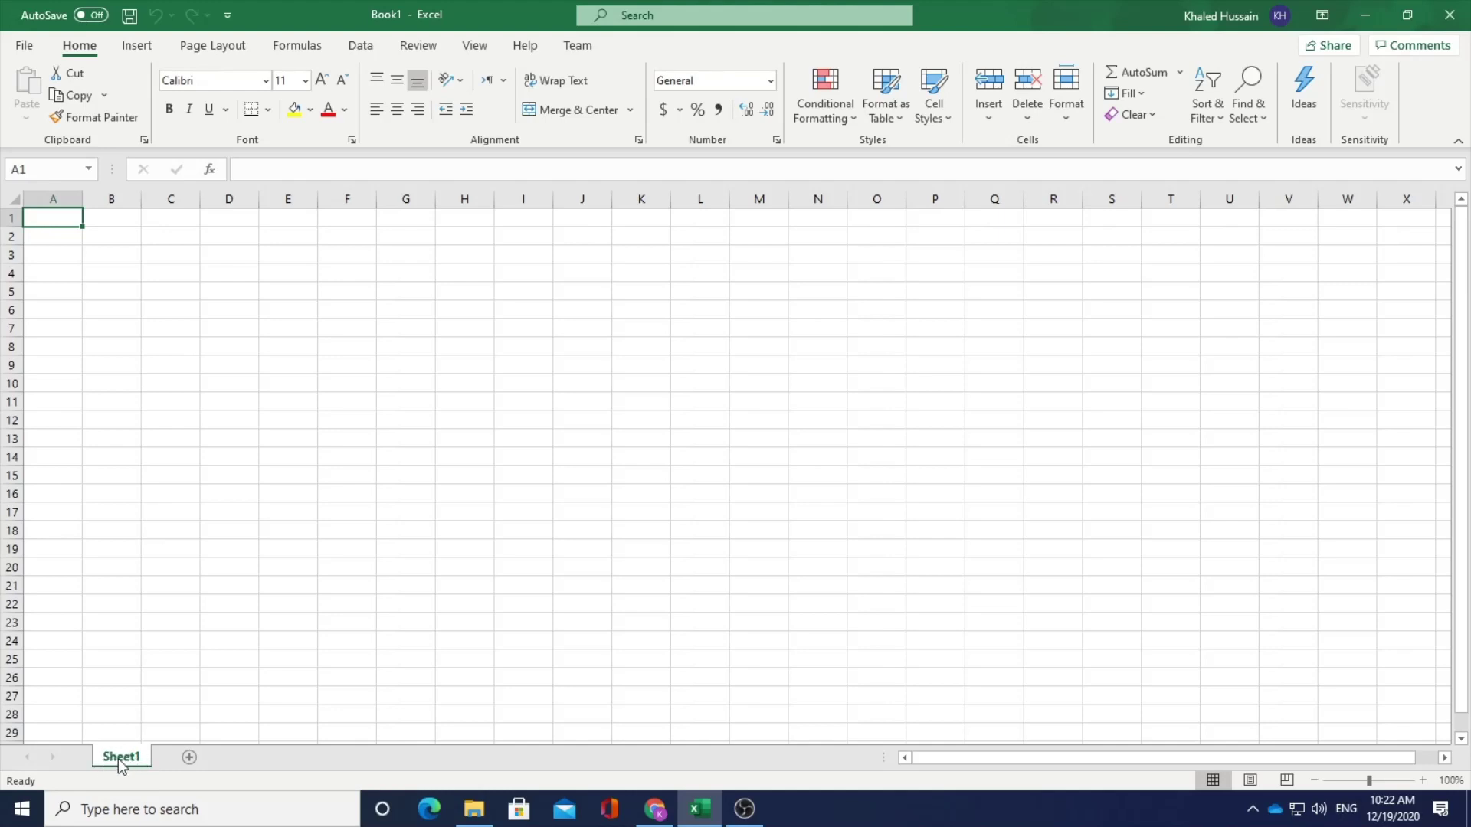
Rename Sheet1 to 'الفرقة الاولى' using the Arabic keyboard layout.
{"action": "double_click", "coordinate": [117, 757]}
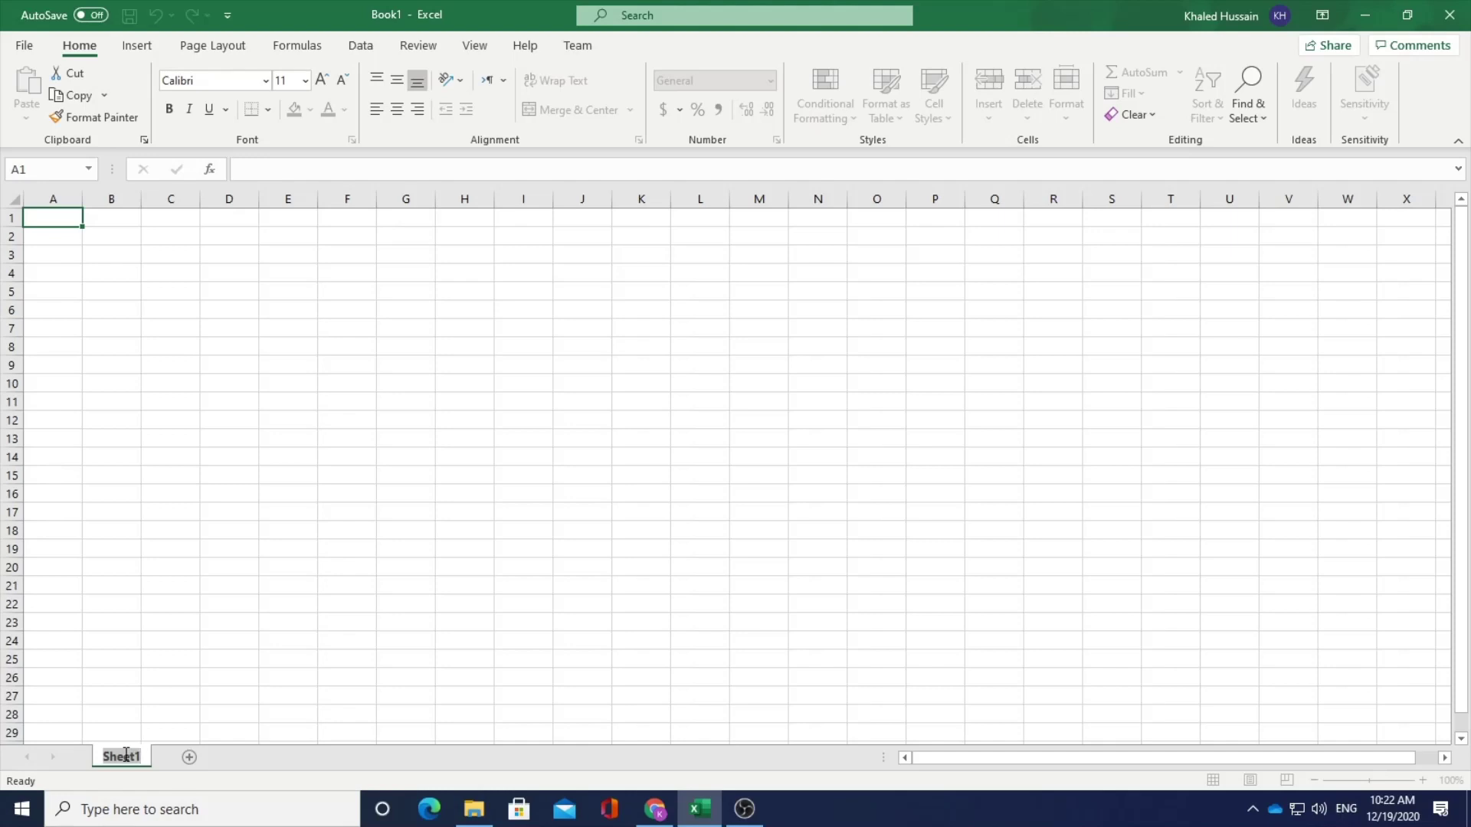
{"action": "left_click", "coordinate": [1346, 809]}
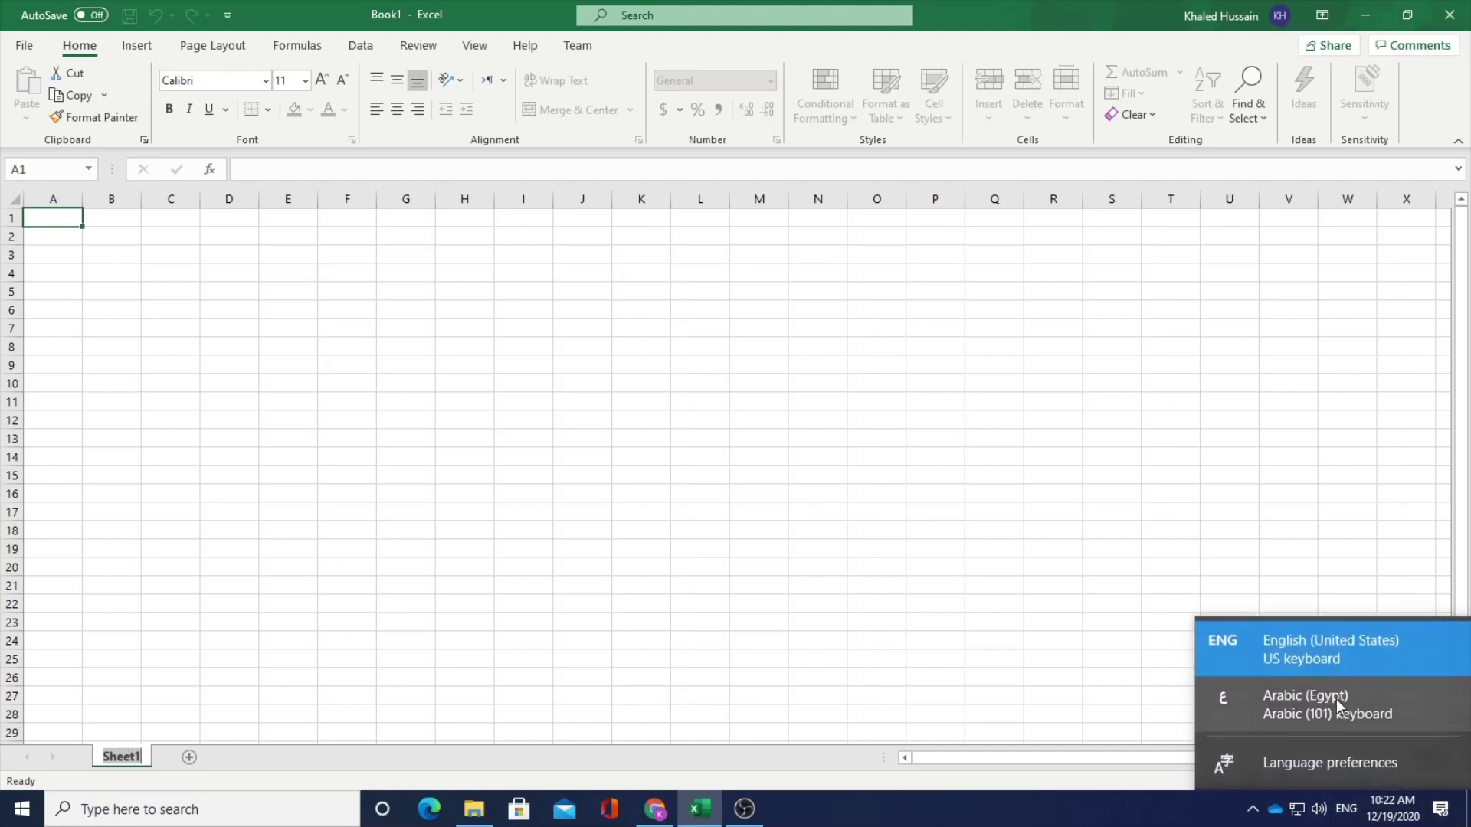
{"action": "left_click", "coordinate": [1338, 707]}
{"action": "type", "text": "ا"}
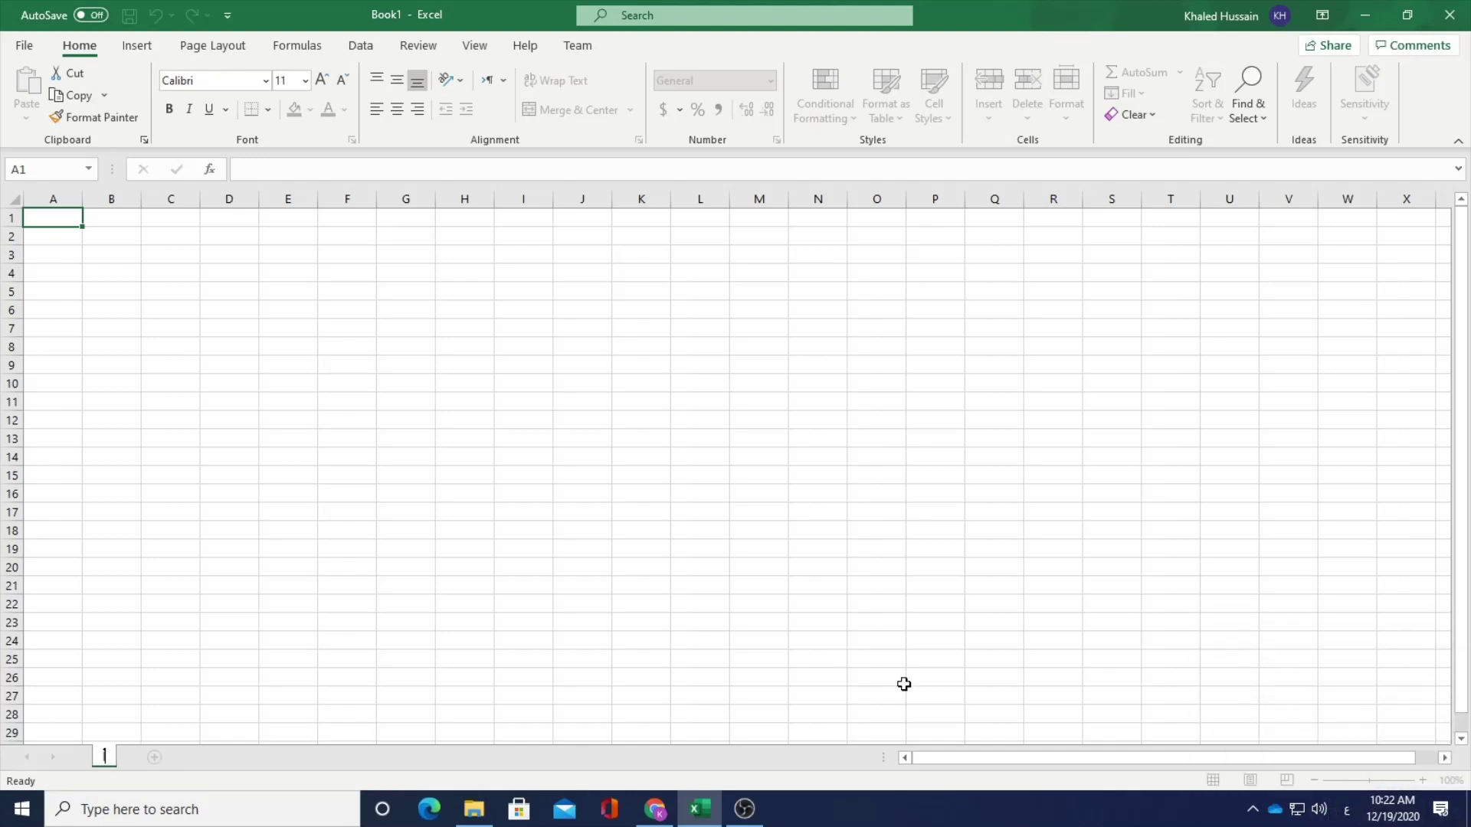
{"action": "type", "text": "ل"}
{"action": "type", "text": "فرق"}
{"action": "type", "text": "ة الا"}
{"action": "type", "text": "ولى"}
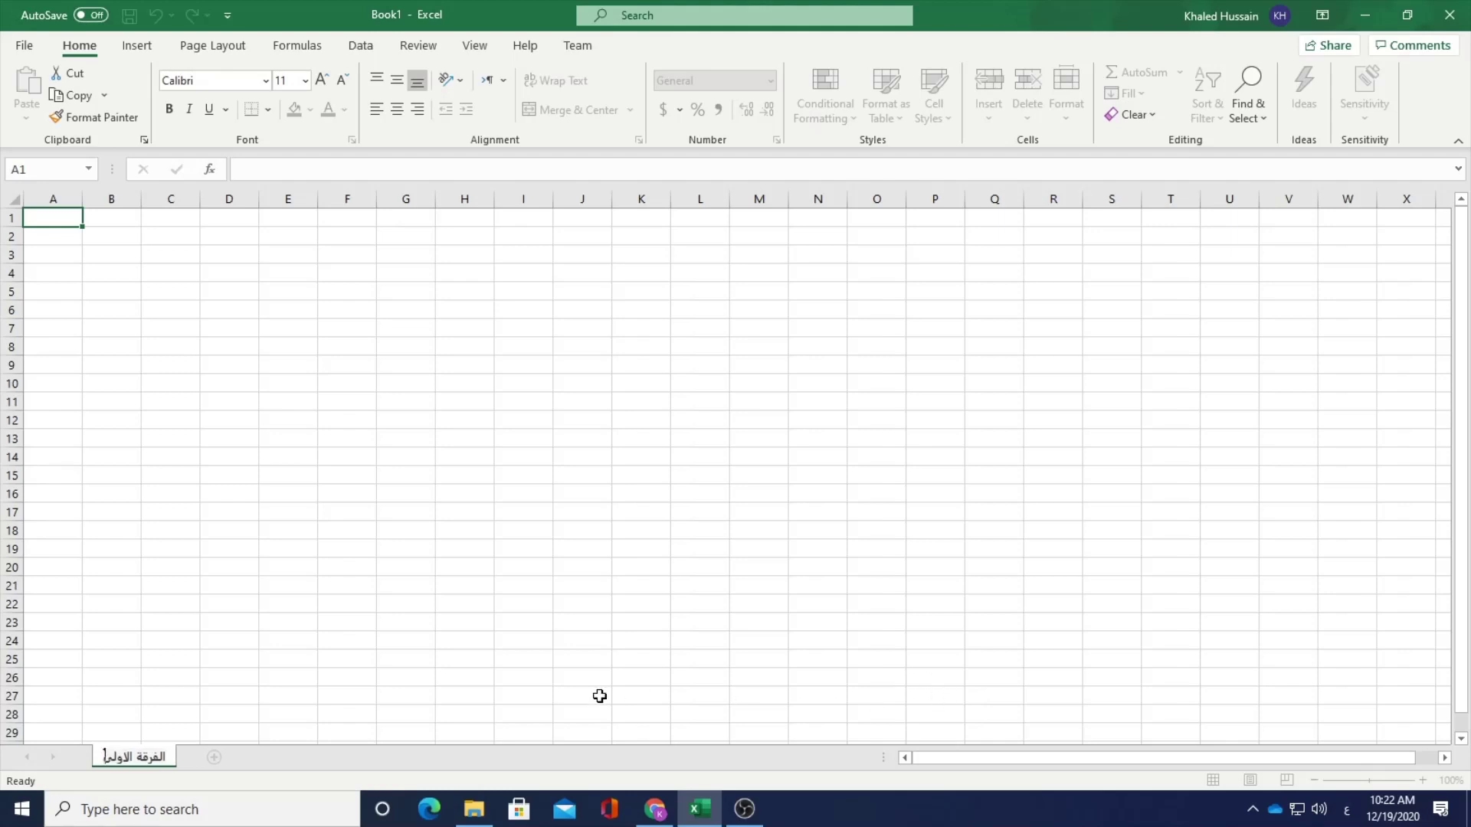
{"action": "left_click", "coordinate": [256, 763]}
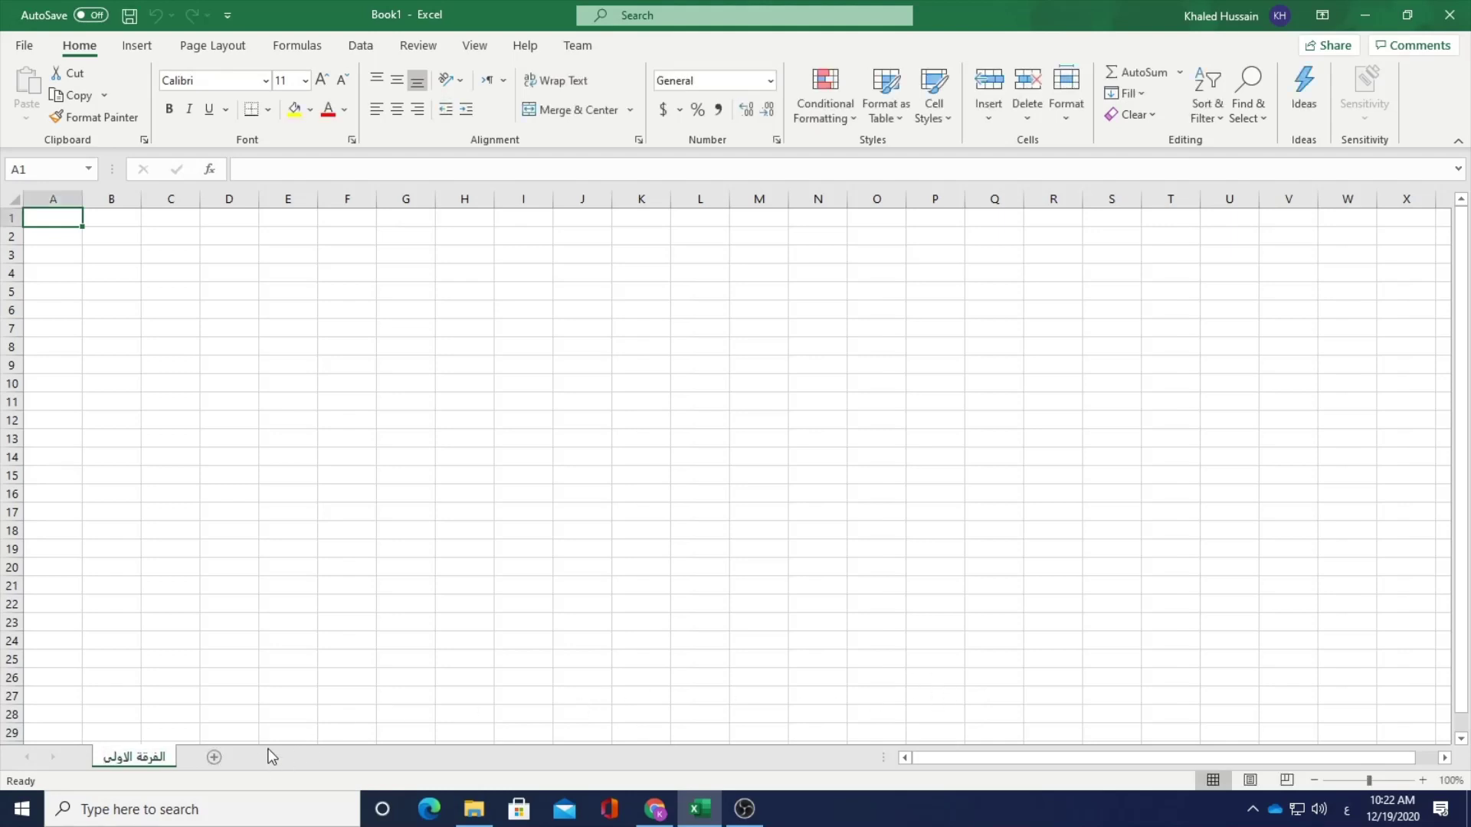
Add a new sheet and name it 'الفرقة الثانية'.
{"action": "left_click", "coordinate": [216, 756]}
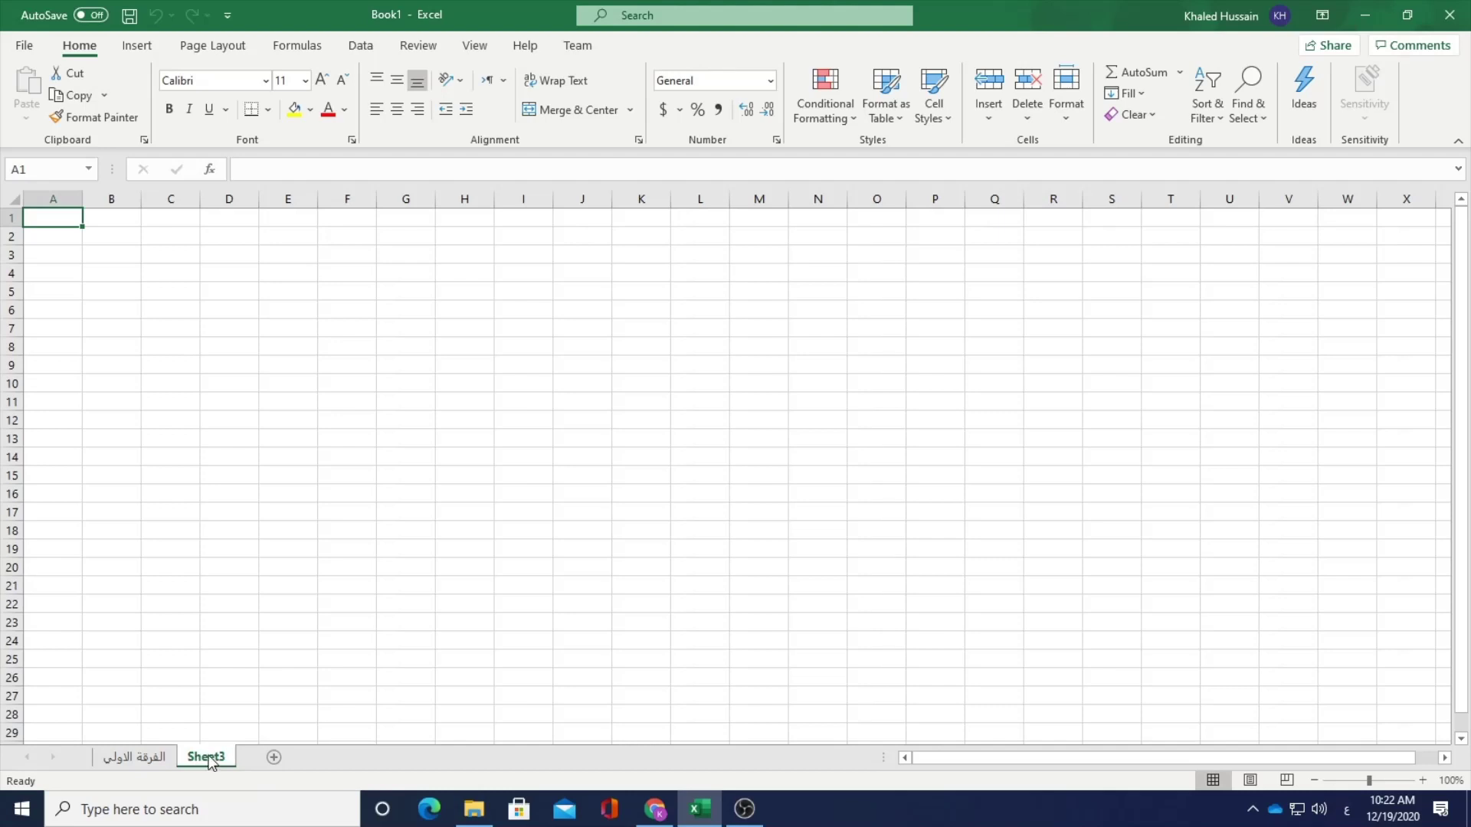
{"action": "double_click", "coordinate": [203, 758]}
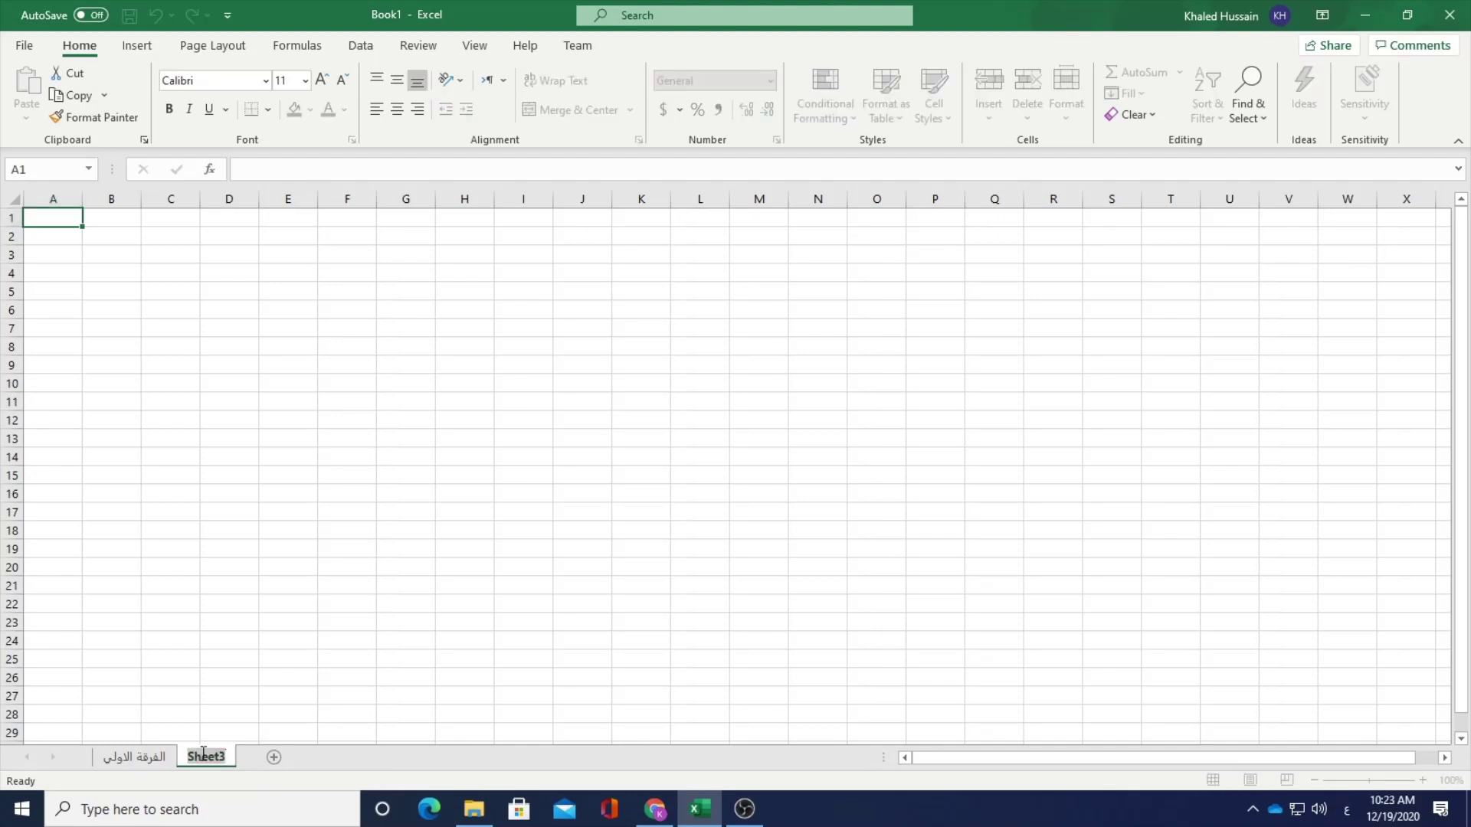
{"action": "type", "text": "ال"}
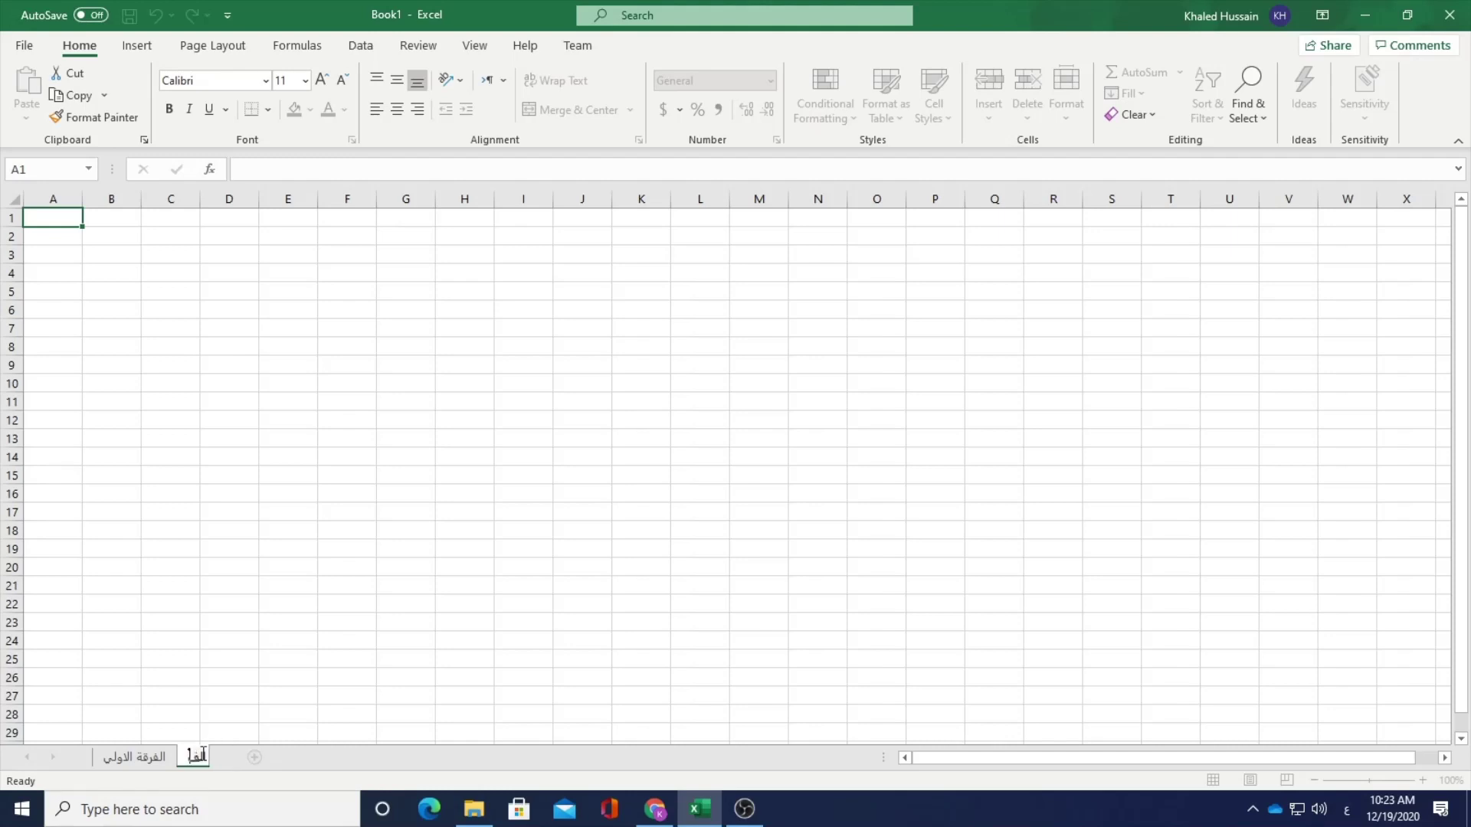
{"action": "type", "text": "فرق"}
{"action": "type", "text": "ة ال"}
{"action": "type", "text": "ثا"}
{"action": "type", "text": "نية"}
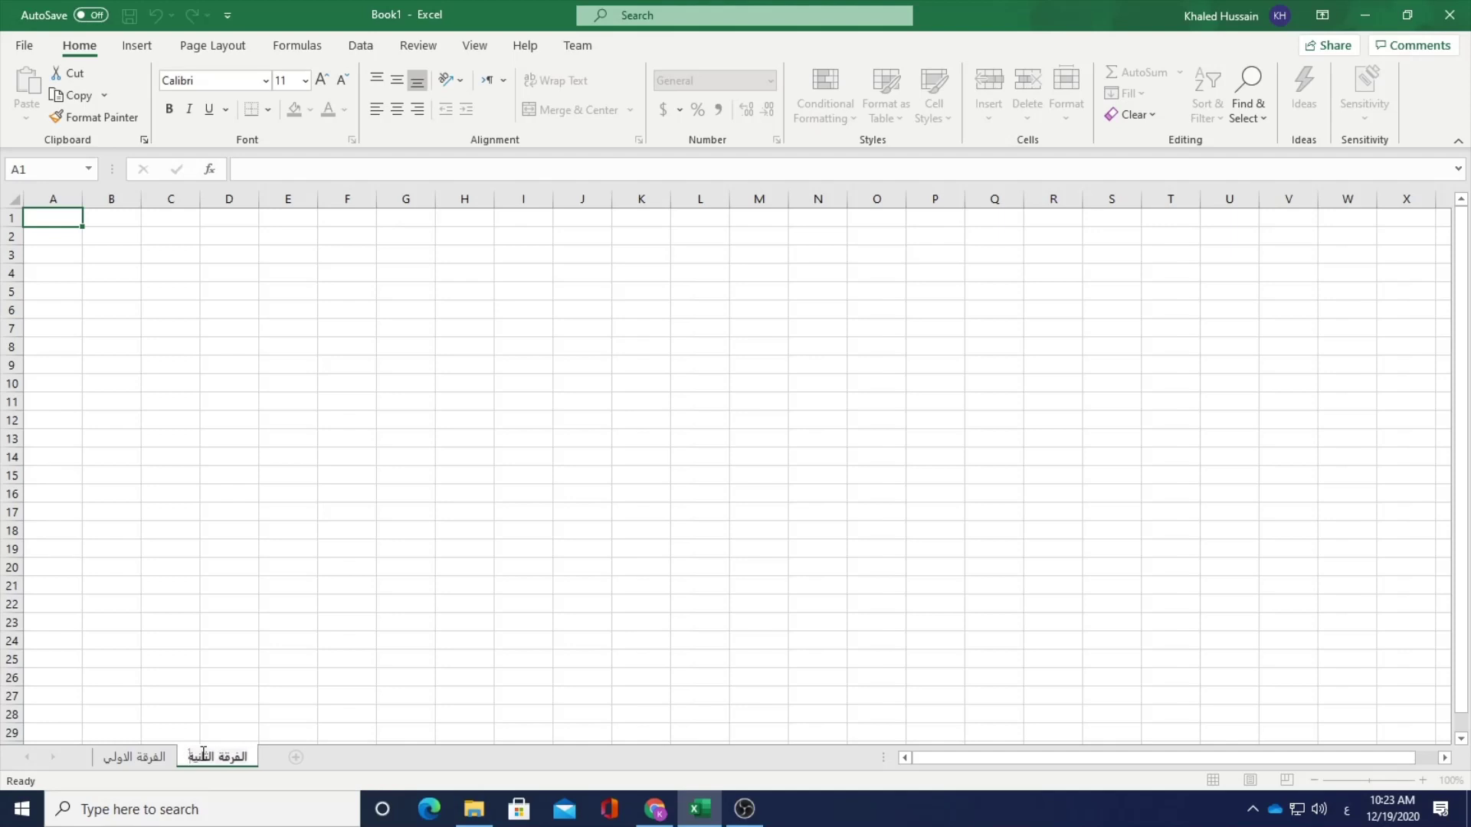
{"action": "key", "text": "Return"}
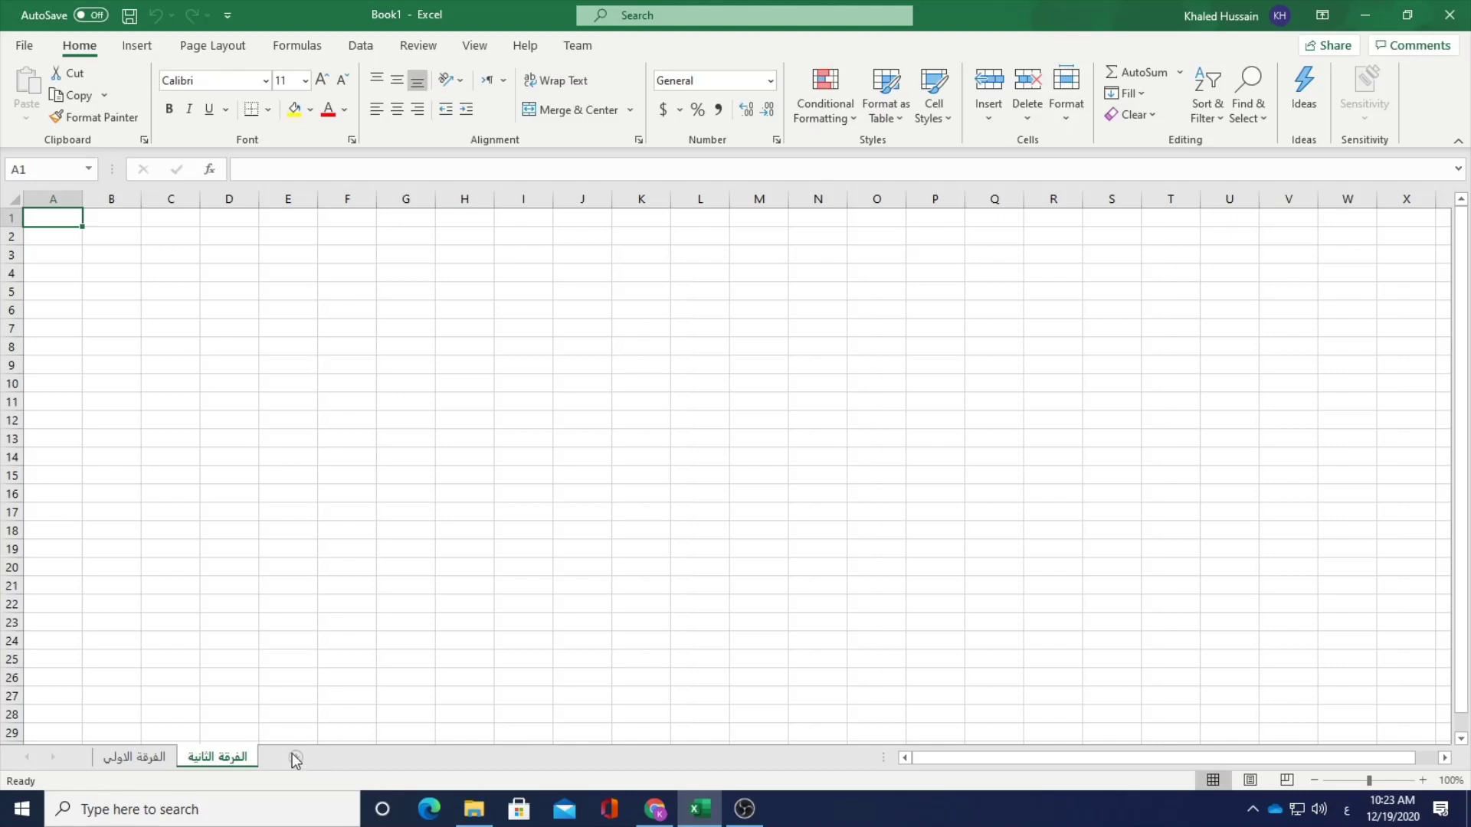
Add Sheet4 and Sheet5, then delete the extra Sheet5.
{"action": "left_click", "coordinate": [295, 757]}
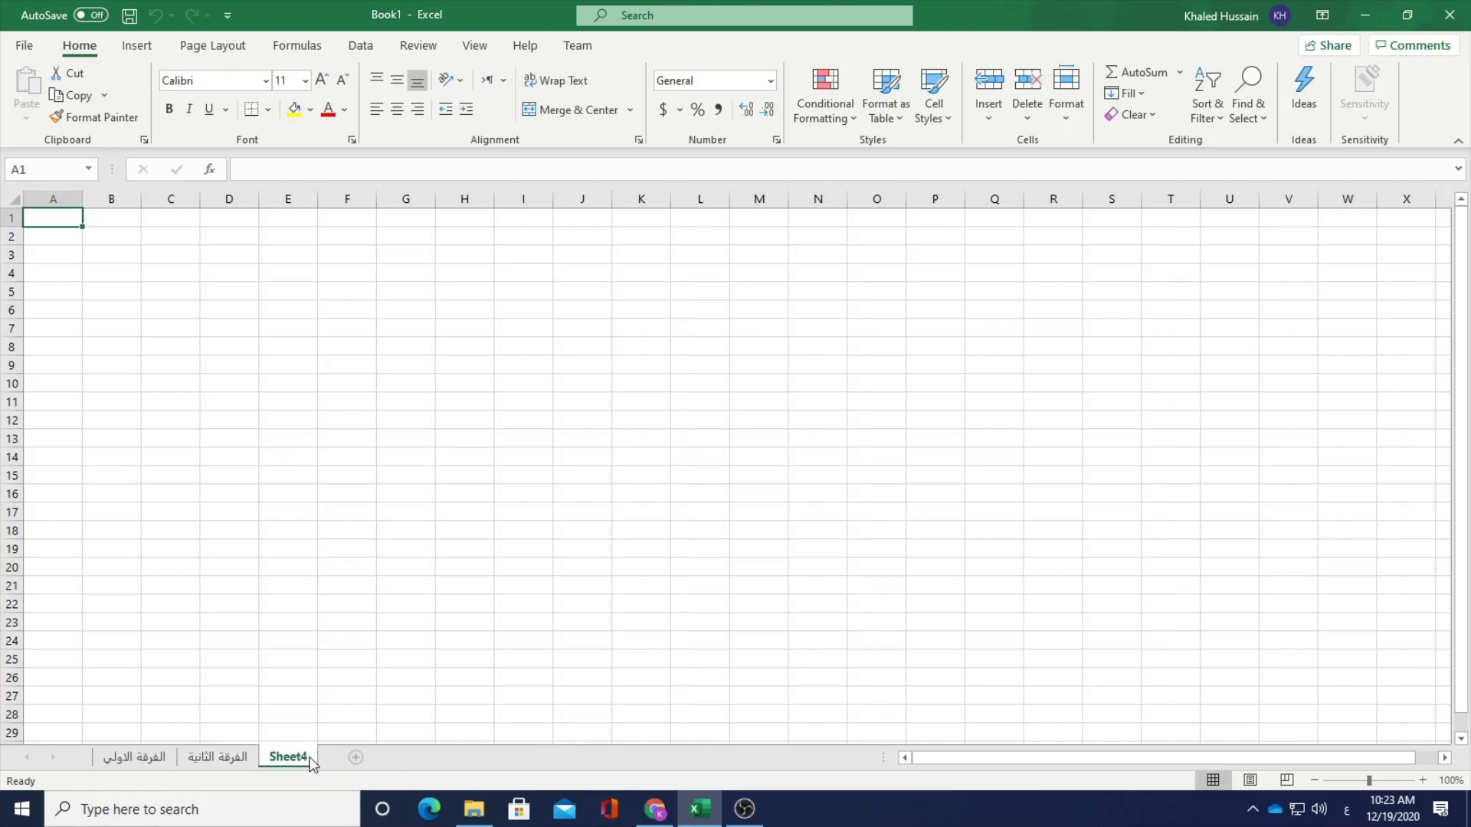
{"action": "left_click", "coordinate": [356, 757]}
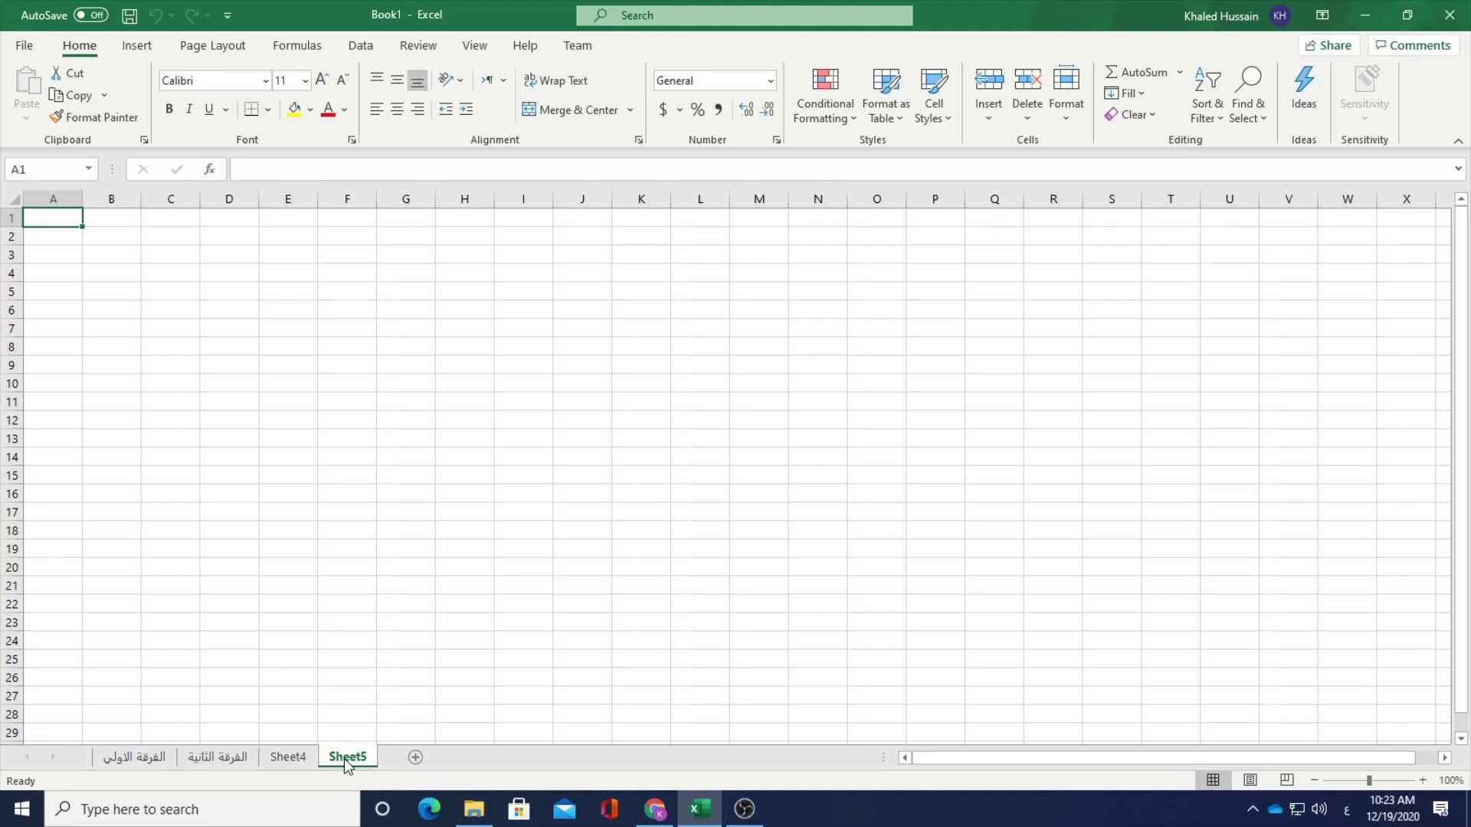
{"action": "right_click", "coordinate": [346, 764]}
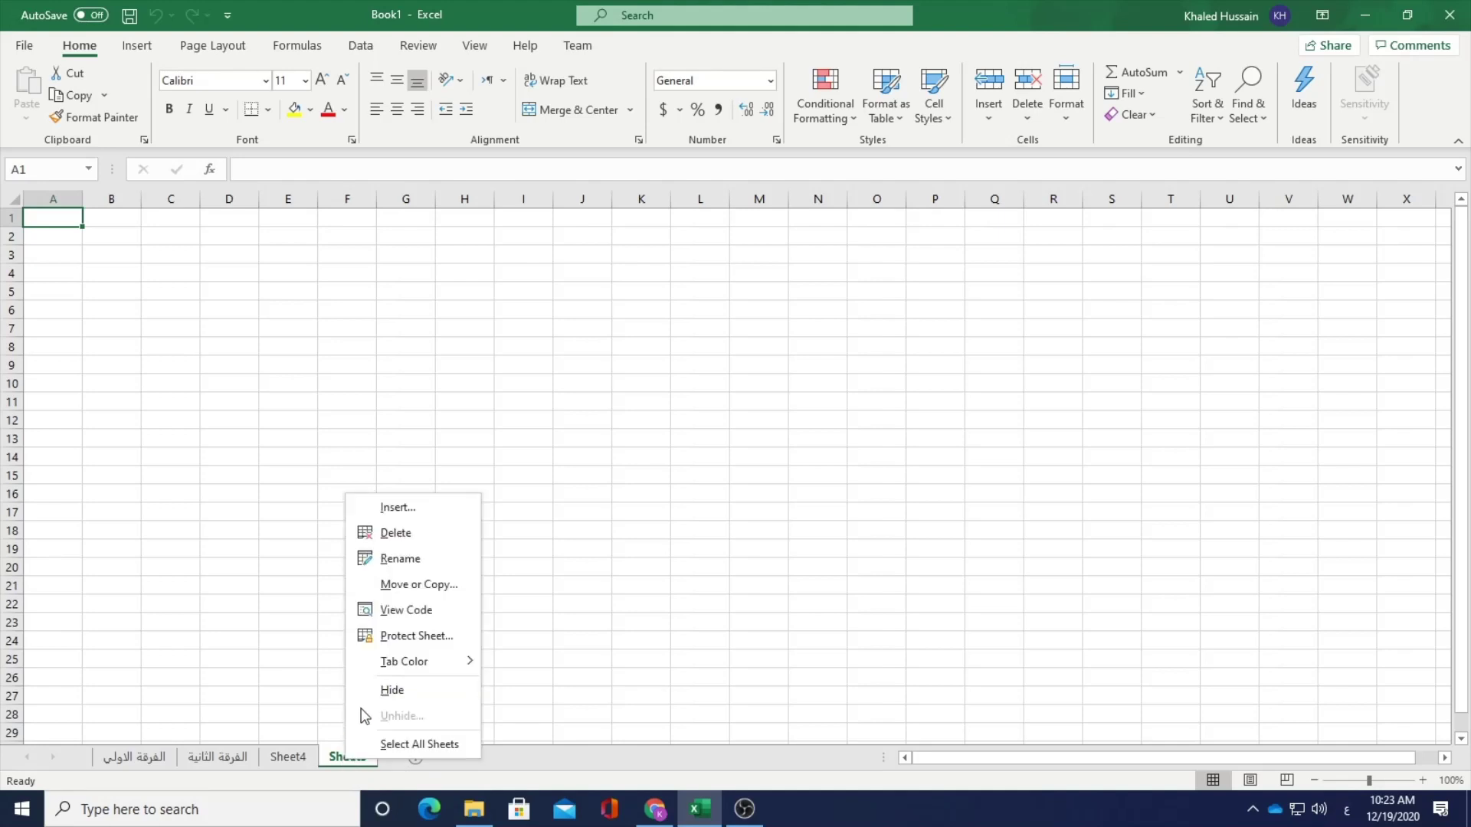
{"action": "left_click", "coordinate": [403, 537]}
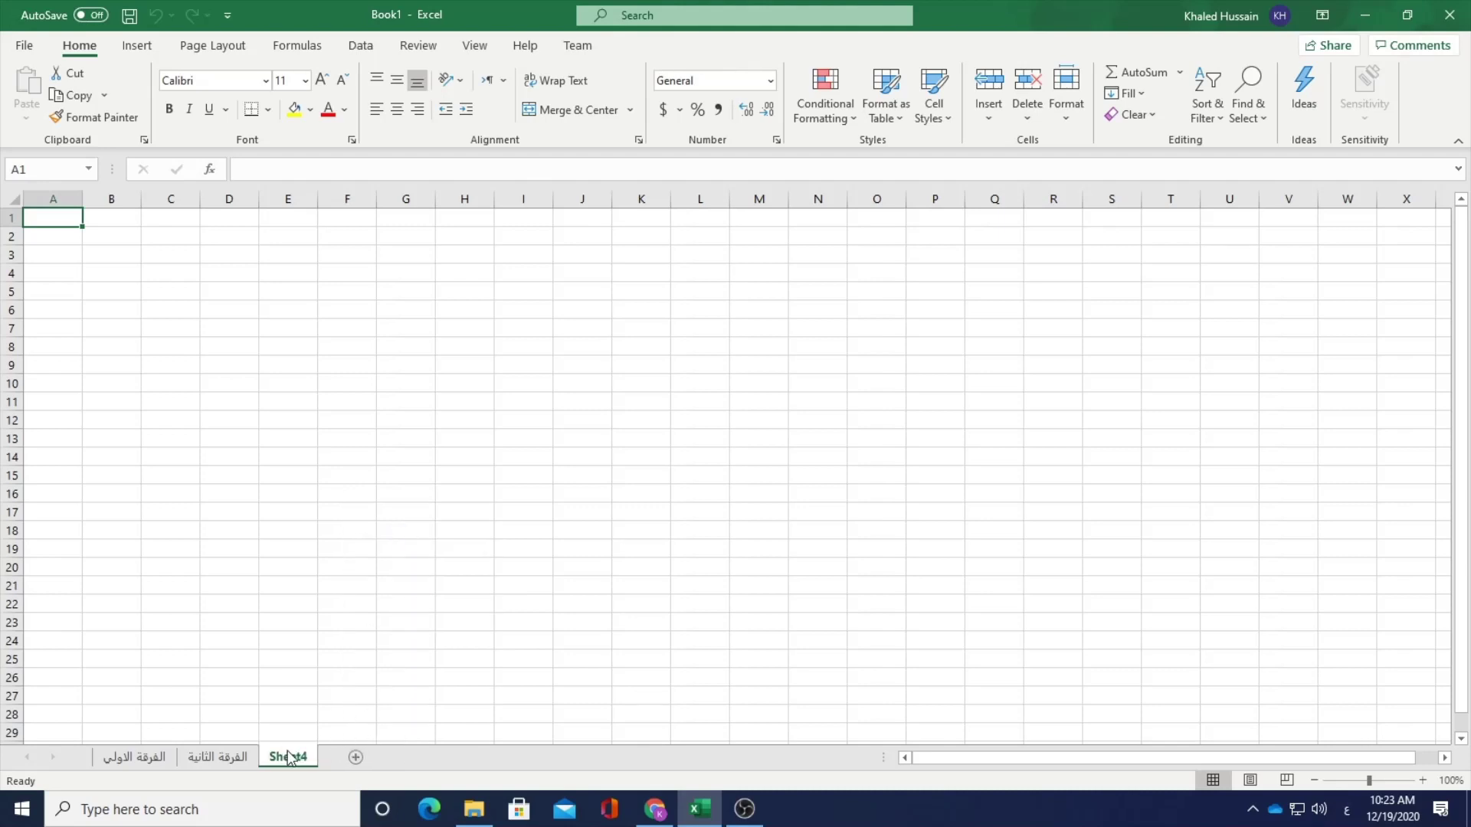
Cycle through the sheet tabs back to Sheet4 and switch keyboard input to English.
{"action": "left_click", "coordinate": [134, 758]}
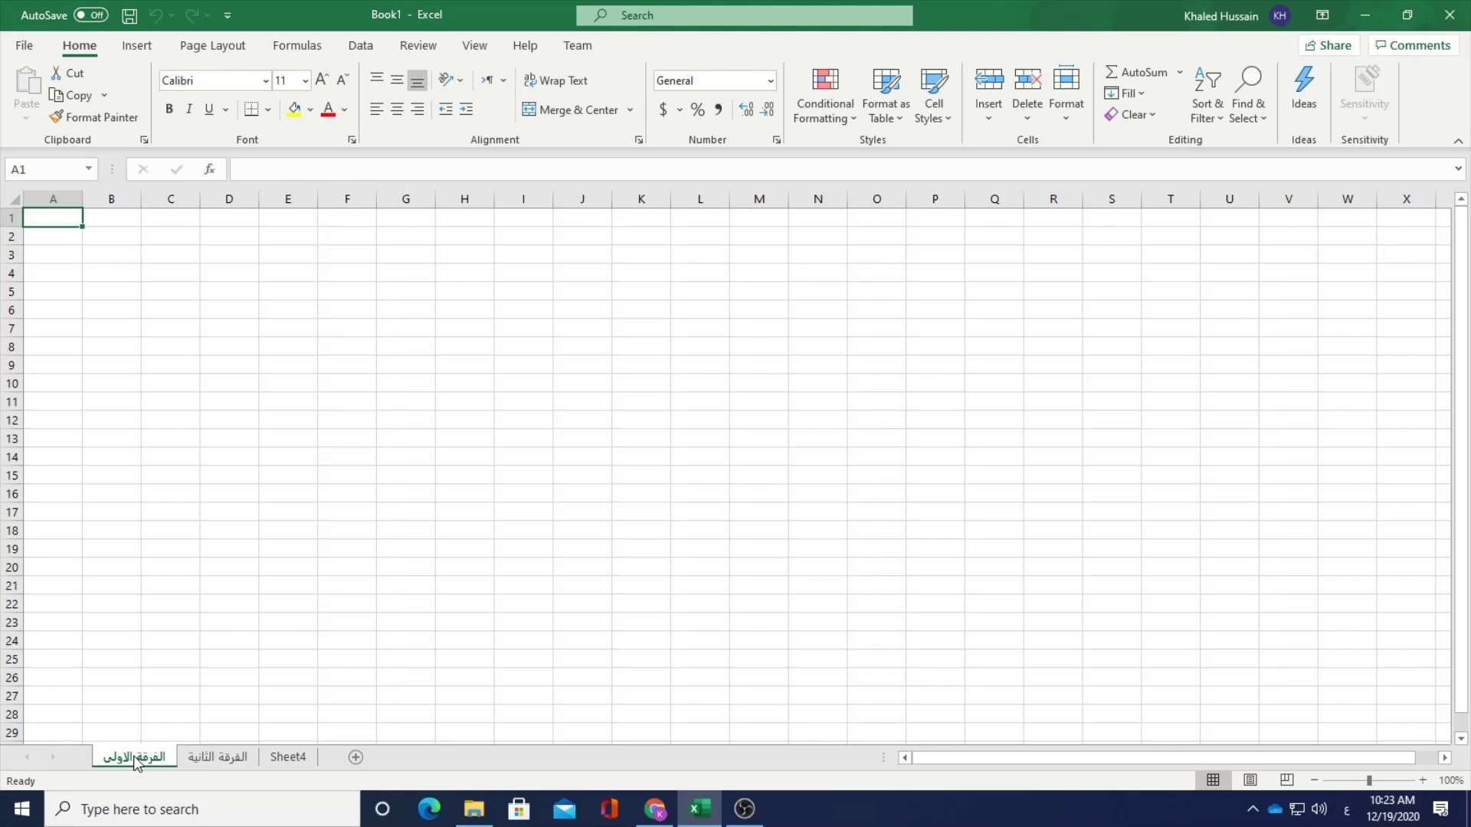
{"action": "left_click", "coordinate": [201, 758]}
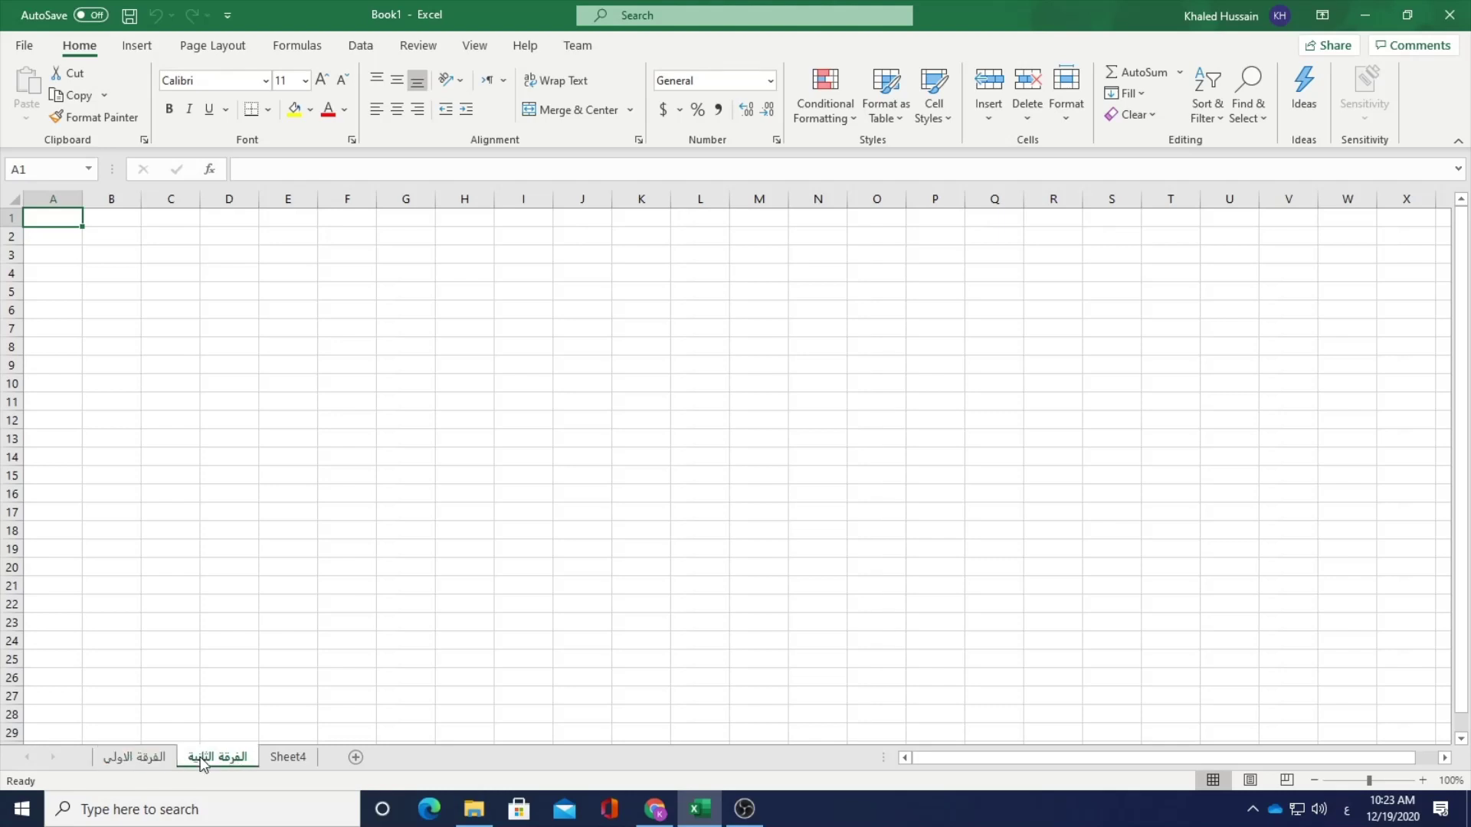
{"action": "left_click", "coordinate": [289, 757]}
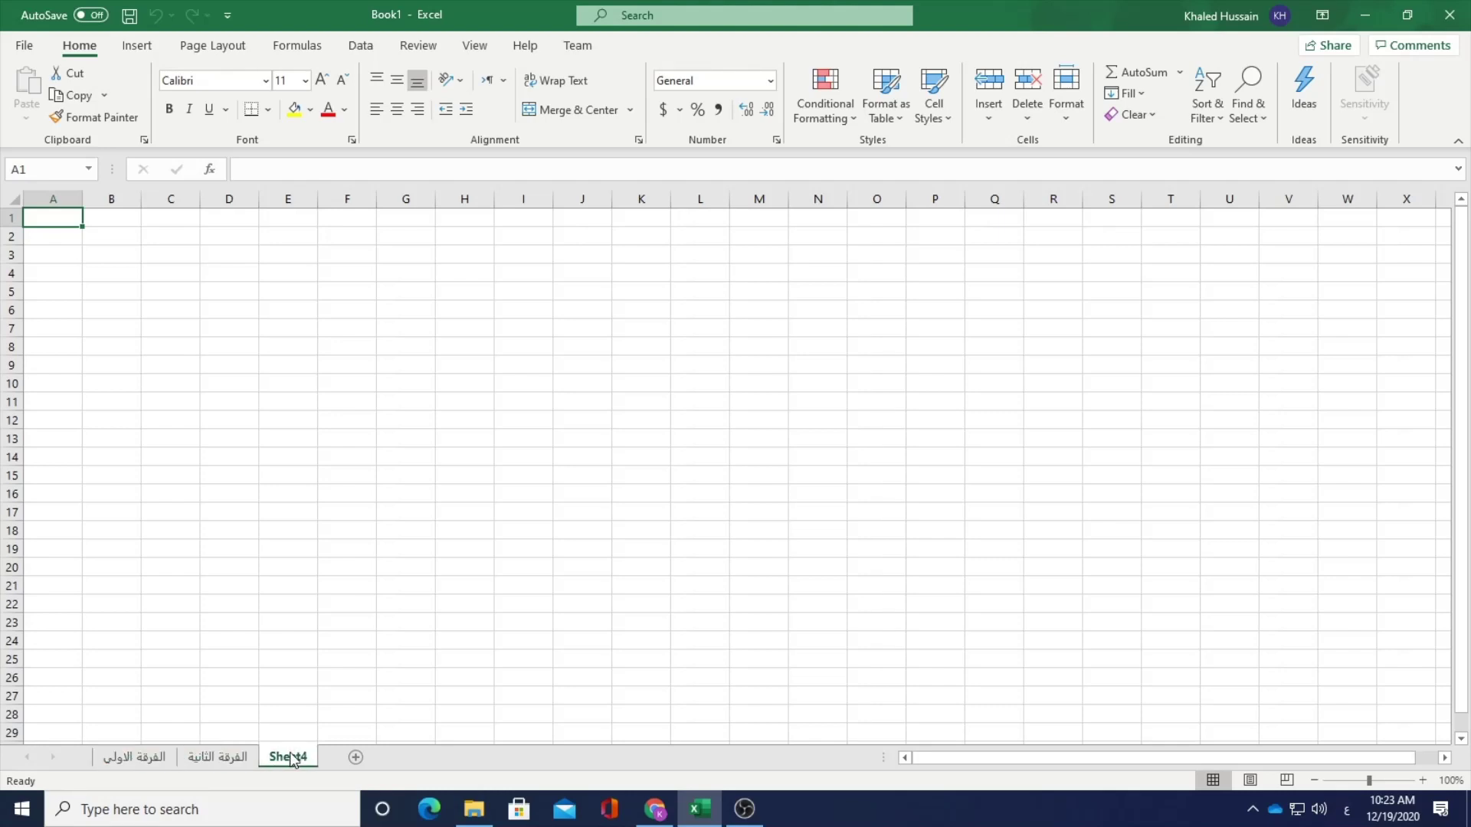
{"action": "left_click", "coordinate": [1346, 810]}
{"action": "left_click", "coordinate": [1294, 660]}
{"action": "left_click", "coordinate": [26, 48]}
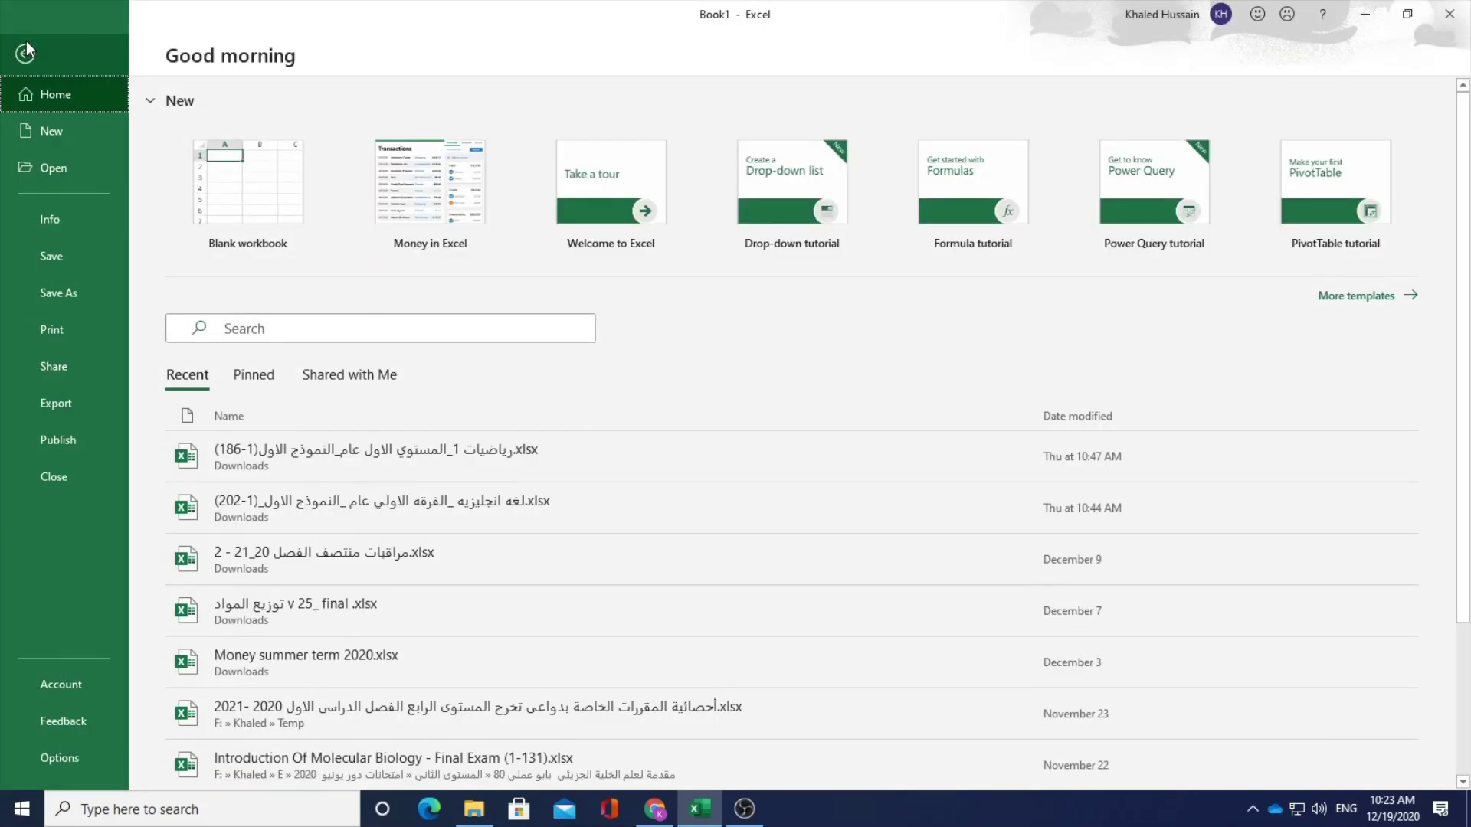
{"action": "left_click", "coordinate": [58, 127]}
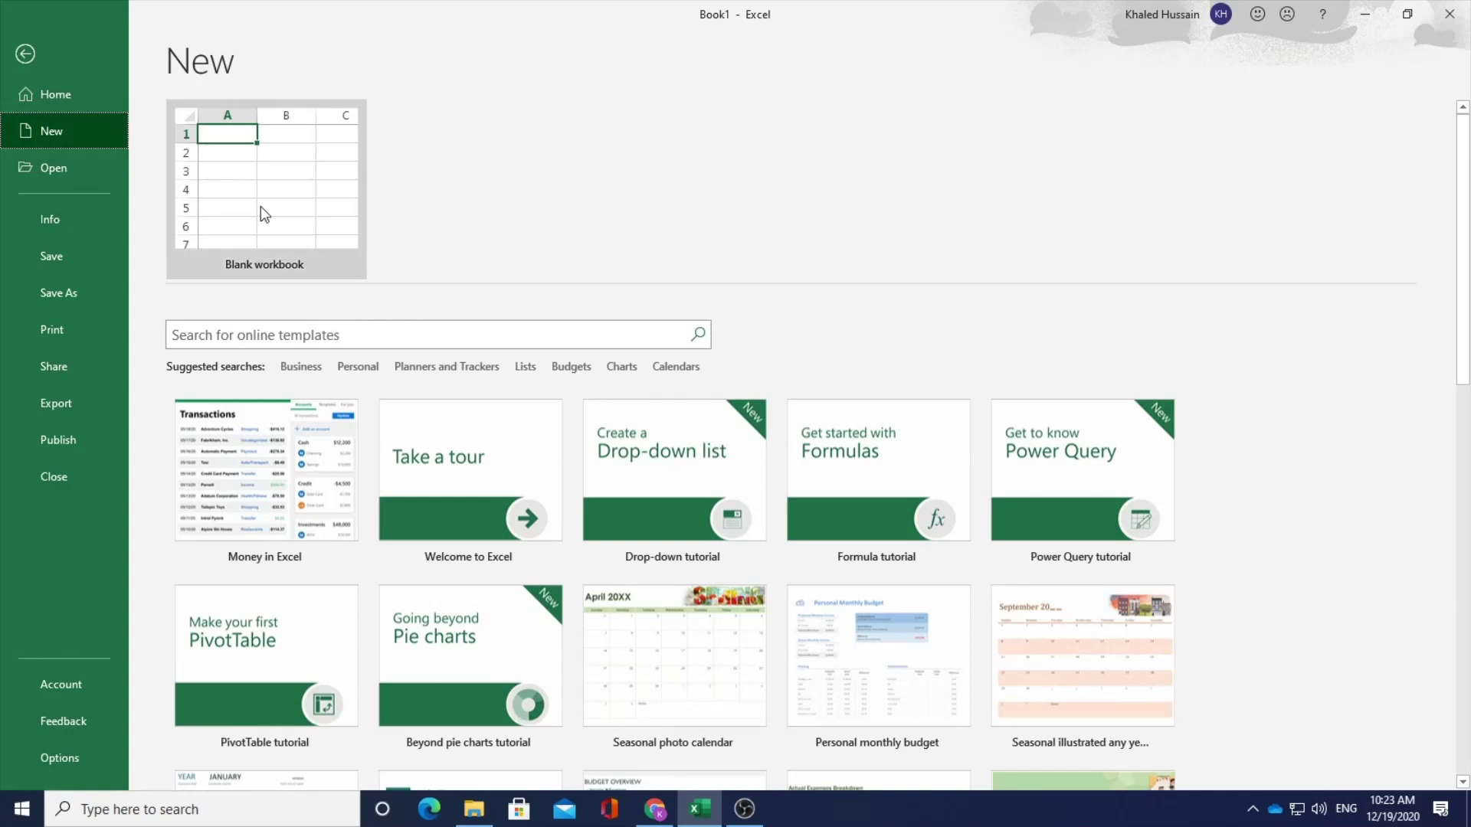
{"action": "left_click", "coordinate": [268, 209]}
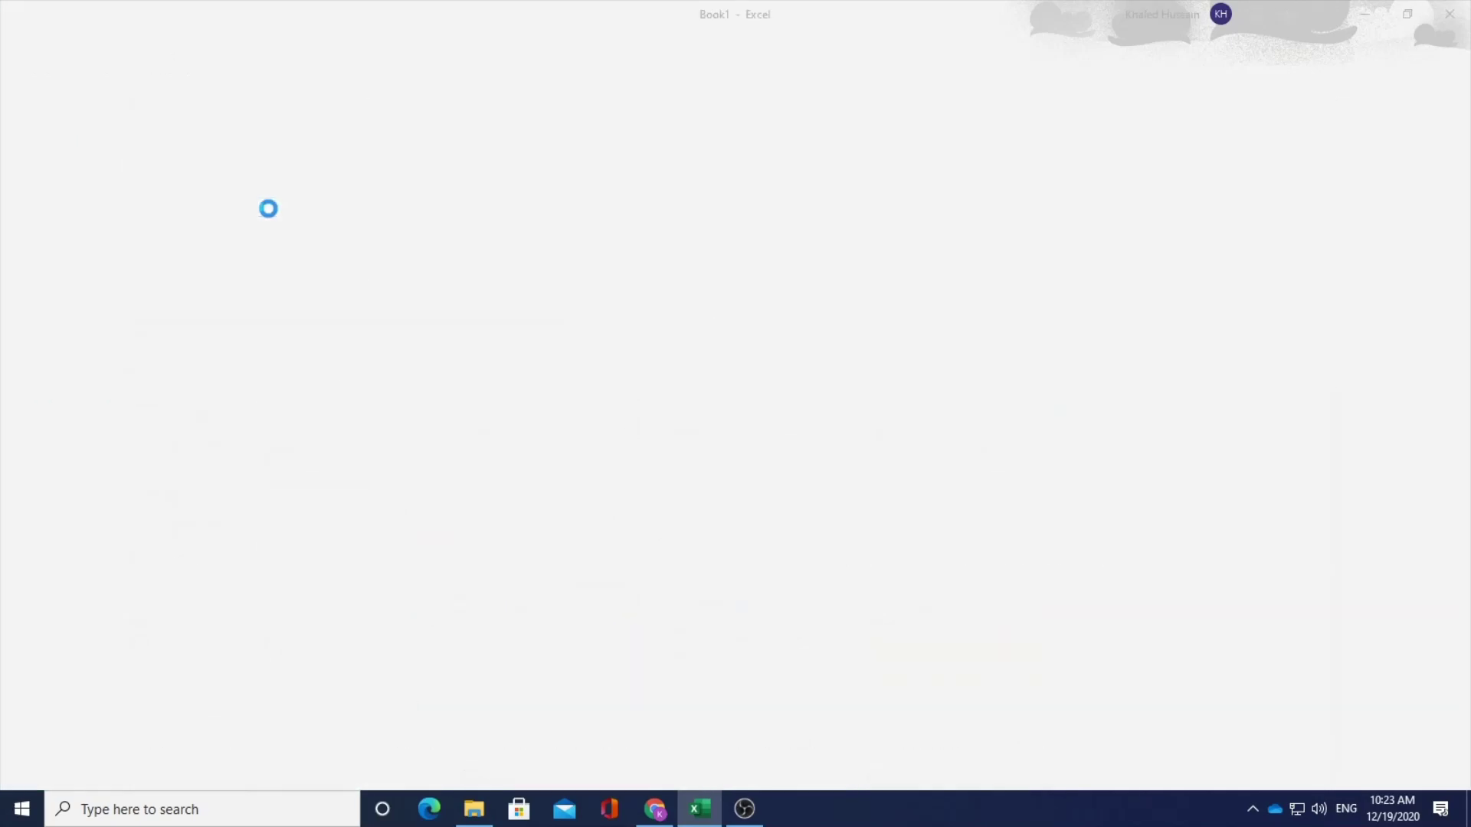
{"action": "left_click", "coordinate": [703, 813]}
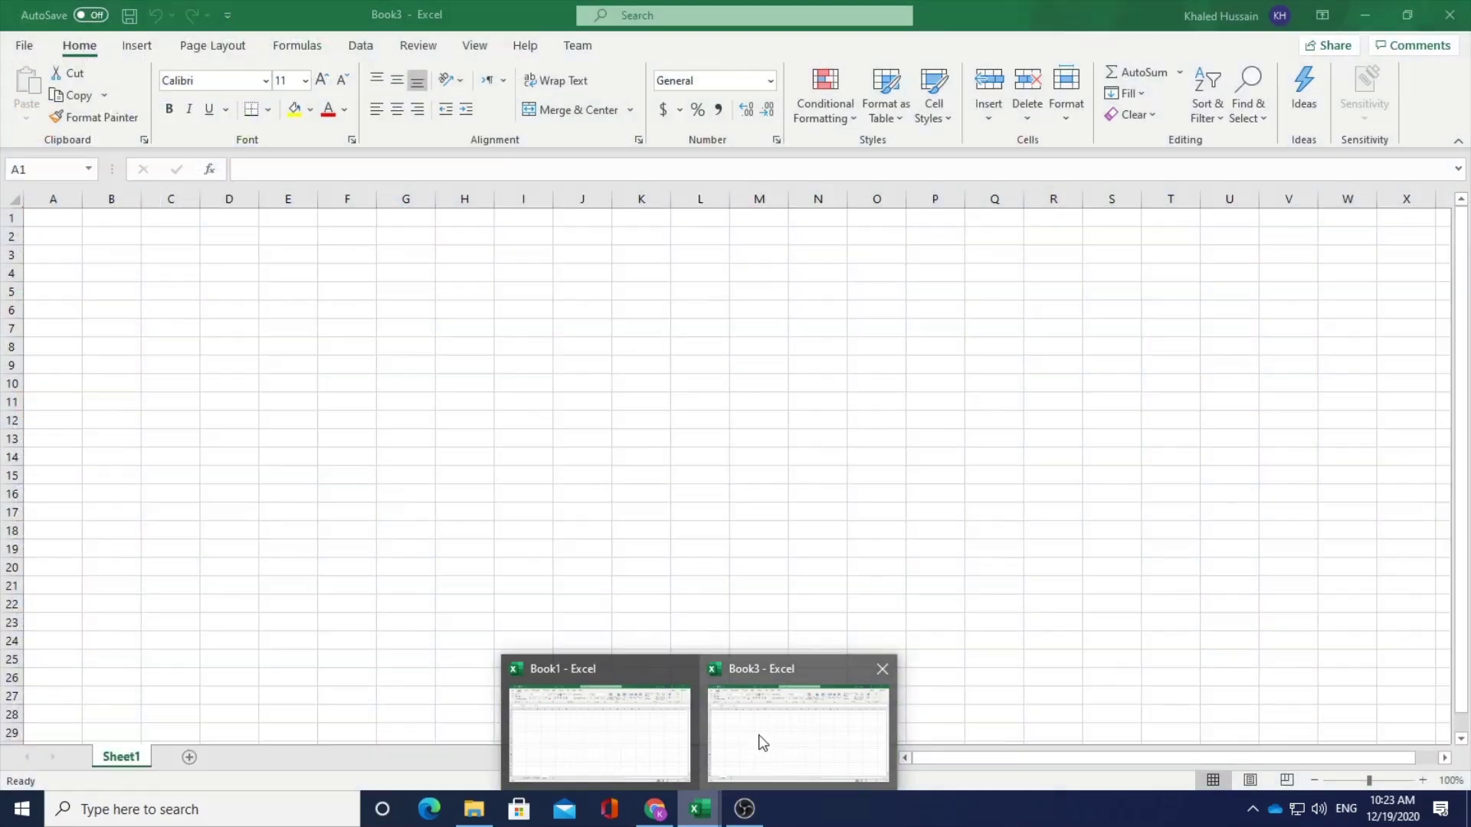
{"action": "left_click", "coordinate": [883, 669]}
{"action": "left_click", "coordinate": [689, 743]}
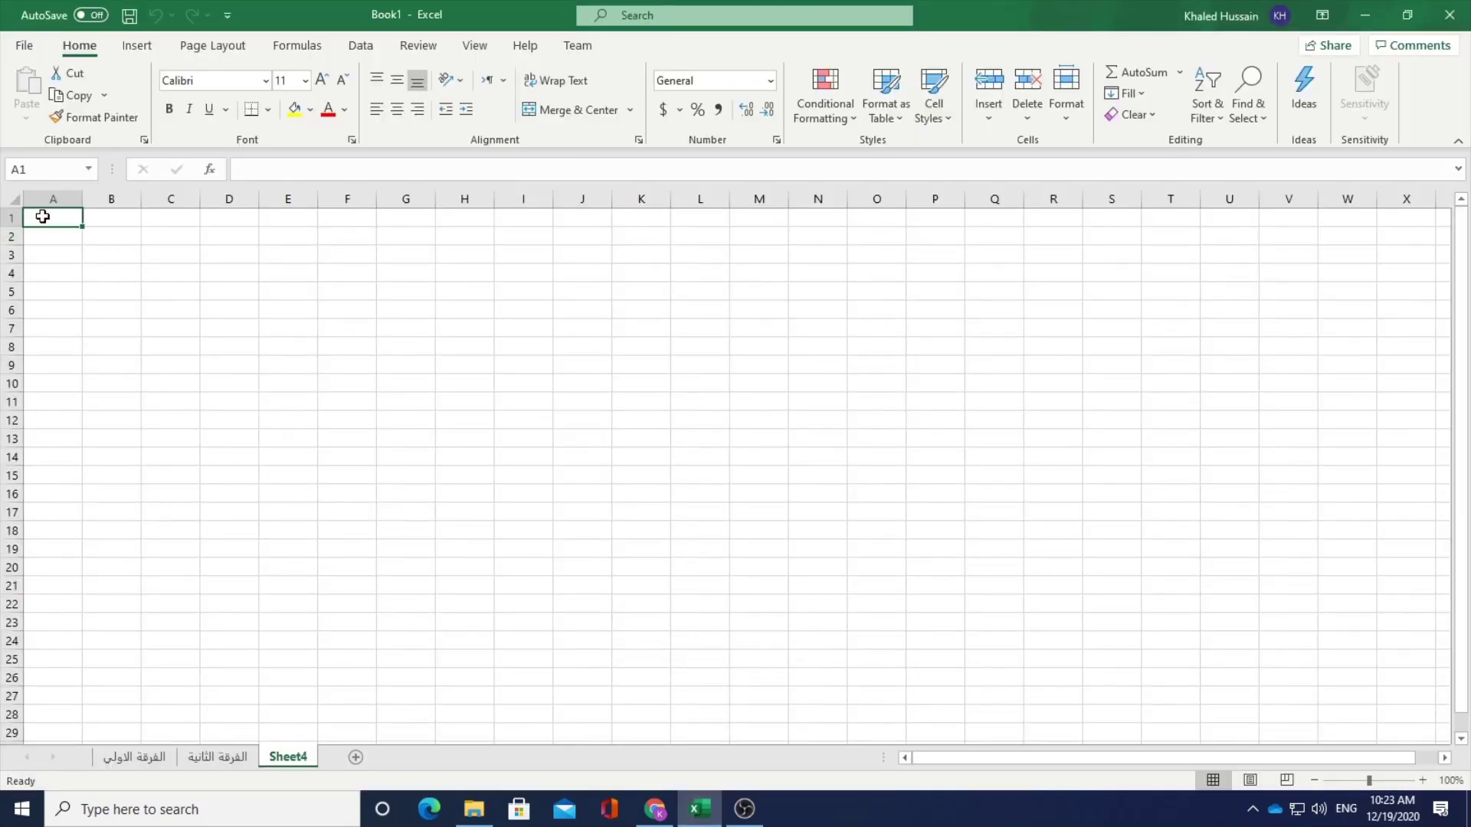
{"action": "left_click", "coordinate": [147, 758]}
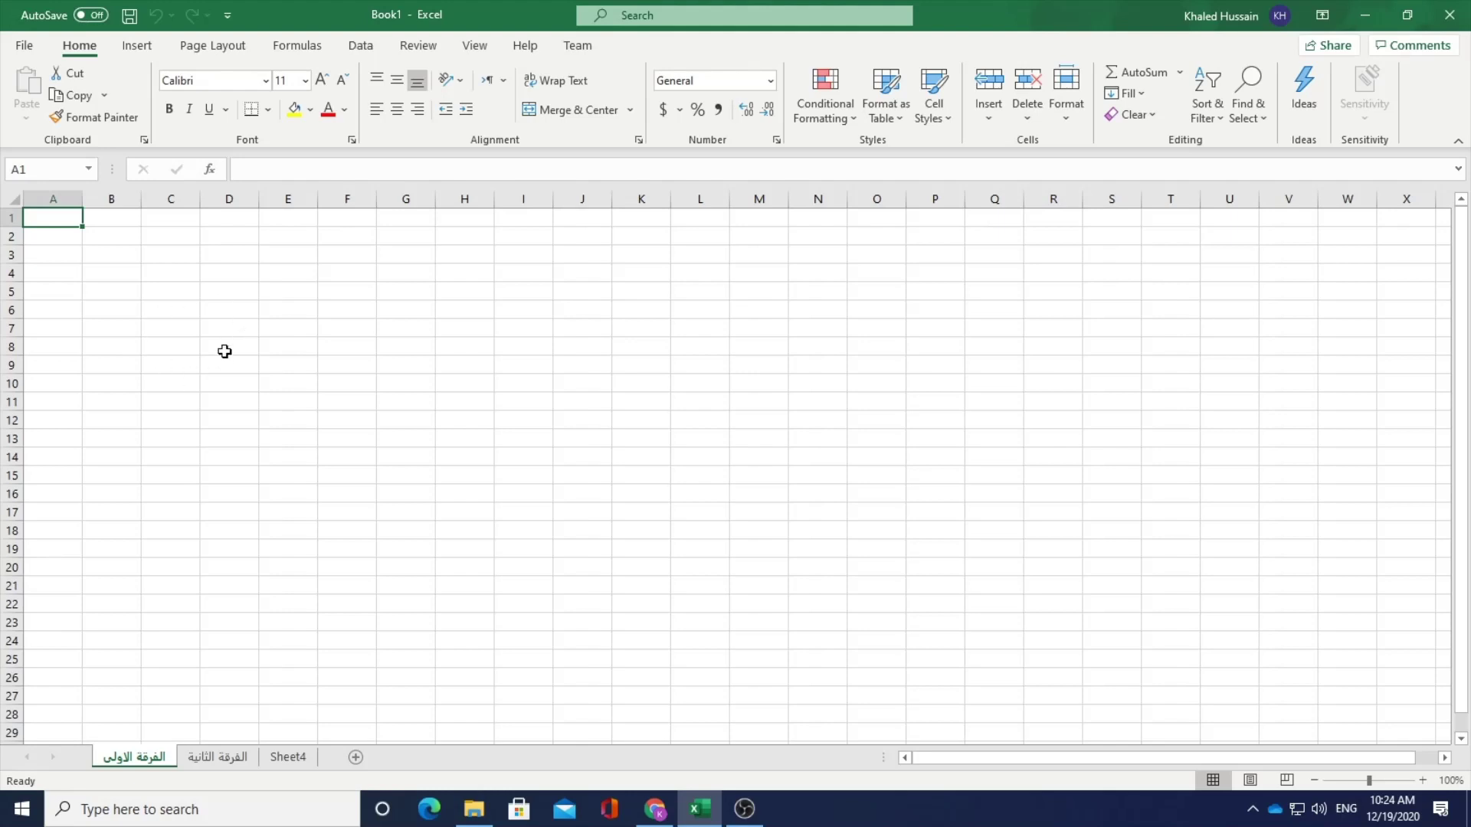
{"action": "left_click", "coordinate": [54, 197]}
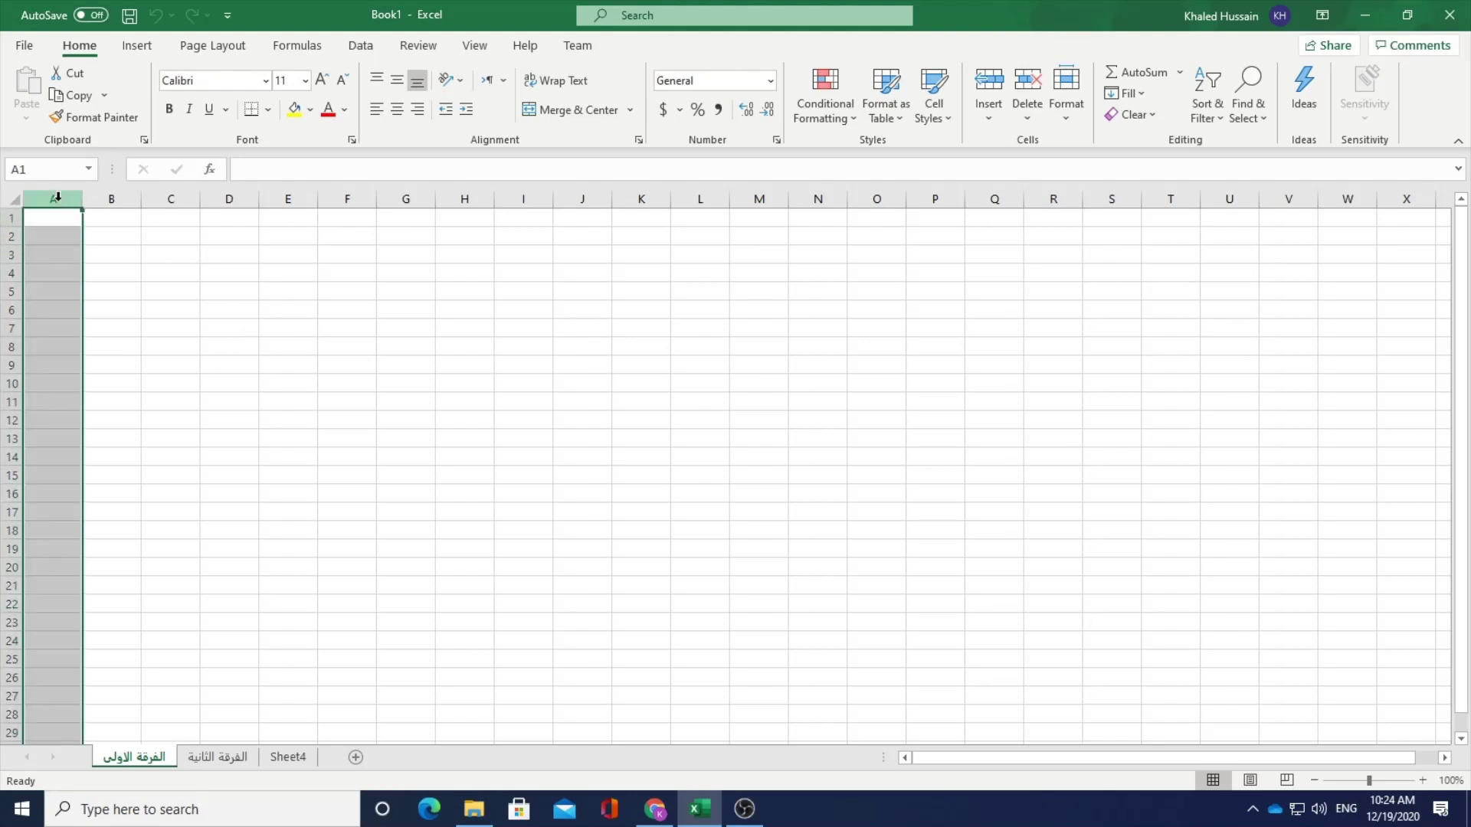
{"action": "left_click", "coordinate": [111, 199]}
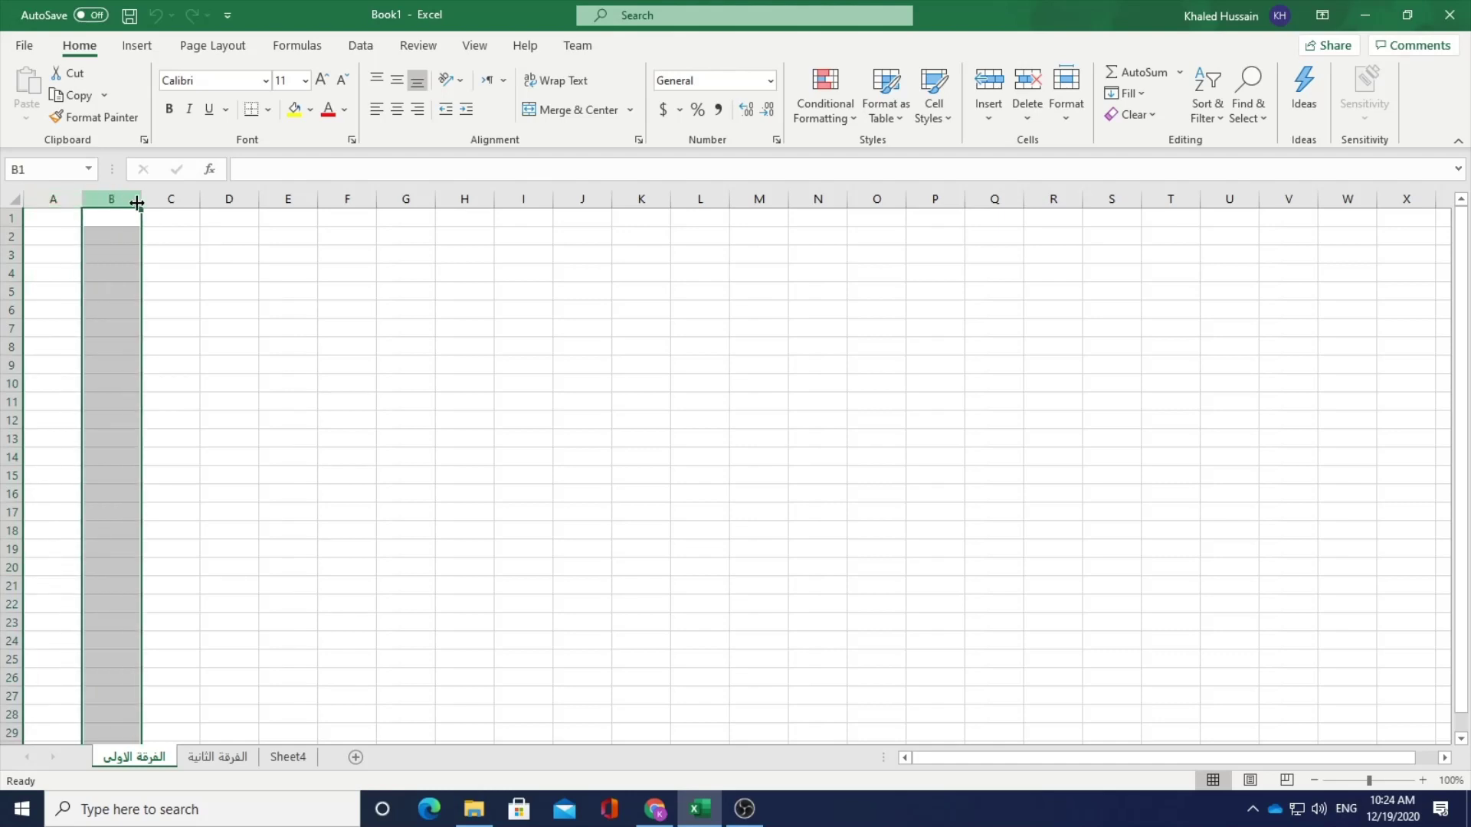
{"action": "left_click", "coordinate": [170, 199]}
{"action": "left_click", "coordinate": [228, 199]}
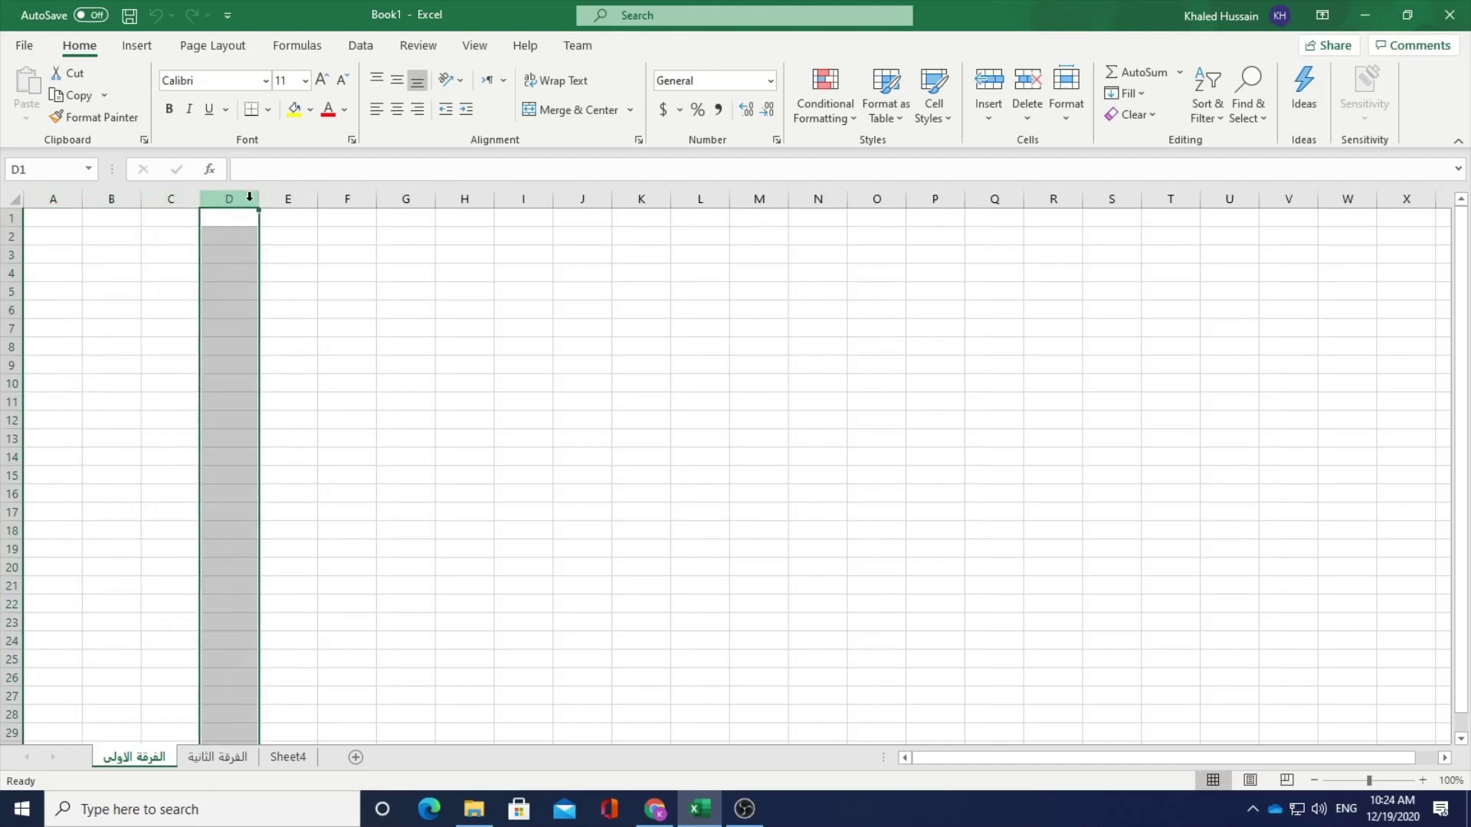
{"action": "left_click", "coordinate": [288, 199]}
{"action": "left_click", "coordinate": [347, 199]}
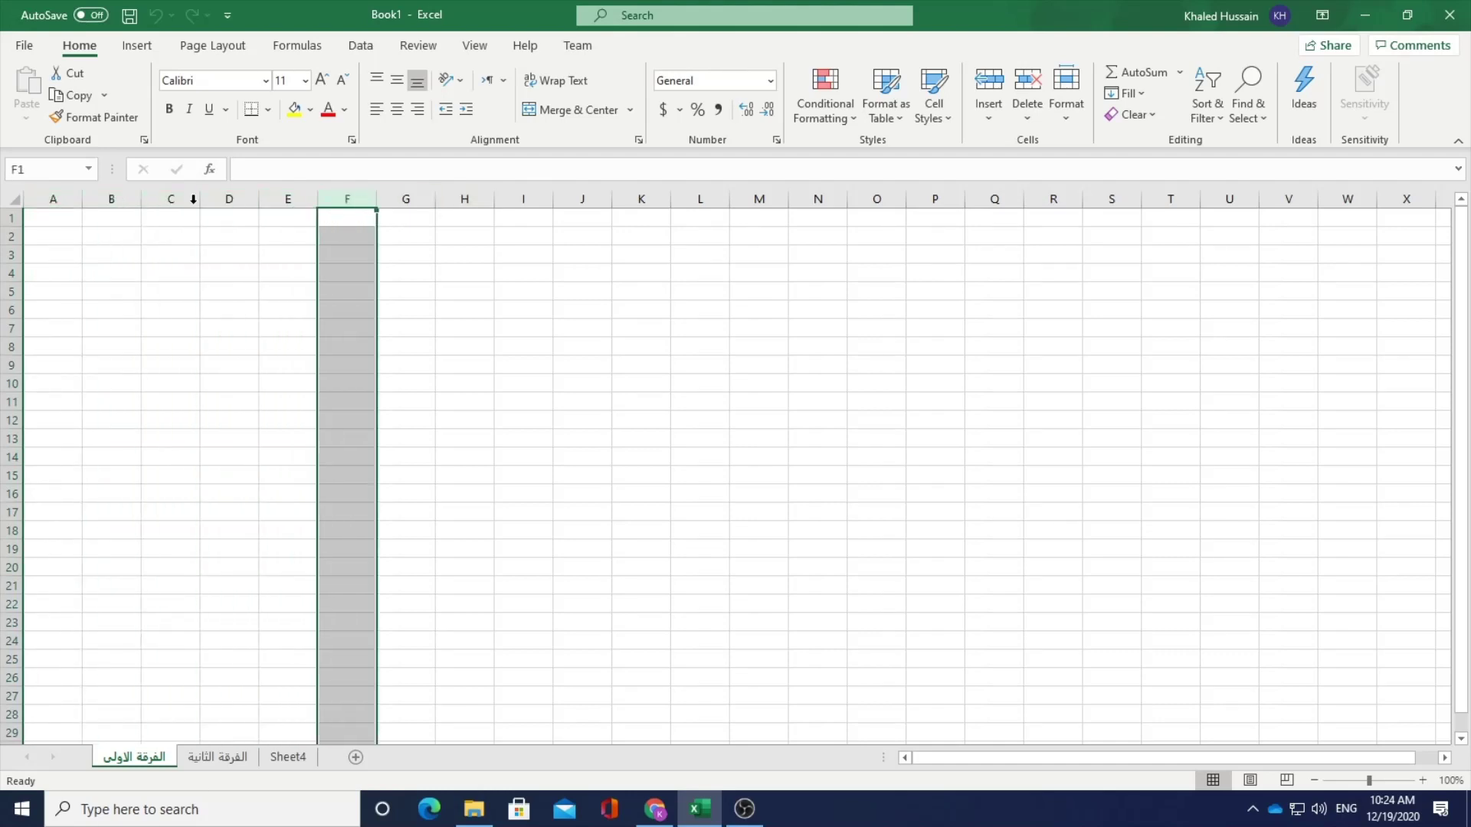
{"action": "left_click", "coordinate": [12, 218]}
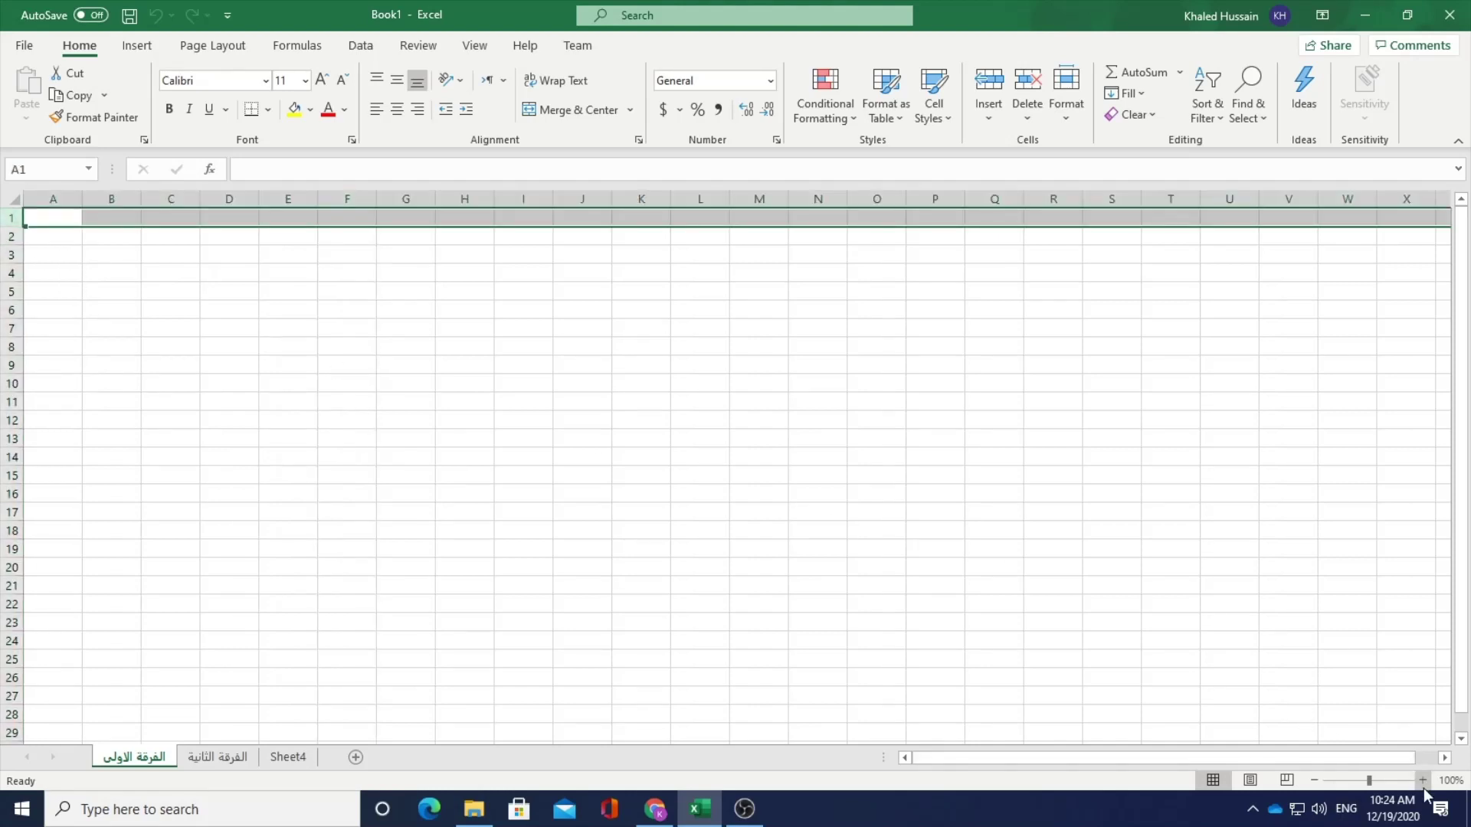
{"action": "left_click", "coordinate": [1423, 780]}
{"action": "left_click", "coordinate": [1423, 780]}
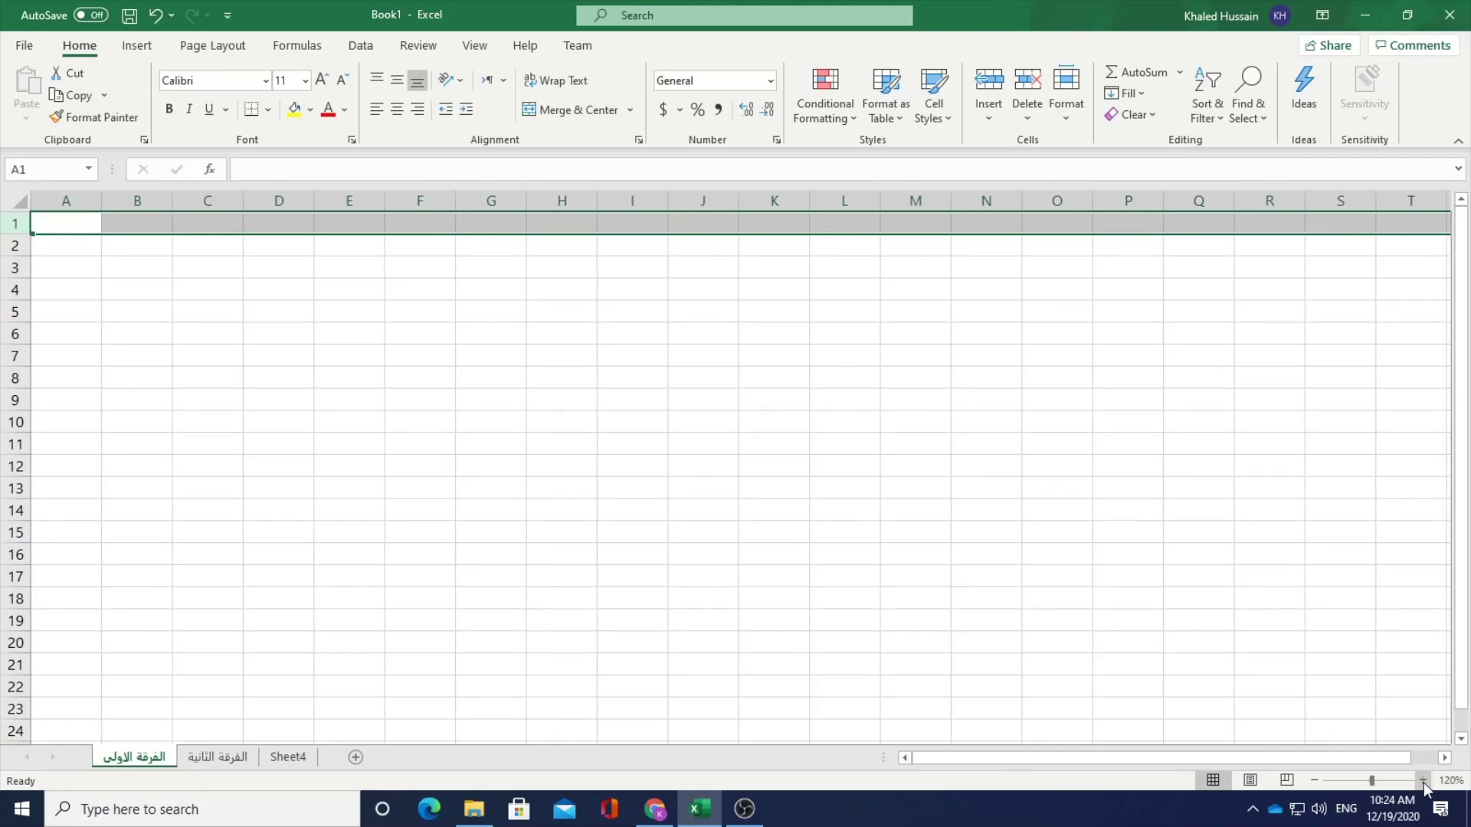
{"action": "left_click", "coordinate": [1423, 780]}
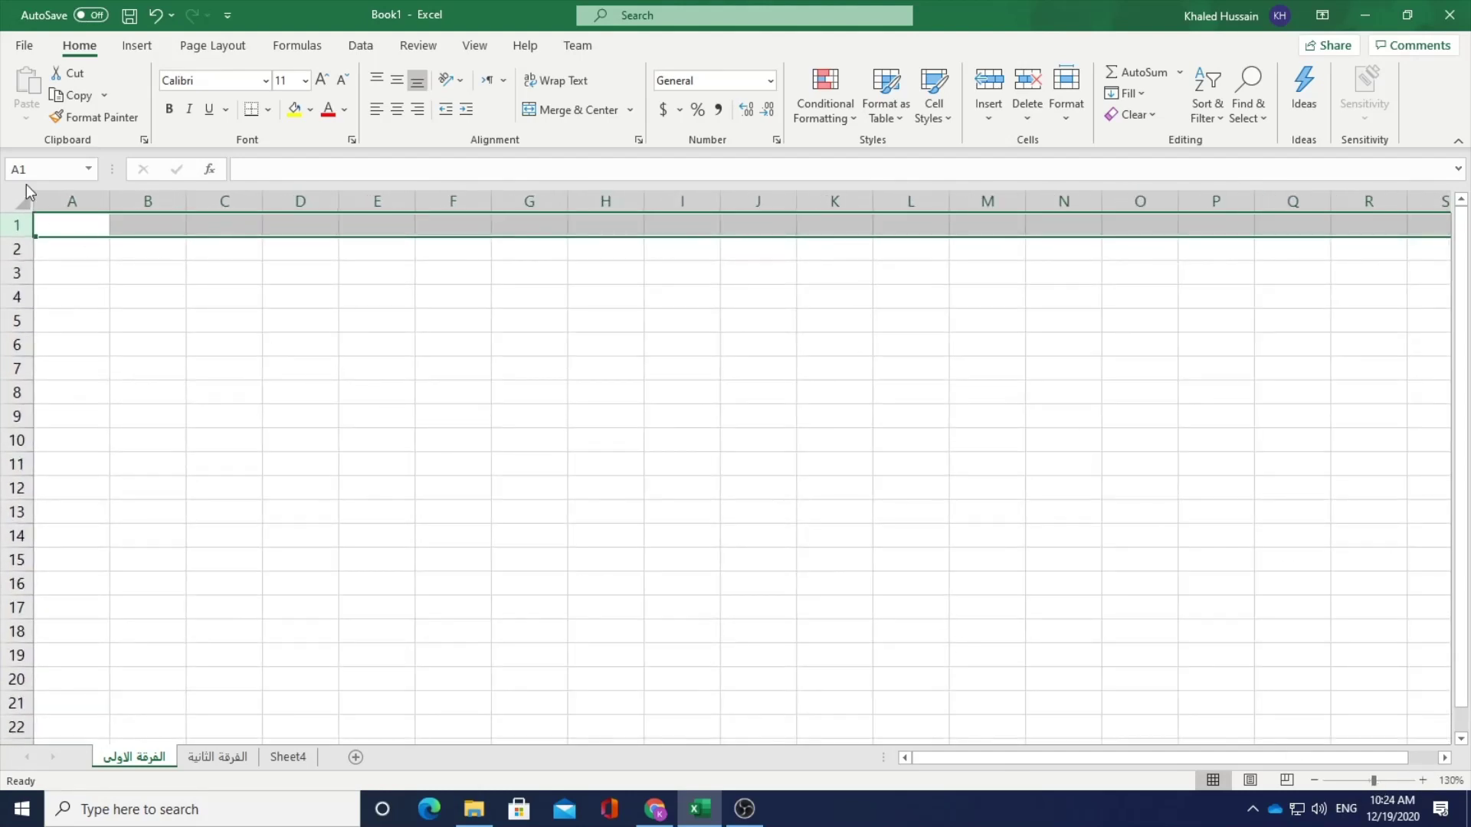
{"action": "left_click", "coordinate": [74, 201]}
{"action": "left_click", "coordinate": [150, 202]}
{"action": "left_click", "coordinate": [222, 202]}
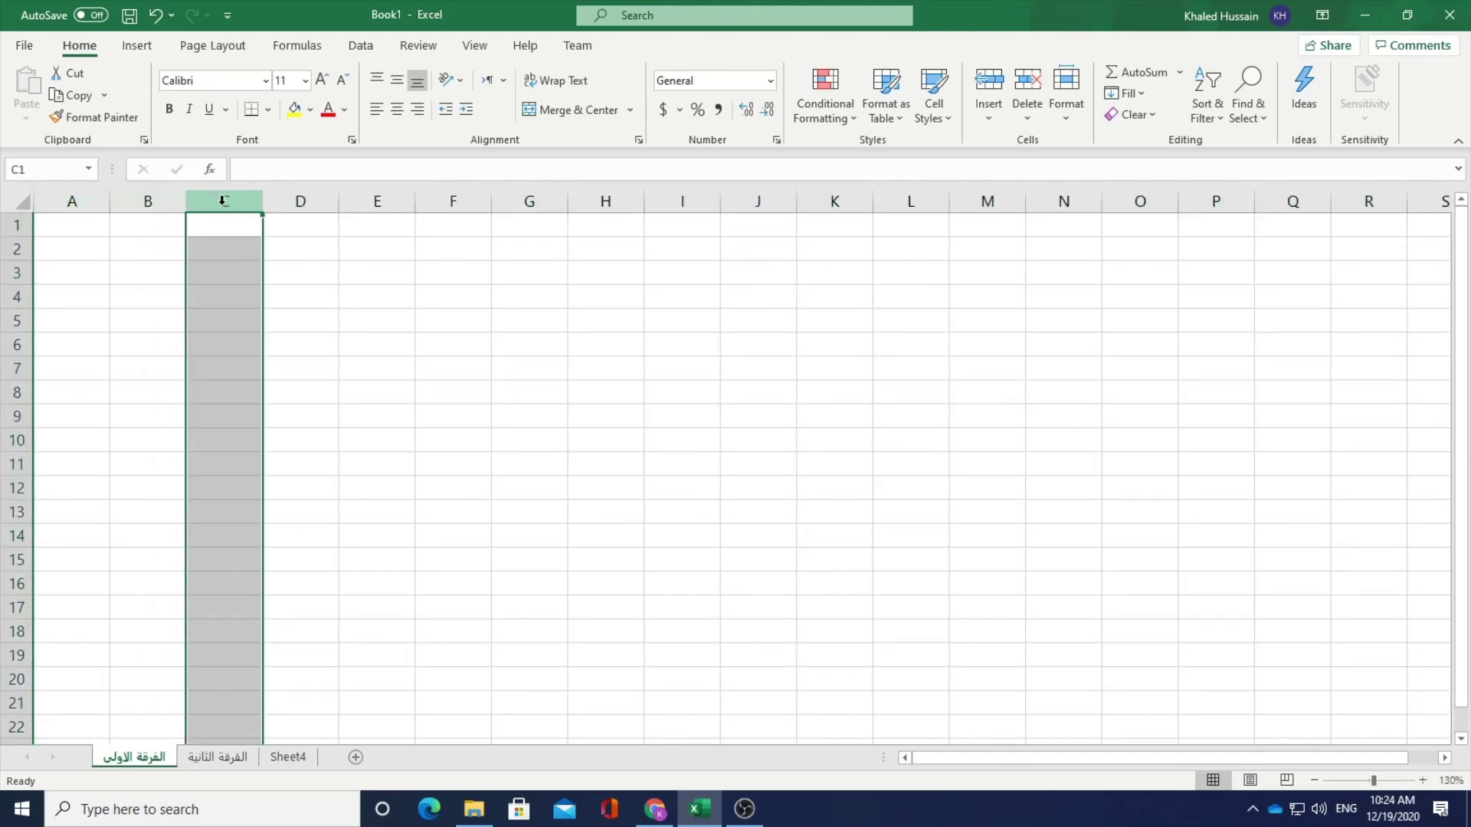
{"action": "left_click", "coordinate": [303, 200]}
{"action": "left_click", "coordinate": [15, 225]}
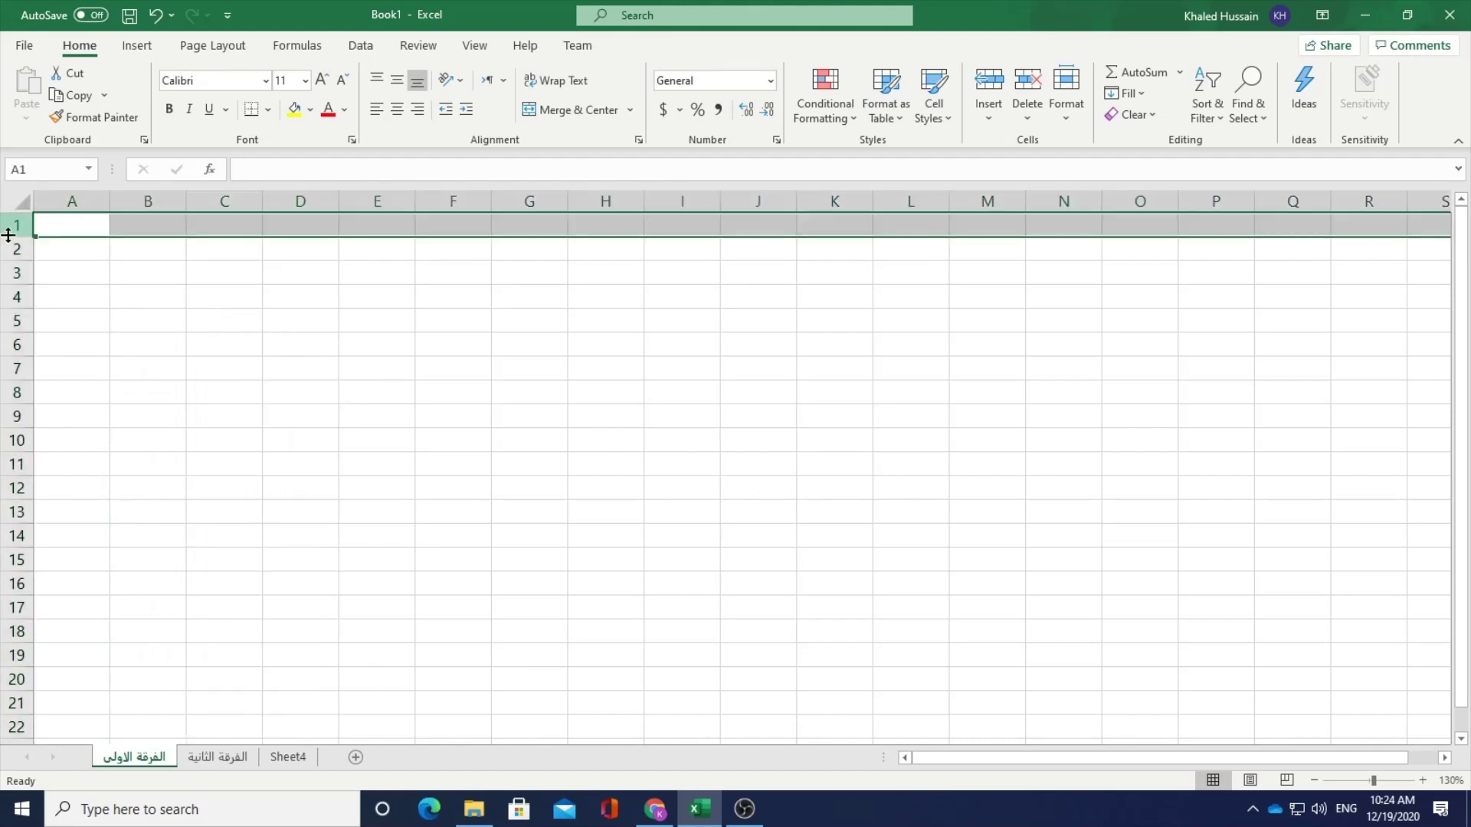
{"action": "left_click", "coordinate": [14, 249]}
{"action": "left_click", "coordinate": [16, 272]}
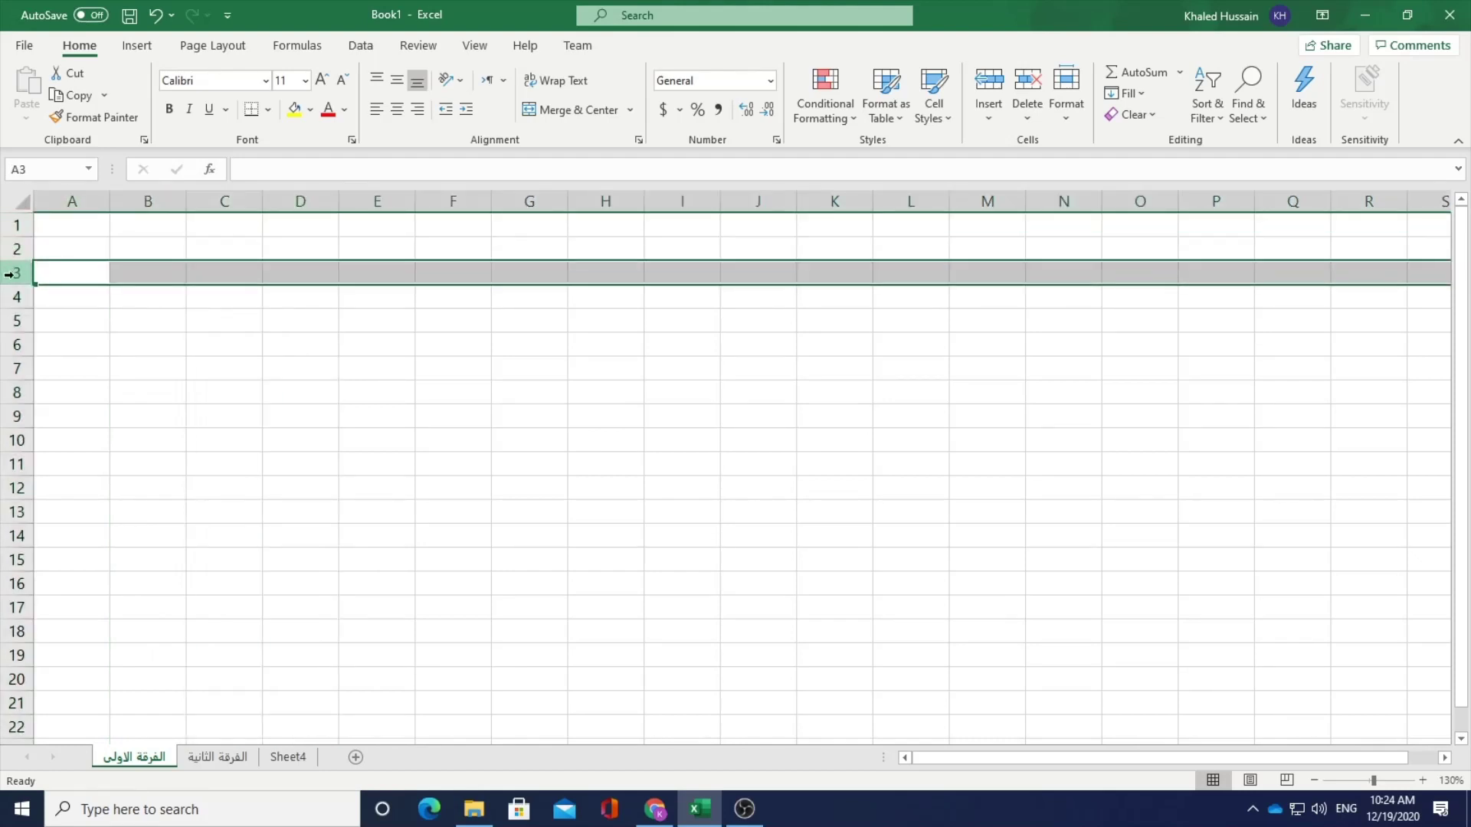
{"action": "left_click", "coordinate": [15, 297]}
{"action": "left_click", "coordinate": [15, 322]}
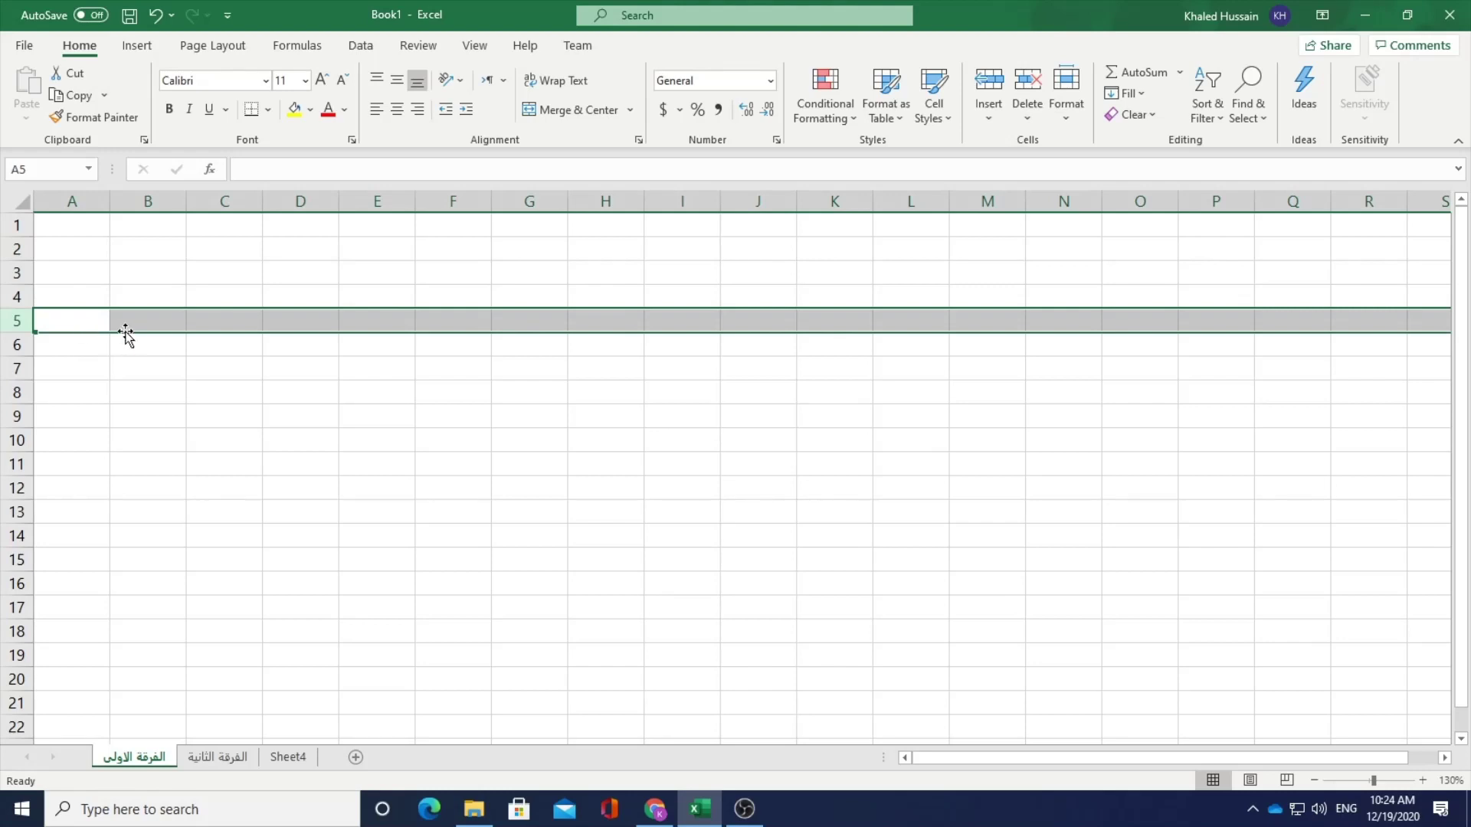
{"action": "left_click", "coordinate": [148, 320]}
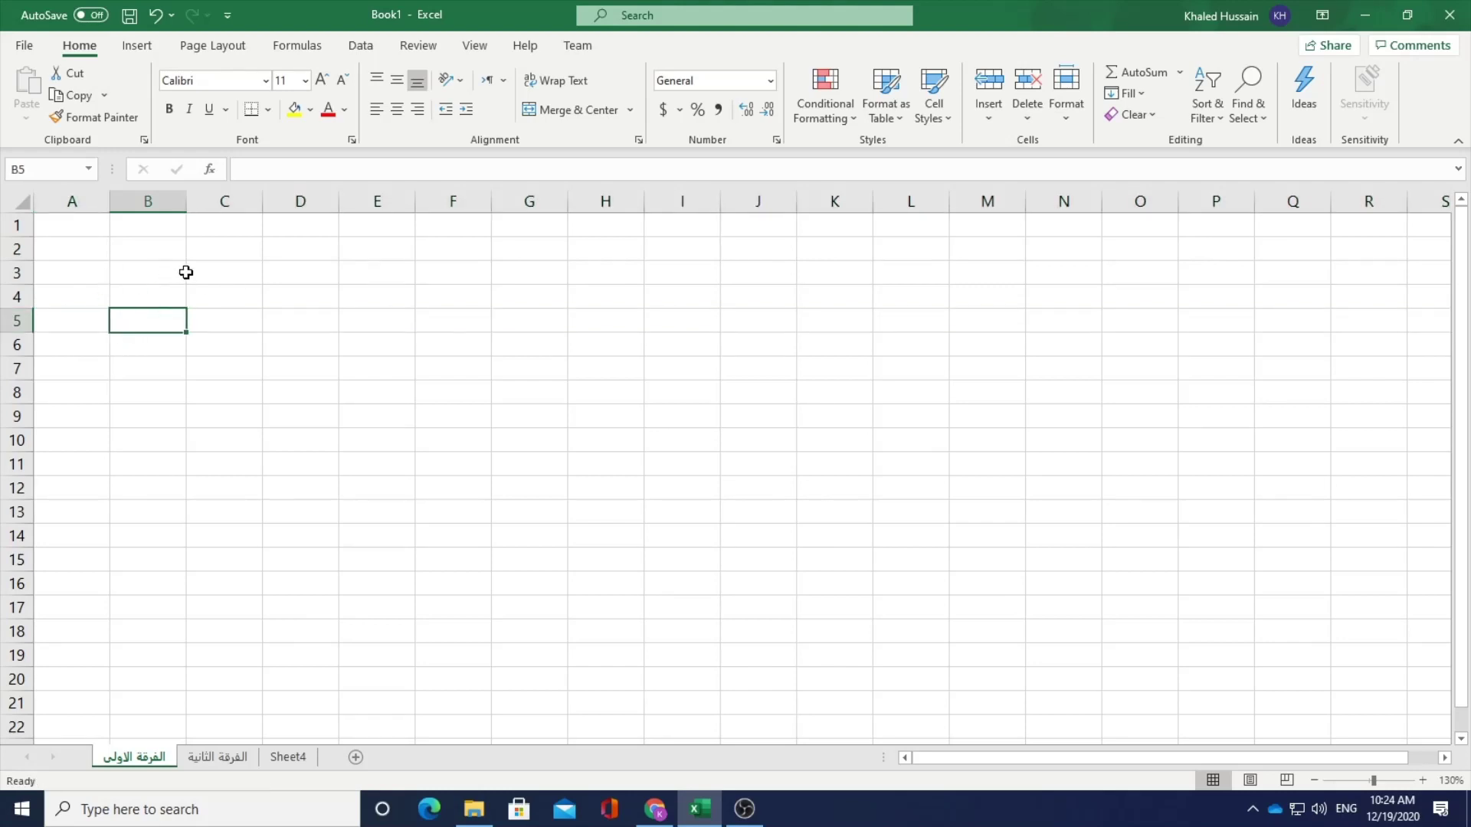
{"action": "left_click", "coordinate": [145, 297]}
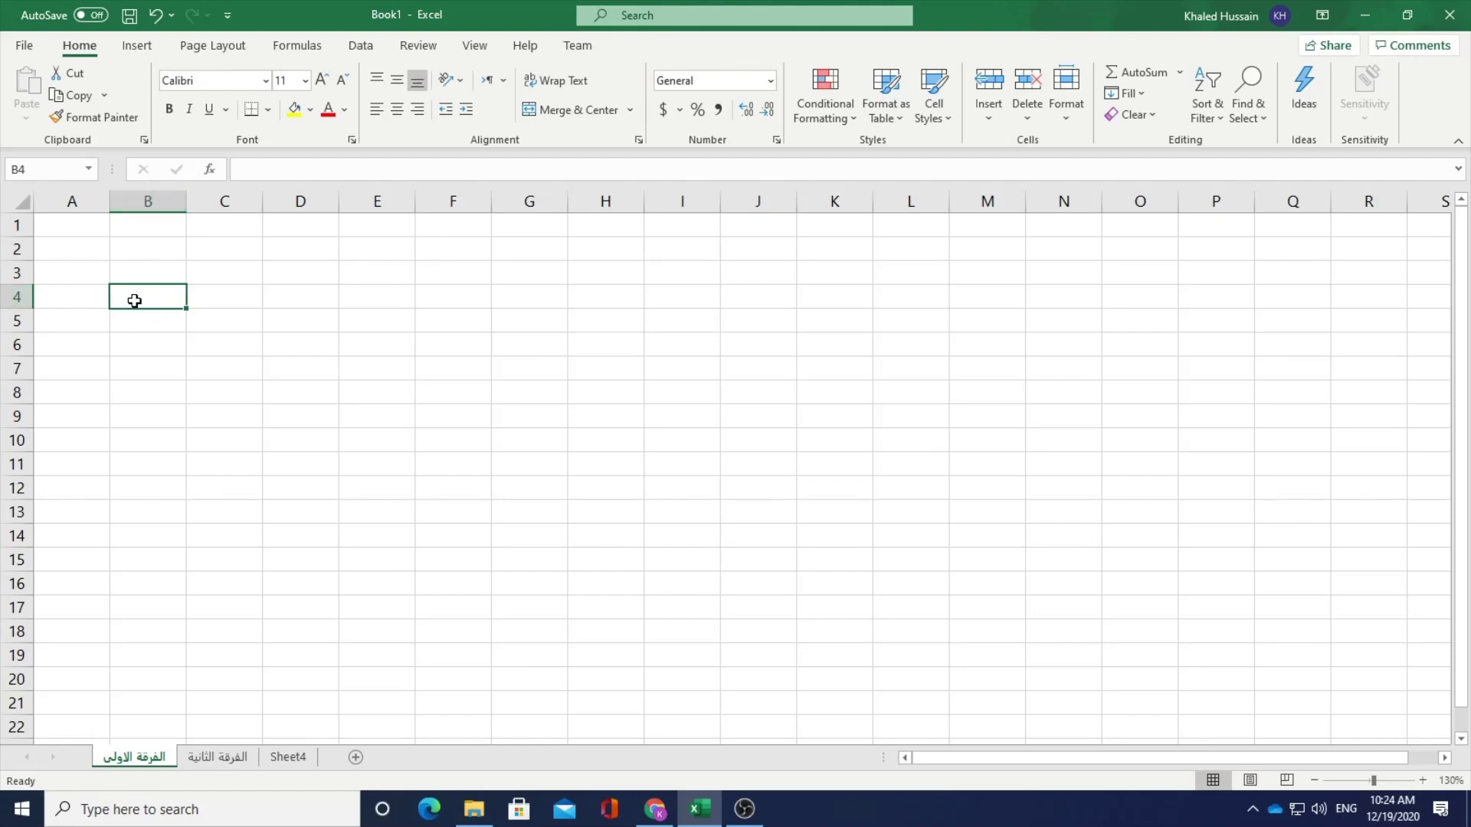
{"action": "left_click", "coordinate": [147, 252]}
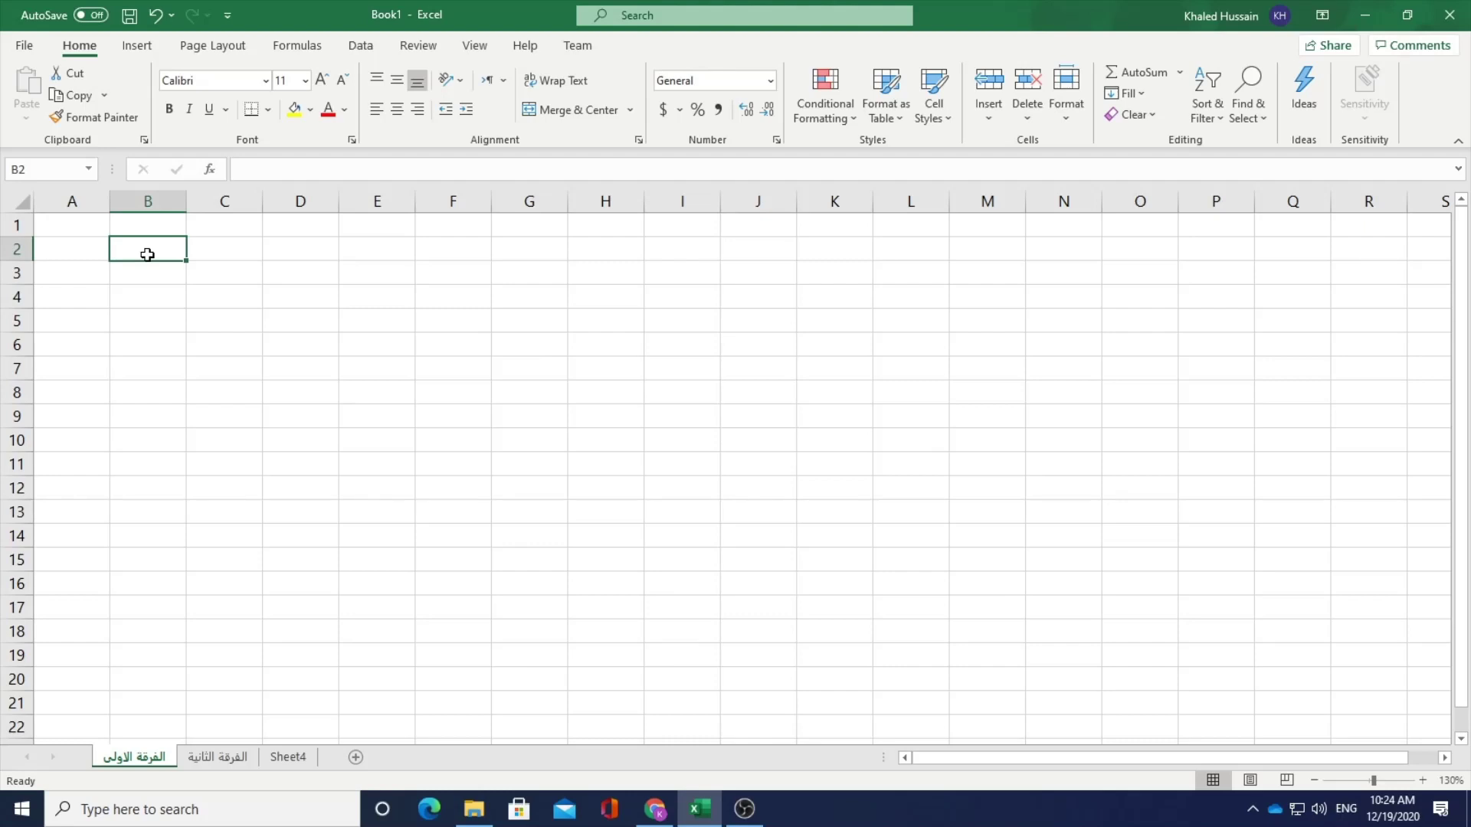
Enter 6, 1, 5 in B2:D2 and 40, 20, 30 in B3:D3.
{"action": "type", "text": "6"}
{"action": "left_click", "coordinate": [224, 250]}
{"action": "type", "text": "1"}
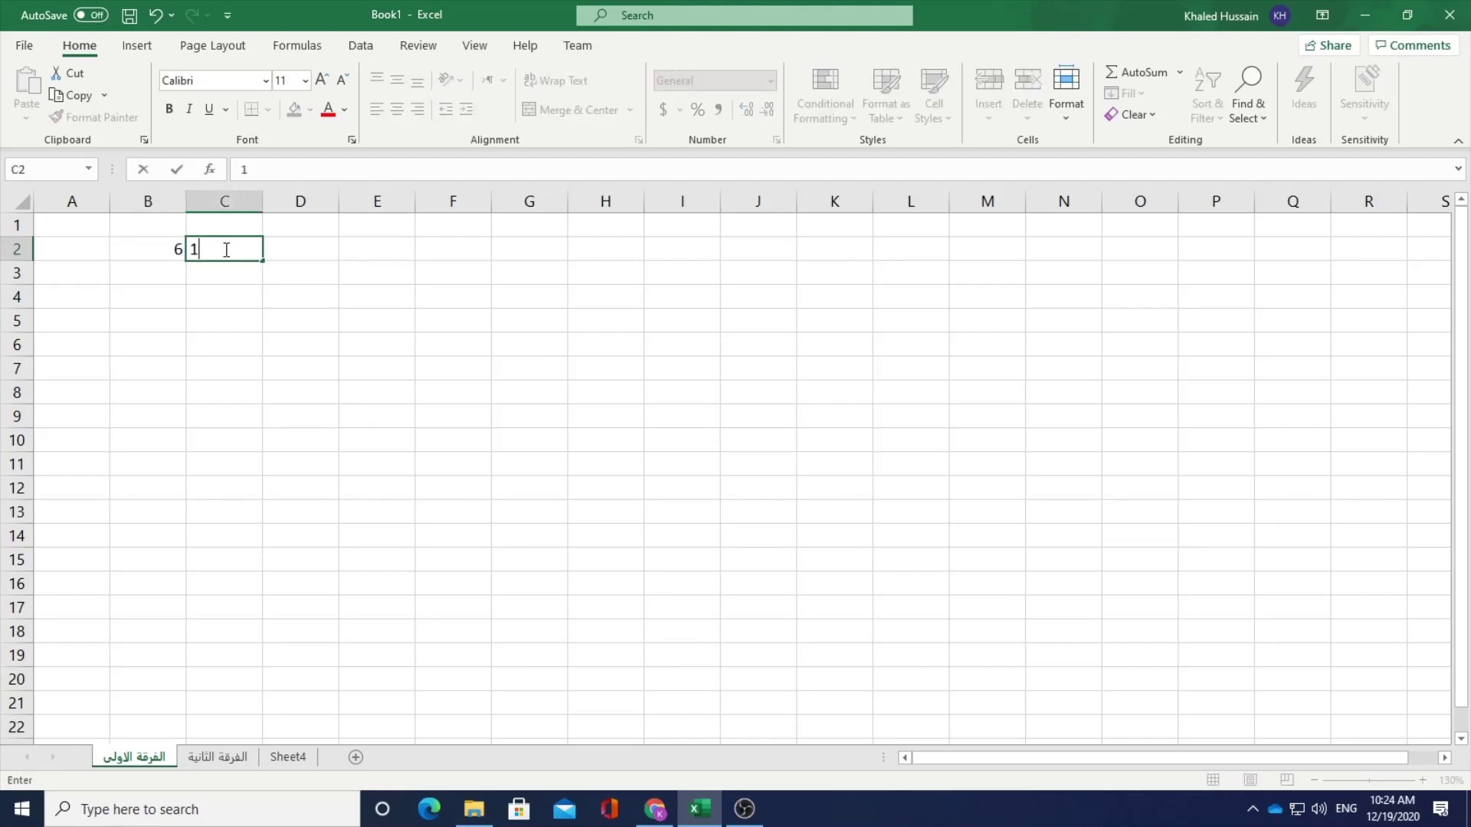
{"action": "left_click", "coordinate": [315, 255]}
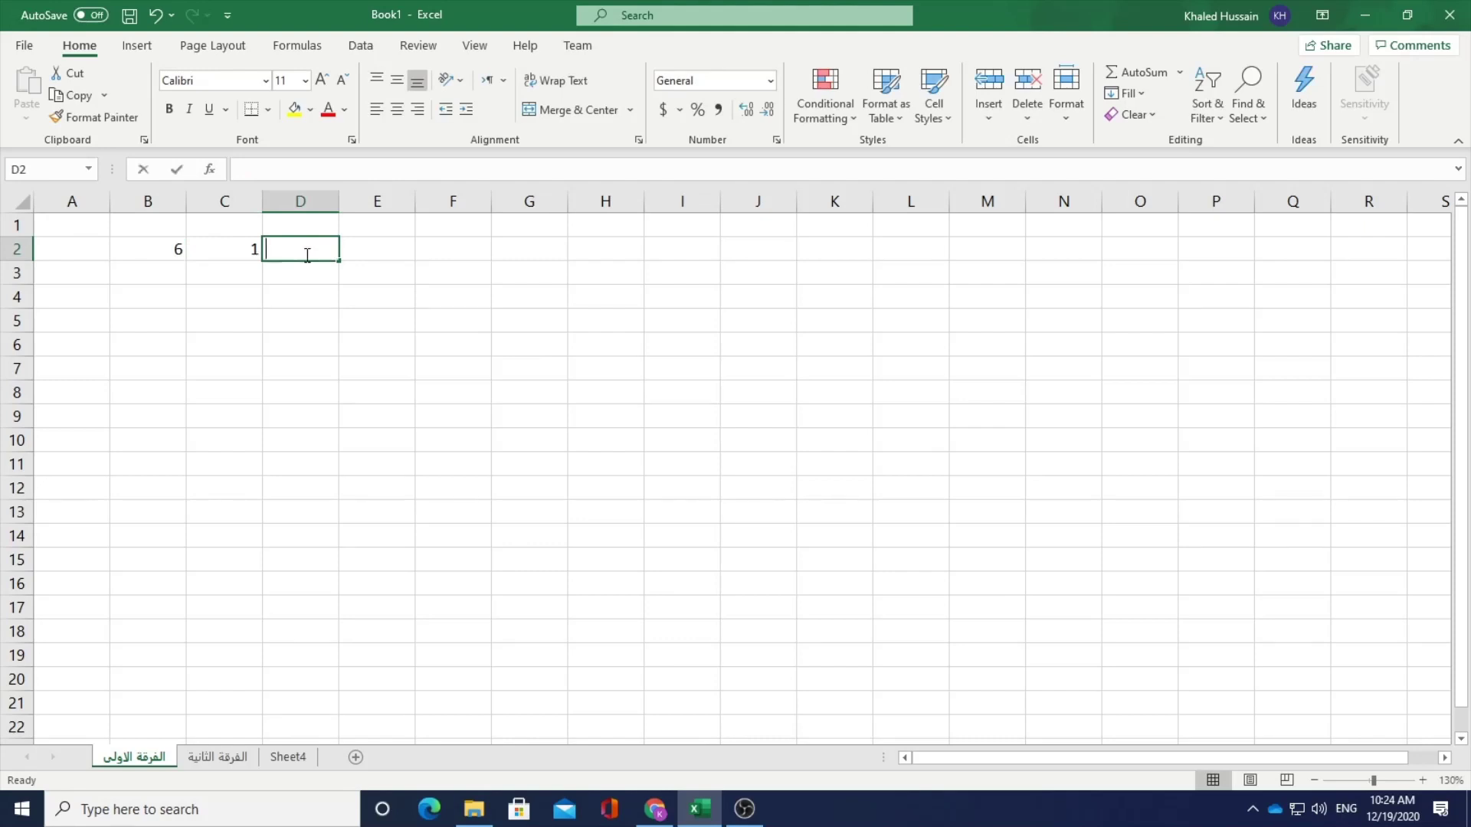
{"action": "type", "text": "5"}
{"action": "left_click", "coordinate": [160, 270]}
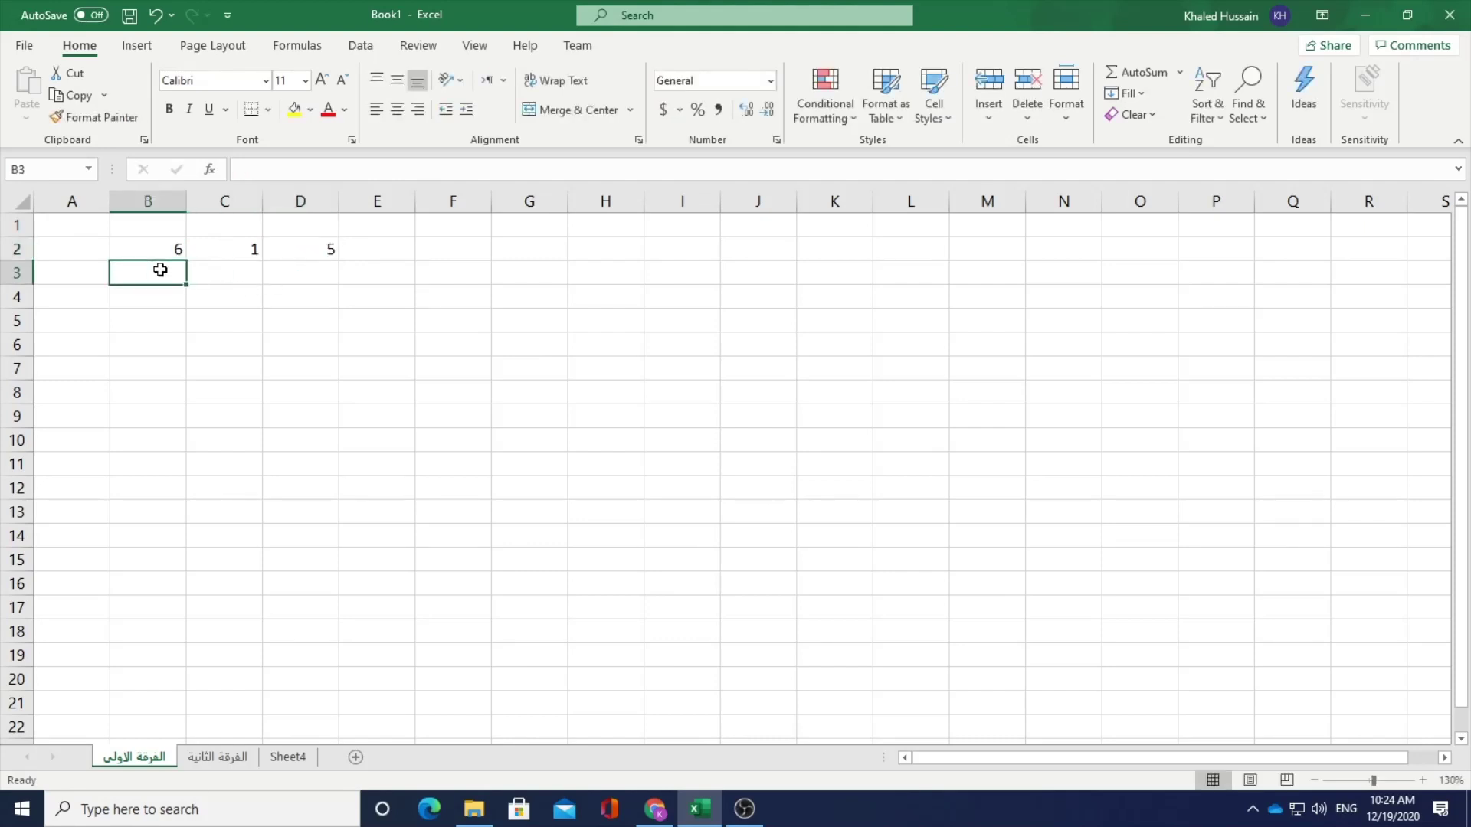
{"action": "type", "text": "40"}
{"action": "left_click", "coordinate": [230, 272]}
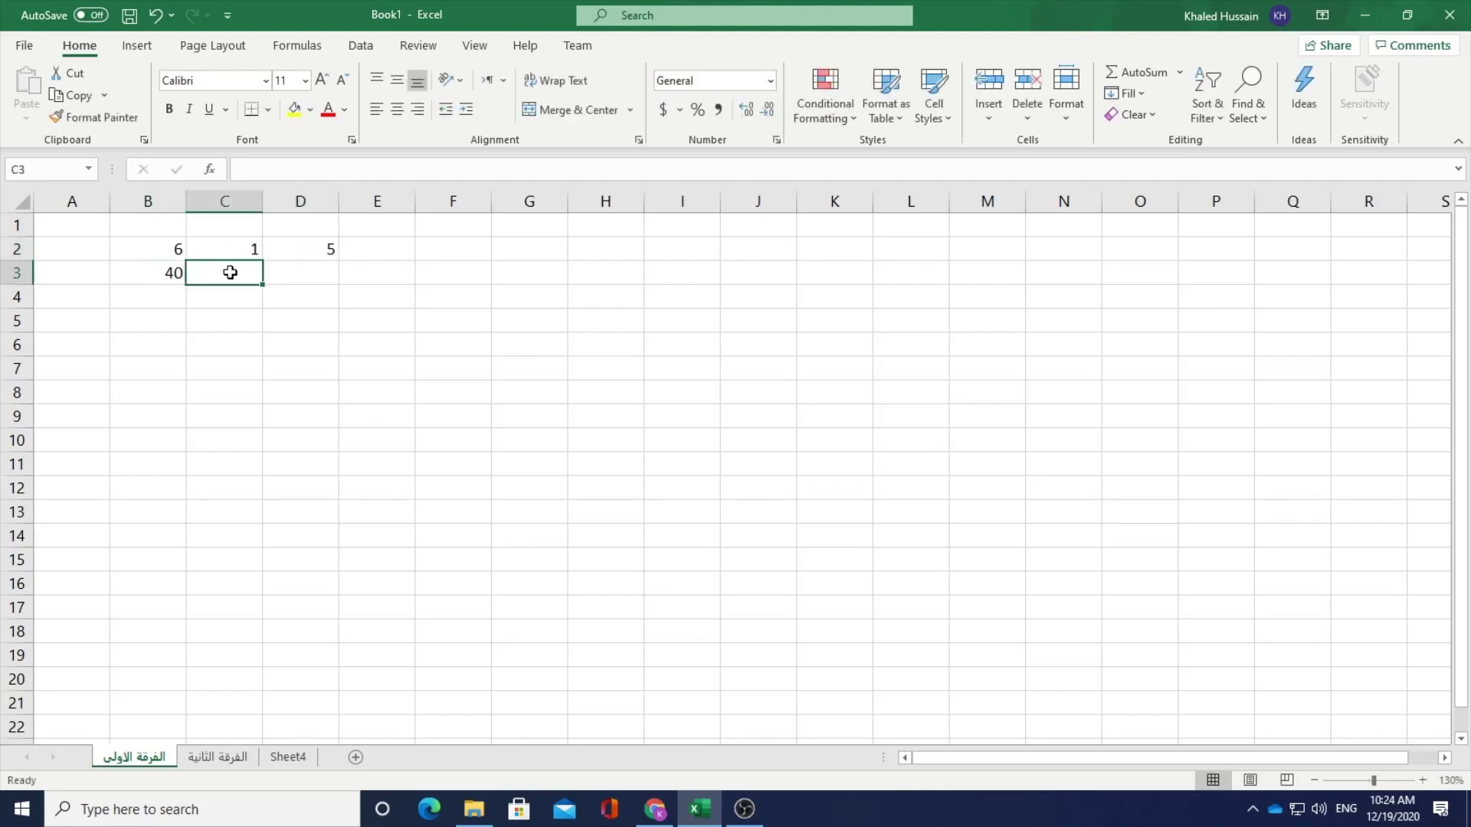
{"action": "type", "text": "20"}
{"action": "left_click", "coordinate": [280, 272]}
{"action": "double_click", "coordinate": [288, 271]}
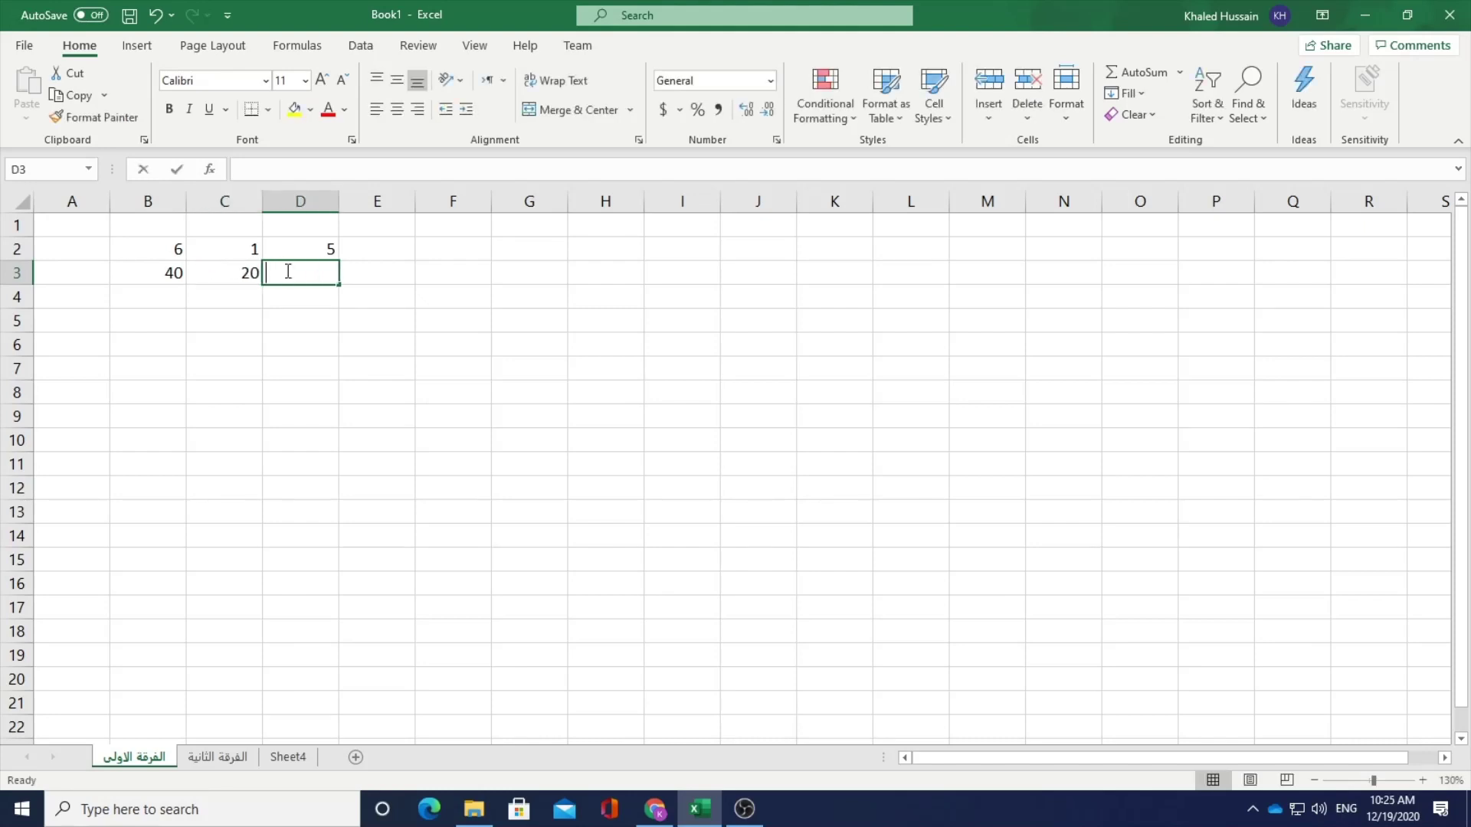
{"action": "type", "text": "30"}
{"action": "left_click", "coordinate": [170, 292]}
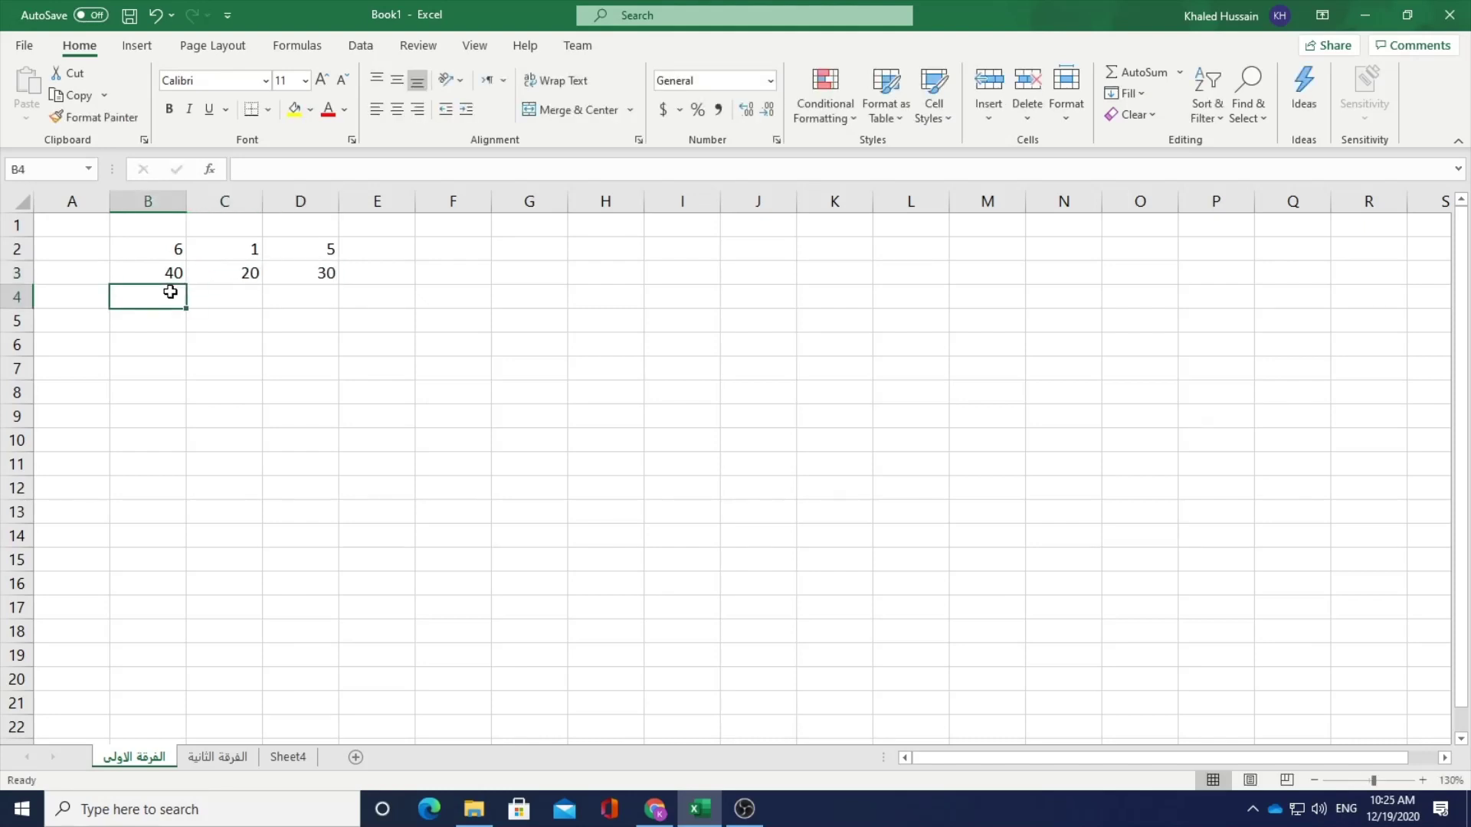
Enter 2, 3, 4, 7 in B4:E4, then 8 in E3 and 20 in E2.
{"action": "type", "text": "2"}
{"action": "left_click", "coordinate": [213, 297]}
{"action": "type", "text": "3"}
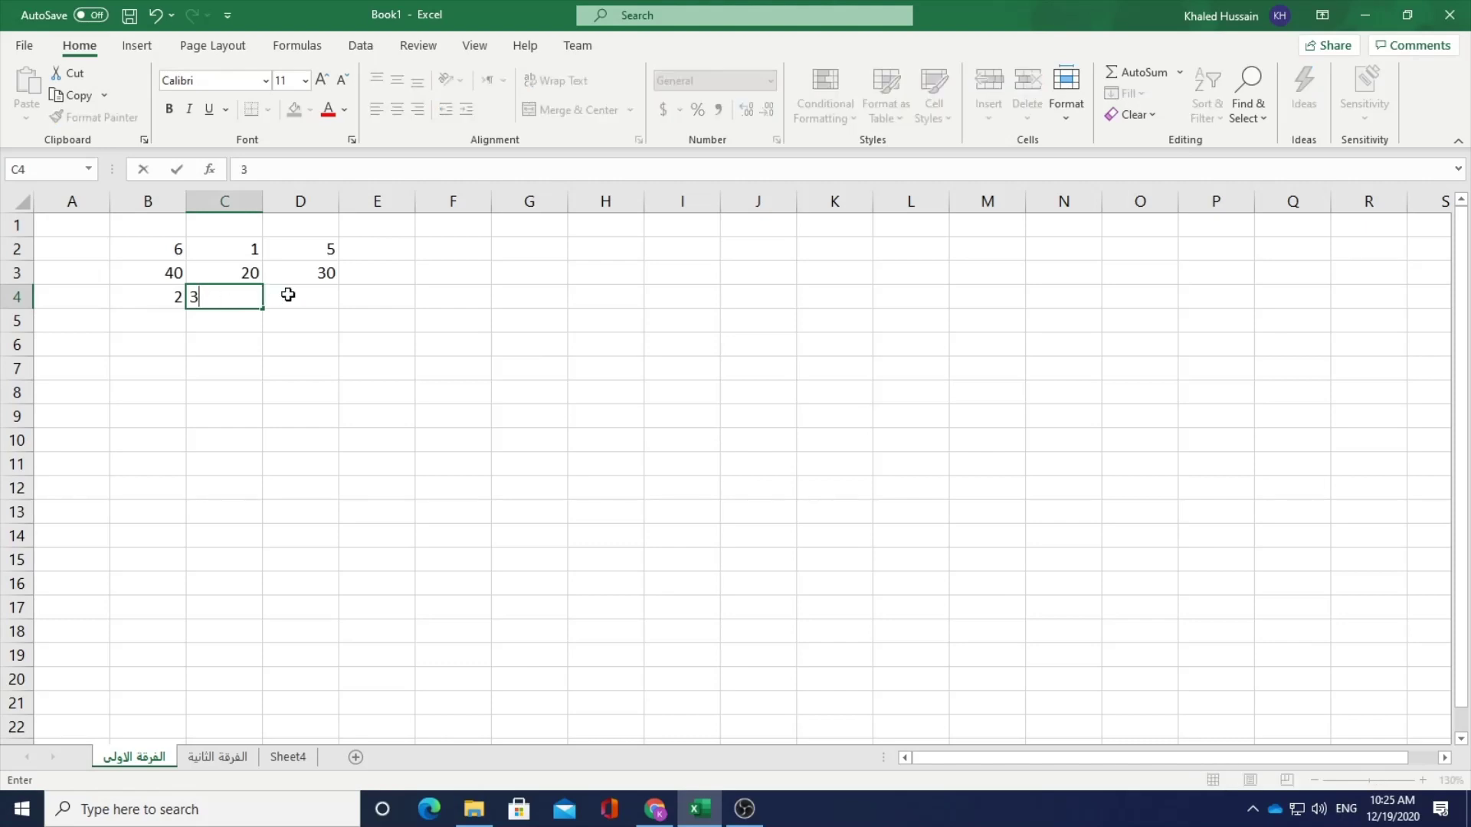
{"action": "left_click", "coordinate": [287, 295]}
{"action": "type", "text": "4"}
{"action": "left_click", "coordinate": [391, 300]}
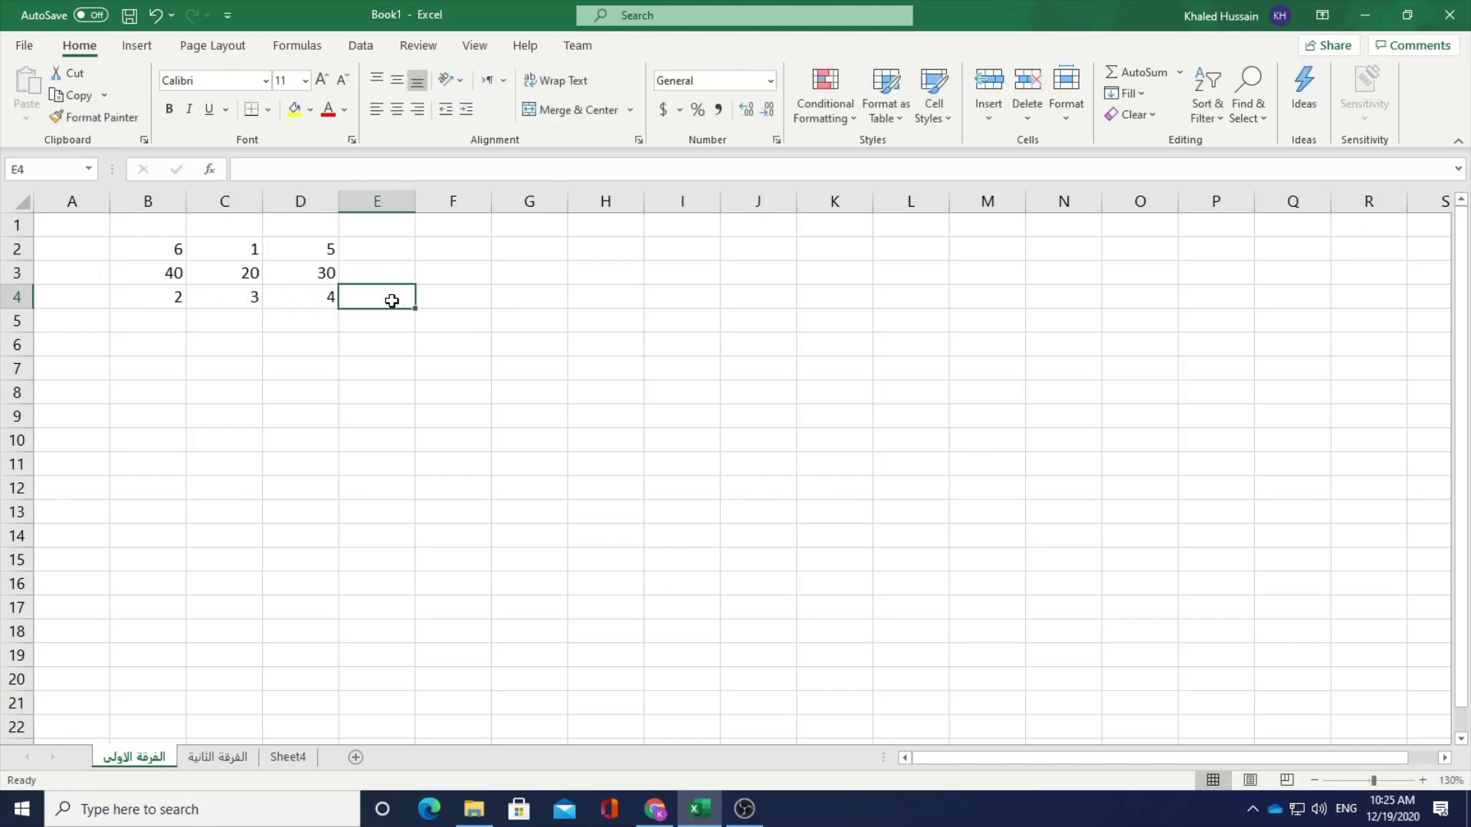
{"action": "type", "text": "7"}
{"action": "left_click", "coordinate": [385, 281]}
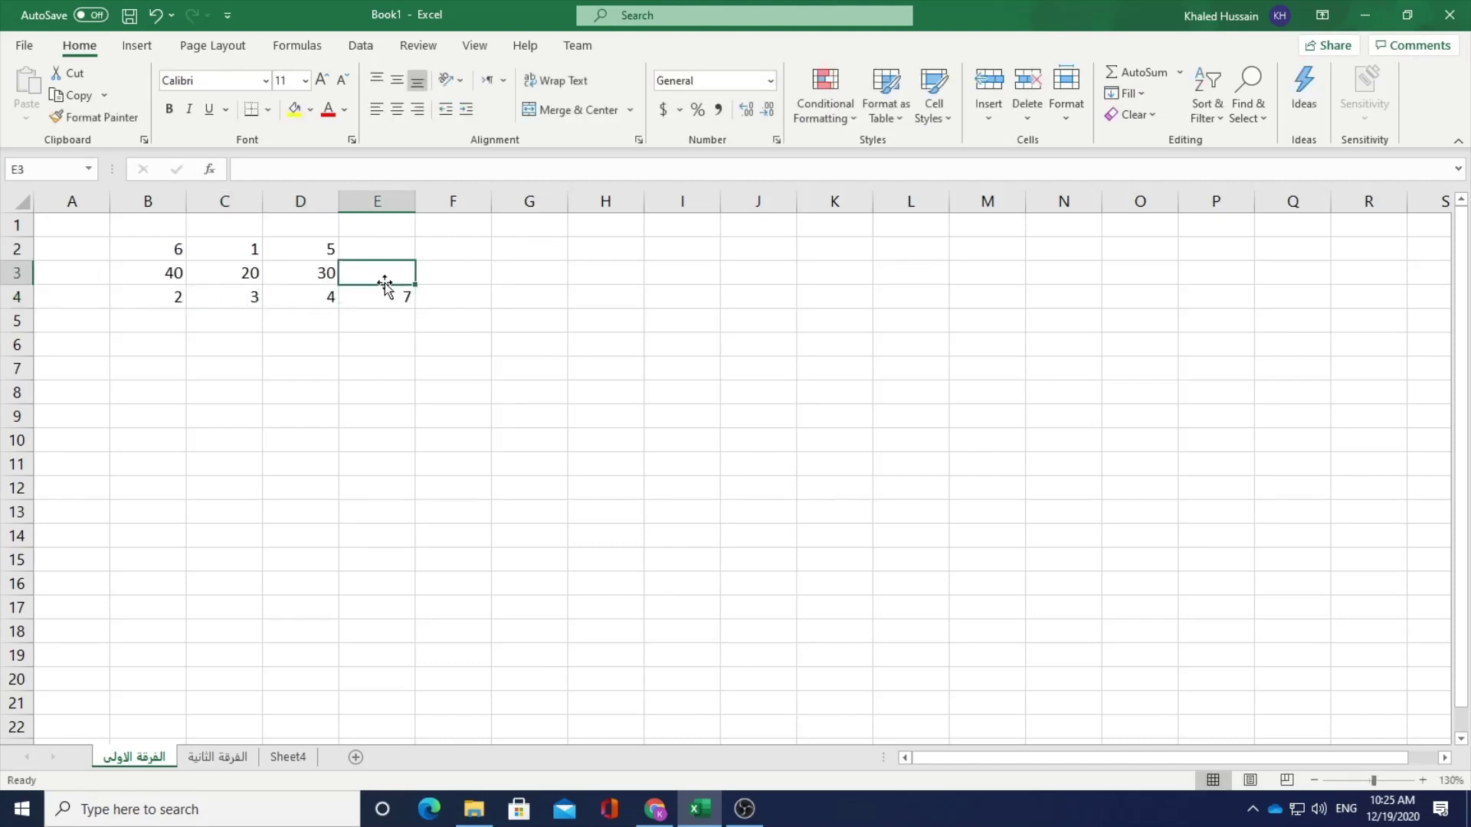
{"action": "type", "text": "8"}
{"action": "left_click", "coordinate": [385, 249]}
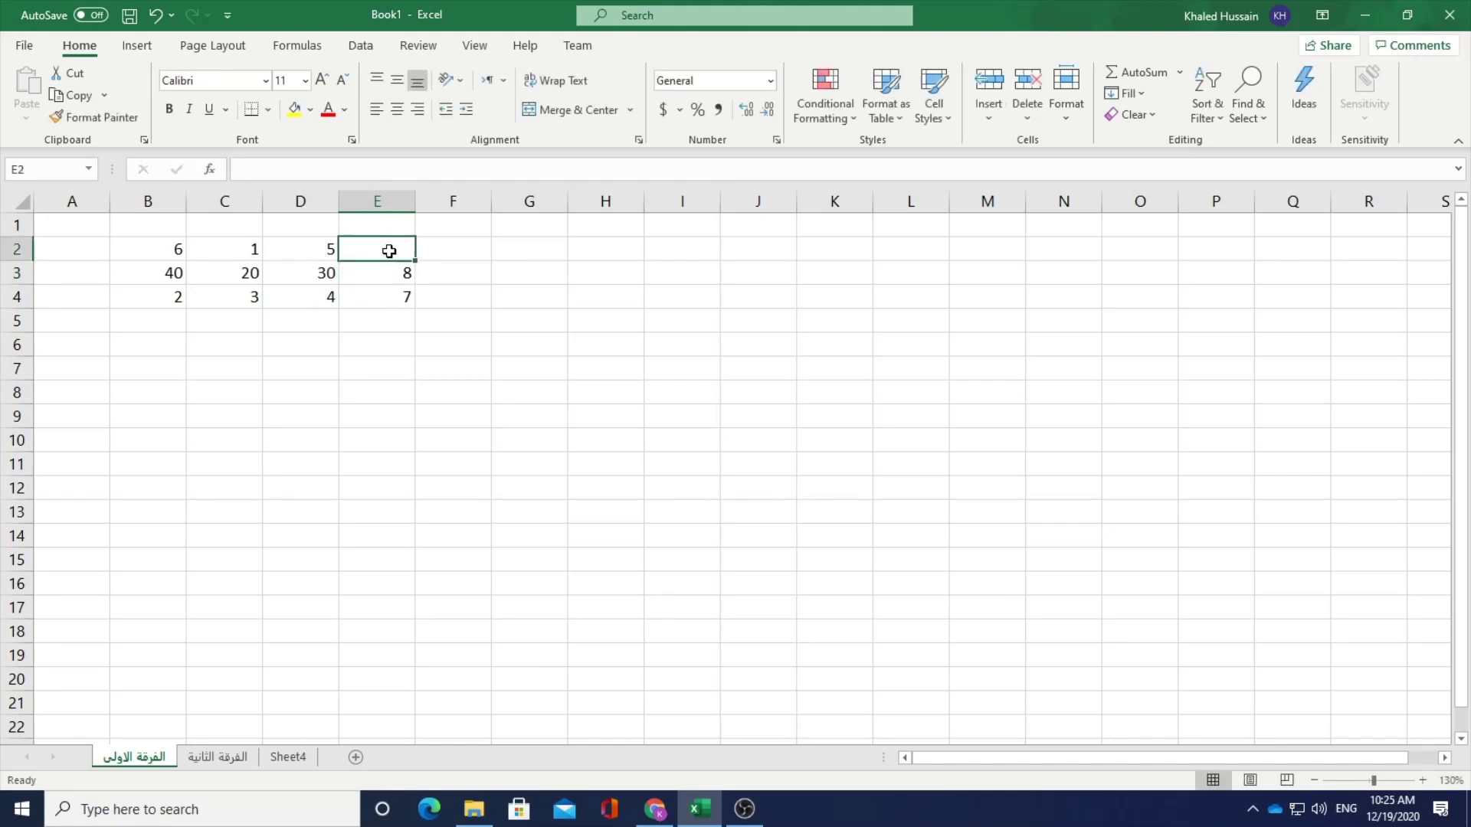
{"action": "type", "text": "20"}
{"action": "left_click", "coordinate": [163, 317]}
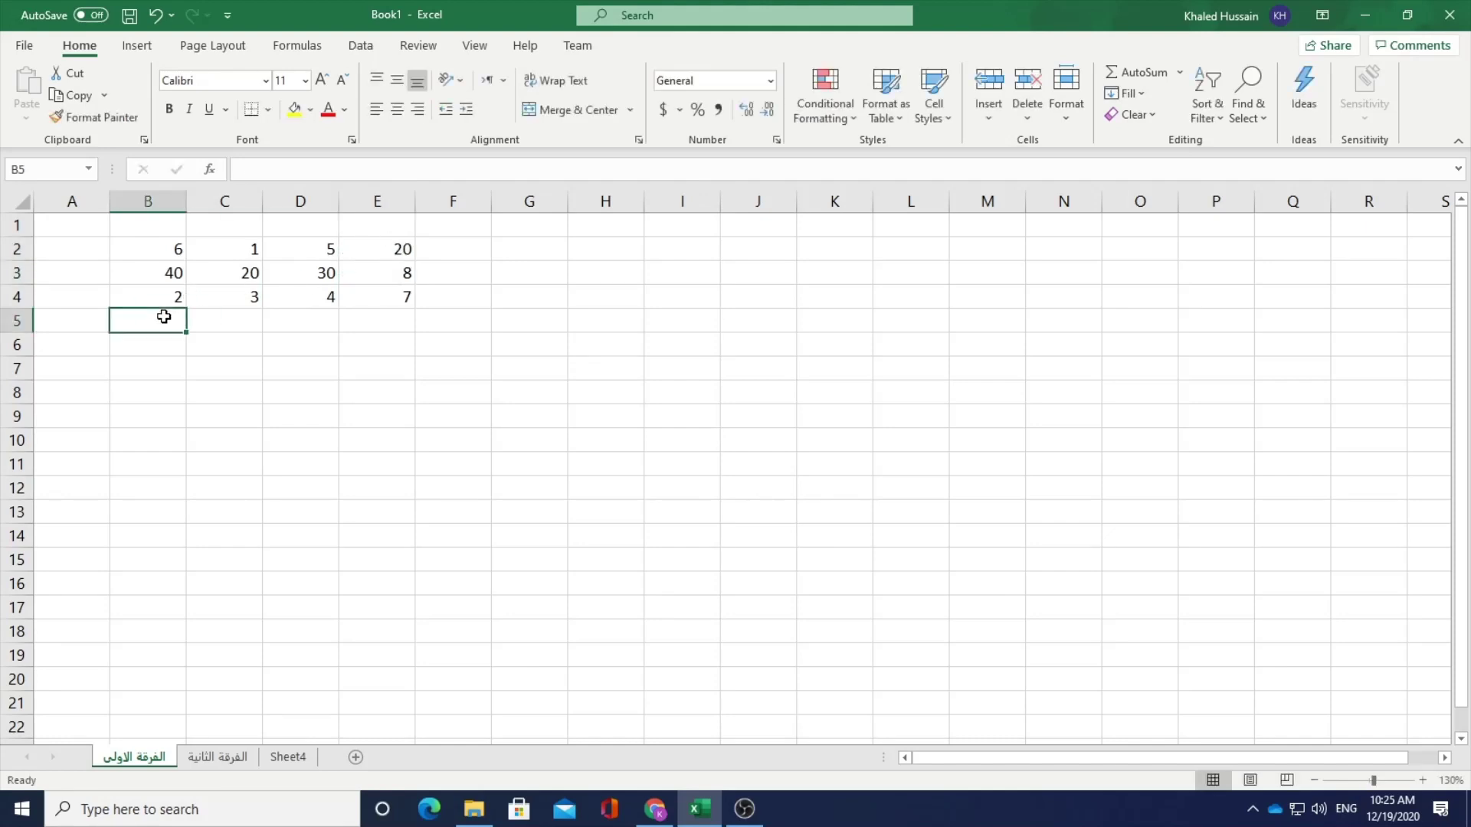
Fill row 5 with 50, 38, 40, 45 in B5:E5.
{"action": "type", "text": "50"}
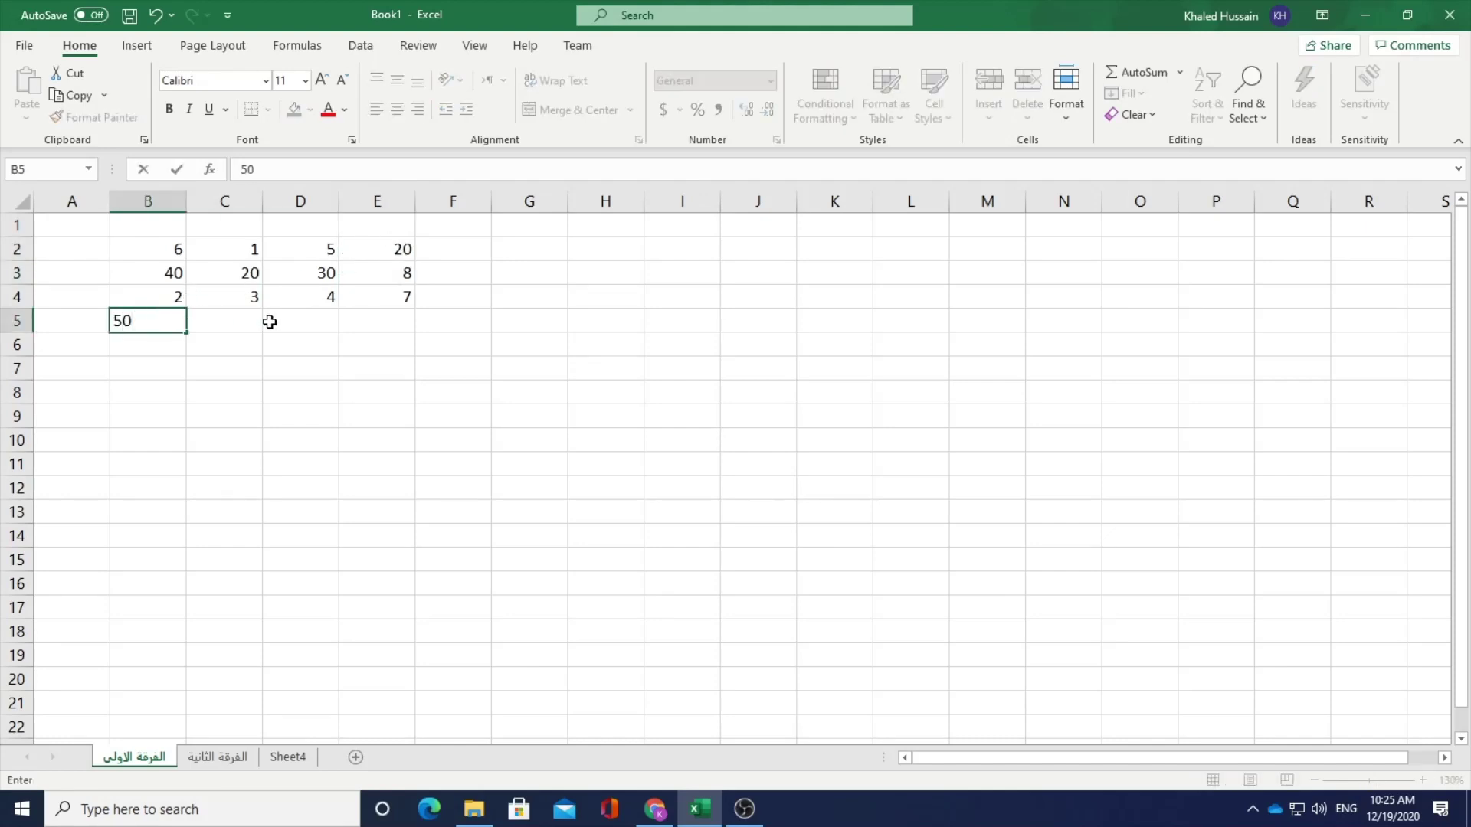
{"action": "left_click", "coordinate": [237, 325]}
{"action": "type", "text": "38"}
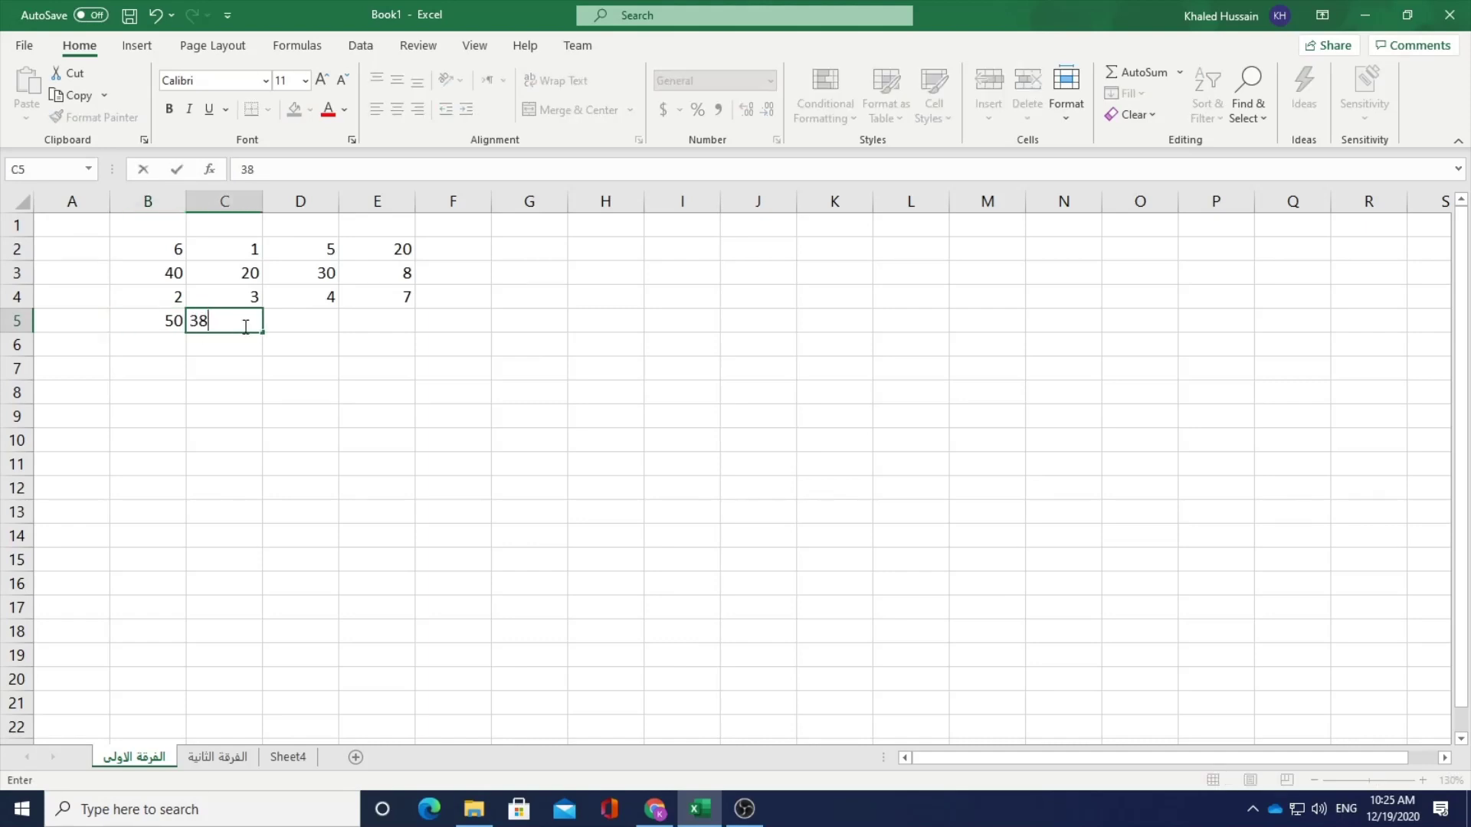
{"action": "left_click", "coordinate": [300, 326]}
{"action": "type", "text": "40"}
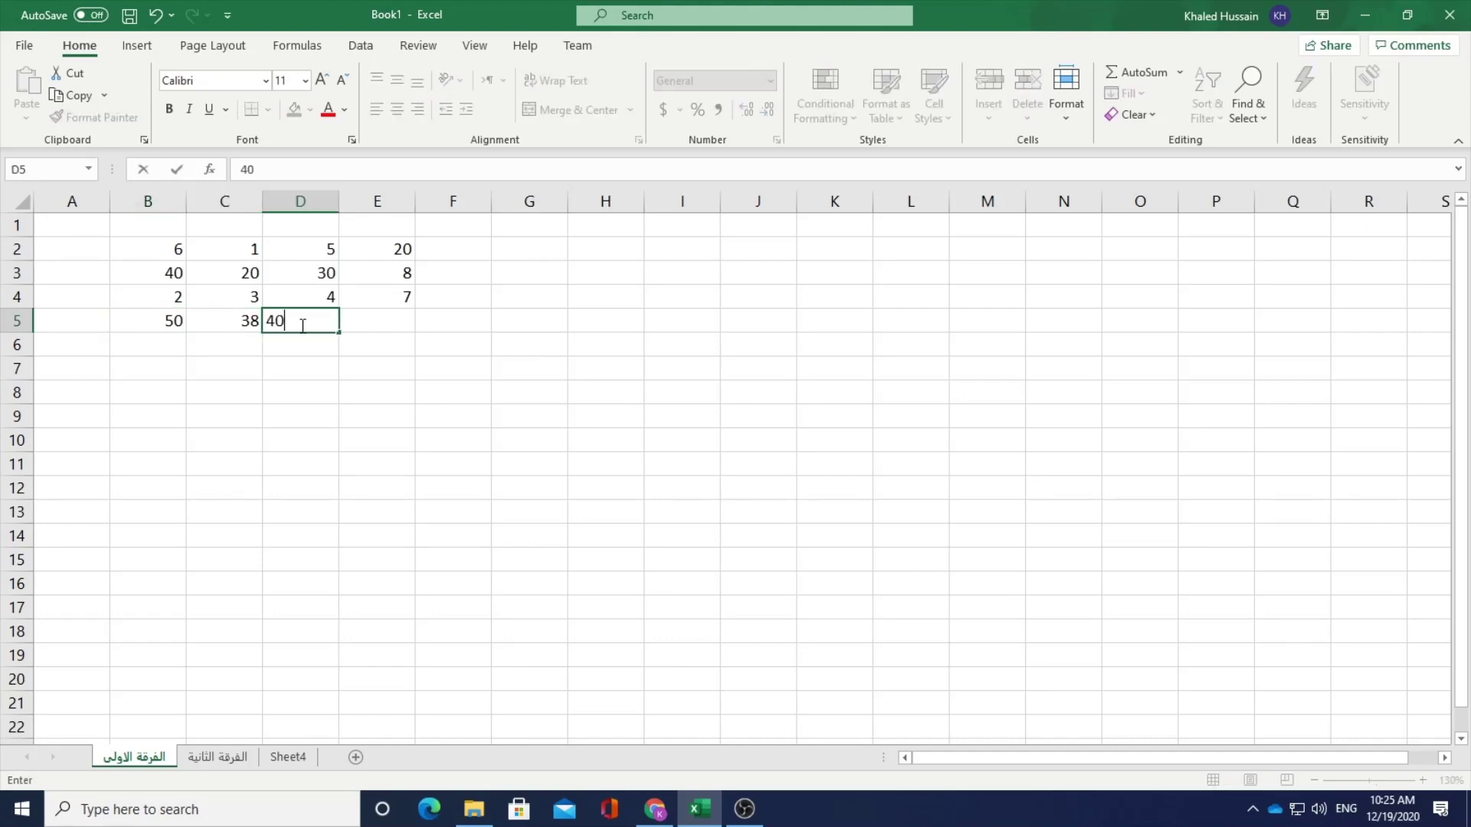
{"action": "left_click", "coordinate": [357, 325]}
{"action": "type", "text": "45"}
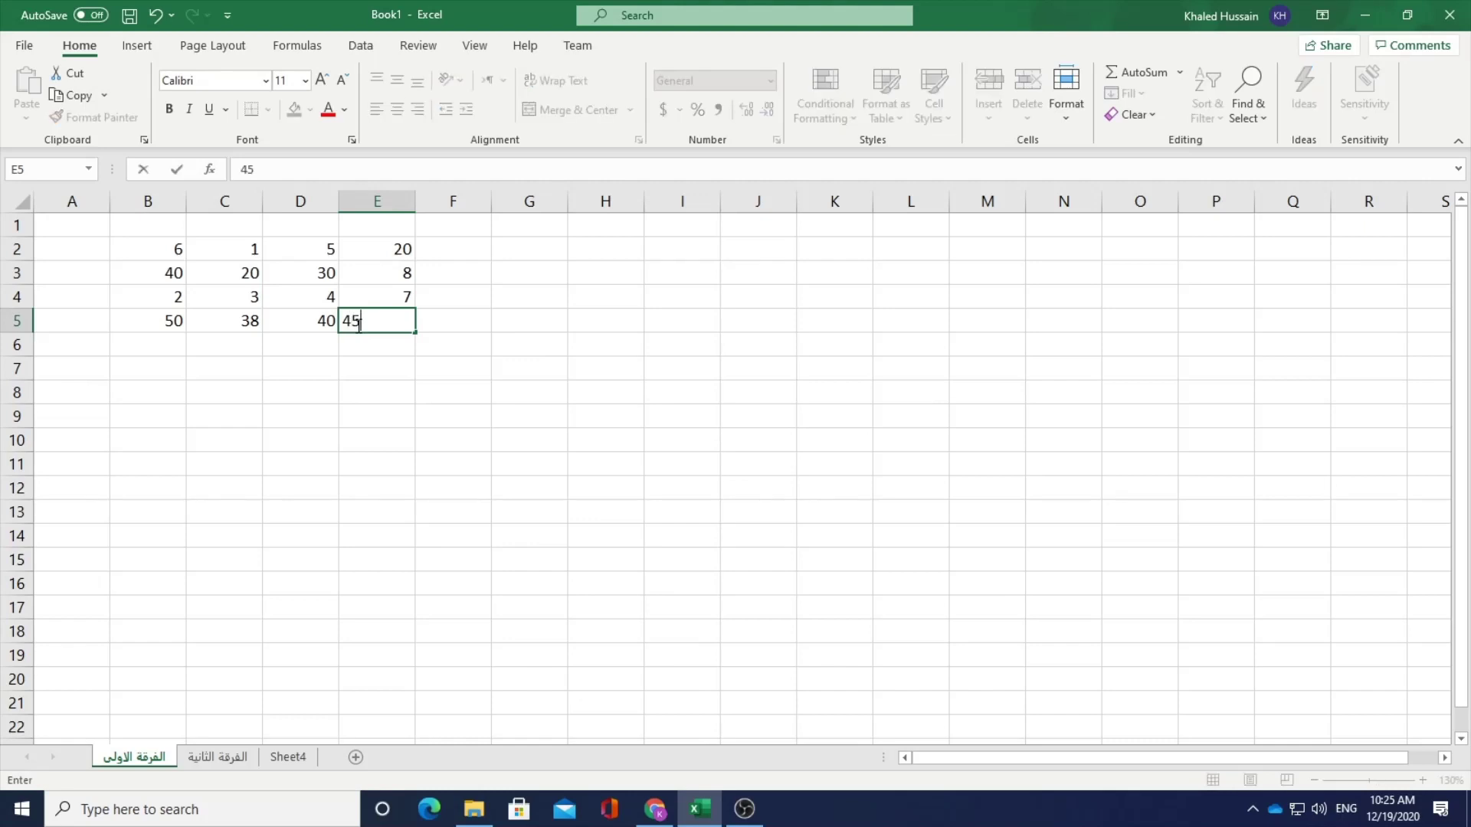
{"action": "left_click", "coordinate": [434, 325]}
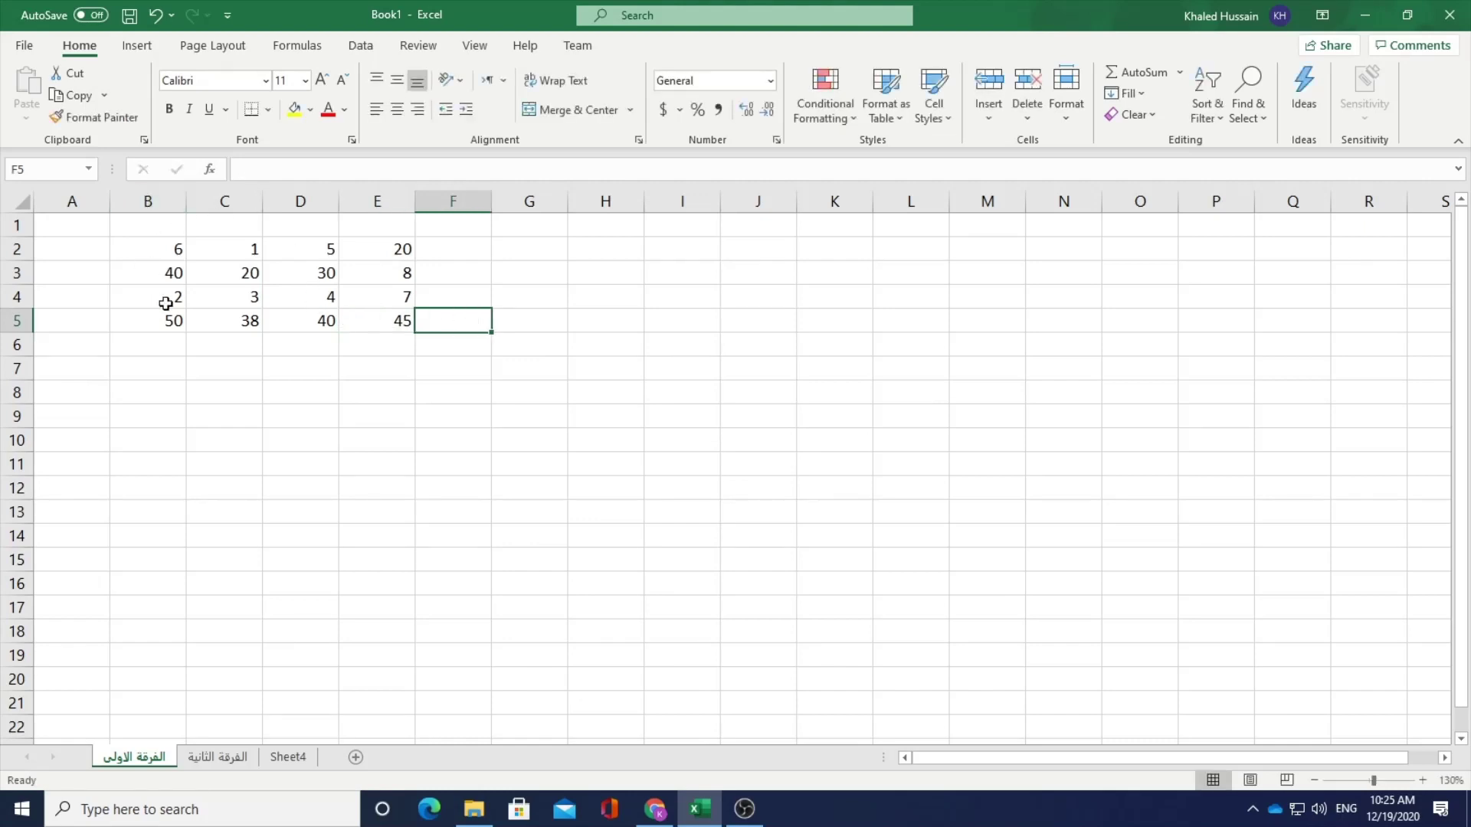
{"action": "left_click", "coordinate": [155, 277]}
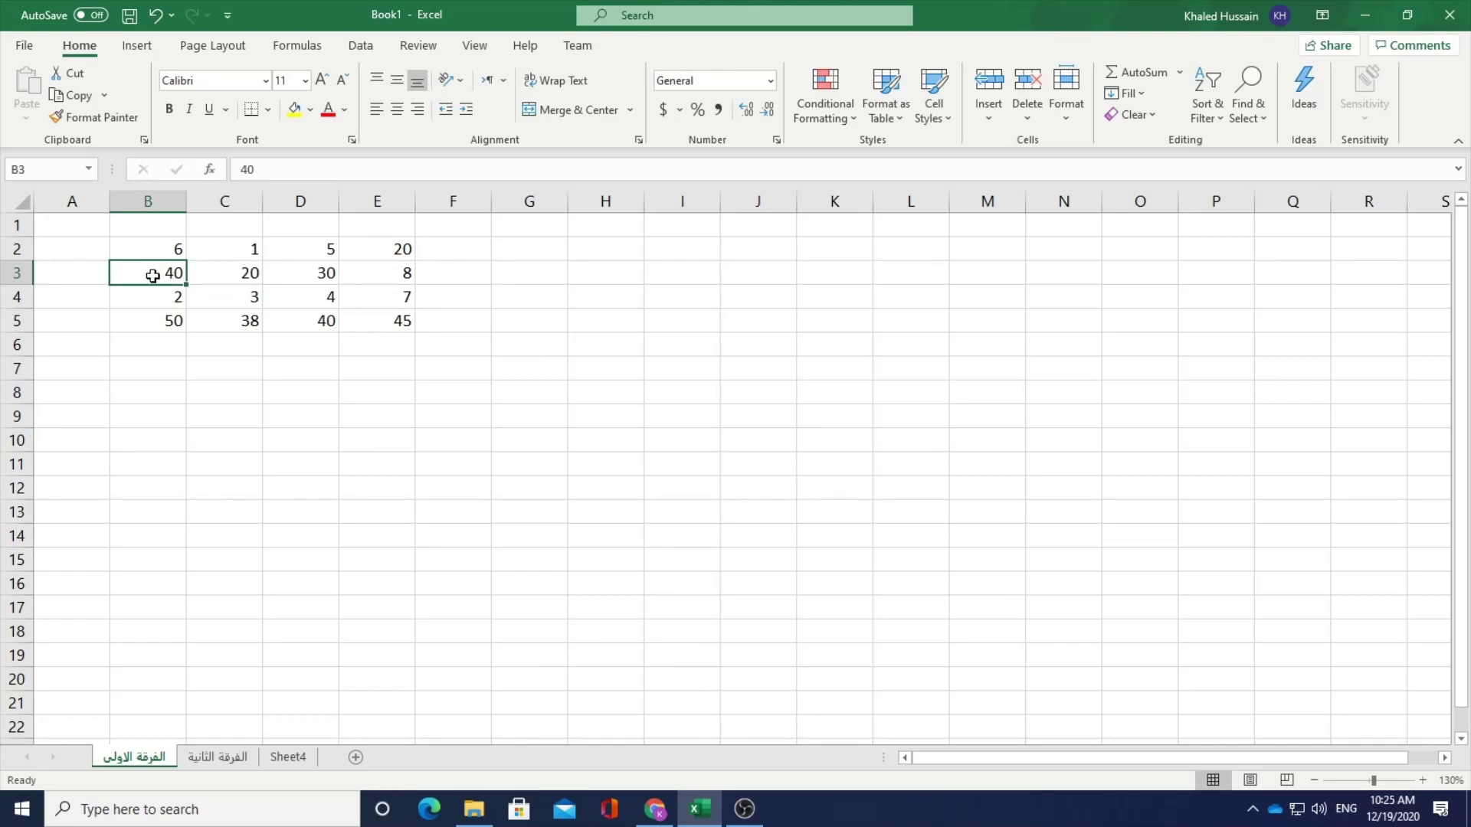
{"action": "left_click", "coordinate": [148, 251]}
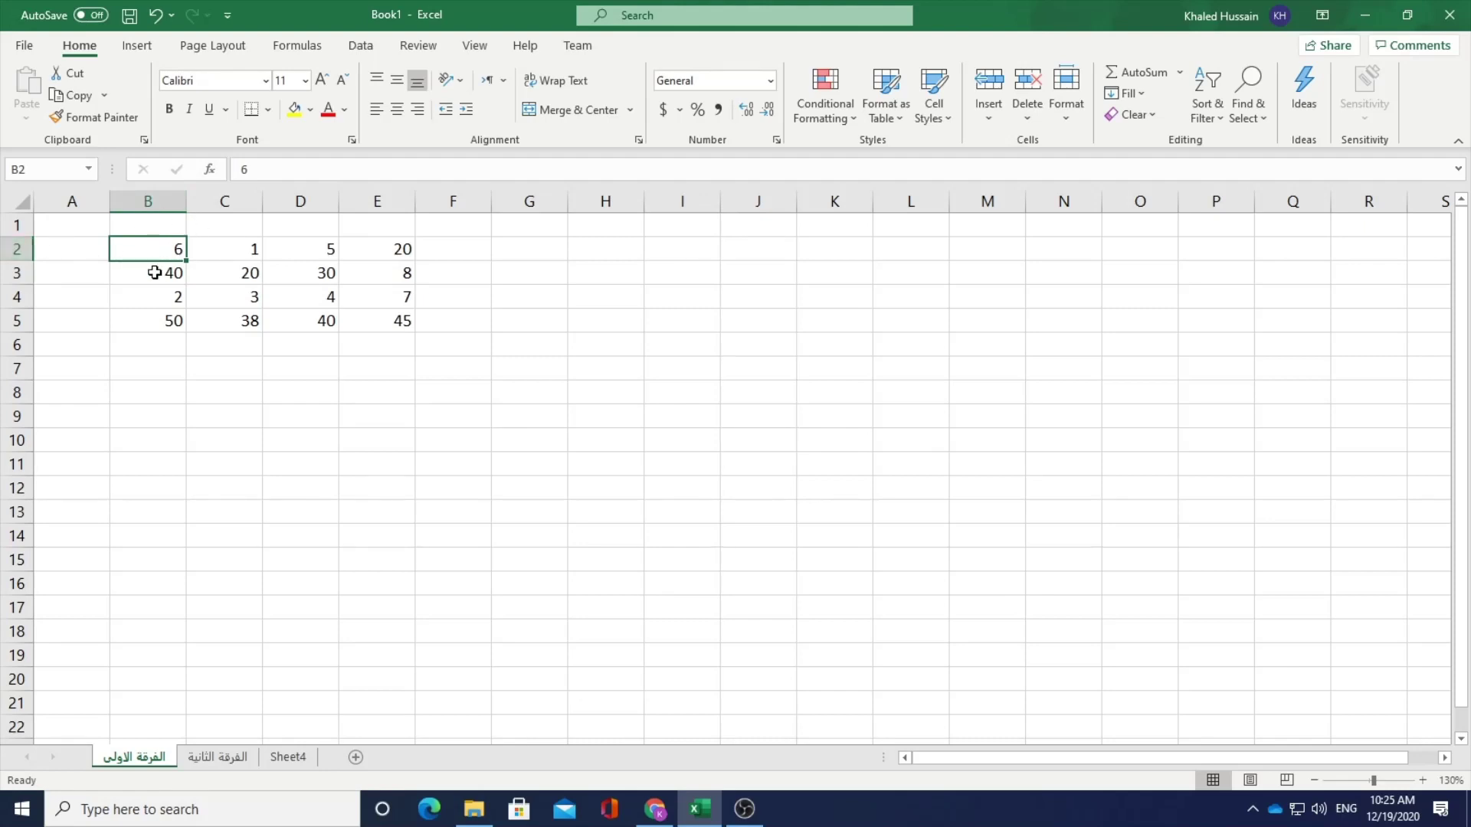
{"action": "left_click", "coordinate": [153, 274]}
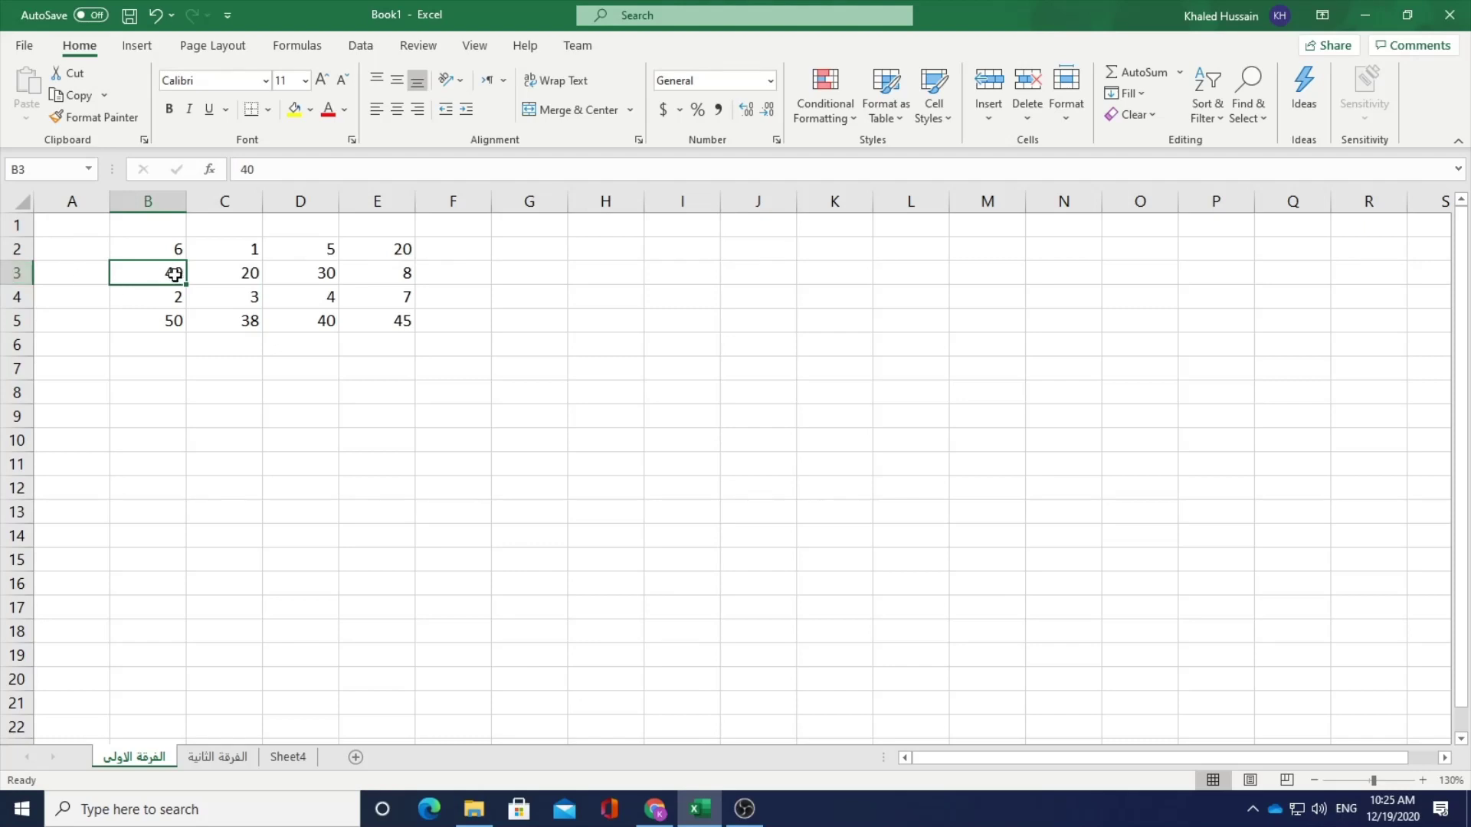
{"action": "left_click", "coordinate": [304, 279]}
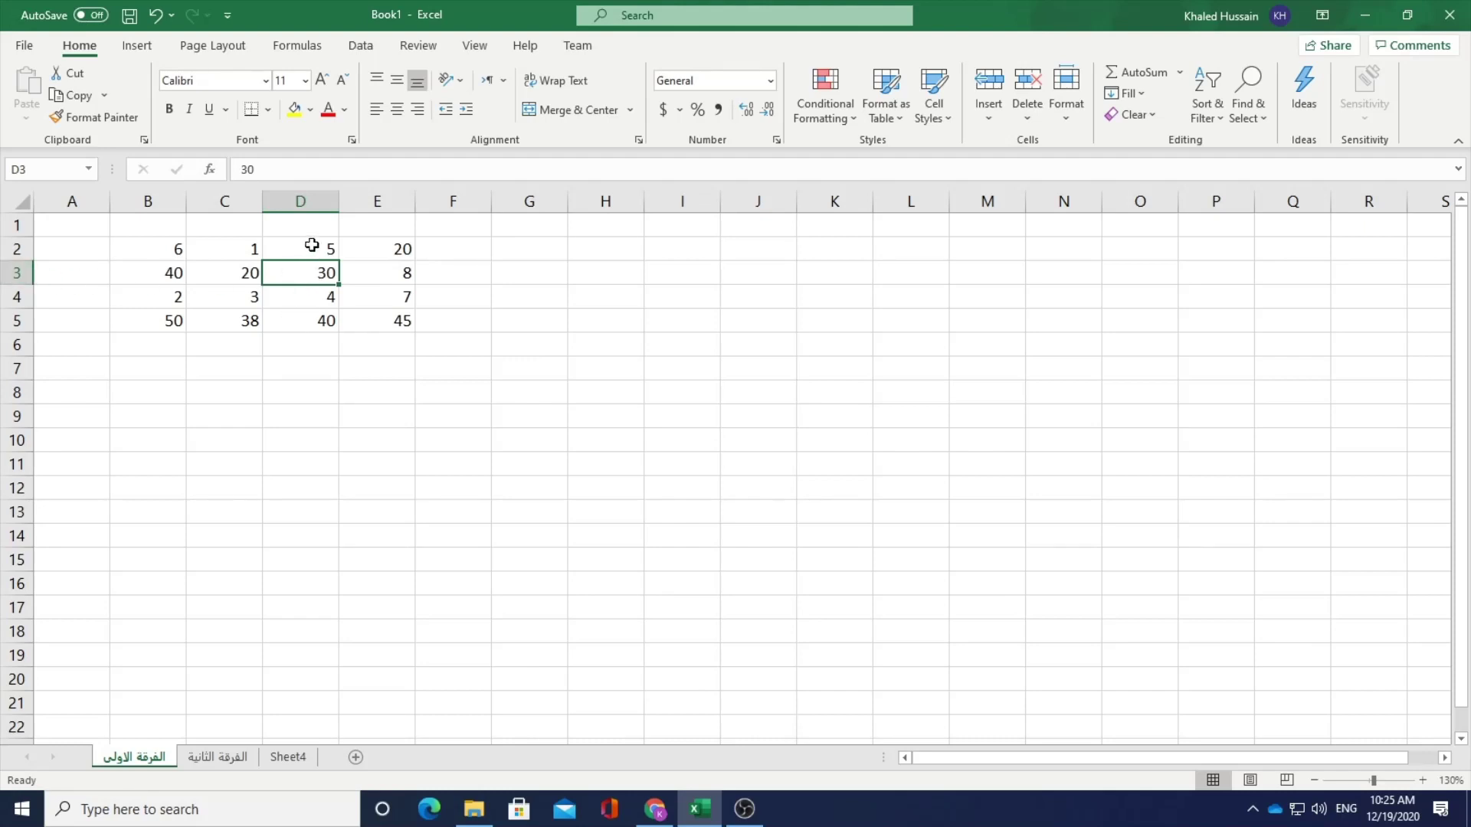
{"action": "left_click", "coordinate": [556, 297]}
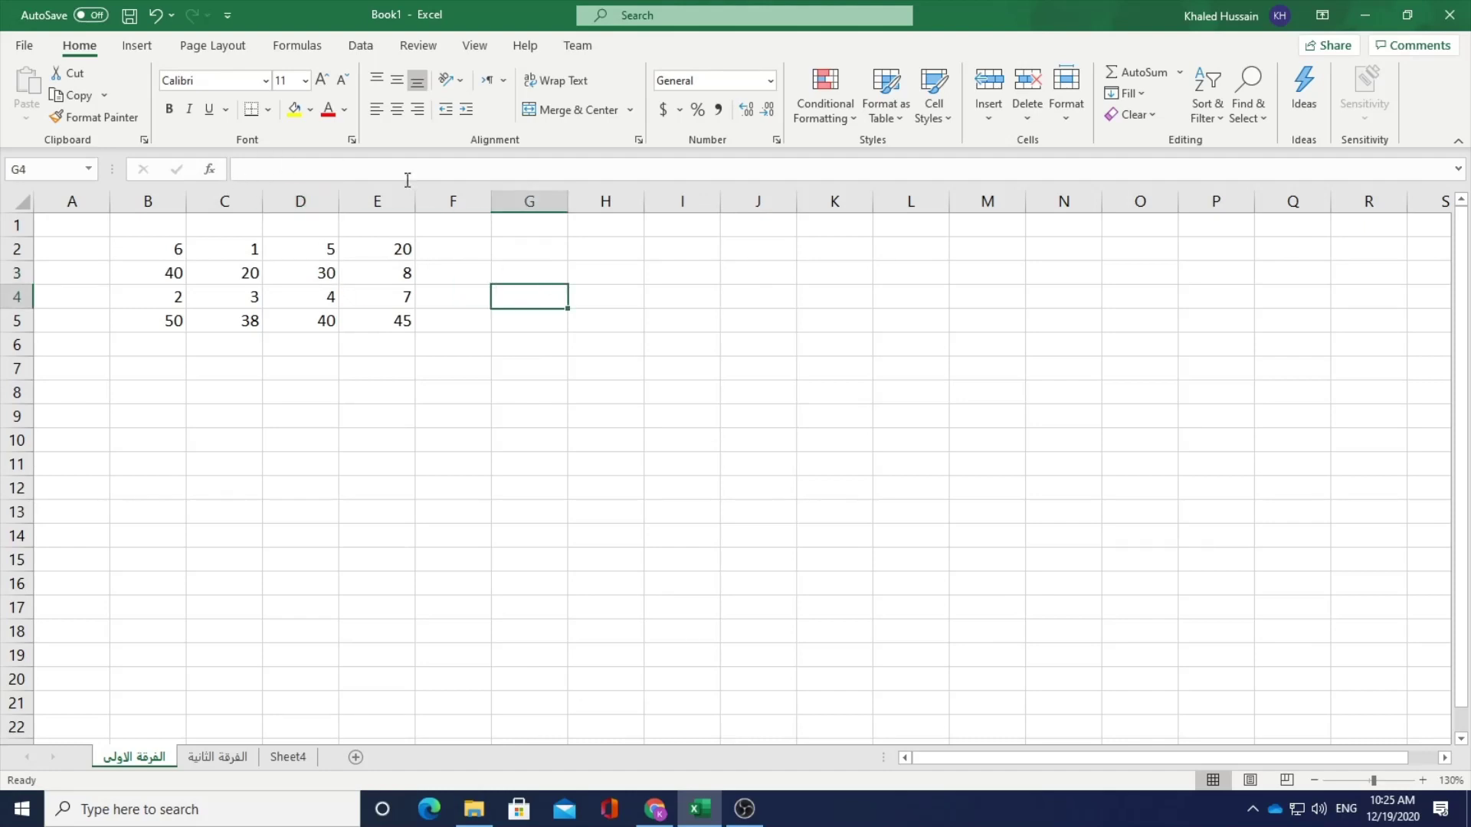
Enter the formula =3+7 in G4 via the formula bar.
{"action": "left_click", "coordinate": [262, 169]}
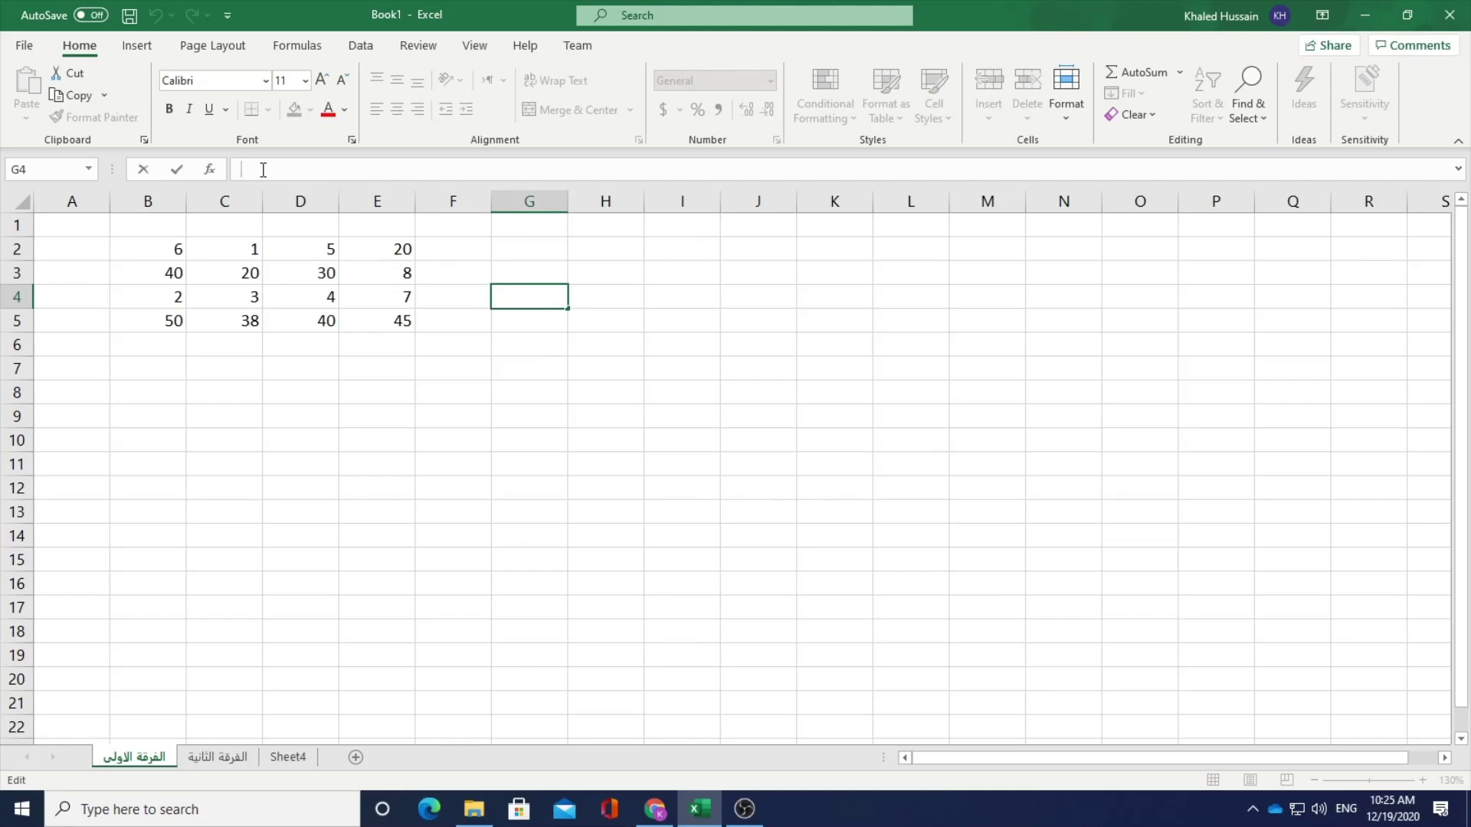
{"action": "type", "text": "="}
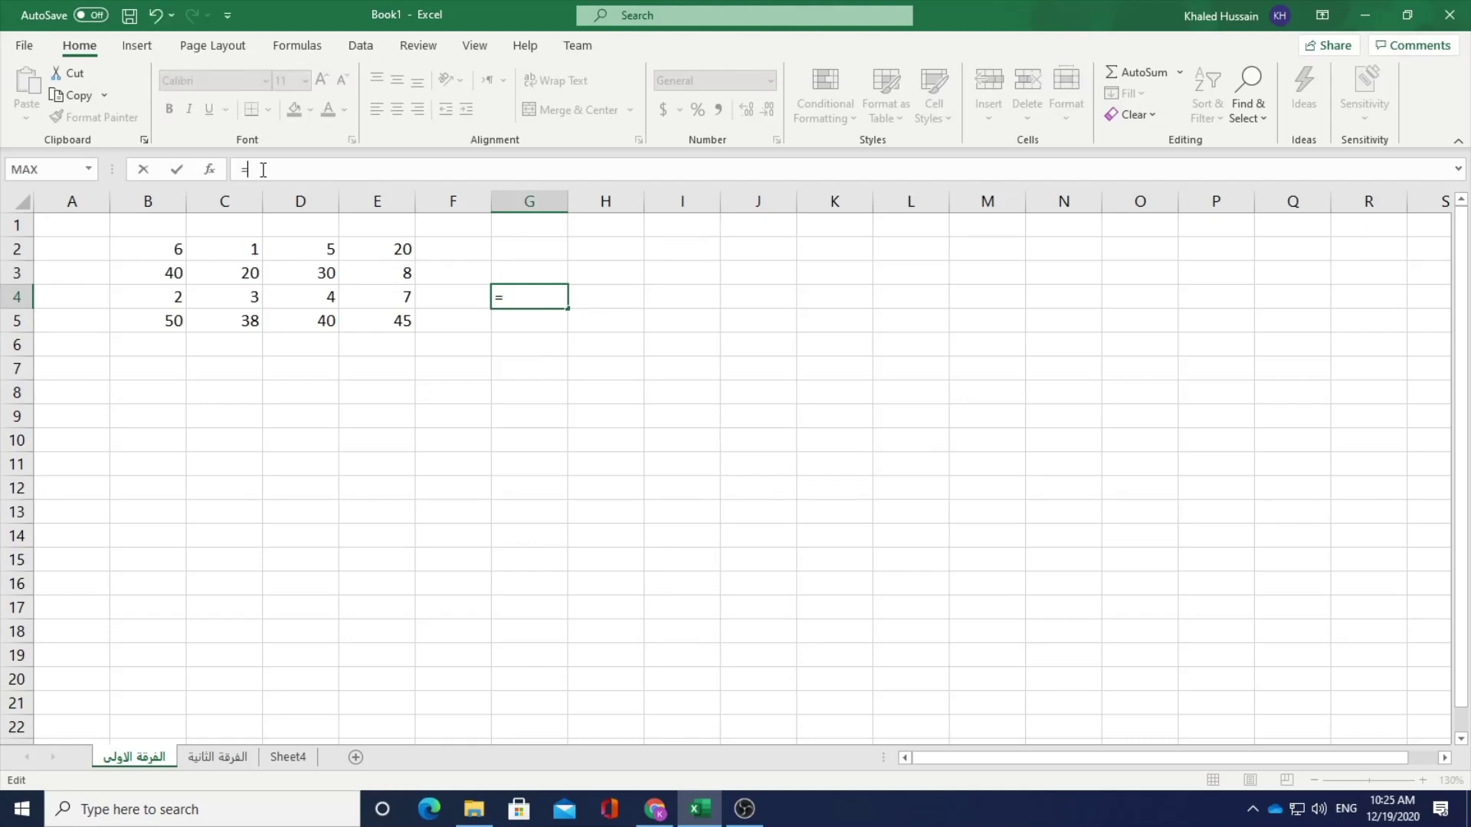
{"action": "type", "text": "3+7"}
{"action": "key", "text": "Return"}
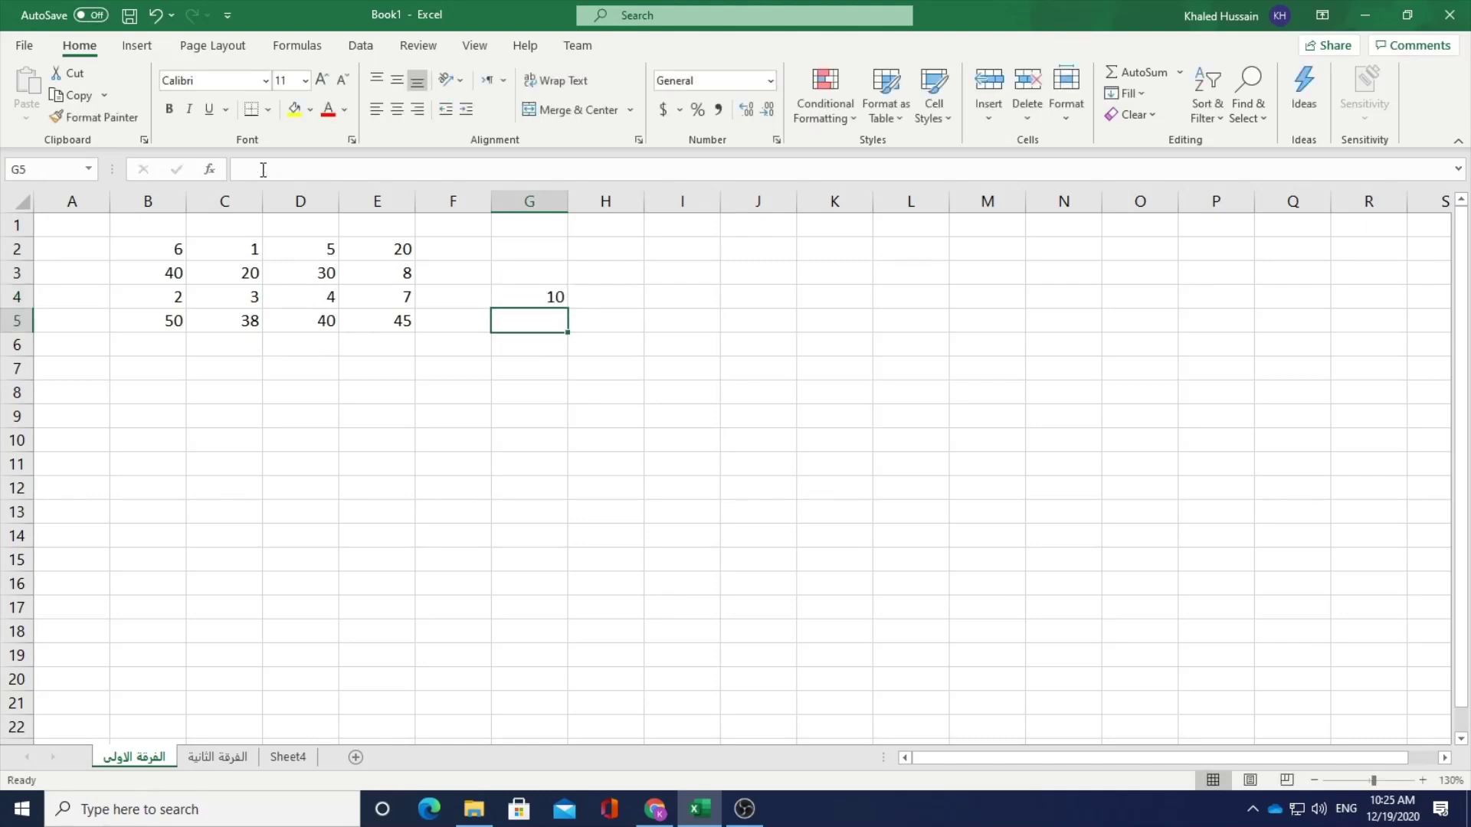
{"action": "left_click", "coordinate": [532, 299]}
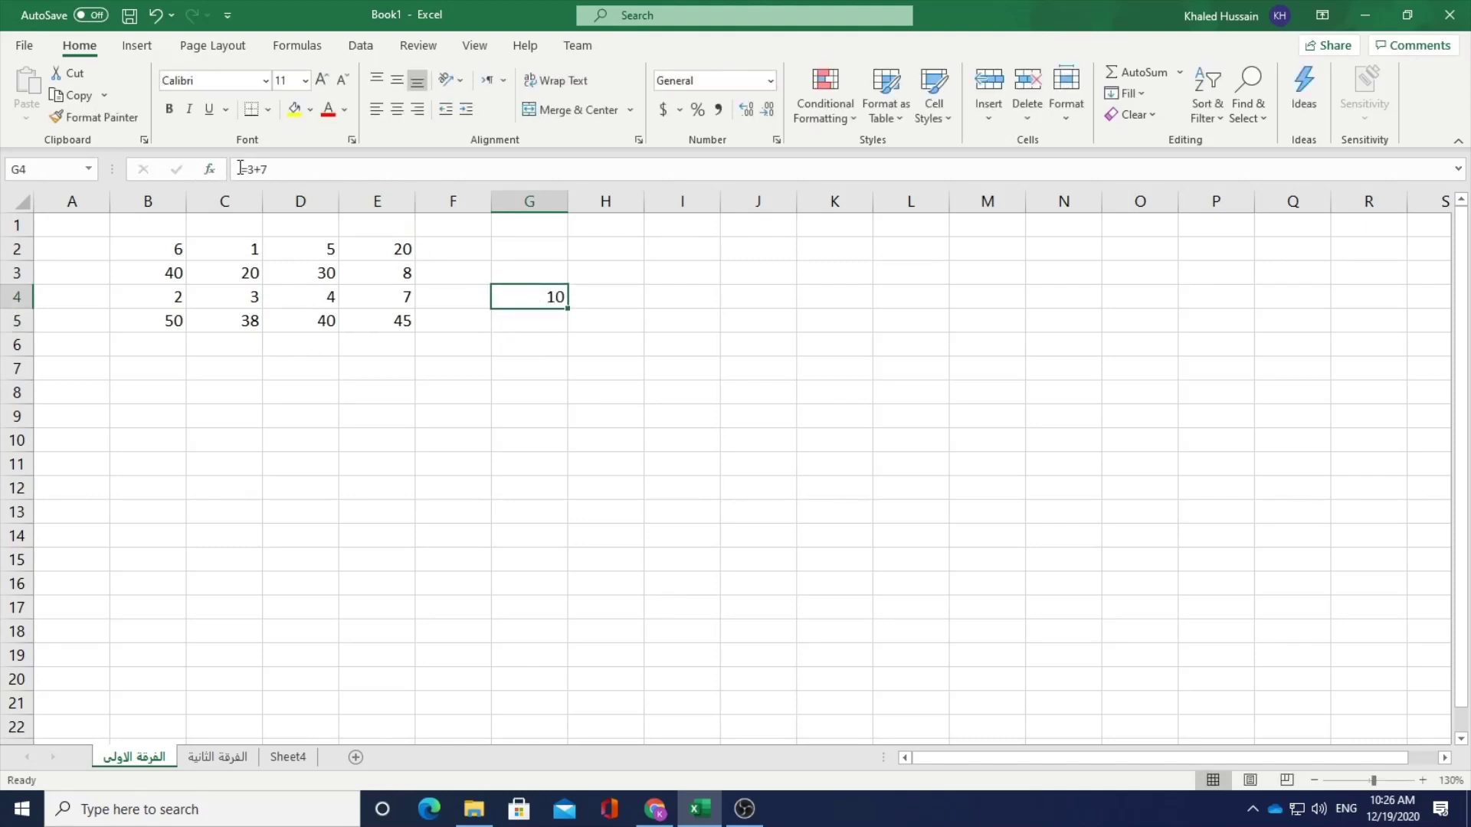
Change the G4 formula to =3*7 so it shows 21.
{"action": "left_click", "coordinate": [284, 170]}
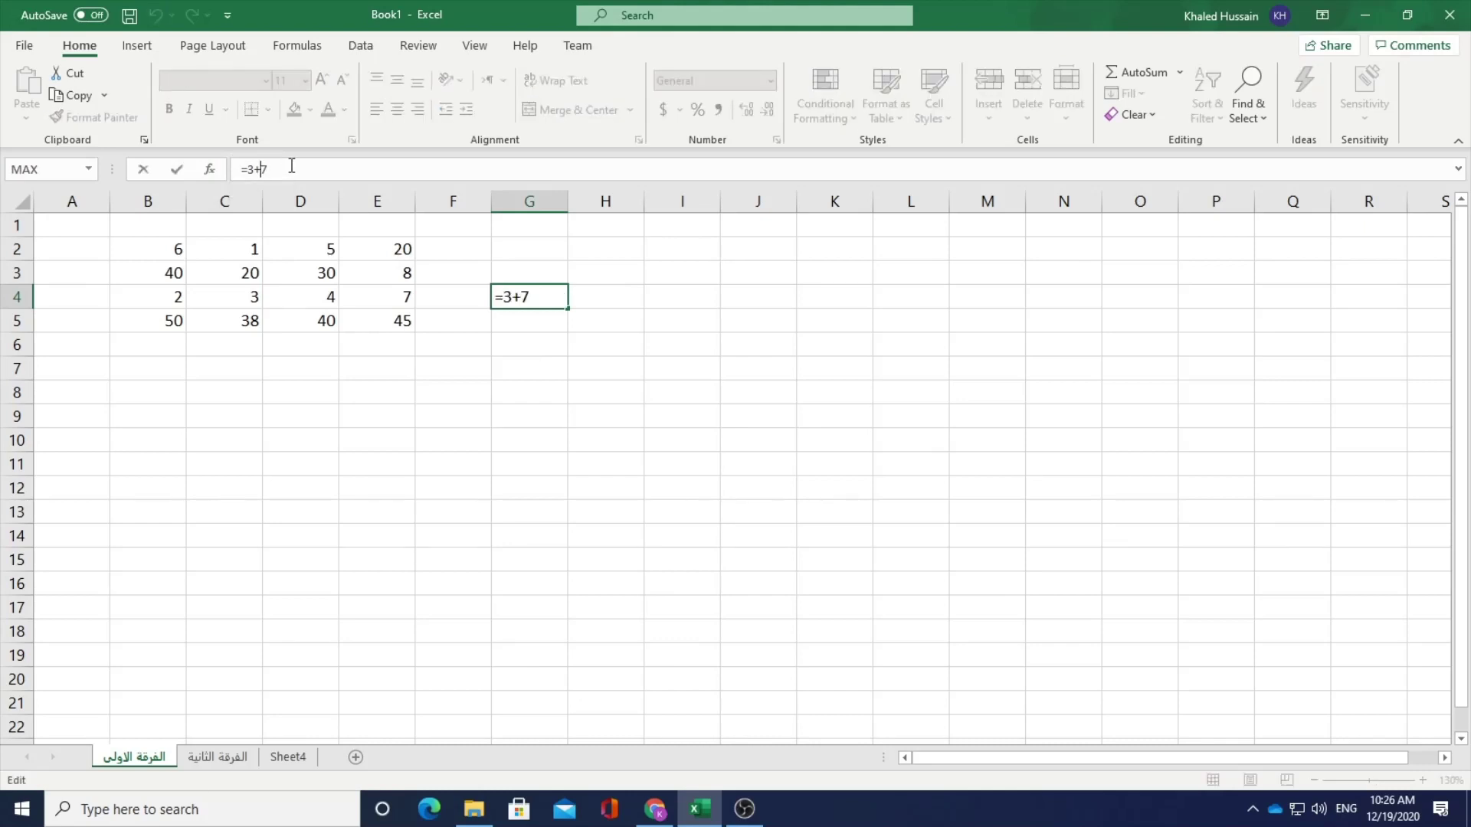
{"action": "key", "text": "BackSpace"}
{"action": "type", "text": "*"}
{"action": "key", "text": "Return"}
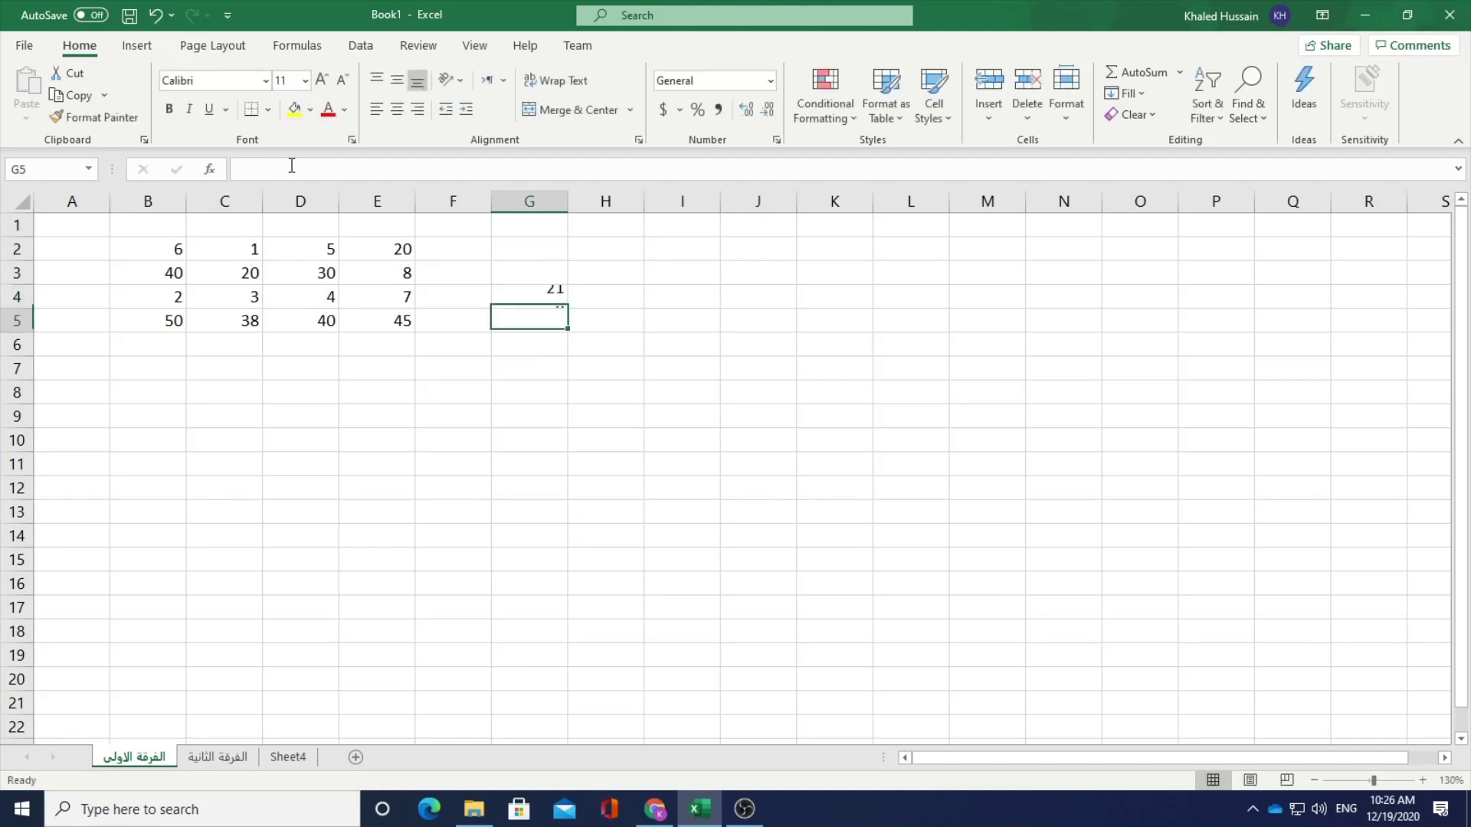
{"action": "left_click", "coordinate": [521, 295]}
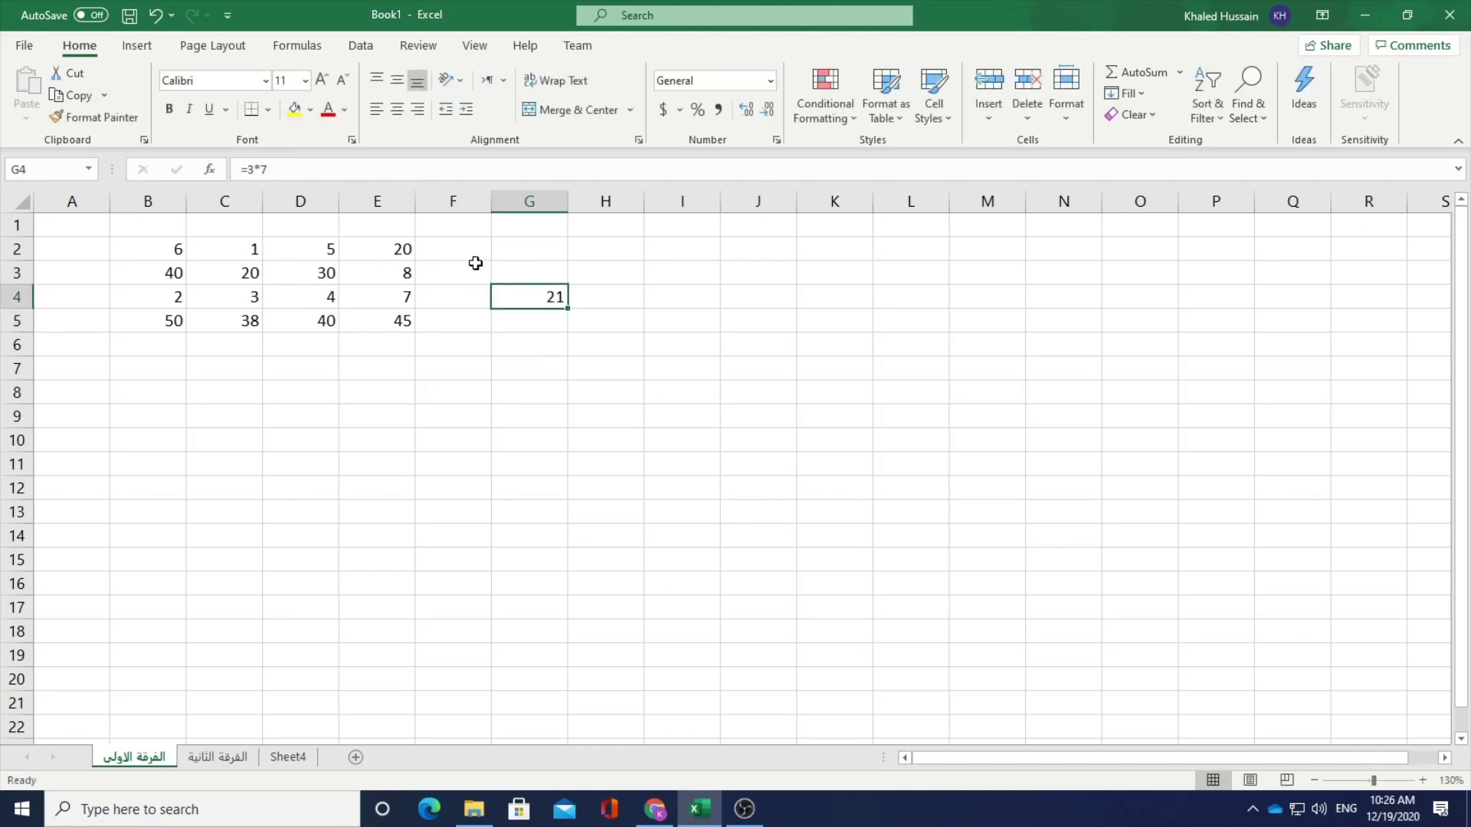
Replace the G4 formula with =2^4 so it shows 16.
{"action": "left_click", "coordinate": [285, 173]}
{"action": "double_click", "coordinate": [251, 169]}
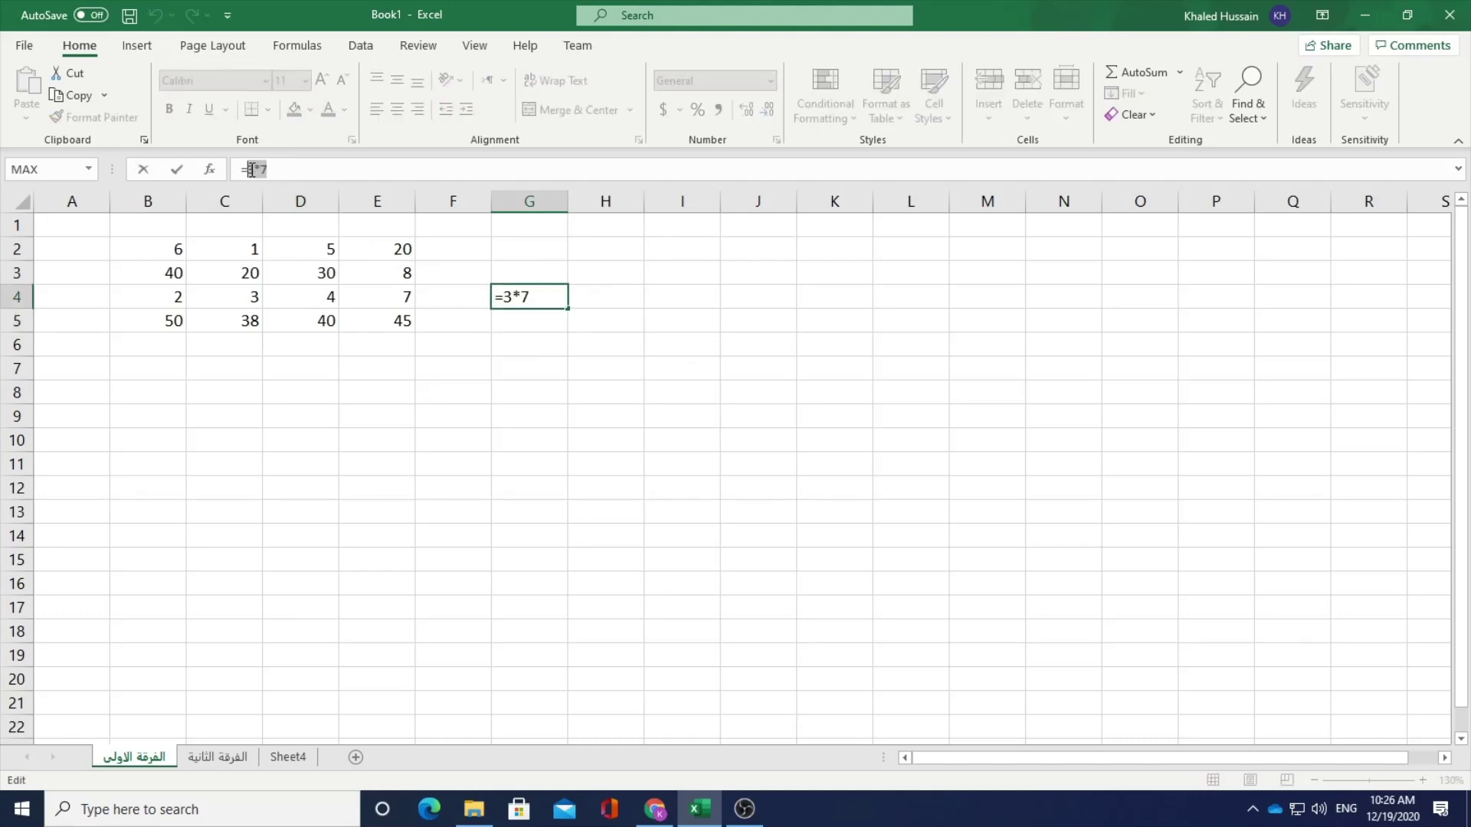
{"action": "type", "text": "2"}
{"action": "type", "text": "^4"}
{"action": "key", "text": "Return"}
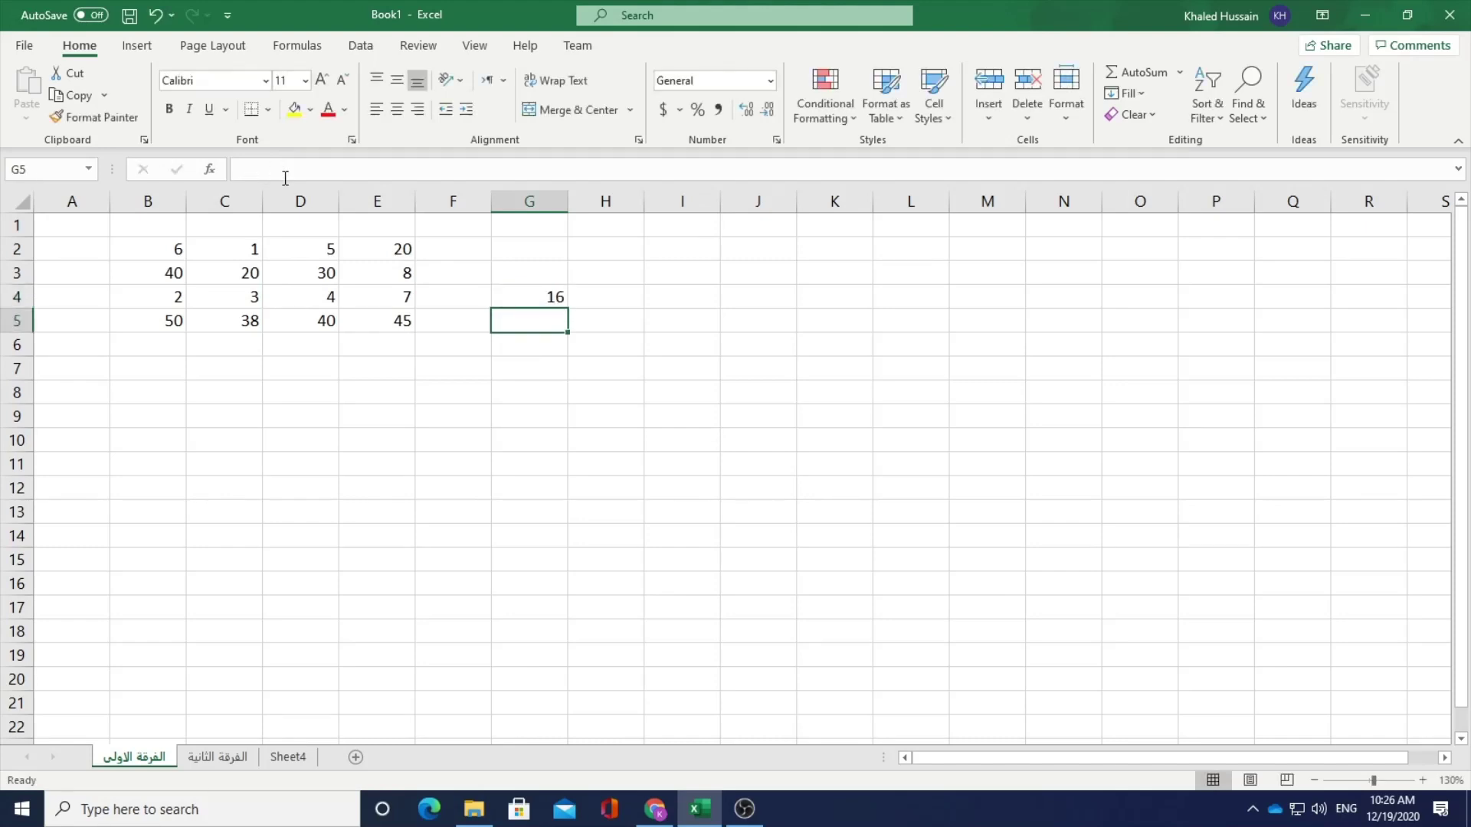
{"action": "left_click", "coordinate": [500, 298]}
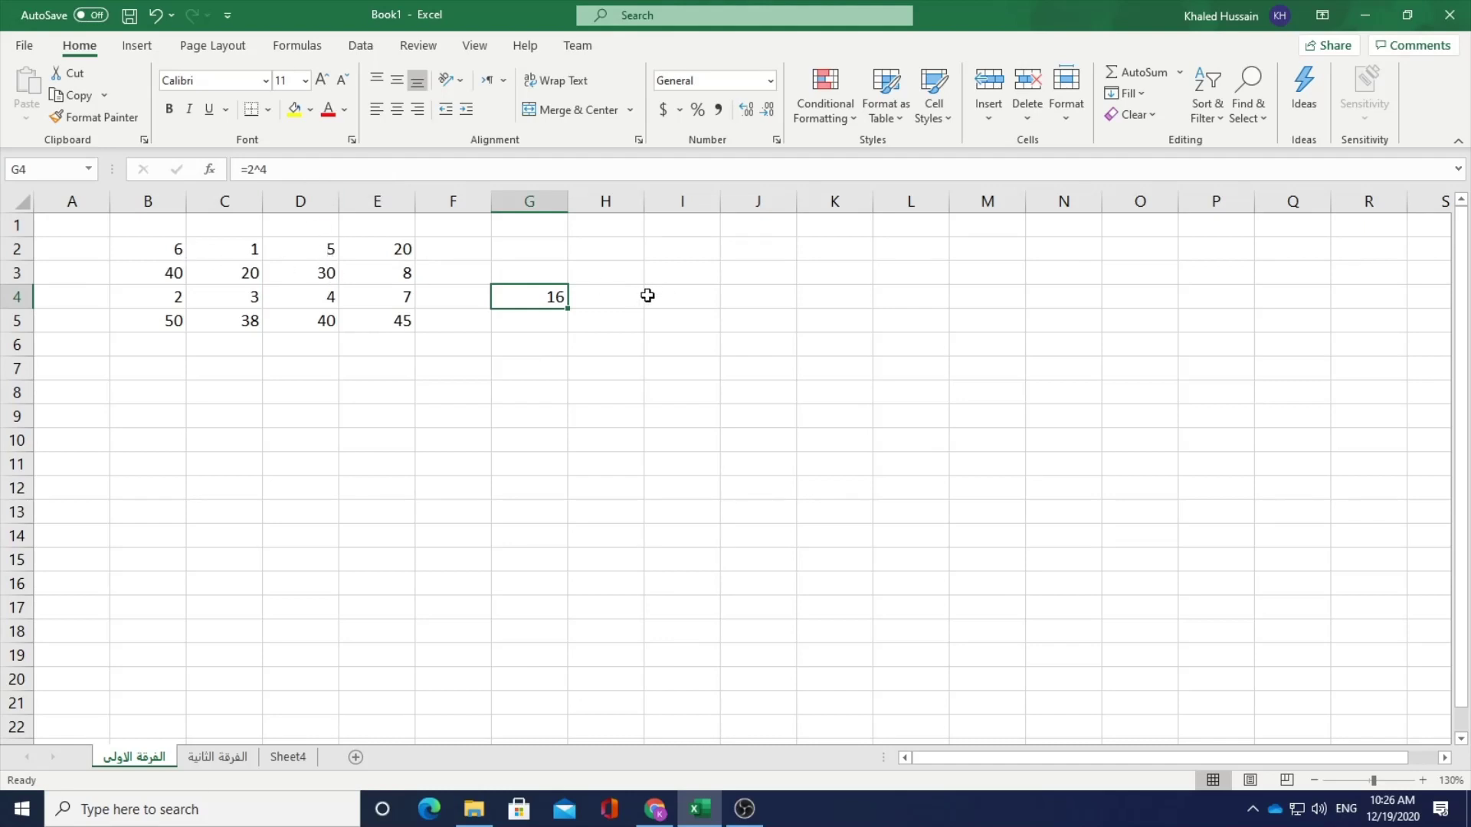
Type 5 and 8 down H3:H4, then 6 and 5 down I3:I4.
{"action": "left_click", "coordinate": [613, 290]}
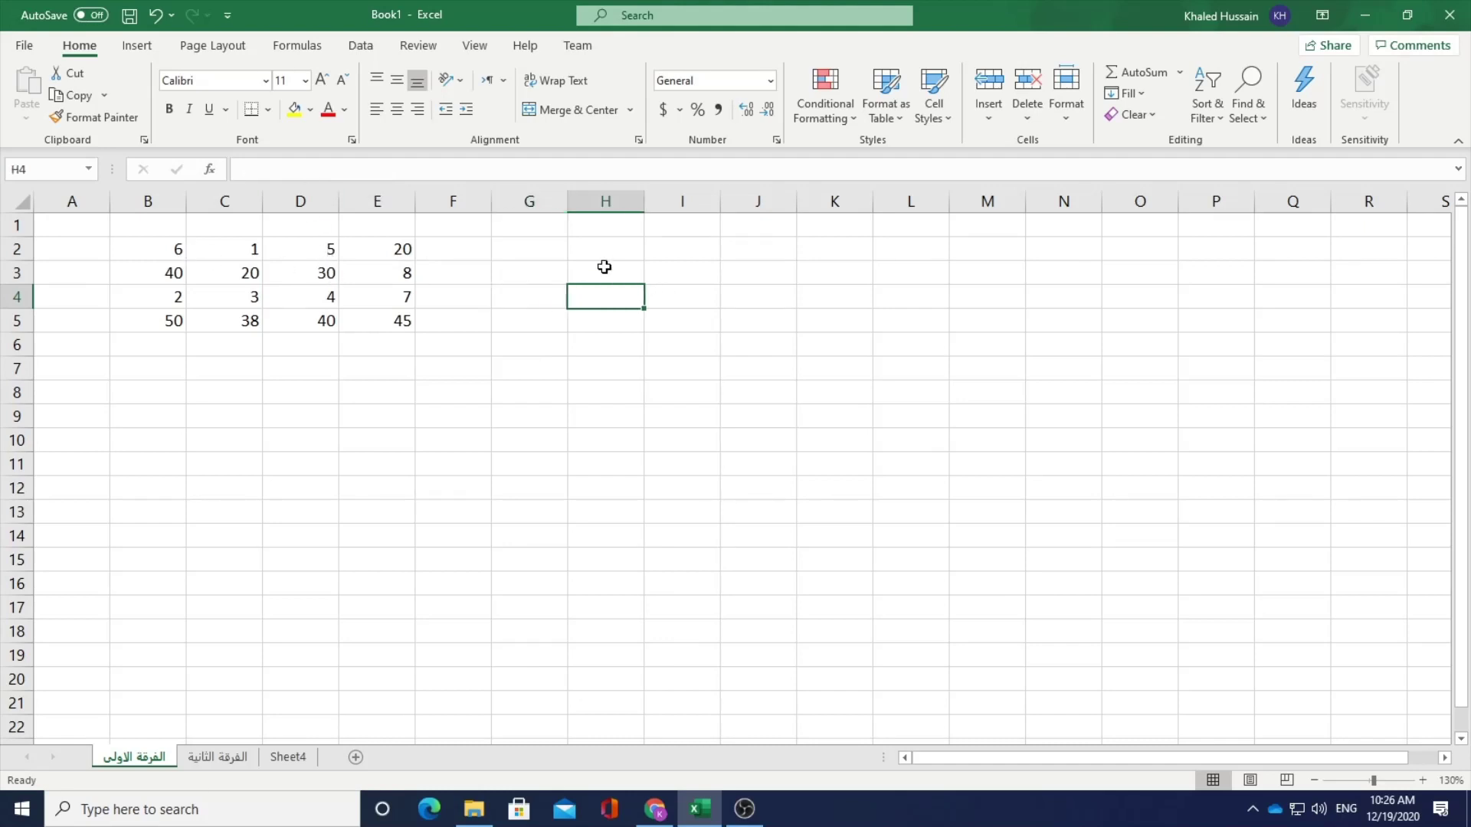
{"action": "left_click", "coordinate": [604, 266]}
{"action": "type", "text": "5"}
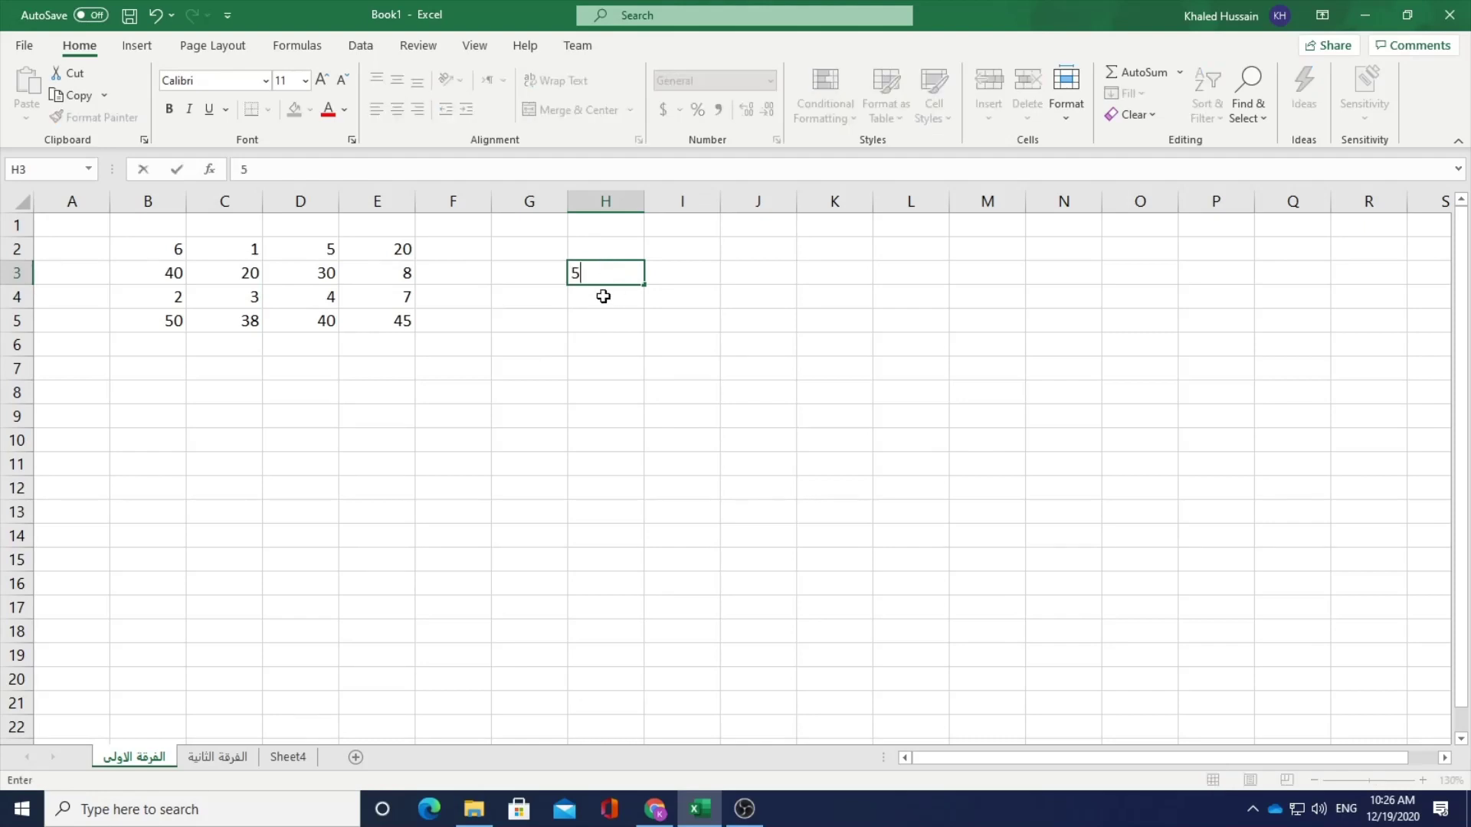
{"action": "key", "text": "Return"}
{"action": "type", "text": "8"}
{"action": "left_click", "coordinate": [666, 292]}
{"action": "left_click", "coordinate": [678, 263]}
{"action": "type", "text": "6"}
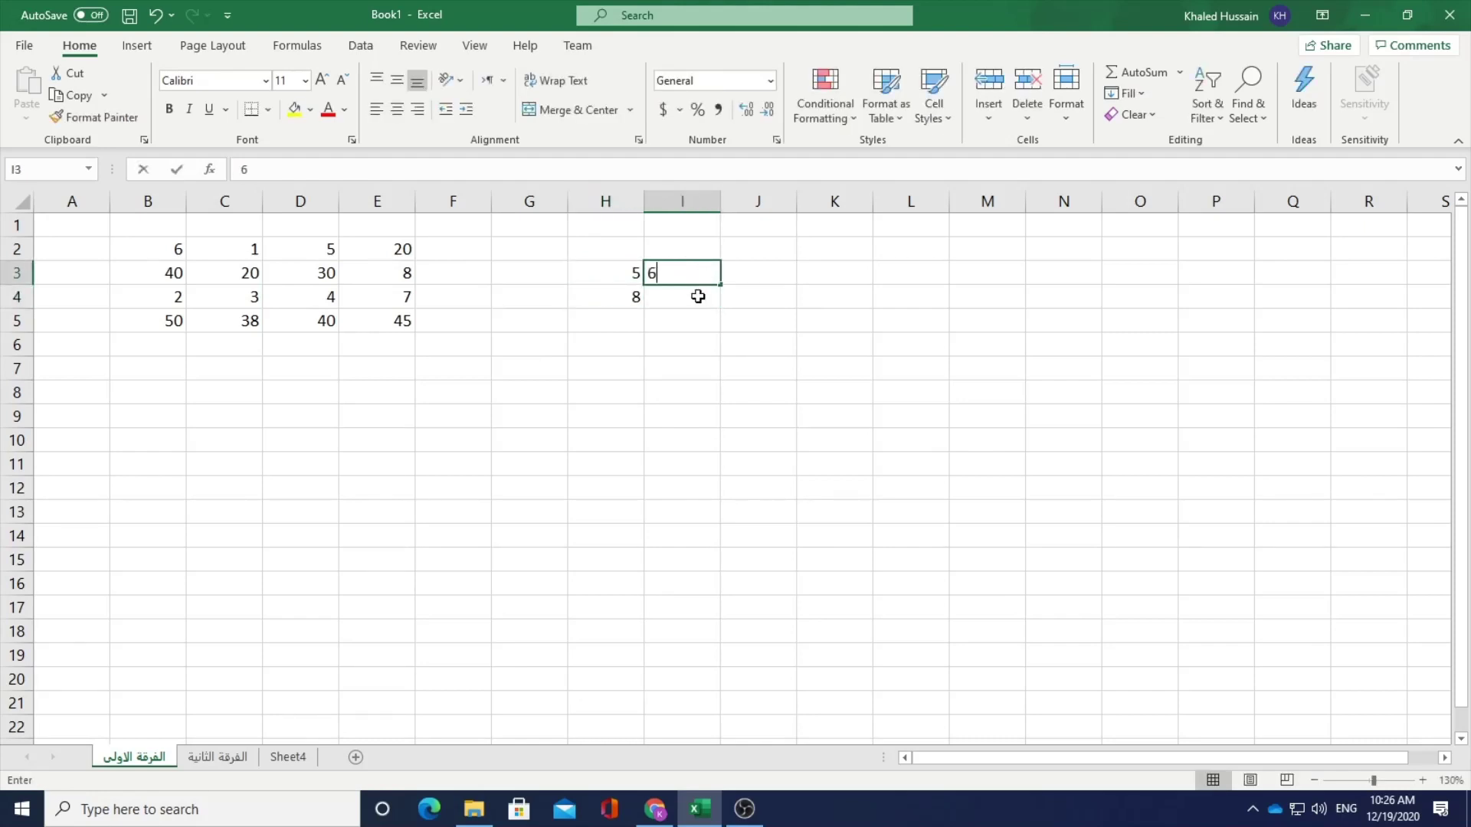
{"action": "key", "text": "Return"}
{"action": "type", "text": "5"}
{"action": "left_click", "coordinate": [384, 295]}
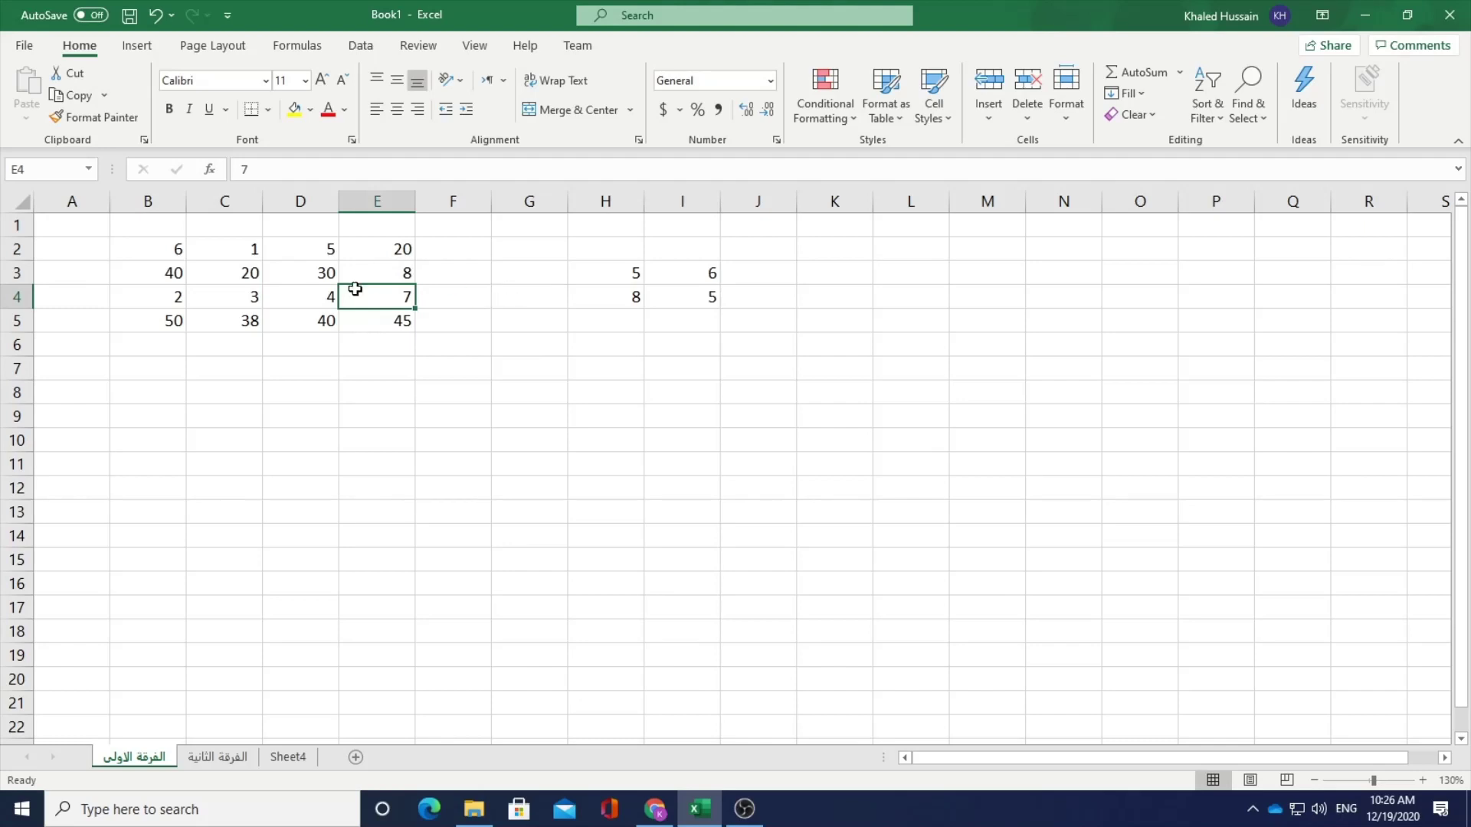
Select the number block, then C2:D5 plus H3:I4 as a multi-range selection, and clear it.
{"action": "mouse_move", "coordinate": [173, 251]}
{"action": "left_mouse_down"}
{"action": "mouse_move", "coordinate": [346, 293]}
{"action": "mouse_move", "coordinate": [367, 314]}
{"action": "left_mouse_up"}
{"action": "mouse_move", "coordinate": [230, 269]}
{"action": "left_mouse_down"}
{"action": "mouse_move", "coordinate": [289, 269]}
{"action": "mouse_move", "coordinate": [307, 309]}
{"action": "left_mouse_up"}
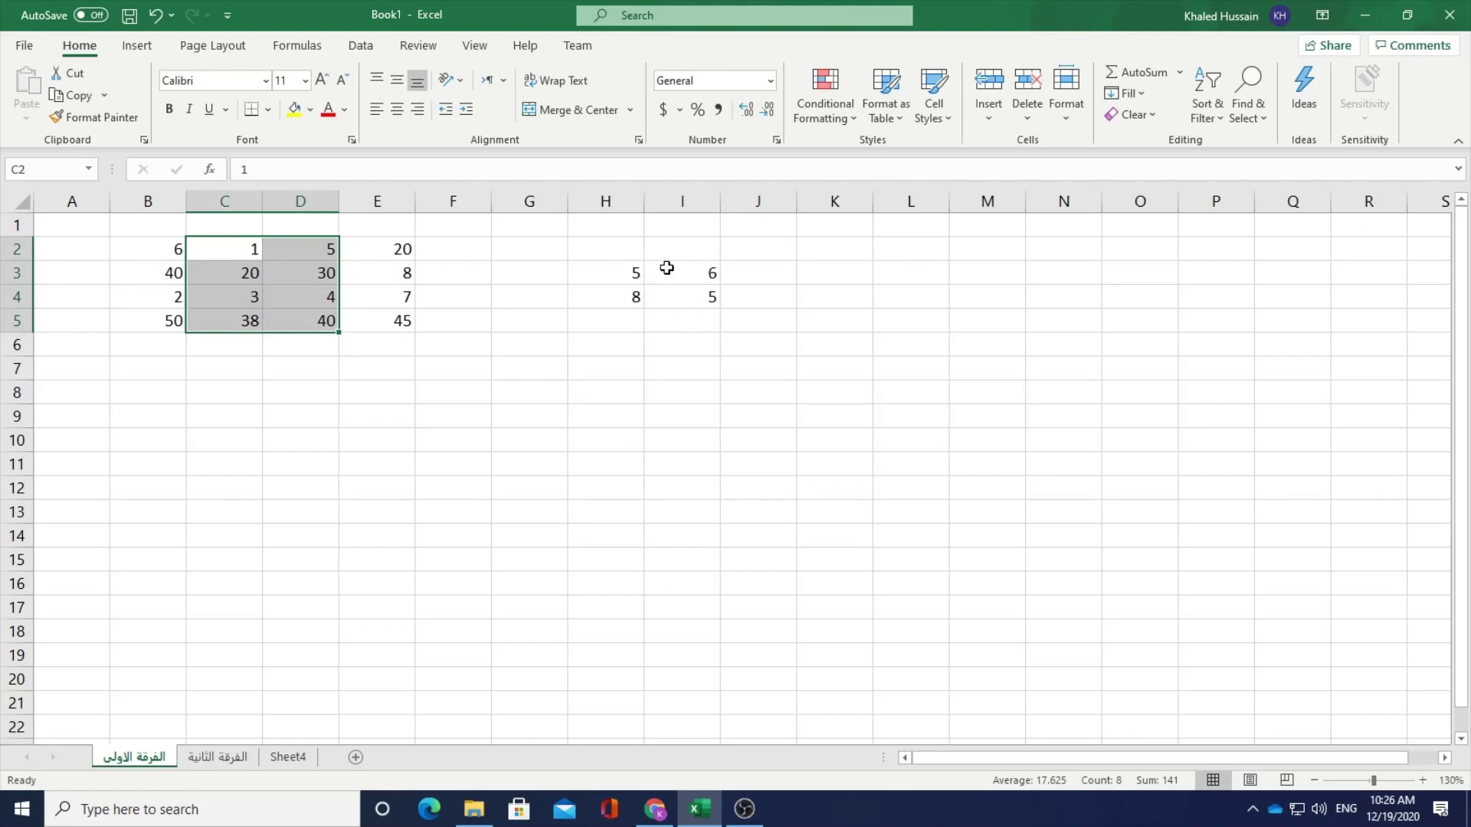
{"action": "left_click_drag", "start_coordinate": [635, 275], "coordinate": [678, 296]}
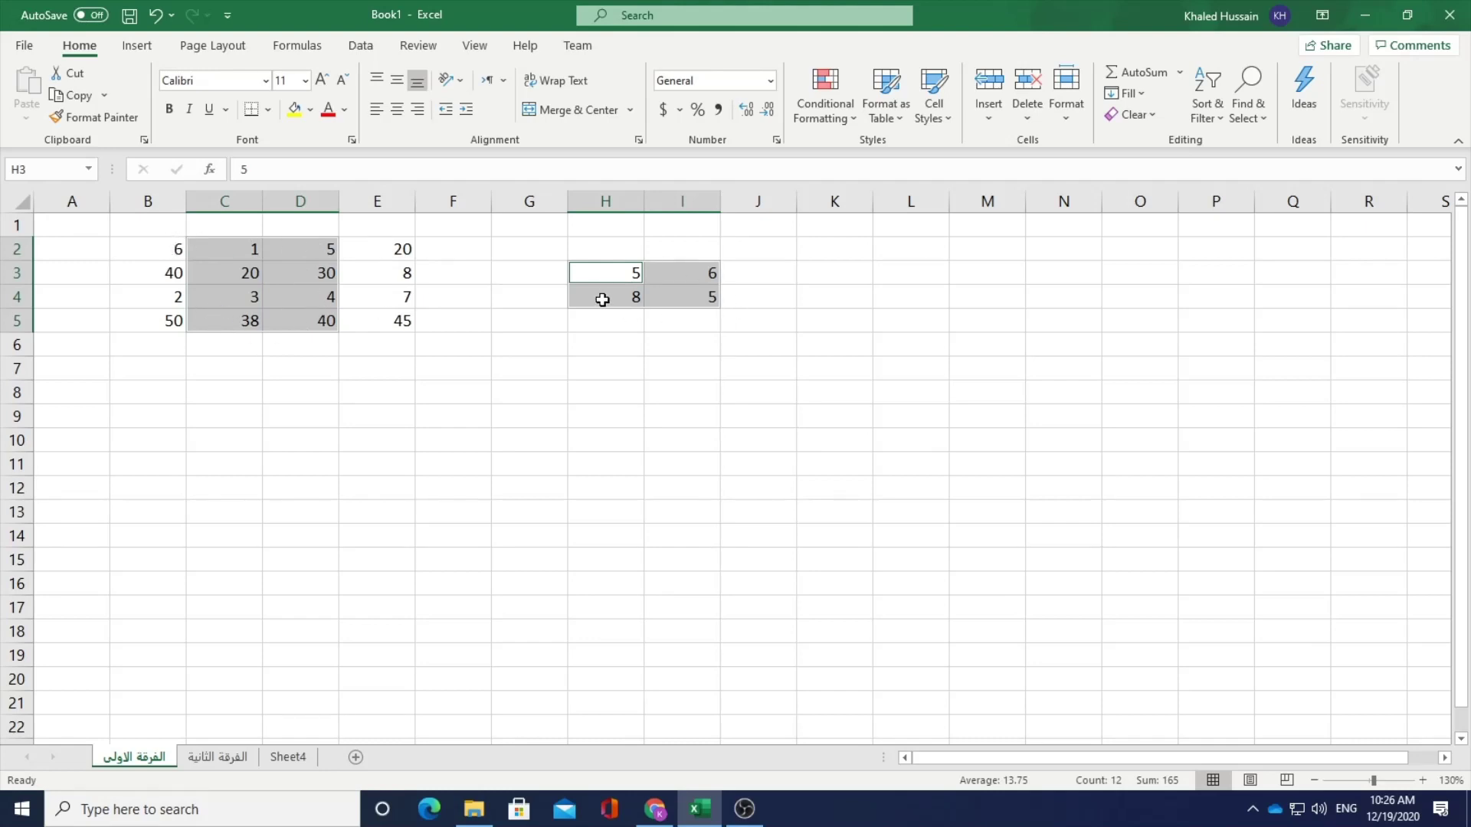
{"action": "left_click", "coordinate": [528, 307]}
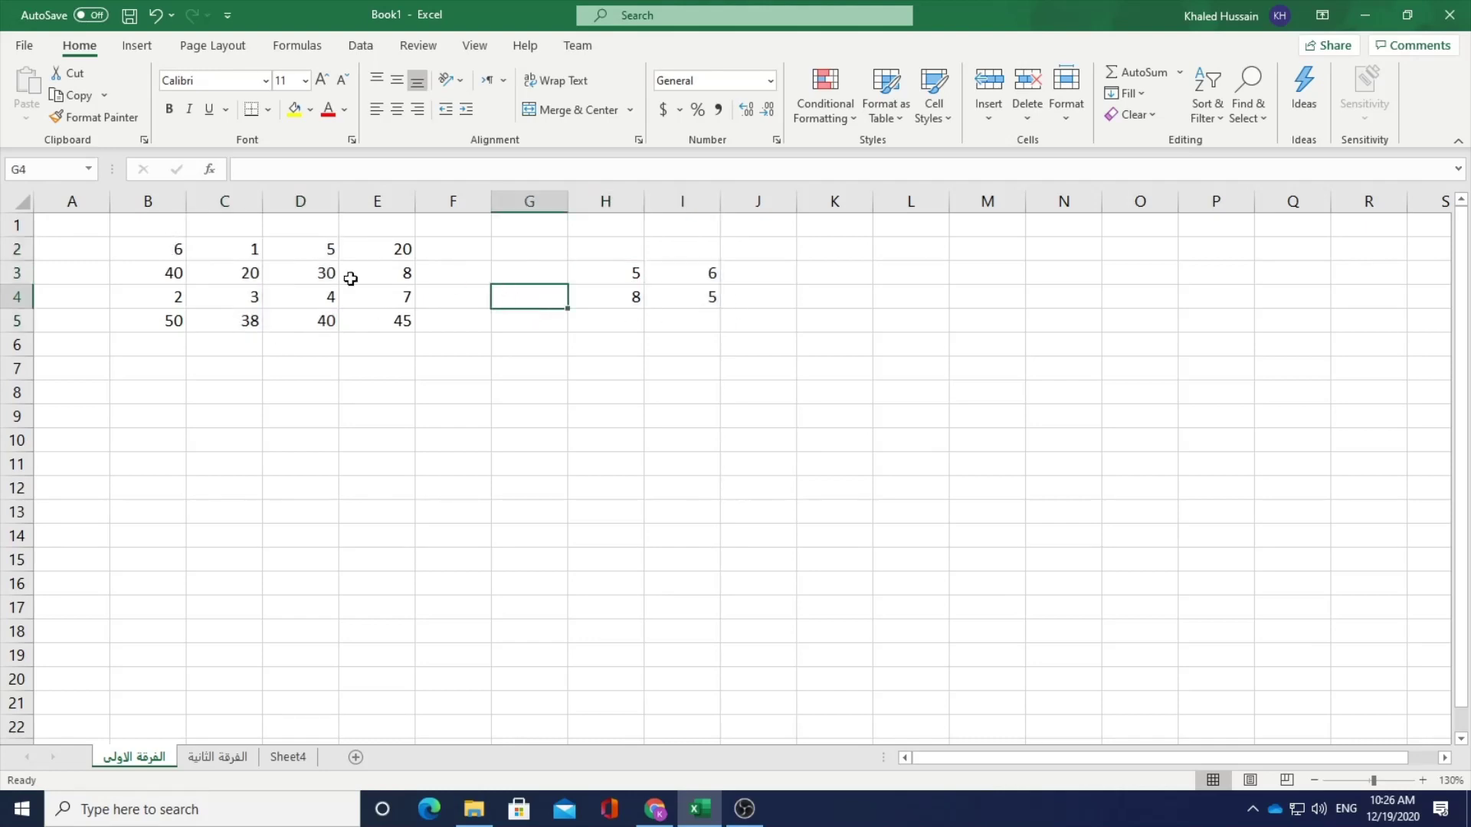
Starting at B2, resize the selection with Shift+arrow keys, ending at B2:C3.
{"action": "left_click", "coordinate": [173, 251]}
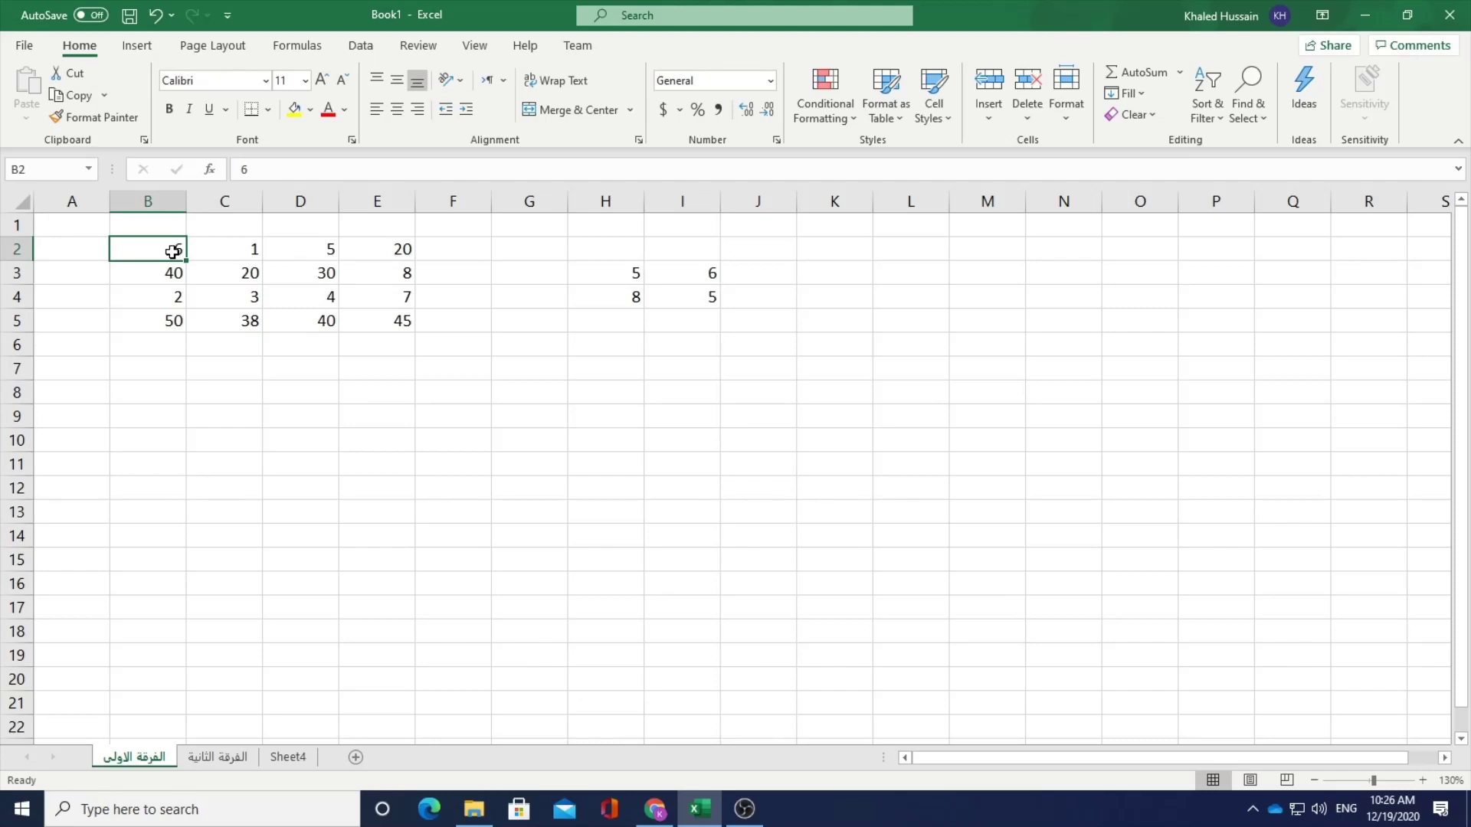
{"action": "key", "text": "shift+Right"}
{"action": "key", "text": "shift+Right"}
{"action": "key", "text": "shift+Right"}
{"action": "key", "text": "shift+Down"}
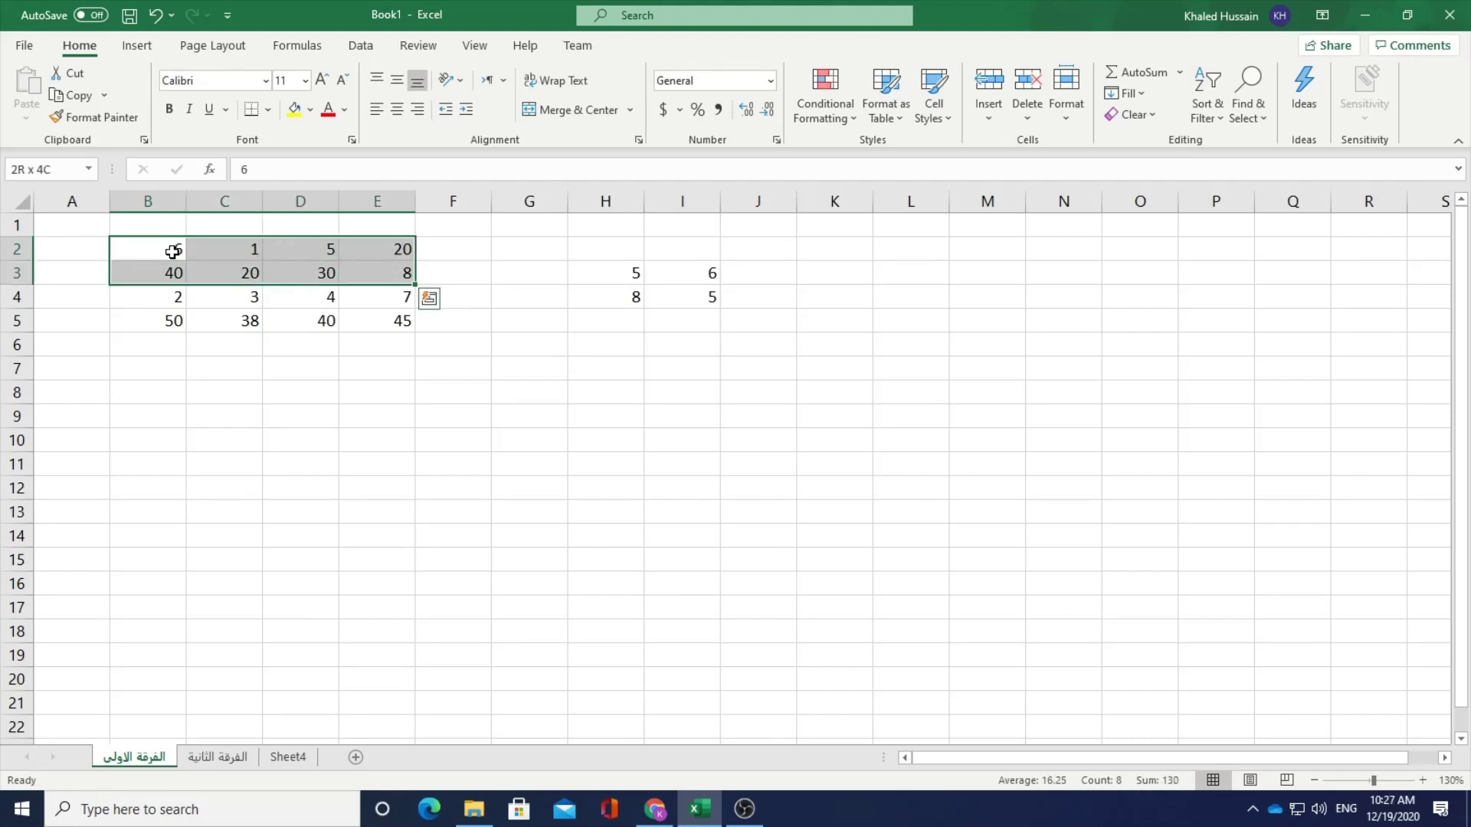
{"action": "key", "text": "shift+Down"}
{"action": "key", "text": "shift+Up"}
{"action": "key", "text": "shift+Up"}
{"action": "key", "text": "shift+Left"}
{"action": "key", "text": "shift+Left"}
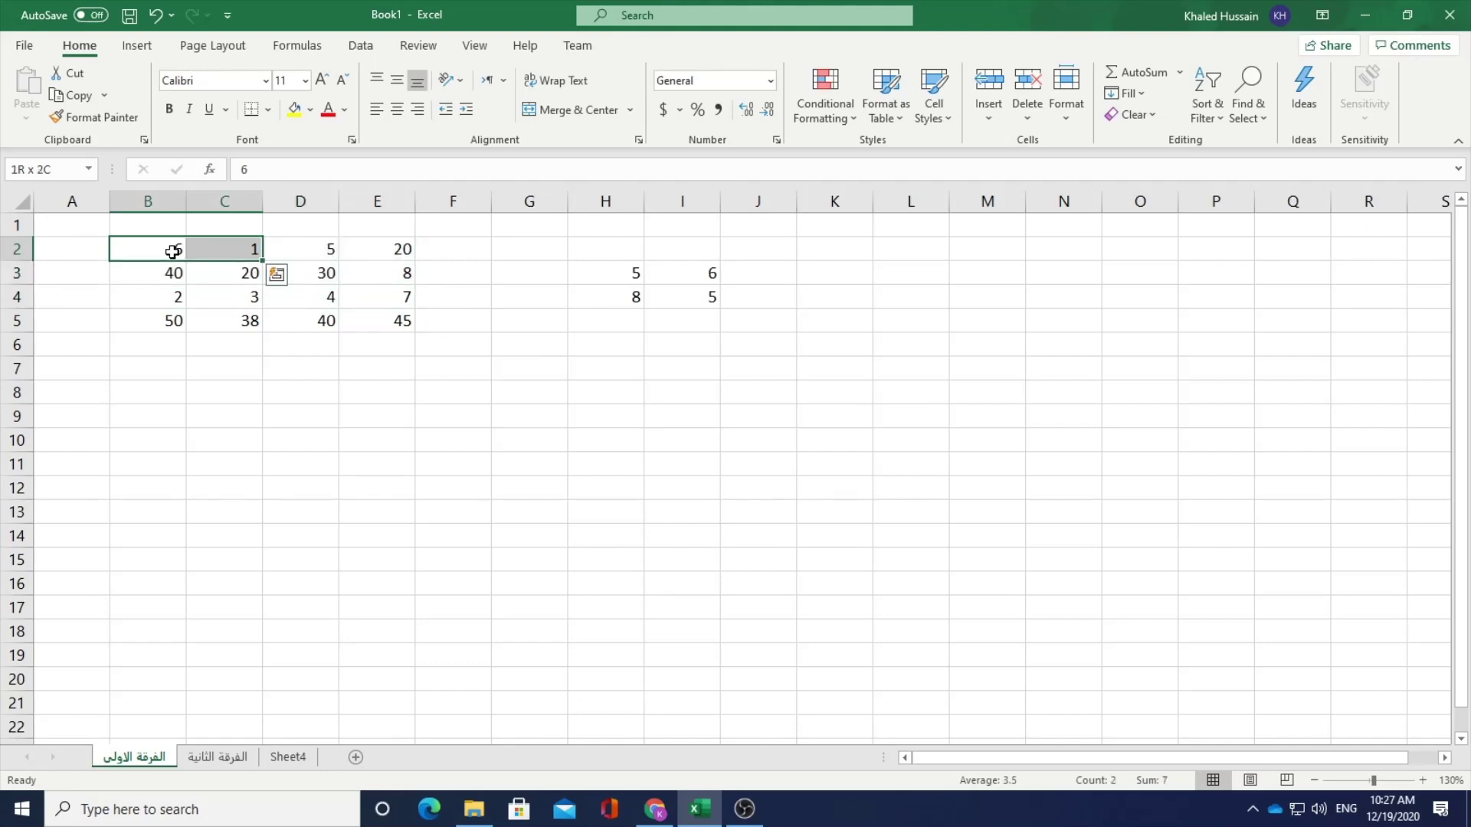
{"action": "key", "text": "shift+Right"}
{"action": "key", "text": "shift+Right"}
{"action": "key", "text": "shift+Left"}
{"action": "key", "text": "shift+Up"}
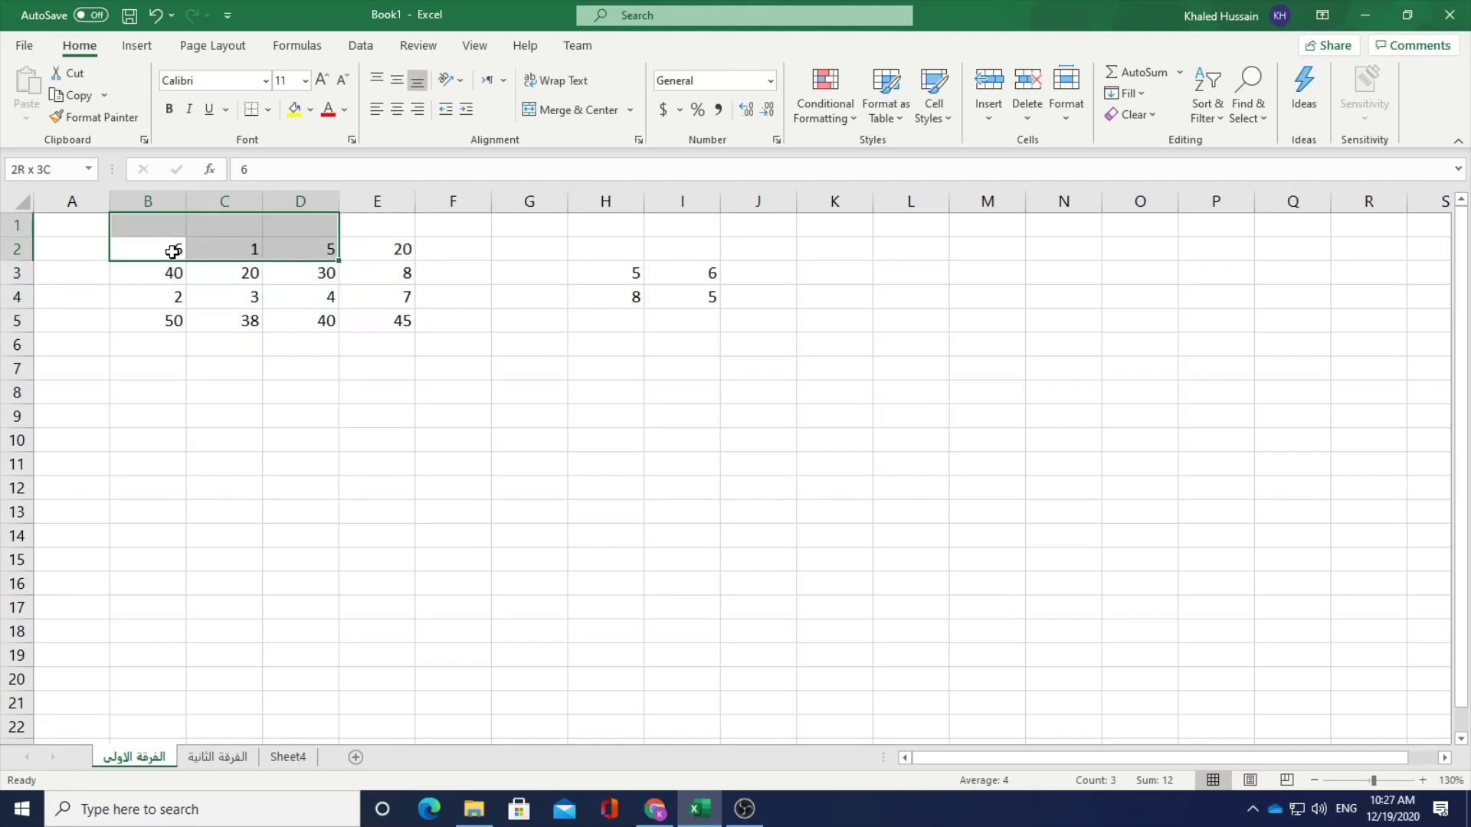
{"action": "key", "text": "shift+Down"}
{"action": "key", "text": "shift+Down"}
{"action": "key", "text": "shift+Down"}
{"action": "key", "text": "shift+Down"}
{"action": "key", "text": "shift+Up"}
{"action": "key", "text": "shift+Up"}
{"action": "key", "text": "shift+Up"}
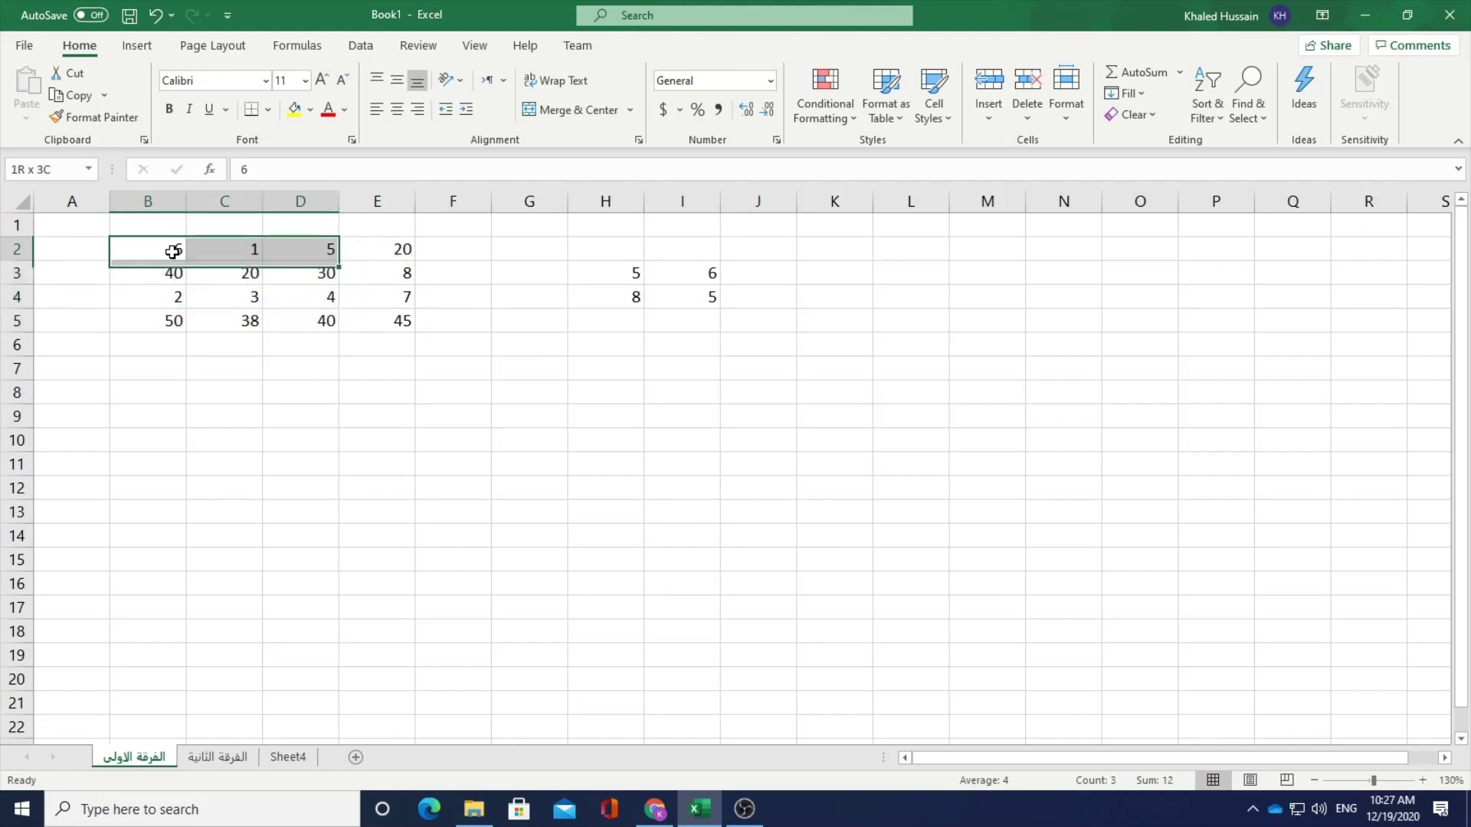
{"action": "key", "text": "shift+Right"}
{"action": "key", "text": "shift+Down"}
{"action": "key", "text": "shift+Down"}
{"action": "key", "text": "shift+Left"}
{"action": "key", "text": "shift+Up"}
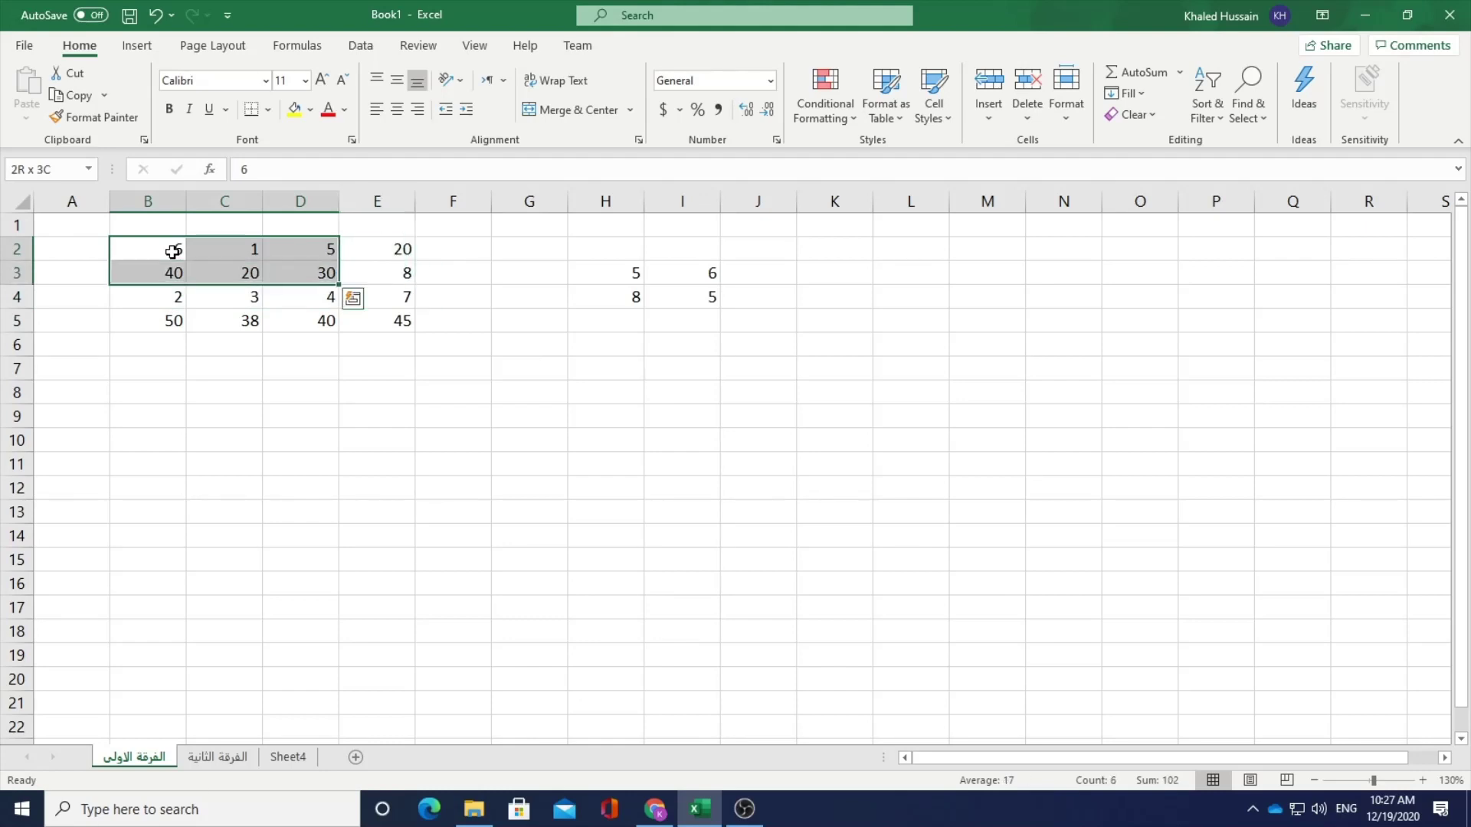
{"action": "key", "text": "shift+Left"}
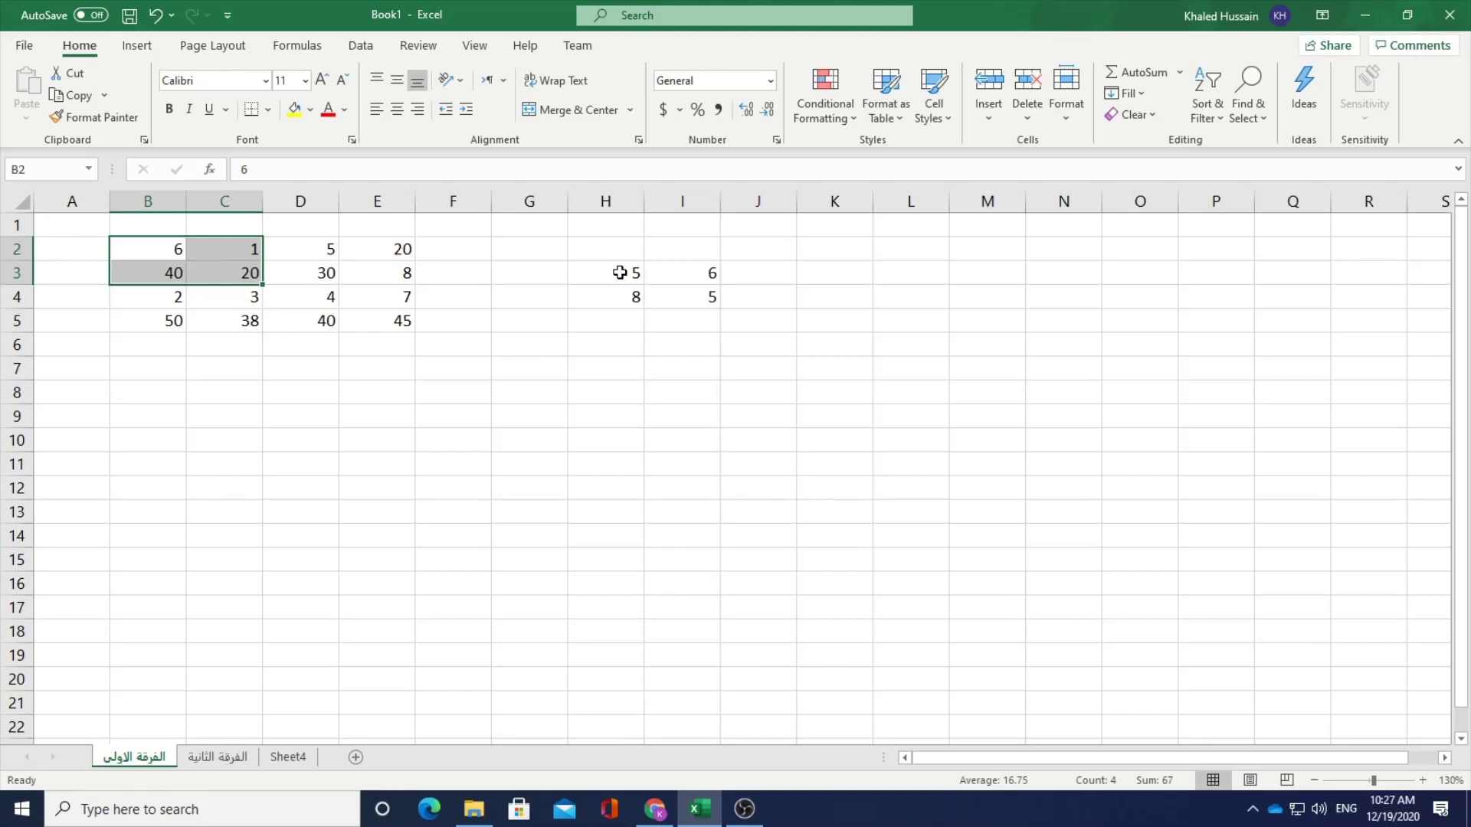
Add H3:I4 to the selection, clear it, and select all of column C.
{"action": "mouse_move", "coordinate": [620, 272]}
{"action": "left_mouse_down"}
{"action": "mouse_move", "coordinate": [667, 282]}
{"action": "mouse_move", "coordinate": [668, 298]}
{"action": "left_mouse_up"}
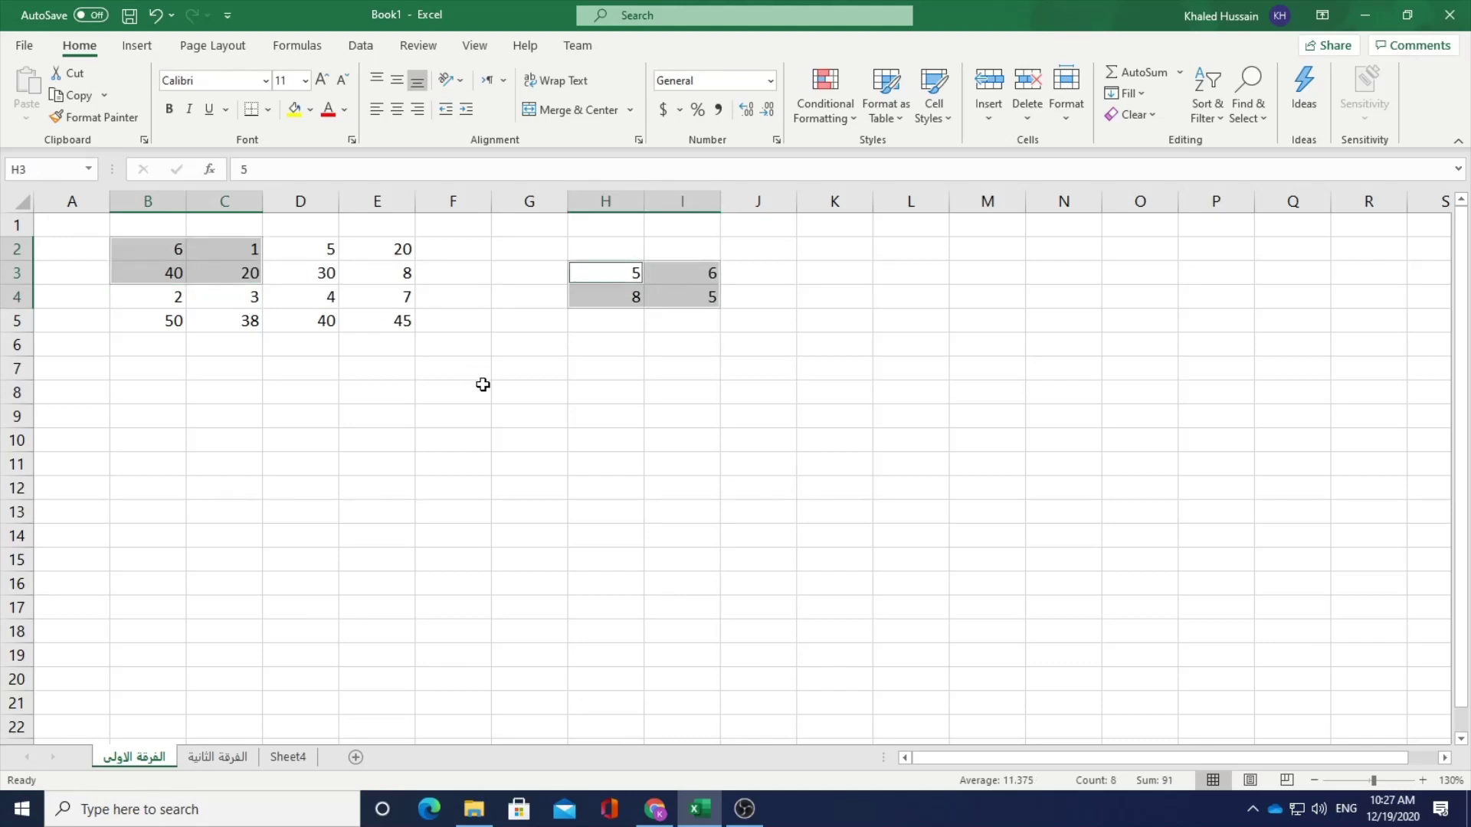
{"action": "left_click", "coordinate": [481, 383]}
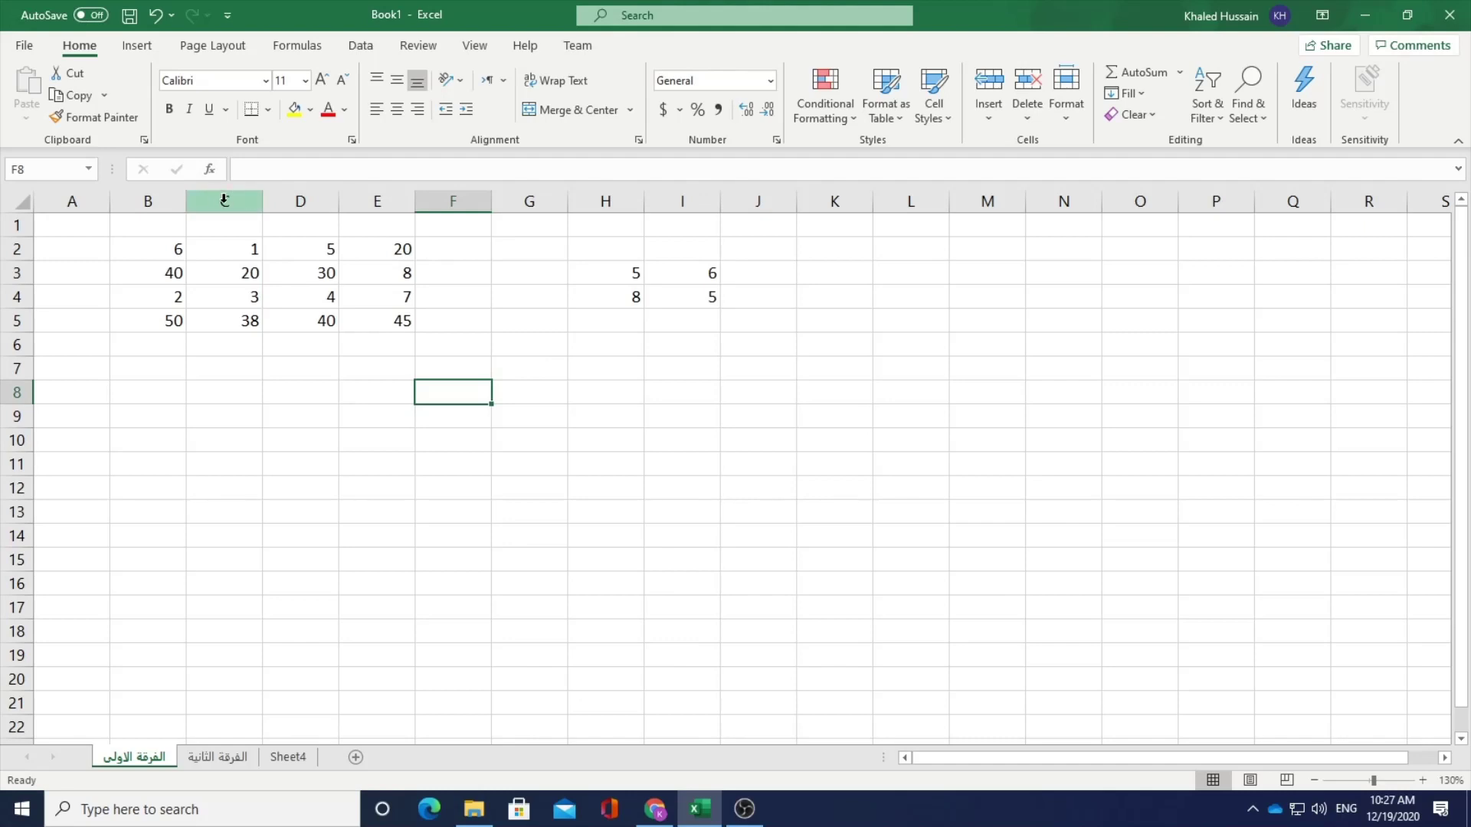
{"action": "left_click", "coordinate": [225, 196]}
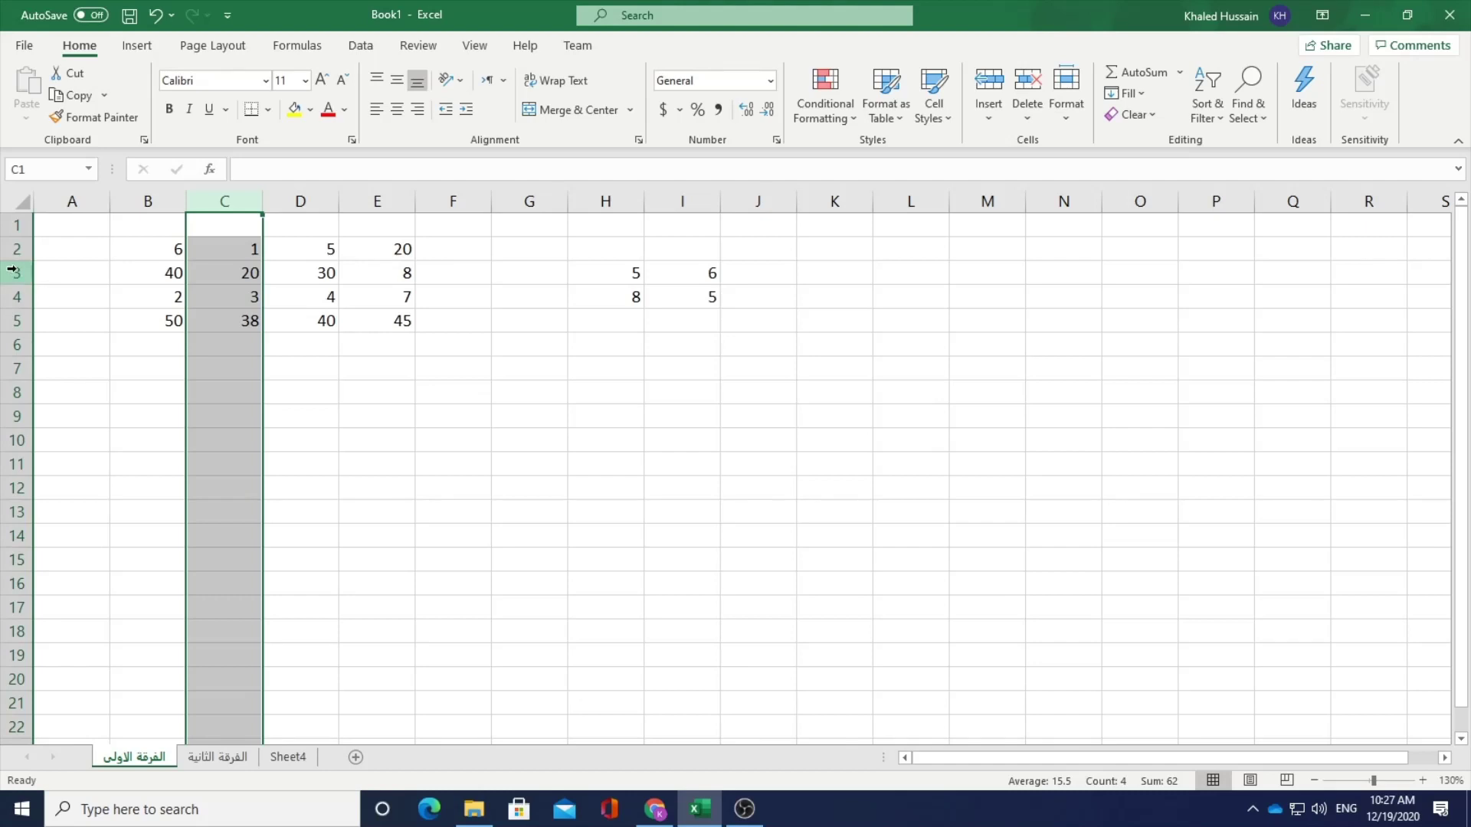
Practise selecting rows 3 and 4, columns B and C and the whole sheet, ending on C3.
{"action": "left_click", "coordinate": [12, 271]}
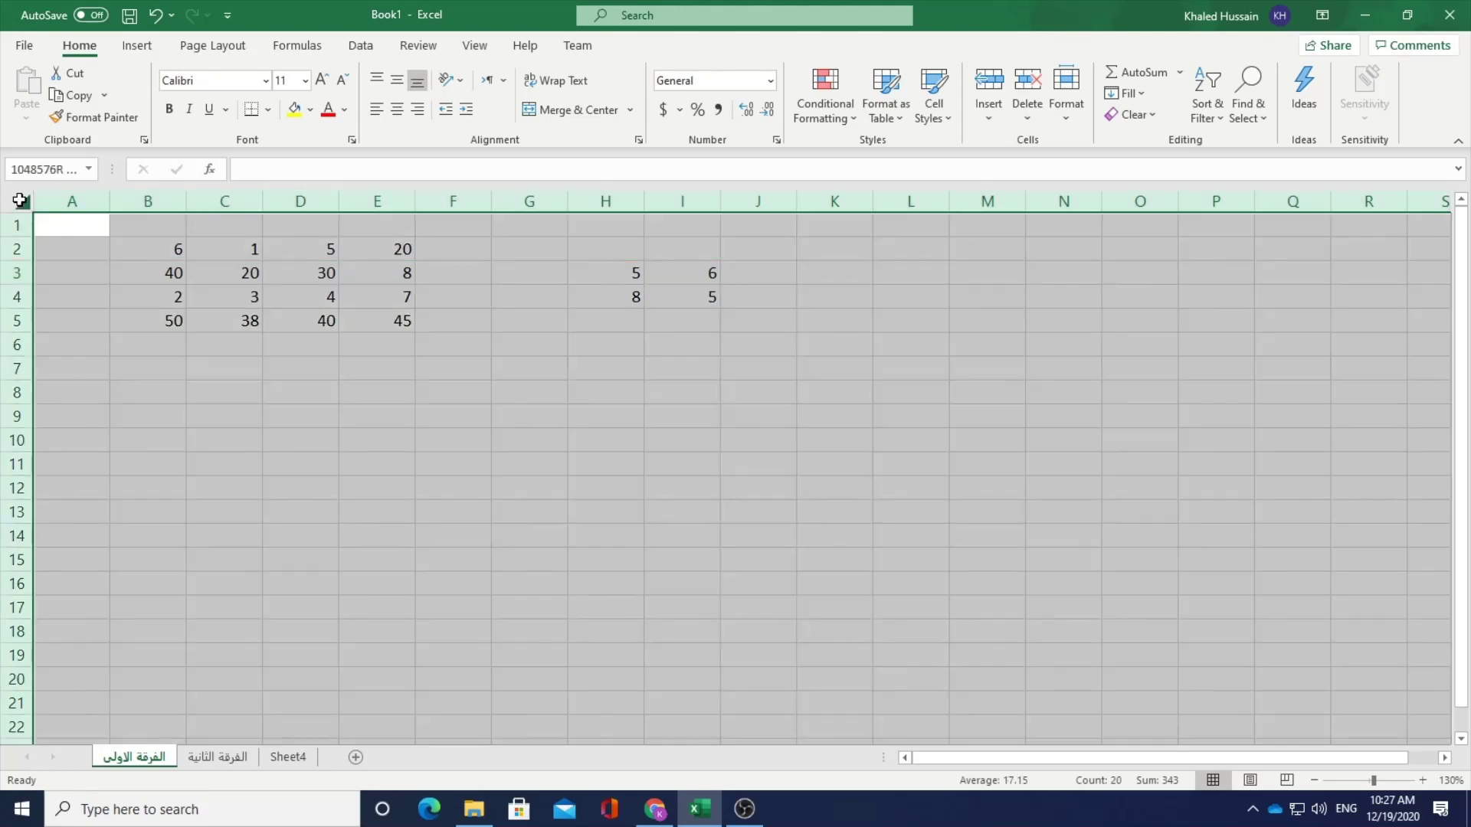
{"action": "left_click", "coordinate": [28, 203]}
{"action": "left_click", "coordinate": [115, 247]}
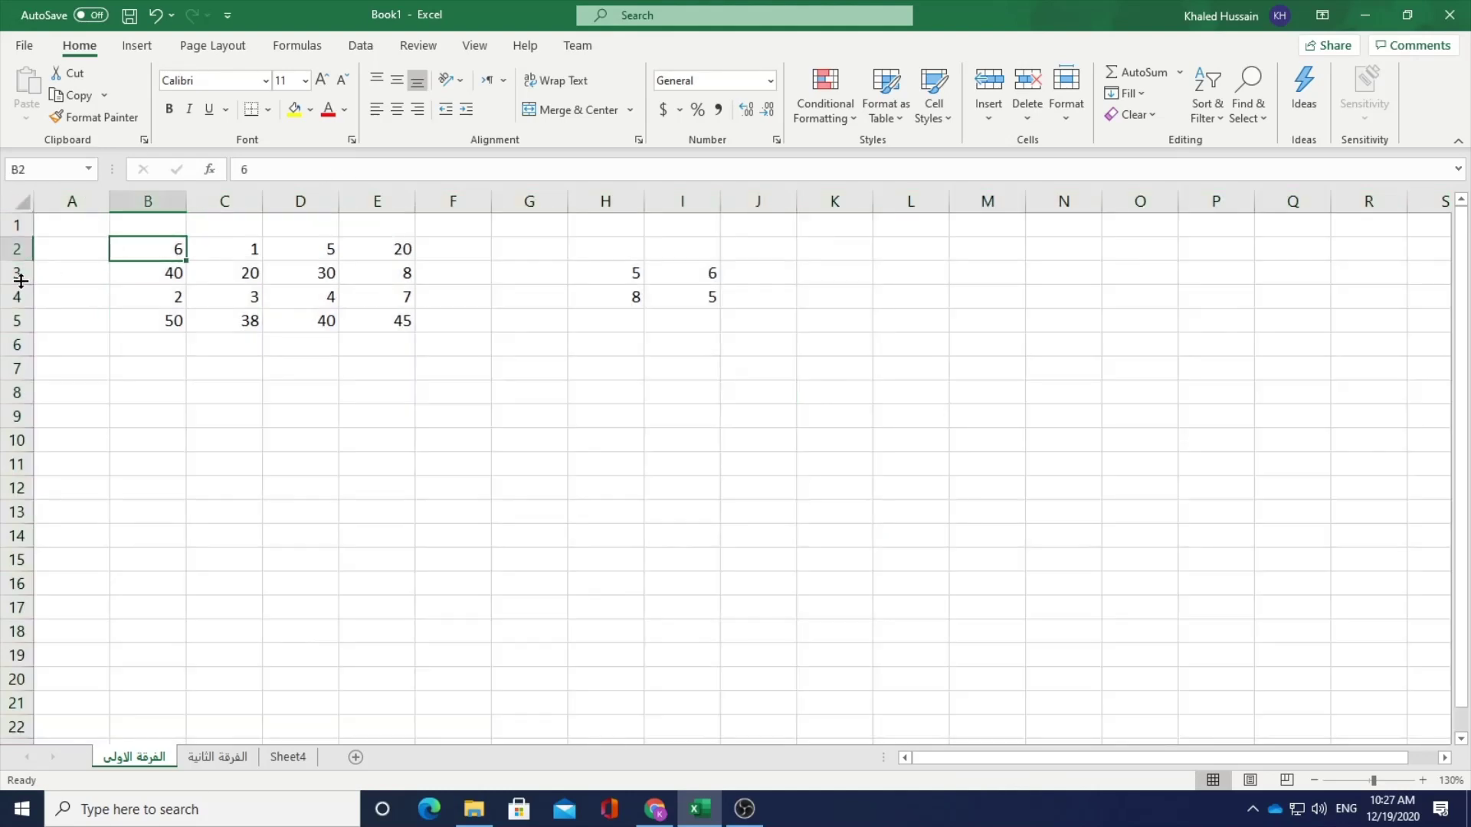
{"action": "left_click", "coordinate": [13, 273]}
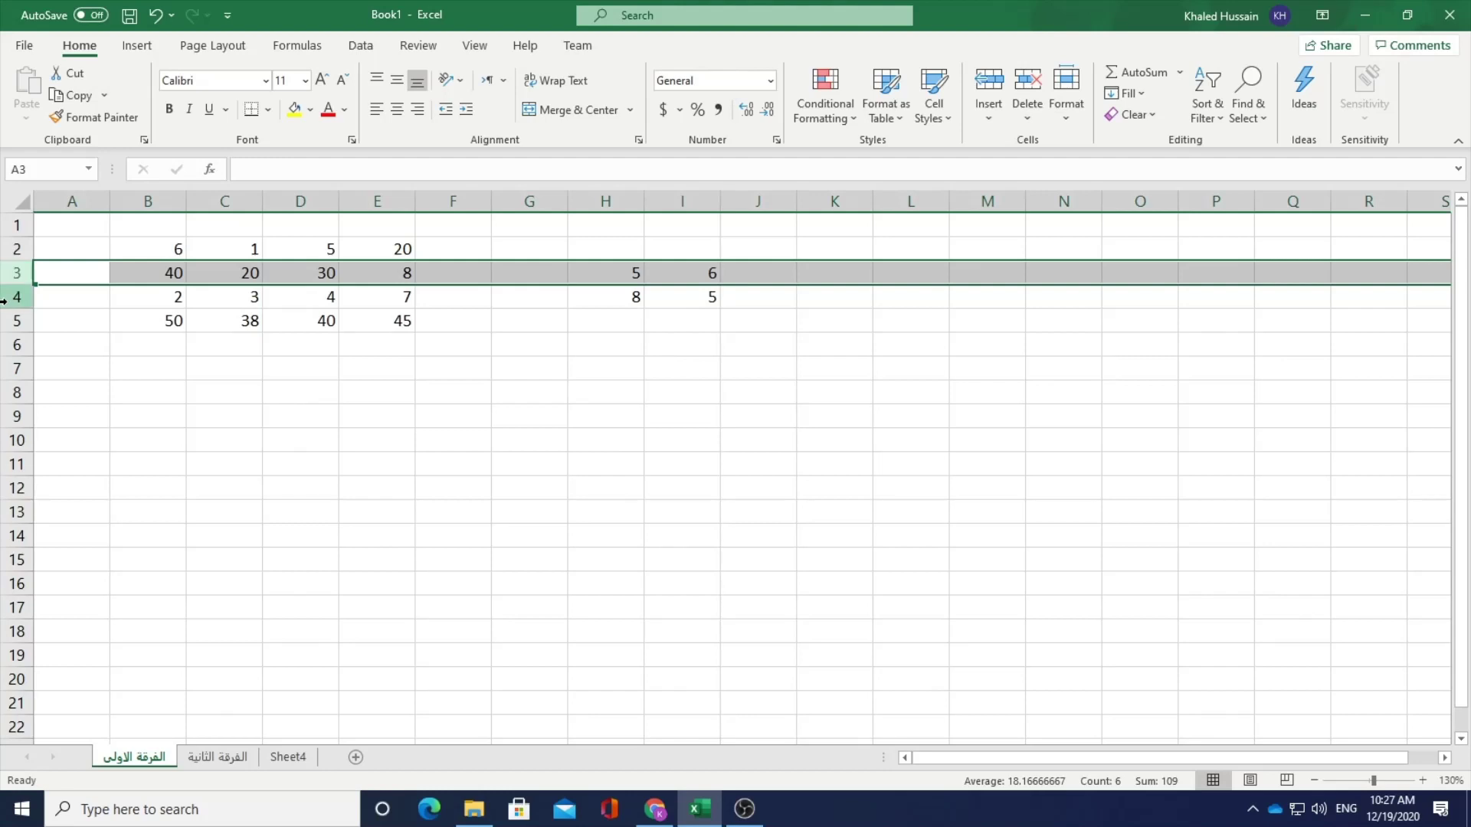
{"action": "left_click", "coordinate": [15, 297]}
{"action": "left_click", "coordinate": [154, 196]}
{"action": "left_click", "coordinate": [223, 198]}
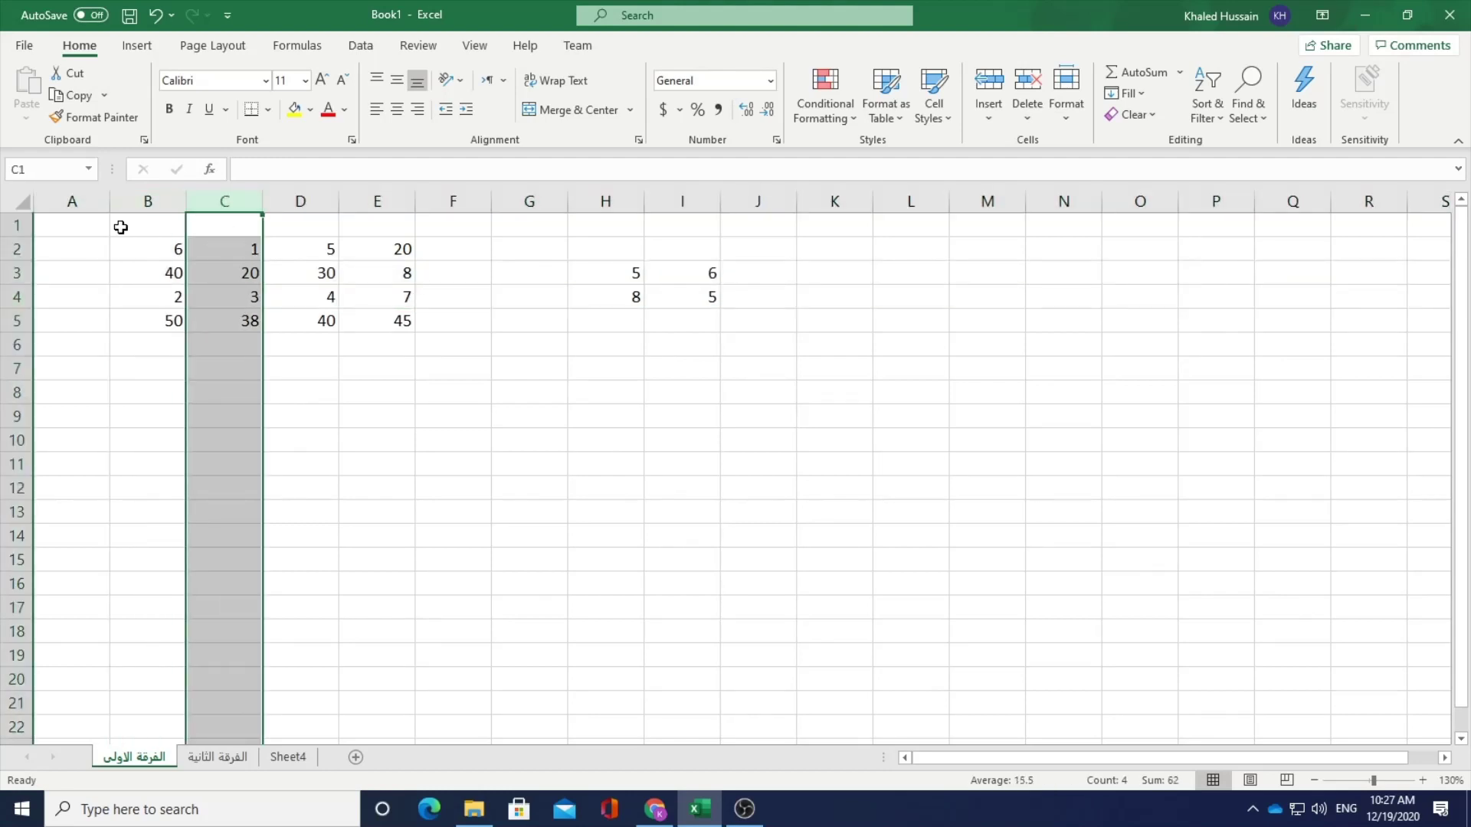
{"action": "left_click", "coordinate": [13, 199]}
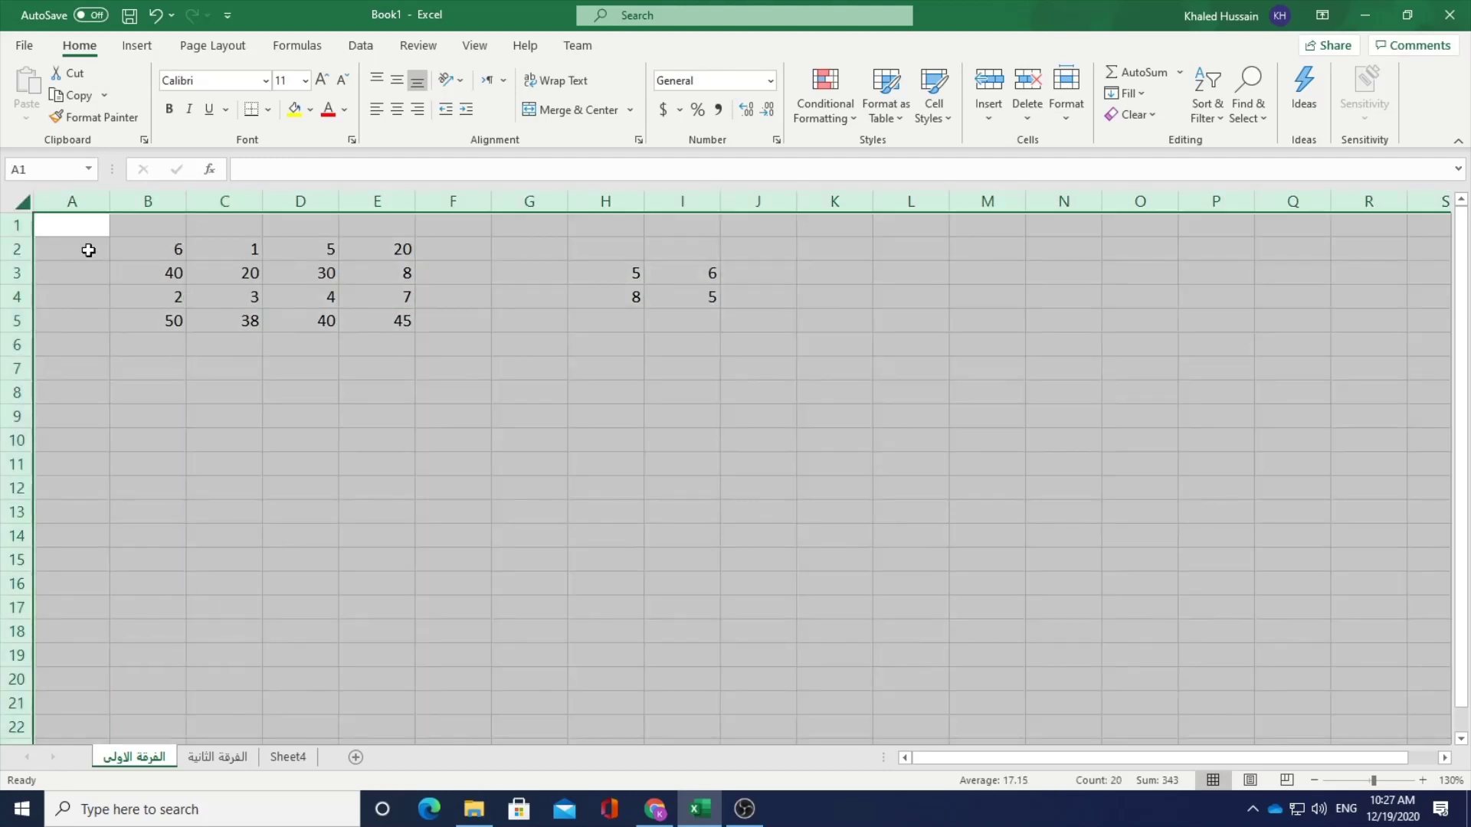
{"action": "left_click", "coordinate": [114, 289]}
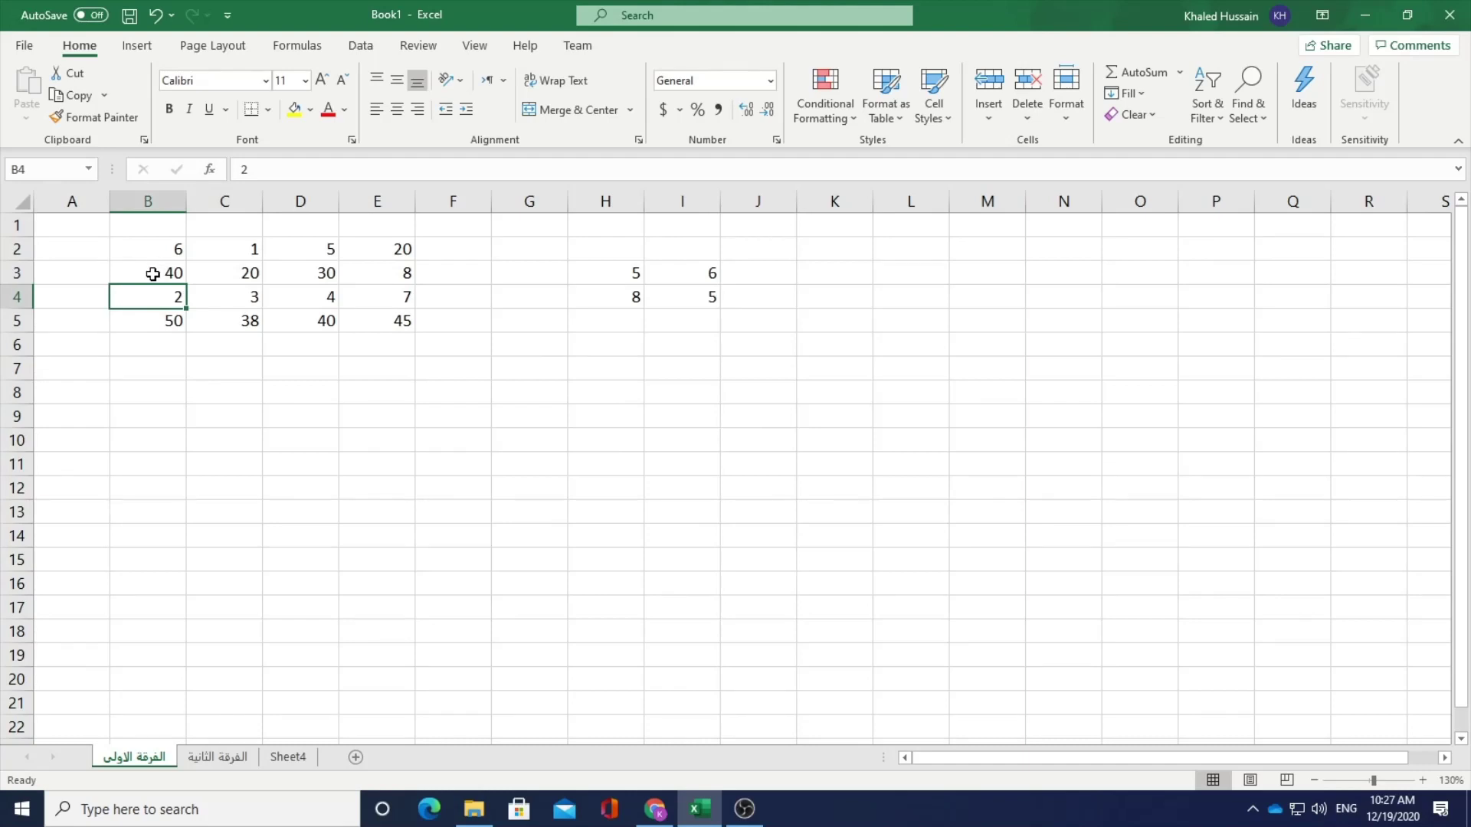
{"action": "left_click", "coordinate": [239, 276]}
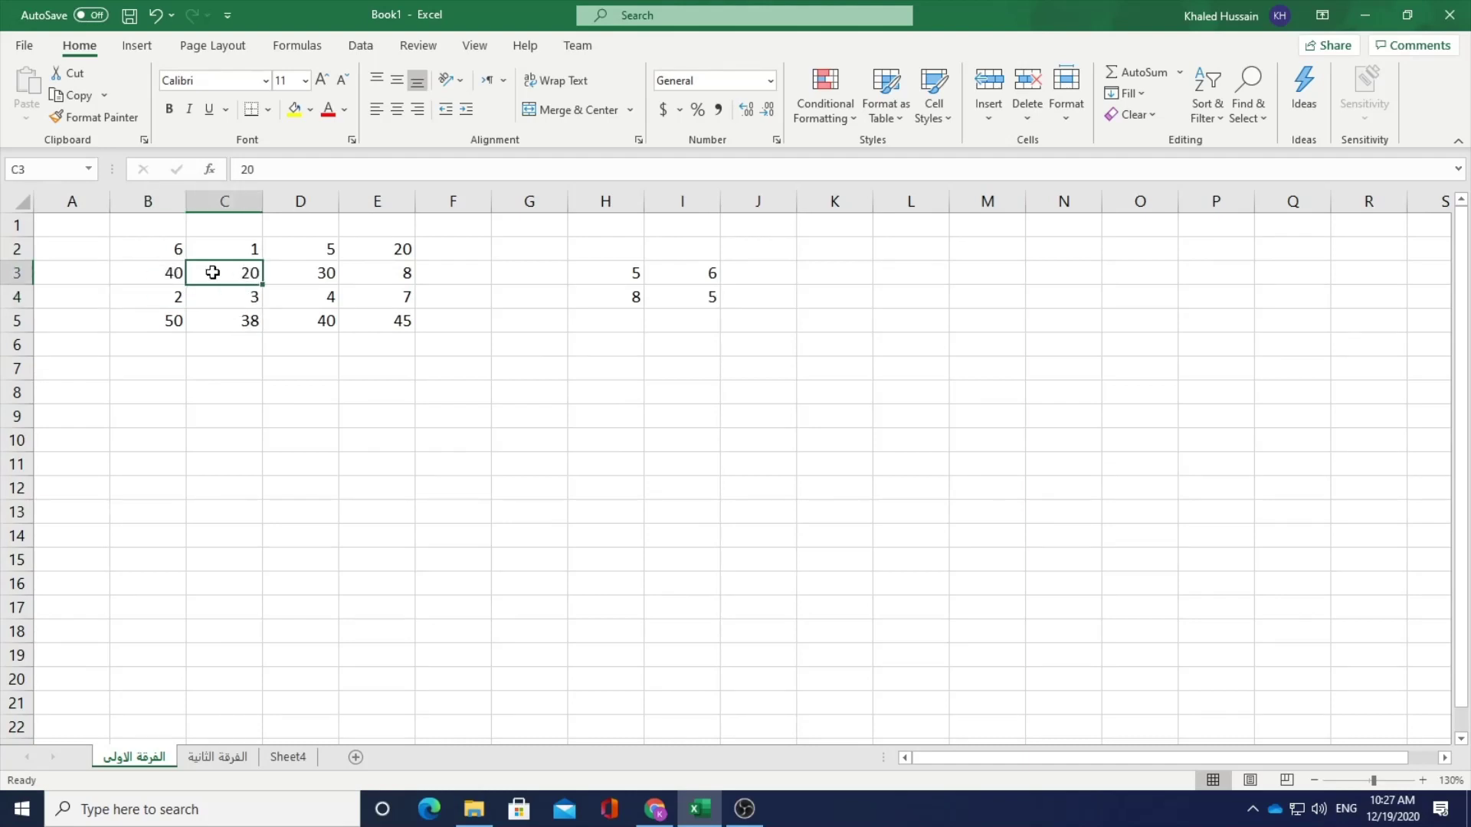
Change C3 from 20 to 25 in the formula bar.
{"action": "left_click", "coordinate": [271, 170]}
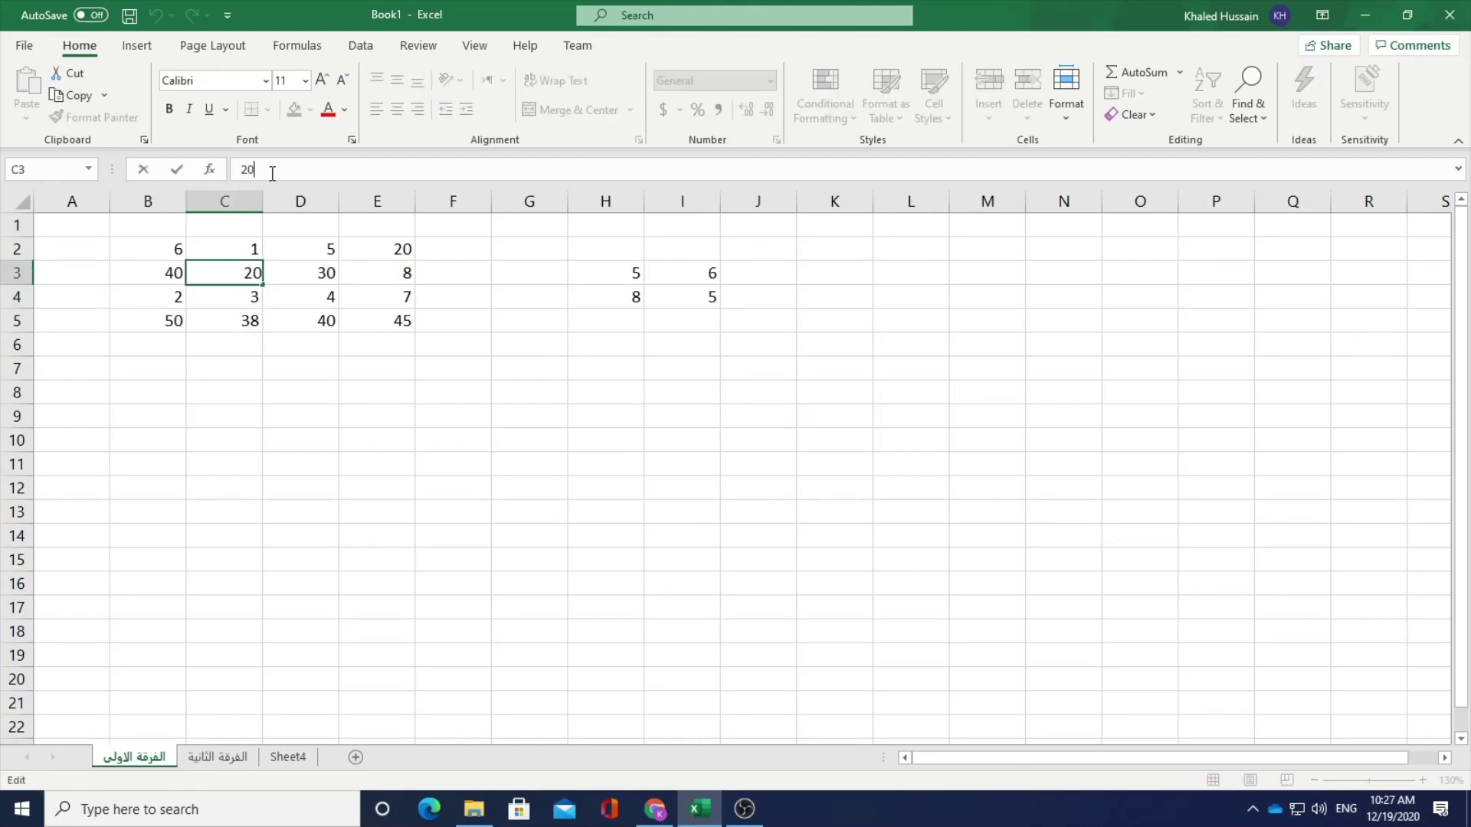
{"action": "key", "text": "BackSpace"}
{"action": "key", "text": "BackSpace"}
{"action": "type", "text": "25"}
{"action": "key", "text": "Return"}
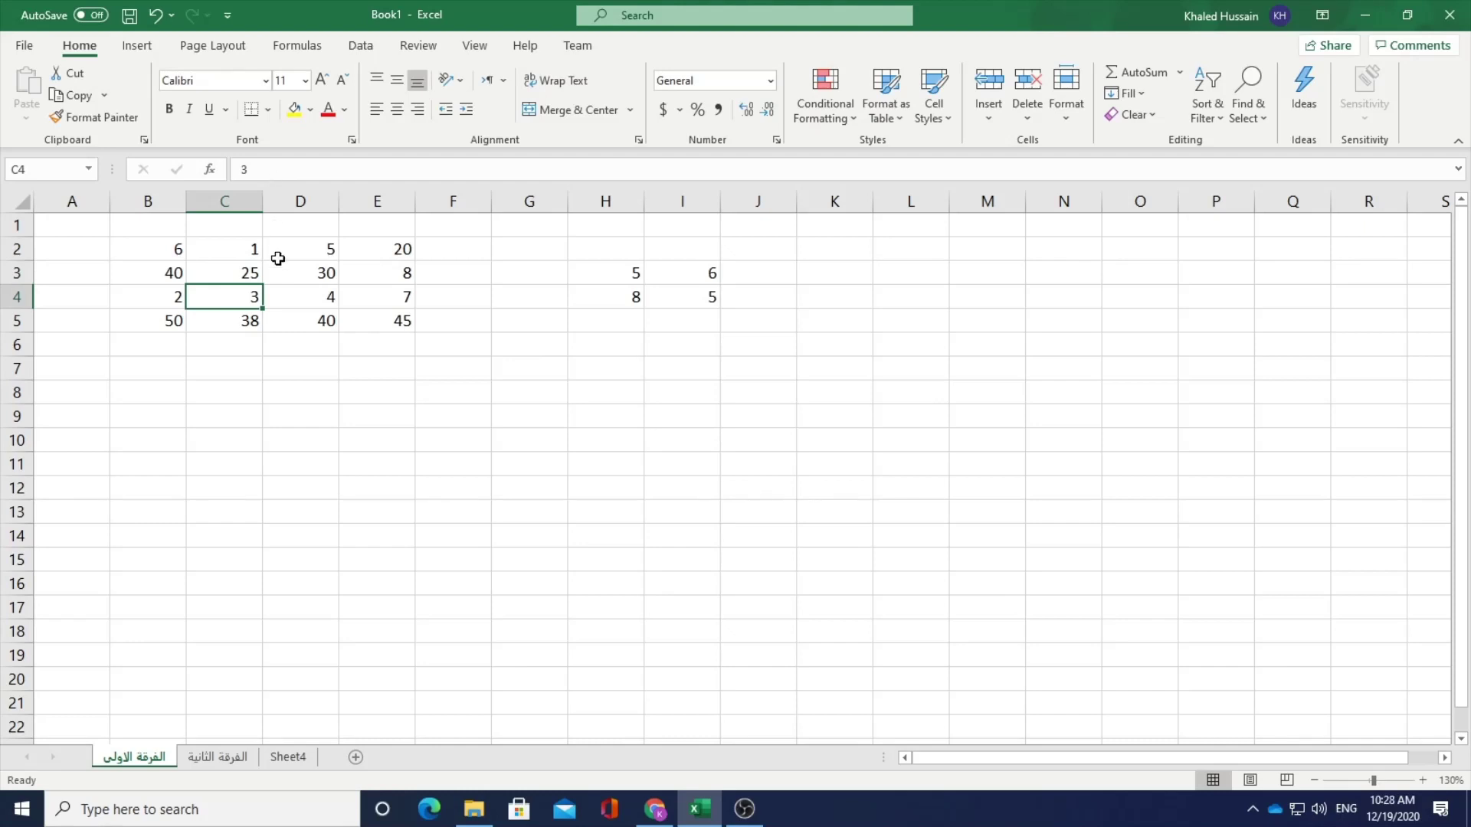
{"action": "left_click", "coordinate": [213, 274]}
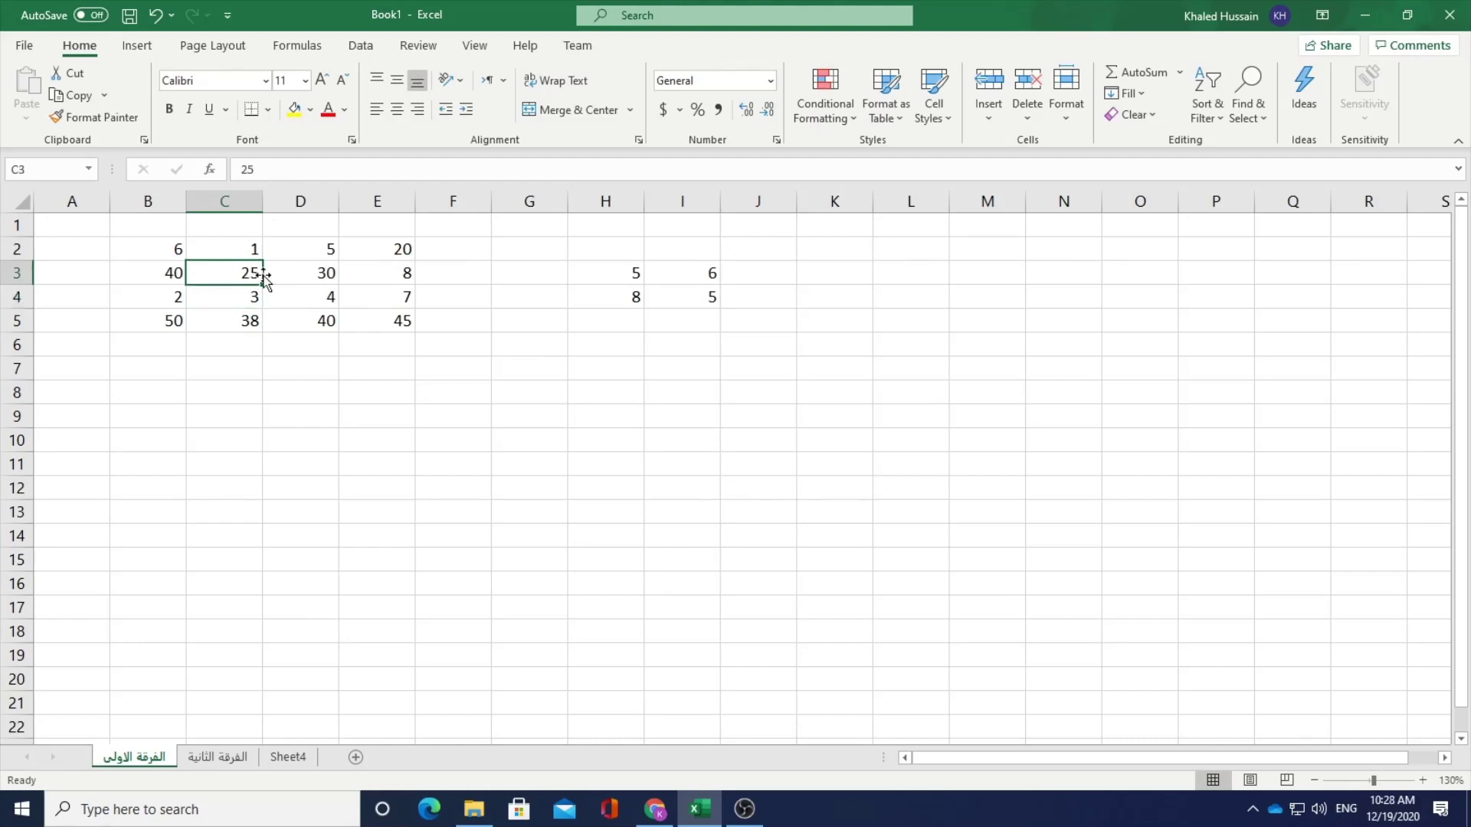
Change D3 from 30 to 32 by editing the cell directly.
{"action": "left_click", "coordinate": [305, 275]}
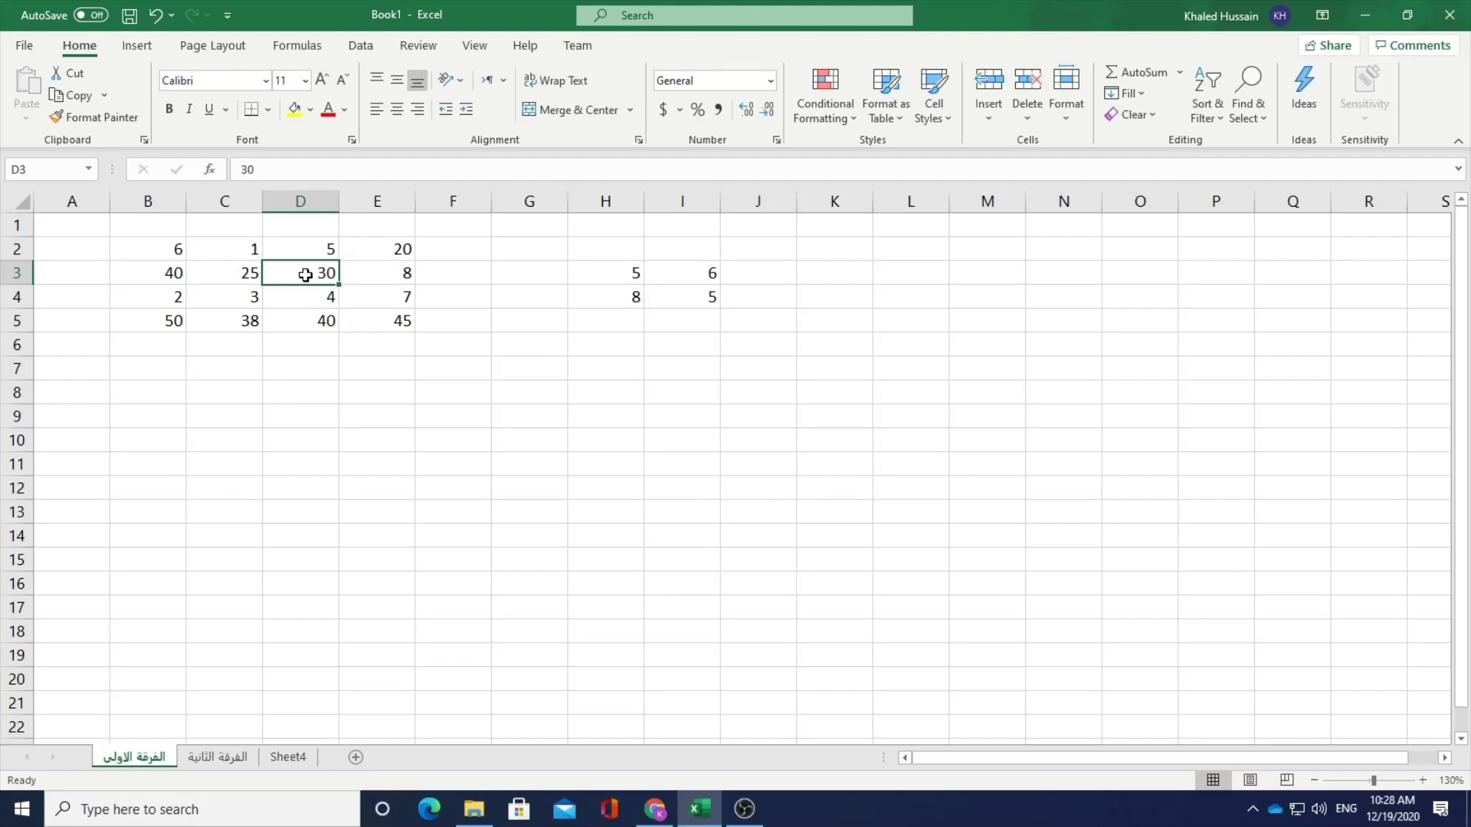
{"action": "double_click", "coordinate": [305, 275]}
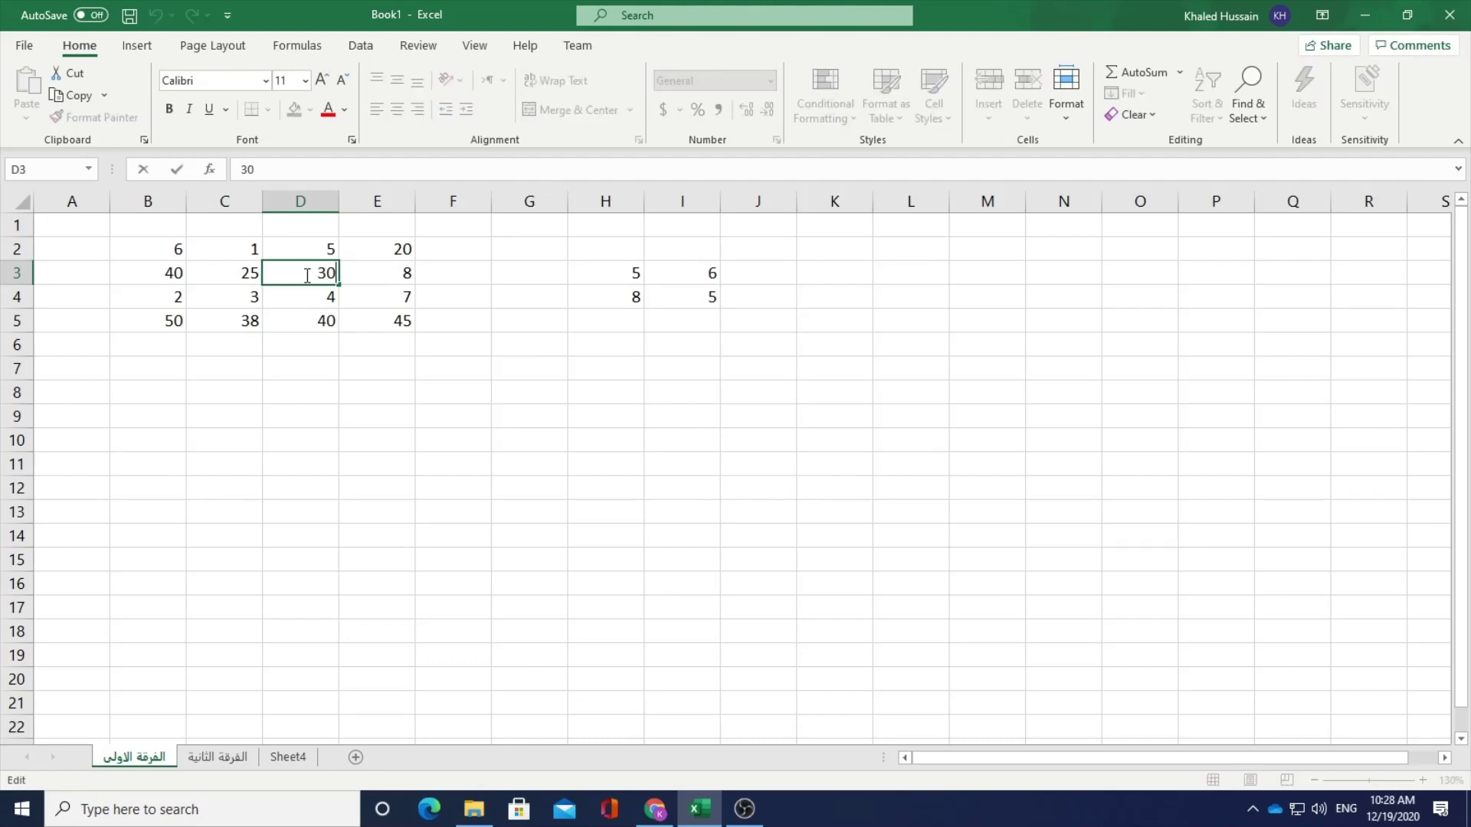
{"action": "key", "text": "BackSpace"}
{"action": "type", "text": "32"}
{"action": "left_click", "coordinate": [322, 314]}
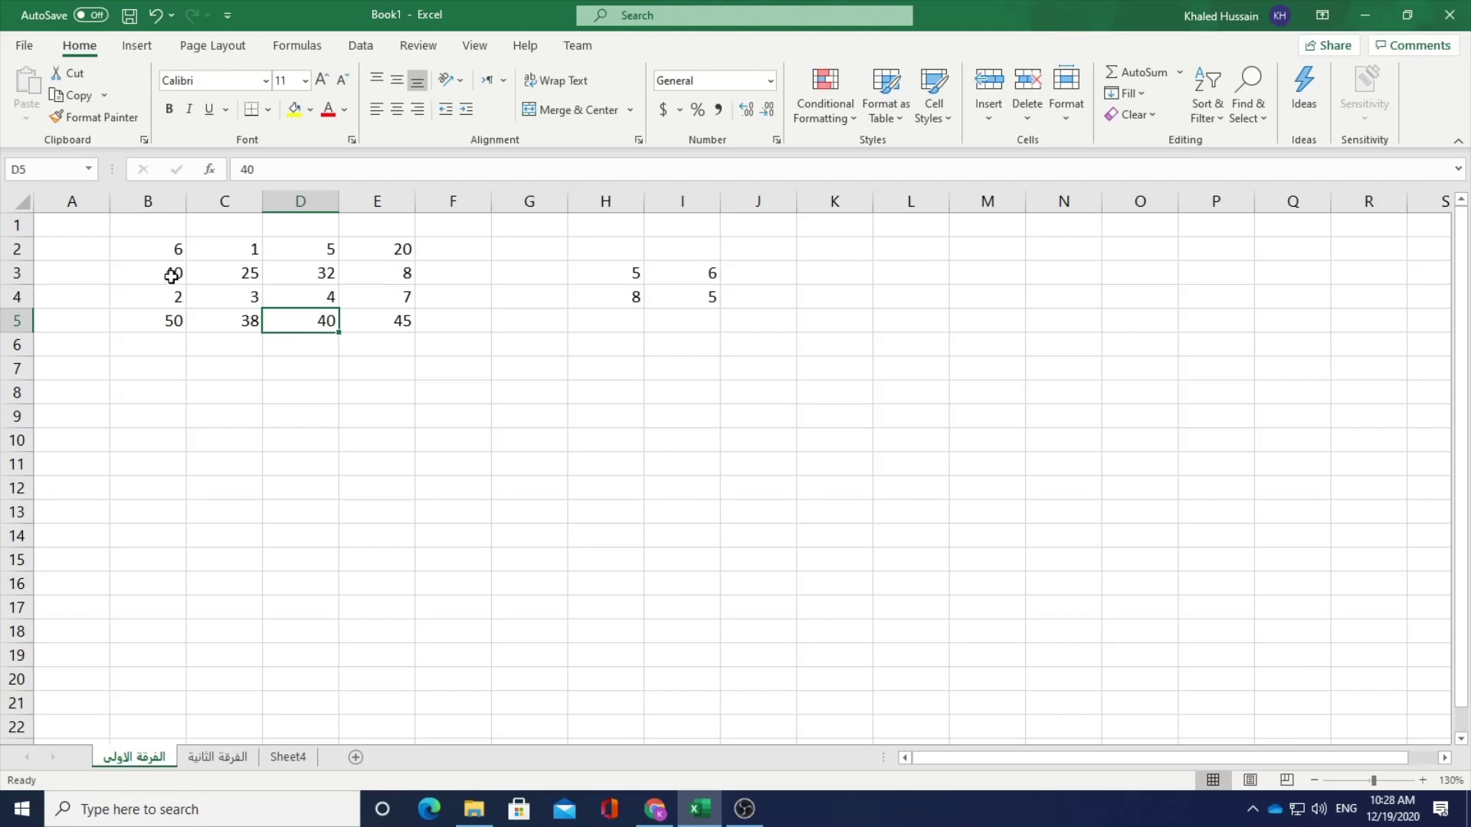
Copy B3:C4 (40, 25, 2, 3) and paste it at H6.
{"action": "left_click_drag", "start_coordinate": [171, 276], "coordinate": [219, 291]}
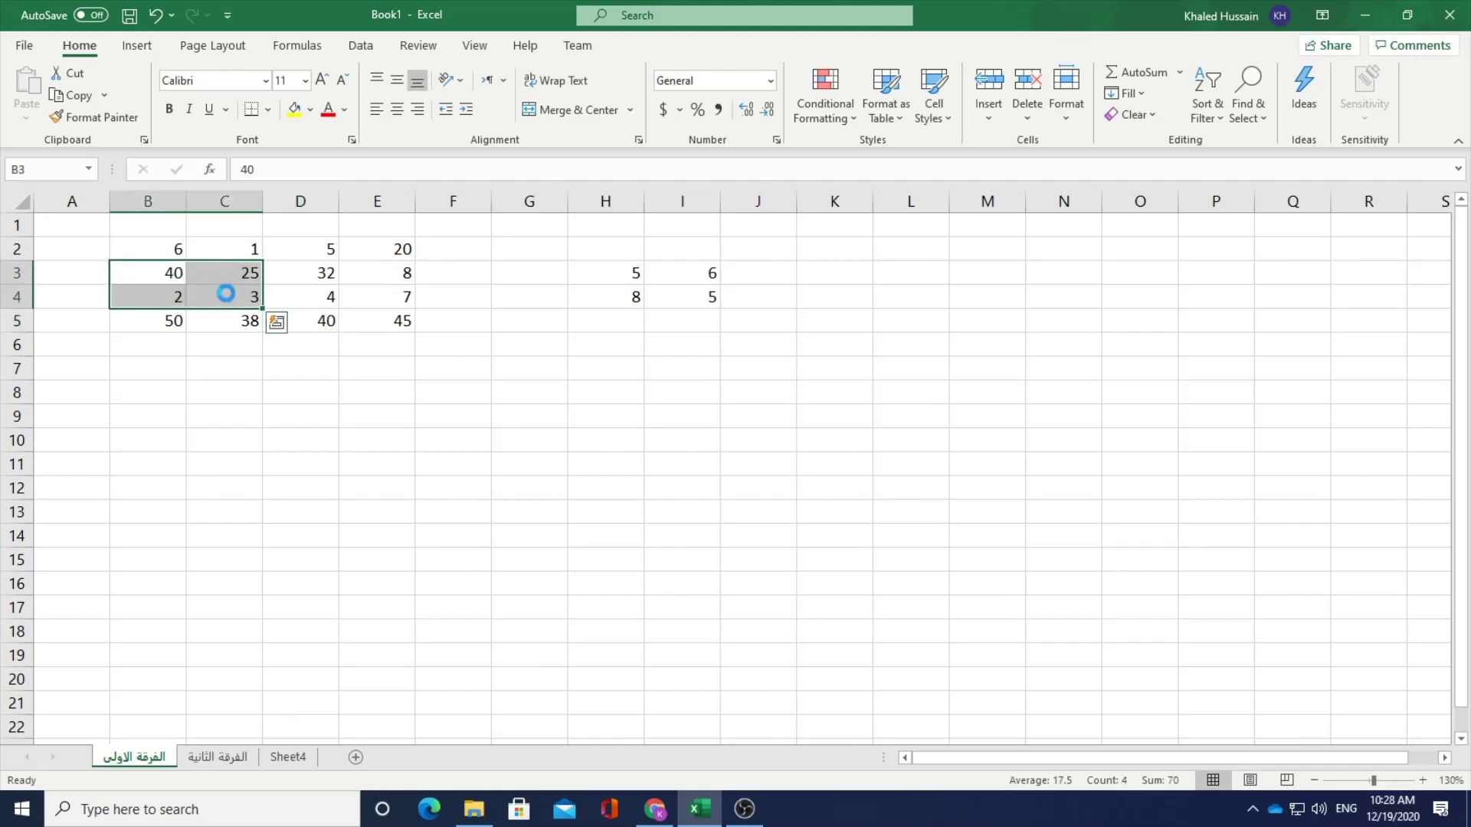
{"action": "key", "text": "ctrl+c"}
{"action": "left_click", "coordinate": [635, 321]}
{"action": "left_click", "coordinate": [629, 358]}
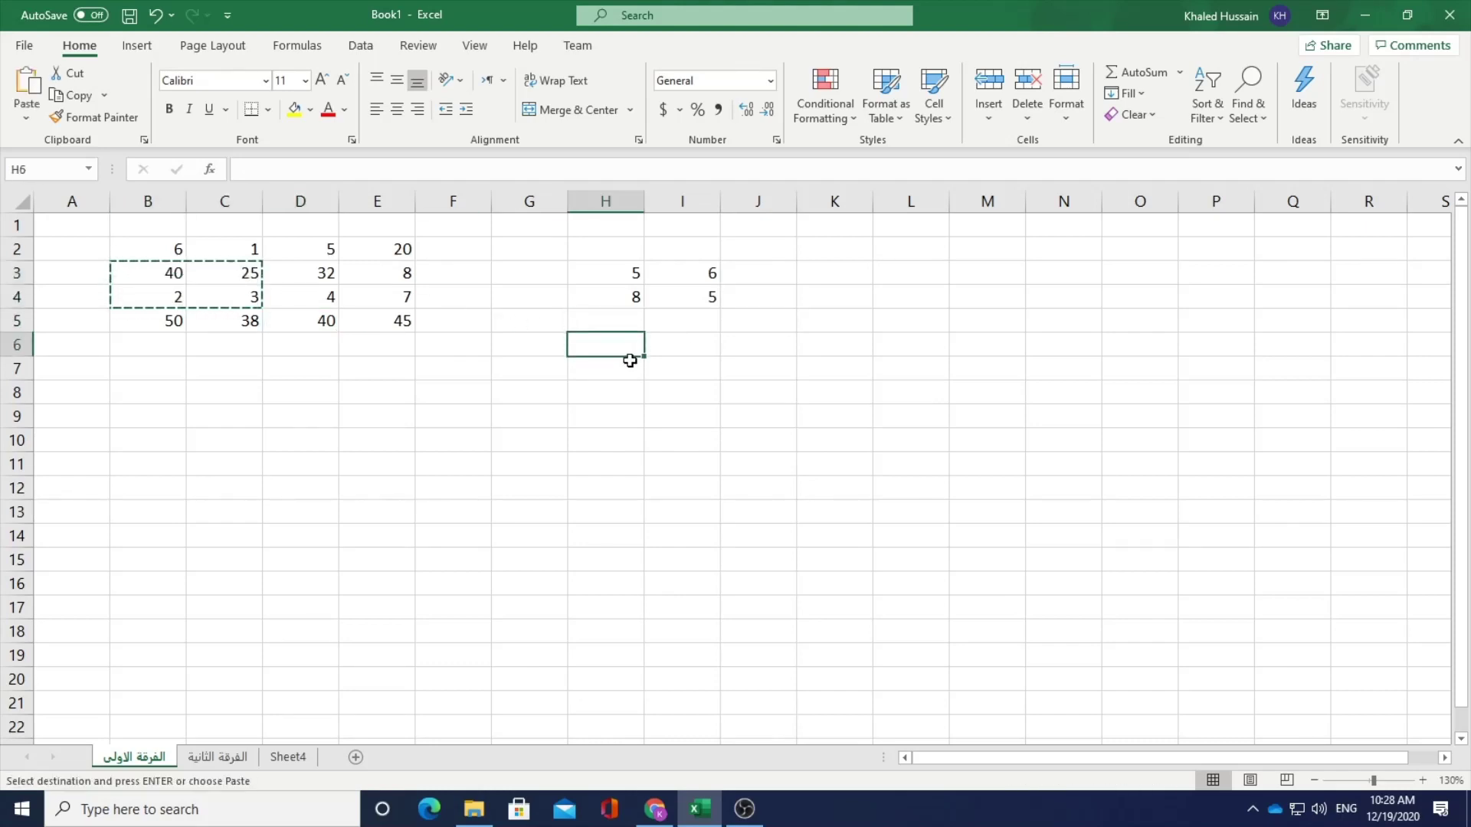
{"action": "key", "text": "ctrl+v"}
{"action": "left_click", "coordinate": [613, 390]}
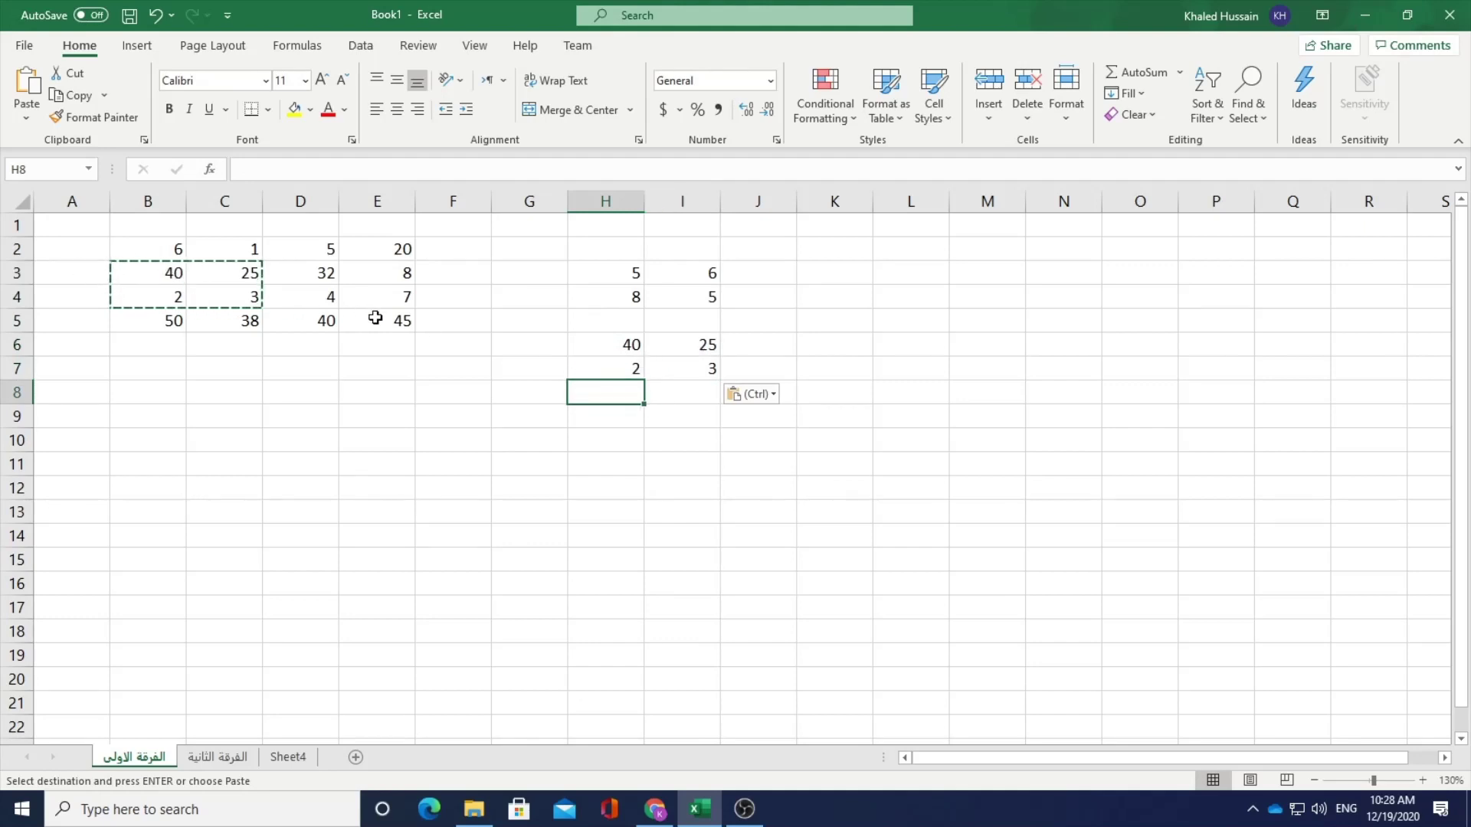
Clear the pasted 25 and 3 from I6:I7.
{"action": "left_click", "coordinate": [560, 375]}
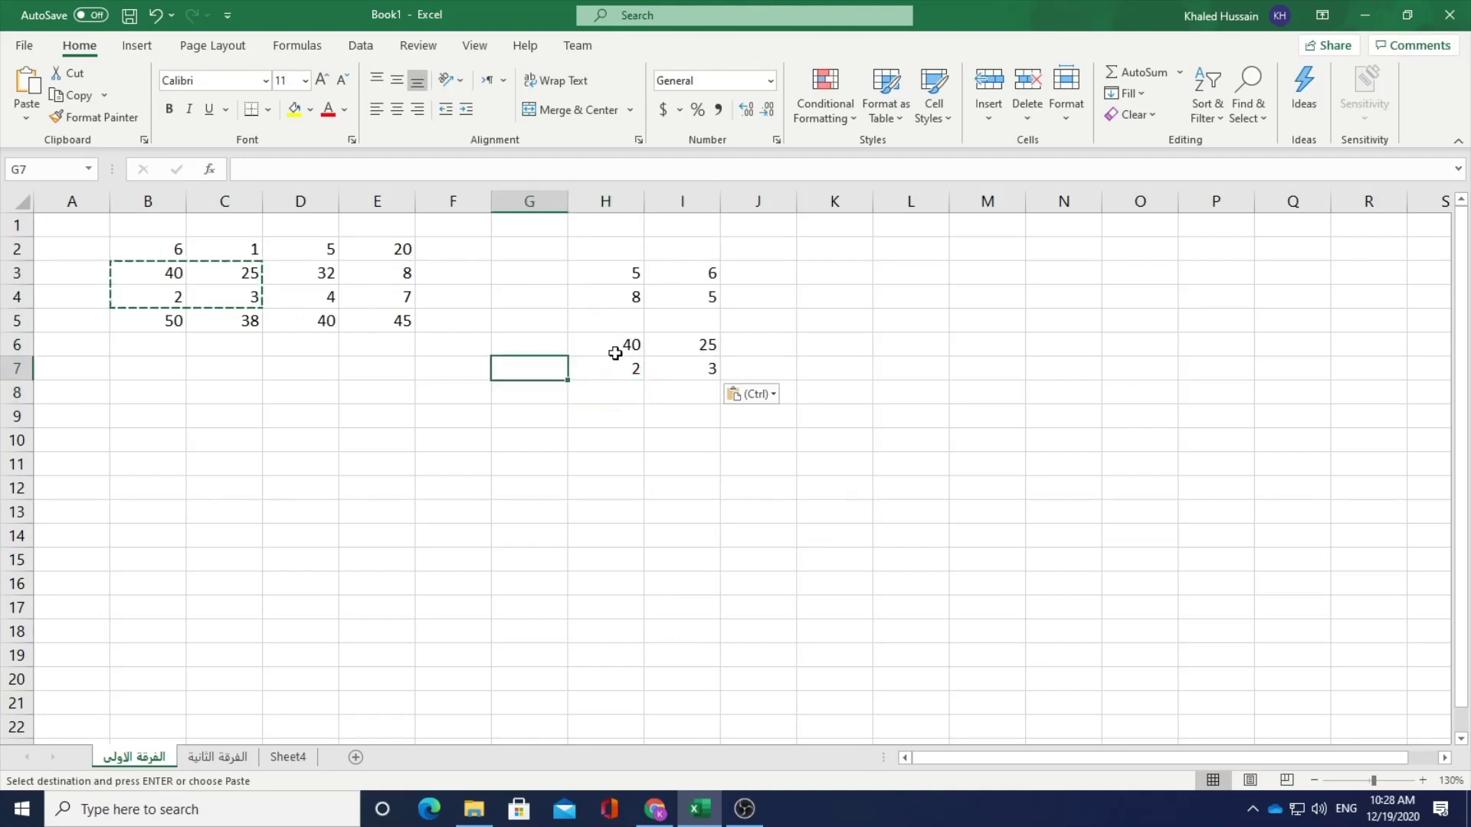
{"action": "left_click_drag", "start_coordinate": [703, 347], "coordinate": [701, 369]}
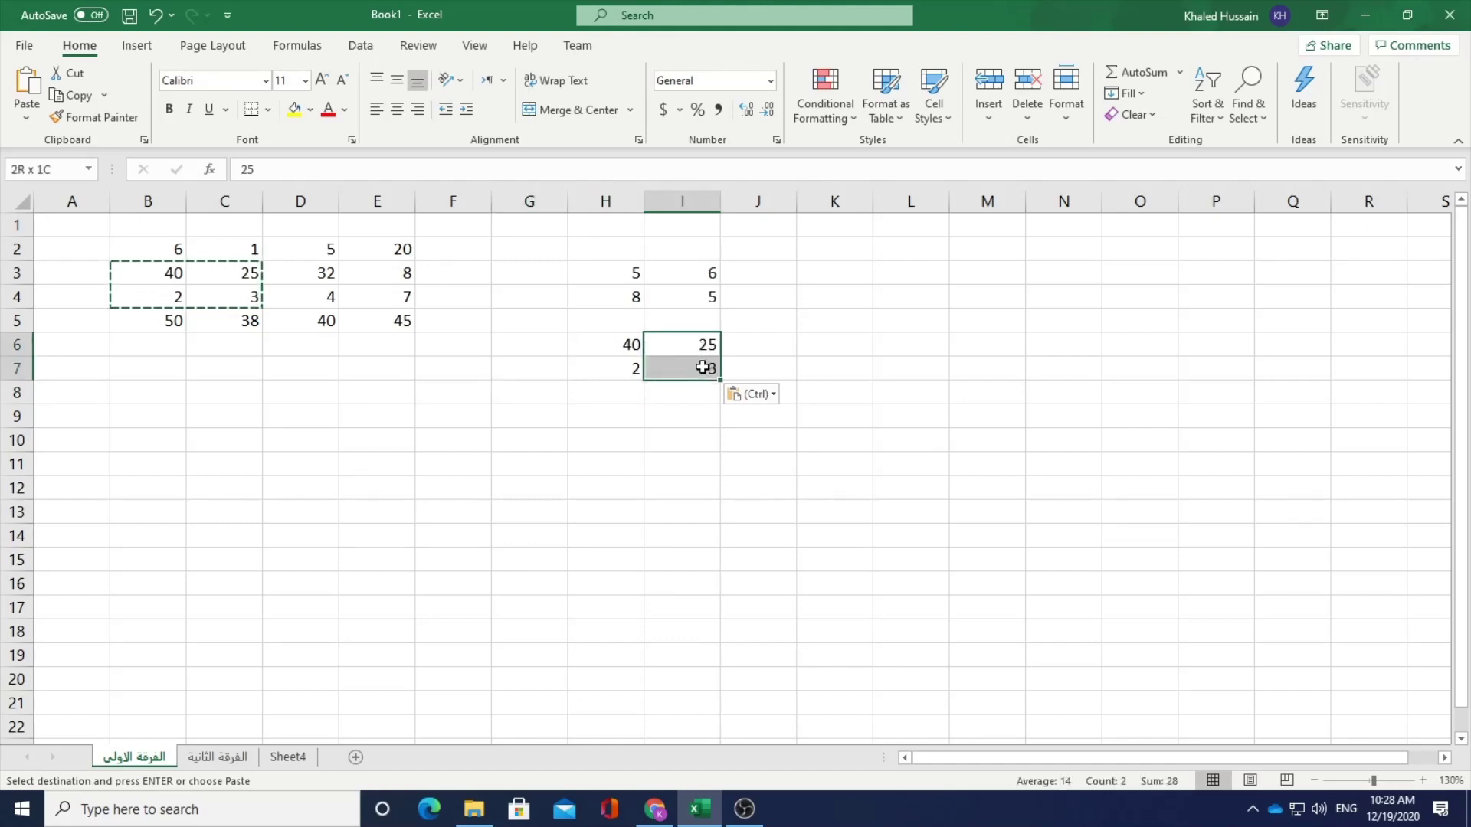
{"action": "key", "text": "Escape"}
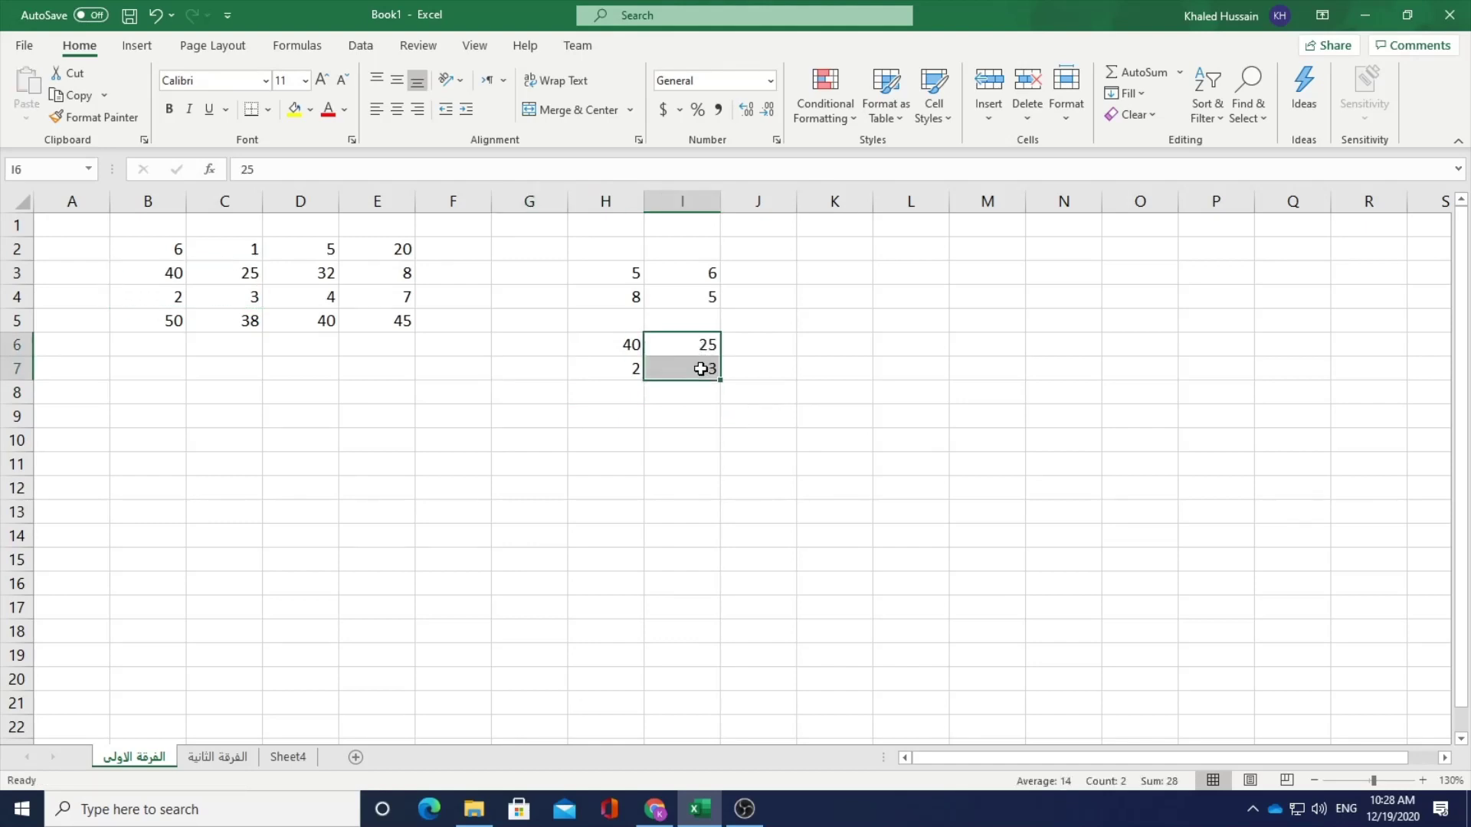
{"action": "key", "text": "Delete"}
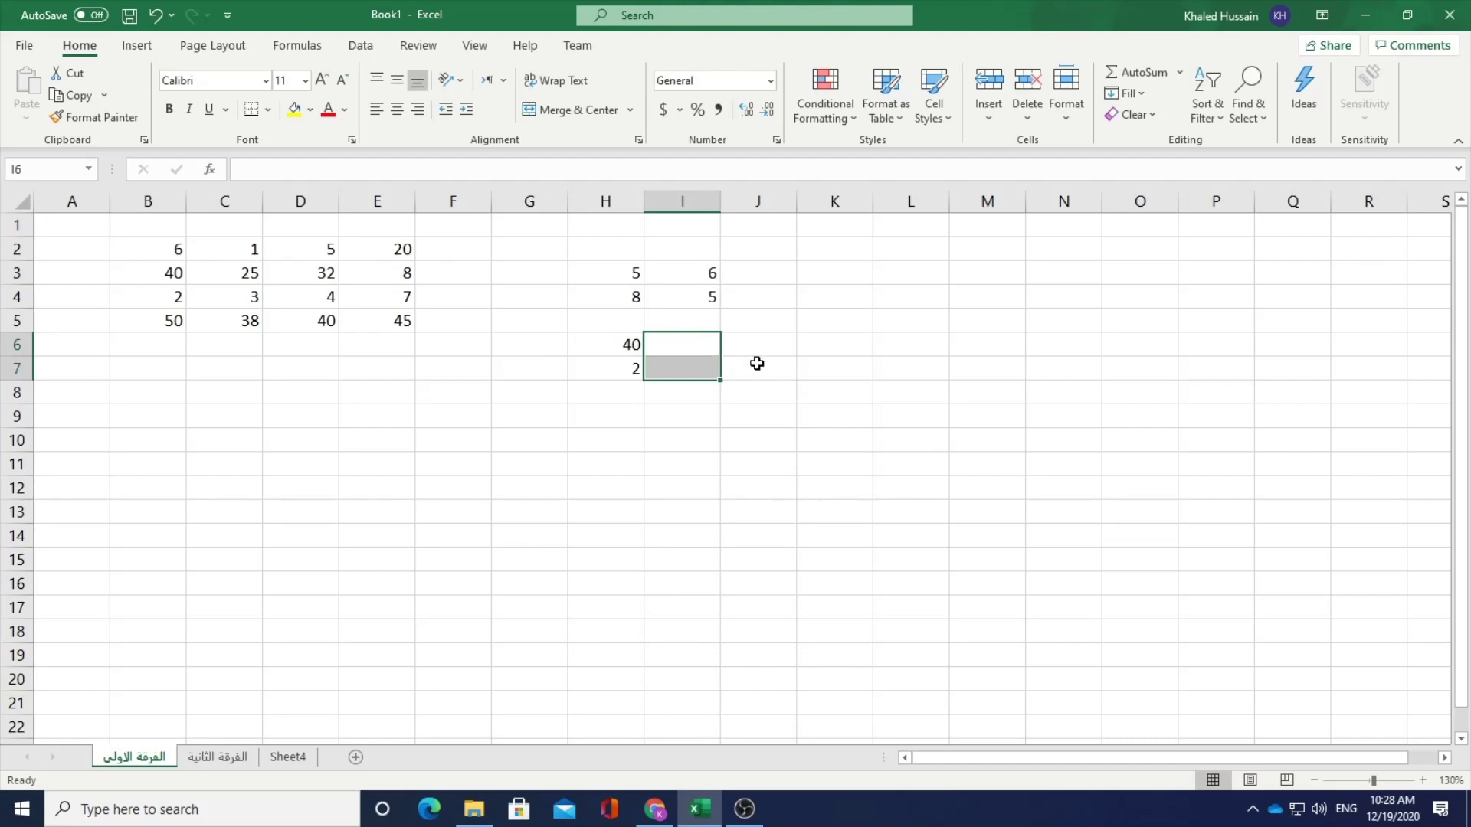
{"action": "left_click", "coordinate": [753, 365]}
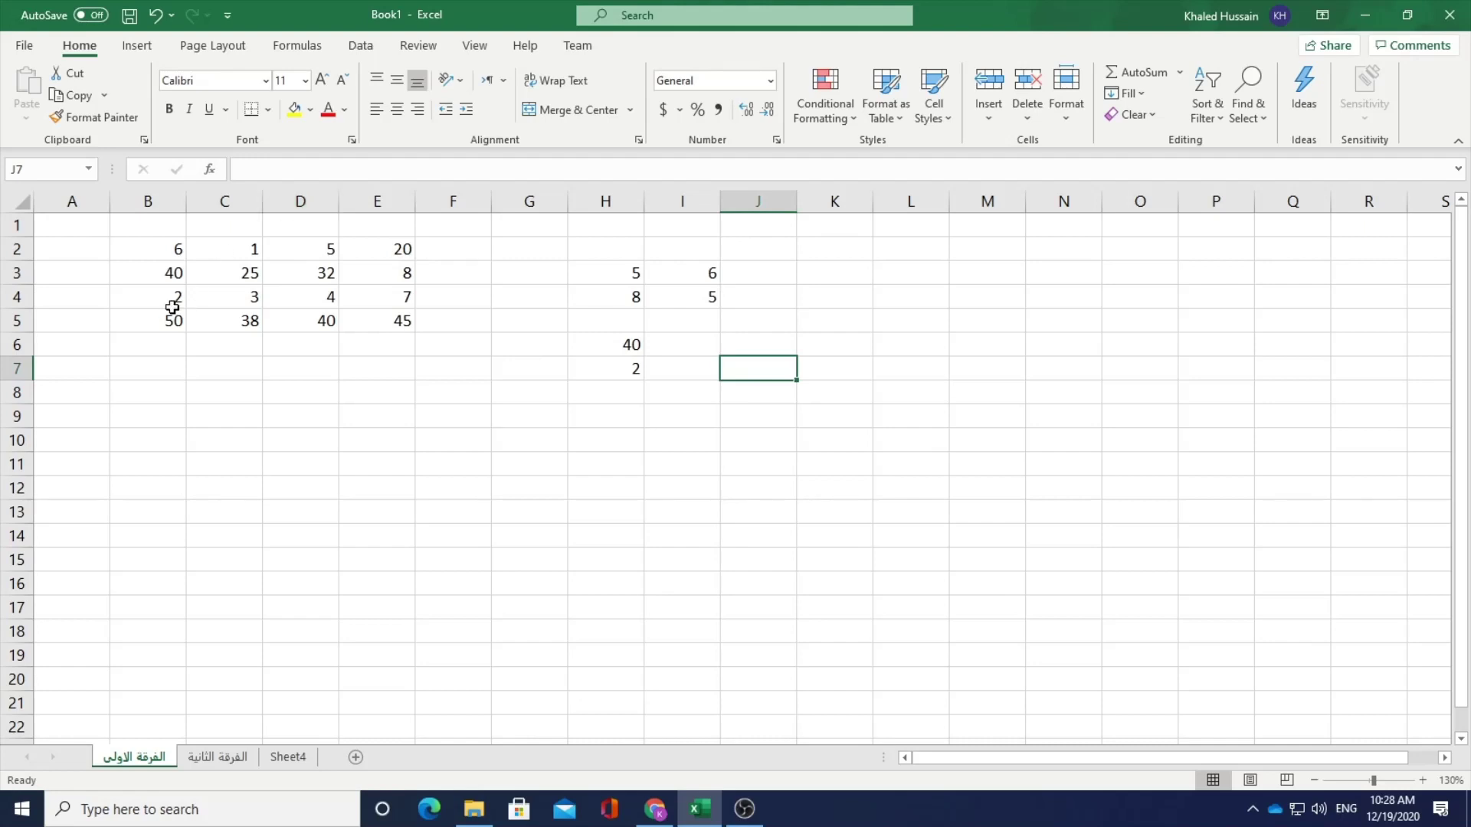
Insert a blank row 4 above the 2, 3, 4, 7 row.
{"action": "left_click", "coordinate": [14, 302]}
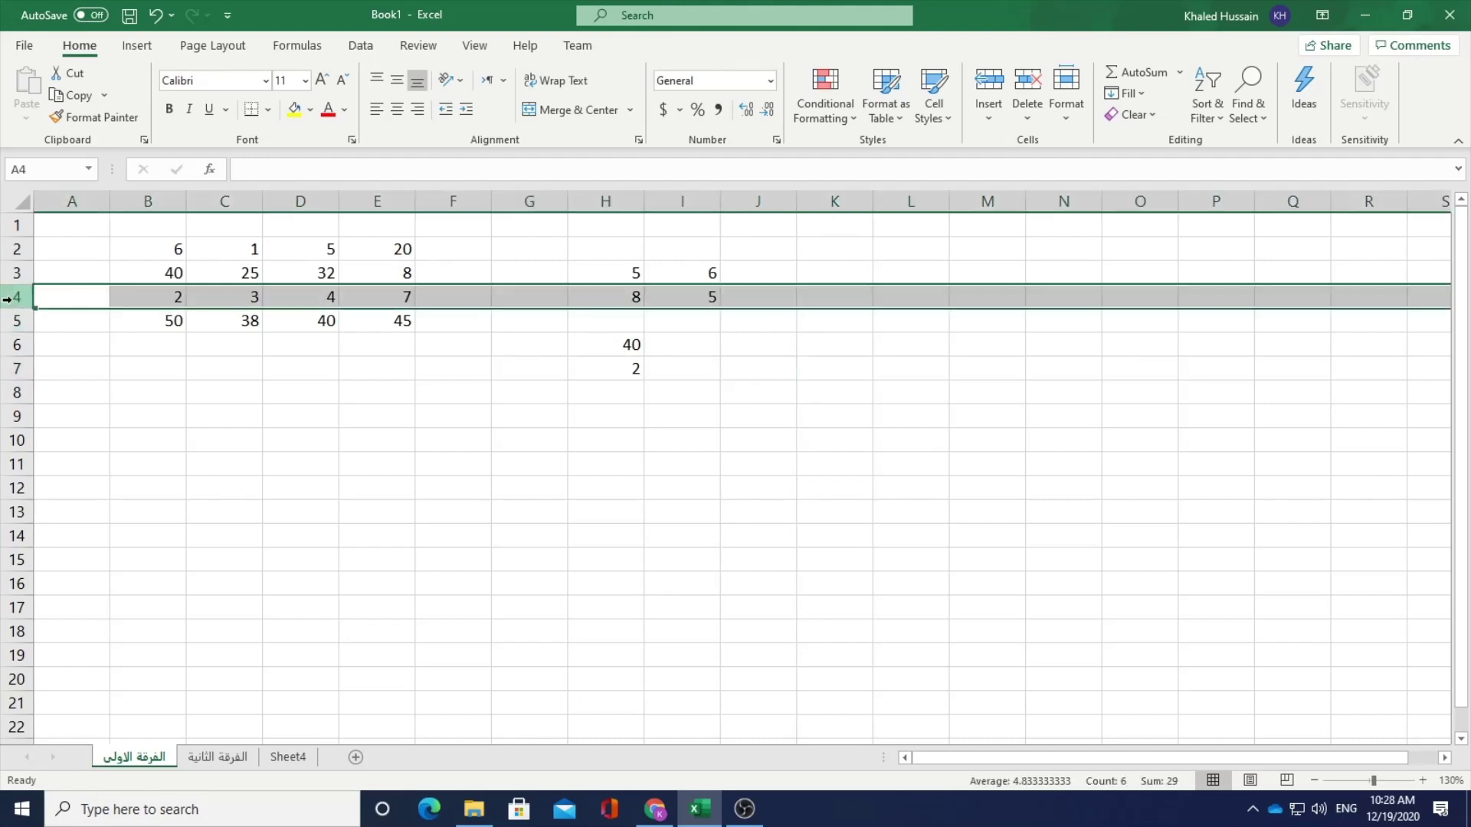
{"action": "right_click", "coordinate": [14, 305]}
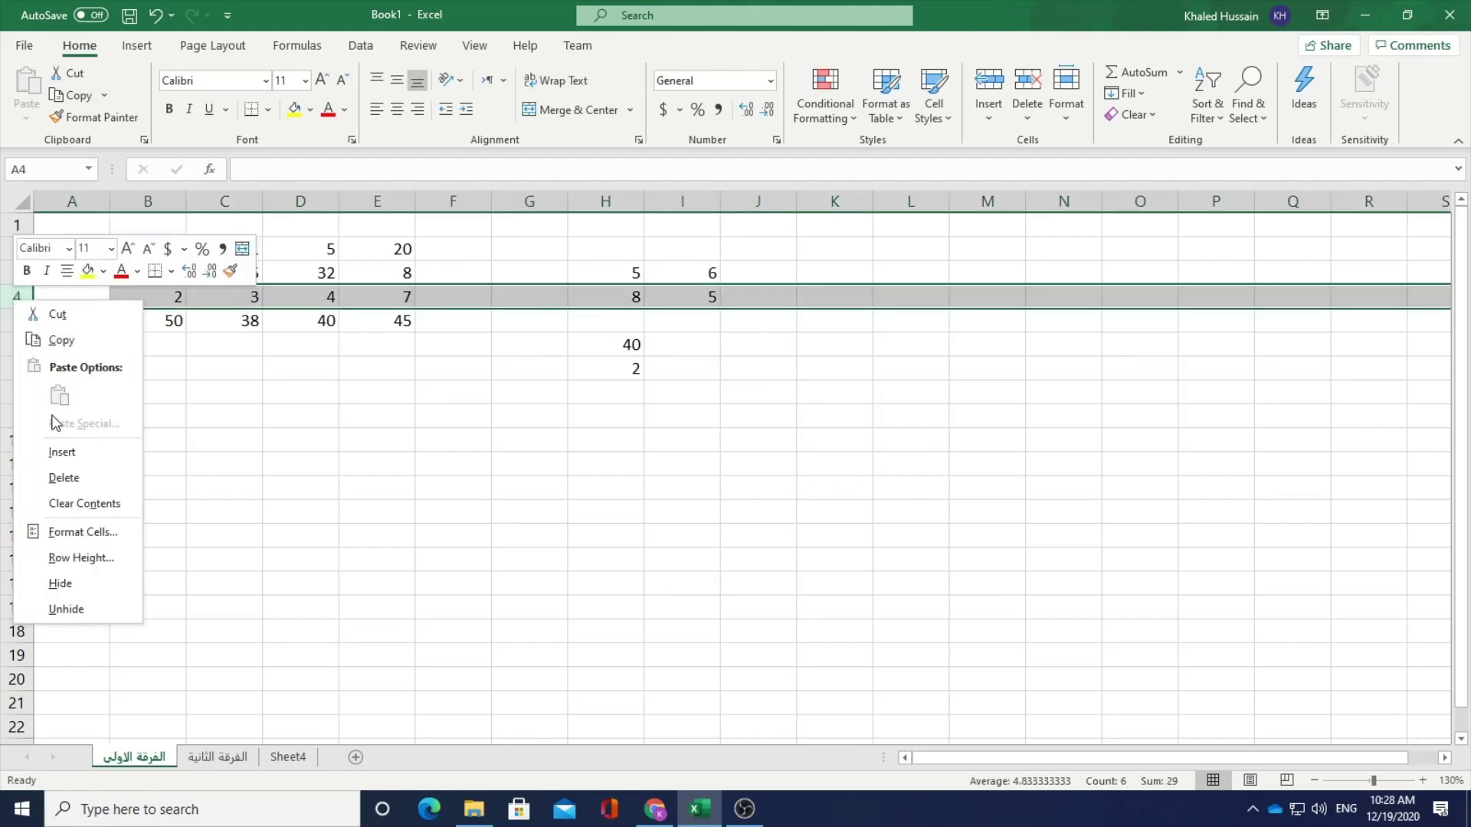
{"action": "left_click", "coordinate": [60, 452]}
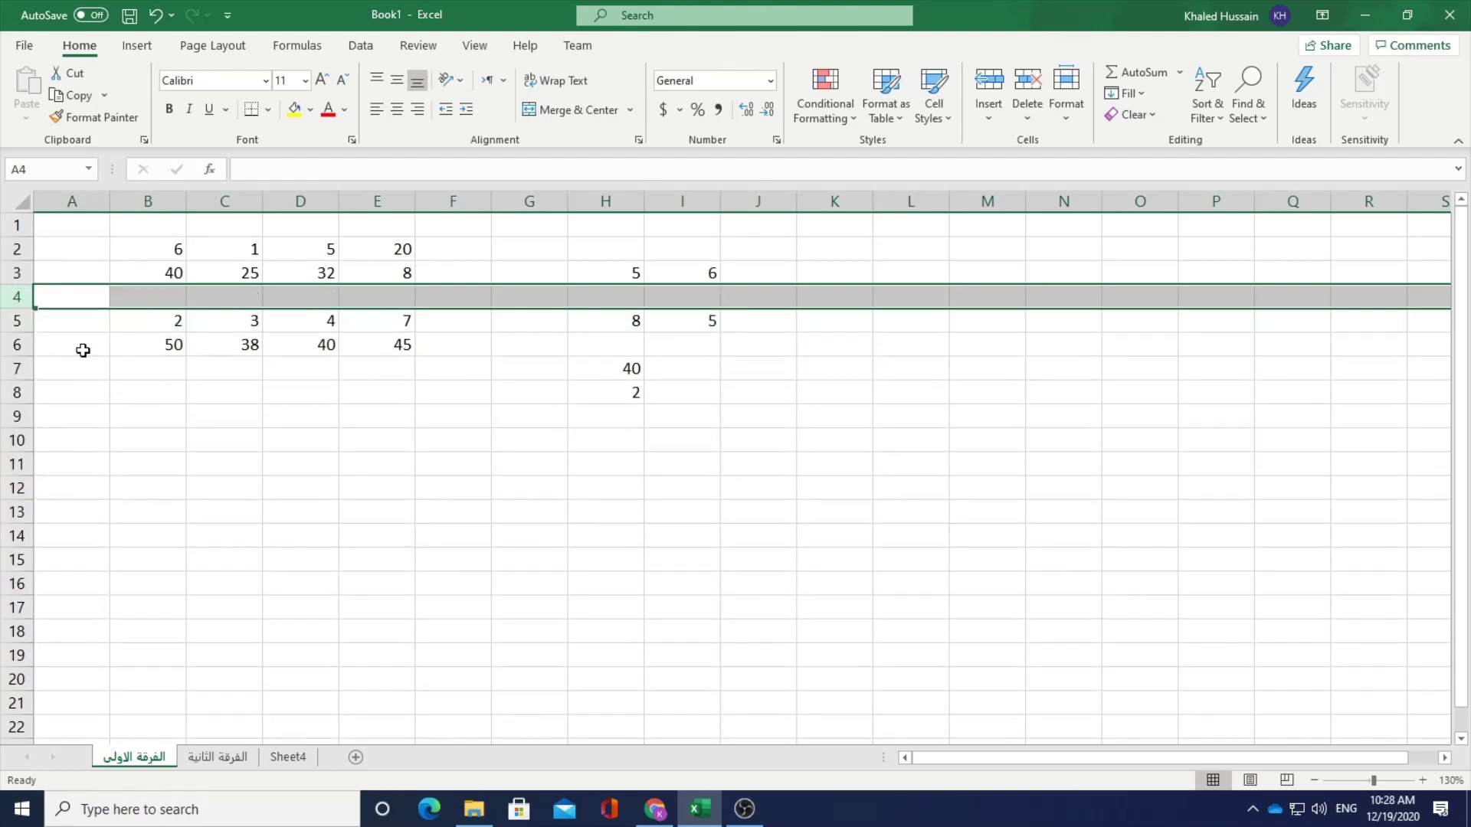
Enter 22, 25, 30 and 35 into B4:E4 of the new row.
{"action": "left_click", "coordinate": [157, 300]}
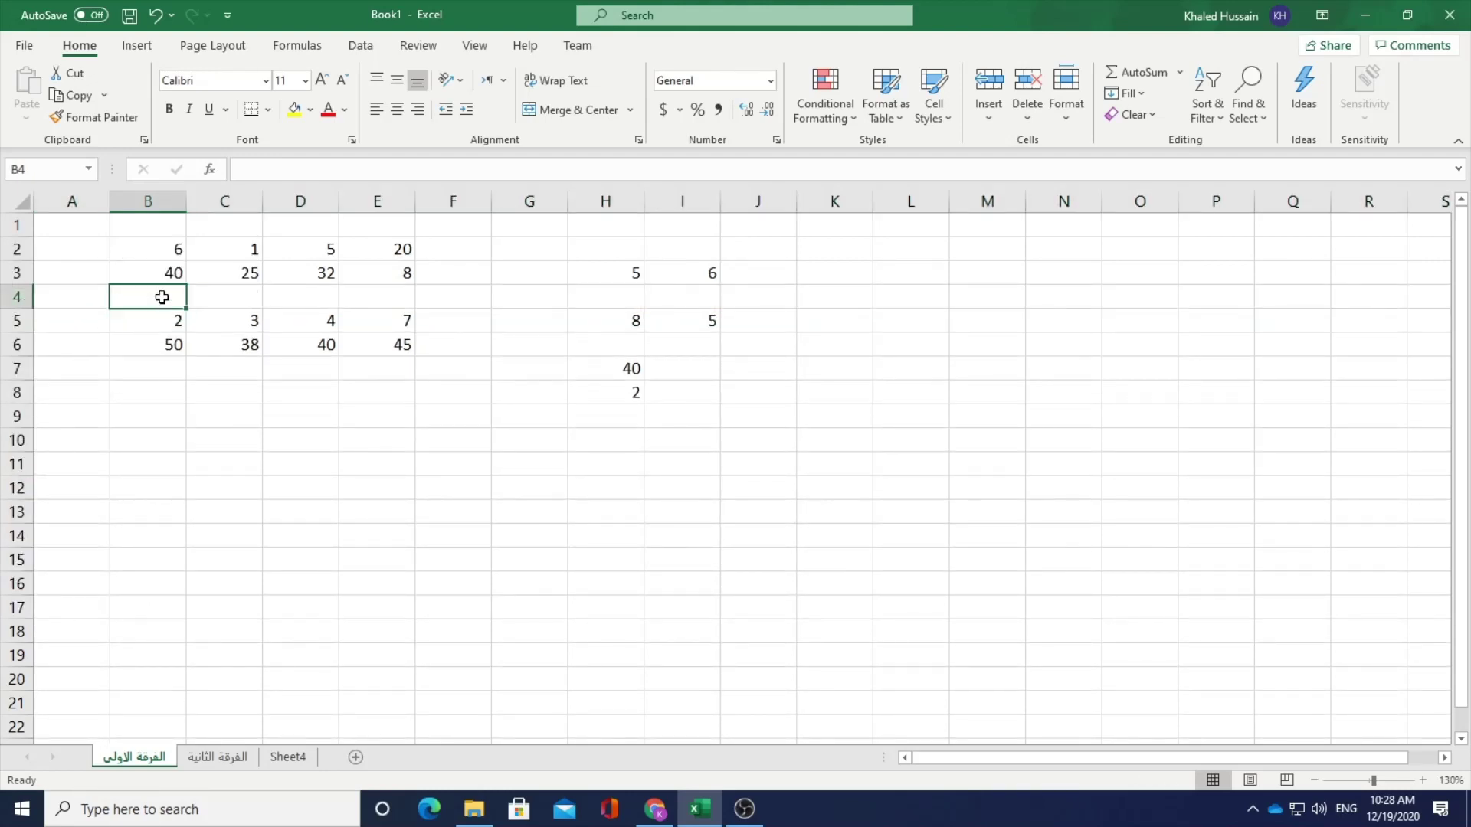
{"action": "type", "text": "22"}
{"action": "left_click", "coordinate": [238, 305]}
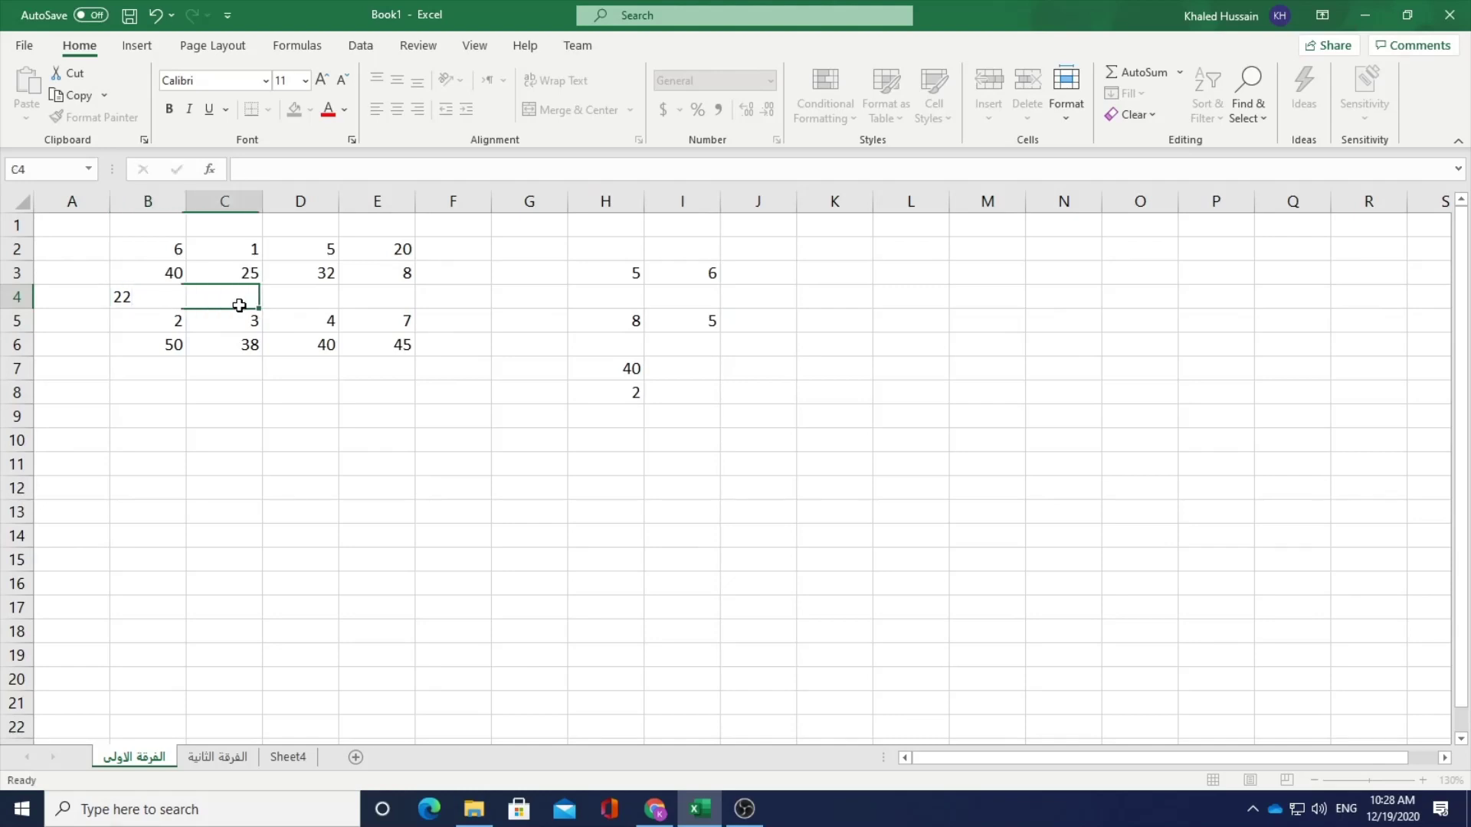
{"action": "type", "text": "25"}
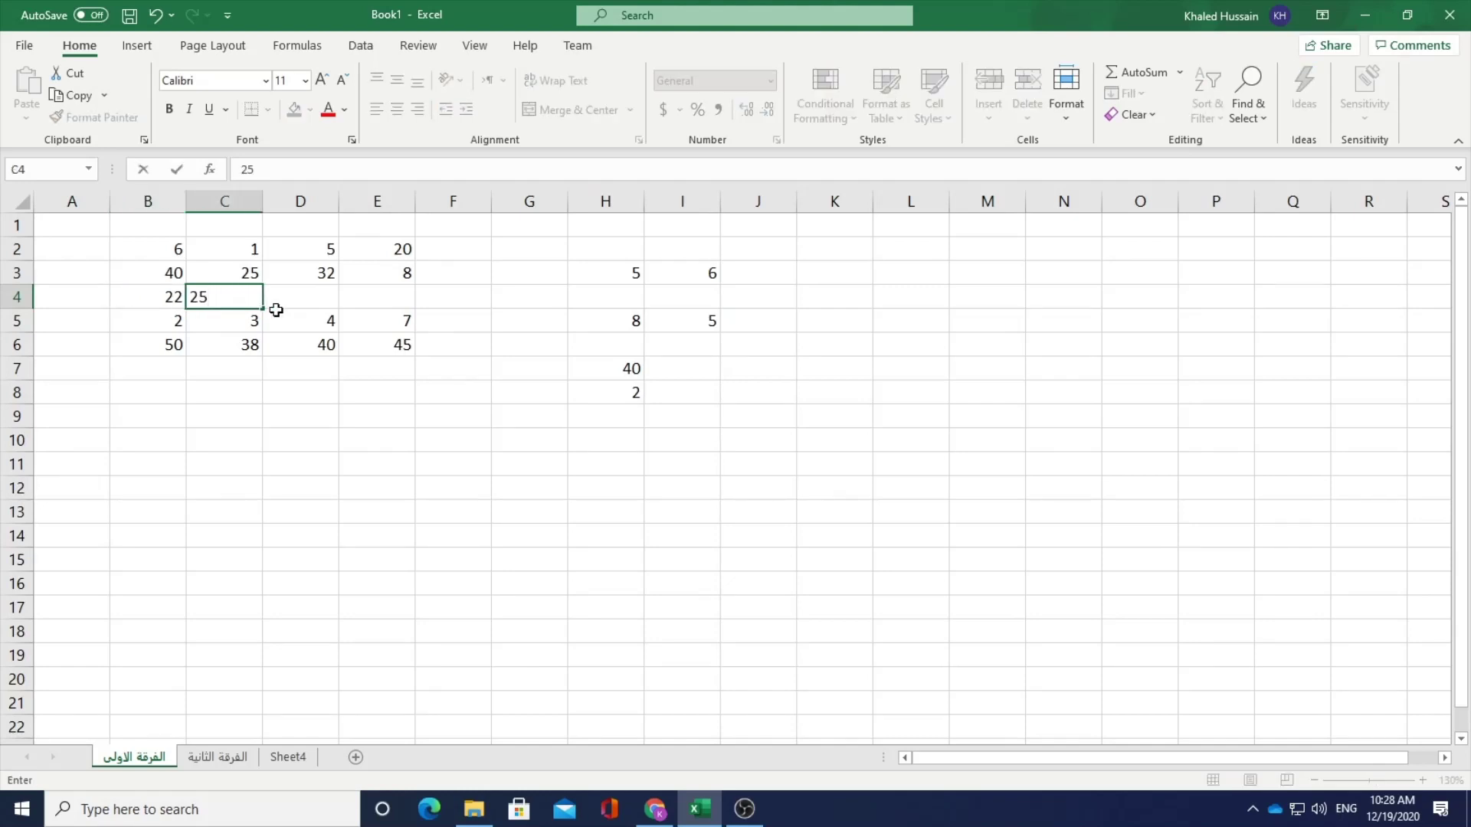
{"action": "left_click", "coordinate": [320, 297]}
{"action": "type", "text": "30"}
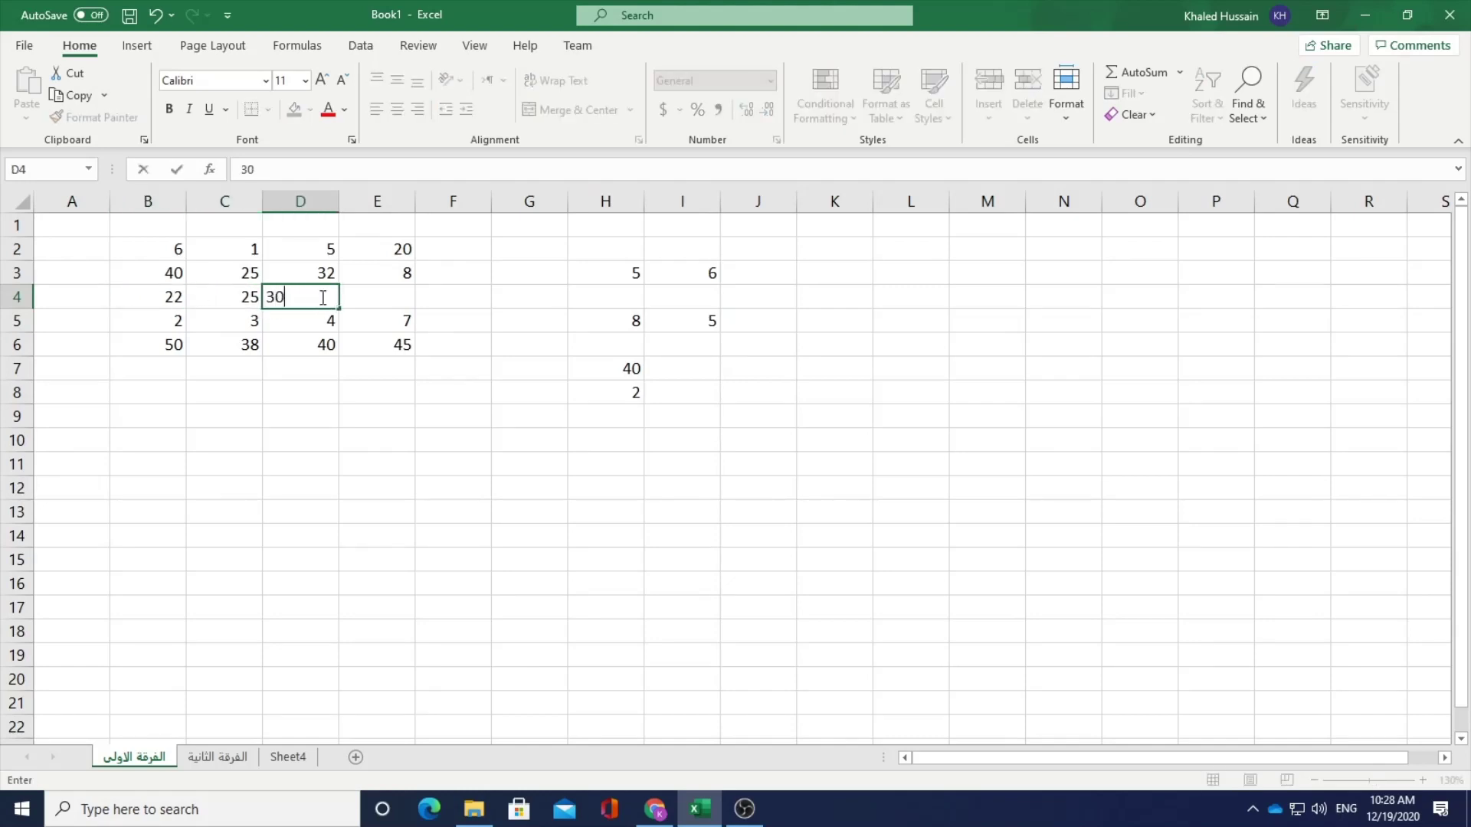
{"action": "left_click", "coordinate": [400, 292]}
{"action": "type", "text": "35"}
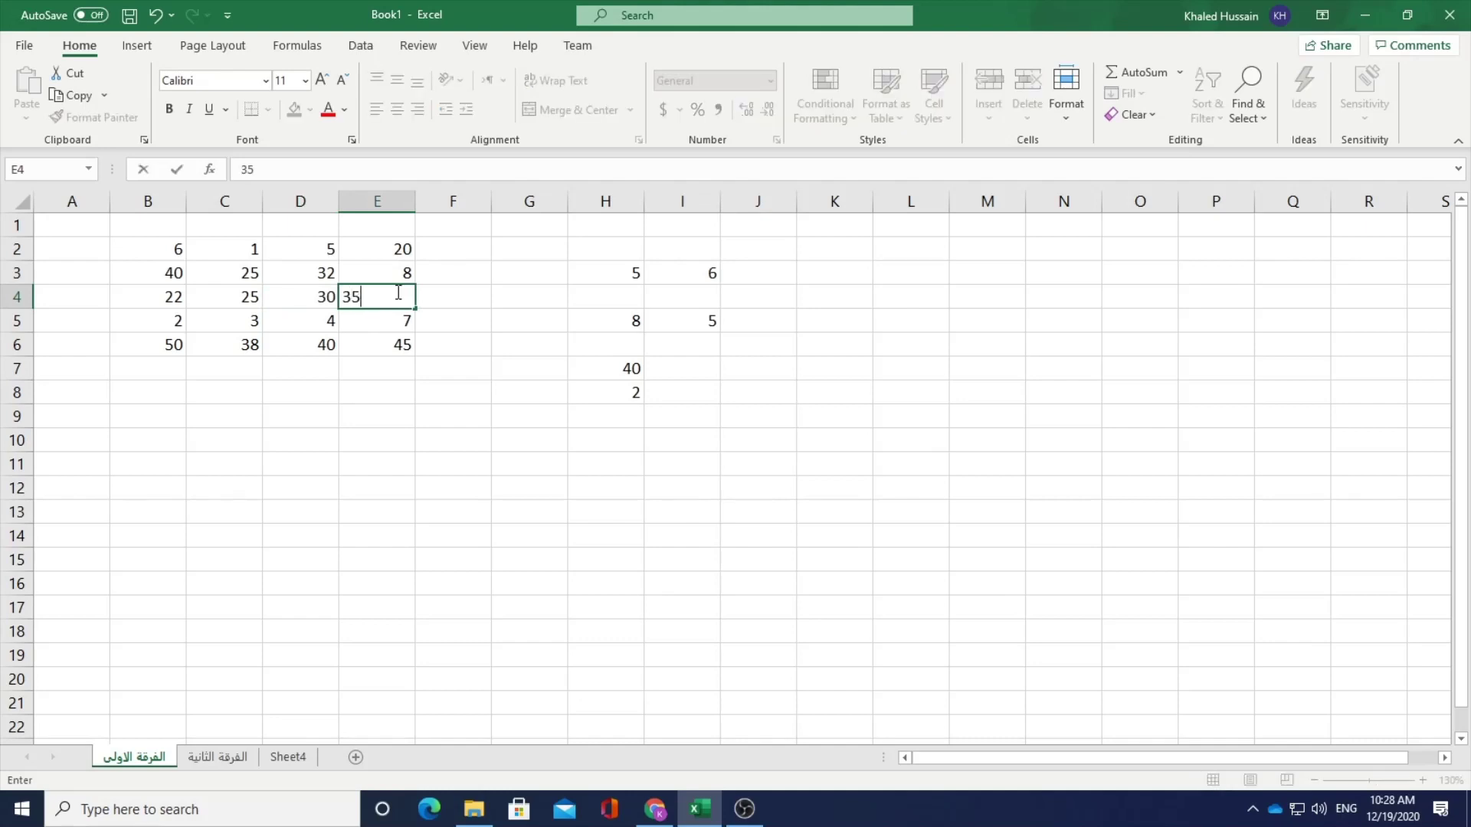
{"action": "key", "text": "Tab"}
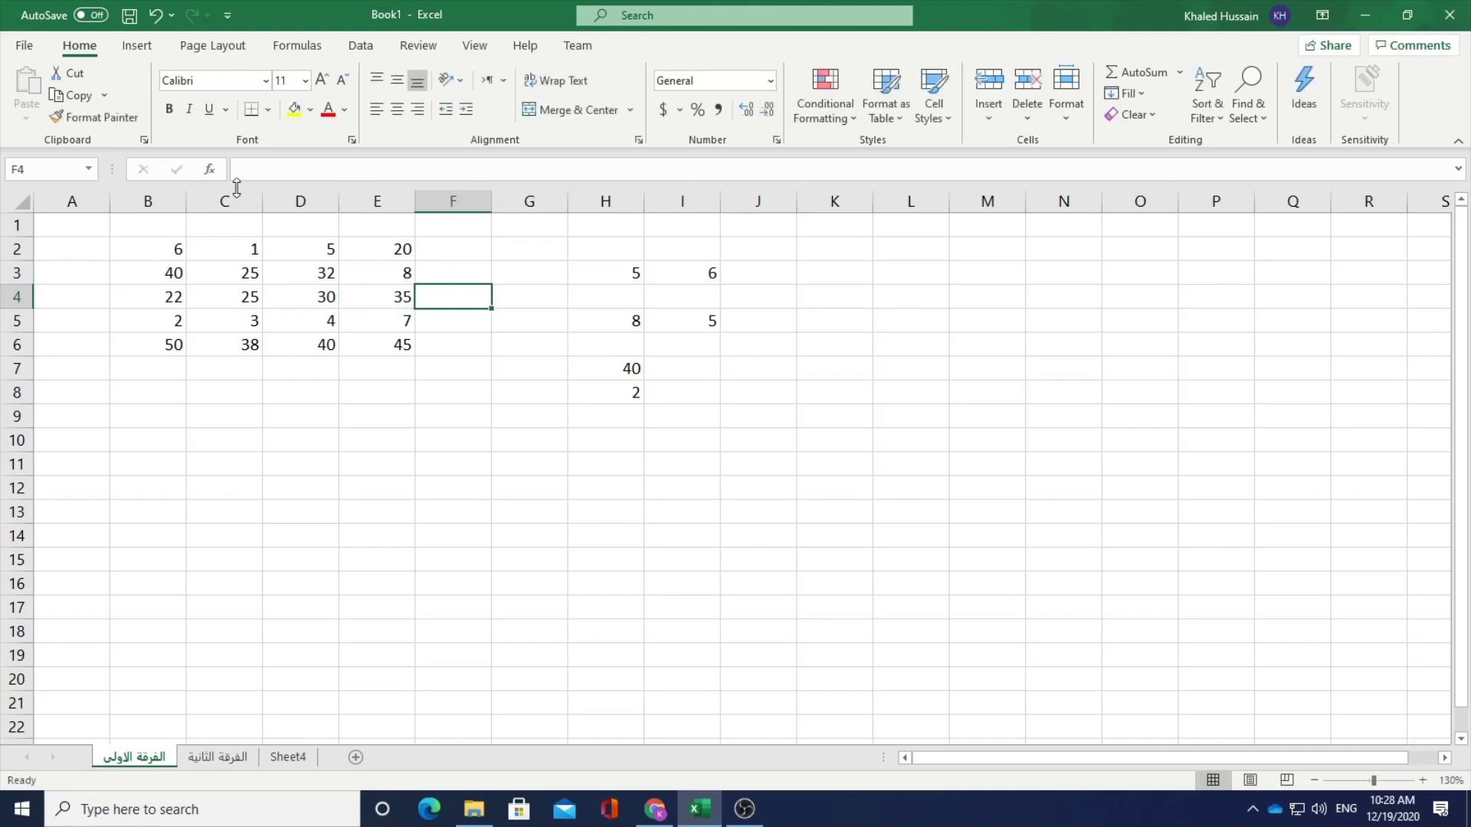
{"action": "left_click", "coordinate": [310, 201]}
{"action": "right_click", "coordinate": [312, 205]}
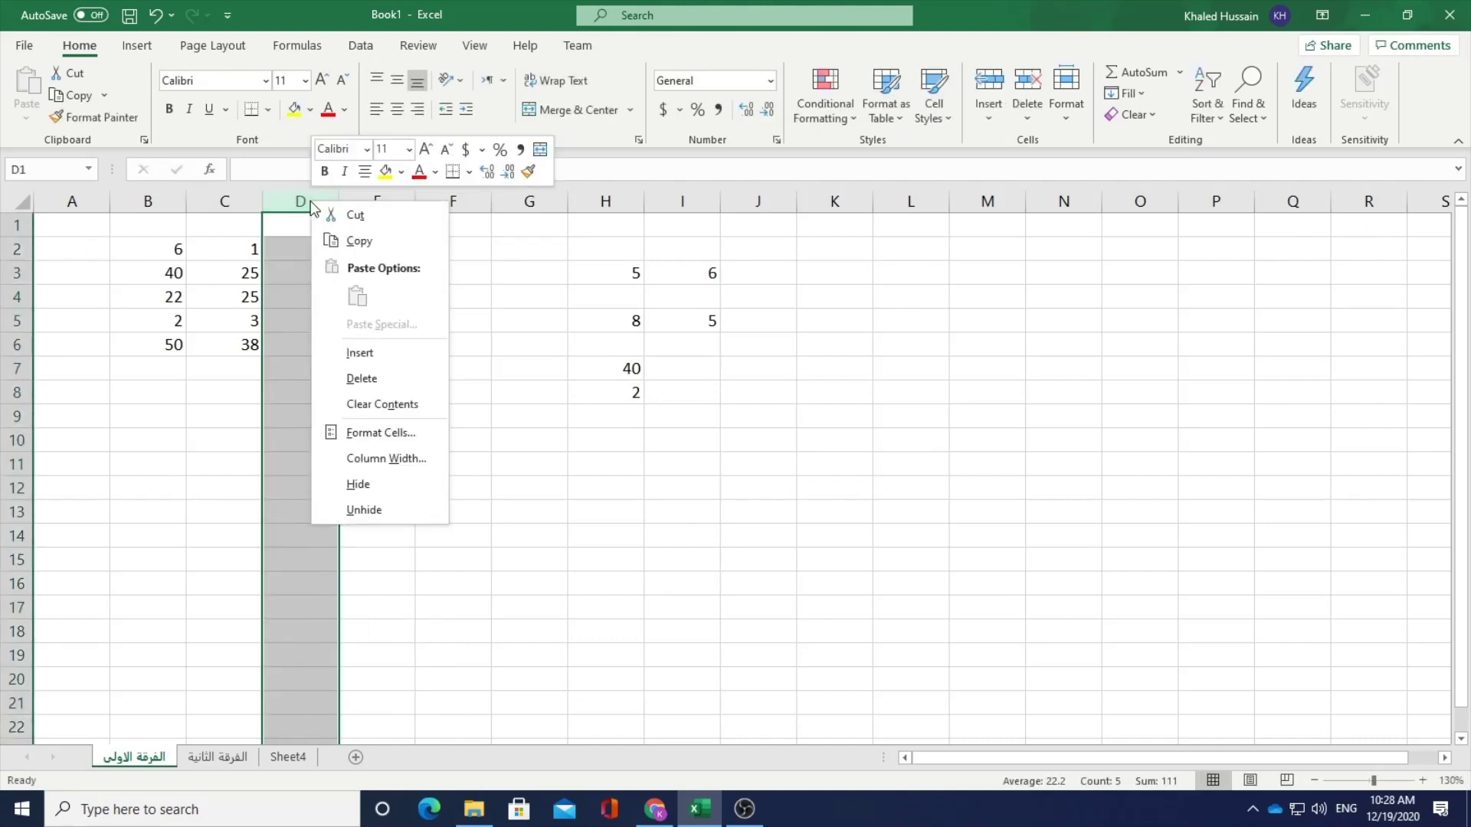
{"action": "left_click", "coordinate": [336, 351]}
{"action": "left_click", "coordinate": [299, 253]}
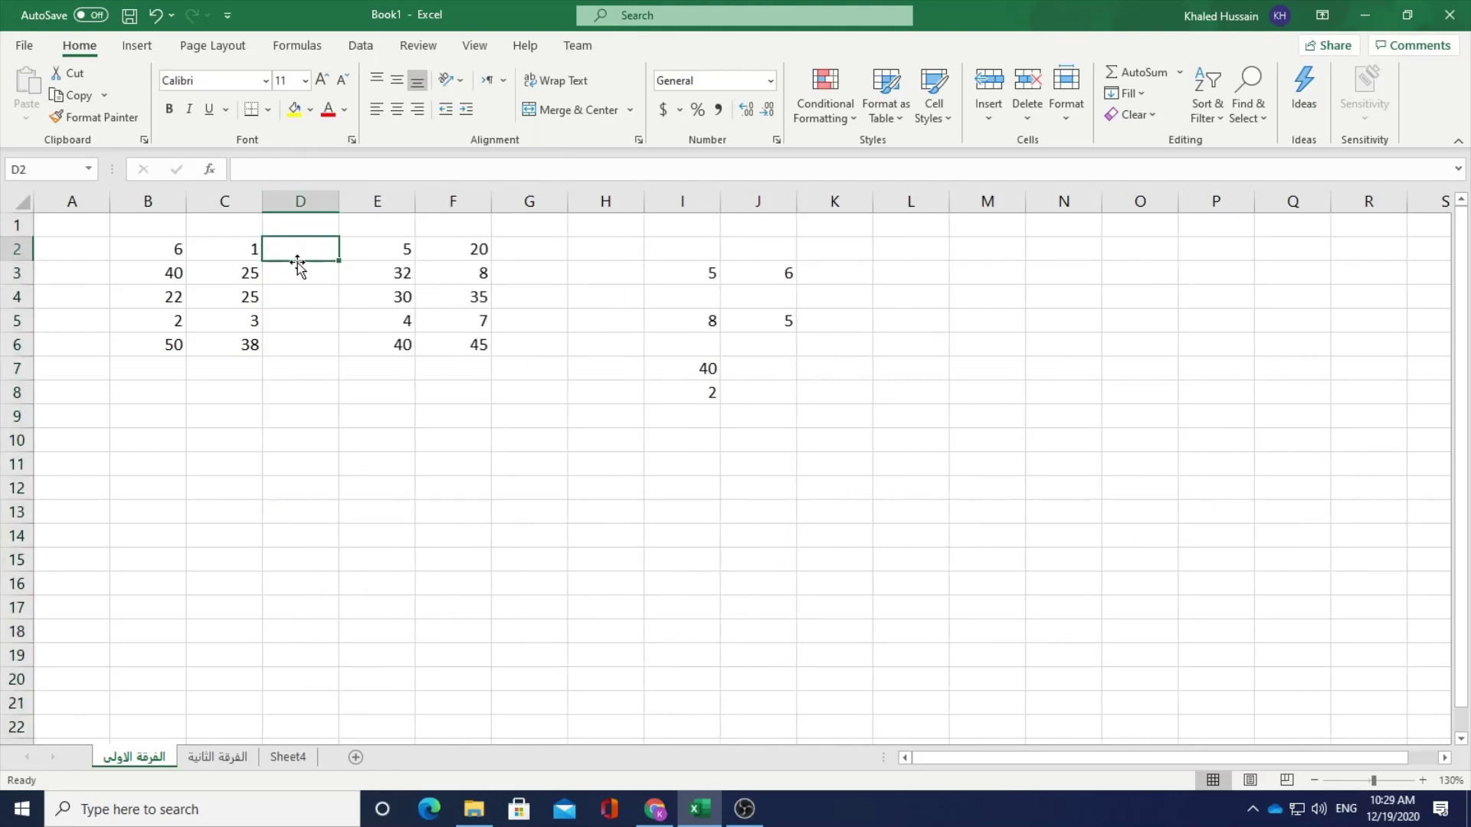
{"action": "type", "text": "2"}
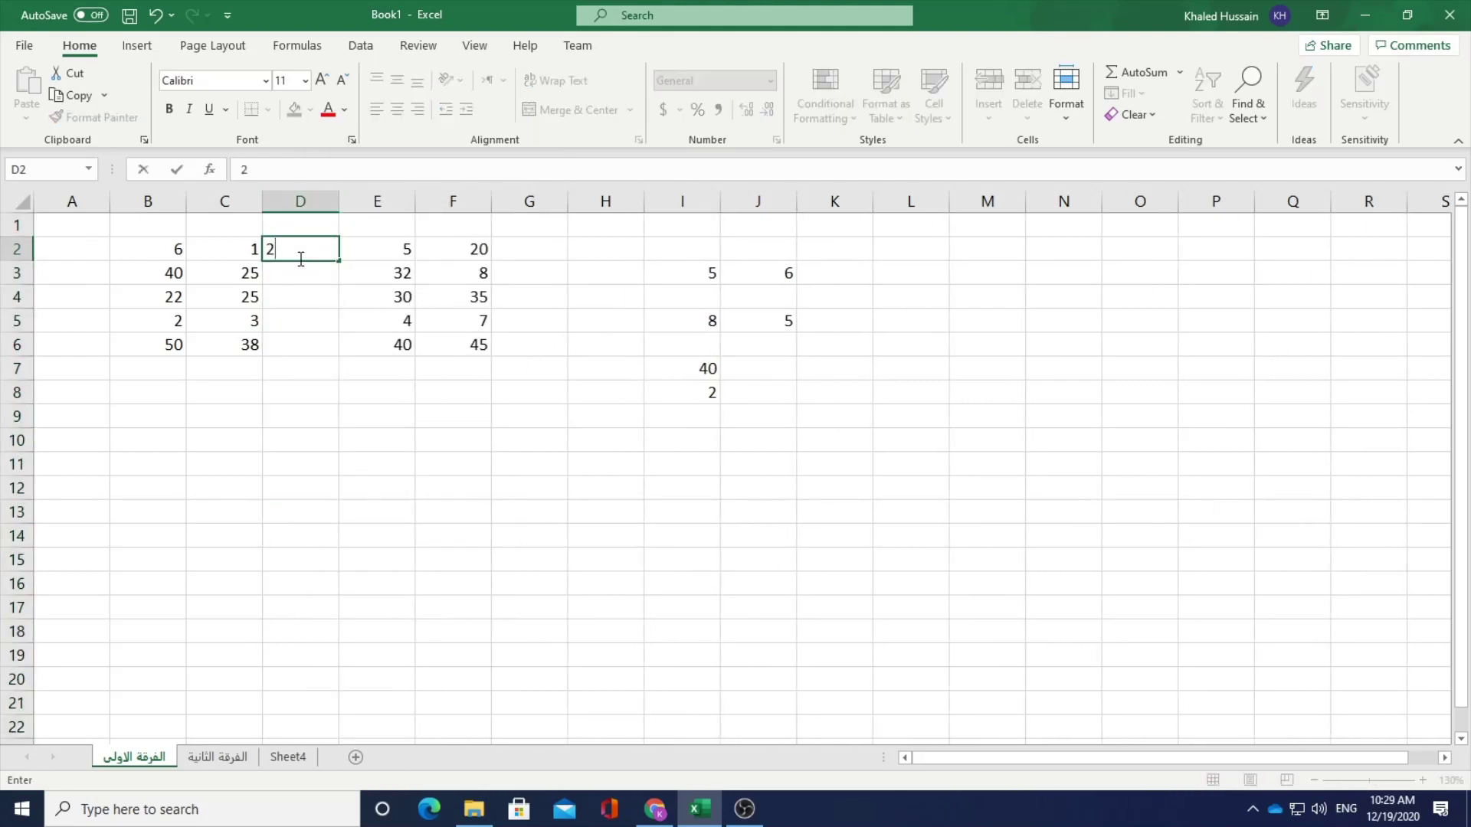
{"action": "left_click", "coordinate": [297, 271]}
{"action": "type", "text": "3"}
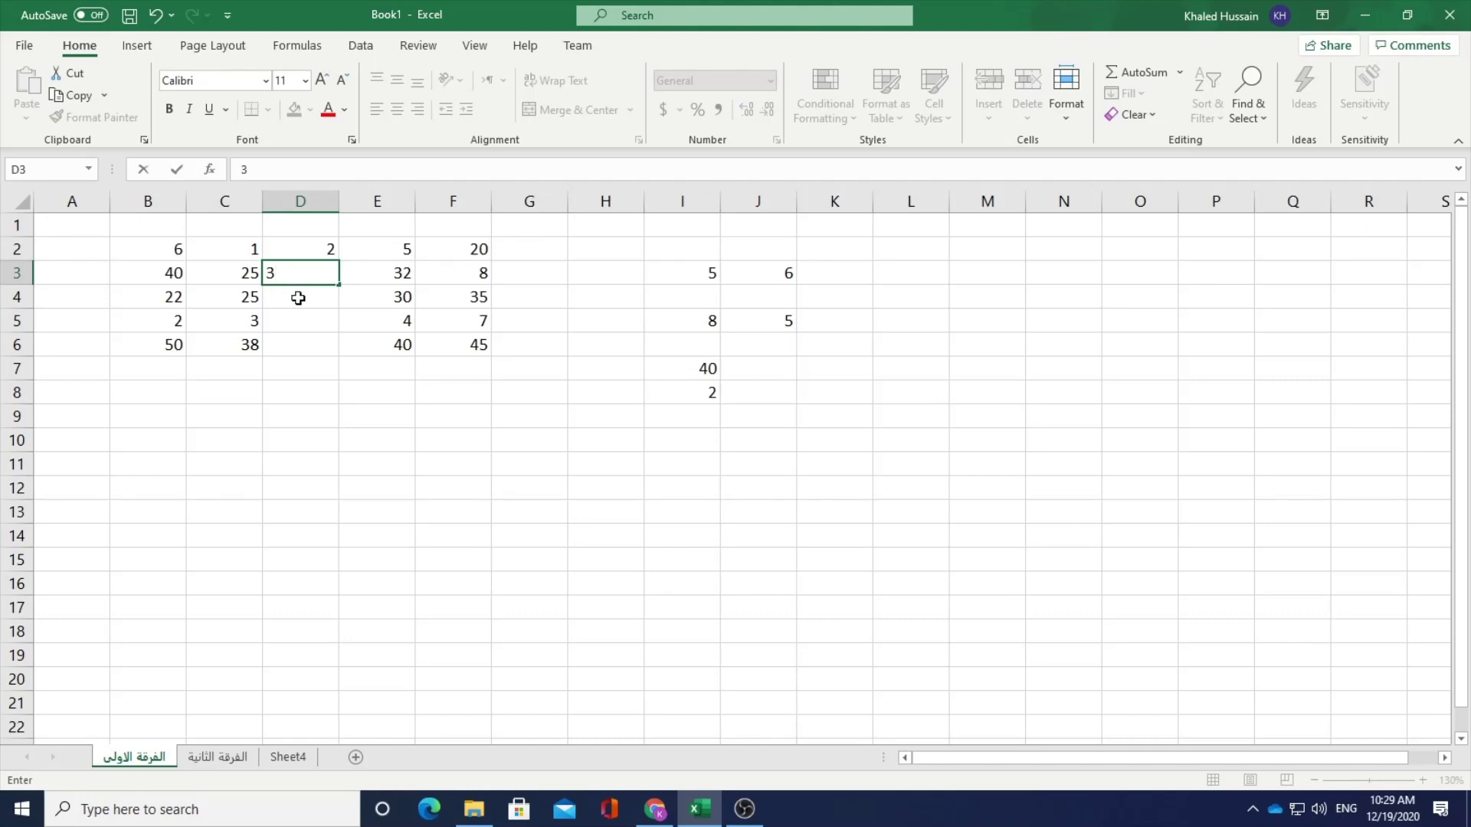
{"action": "left_click", "coordinate": [298, 298]}
{"action": "type", "text": "5"}
{"action": "left_click", "coordinate": [301, 325]}
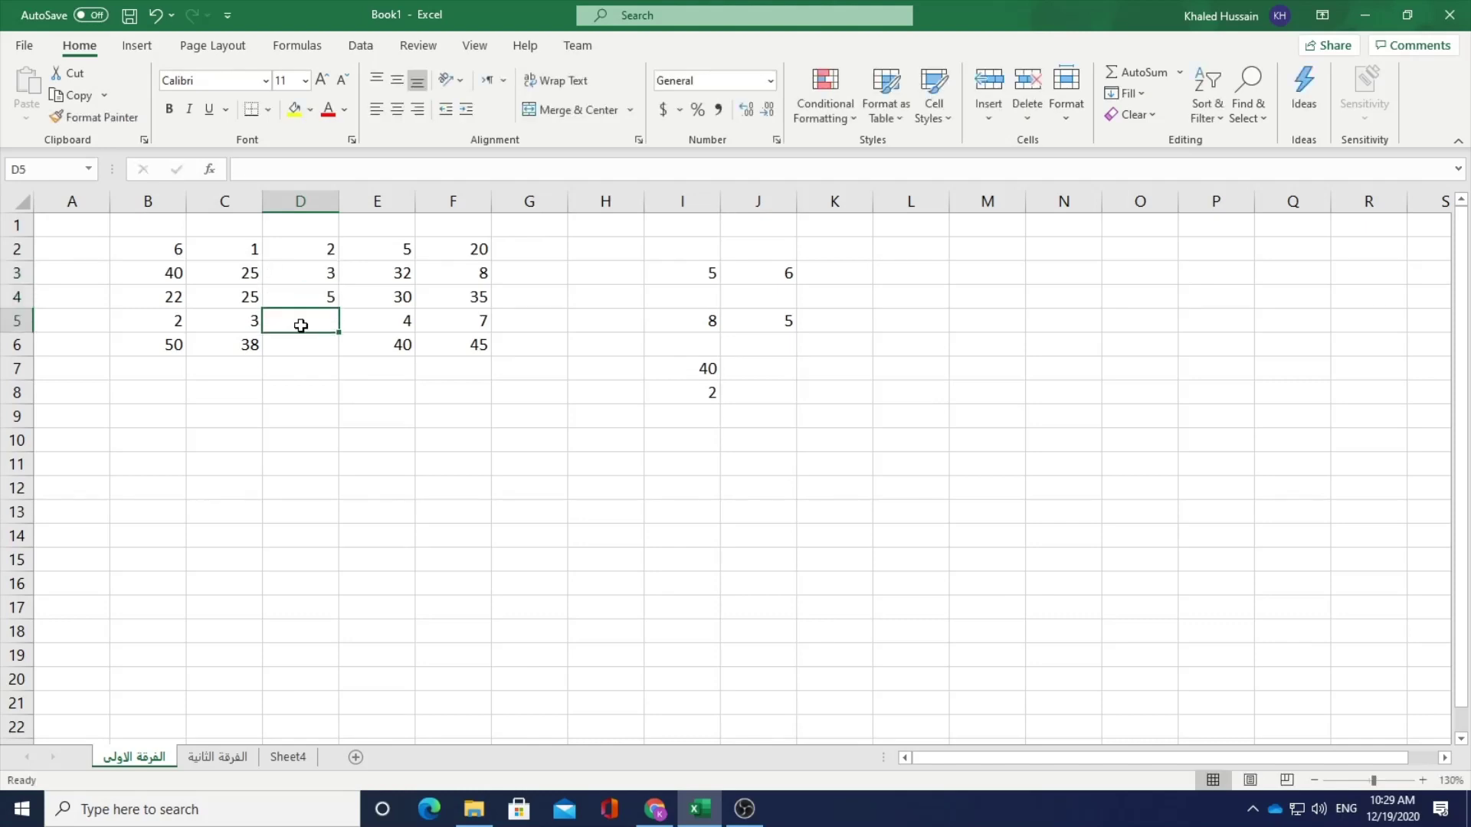
{"action": "type", "text": "8"}
{"action": "left_click", "coordinate": [299, 343]}
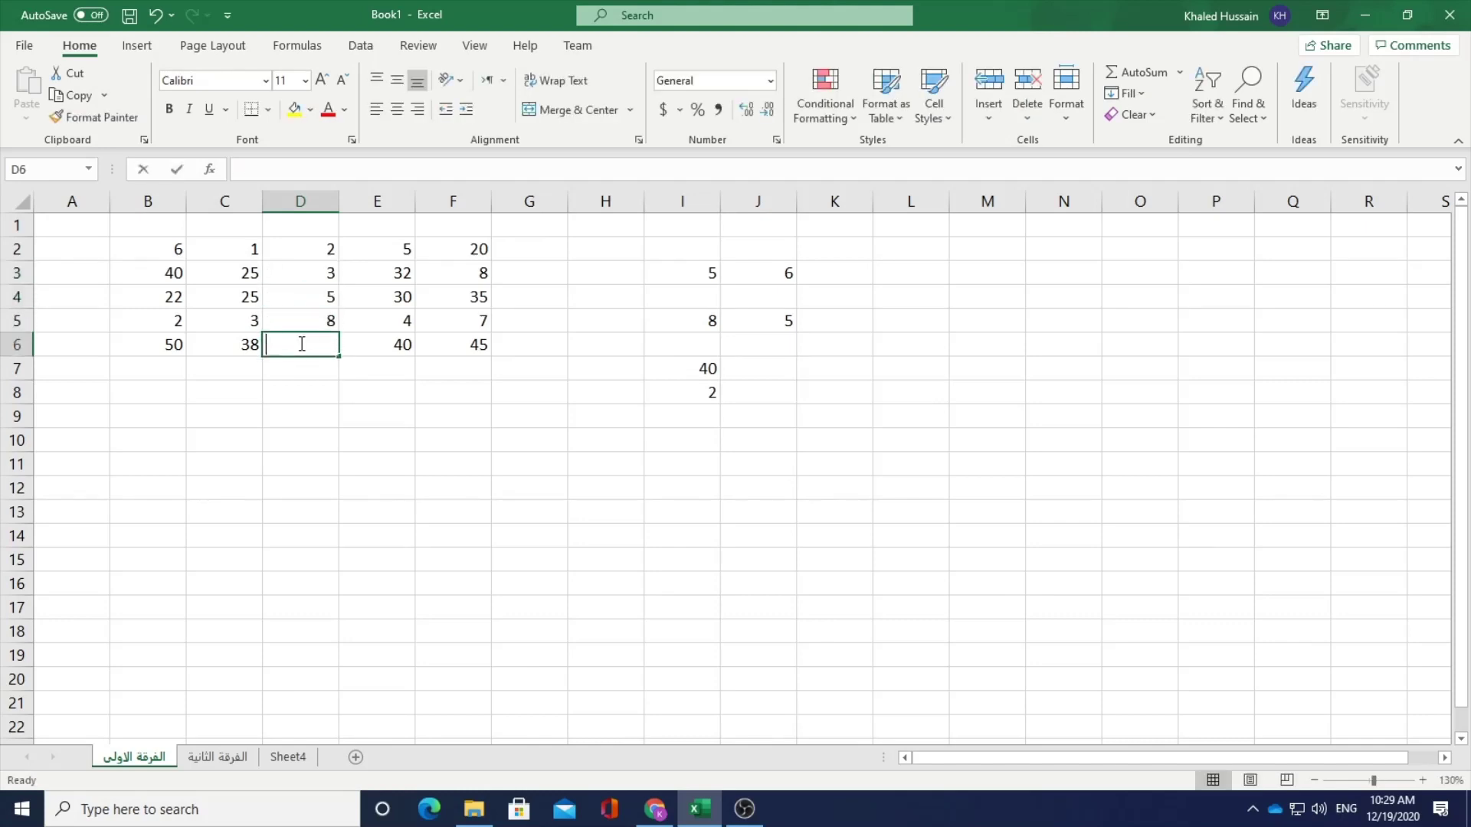
{"action": "type", "text": "10"}
{"action": "left_click", "coordinate": [342, 416]}
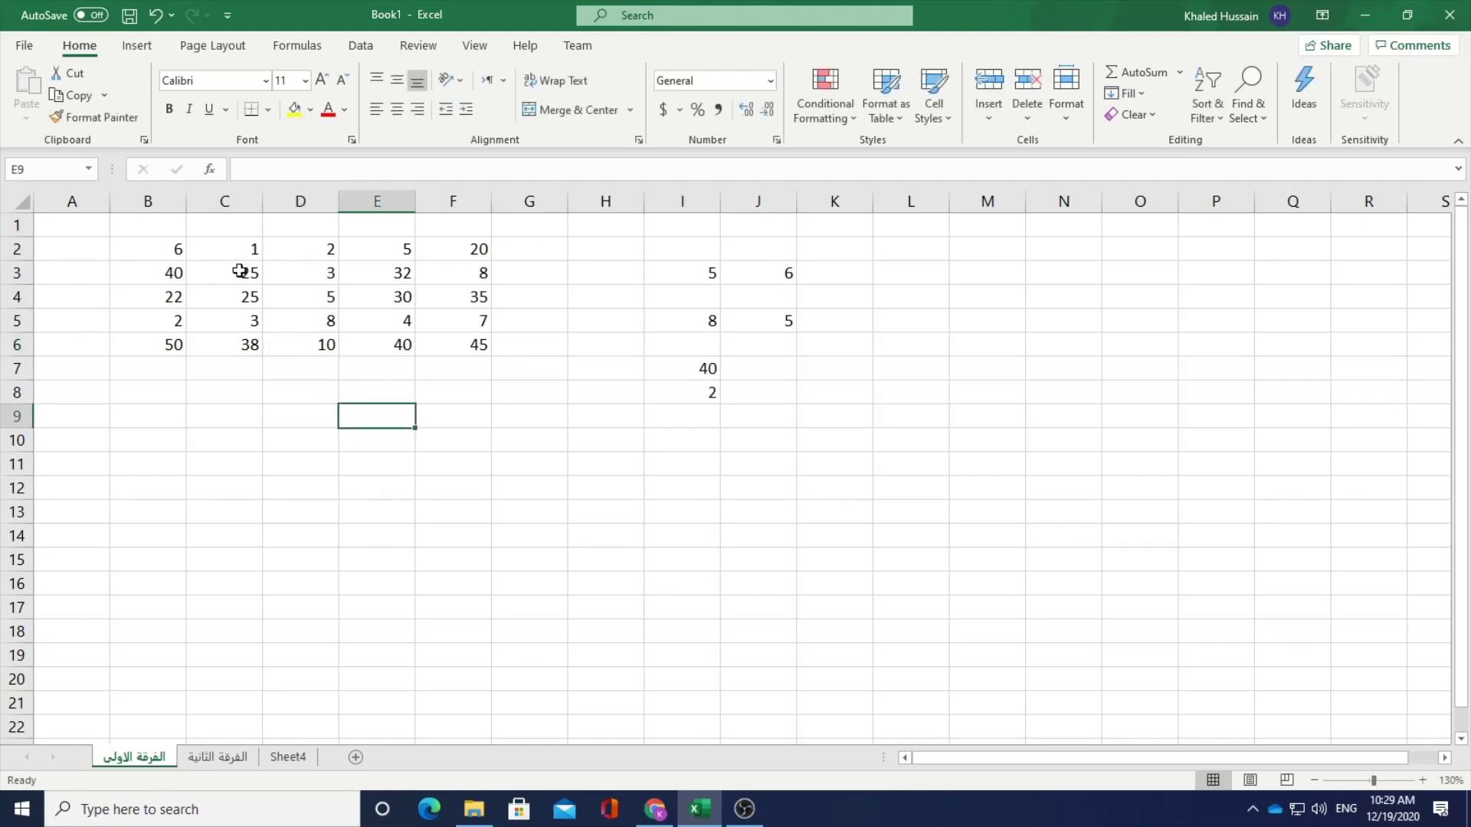
{"action": "left_click", "coordinate": [586, 271]}
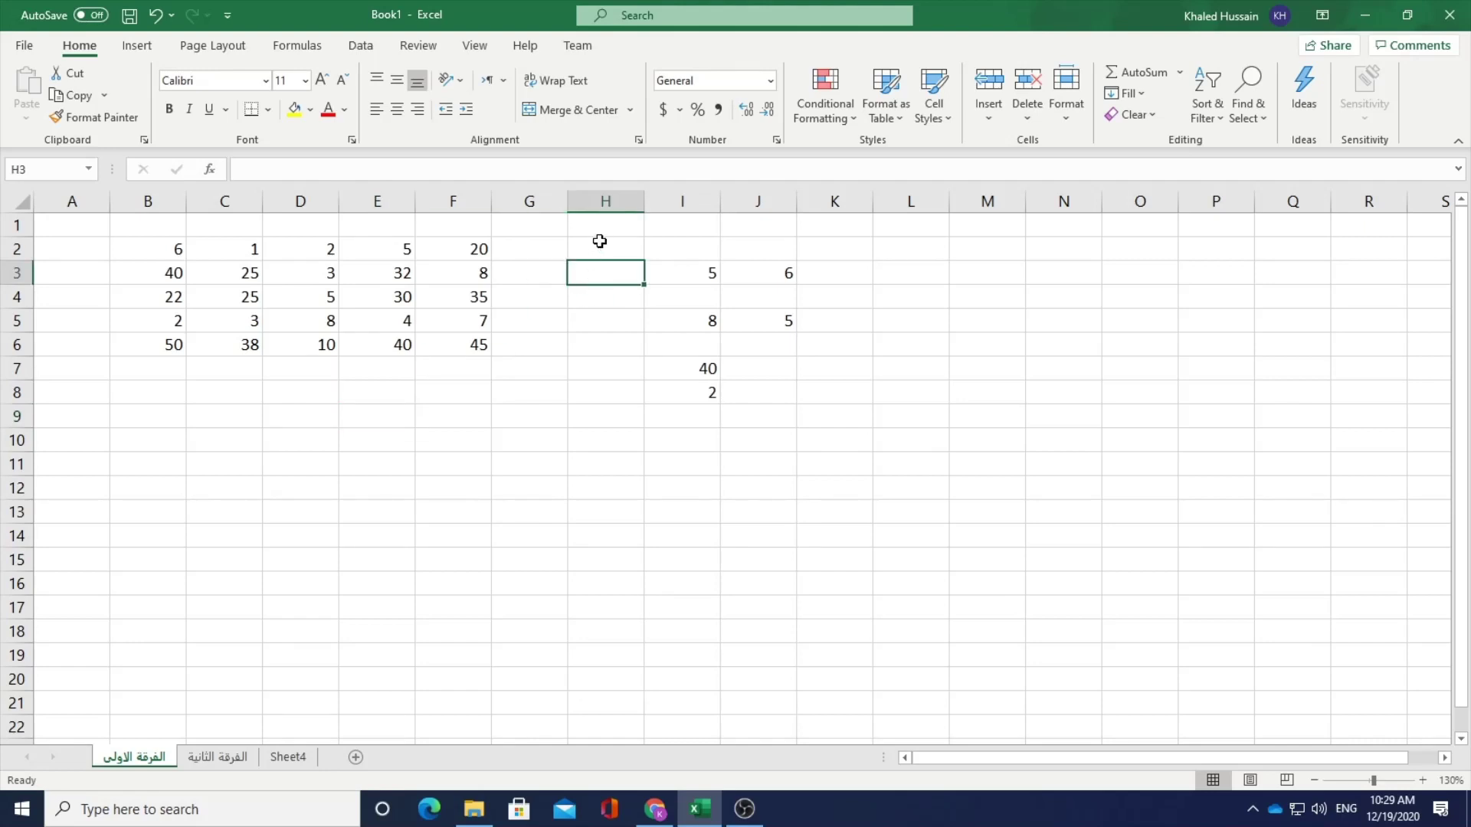
Enter 1, 2 and 3 into A1:A3.
{"action": "left_click", "coordinate": [72, 230]}
{"action": "left_click", "coordinate": [69, 245]}
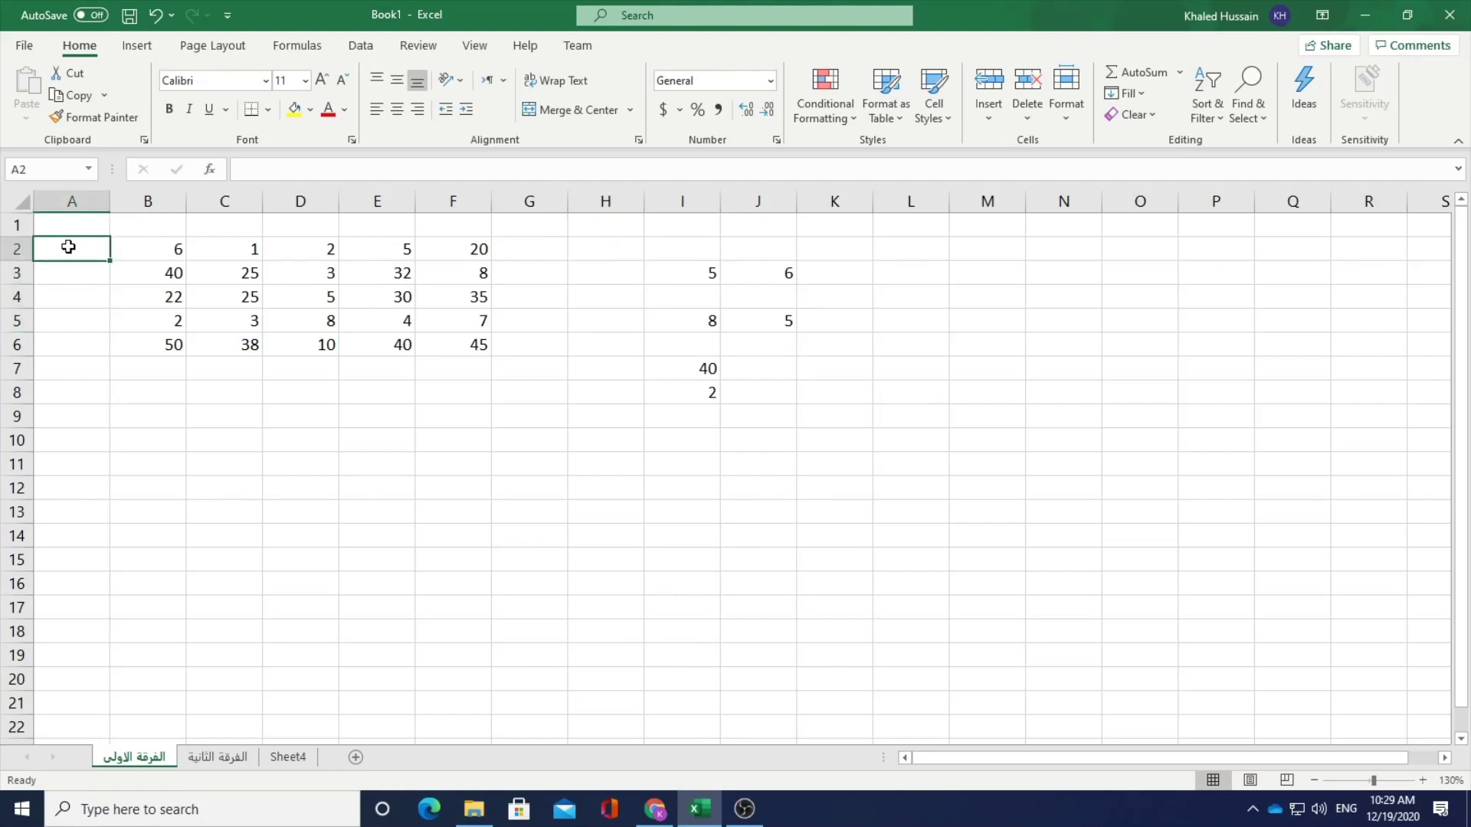
{"action": "left_click", "coordinate": [74, 233]}
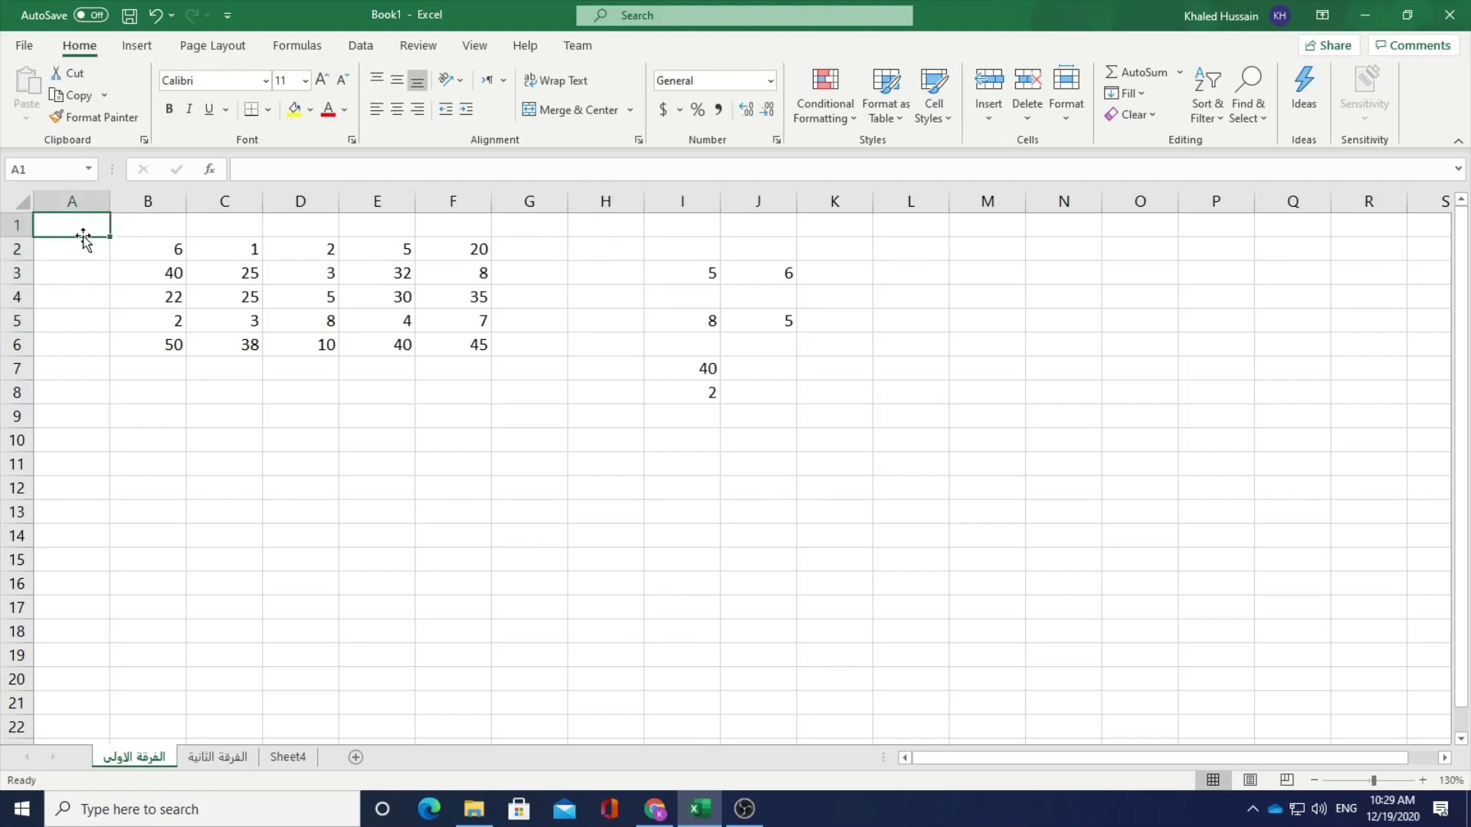
{"action": "type", "text": "1"}
{"action": "key", "text": "Return"}
{"action": "type", "text": "2"}
{"action": "key", "text": "Return"}
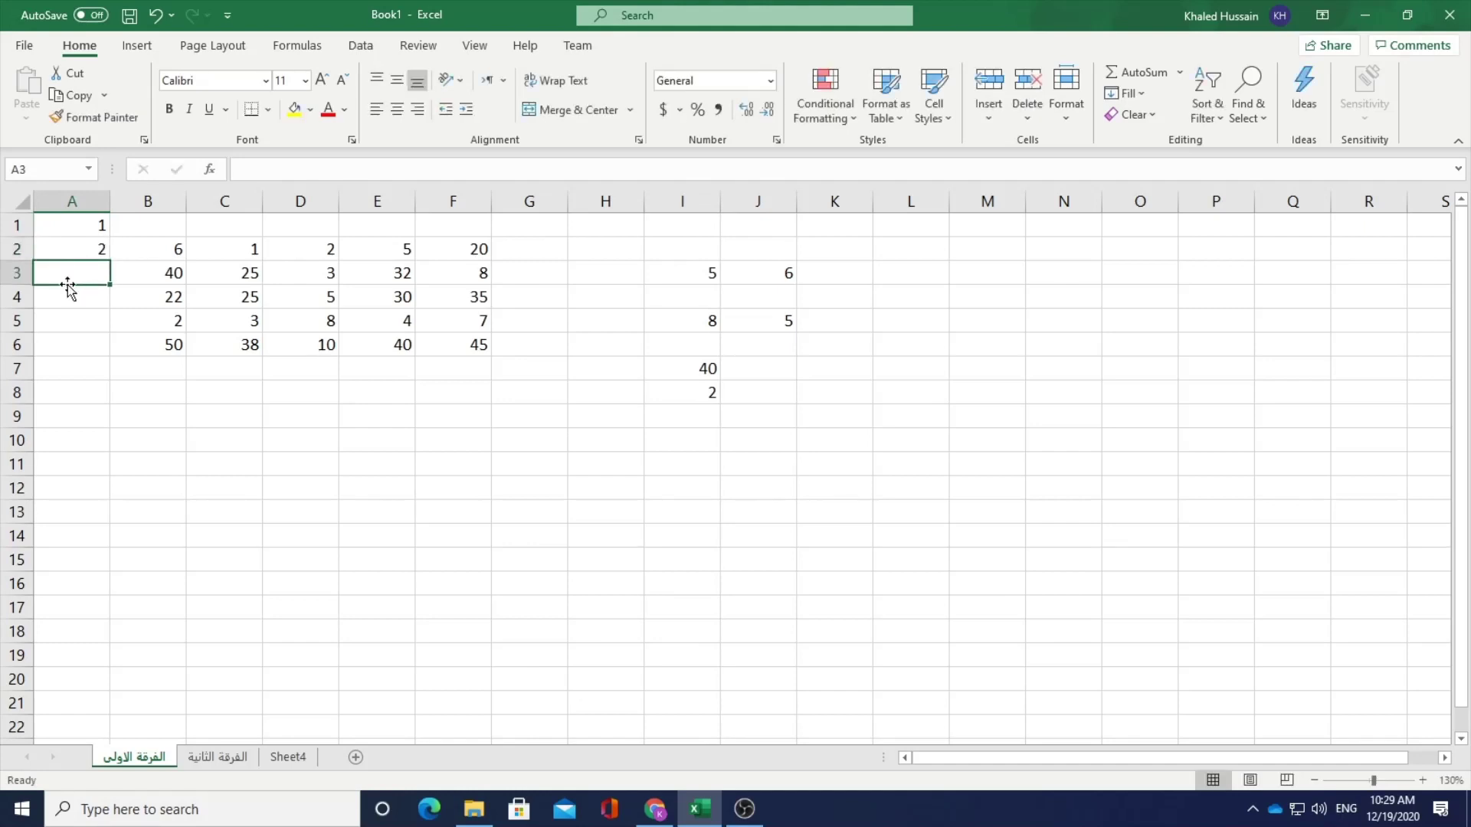
{"action": "type", "text": "3"}
{"action": "left_click", "coordinate": [65, 318]}
{"action": "key", "text": "shift+space"}
Fill-drag A2:A3 to extend the counting series down column A to row 19.
{"action": "left_click", "coordinate": [88, 277]}
{"action": "left_click_drag", "start_coordinate": [86, 242], "coordinate": [90, 267]}
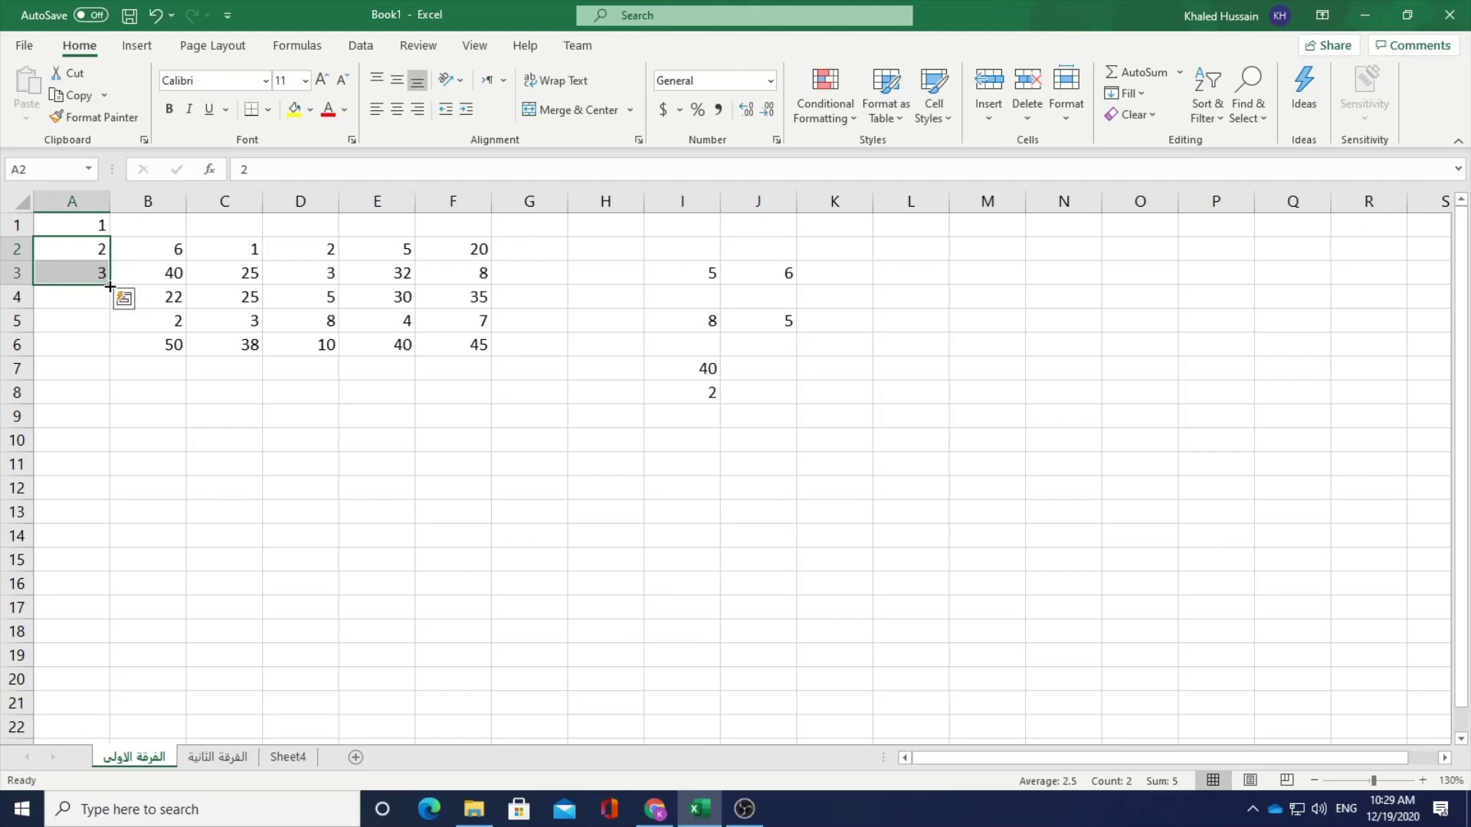
{"action": "left_click_drag", "start_coordinate": [110, 286], "coordinate": [107, 663]}
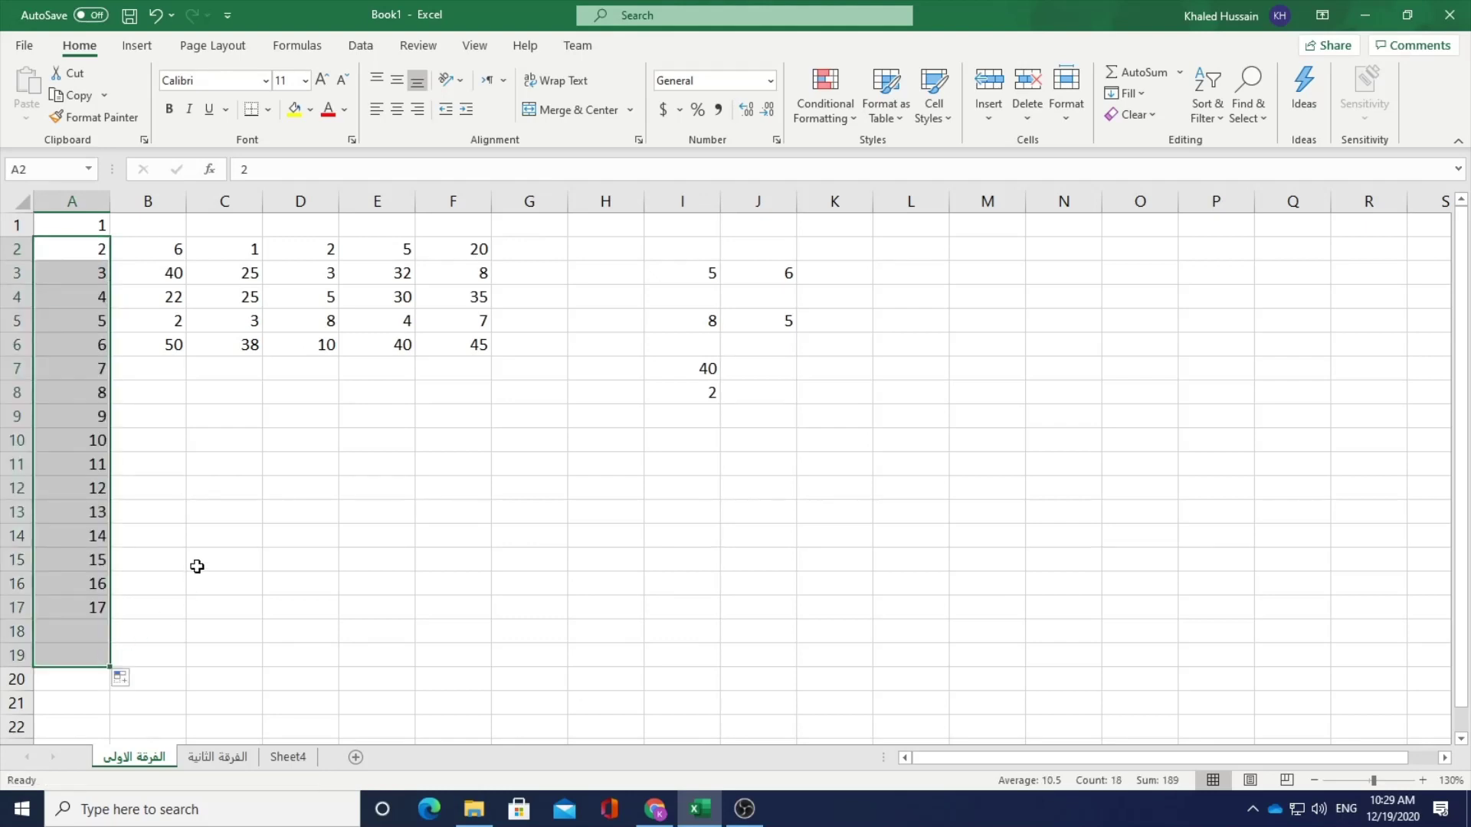
{"action": "left_click", "coordinate": [157, 530]}
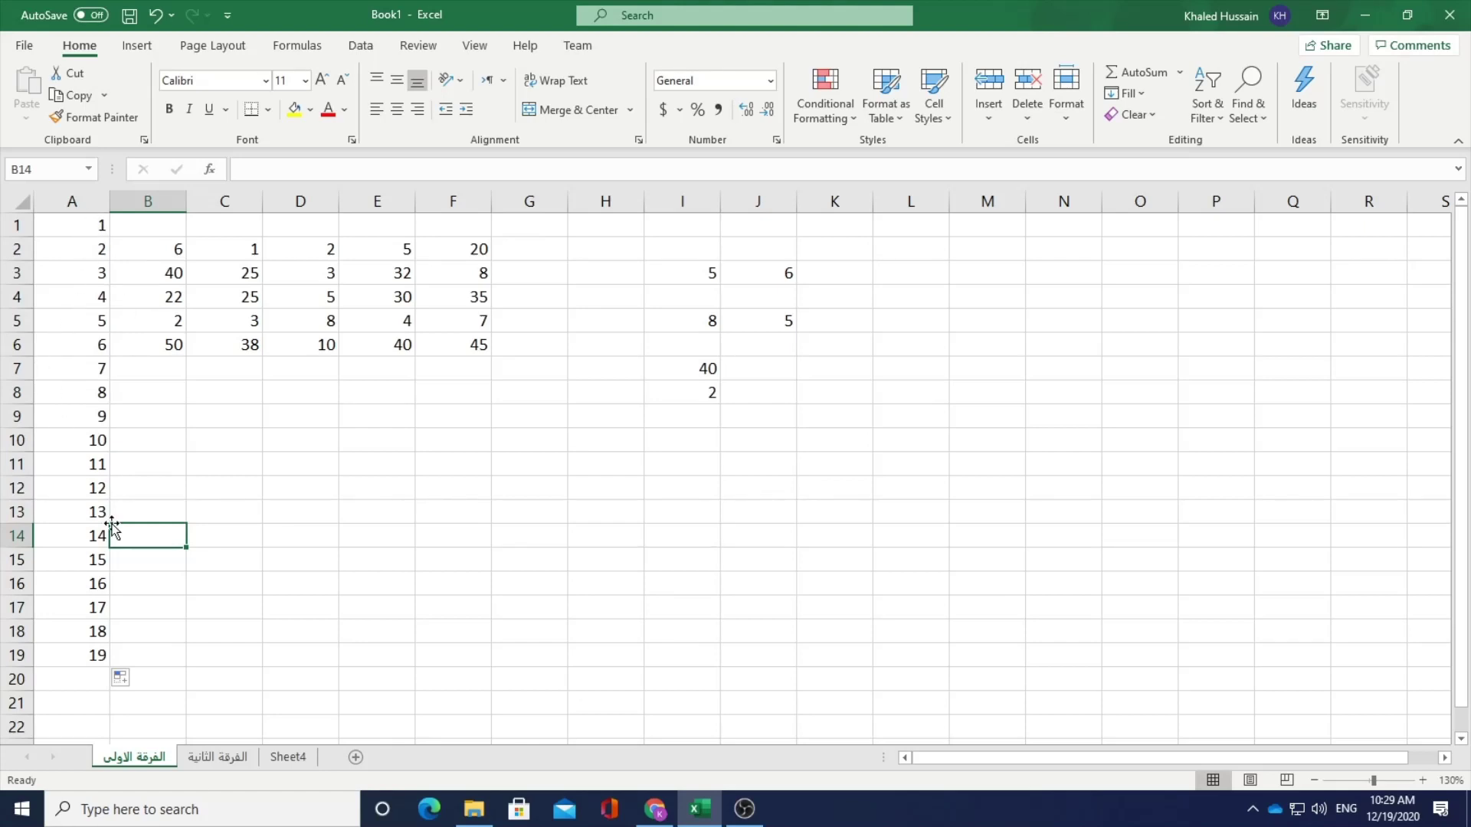
Clear the counting series and enter 2 and 4 in A1:A2.
{"action": "mouse_move", "coordinate": [77, 655]}
{"action": "left_mouse_down"}
{"action": "mouse_move", "coordinate": [97, 286]}
{"action": "mouse_move", "coordinate": [84, 230]}
{"action": "left_mouse_up"}
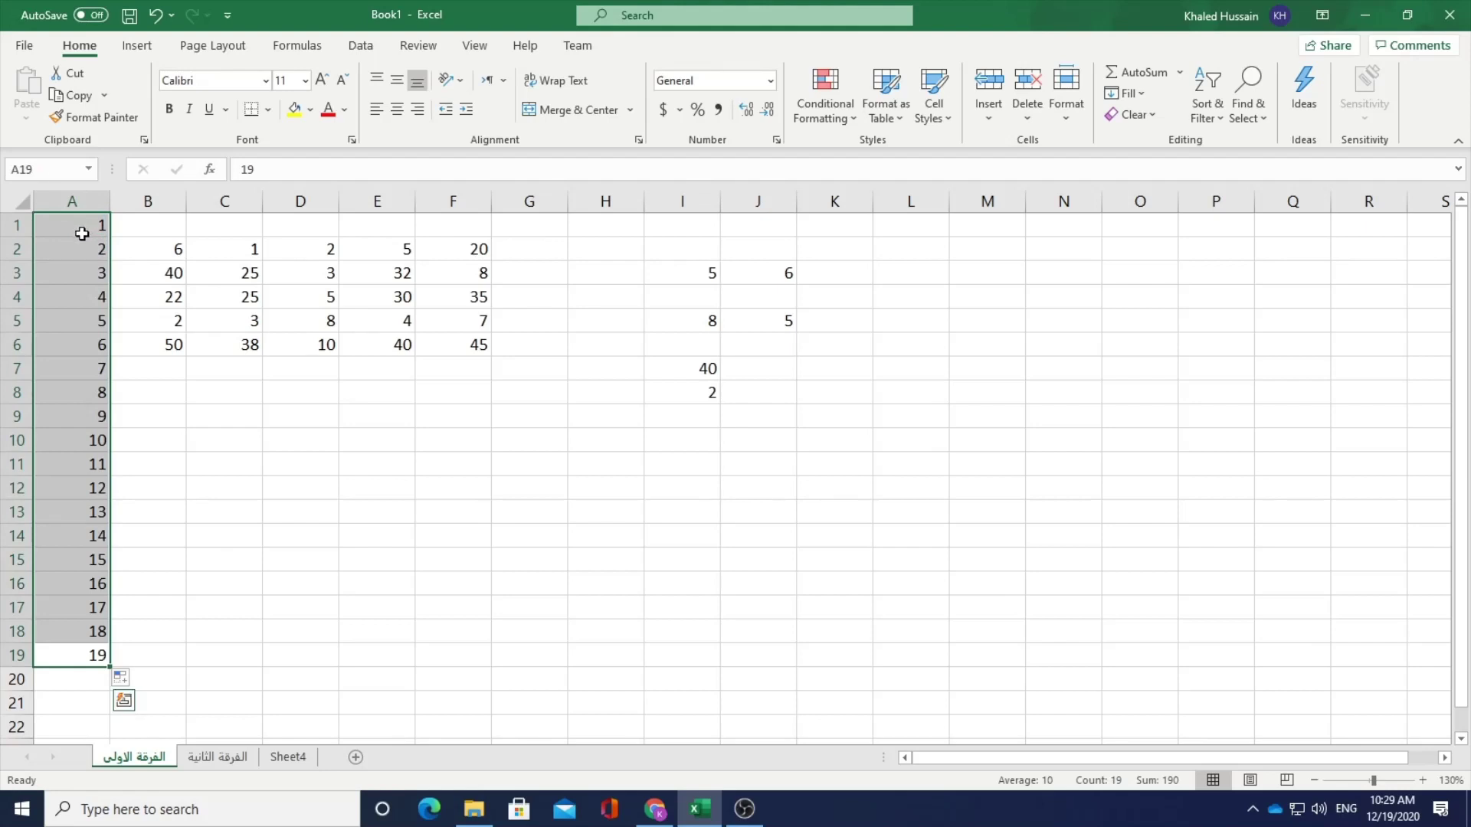
{"action": "key", "text": "Delete"}
{"action": "left_click", "coordinate": [77, 227]}
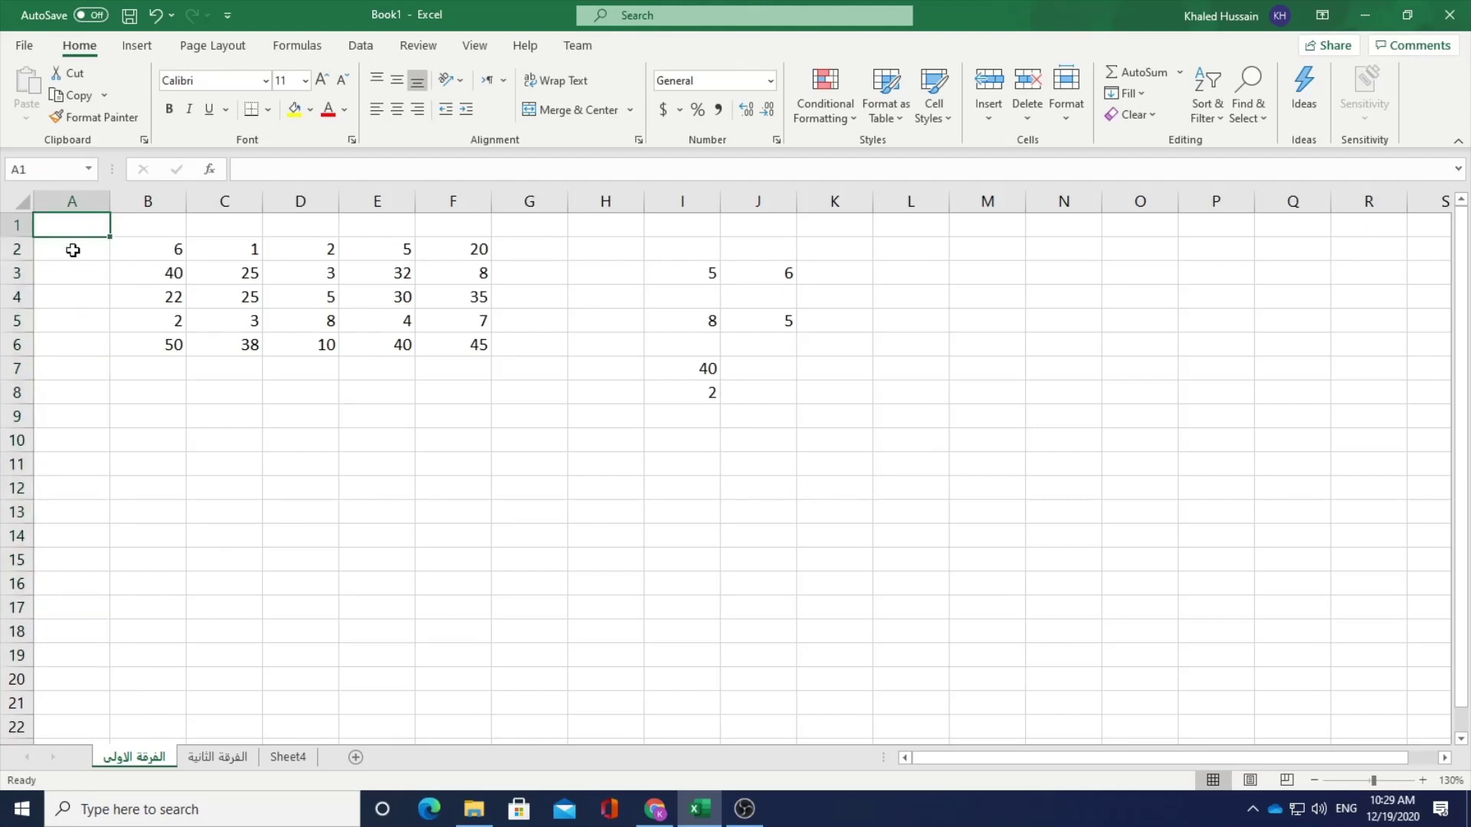
{"action": "type", "text": "2"}
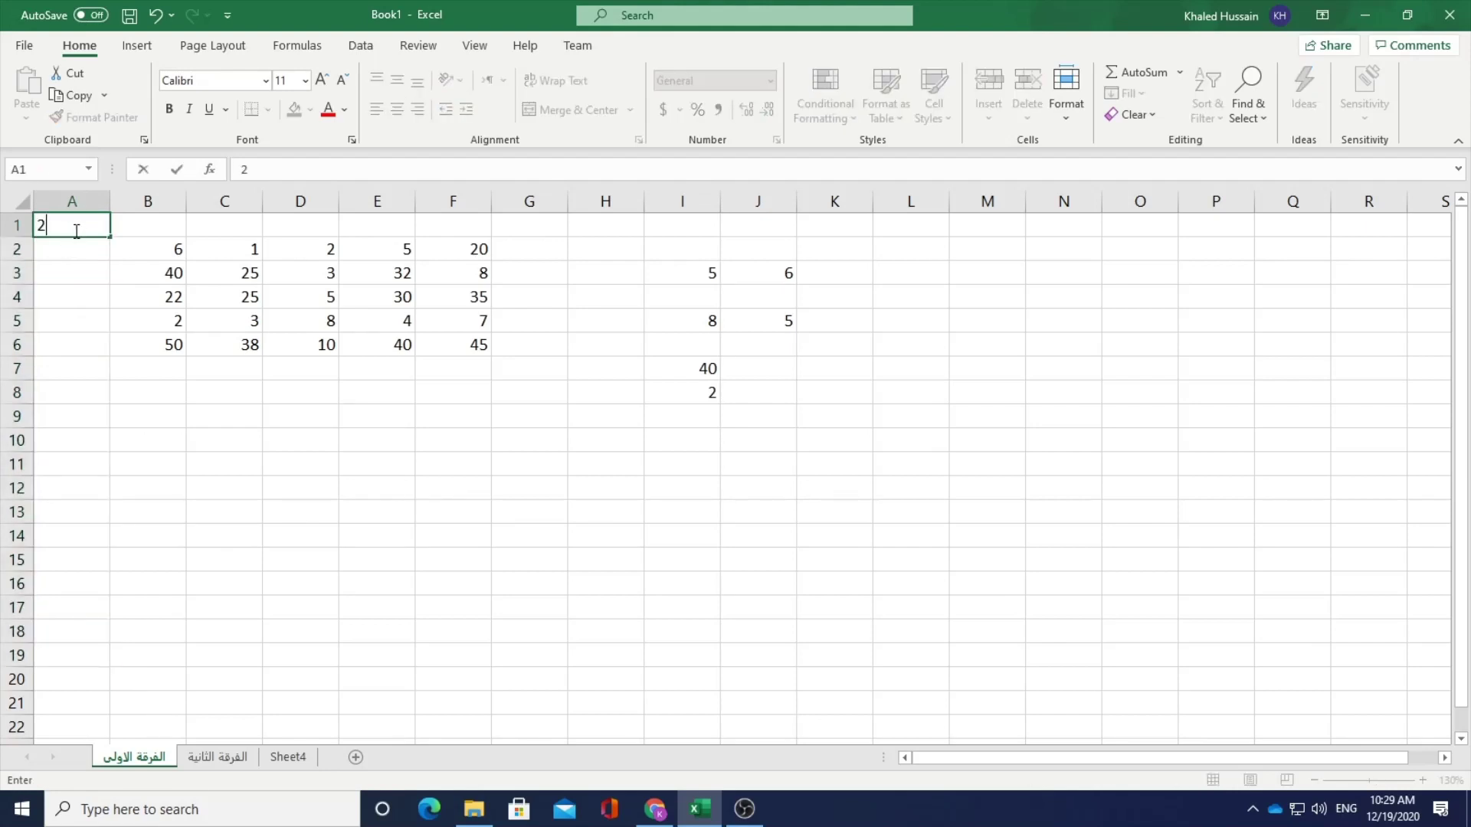
{"action": "key", "text": "Return"}
{"action": "type", "text": "4"}
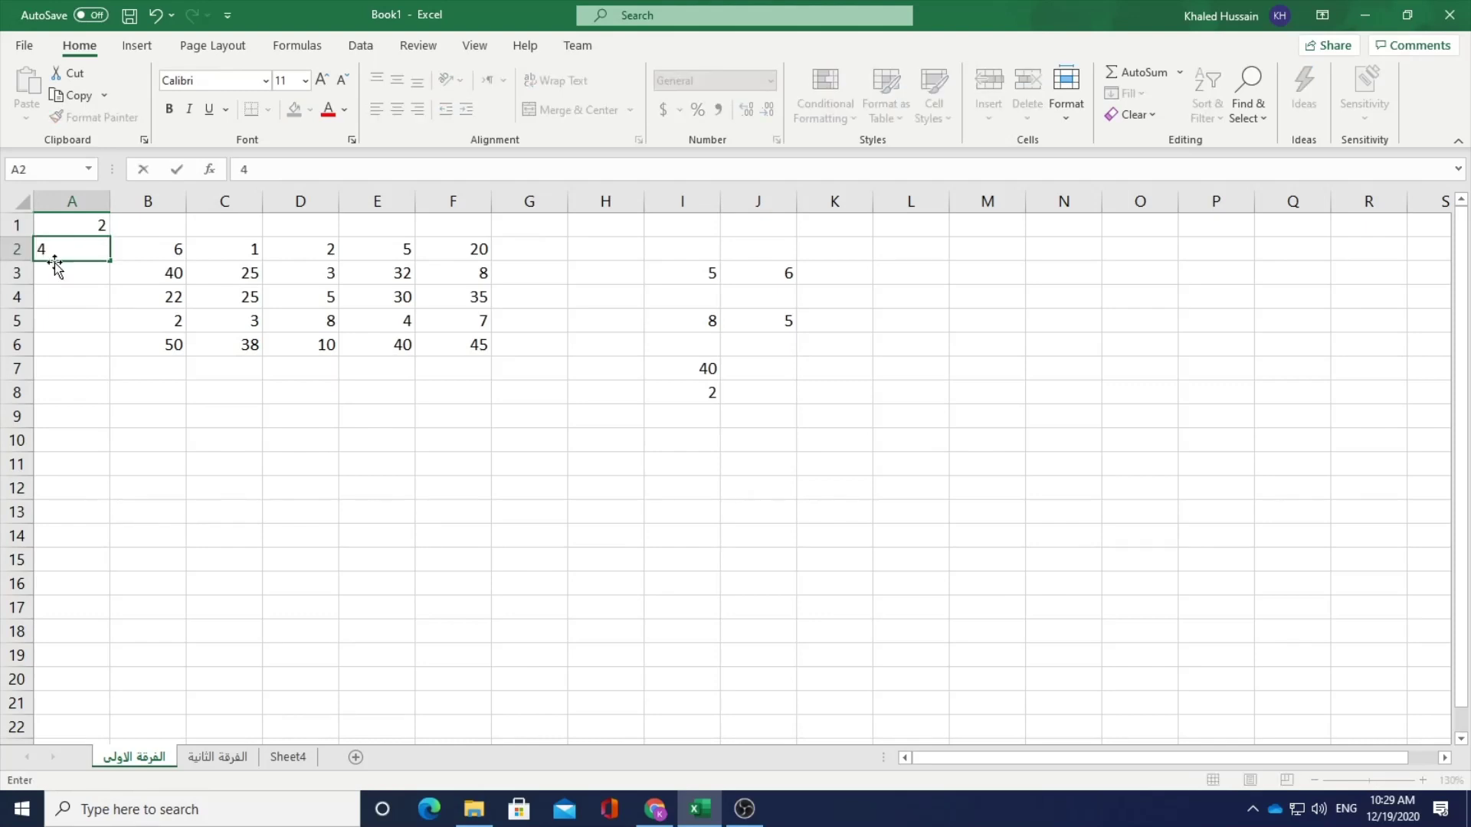
{"action": "key", "text": "Return"}
Fill-drag A1:A2 down to A20, producing the even series up to 40.
{"action": "left_click_drag", "start_coordinate": [88, 224], "coordinate": [88, 246]}
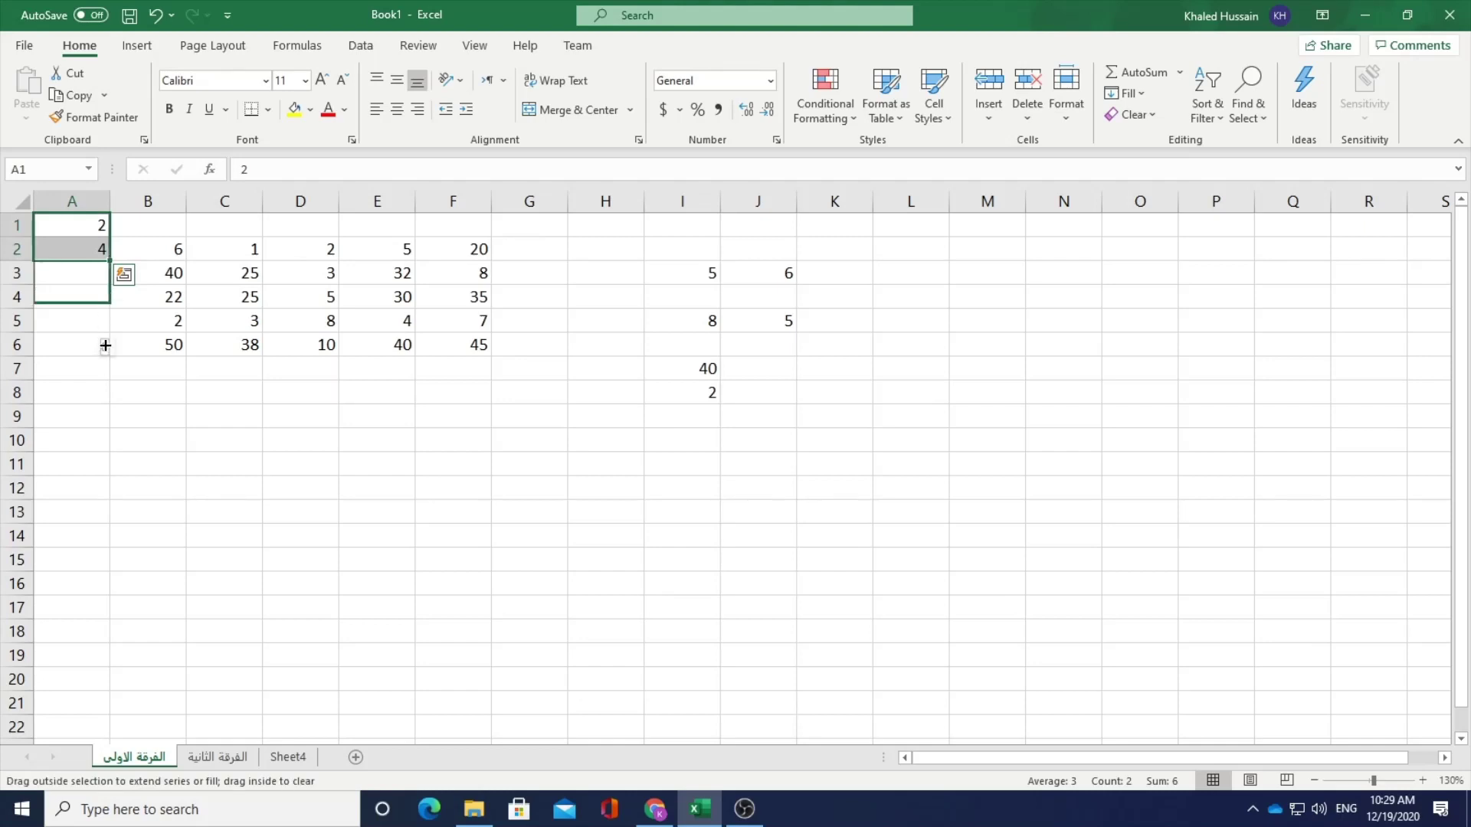
{"action": "left_click_drag", "start_coordinate": [110, 261], "coordinate": [109, 679]}
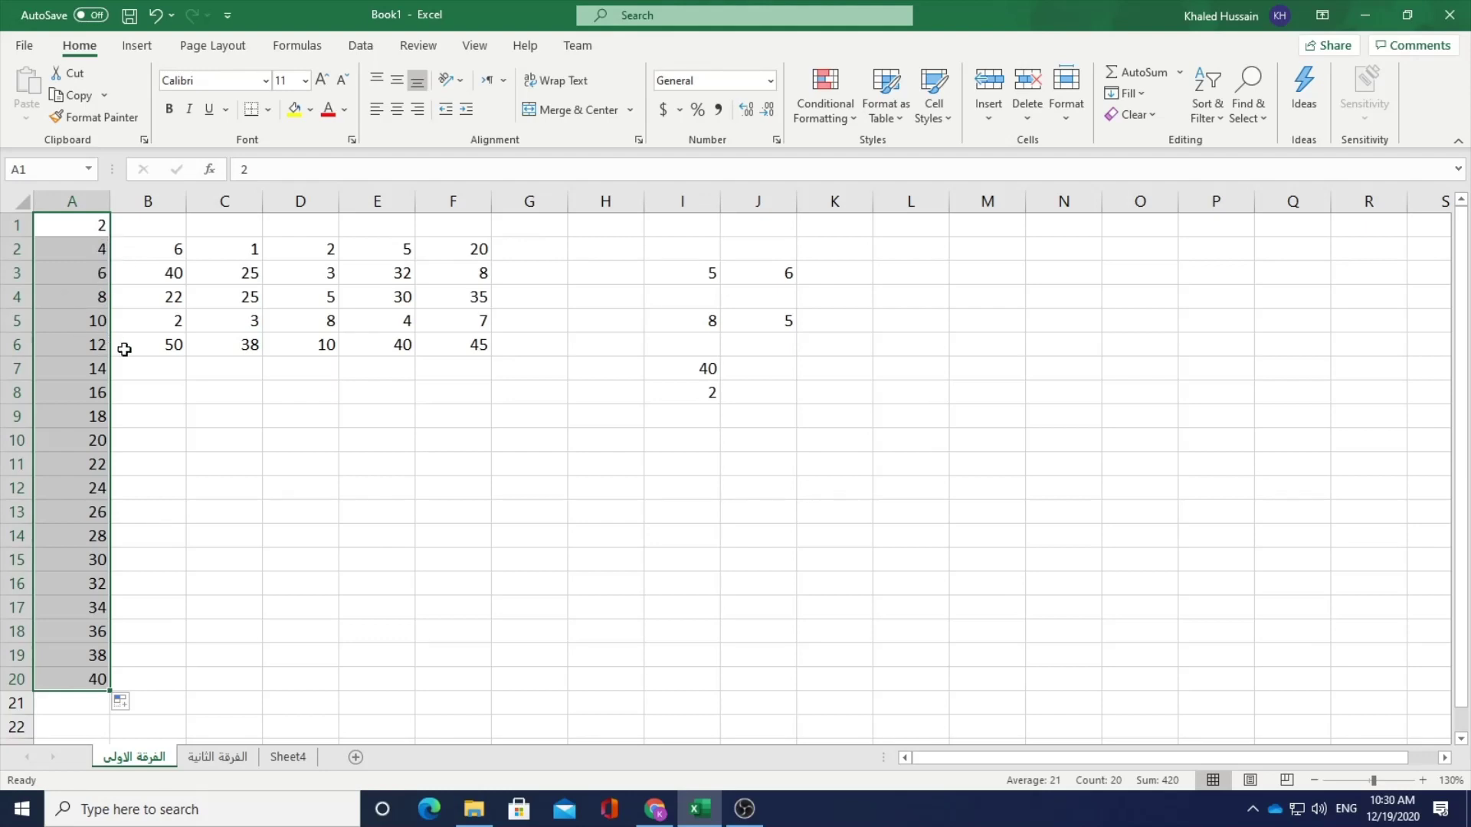
{"action": "left_click", "coordinate": [155, 366]}
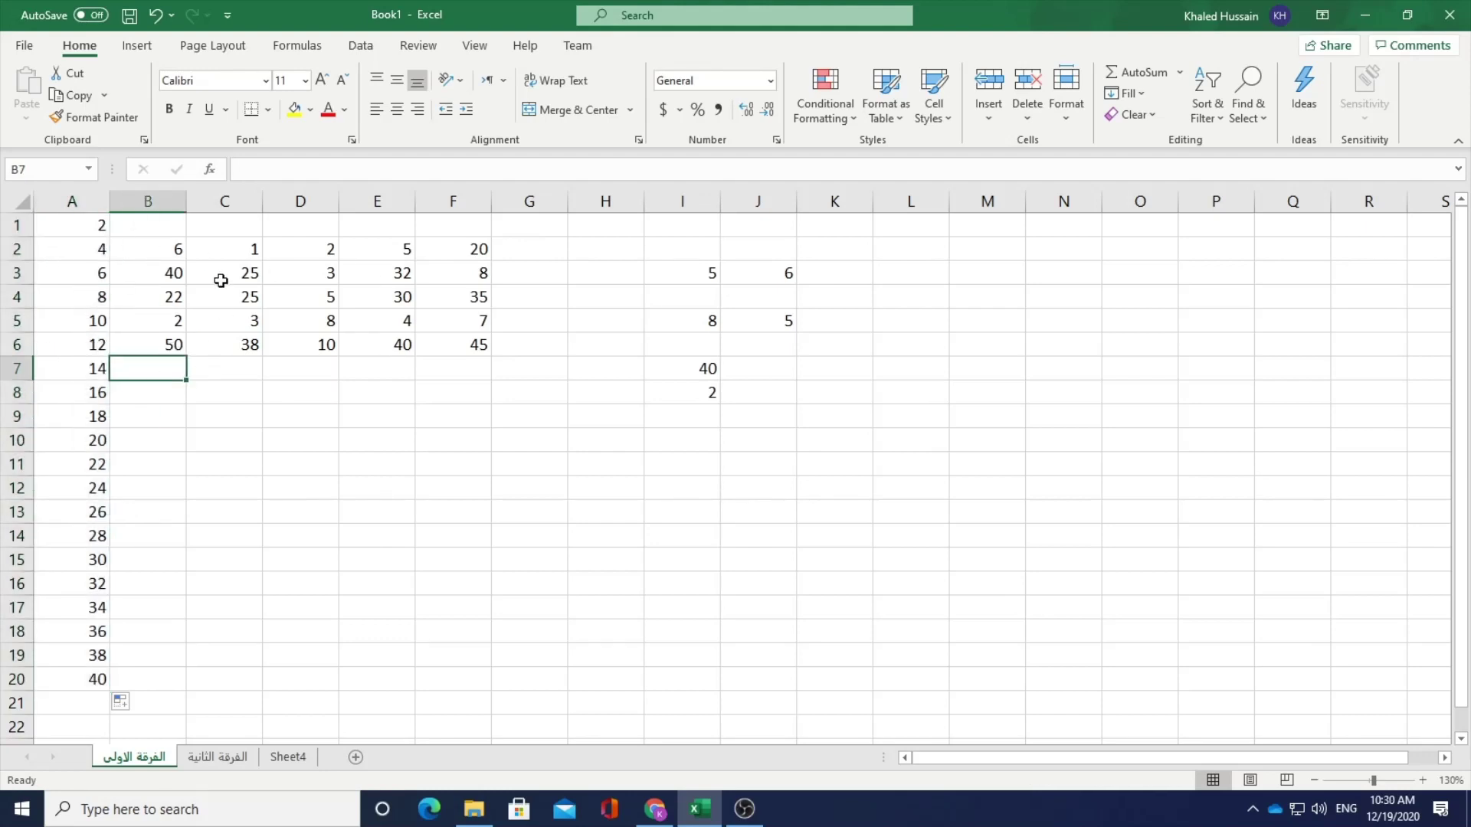
Save the workbook as Book1.xlsx under This PC > Documents.
{"action": "left_click", "coordinate": [127, 22]}
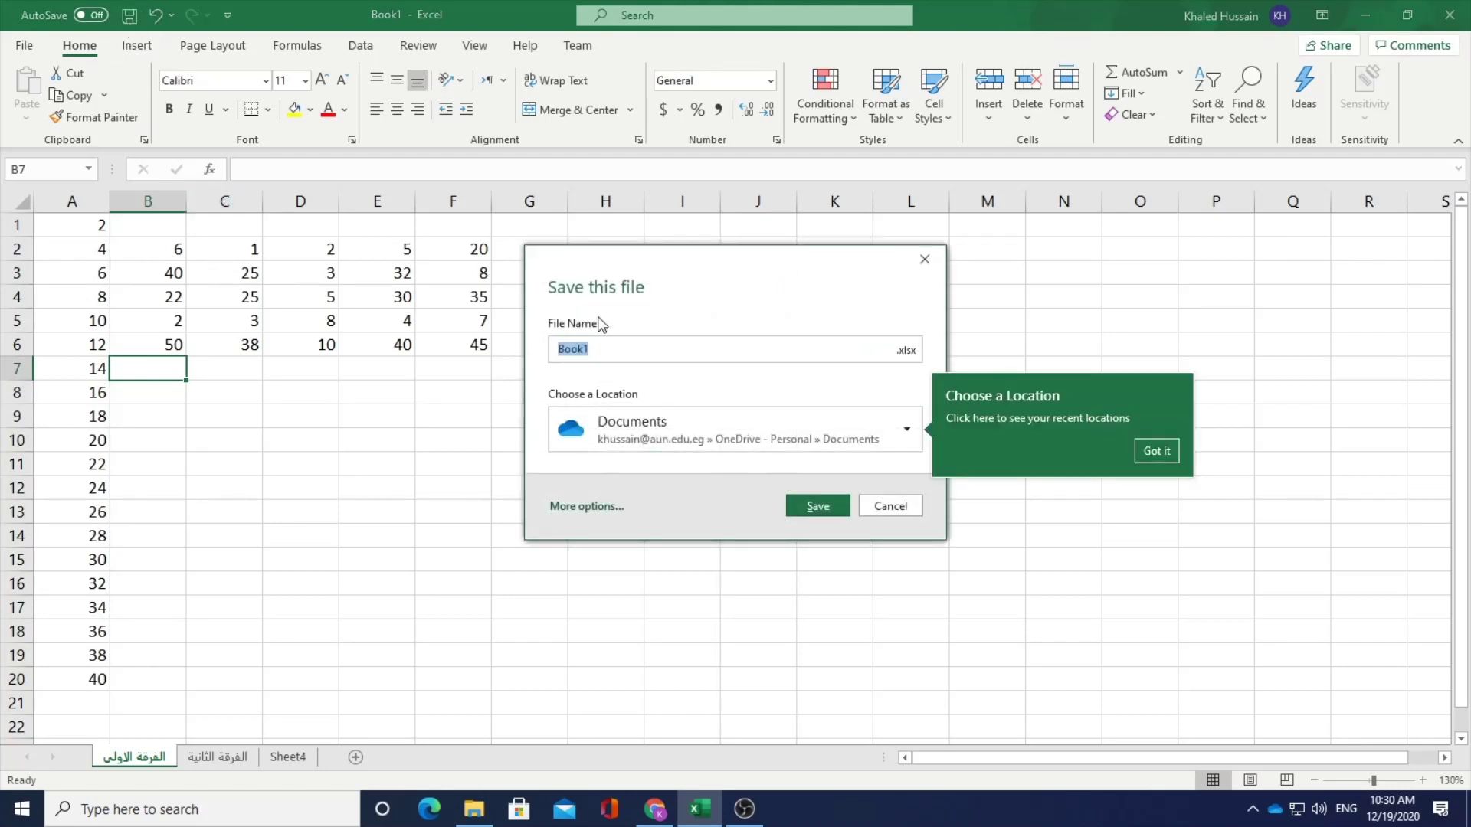
{"action": "left_click", "coordinate": [594, 506]}
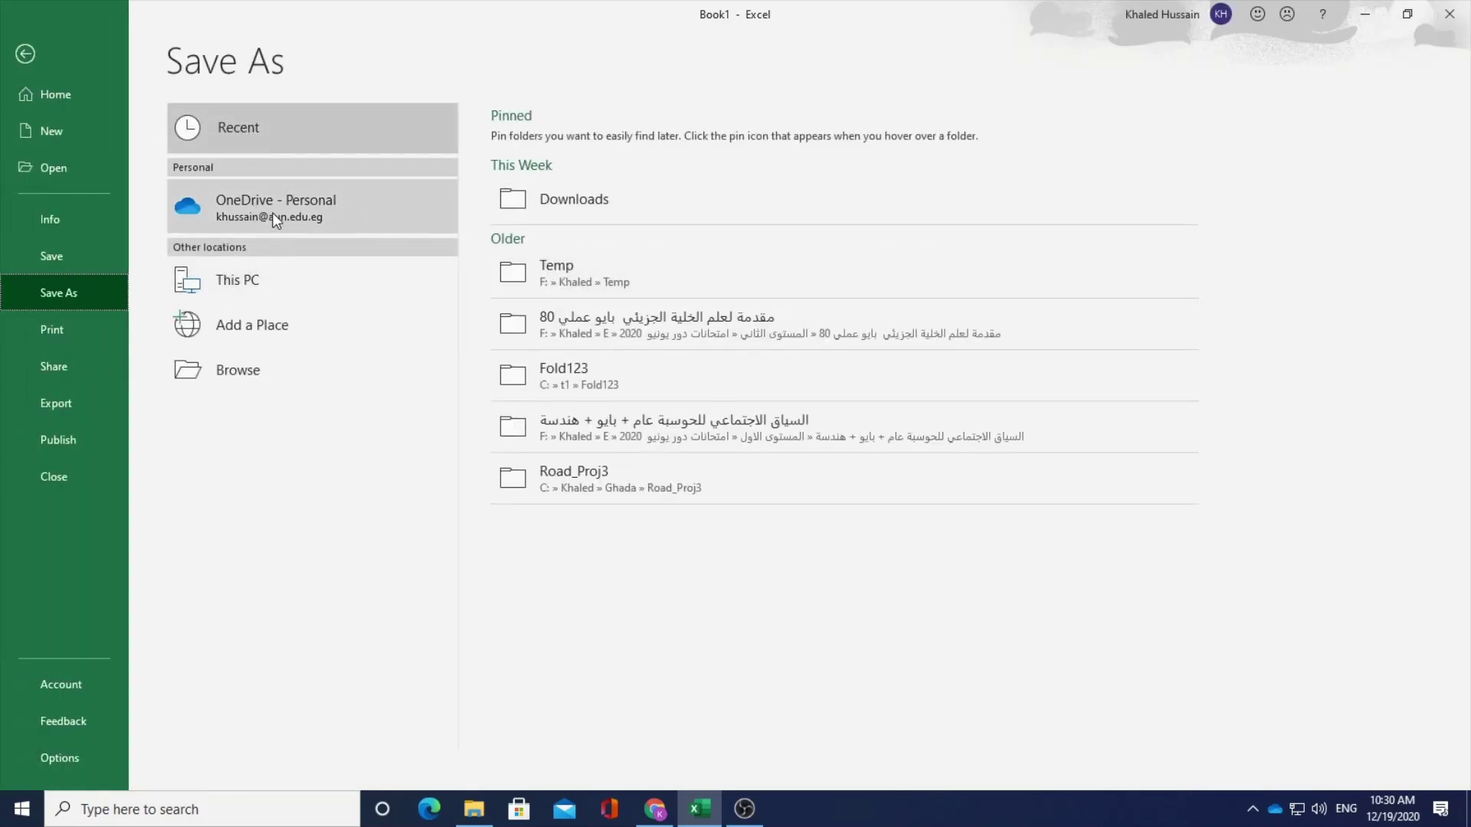
{"action": "left_click", "coordinate": [253, 277]}
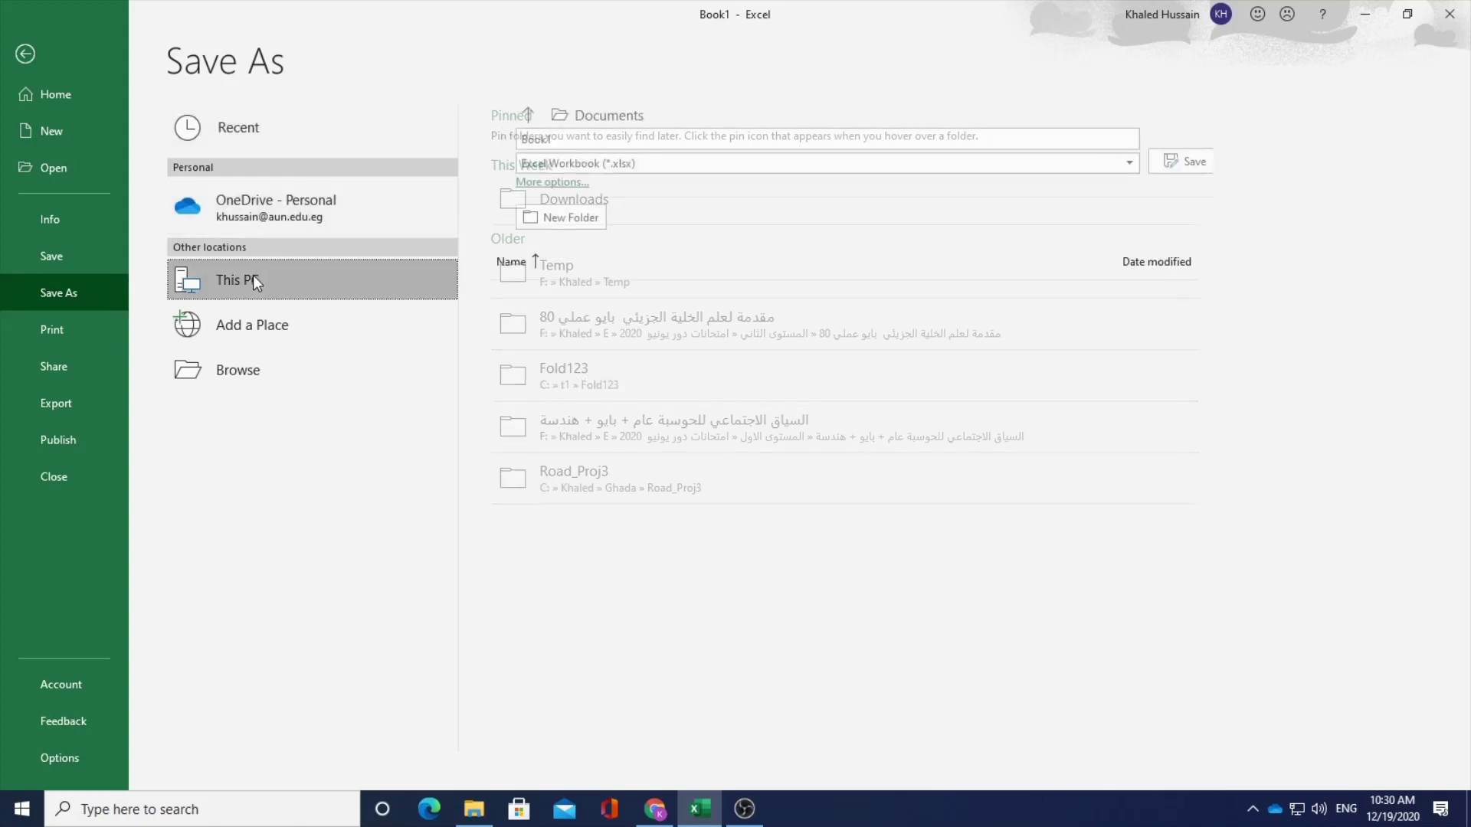
{"action": "left_click", "coordinate": [505, 183]}
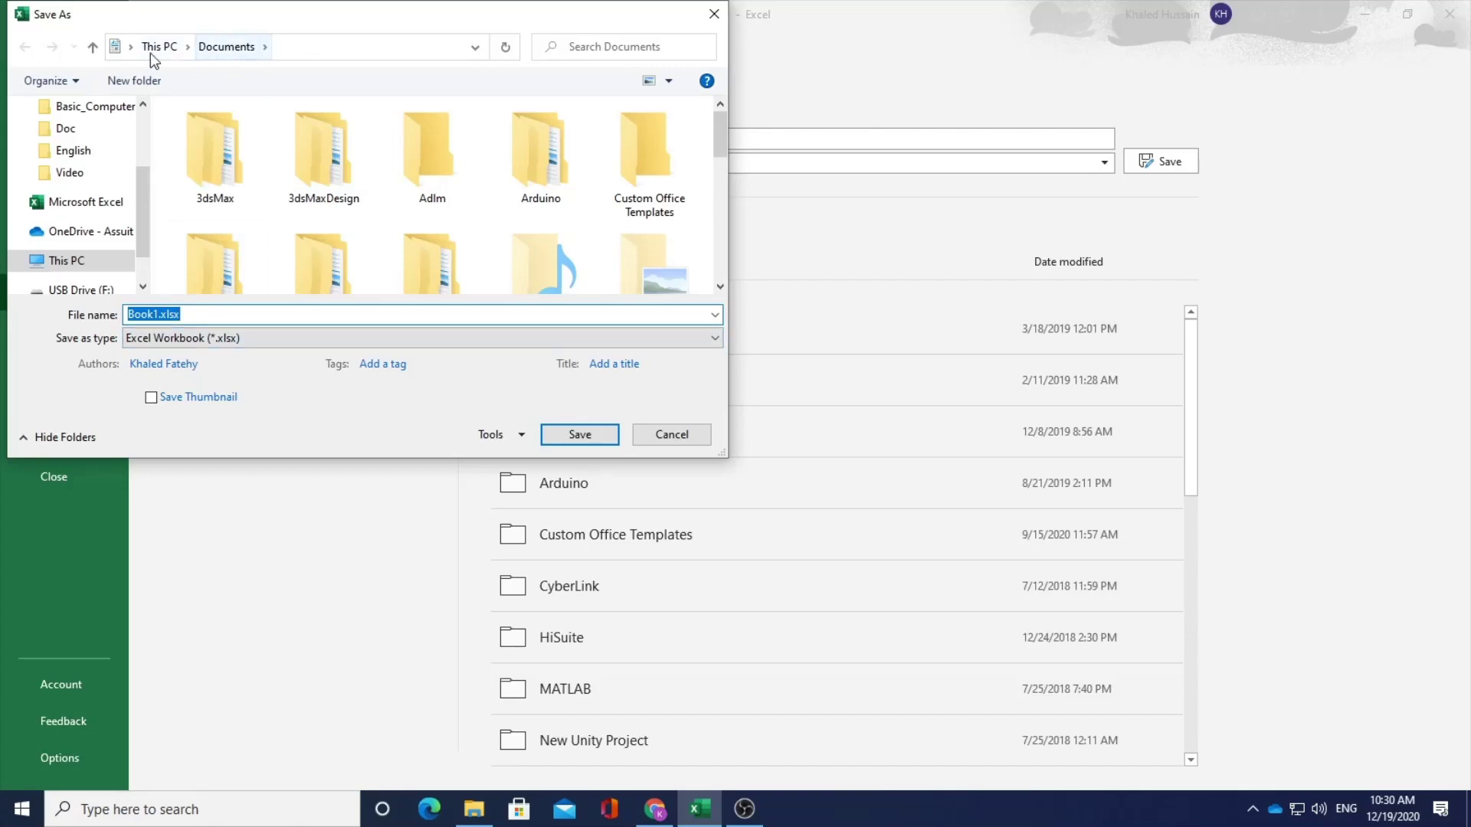
{"action": "left_click", "coordinate": [579, 435]}
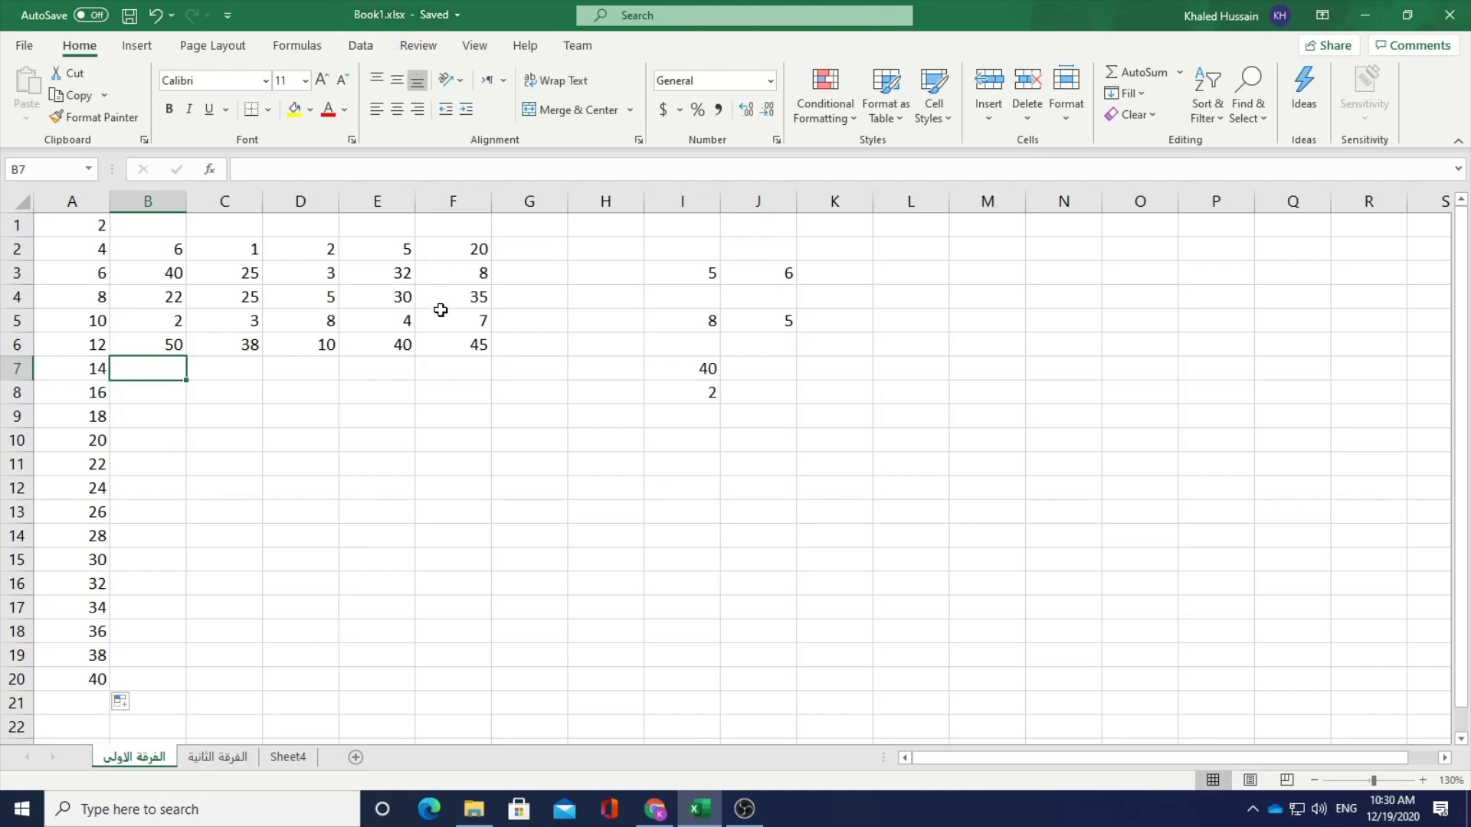
Enter the sample text e, fhfh and dfgdf into F10, F11 and F12.
{"action": "left_click", "coordinate": [468, 444]}
{"action": "type", "text": "e"}
{"action": "key", "text": "Return"}
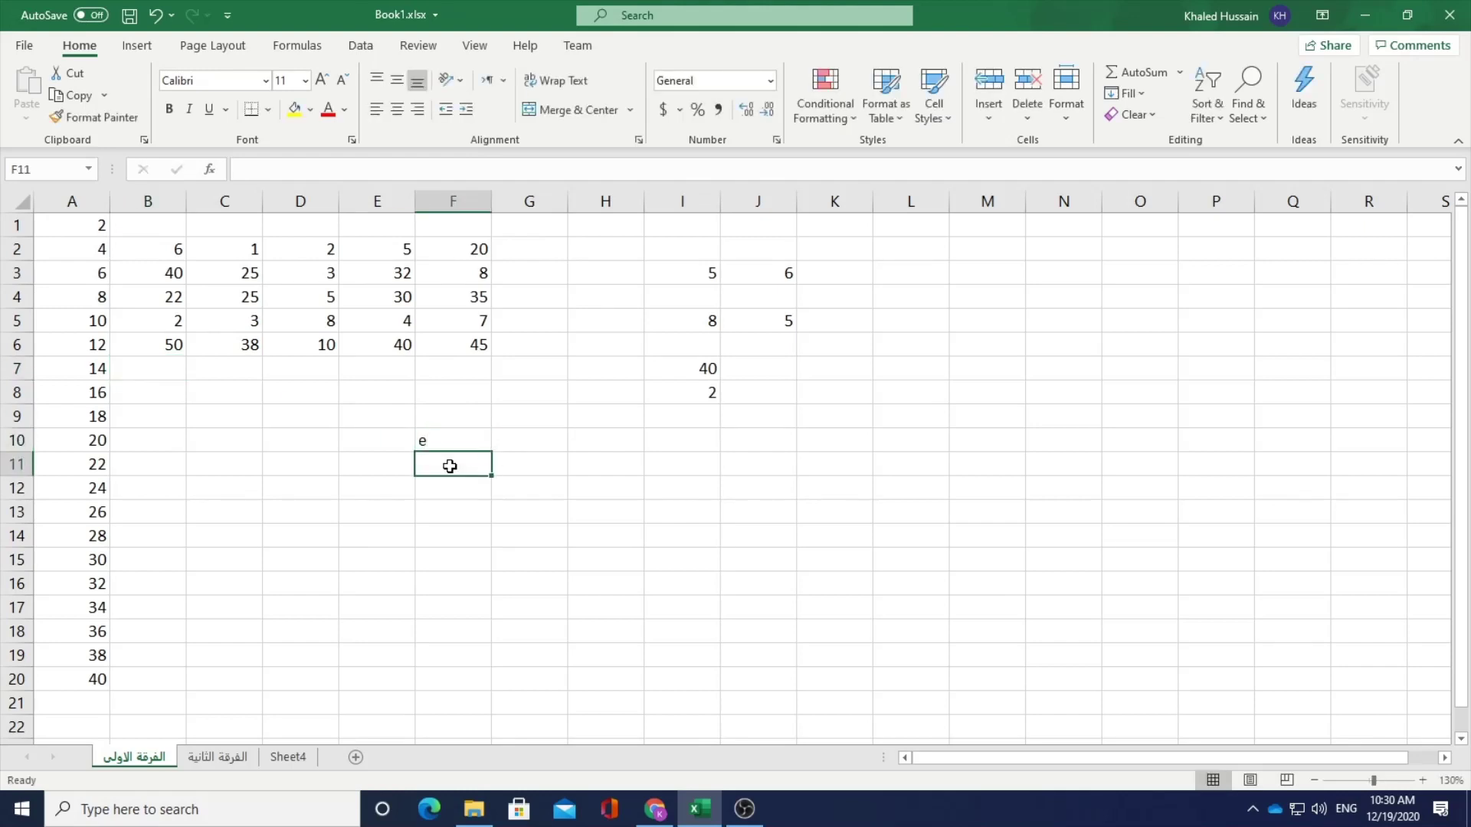
{"action": "type", "text": "fe"}
{"action": "key", "text": "Return"}
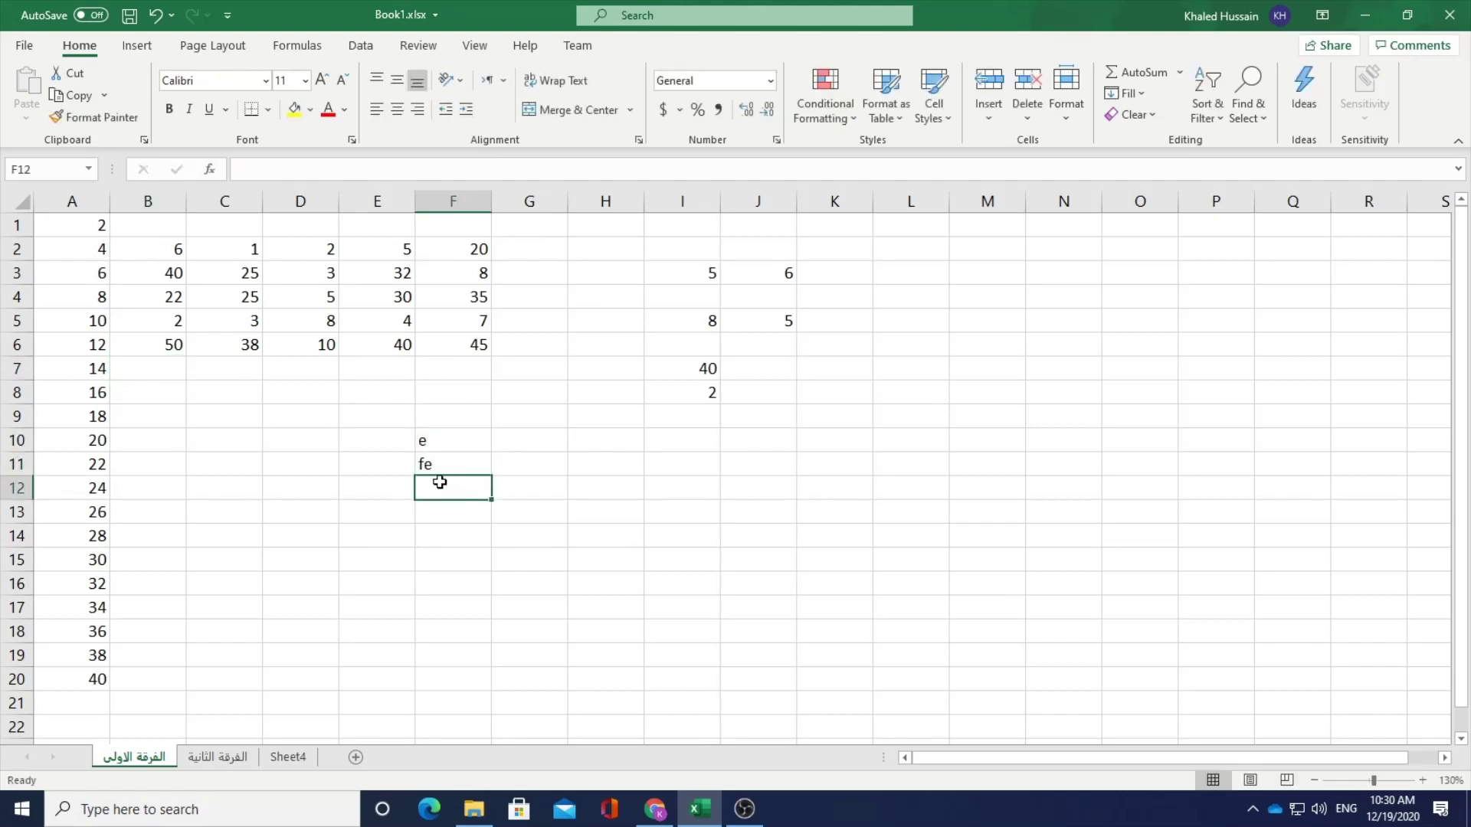
{"action": "left_click", "coordinate": [440, 462]}
{"action": "type", "text": "fhf"}
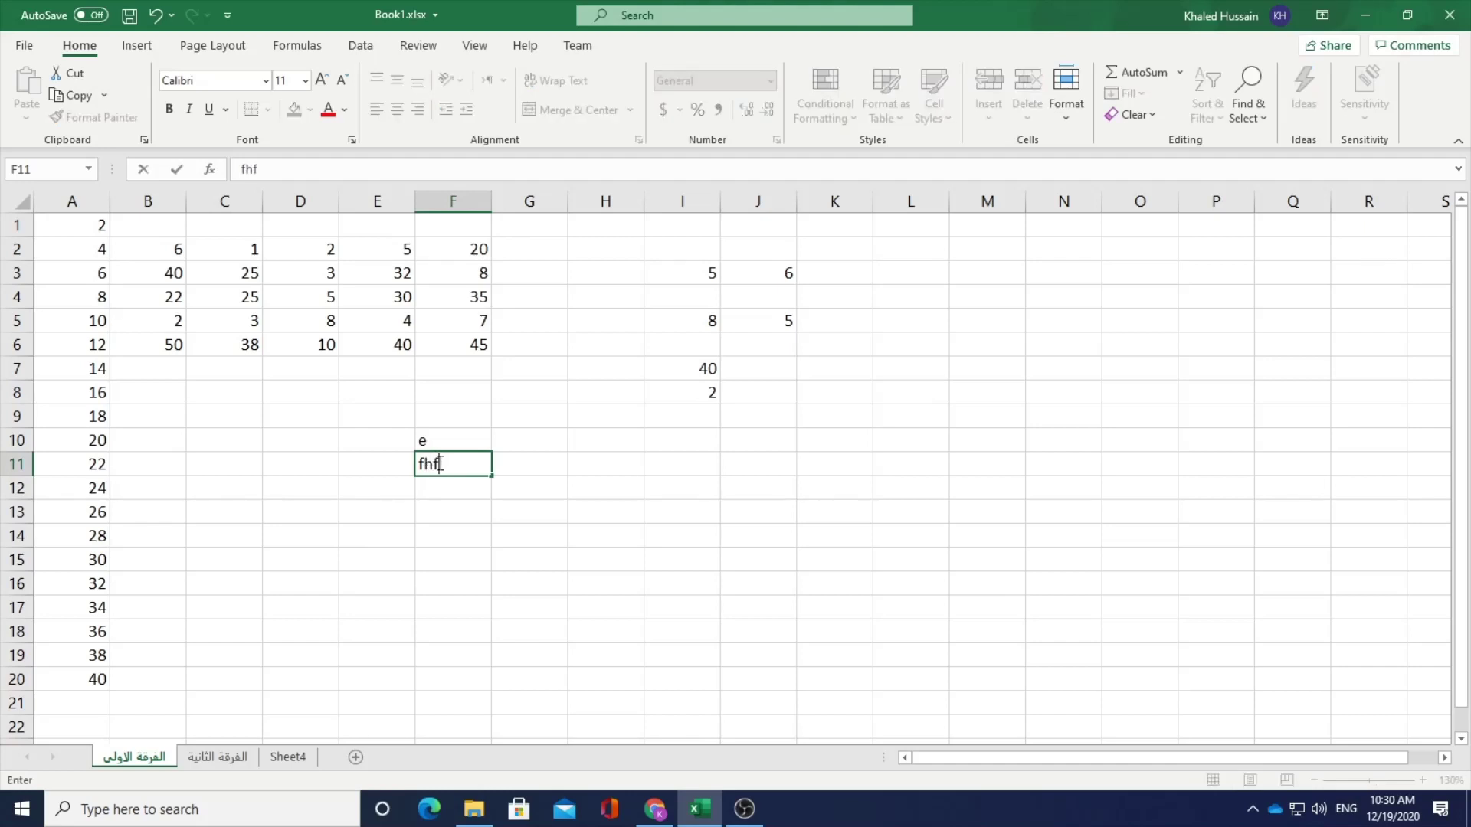
{"action": "type", "text": "h"}
{"action": "left_click", "coordinate": [440, 484]}
{"action": "type", "text": "d"}
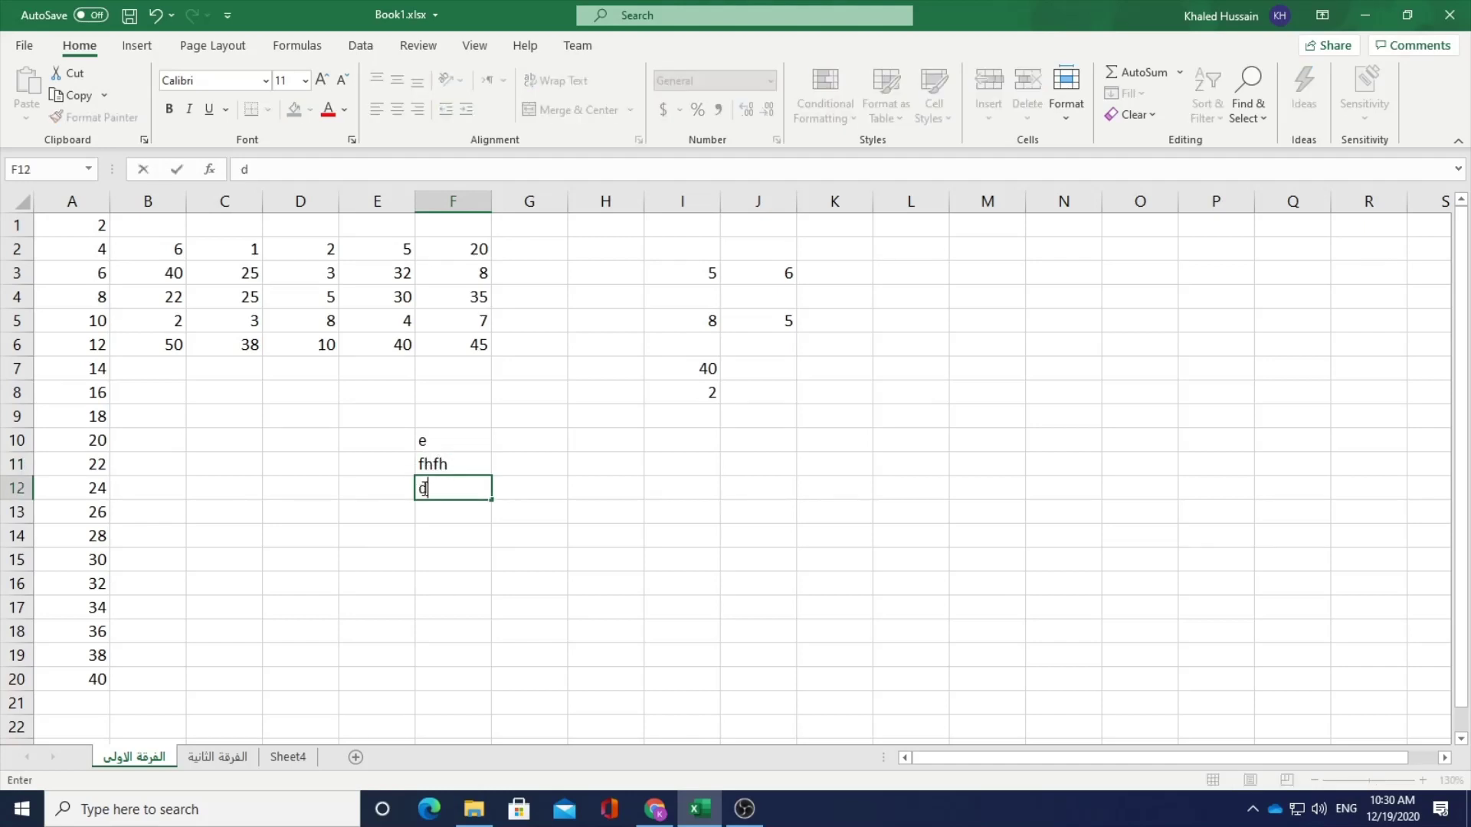
{"action": "type", "text": "fgdf"}
{"action": "left_click", "coordinate": [380, 456]}
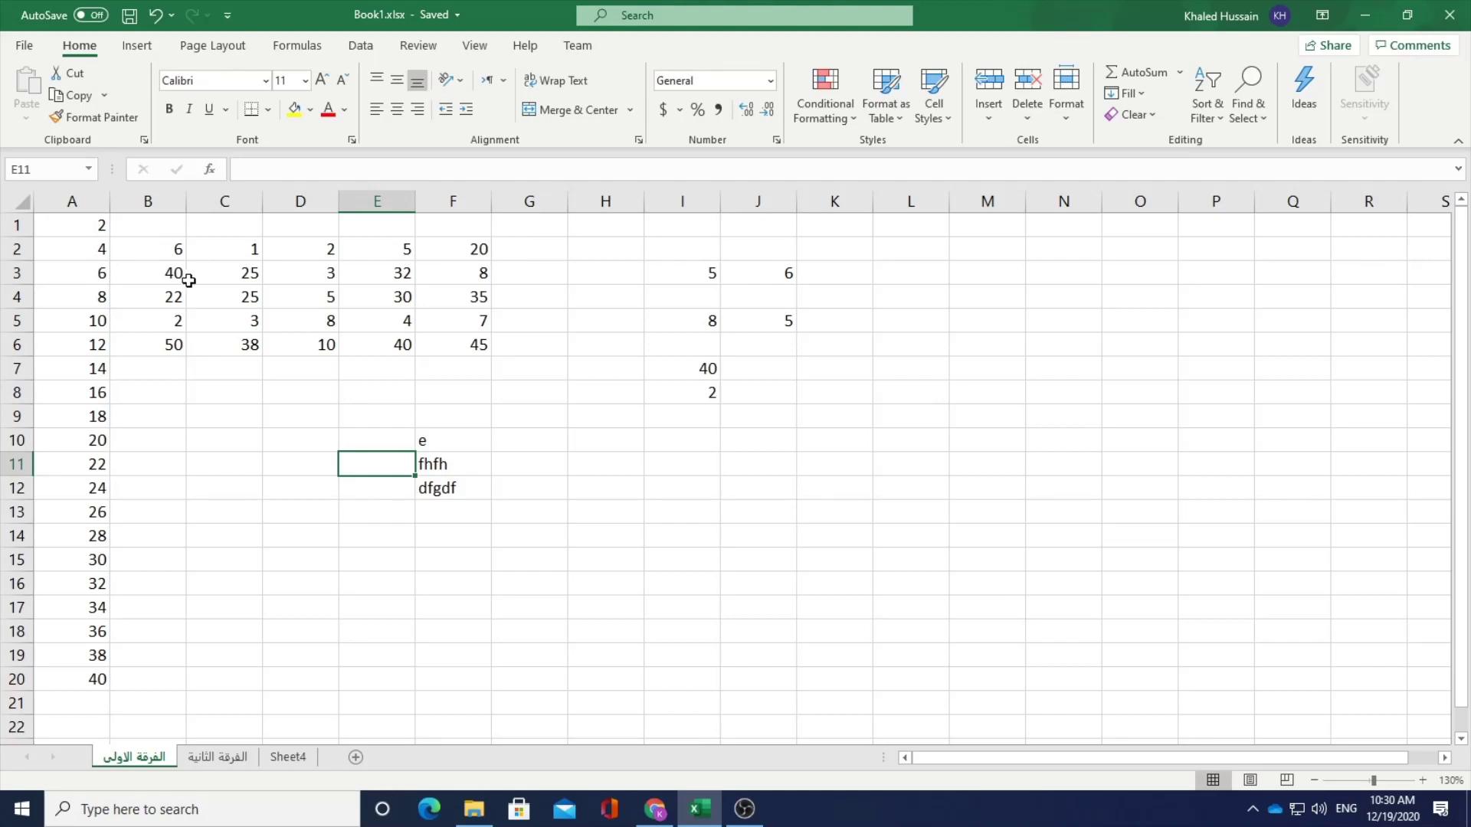
{"action": "left_click", "coordinate": [24, 47]}
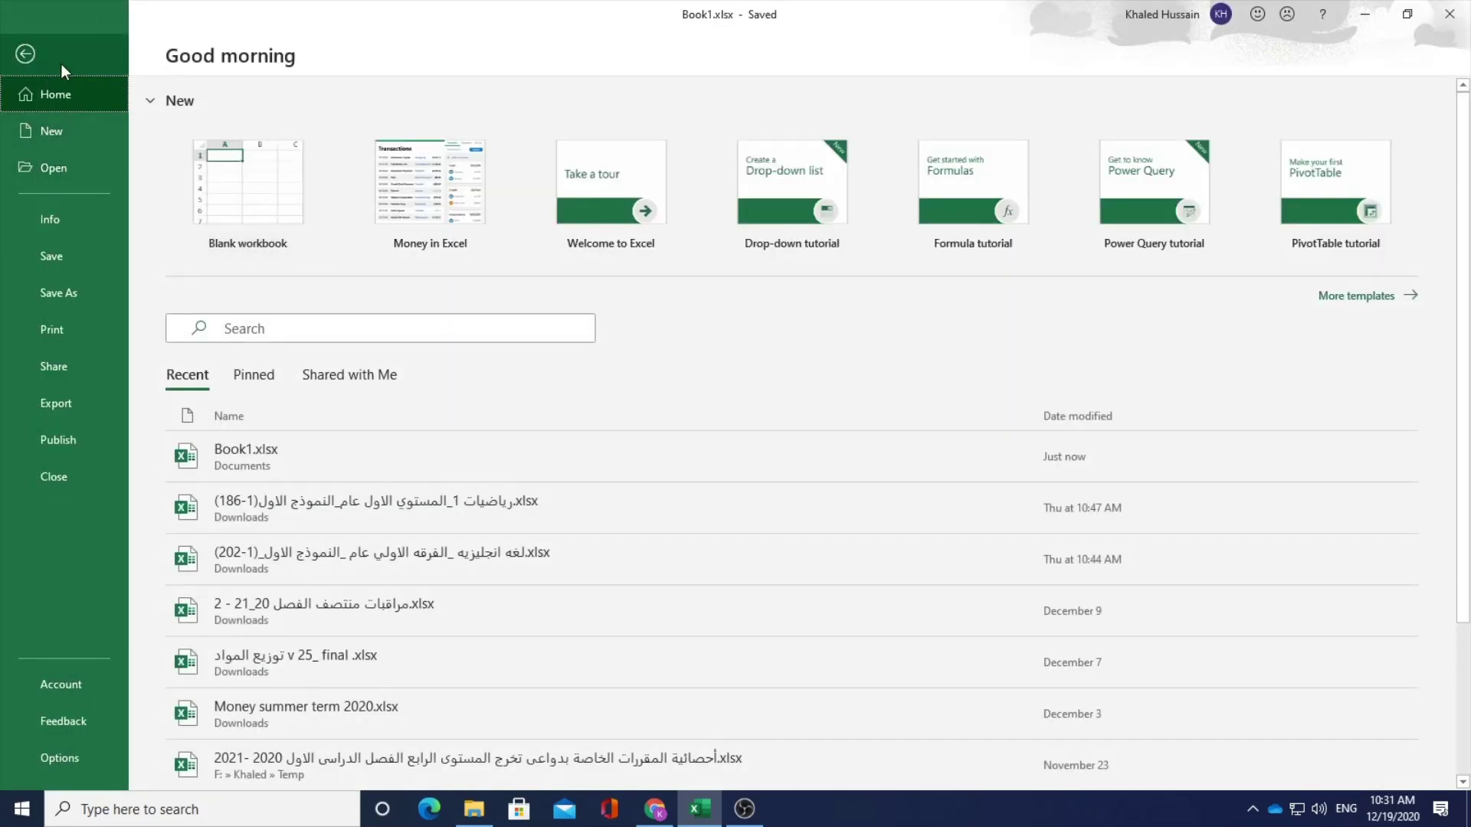
{"action": "left_click", "coordinate": [27, 59]}
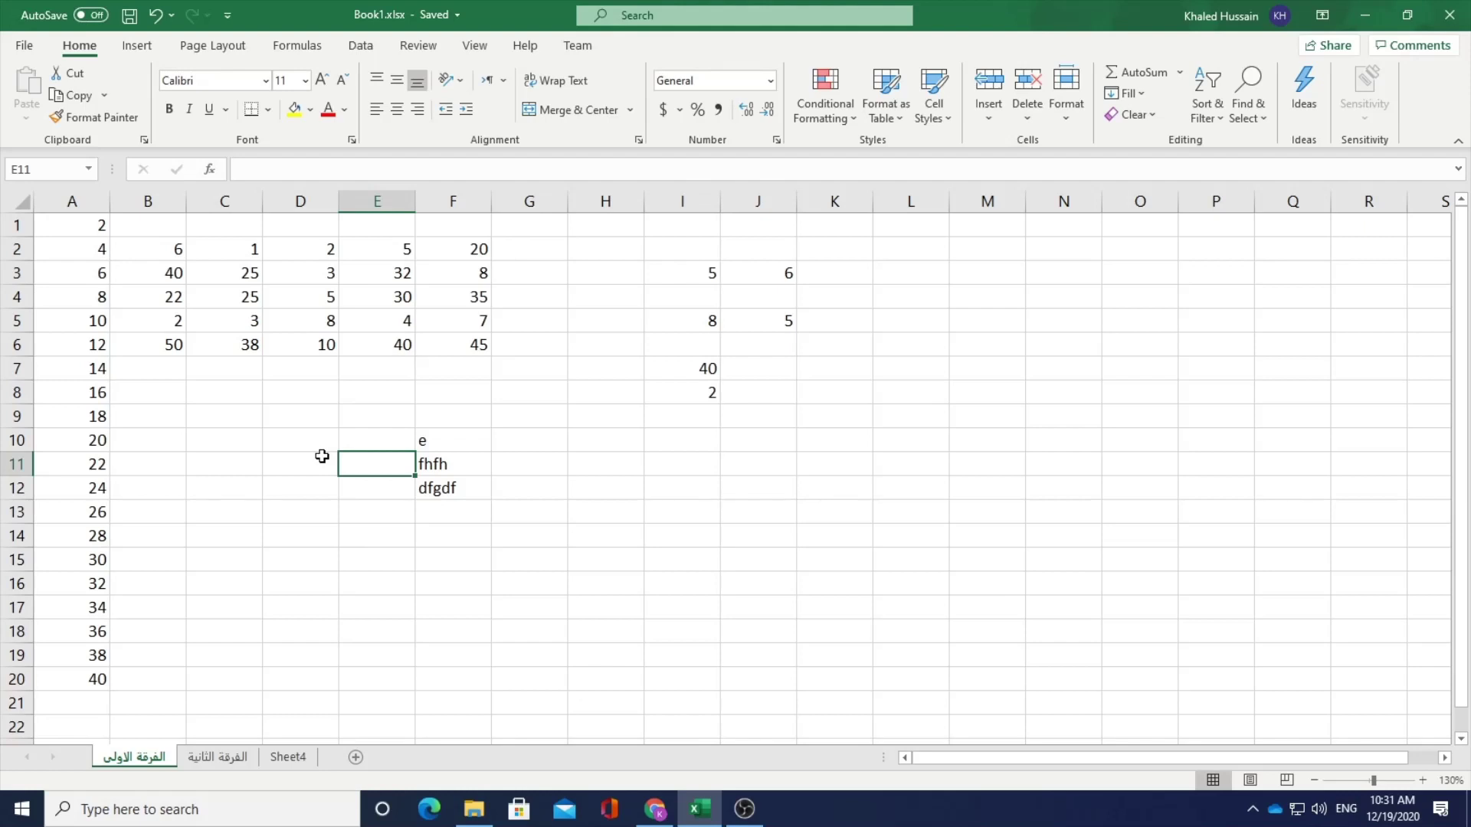
{"action": "key", "text": "ctrl+n"}
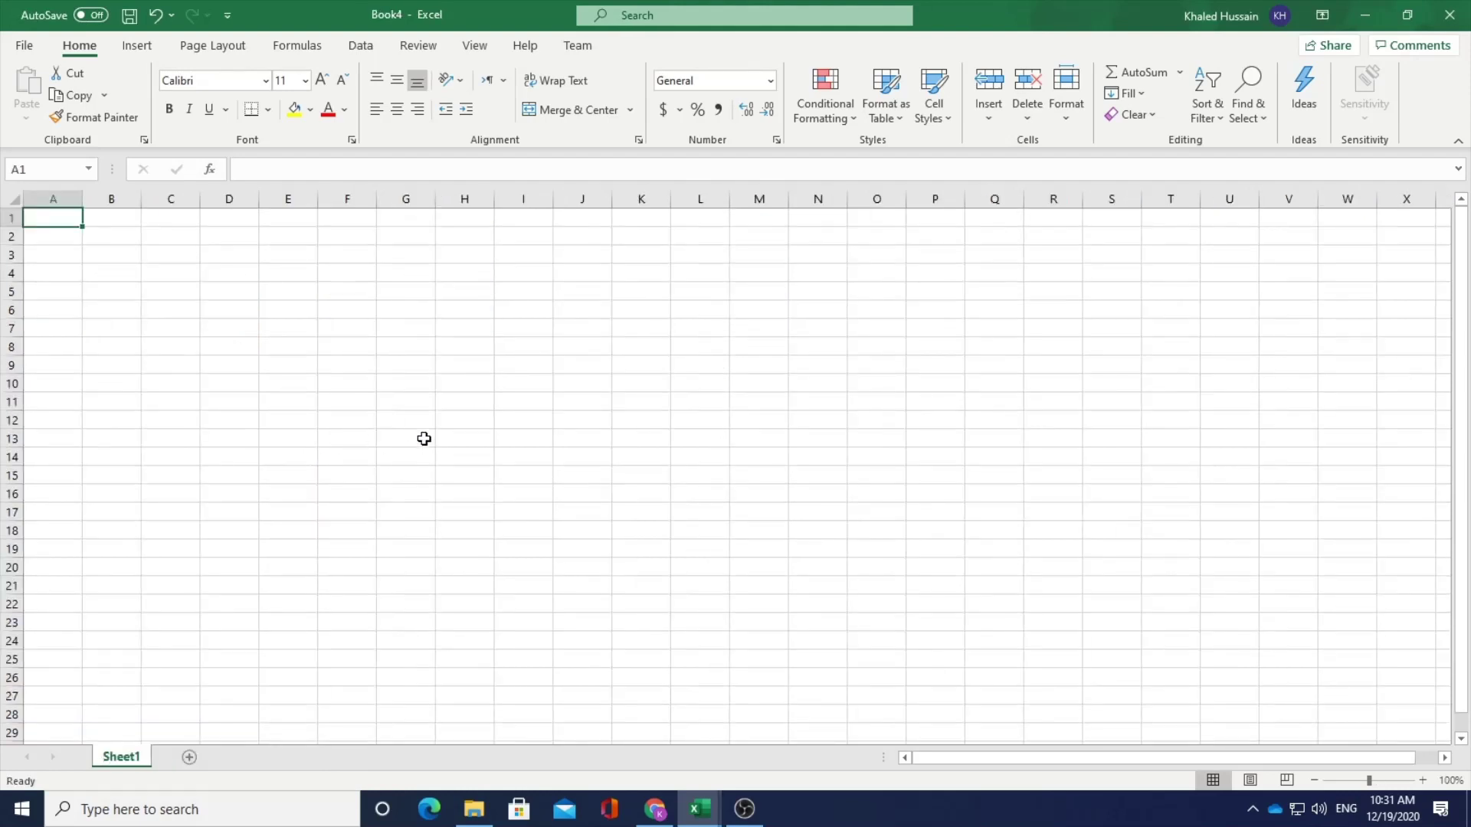
{"action": "left_click", "coordinate": [699, 808]}
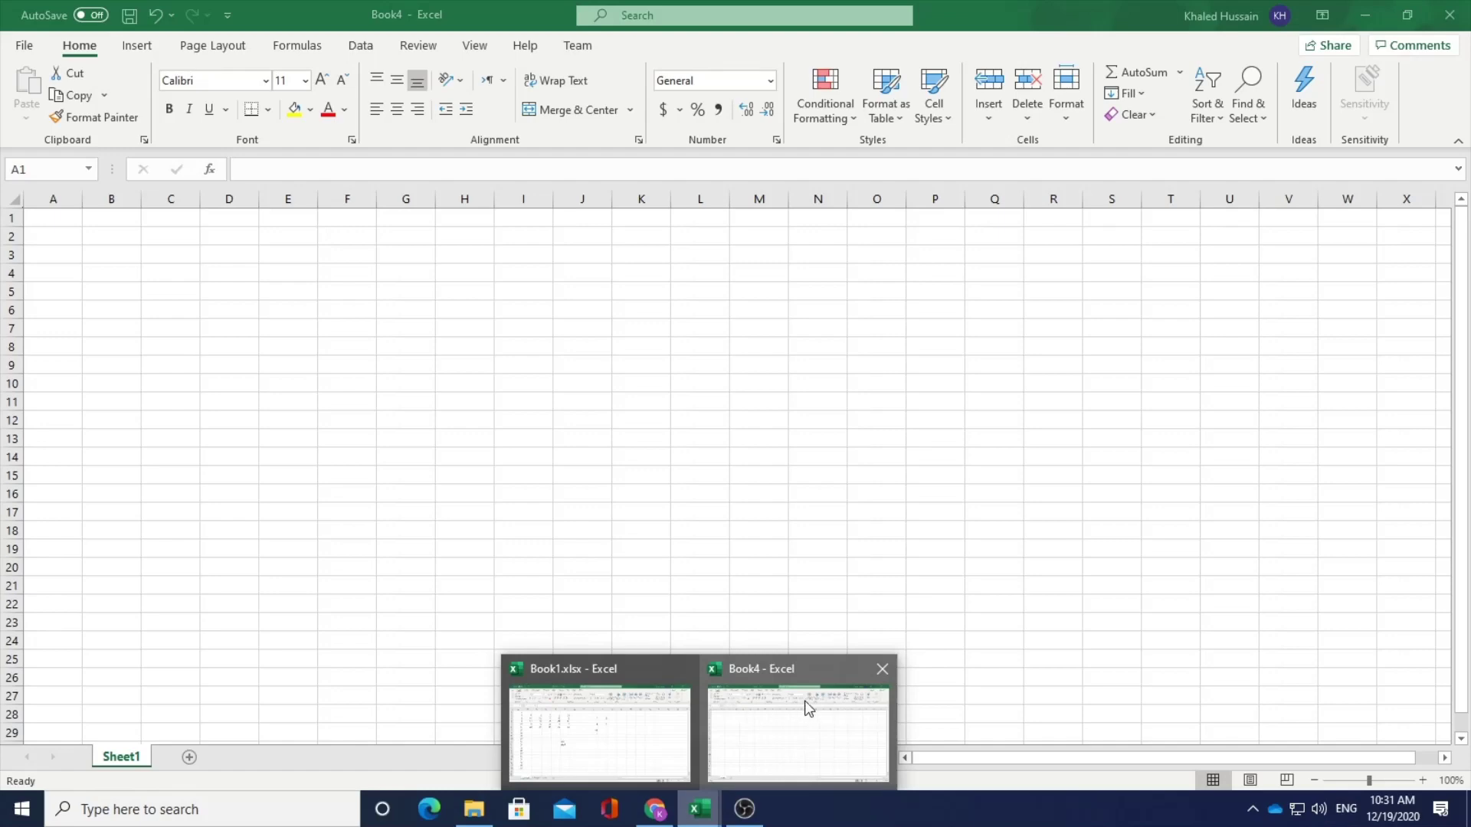
{"action": "left_click", "coordinate": [883, 669]}
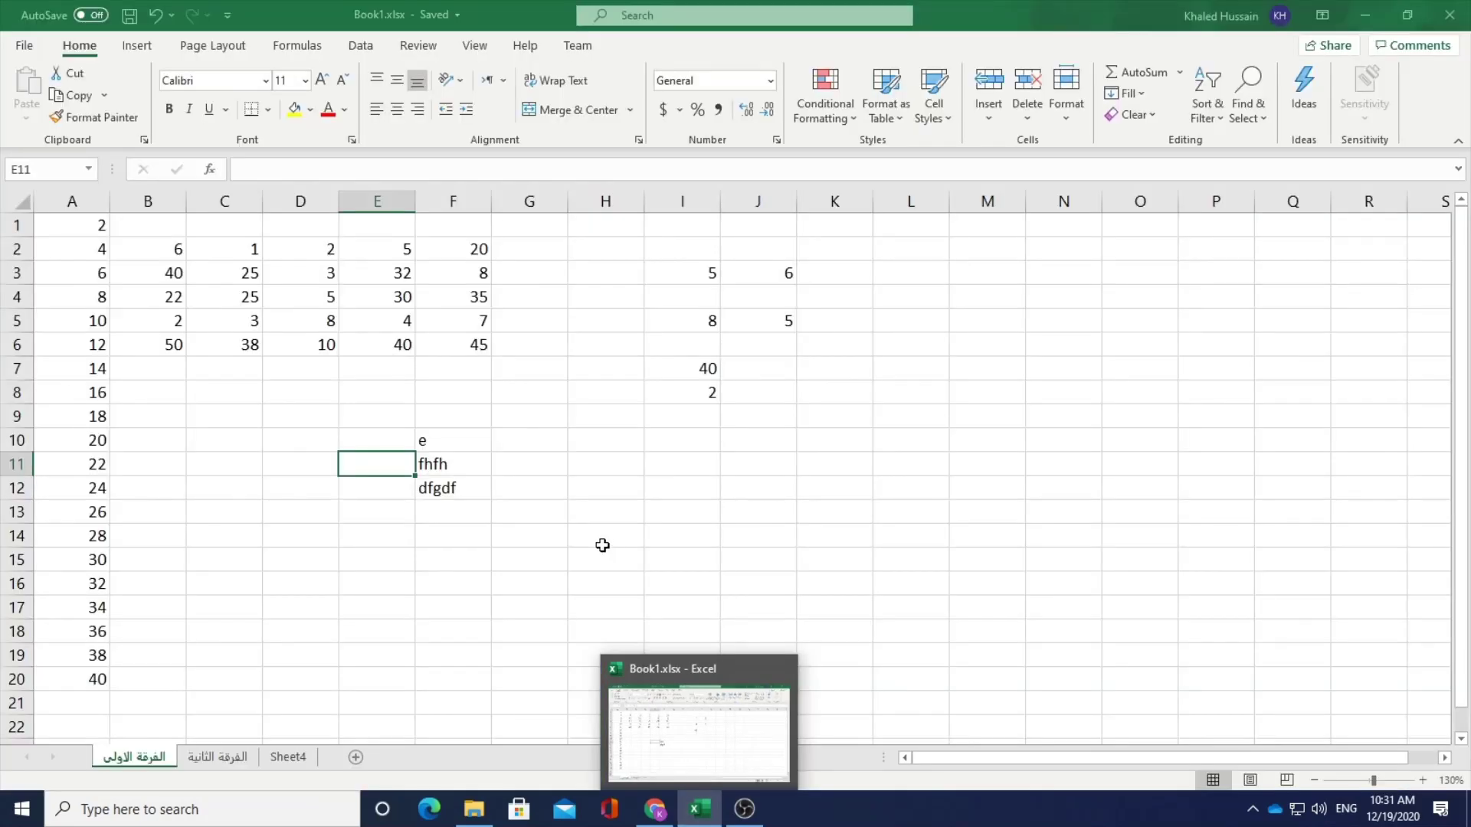
{"action": "left_click", "coordinate": [550, 578]}
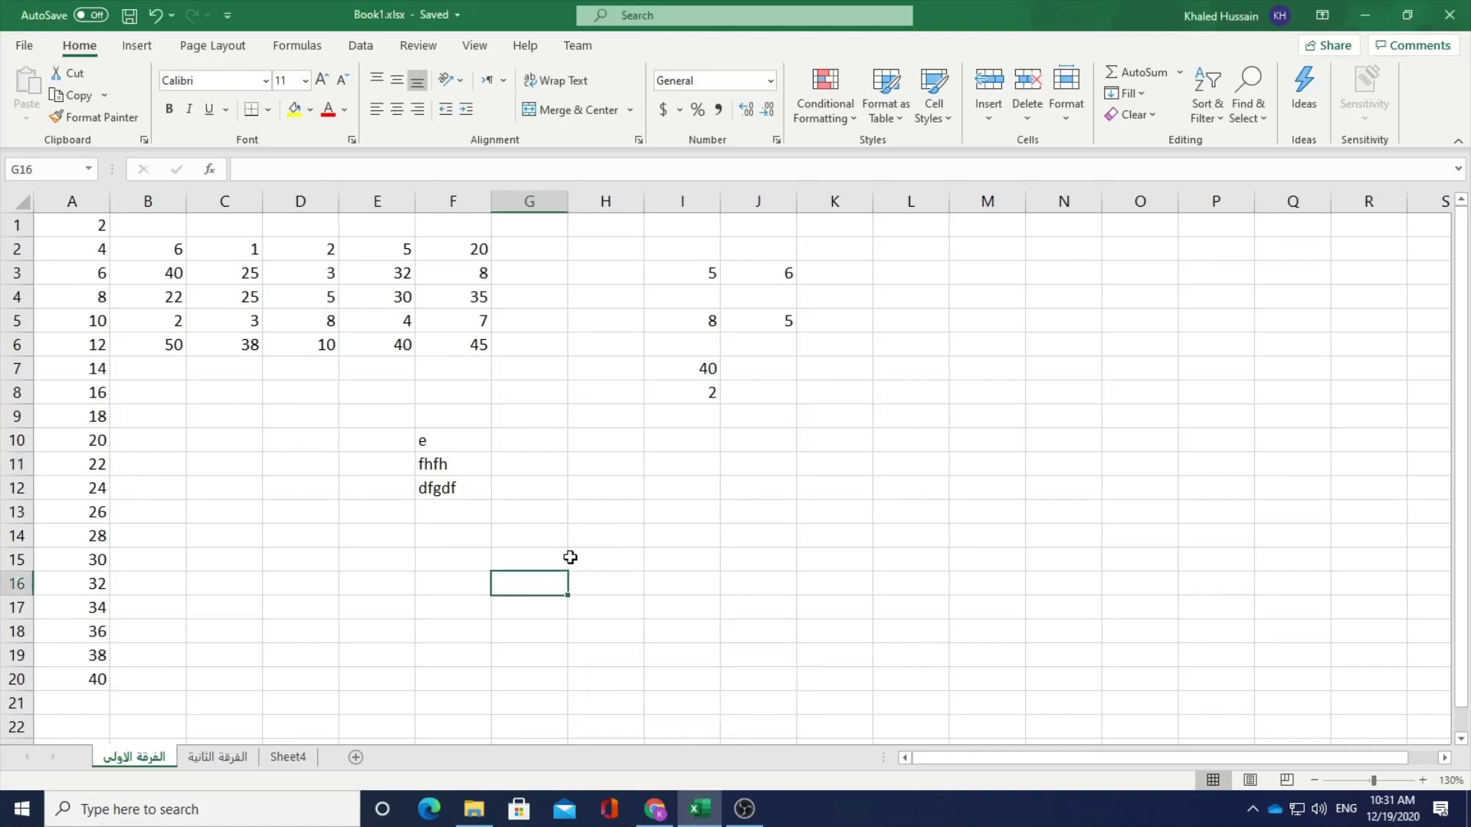
{"action": "left_click", "coordinate": [13, 49]}
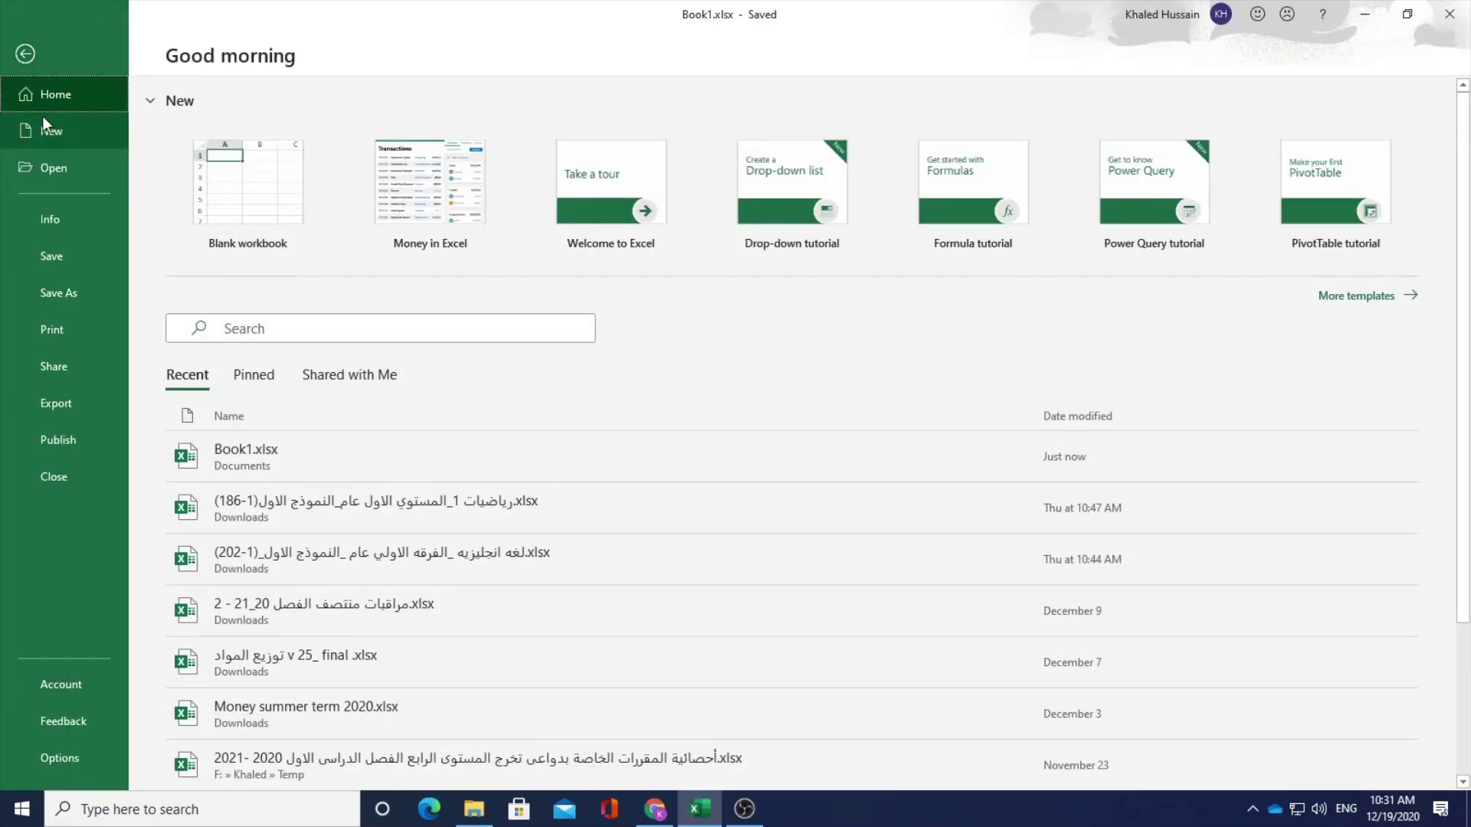
{"action": "left_click", "coordinate": [52, 168]}
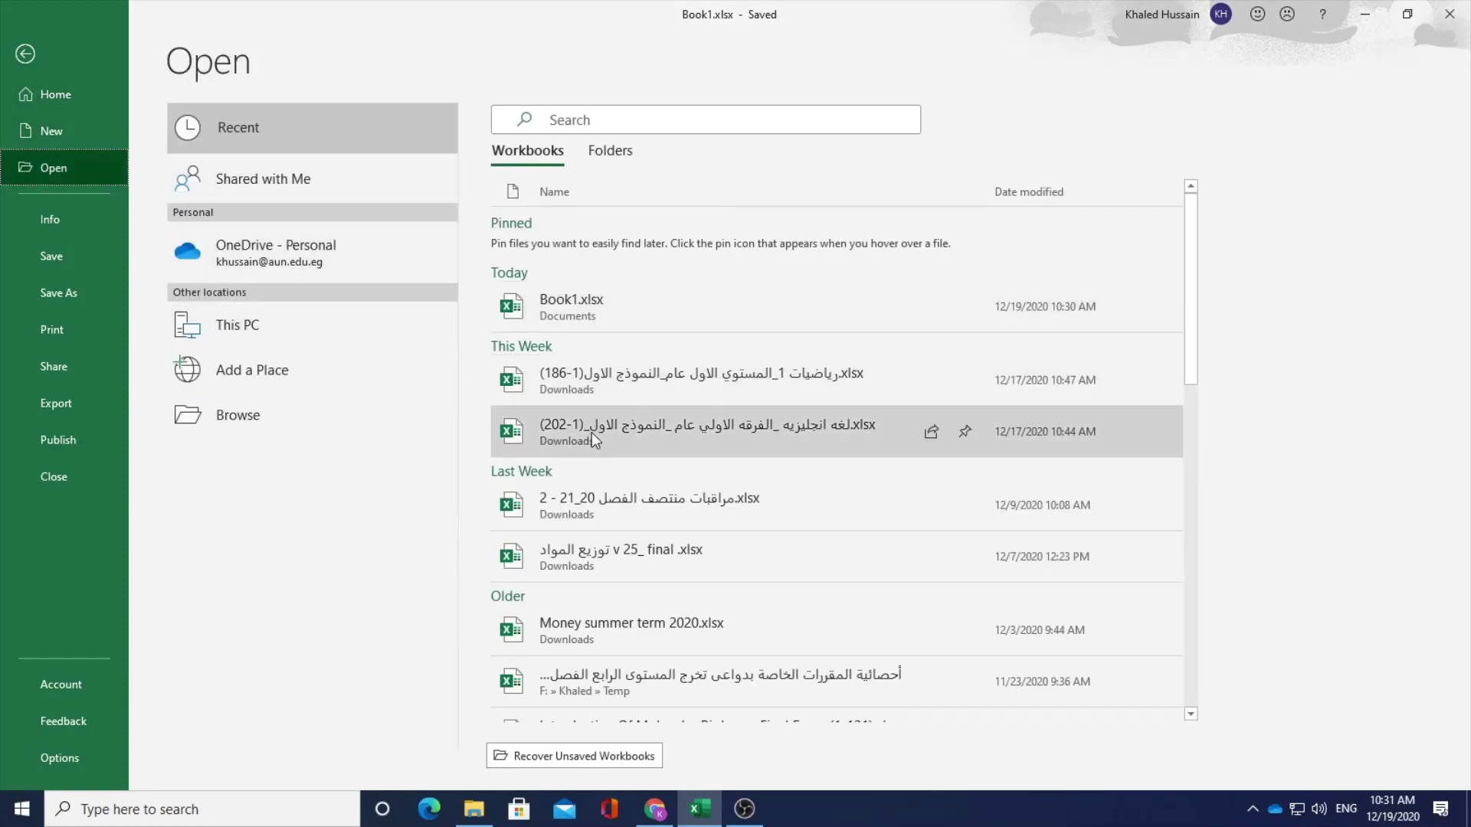
{"action": "left_click", "coordinate": [15, 50]}
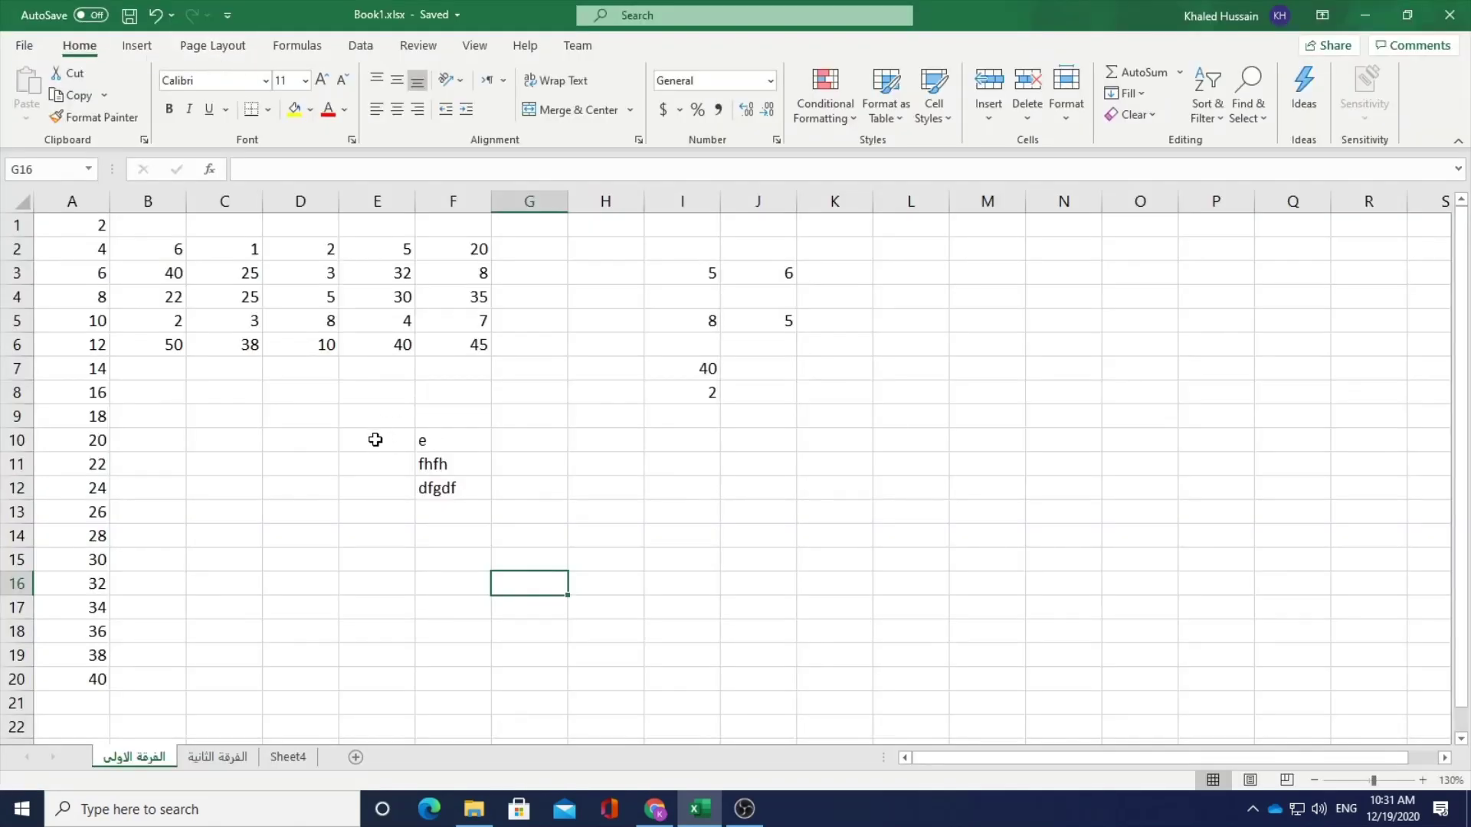
{"action": "key", "text": "ctrl+o"}
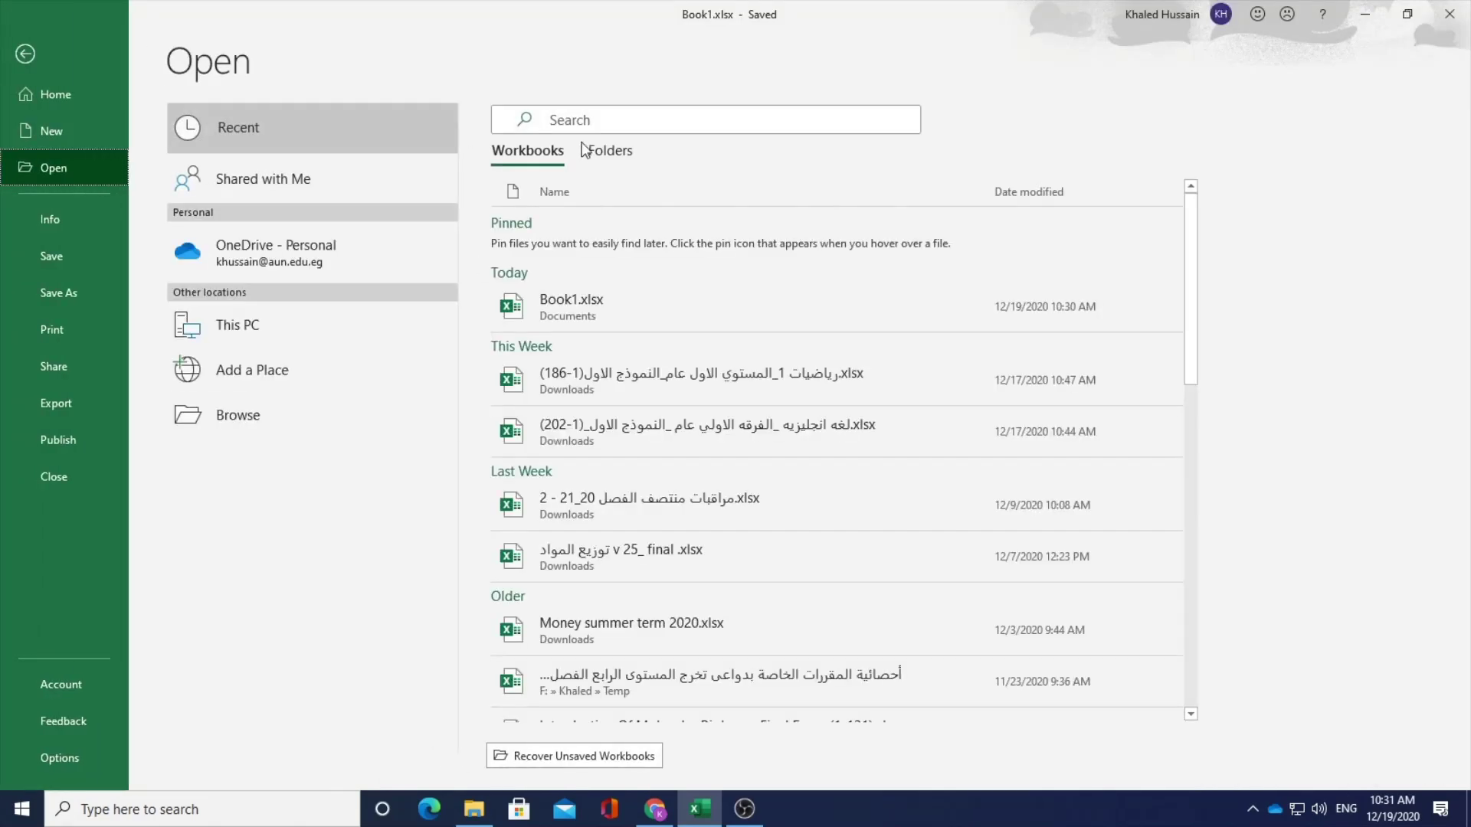
{"action": "scroll", "coordinate": [610, 329], "scroll_direction": "down", "scroll_amount": 1}
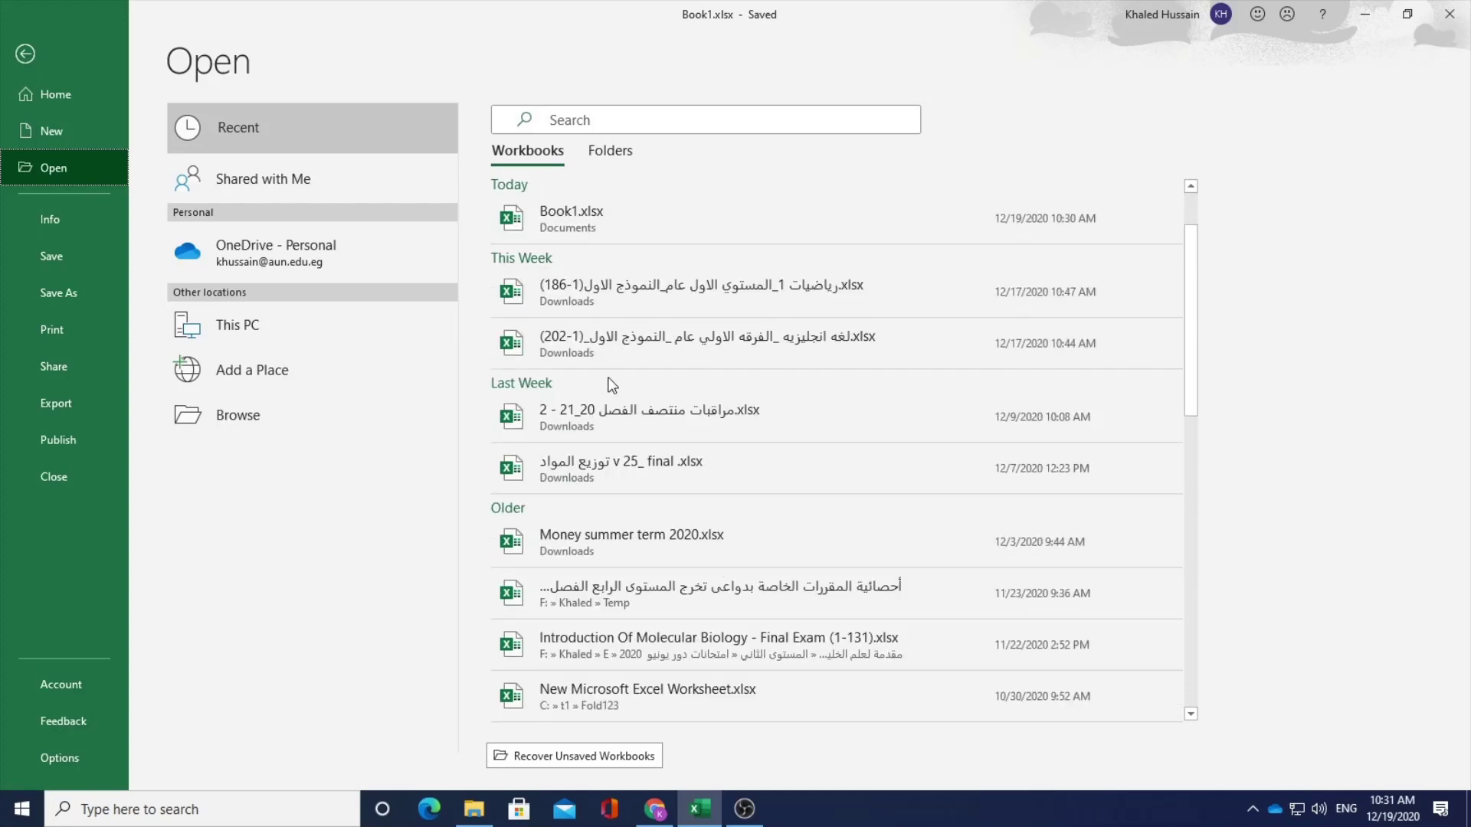
{"action": "scroll", "coordinate": [600, 344], "scroll_direction": "up", "scroll_amount": 1}
{"action": "left_click", "coordinate": [25, 54]}
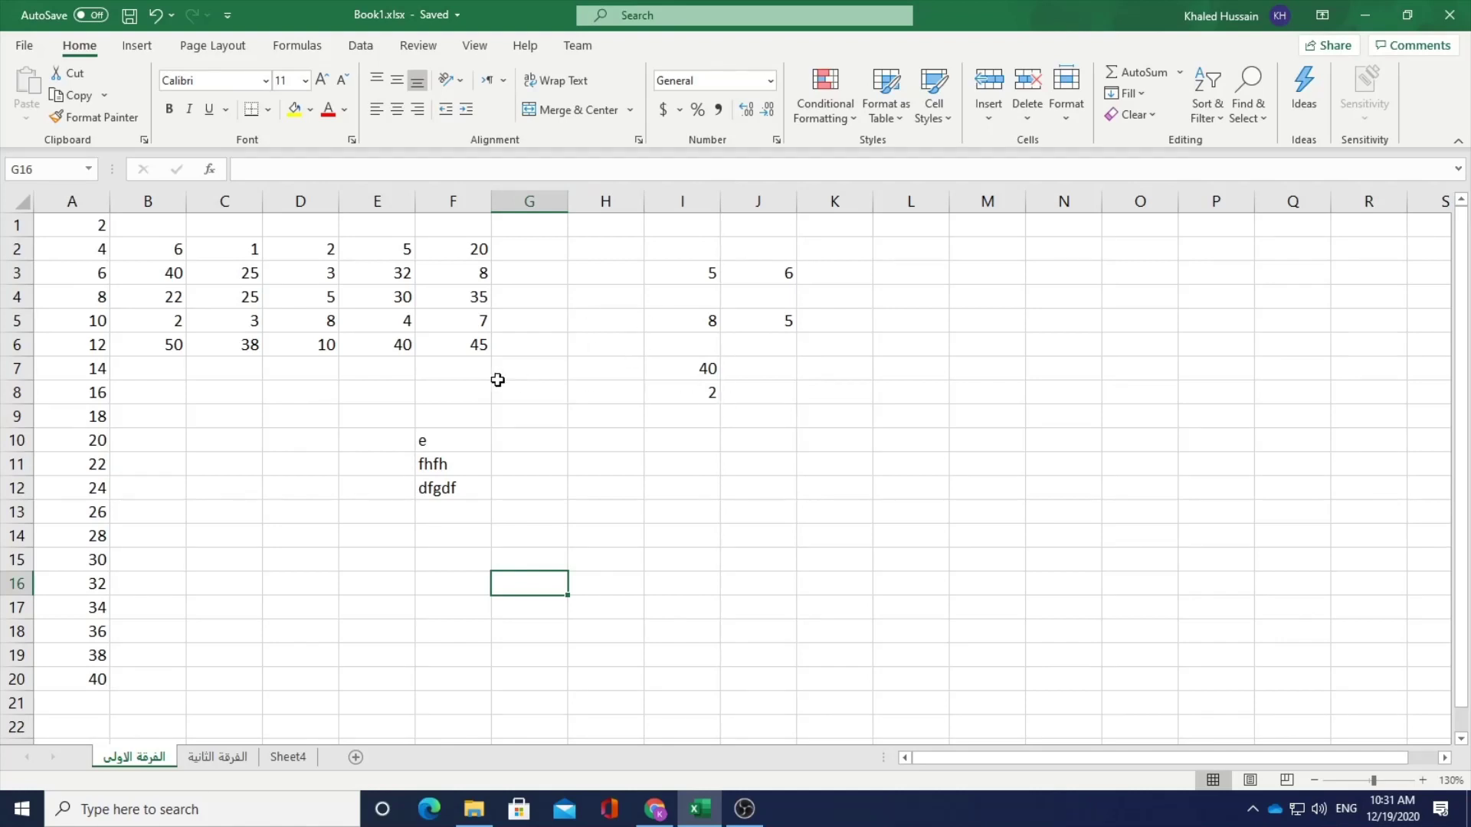
Delete the stray text in F10:F12 and the numbers in I3:J8.
{"action": "left_click_drag", "start_coordinate": [427, 440], "coordinate": [437, 486]}
{"action": "key", "text": "Delete"}
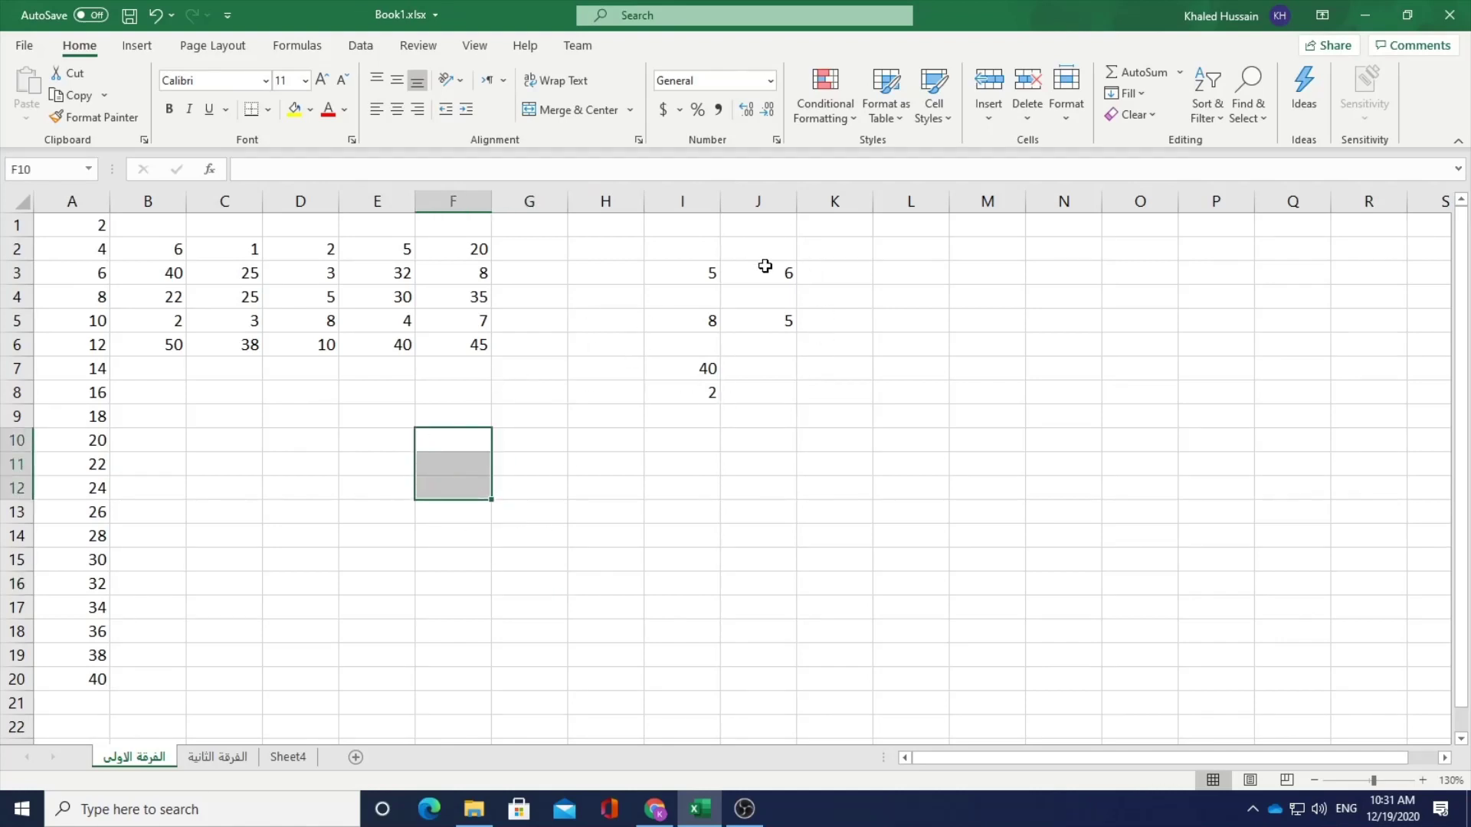
{"action": "left_click", "coordinate": [717, 273]}
{"action": "left_click_drag", "start_coordinate": [736, 275], "coordinate": [761, 388]}
{"action": "key", "text": "Delete"}
{"action": "left_click", "coordinate": [558, 368]}
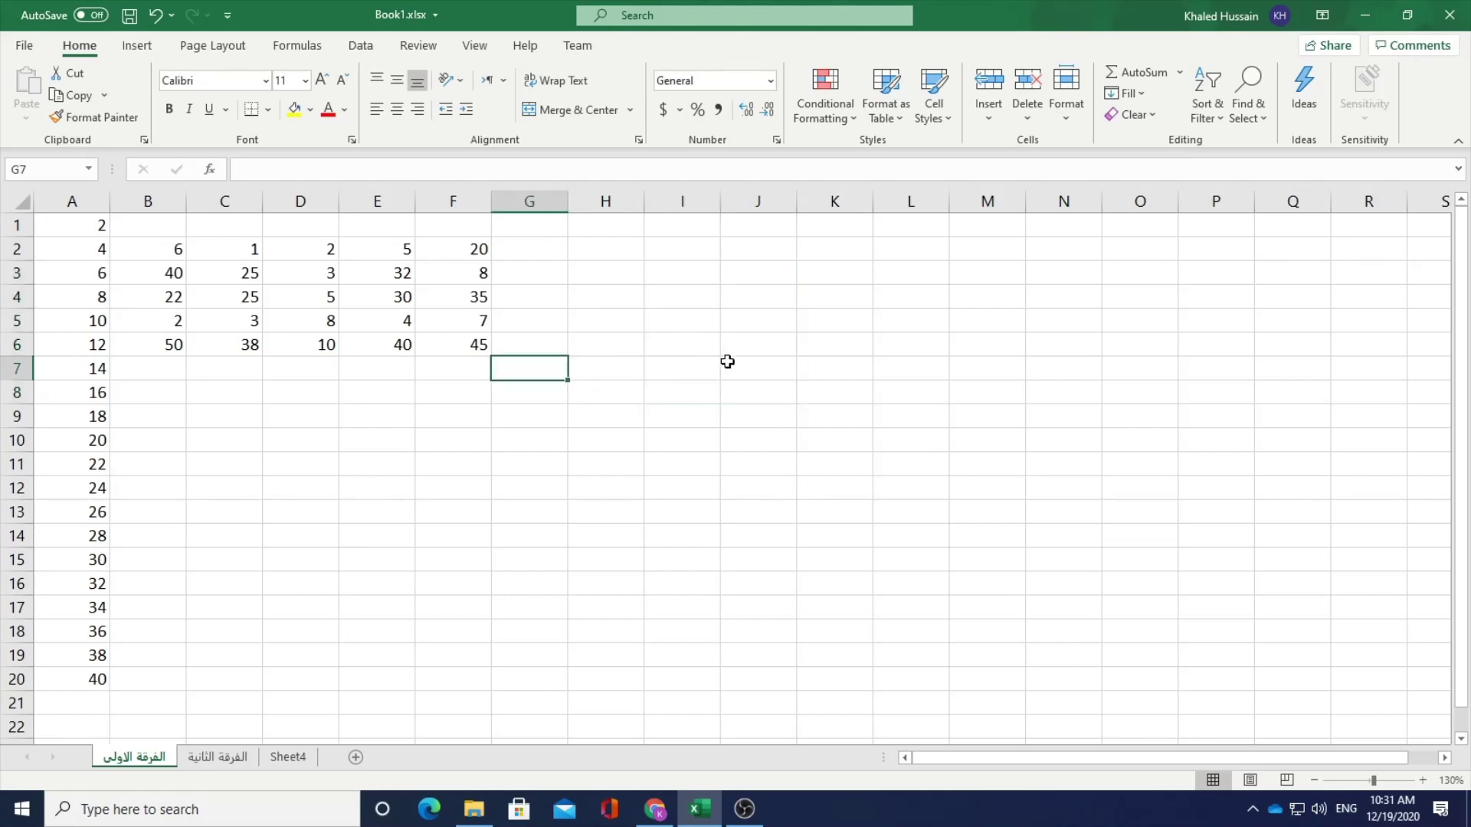
Enter the addition formula =B4+D4 in H5.
{"action": "left_click", "coordinate": [602, 310]}
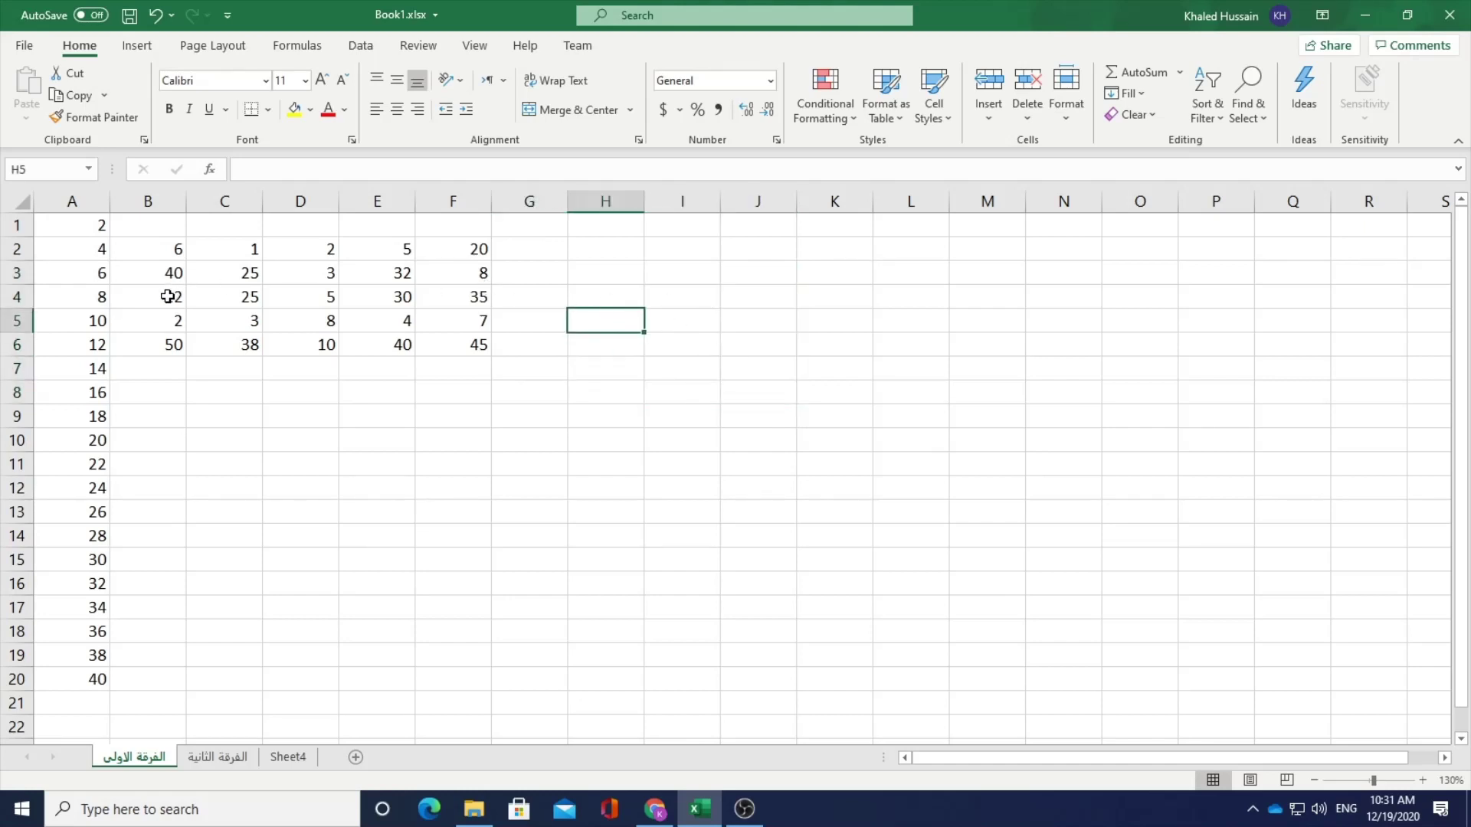
{"action": "left_click", "coordinate": [247, 175]}
{"action": "type", "text": "="}
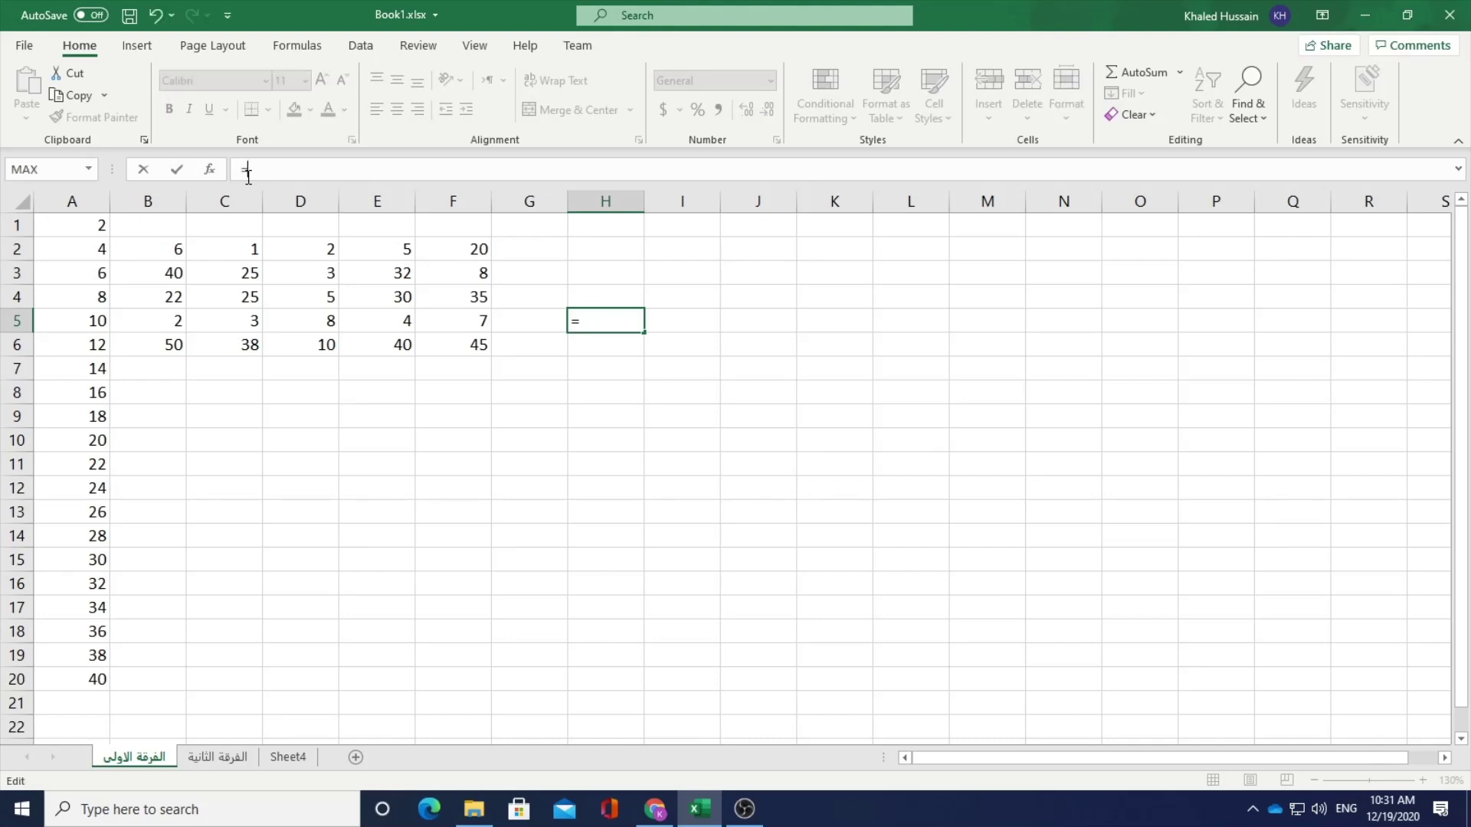
{"action": "left_click", "coordinate": [148, 298]}
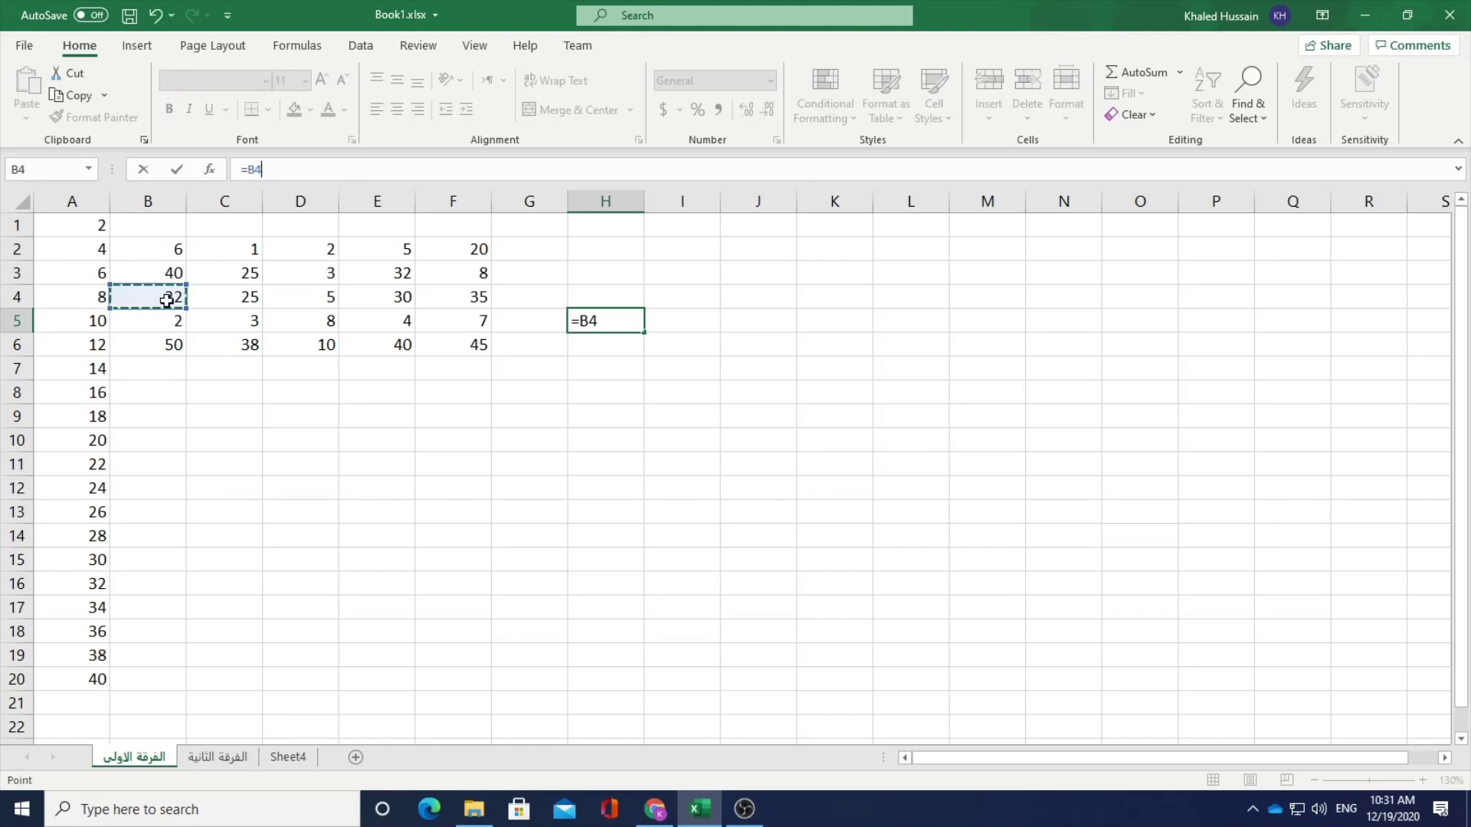
{"action": "type", "text": "+"}
{"action": "left_click", "coordinate": [308, 298]}
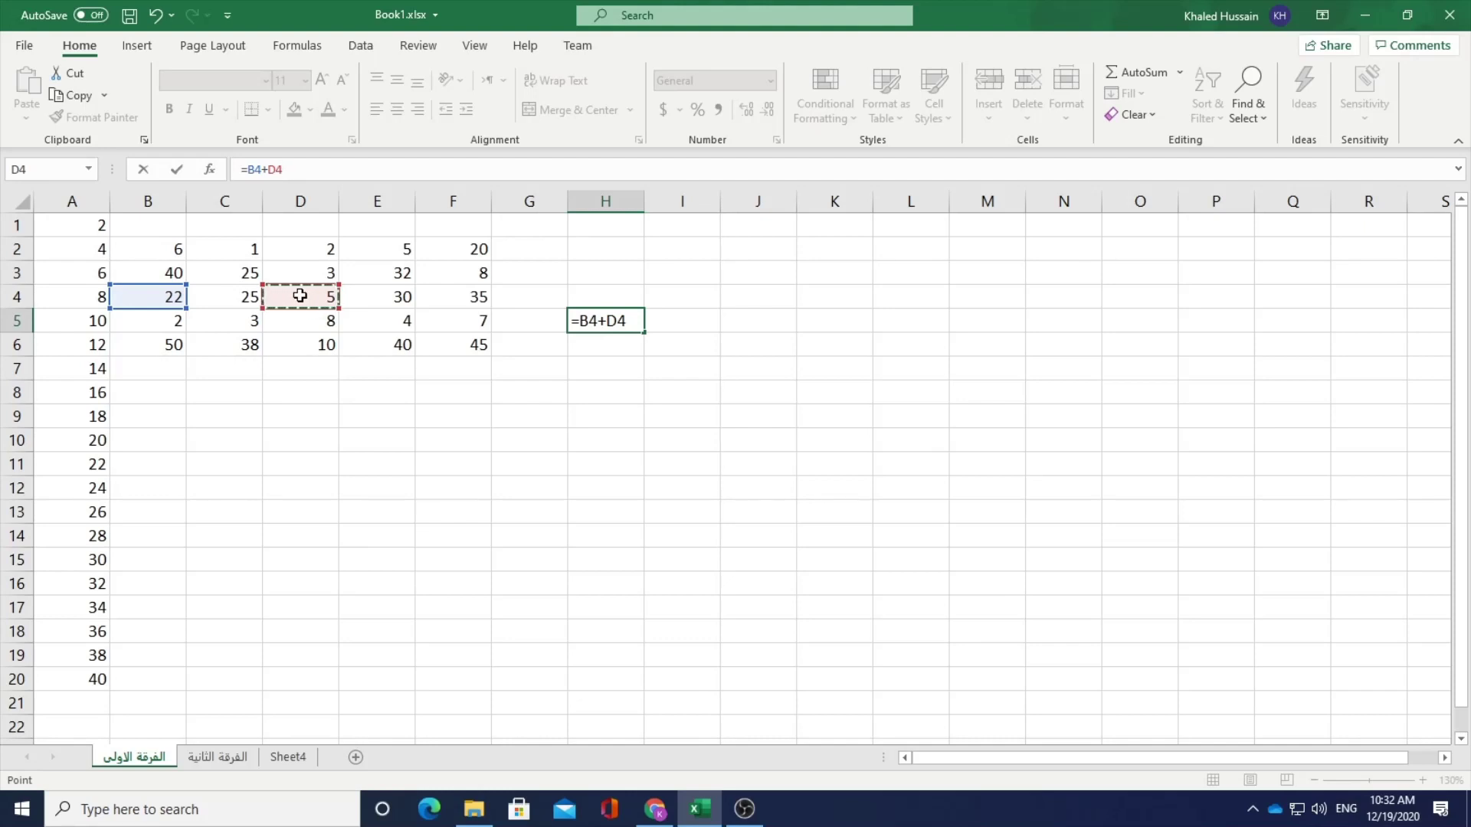
{"action": "key", "text": "Return"}
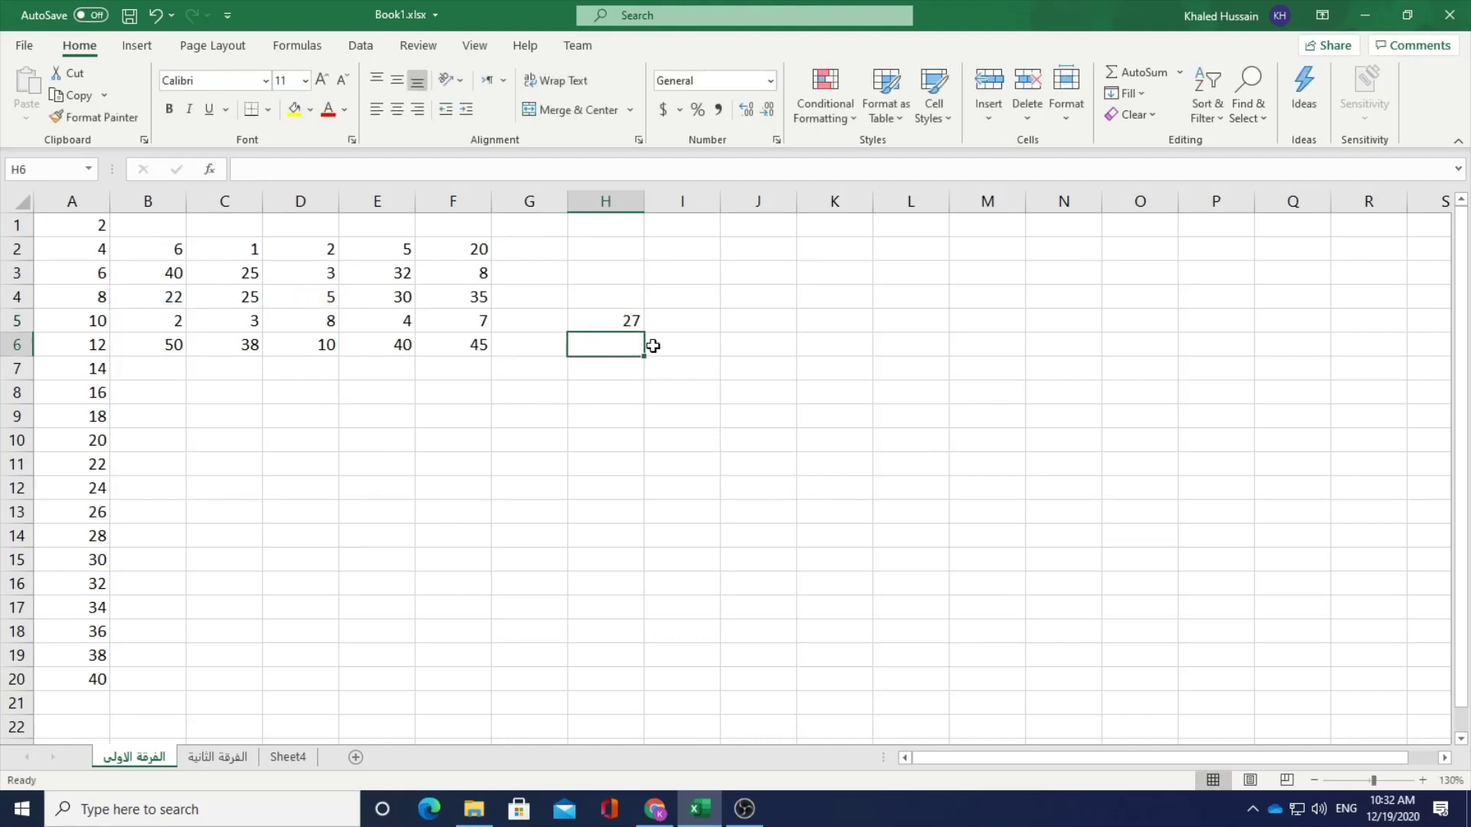
Change H5's operator so it multiplies B4 by D4.
{"action": "left_click", "coordinate": [597, 317]}
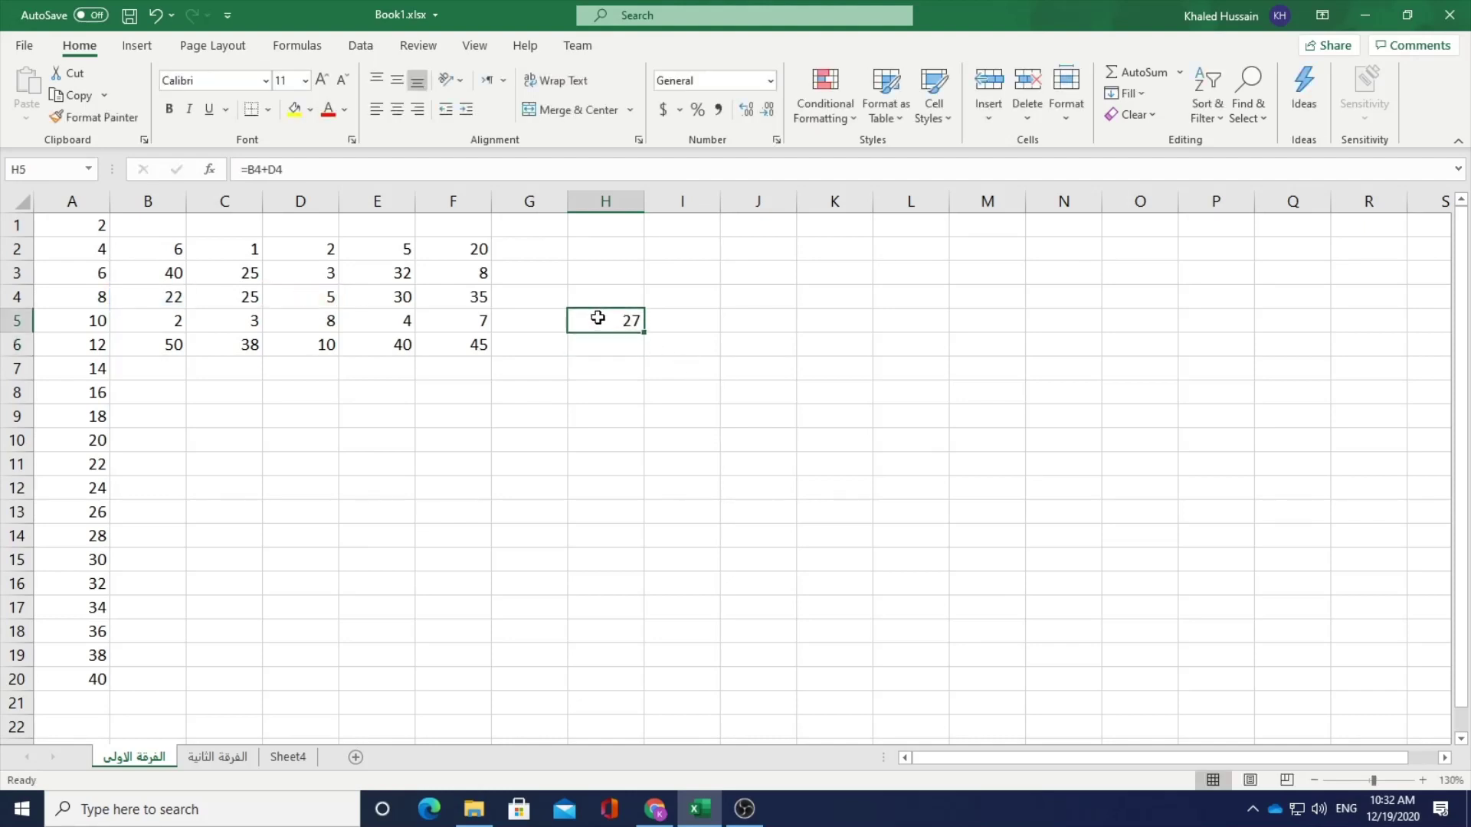
{"action": "left_click", "coordinate": [263, 169]}
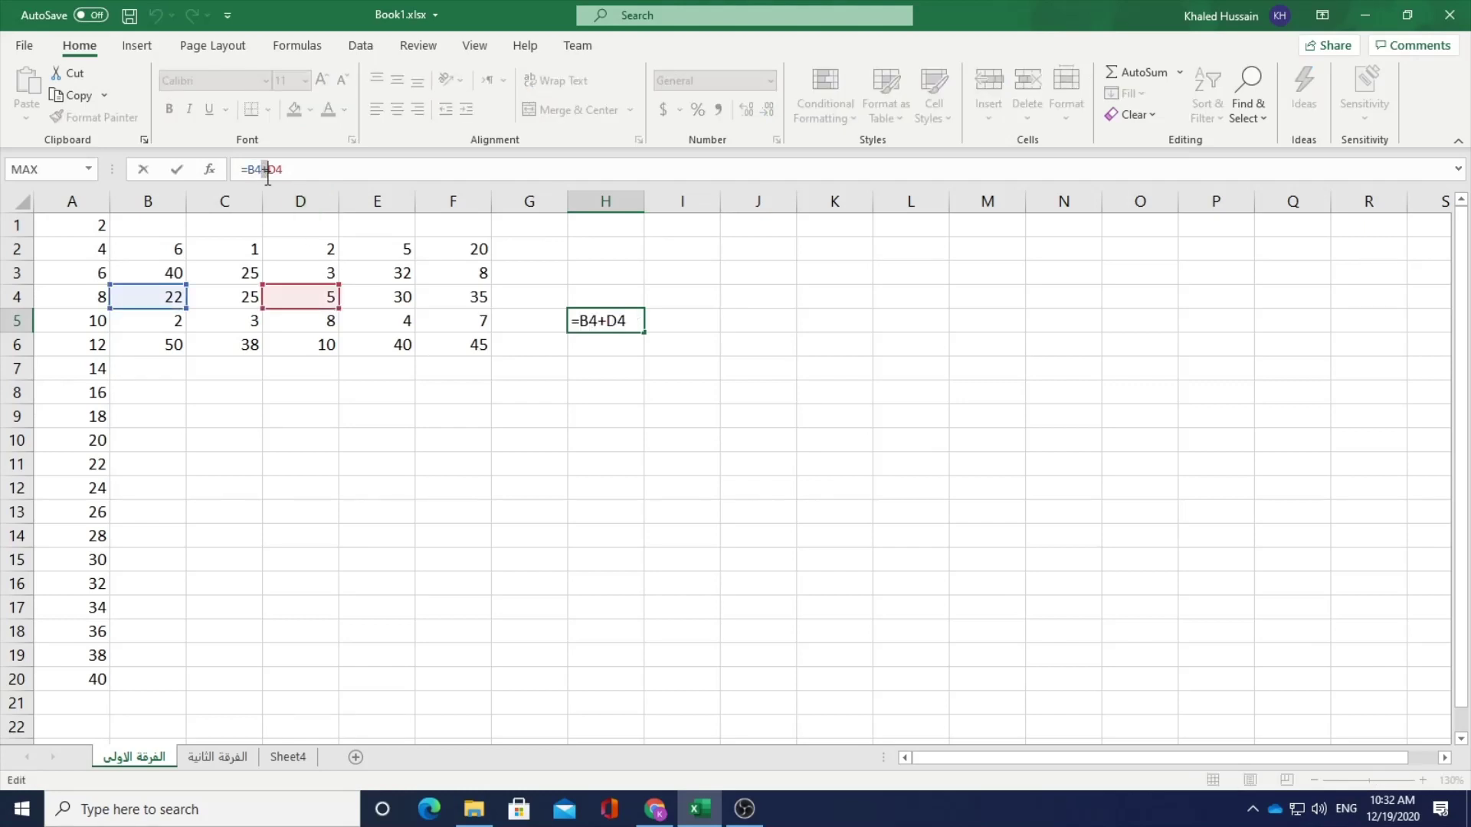
{"action": "type", "text": "*"}
{"action": "key", "text": "Return"}
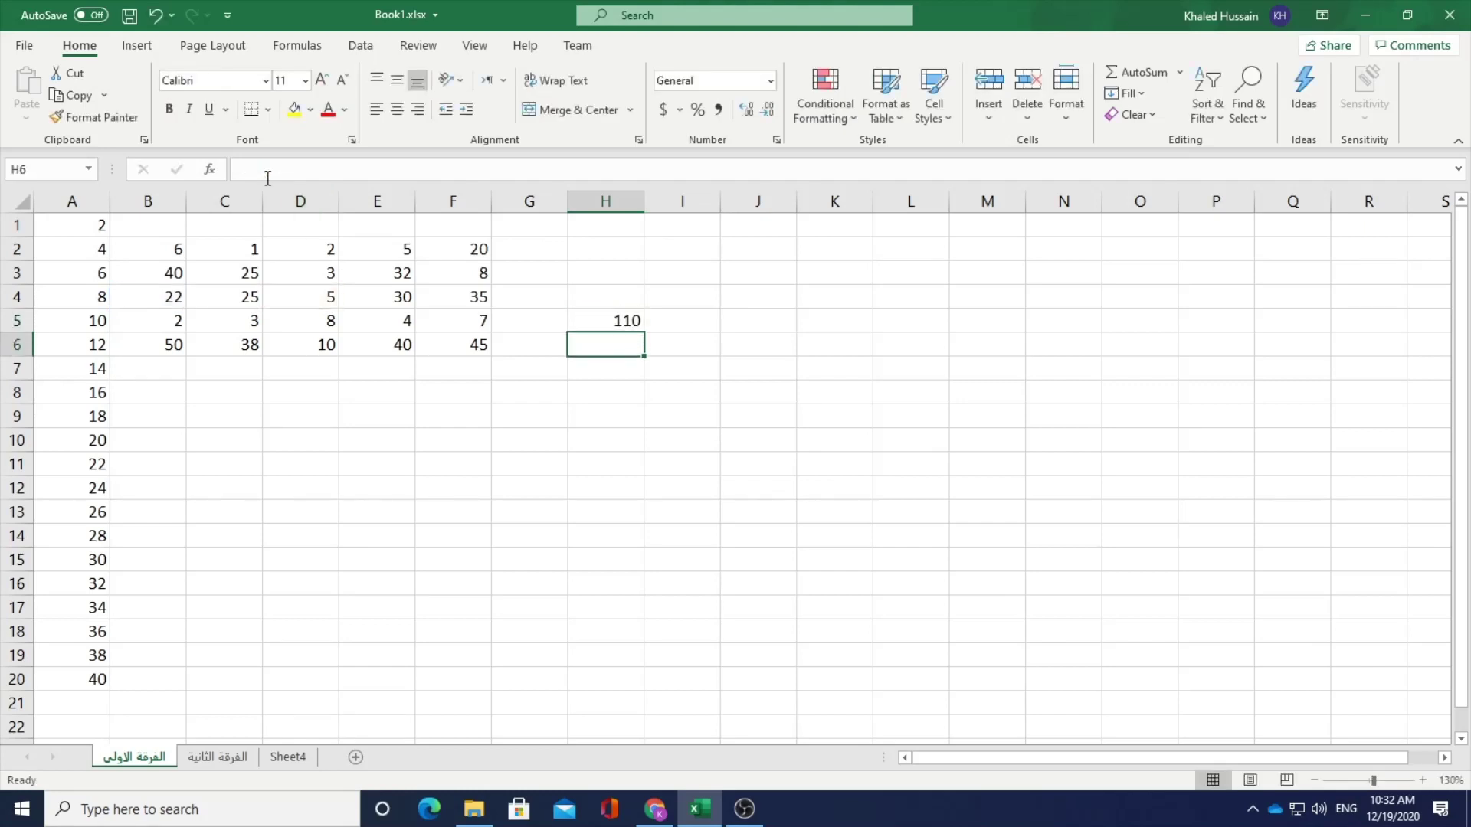
Change H5's formula to divide B4 by D4.
{"action": "left_click", "coordinate": [579, 325]}
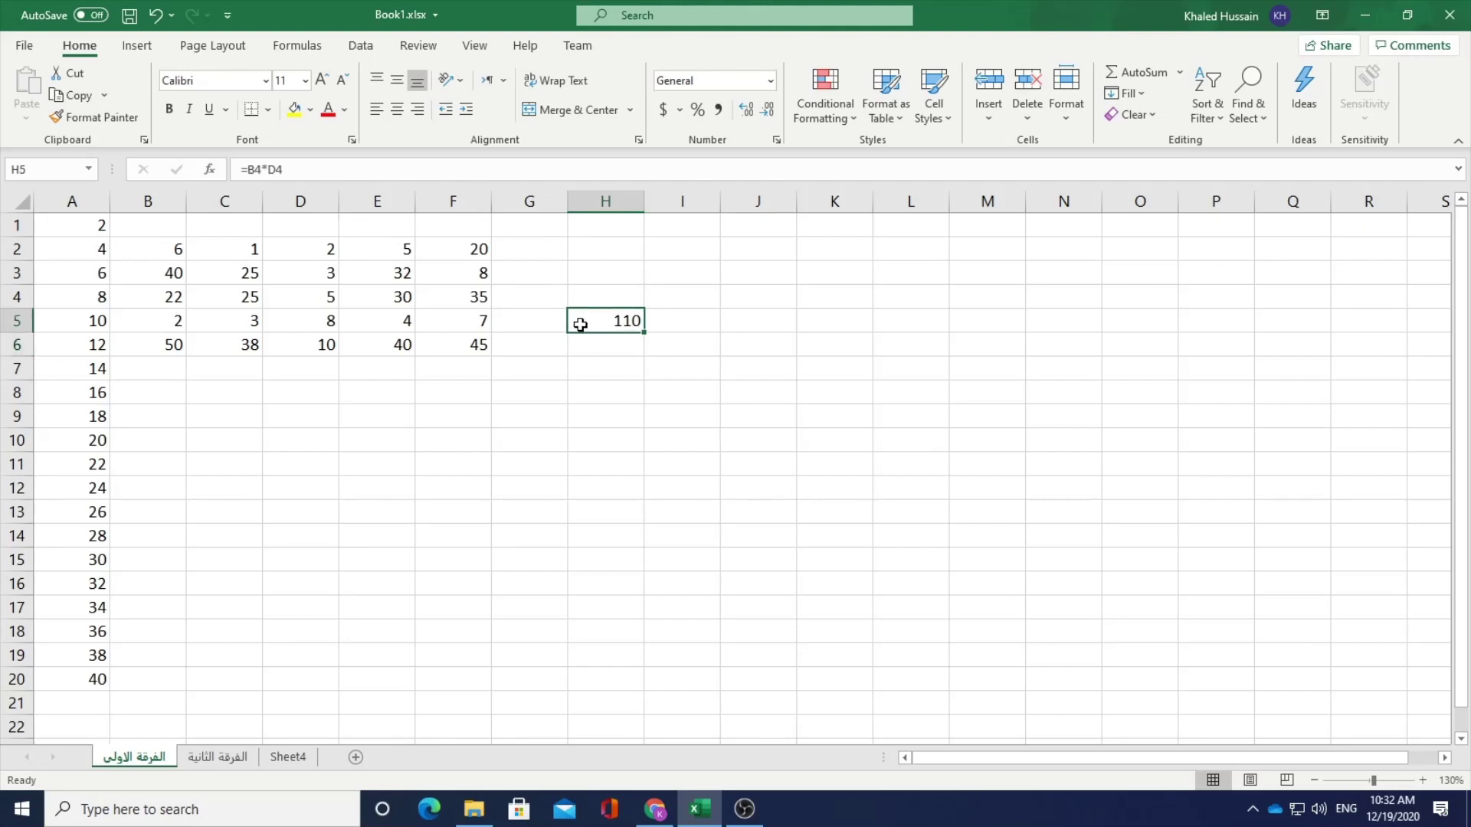
{"action": "left_click", "coordinate": [263, 168]}
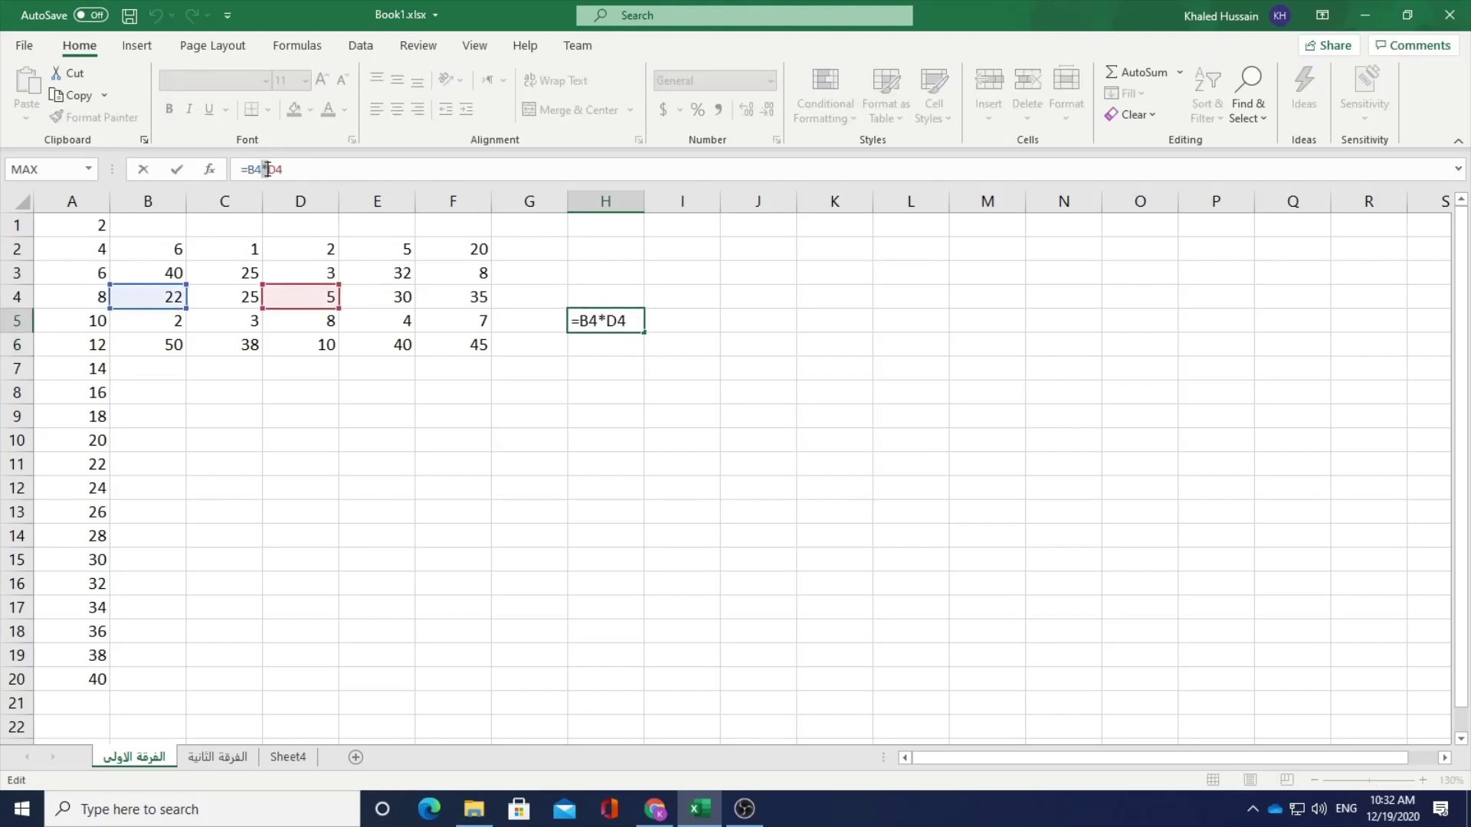
{"action": "type", "text": "/"}
{"action": "left_click", "coordinate": [479, 423]}
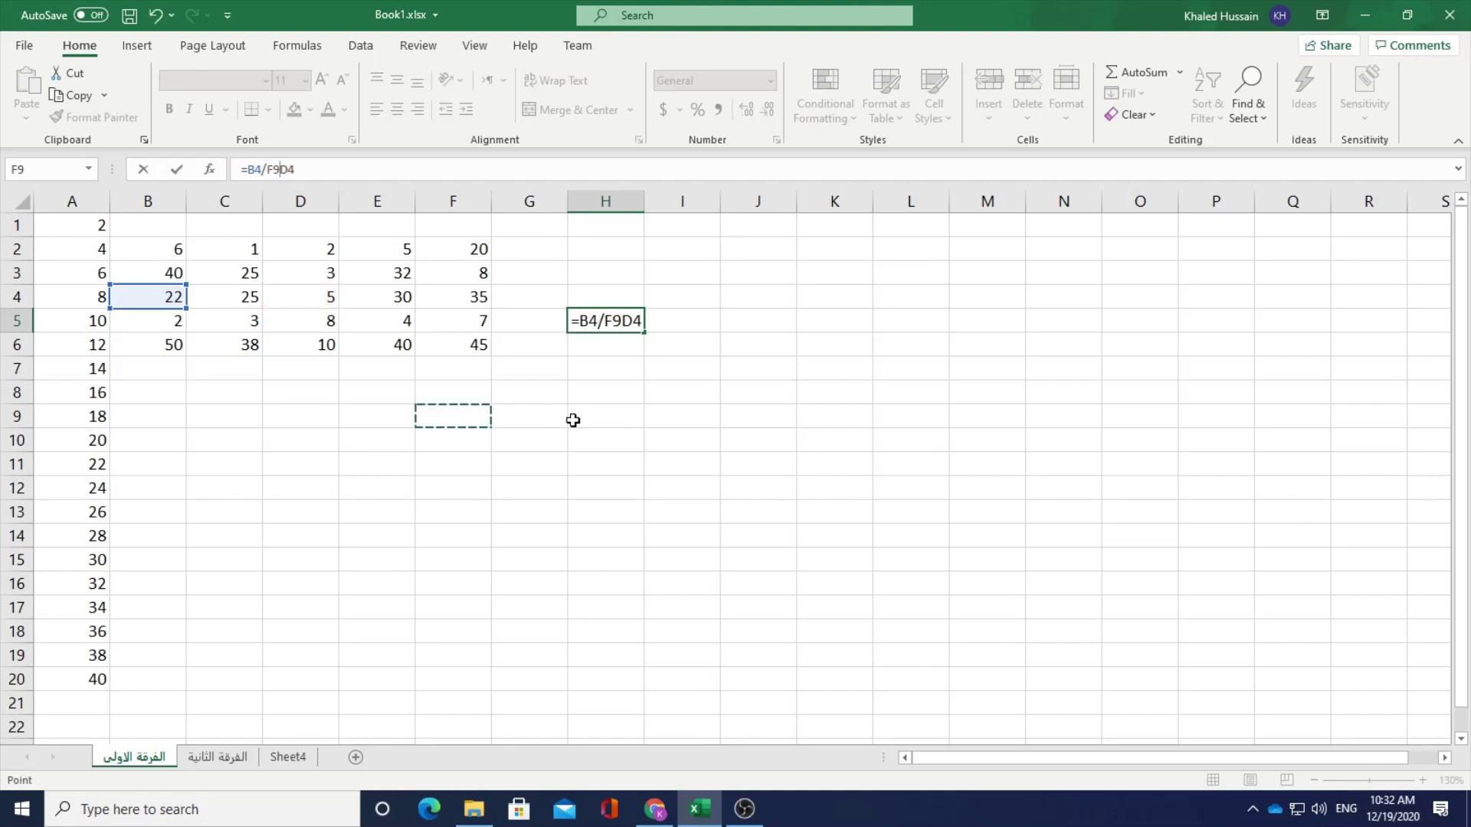
{"action": "key", "text": "Escape"}
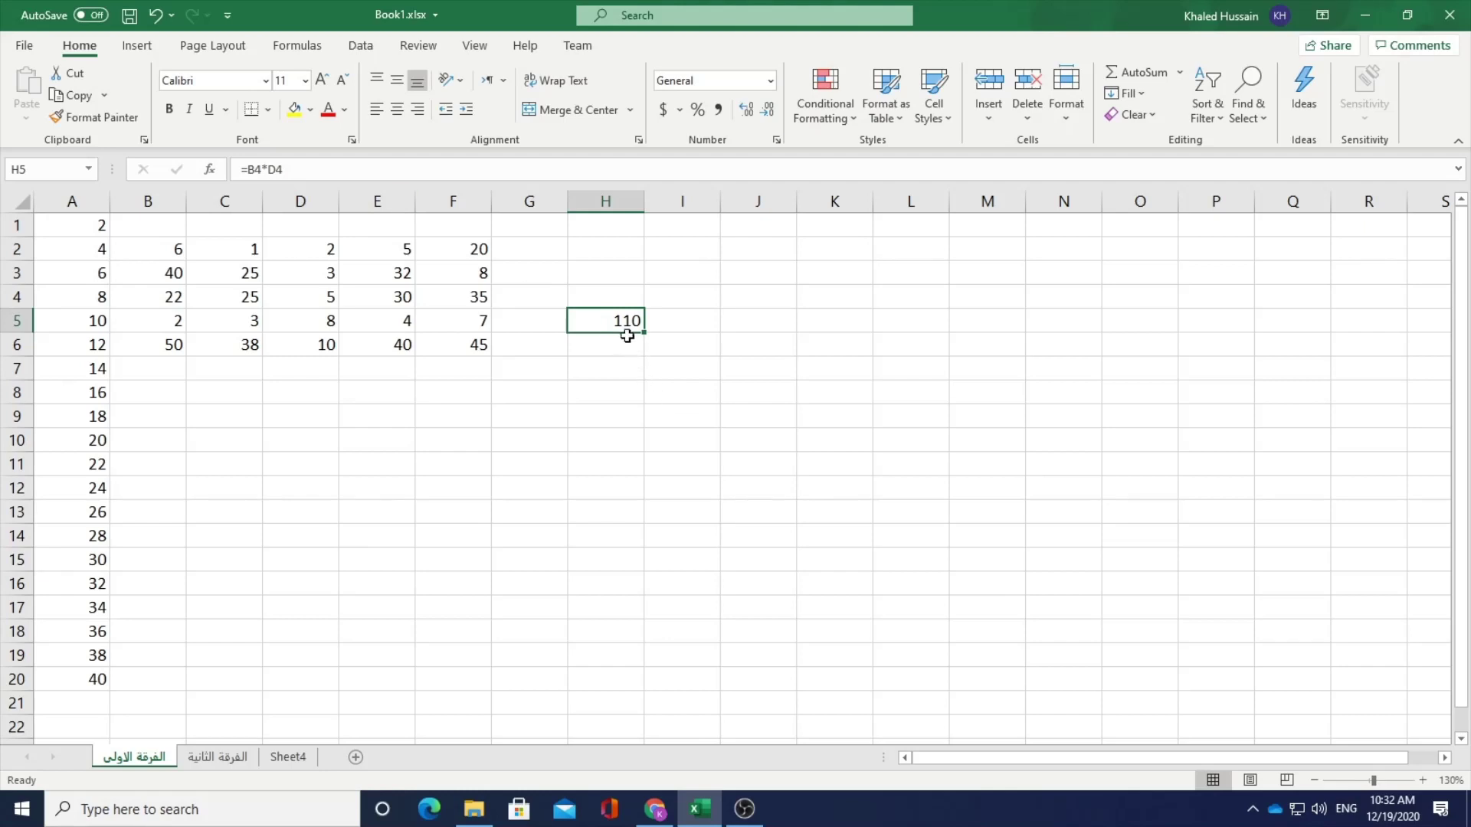
{"action": "left_click", "coordinate": [263, 168]}
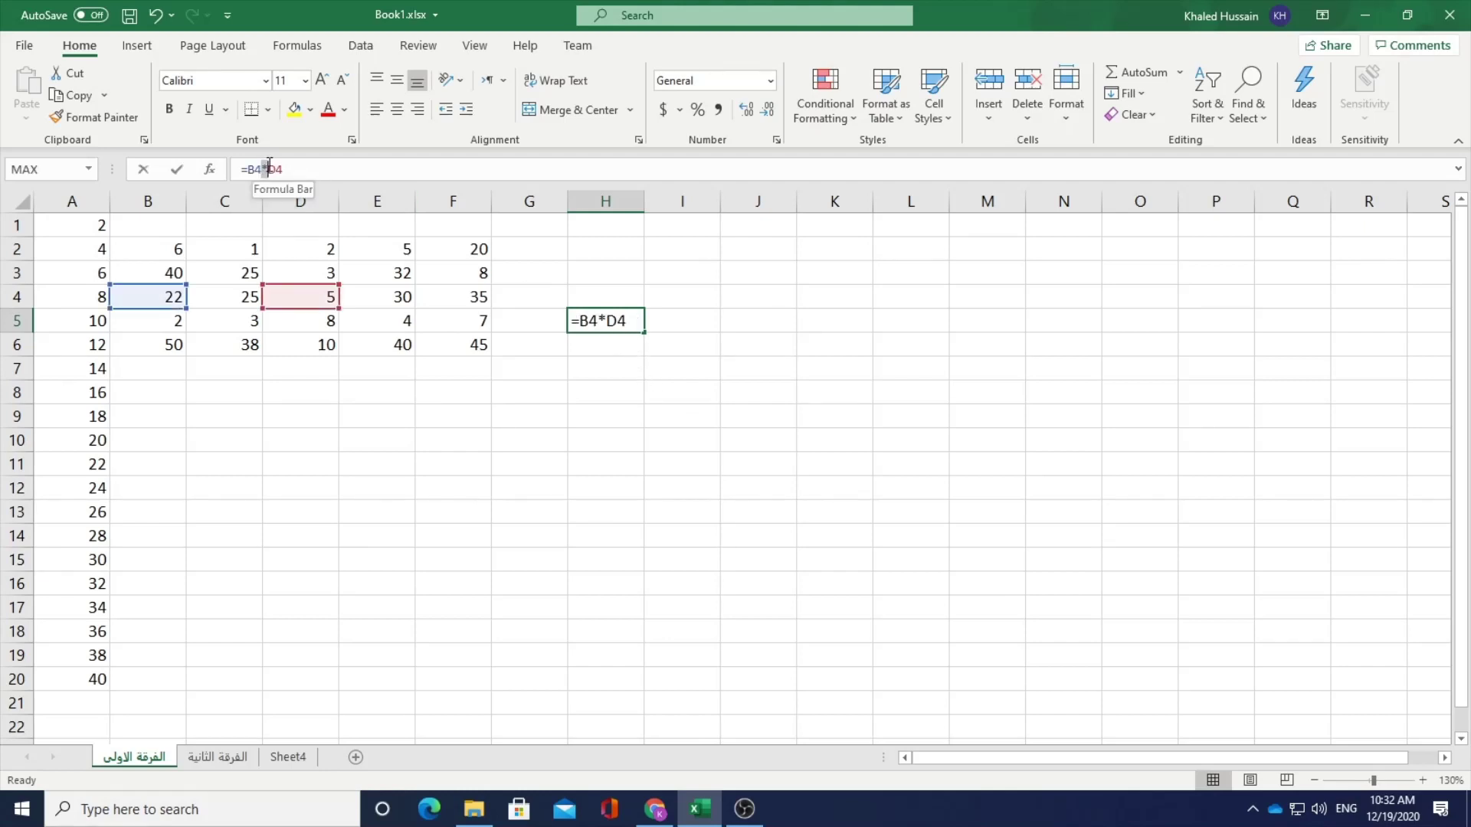
{"action": "key", "text": "BackSpace"}
{"action": "type", "text": "/"}
{"action": "key", "text": "Return"}
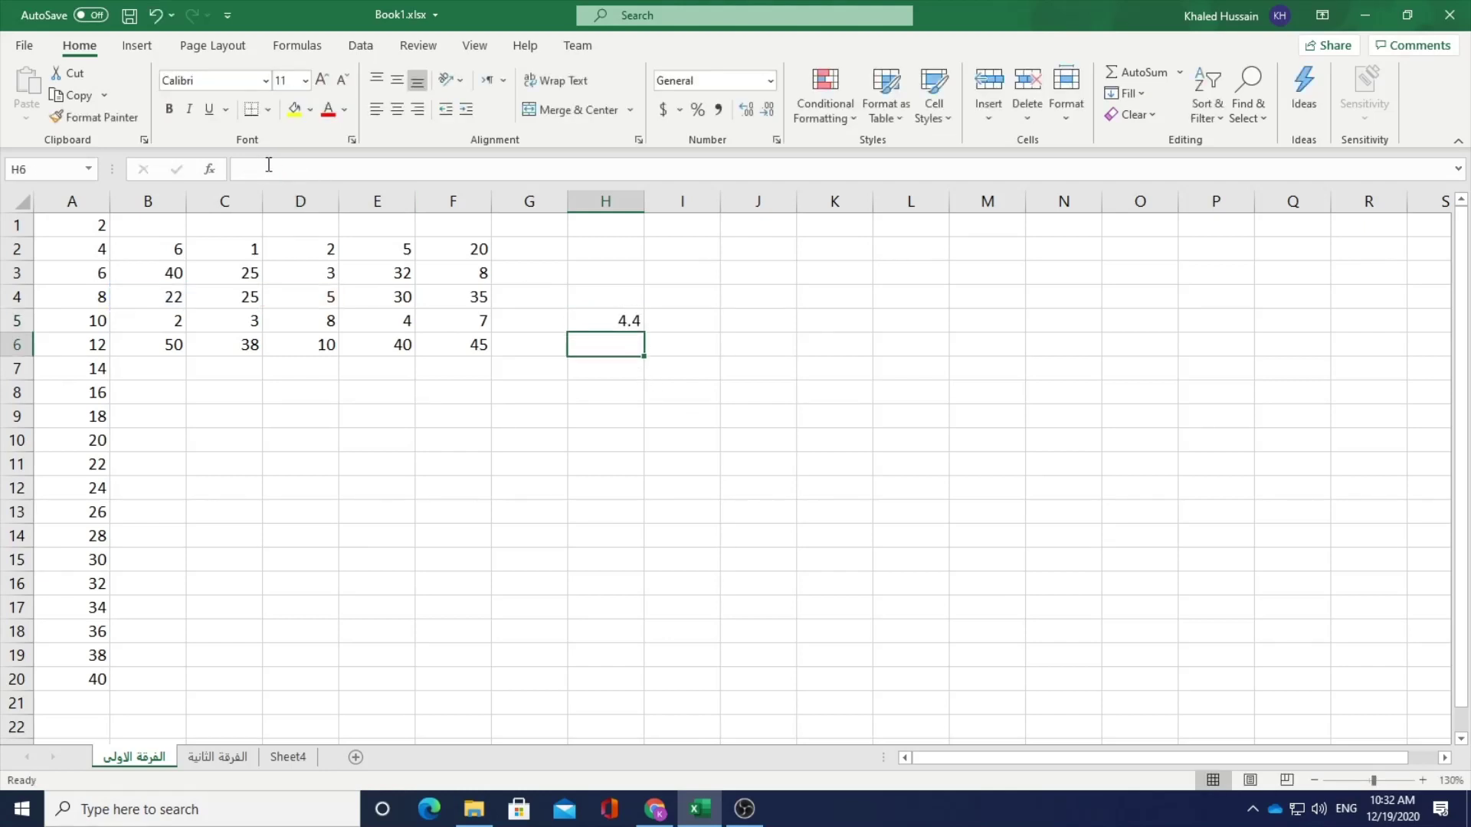
Change H5 to raise B4 to the power D4, then clear H5.
{"action": "left_click", "coordinate": [618, 322]}
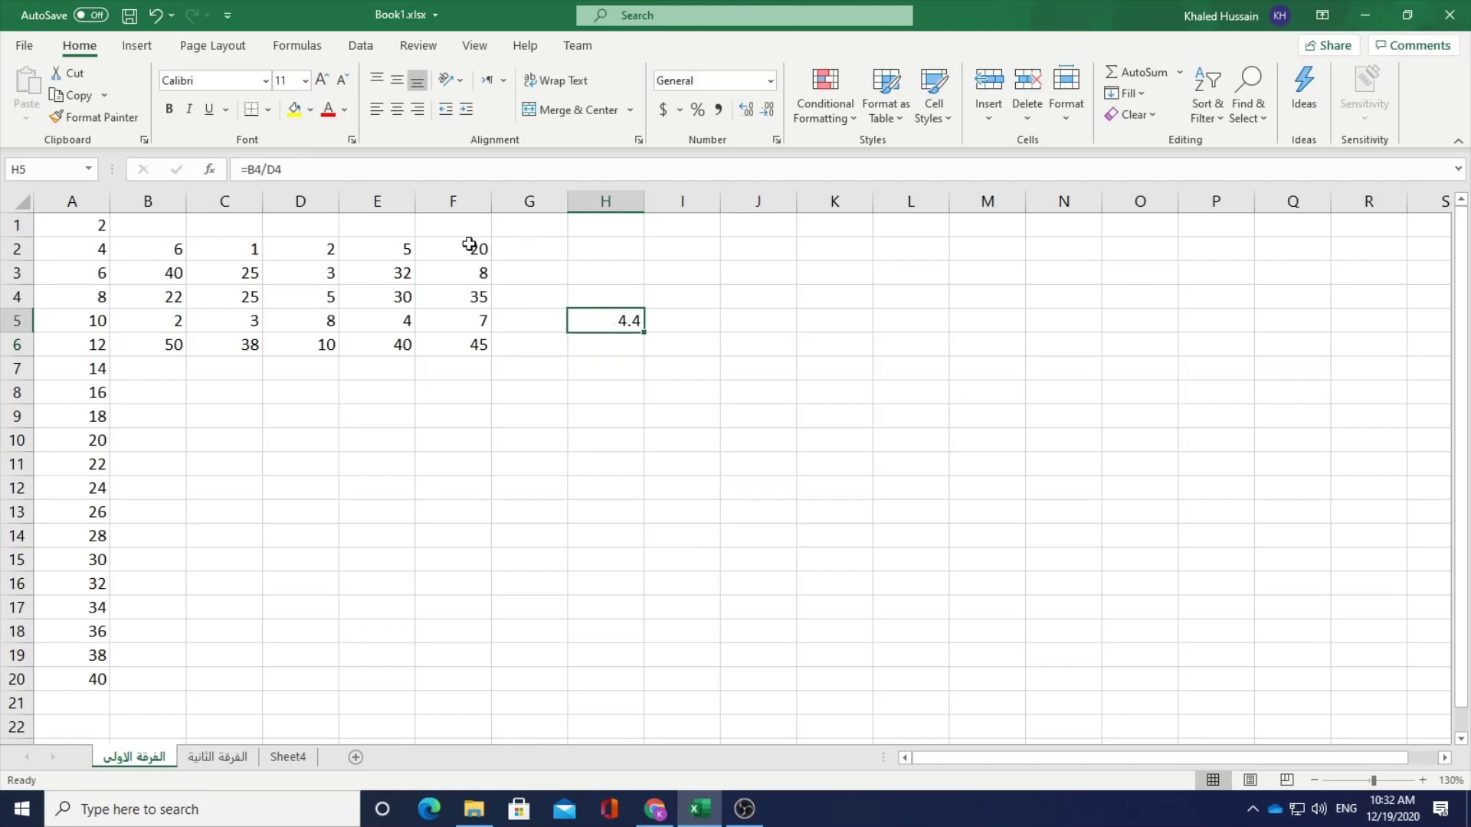
{"action": "left_click", "coordinate": [263, 168]}
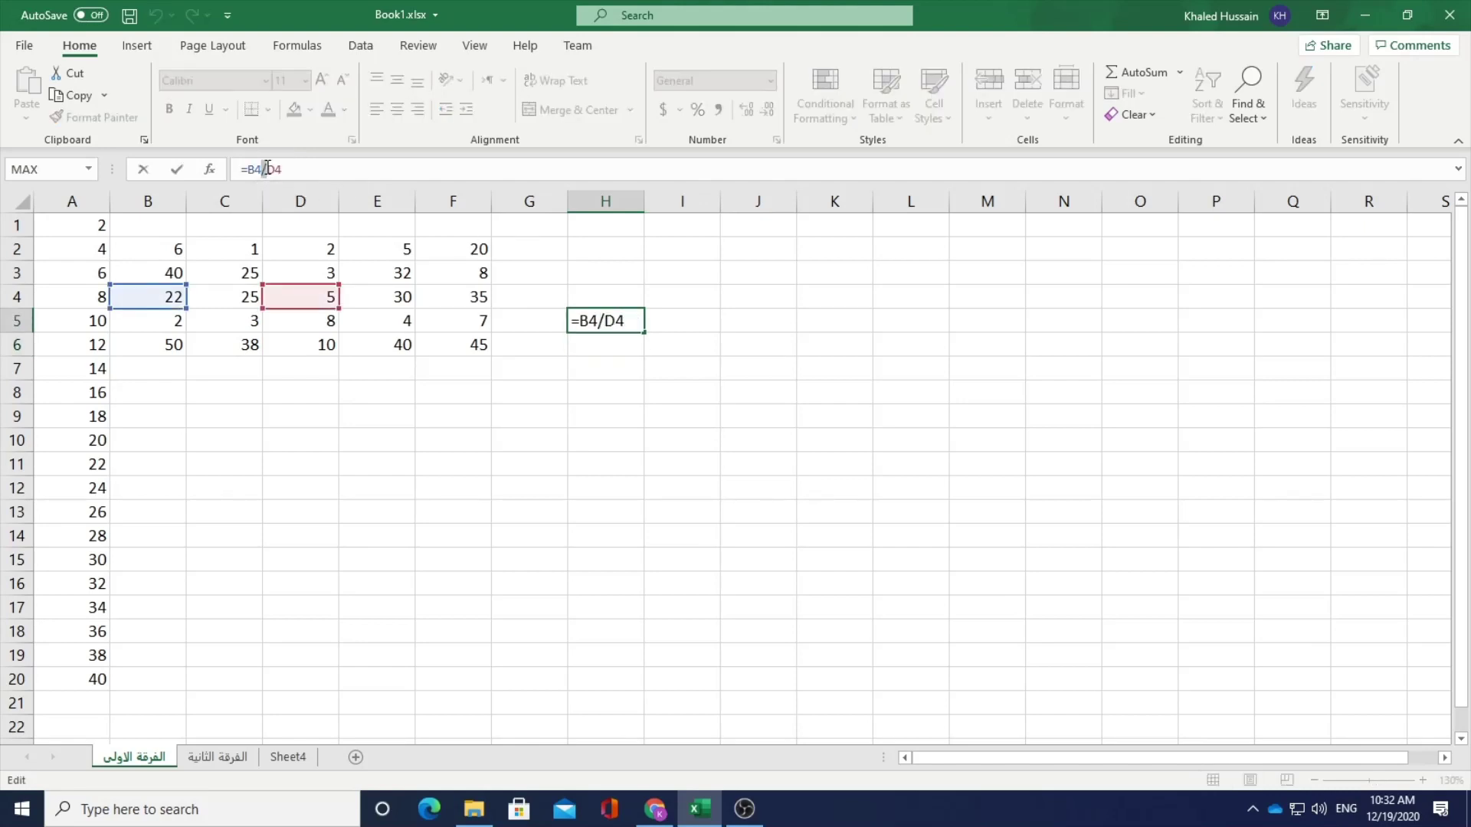
{"action": "key", "text": "BackSpace"}
{"action": "type", "text": "^"}
{"action": "key", "text": "Return"}
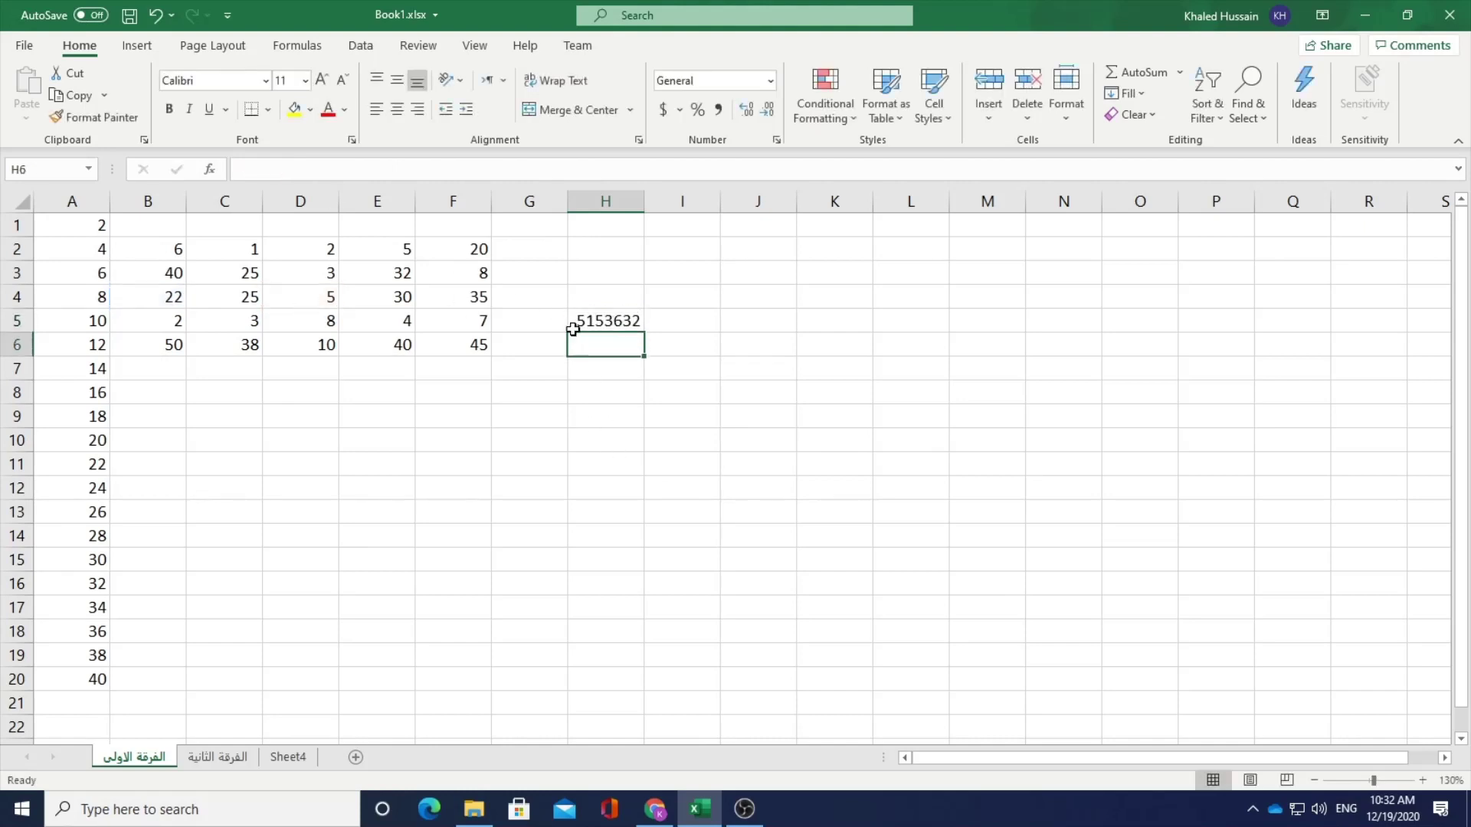
{"action": "left_click", "coordinate": [585, 322]}
{"action": "key", "text": "Delete"}
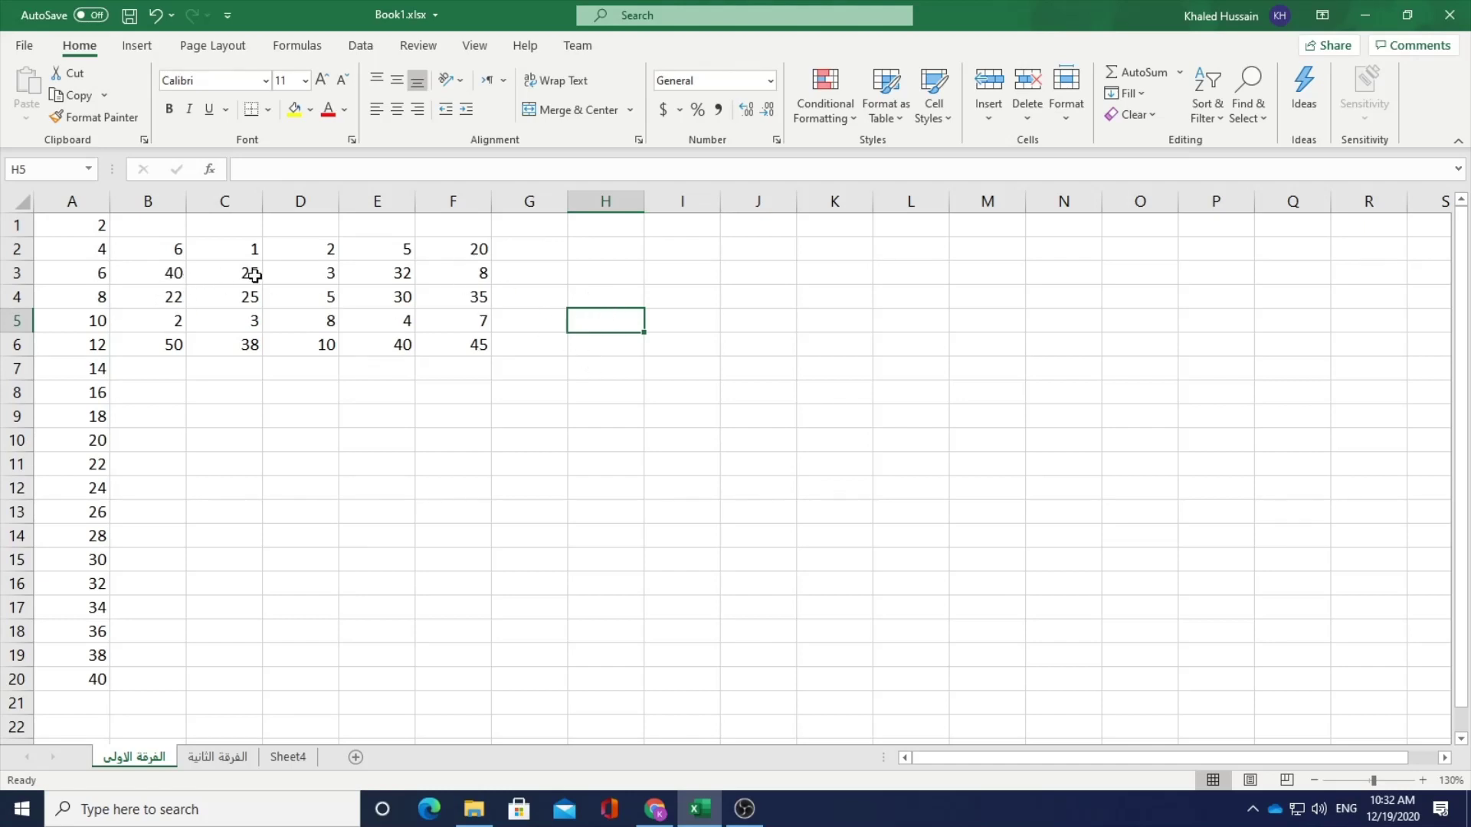
Enter the comparison formula =B4=E4 in H5.
{"action": "left_click", "coordinate": [258, 166]}
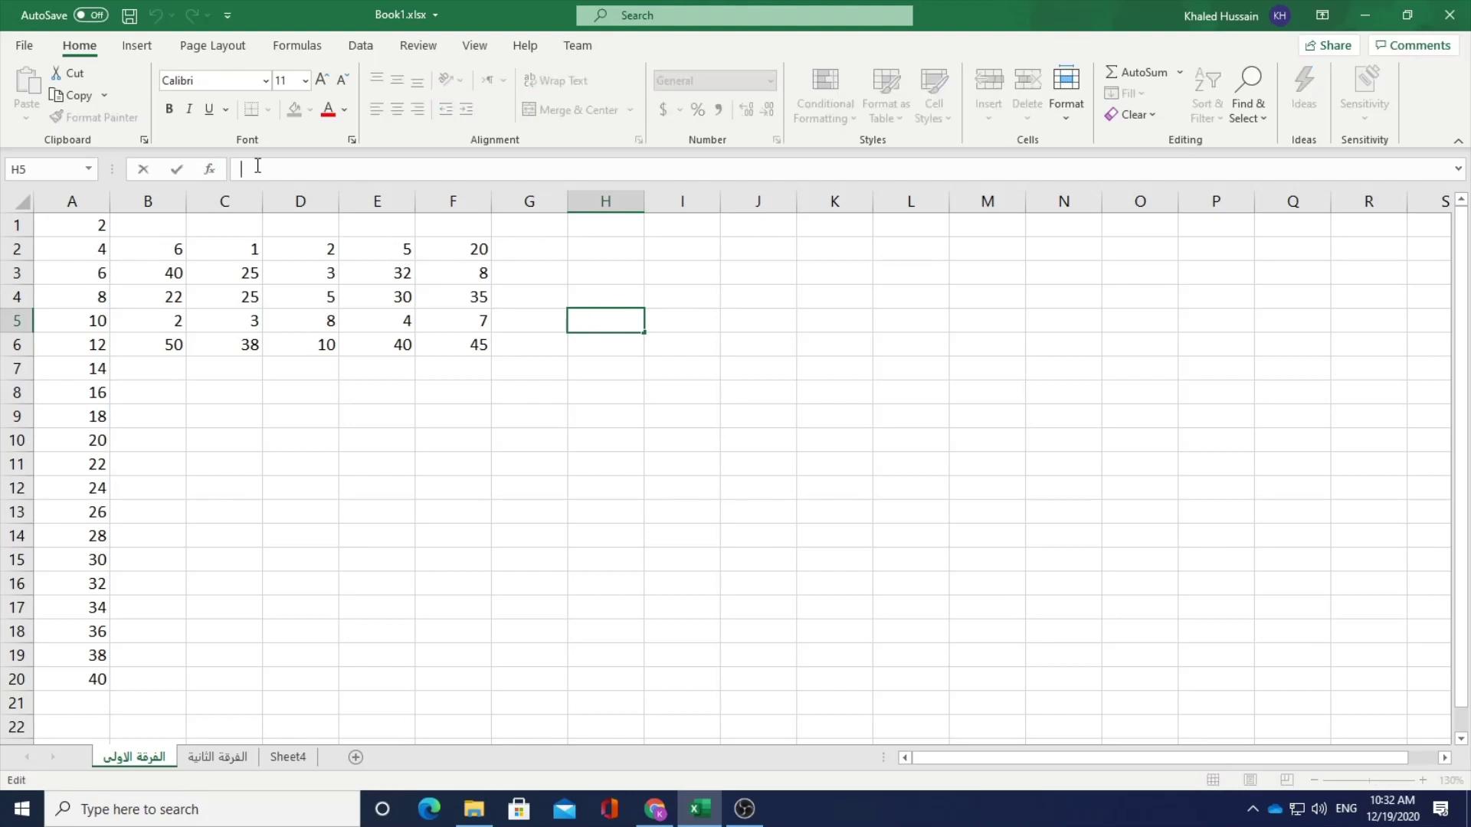
{"action": "type", "text": "="}
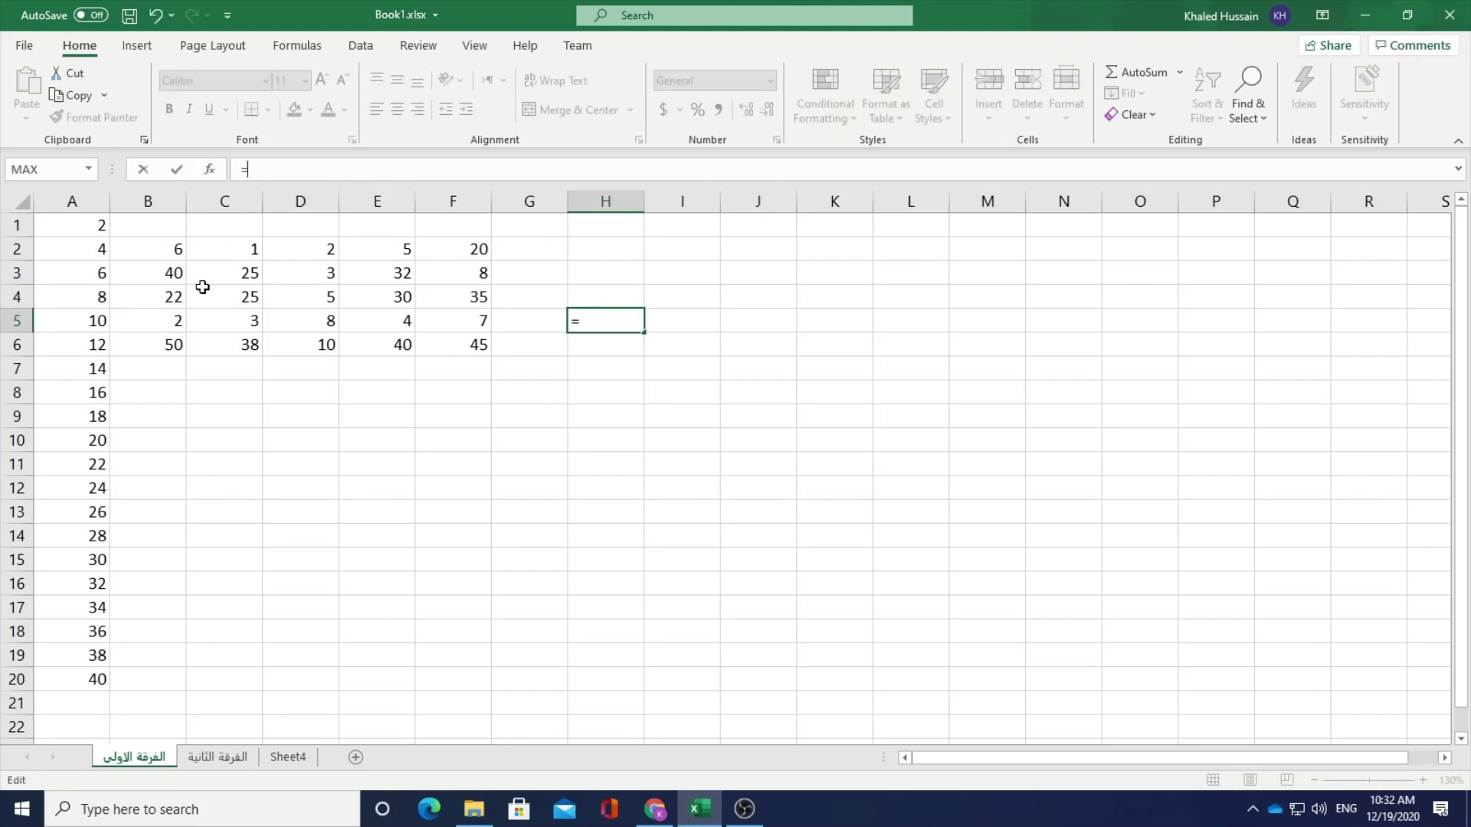
{"action": "left_click", "coordinate": [144, 301]}
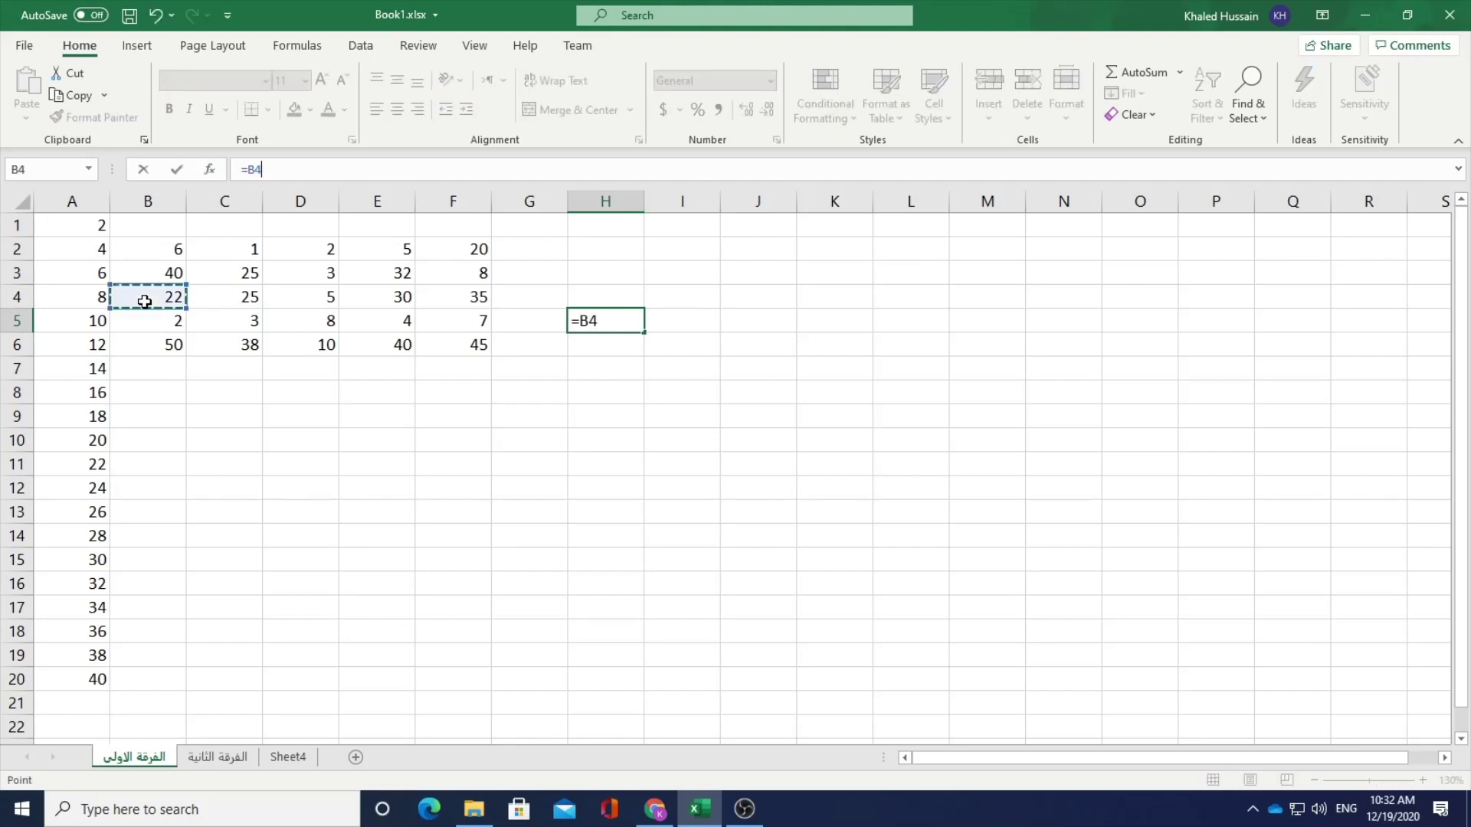
{"action": "type", "text": "="}
{"action": "left_click", "coordinate": [395, 301]}
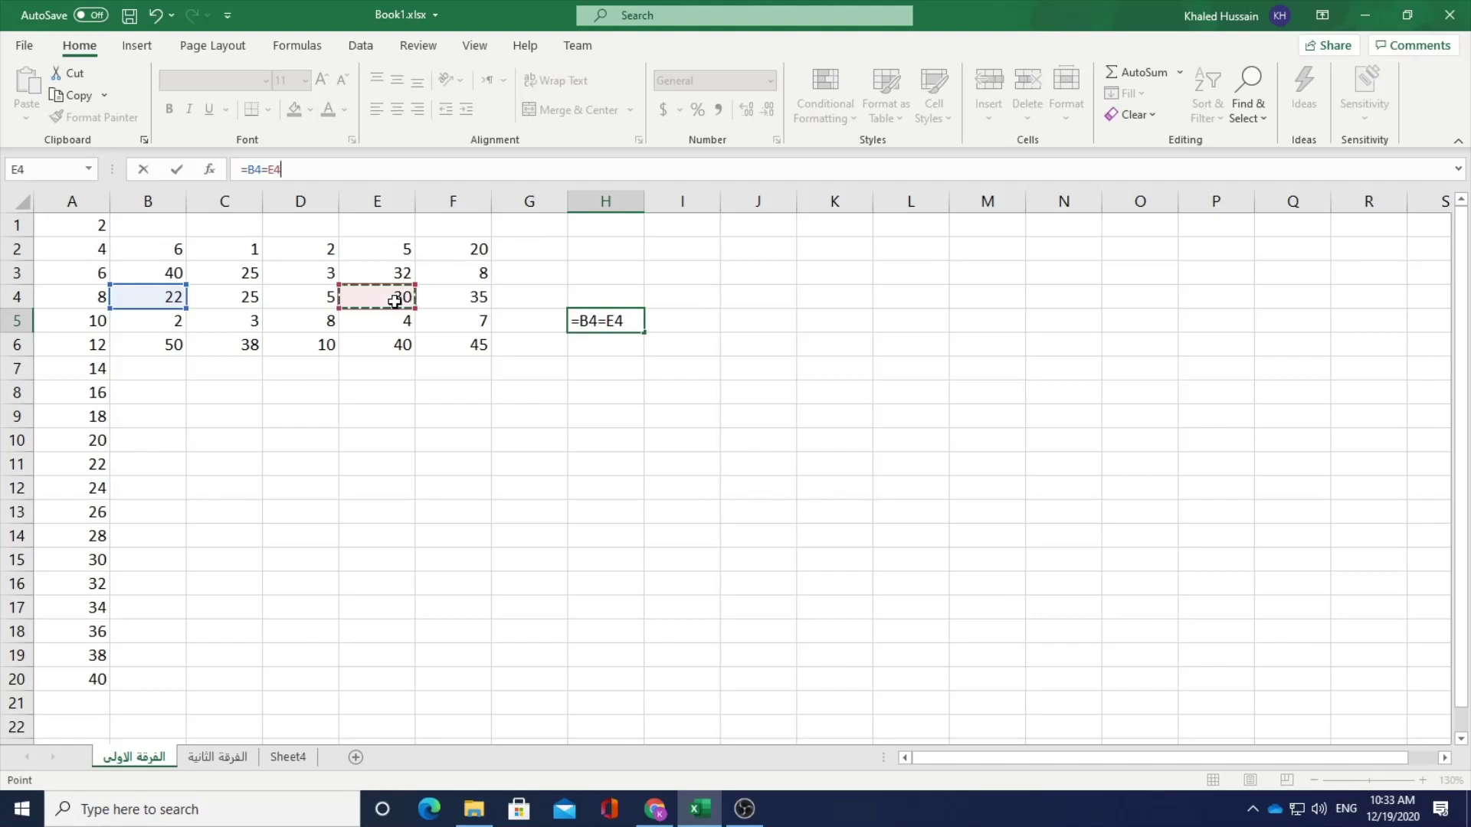
{"action": "key", "text": "Return"}
Try the comparison in H5 with > and then with <.
{"action": "left_click", "coordinate": [605, 328]}
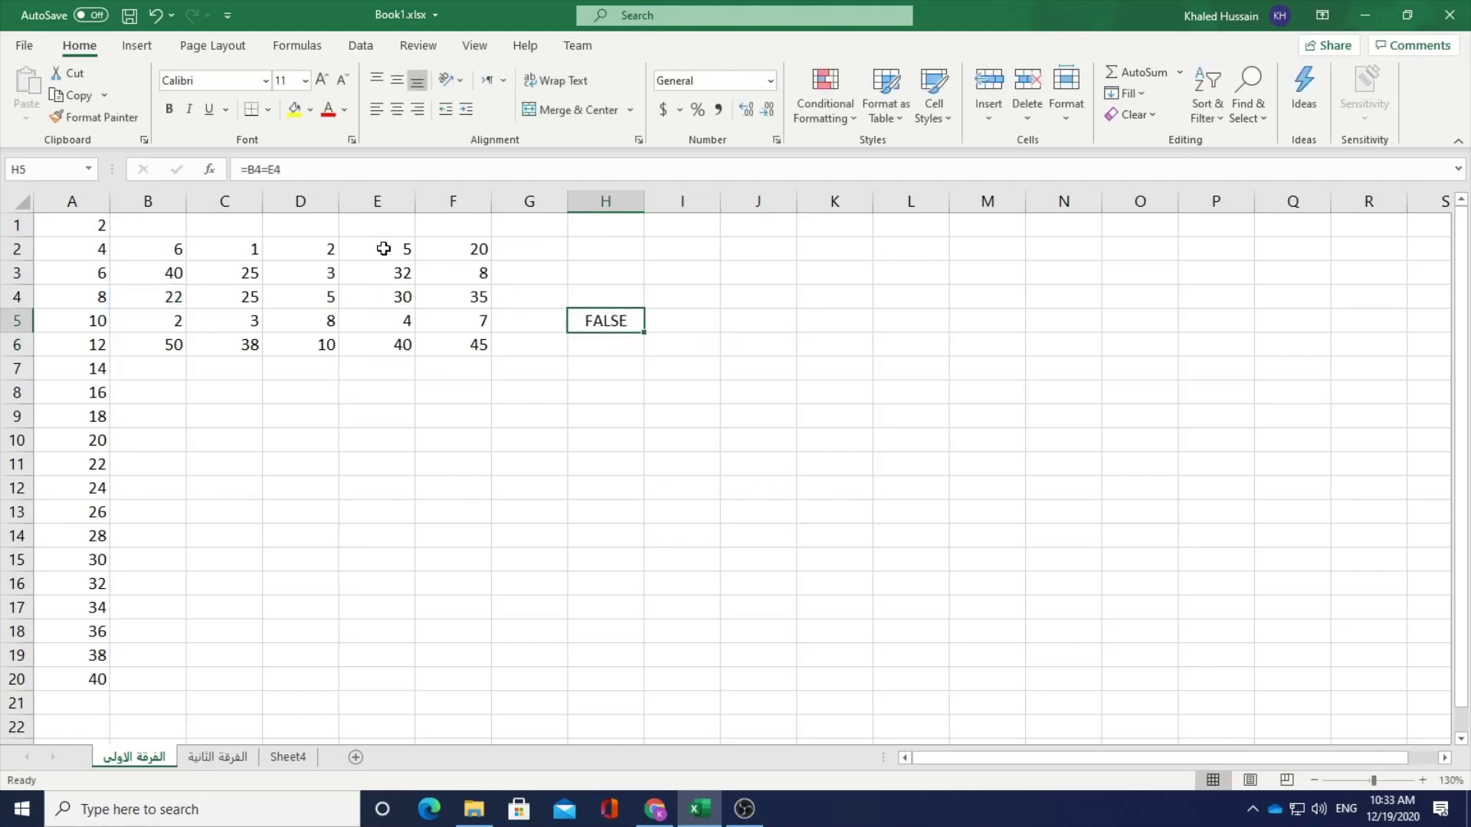
{"action": "left_click", "coordinate": [267, 170]}
{"action": "left_click_drag", "start_coordinate": [262, 170], "coordinate": [270, 172]}
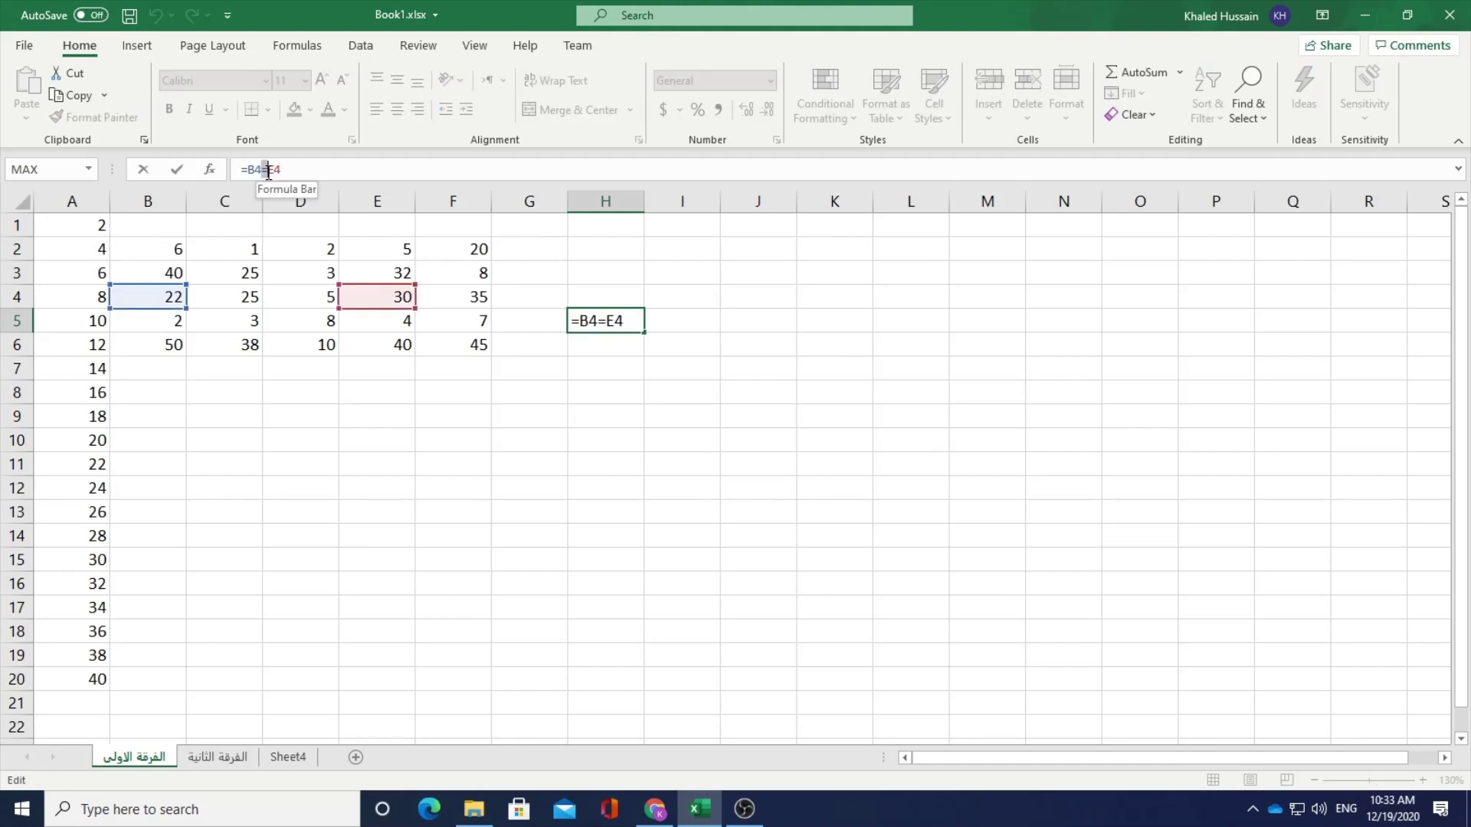
{"action": "type", "text": ">"}
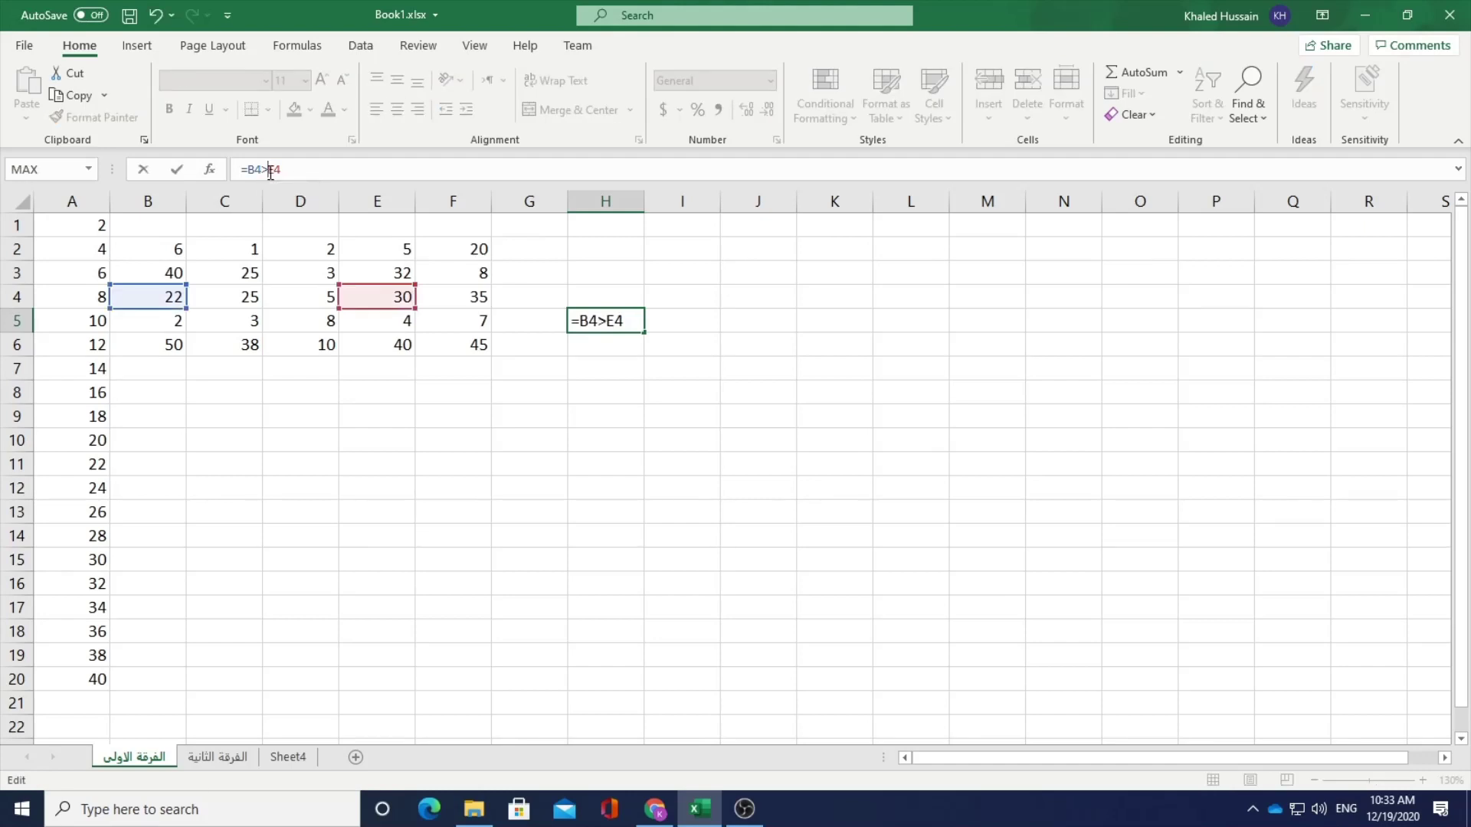
{"action": "key", "text": "Return"}
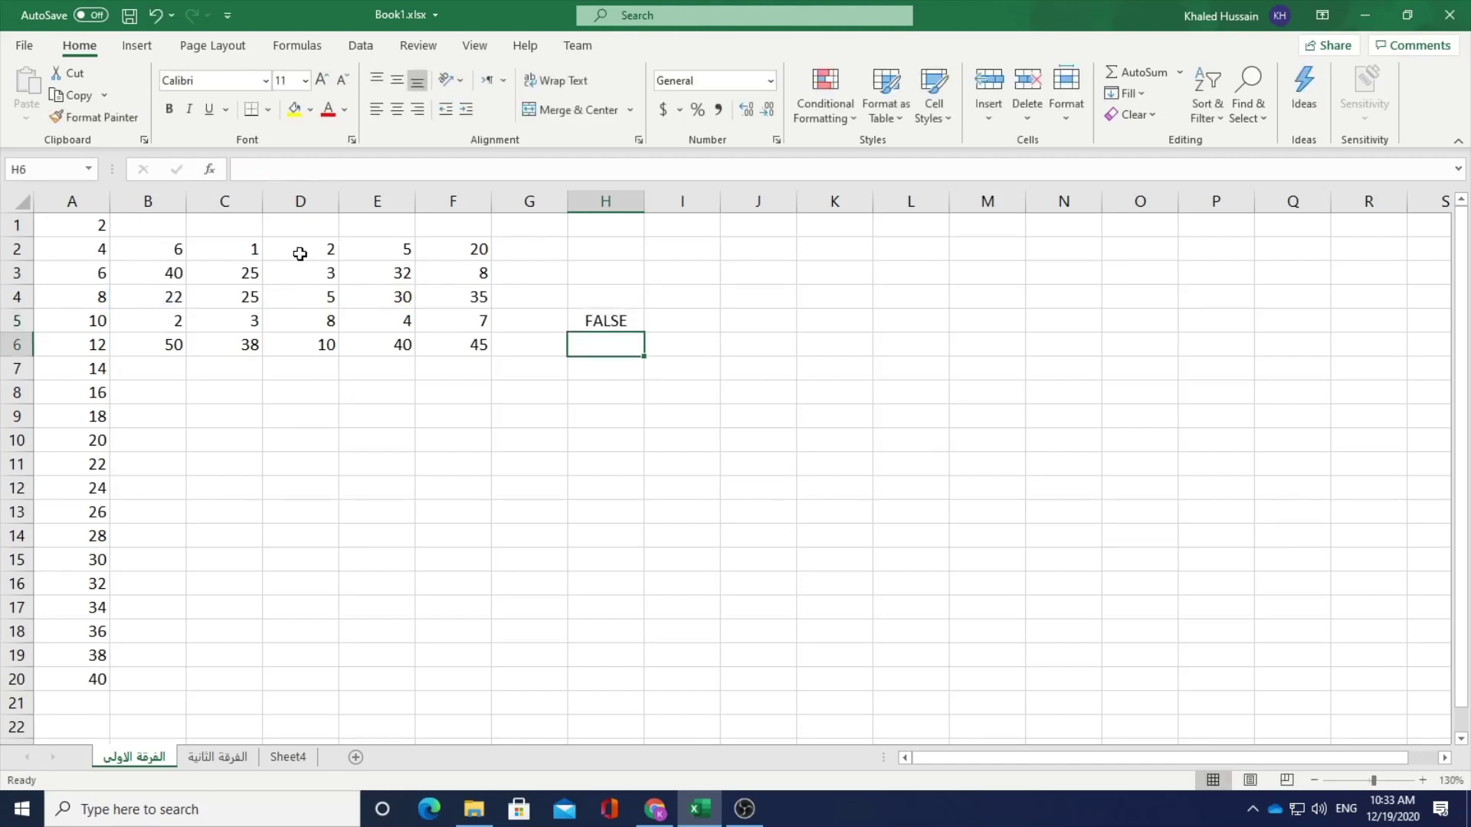
{"action": "left_click", "coordinate": [603, 325]}
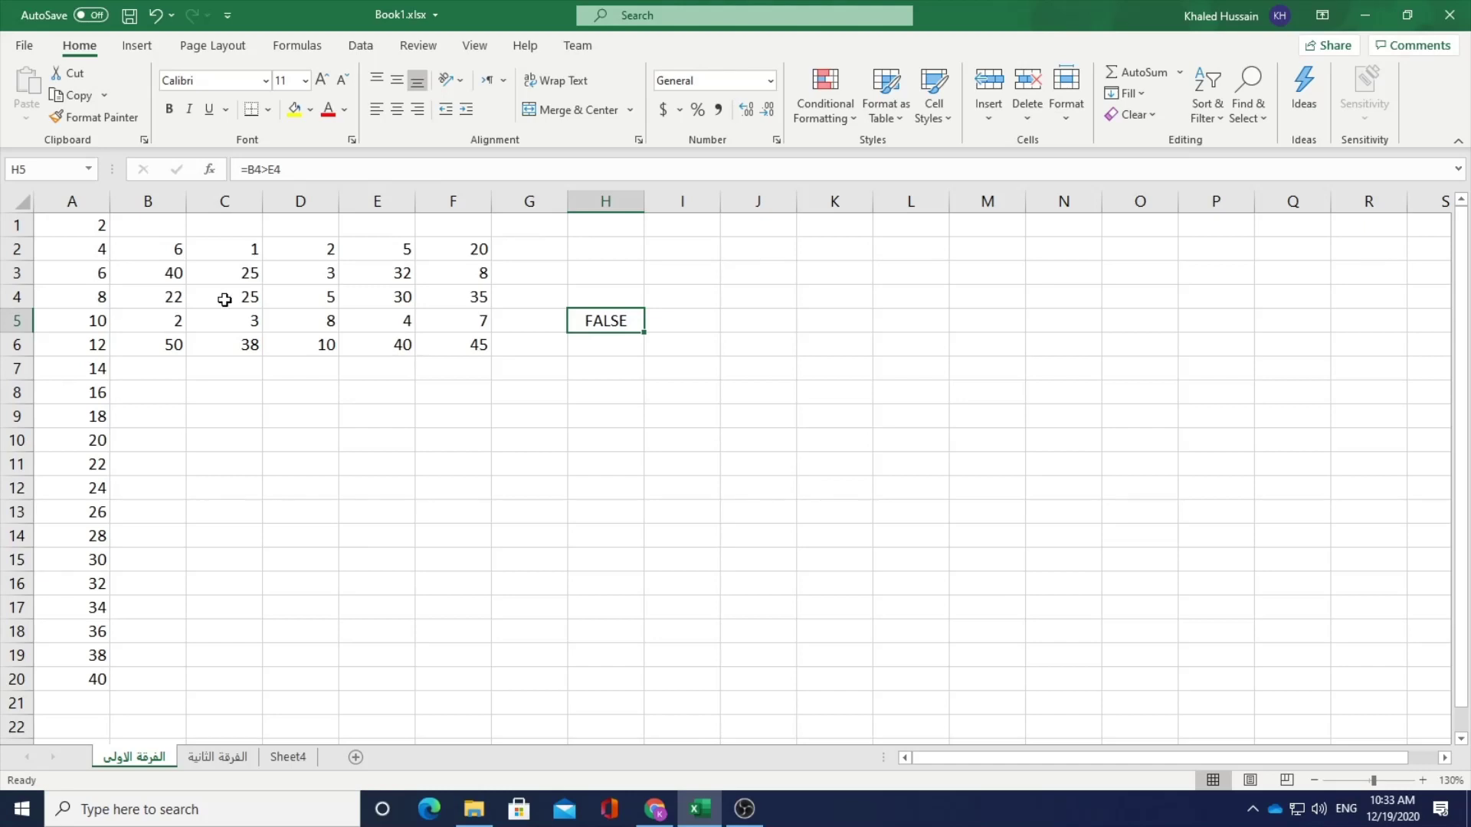
{"action": "left_click", "coordinate": [263, 170]}
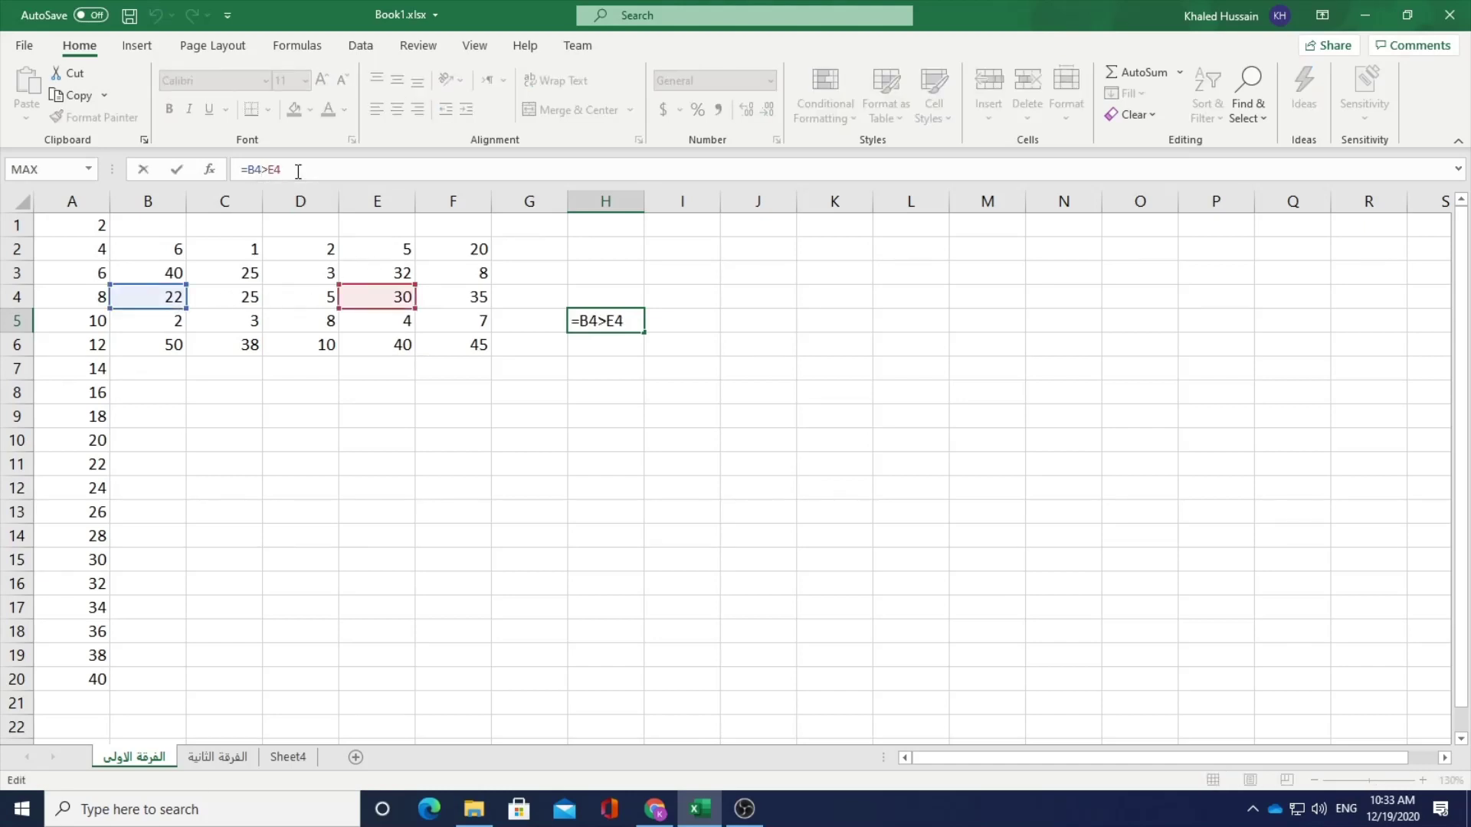
{"action": "key", "text": "Delete"}
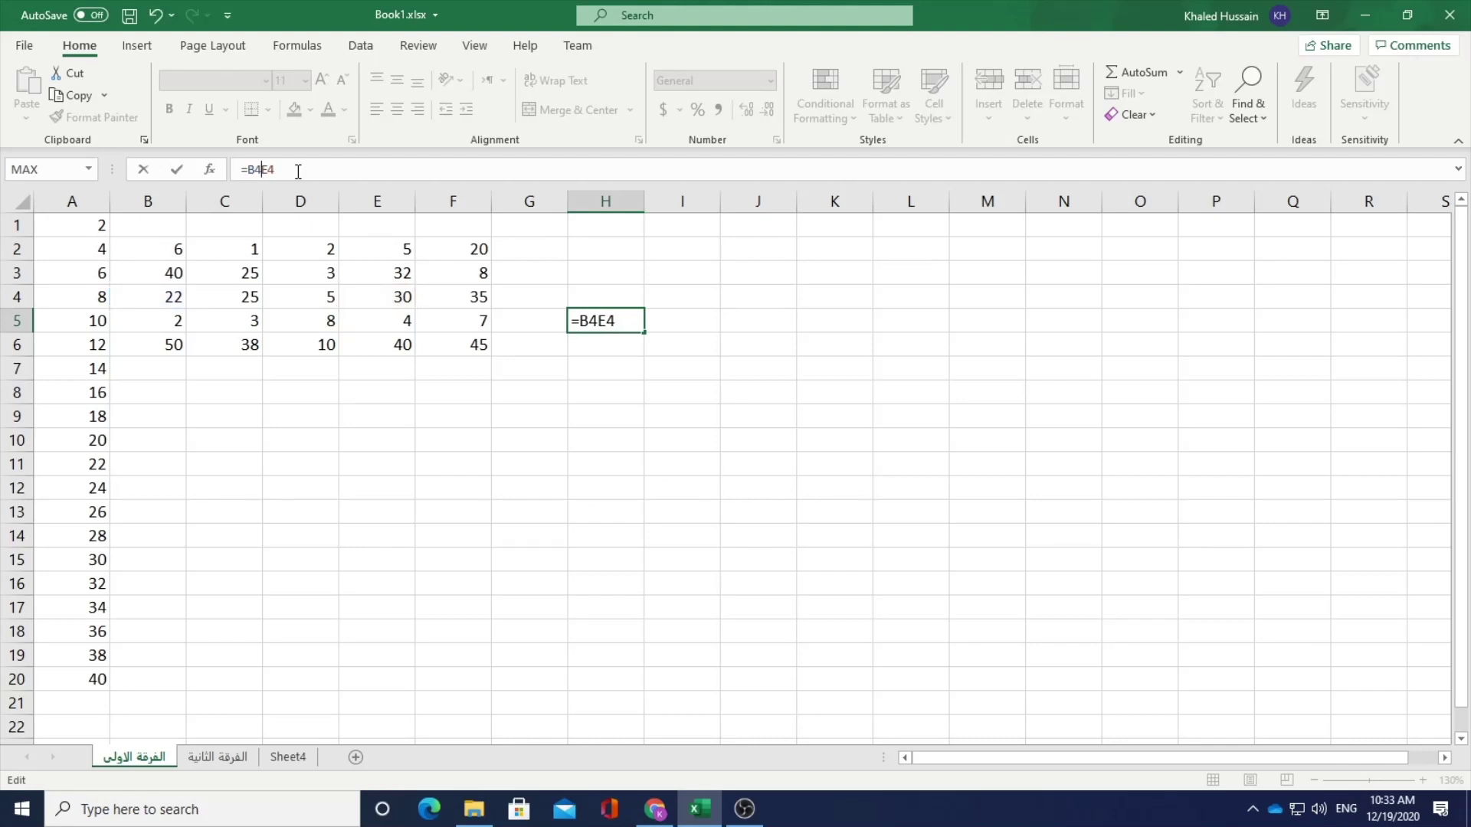
{"action": "type", "text": "<="}
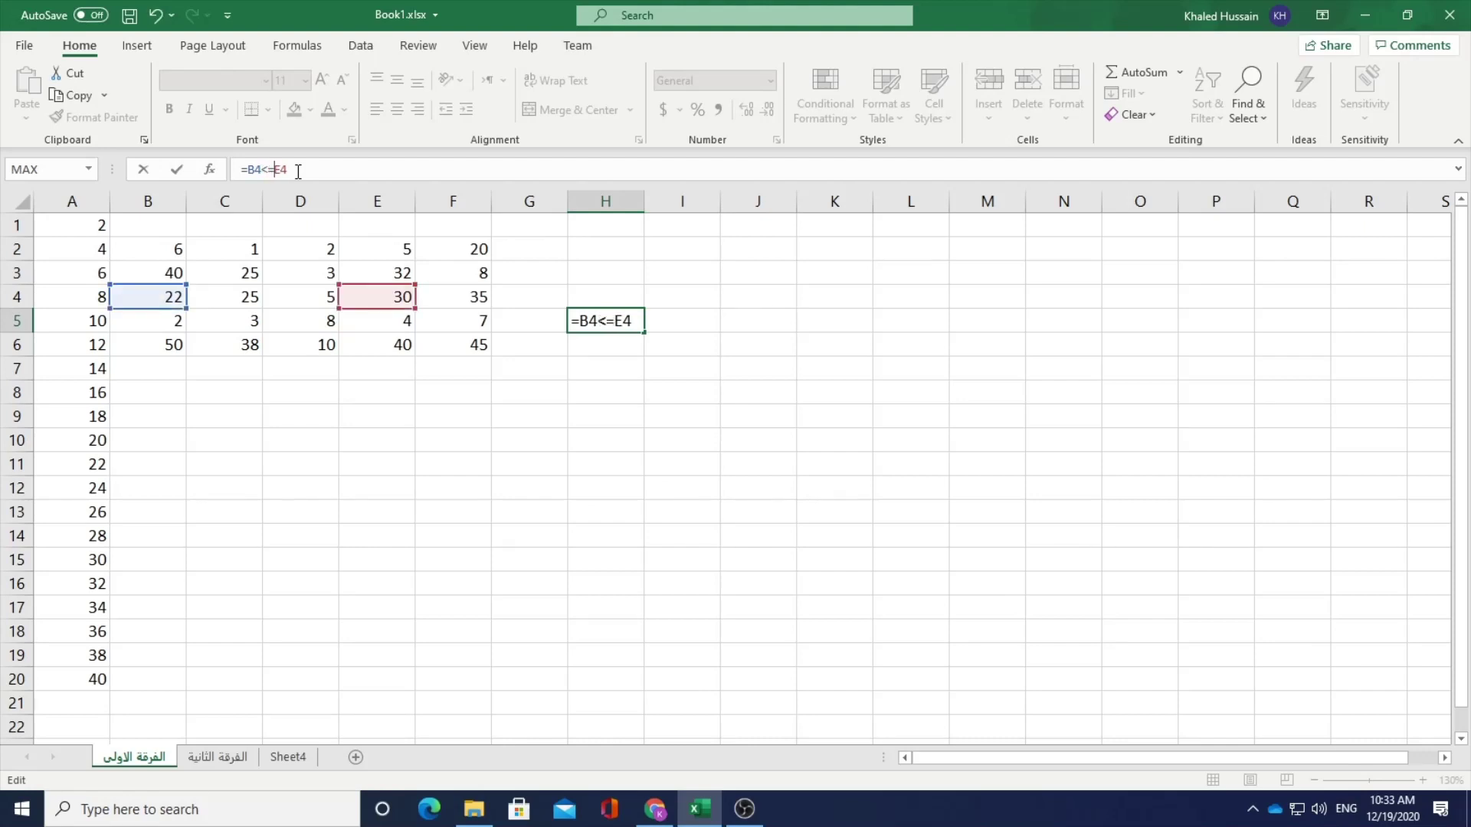
{"action": "key", "text": "Return"}
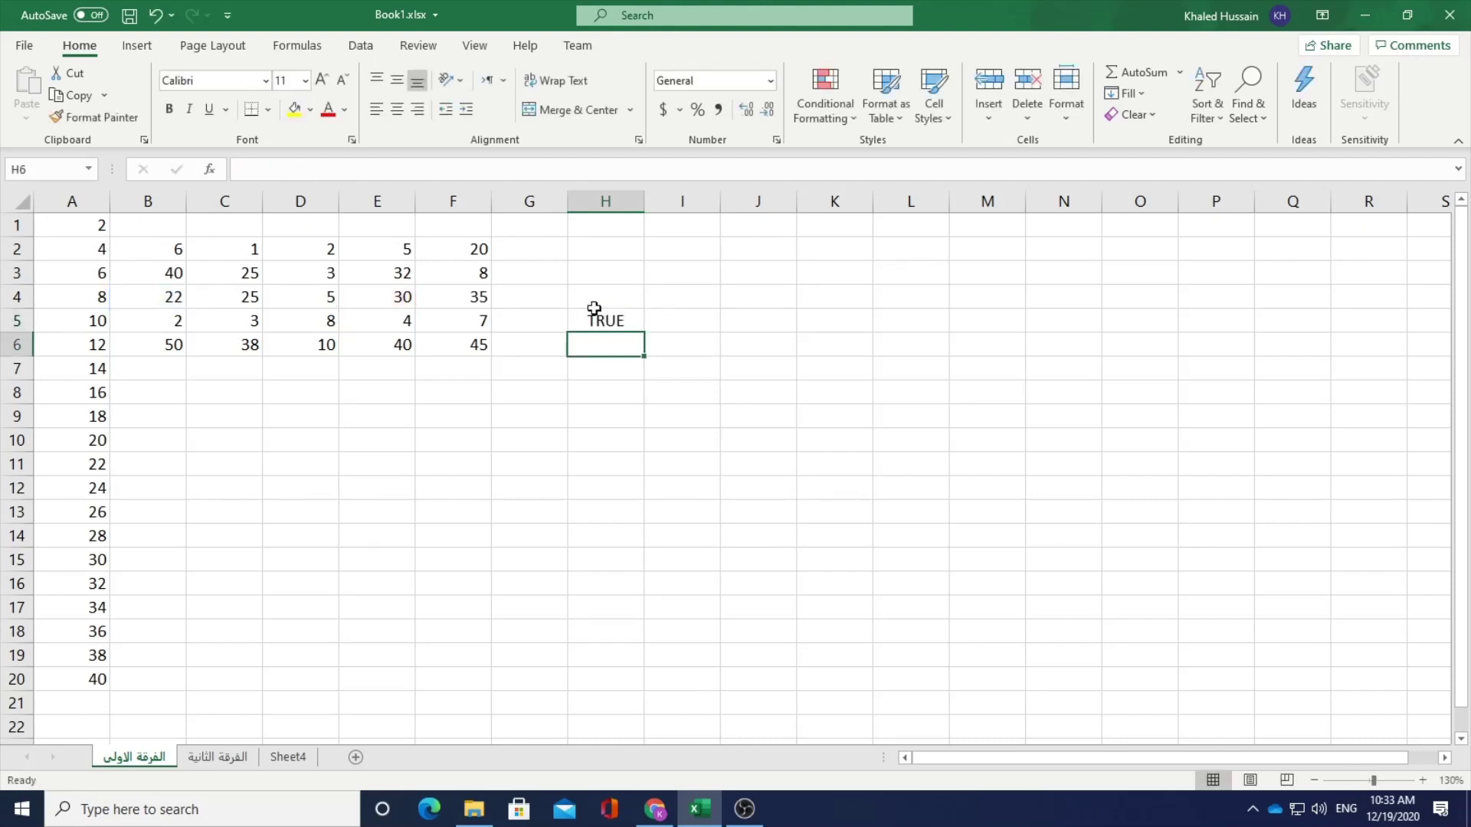
Make H5's formula =B4<=E4 so it shows TRUE.
{"action": "left_click", "coordinate": [593, 310]}
{"action": "left_click", "coordinate": [269, 168]}
{"action": "type", "text": "="}
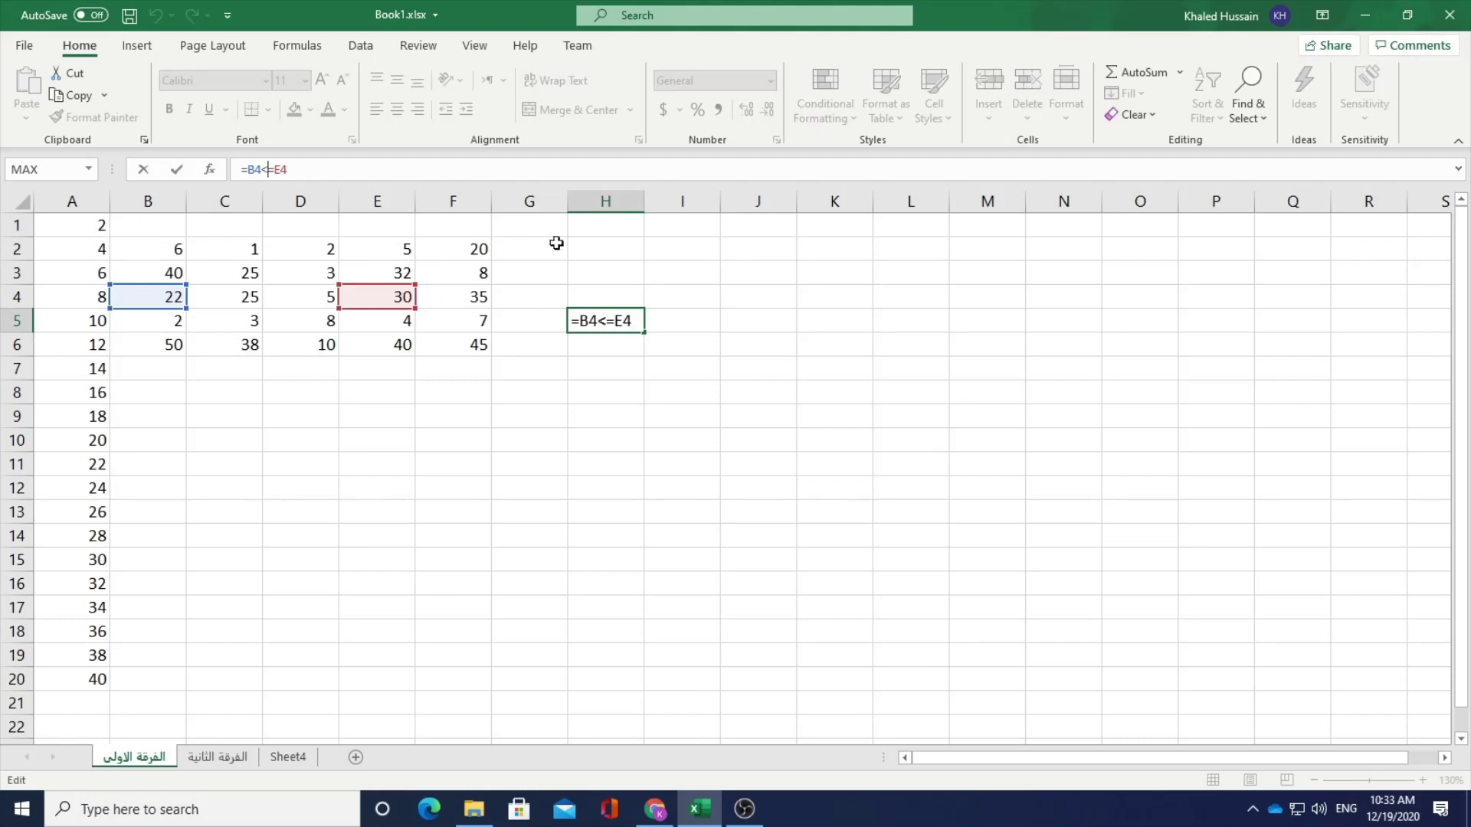
{"action": "key", "text": "ctrl+Return"}
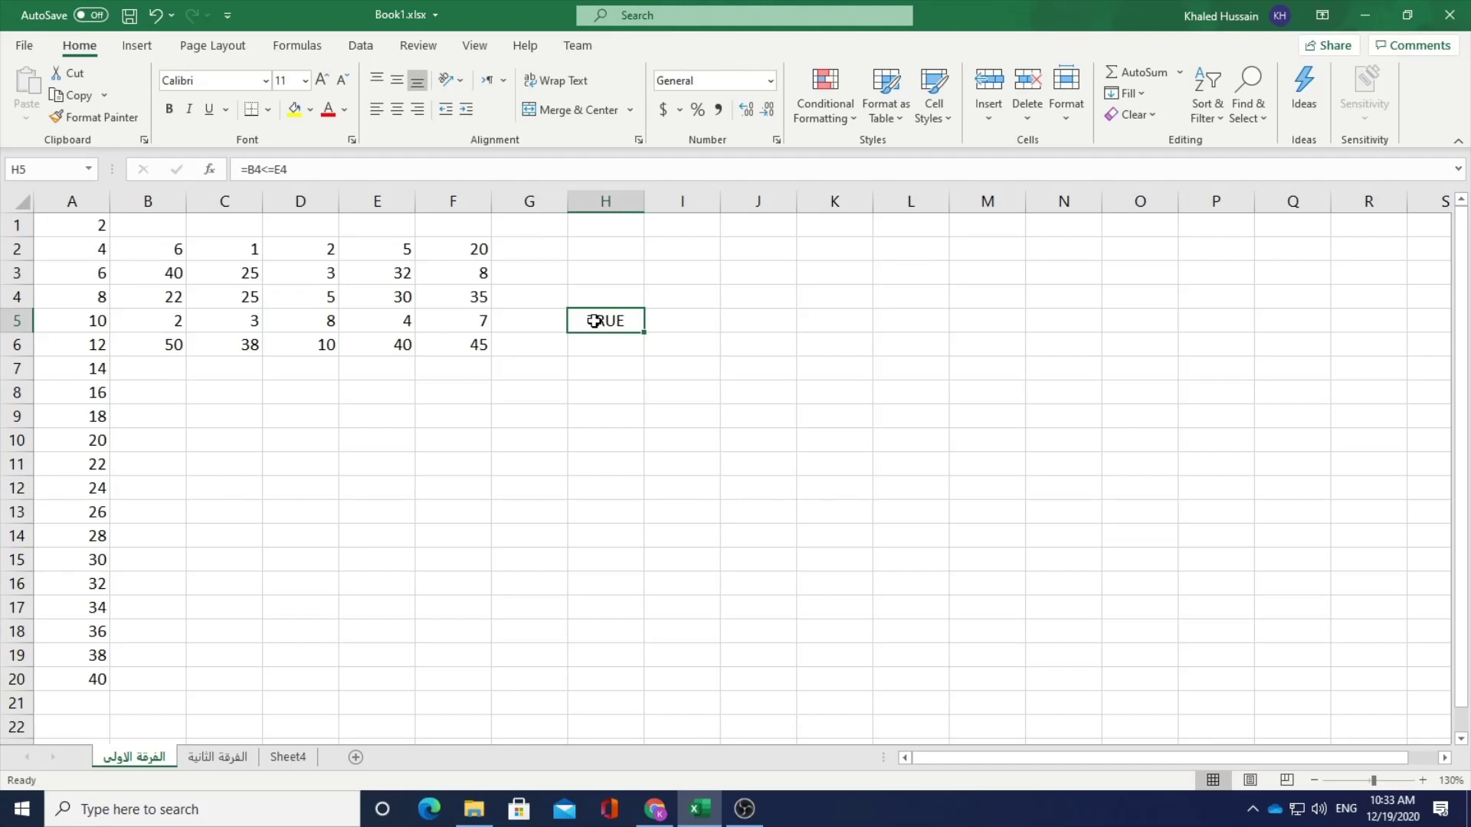
Type a first name in D9 and a surname in F11.
{"action": "left_click", "coordinate": [313, 421]}
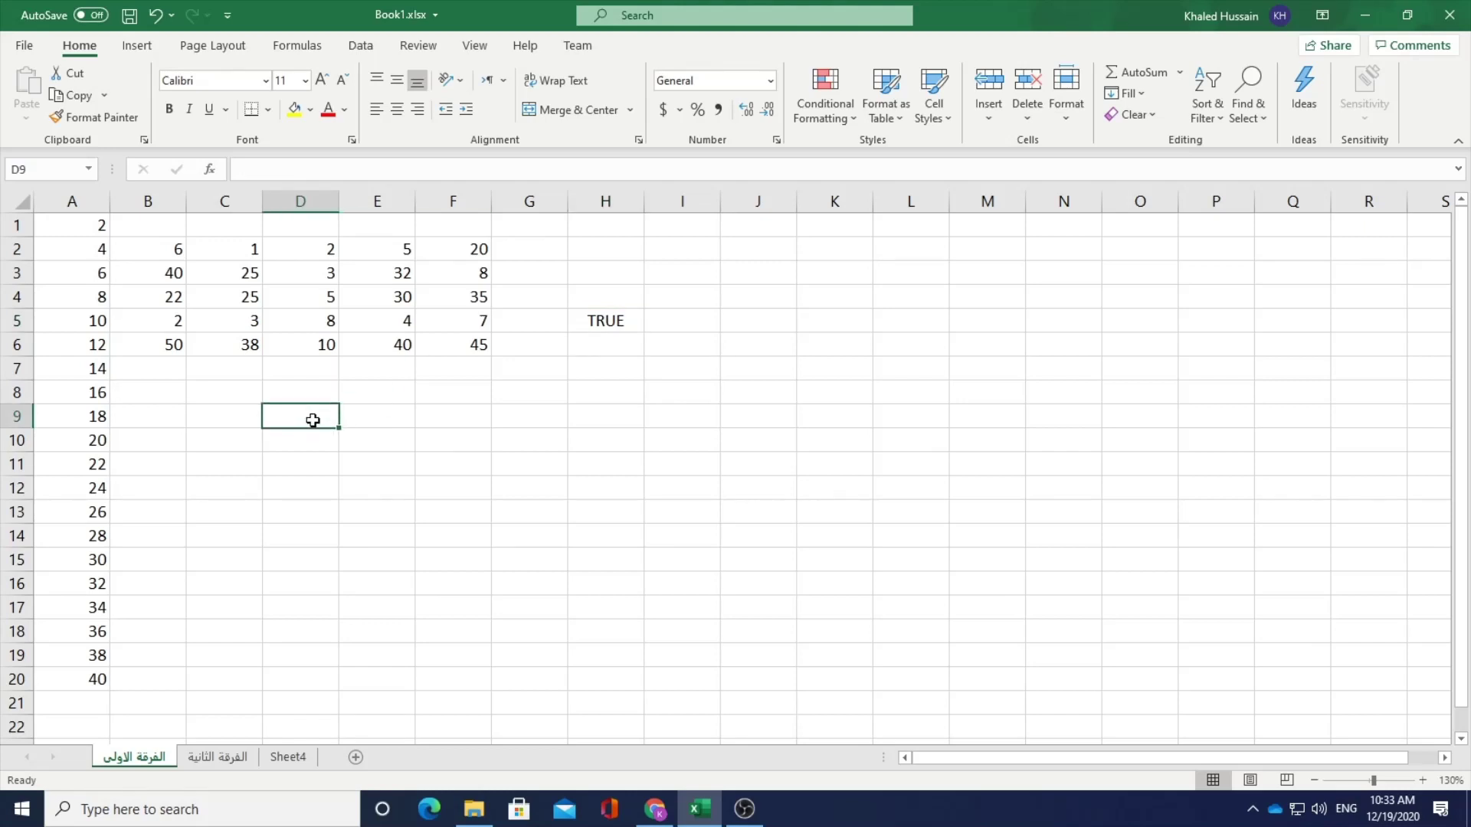
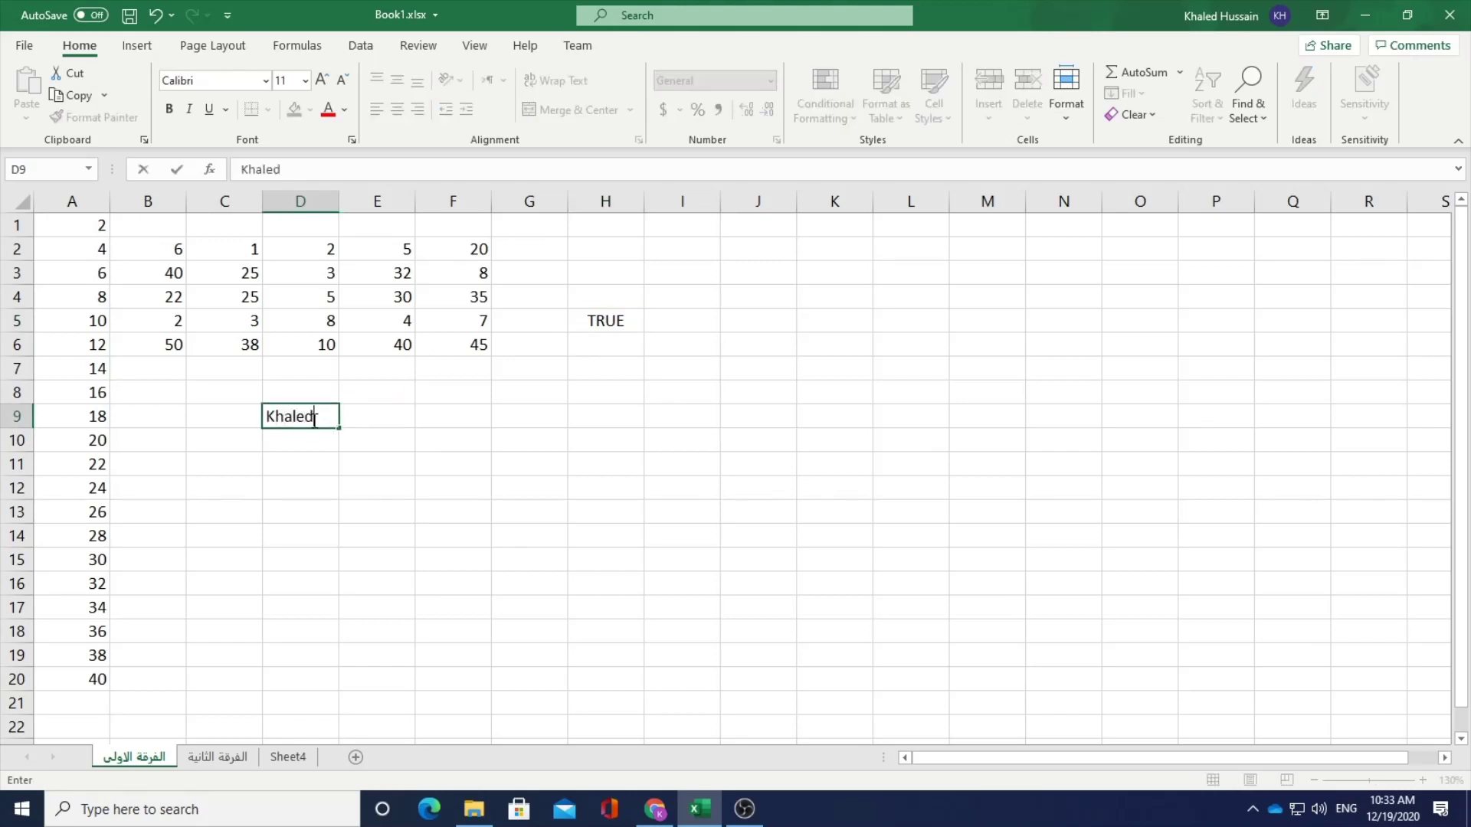
{"action": "left_click", "coordinate": [475, 465]}
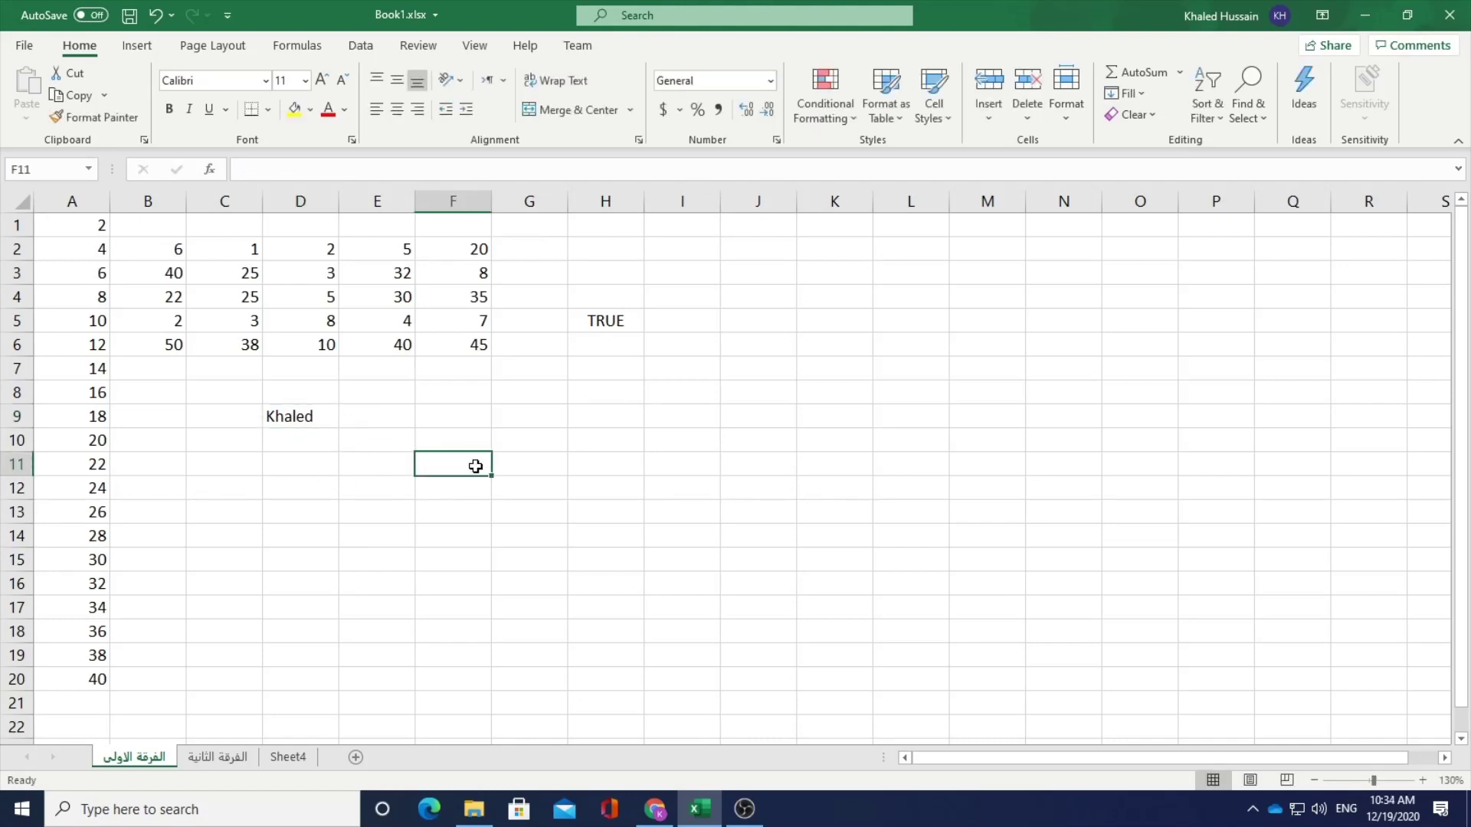
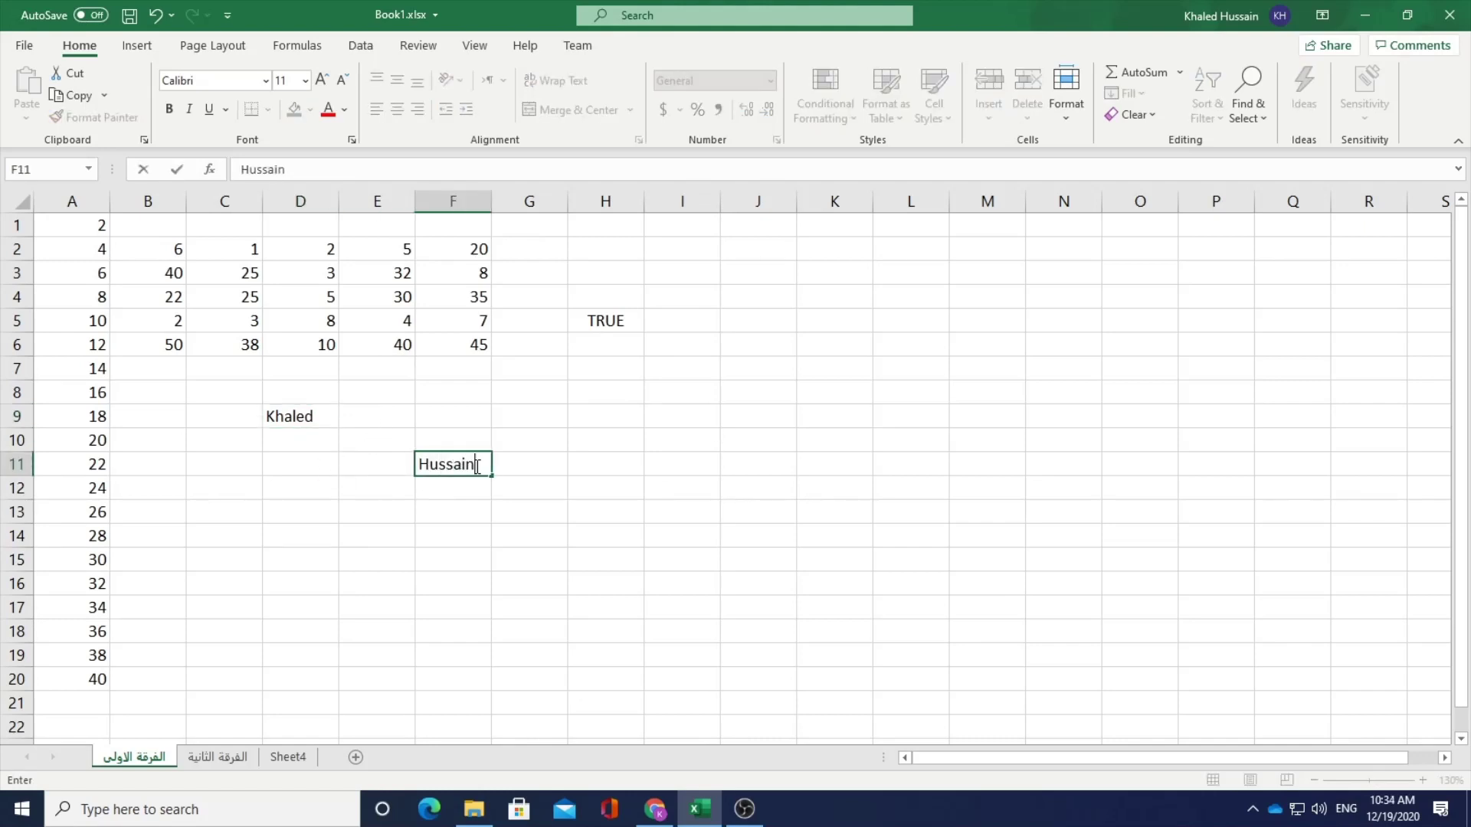
{"action": "left_click", "coordinate": [598, 443]}
Enter =D9&F11 in H9 to join the two names.
{"action": "left_click", "coordinate": [604, 418]}
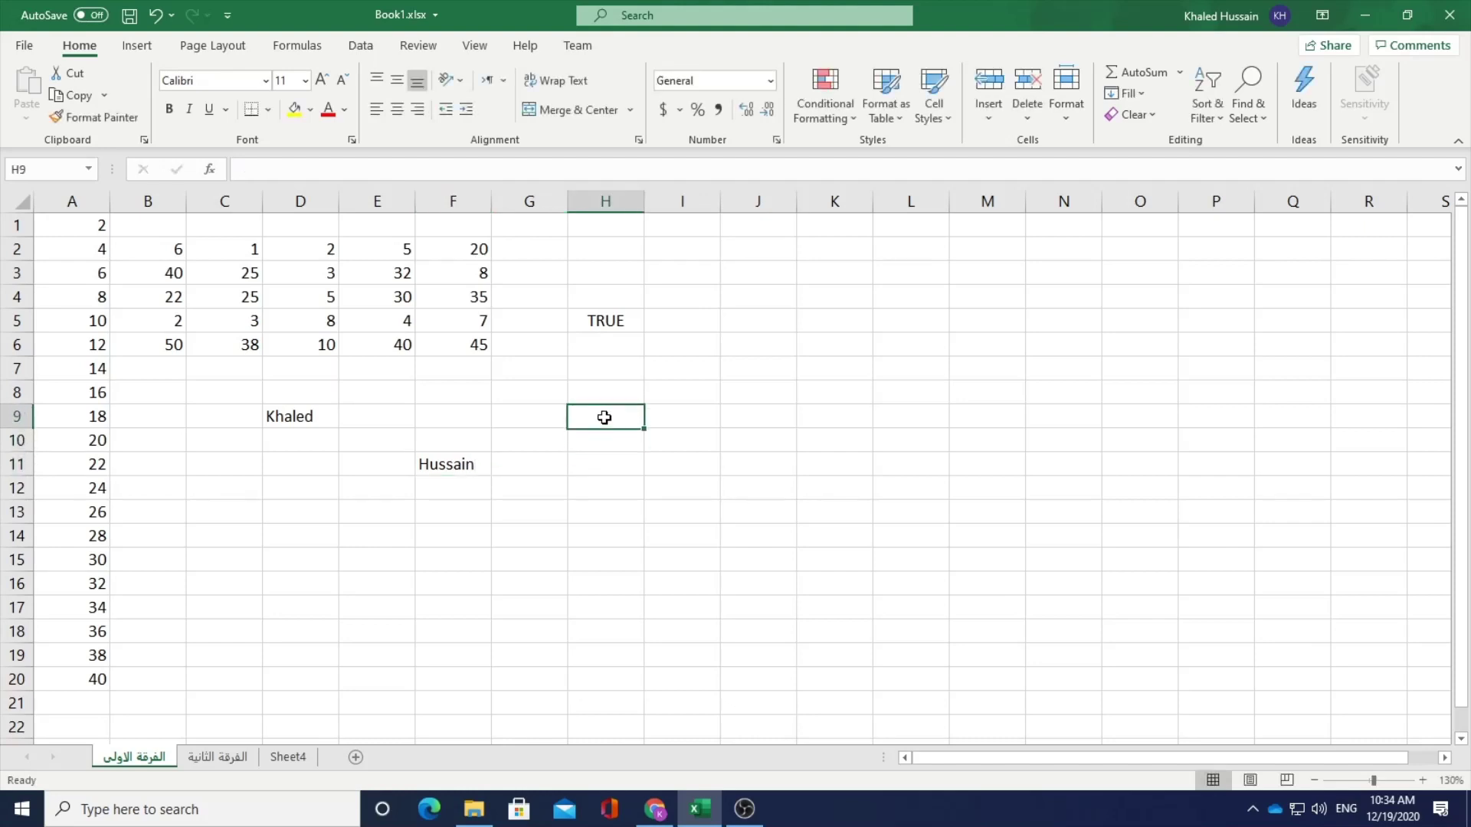
{"action": "left_click", "coordinate": [271, 169]}
{"action": "type", "text": "="}
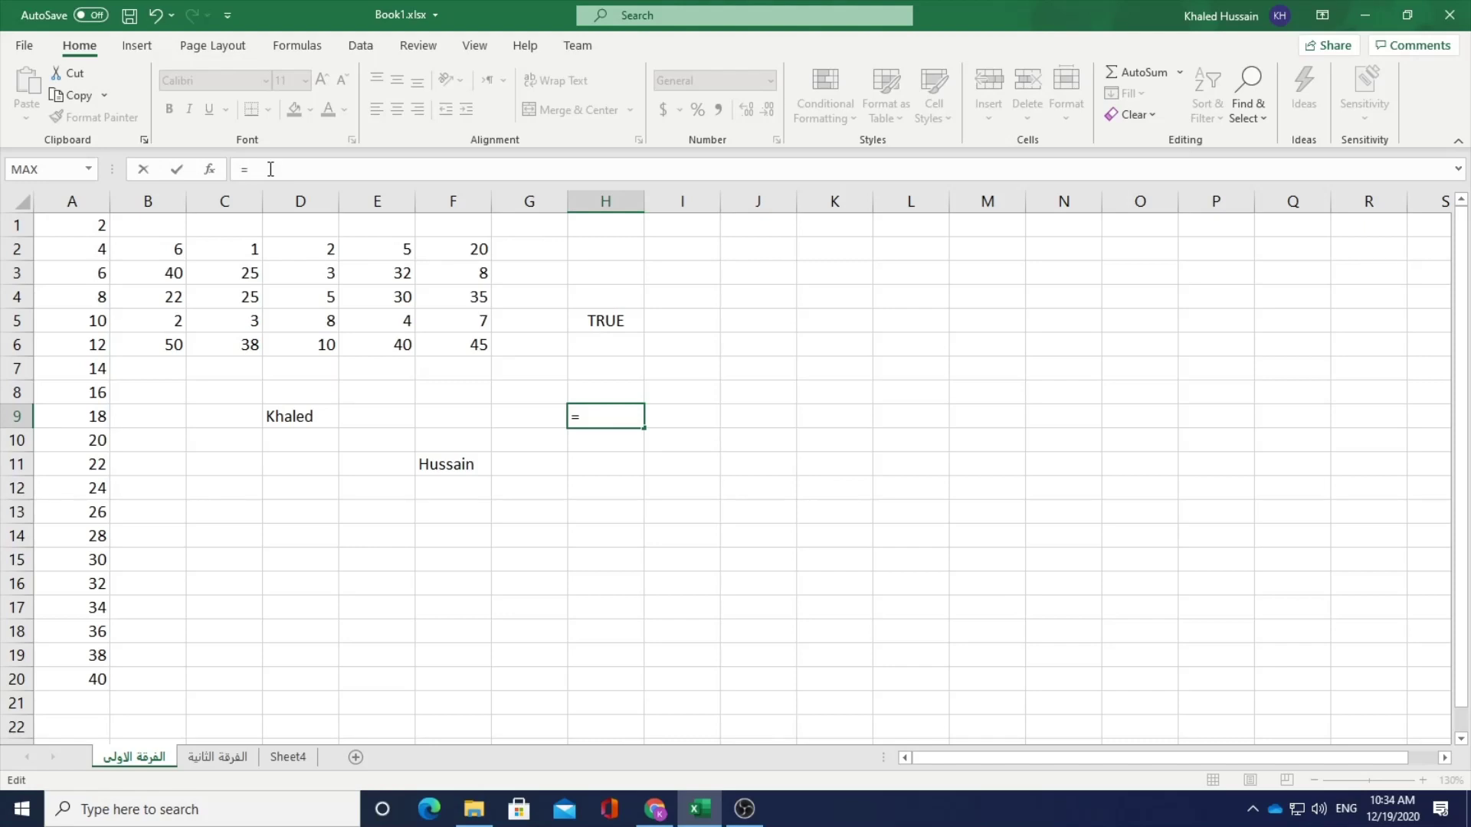
{"action": "left_click", "coordinate": [293, 420]}
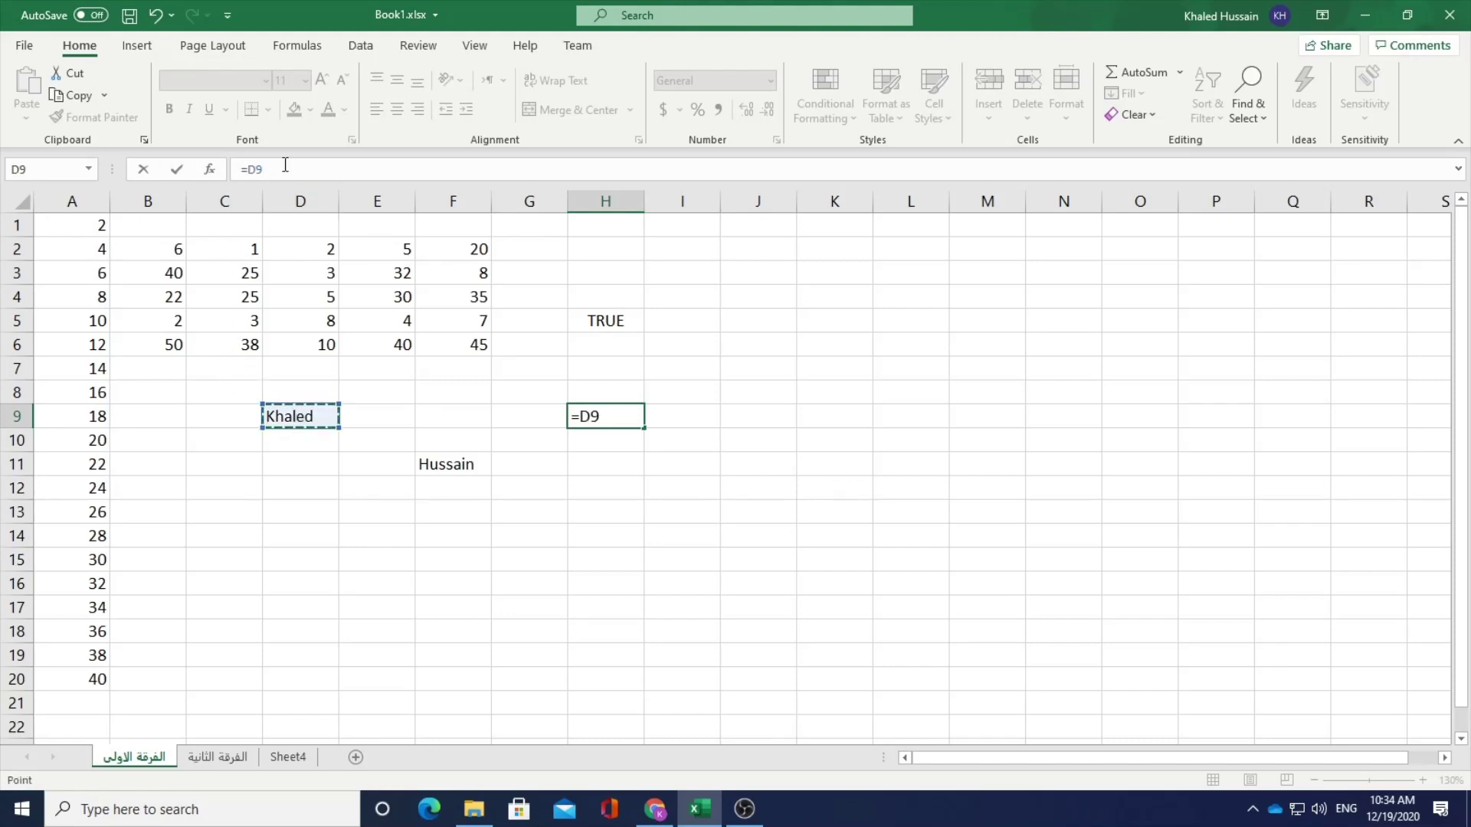
{"action": "type", "text": "&"}
{"action": "left_click", "coordinate": [440, 462]}
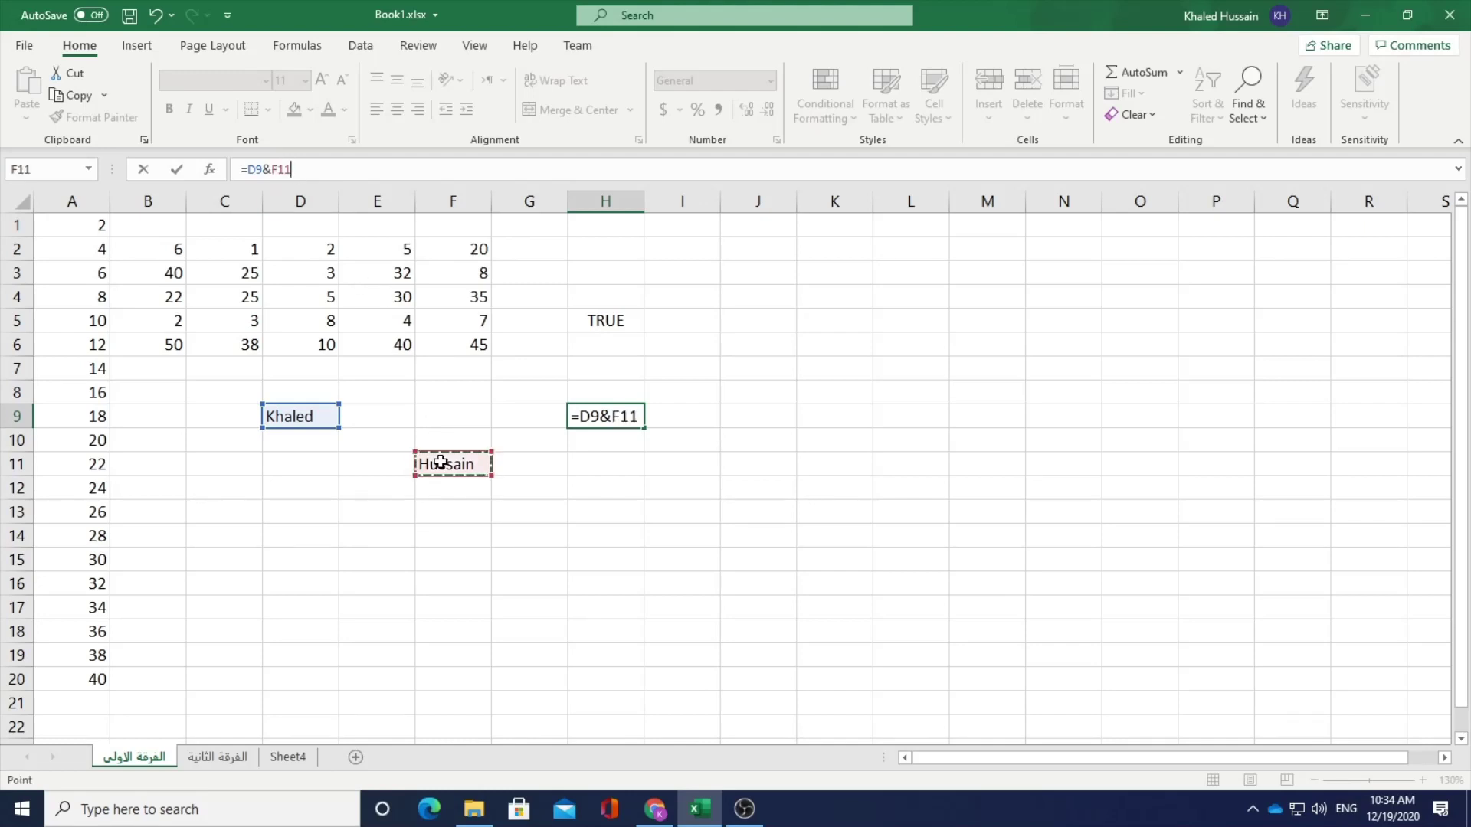
{"action": "key", "text": "Return"}
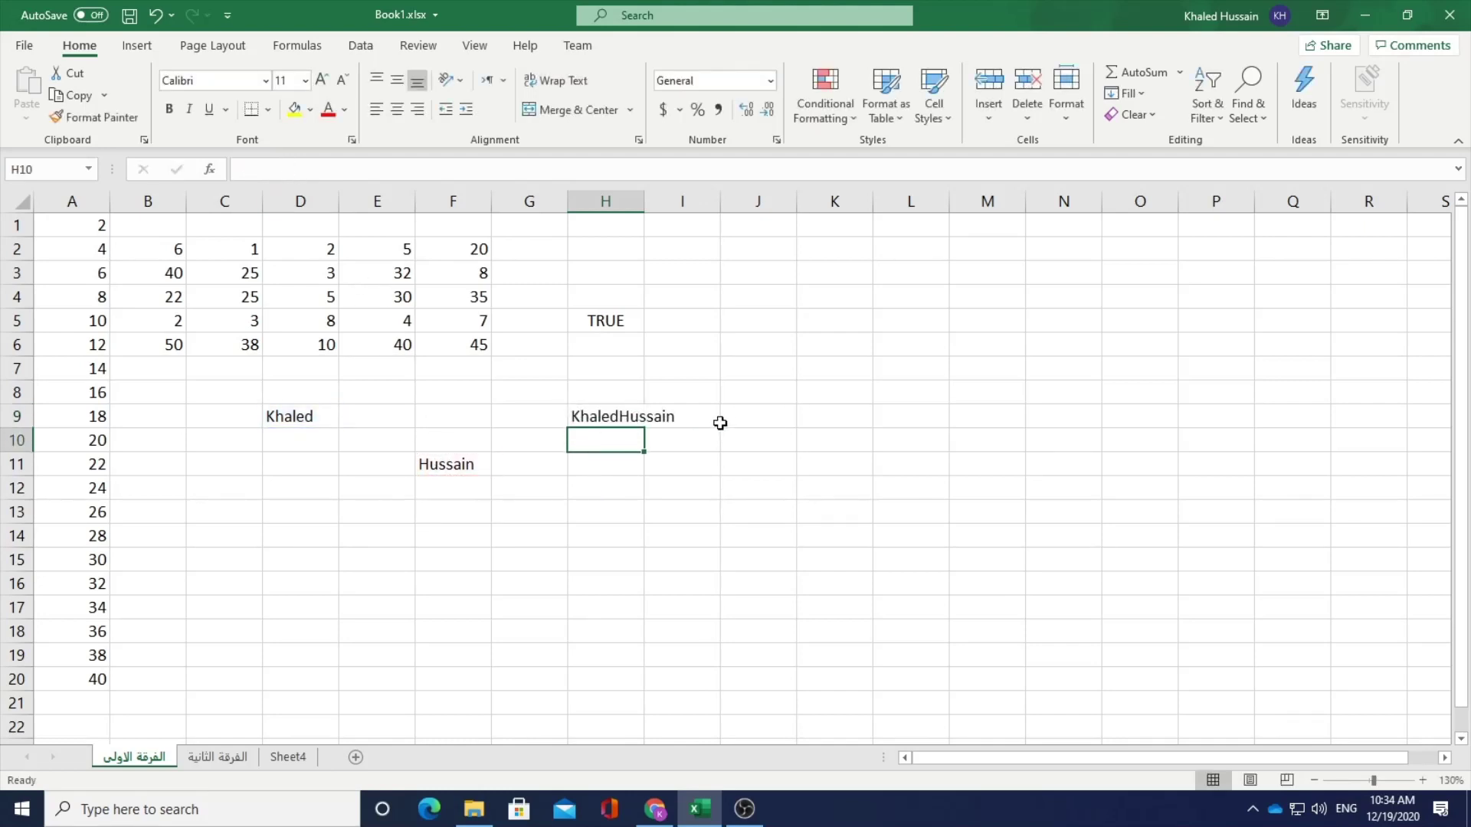
{"action": "left_click", "coordinate": [598, 419]}
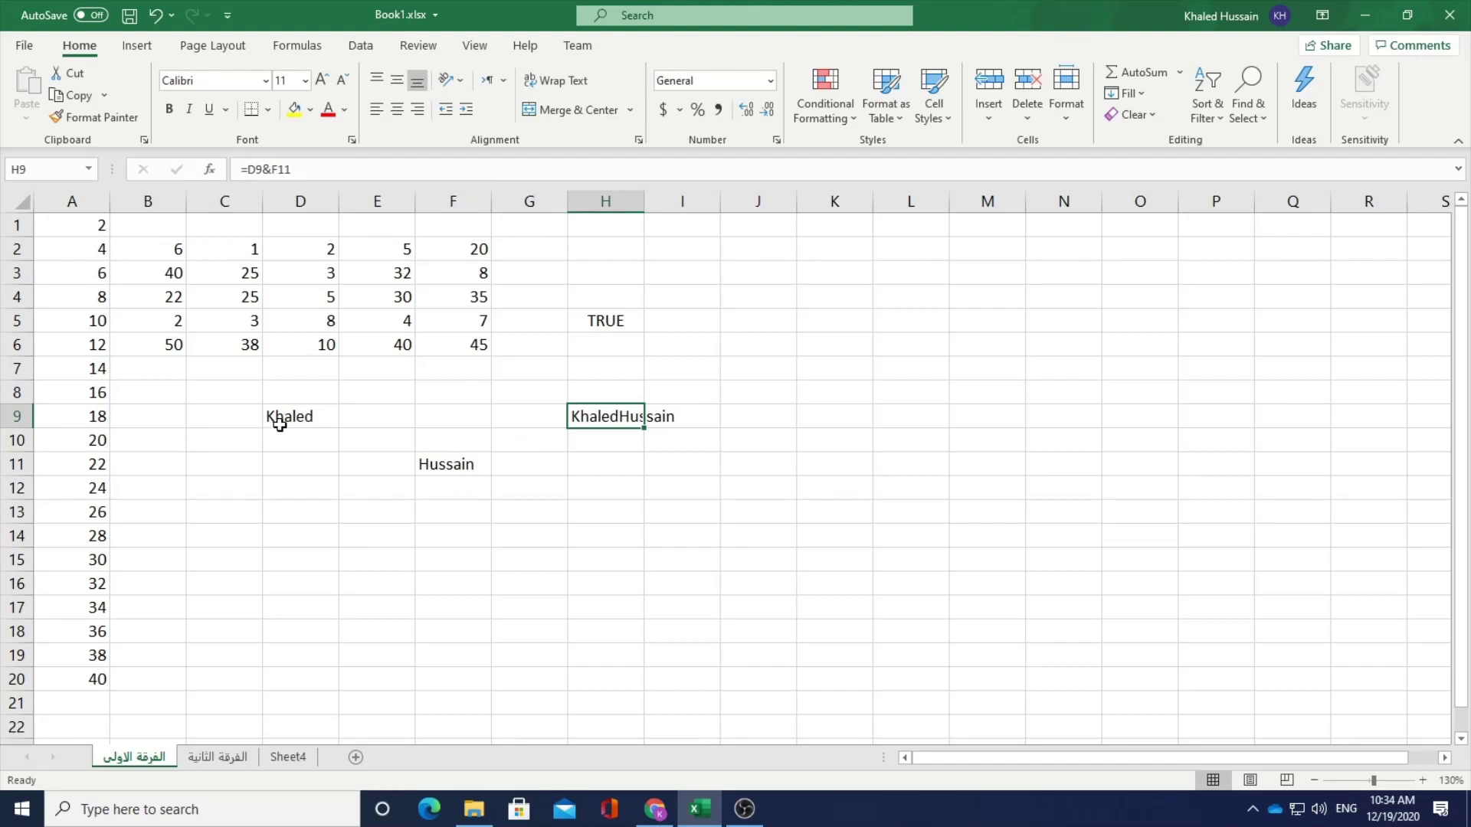
{"action": "mouse_move", "coordinate": [279, 420]}
{"action": "left_mouse_down"}
{"action": "mouse_move", "coordinate": [414, 457]}
{"action": "mouse_move", "coordinate": [661, 460]}
{"action": "left_mouse_up"}
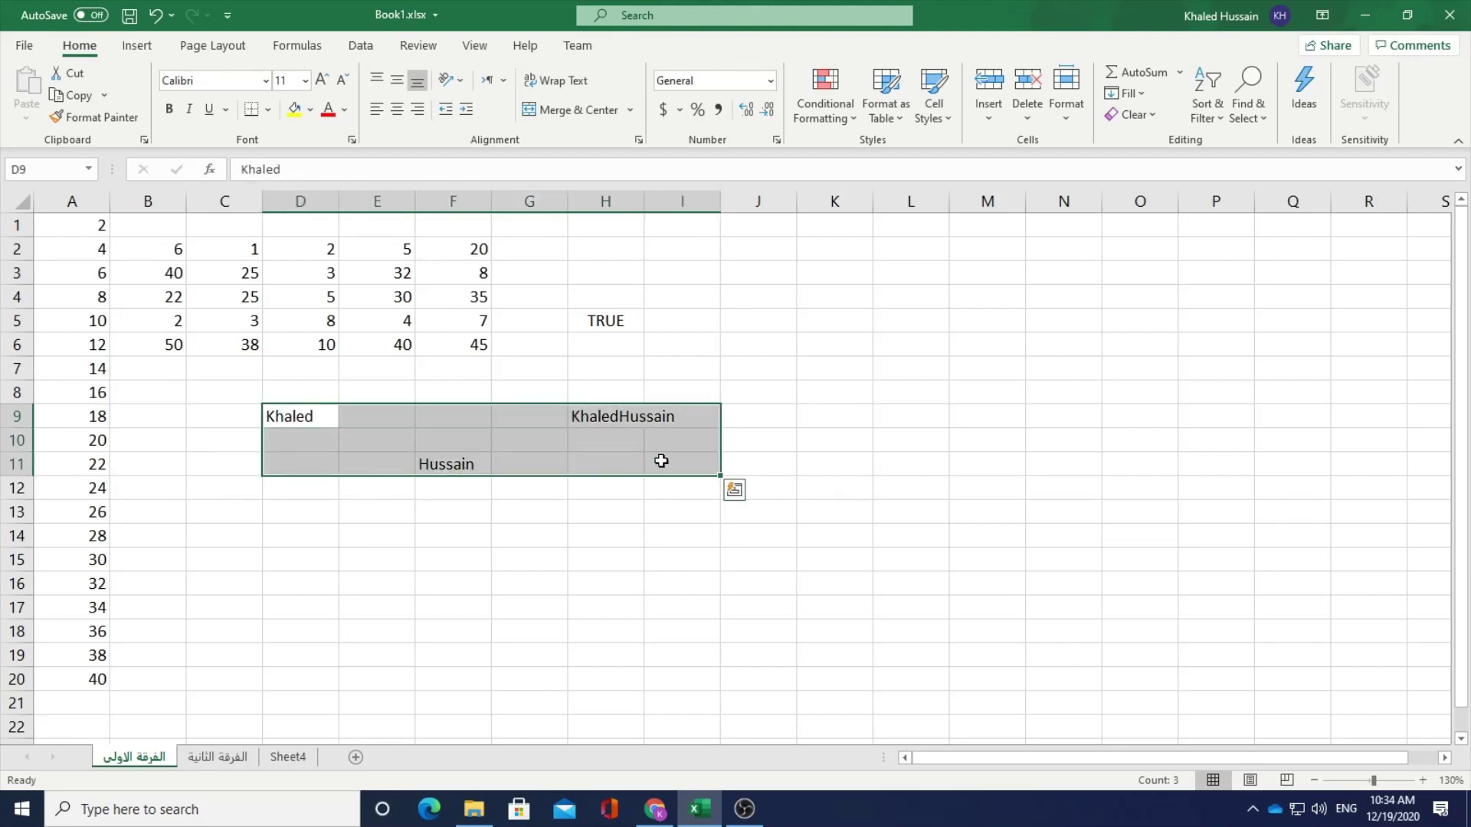
Delete the names, the joined text and the TRUE comparison result.
{"action": "key", "text": "Delete"}
{"action": "left_click_drag", "start_coordinate": [603, 297], "coordinate": [611, 361]}
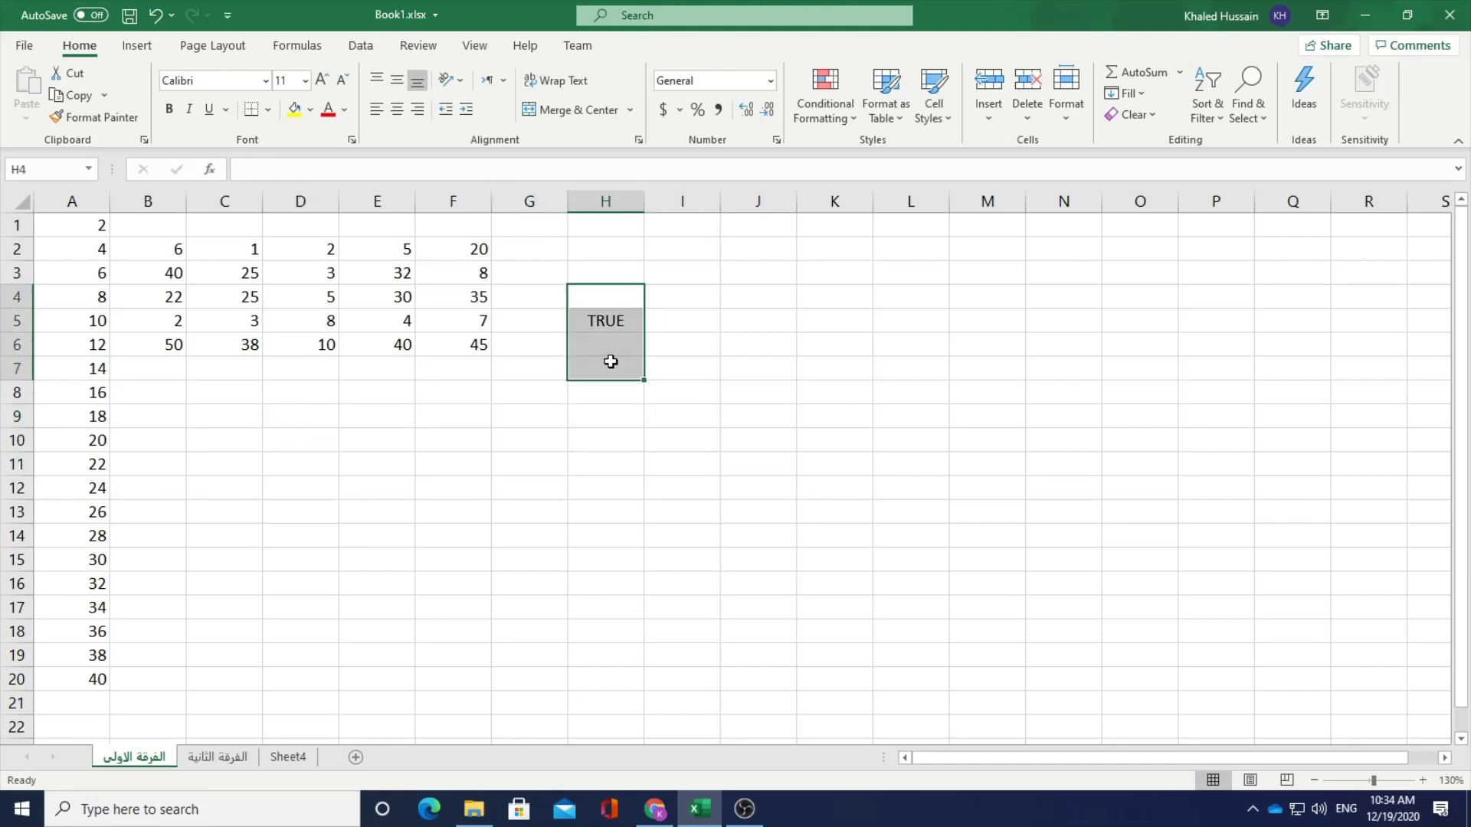
{"action": "key", "text": "Delete"}
Insert a SUM function in I5 with C2:D3 as its range.
{"action": "left_click", "coordinate": [652, 320]}
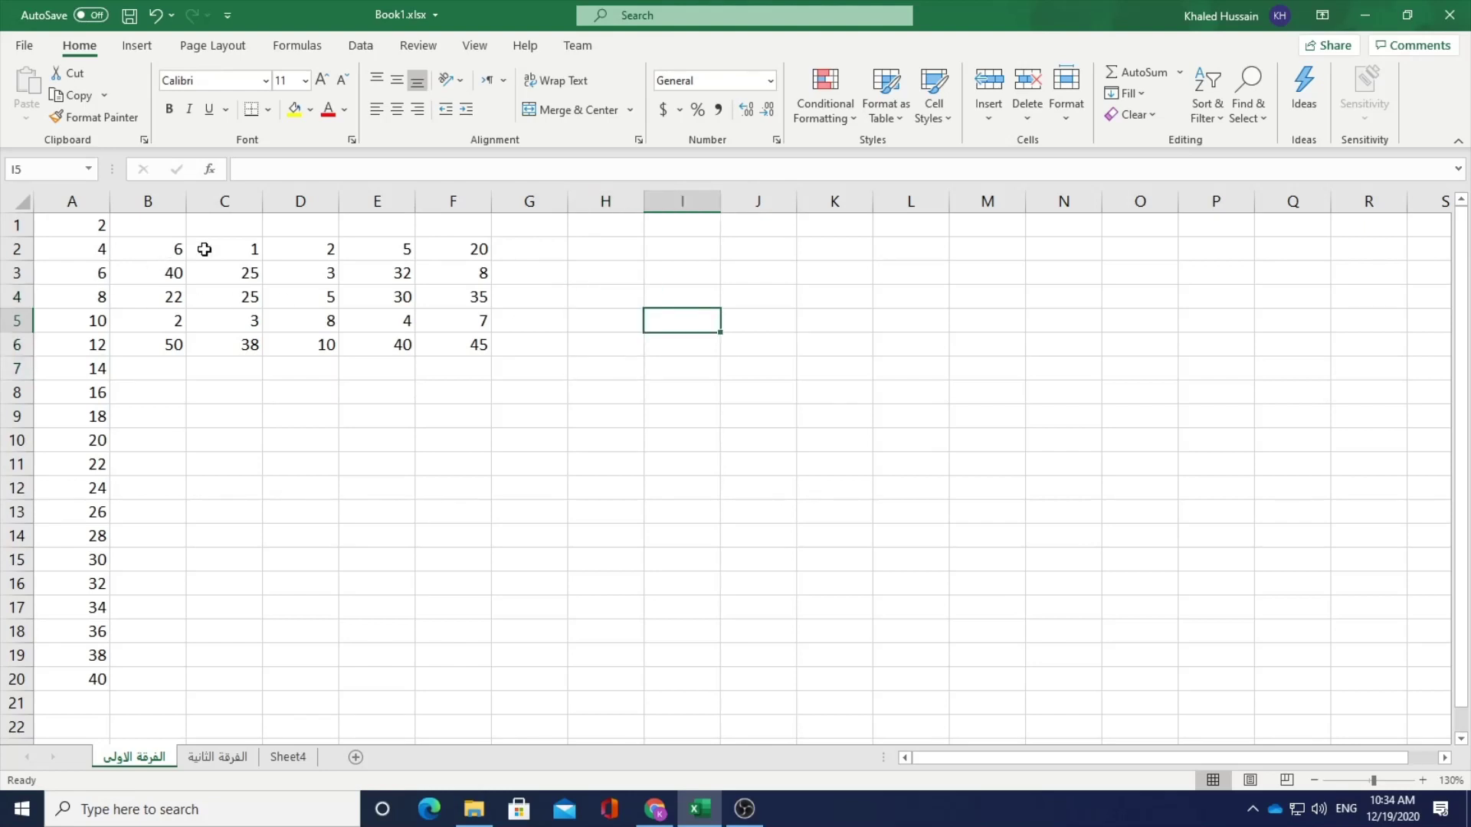
{"action": "left_click", "coordinate": [275, 167]}
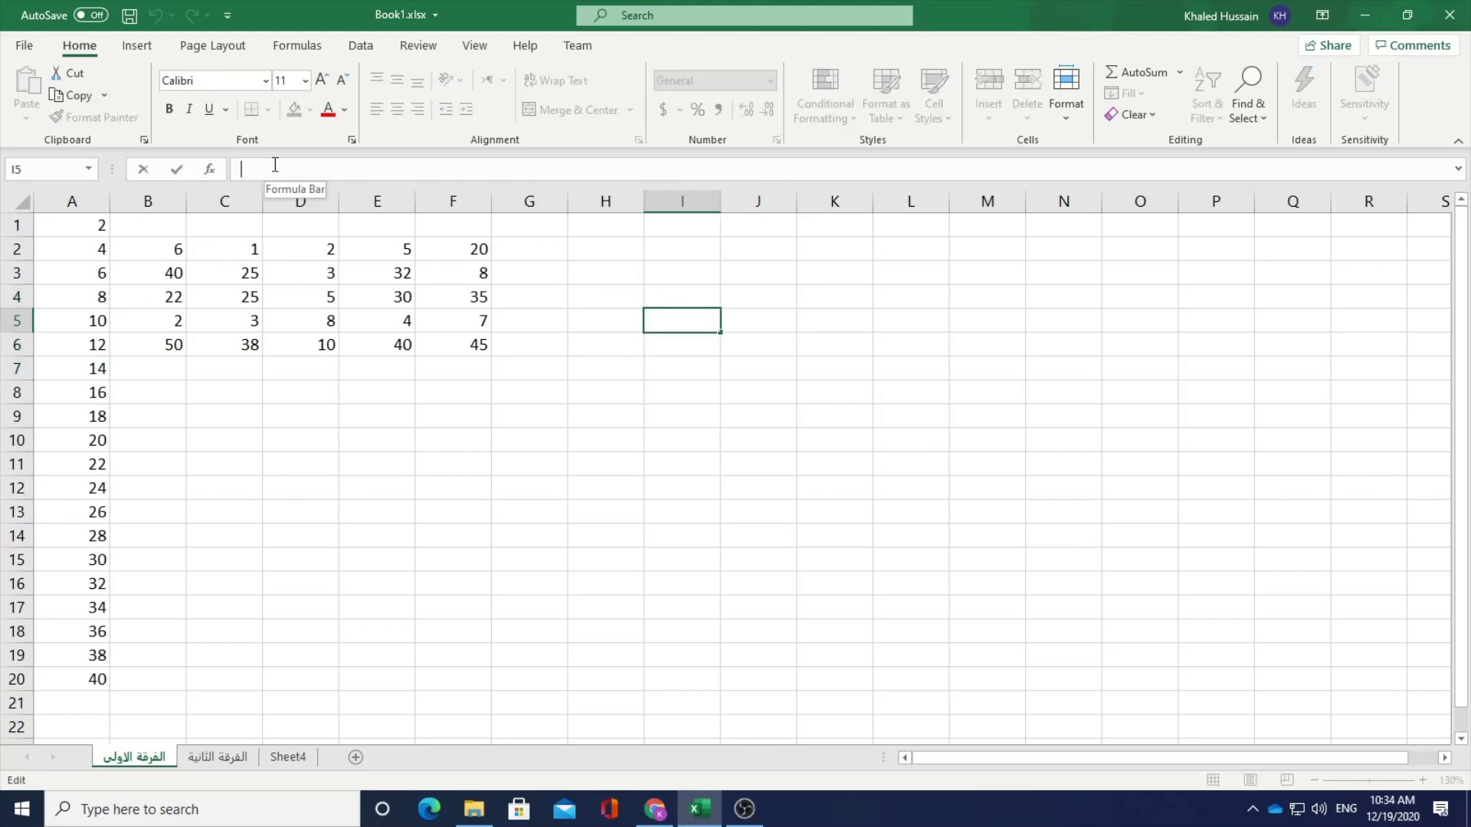
{"action": "type", "text": "="}
{"action": "left_click", "coordinate": [212, 169]}
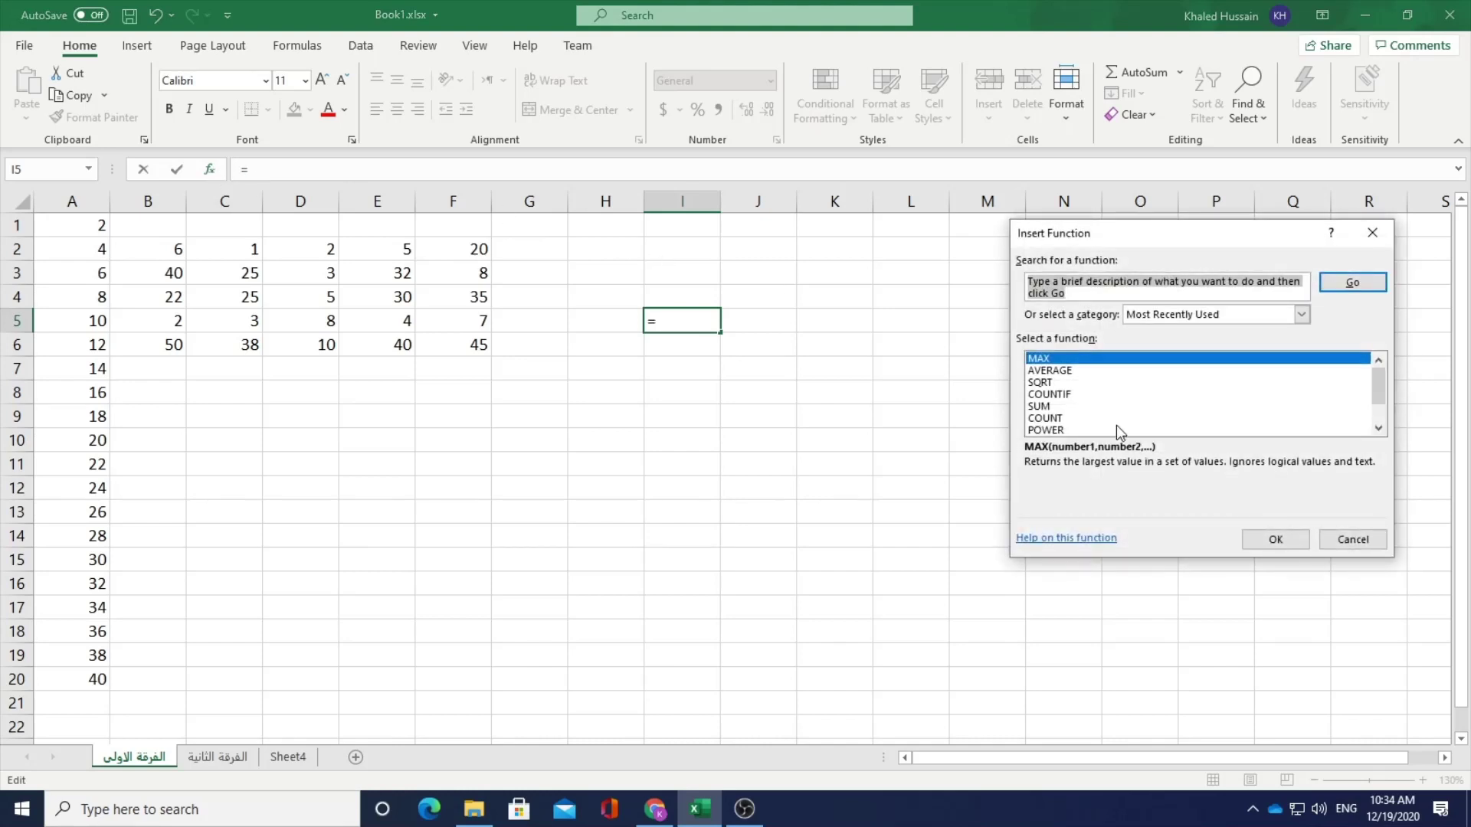
{"action": "left_click", "coordinate": [1071, 407]}
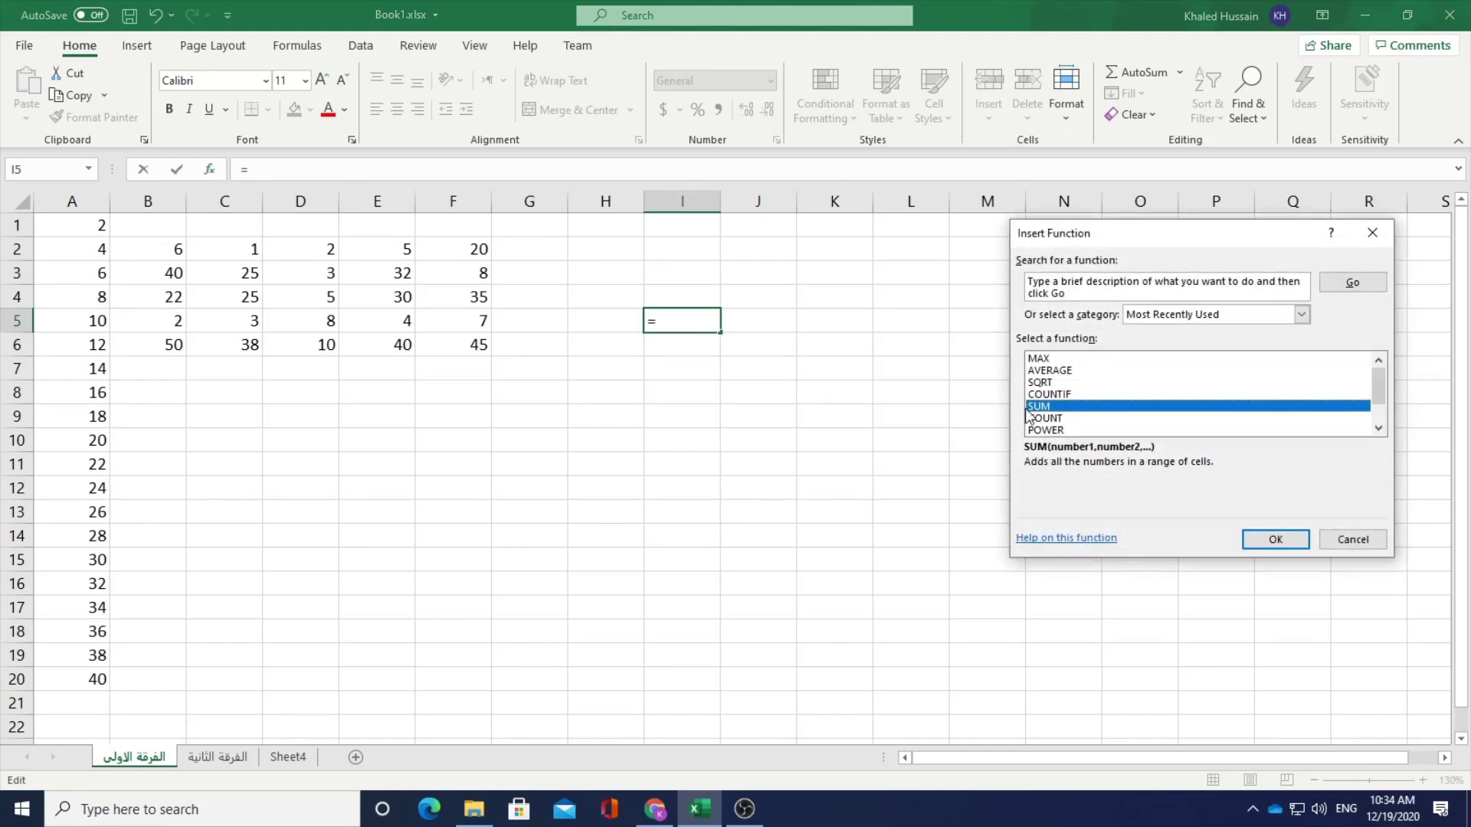
{"action": "left_click", "coordinate": [1275, 540]}
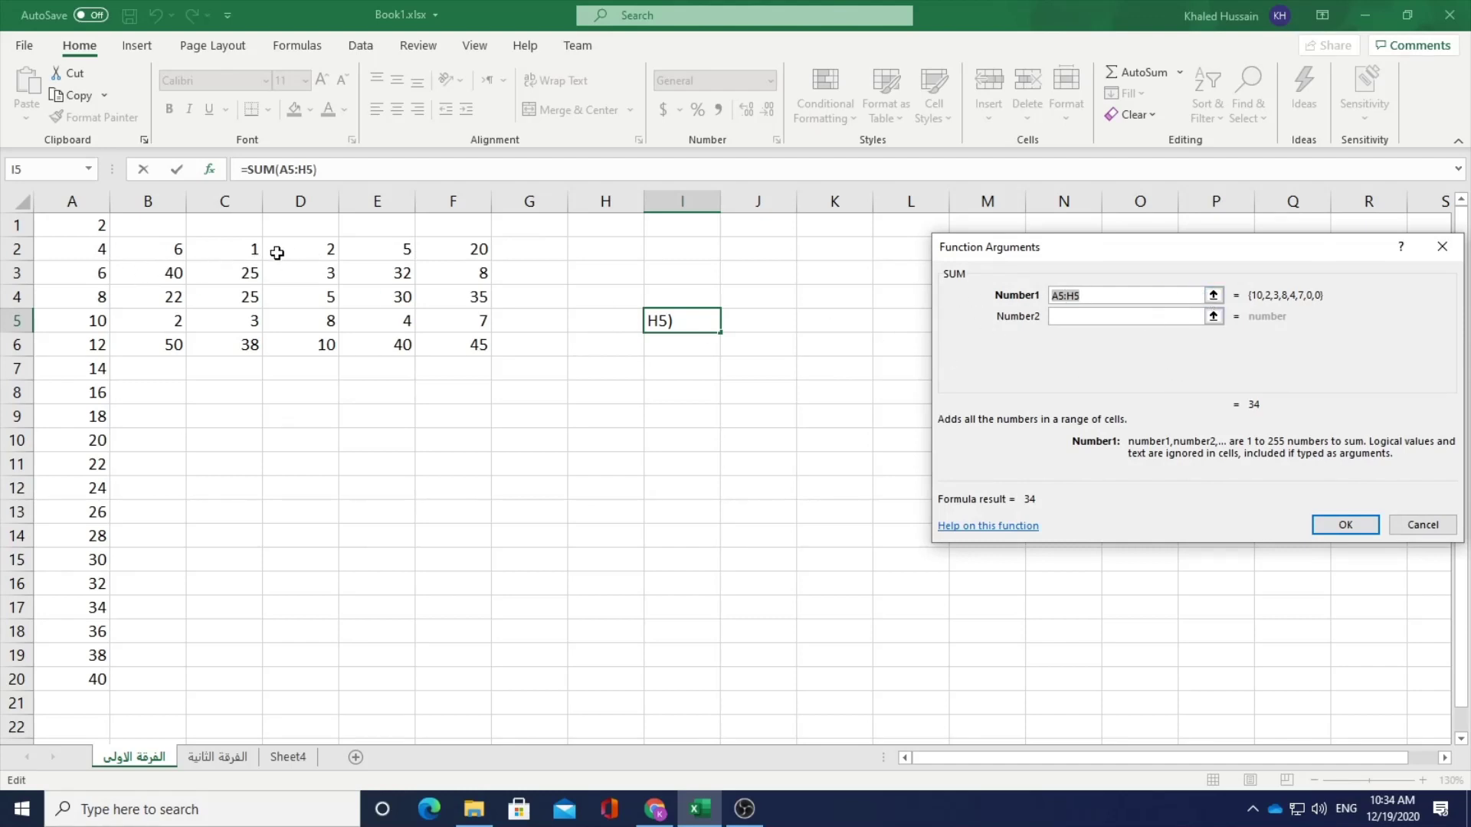
{"action": "left_click_drag", "start_coordinate": [256, 250], "coordinate": [319, 271]}
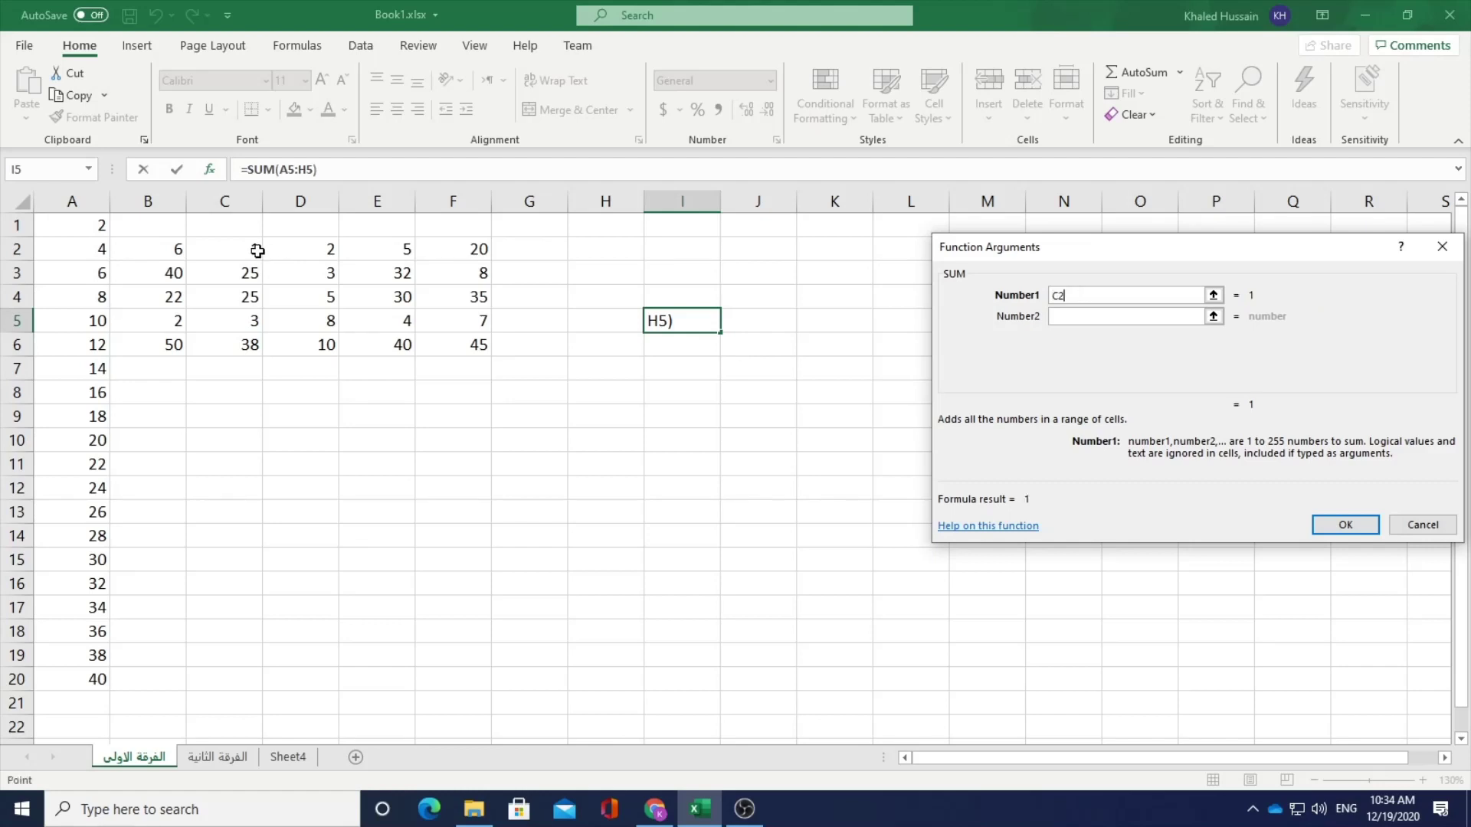
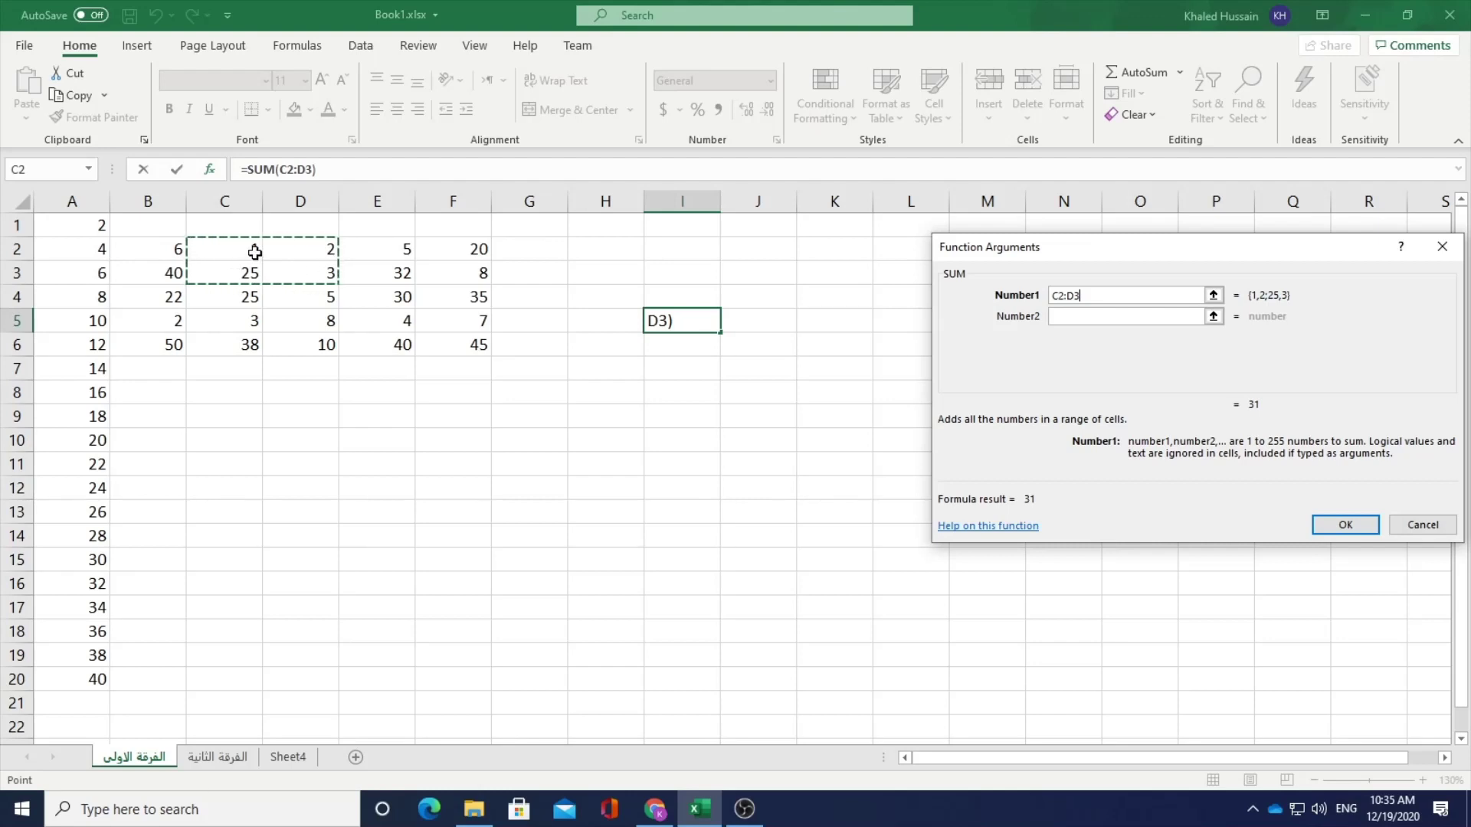
Confirm =SUM(C2:D3) in I5, showing 31.
{"action": "key", "text": "Return"}
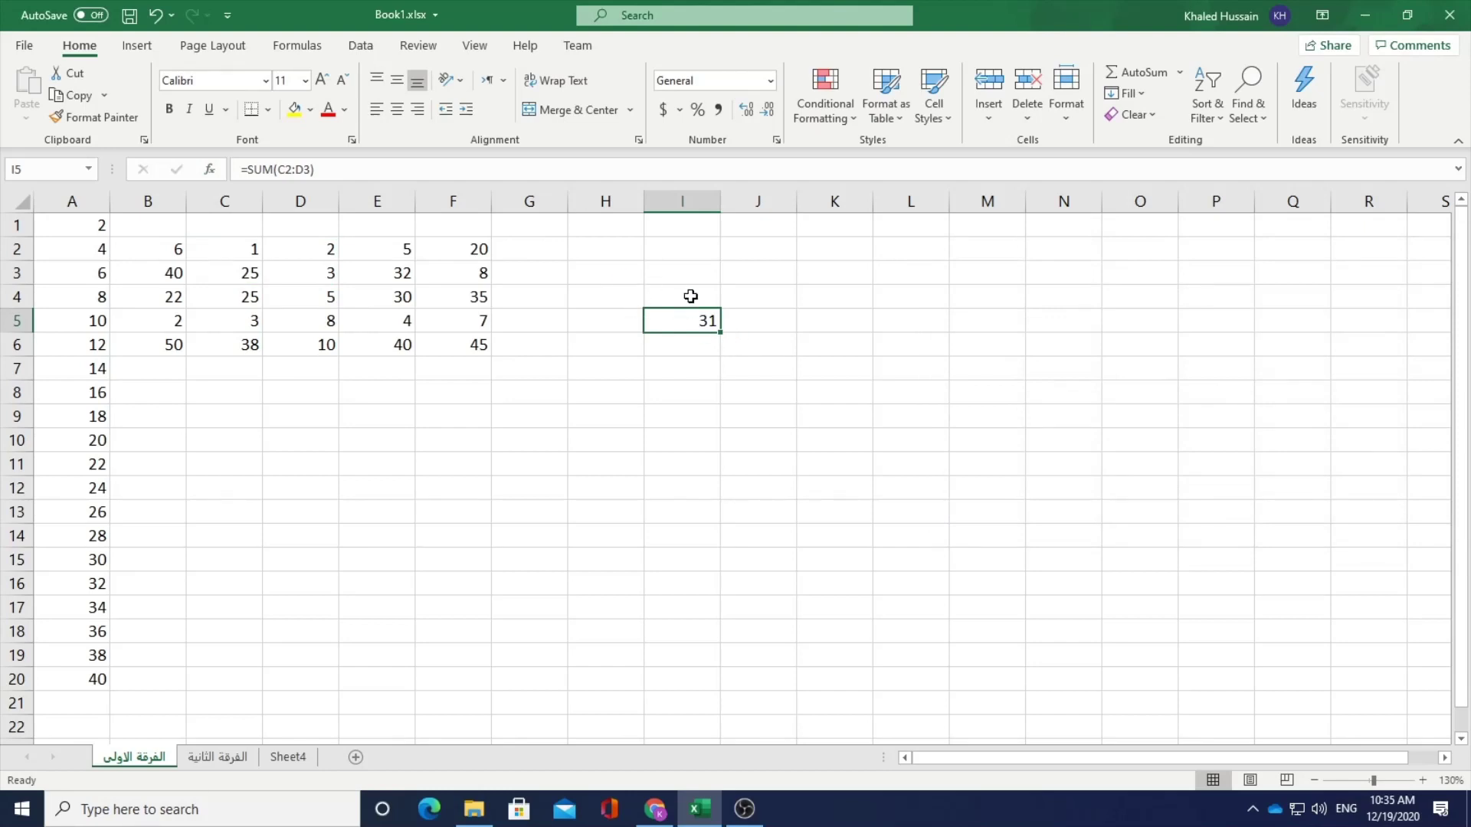
{"action": "left_click", "coordinate": [785, 316]}
{"action": "left_click", "coordinate": [769, 299]}
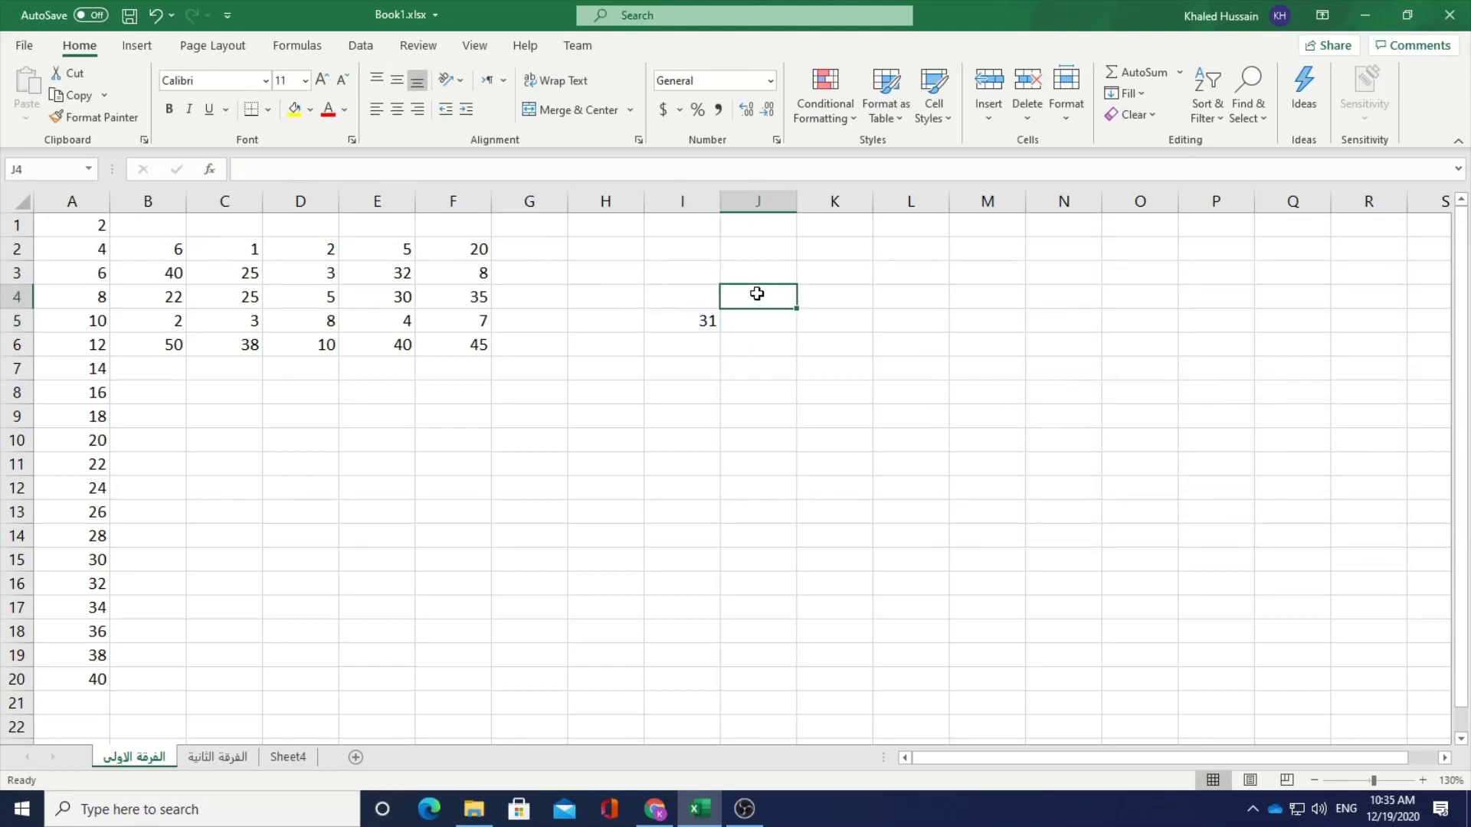
Enter =SUM(E3:F5) in J4, giving 116, and select the result cells I4:J5.
{"action": "left_click", "coordinate": [210, 168]}
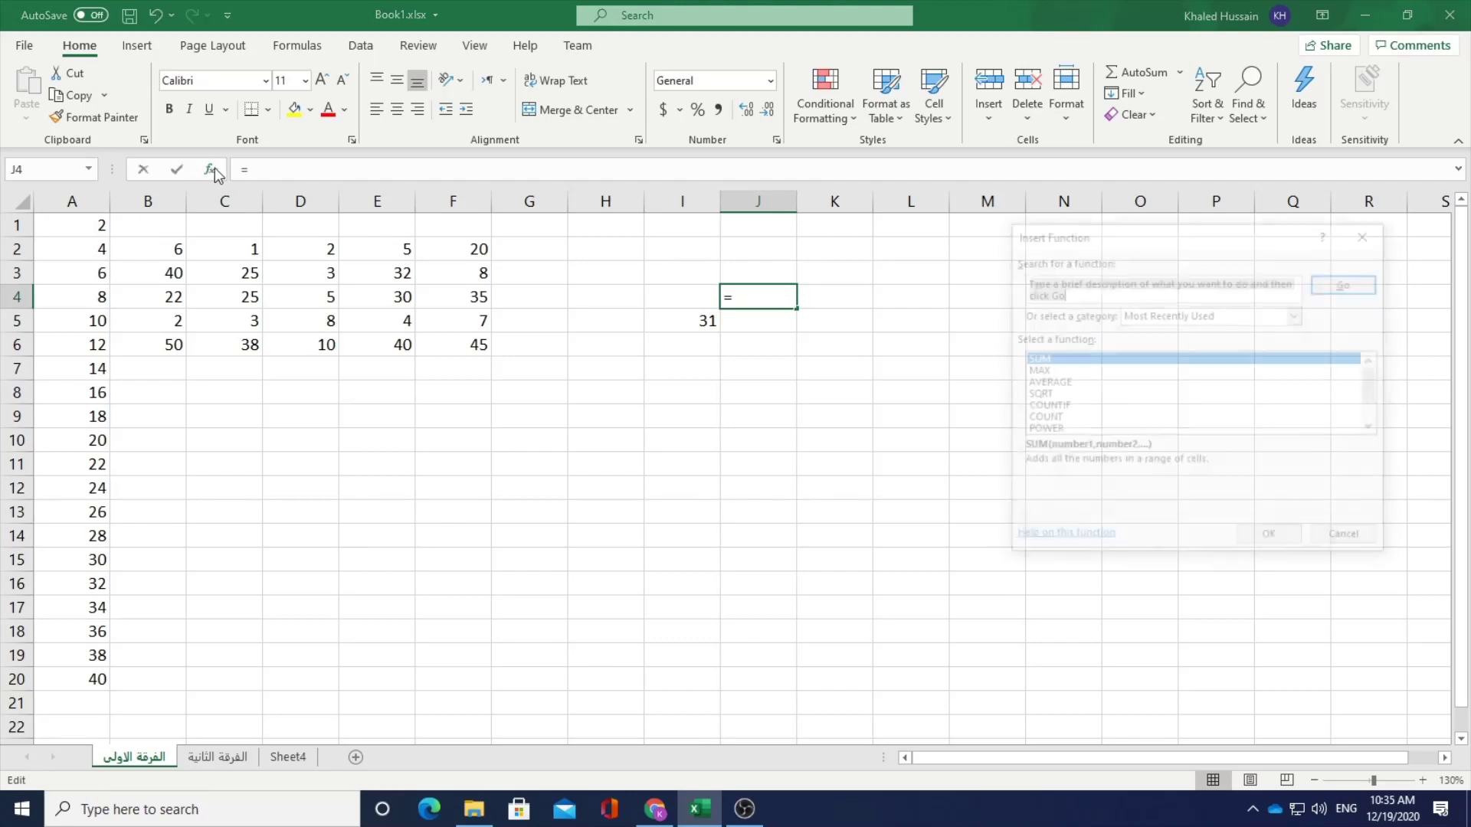
{"action": "left_click", "coordinate": [1271, 539]}
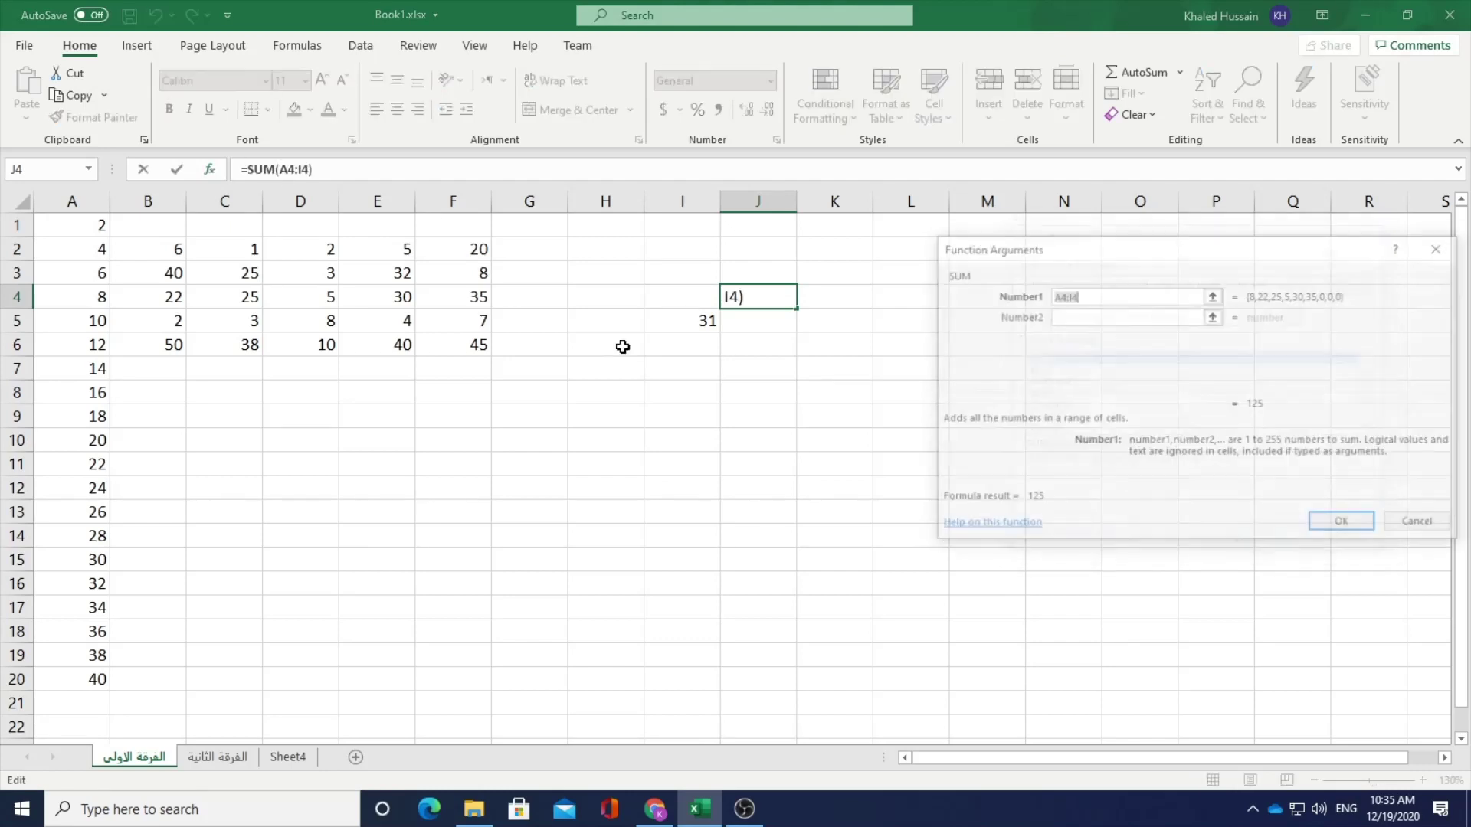
{"action": "left_click_drag", "start_coordinate": [387, 283], "coordinate": [435, 322]}
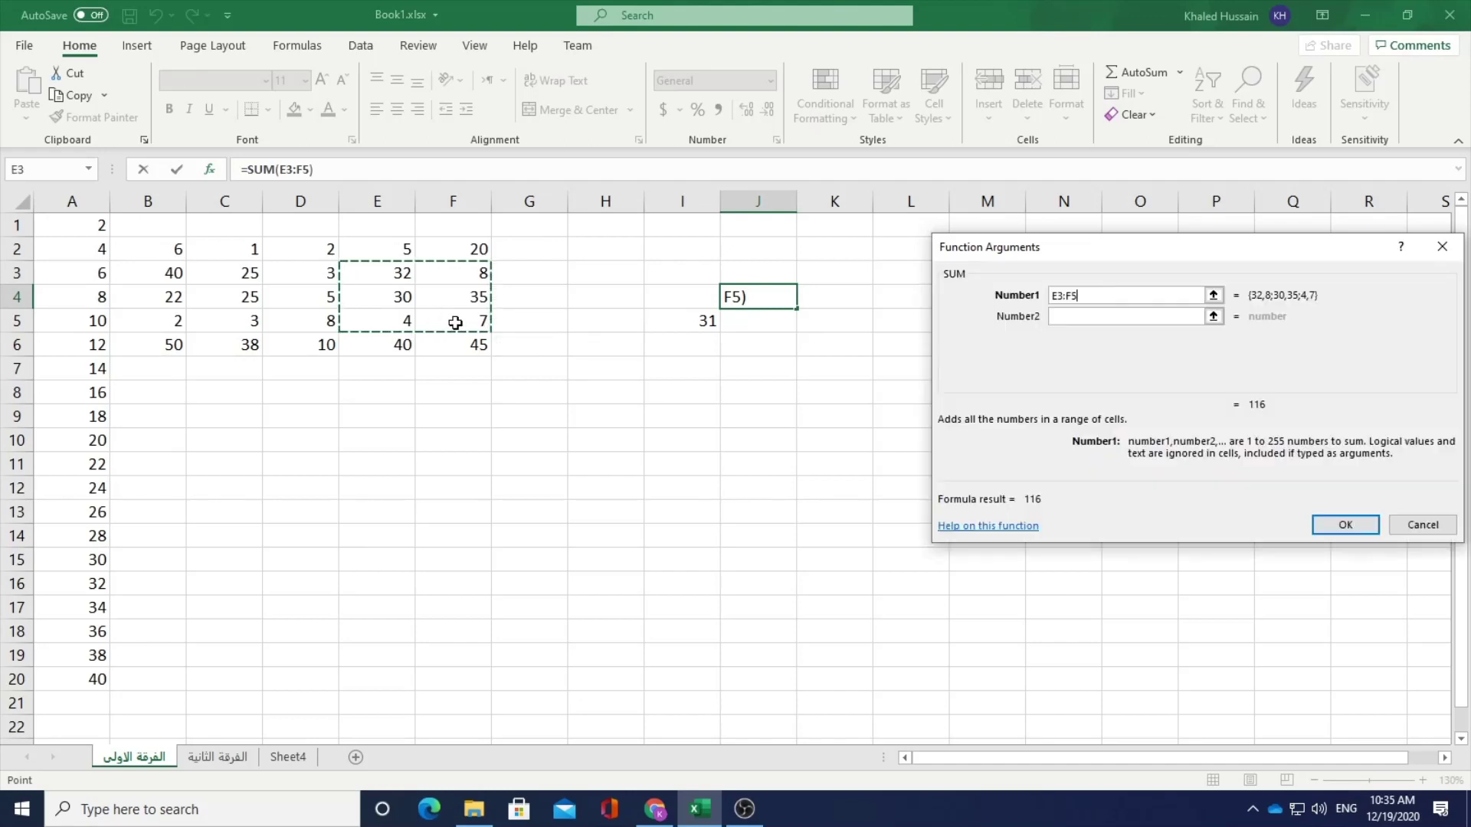
{"action": "left_click", "coordinate": [1346, 525]}
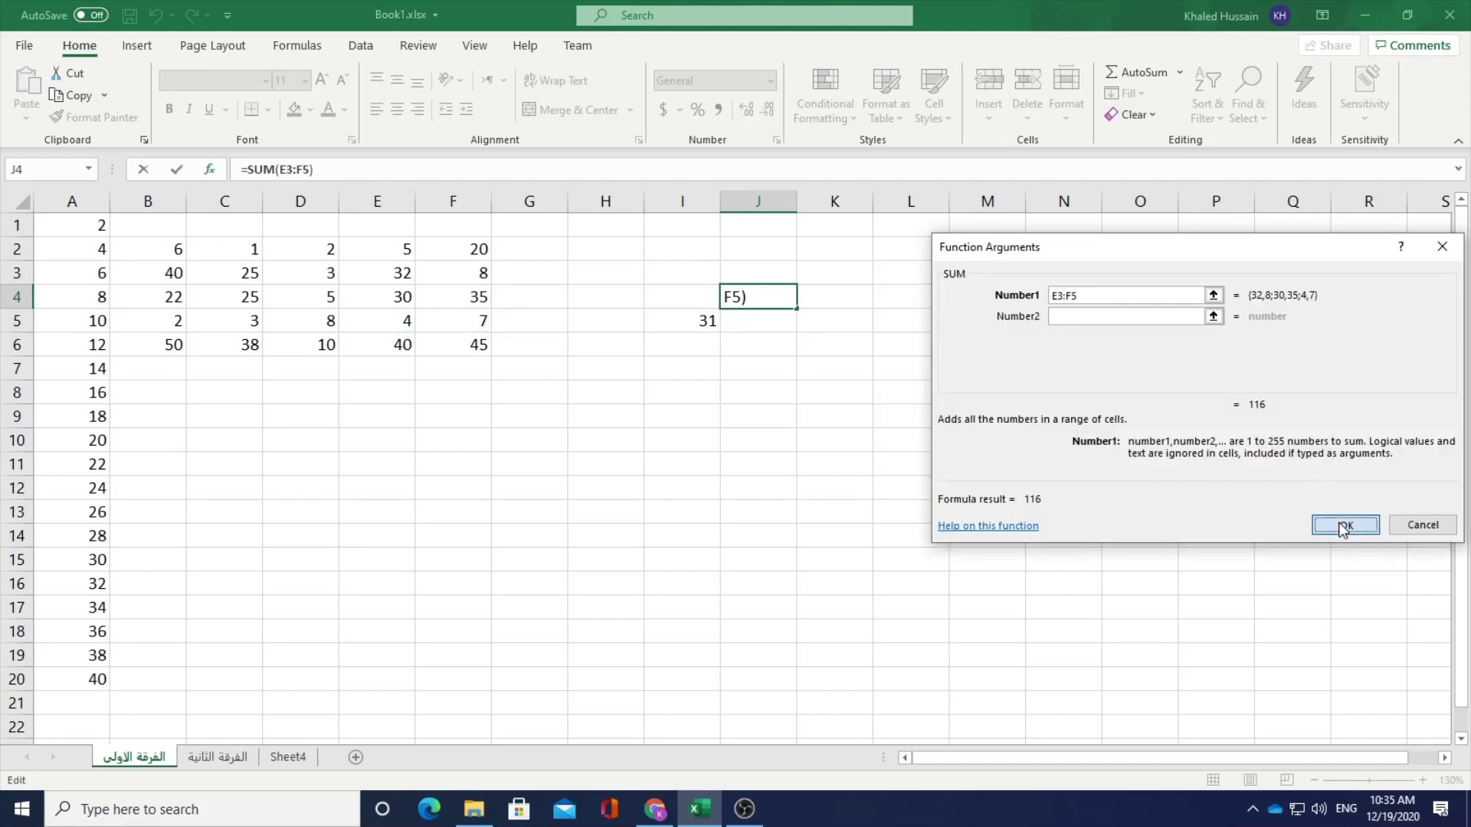
{"action": "left_click", "coordinate": [277, 167]}
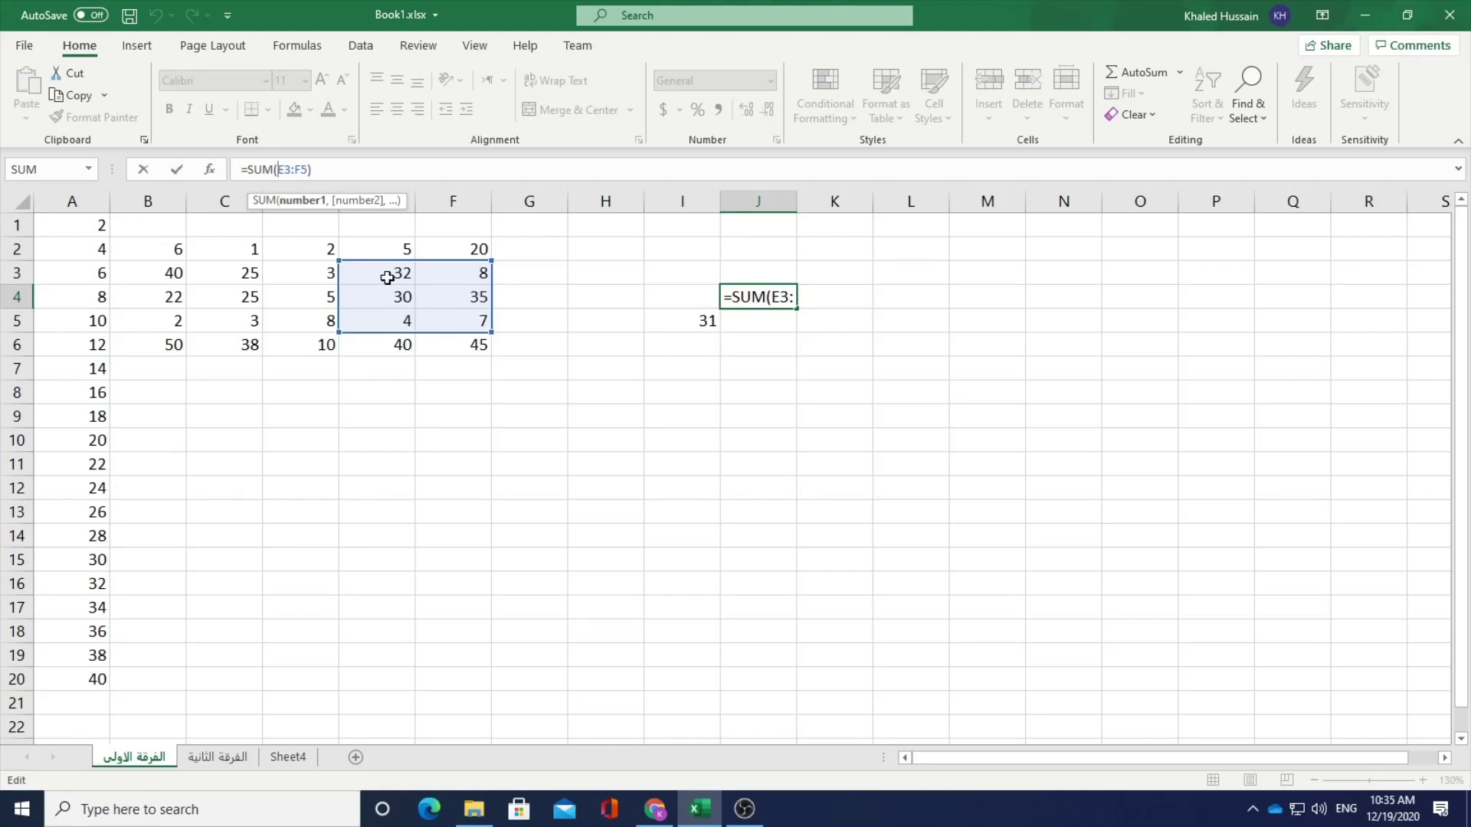
{"action": "key", "text": "Return"}
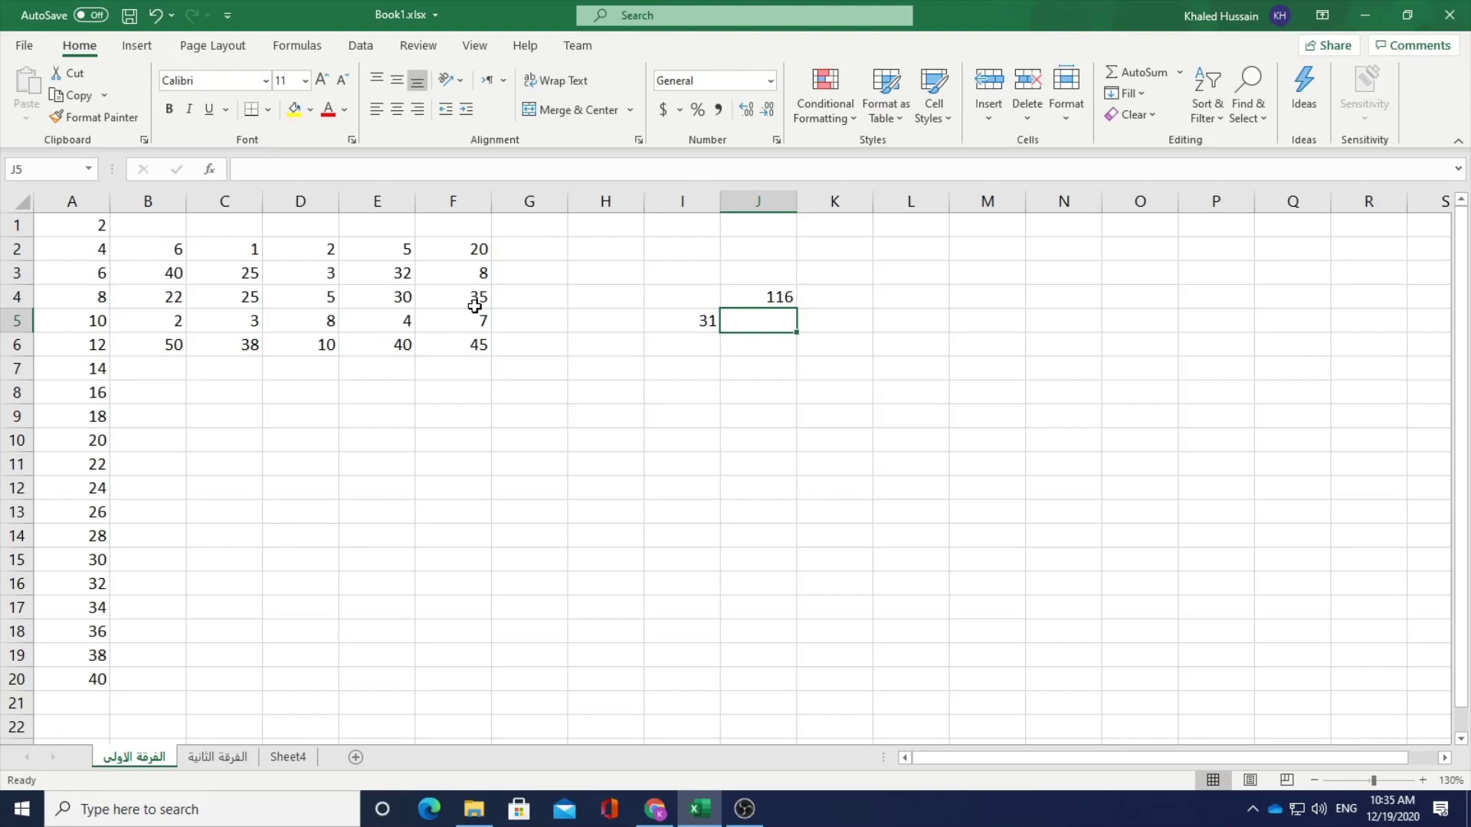
{"action": "left_click_drag", "start_coordinate": [704, 306], "coordinate": [757, 318]}
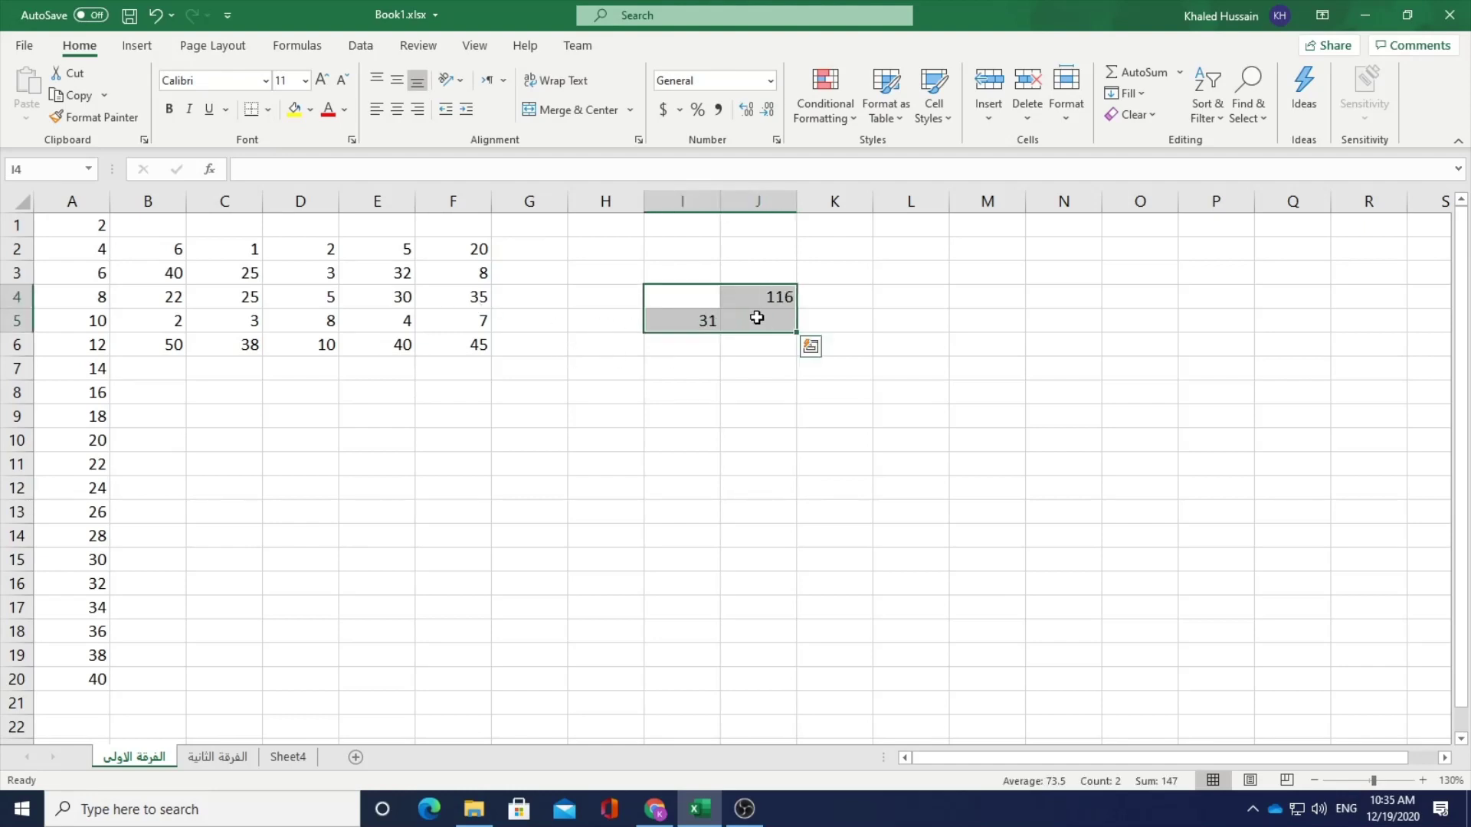
Delete the I4:J5 totals and enter =SUM(B2:C3,E4:F5) in I4, giving 148.
{"action": "key", "text": "Delete"}
{"action": "left_click", "coordinate": [694, 298]}
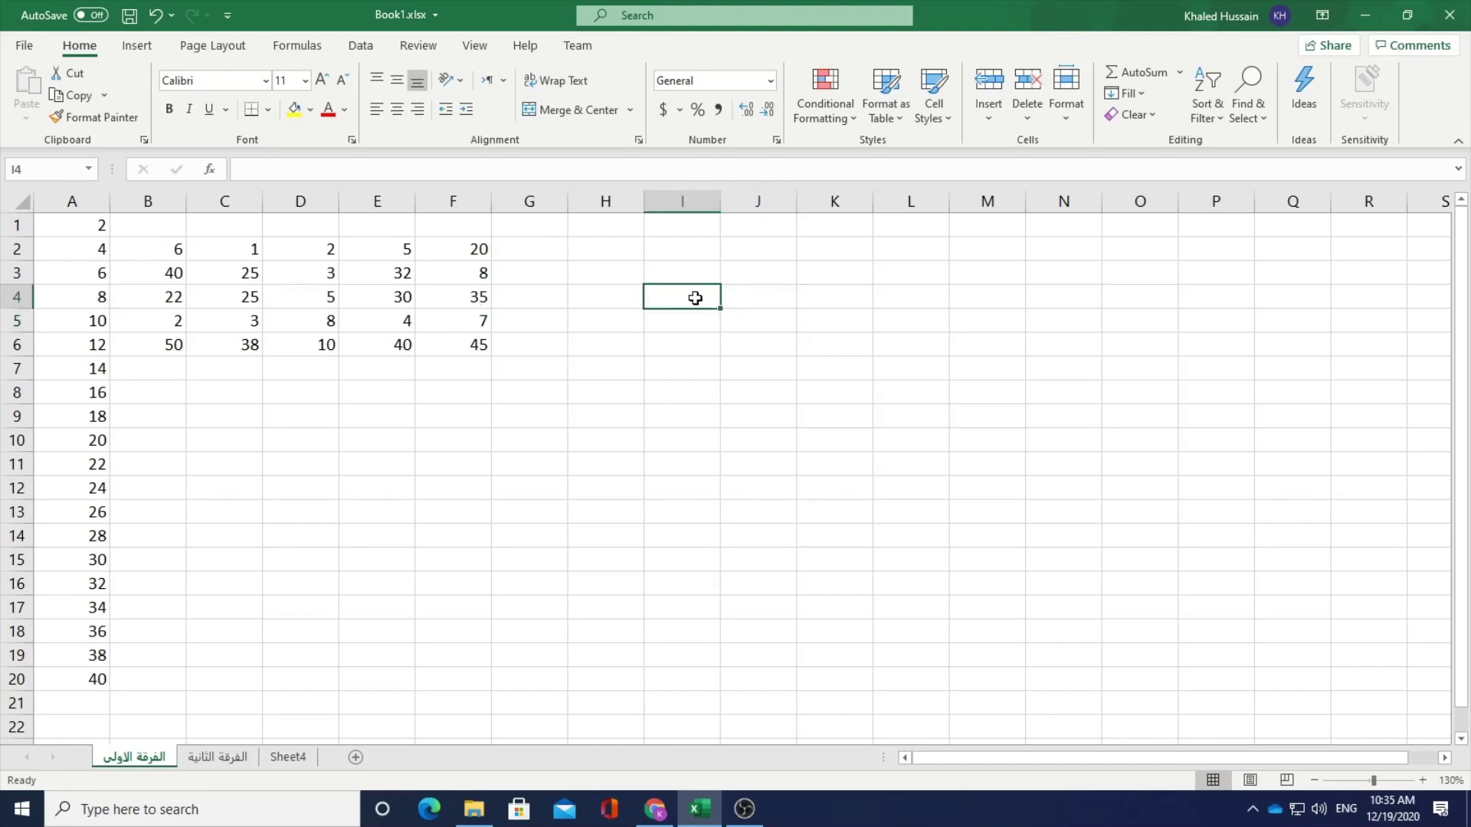
{"action": "left_click", "coordinate": [209, 169]}
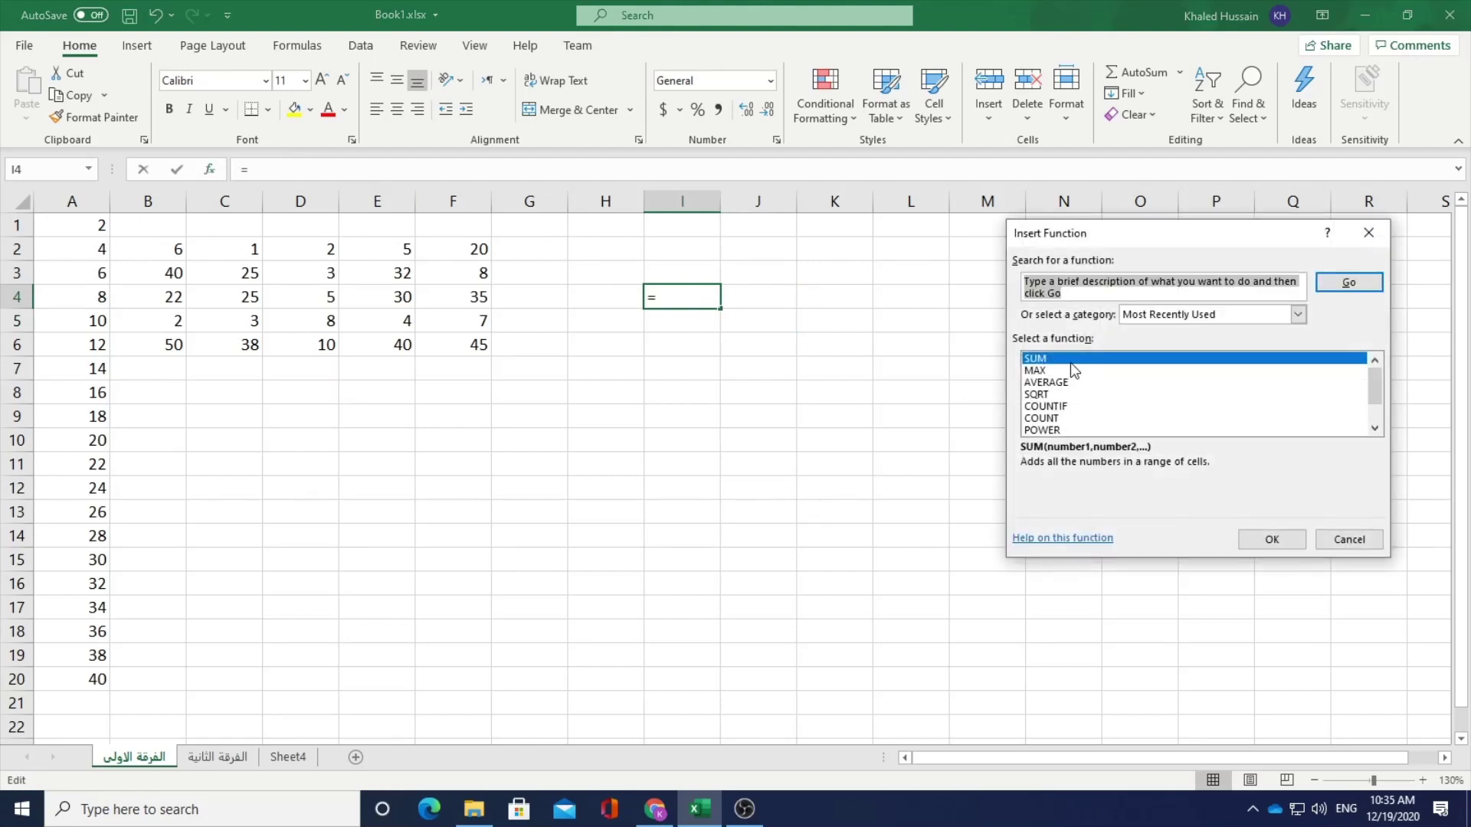
{"action": "left_click", "coordinate": [1260, 537]}
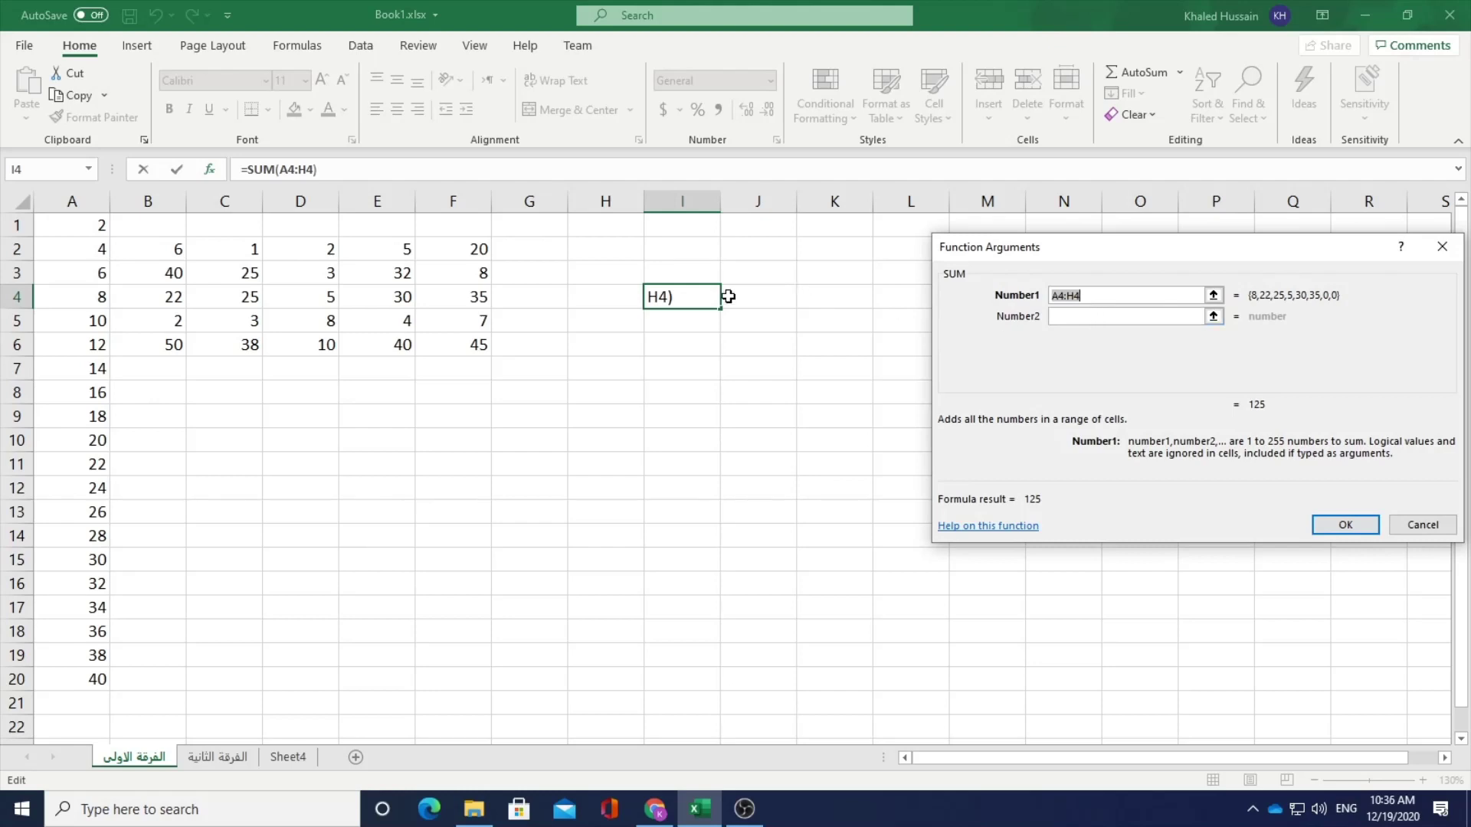
{"action": "mouse_move", "coordinate": [162, 250]}
{"action": "left_mouse_down"}
{"action": "mouse_move", "coordinate": [225, 257]}
{"action": "mouse_move", "coordinate": [226, 277]}
{"action": "left_mouse_up"}
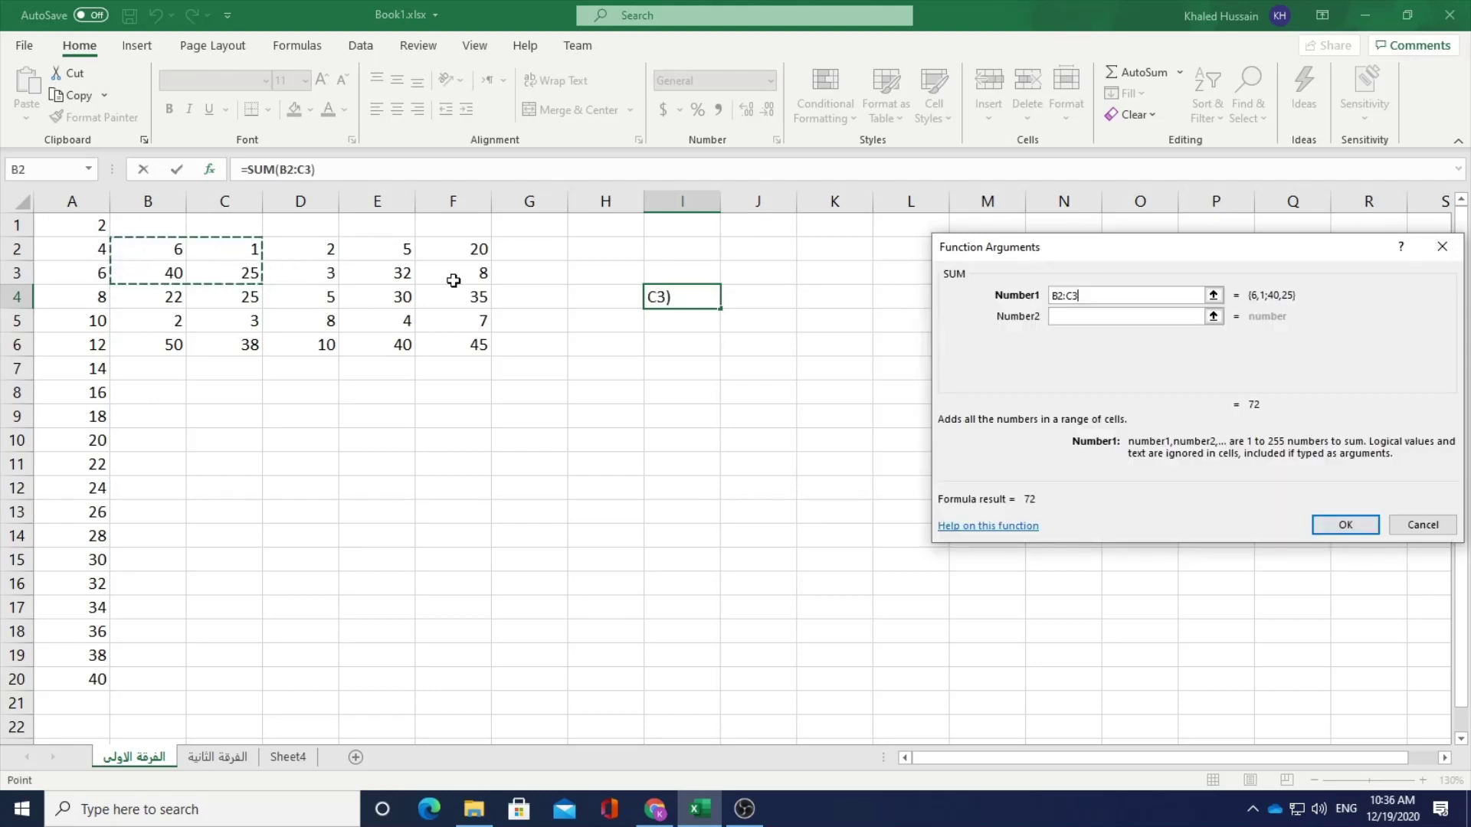
{"action": "left_click", "coordinate": [1076, 315]}
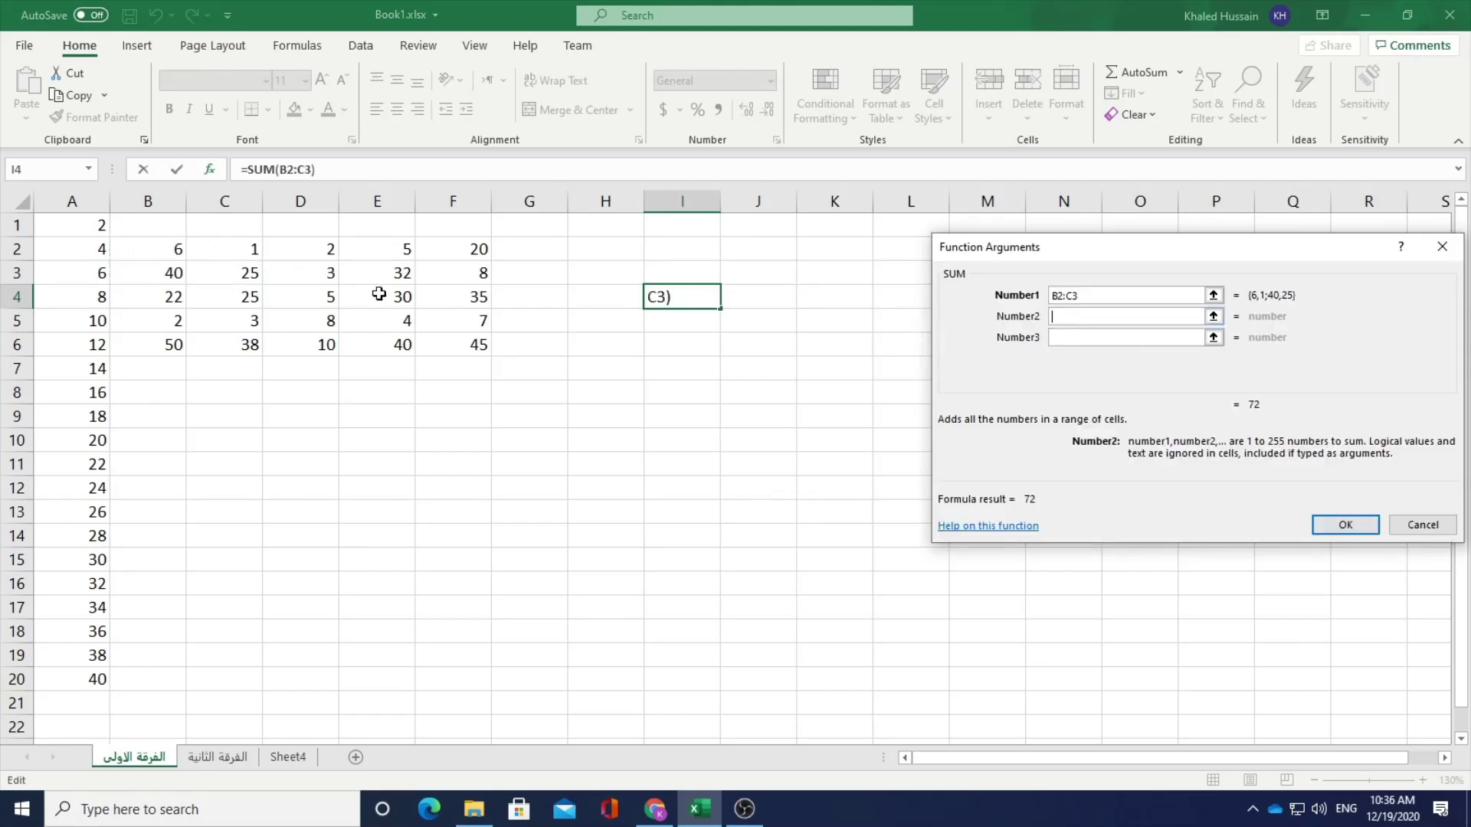
{"action": "left_click_drag", "start_coordinate": [380, 296], "coordinate": [426, 325]}
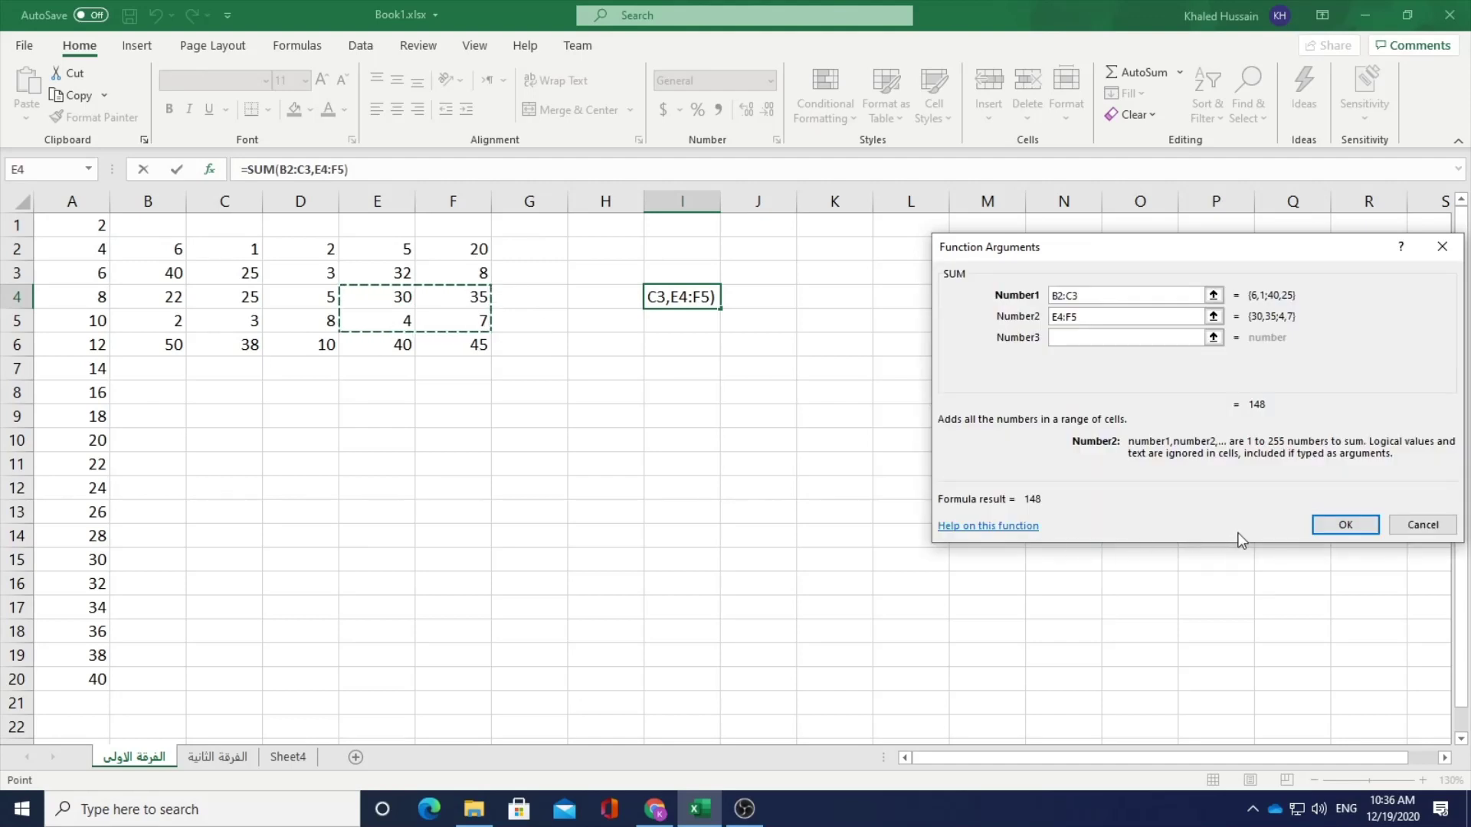
{"action": "left_click", "coordinate": [1340, 528]}
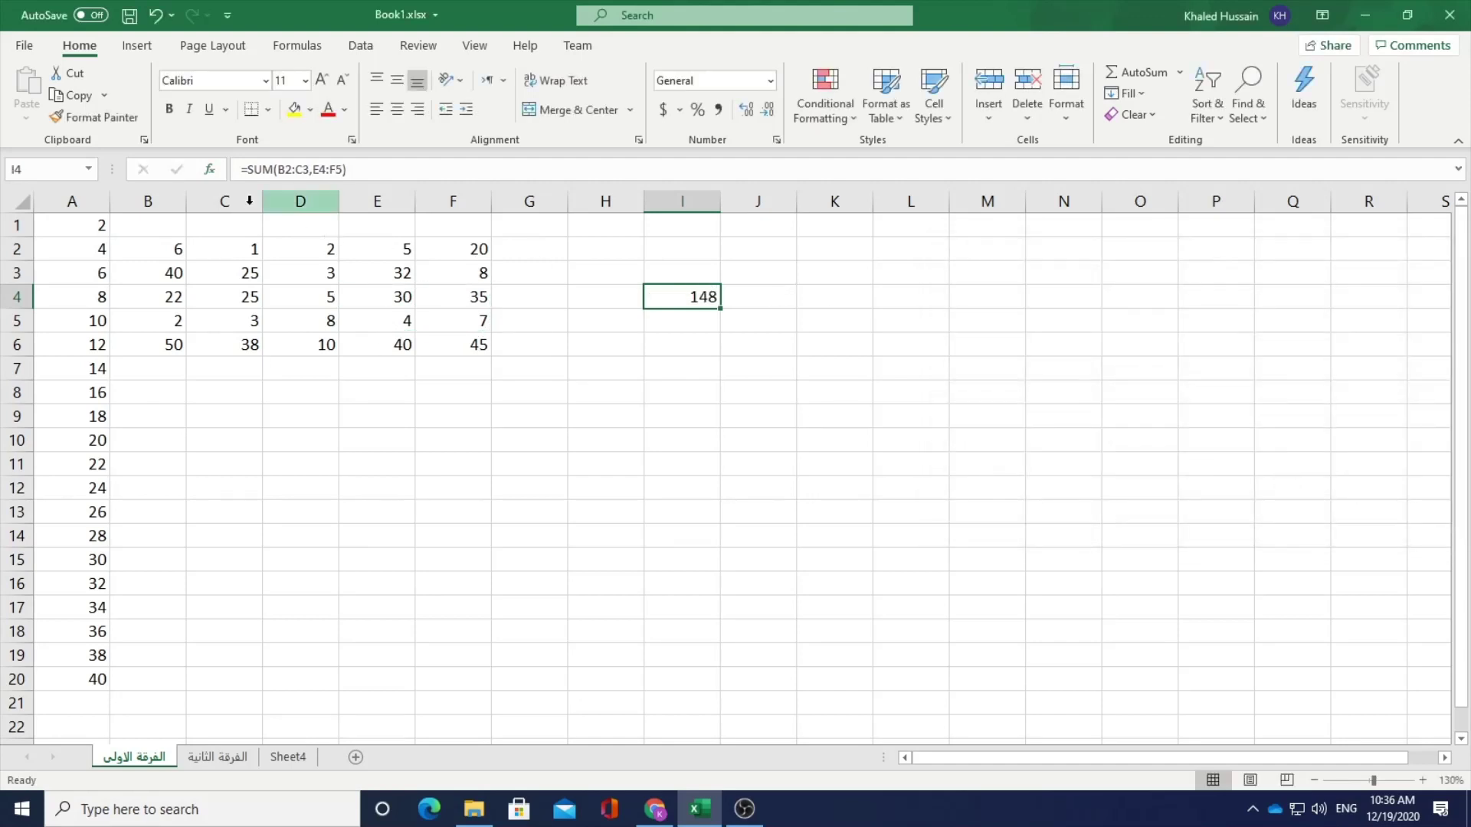
{"action": "left_click", "coordinate": [314, 169]}
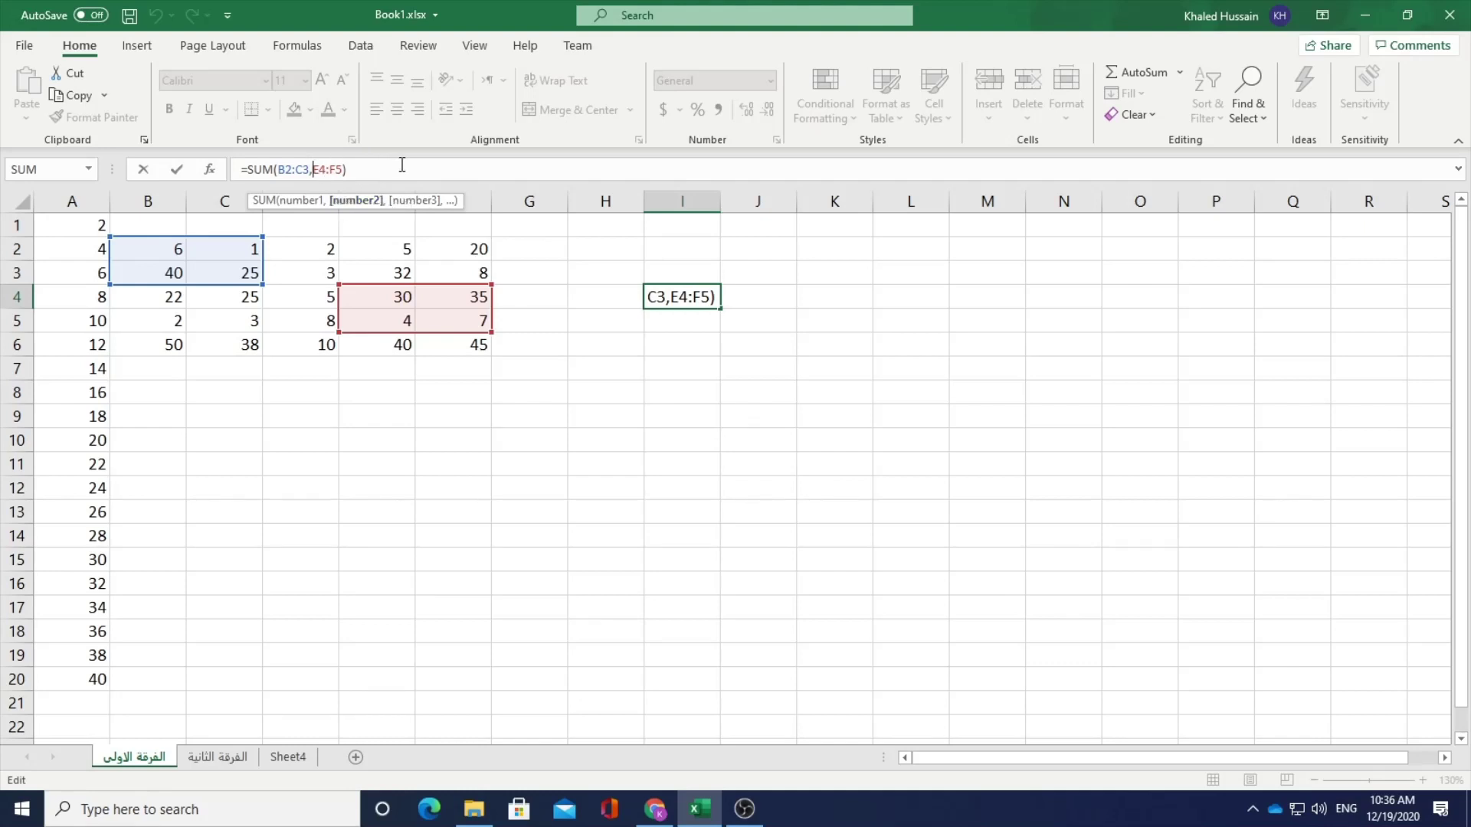
{"action": "left_click", "coordinate": [674, 307]}
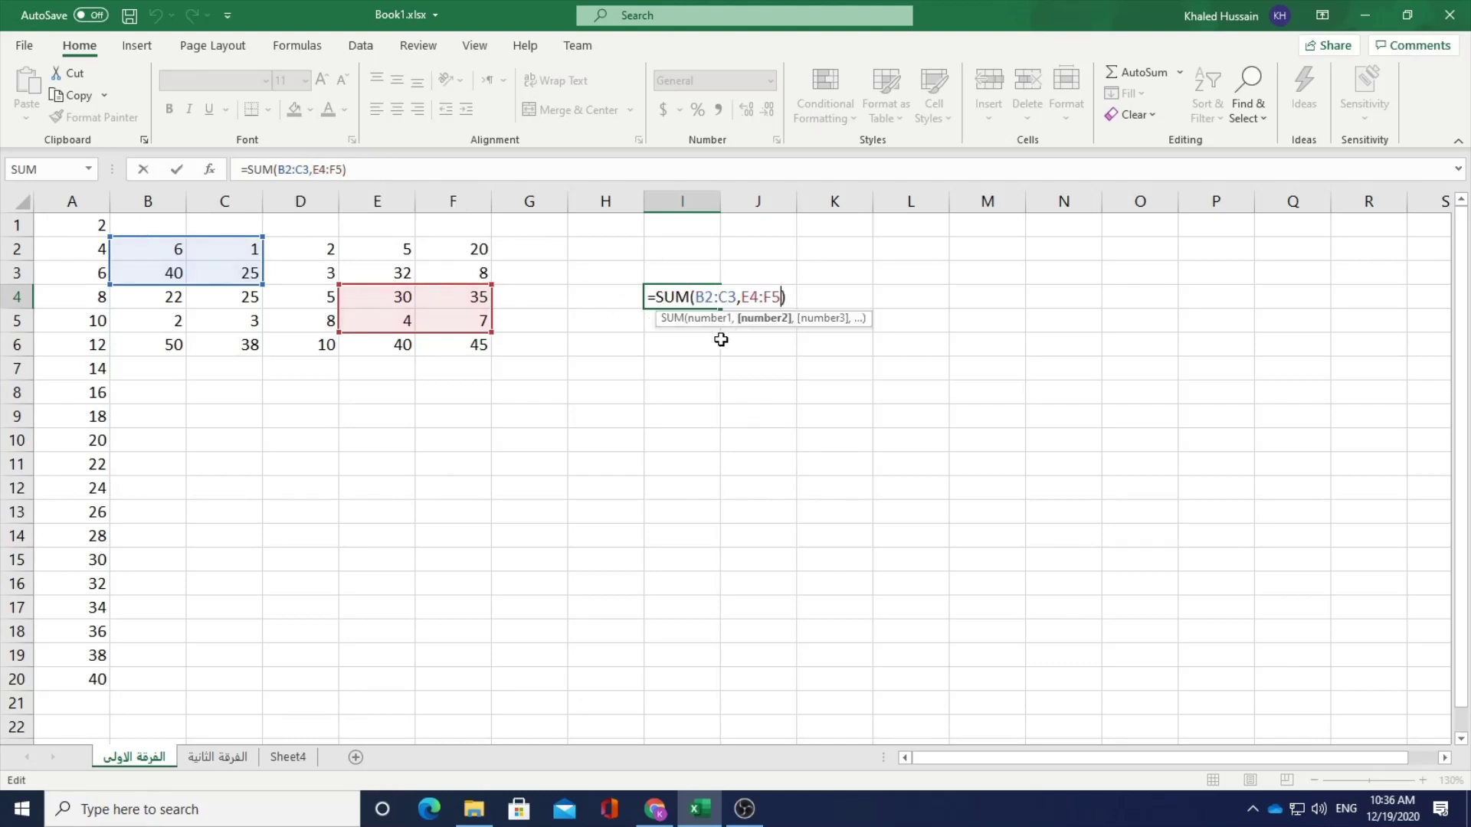
{"action": "key", "text": "ctrl+Return"}
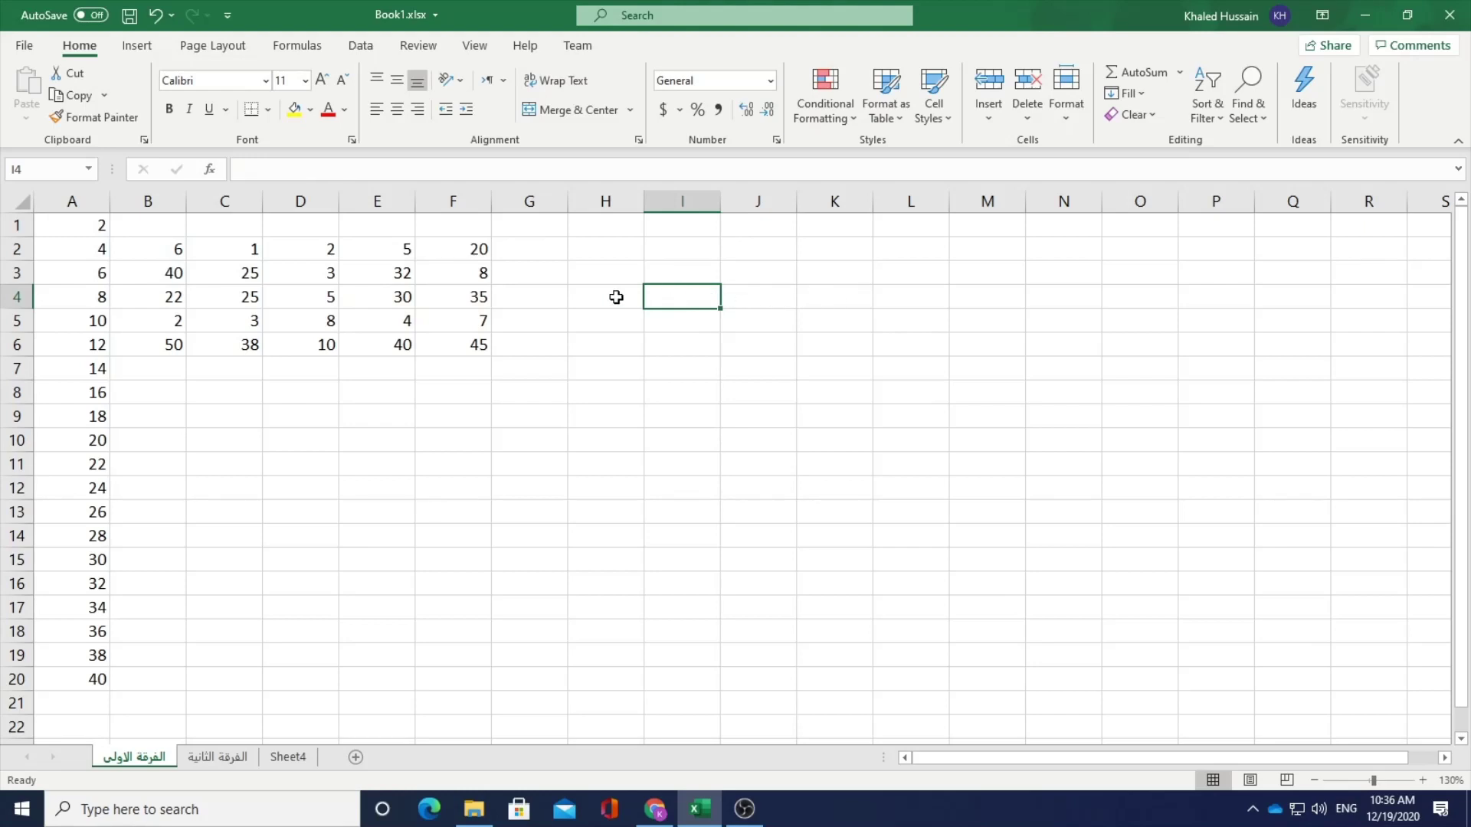
Enter =SUM(B2:D4,C3:E5) in I4, showing 264, and review where the ranges overlap.
{"action": "left_click", "coordinate": [209, 169]}
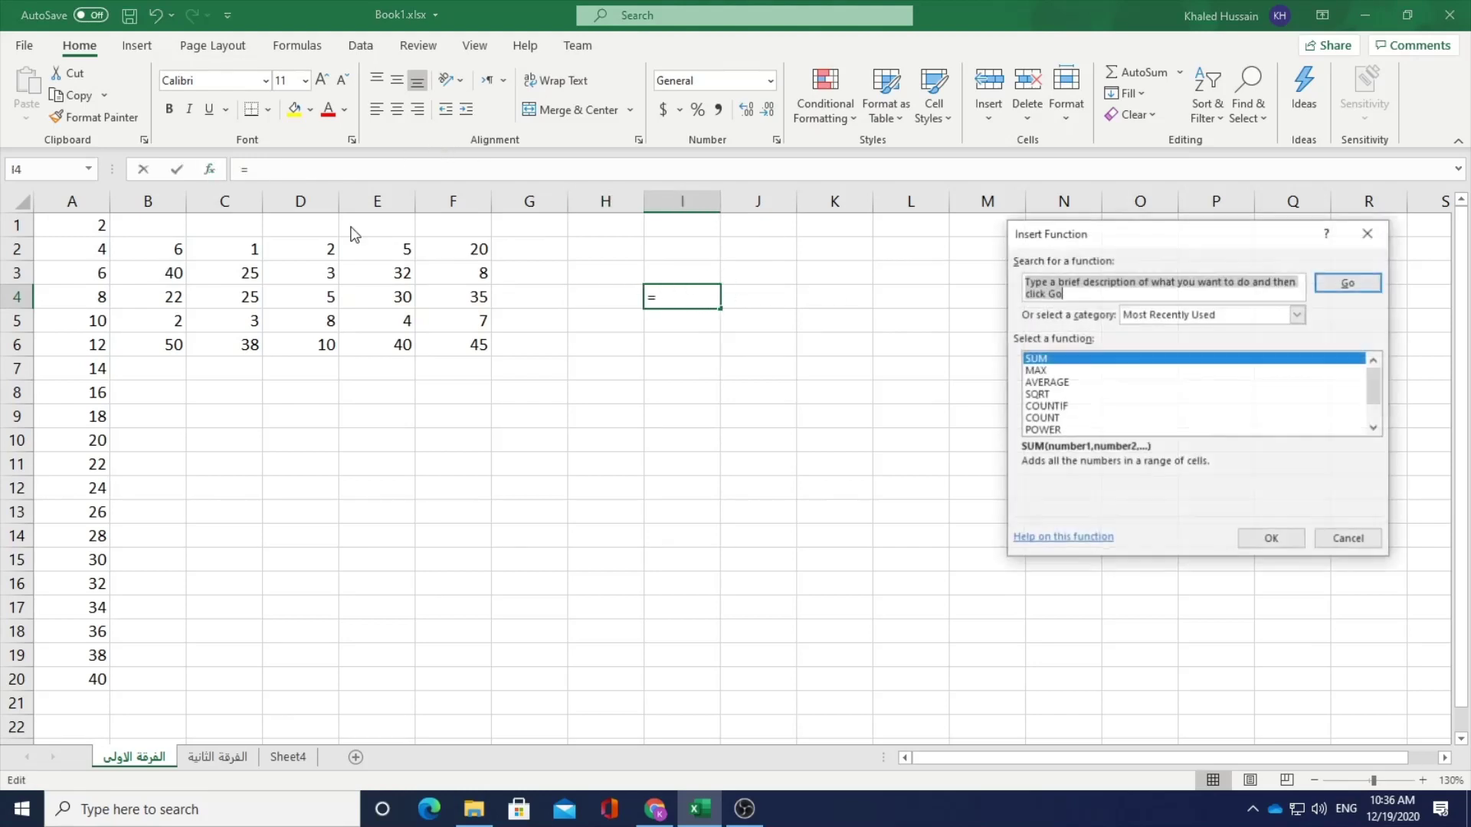
{"action": "left_click", "coordinate": [1270, 542]}
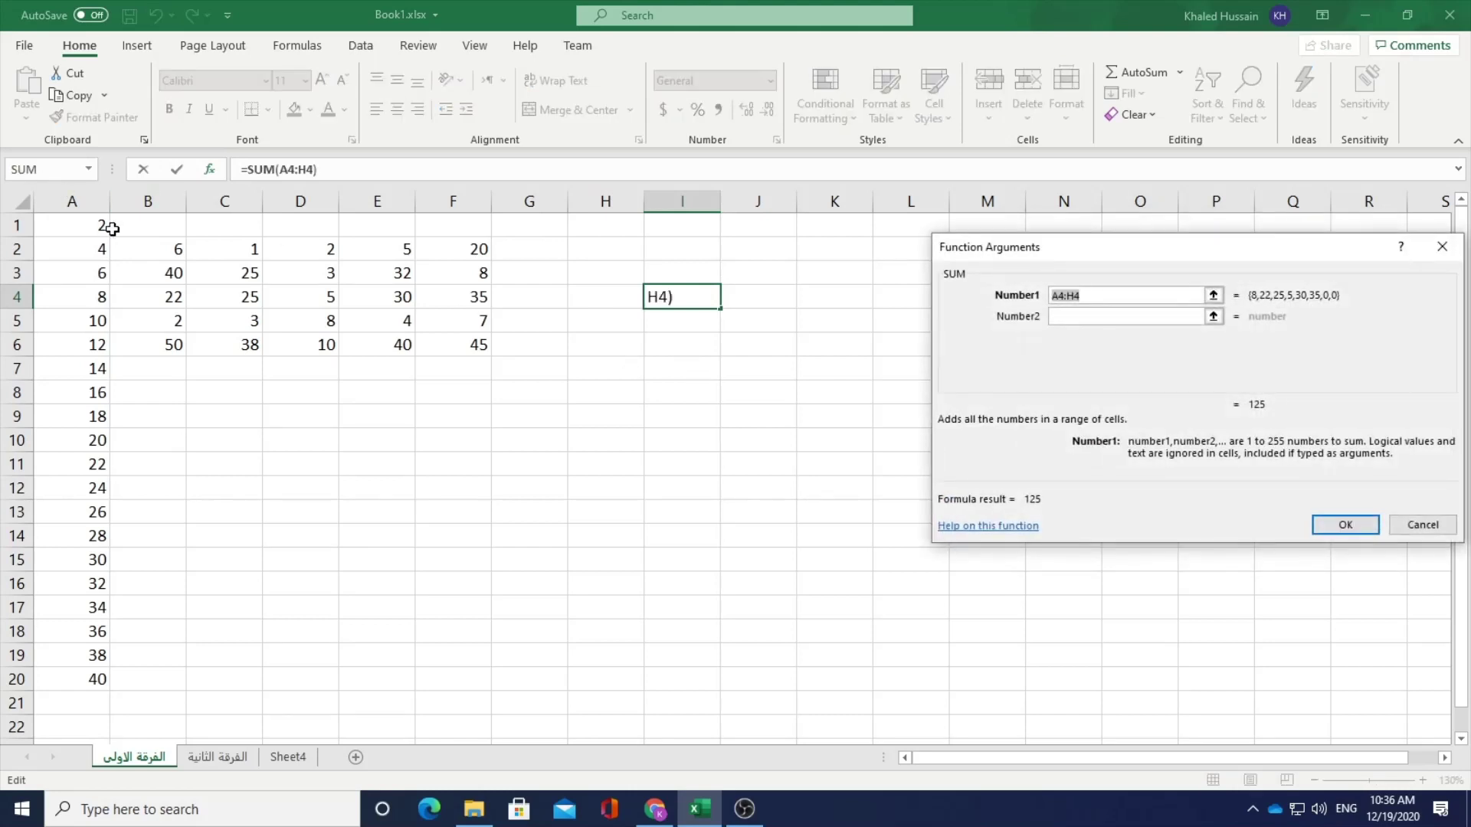
{"action": "left_click_drag", "start_coordinate": [157, 247], "coordinate": [285, 294]}
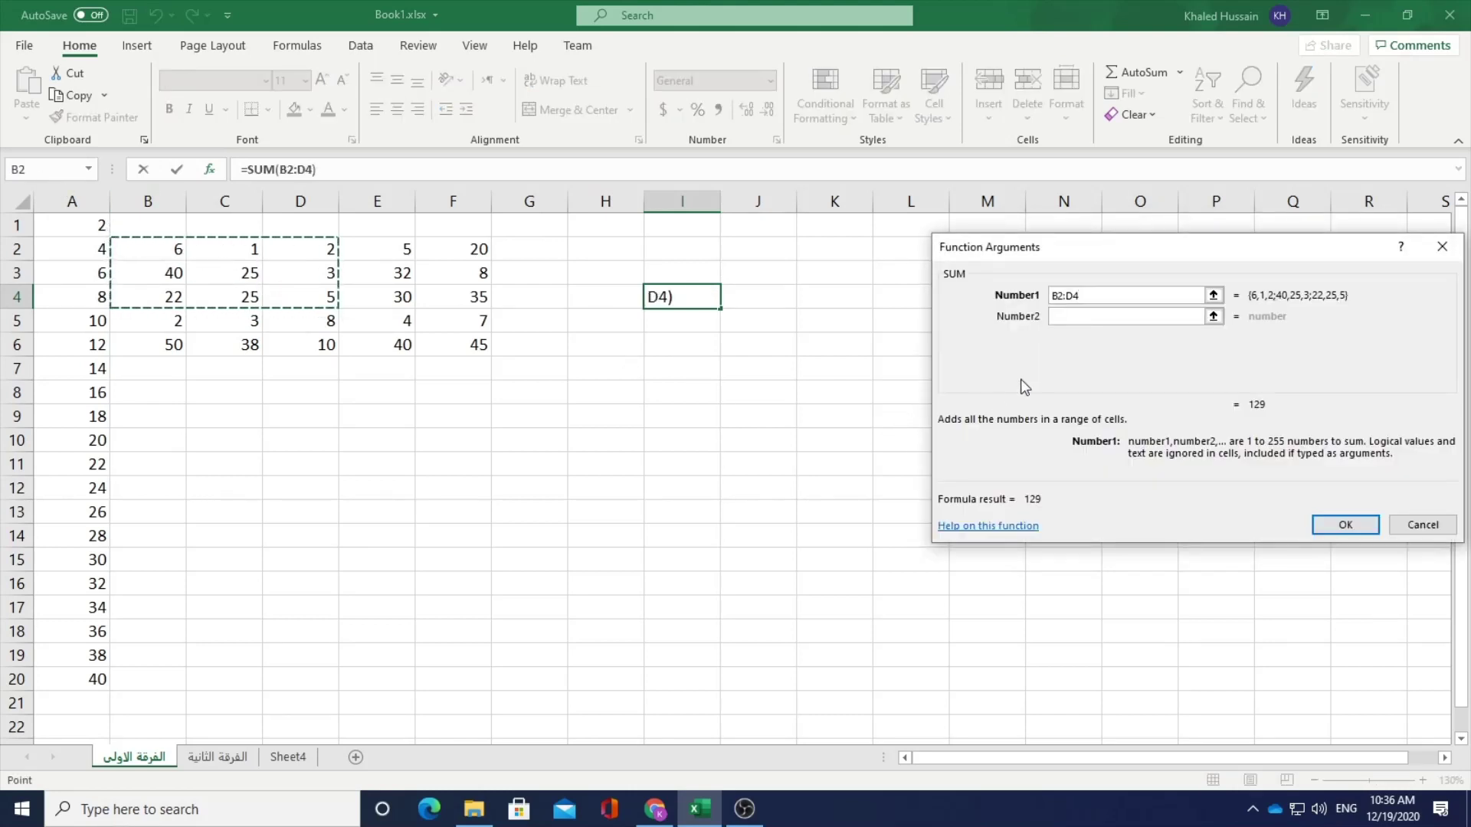
{"action": "left_click", "coordinate": [1060, 316]}
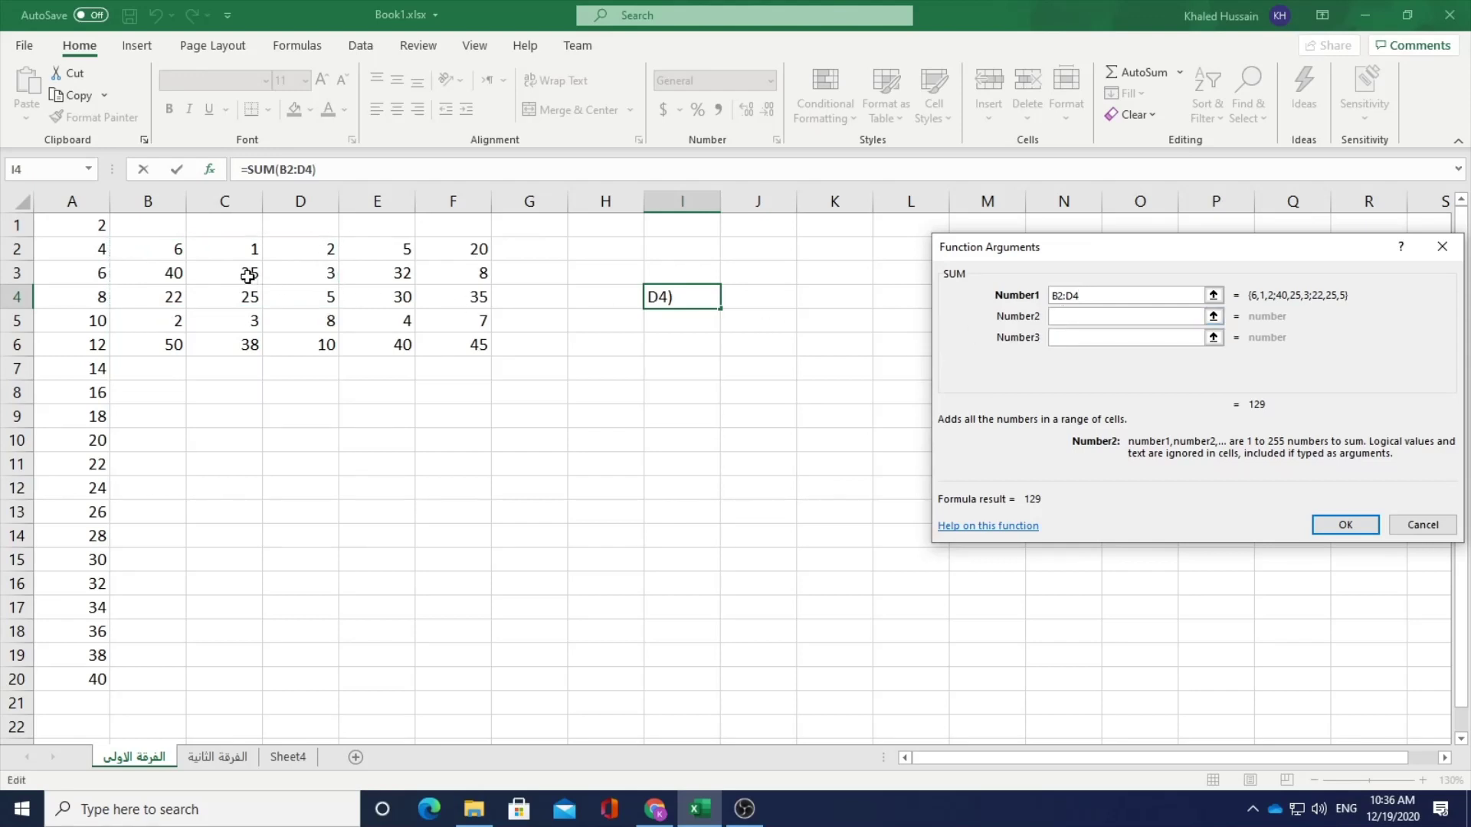
{"action": "left_click_drag", "start_coordinate": [248, 276], "coordinate": [352, 311]}
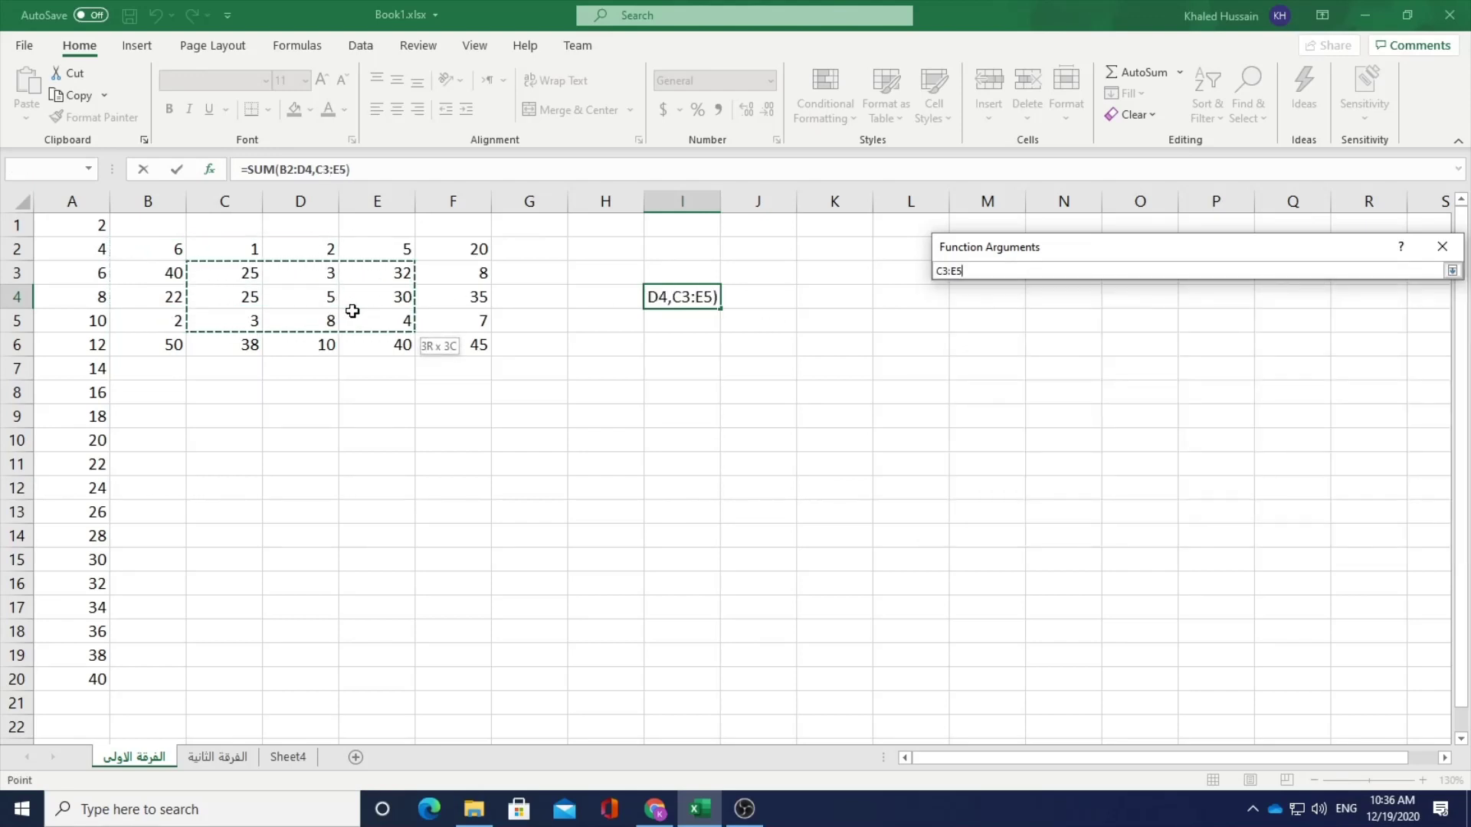
{"action": "left_click", "coordinate": [1345, 531]}
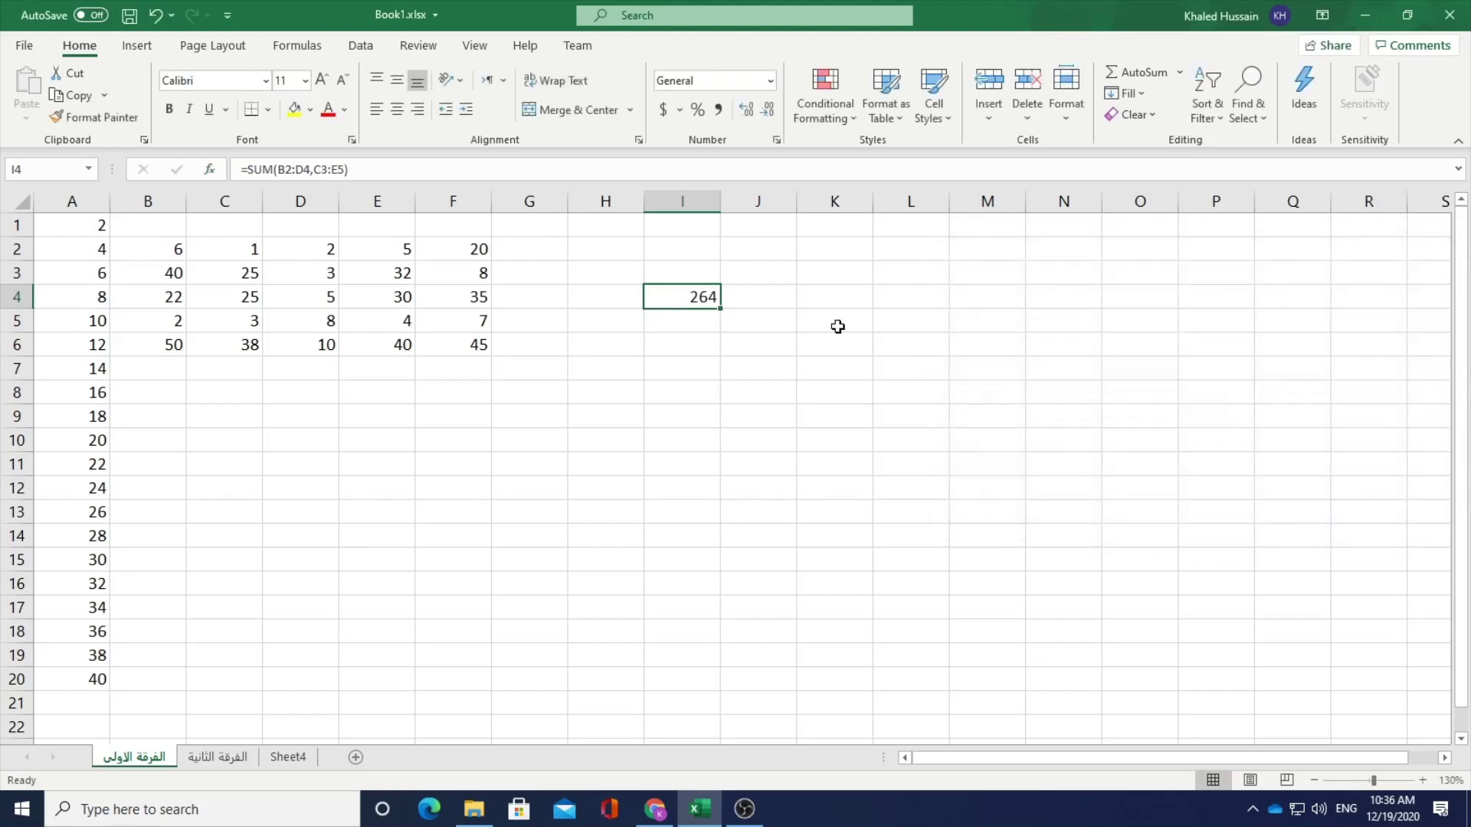
{"action": "left_click", "coordinate": [329, 170]}
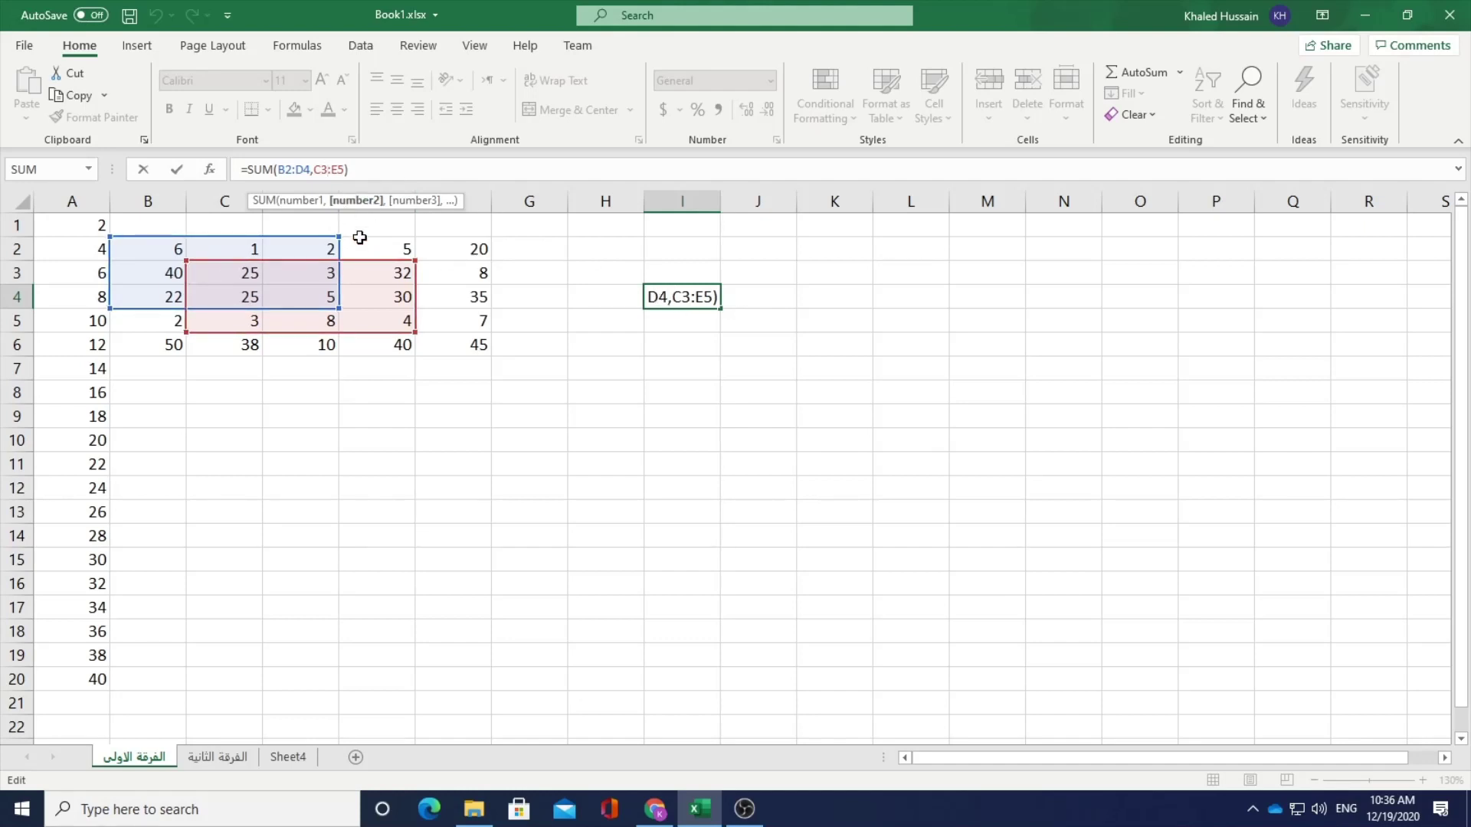
{"action": "left_click", "coordinate": [312, 169]}
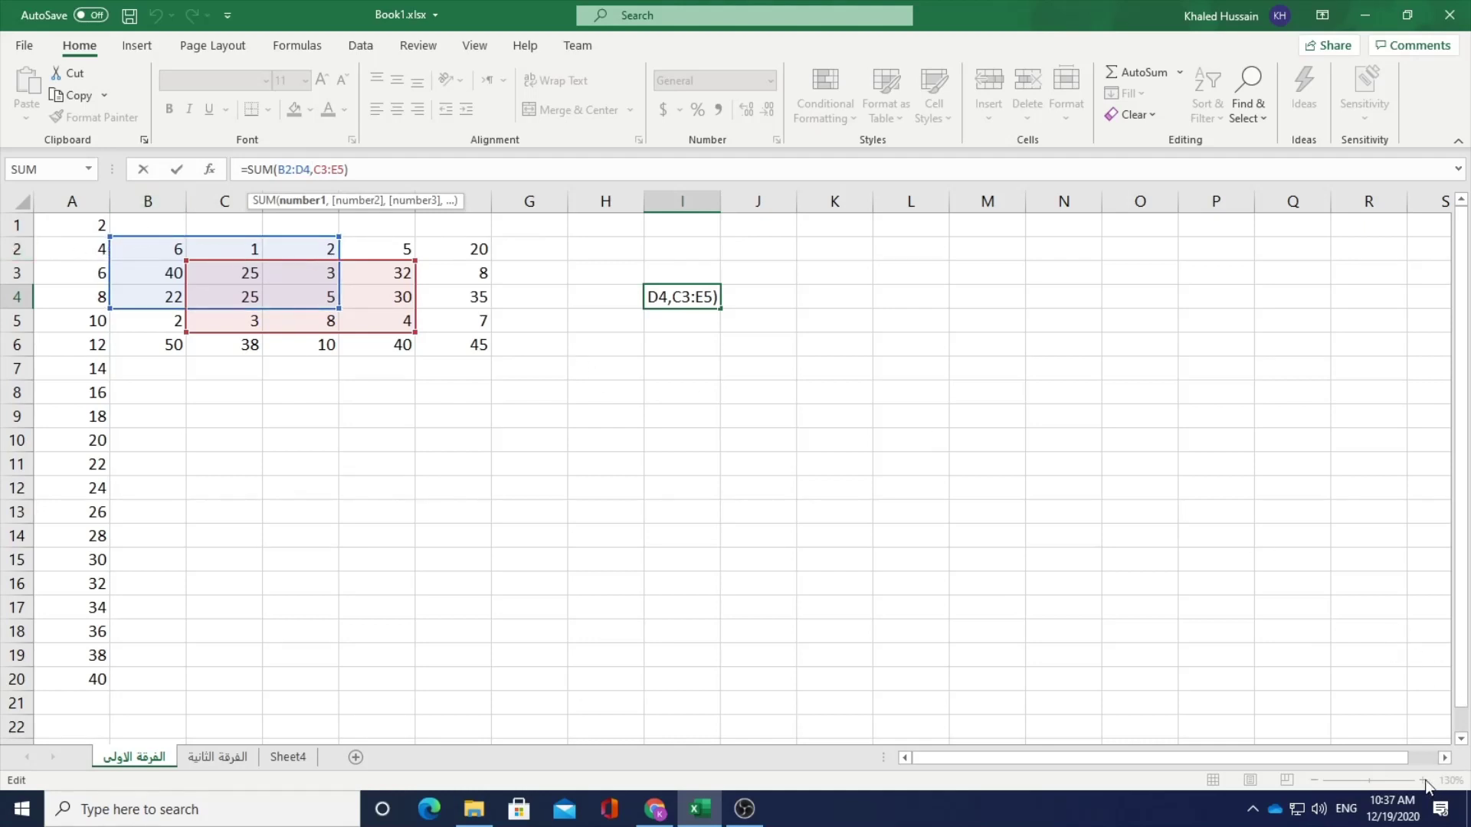
{"action": "key", "text": "ctrl+Return"}
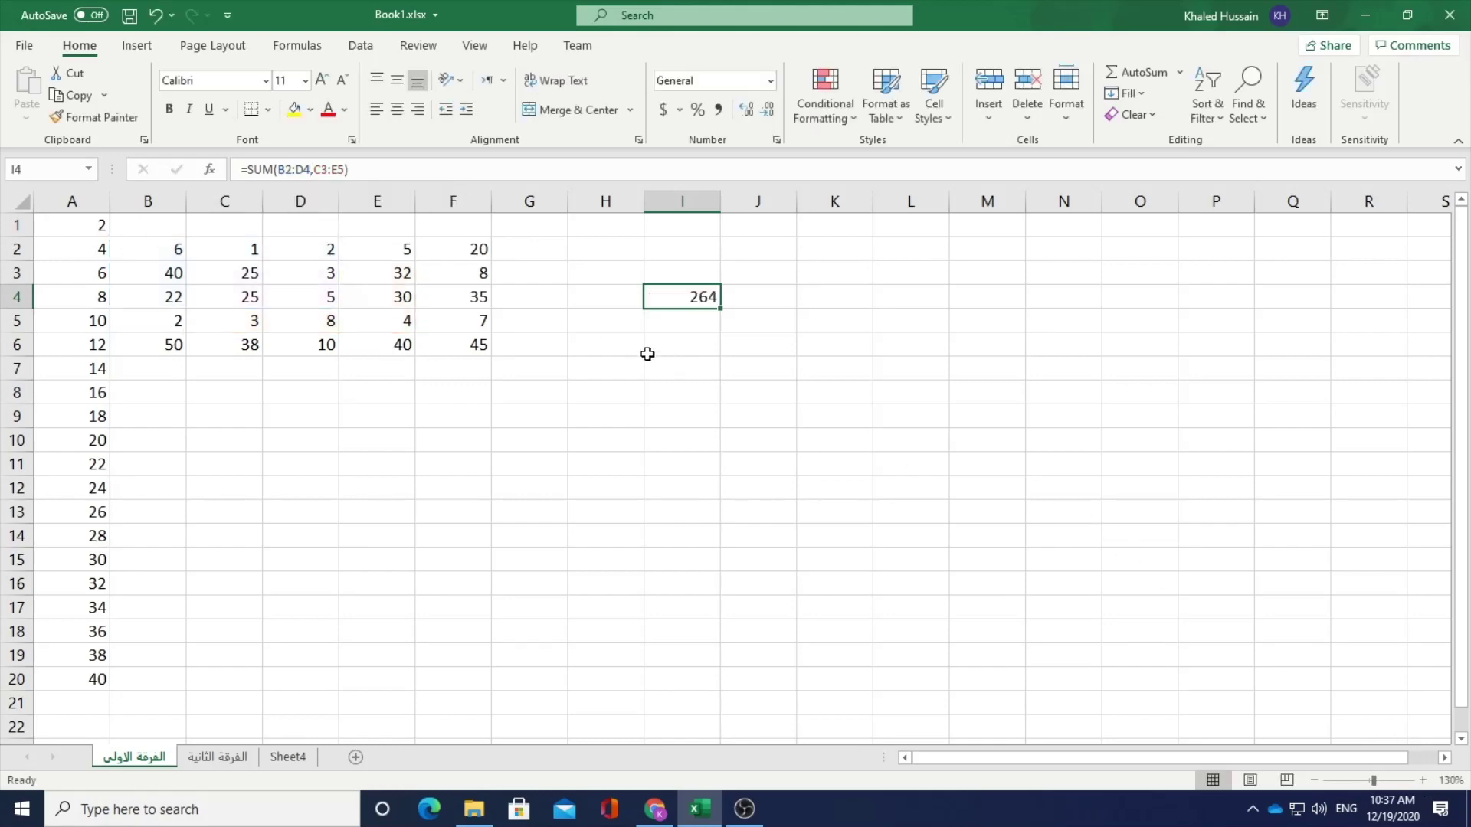
{"action": "left_click", "coordinate": [1422, 780]}
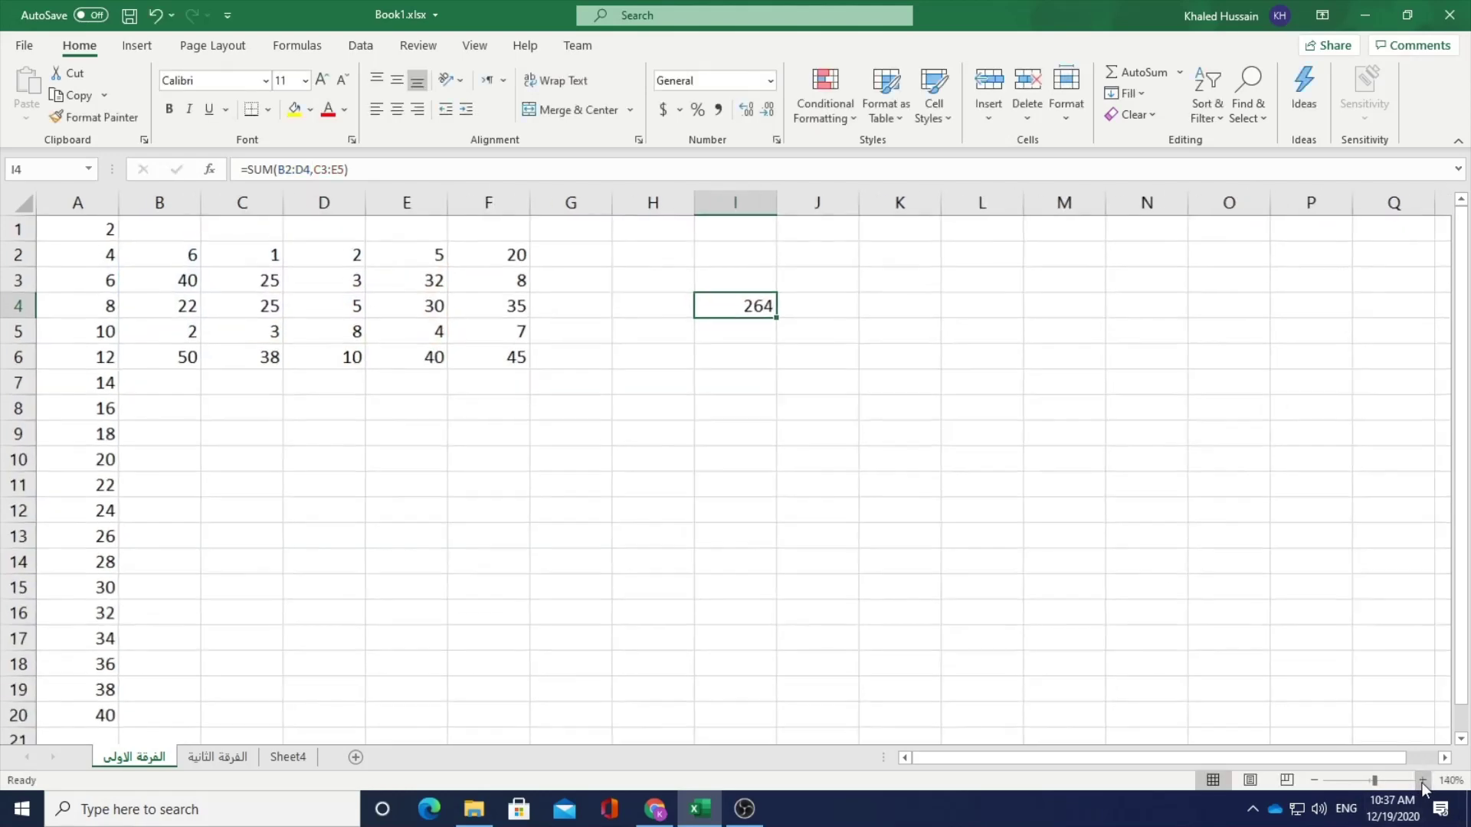
{"action": "left_click", "coordinate": [1421, 781]}
{"action": "left_click", "coordinate": [1421, 780]}
{"action": "scroll", "coordinate": [1466, 609], "scroll_direction": "up", "scroll_amount": 1}
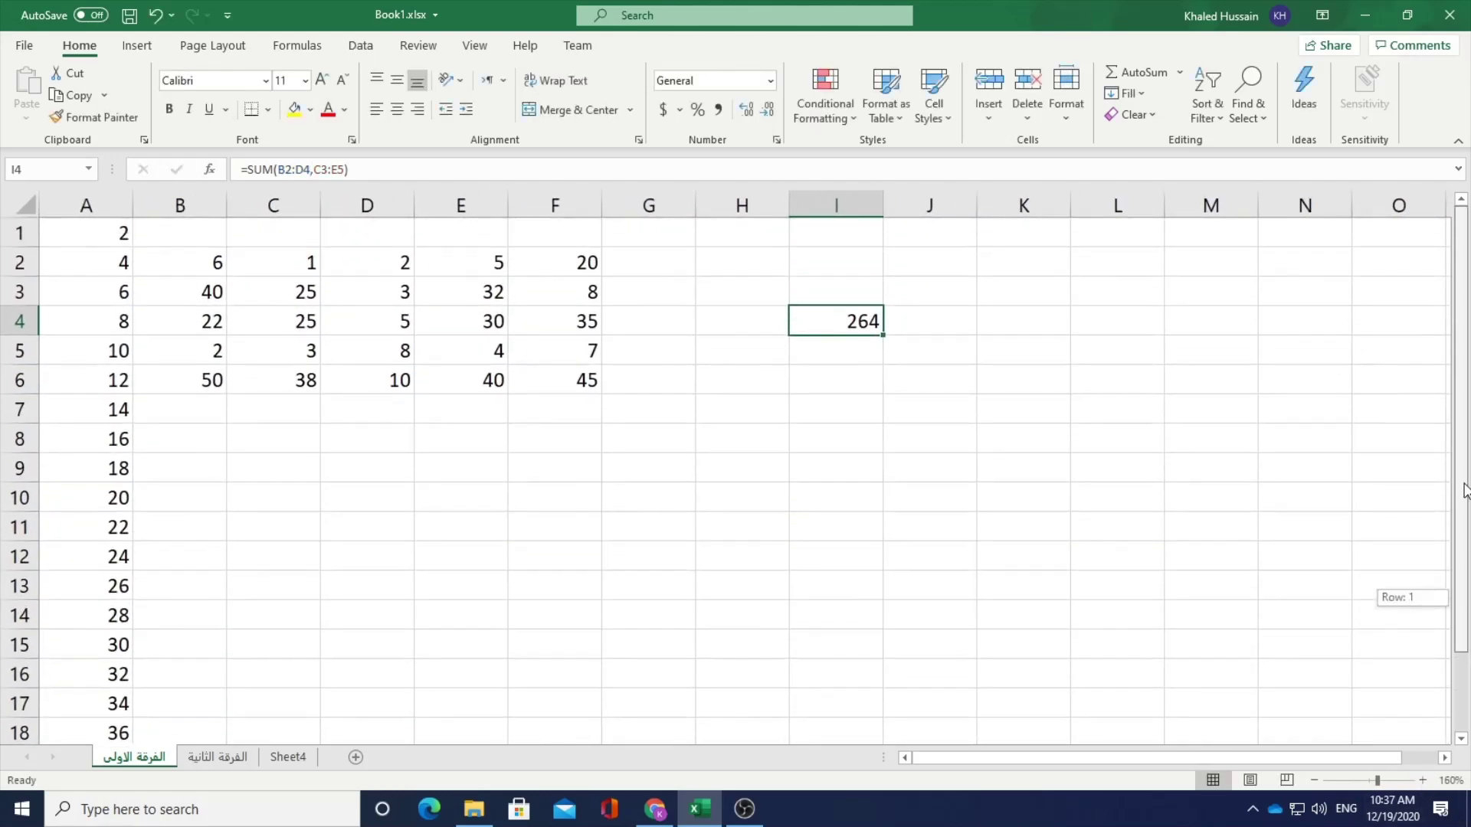
{"action": "left_click", "coordinate": [294, 169]}
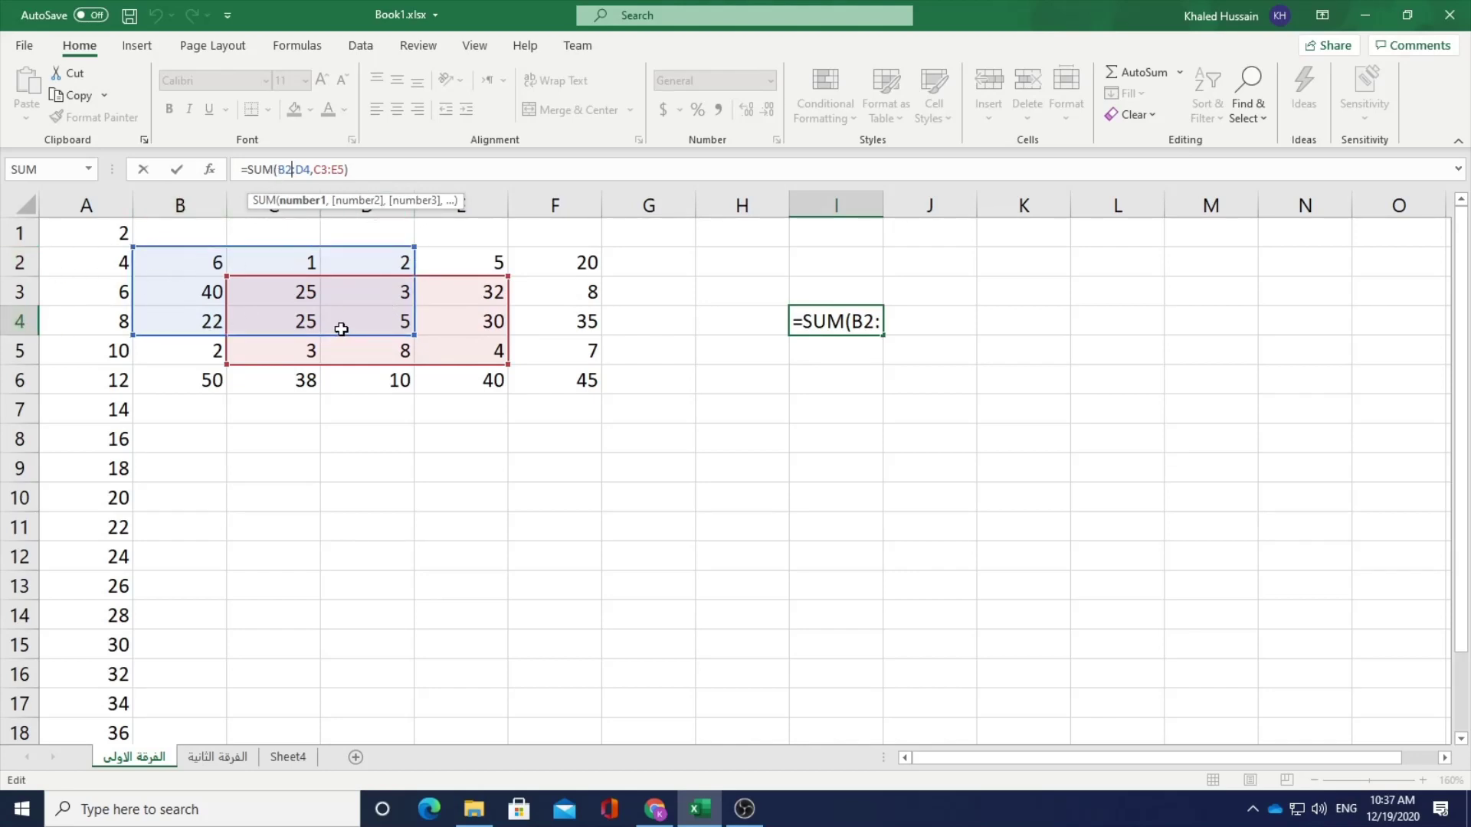
{"action": "left_click", "coordinate": [324, 169]}
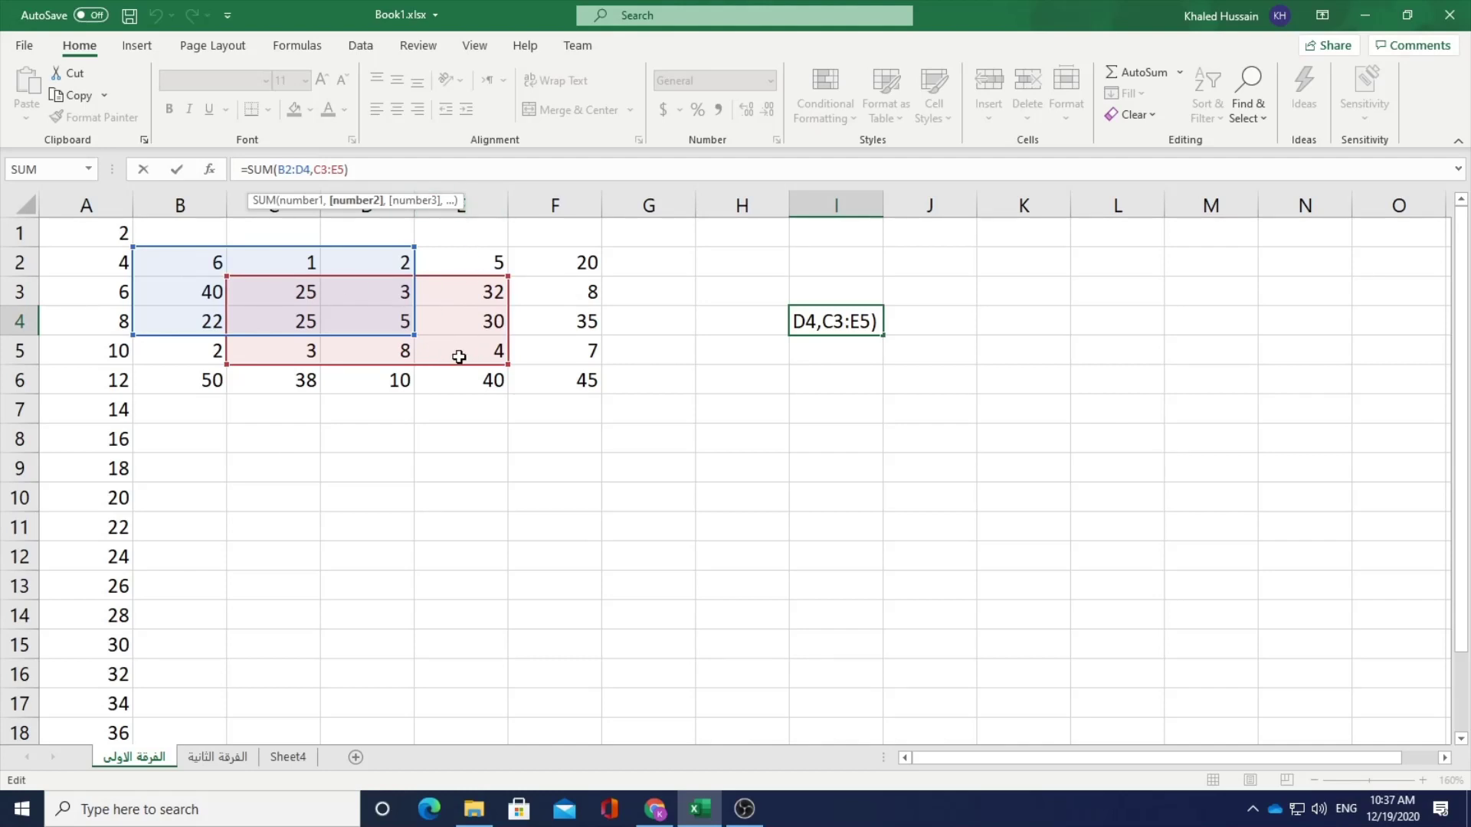
Remove the comma in I4 to make the intersection =SUM(B2:D4 C3:E5), showing 58.
{"action": "left_click", "coordinate": [462, 435]}
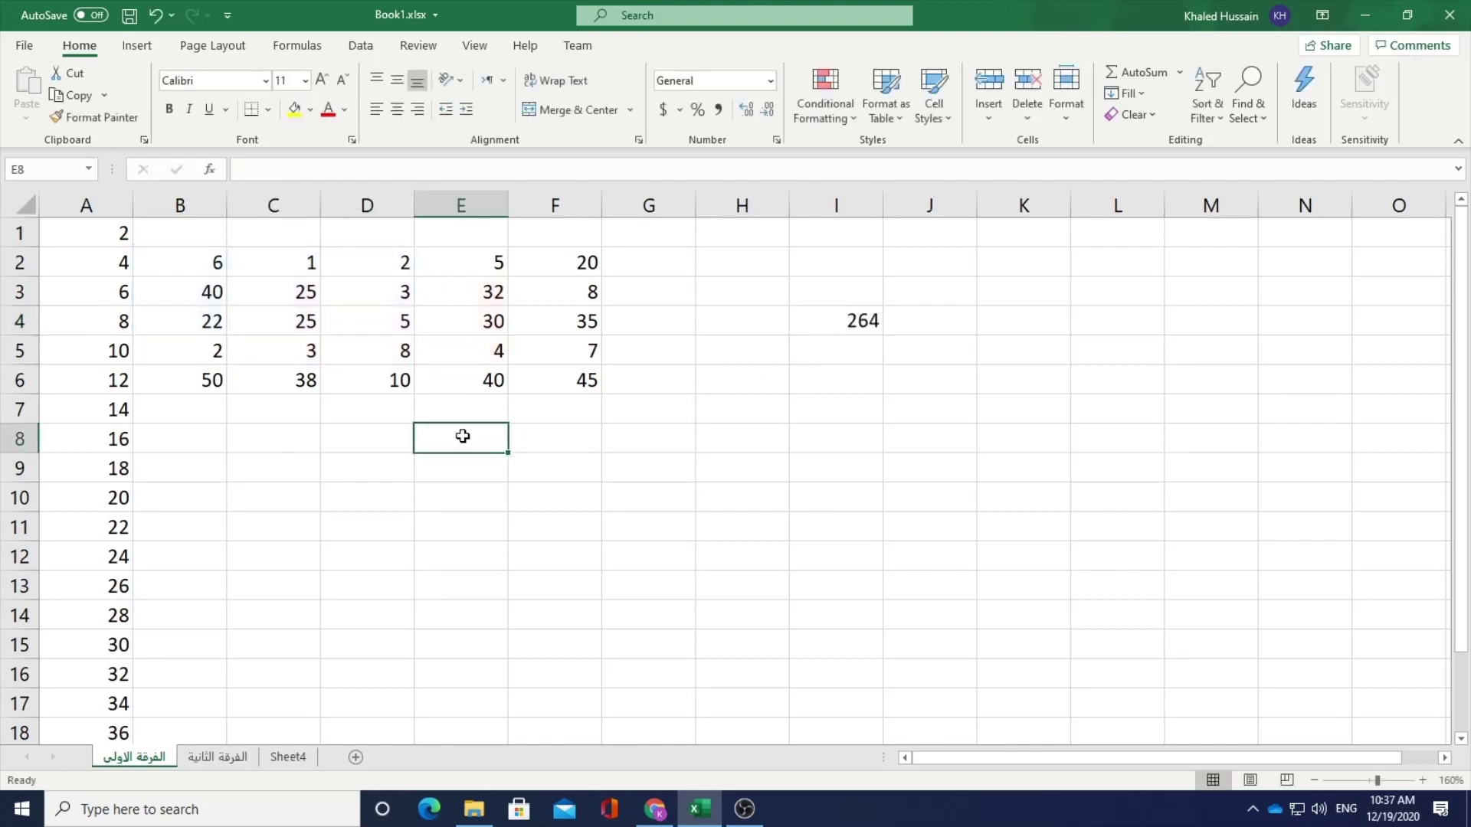
{"action": "left_click", "coordinate": [857, 317]}
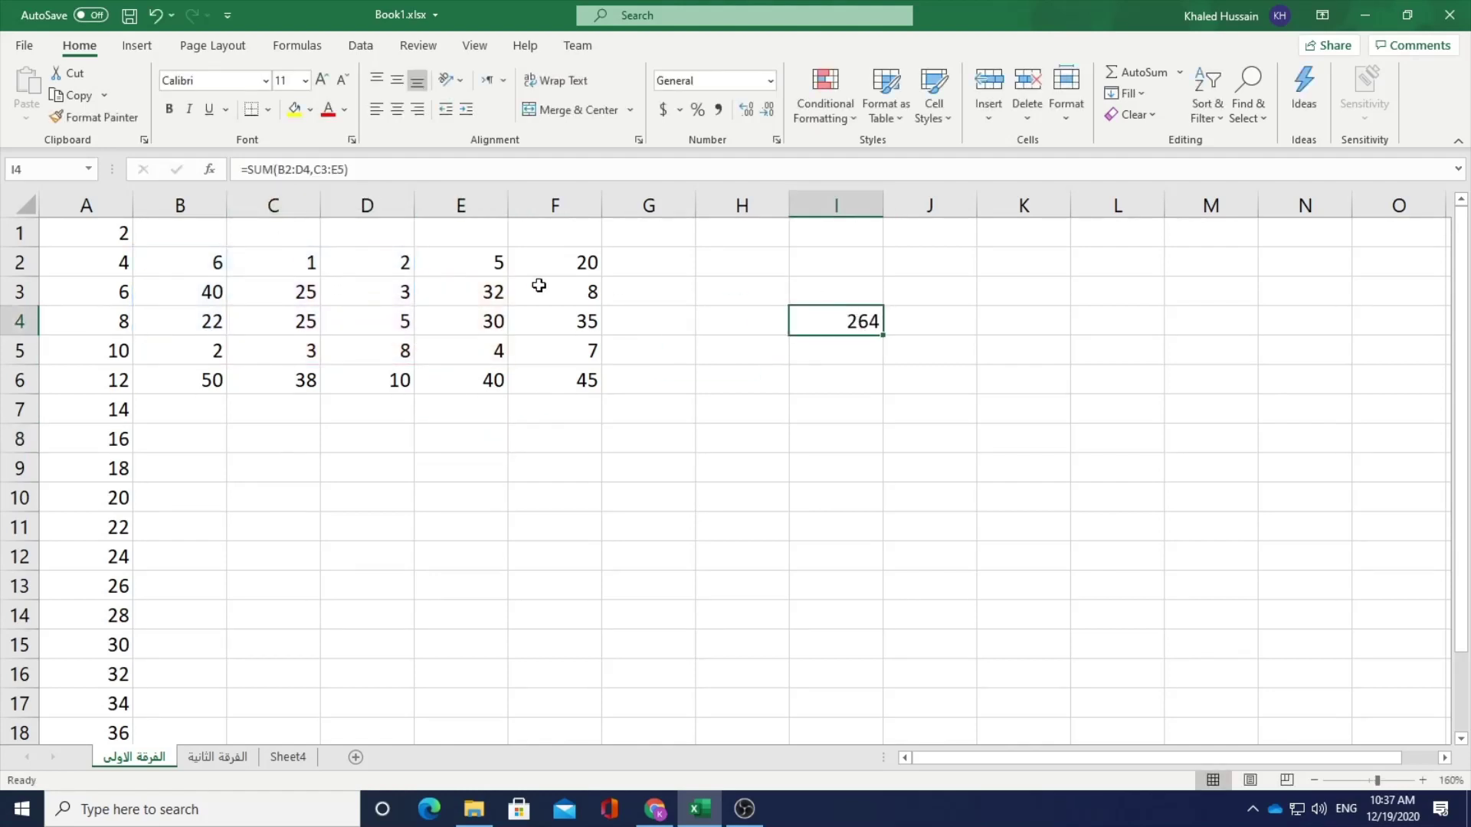
{"action": "left_click", "coordinate": [312, 169]}
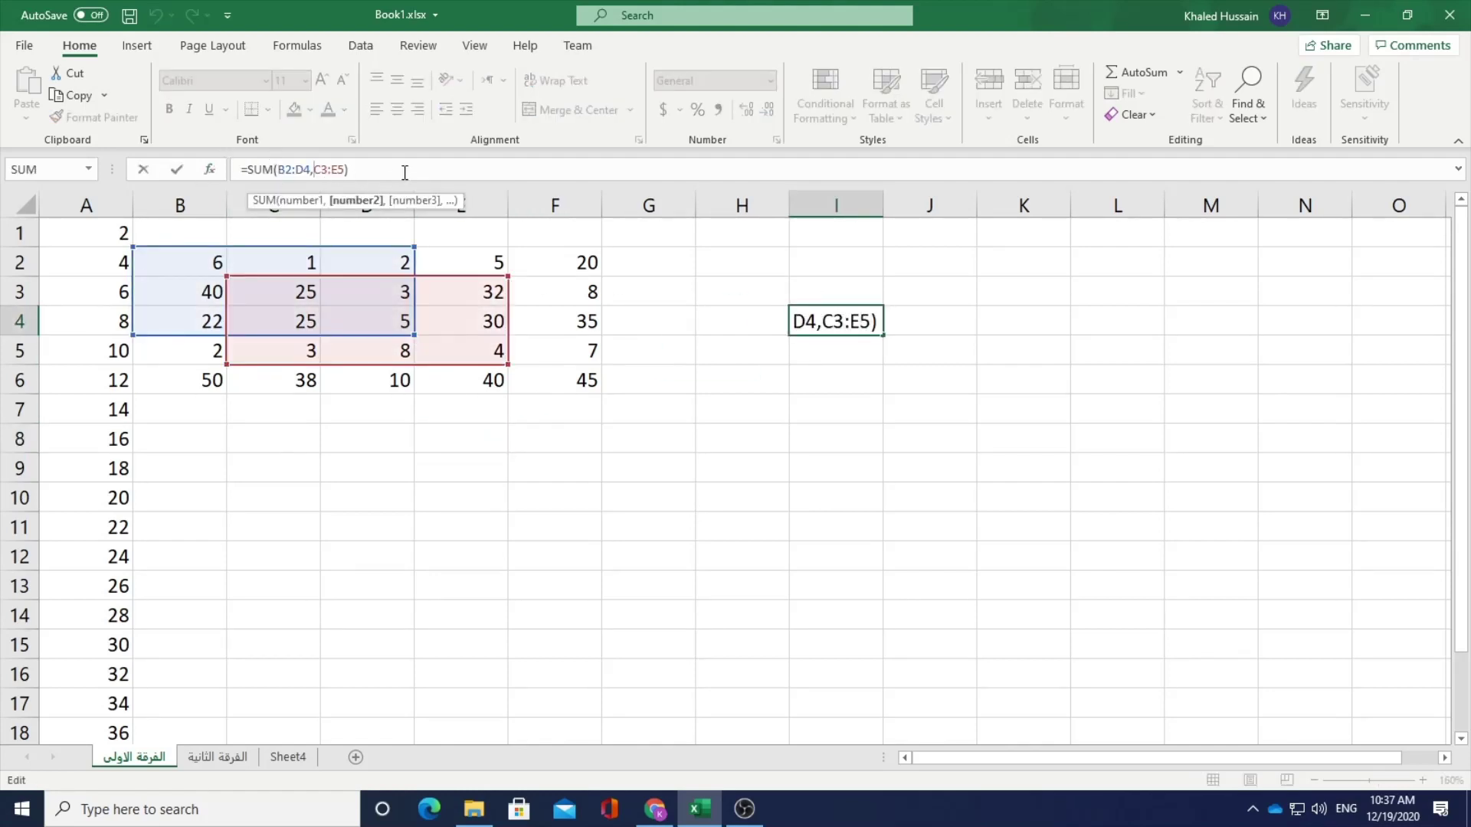
{"action": "key", "text": "Left"}
{"action": "key", "text": "Delete"}
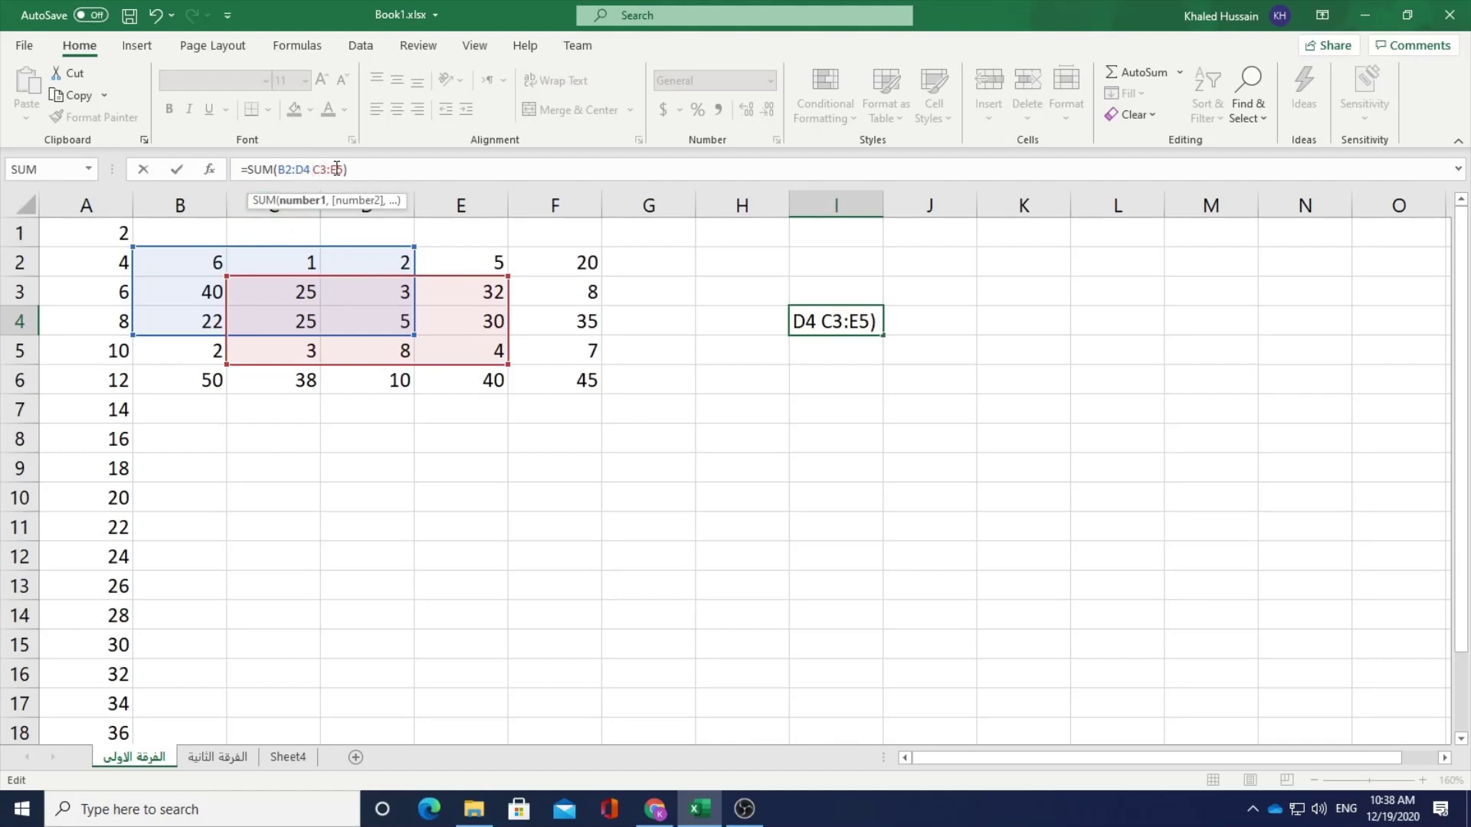
{"action": "key", "text": "Return"}
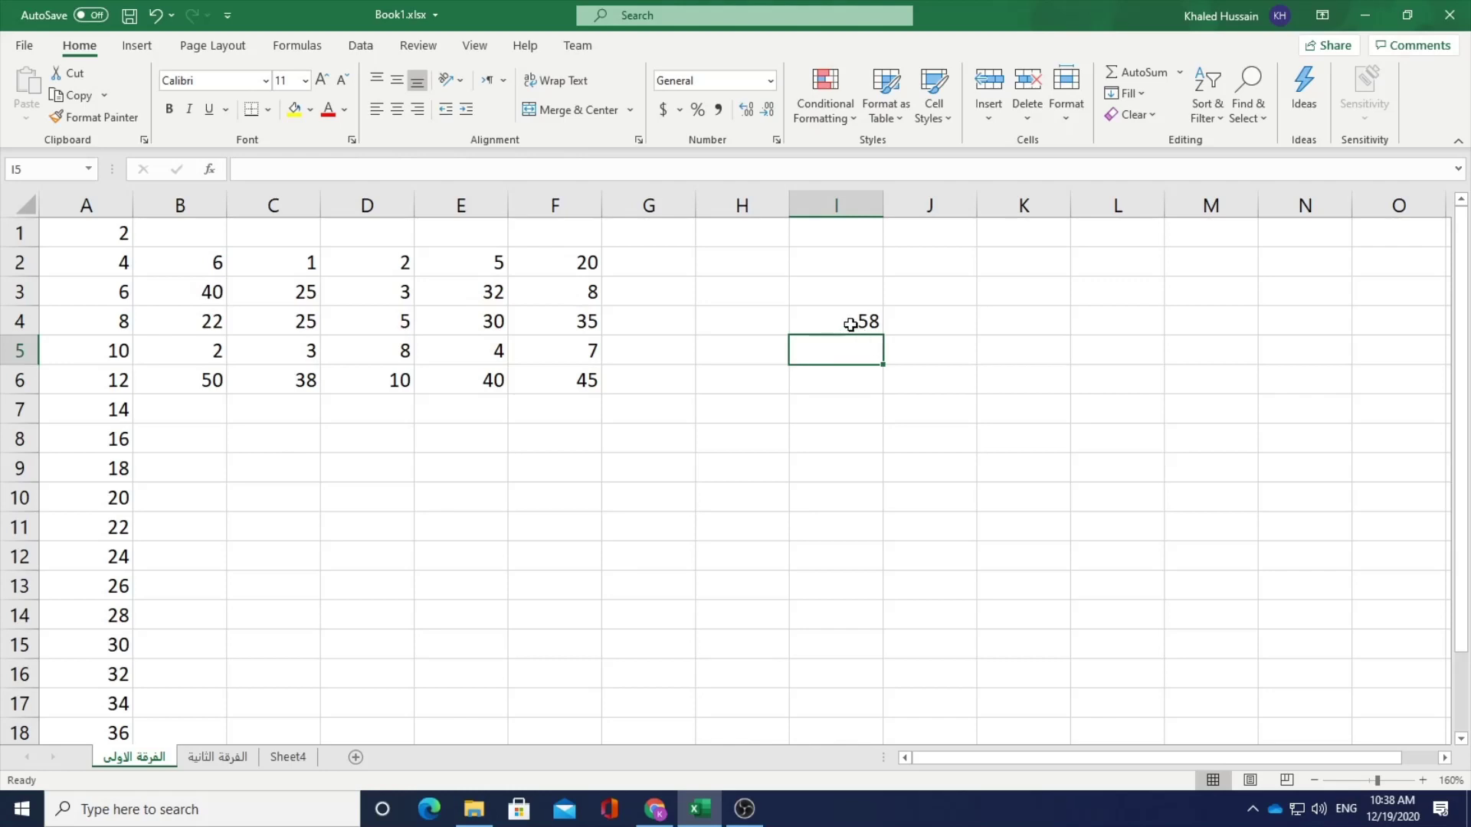
Review the intersecting ranges of the formula, then clear I4.
{"action": "left_click", "coordinate": [847, 324]}
{"action": "left_click", "coordinate": [306, 168]}
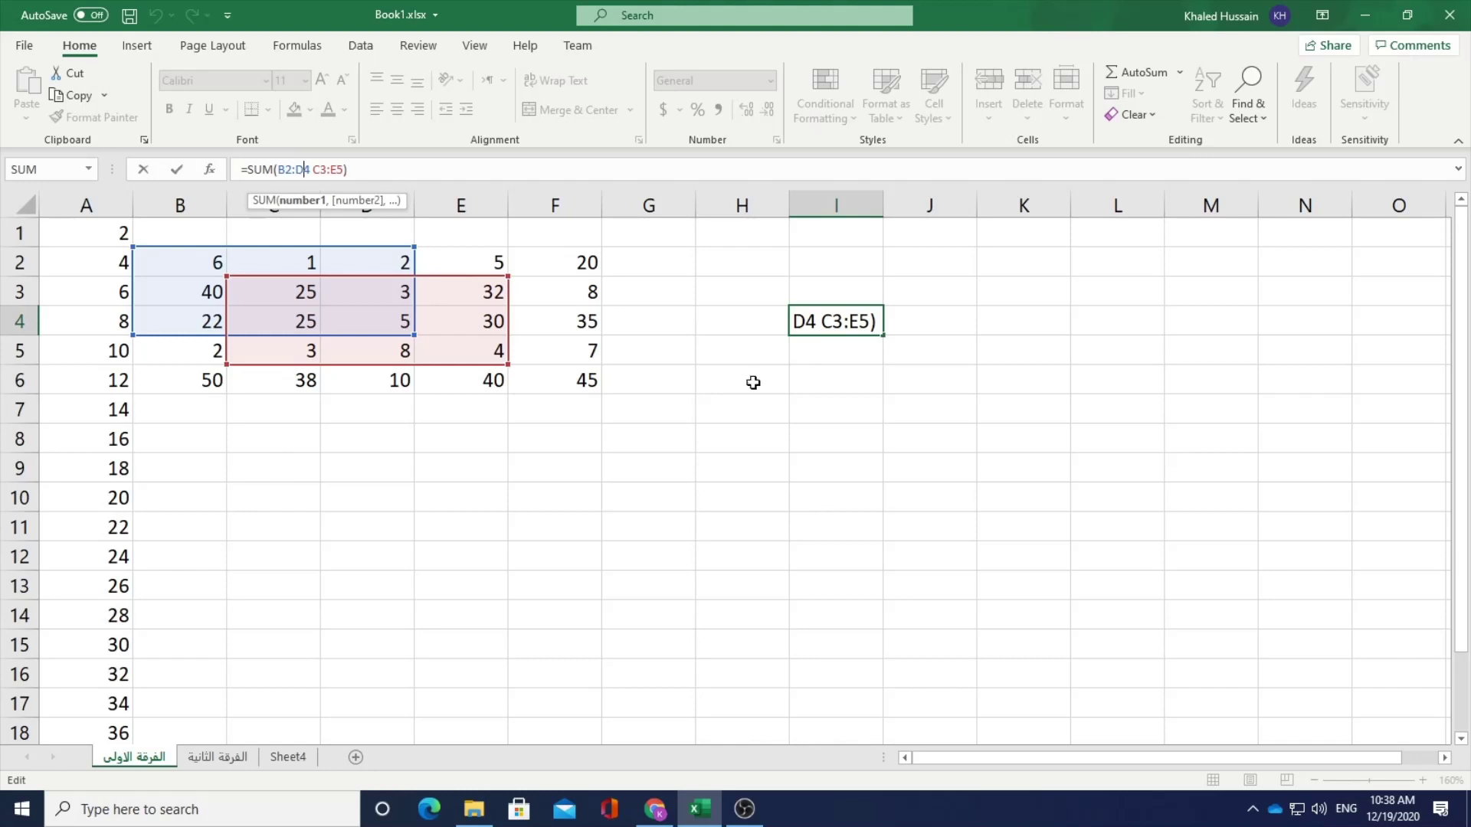
{"action": "left_click", "coordinate": [859, 502]}
{"action": "left_click", "coordinate": [835, 333]}
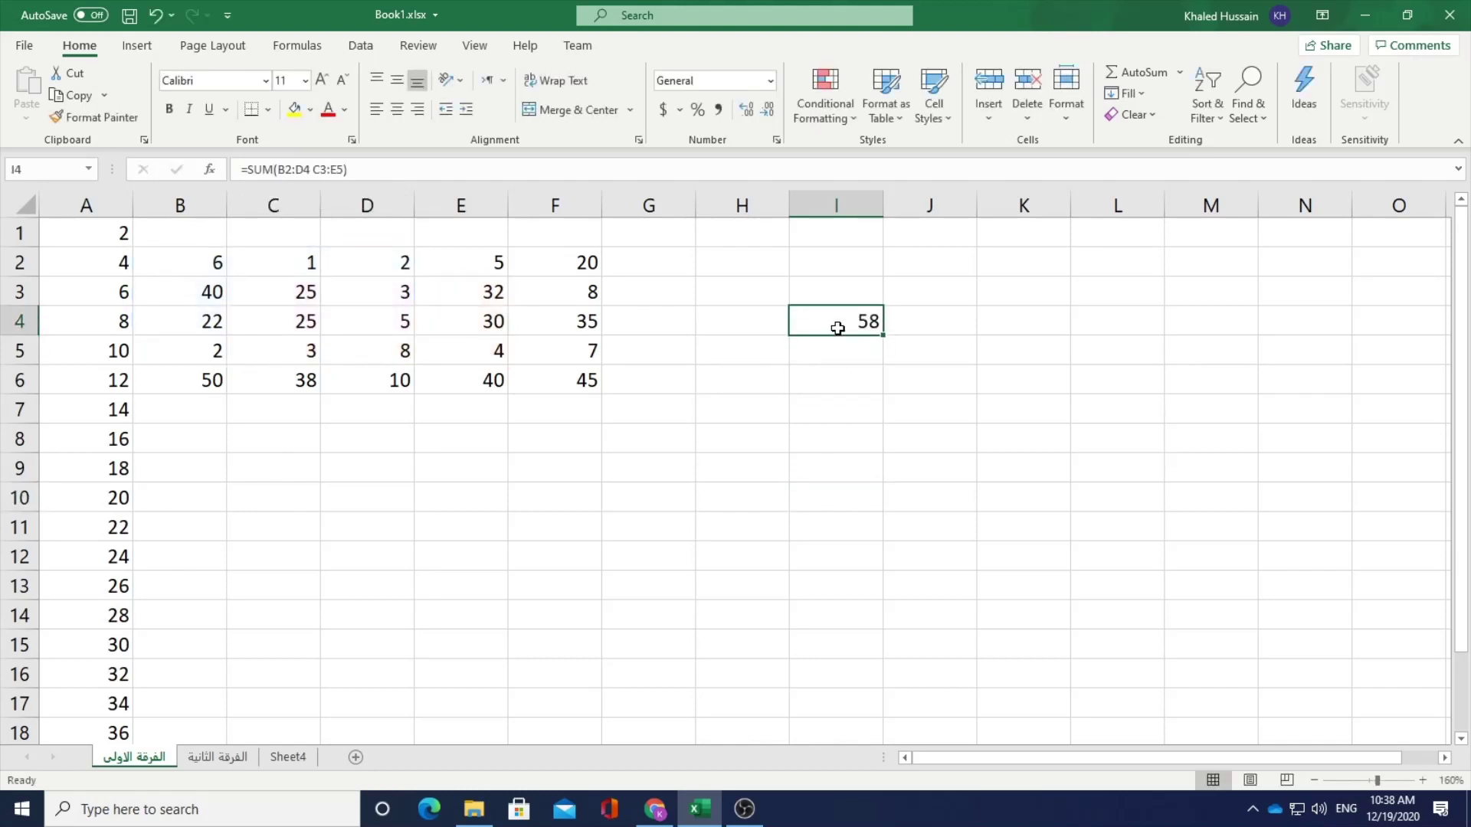
{"action": "key", "text": "Delete"}
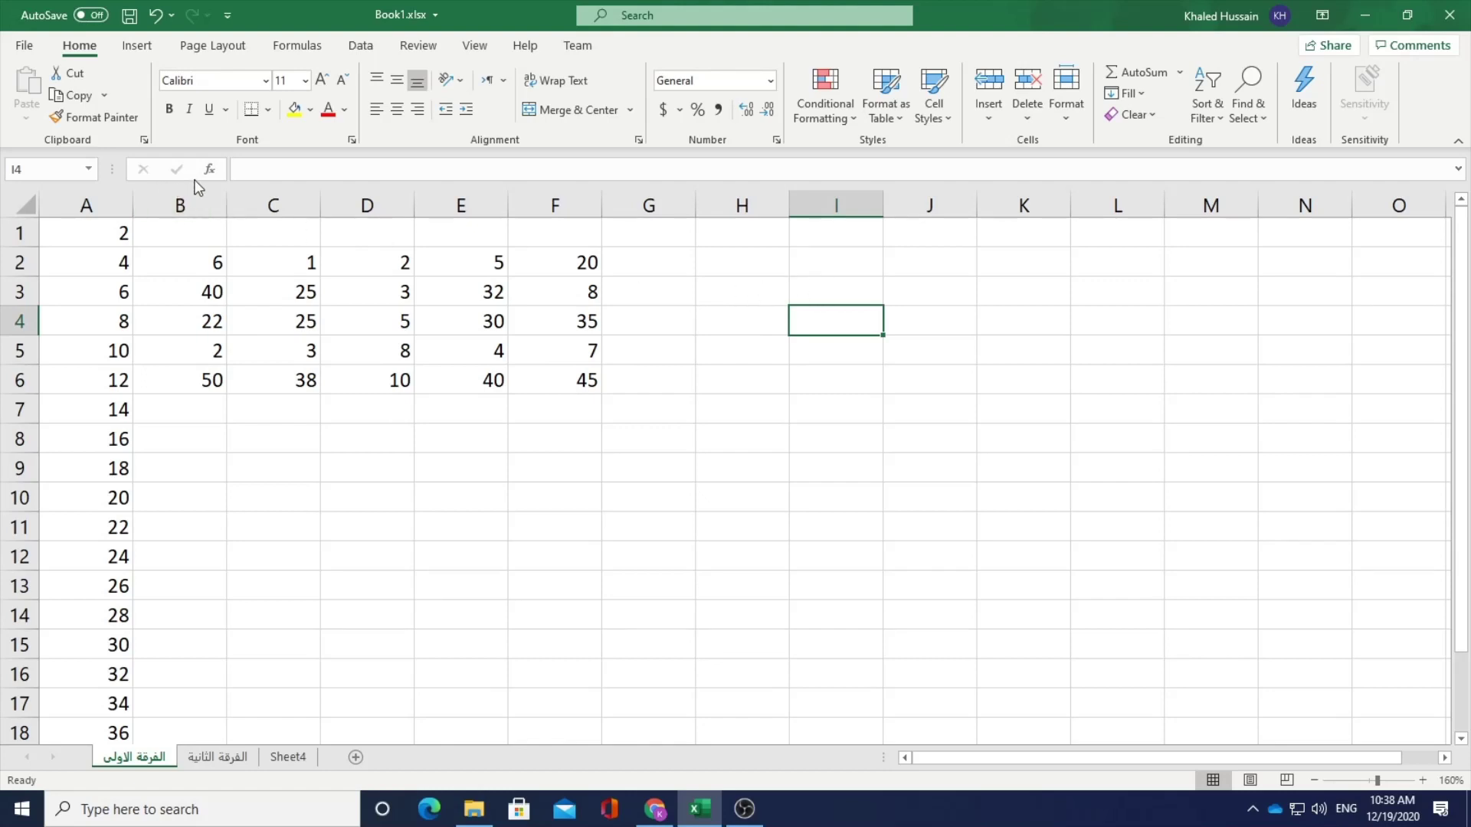
Insert =SUM(C2:D3) in I4 and add the constant 10, making =SUM(C2:D3, 10).
{"action": "left_click", "coordinate": [211, 168]}
{"action": "left_click", "coordinate": [1272, 539]}
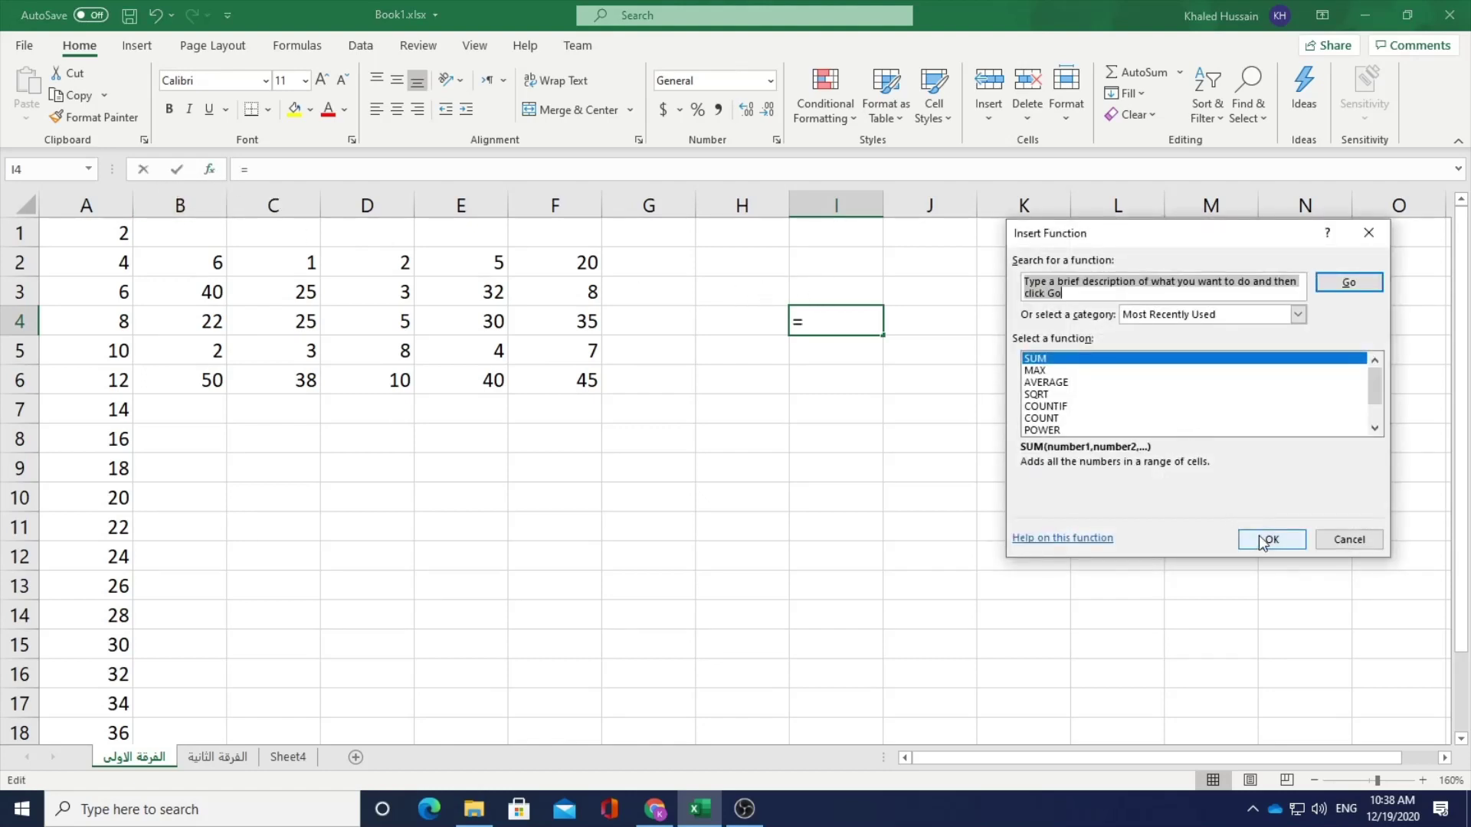
{"action": "left_click_drag", "start_coordinate": [307, 264], "coordinate": [388, 291]}
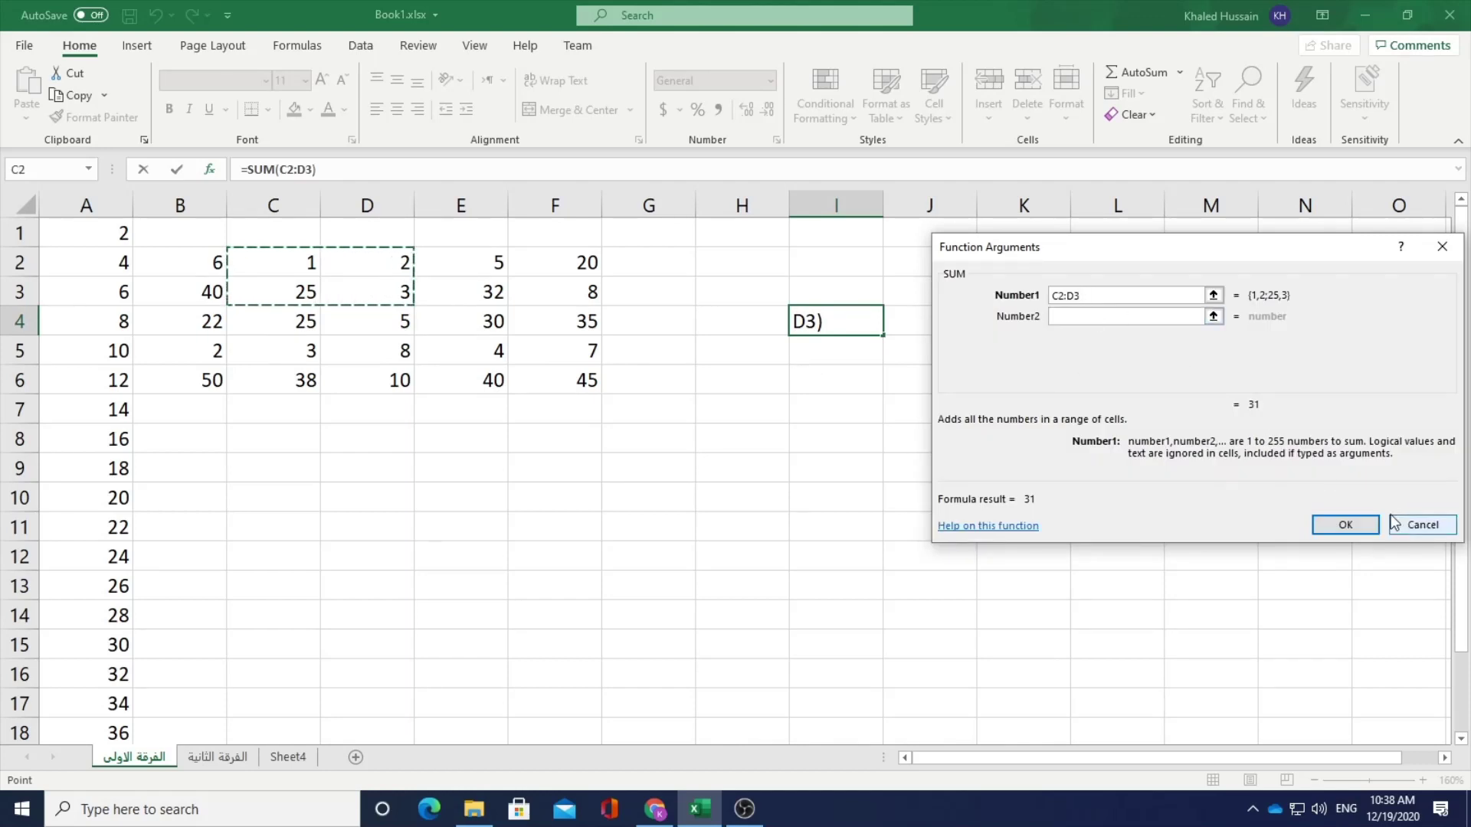
{"action": "left_click", "coordinate": [1345, 524]}
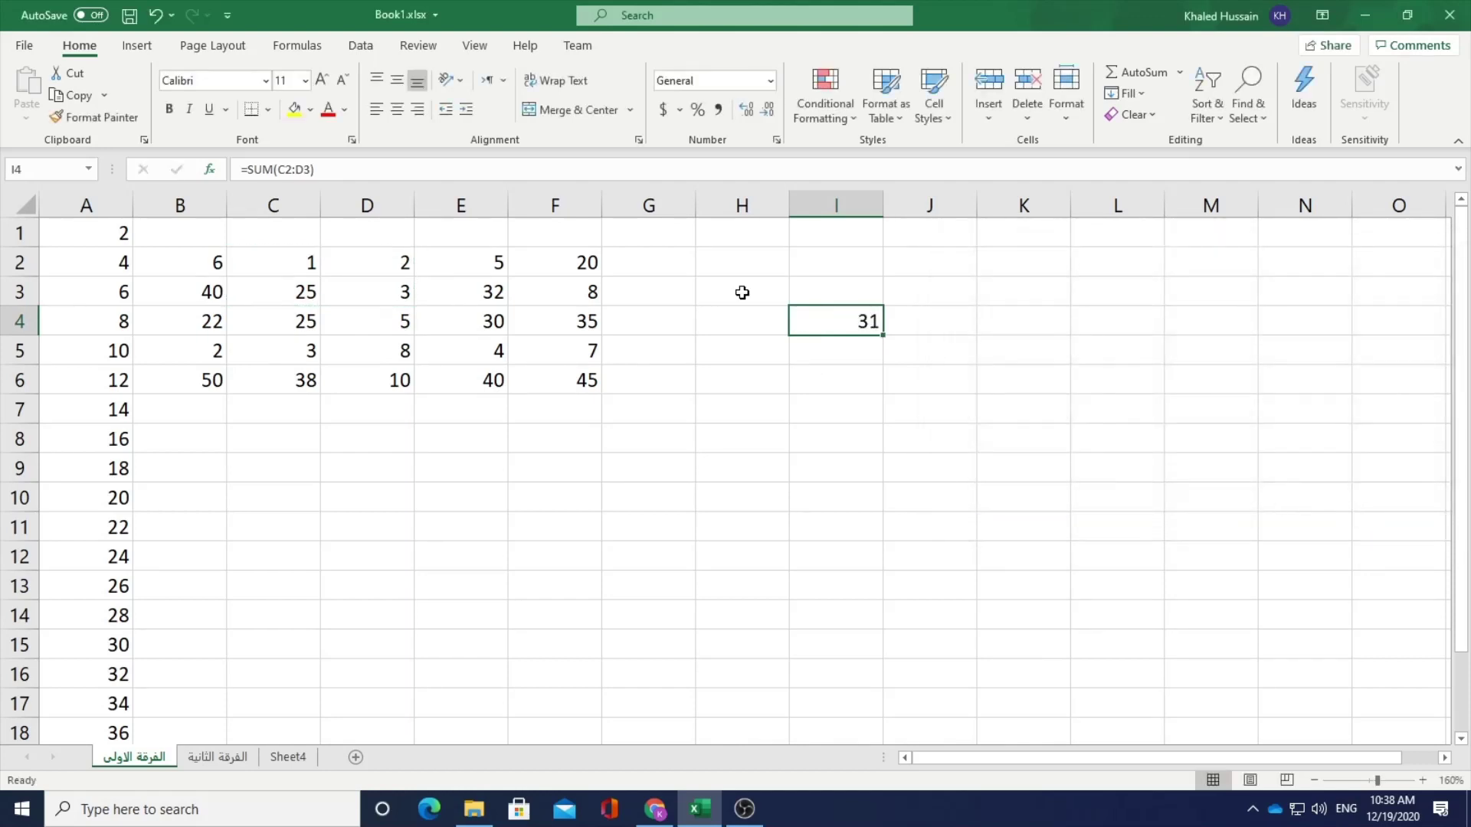
{"action": "left_click", "coordinate": [321, 168]}
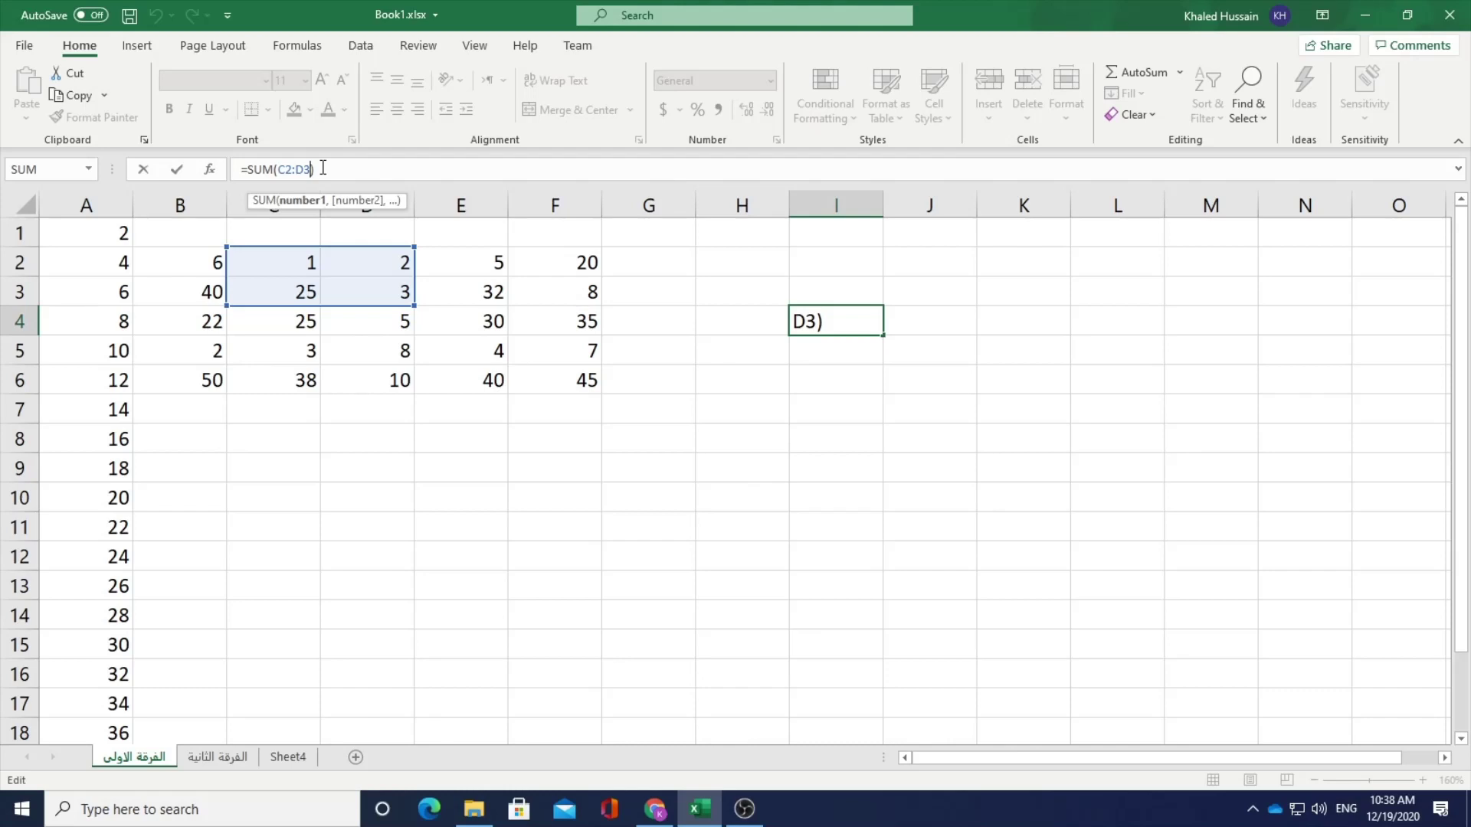
{"action": "type", "text": ", "}
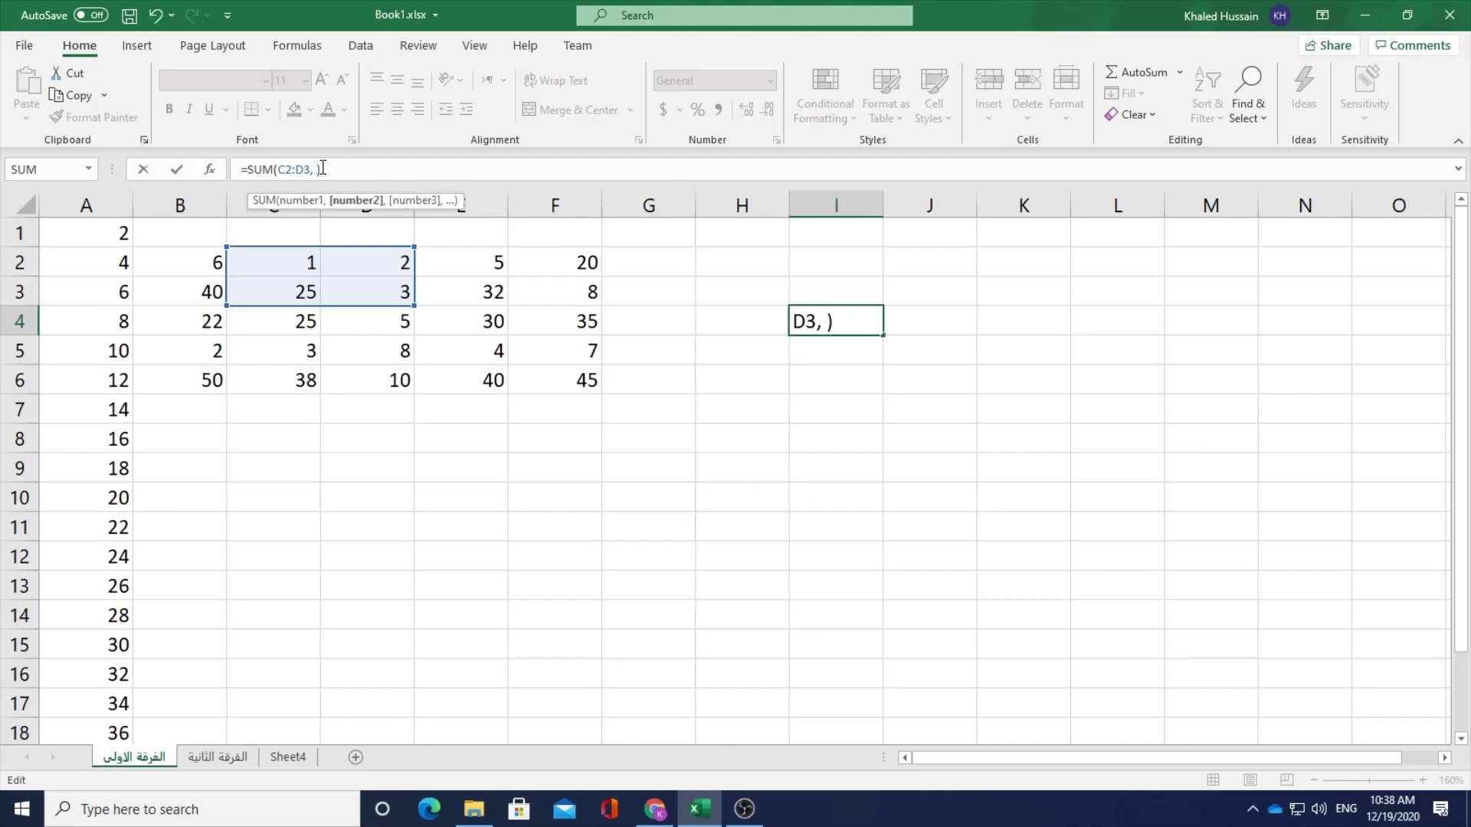
{"action": "type", "text": "10"}
{"action": "key", "text": "Return"}
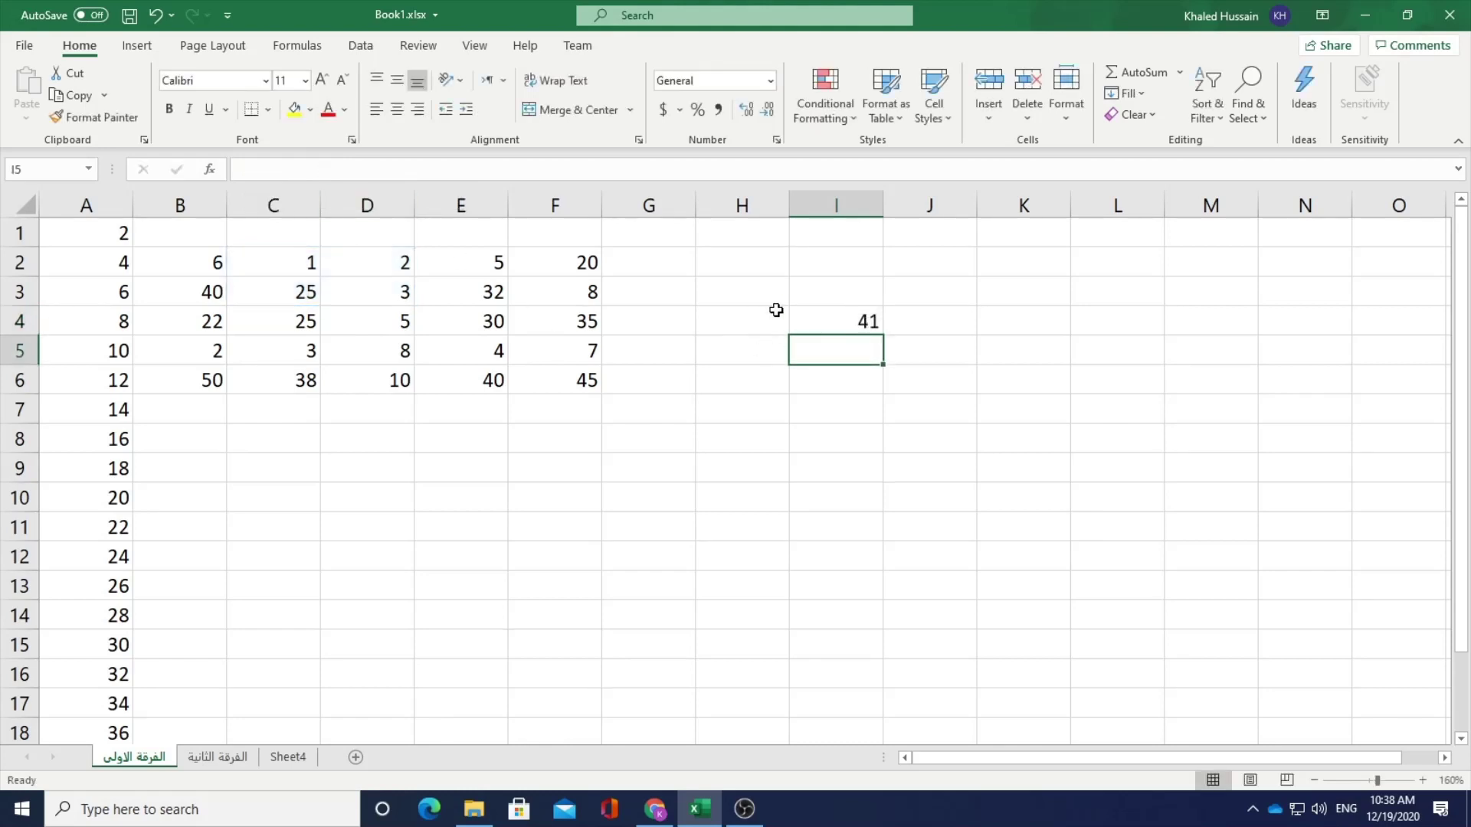
Re-check the I4 formula's arguments, leaving the result at 41.
{"action": "left_click", "coordinate": [839, 319]}
{"action": "key", "text": "F2"}
{"action": "left_click", "coordinate": [278, 169]}
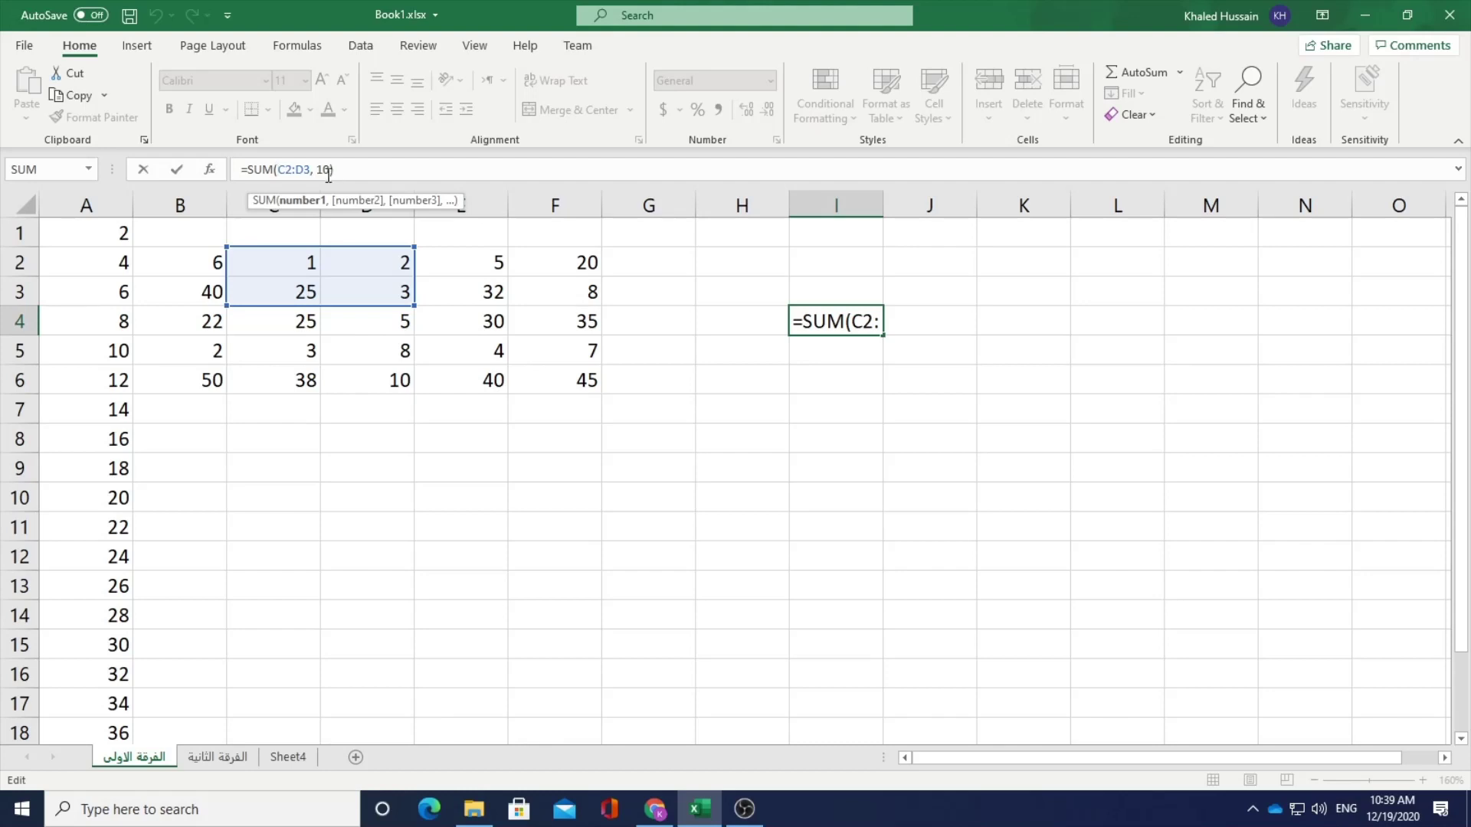
{"action": "key", "text": "Return"}
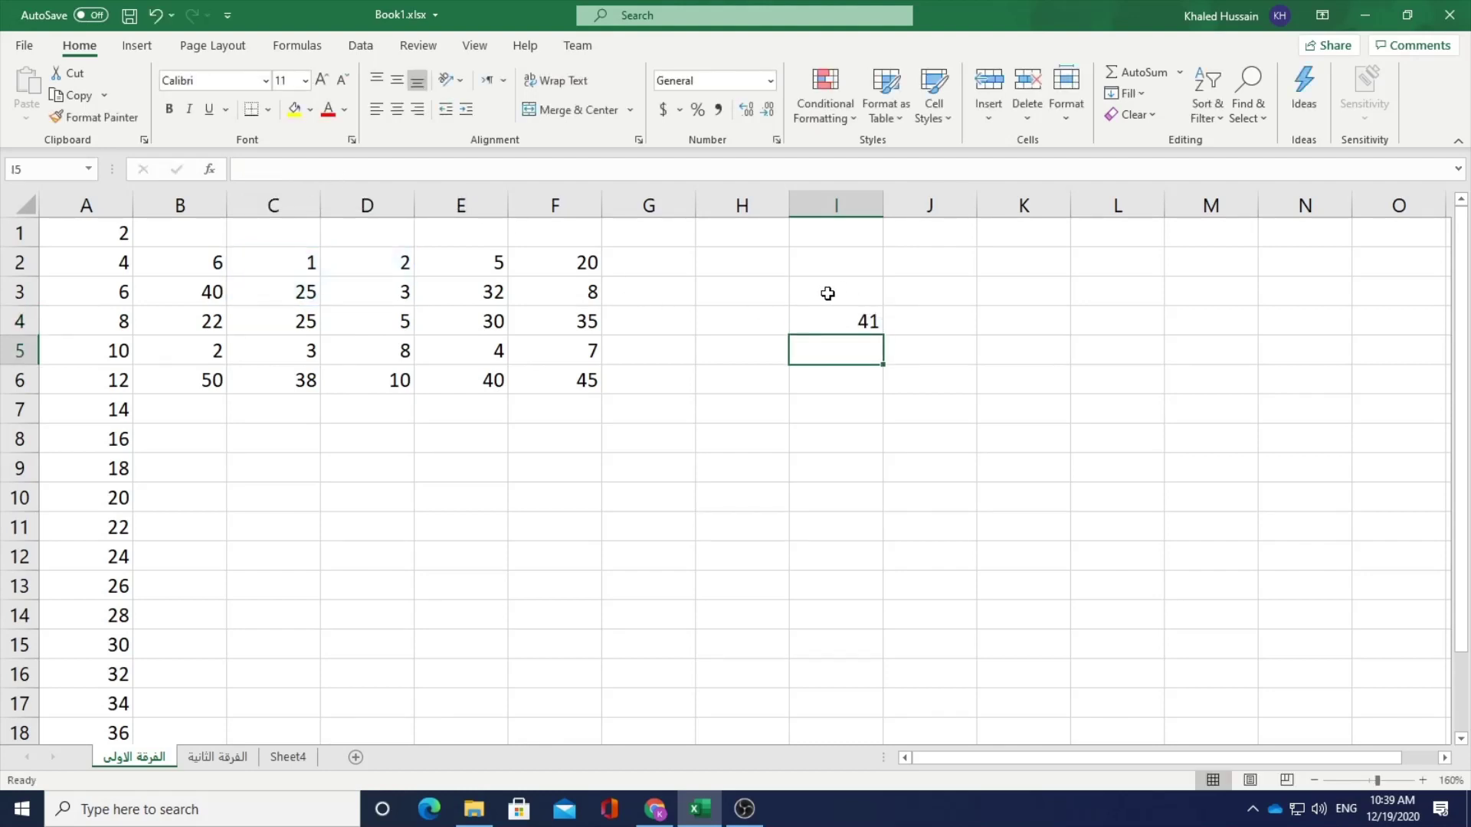
{"action": "left_click", "coordinate": [731, 435]}
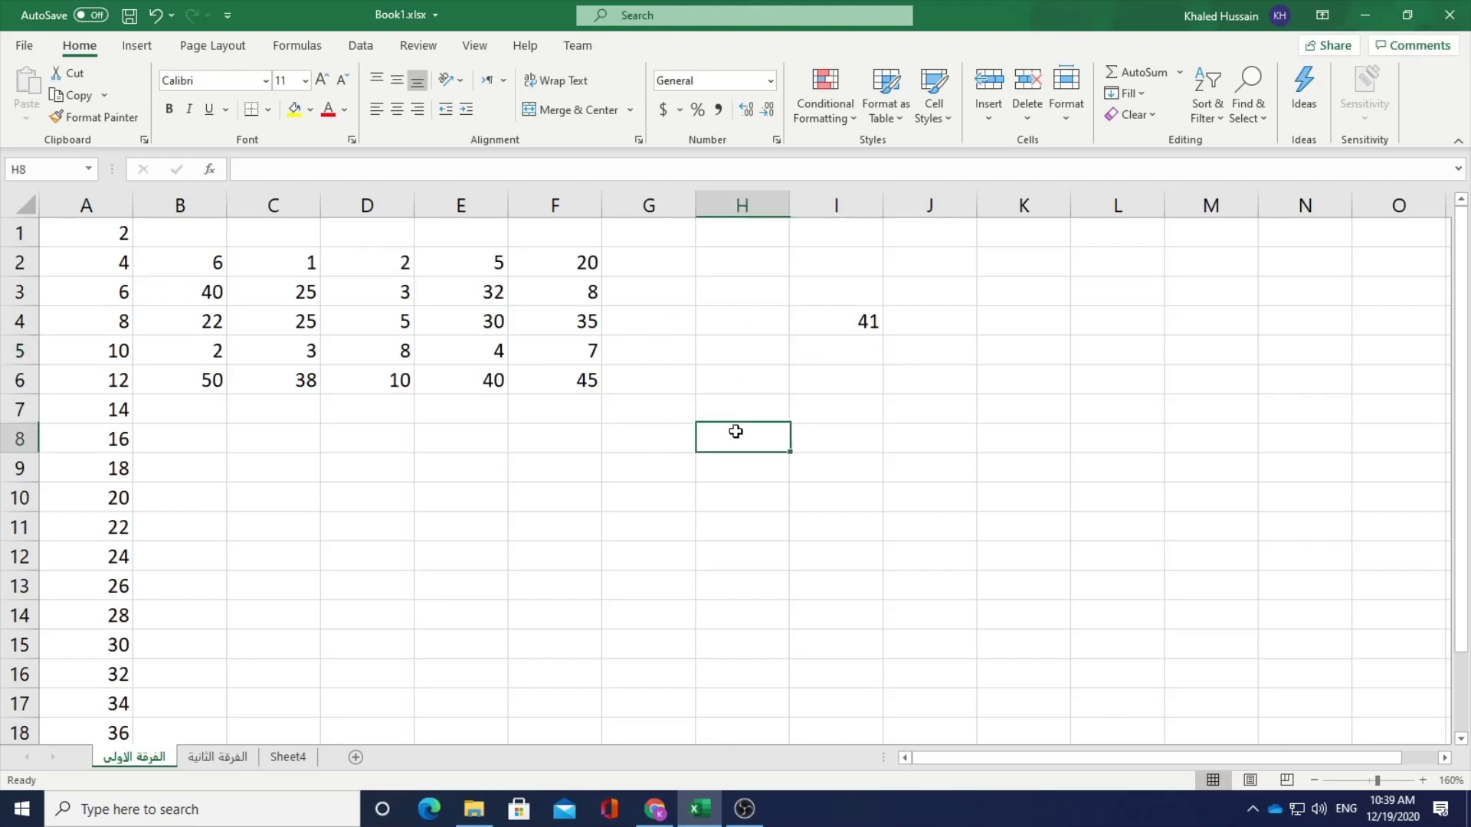
Enter =5+2*3 in H8, which gives 11.
{"action": "left_click", "coordinate": [275, 173]}
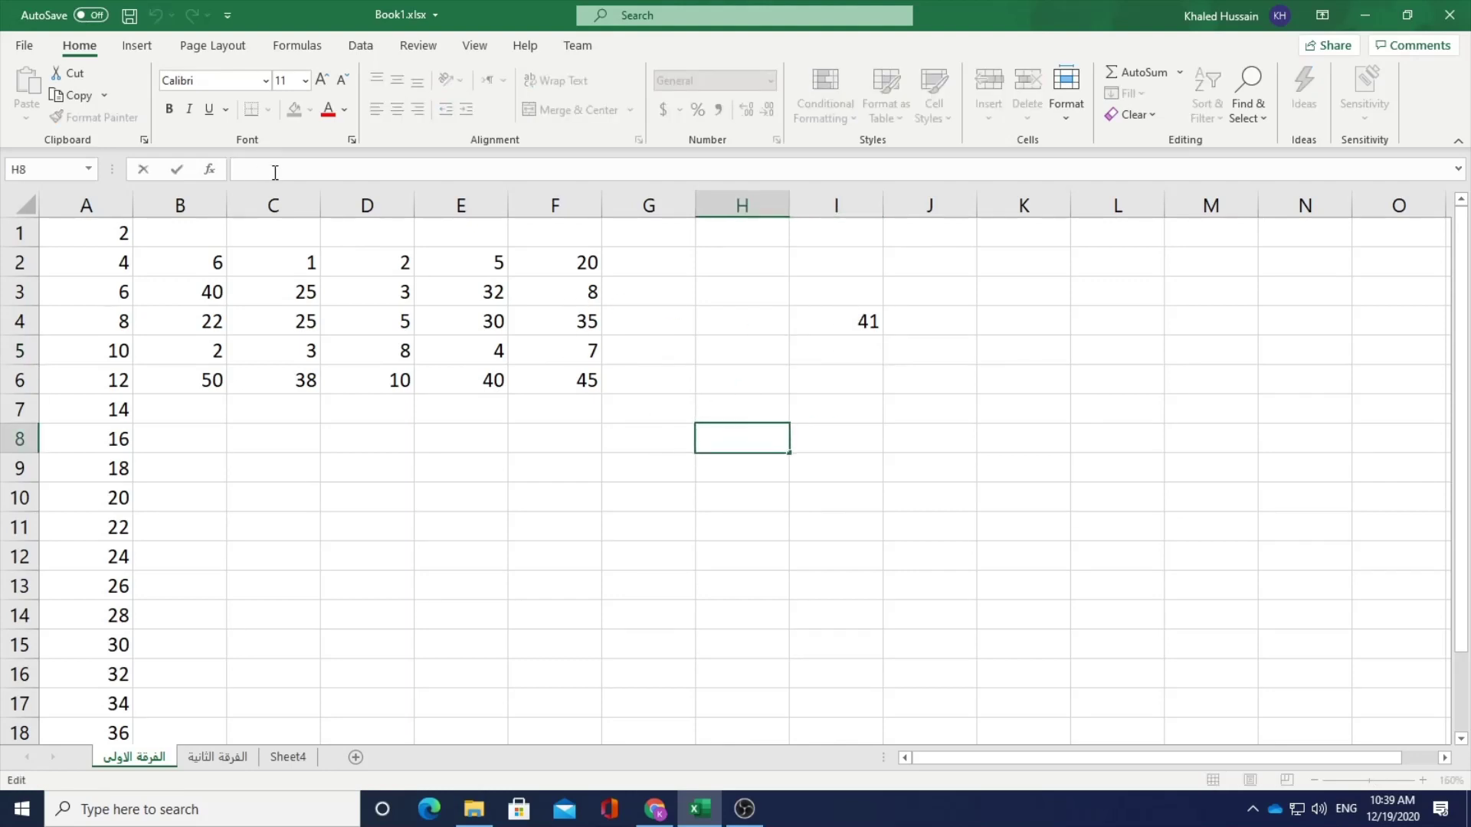
{"action": "type", "text": "="}
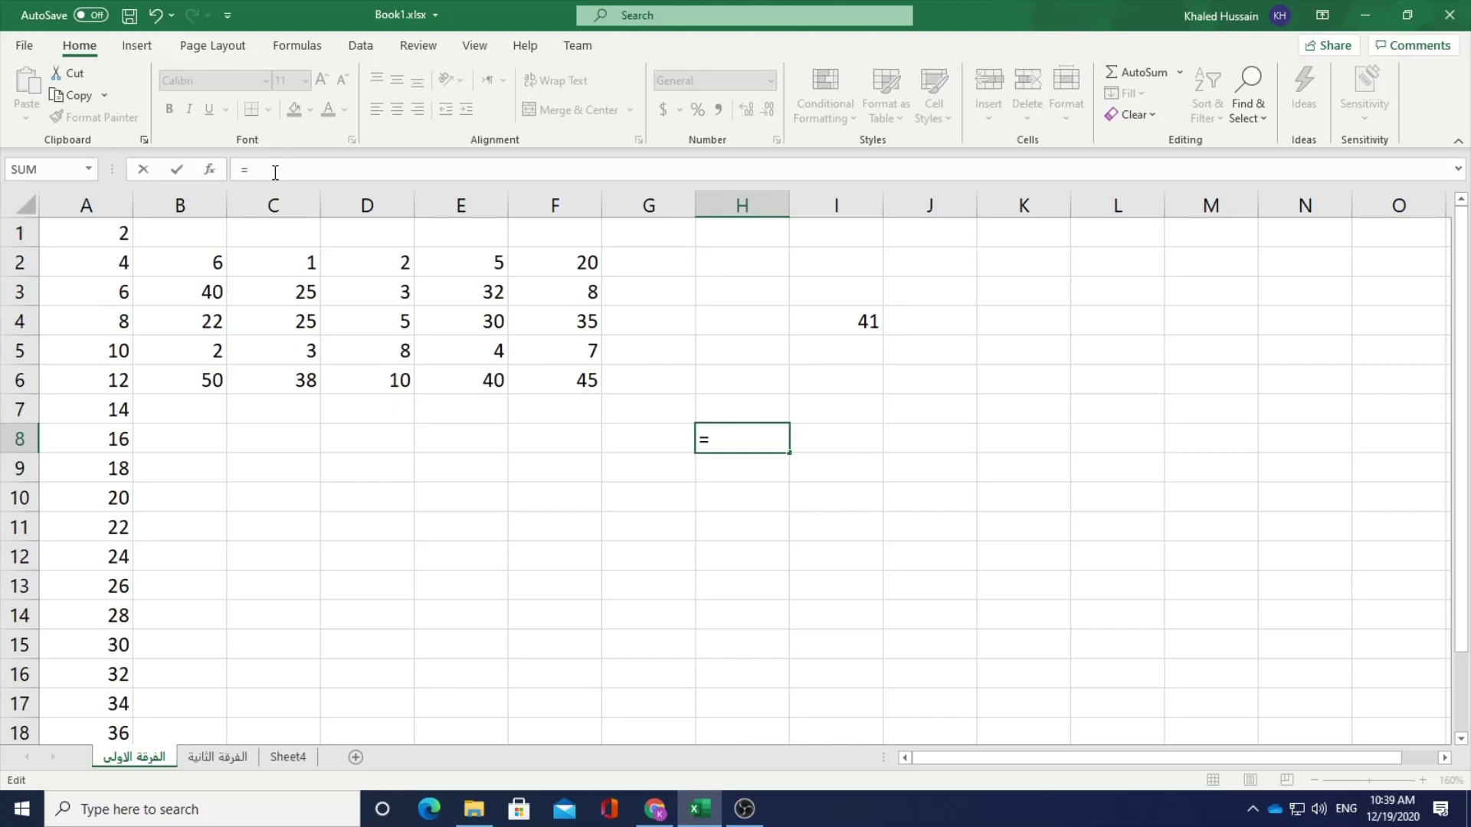
{"action": "type", "text": "5+"}
{"action": "type", "text": "2*"}
{"action": "type", "text": "3"}
{"action": "left_click", "coordinate": [283, 178]}
{"action": "key", "text": "Return"}
Add parentheses to make H8 =(5+2)*3, giving 21.
{"action": "left_click", "coordinate": [737, 434]}
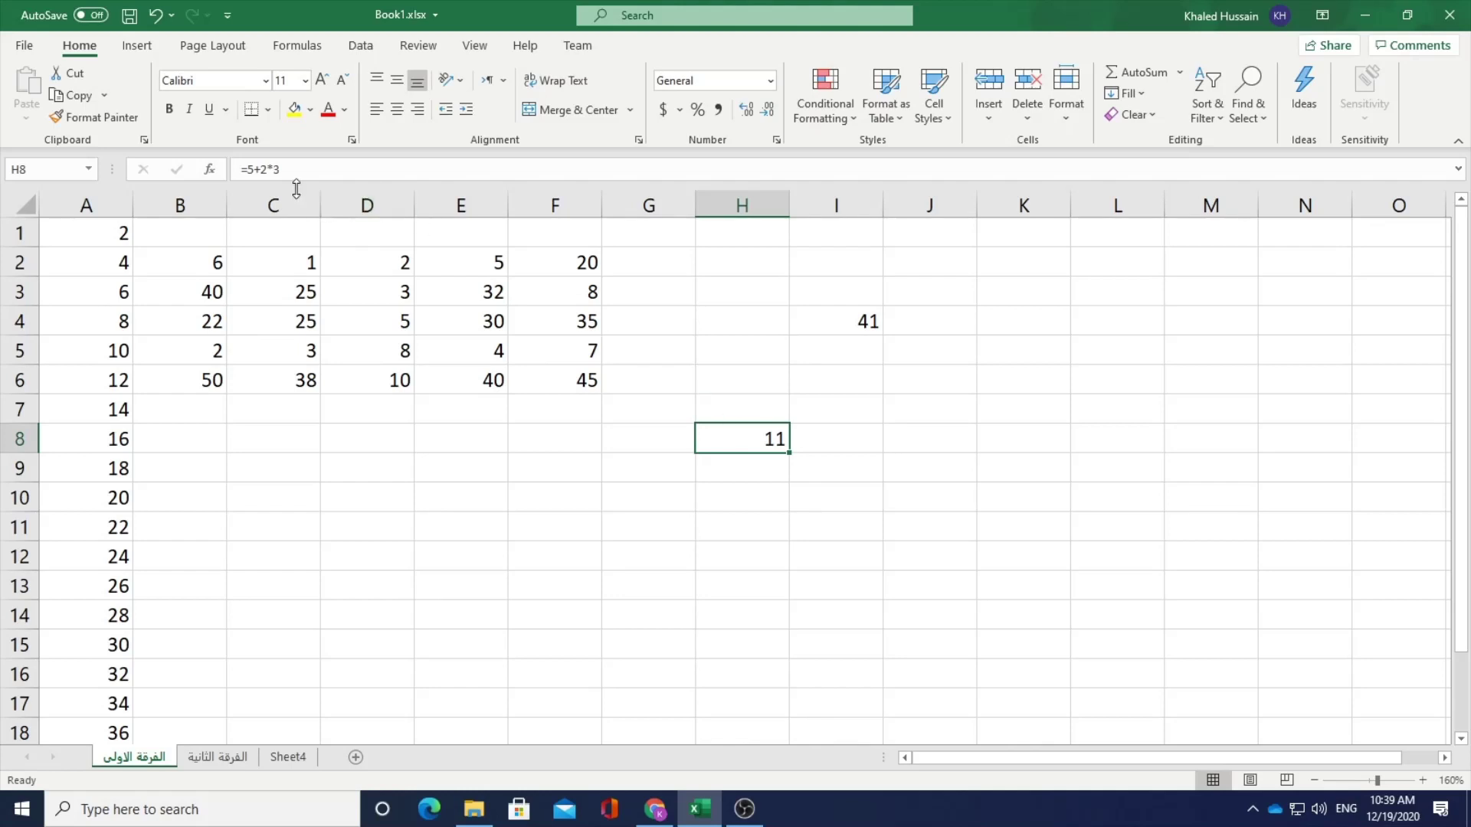
{"action": "left_click", "coordinate": [257, 170]}
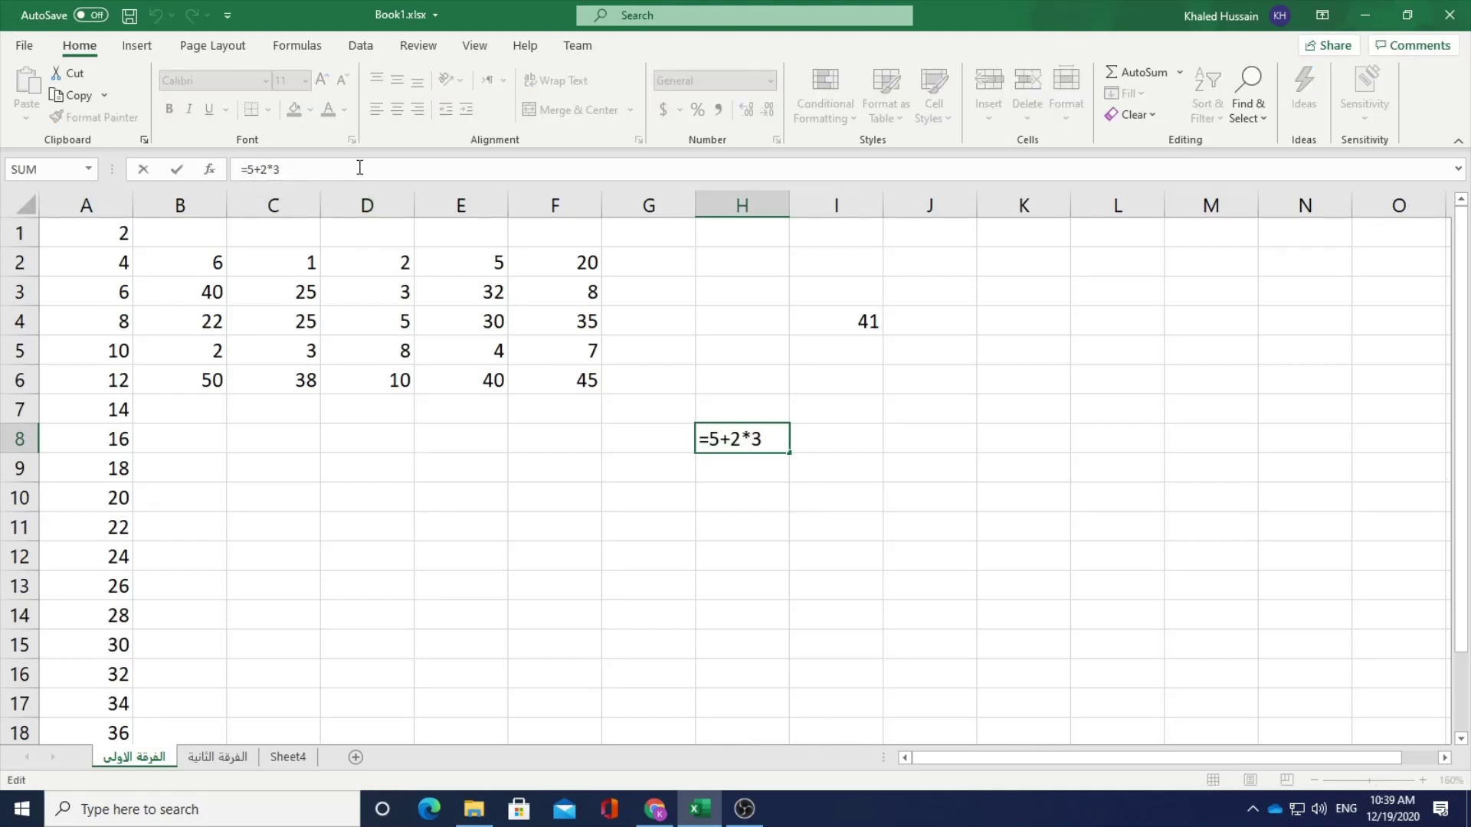
{"action": "type", "text": "(5+2"}
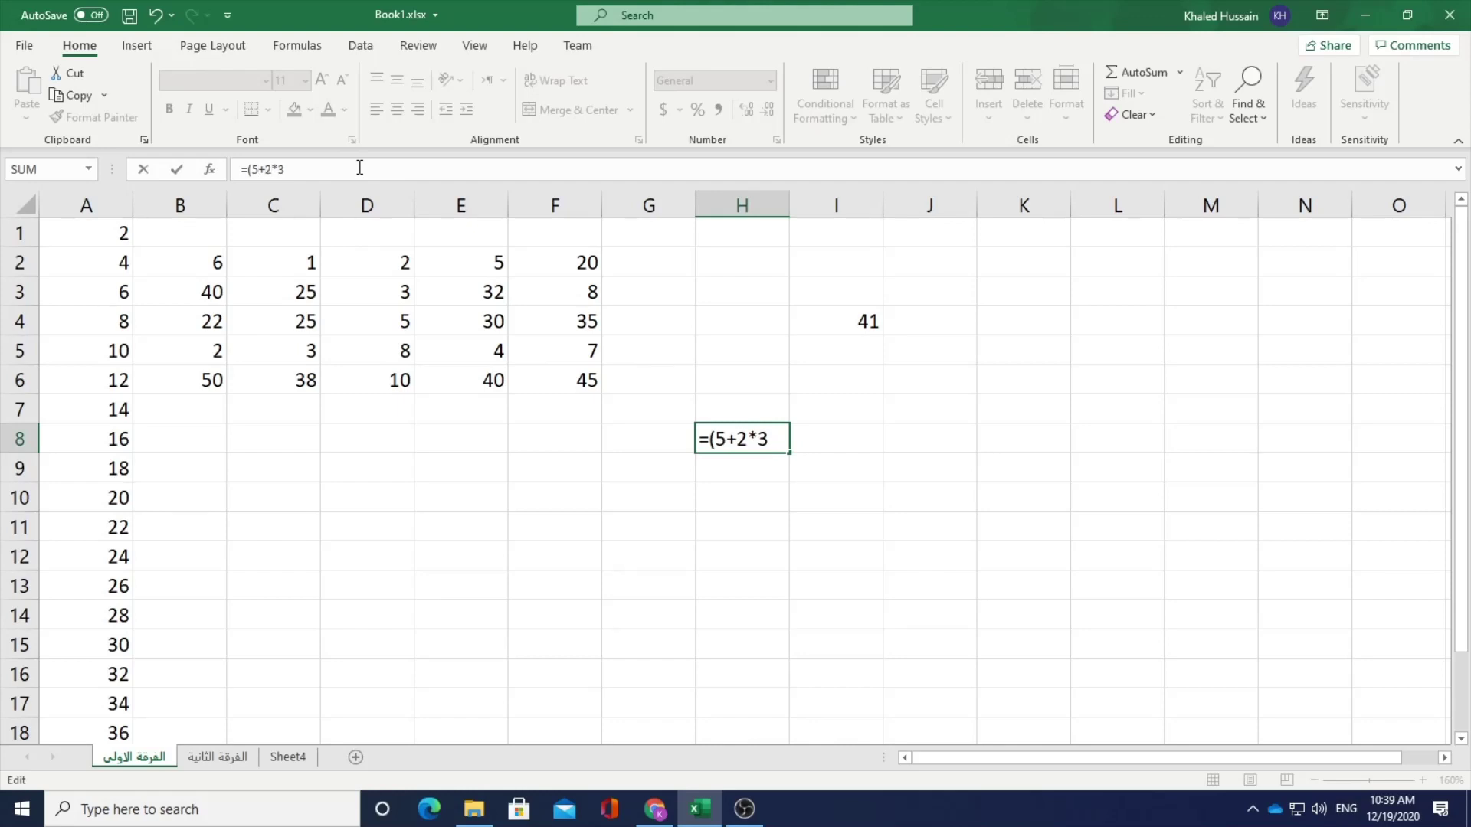
{"action": "type", "text": ")"}
{"action": "key", "text": "Return"}
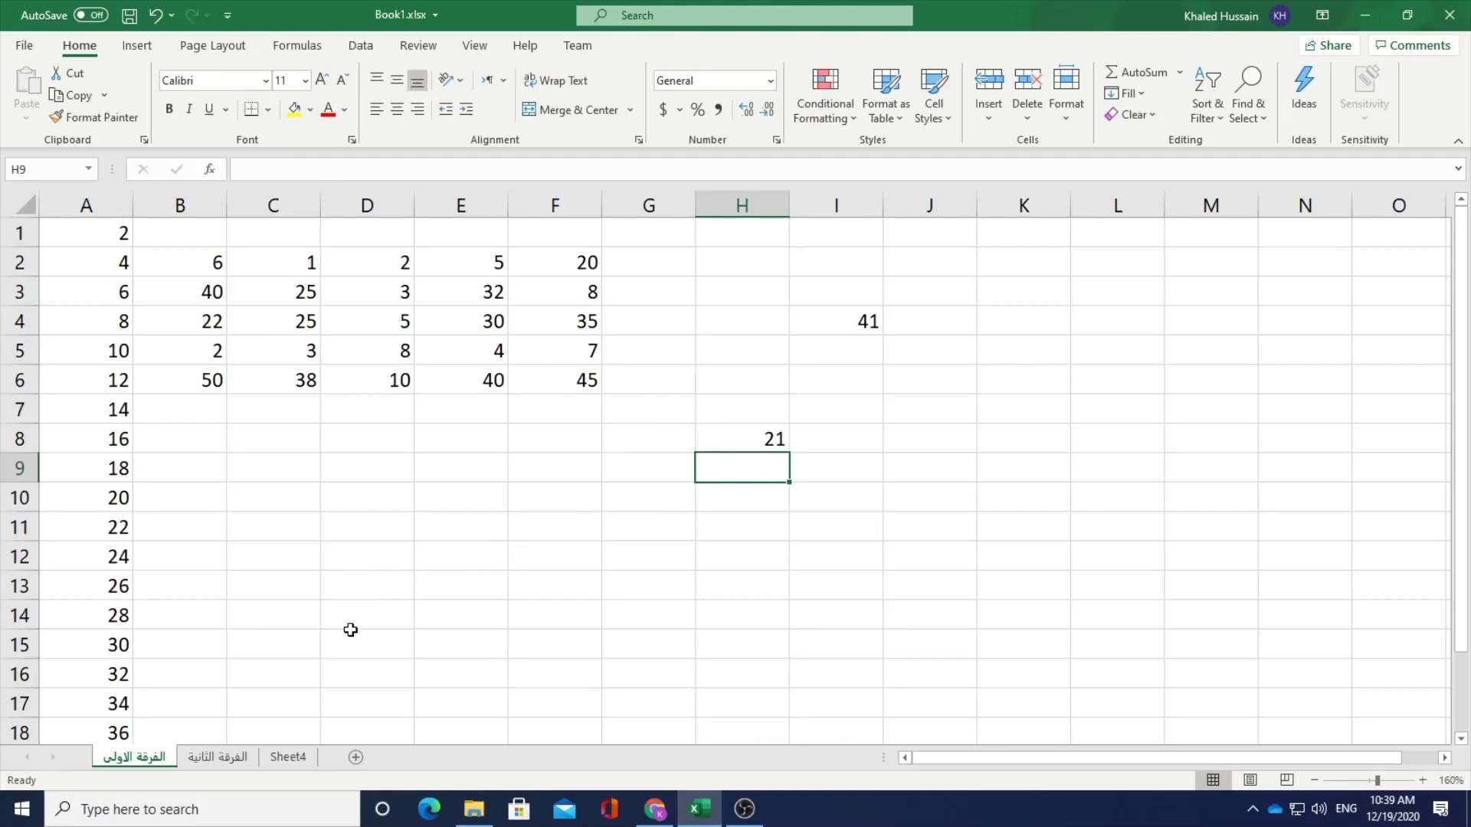
On the second sheet at 140% zoom, enter 10 in B2 and copy it.
{"action": "left_click", "coordinate": [233, 756]}
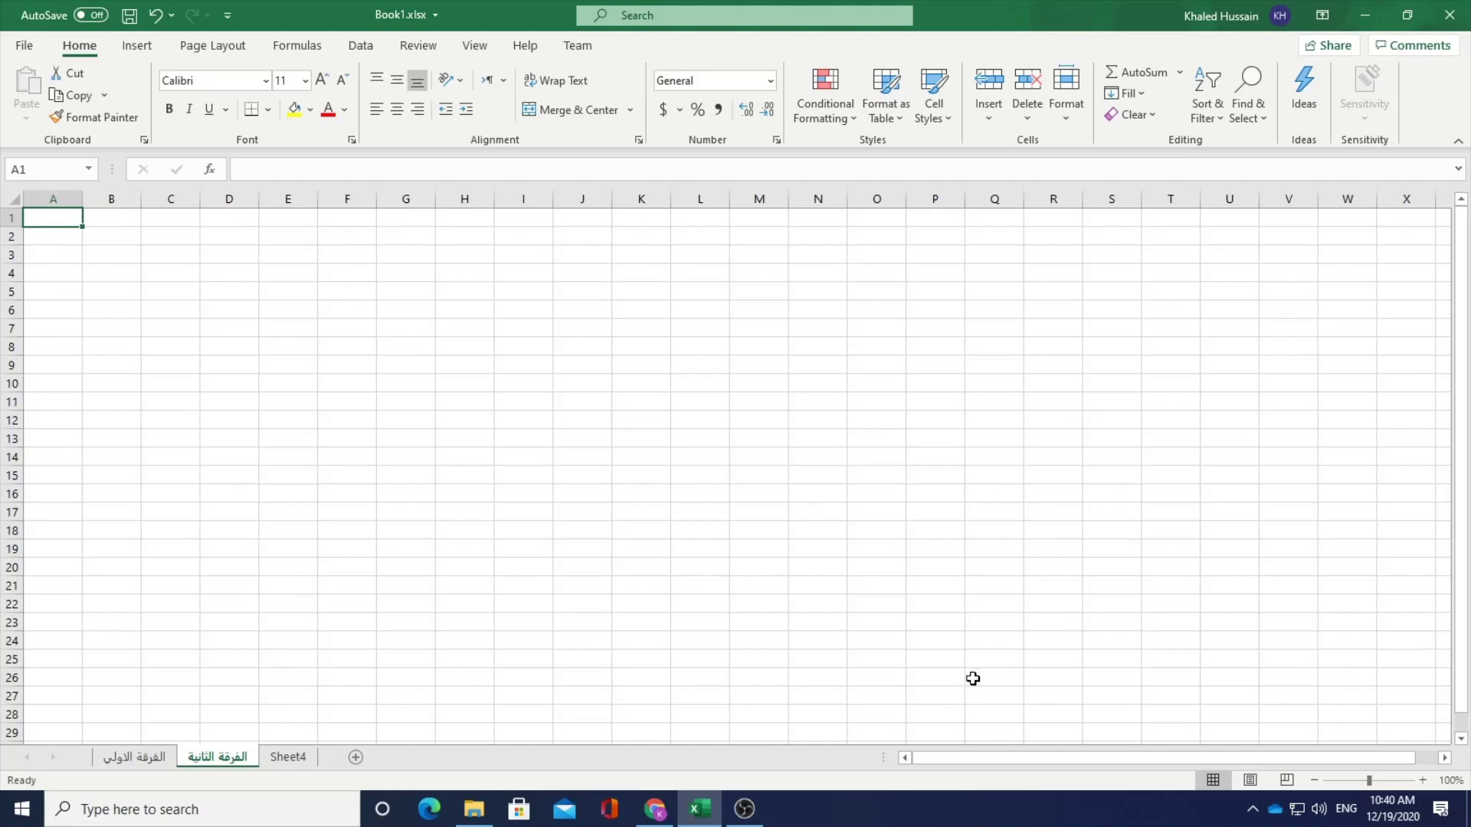
{"action": "left_click", "coordinate": [1422, 780]}
{"action": "left_click", "coordinate": [1422, 779]}
{"action": "left_click", "coordinate": [1422, 780]}
{"action": "left_click", "coordinate": [1422, 780]}
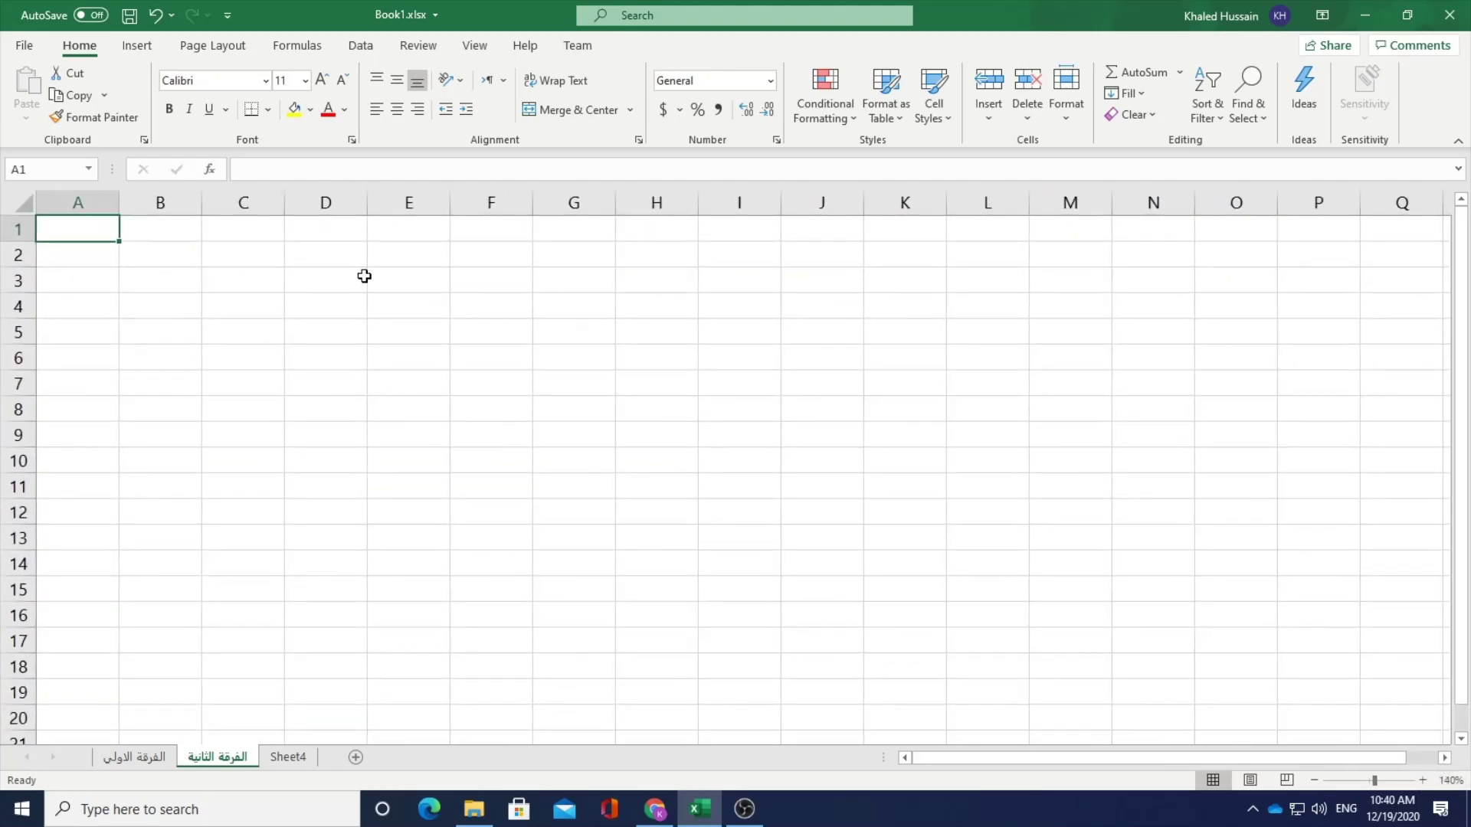
{"action": "left_click", "coordinate": [146, 258]}
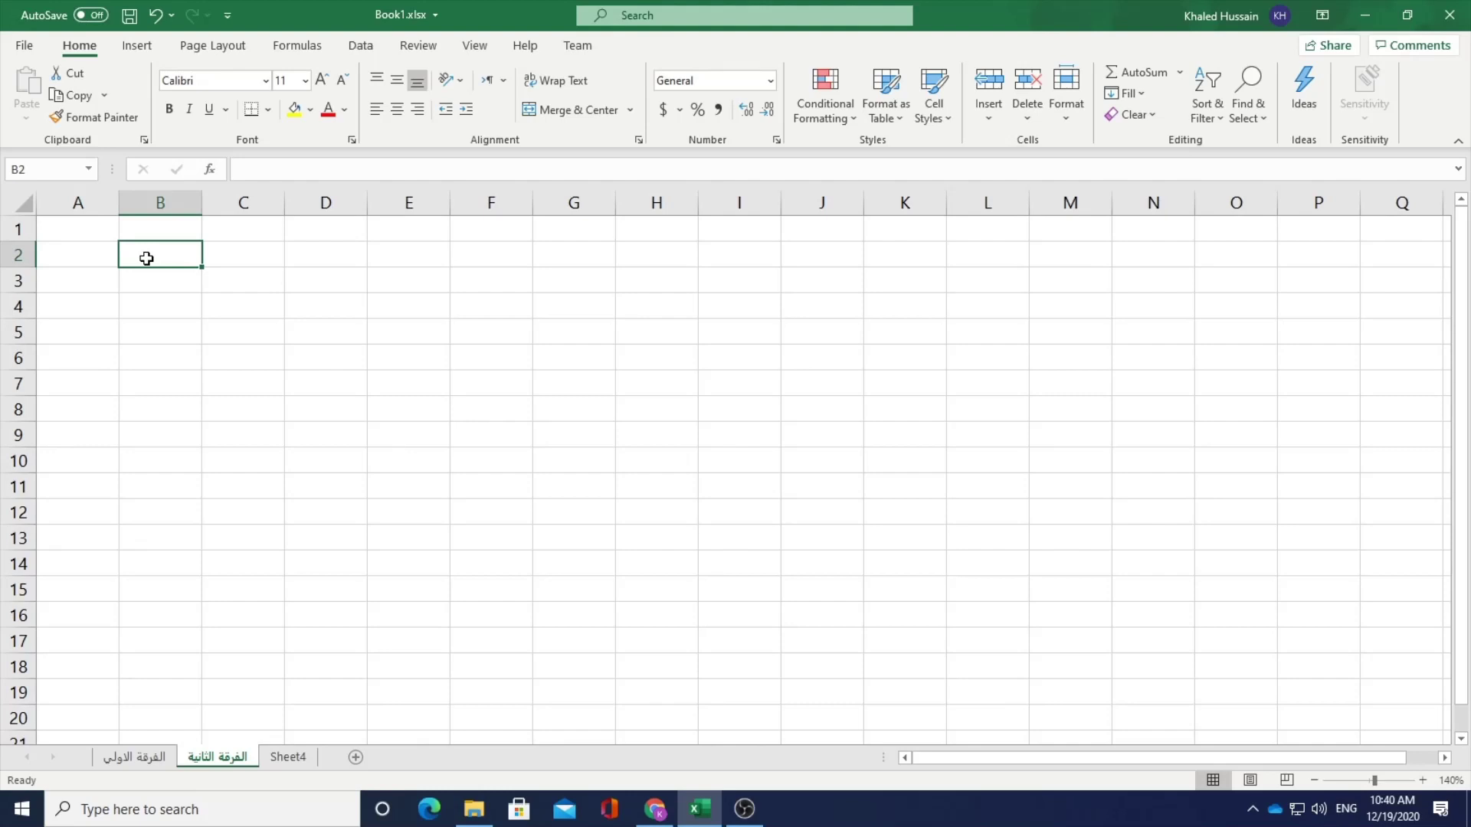
{"action": "type", "text": "10"}
{"action": "key", "text": "Return"}
{"action": "left_click", "coordinate": [137, 258]}
{"action": "key", "text": "ctrl+c"}
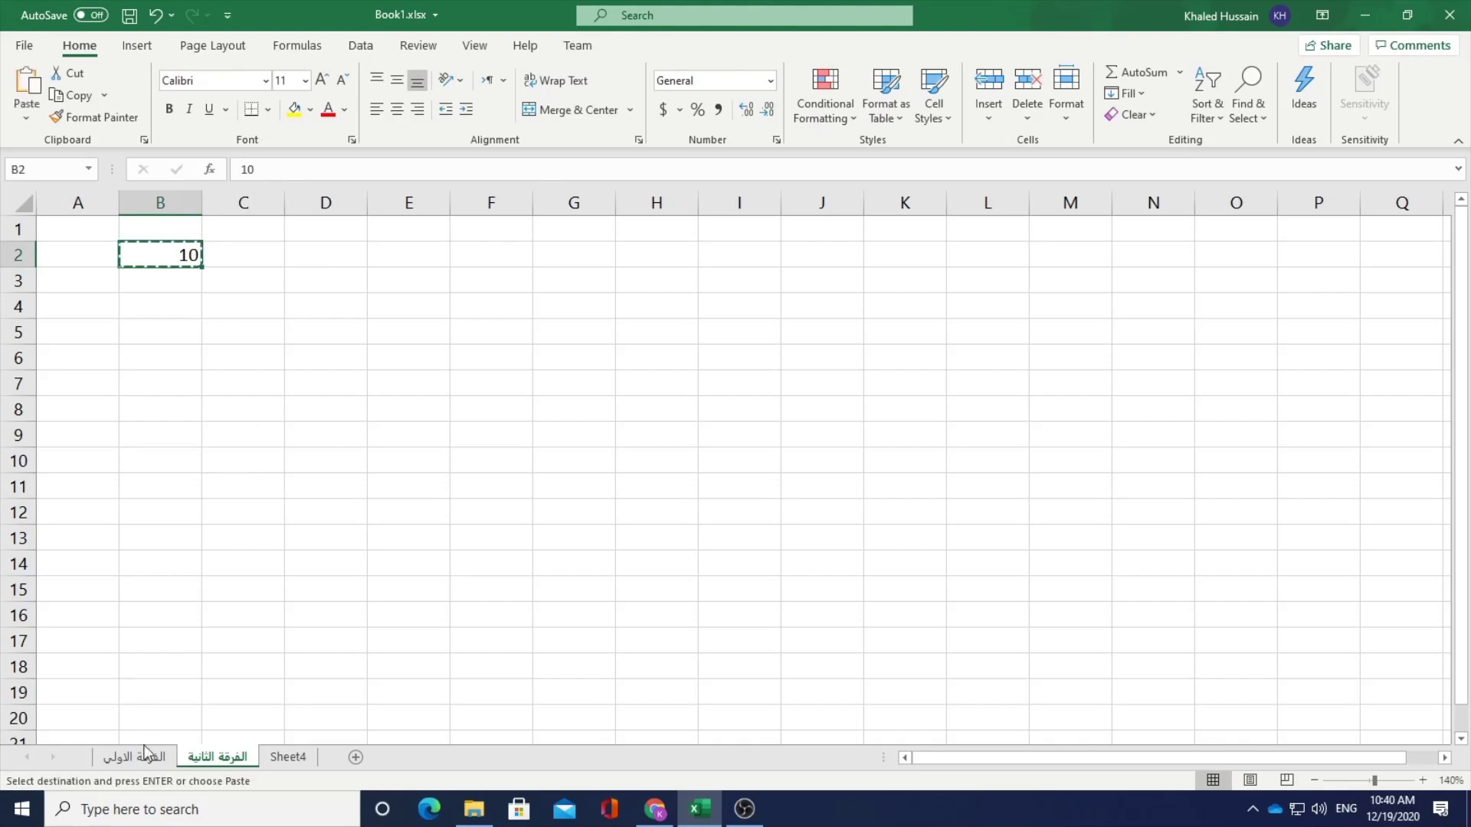
Paste a link to the copied B2 into C10 on the first sheet.
{"action": "left_click", "coordinate": [138, 756]}
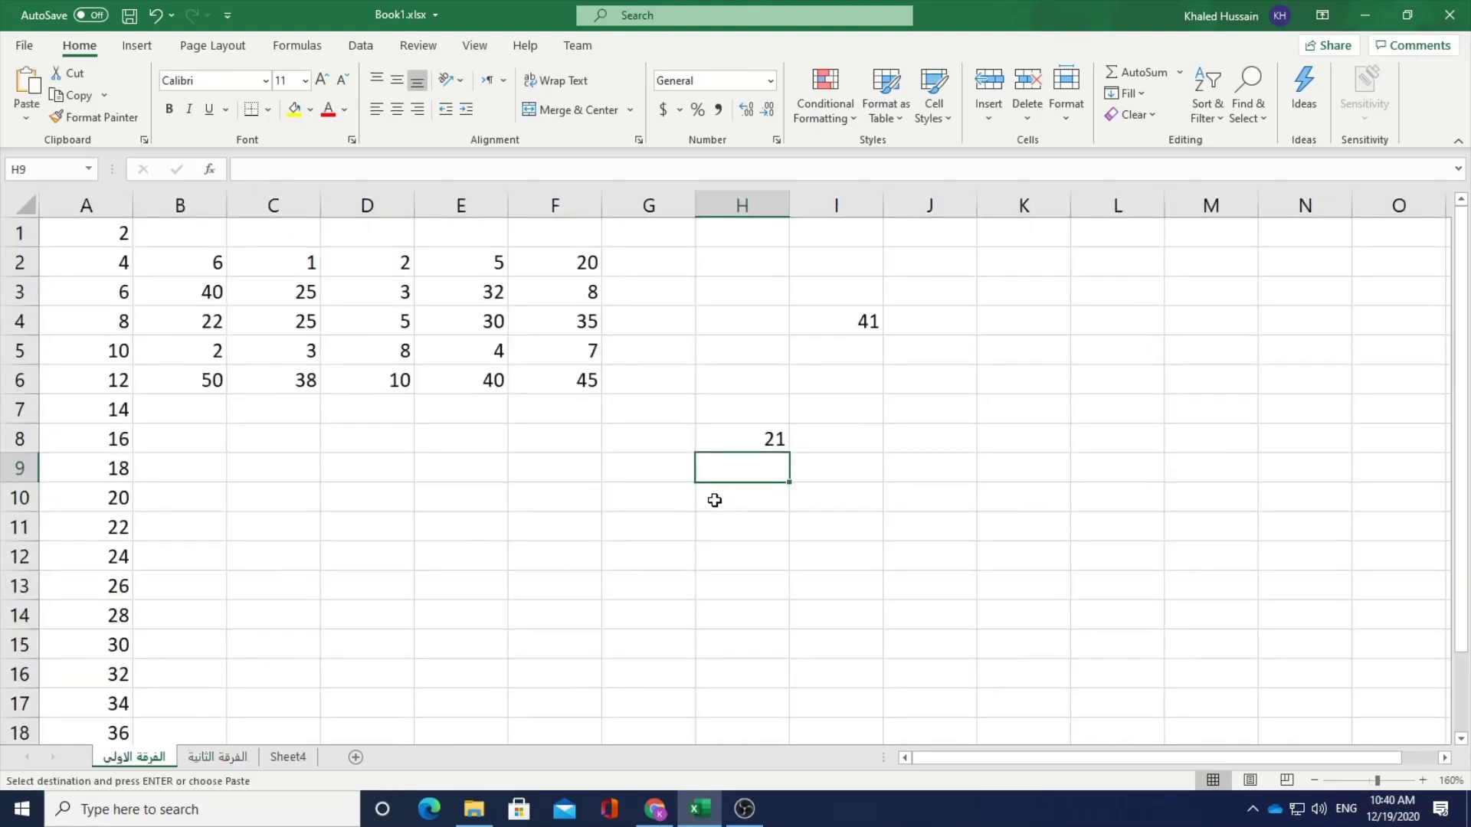
{"action": "left_click", "coordinate": [316, 495]}
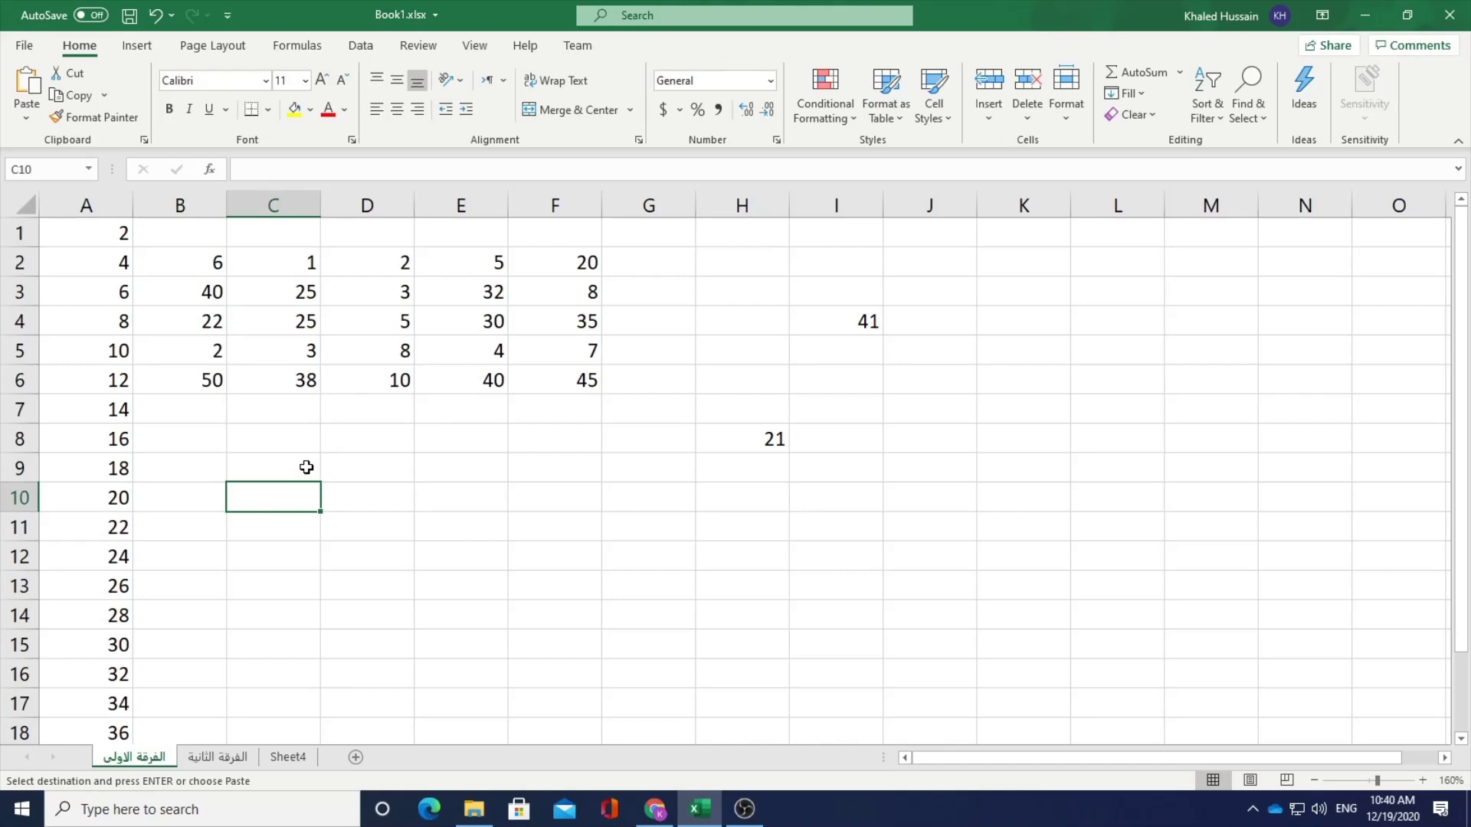
{"action": "left_click", "coordinate": [29, 120]}
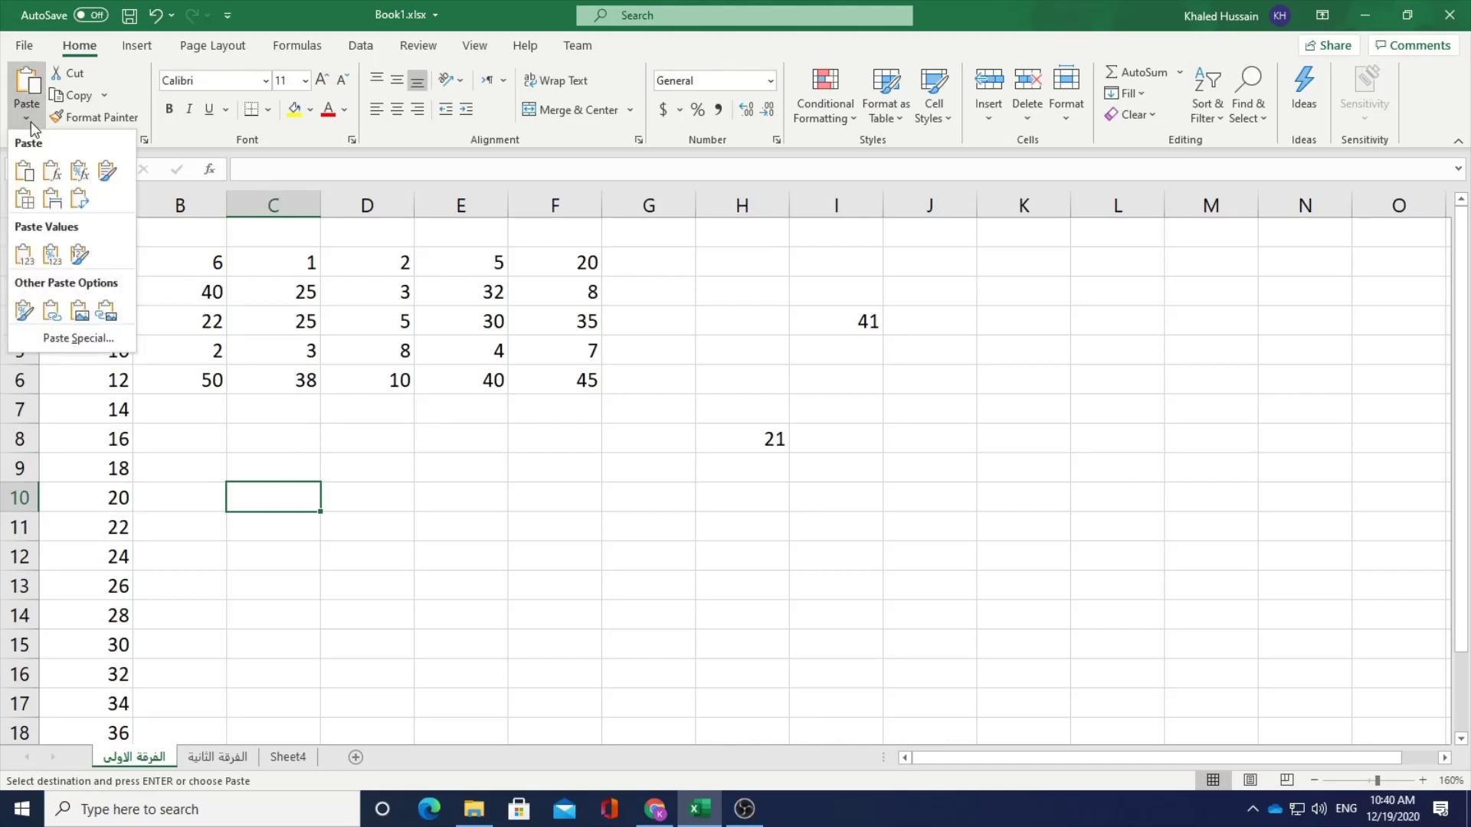
{"action": "left_click", "coordinate": [52, 313]}
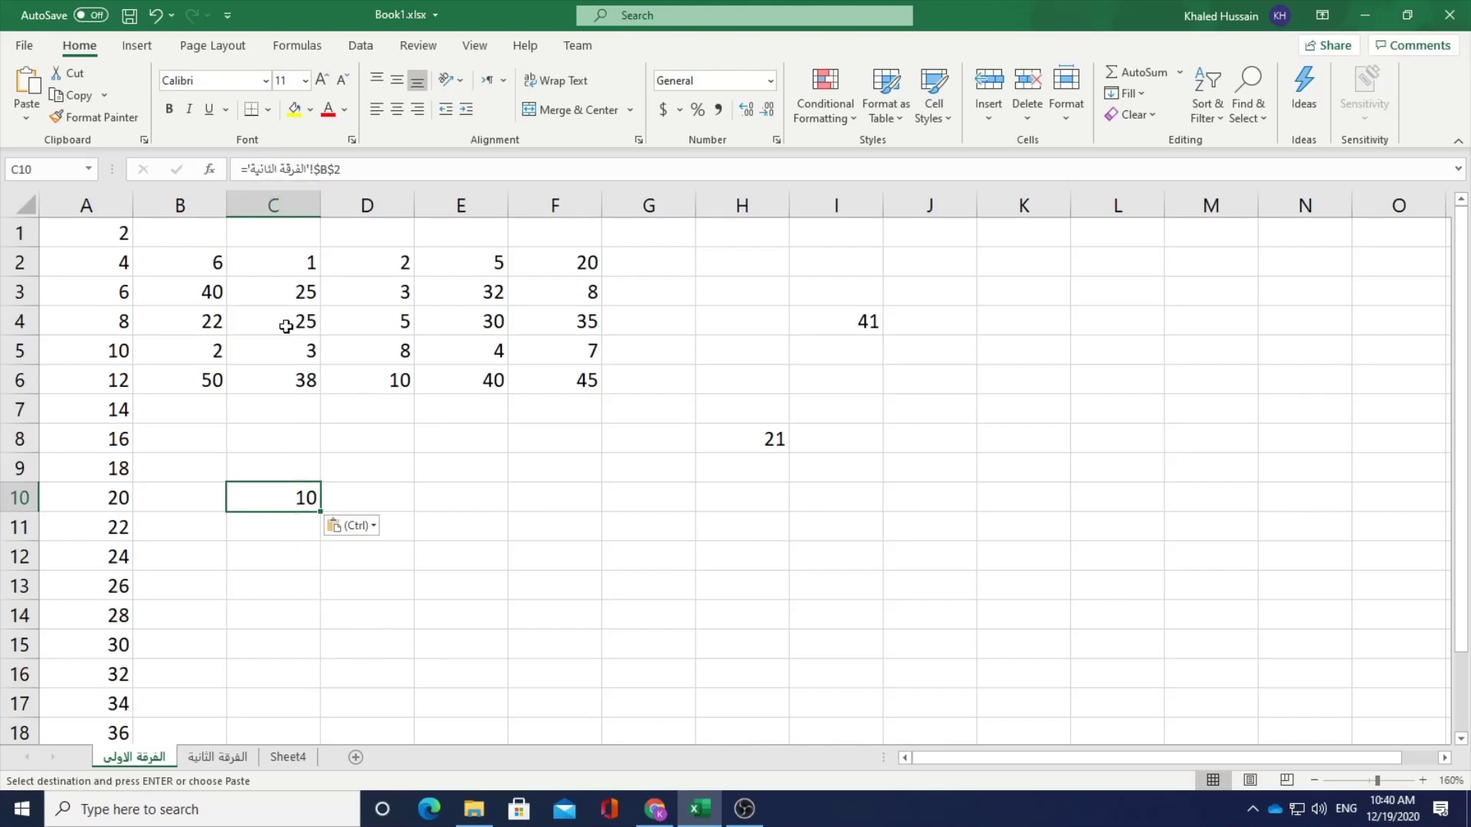
Switch between sheets to compare C10 with its source cell B2.
{"action": "left_click", "coordinate": [203, 759]}
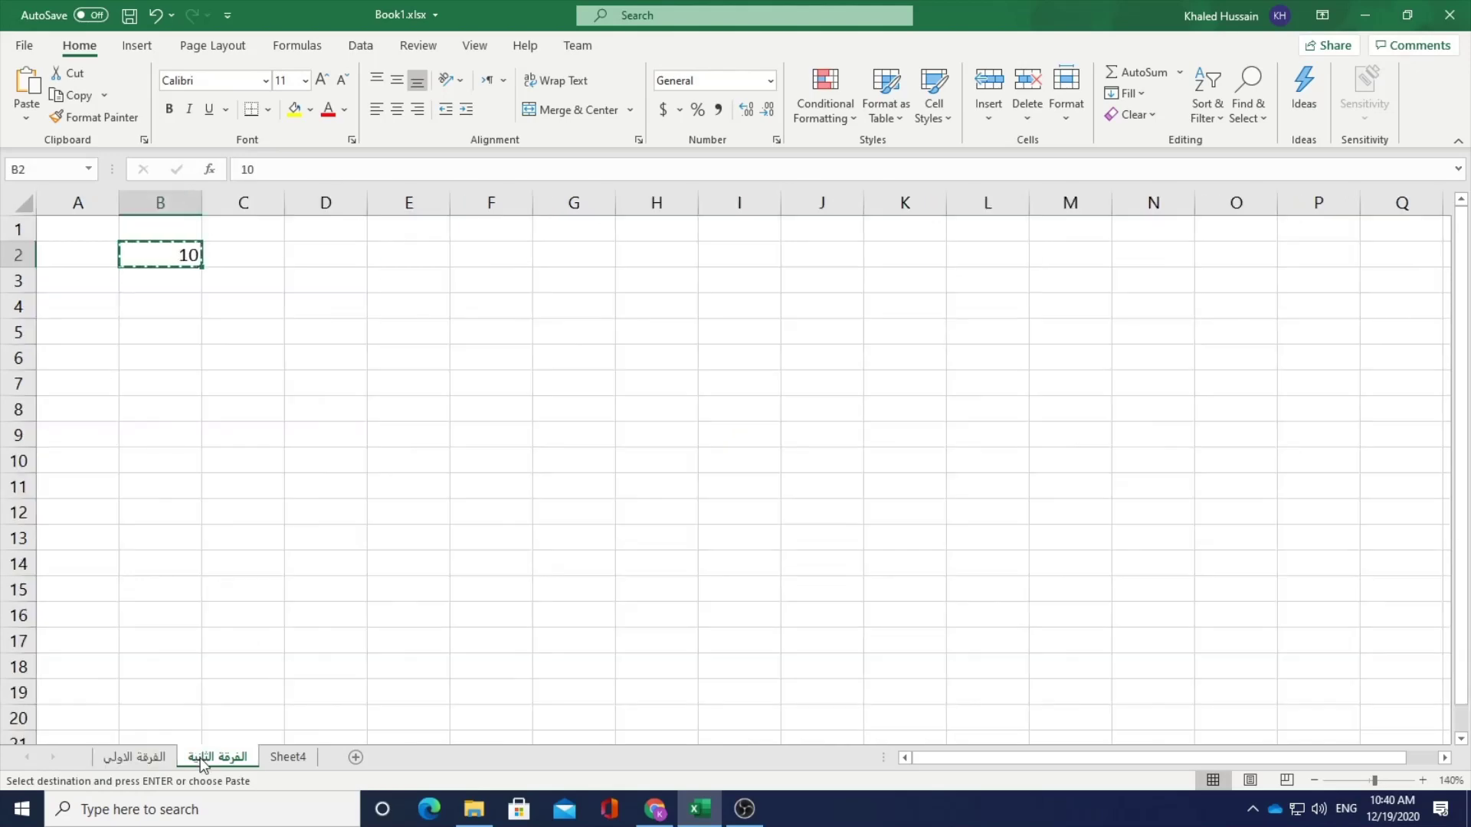
{"action": "left_click", "coordinate": [135, 757]}
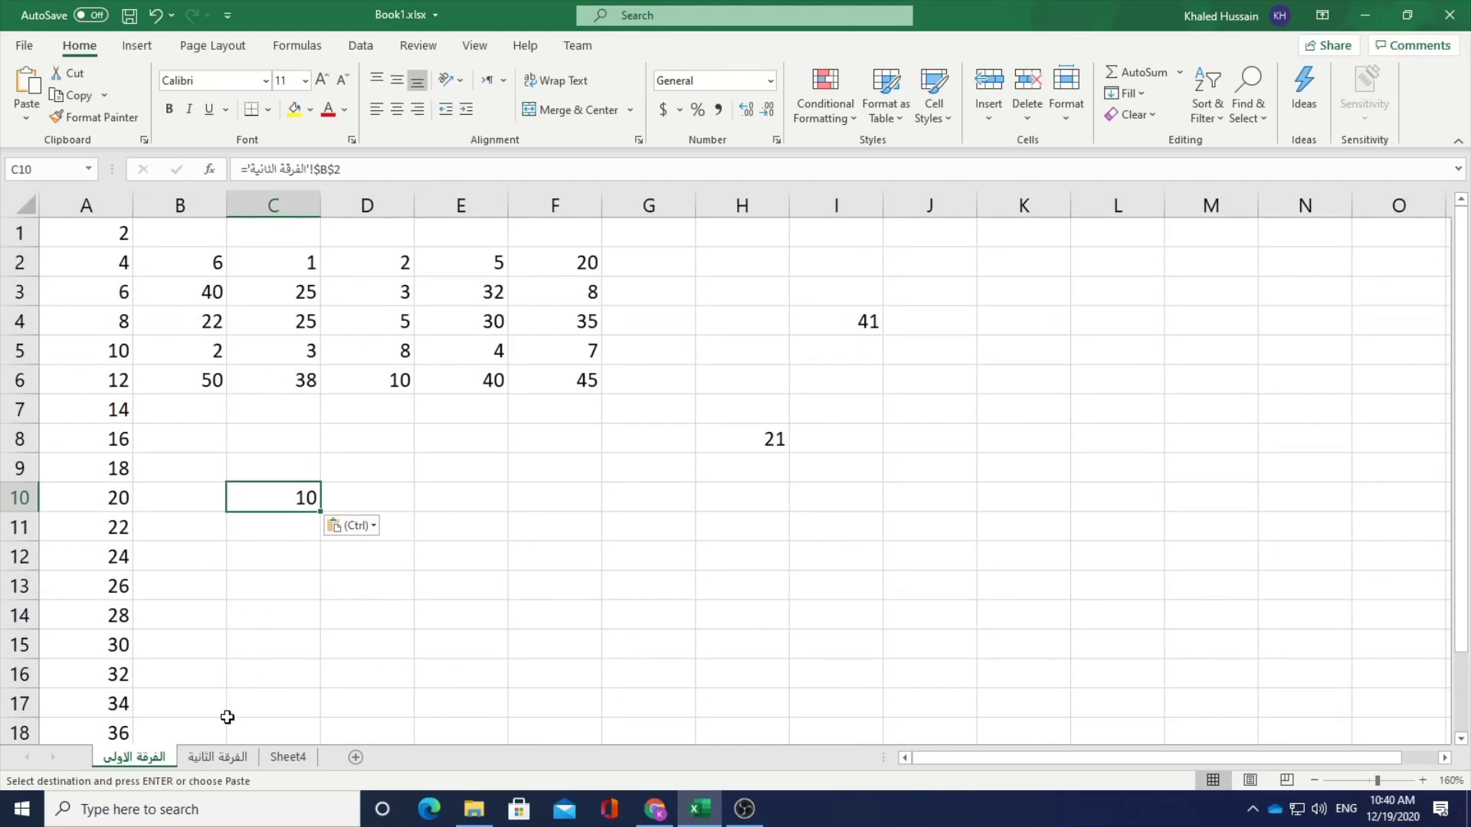
{"action": "left_click", "coordinate": [207, 756]}
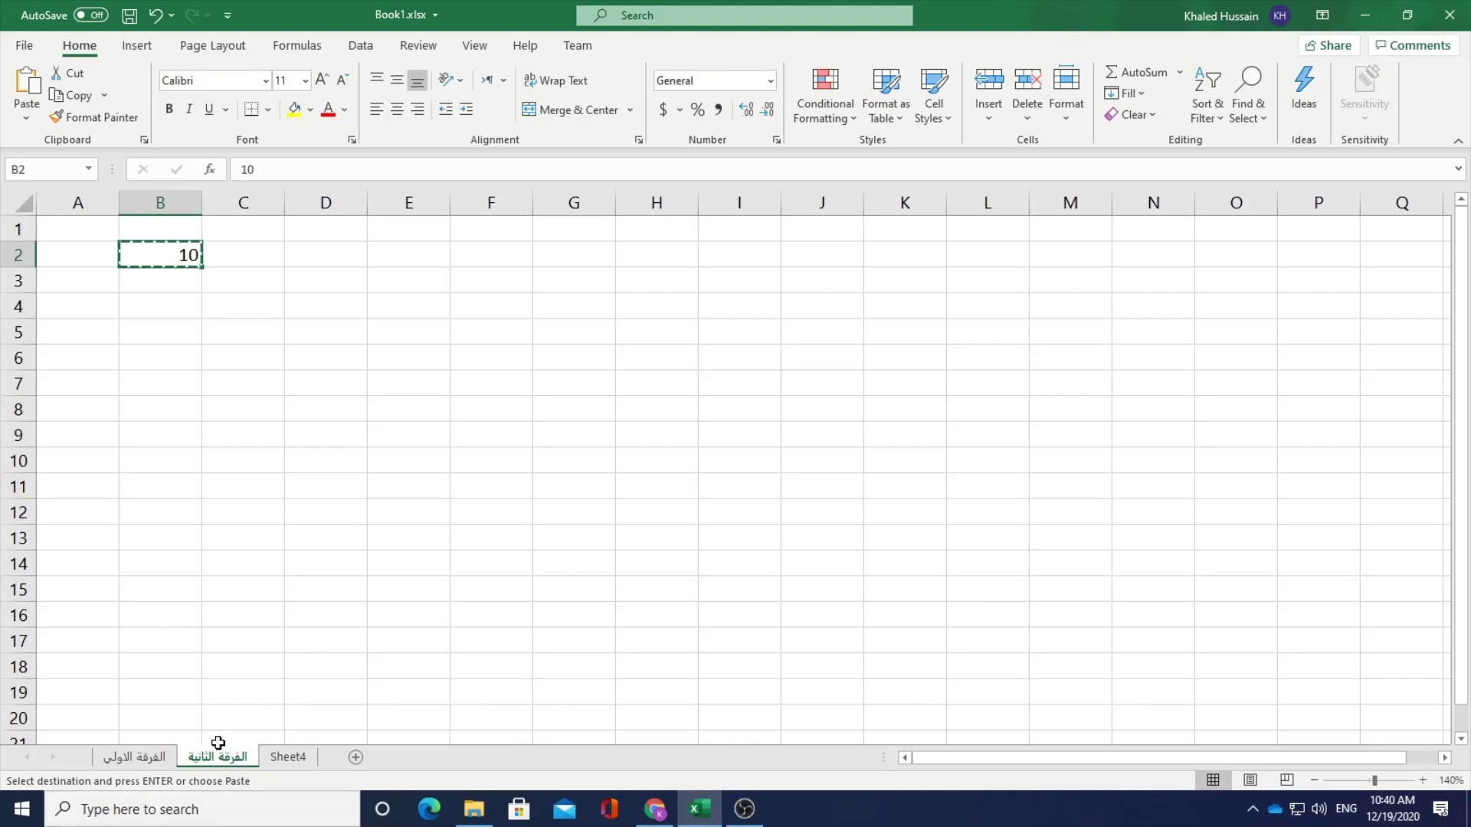
{"action": "left_click", "coordinate": [134, 757]}
{"action": "left_click", "coordinate": [277, 425]}
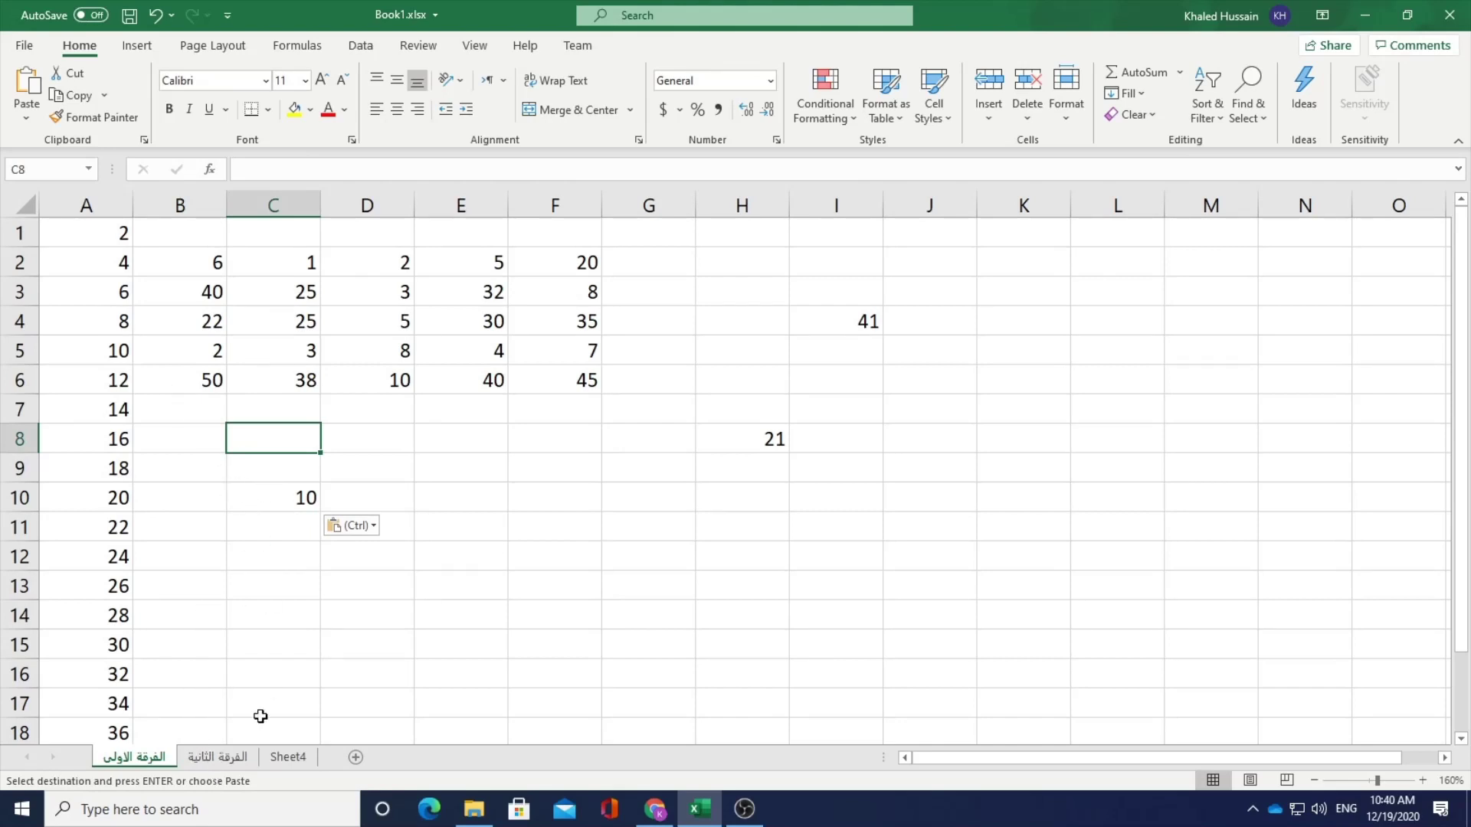
Change the second sheet's B2 from 10 to 25 and view the updated C10.
{"action": "left_click", "coordinate": [230, 758]}
{"action": "double_click", "coordinate": [178, 258]}
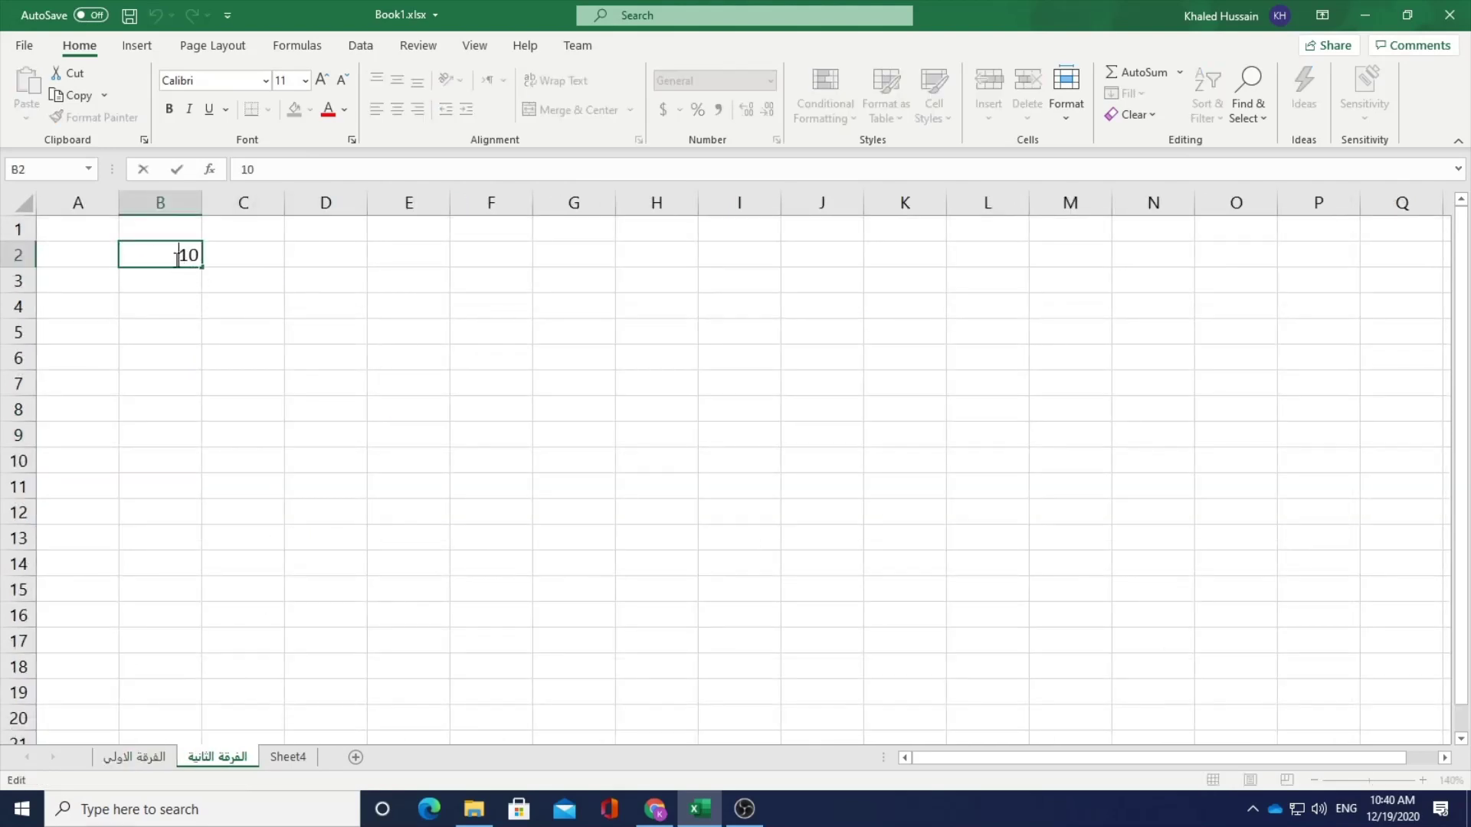
{"action": "left_click_drag", "start_coordinate": [173, 258], "coordinate": [197, 258]}
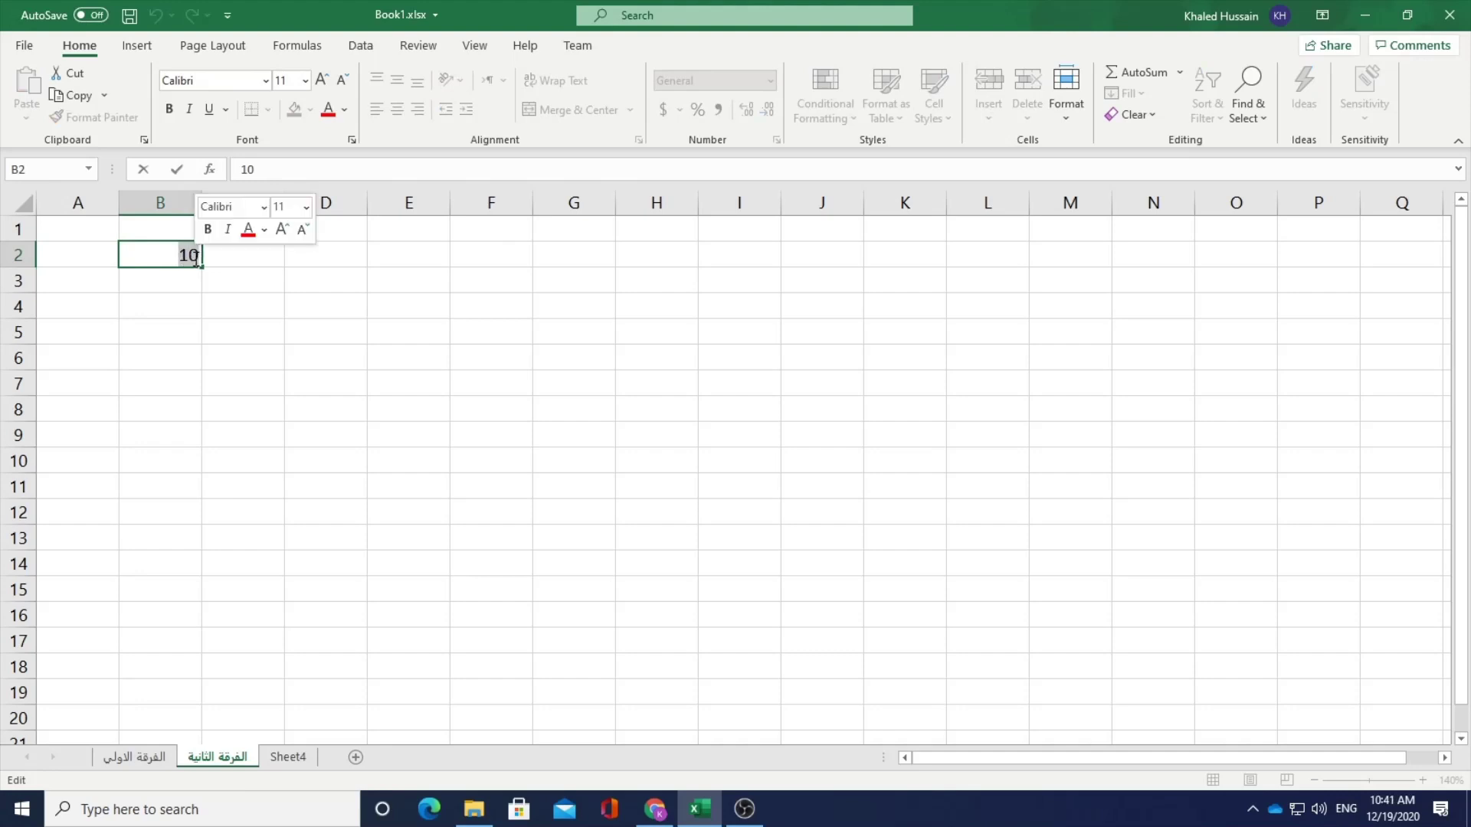
{"action": "type", "text": "25"}
{"action": "left_click", "coordinate": [188, 282]}
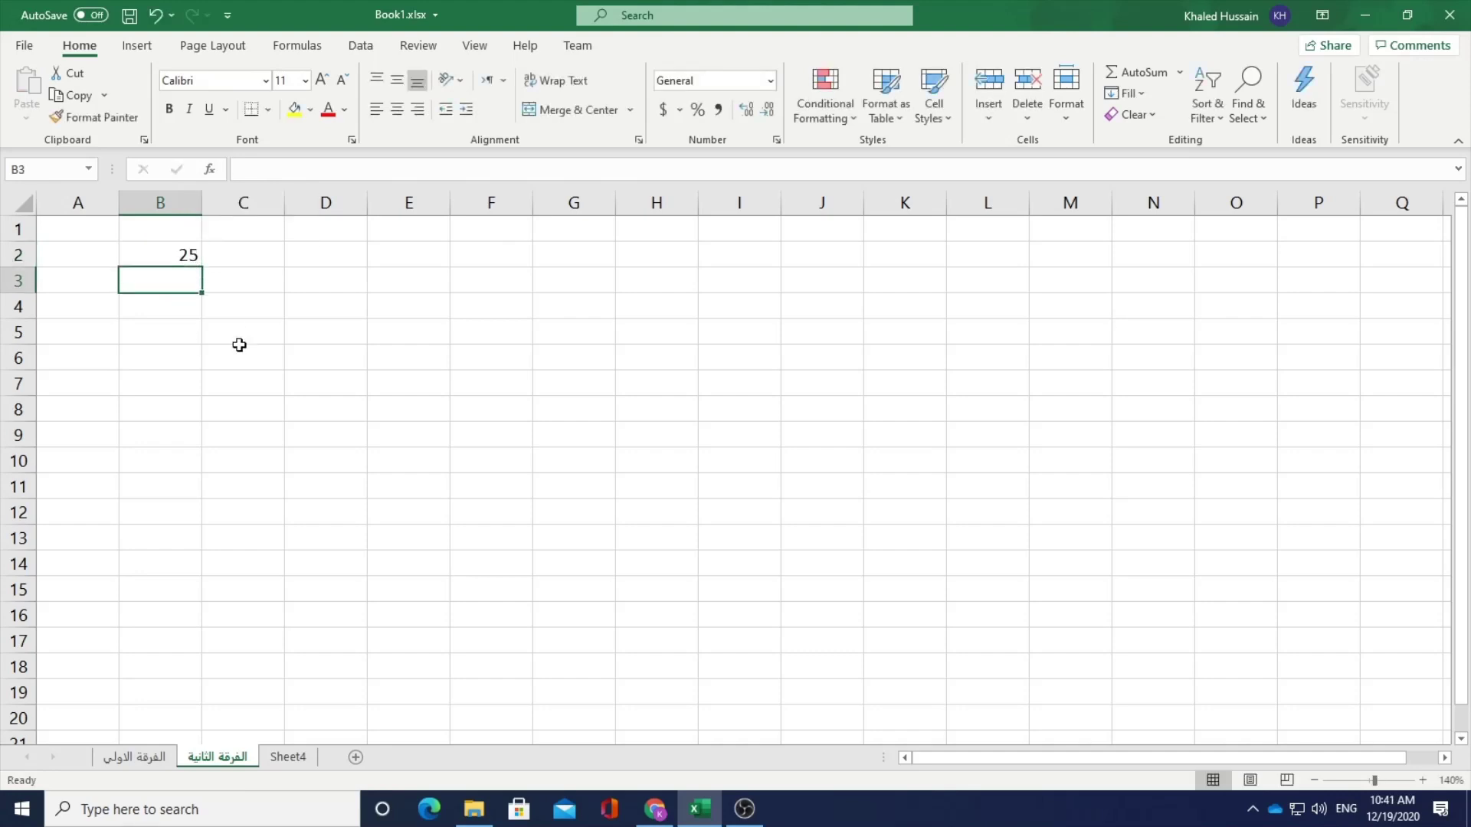
{"action": "left_click", "coordinate": [134, 756]}
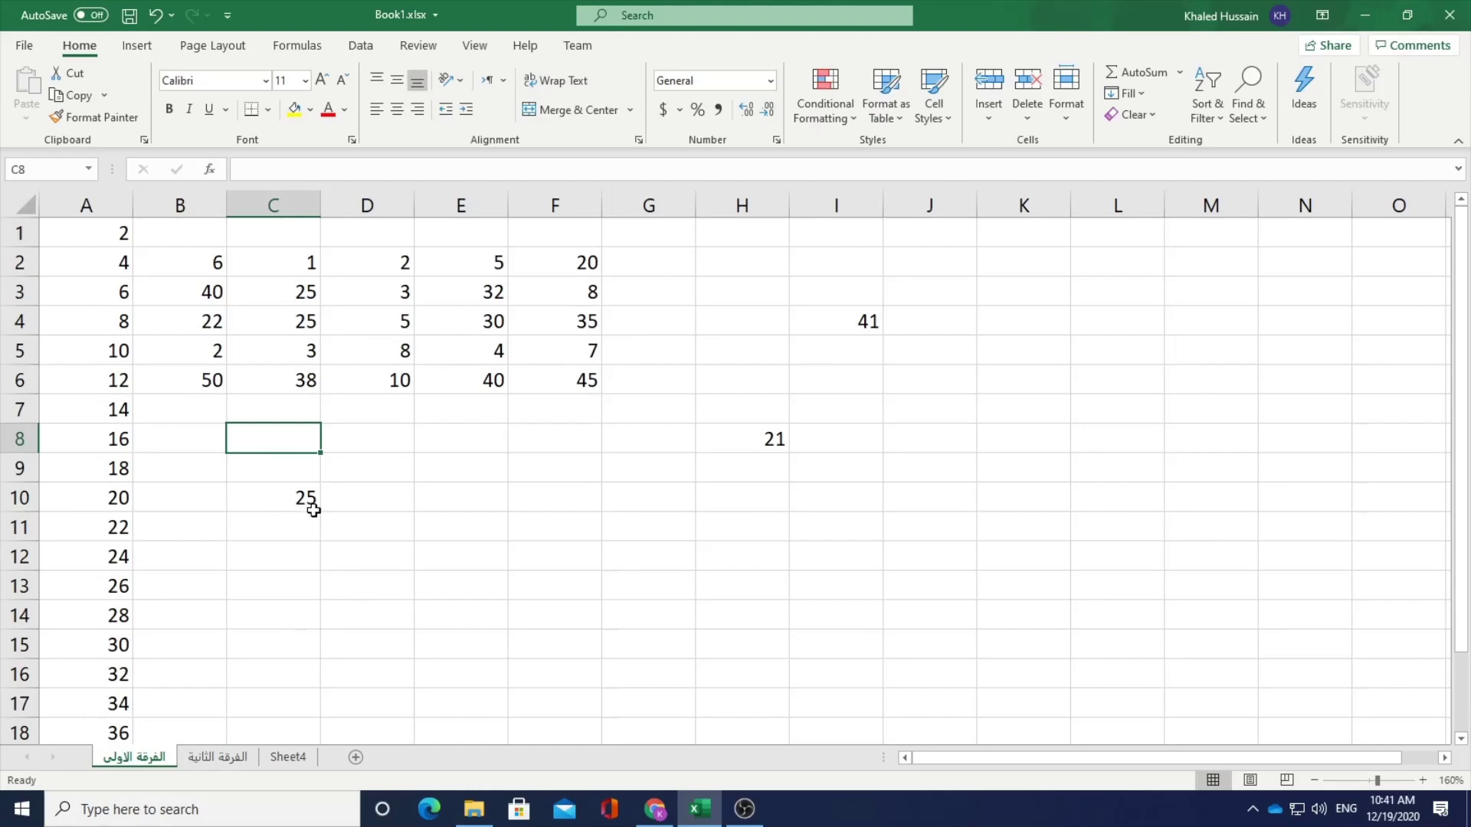
Compare both sheets again, then clear the old SUM from I4.
{"action": "left_click", "coordinate": [211, 762]}
{"action": "left_click", "coordinate": [136, 757]}
{"action": "left_click", "coordinate": [396, 483]}
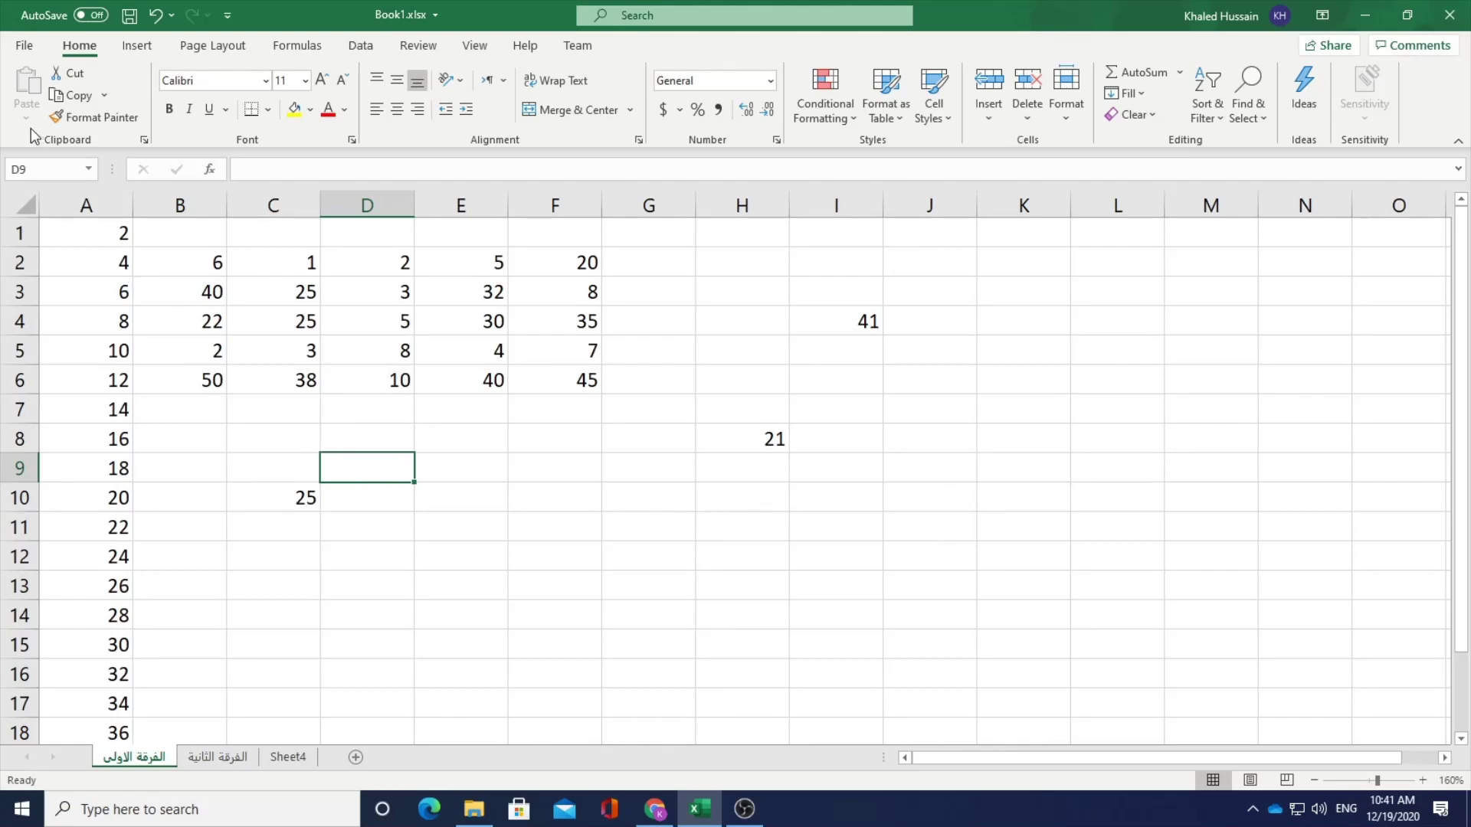
{"action": "left_click", "coordinate": [218, 755]}
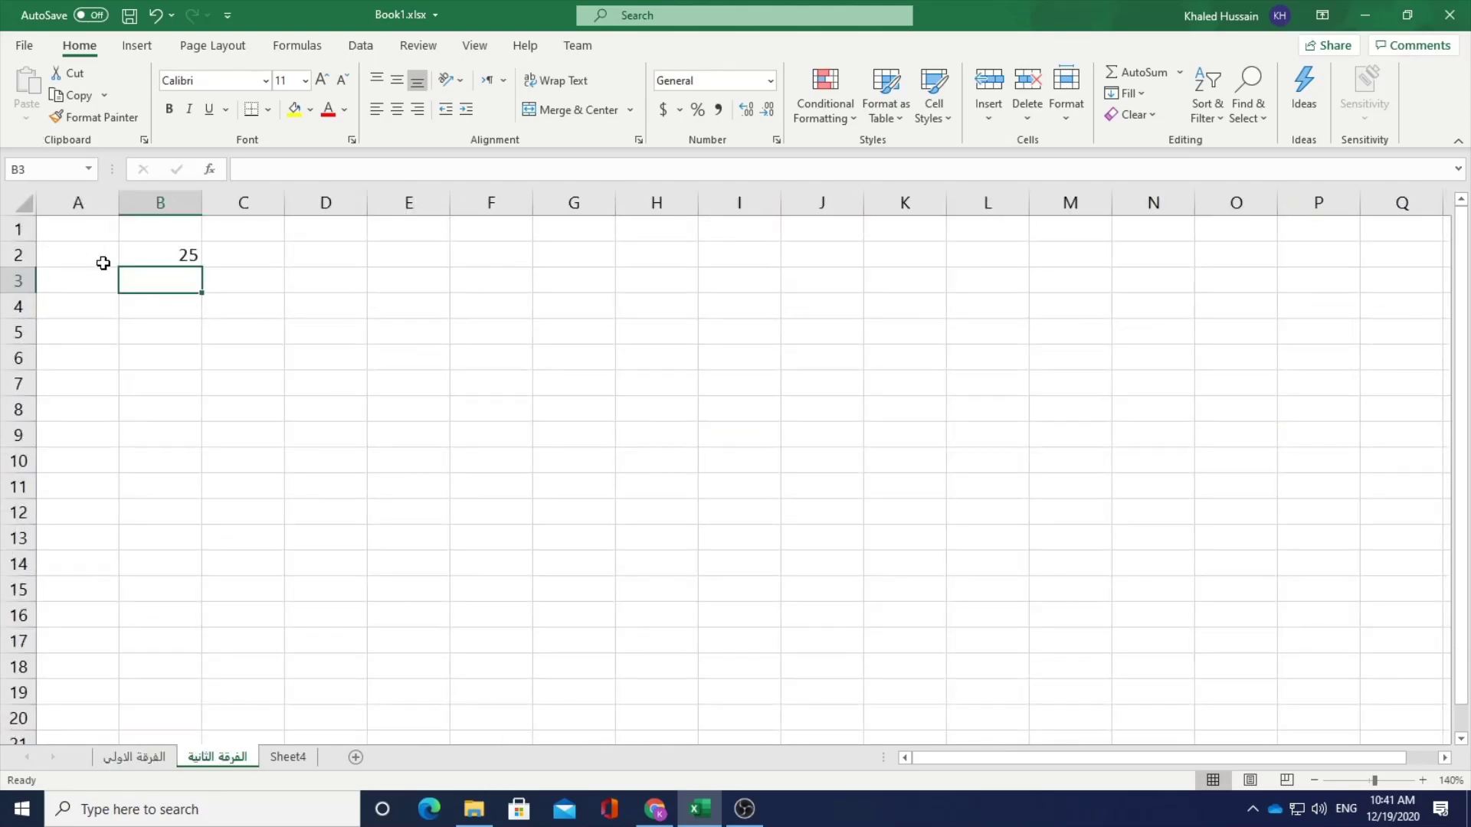
{"action": "left_click", "coordinate": [177, 252]}
{"action": "left_click", "coordinate": [150, 756]}
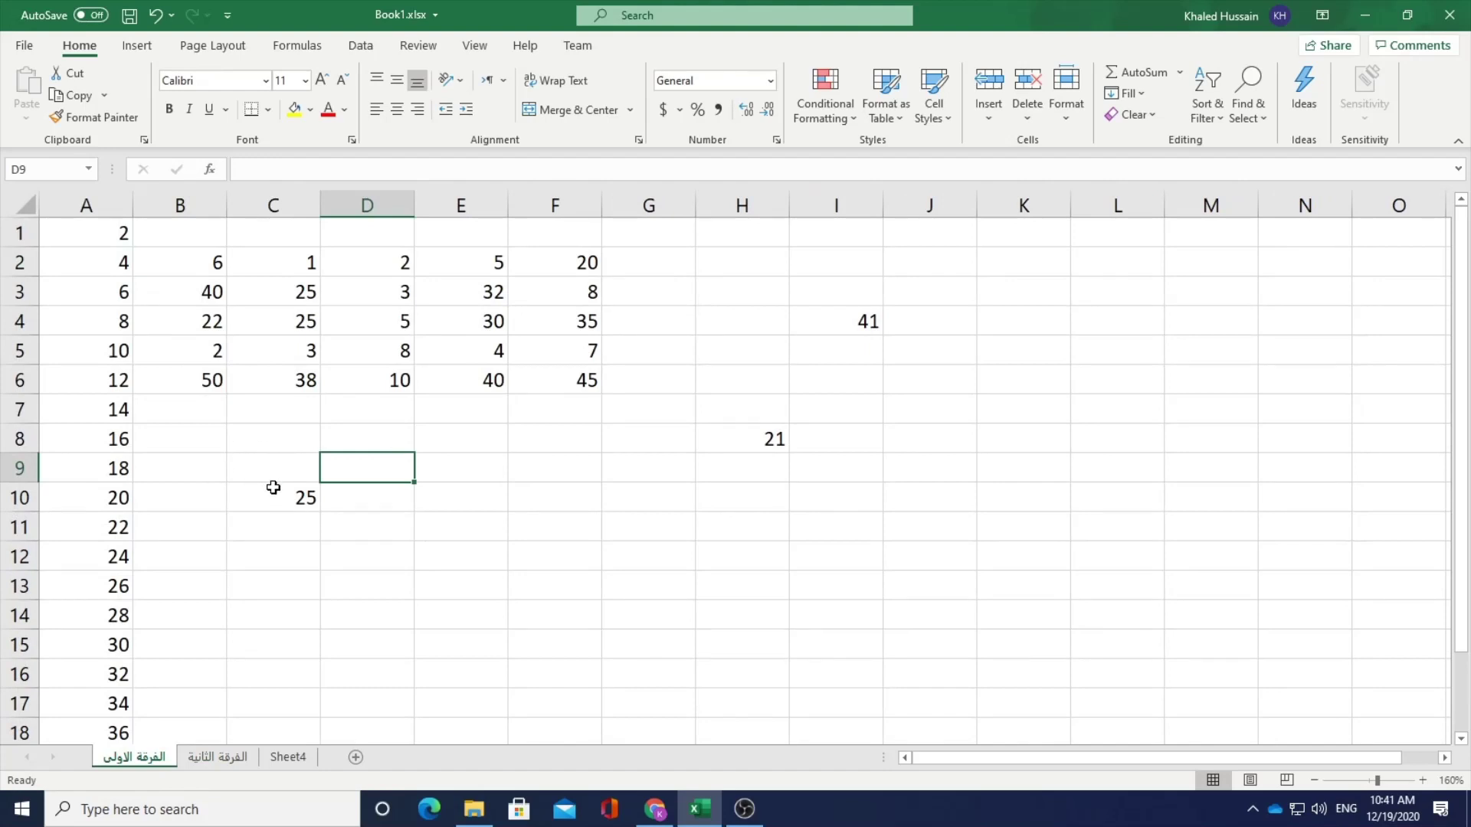
{"action": "left_click", "coordinate": [822, 320]}
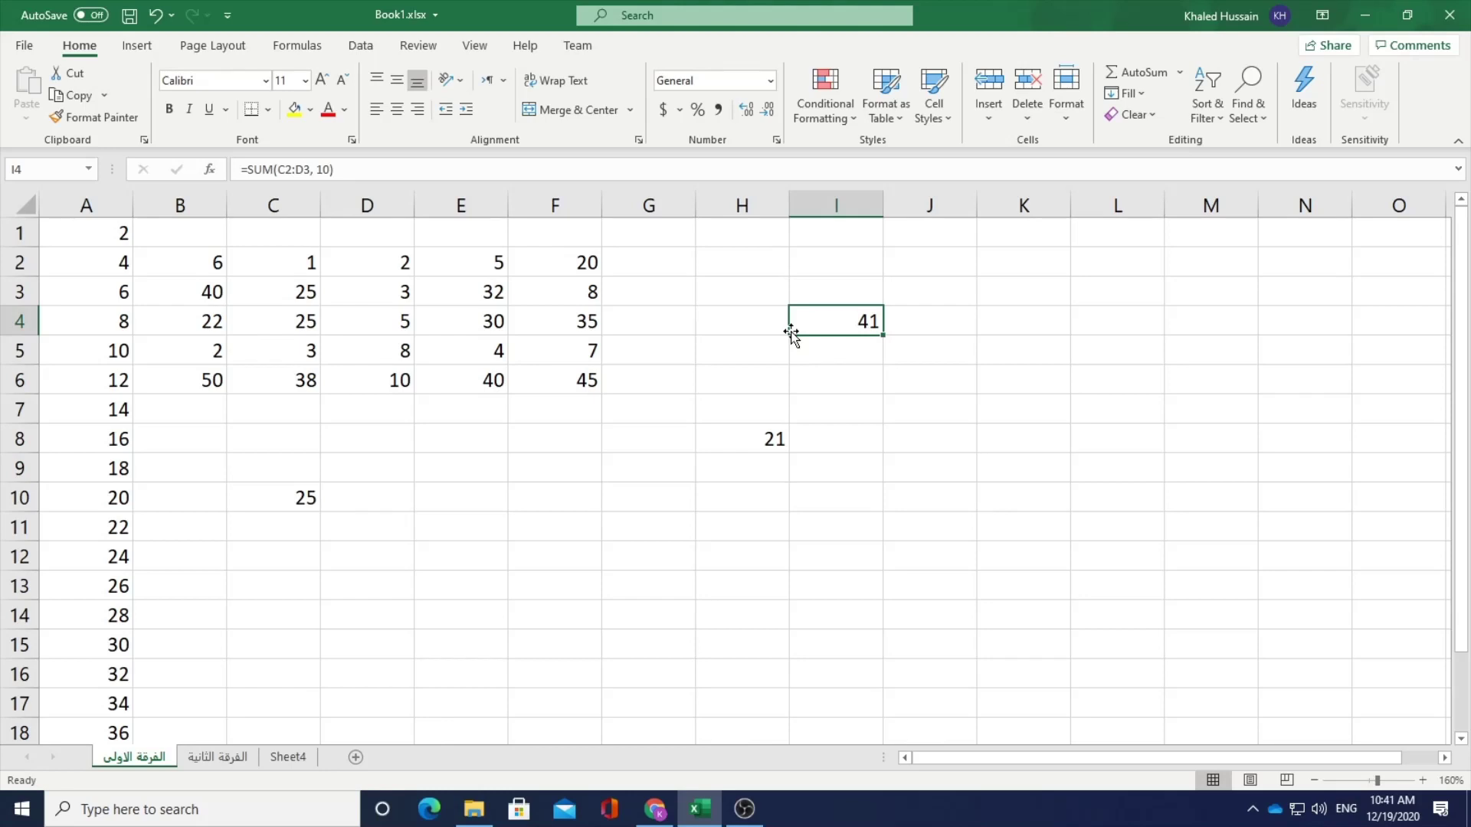
{"action": "key", "text": "Delete"}
Clear C8:I10 and enter =AVERAGE(B2:C3,C3:D4) in H4.
{"action": "left_click_drag", "start_coordinate": [291, 502], "coordinate": [794, 448]}
{"action": "key", "text": "Delete"}
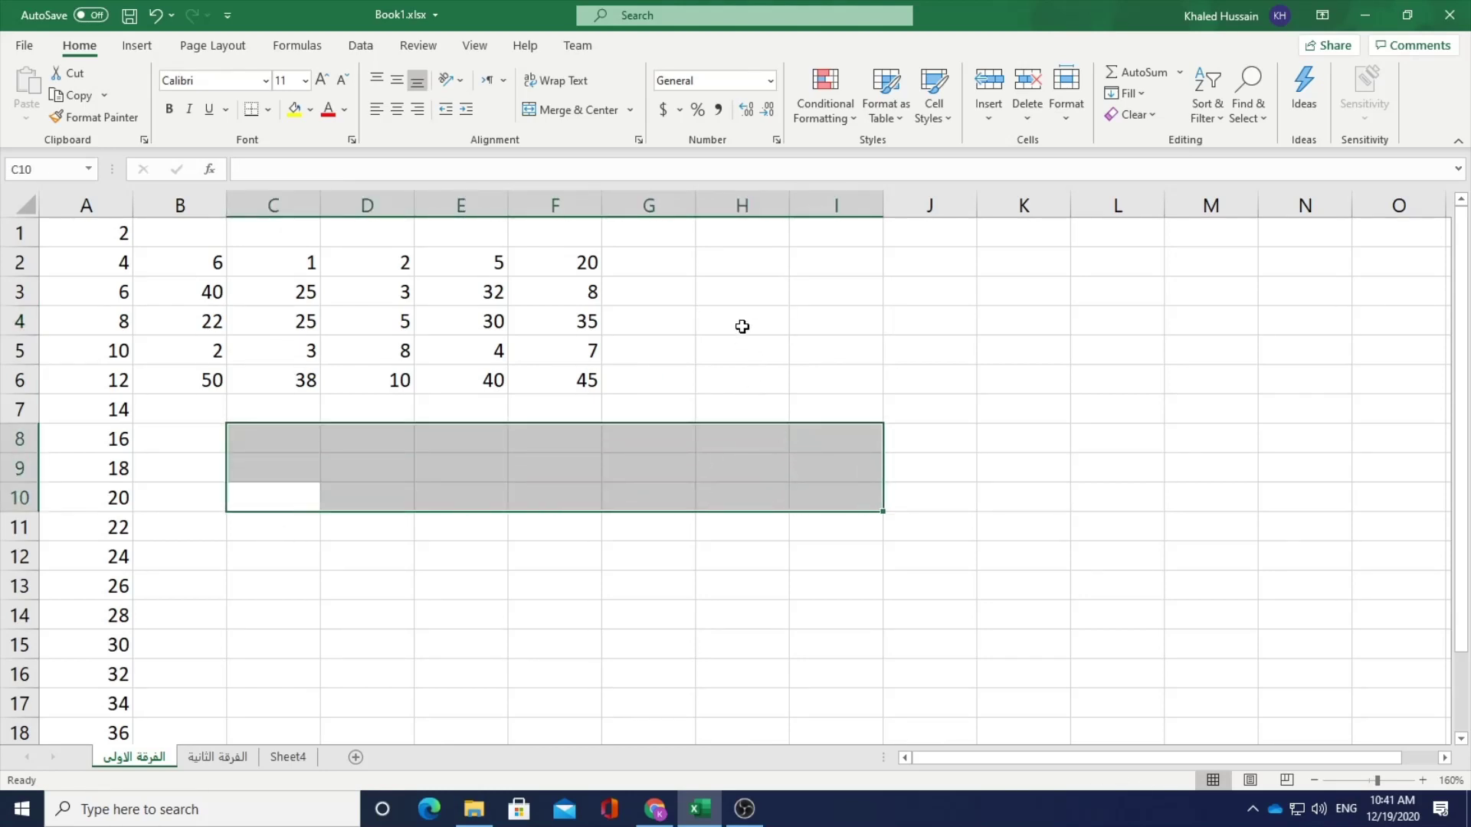
{"action": "left_click", "coordinate": [749, 326]}
{"action": "left_click", "coordinate": [210, 169]}
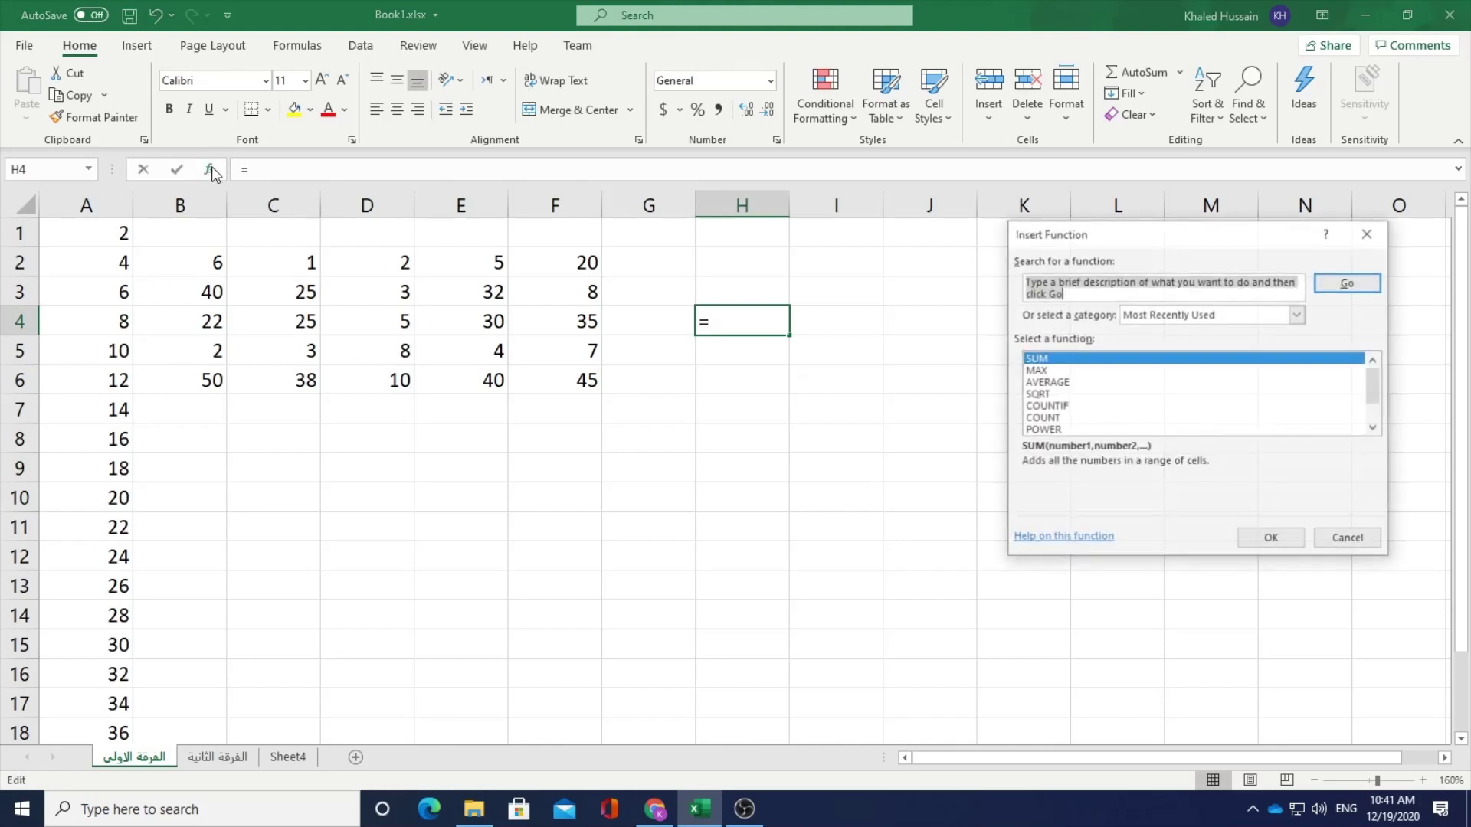
{"action": "left_click", "coordinate": [1057, 382]}
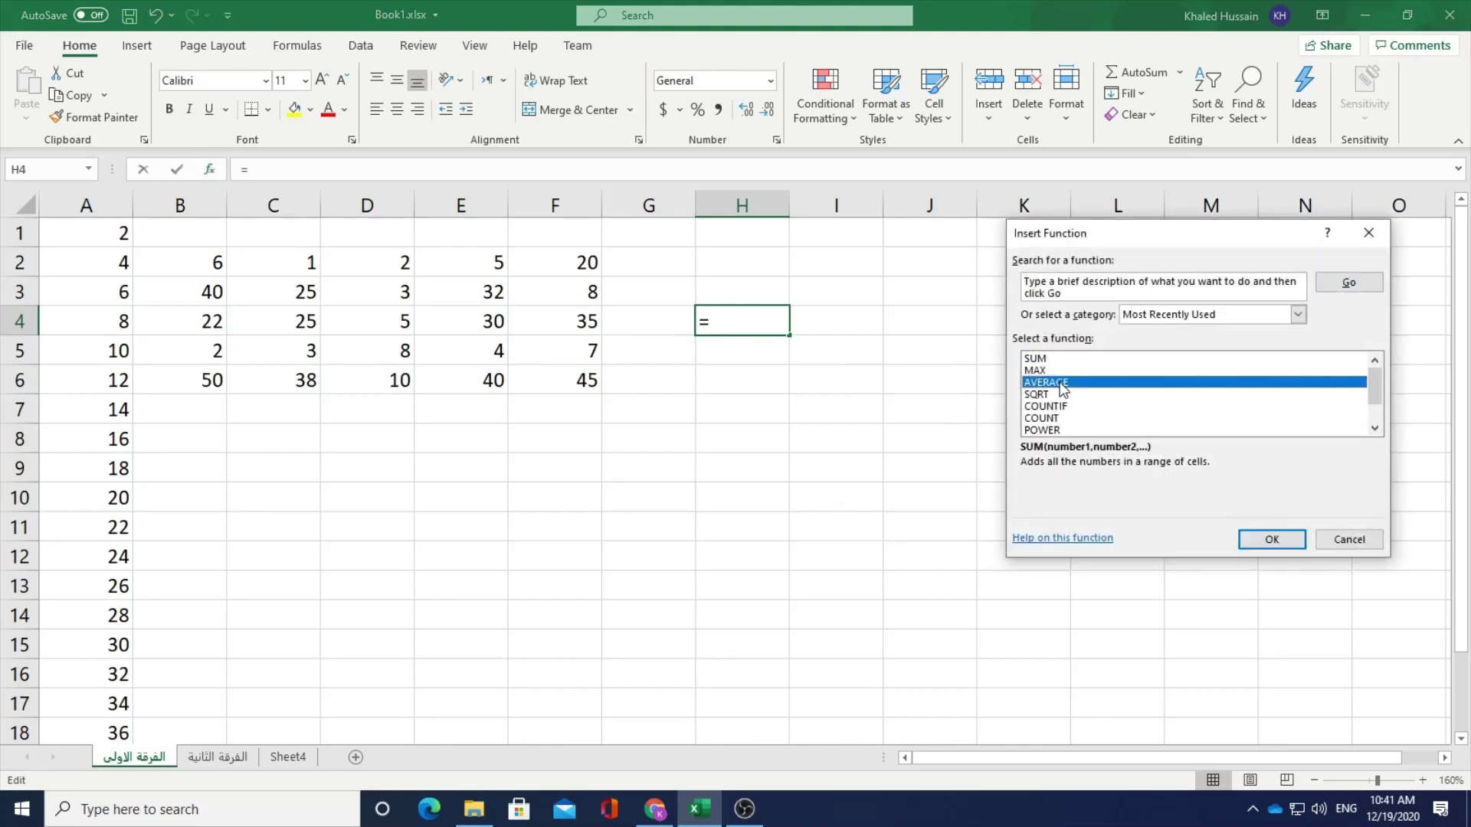
{"action": "left_click", "coordinate": [1275, 539]}
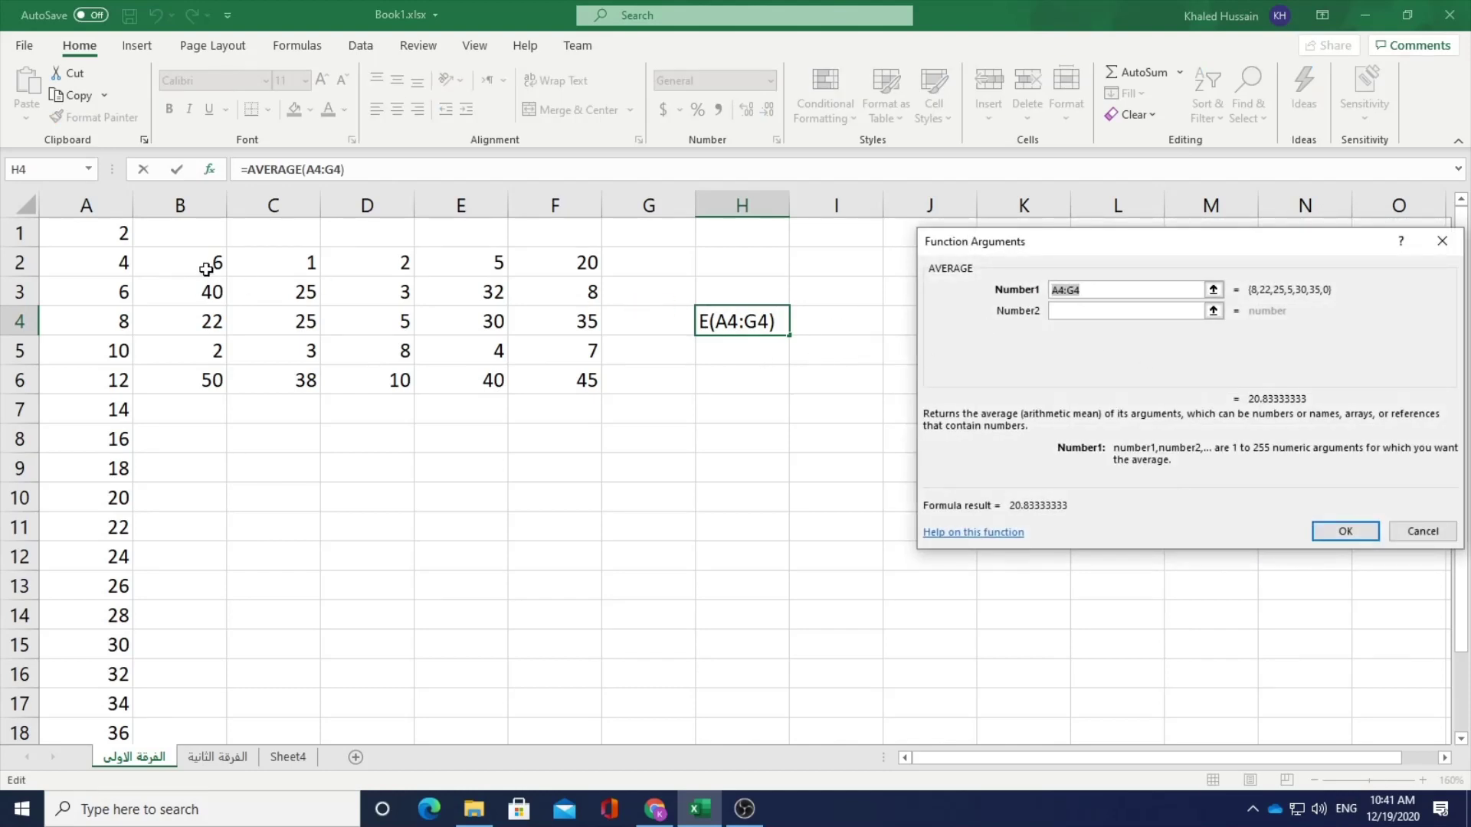
{"action": "left_click_drag", "start_coordinate": [207, 263], "coordinate": [265, 289]}
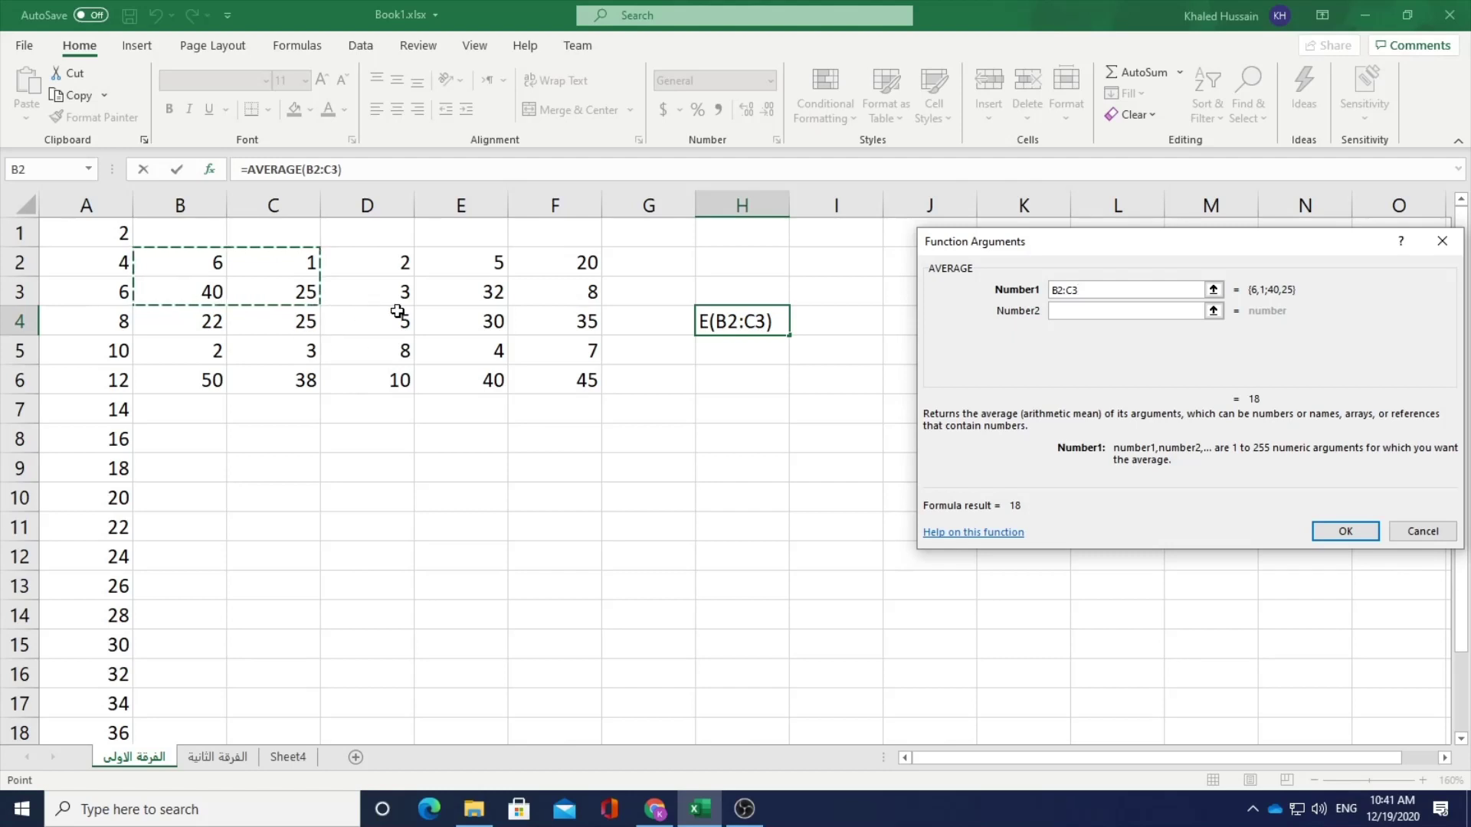
{"action": "left_click", "coordinate": [1095, 310]}
{"action": "left_click_drag", "start_coordinate": [306, 298], "coordinate": [370, 320]}
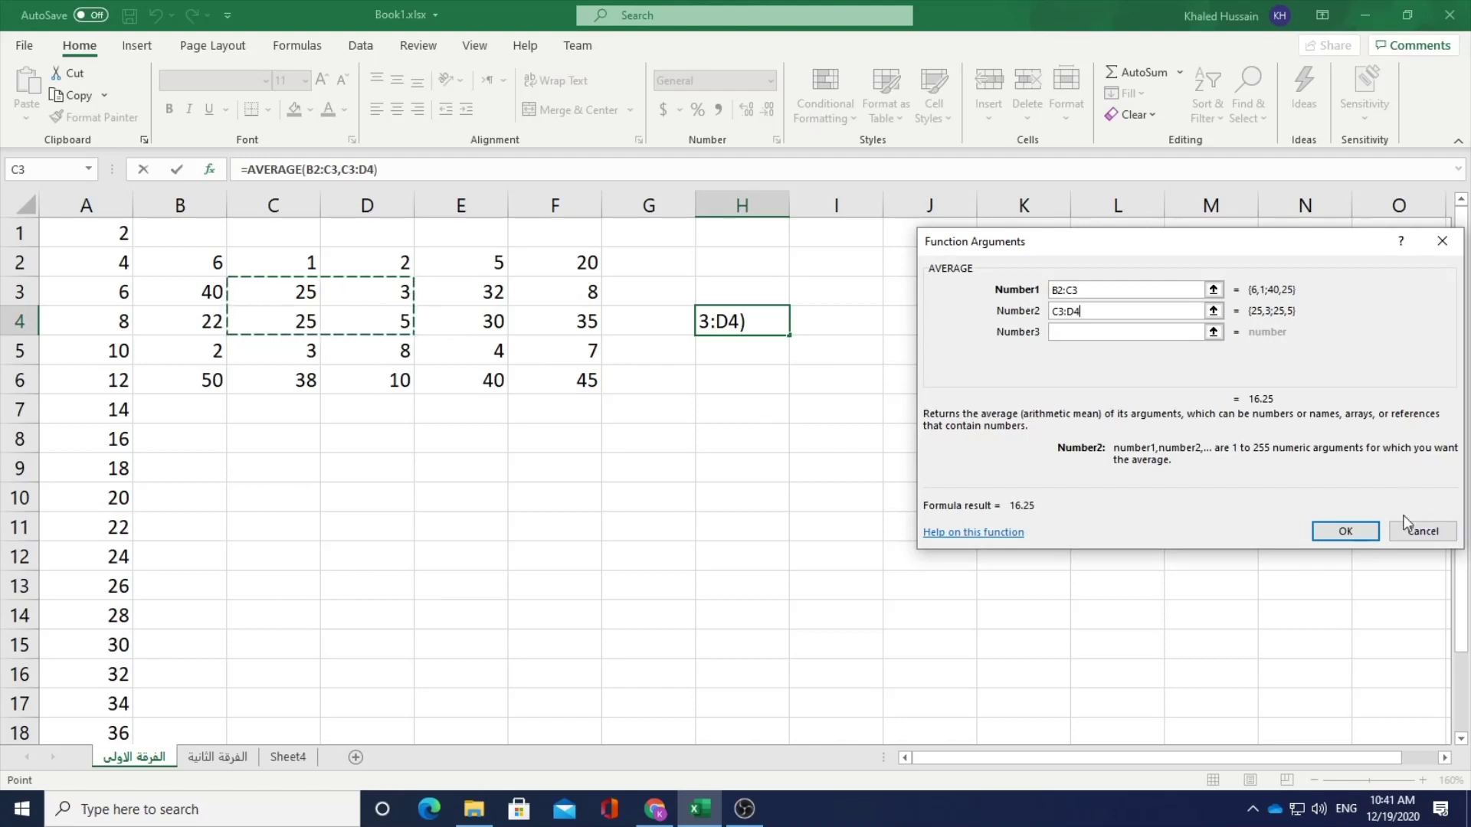
{"action": "left_click", "coordinate": [1340, 529]}
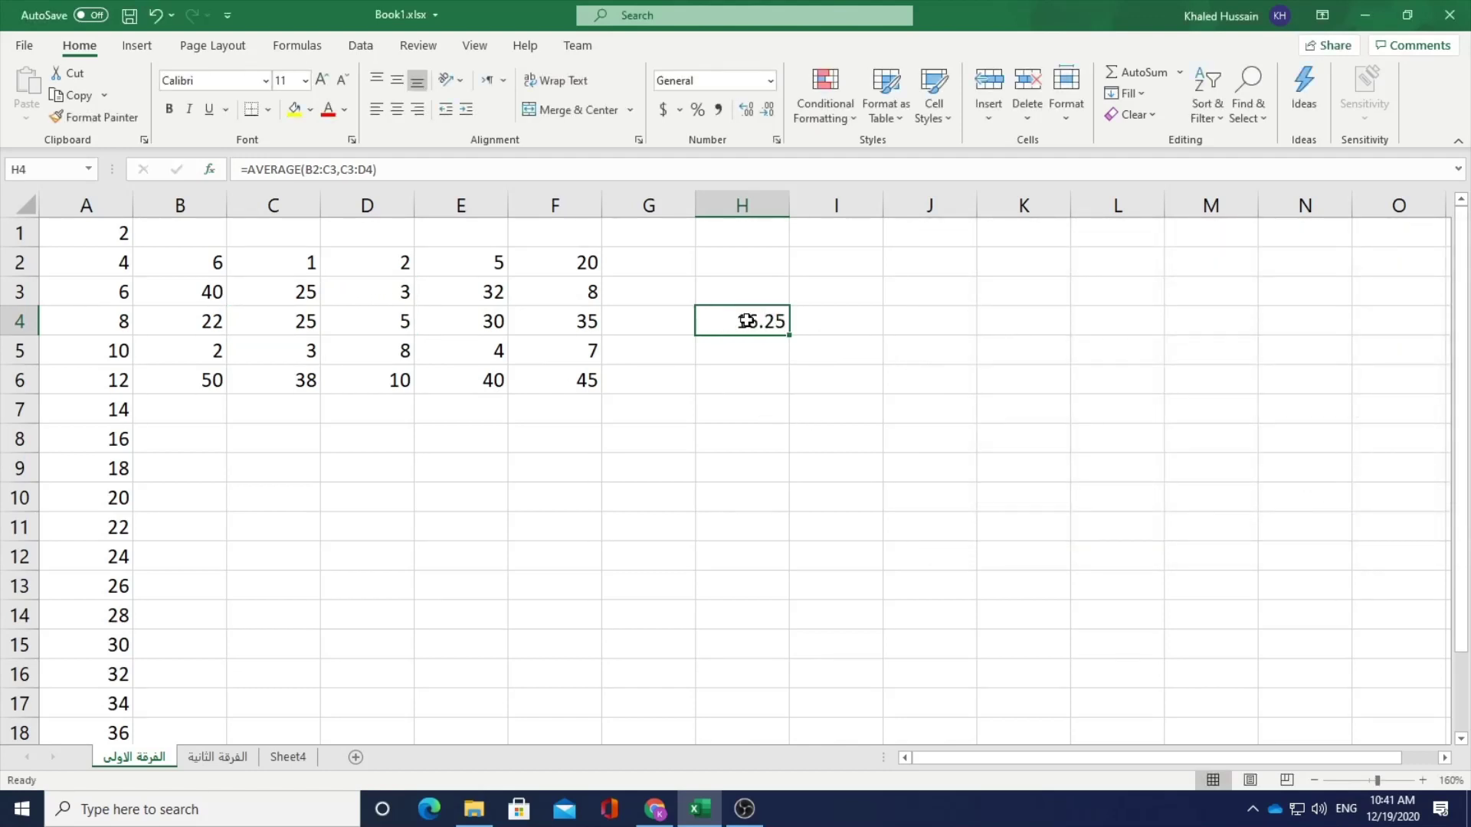
Replace the comma with a space for the intersection average of 25, then clear H4.
{"action": "left_click", "coordinate": [350, 169]}
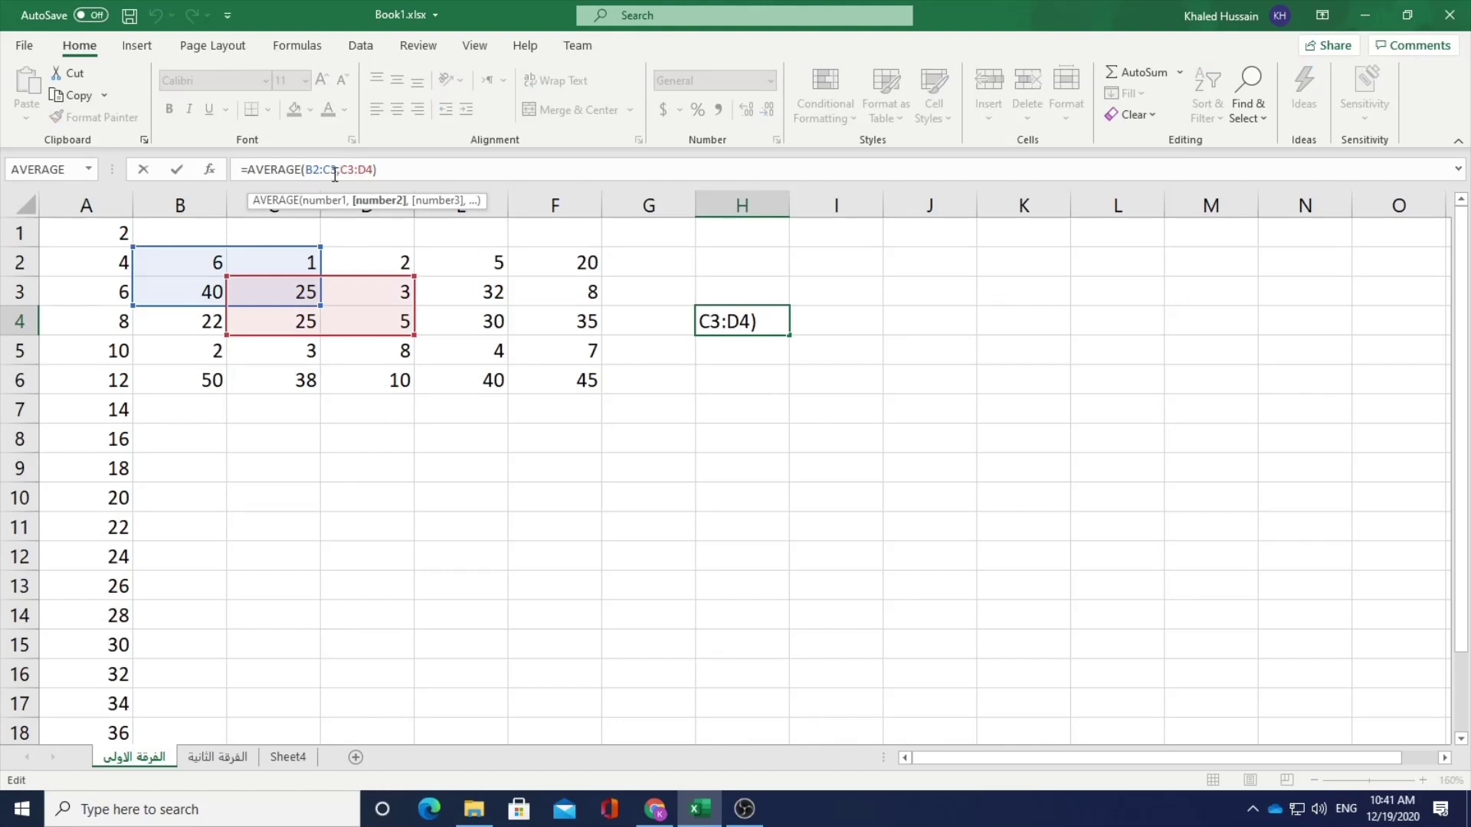
{"action": "left_click", "coordinate": [337, 170]}
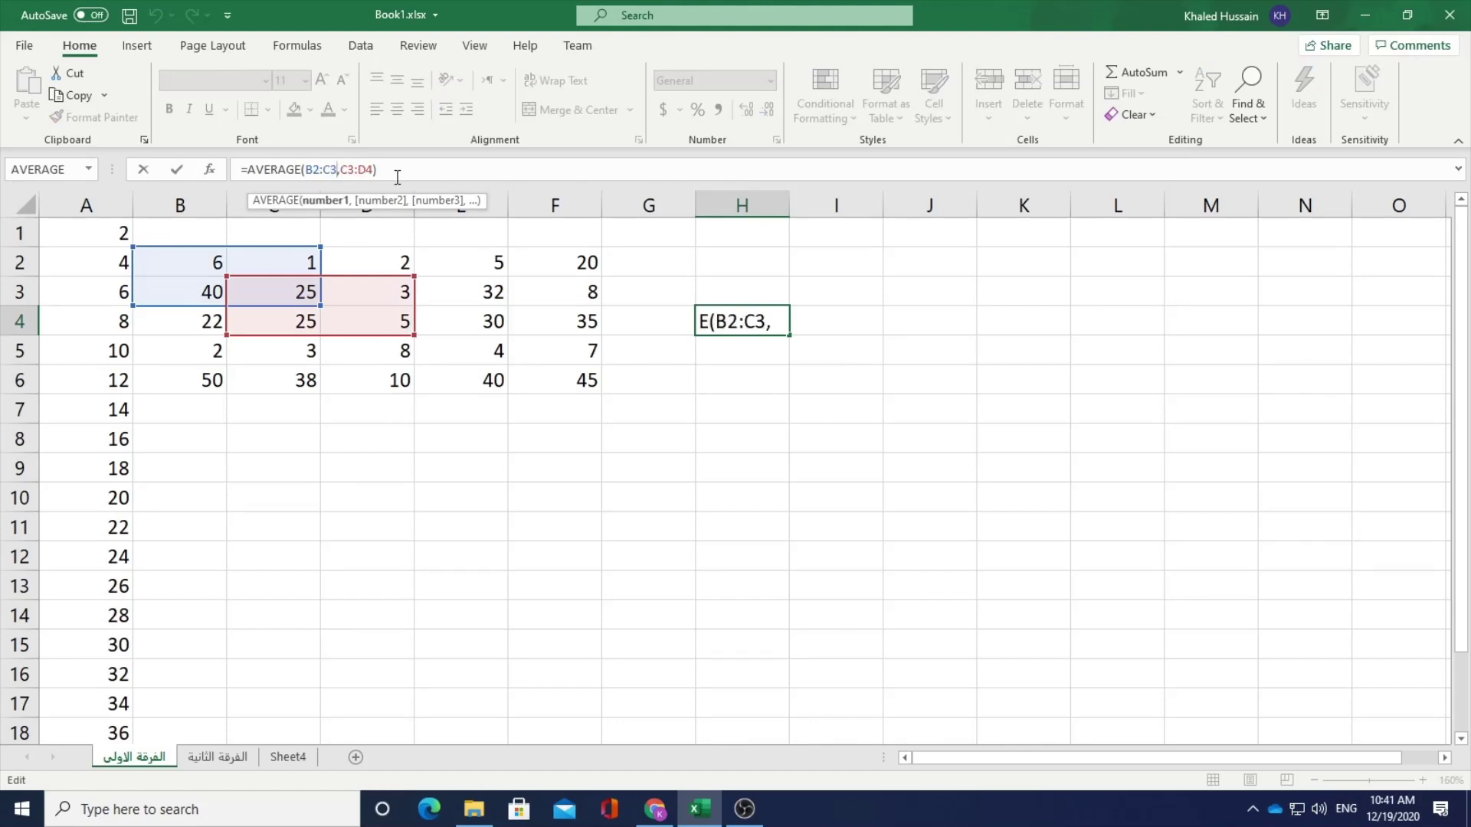
{"action": "key", "text": "Delete"}
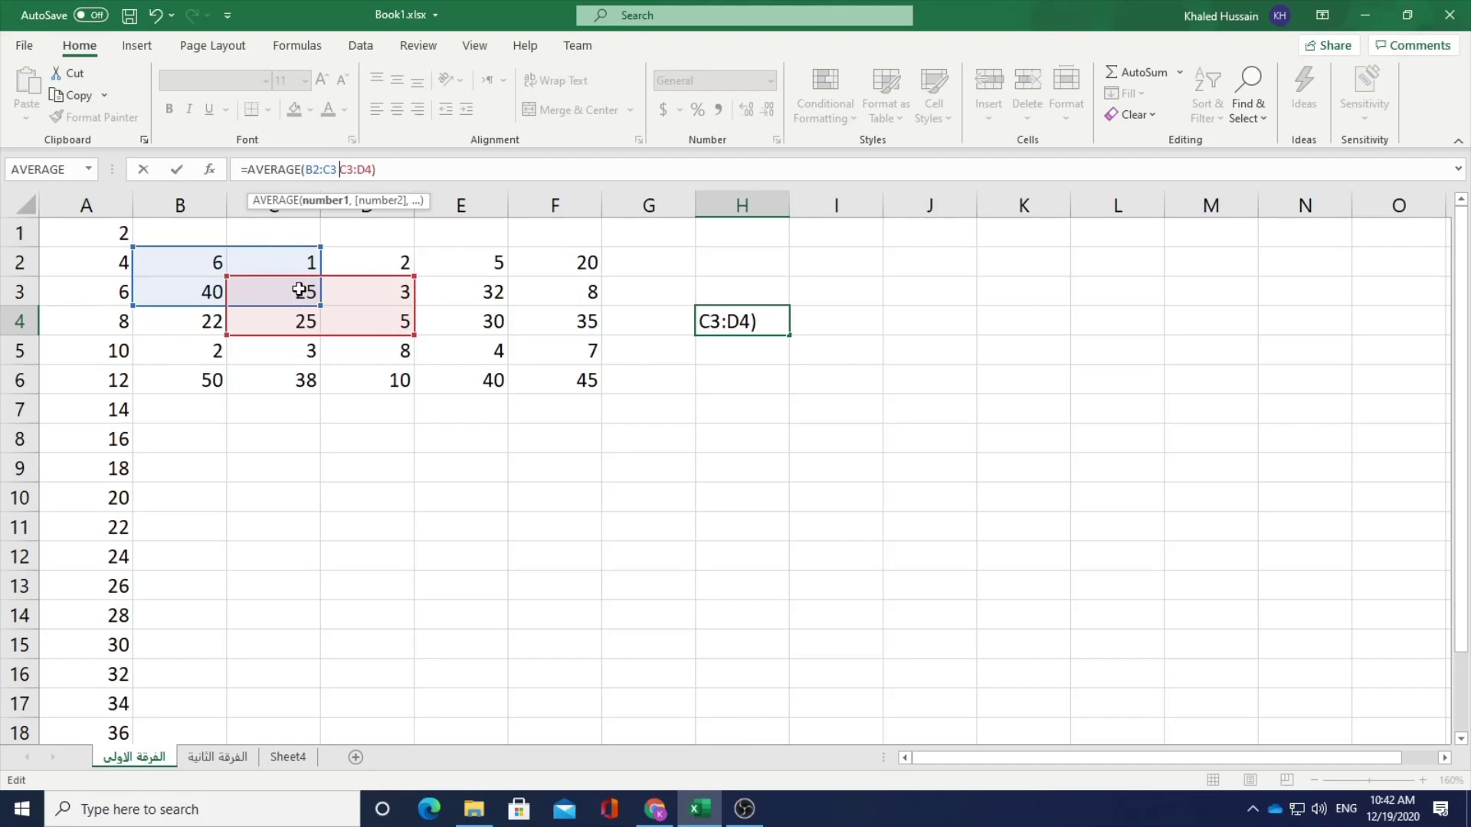
{"action": "key", "text": "Return"}
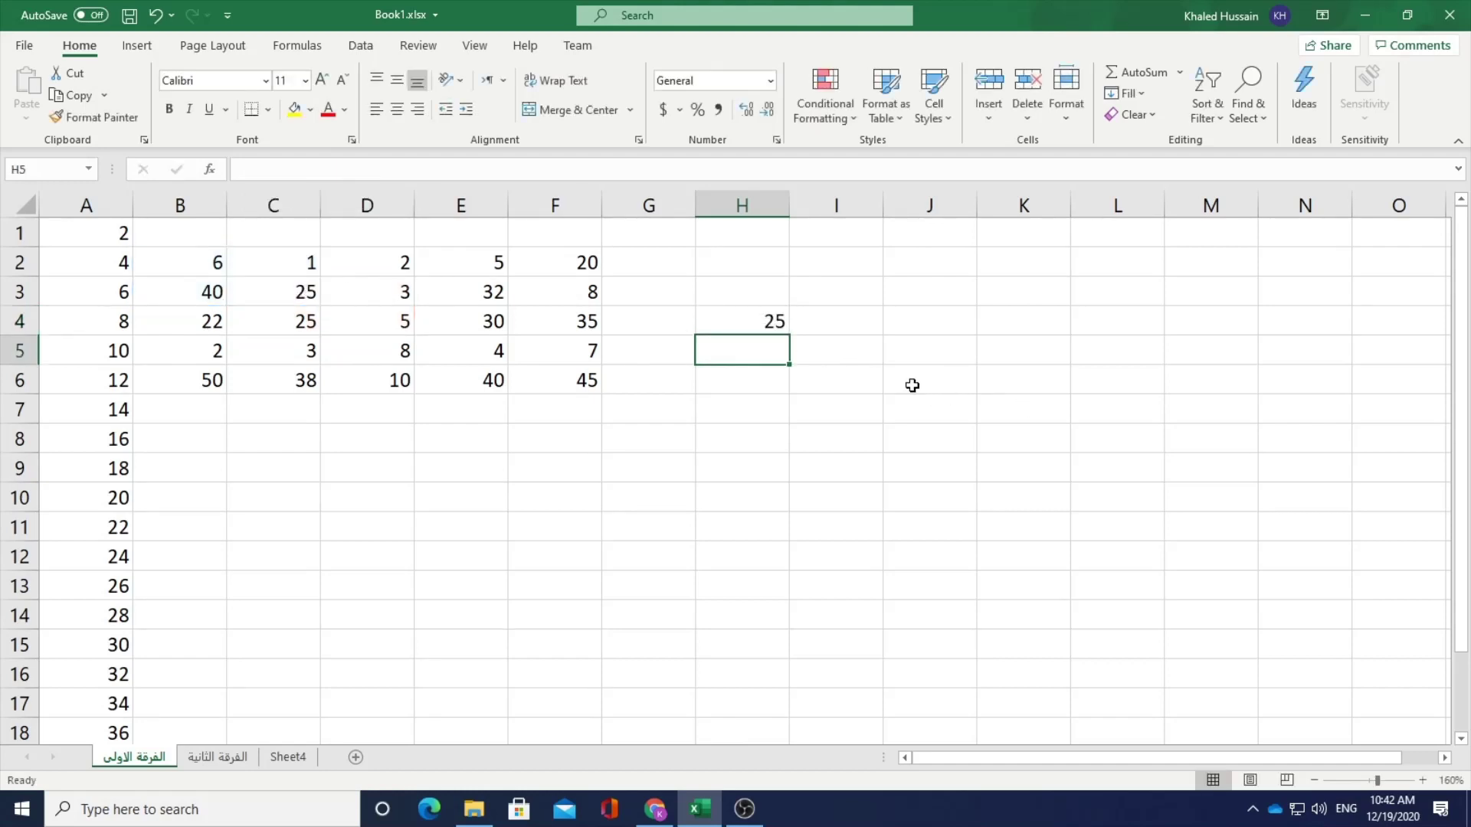
{"action": "left_click", "coordinate": [733, 326]}
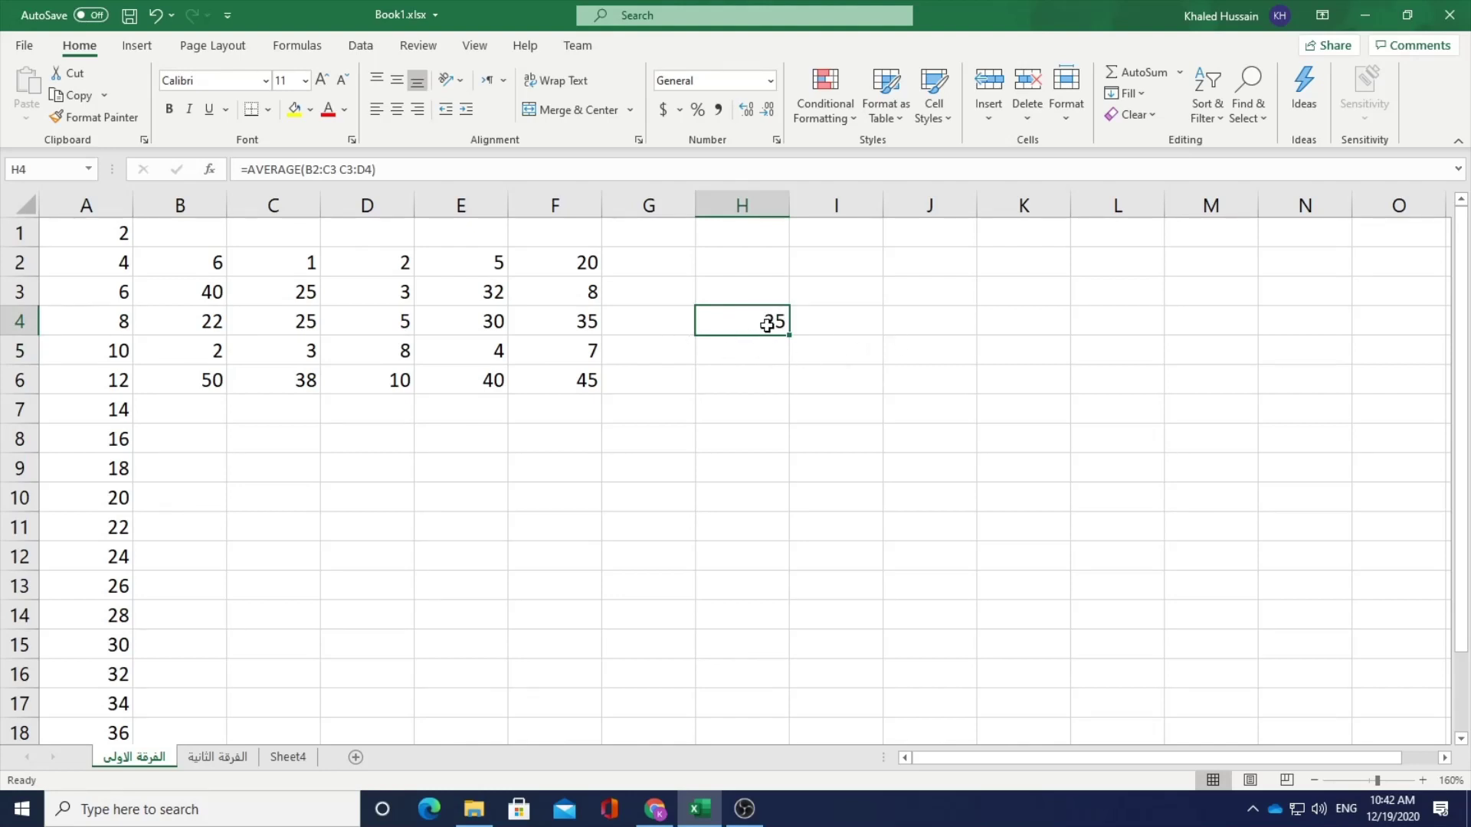
{"action": "key", "text": "Delete"}
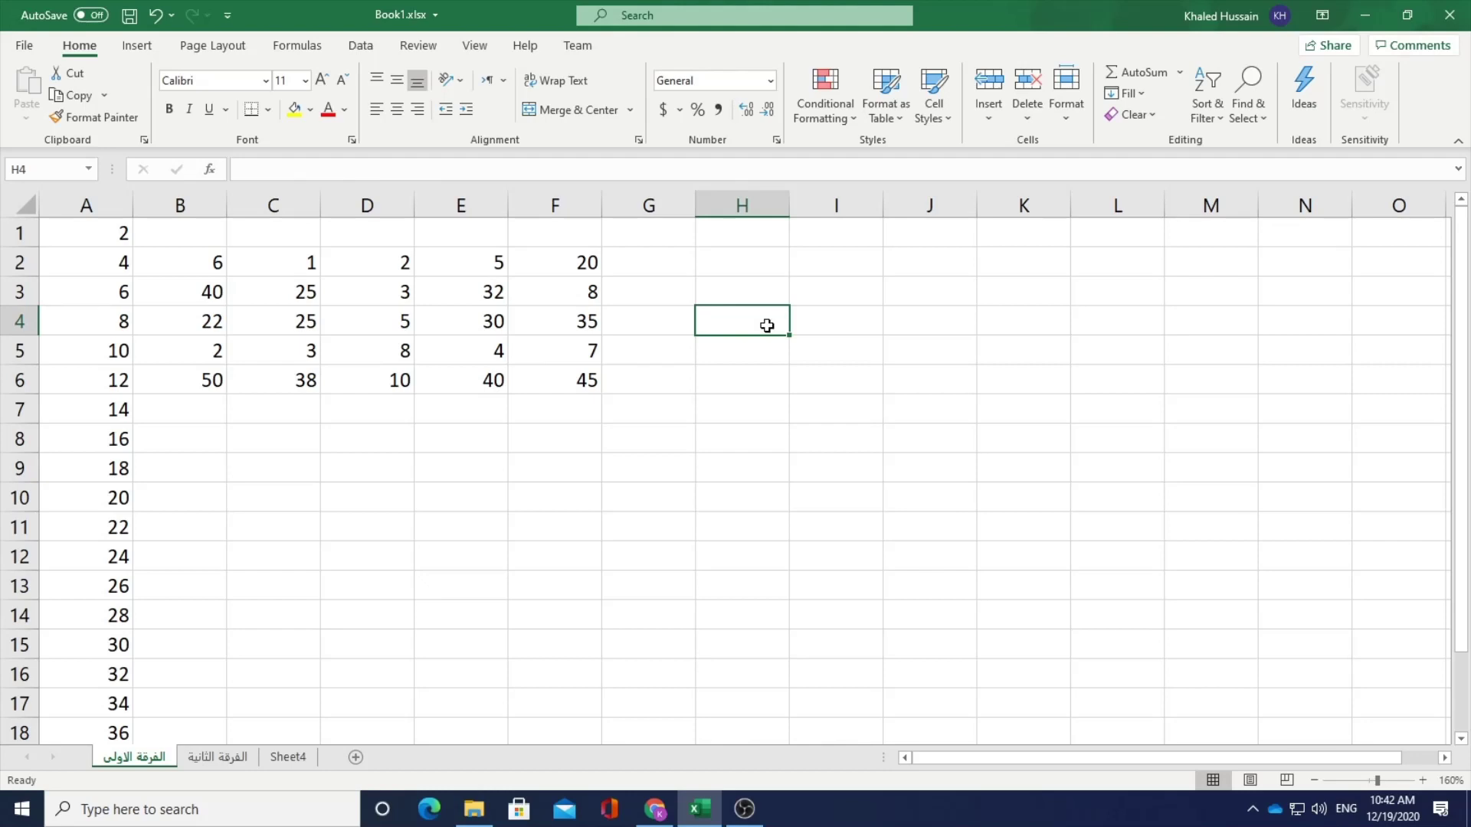
Enter =MAX(B2:C6,D3:F6) in H3, returning 50.
{"action": "left_click", "coordinate": [732, 288]}
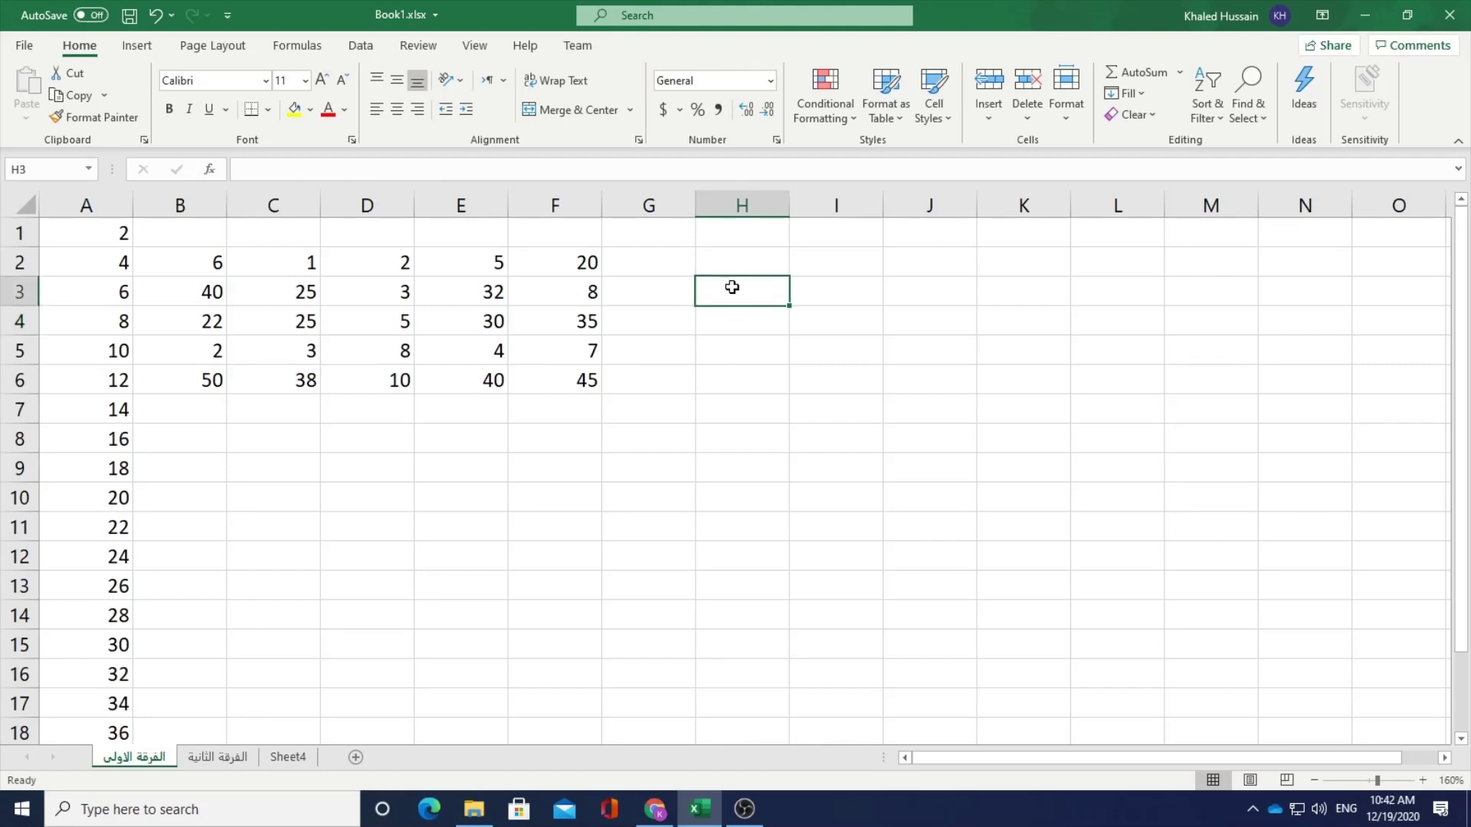
{"action": "left_click", "coordinate": [209, 172]}
{"action": "left_click", "coordinate": [1040, 394]}
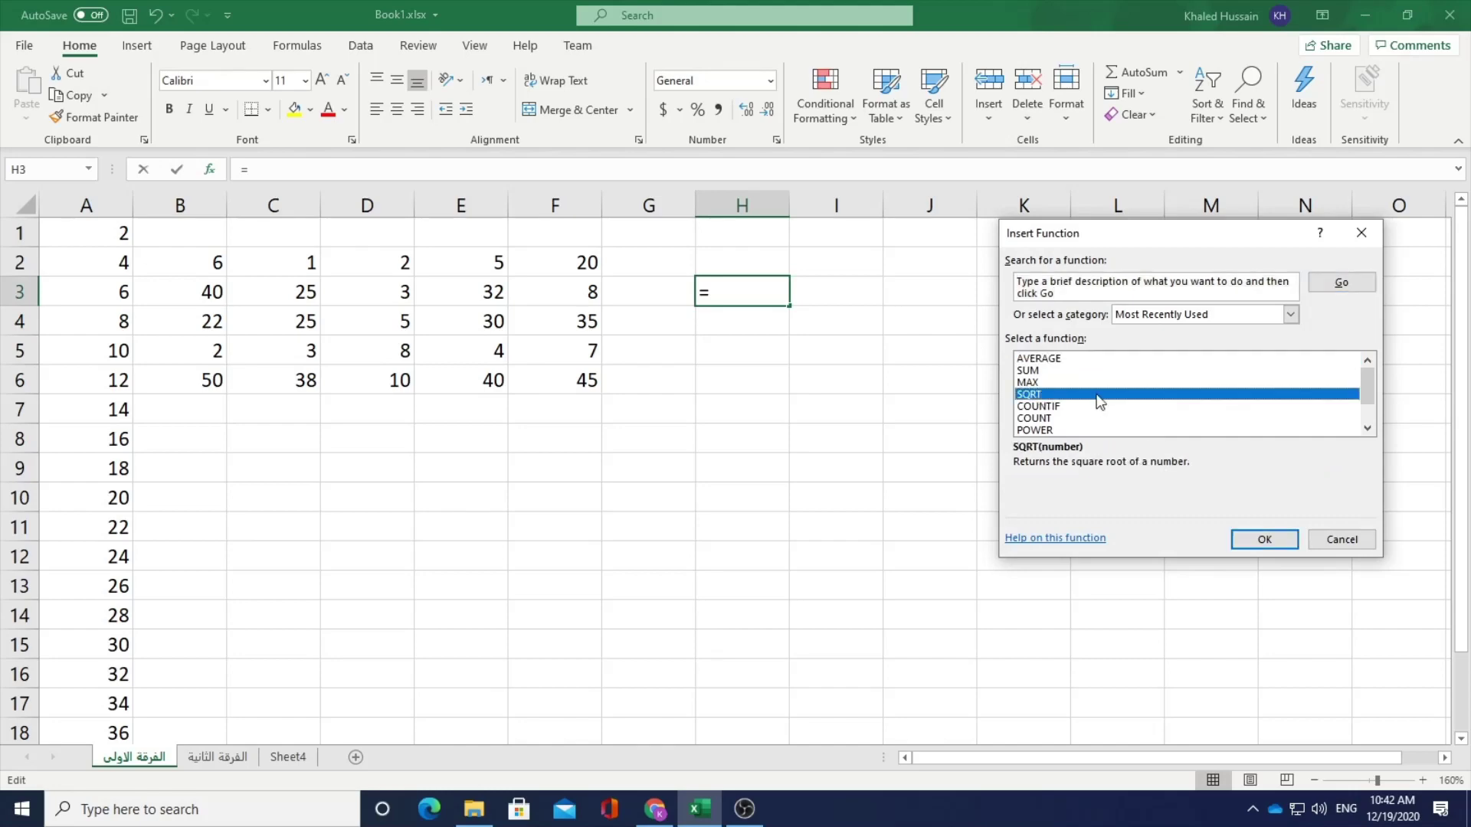
{"action": "left_click", "coordinate": [1046, 383]}
{"action": "left_click", "coordinate": [1248, 538]}
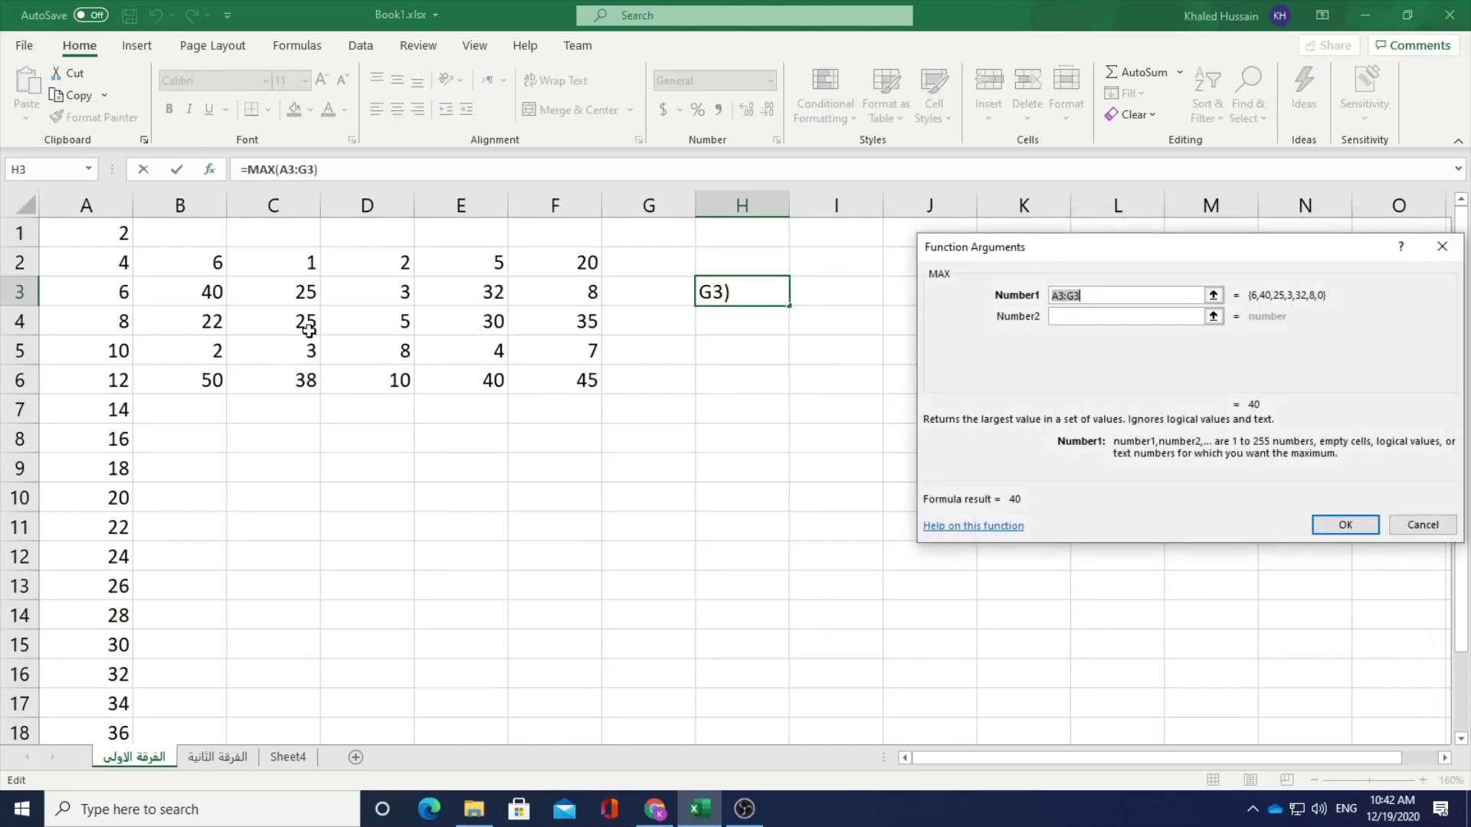
{"action": "mouse_move", "coordinate": [217, 268]}
{"action": "left_mouse_down"}
{"action": "mouse_move", "coordinate": [265, 360]}
{"action": "mouse_move", "coordinate": [208, 385]}
{"action": "left_mouse_up"}
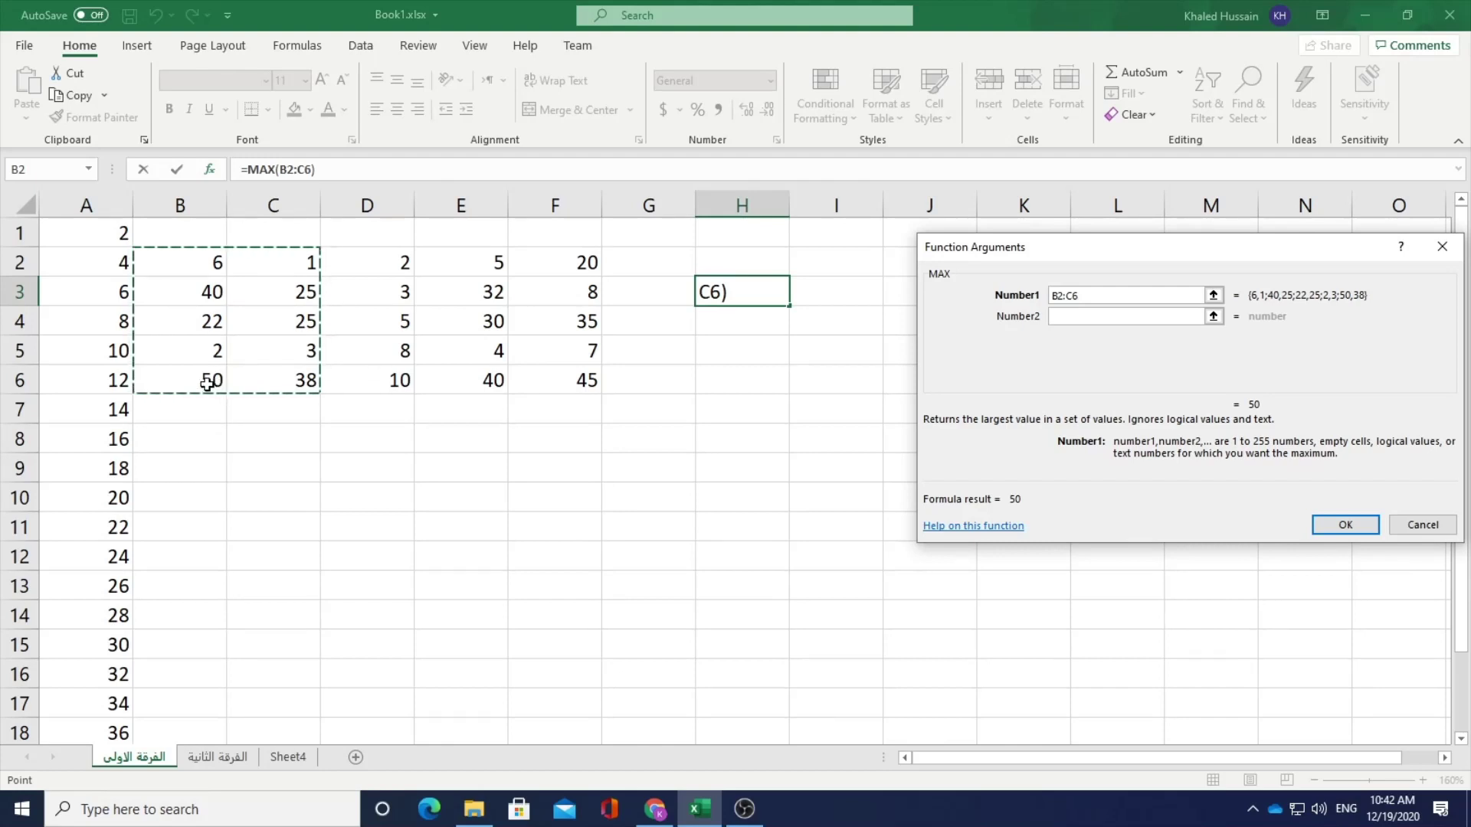
{"action": "left_click", "coordinate": [1077, 317]}
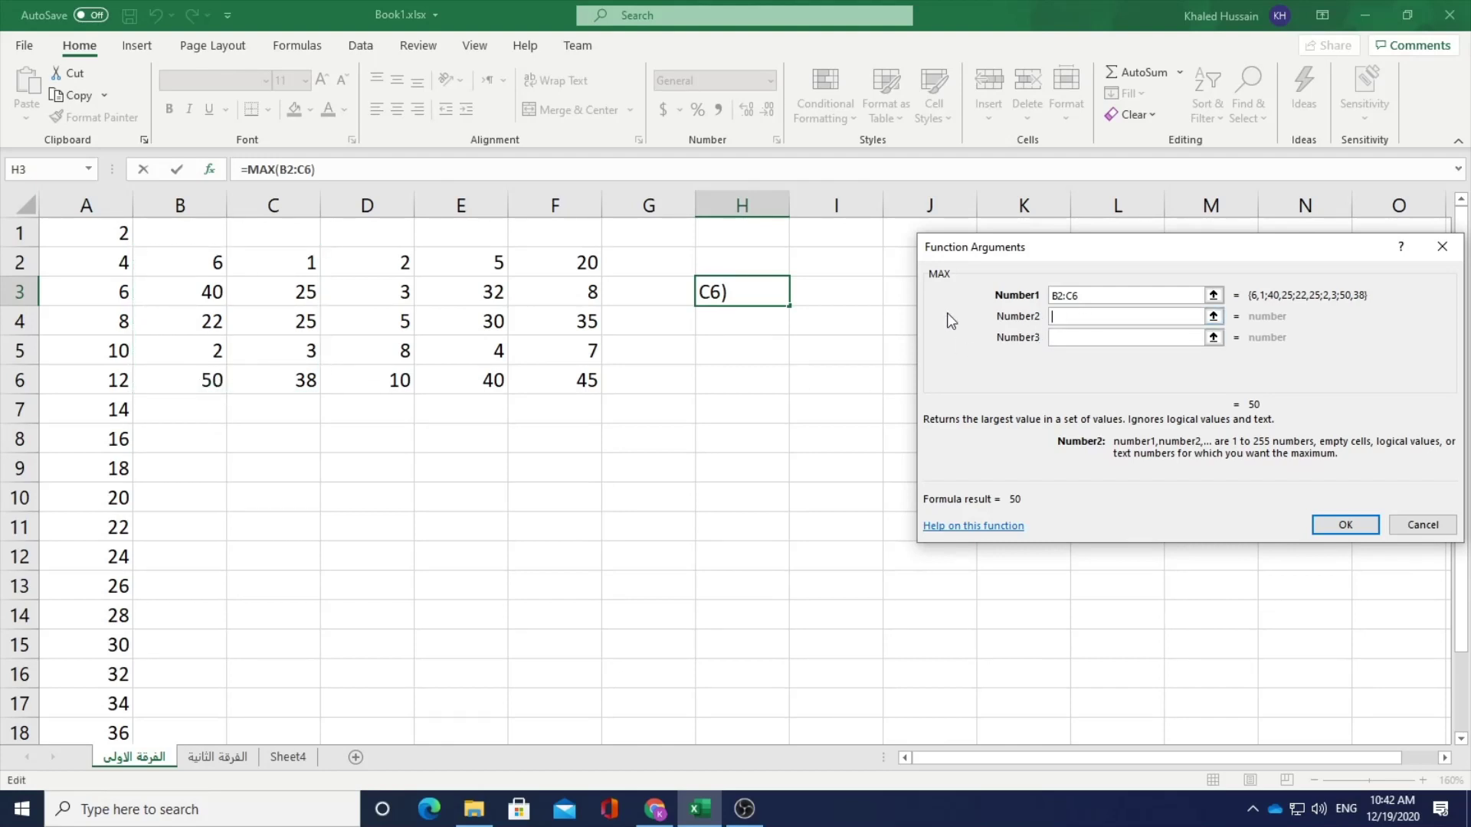
{"action": "left_click_drag", "start_coordinate": [410, 290], "coordinate": [548, 381]}
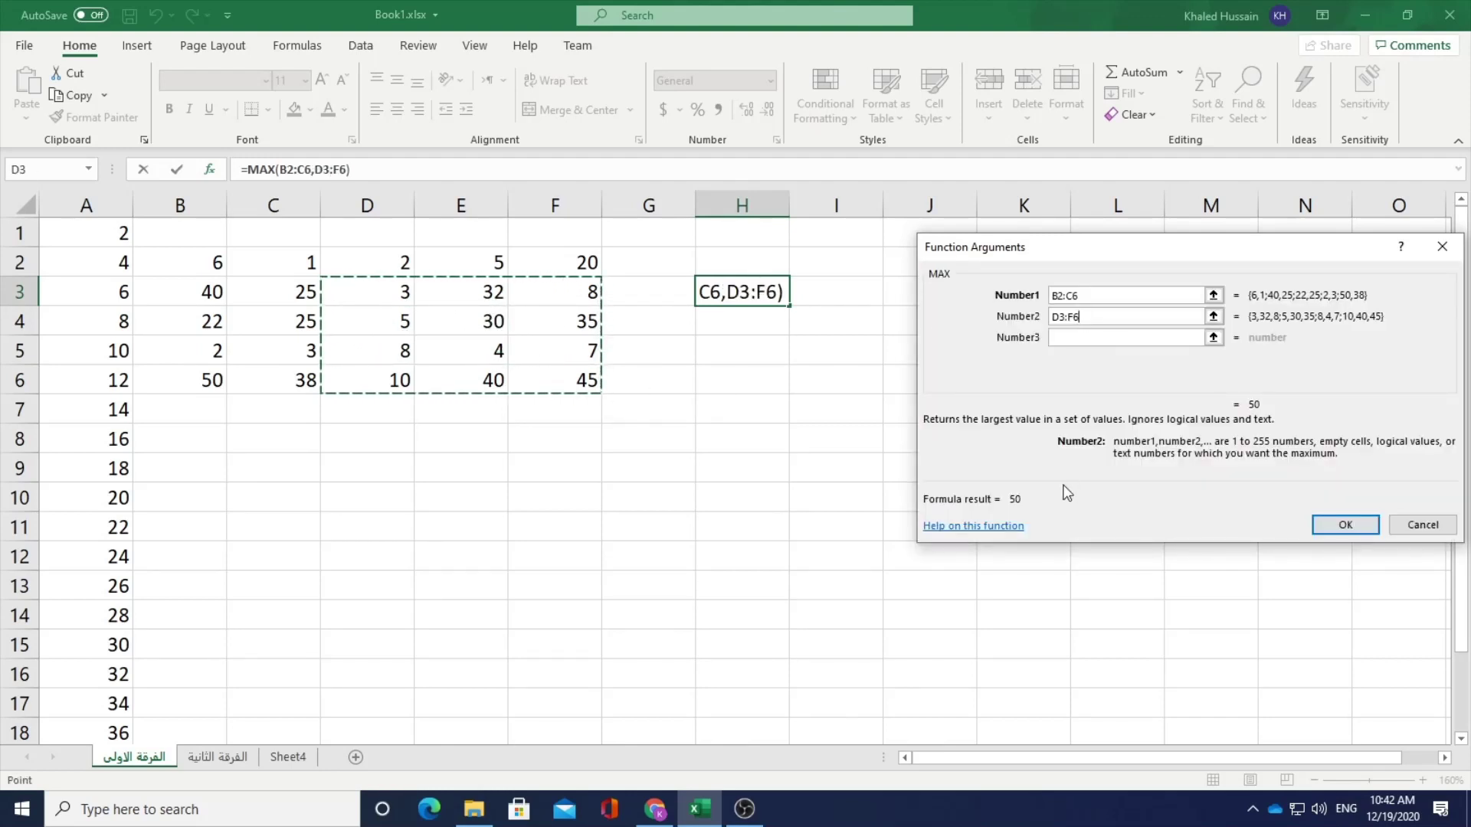
{"action": "left_click", "coordinate": [1345, 524]}
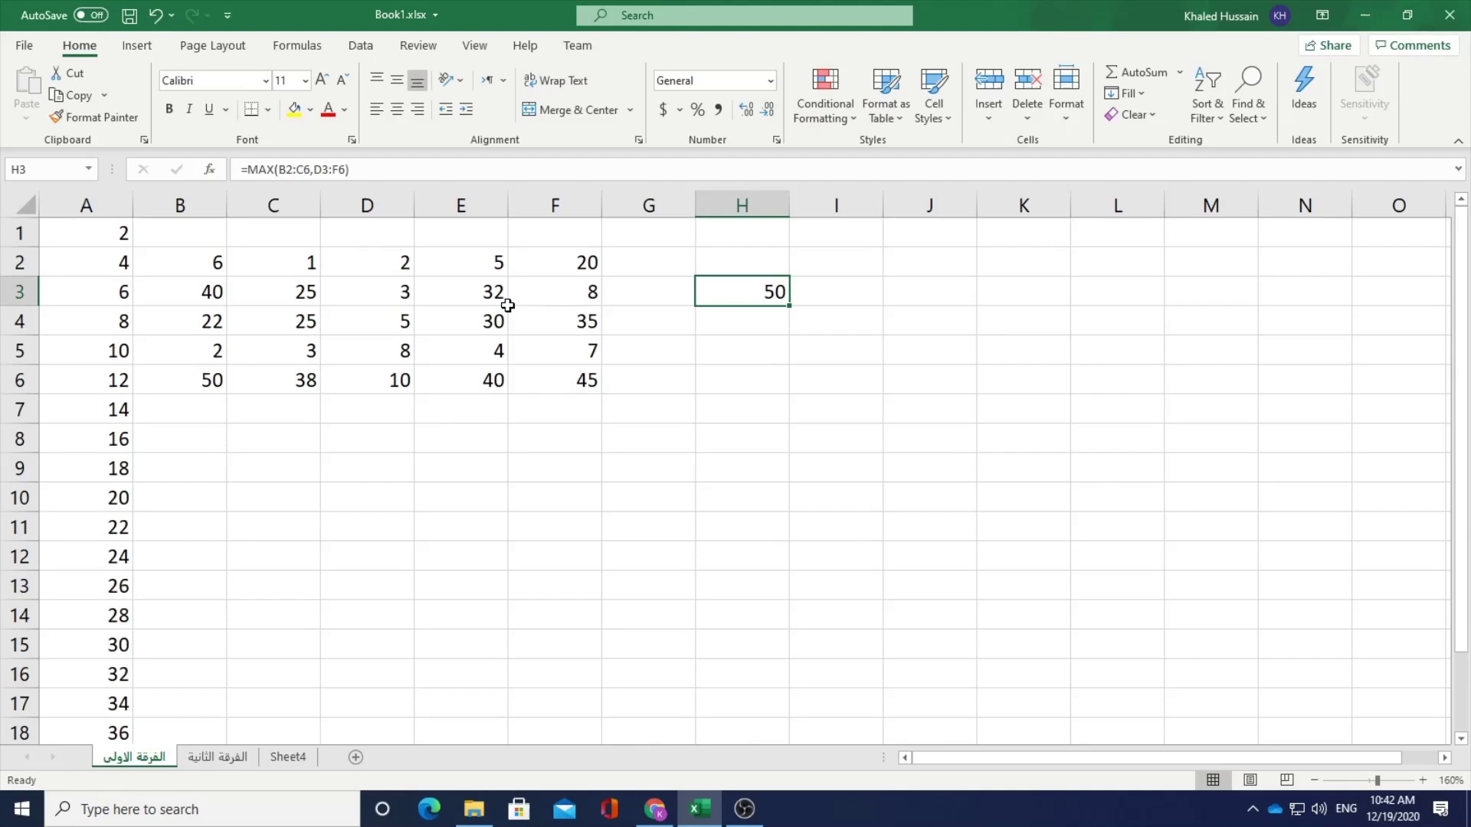
Review the MAX formula, then erase it from H3.
{"action": "left_click", "coordinate": [311, 169]}
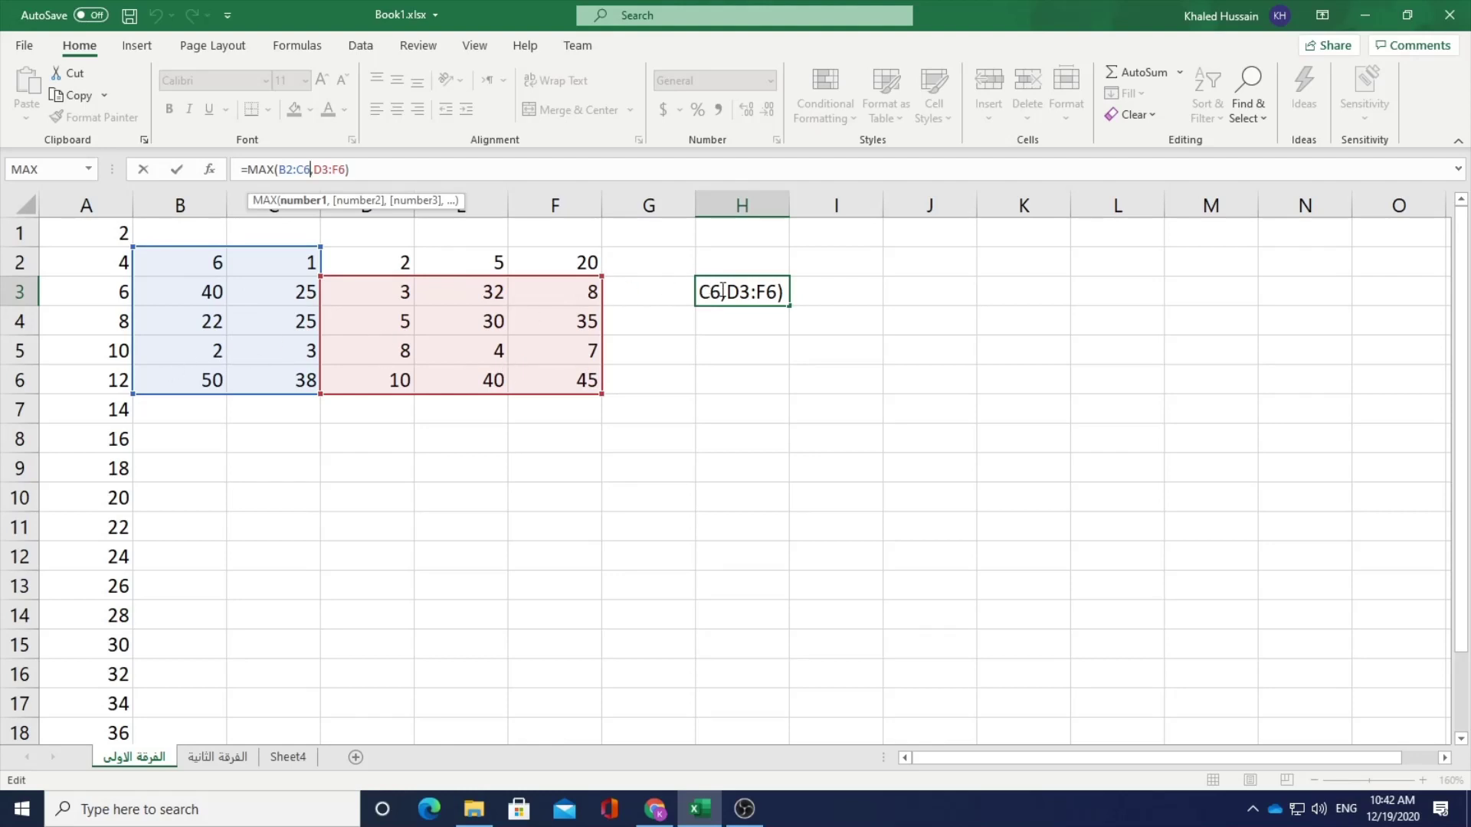
{"action": "key", "text": "Return"}
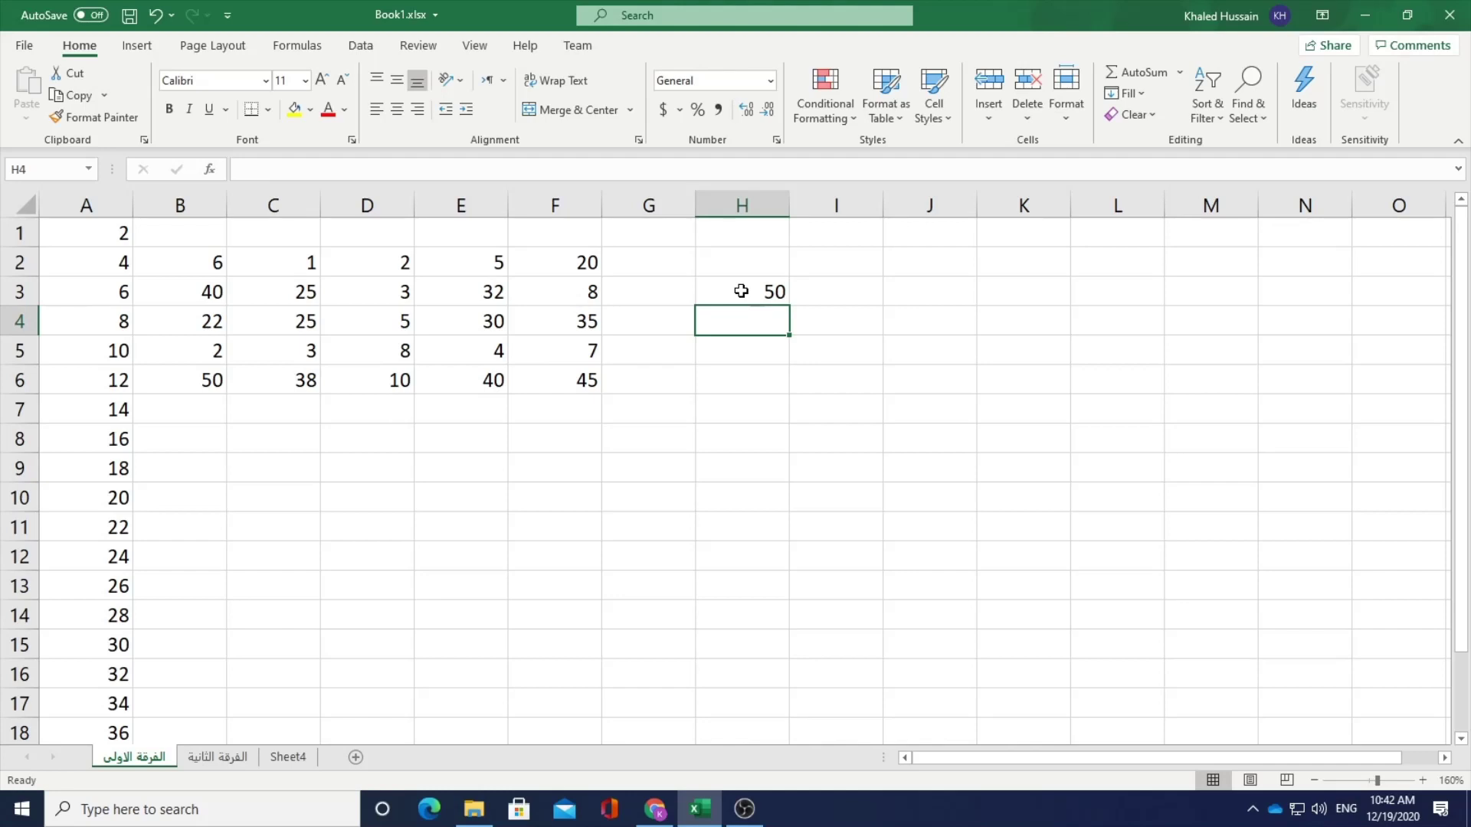
{"action": "left_click", "coordinate": [743, 298]}
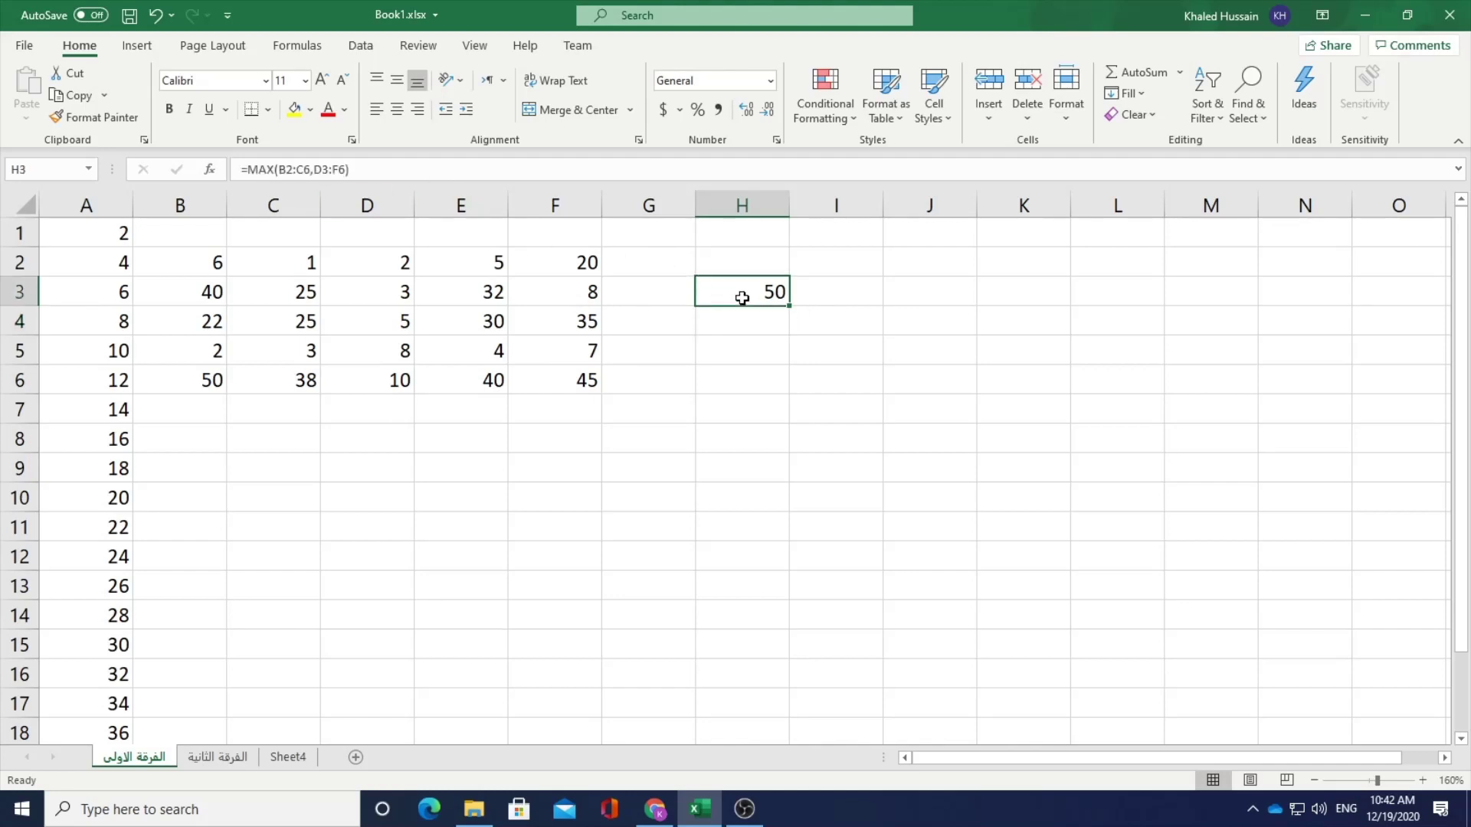
{"action": "left_click_drag", "start_coordinate": [350, 169], "coordinate": [237, 169]}
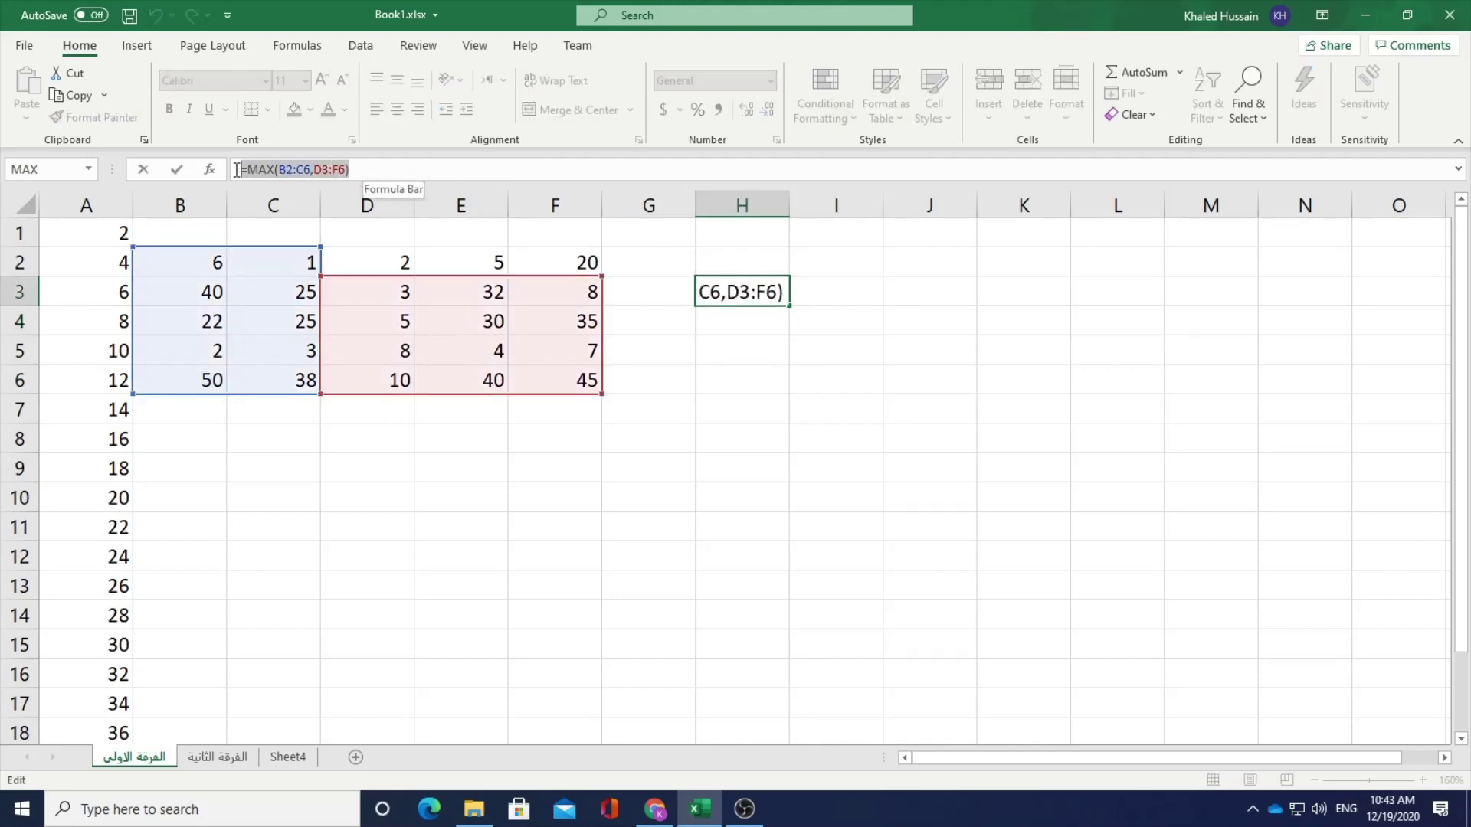
{"action": "key", "text": "BackSpace"}
{"action": "left_click", "coordinate": [209, 170]}
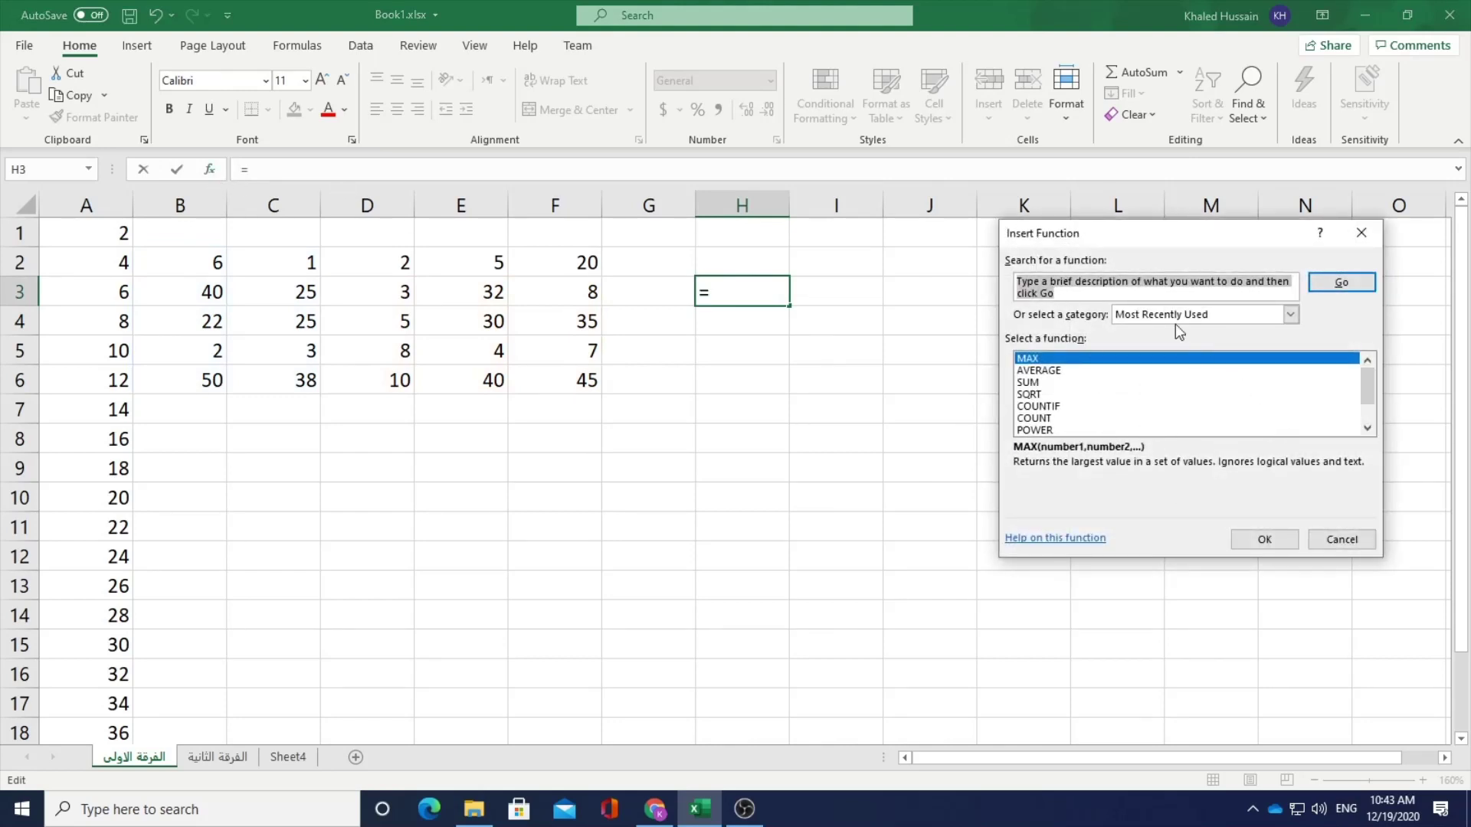
{"action": "left_click", "coordinate": [1290, 315]}
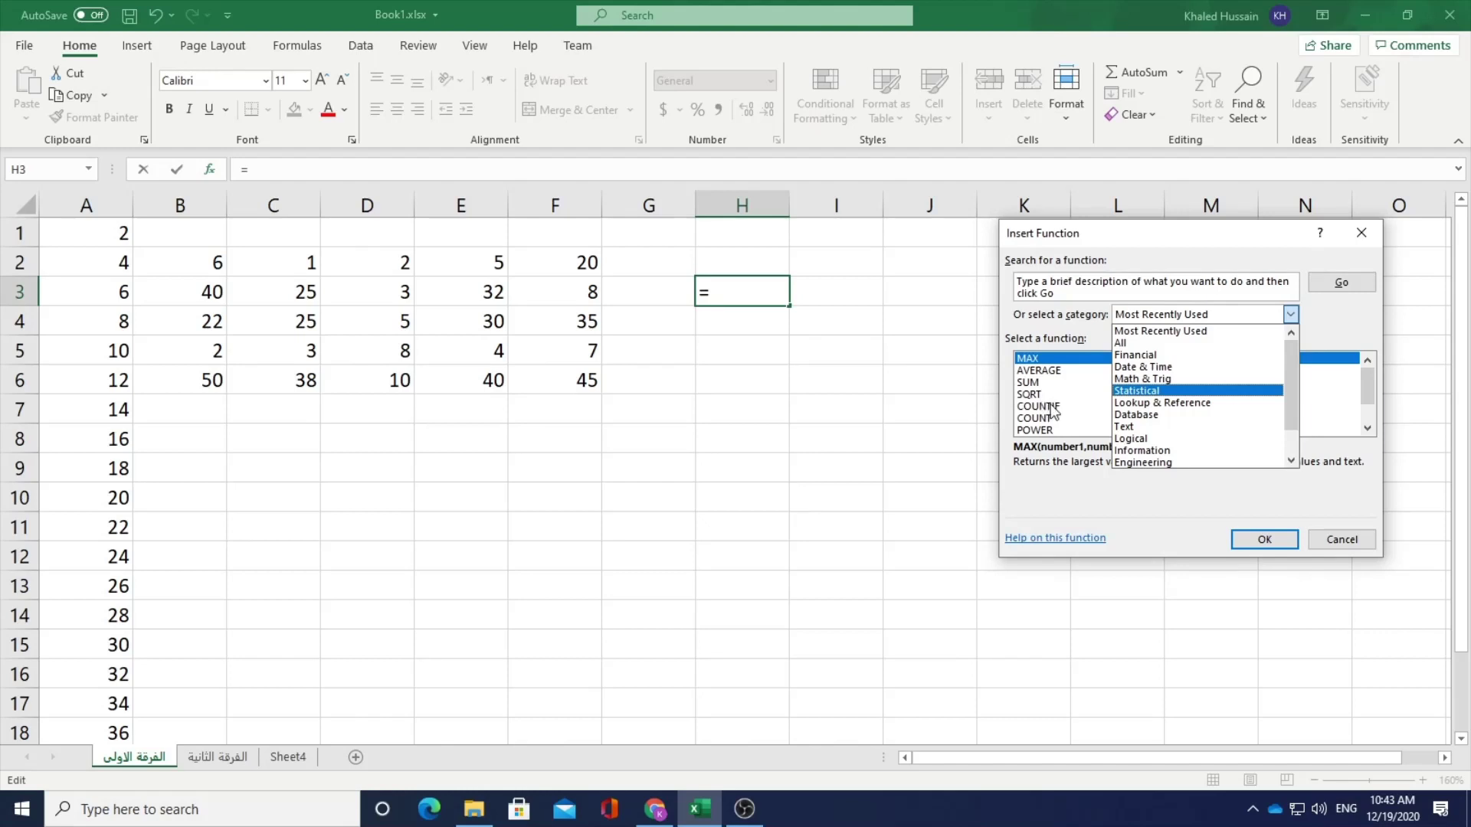
{"action": "left_click", "coordinate": [1141, 378]}
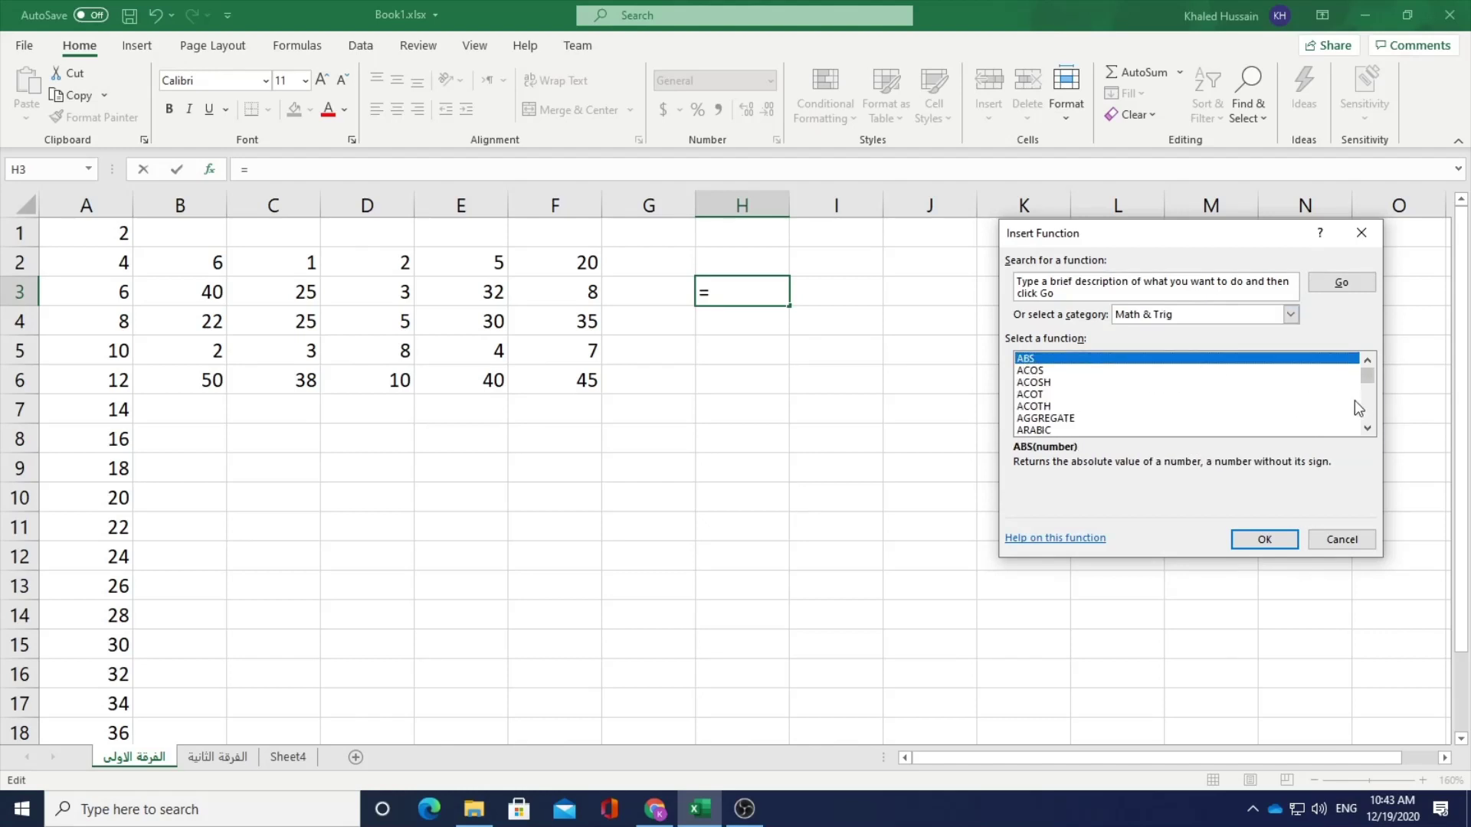
{"action": "scroll", "coordinate": [1364, 415], "scroll_direction": "down", "scroll_amount": 2}
{"action": "scroll", "coordinate": [1363, 414], "scroll_direction": "down", "scroll_amount": 2}
{"action": "scroll", "coordinate": [1363, 414], "scroll_direction": "down", "scroll_amount": 2}
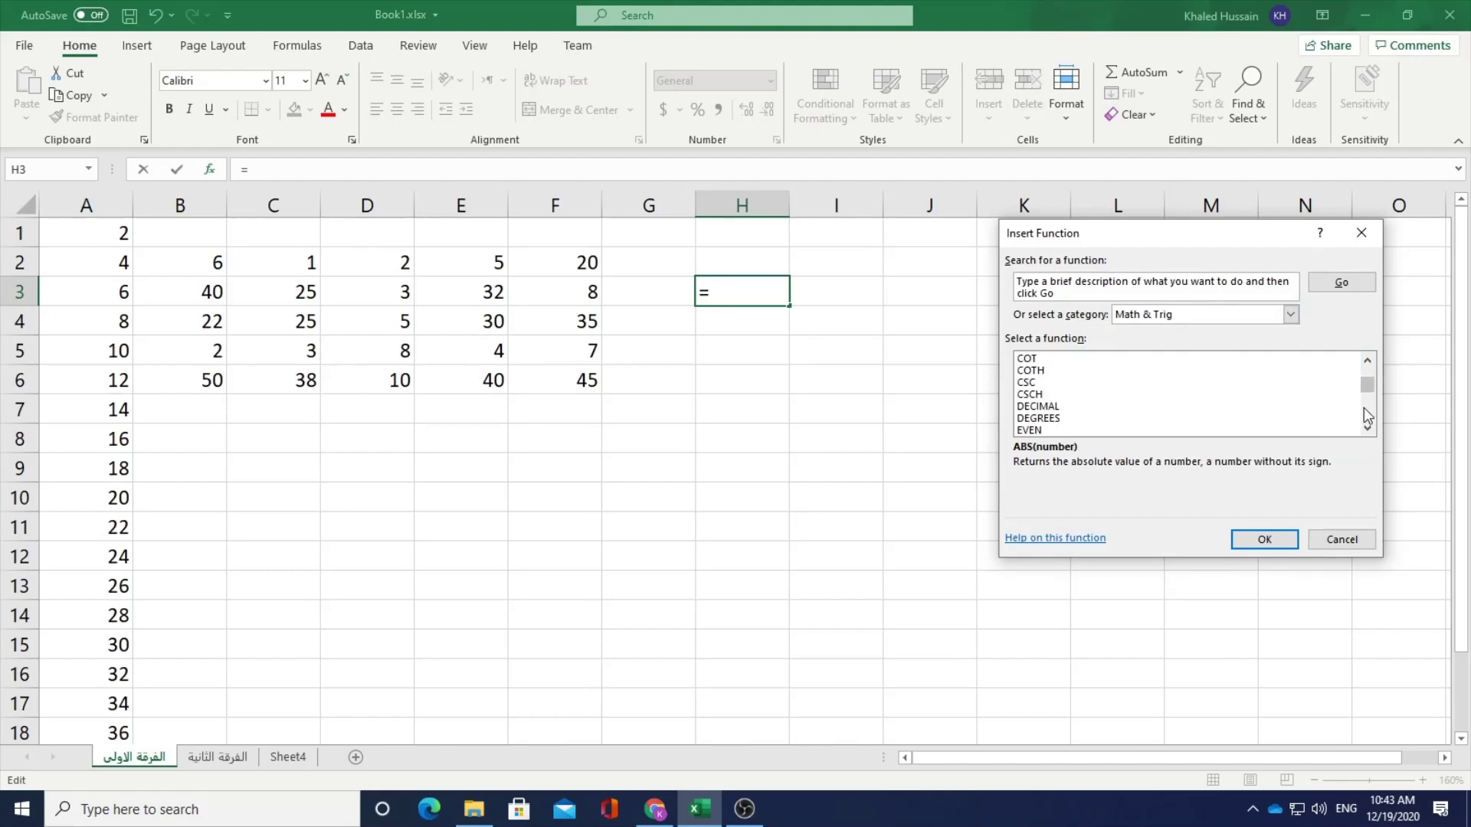
{"action": "scroll", "coordinate": [1363, 414], "scroll_direction": "down", "scroll_amount": 2}
{"action": "scroll", "coordinate": [1363, 414], "scroll_direction": "down", "scroll_amount": 3}
{"action": "scroll", "coordinate": [1364, 414], "scroll_direction": "down", "scroll_amount": 1}
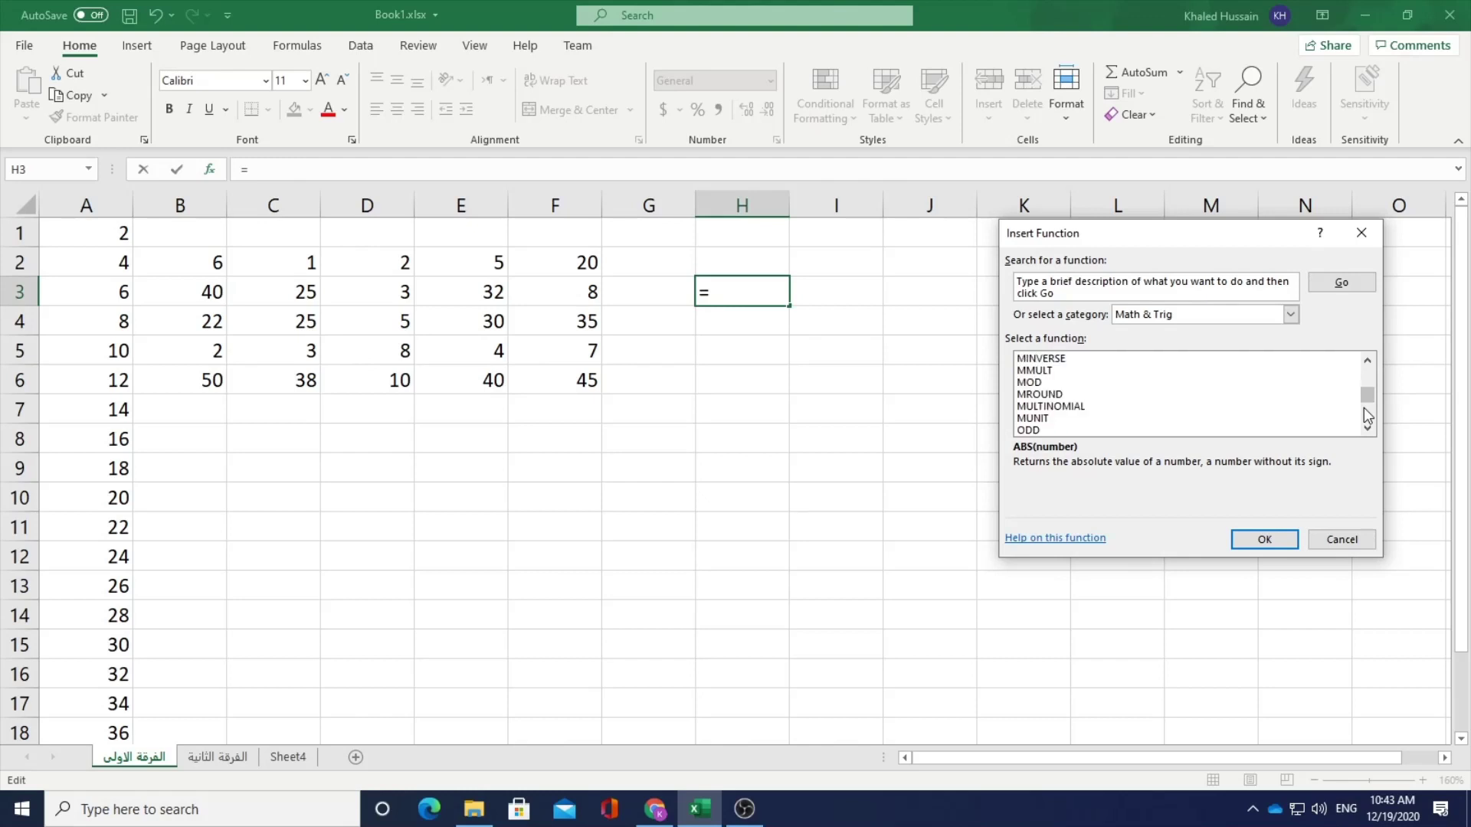
{"action": "scroll", "coordinate": [1364, 414], "scroll_direction": "down", "scroll_amount": 2}
{"action": "scroll", "coordinate": [1368, 384], "scroll_direction": "up", "scroll_amount": 2}
{"action": "left_click", "coordinate": [1368, 360]}
{"action": "left_click", "coordinate": [1367, 360]}
{"action": "left_click", "coordinate": [1367, 360]}
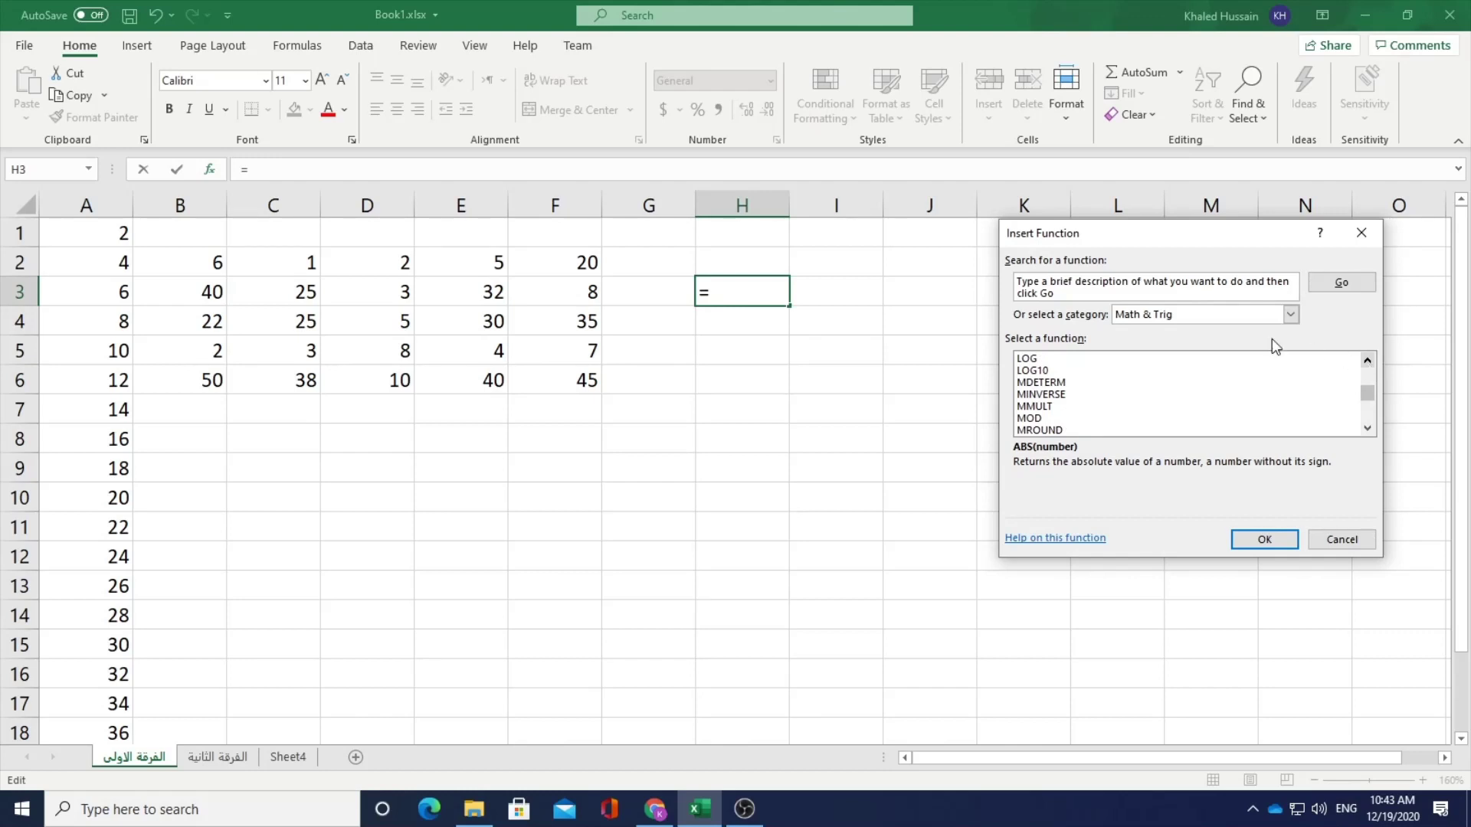
{"action": "left_click", "coordinate": [1289, 316]}
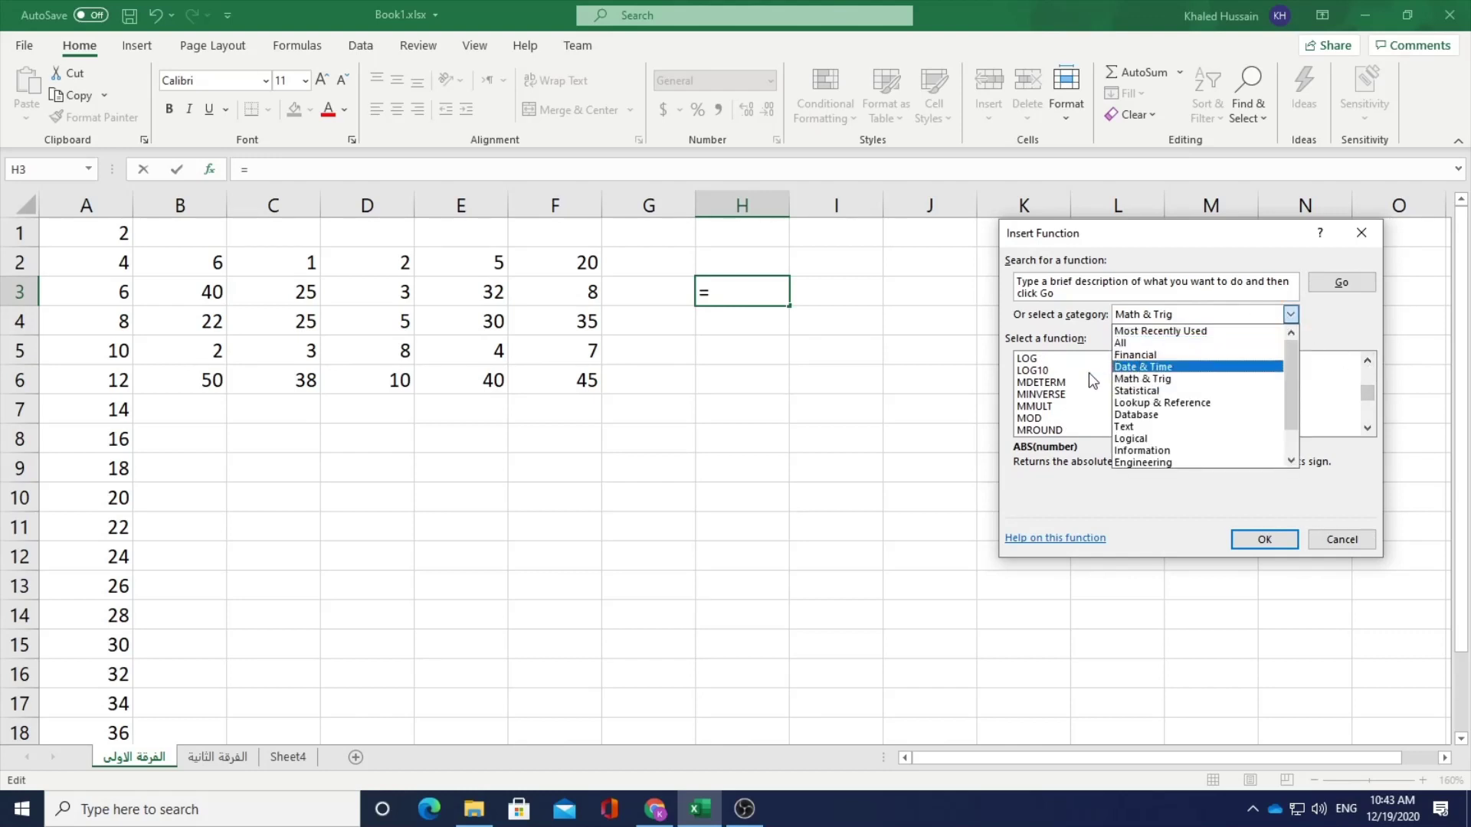
{"action": "left_click", "coordinate": [1122, 342]}
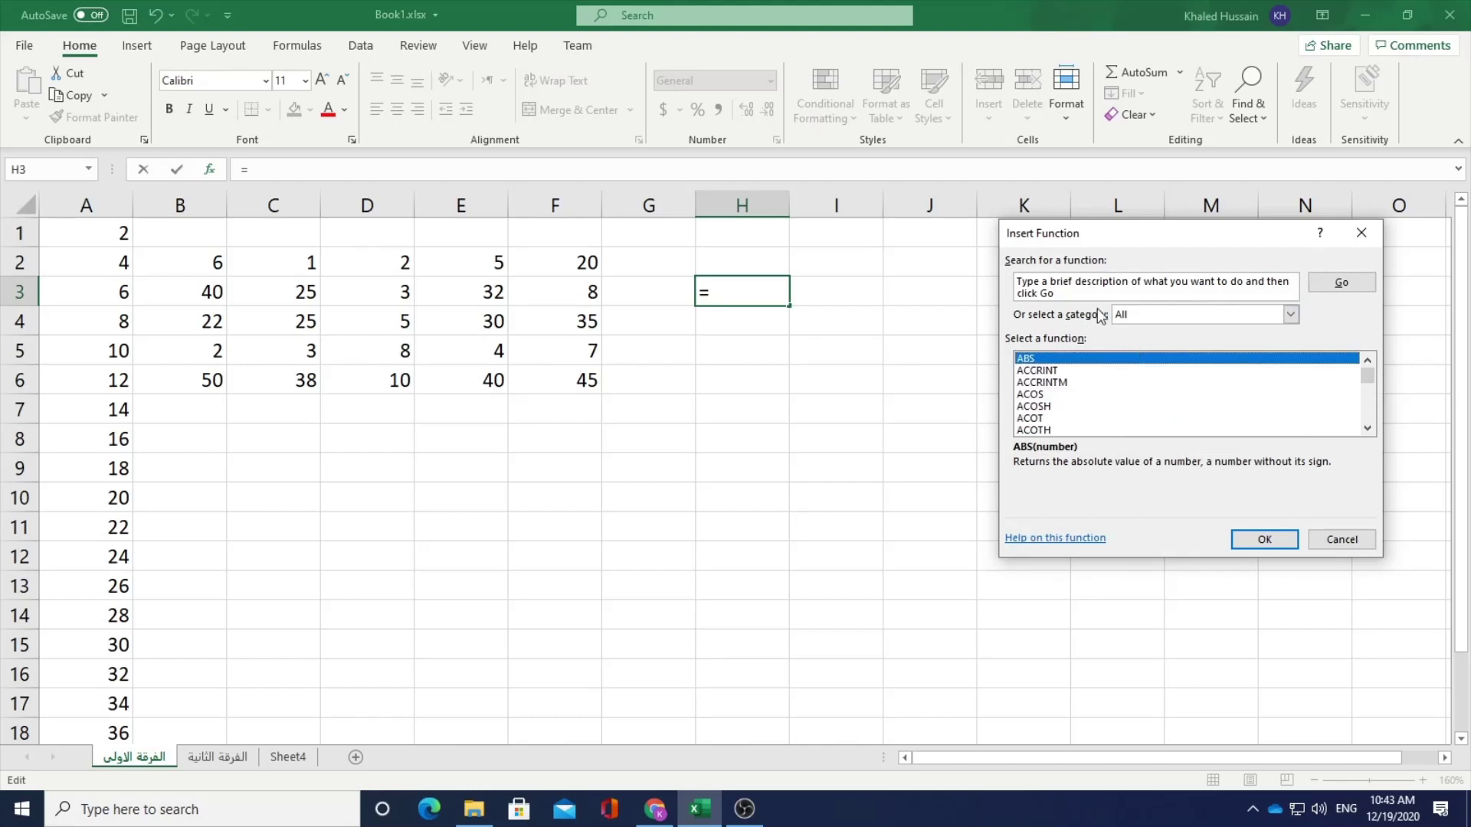
{"action": "left_click", "coordinate": [1126, 288]}
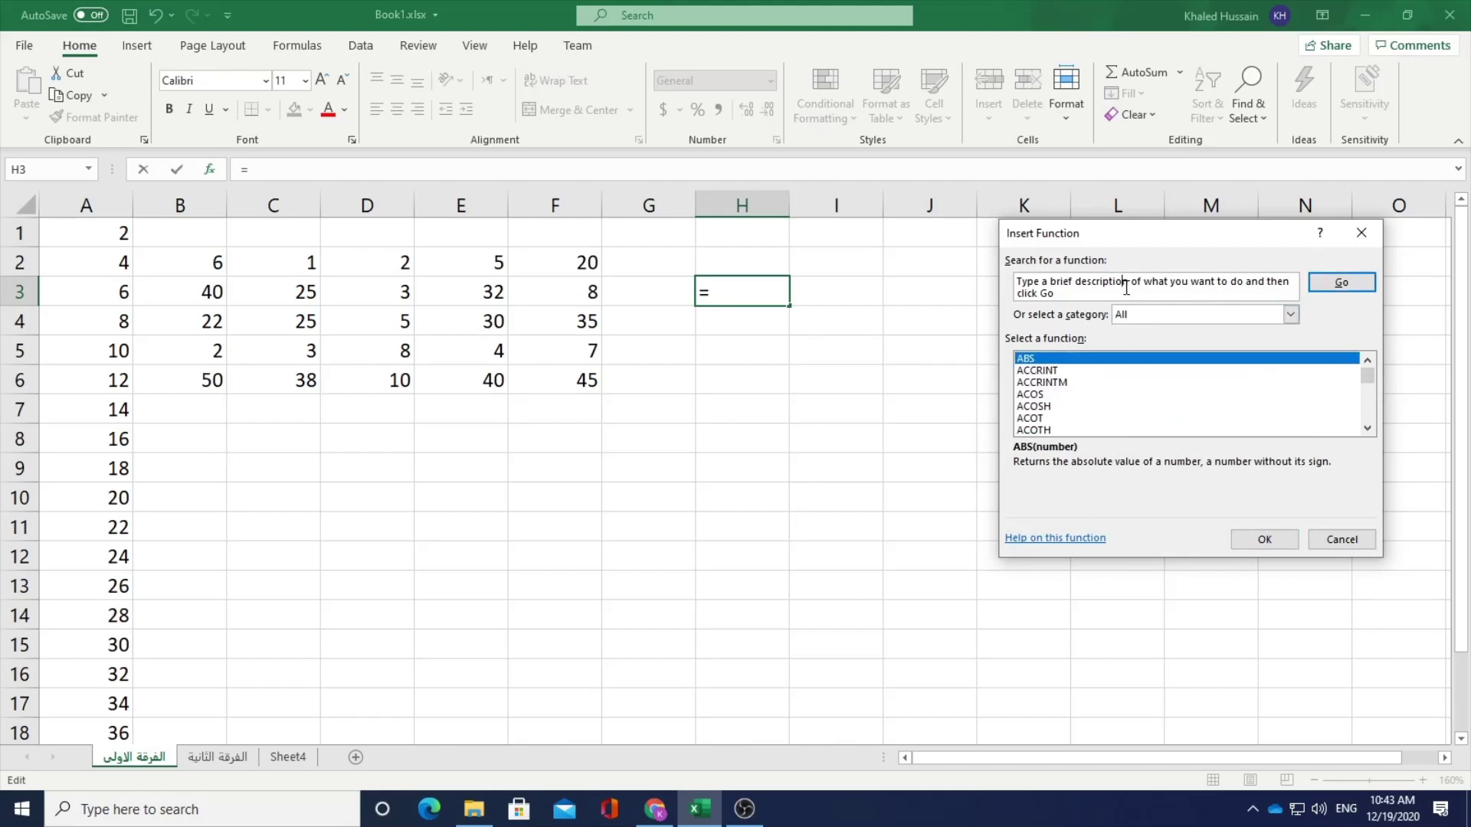
{"action": "left_click", "coordinate": [1035, 293]}
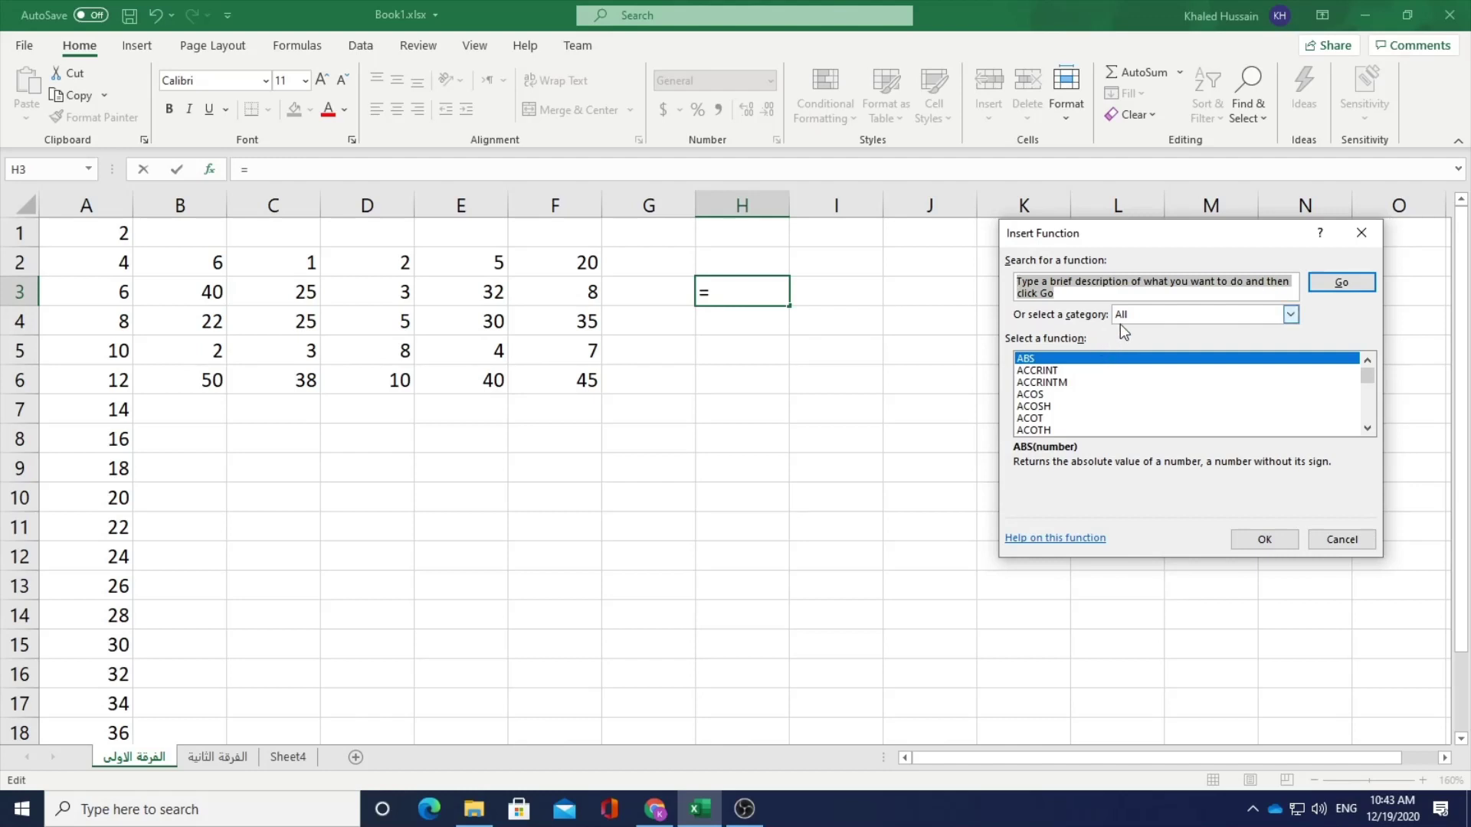
{"action": "type", "text": "mi"}
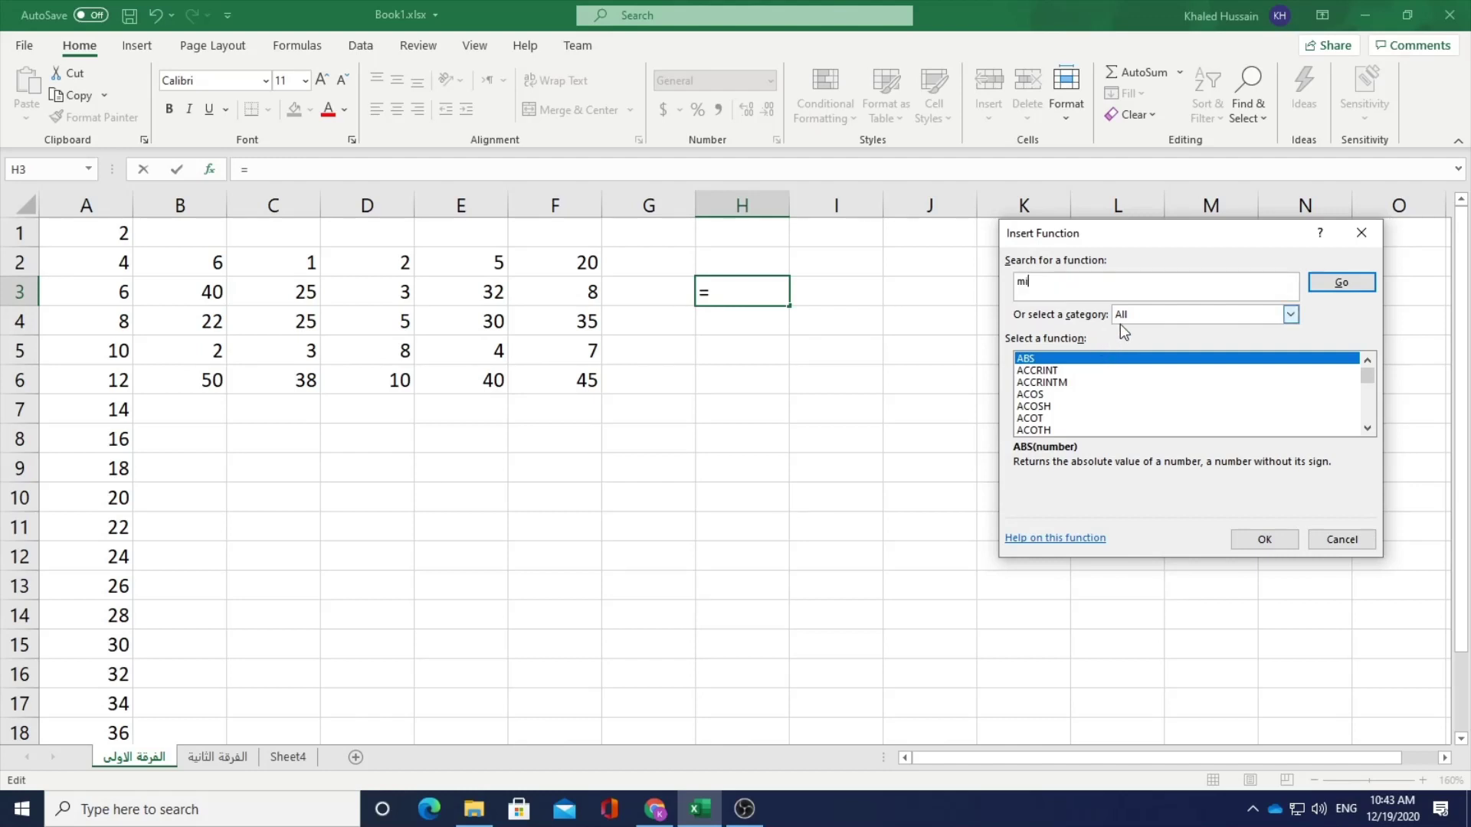
{"action": "type", "text": "n"}
{"action": "left_click", "coordinate": [1267, 542]}
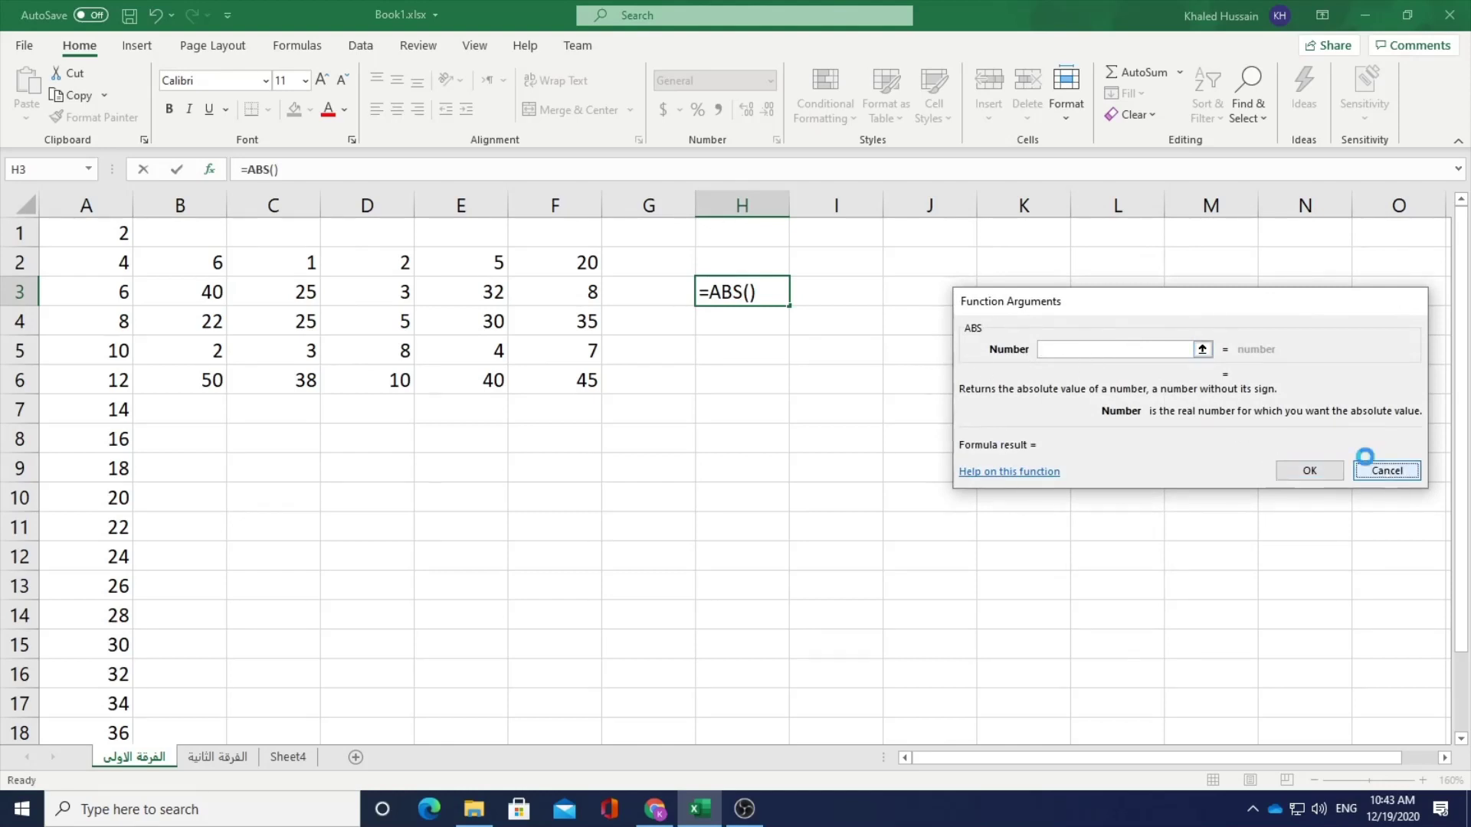
{"action": "left_click", "coordinate": [1386, 470]}
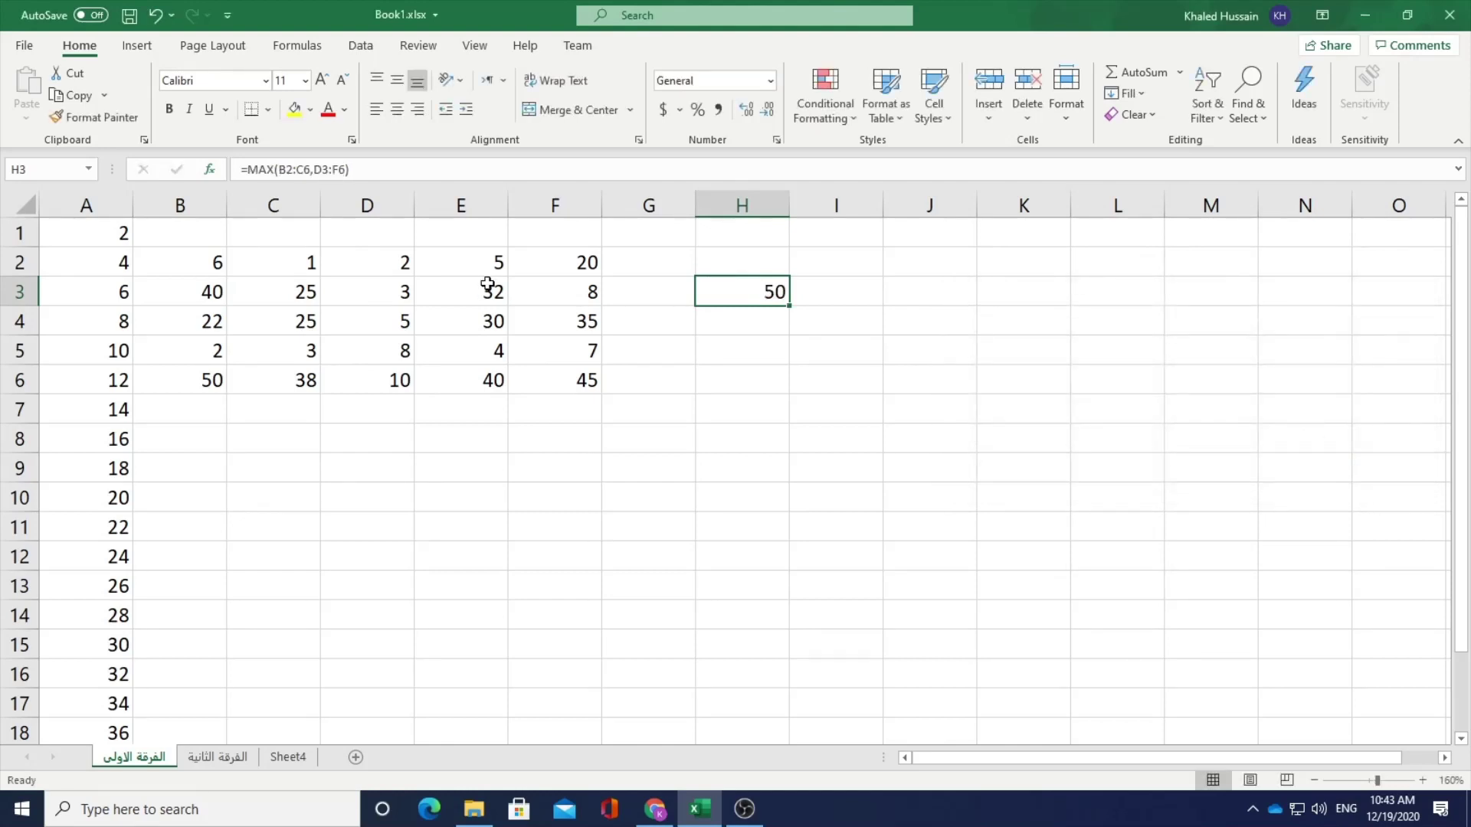
Replace MAX with MIN in H3 so =MIN(B2:C6,D3:F6) returns 1.
{"action": "double_click", "coordinate": [260, 169]}
{"action": "type", "text": "mi"}
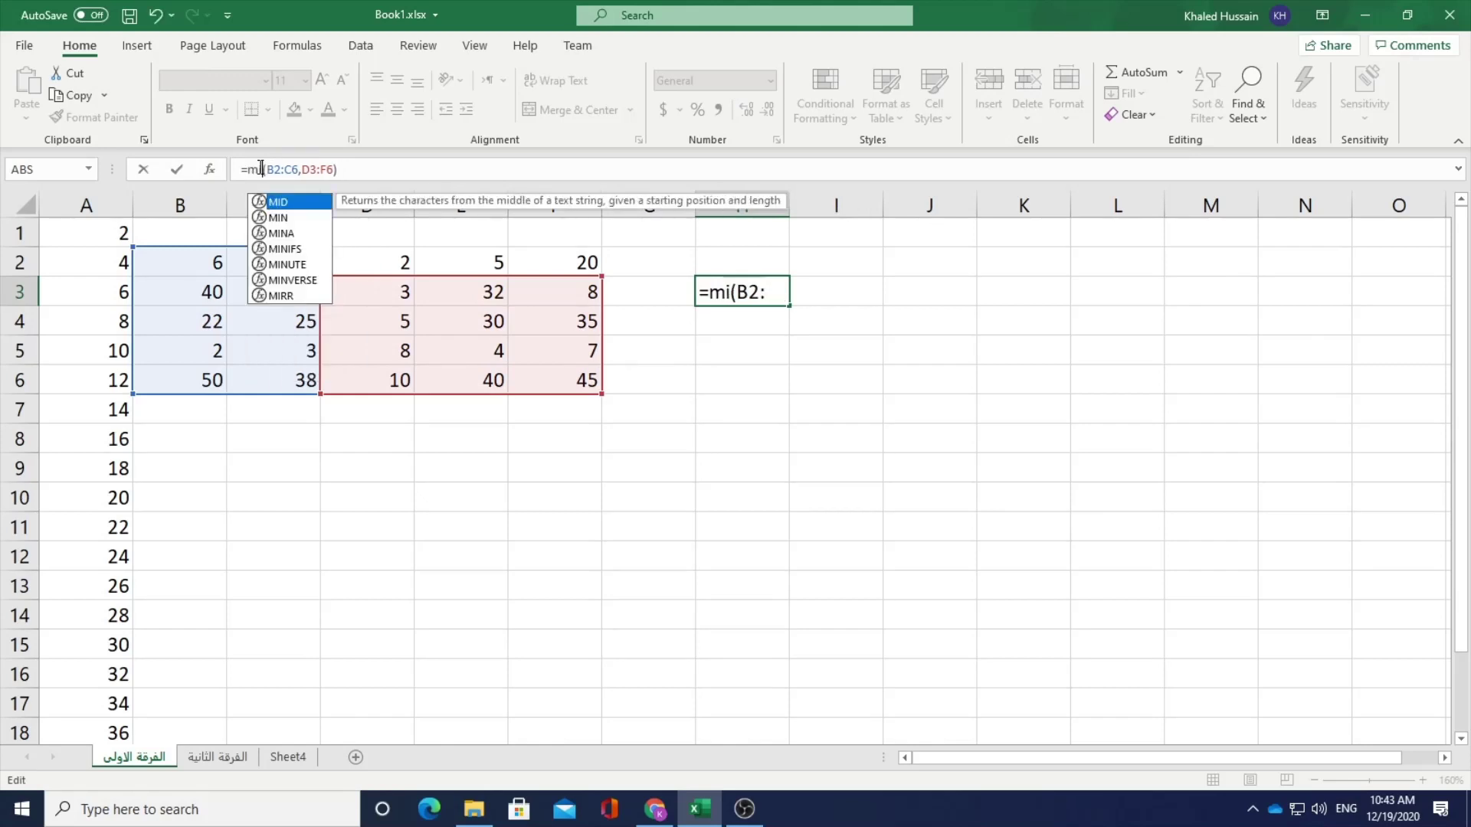
{"action": "type", "text": "n"}
{"action": "key", "text": "Return"}
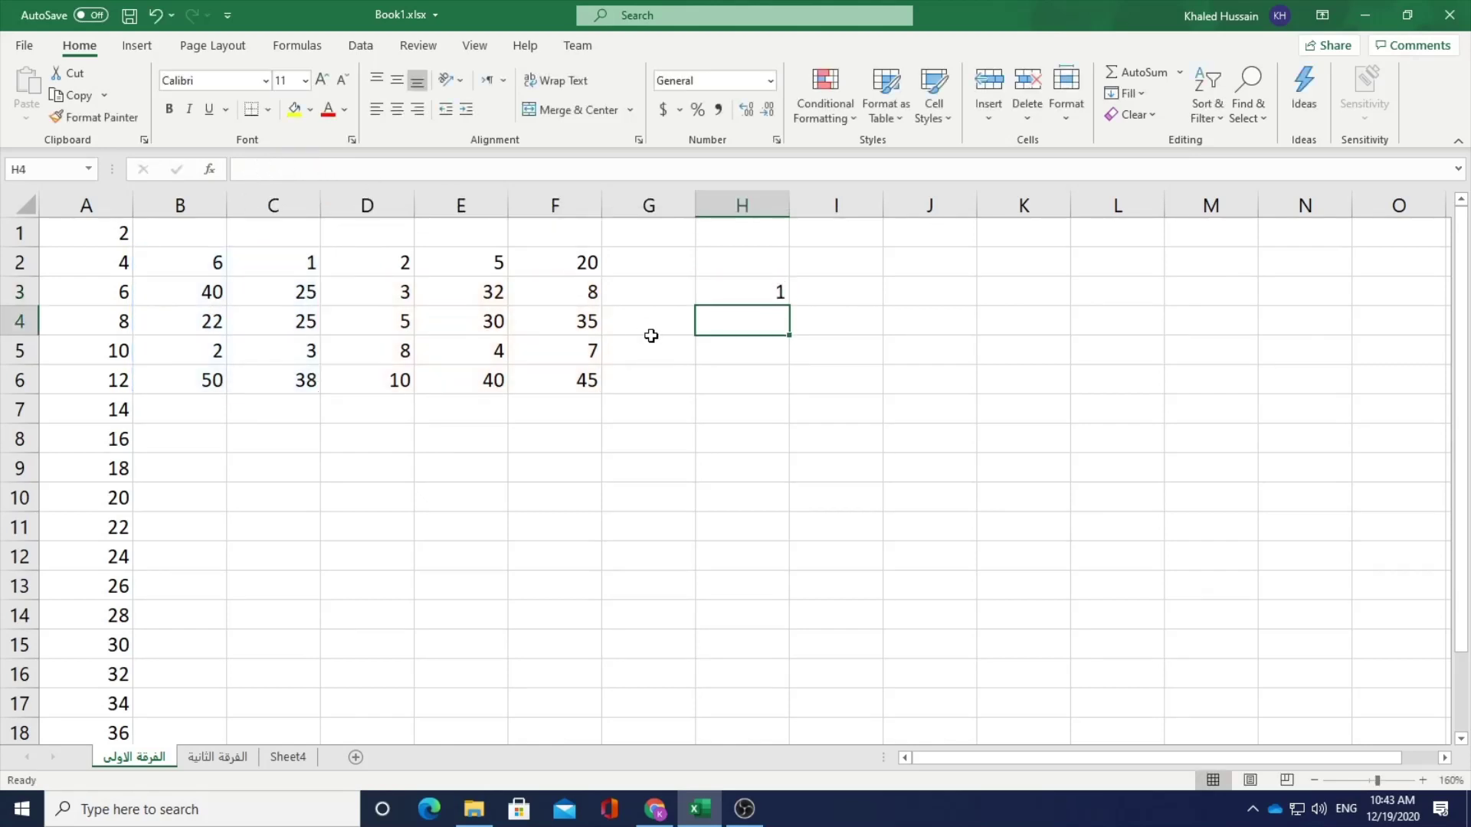
Review H3's MIN formula, then select its whole text for replacement.
{"action": "left_click", "coordinate": [759, 285]}
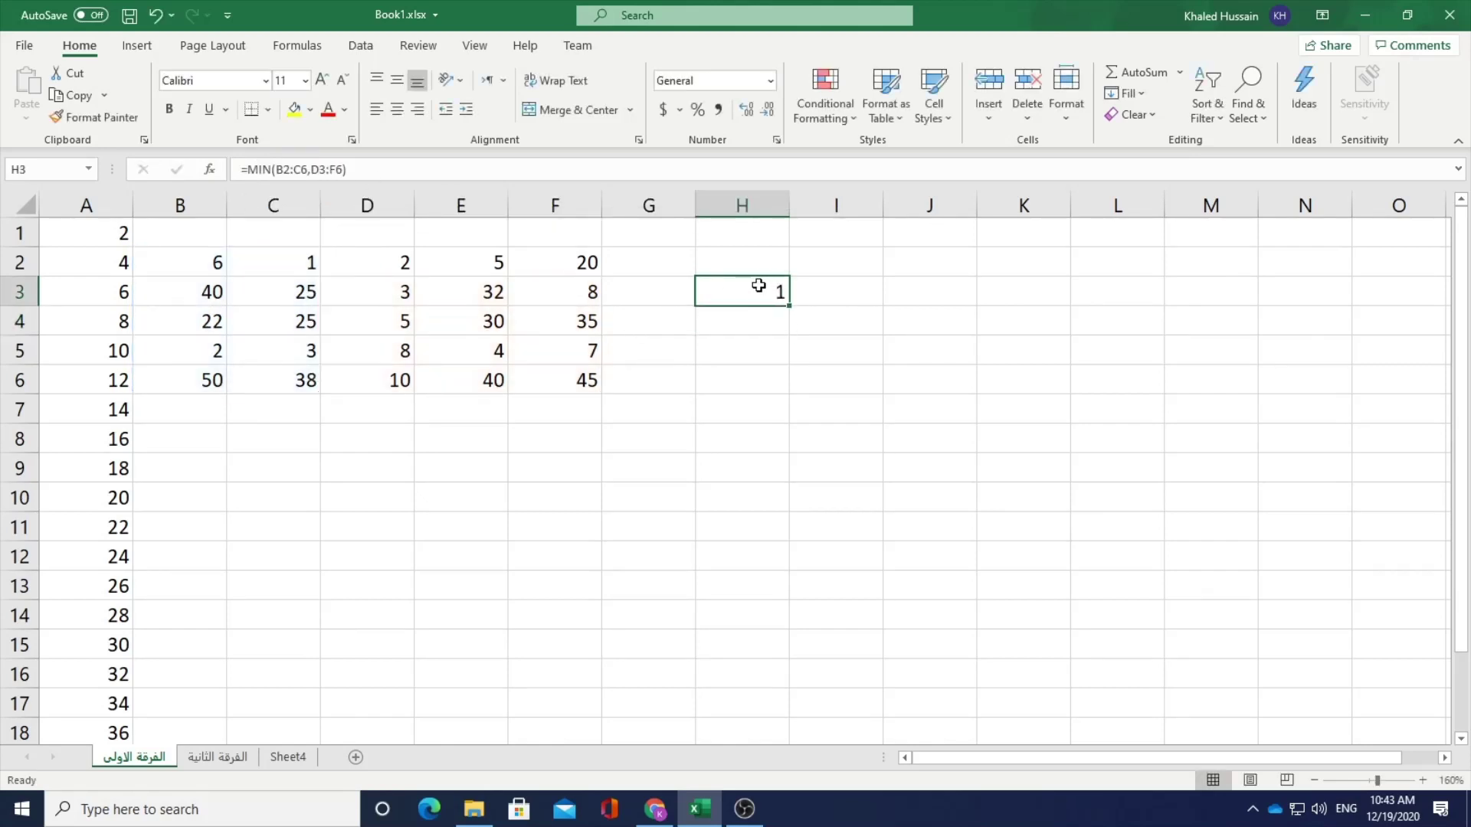
{"action": "left_click", "coordinate": [284, 167]}
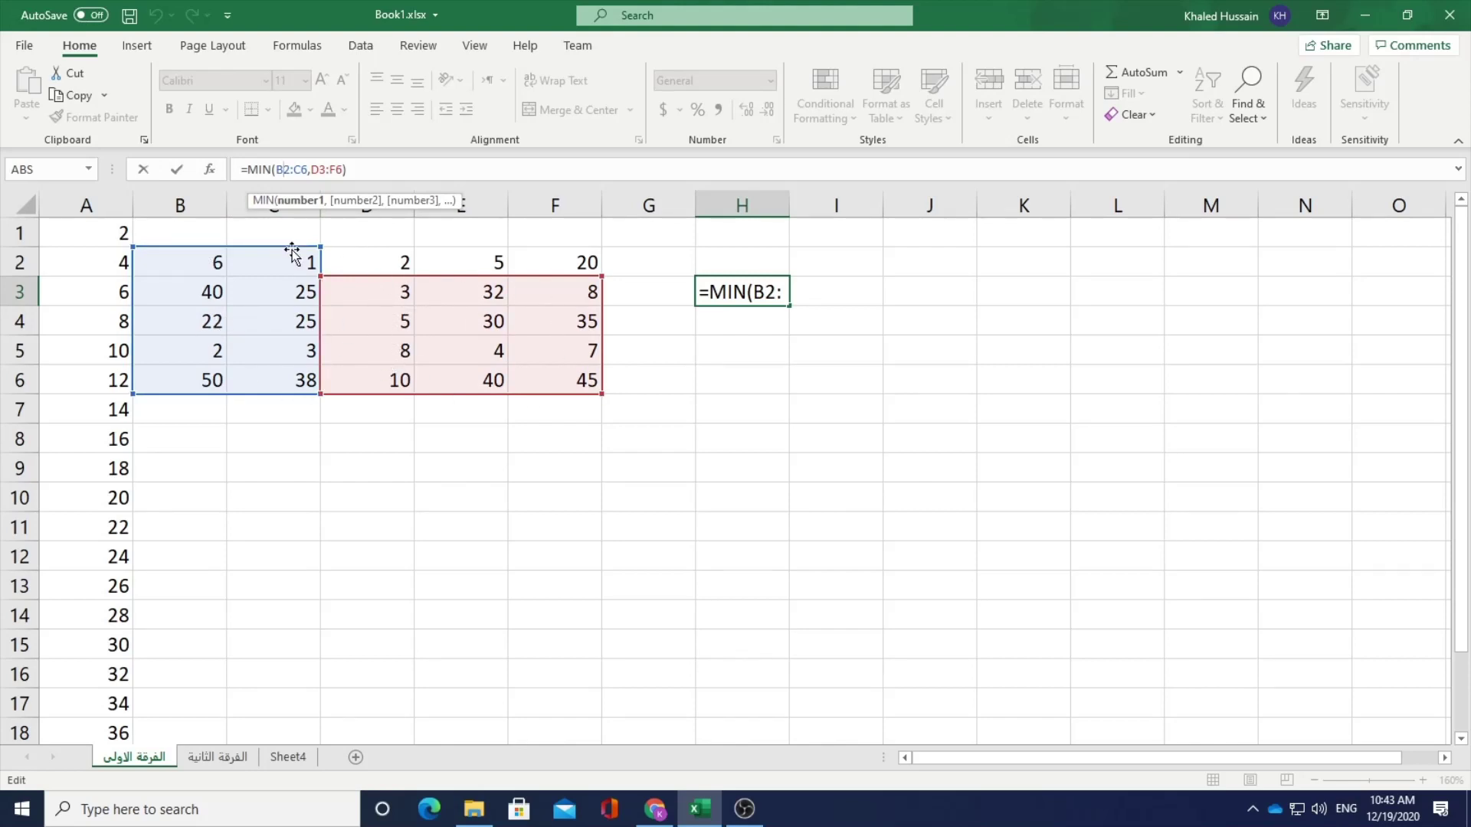
{"action": "left_click", "coordinate": [673, 319]}
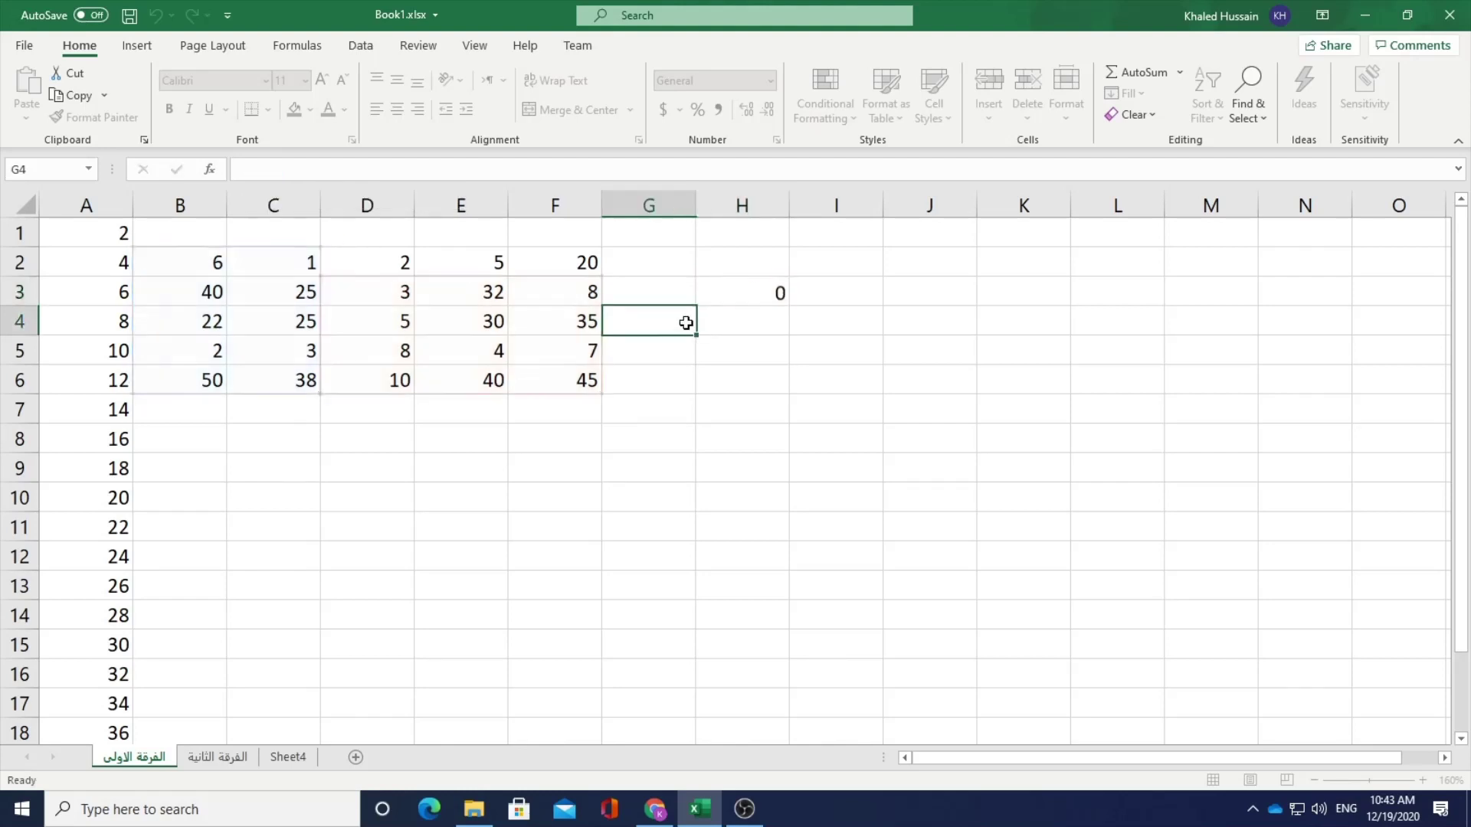
{"action": "left_click", "coordinate": [747, 297]}
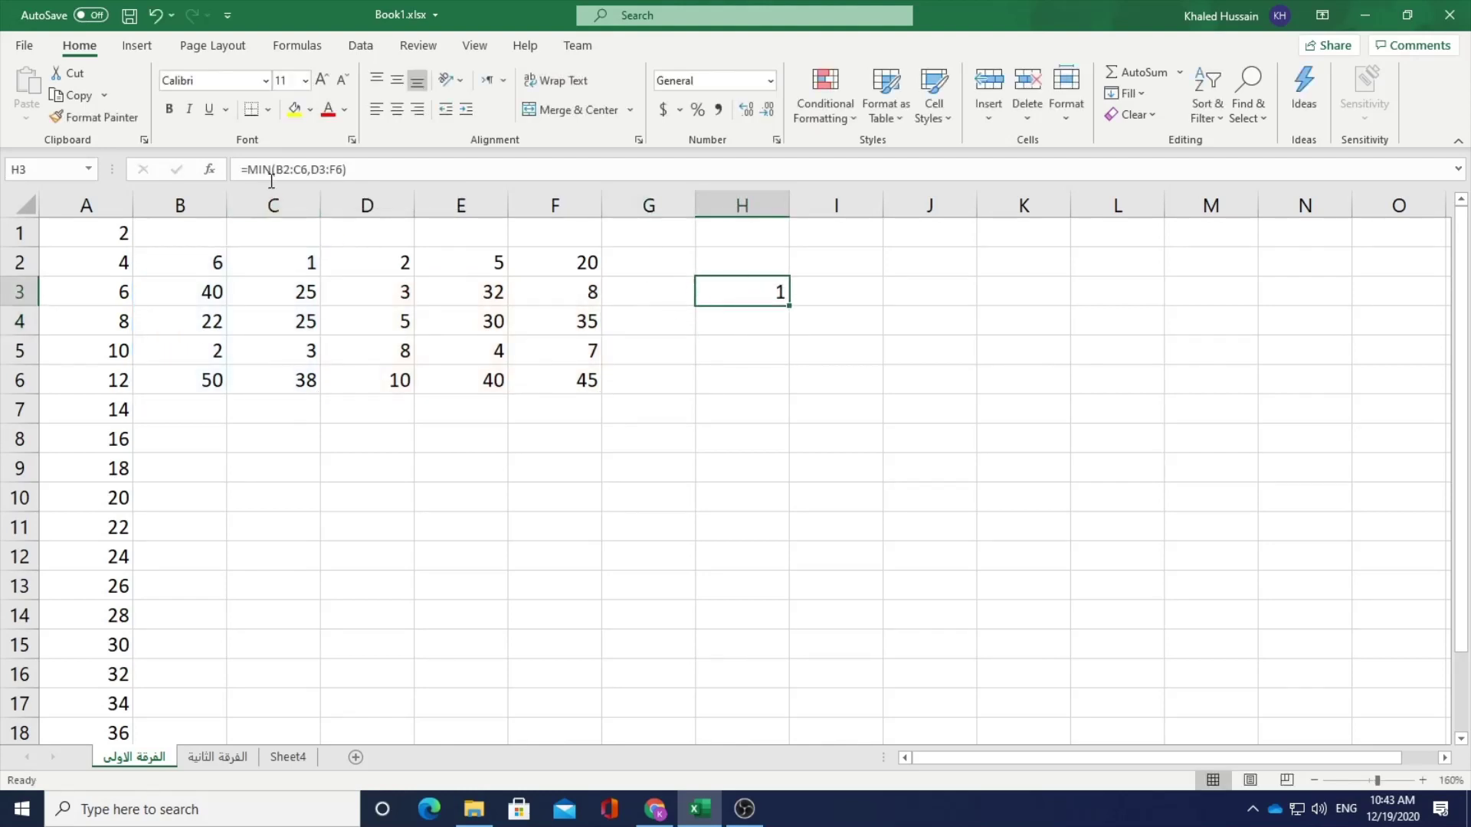
{"action": "left_click", "coordinate": [345, 168]}
{"action": "key", "text": "shift+Home"}
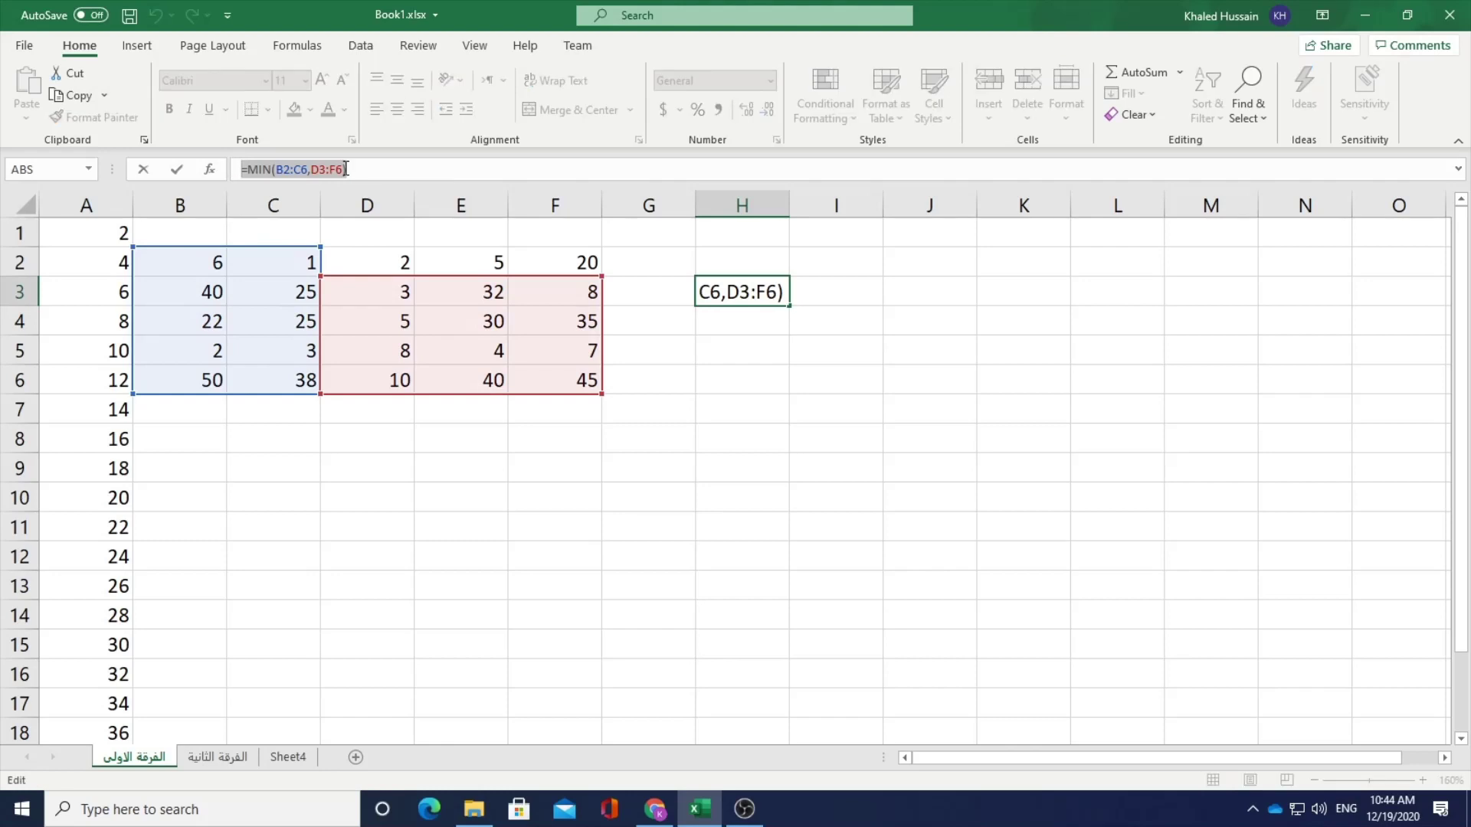
Enter =MIN(B2:E6) in H3 using the autocomplete suggestion, still giving 1.
{"action": "type", "text": "=m"}
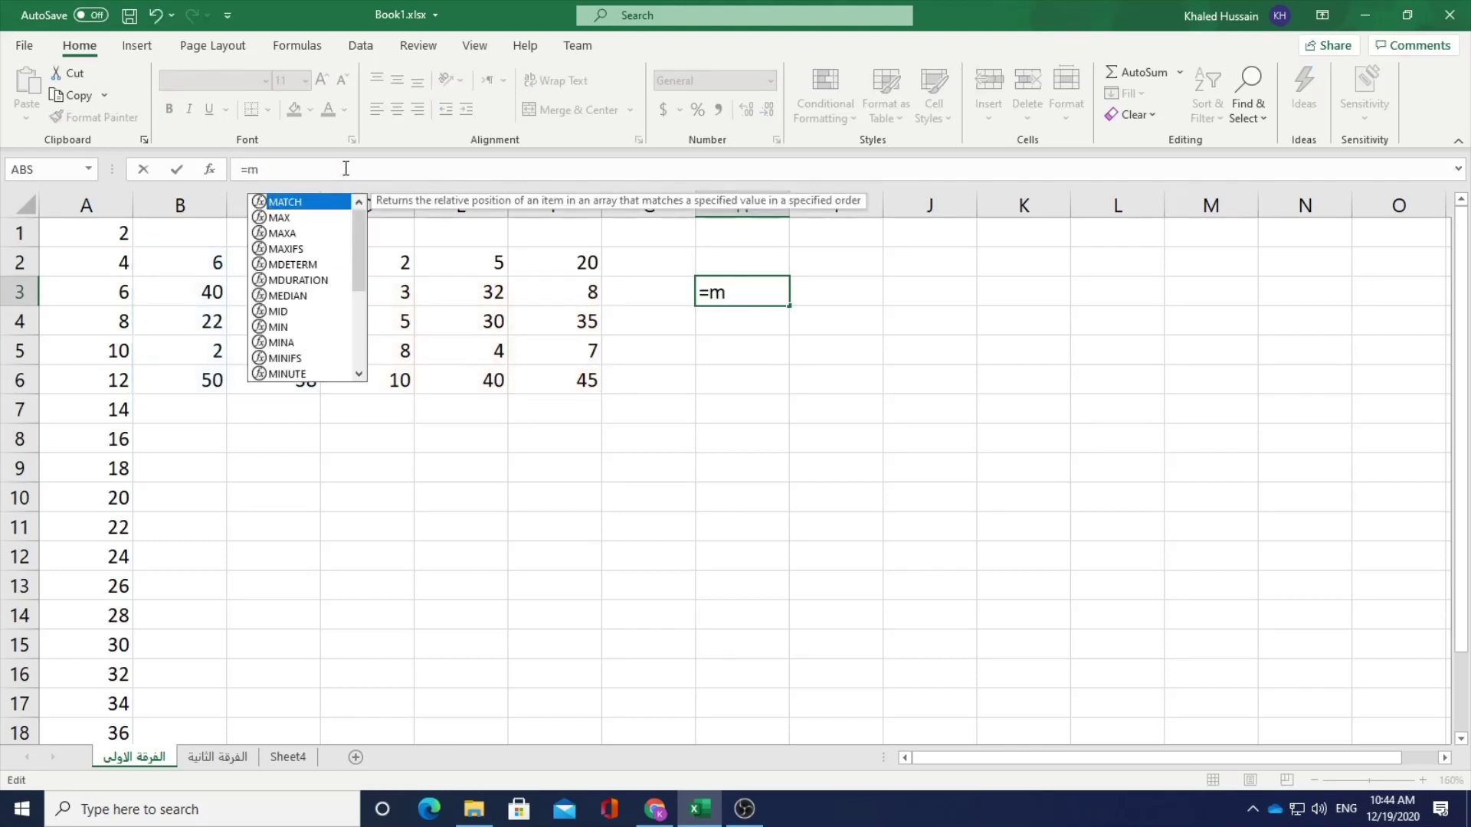
{"action": "type", "text": "i"}
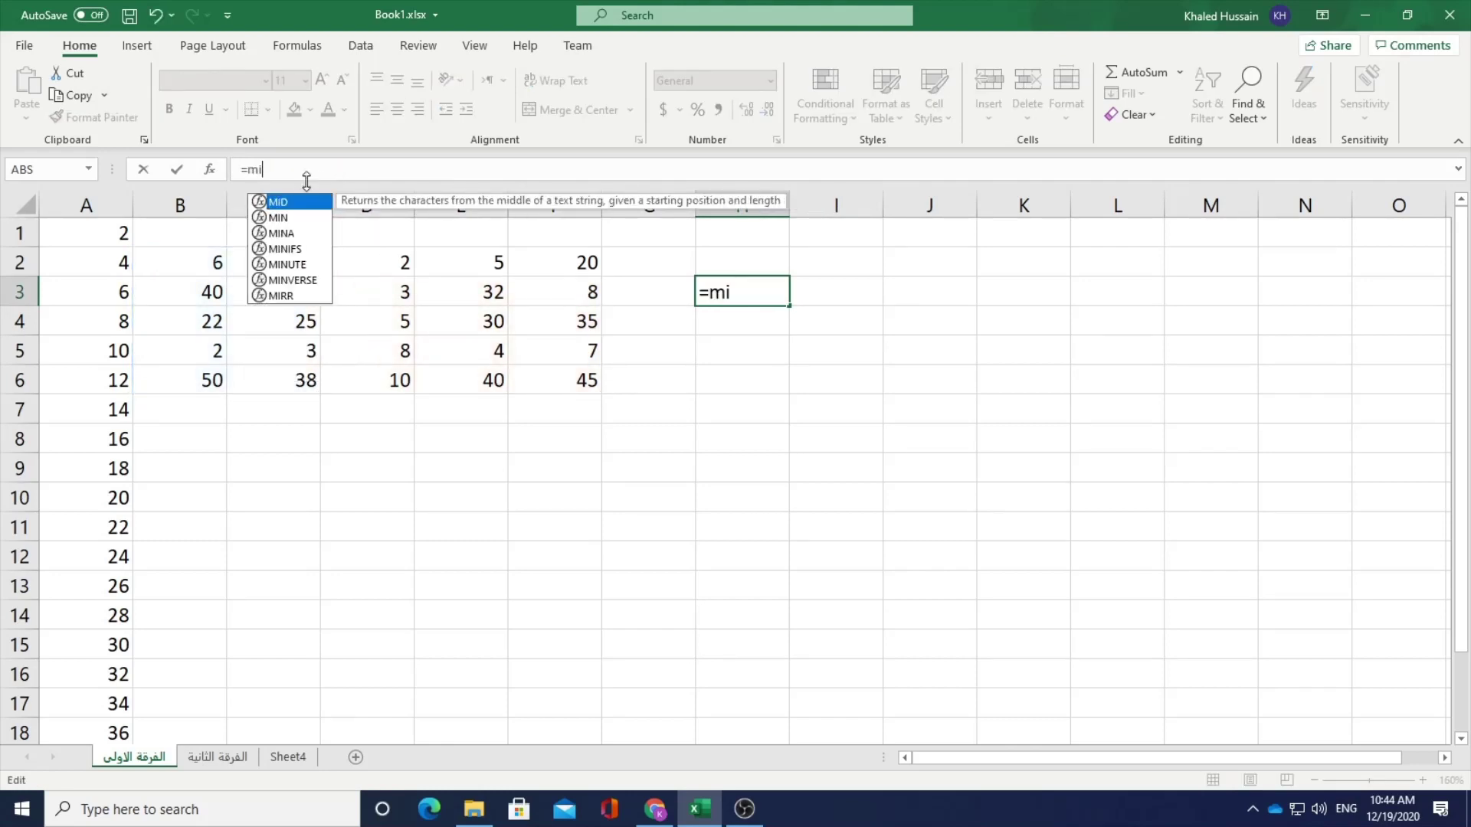
{"action": "left_click", "coordinate": [279, 217]}
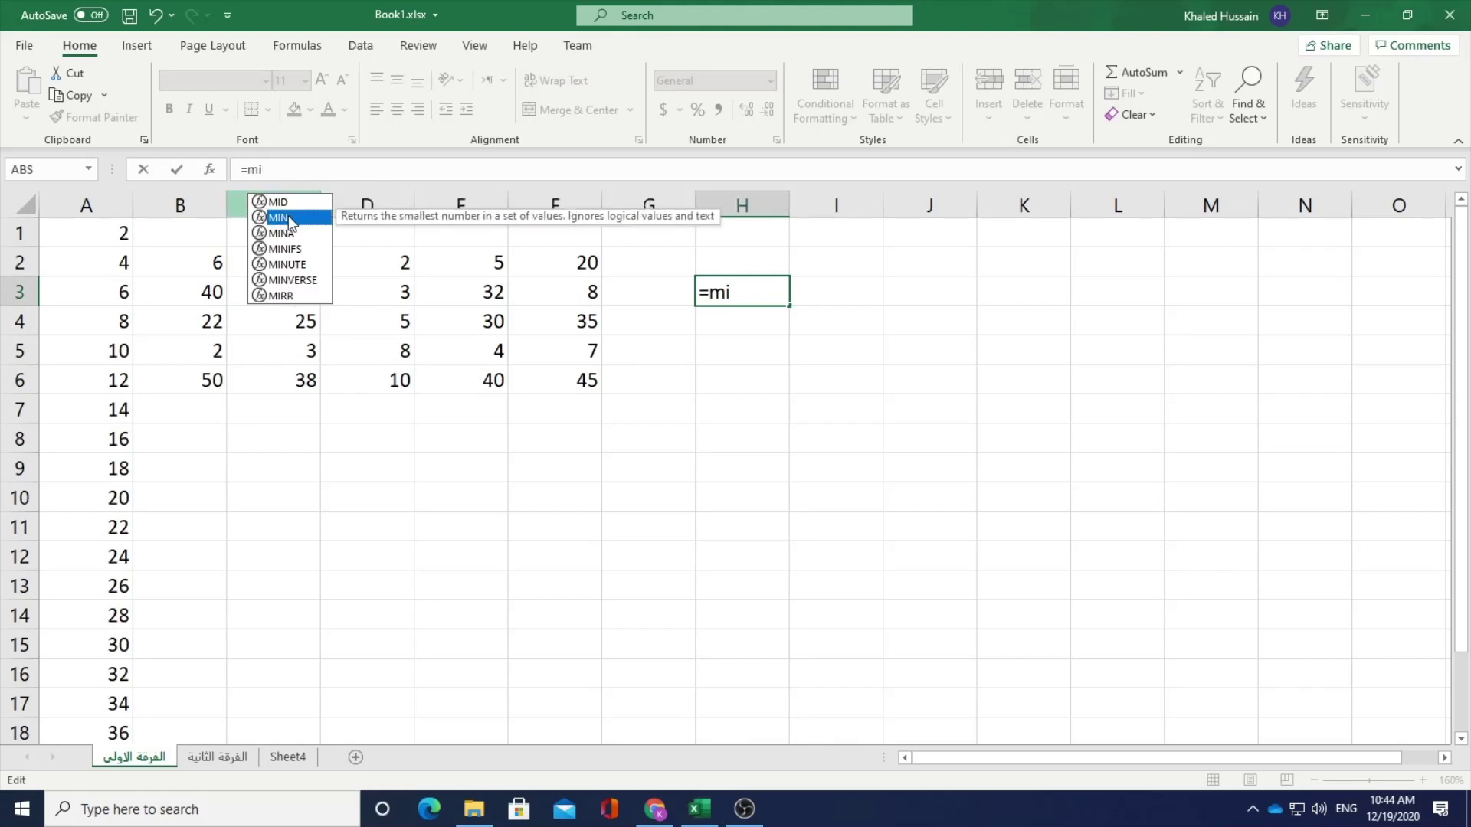
{"action": "double_click", "coordinate": [288, 218]}
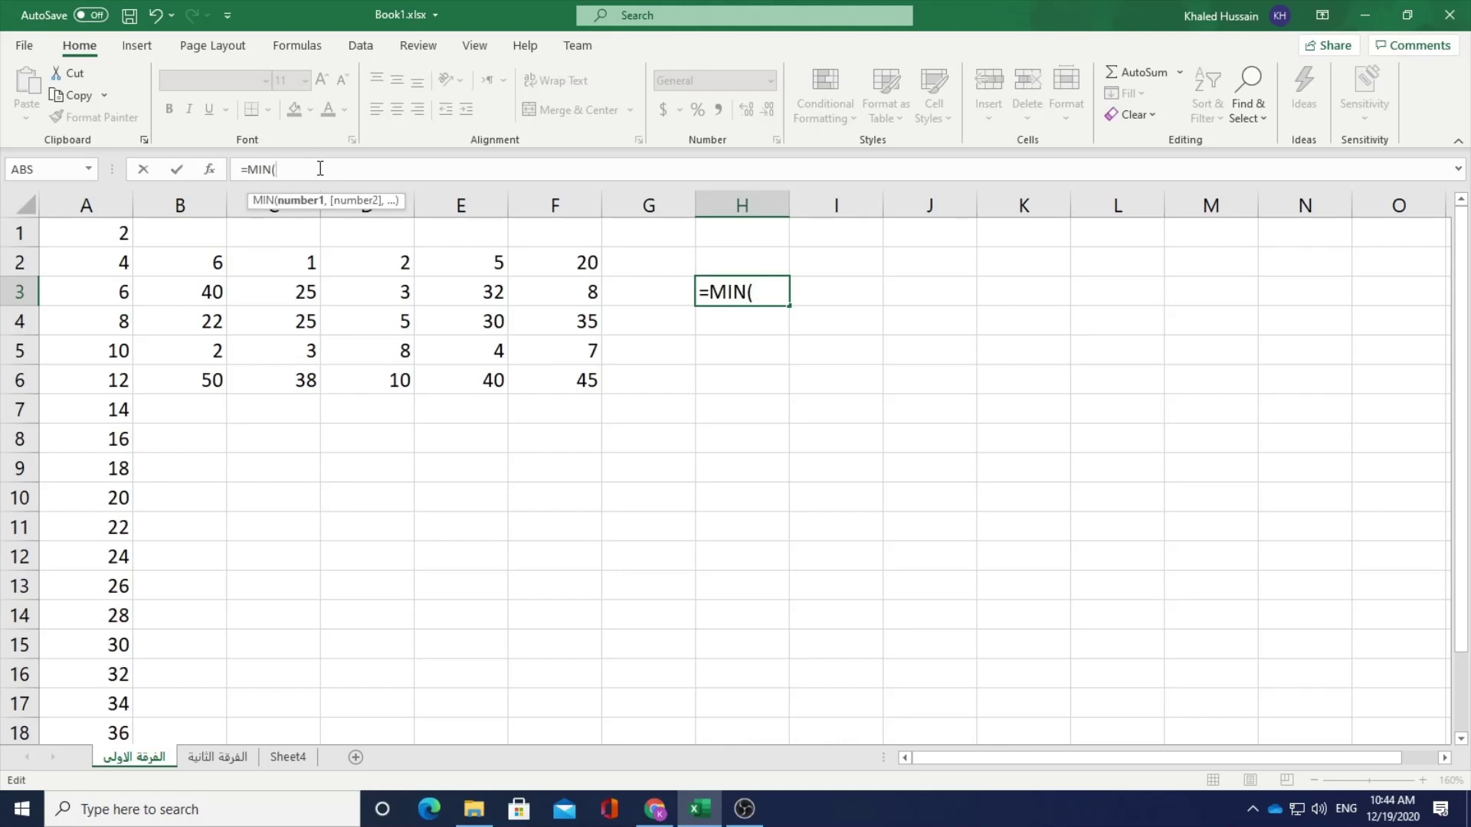
{"action": "type", "text": "B"}
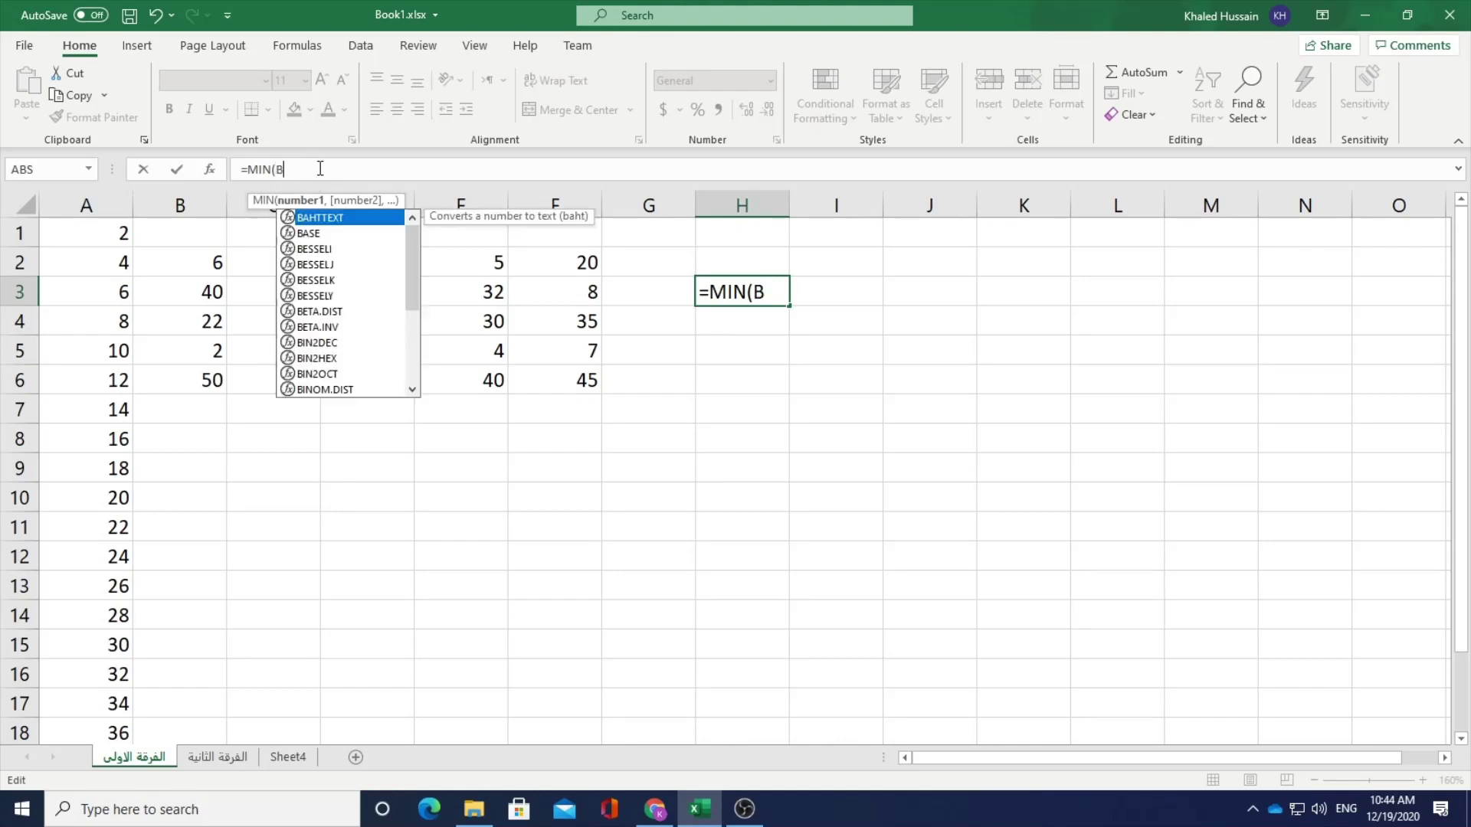
{"action": "type", "text": "2:"}
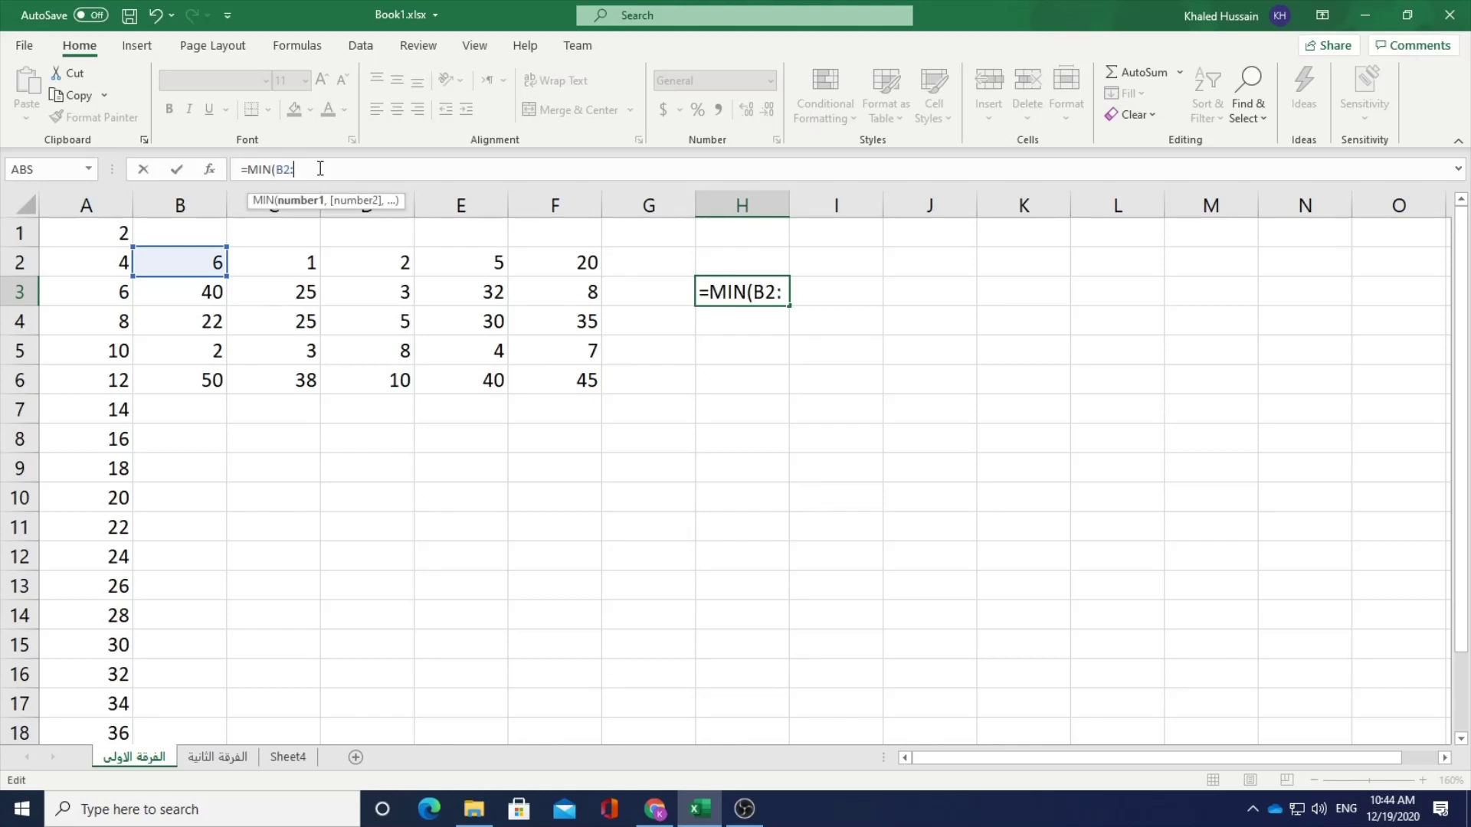
{"action": "type", "text": "E6"}
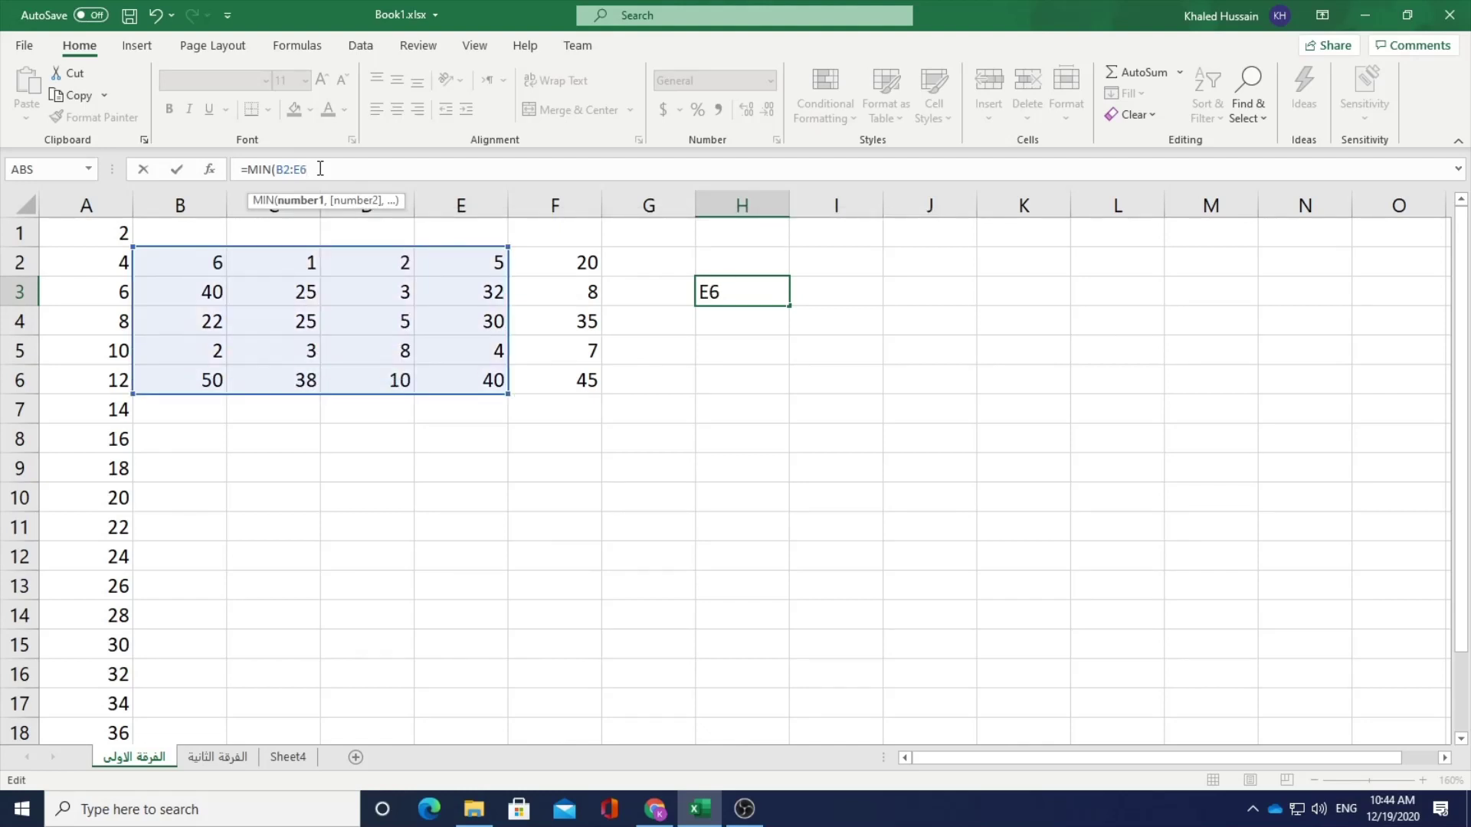
{"action": "type", "text": ")"}
{"action": "key", "text": "Return"}
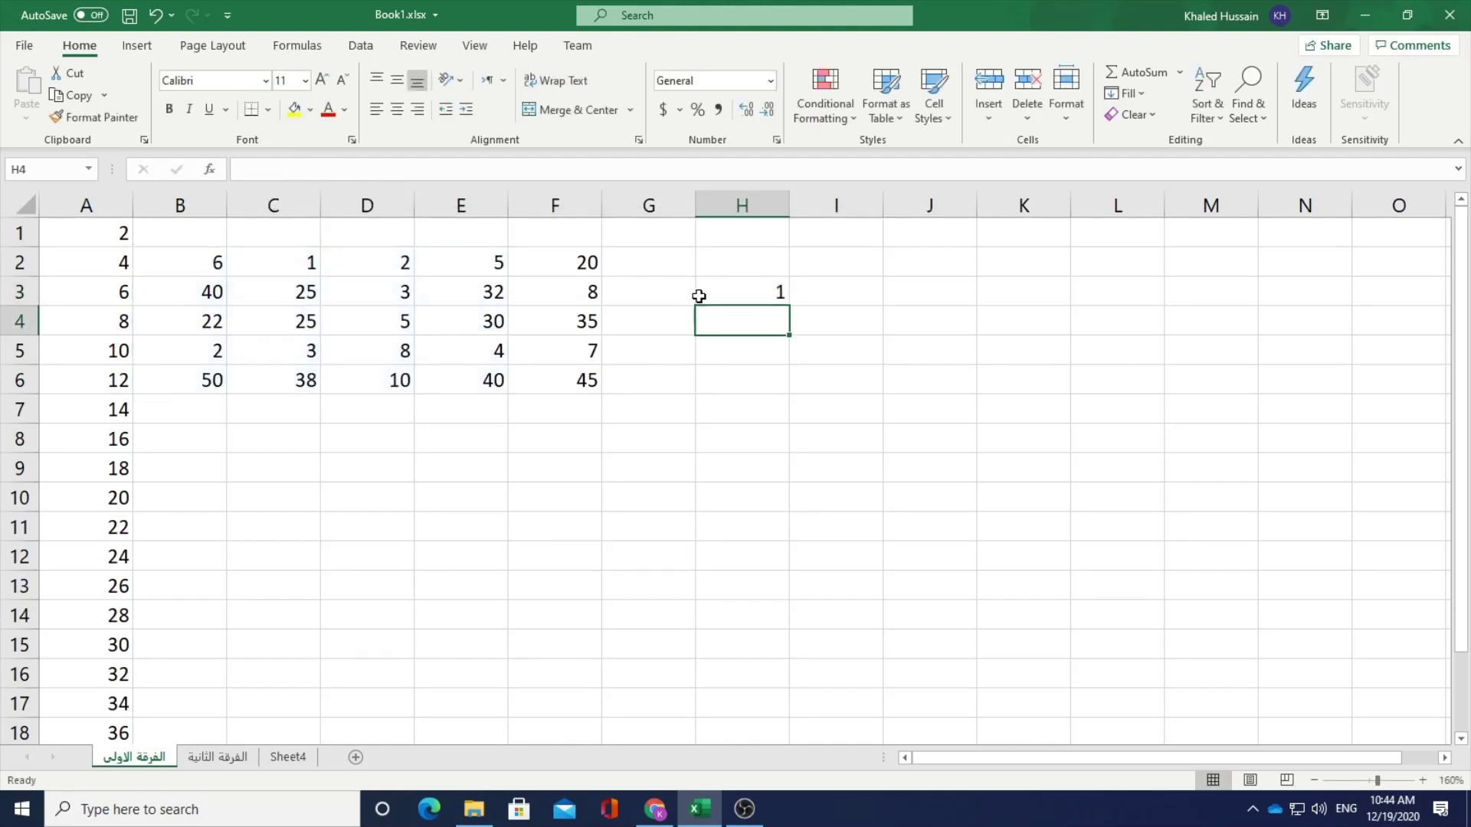
Review H3's single-range MIN formula and reselect H3 for clearing.
{"action": "left_click", "coordinate": [726, 287]}
{"action": "left_click", "coordinate": [253, 170]}
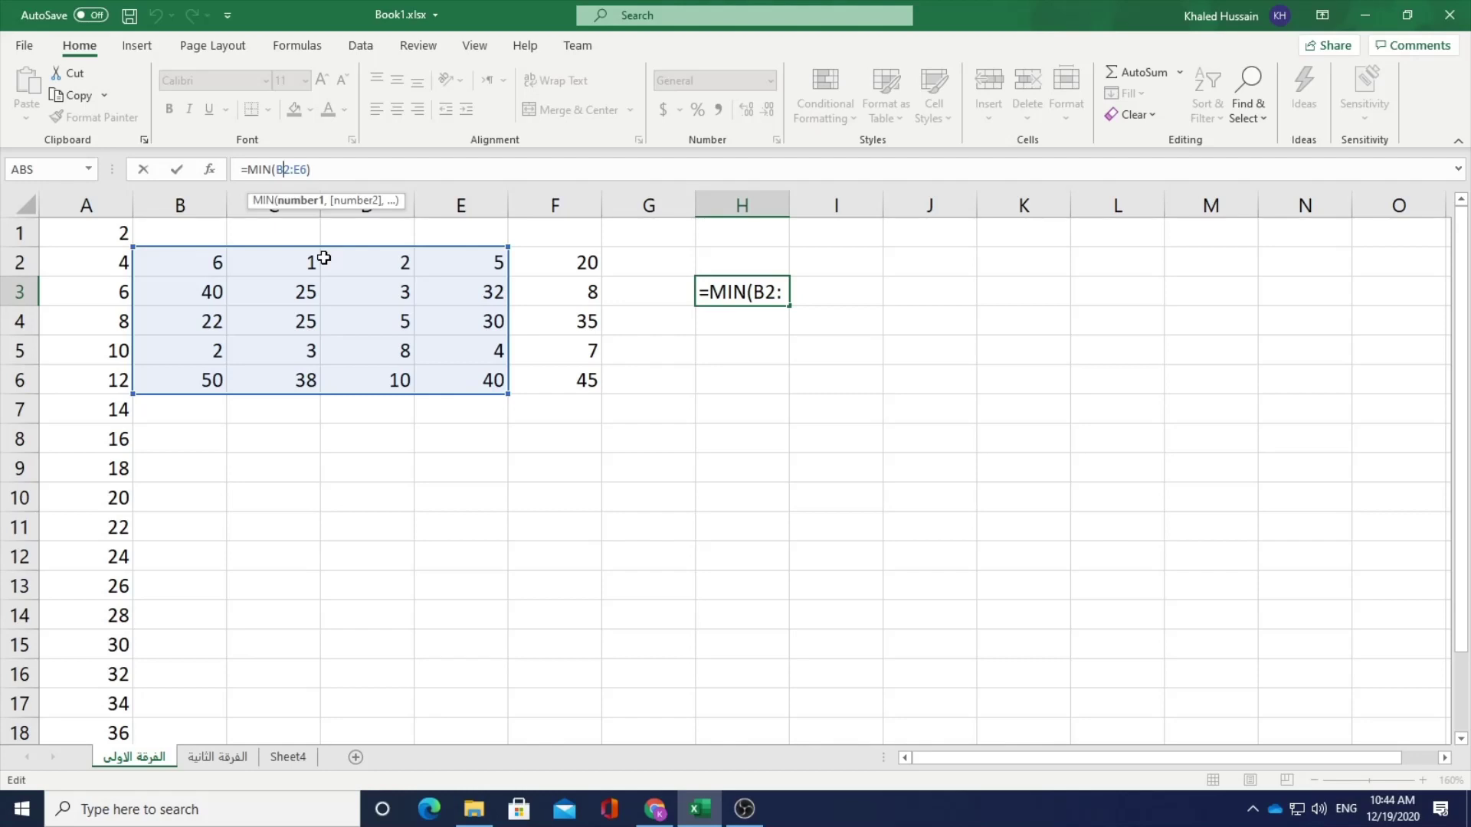
{"action": "left_click", "coordinate": [728, 262]}
{"action": "left_click", "coordinate": [745, 292]}
{"action": "key", "text": "Delete"}
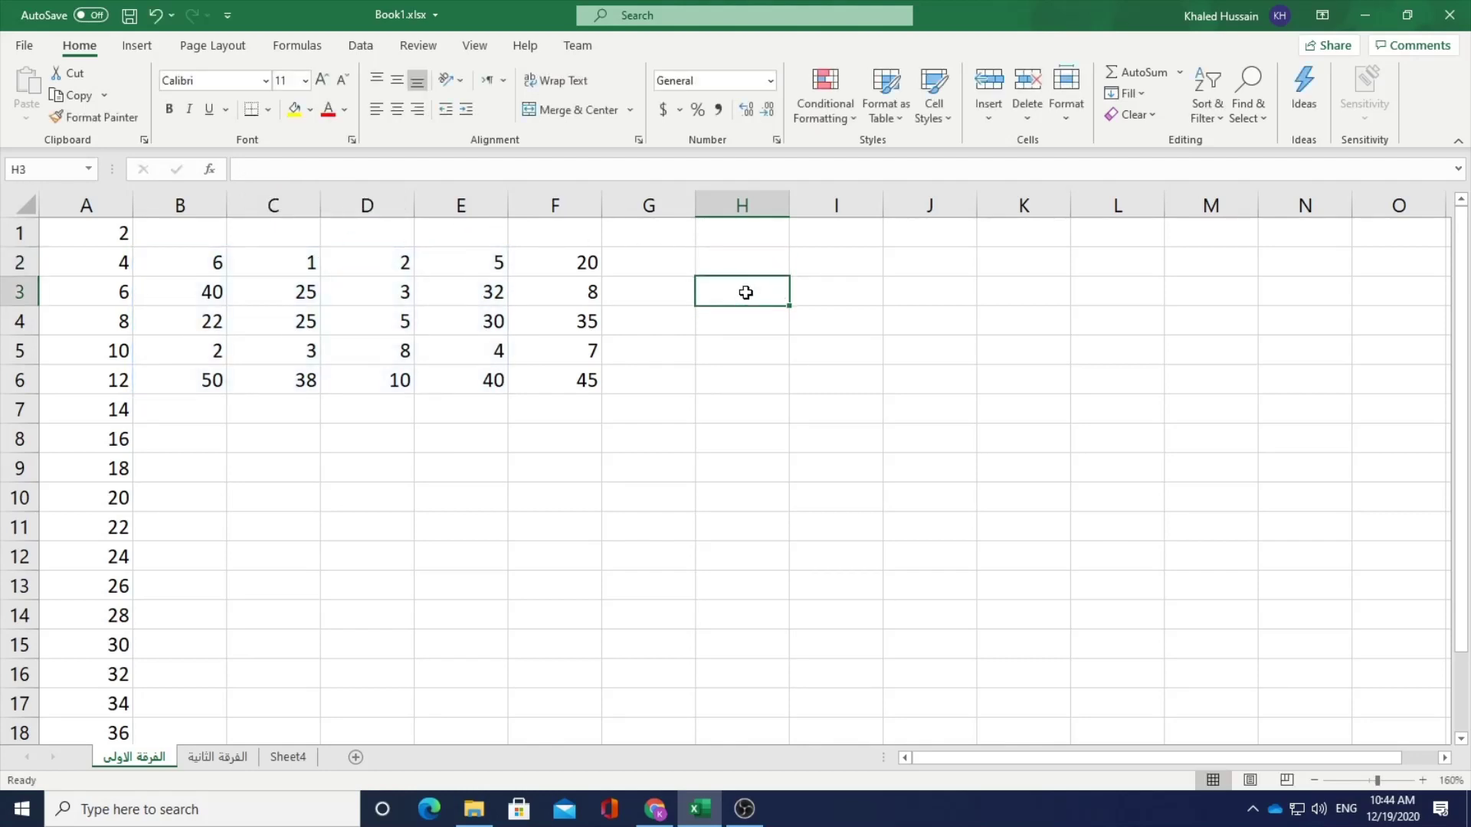
{"action": "left_click", "coordinate": [211, 175]}
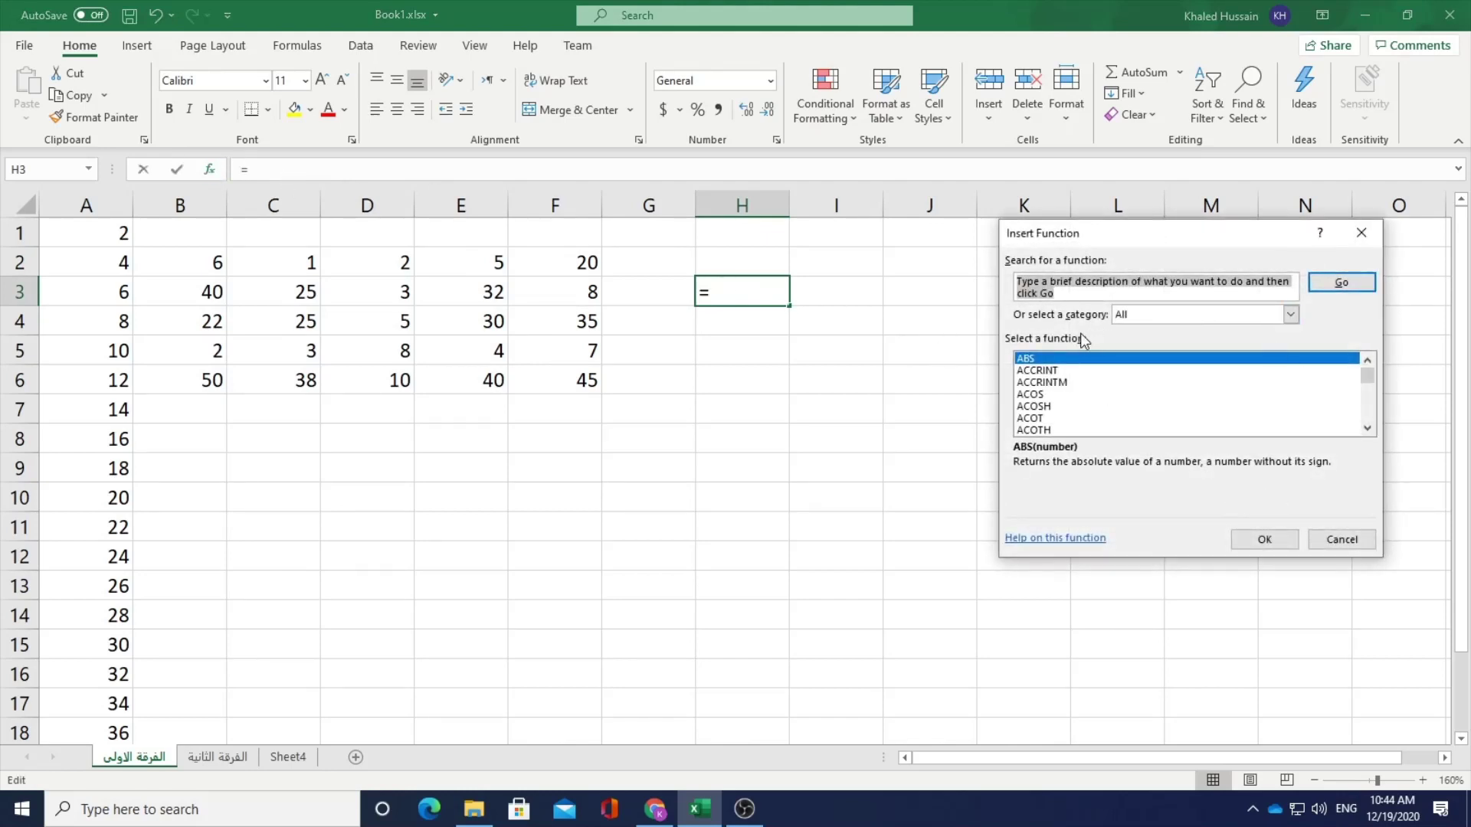
{"action": "left_click", "coordinate": [1351, 538]}
{"action": "left_click", "coordinate": [286, 170]}
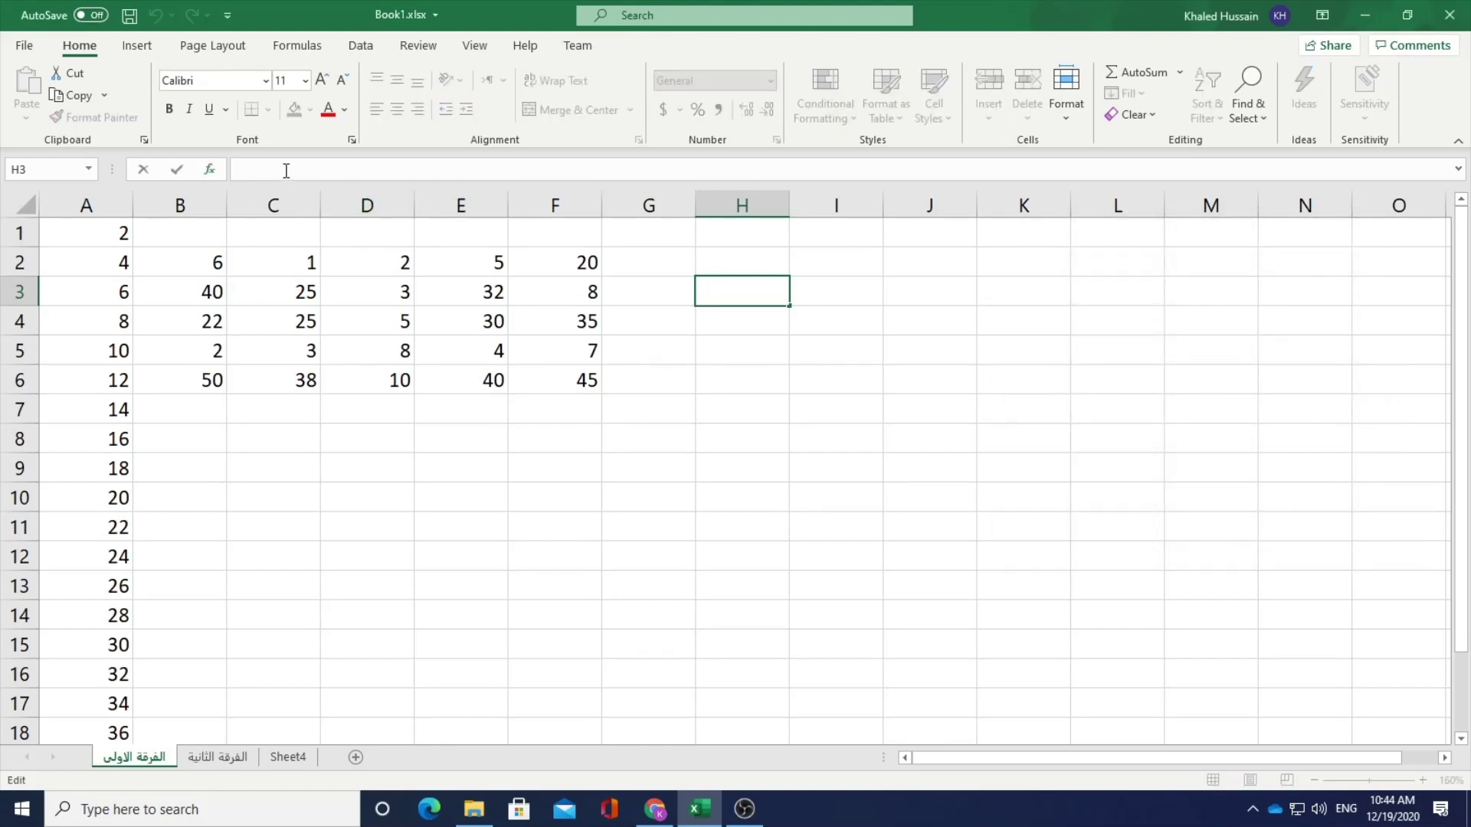
{"action": "type", "text": "="}
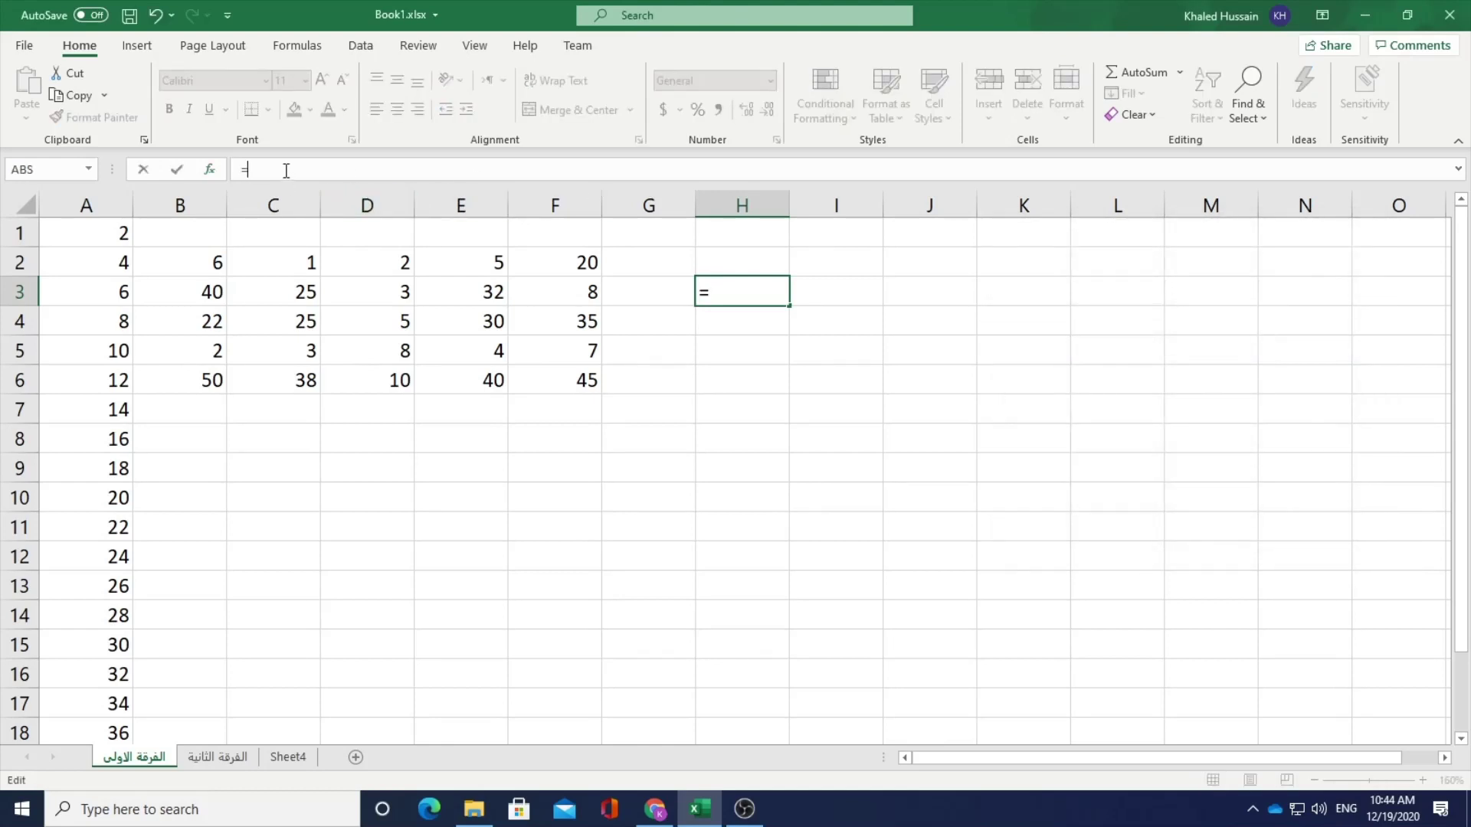
{"action": "type", "text": "cou"}
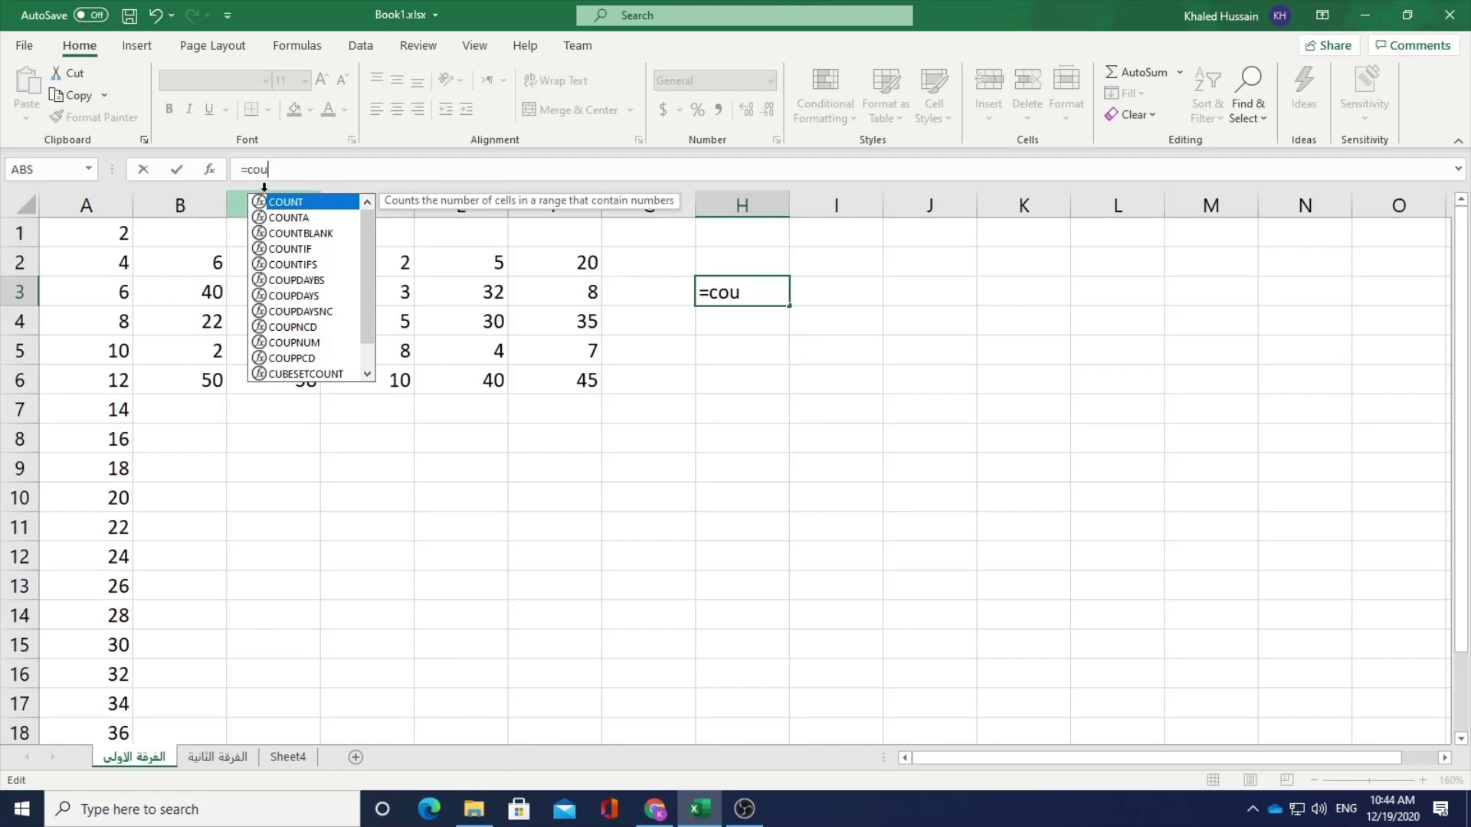
{"action": "double_click", "coordinate": [287, 203]}
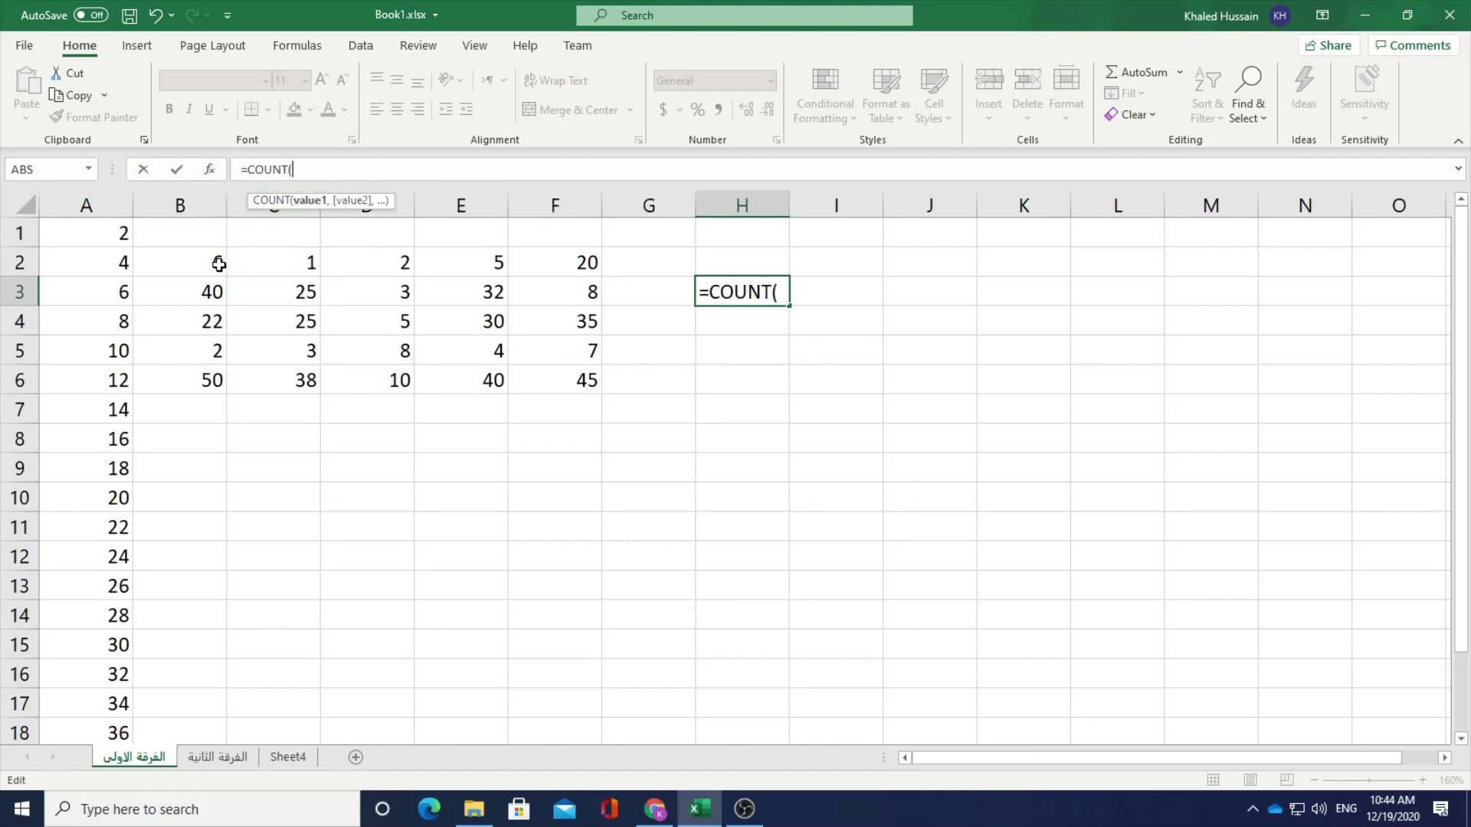
{"action": "left_click_drag", "start_coordinate": [217, 266], "coordinate": [275, 345]}
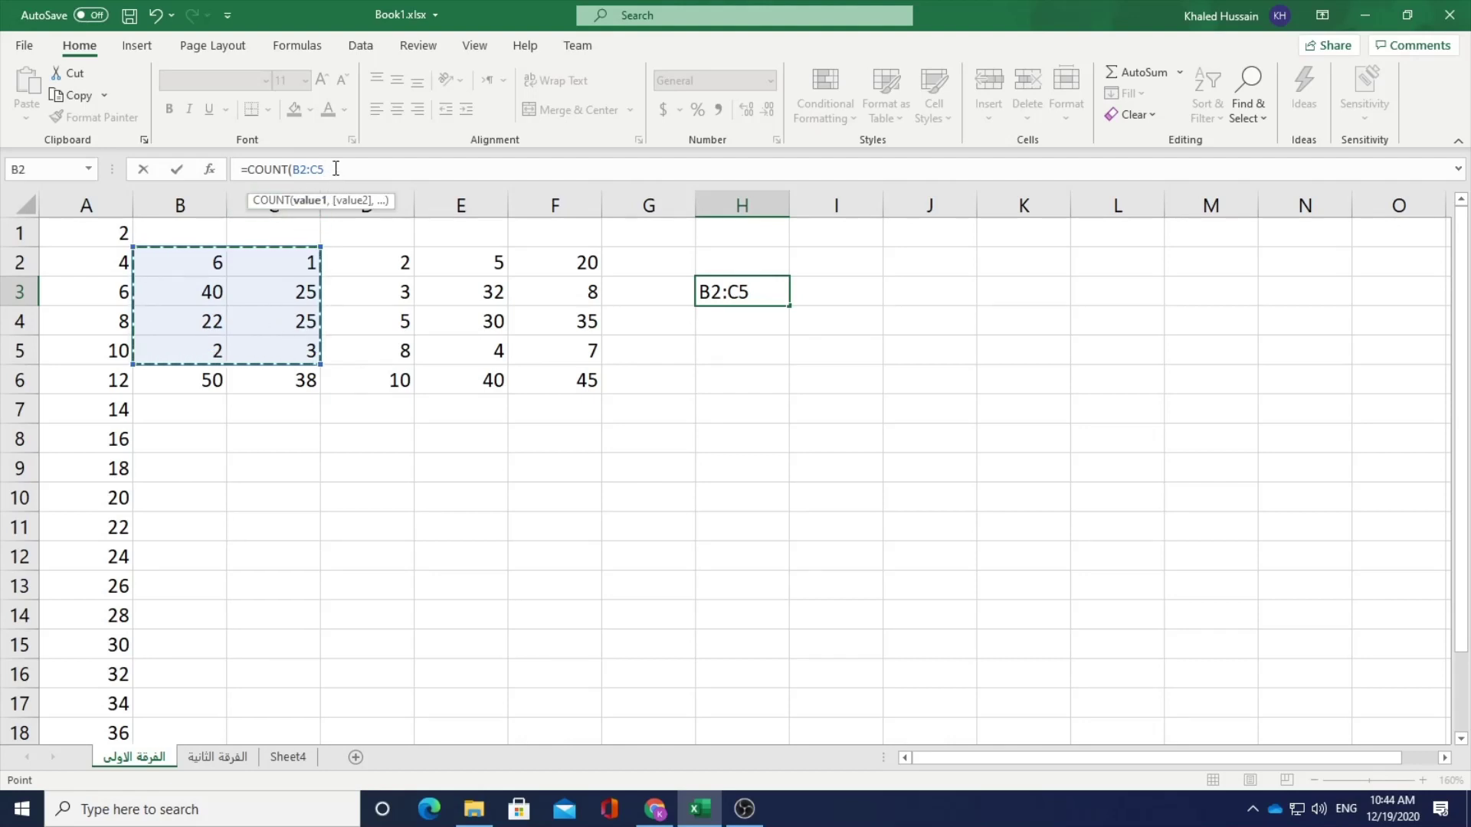
{"action": "type", "text": ")"}
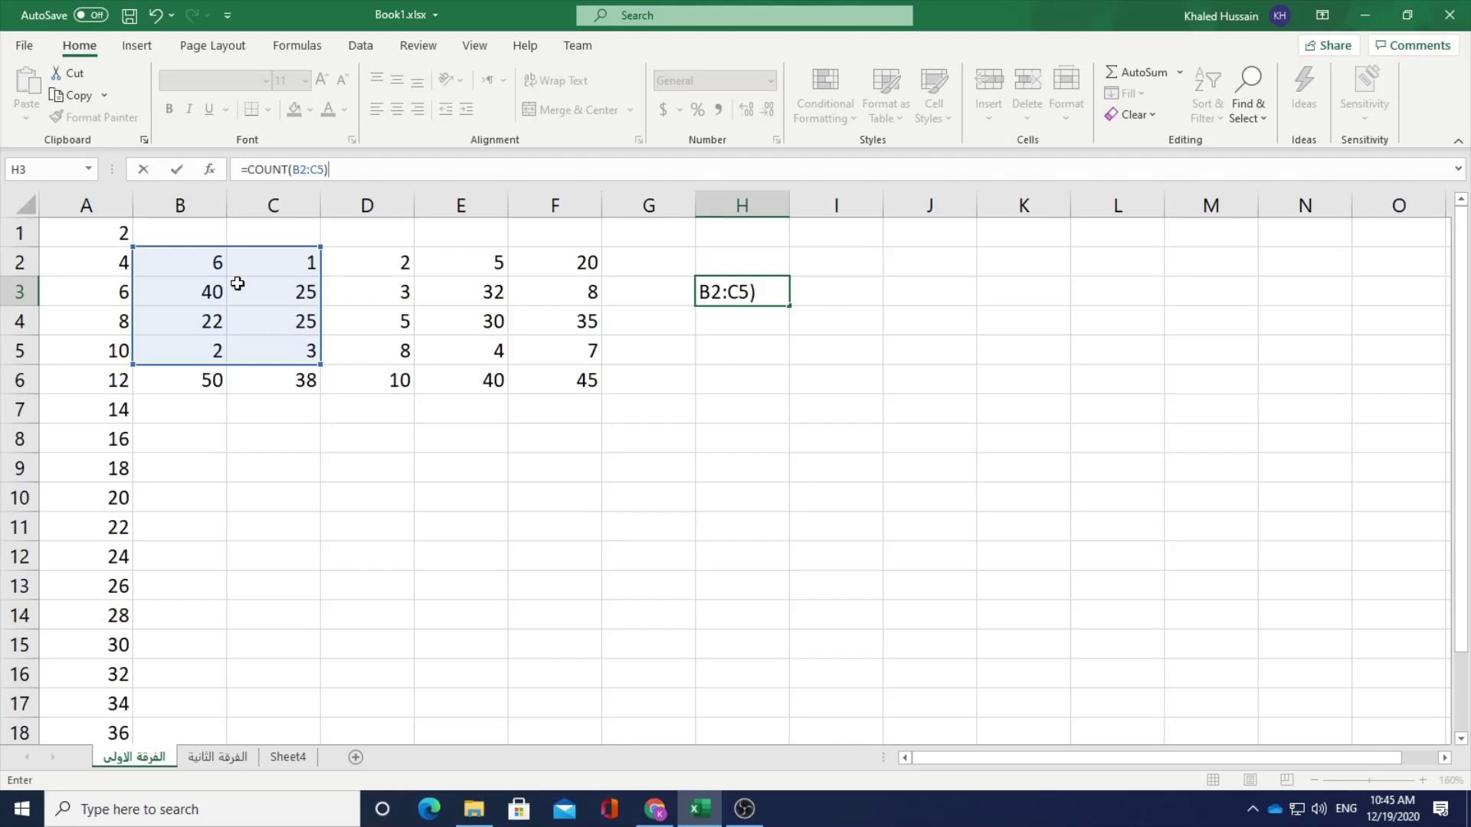
{"action": "key", "text": "Return"}
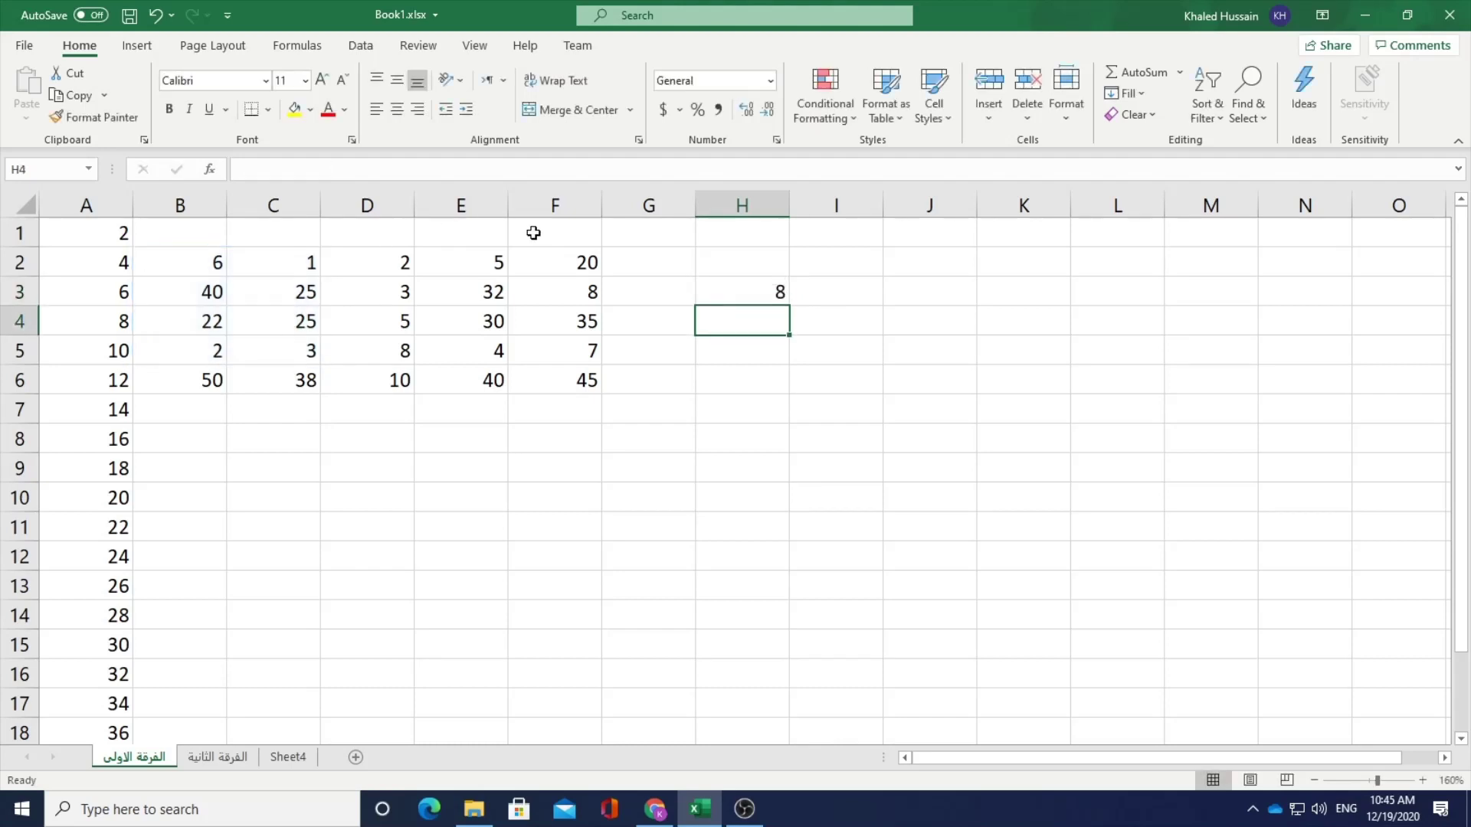
{"action": "left_click", "coordinate": [728, 292]}
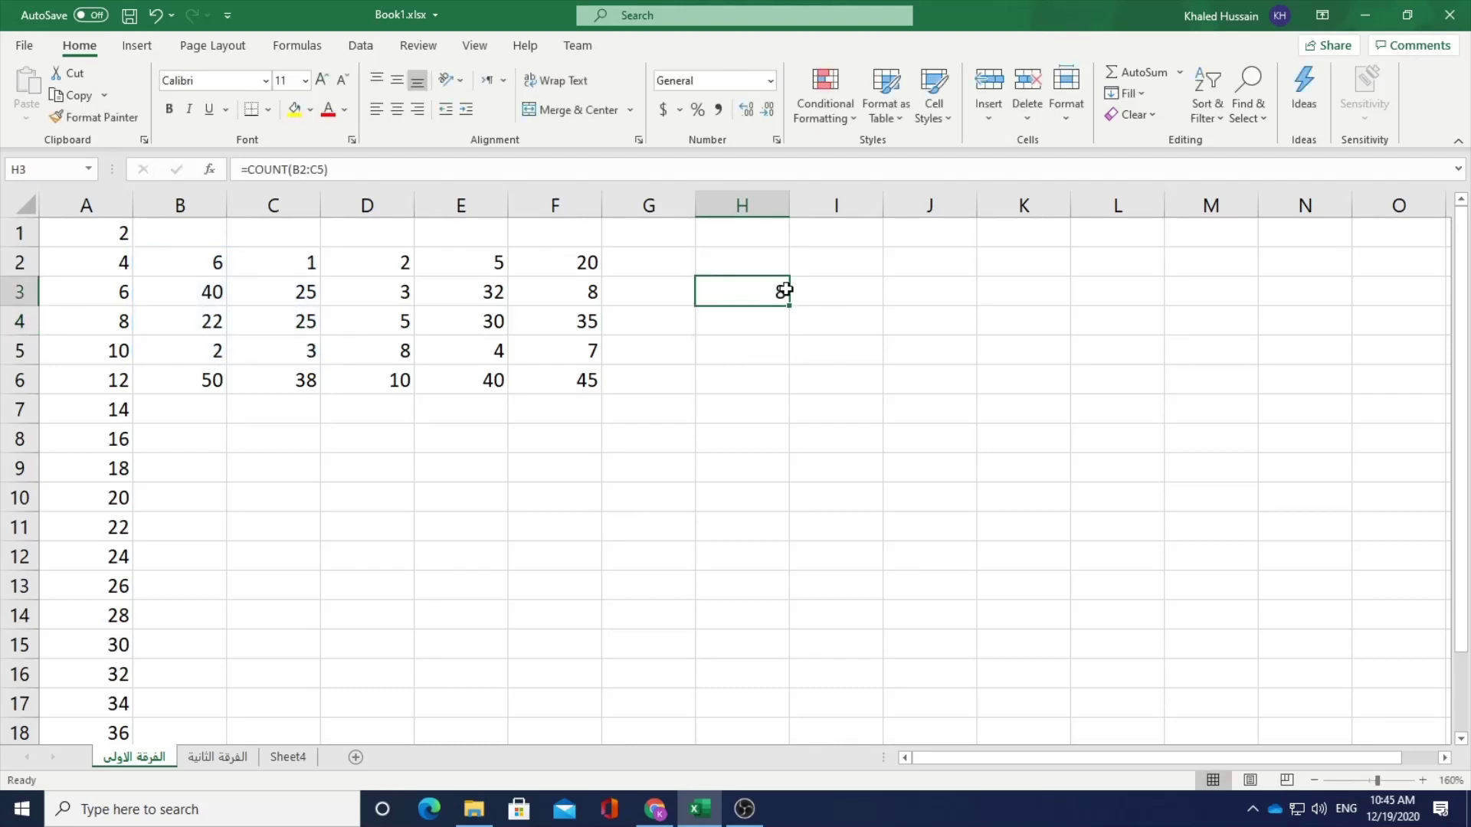
{"action": "left_click", "coordinate": [296, 169]}
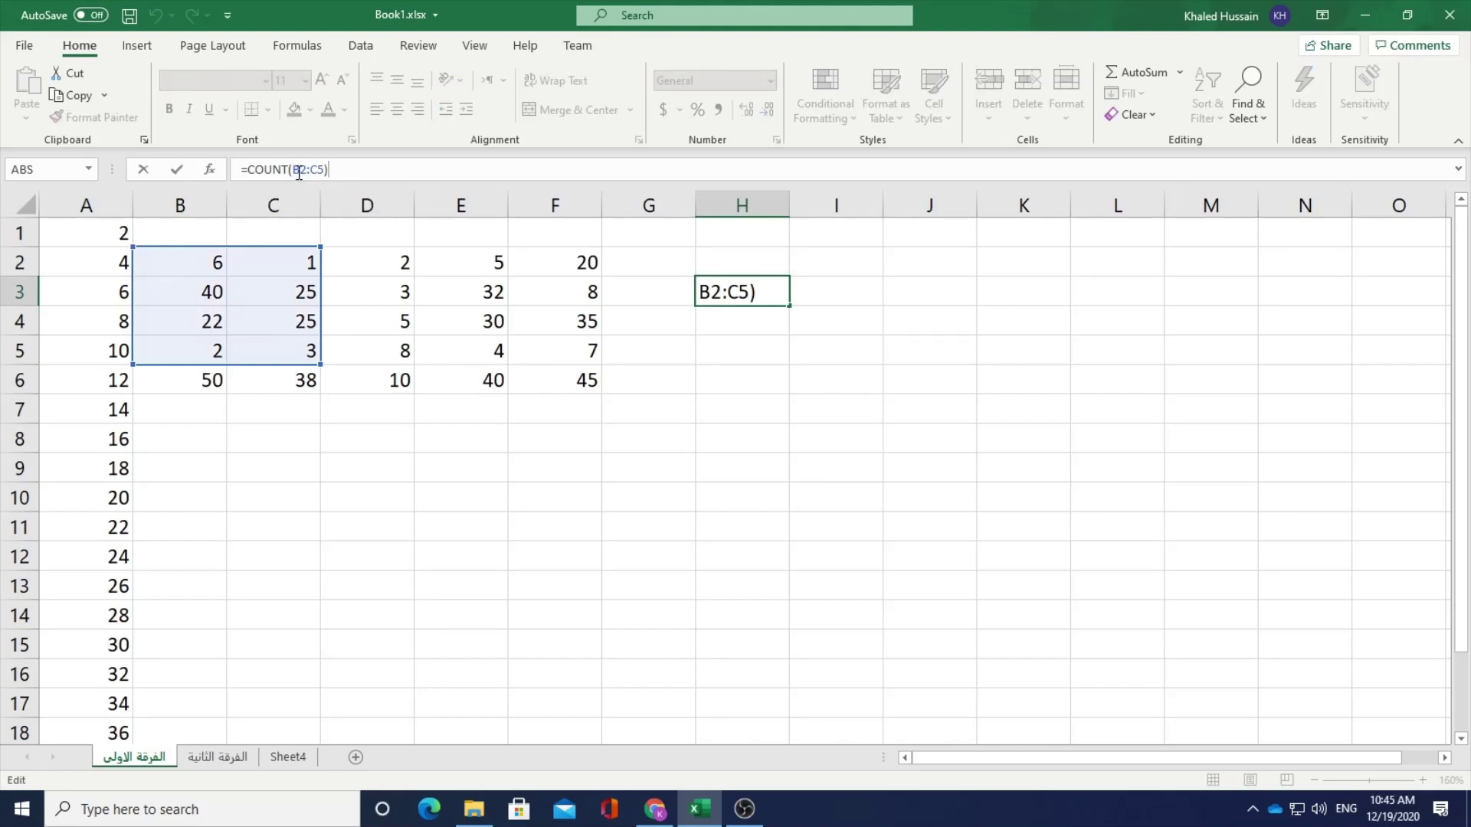
{"action": "key", "text": "Left"}
{"action": "key", "text": "Left"}
{"action": "key", "text": "BackSpace"}
{"action": "type", "text": "1"}
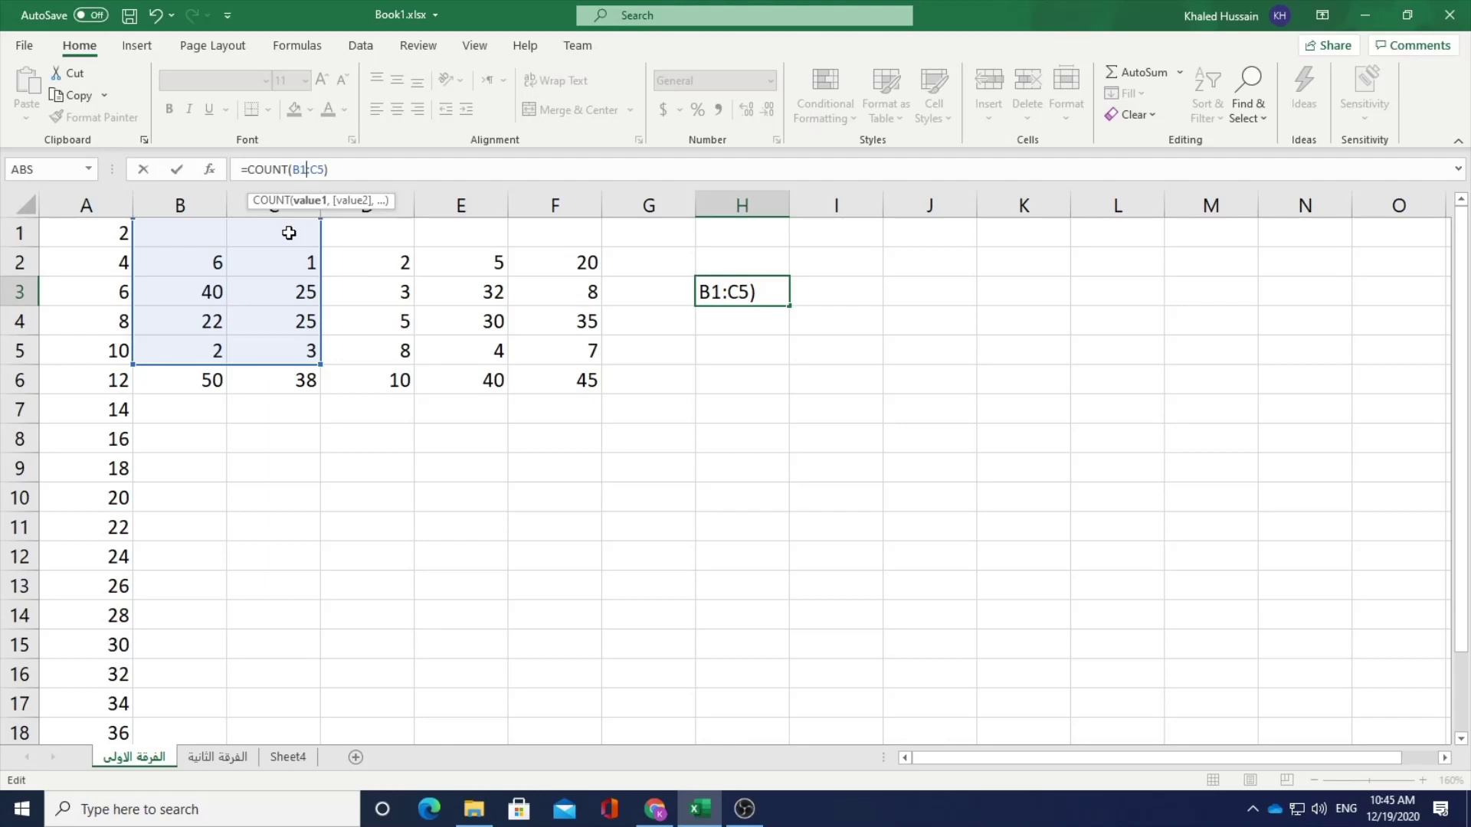
{"action": "key", "text": "Return"}
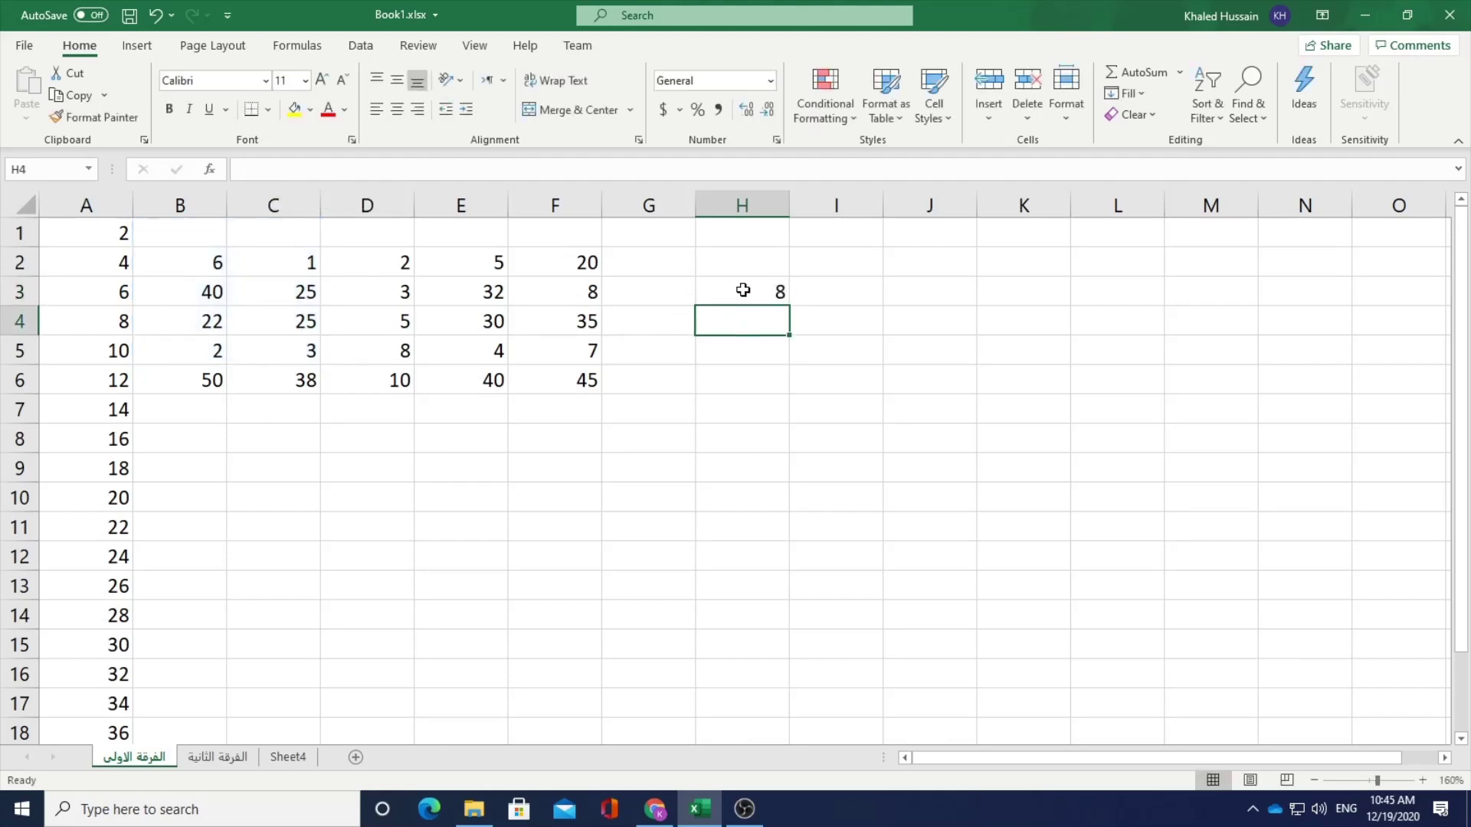
{"action": "left_click", "coordinate": [743, 290]}
{"action": "left_click", "coordinate": [292, 169]}
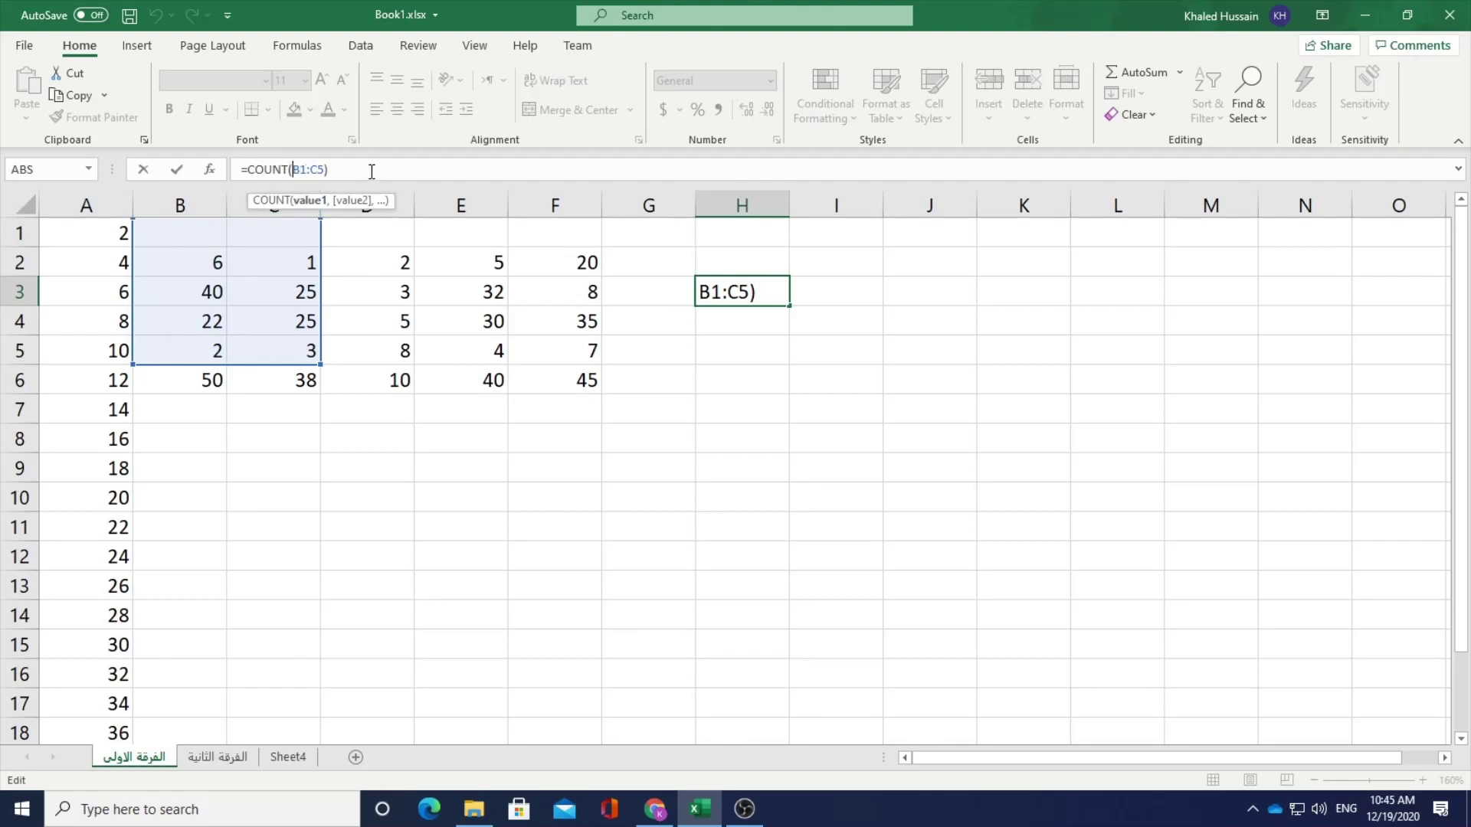
{"action": "left_click_drag", "start_coordinate": [353, 167], "coordinate": [205, 172]}
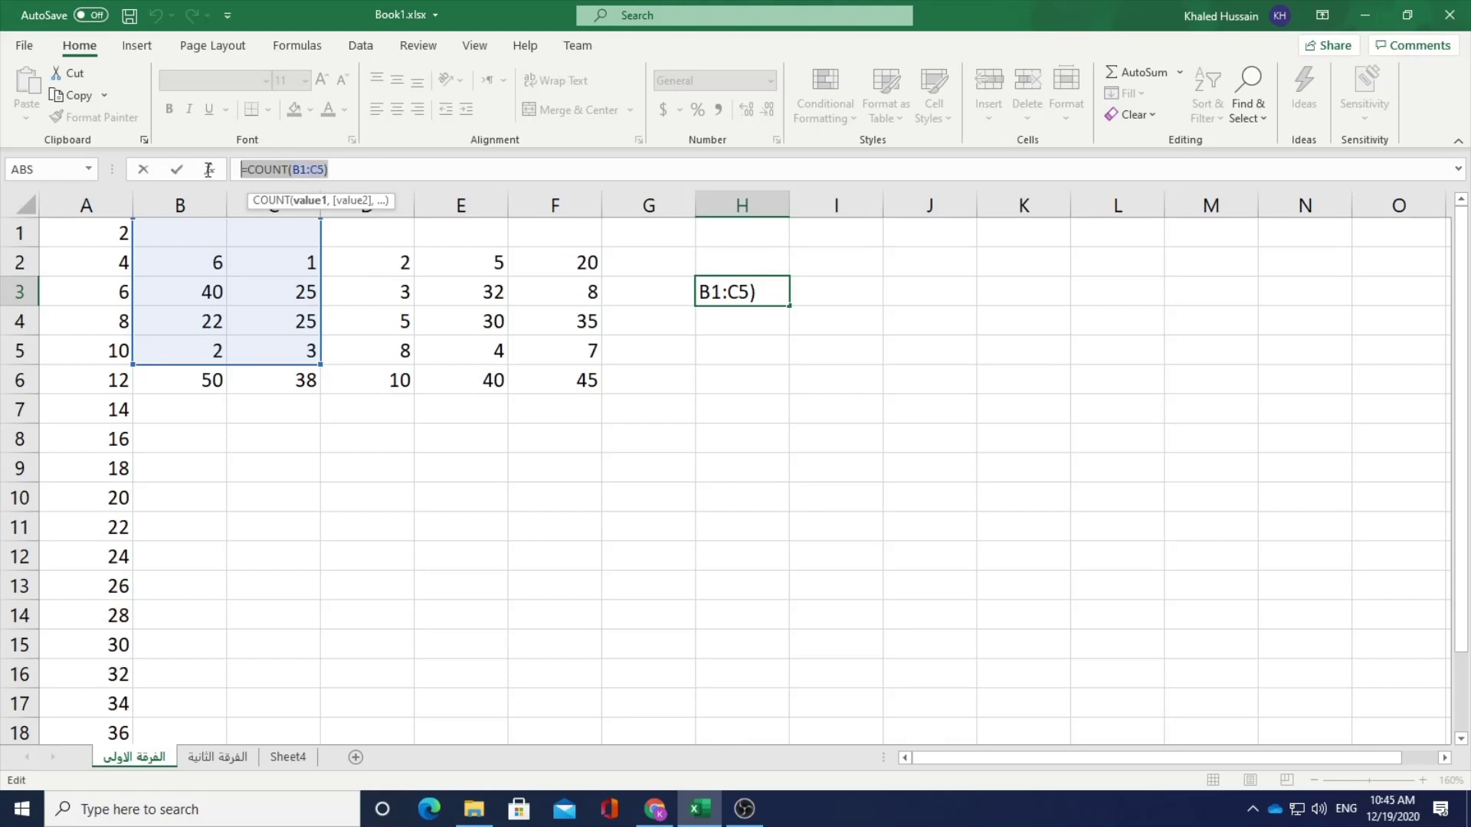
{"action": "key", "text": "Escape"}
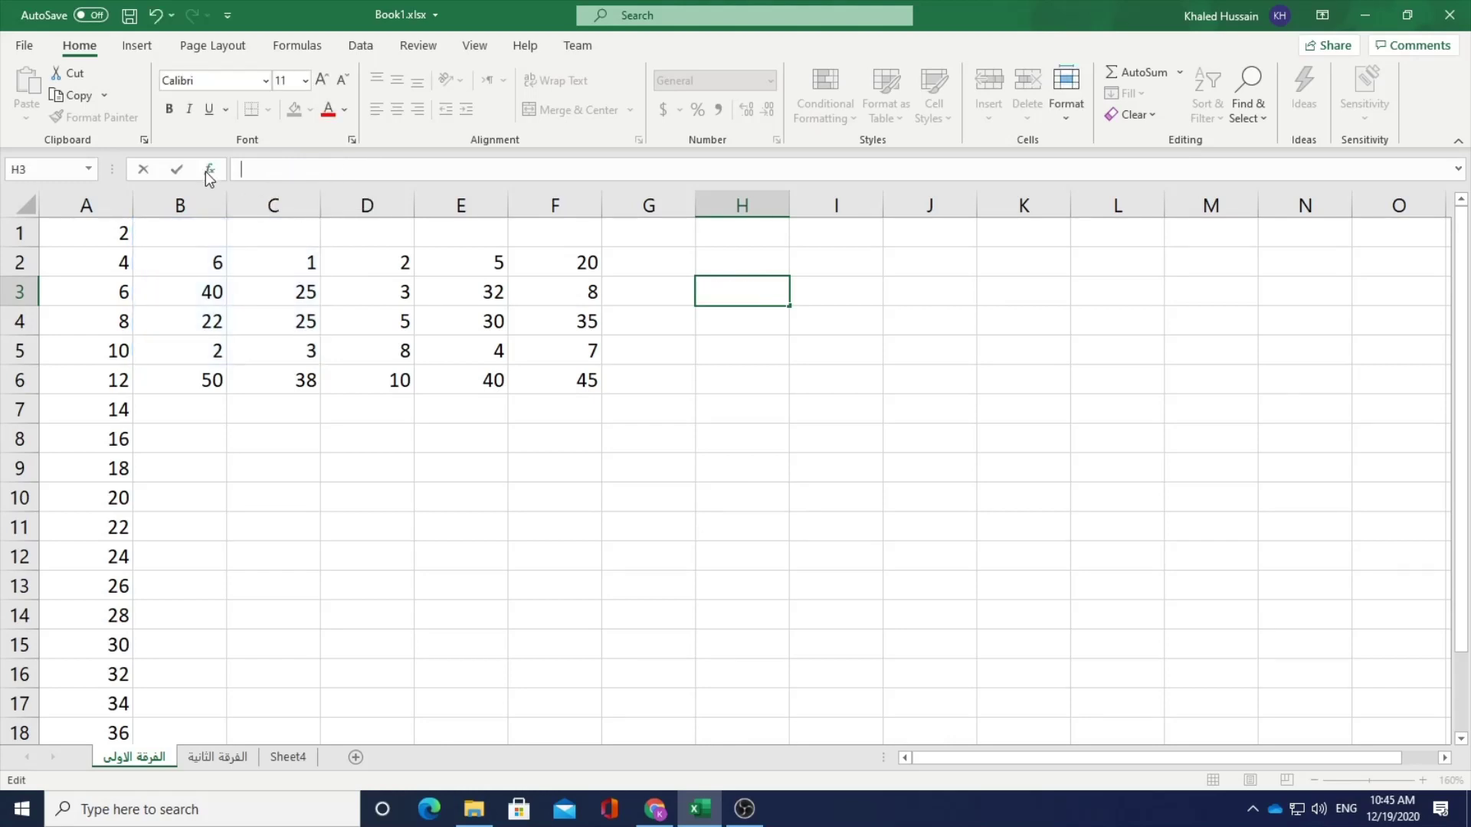
Insert =COUNTIF(C2:F6,">10") in H3 via Insert Function, giving 9.
{"action": "left_click", "coordinate": [209, 169]}
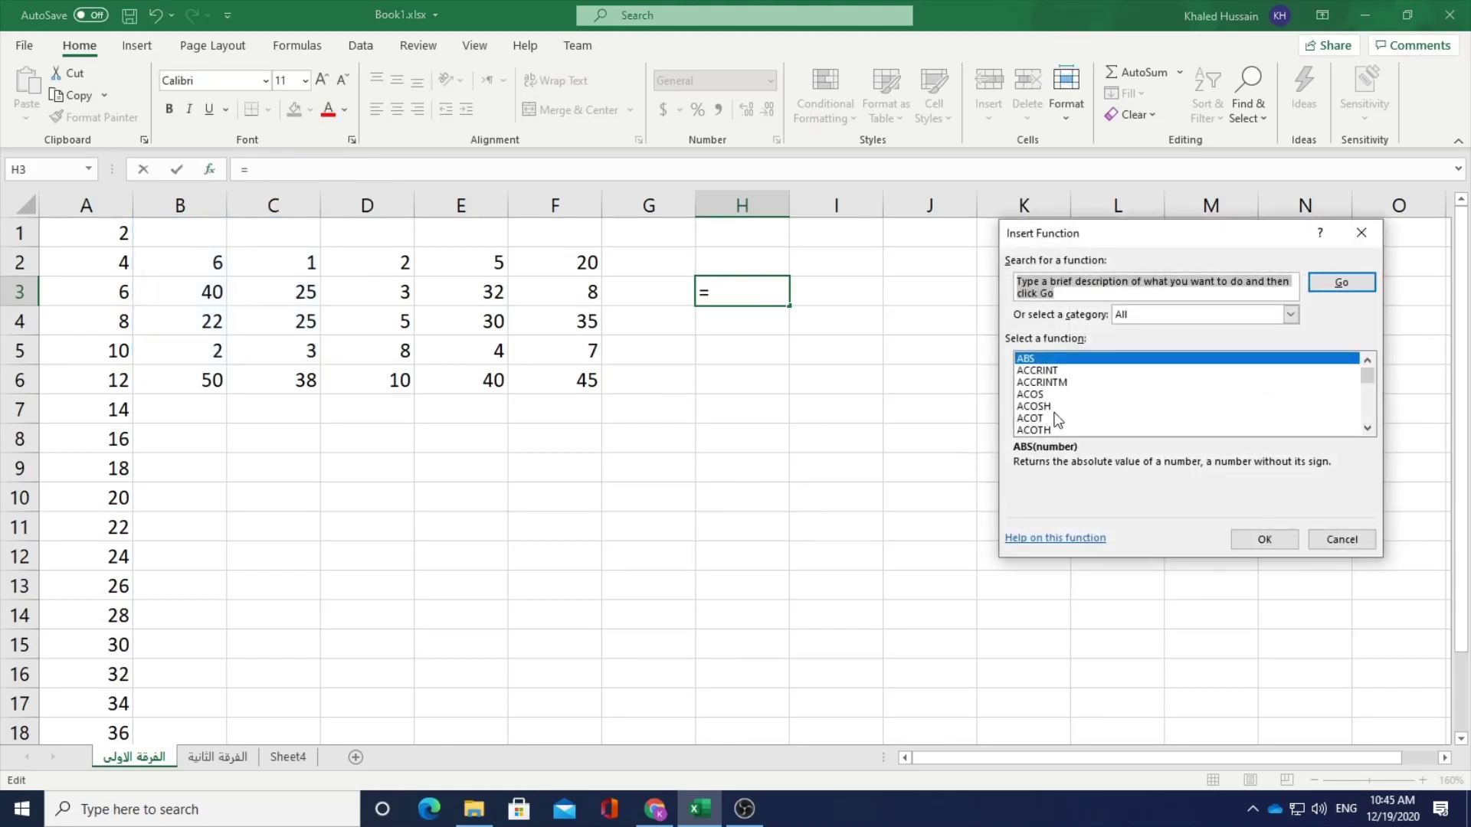
{"action": "left_click", "coordinate": [1289, 314]}
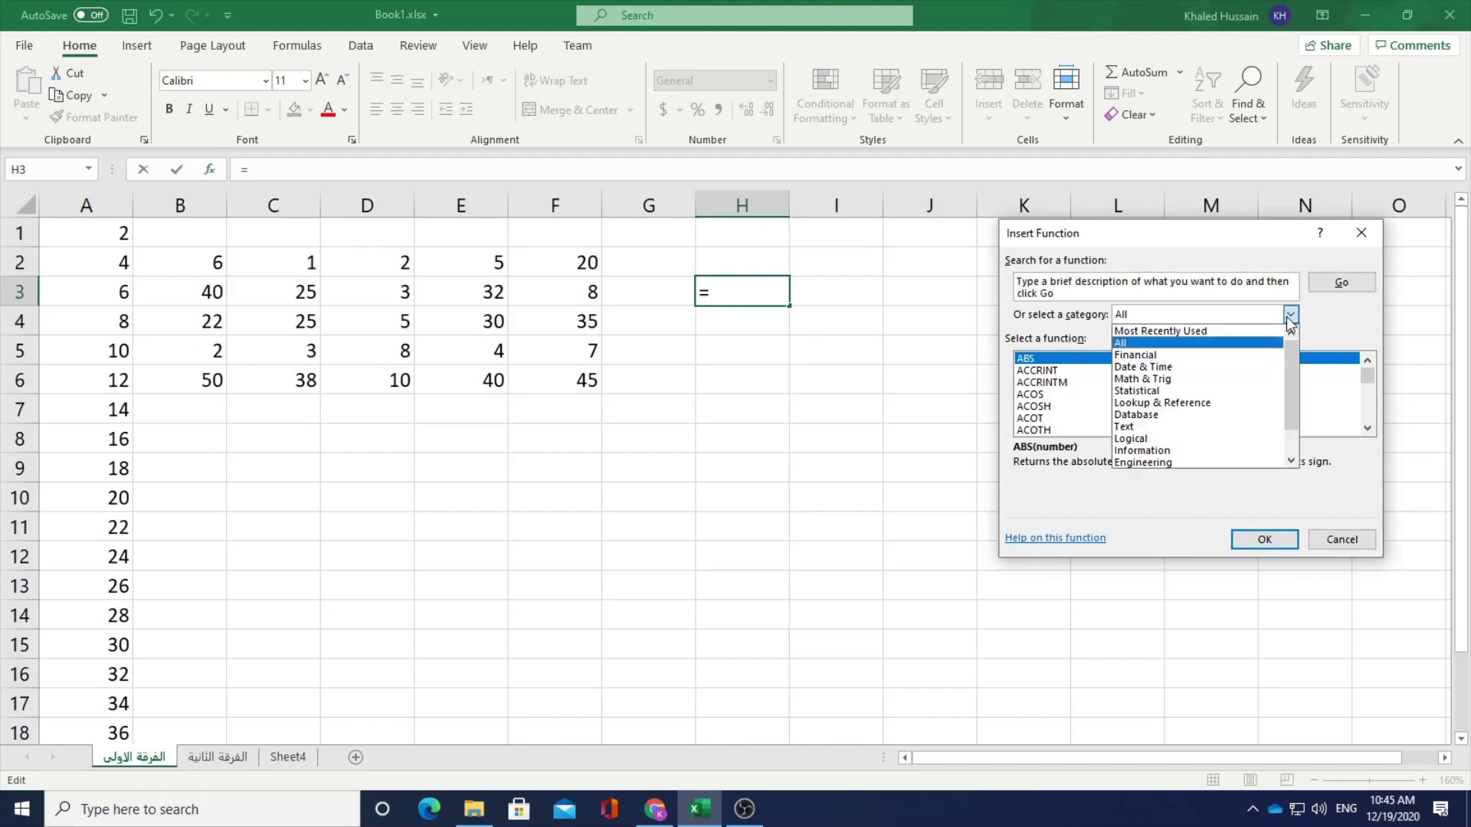
{"action": "left_click", "coordinate": [1185, 334]}
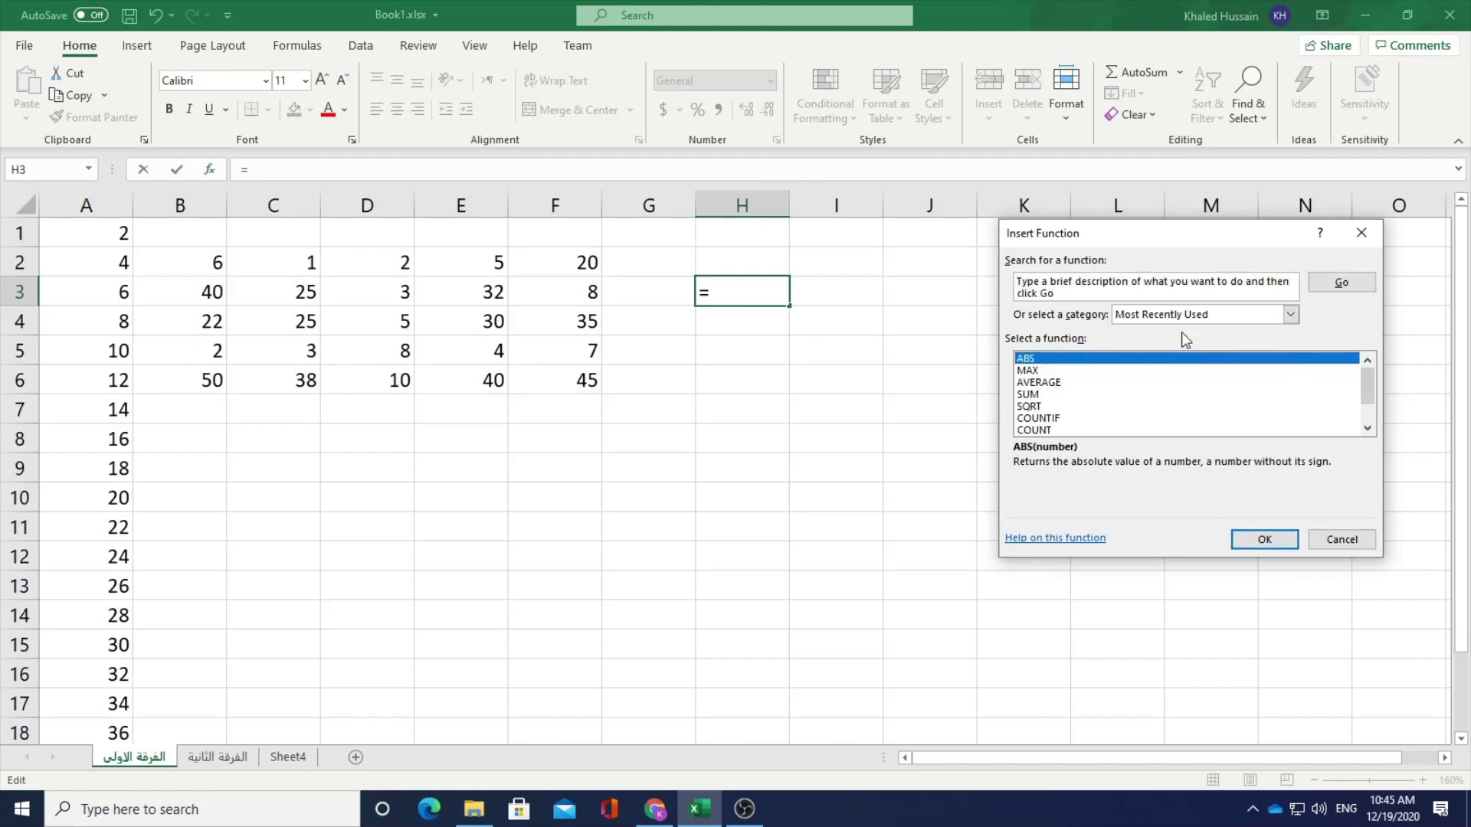
{"action": "double_click", "coordinate": [1065, 418]}
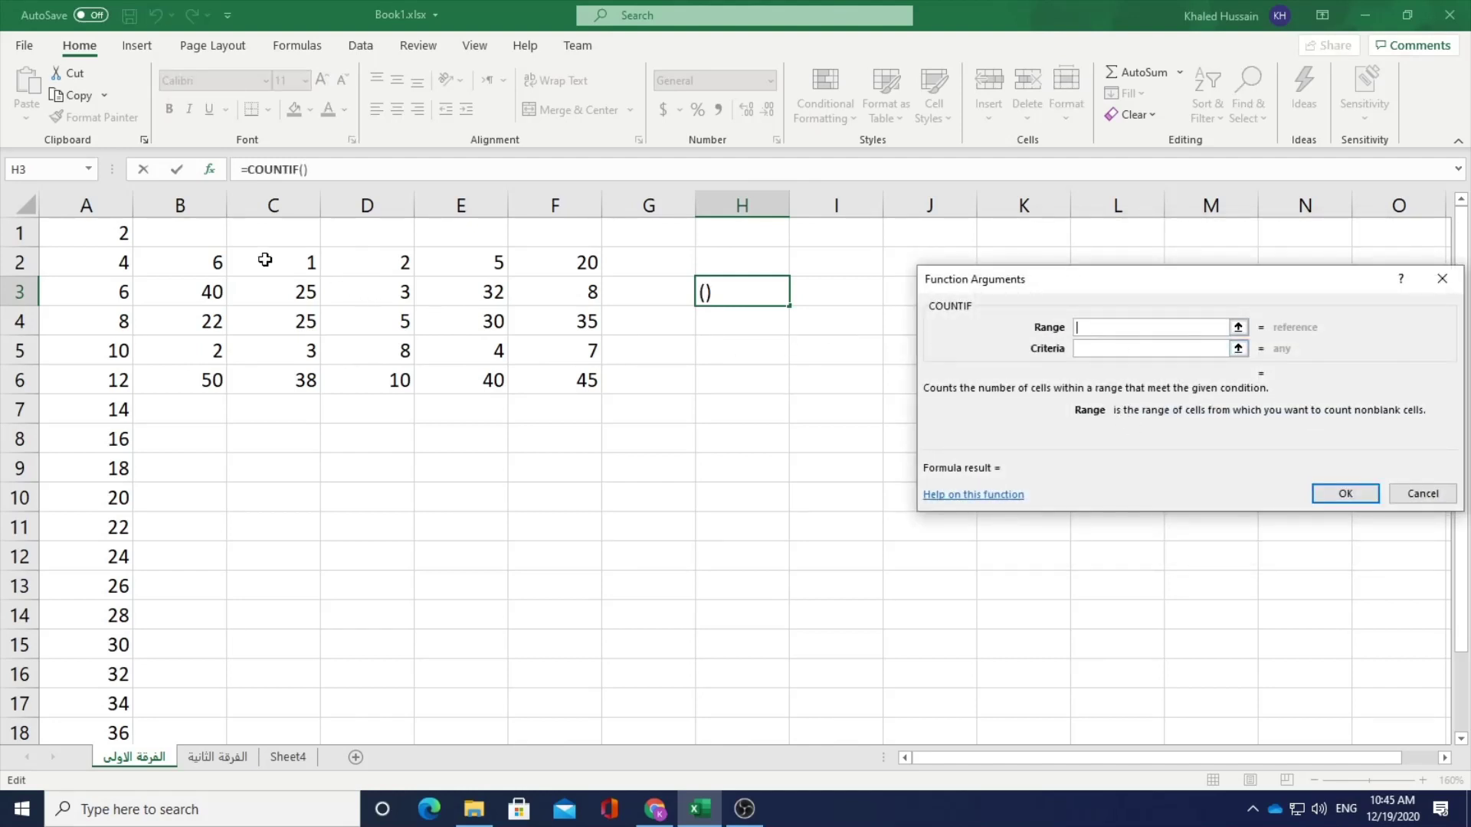
{"action": "left_click_drag", "start_coordinate": [247, 263], "coordinate": [550, 373]}
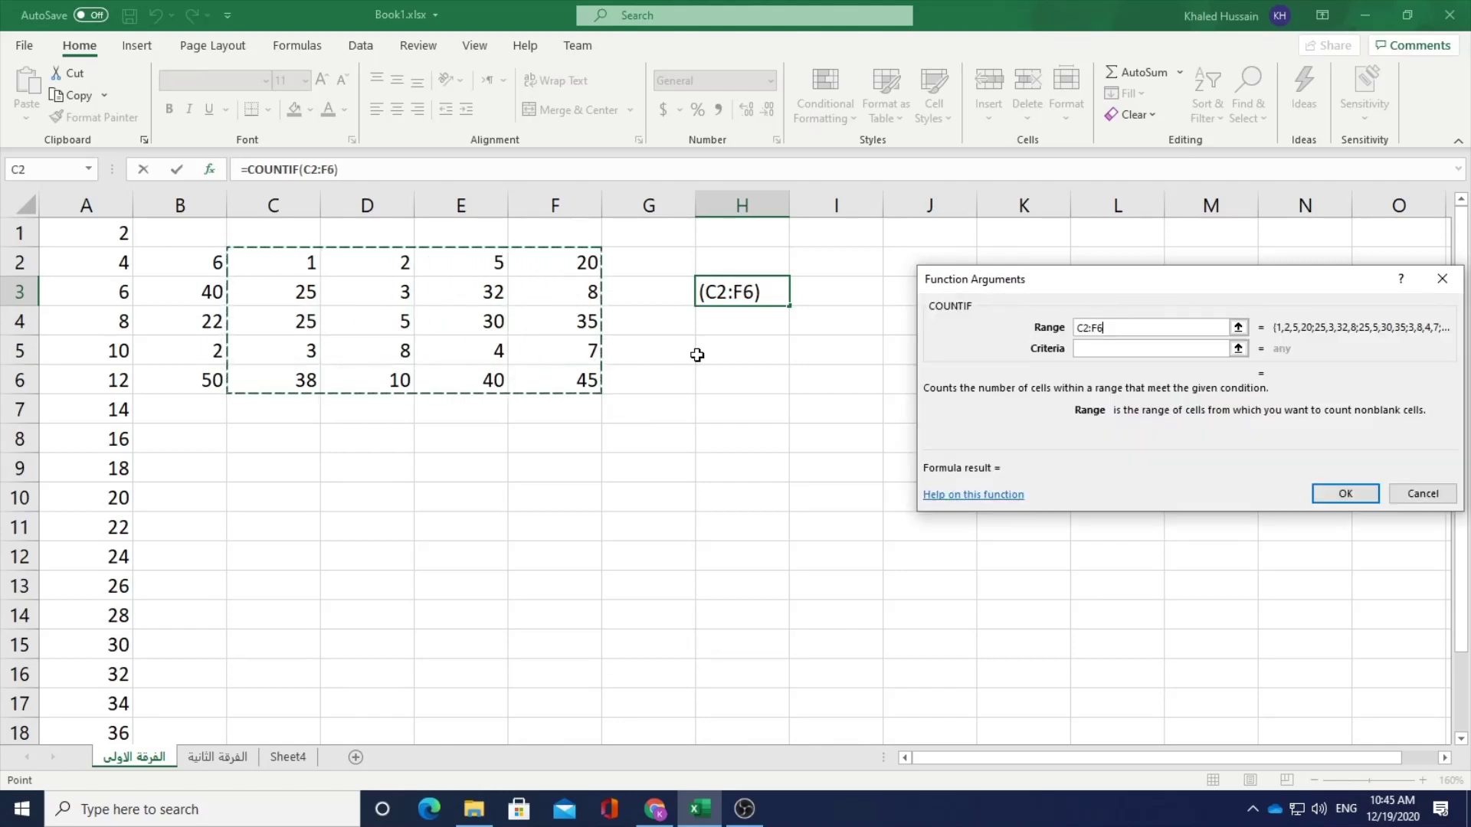
{"action": "left_click", "coordinate": [1106, 347]}
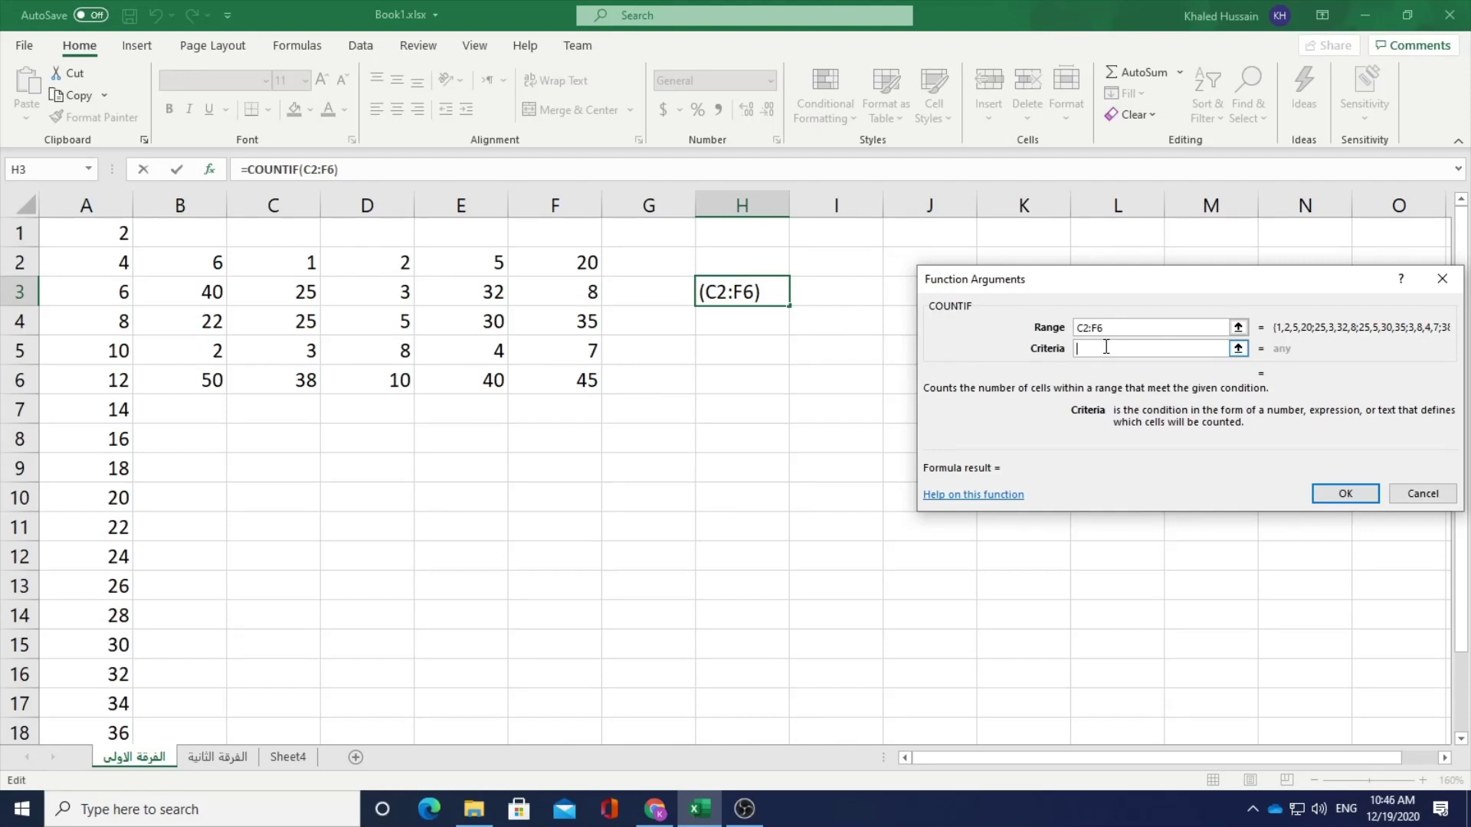
{"action": "type", "text": ">"}
{"action": "type", "text": "10"}
{"action": "left_click", "coordinate": [1345, 493]}
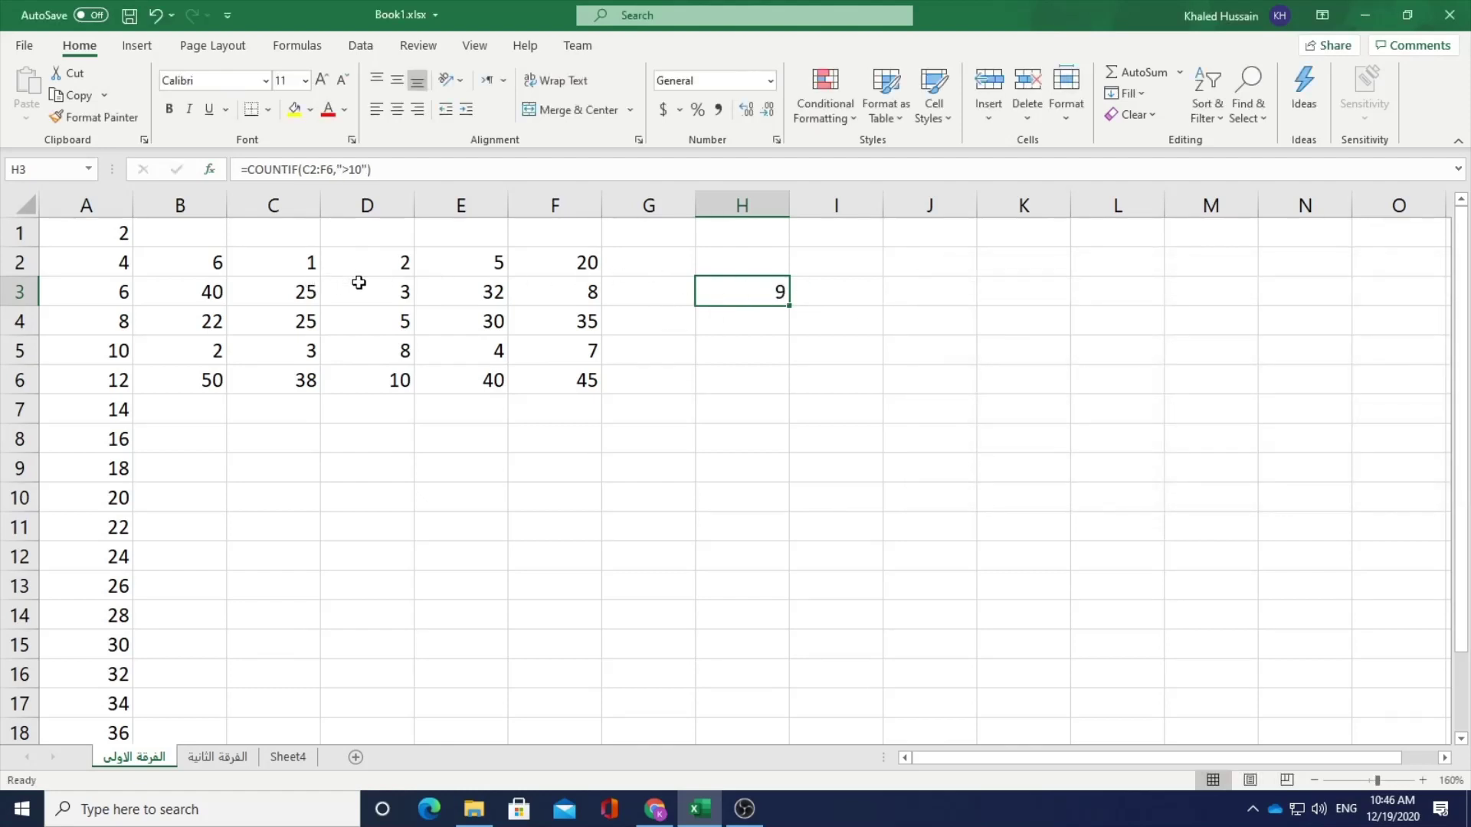
Change H3's COUNTIF criterion from ">10" to ">30", giving 5.
{"action": "left_click", "coordinate": [334, 169]}
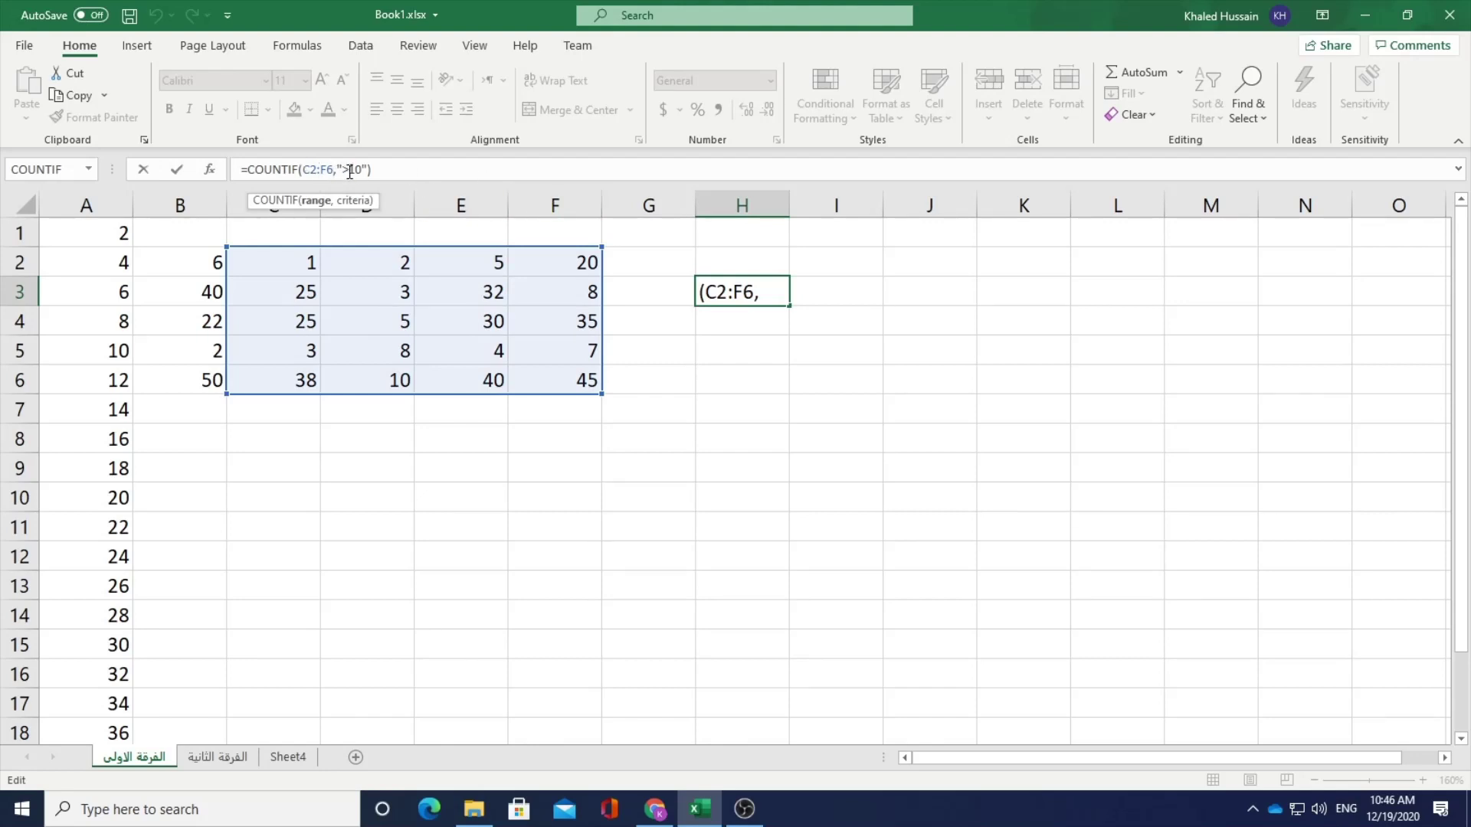
{"action": "left_click", "coordinate": [353, 170]}
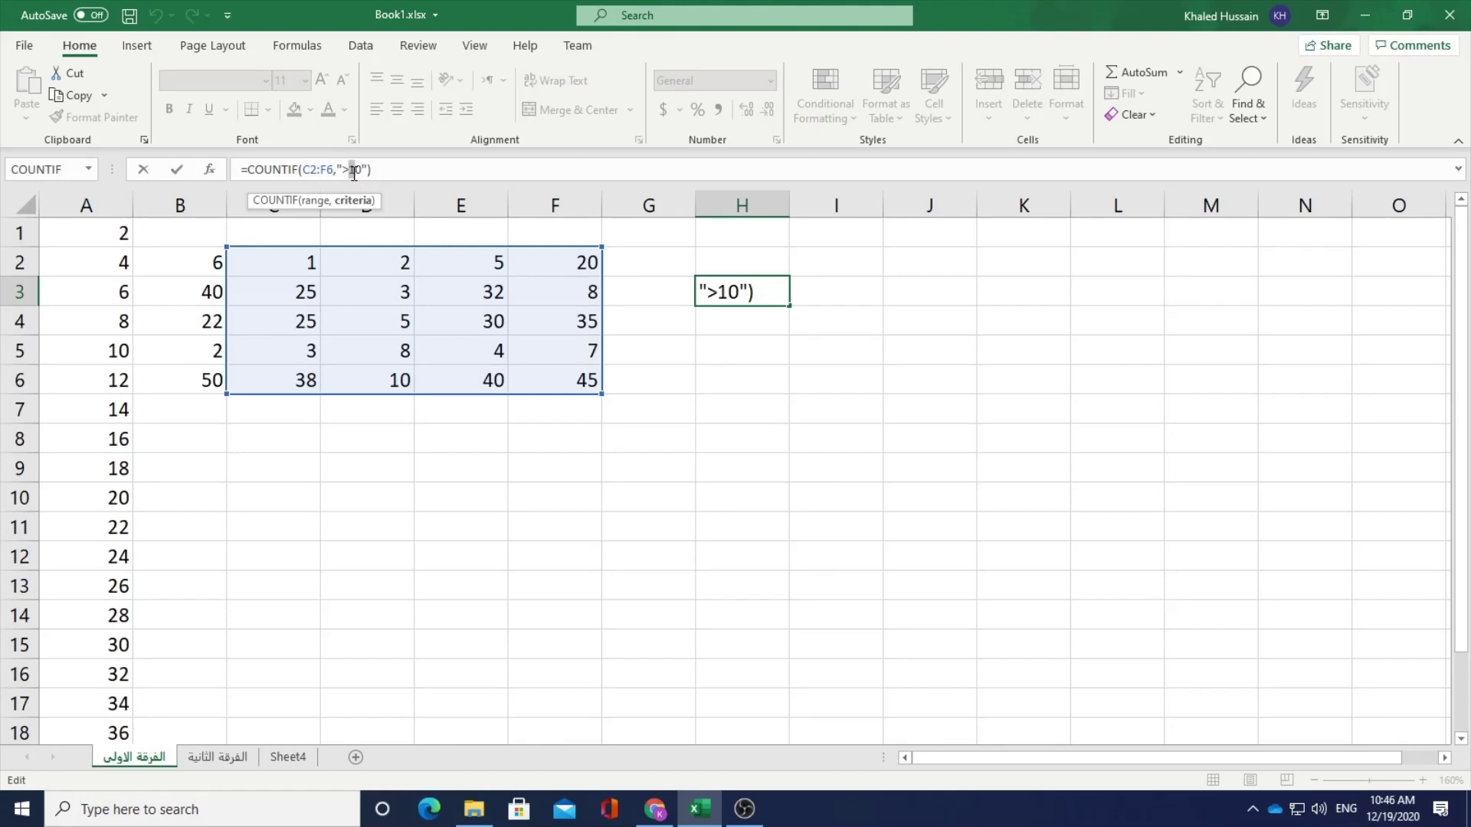
{"action": "type", "text": "30"}
{"action": "key", "text": "BackSpace"}
{"action": "key", "text": "Return"}
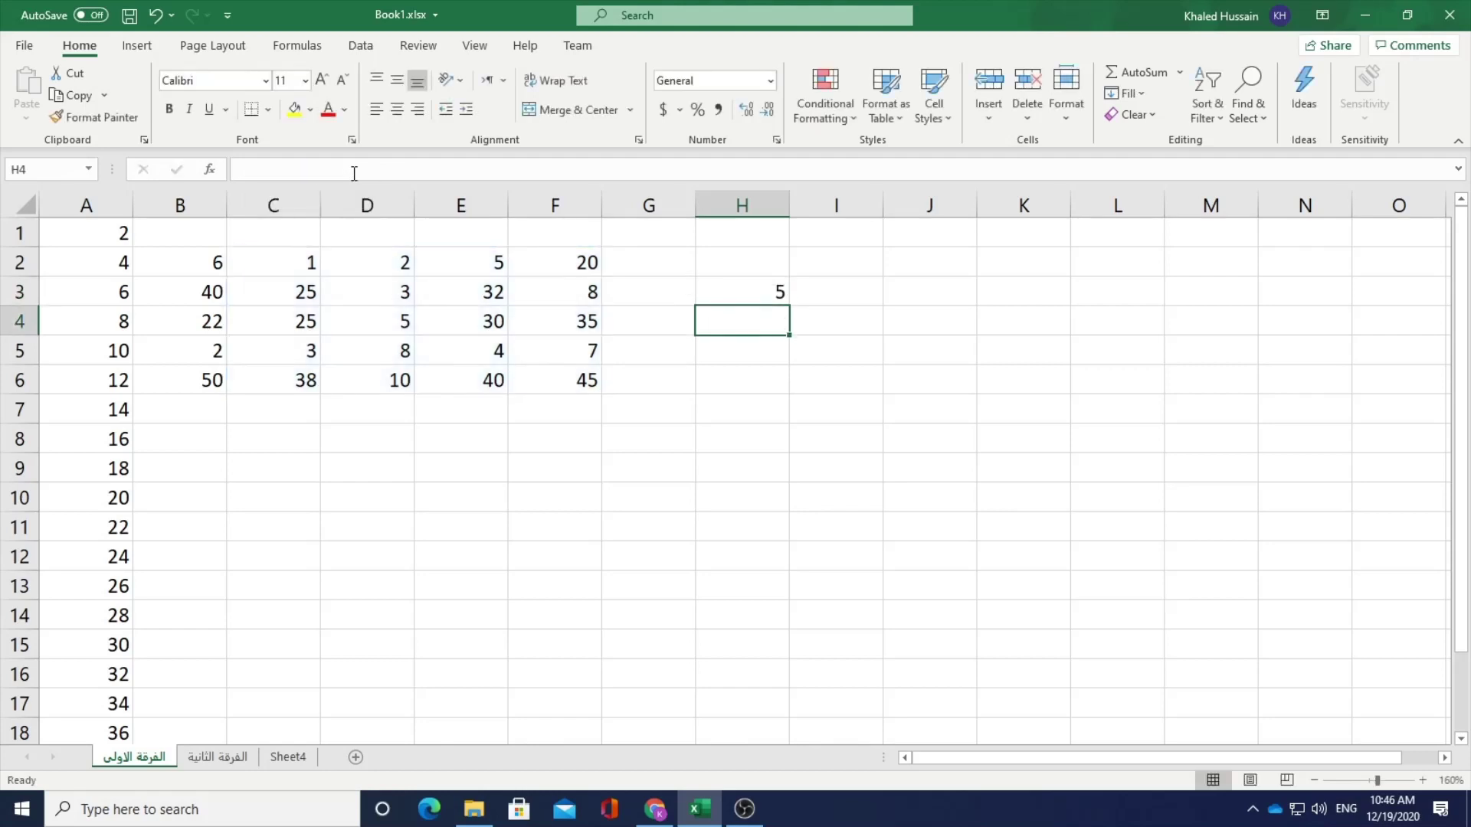
Review the =COUNTIF(C2:F6,">30") formula in H3, leaving it unchanged.
{"action": "left_click", "coordinate": [748, 296]}
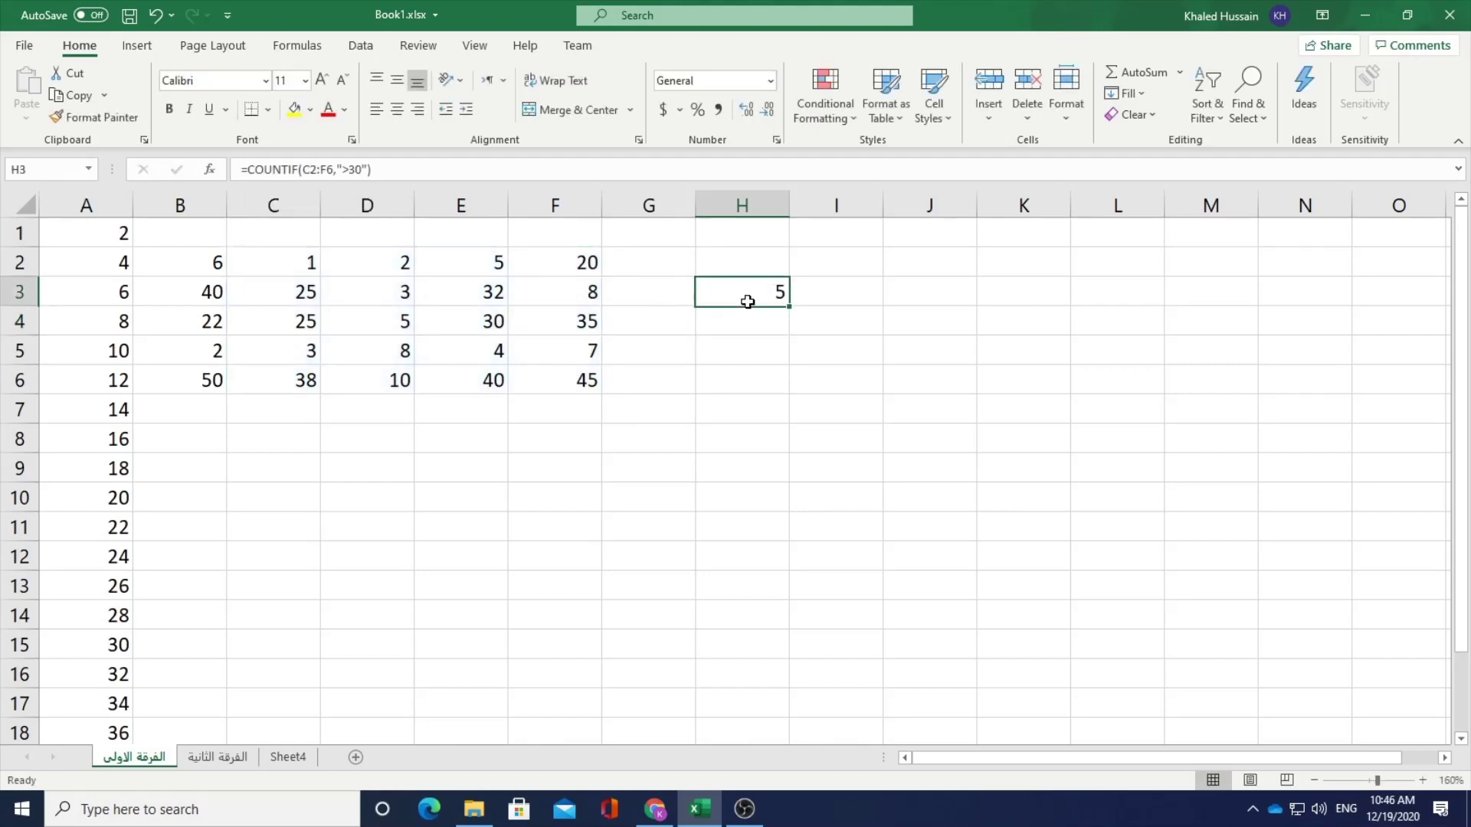
{"action": "left_click", "coordinate": [338, 170]}
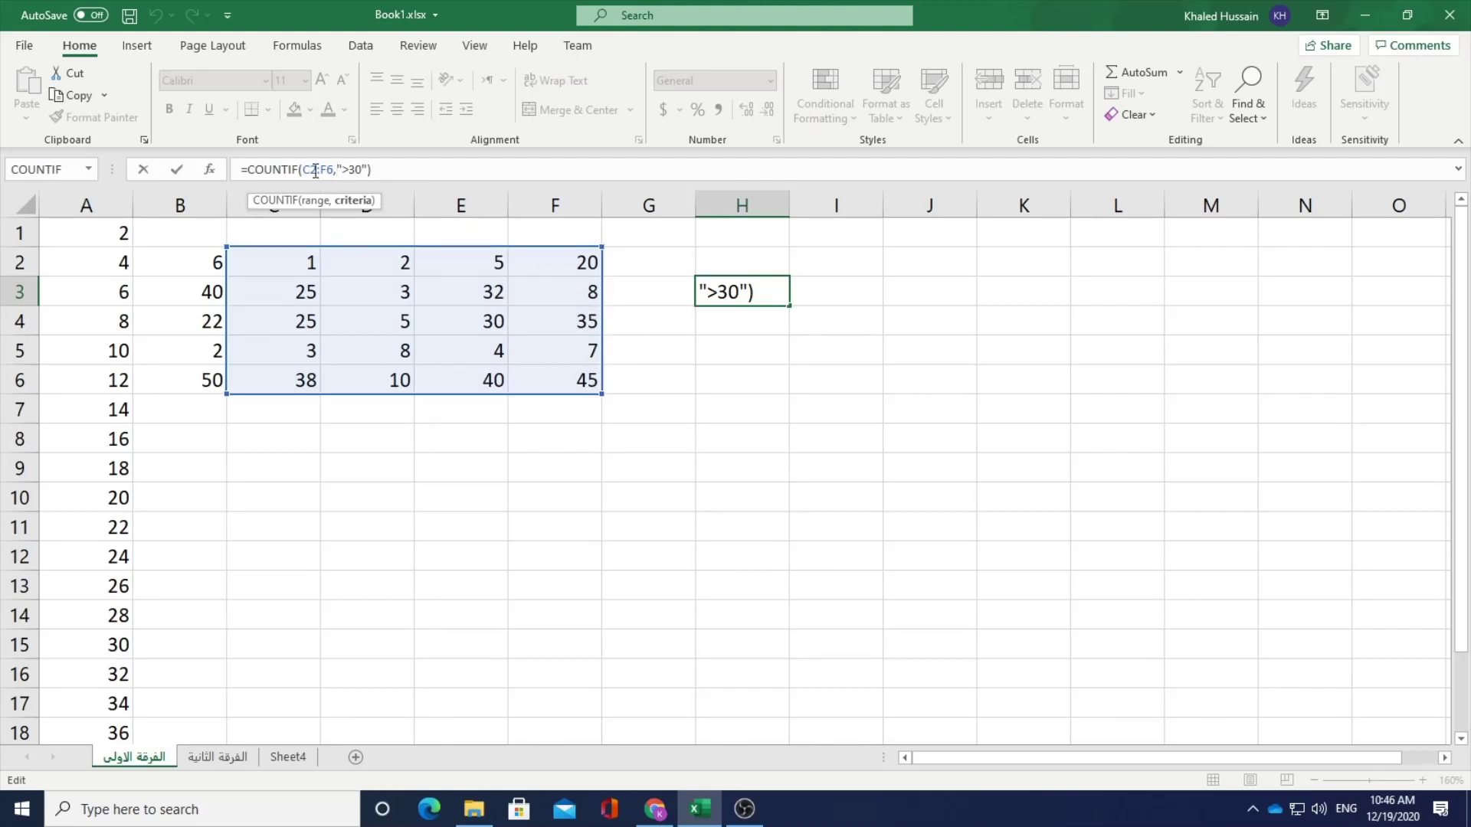
{"action": "left_click", "coordinate": [414, 175]}
{"action": "key", "text": "Return"}
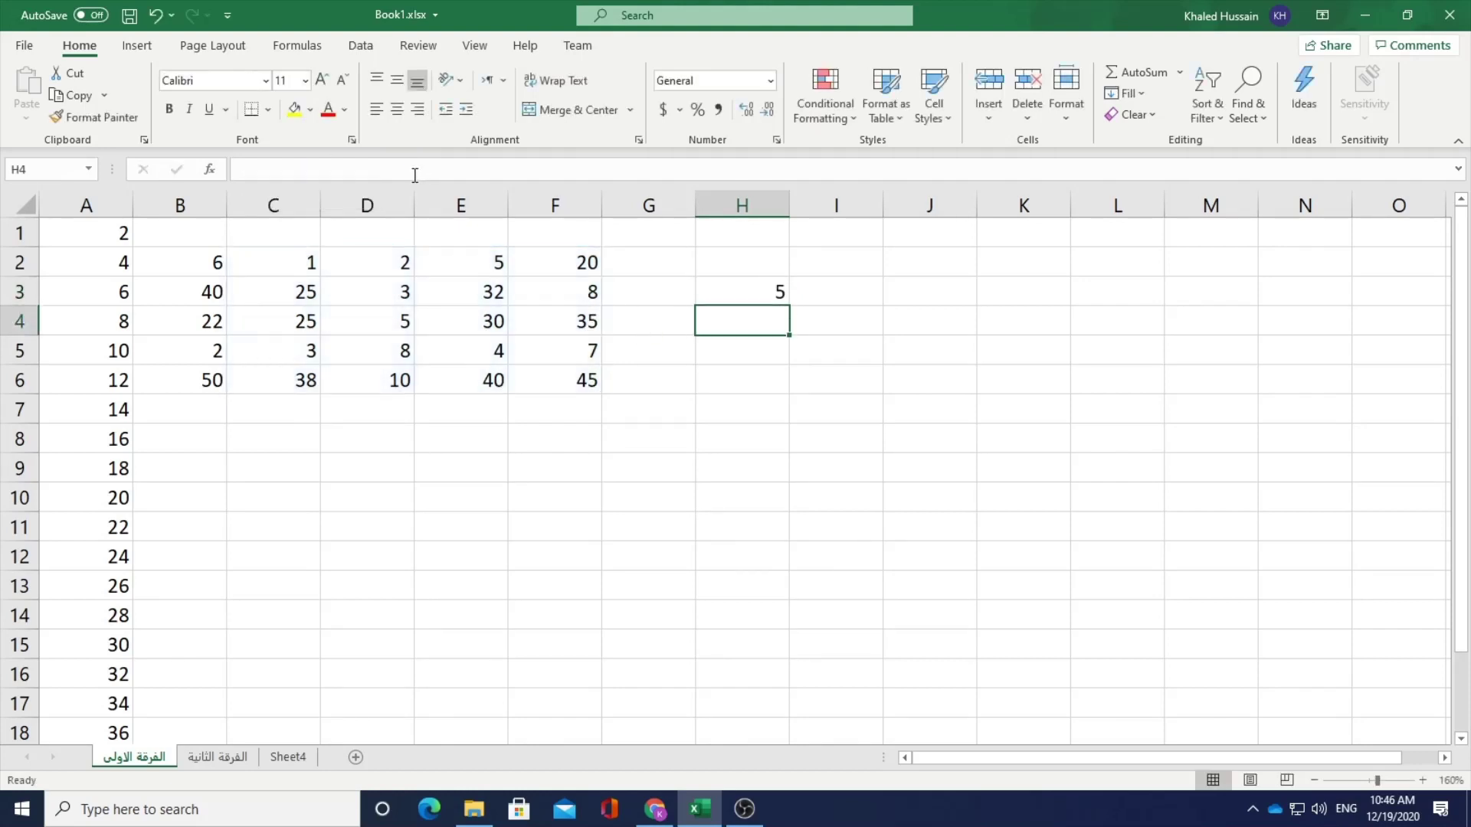
{"action": "left_click", "coordinate": [768, 295]}
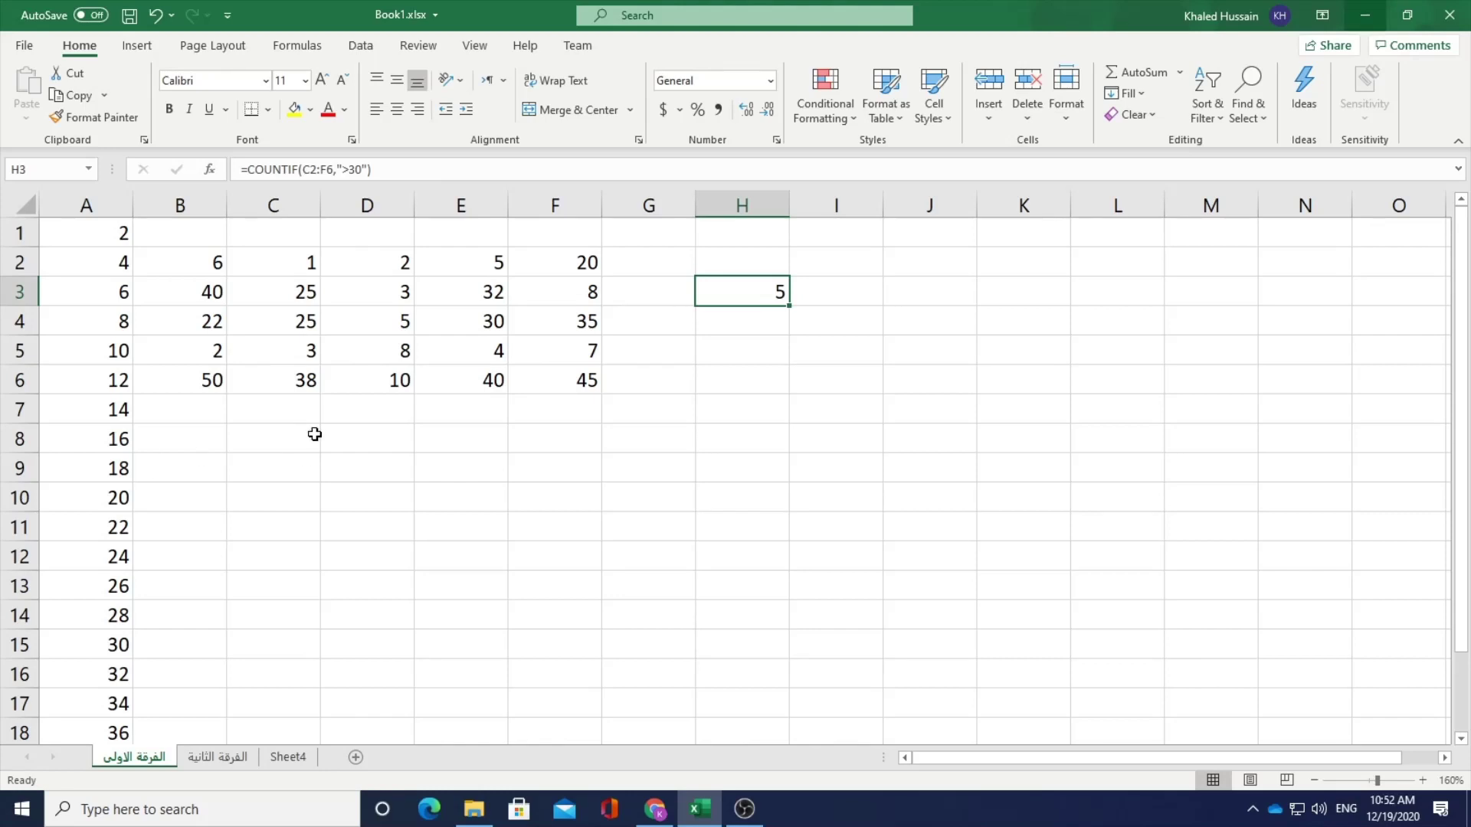
Change H3's COUNTIF criterion to "<5" to count values below 5.
{"action": "left_click", "coordinate": [347, 170]}
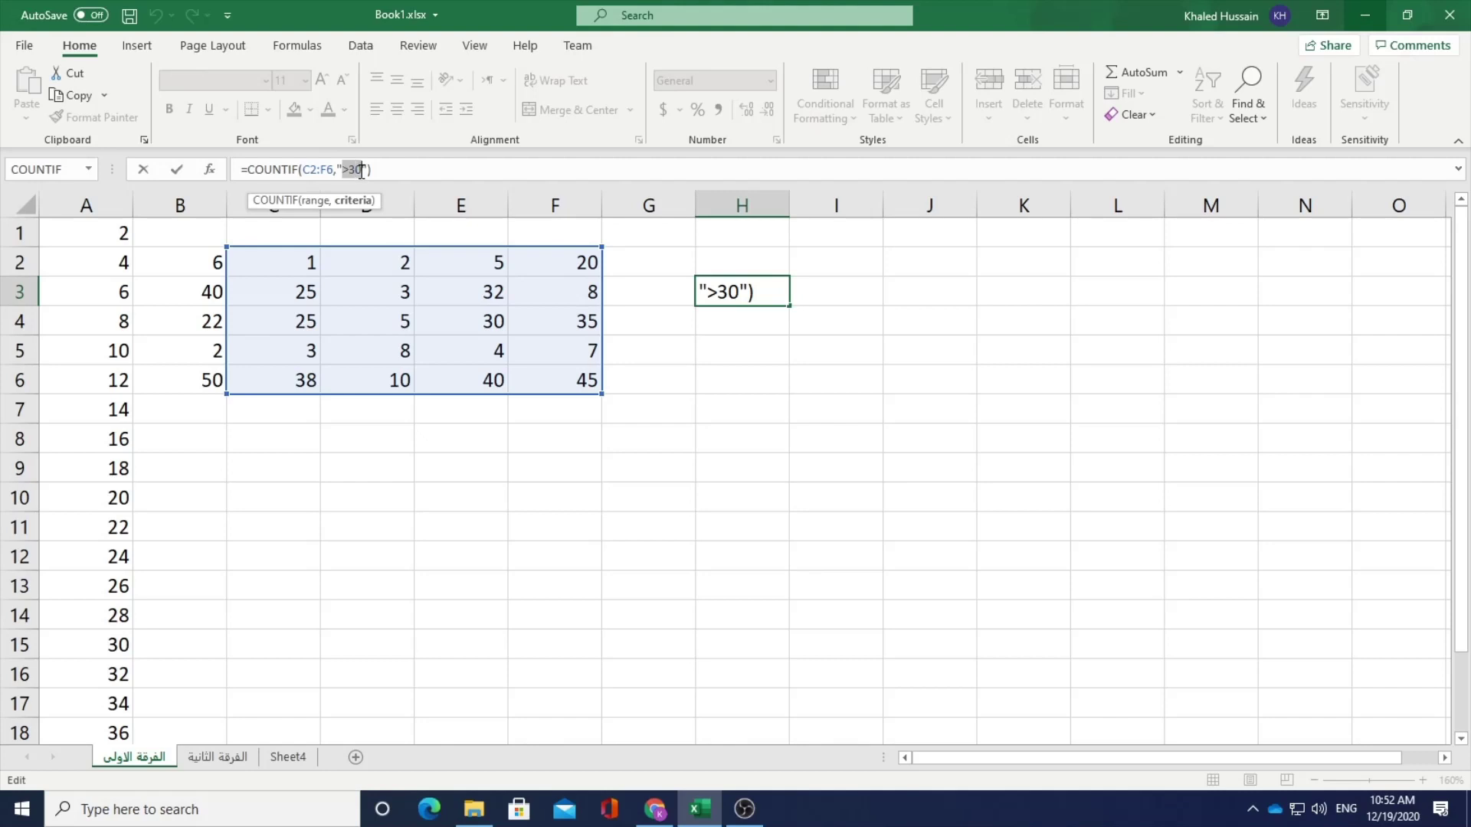
{"action": "type", "text": "<5"}
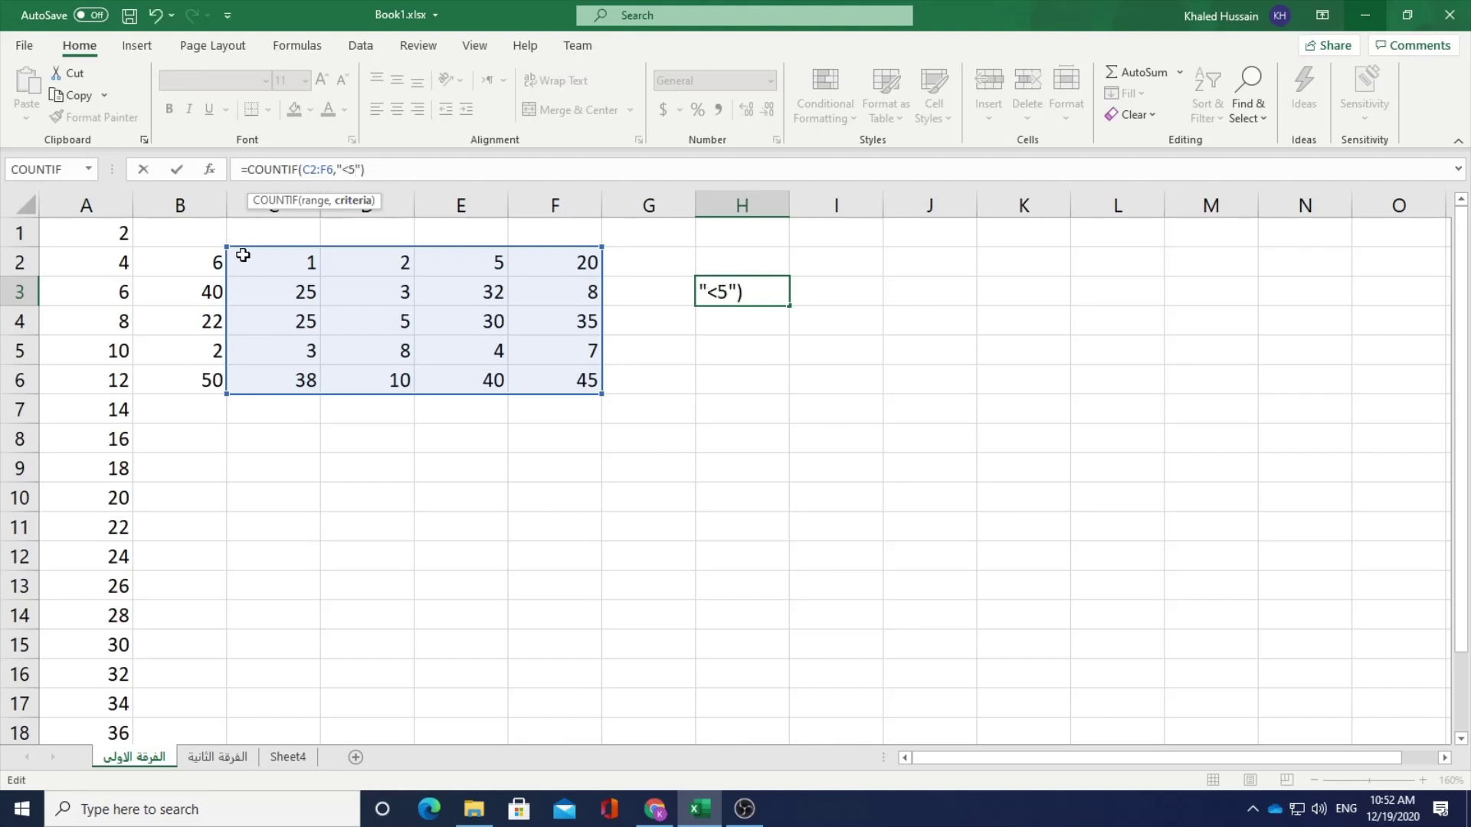
{"action": "key", "text": "Return"}
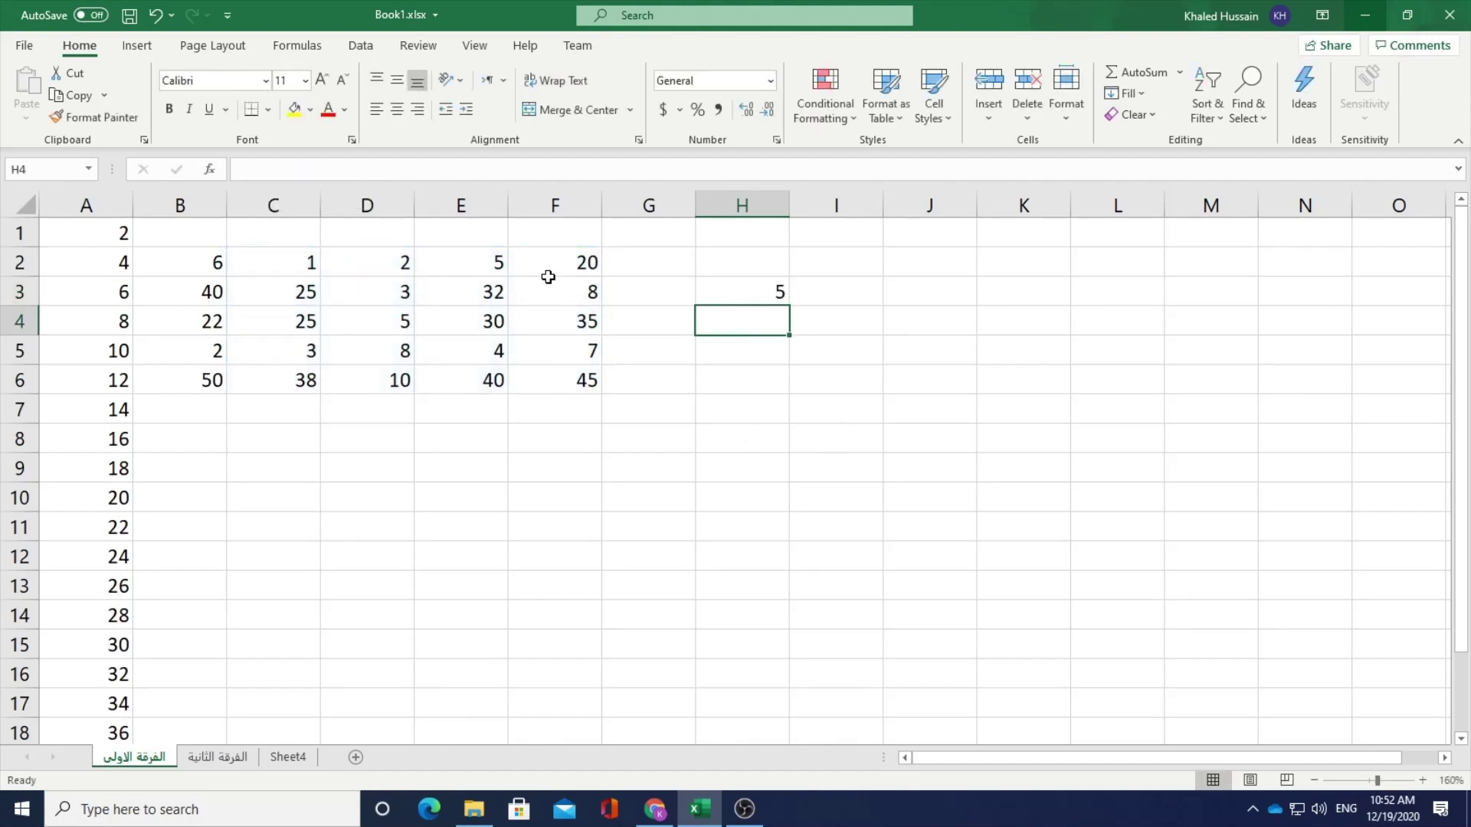
{"action": "left_click", "coordinate": [745, 296]}
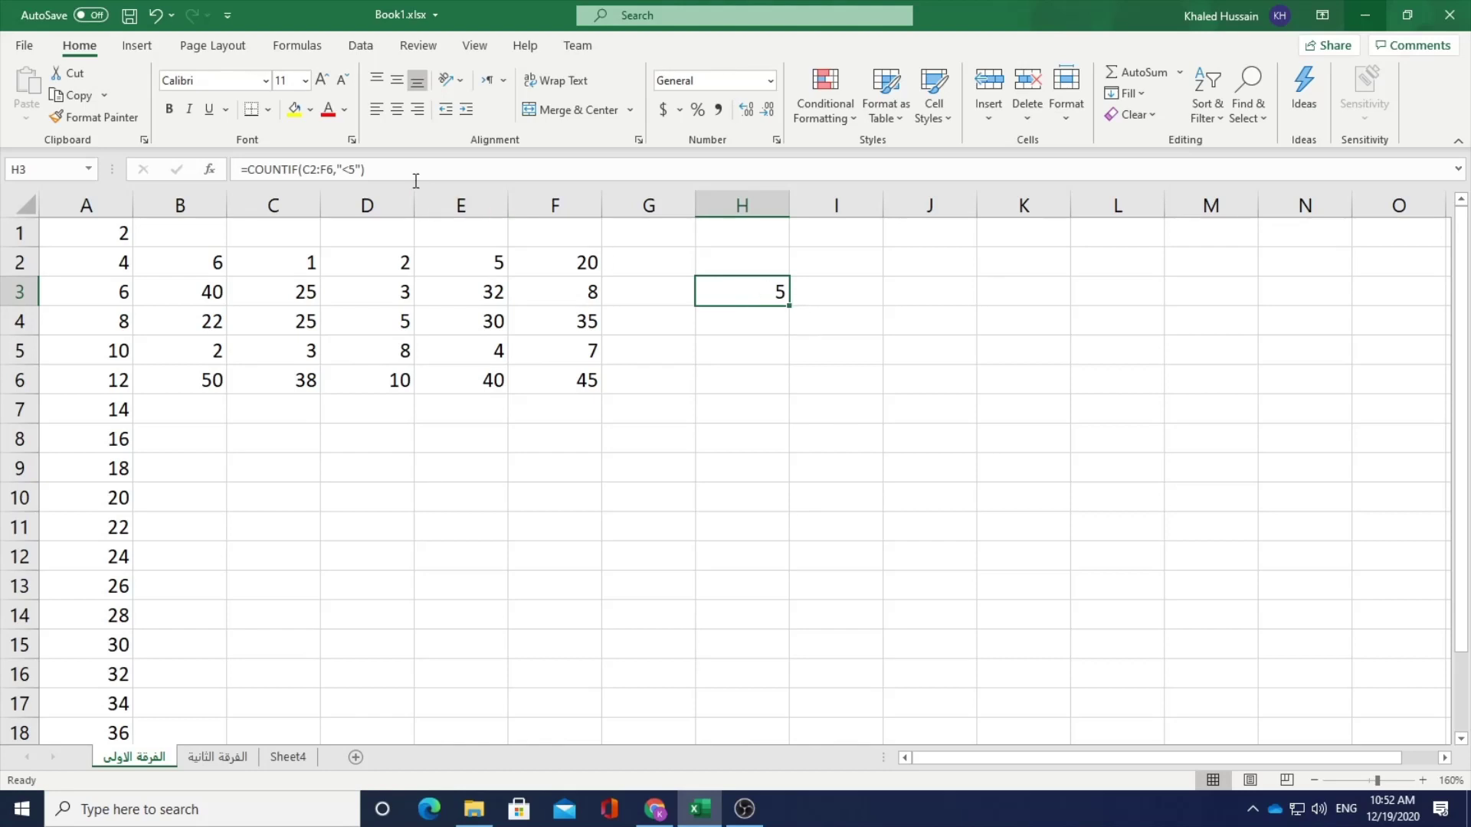
Change the criterion to "=5" to count values equal to 5.
{"action": "left_click_drag", "start_coordinate": [342, 171], "coordinate": [353, 169]}
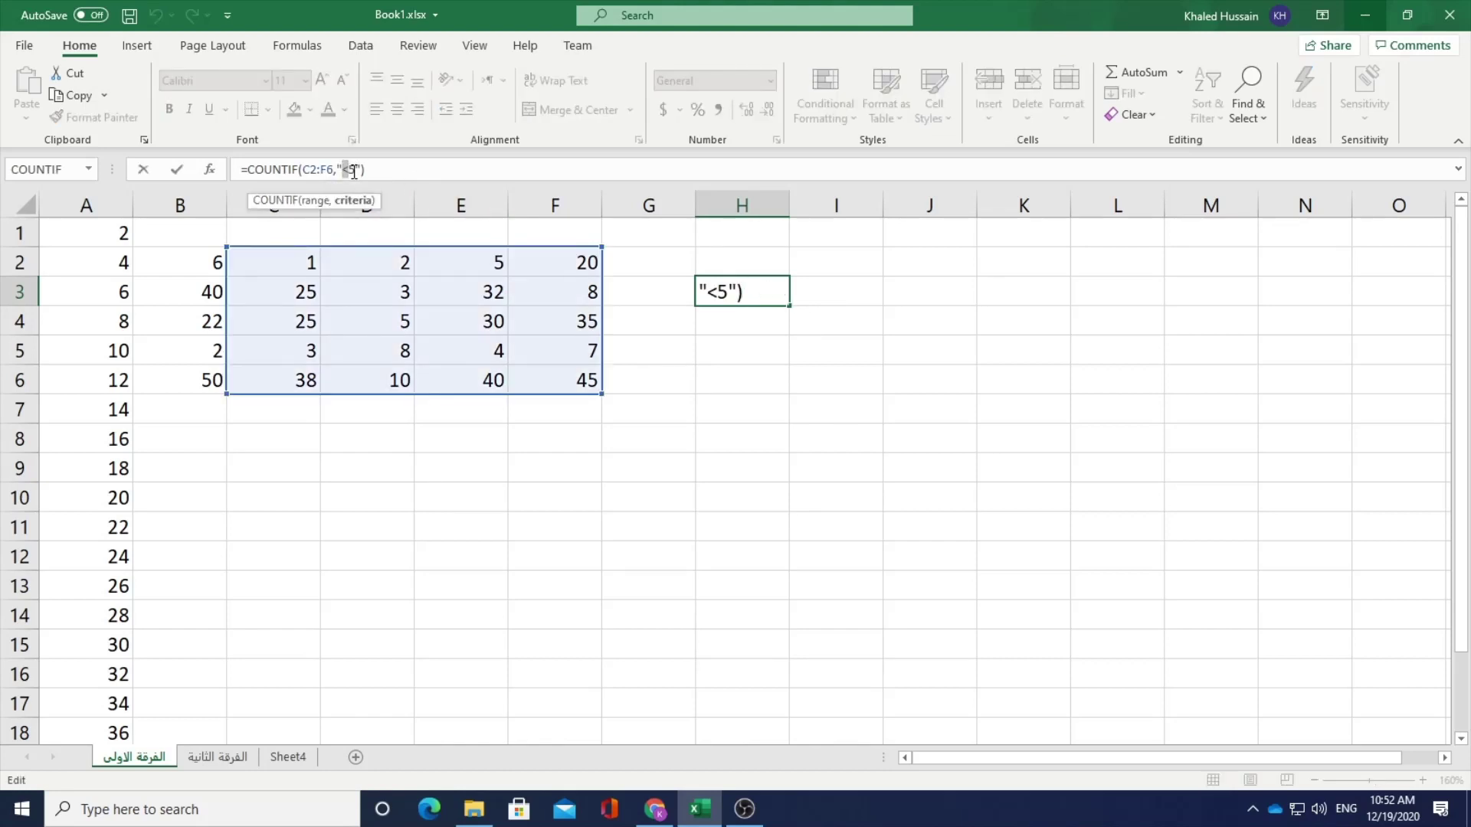
{"action": "type", "text": "="}
{"action": "key", "text": "Return"}
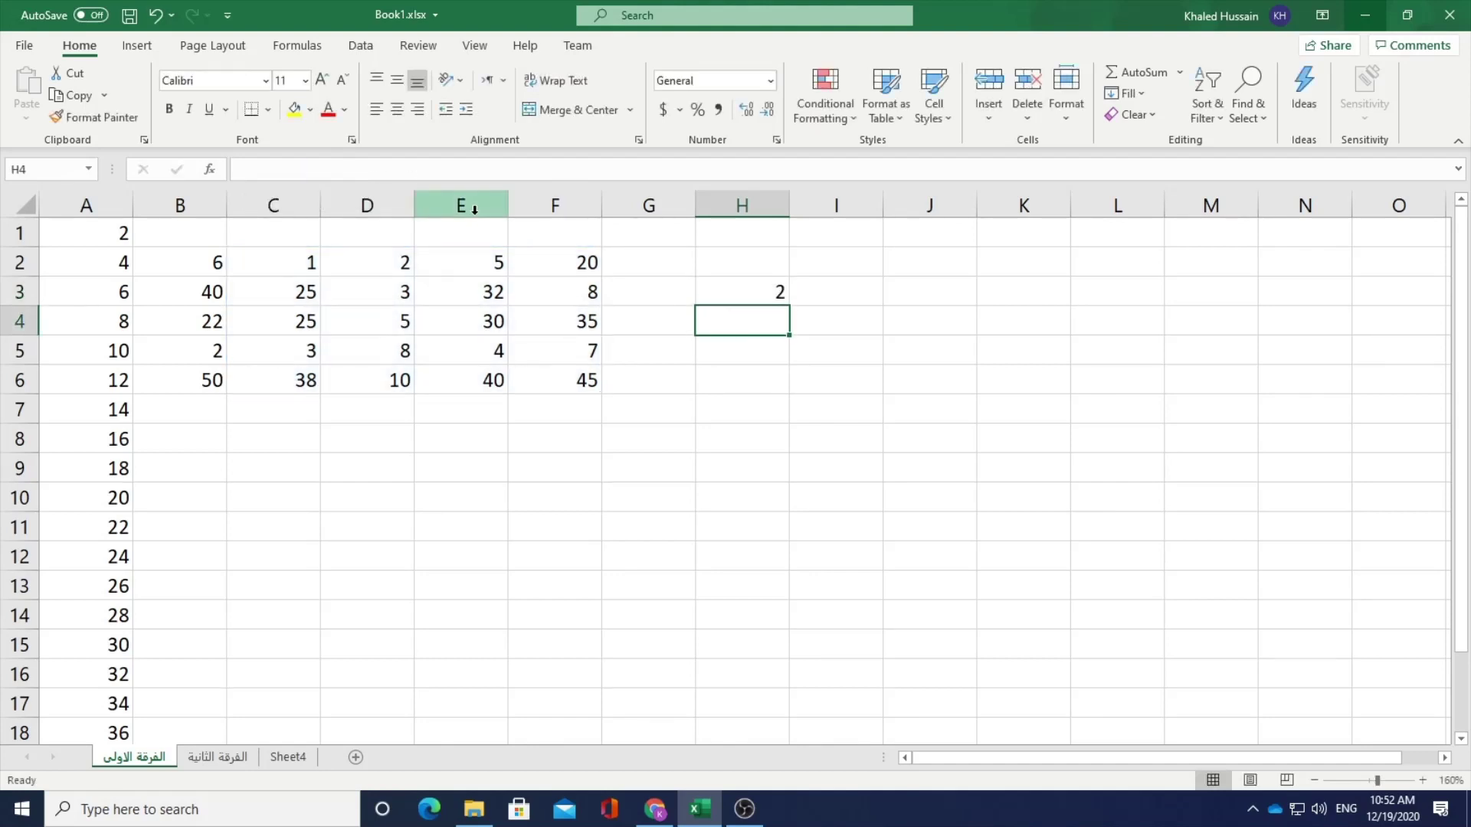
{"action": "left_click", "coordinate": [727, 296]}
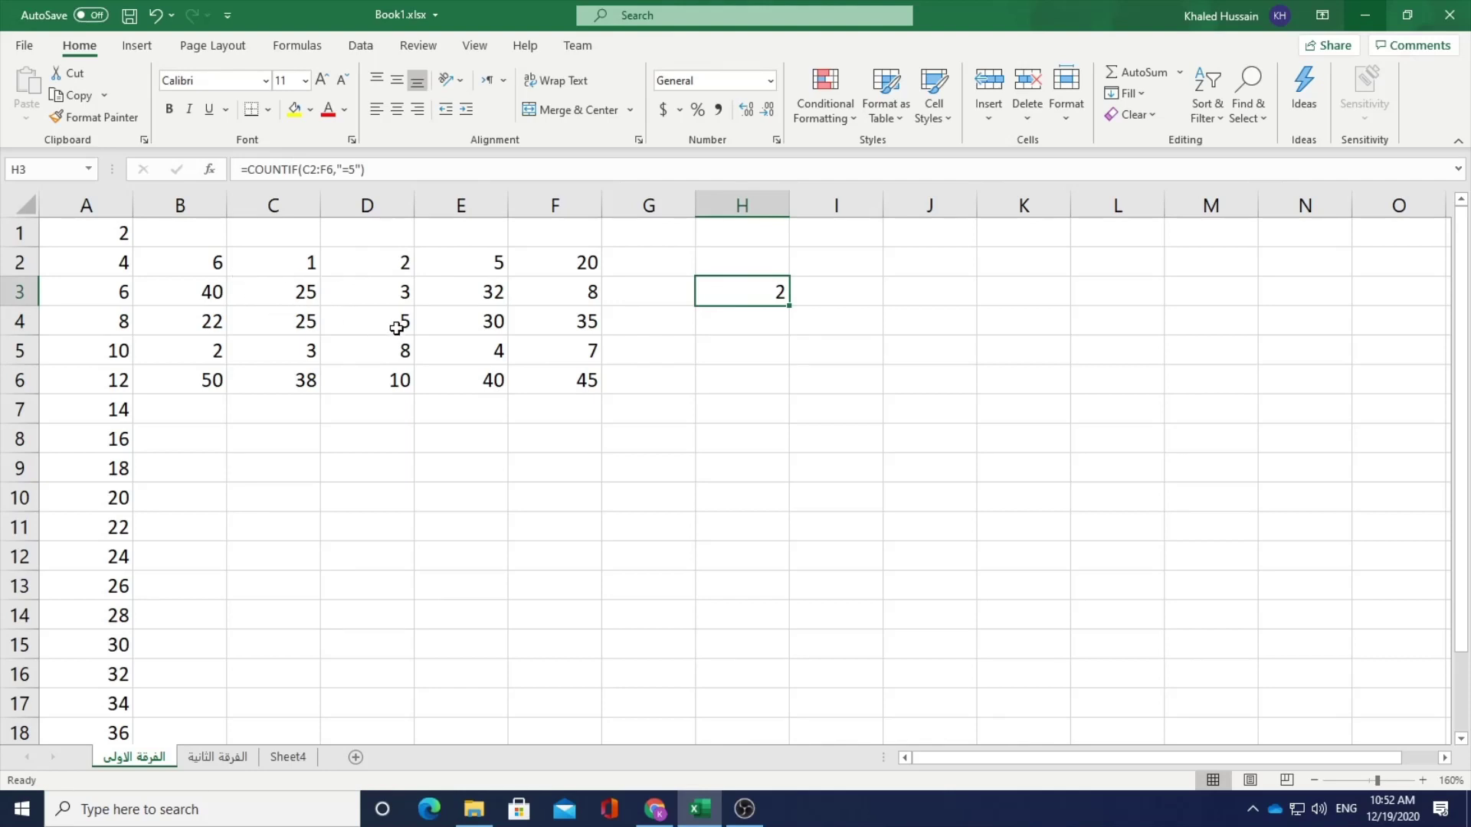
Delete the whole COUNTIF formula from H3.
{"action": "left_click", "coordinate": [324, 176]}
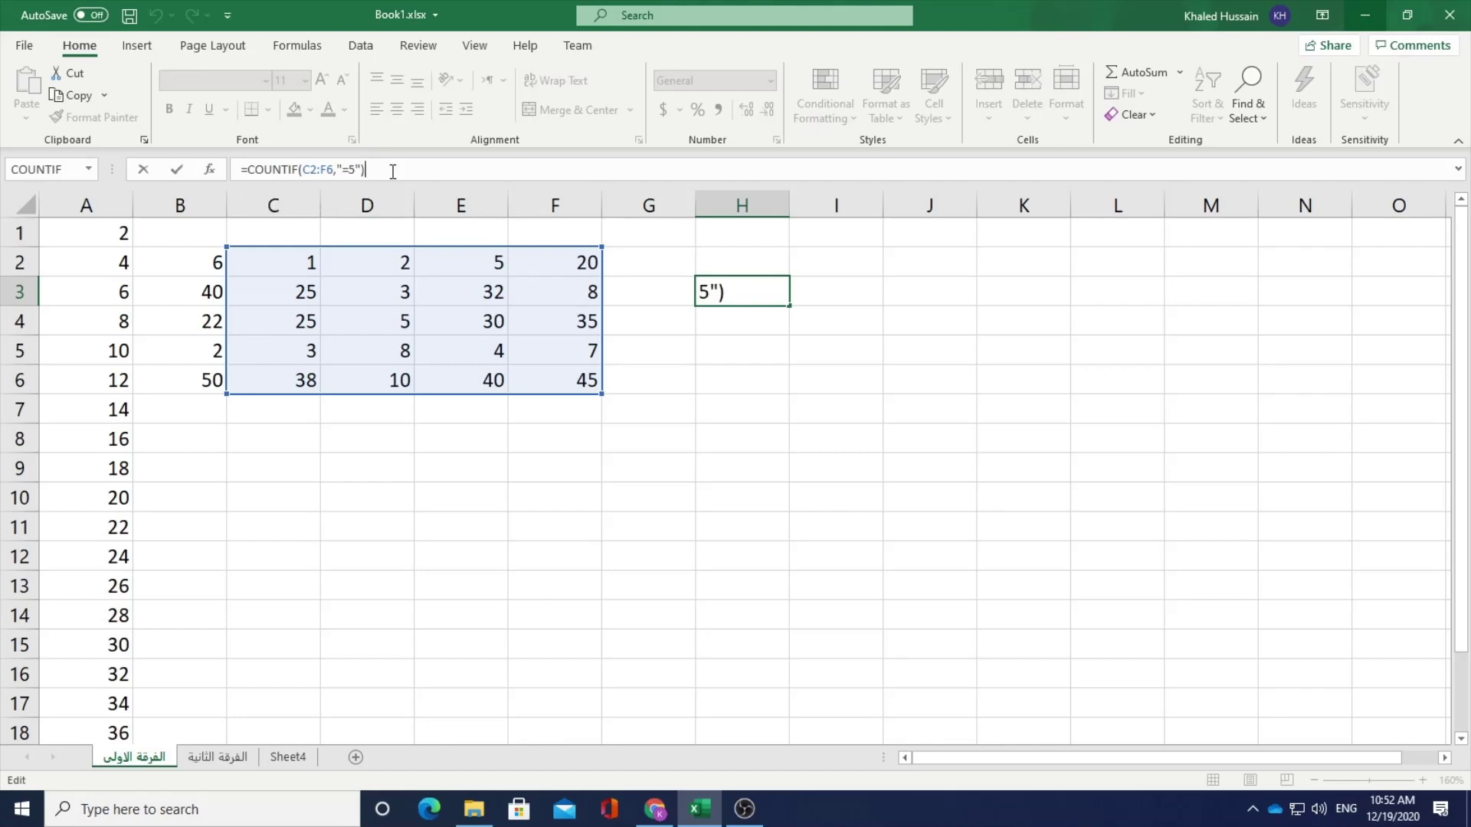
{"action": "left_click_drag", "start_coordinate": [366, 168], "coordinate": [243, 166]}
{"action": "key", "text": "BackSpace"}
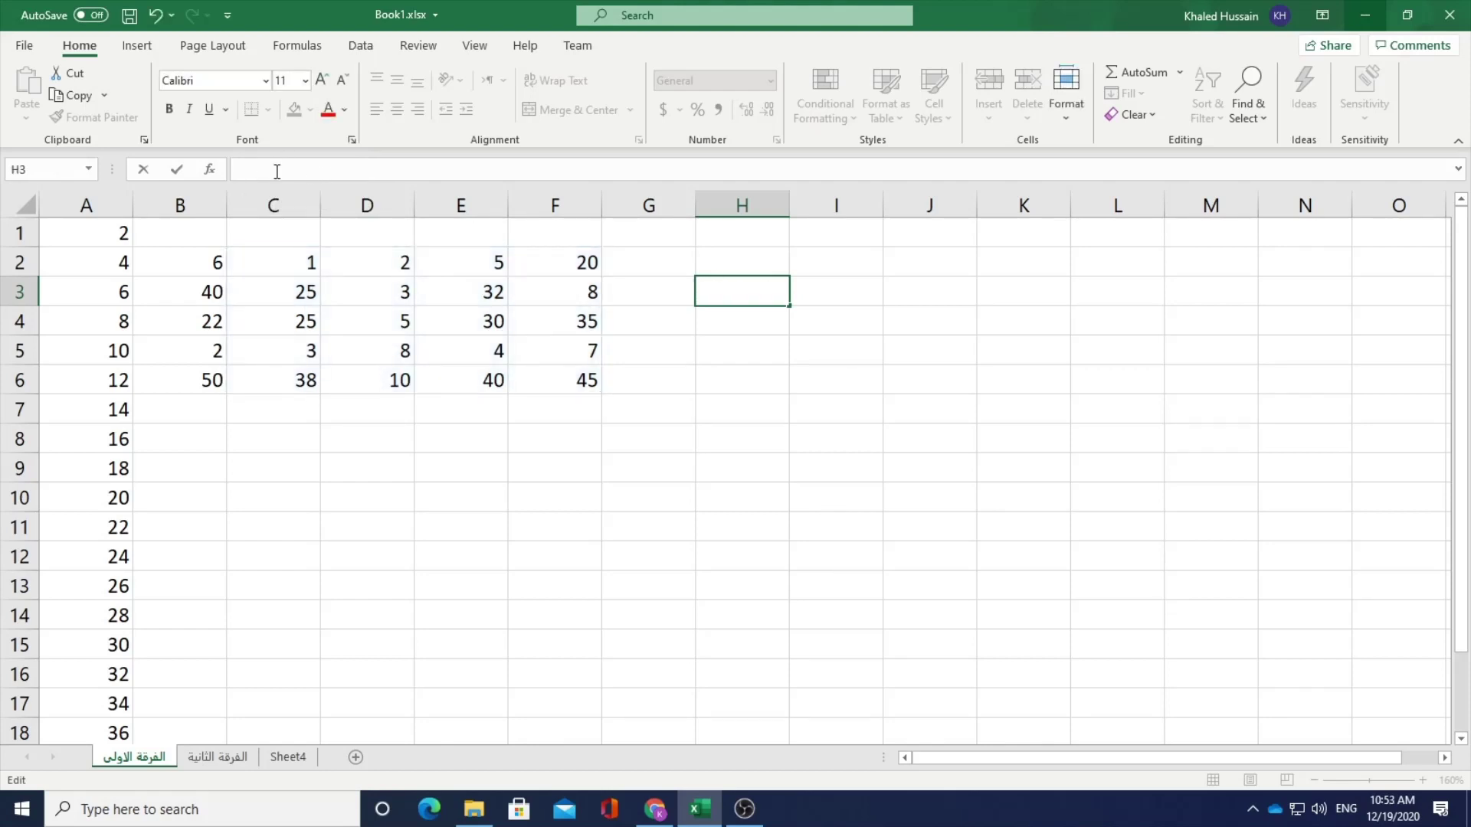
Enter =MEDIAN(D2:D6) in H3, giving 5.
{"action": "type", "text": "=m"}
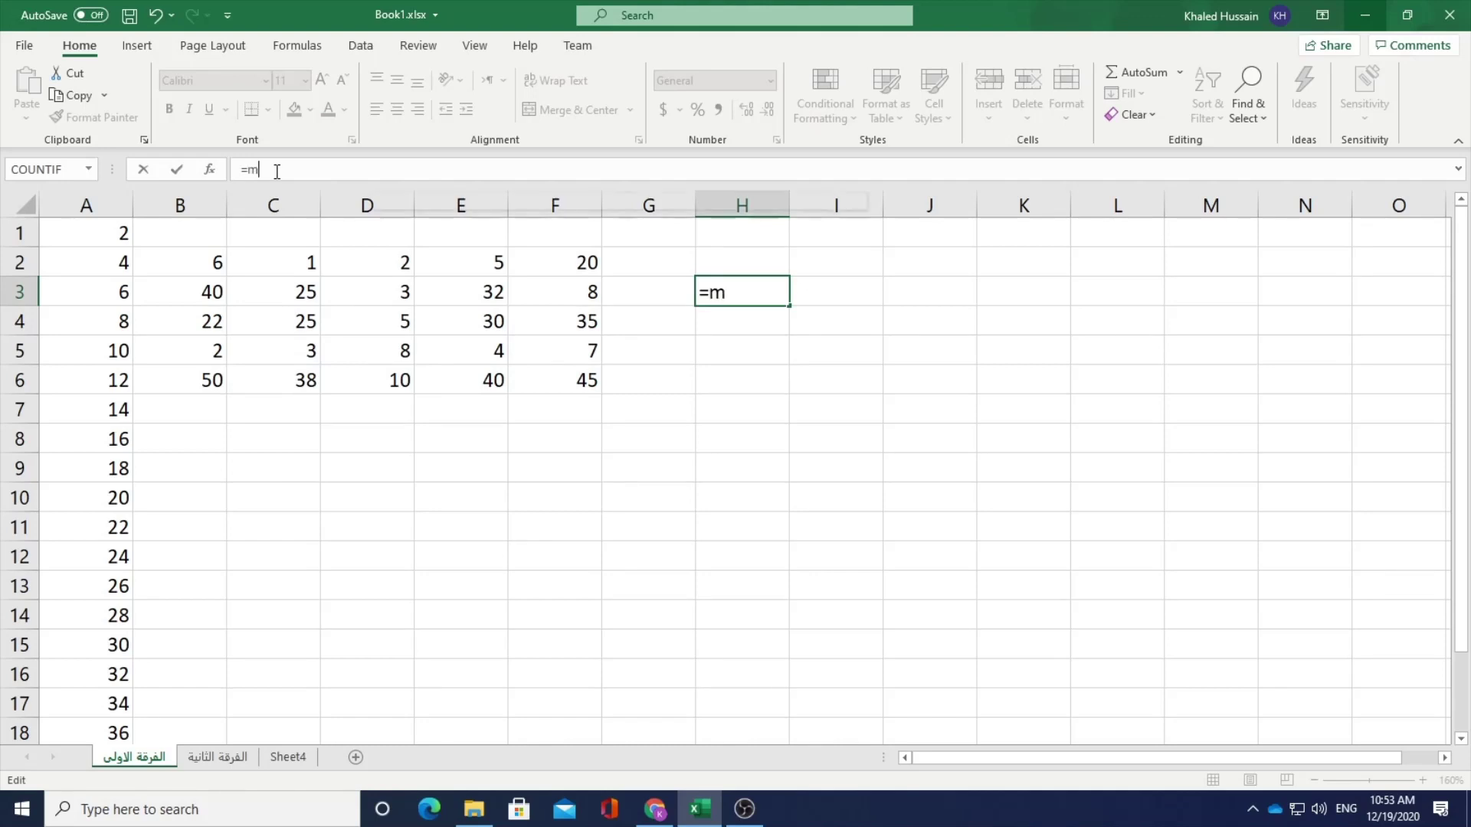
{"action": "type", "text": "ed"}
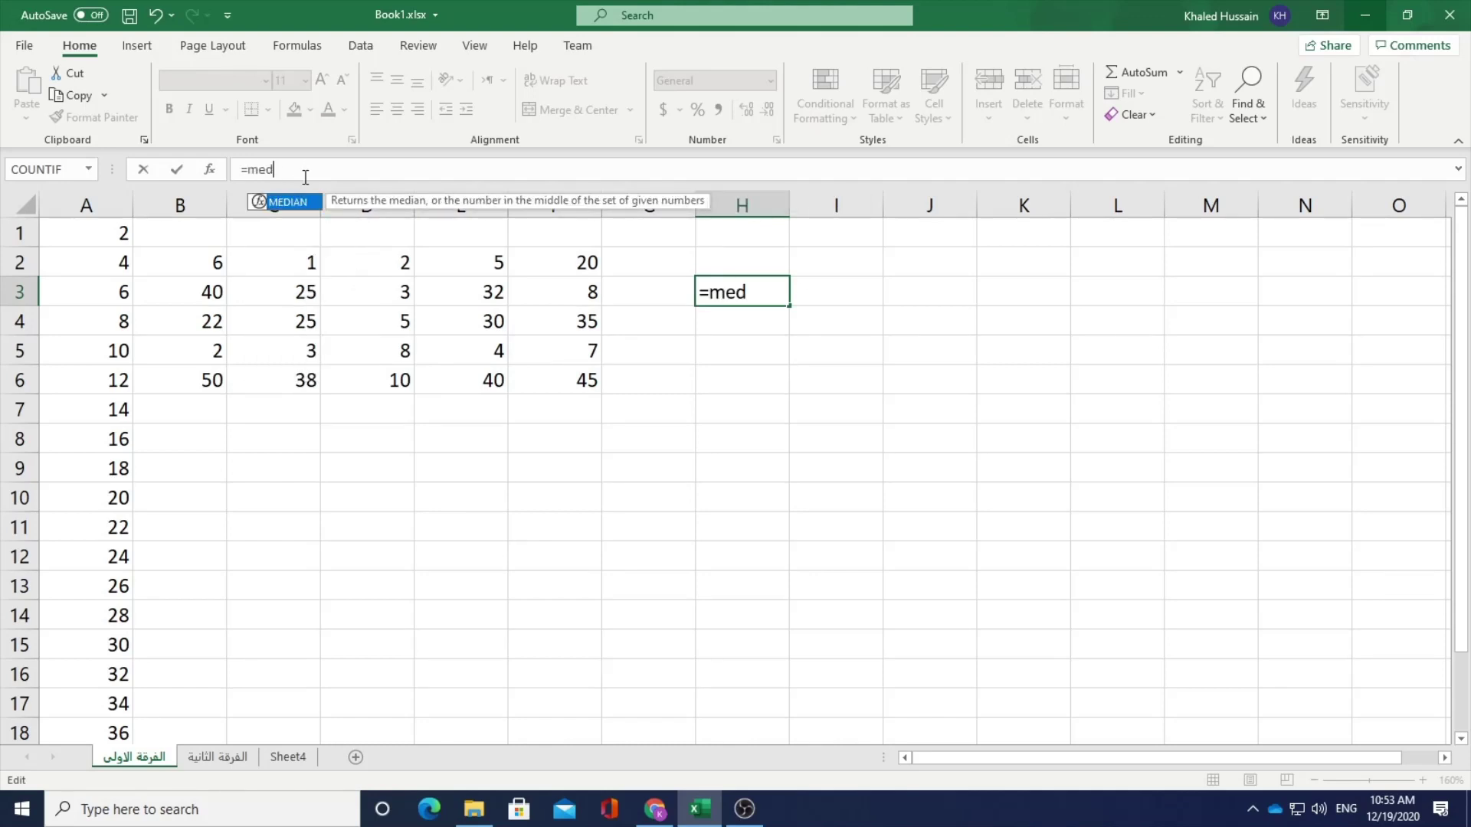
{"action": "double_click", "coordinate": [291, 202]}
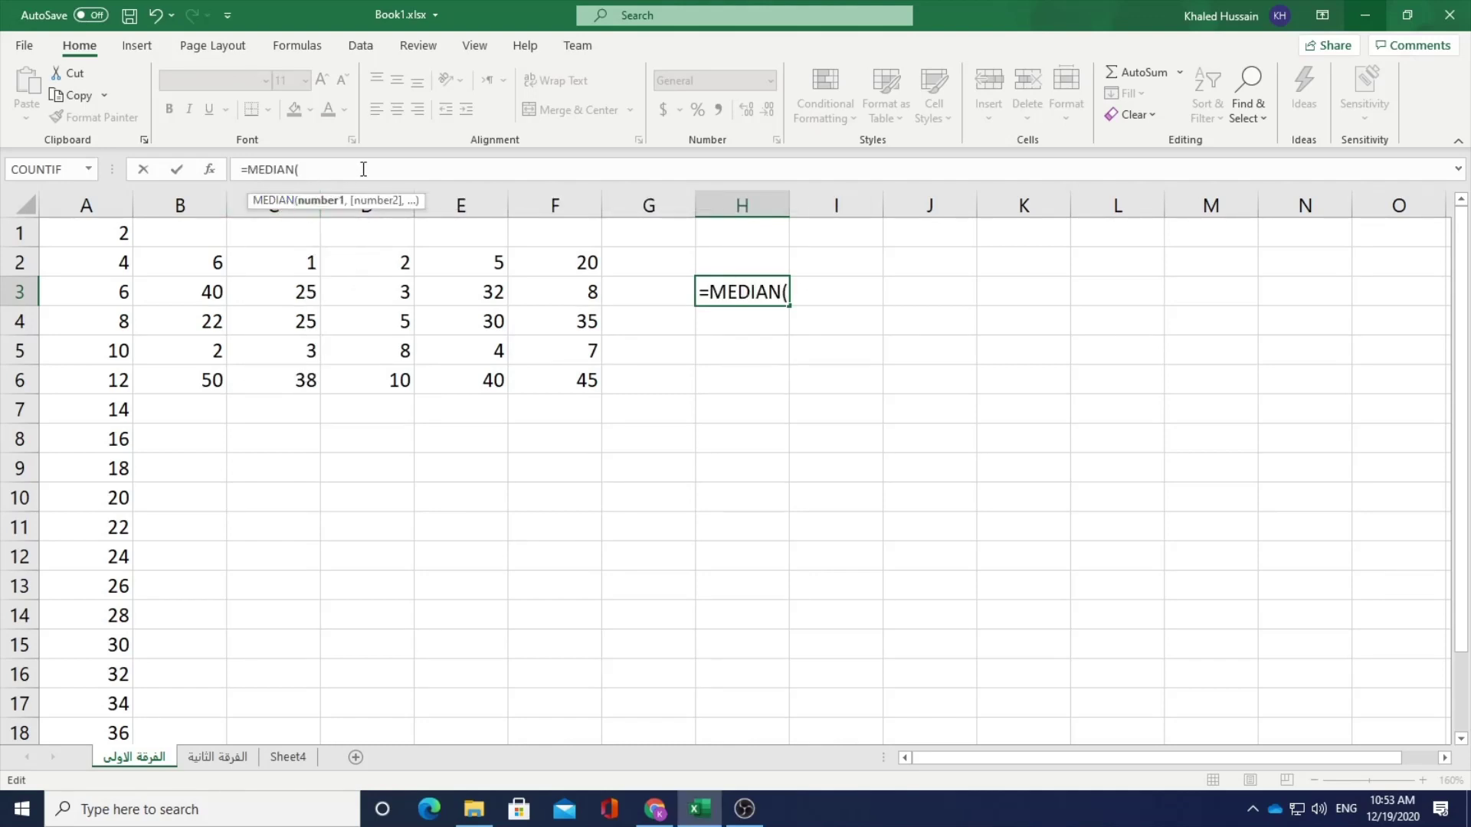
{"action": "left_click", "coordinate": [398, 262]}
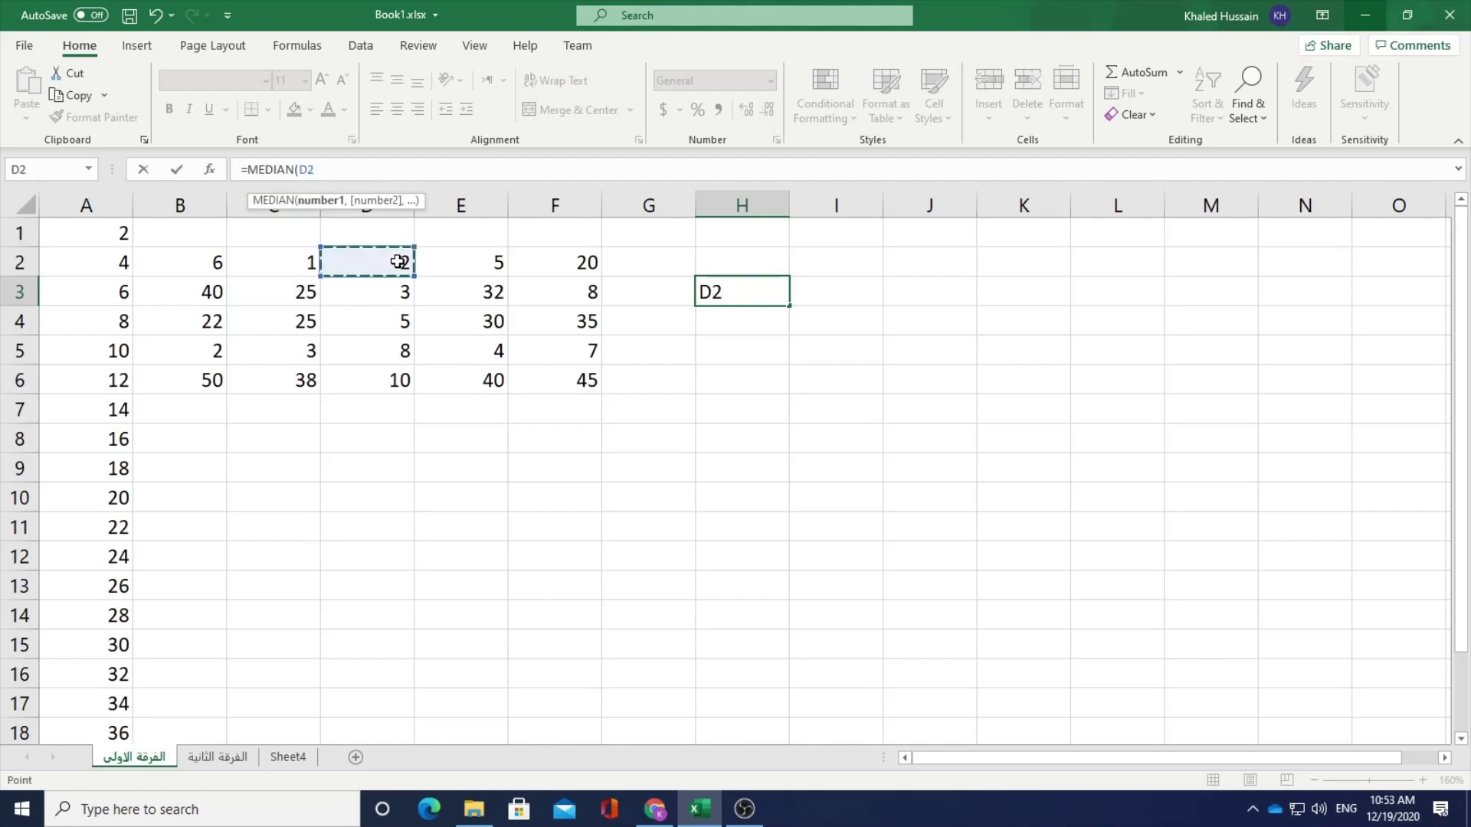
{"action": "left_click_drag", "start_coordinate": [398, 262], "coordinate": [388, 381]}
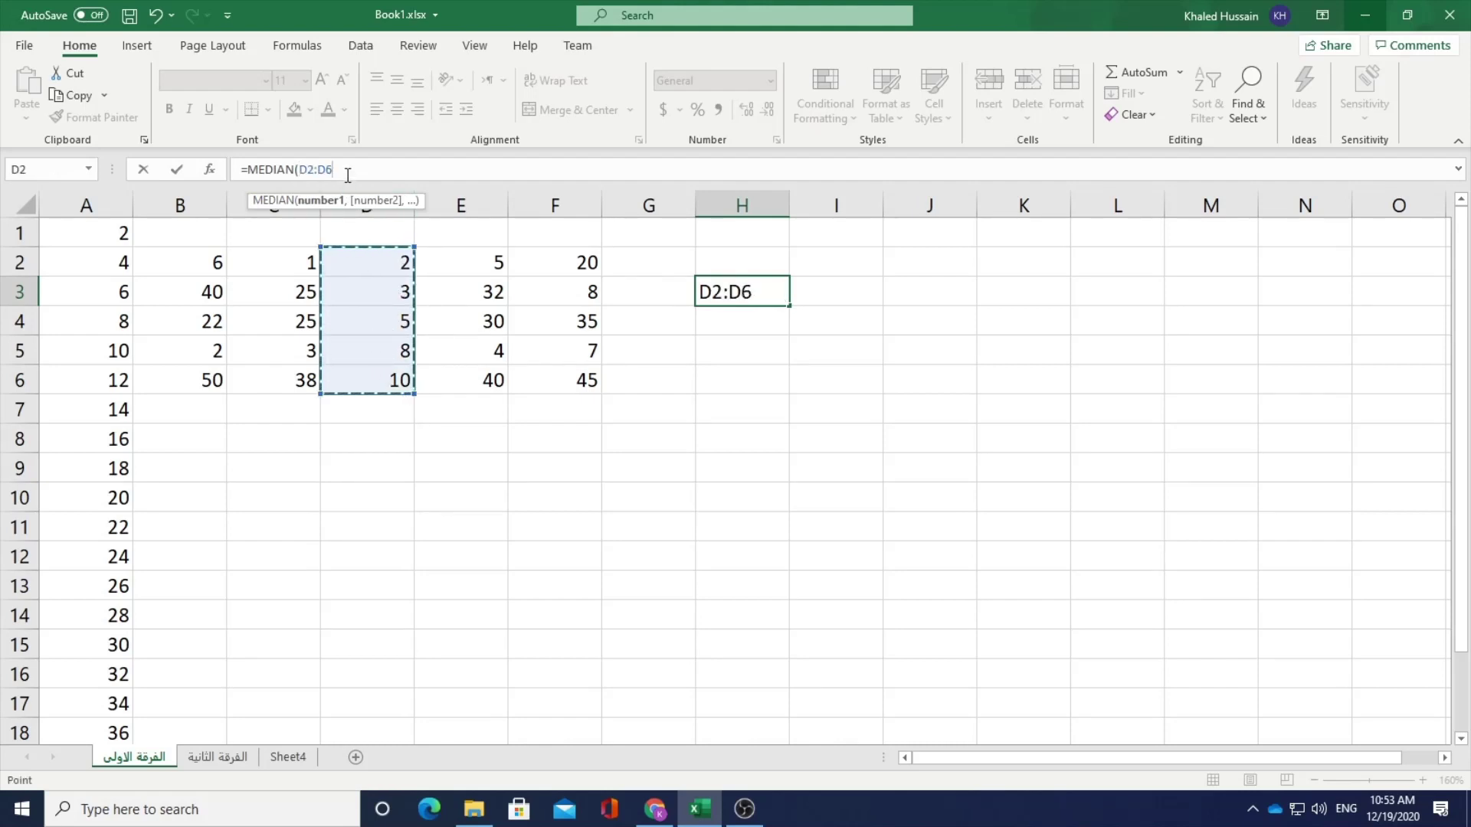
{"action": "type", "text": ")"}
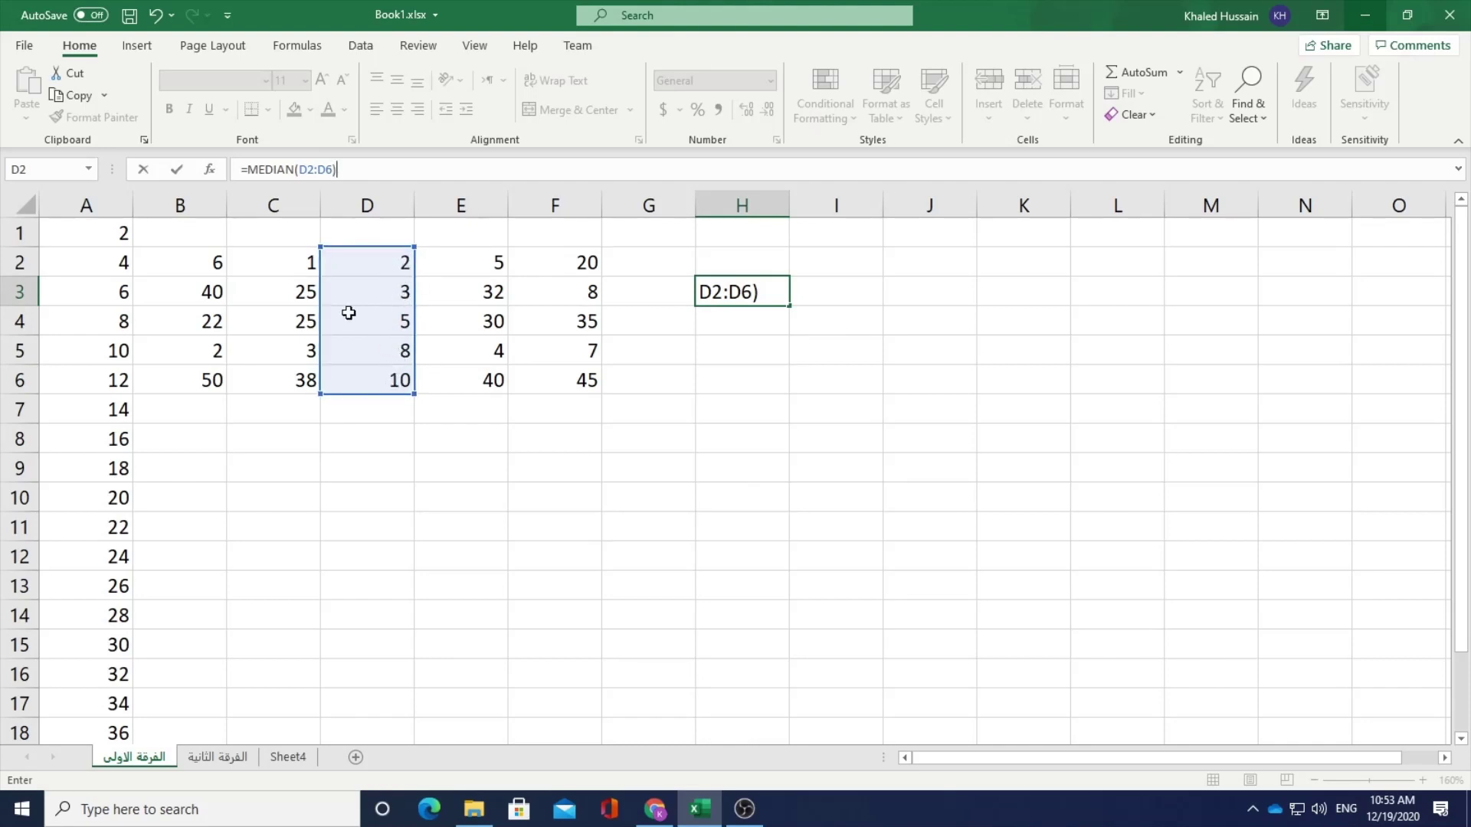
{"action": "key", "text": "Return"}
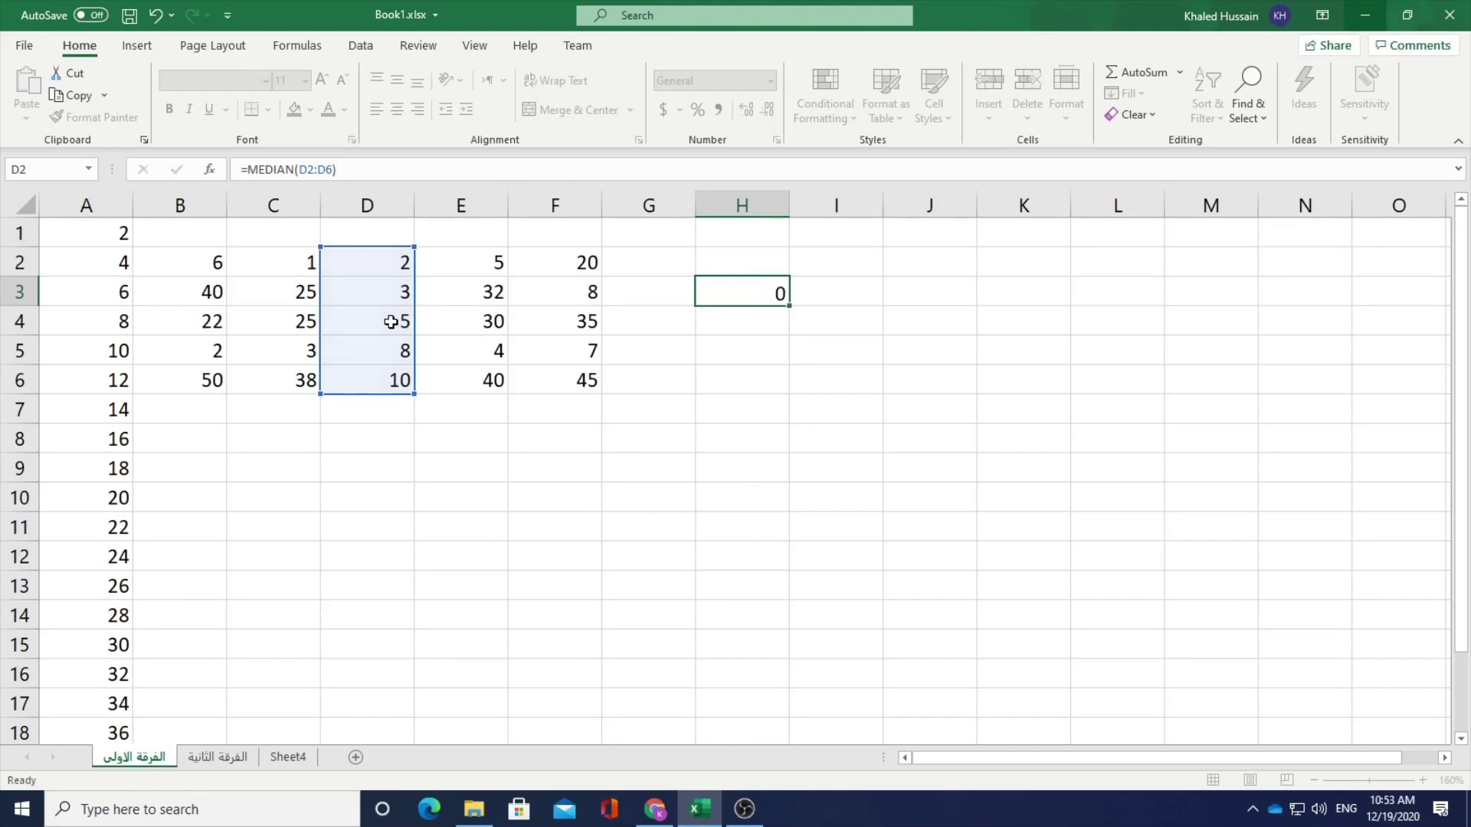
Erase the MEDIAN formula from H3, leaving it blank.
{"action": "left_click", "coordinate": [738, 290]}
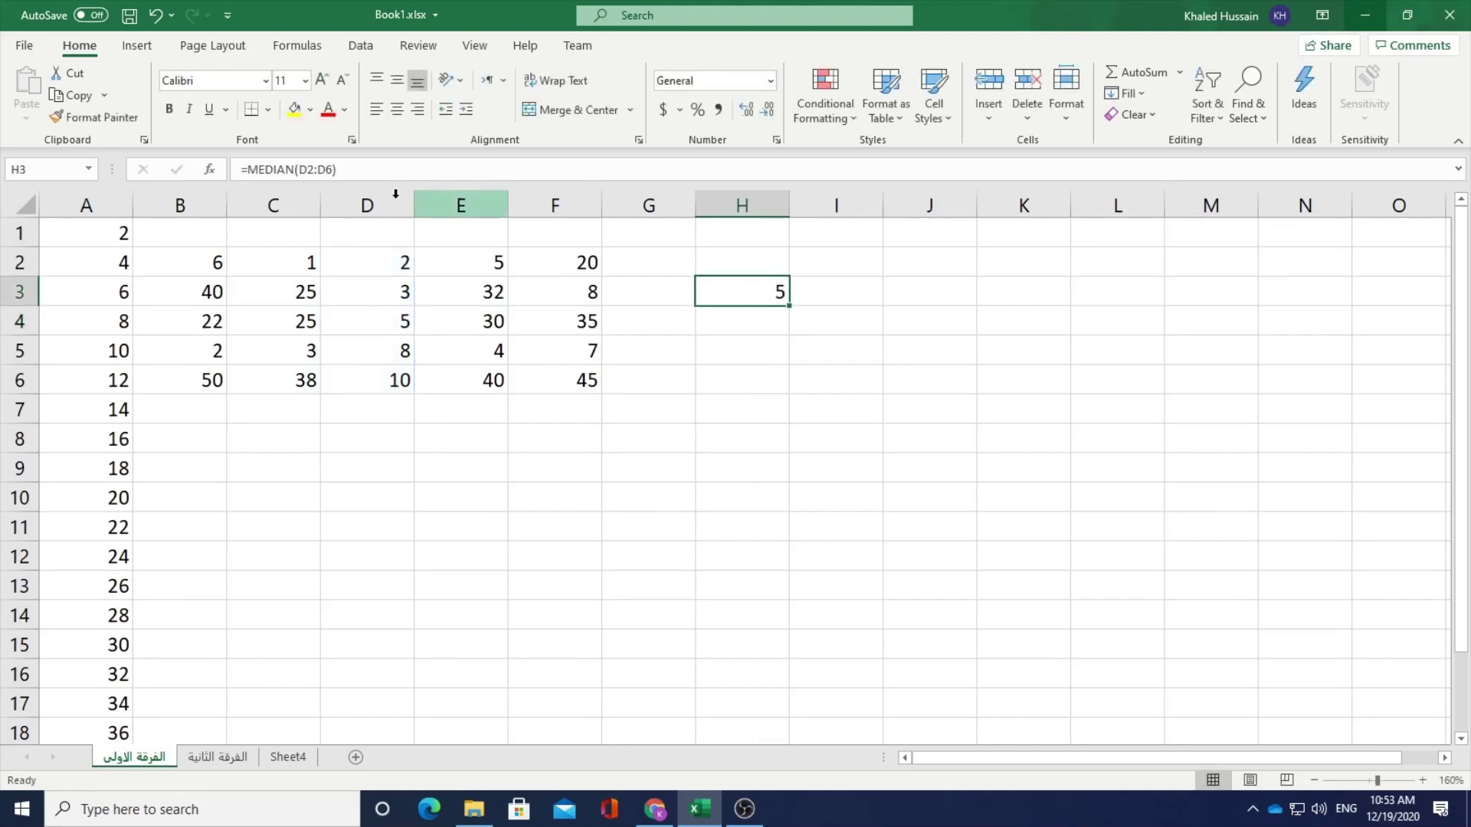
{"action": "left_click", "coordinate": [365, 170]}
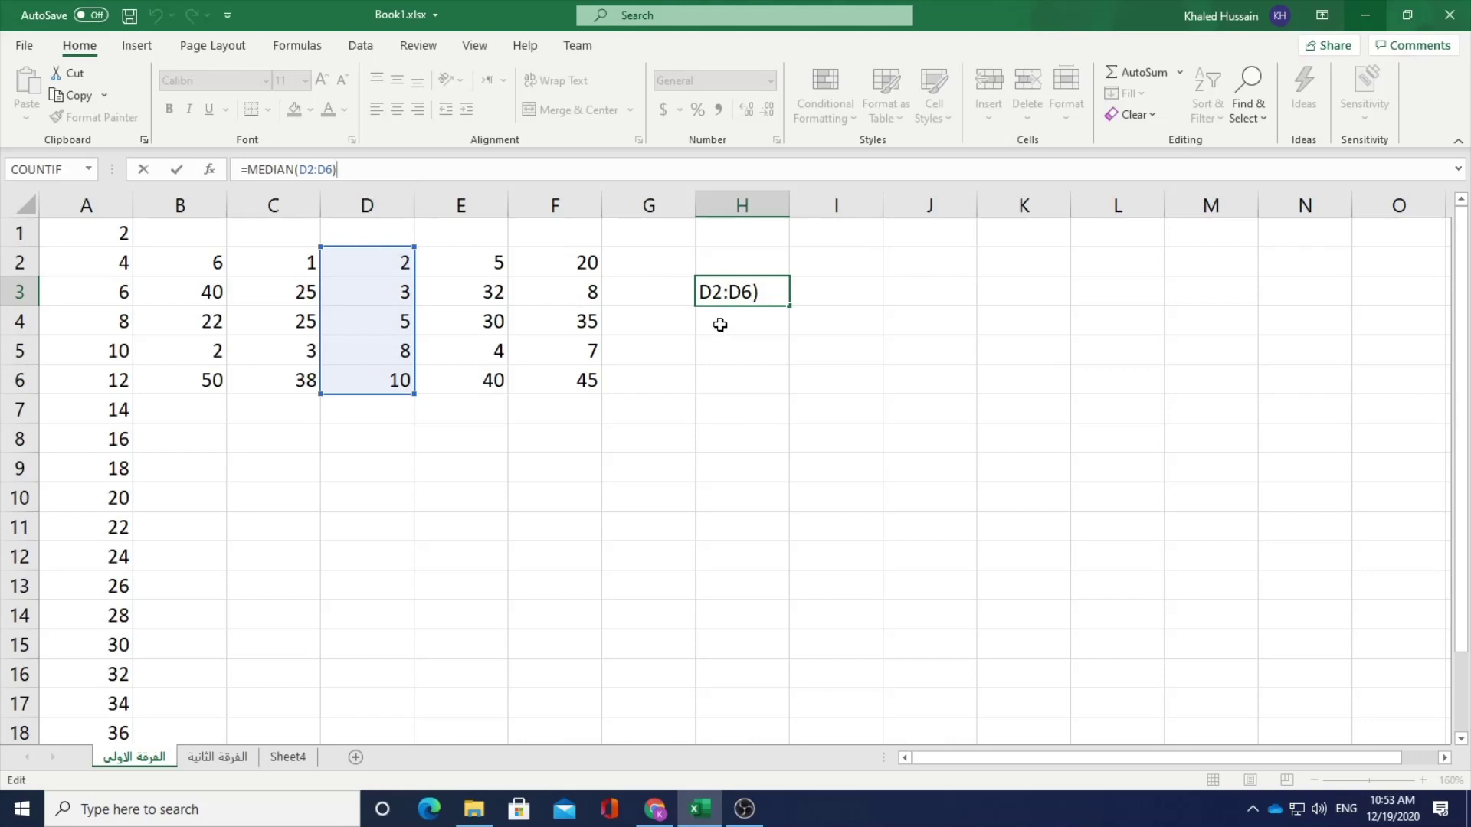
{"action": "key", "text": "BackSpace"}
{"action": "key", "text": "BackSpace"}
{"action": "key", "text": "BackSpace"}
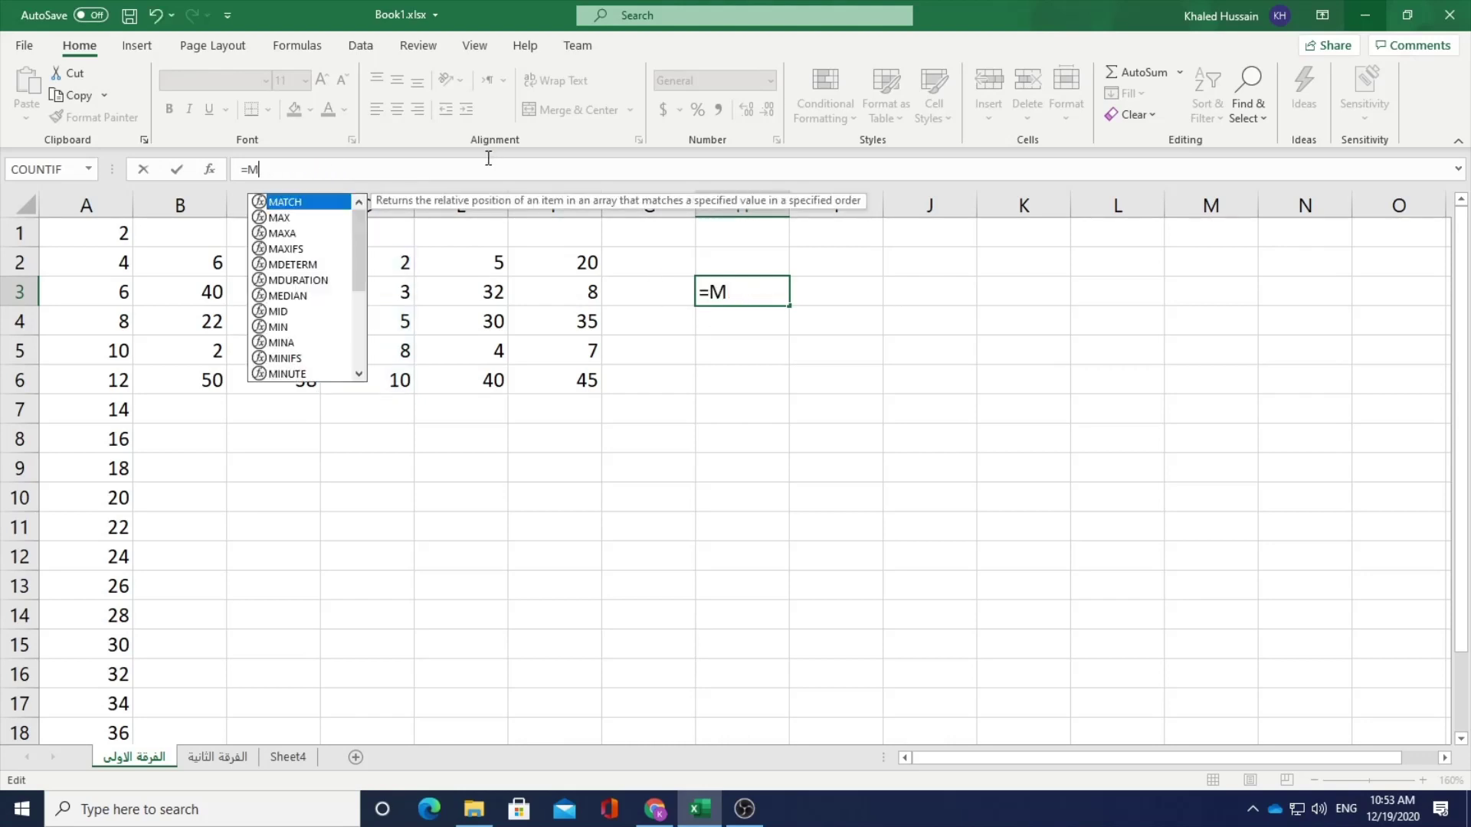
{"action": "key", "text": "BackSpace"}
{"action": "key", "text": "BackSpace"}
{"action": "key", "text": "Escape"}
Enter a MEDIAN formula over E2:E6 in H3.
{"action": "type", "text": "="}
{"action": "key", "text": "Escape"}
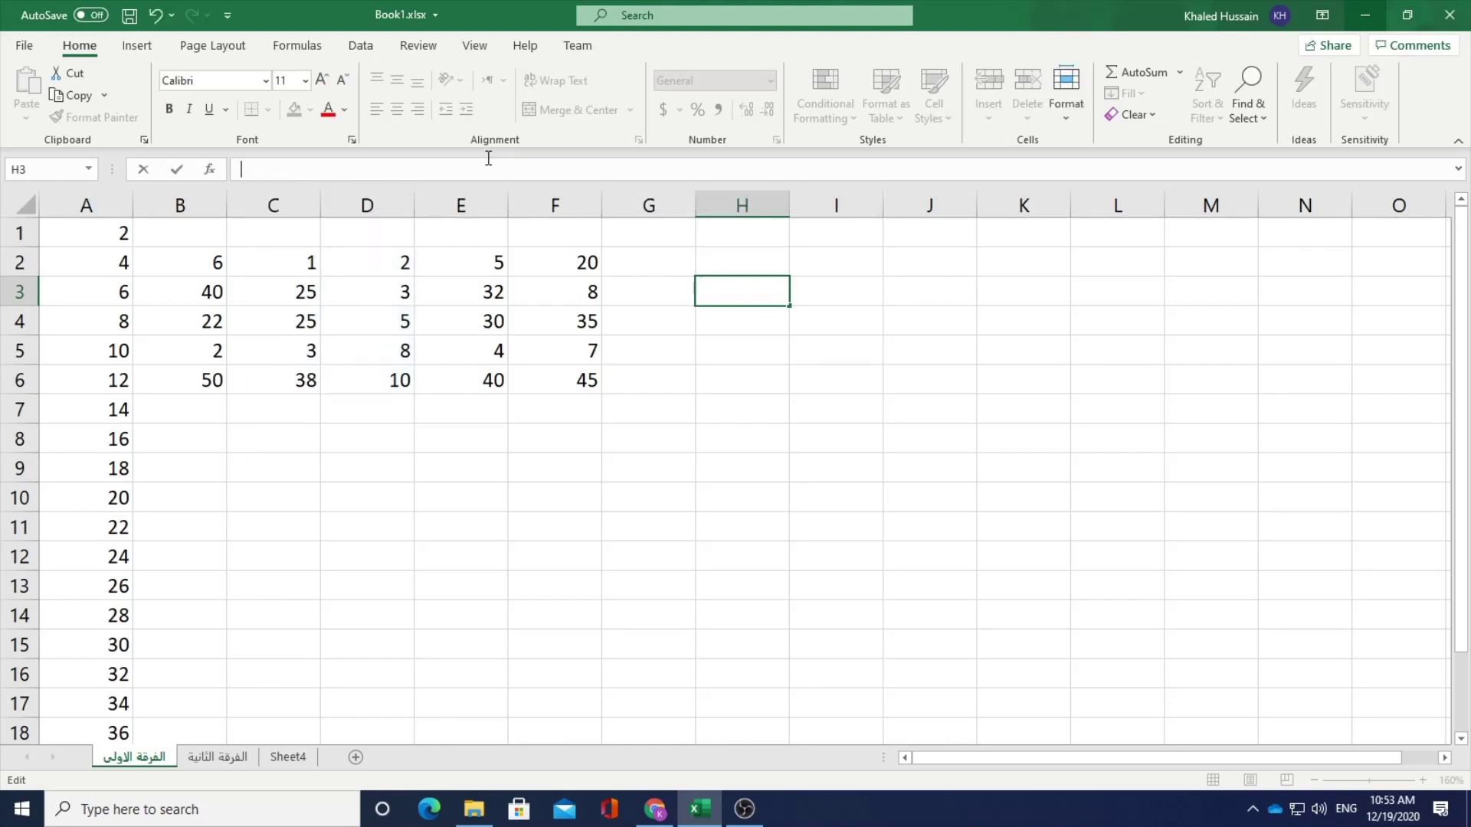
{"action": "type", "text": "=med"}
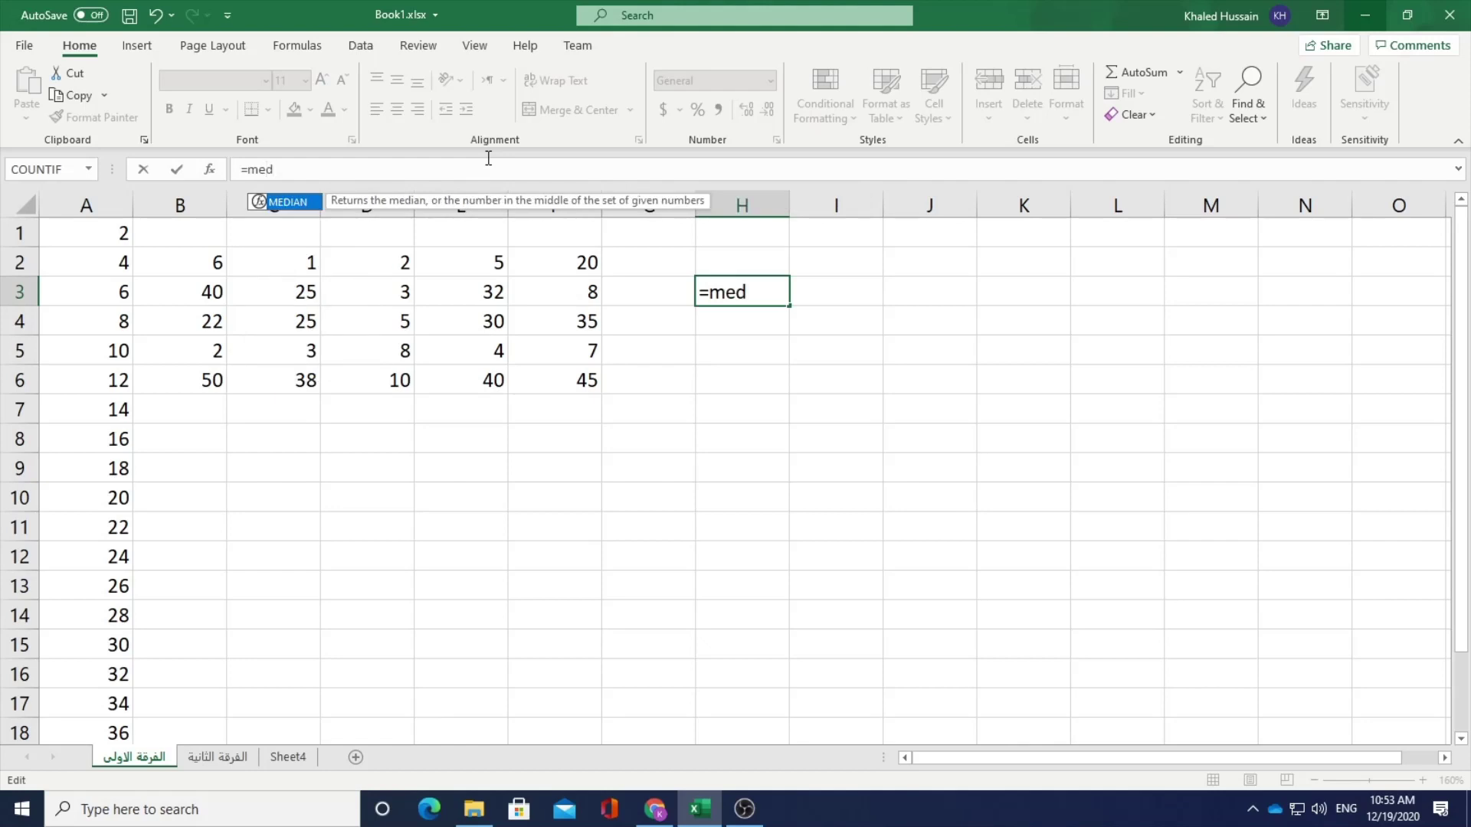
{"action": "double_click", "coordinate": [293, 209]}
{"action": "left_click_drag", "start_coordinate": [496, 267], "coordinate": [486, 380]}
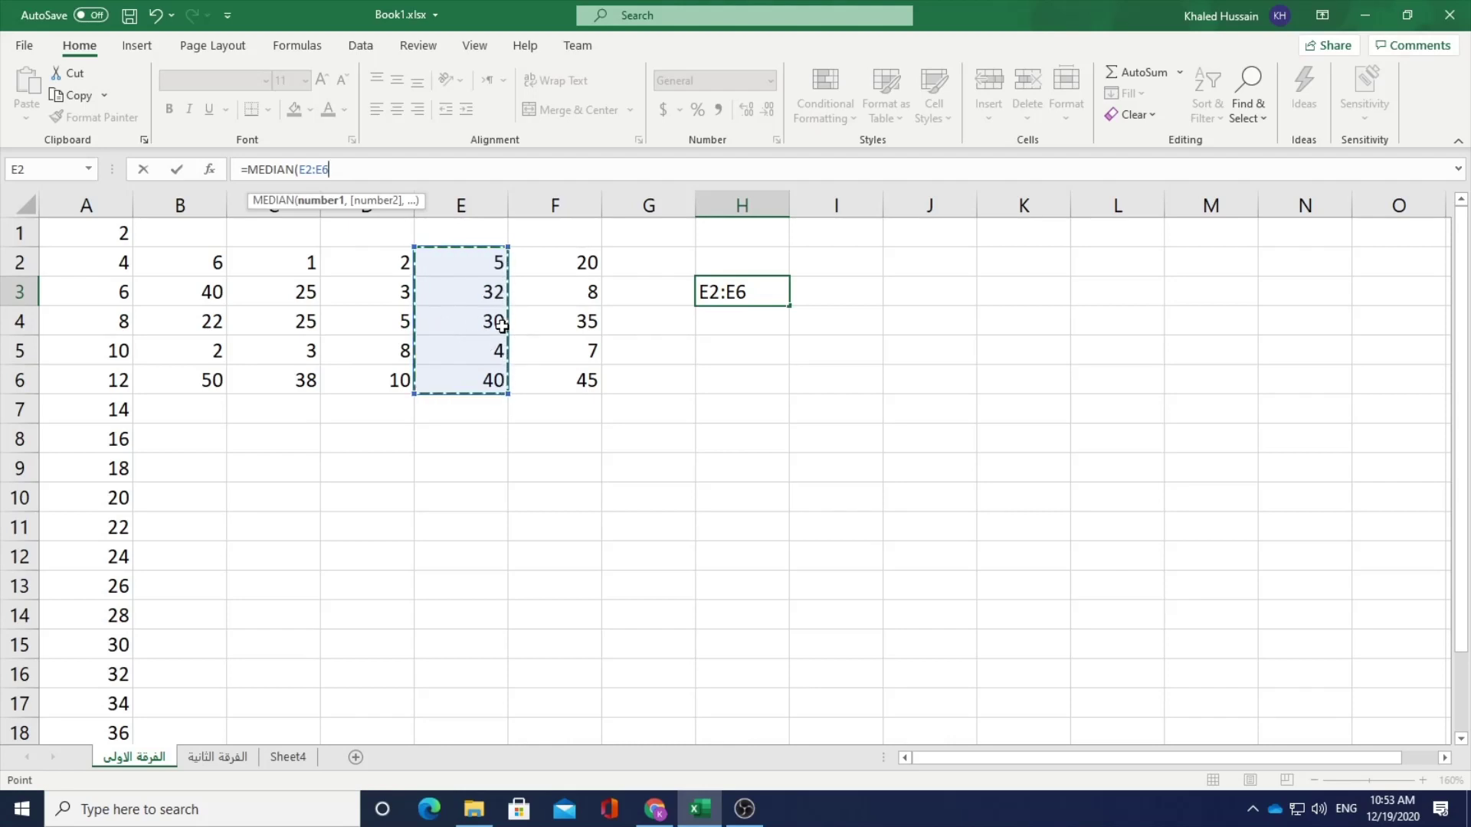
{"action": "key", "text": "Return"}
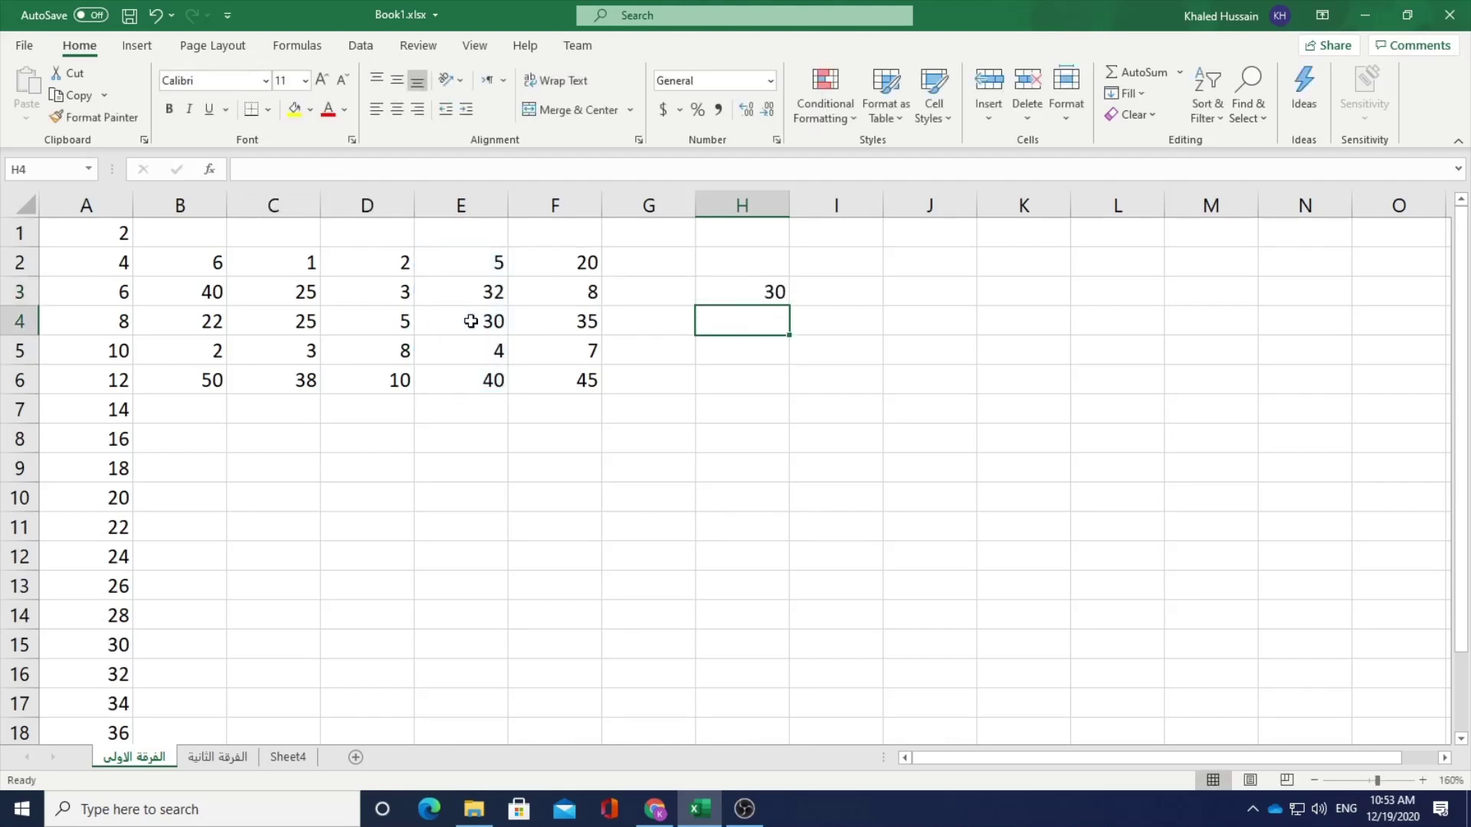
Rewrite H3's formula as =MEDIAN(D2:E6), displaying 6.5.
{"action": "left_click", "coordinate": [292, 169]}
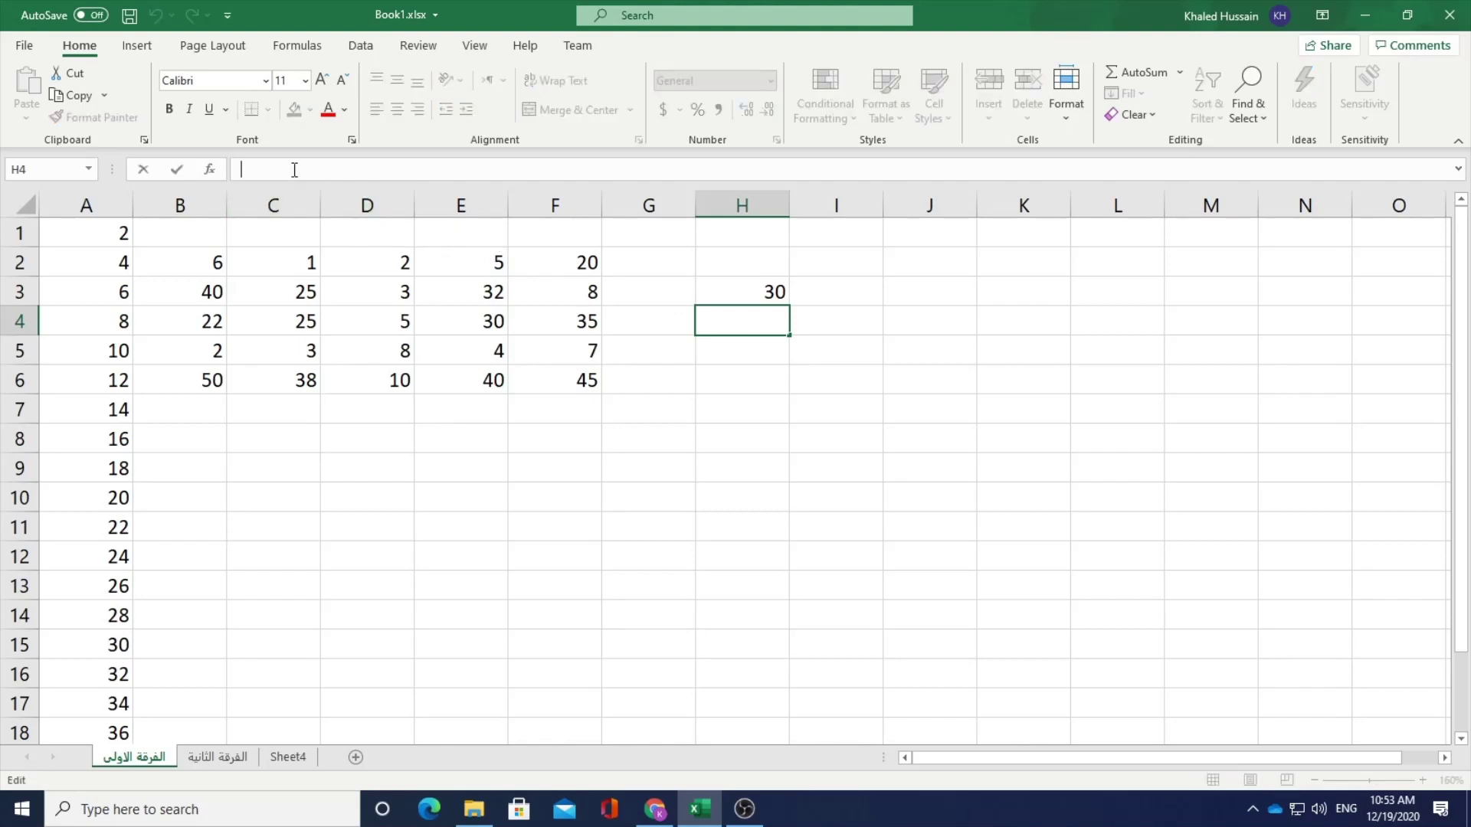
{"action": "left_click", "coordinate": [756, 292]}
{"action": "left_click_drag", "start_coordinate": [354, 168], "coordinate": [208, 166]}
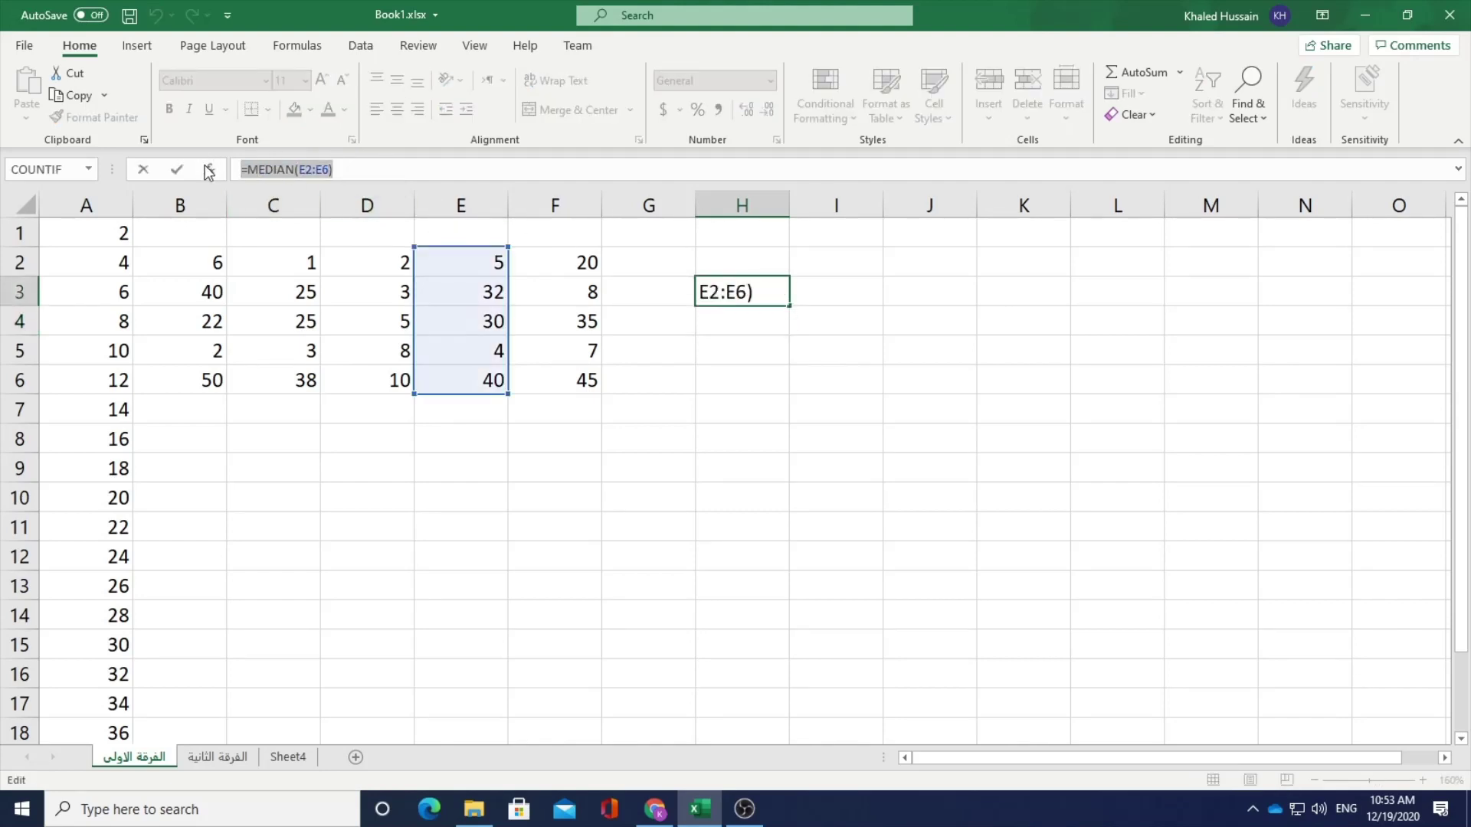
{"action": "type", "text": "=med"}
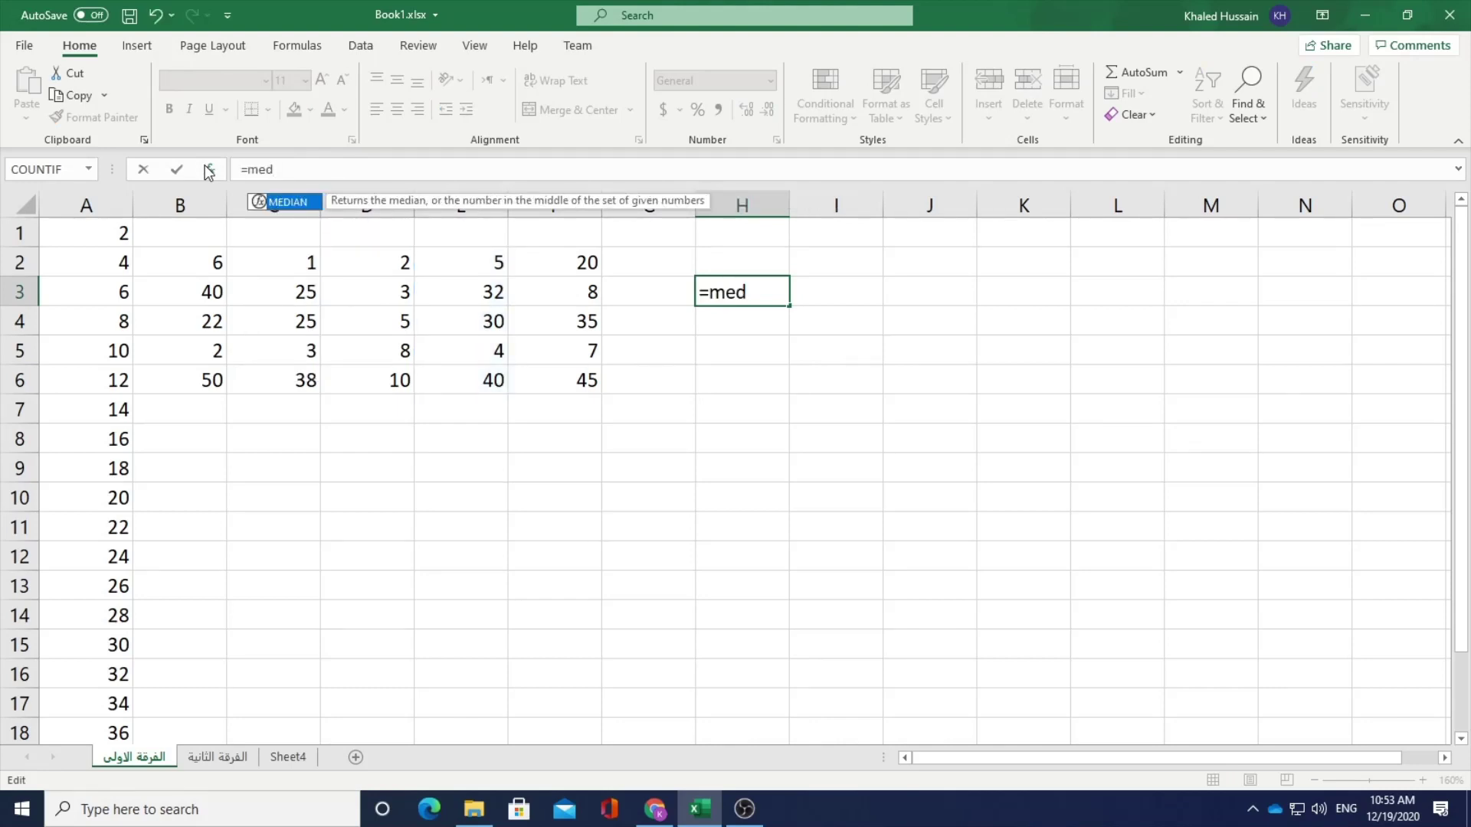
{"action": "double_click", "coordinate": [294, 203]}
{"action": "left_click_drag", "start_coordinate": [402, 263], "coordinate": [457, 376]}
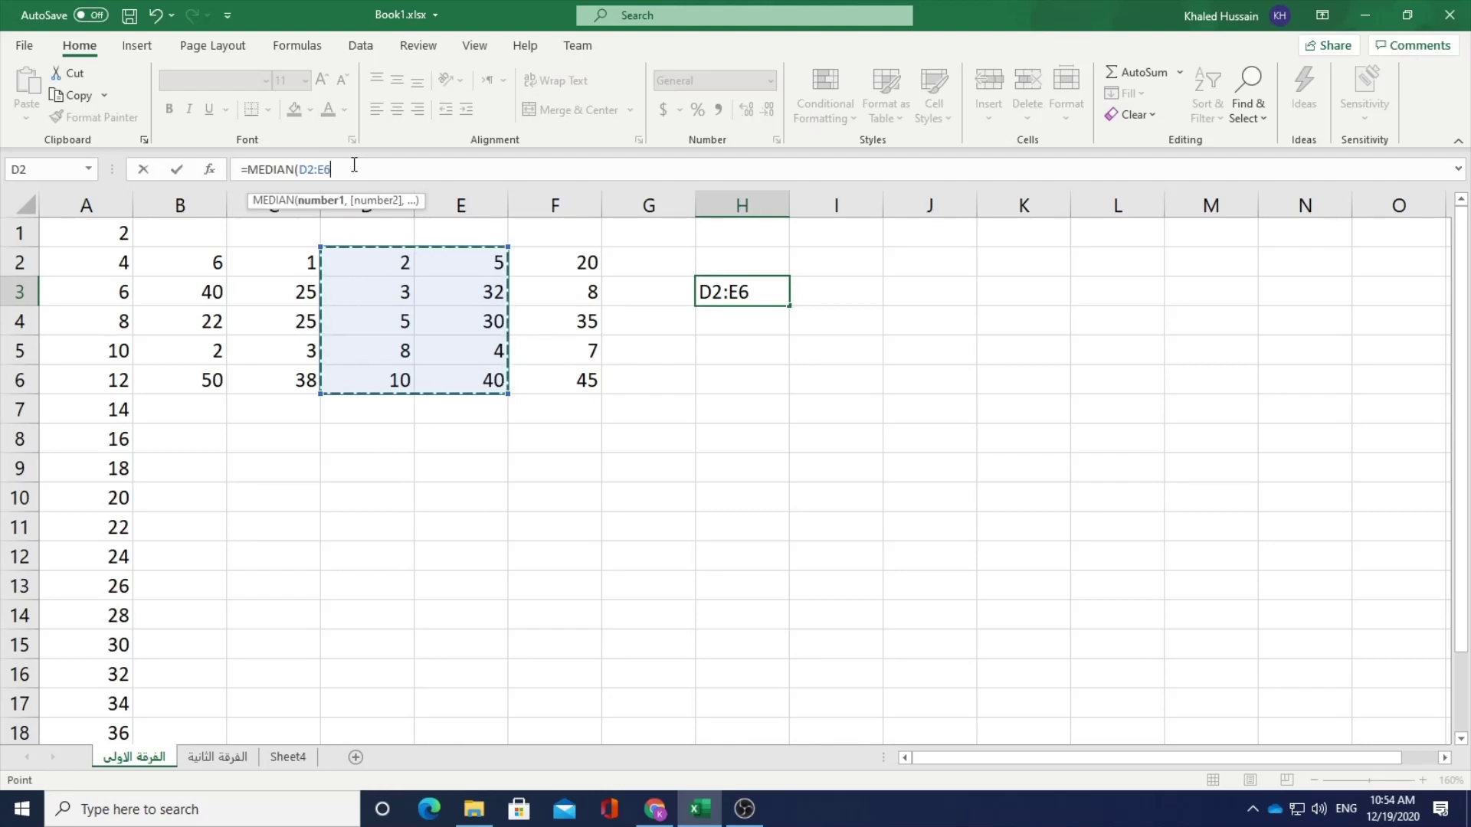
{"action": "type", "text": ")"}
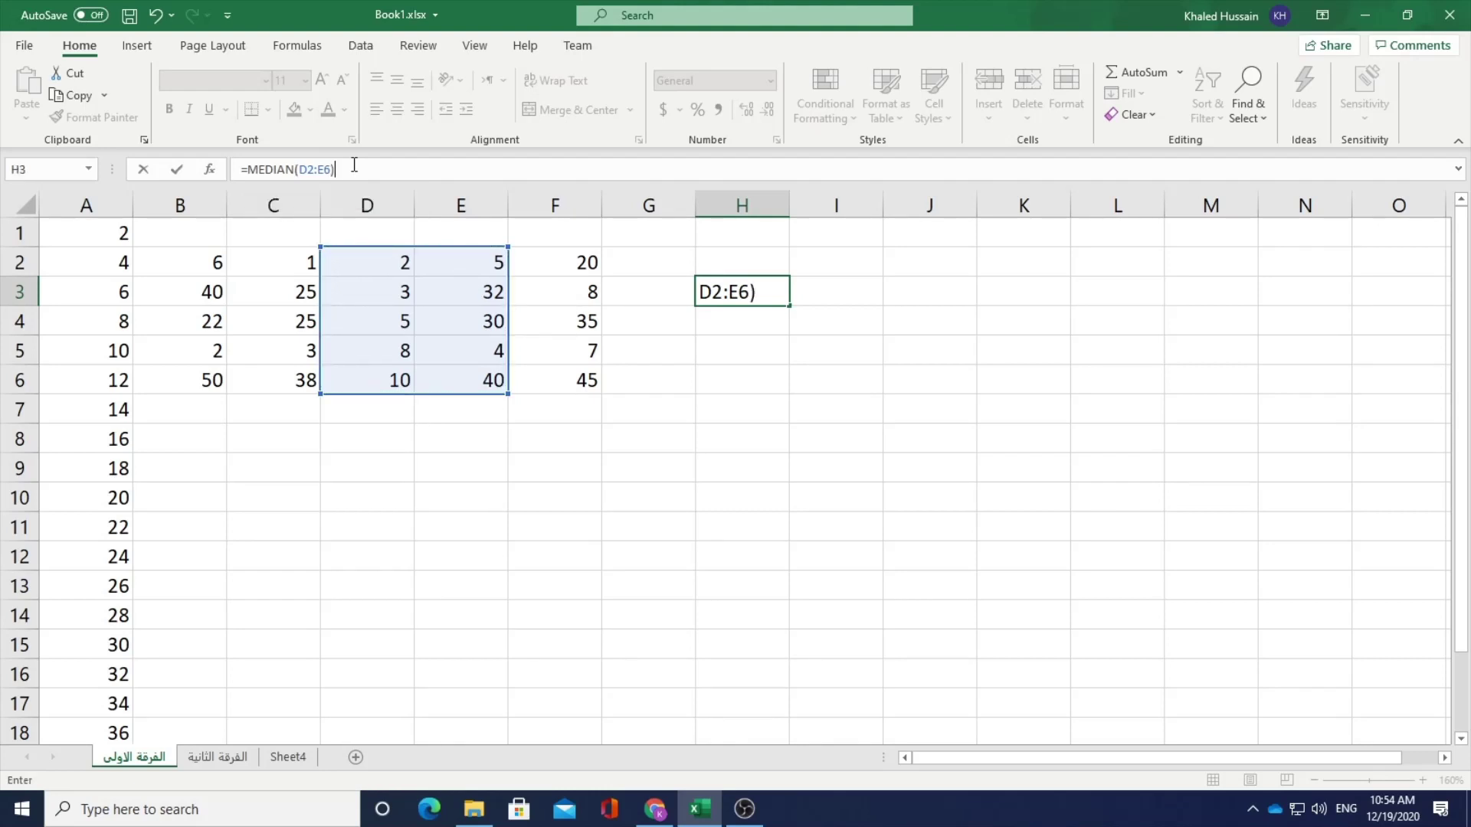
{"action": "key", "text": "Return"}
{"action": "left_click", "coordinate": [771, 293]}
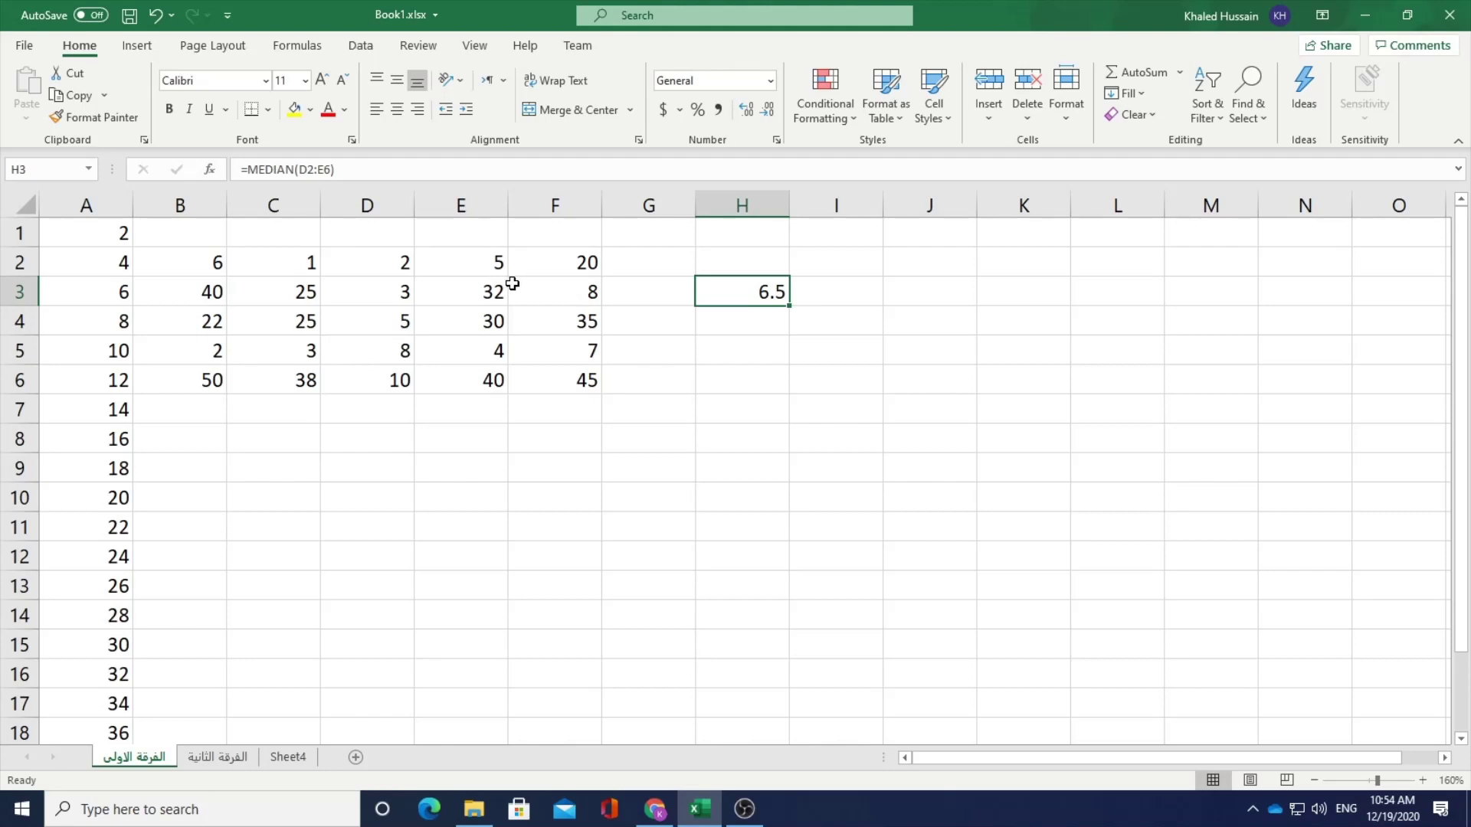
{"action": "left_click", "coordinate": [720, 348]}
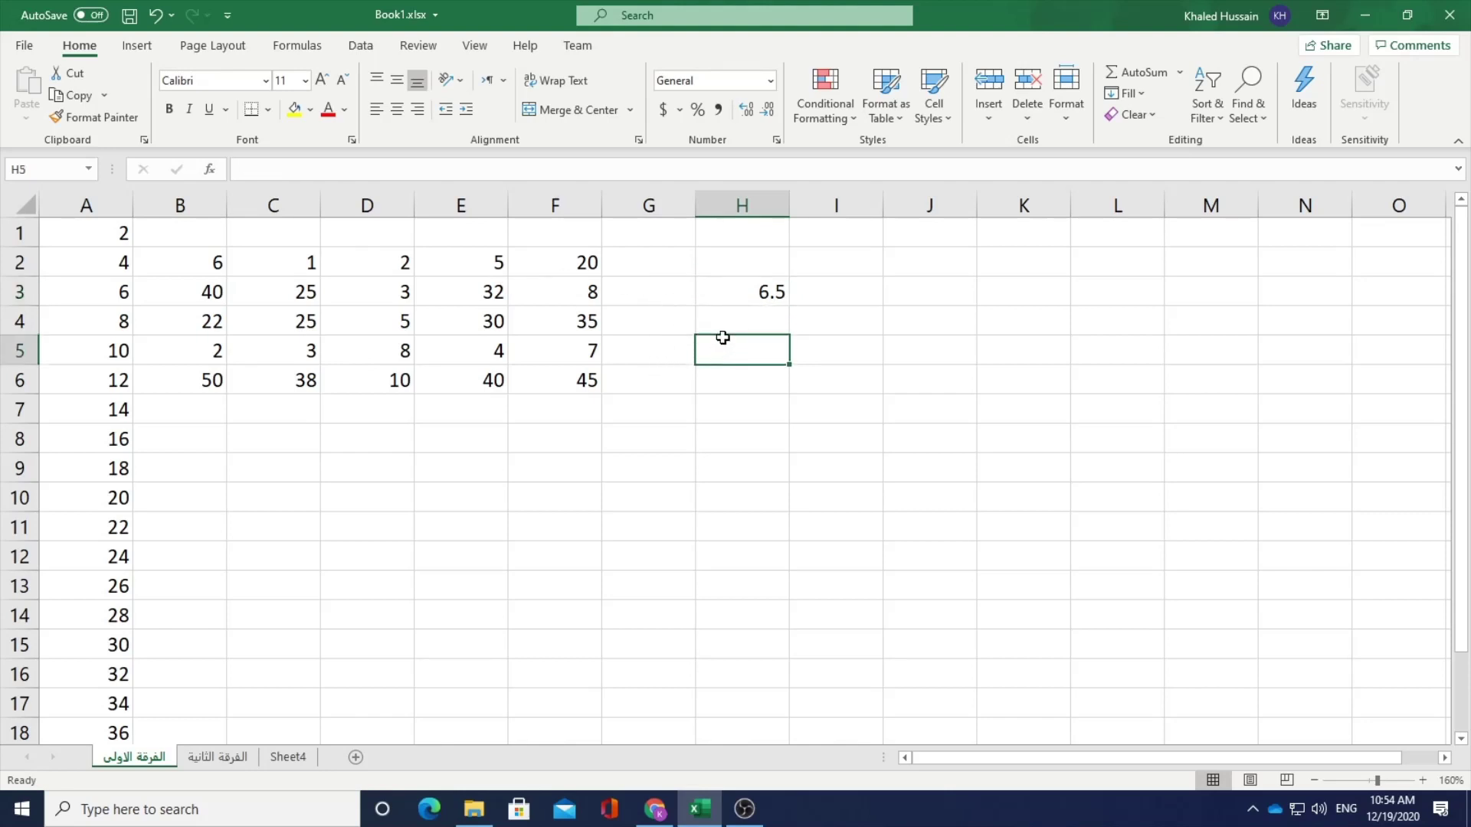
Enter =FACT(3) in H5, showing 6.
{"action": "left_click", "coordinate": [271, 170]}
{"action": "type", "text": "="}
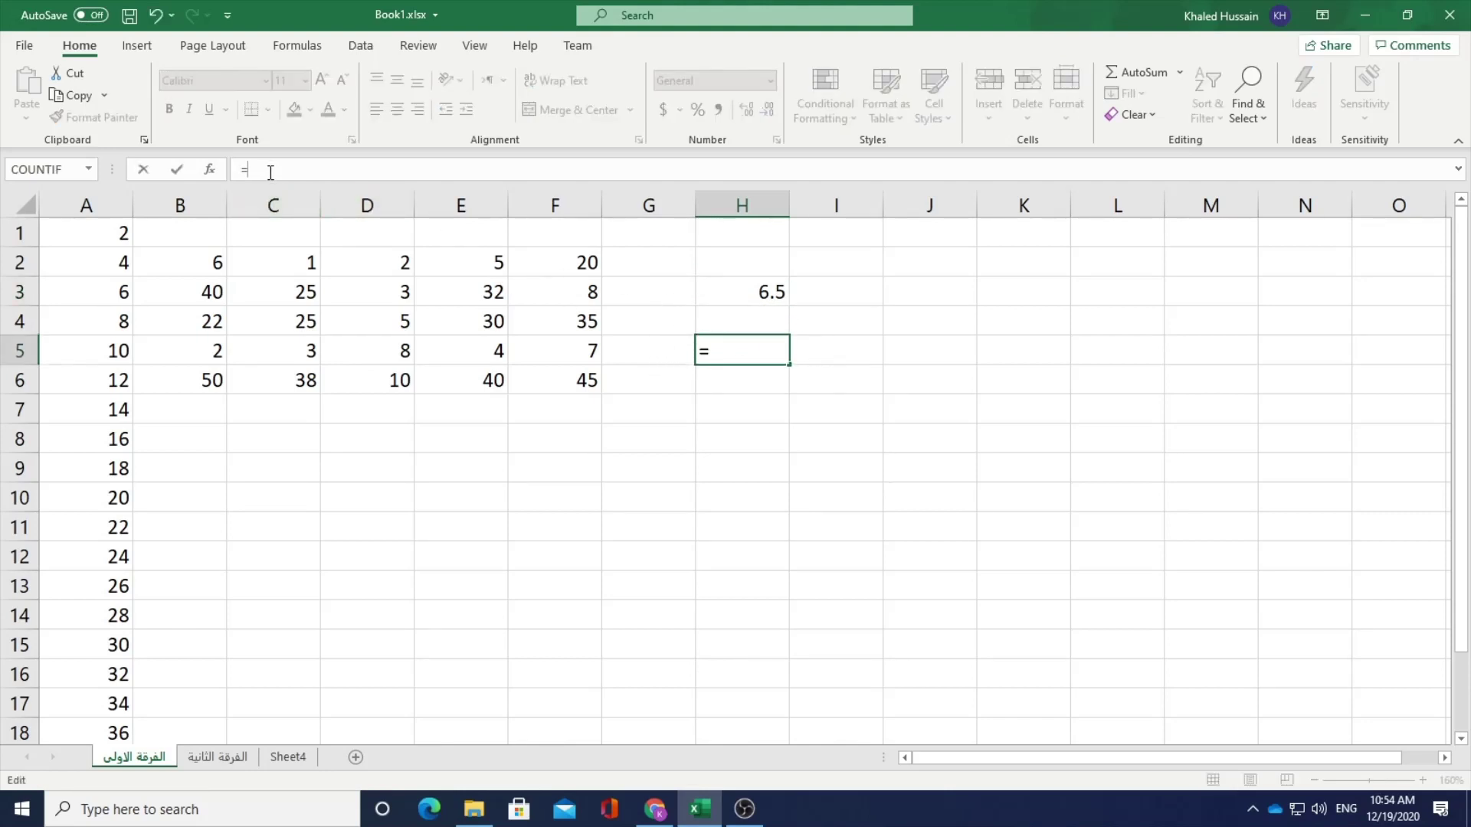
{"action": "type", "text": "fa"}
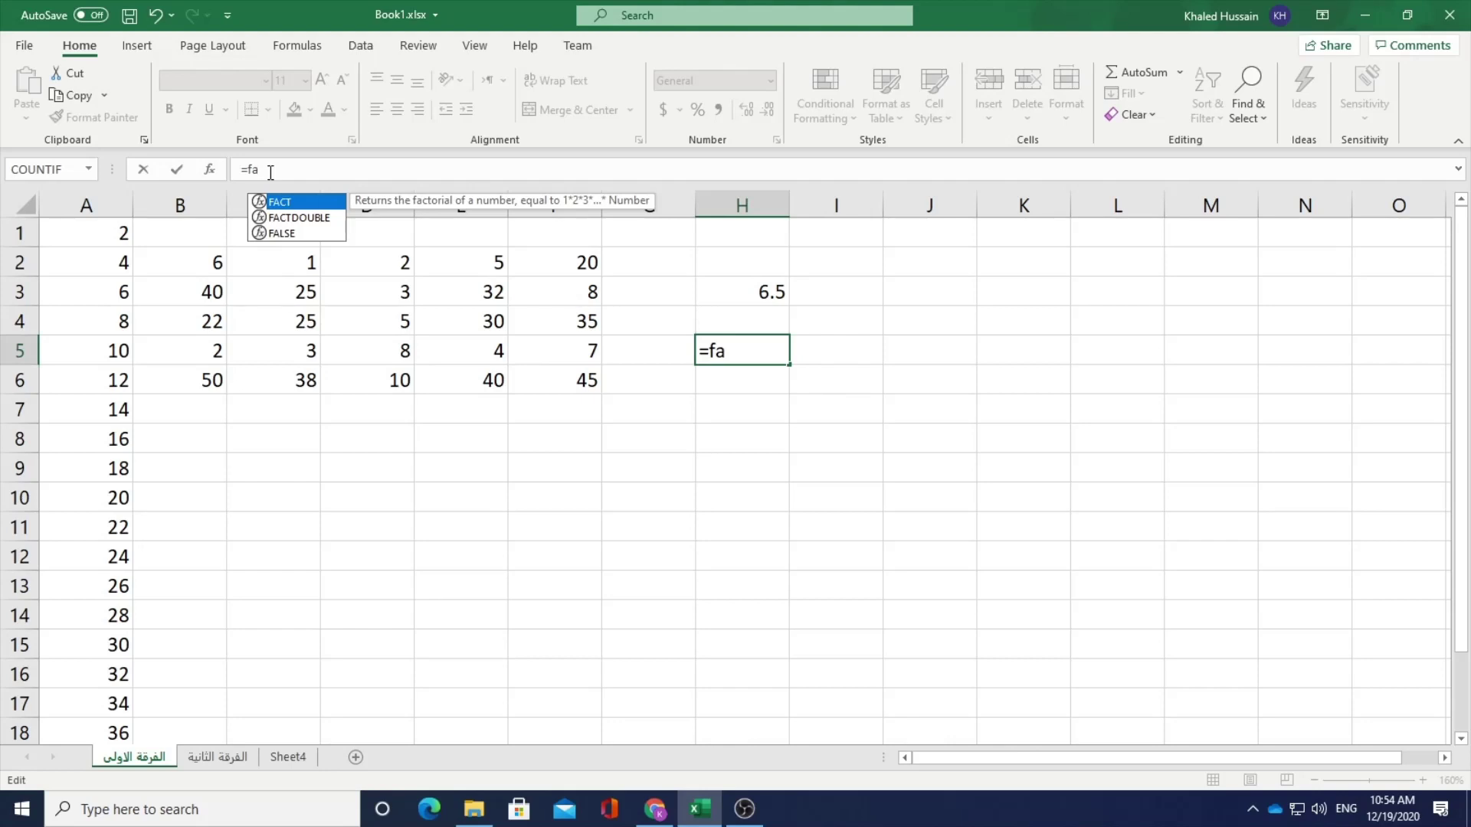
{"action": "type", "text": "c"}
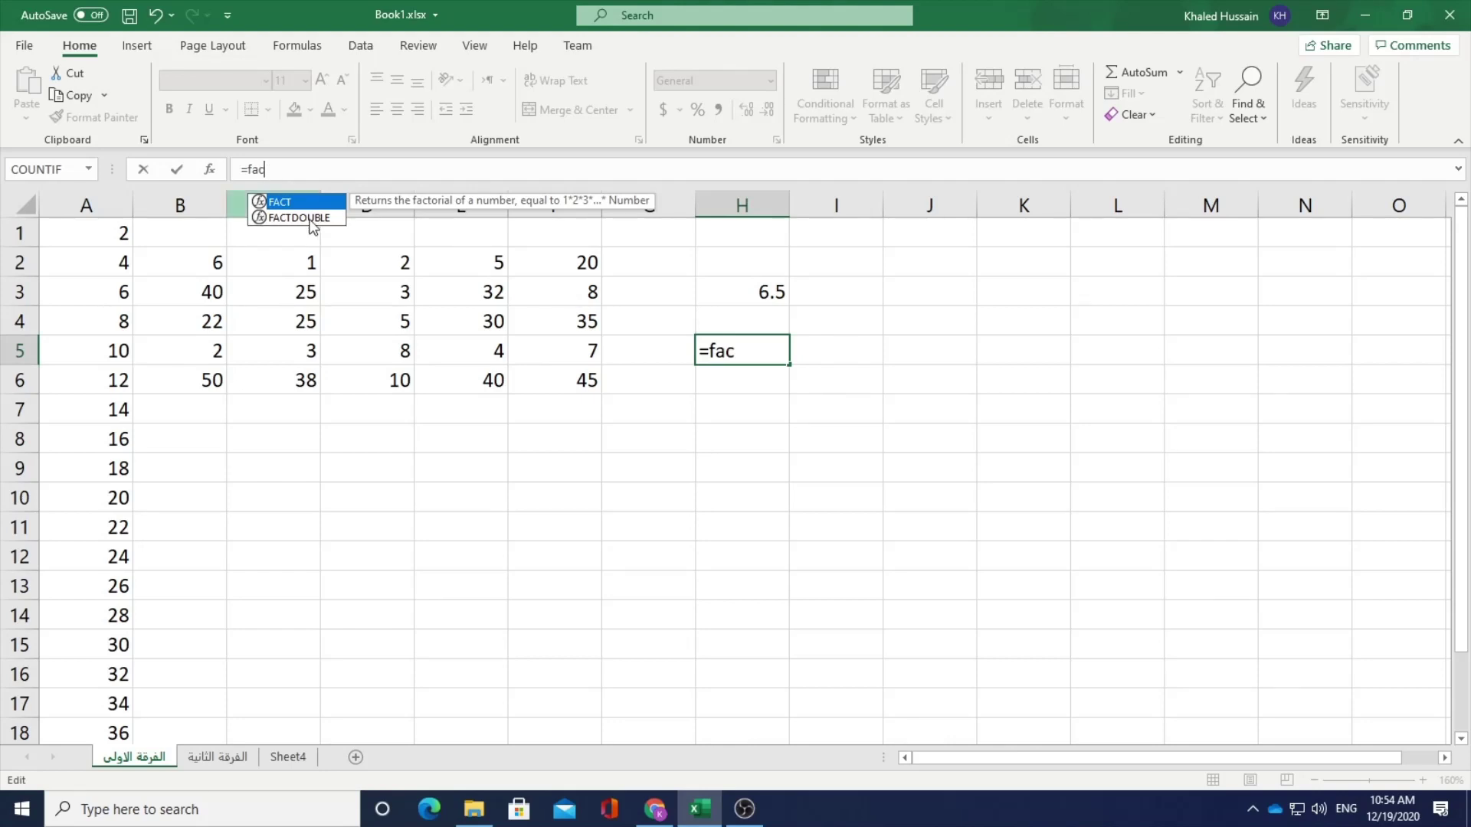
{"action": "double_click", "coordinate": [302, 202]}
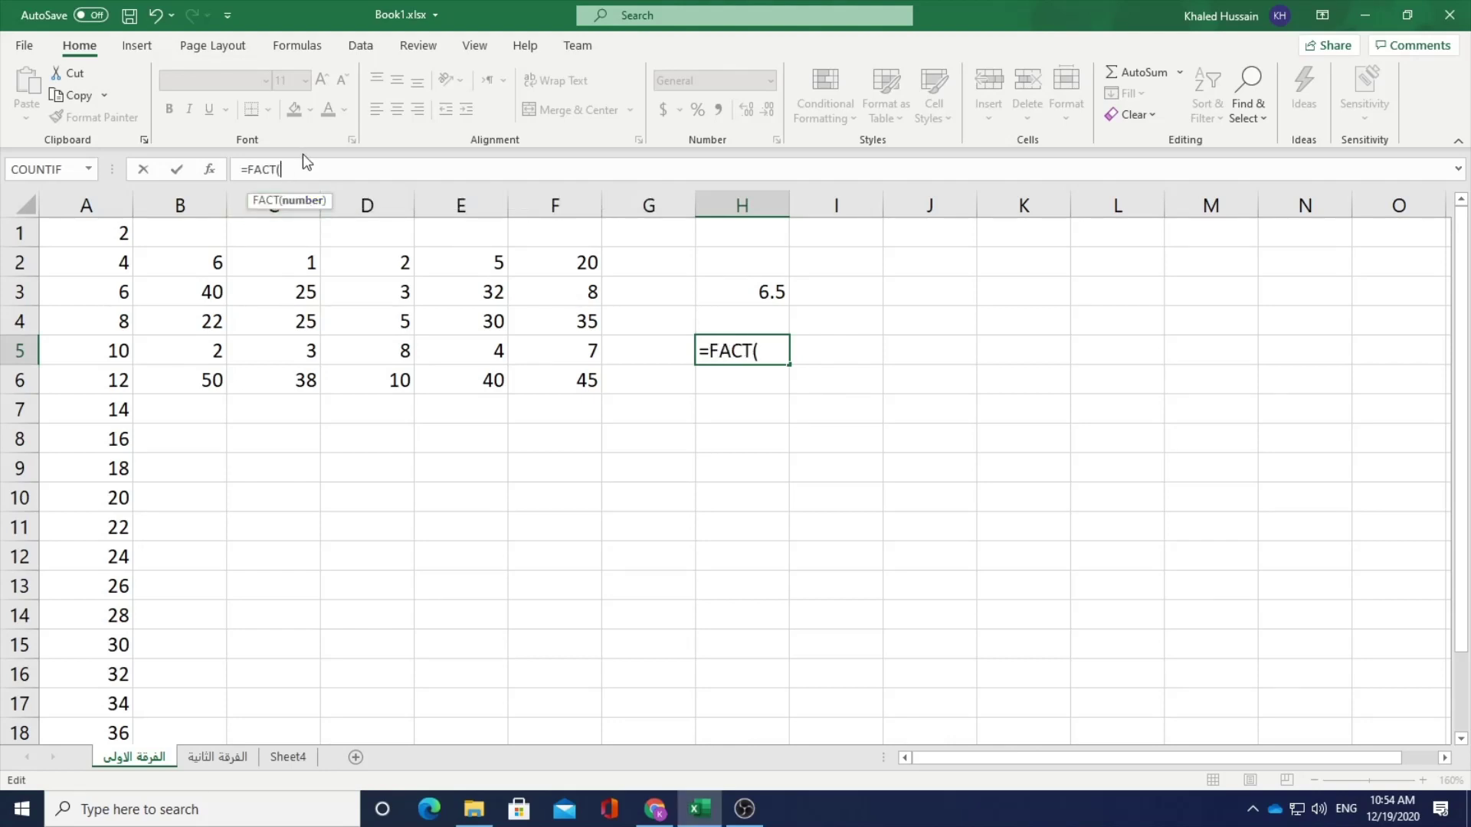
{"action": "type", "text": "3"}
{"action": "type", "text": ")"}
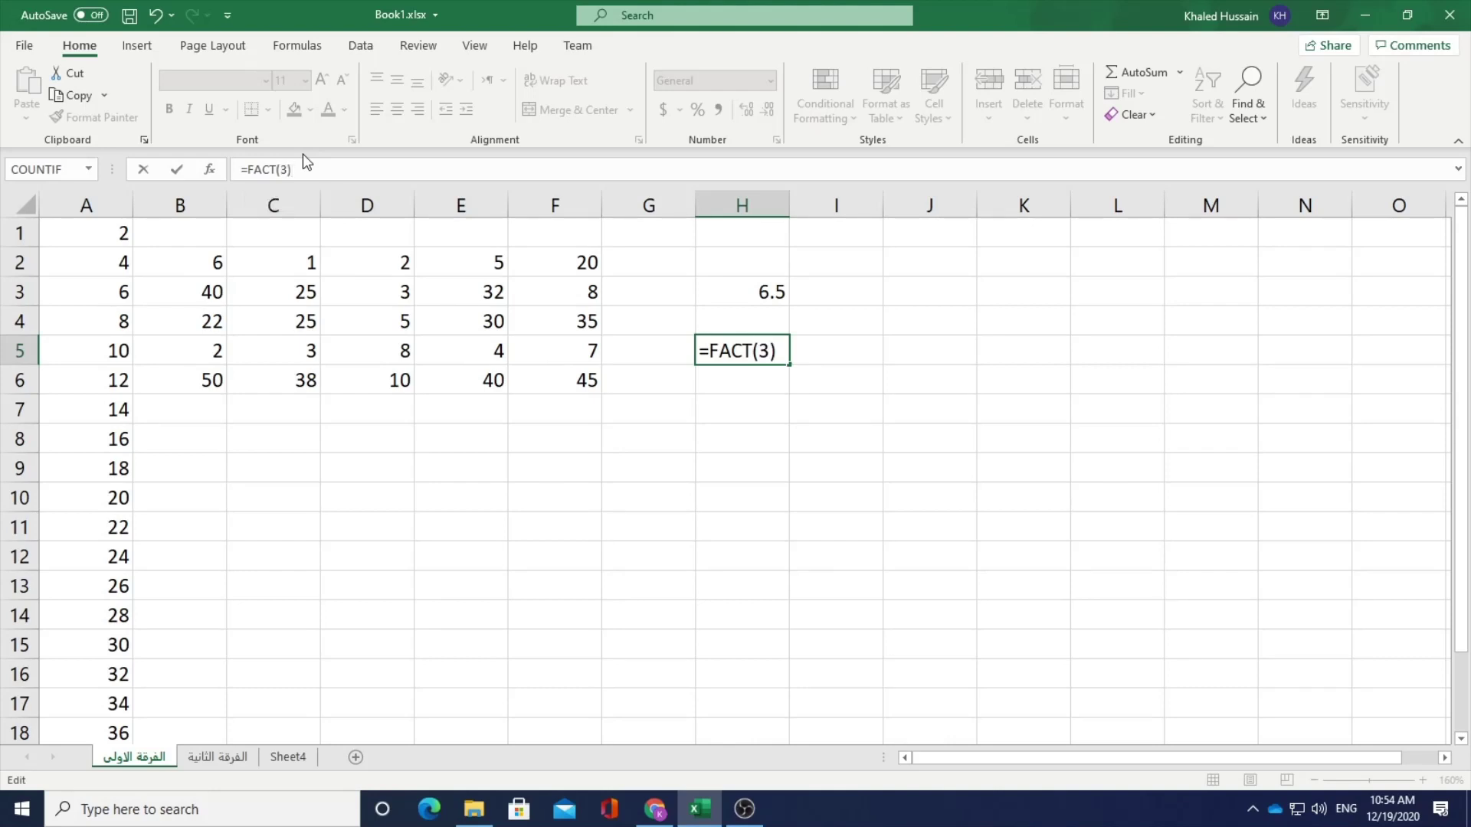
{"action": "key", "text": "Return"}
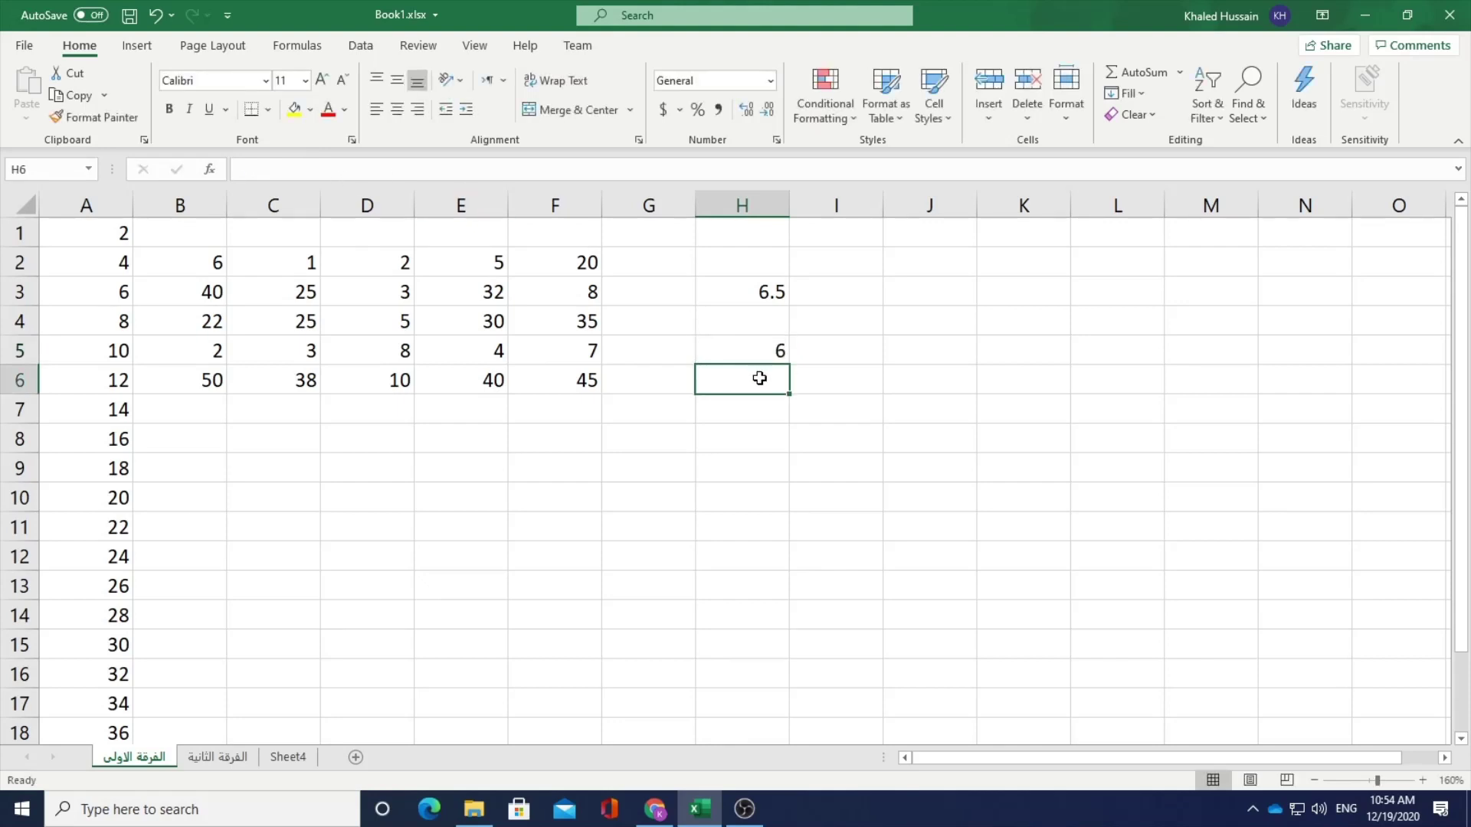
Enter =FACT(4) in H6, showing 24.
{"action": "type", "text": "="}
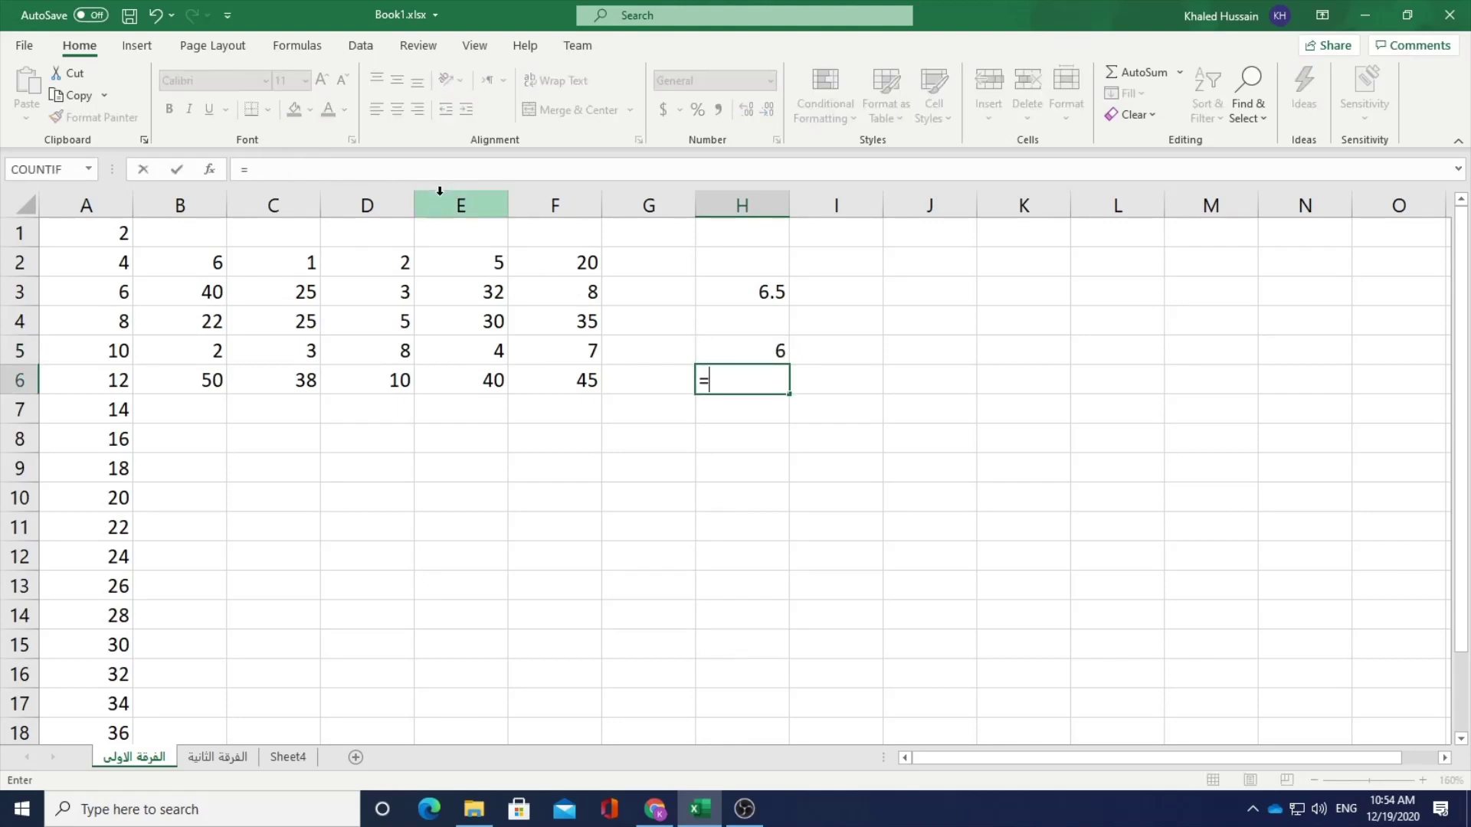
{"action": "type", "text": "fac"}
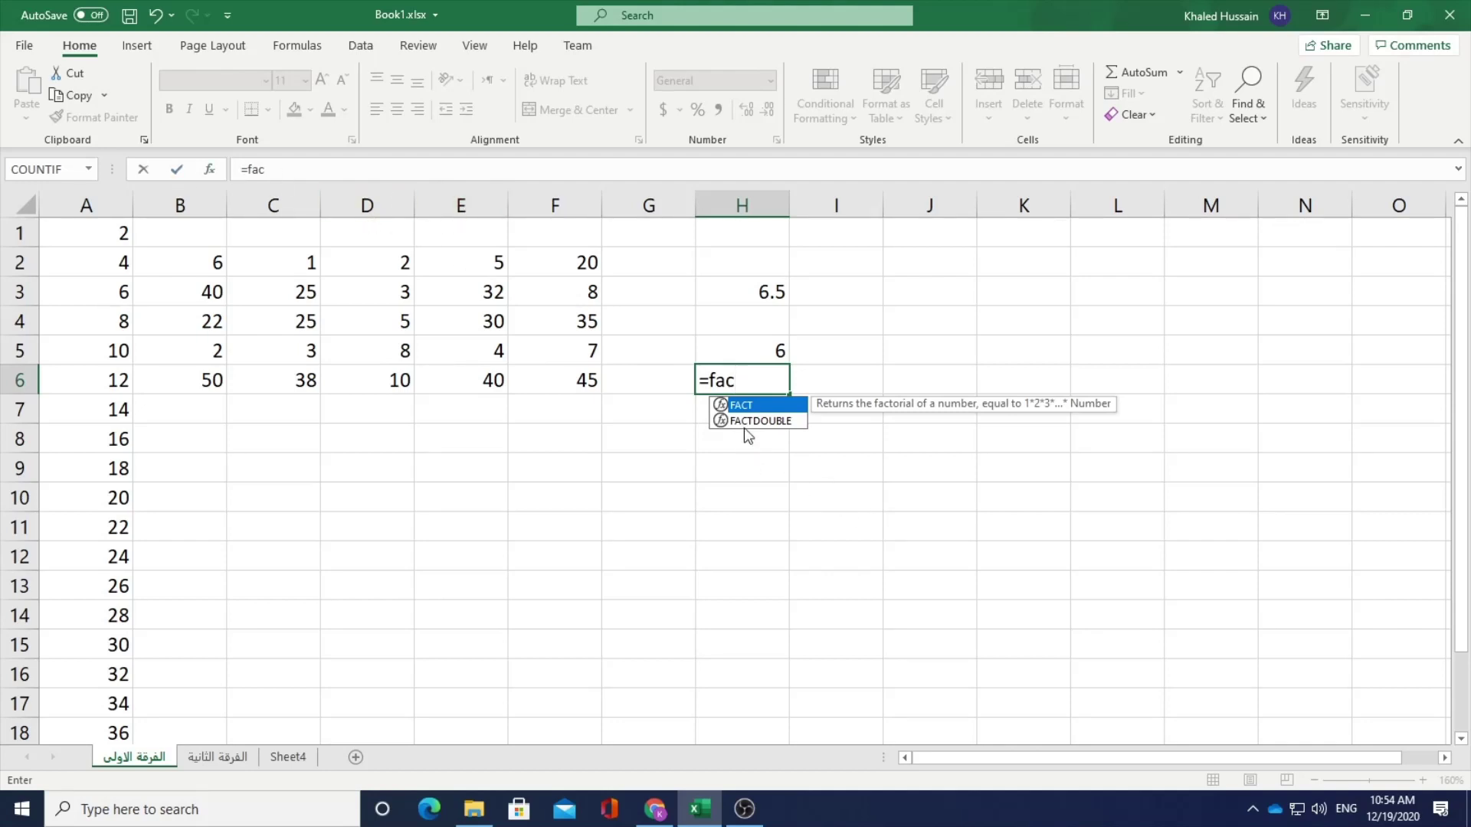
{"action": "double_click", "coordinate": [748, 409]}
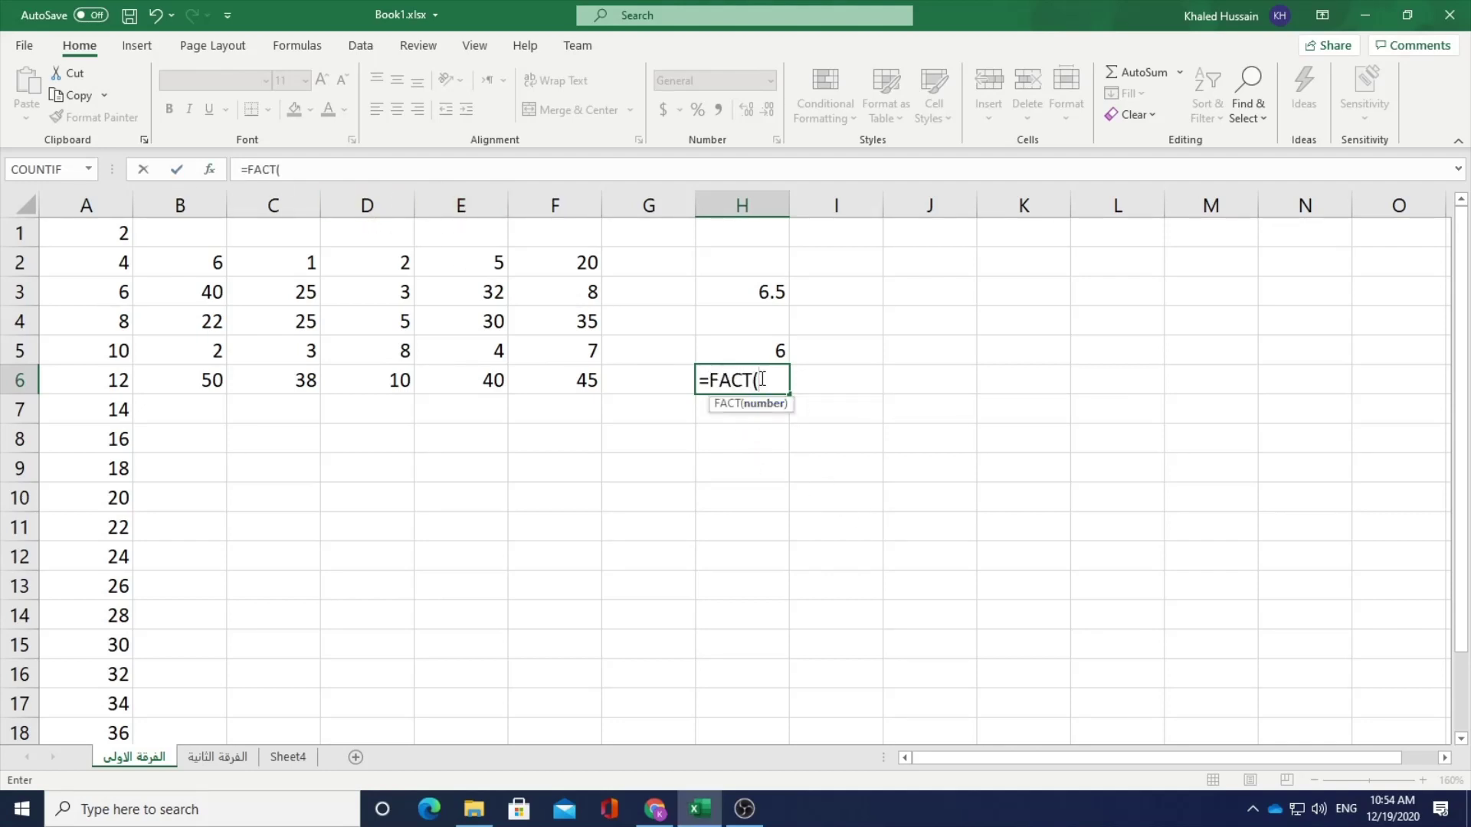
{"action": "type", "text": "4)"}
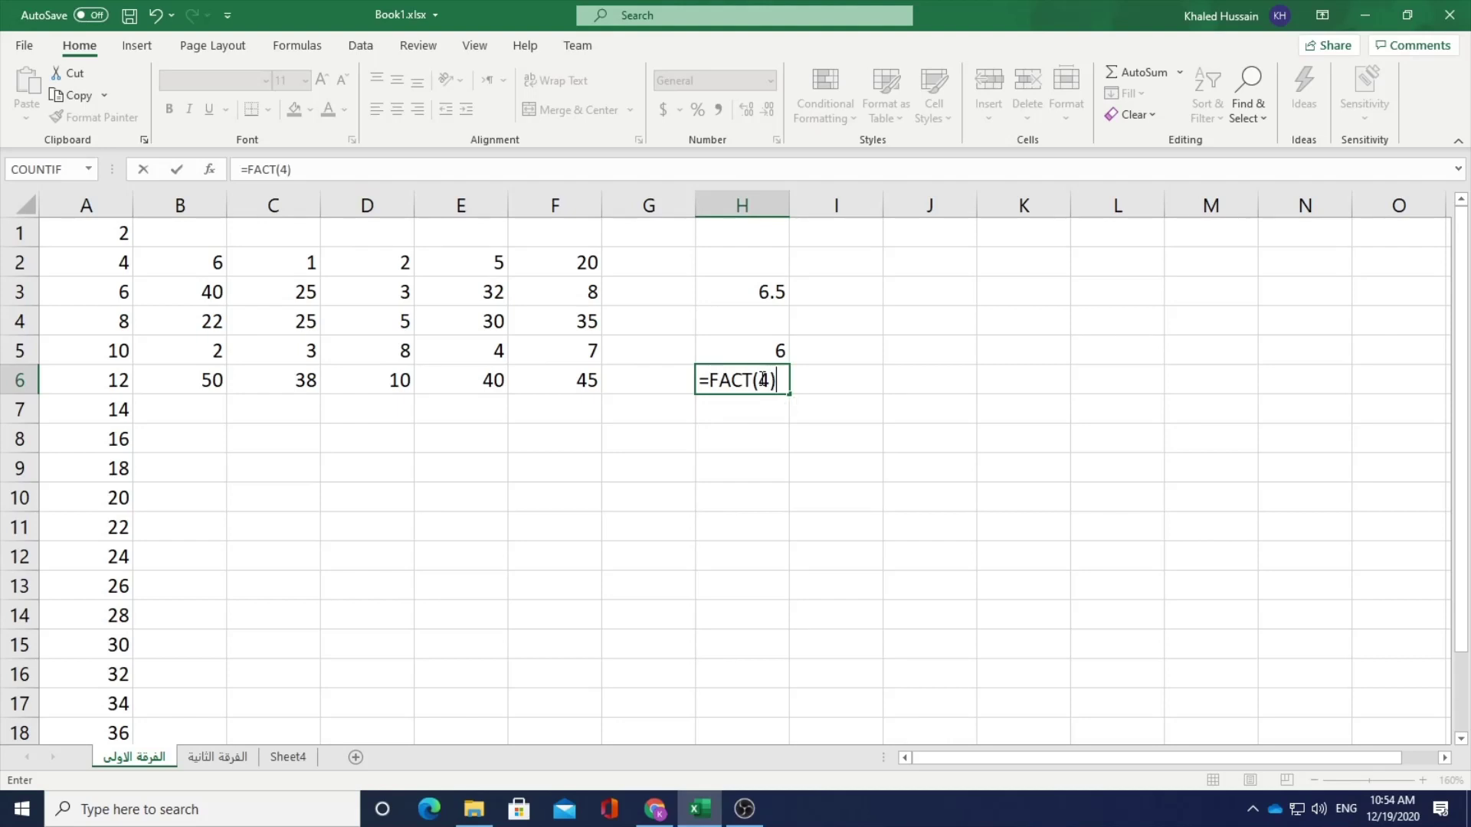
{"action": "key", "text": "Return"}
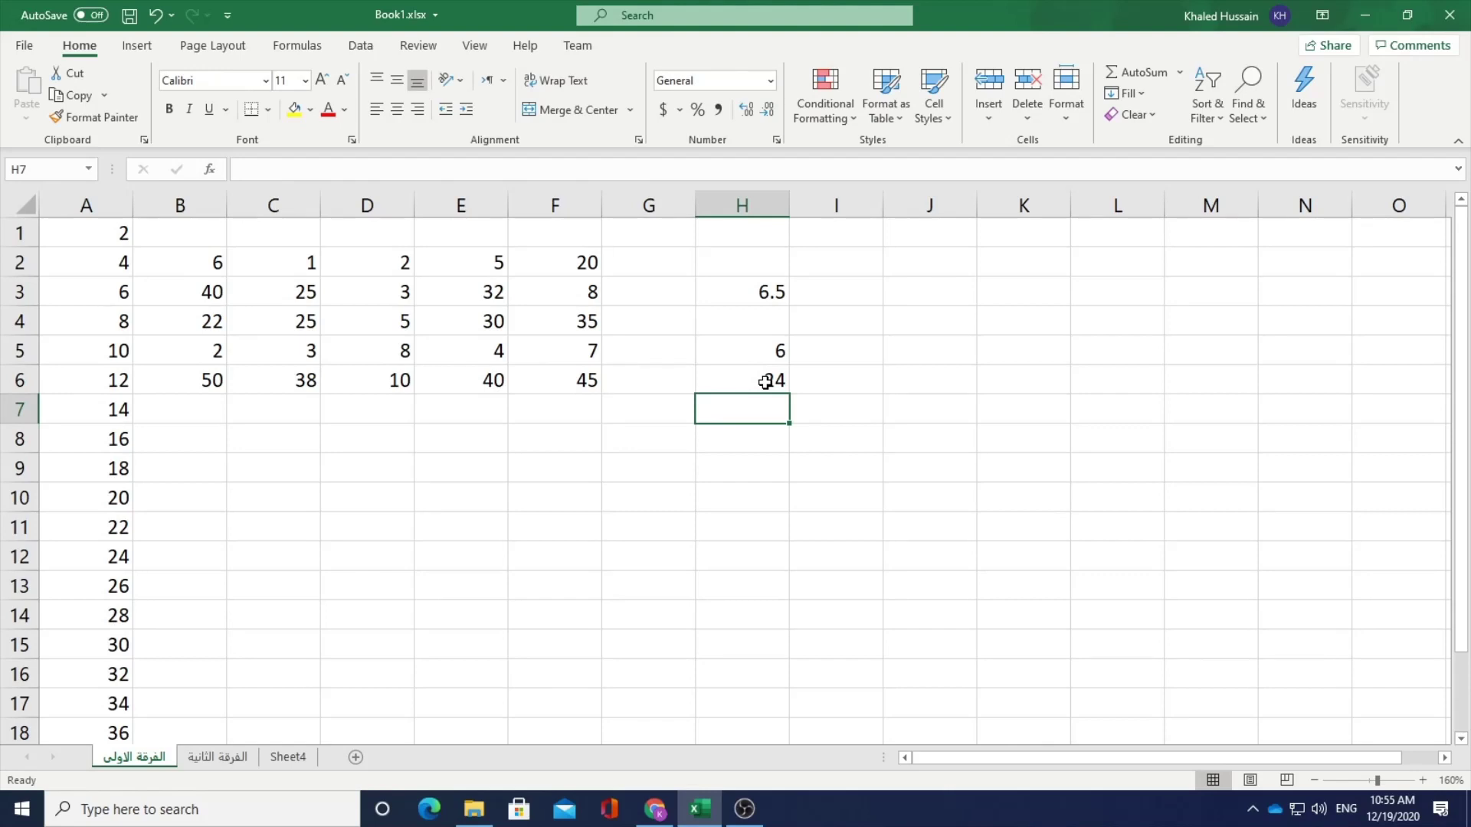
Enter =LOG(10) in J5, displaying 1.
{"action": "left_click", "coordinate": [915, 351]}
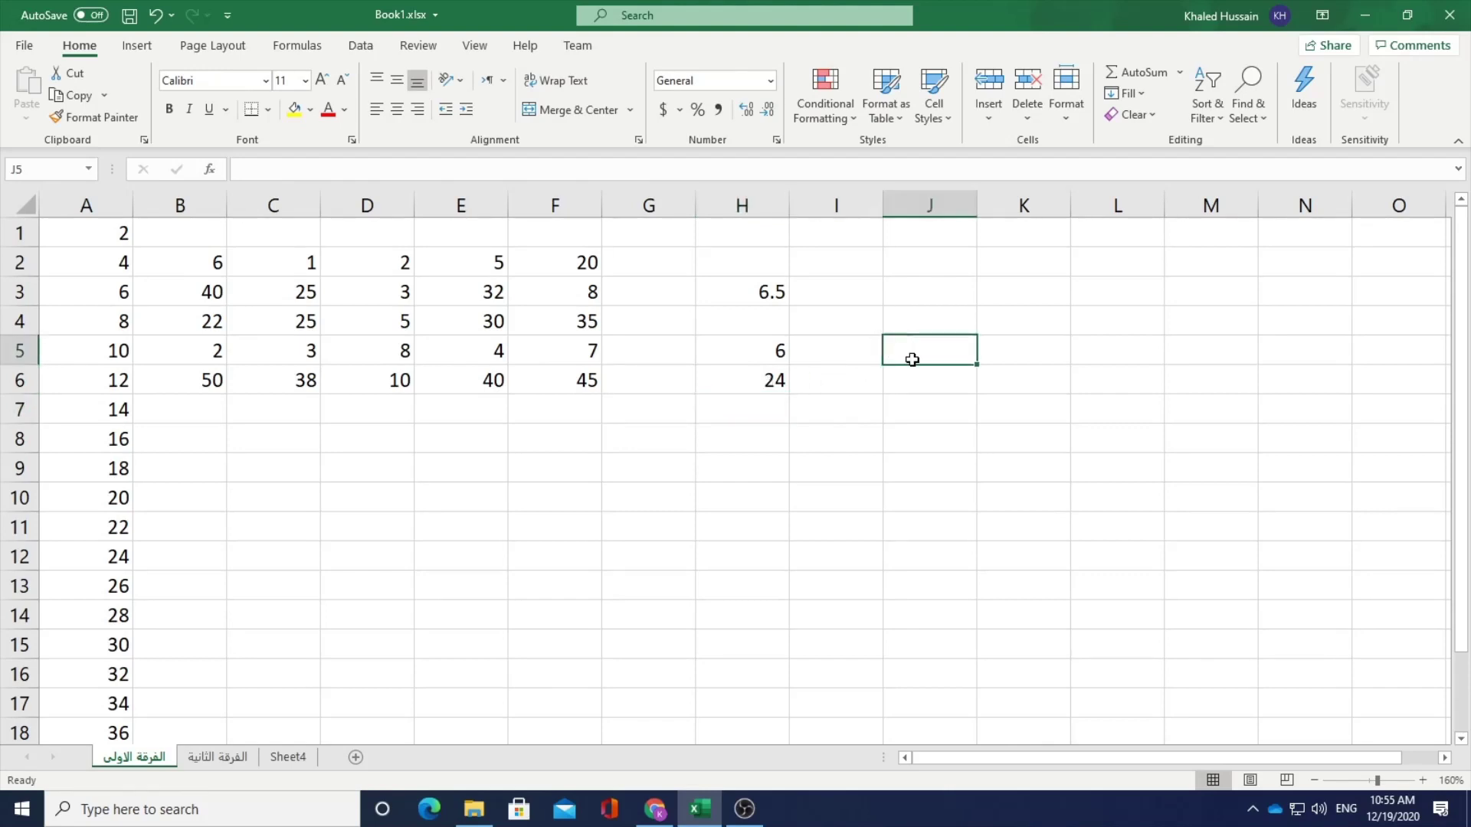
{"action": "left_click", "coordinate": [238, 167]}
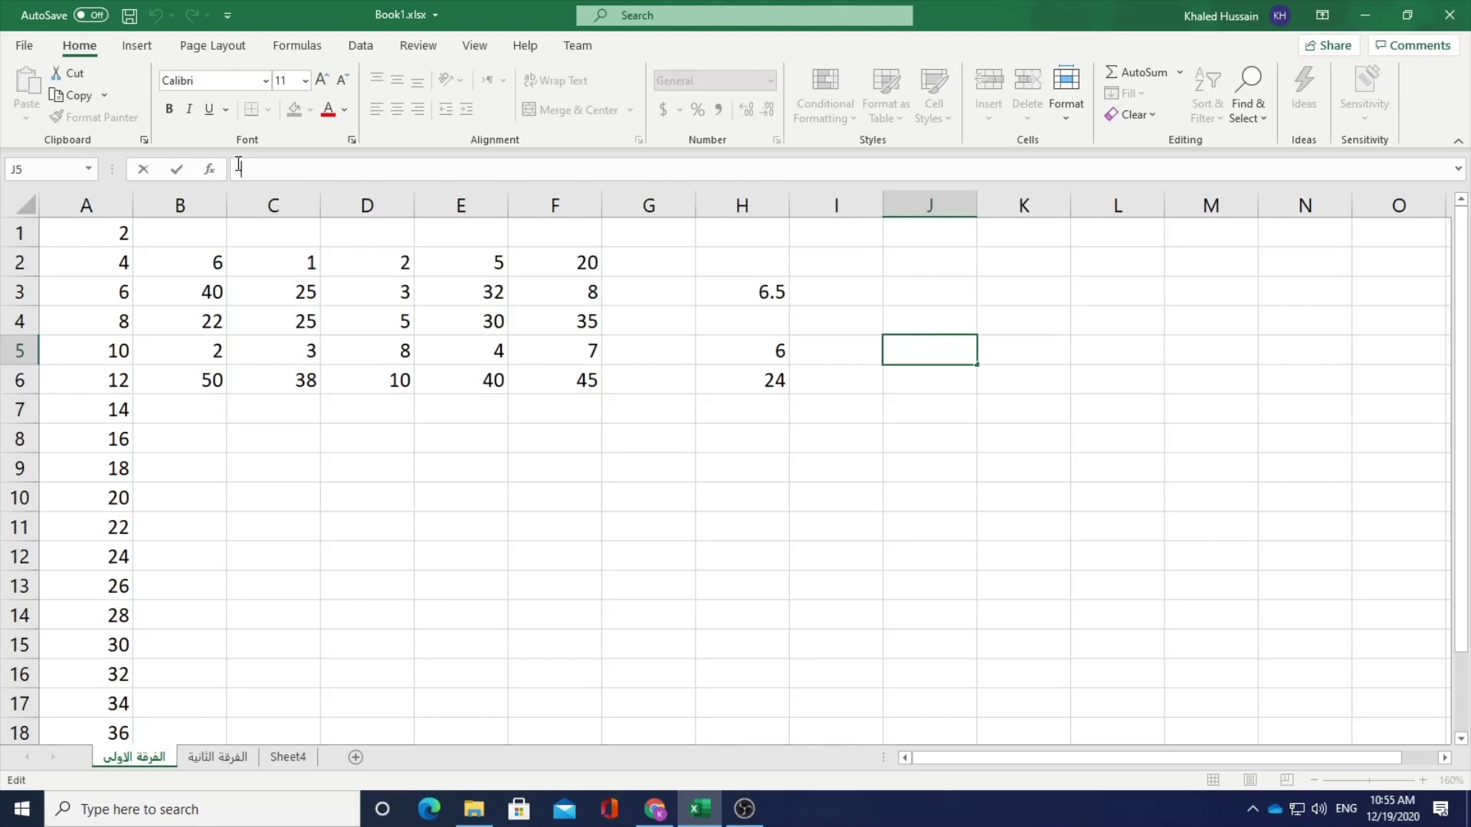
{"action": "type", "text": "=log"}
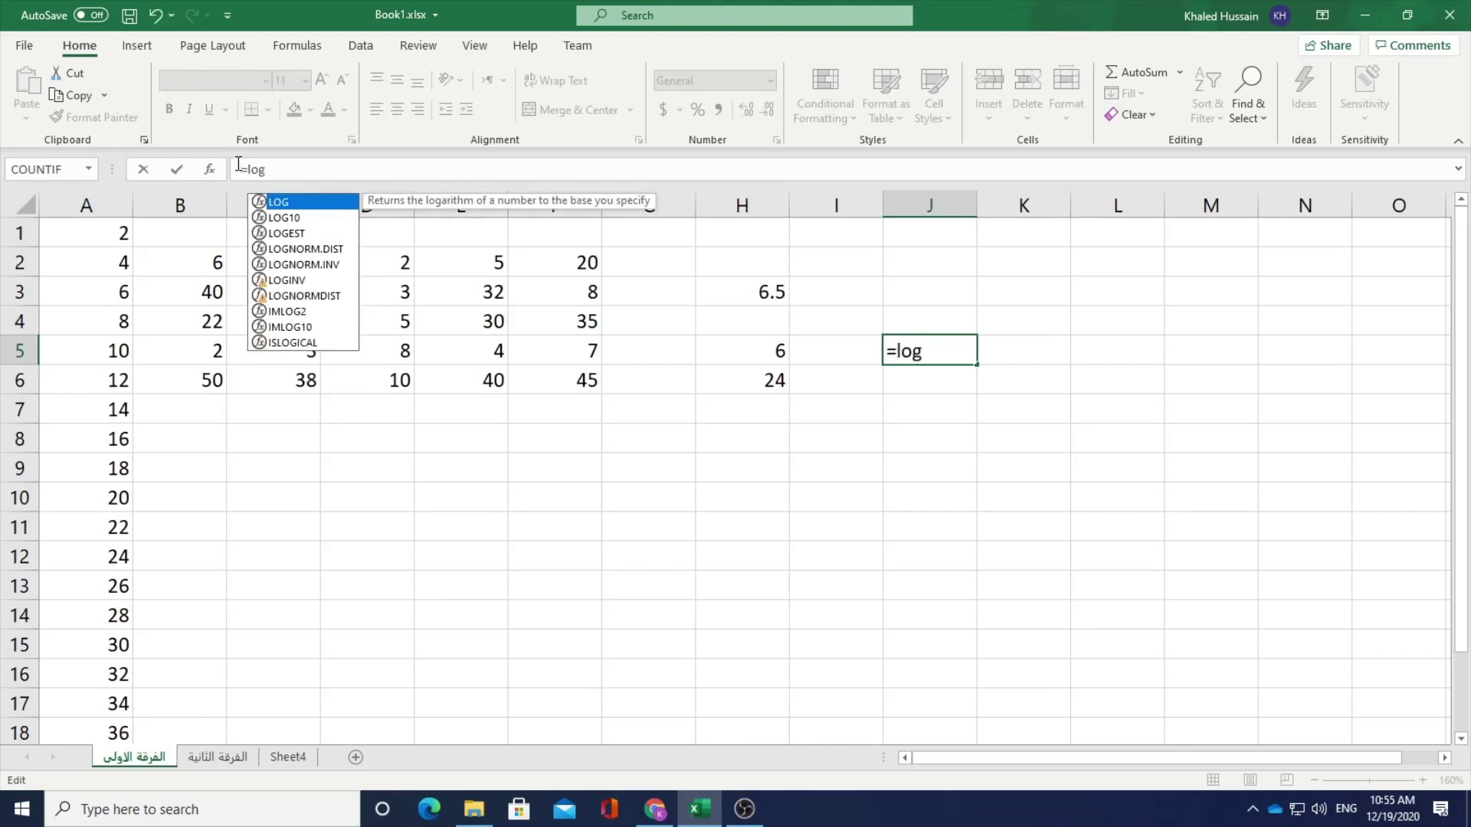
{"action": "double_click", "coordinate": [286, 203]}
{"action": "type", "text": "1"}
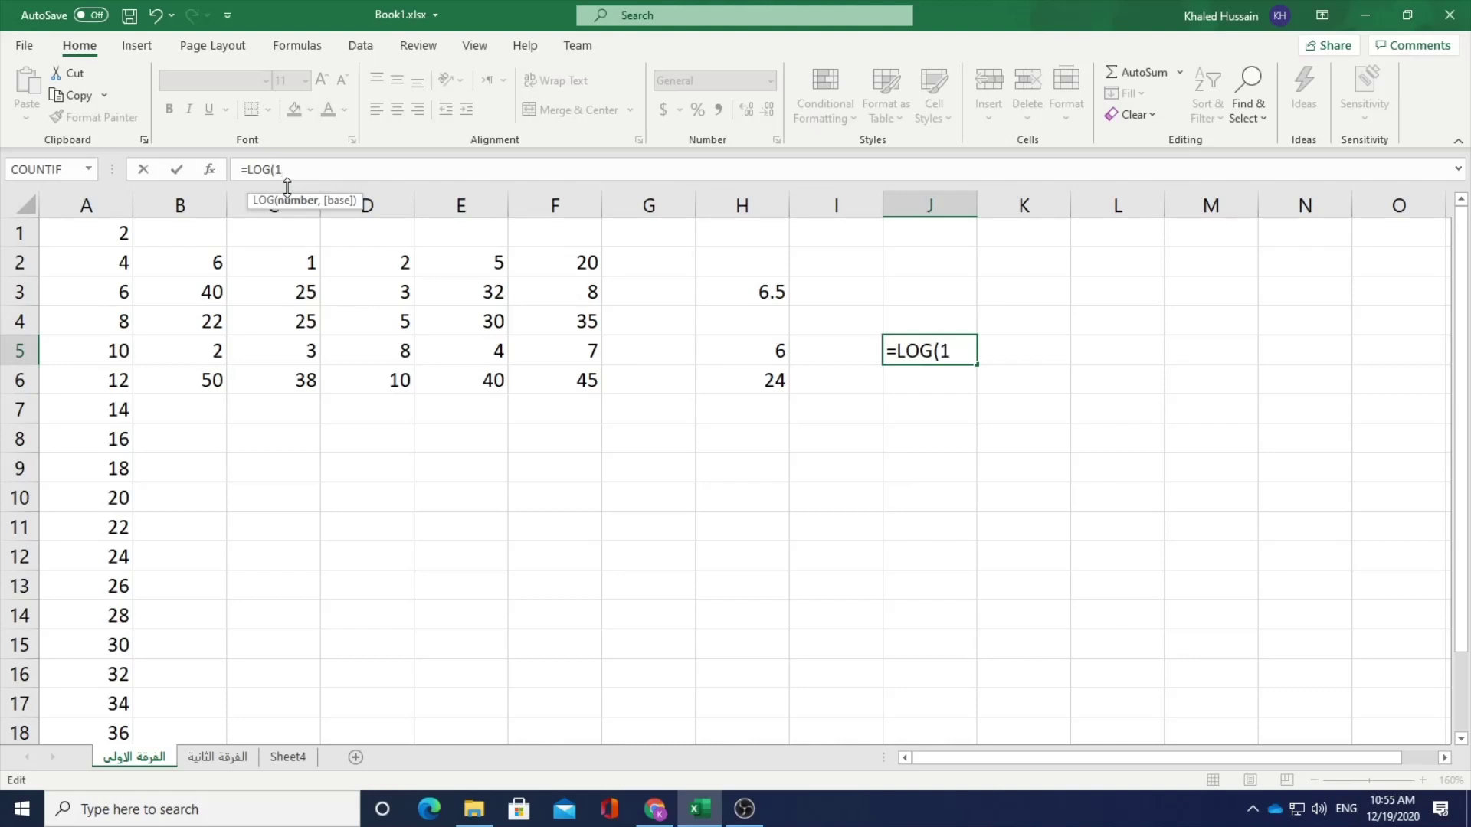
{"action": "type", "text": "0"}
{"action": "key", "text": "Return"}
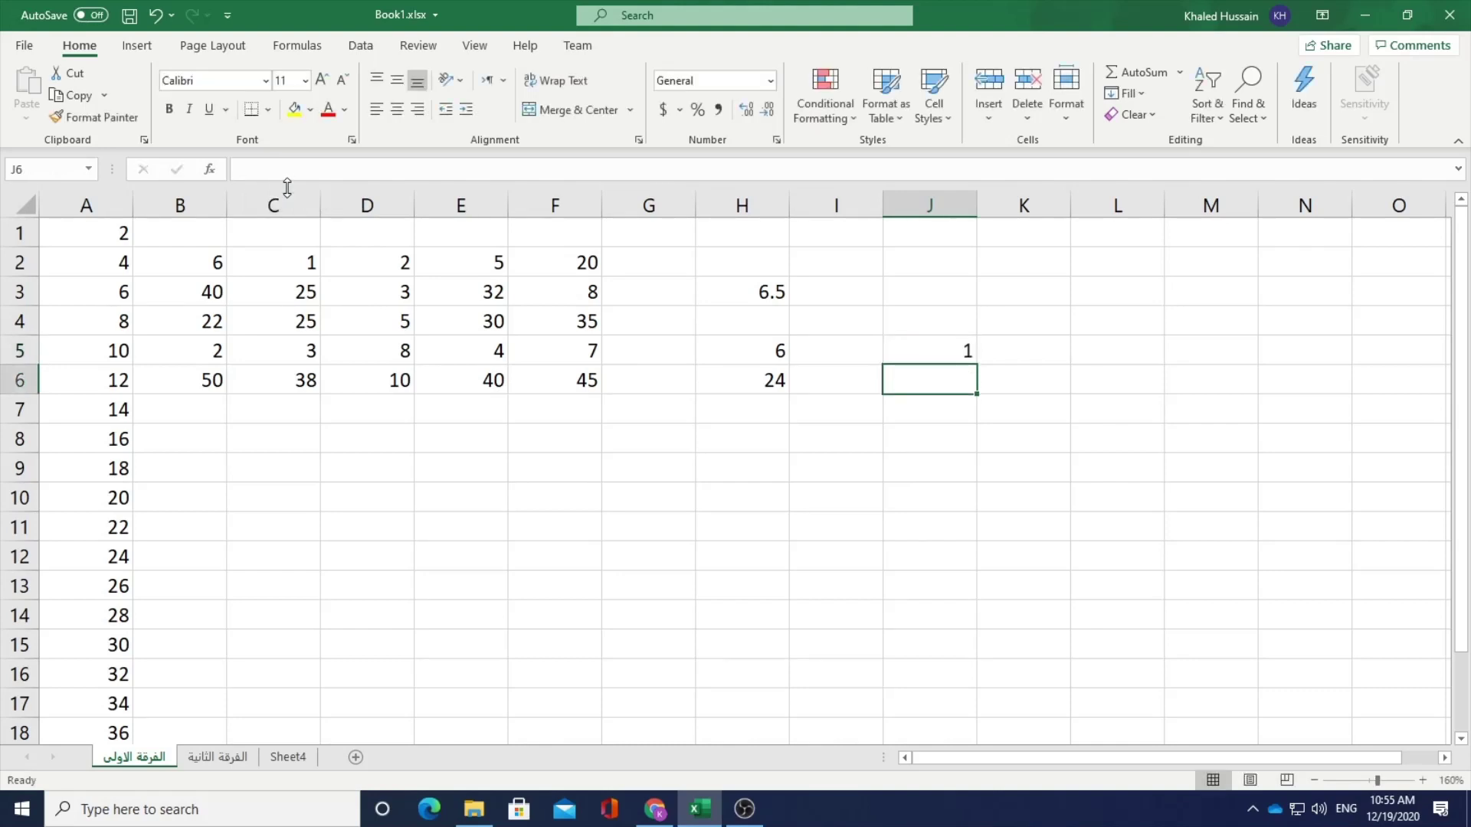
{"action": "left_click", "coordinate": [941, 347]}
Start a LOG formula in J6, then abandon it, leaving J6 empty.
{"action": "left_click", "coordinate": [943, 377]}
{"action": "left_click", "coordinate": [244, 167]}
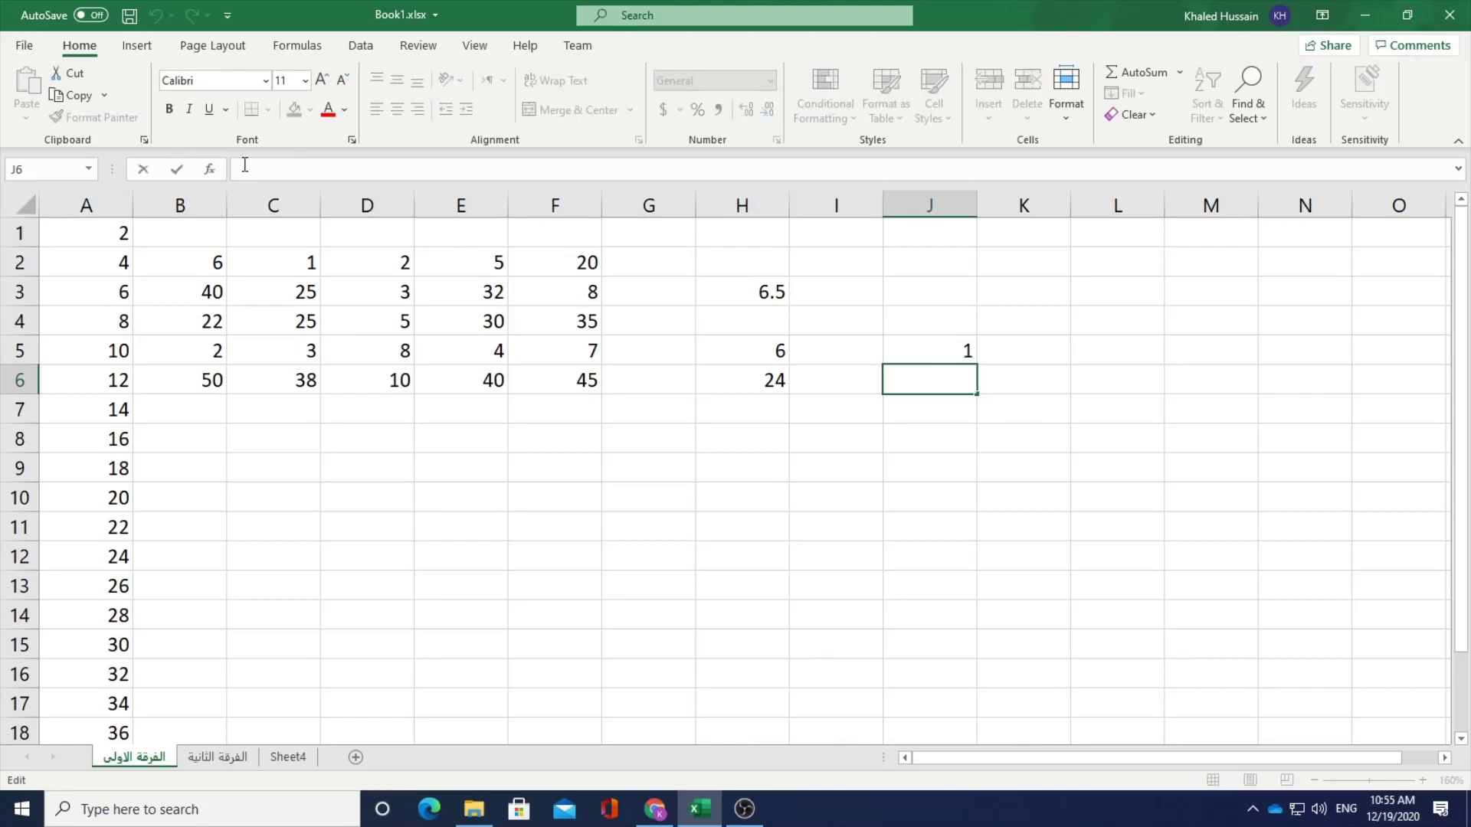
{"action": "type", "text": "=log("}
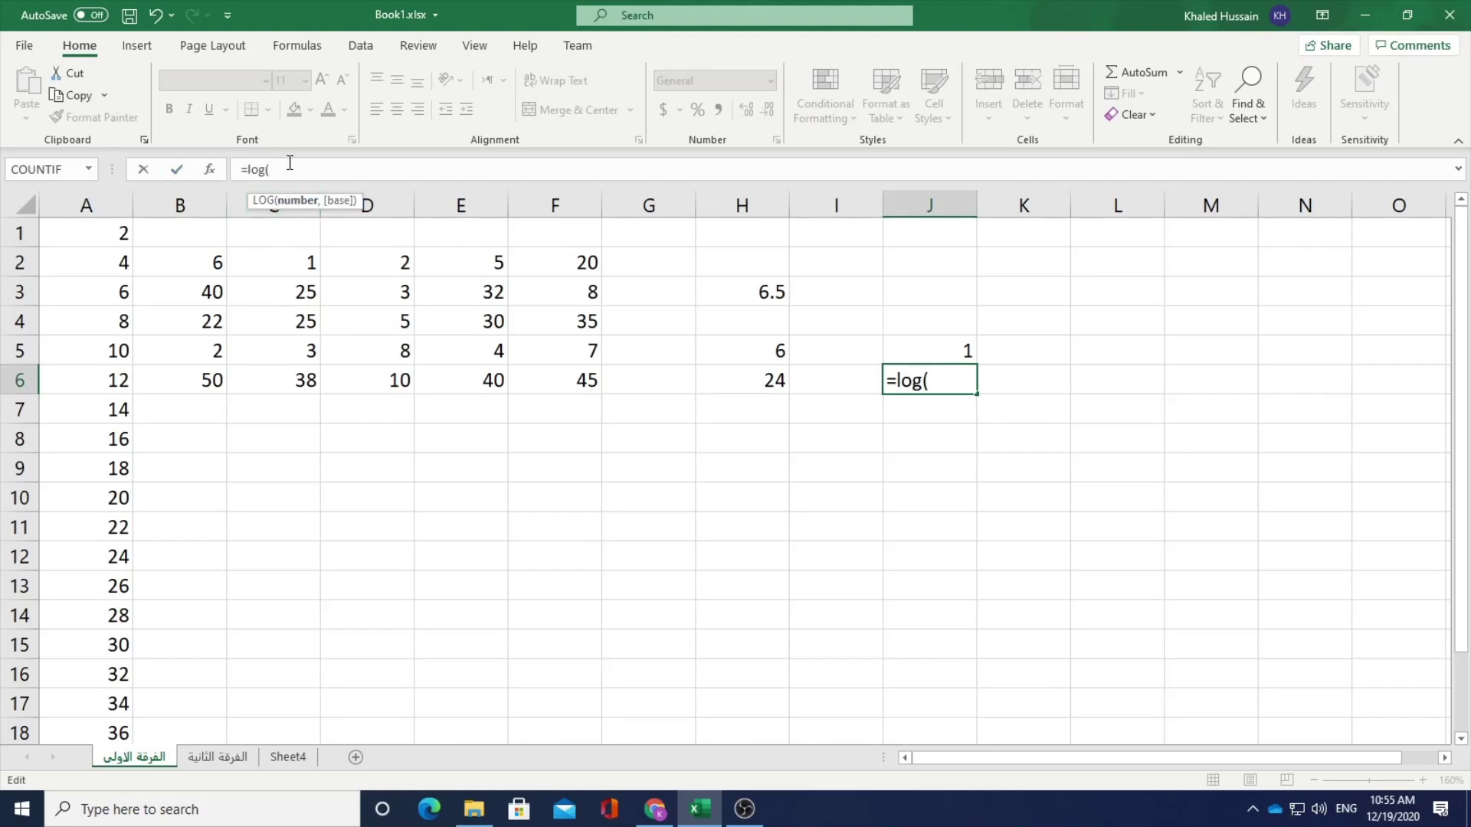
{"action": "key", "text": "BackSpace"}
{"action": "key", "text": "BackSpace"}
{"action": "key", "text": "BackSpace"}
{"action": "key", "text": "BackSpace"}
{"action": "key", "text": "BackSpace"}
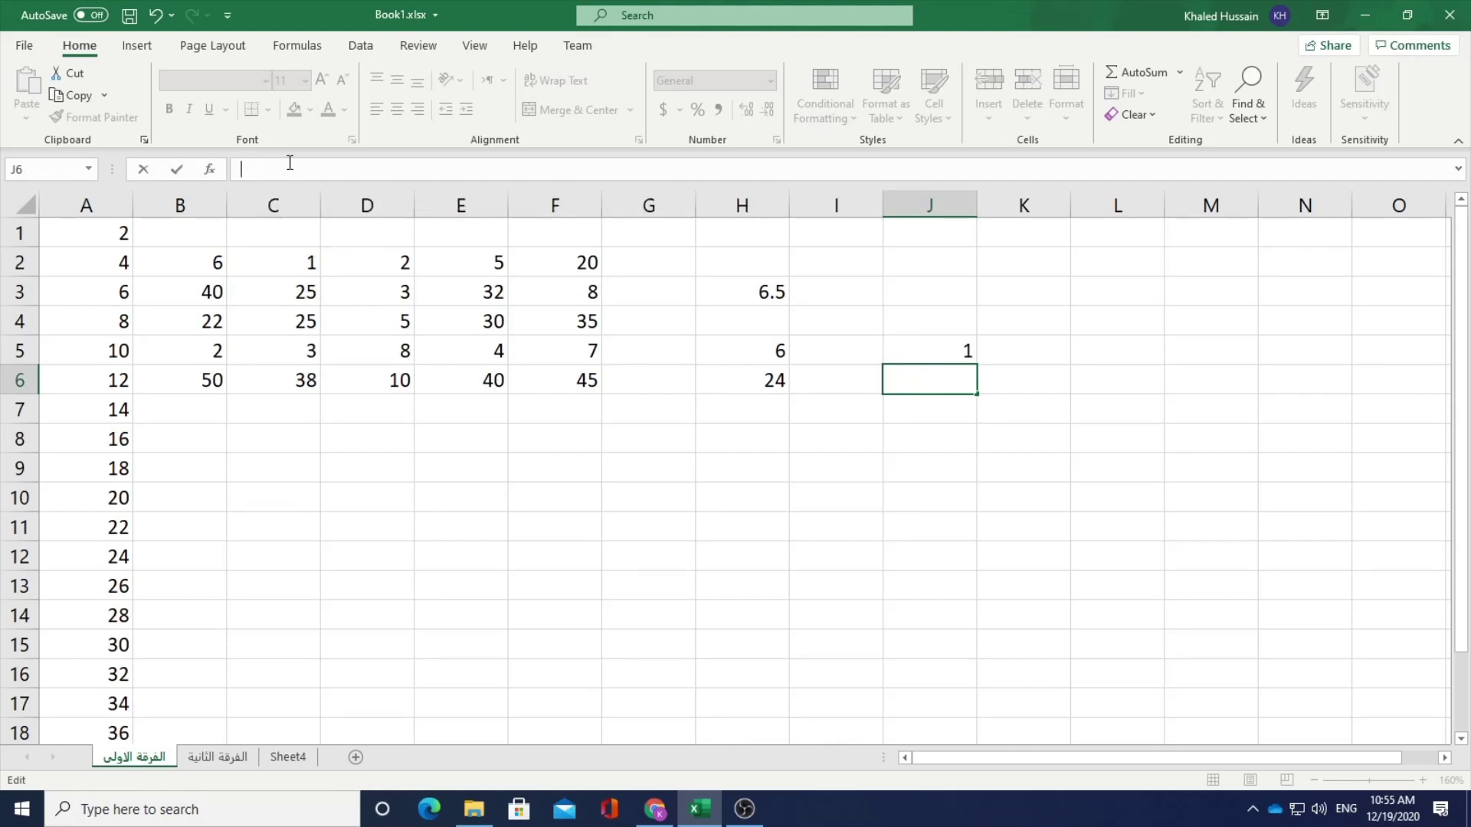
{"action": "key", "text": "Return"}
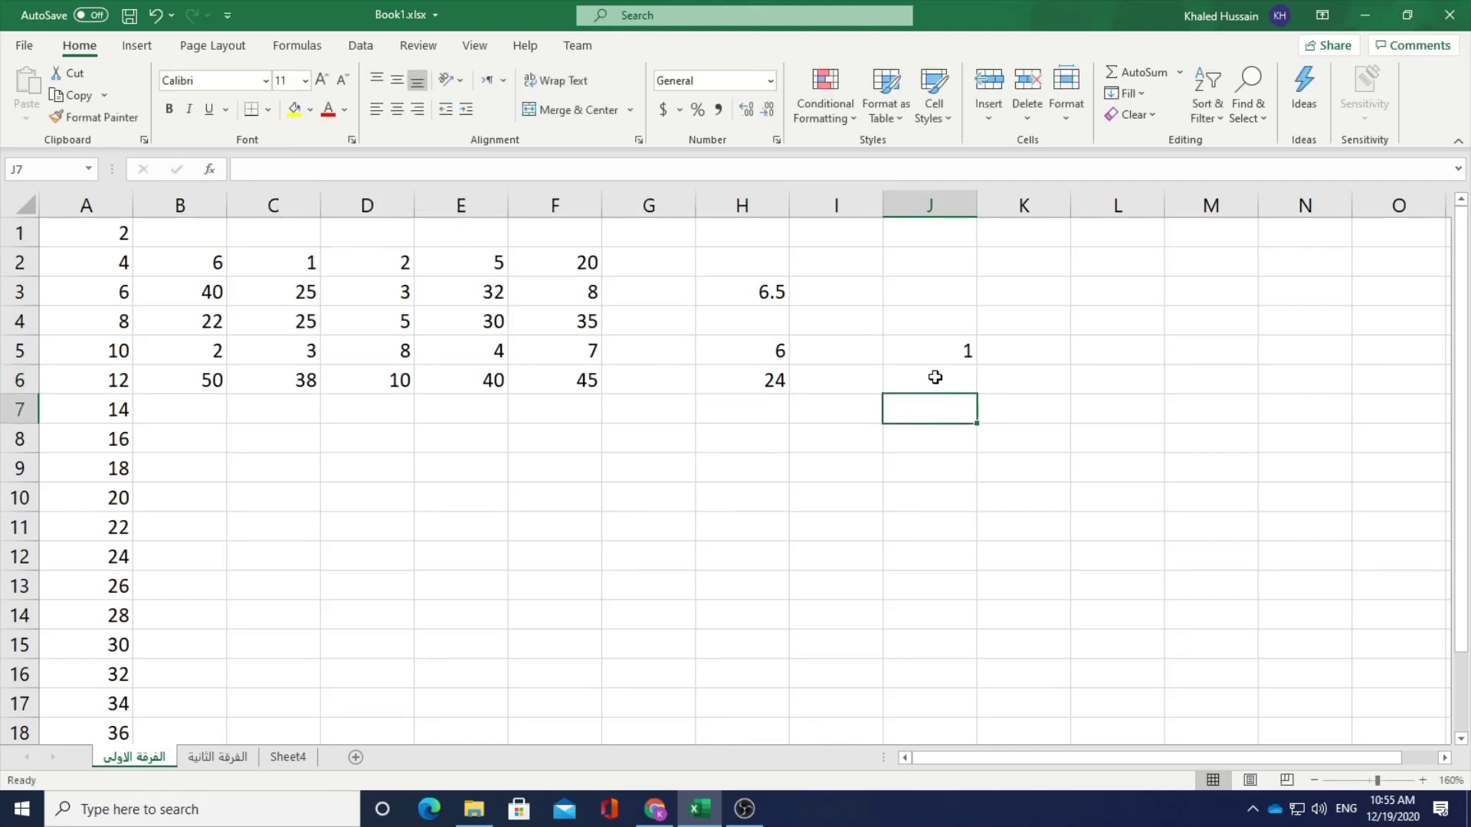
{"action": "left_click", "coordinate": [938, 378]}
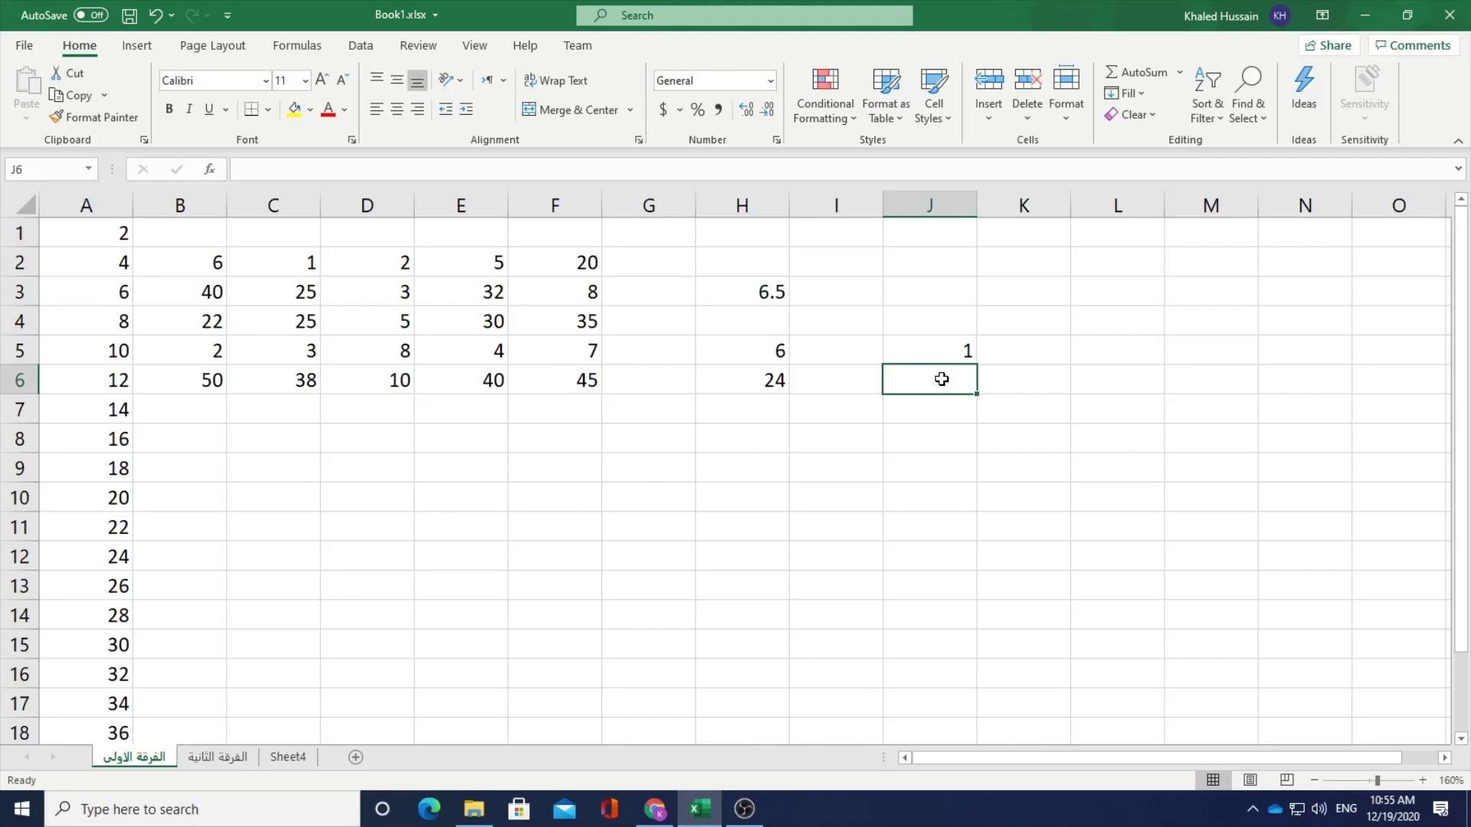
Enter =POWER(5,2) in J6, displaying 25.
{"action": "type", "text": "=p"}
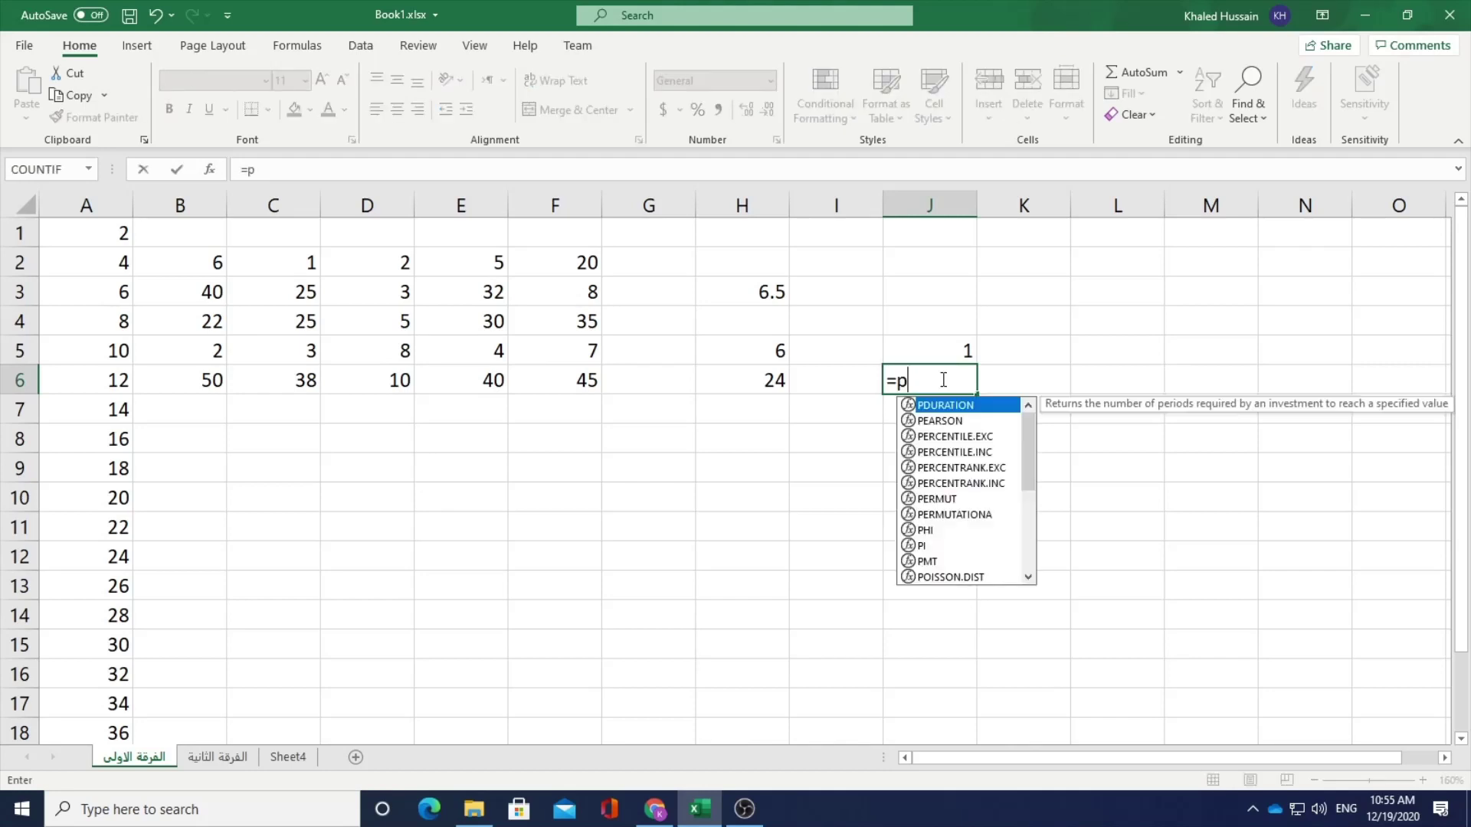
{"action": "type", "text": "owe"}
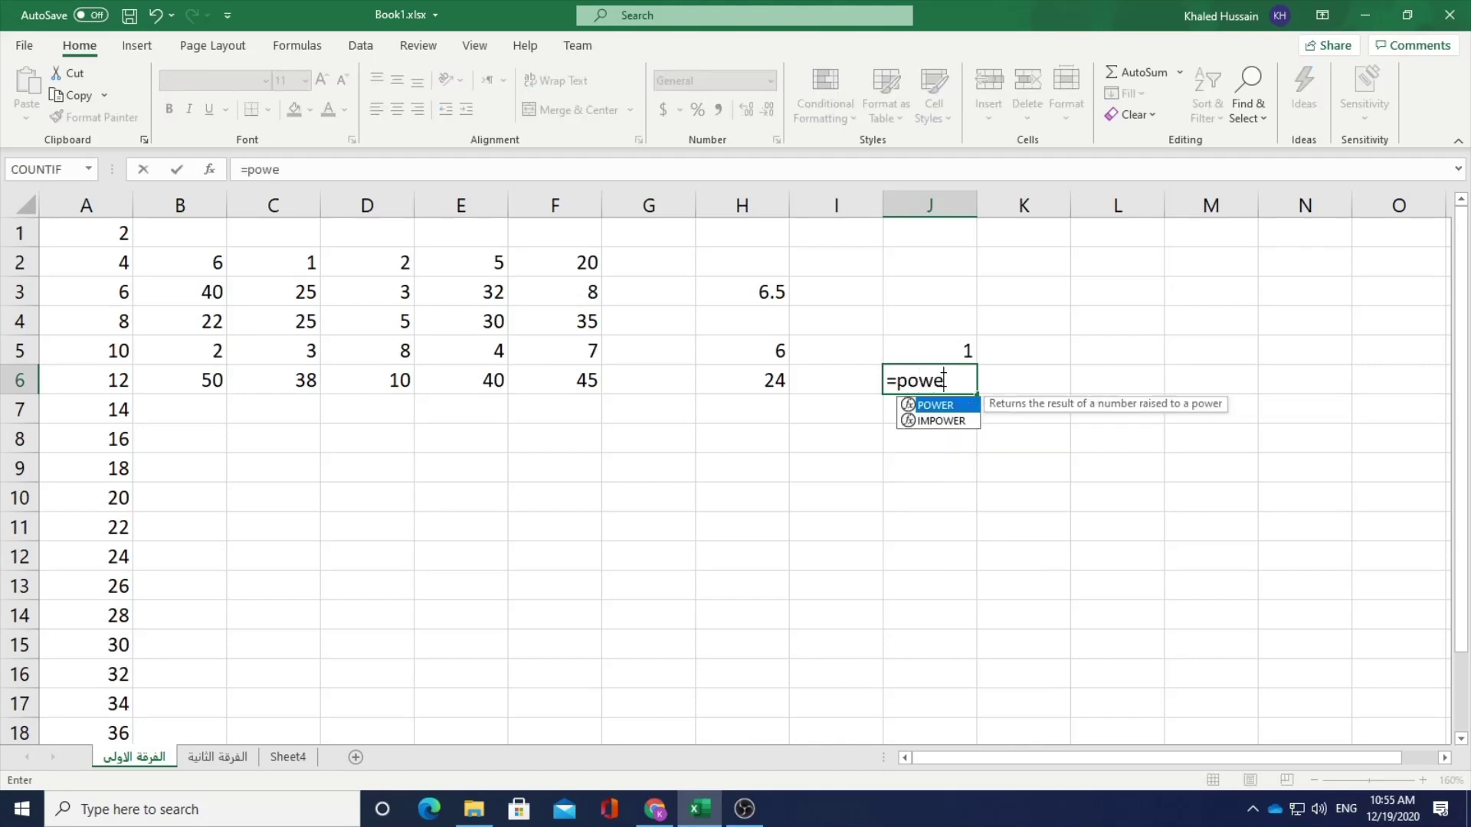
{"action": "type", "text": "r("}
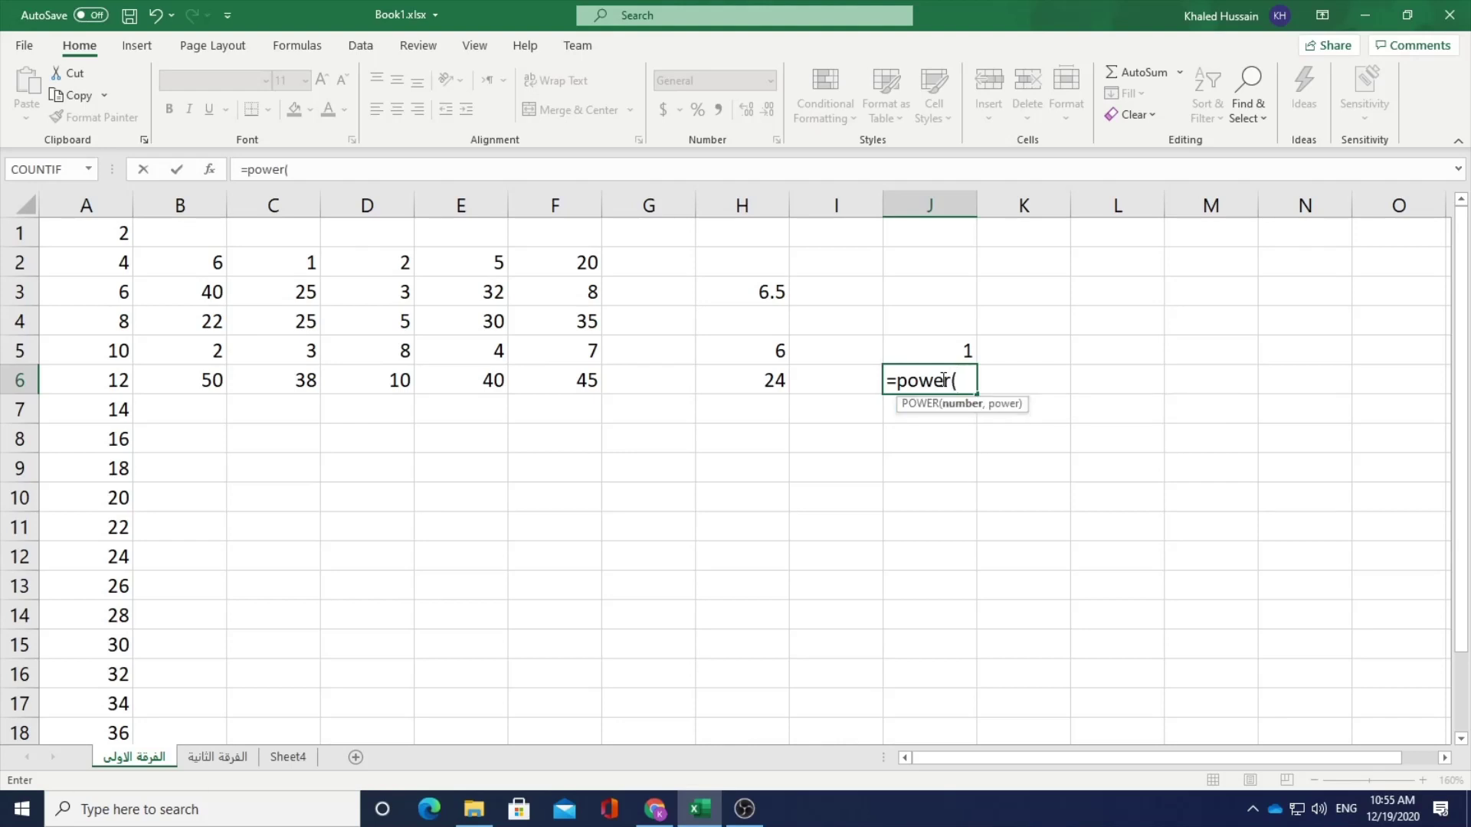
{"action": "type", "text": "5,"}
{"action": "type", "text": "2)"}
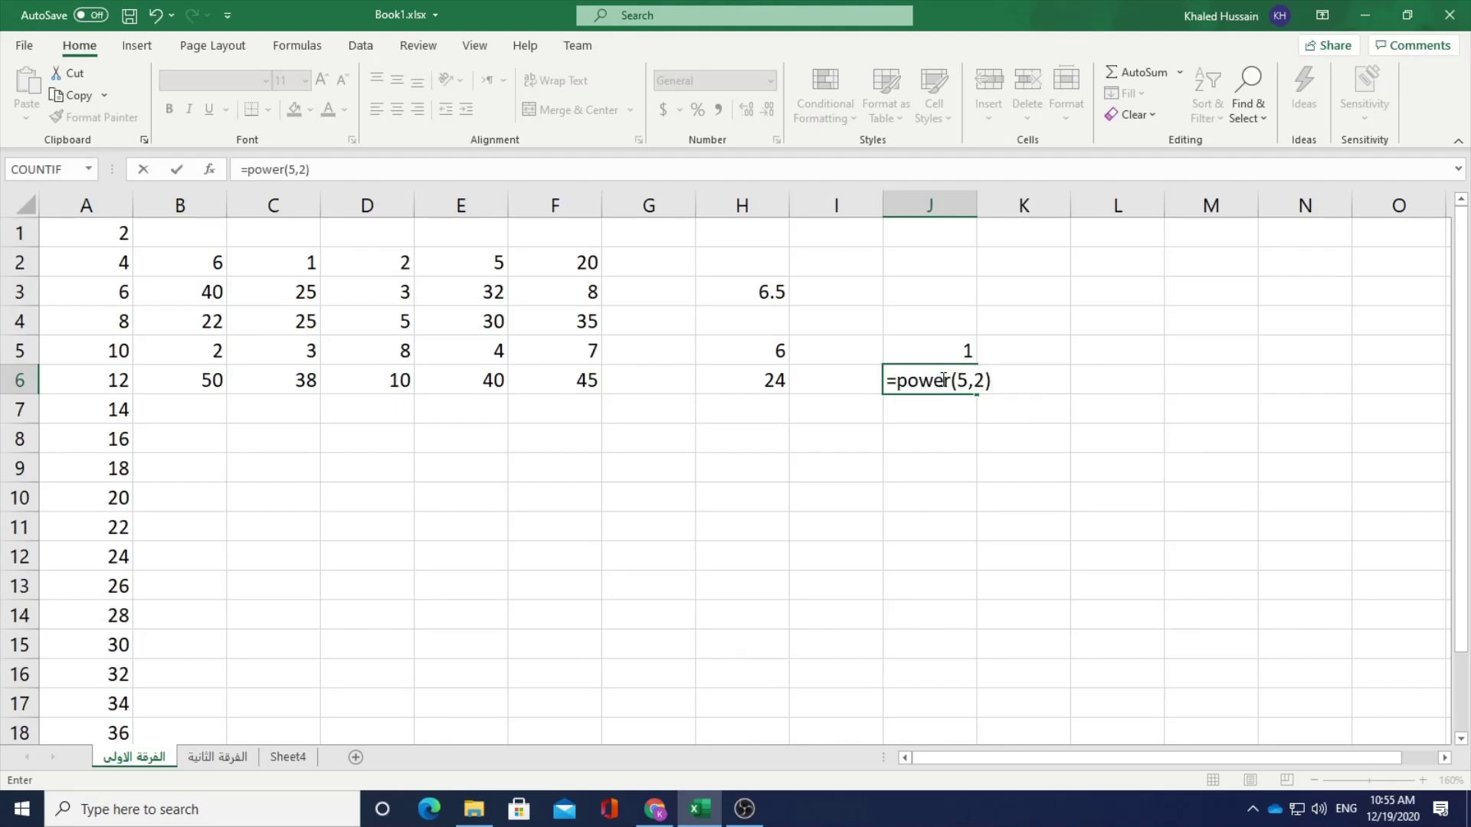
{"action": "key", "text": "Return"}
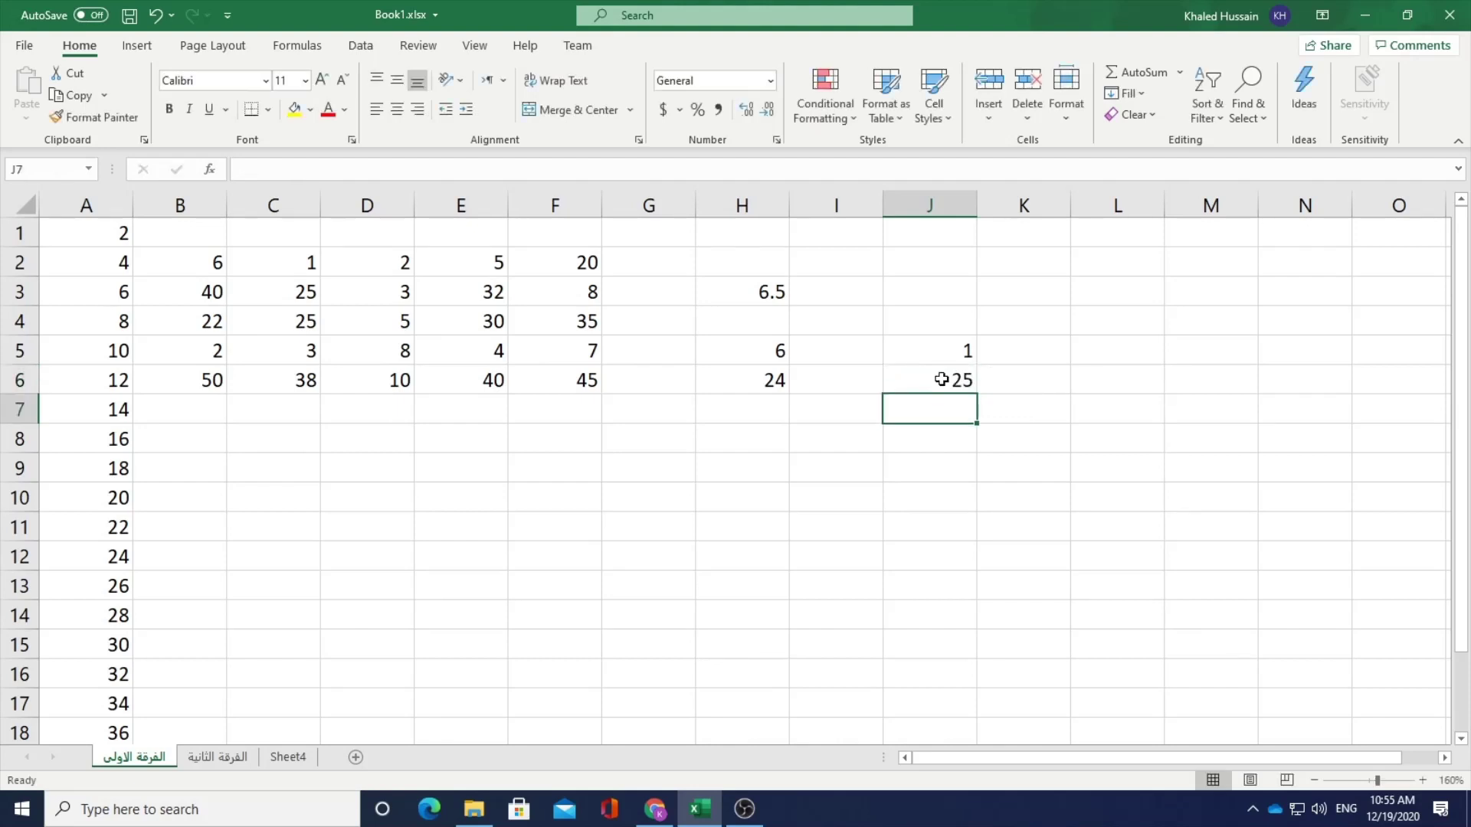
{"action": "left_click", "coordinate": [1048, 378]}
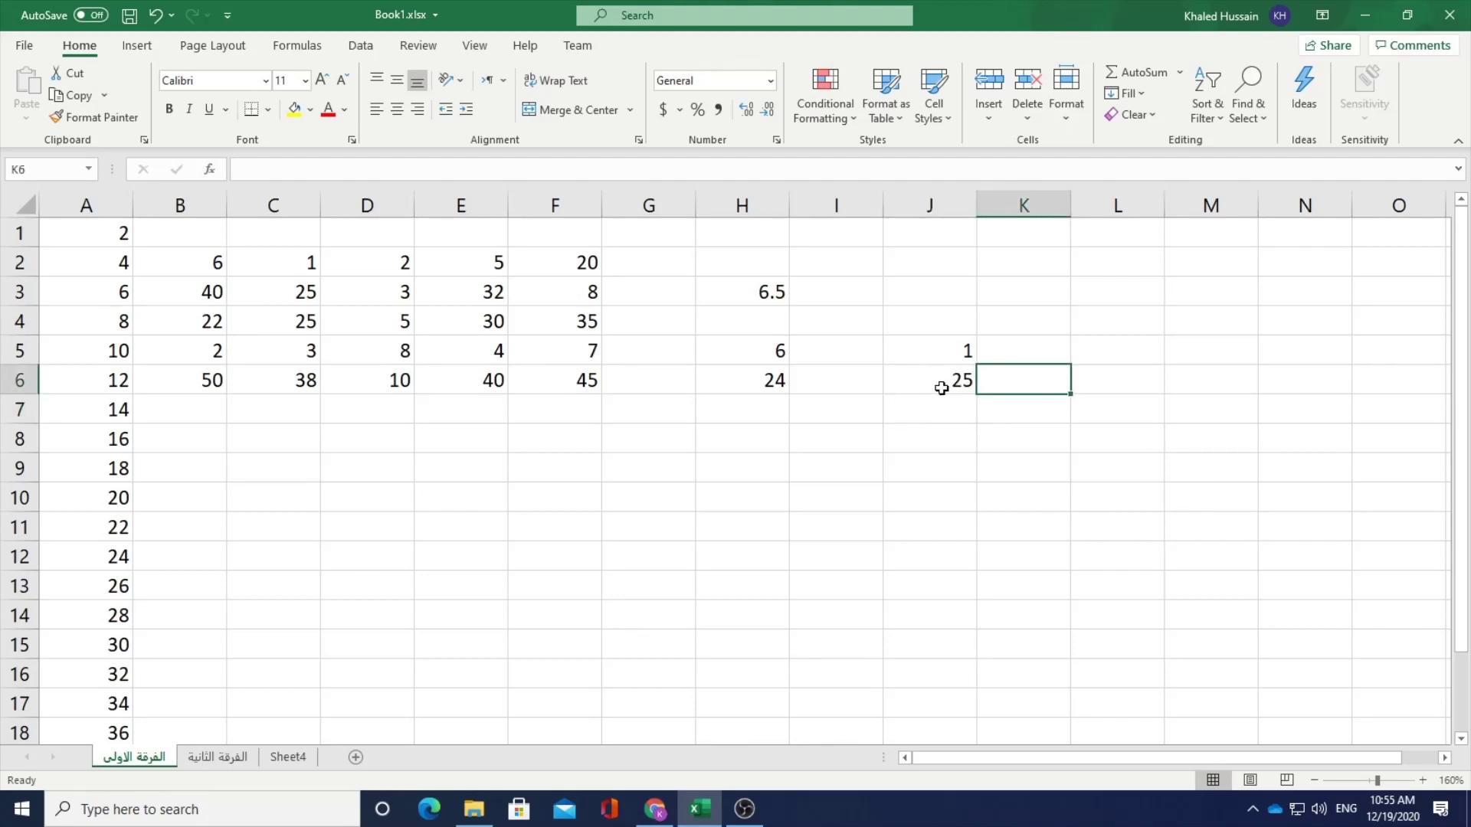
Insert =SQRT(J6) into K6 through the function dialog, returning 5 for the 25 in J6.
{"action": "left_click", "coordinate": [209, 168]}
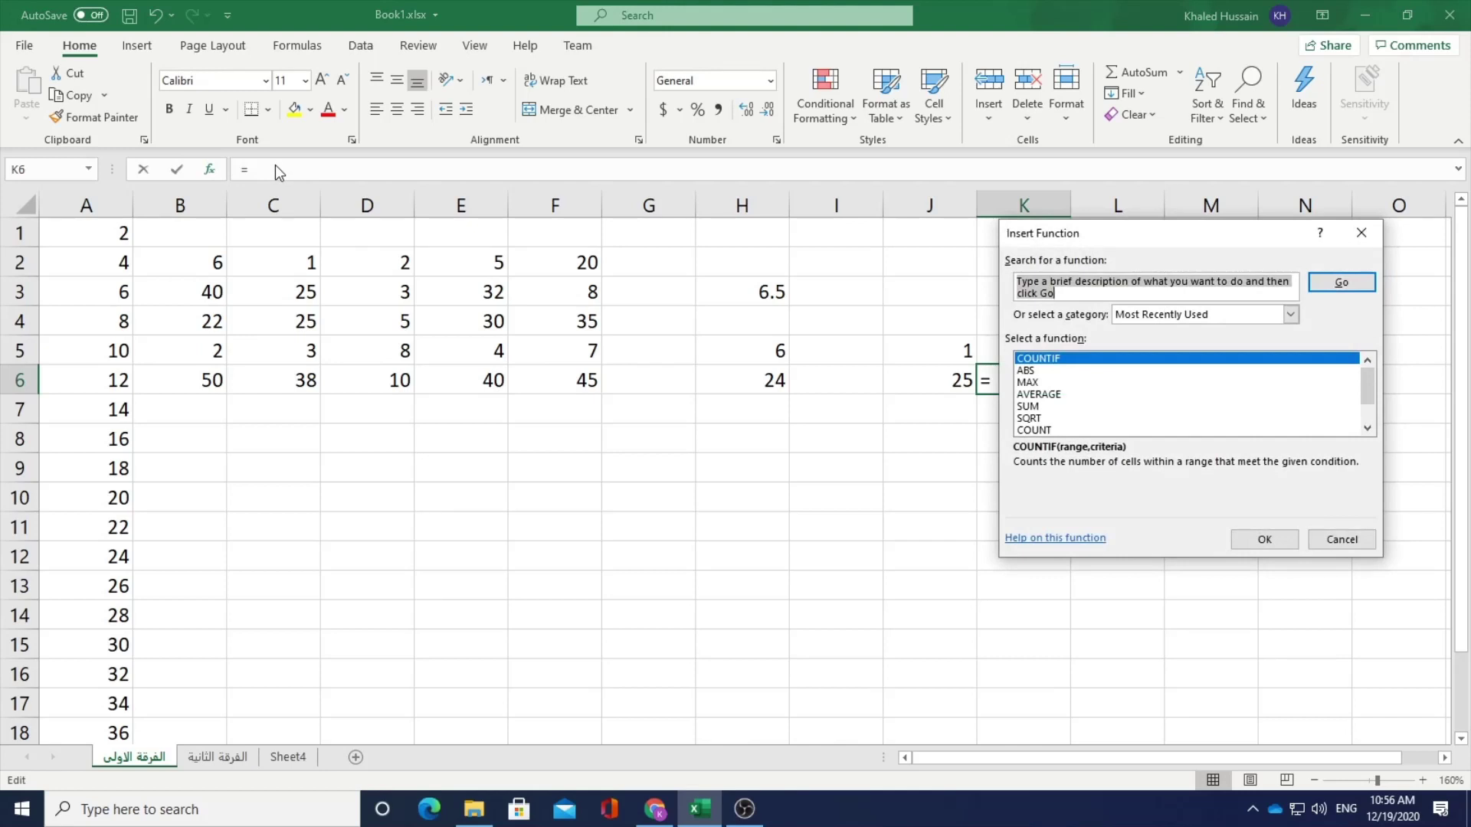
{"action": "double_click", "coordinate": [1029, 417]}
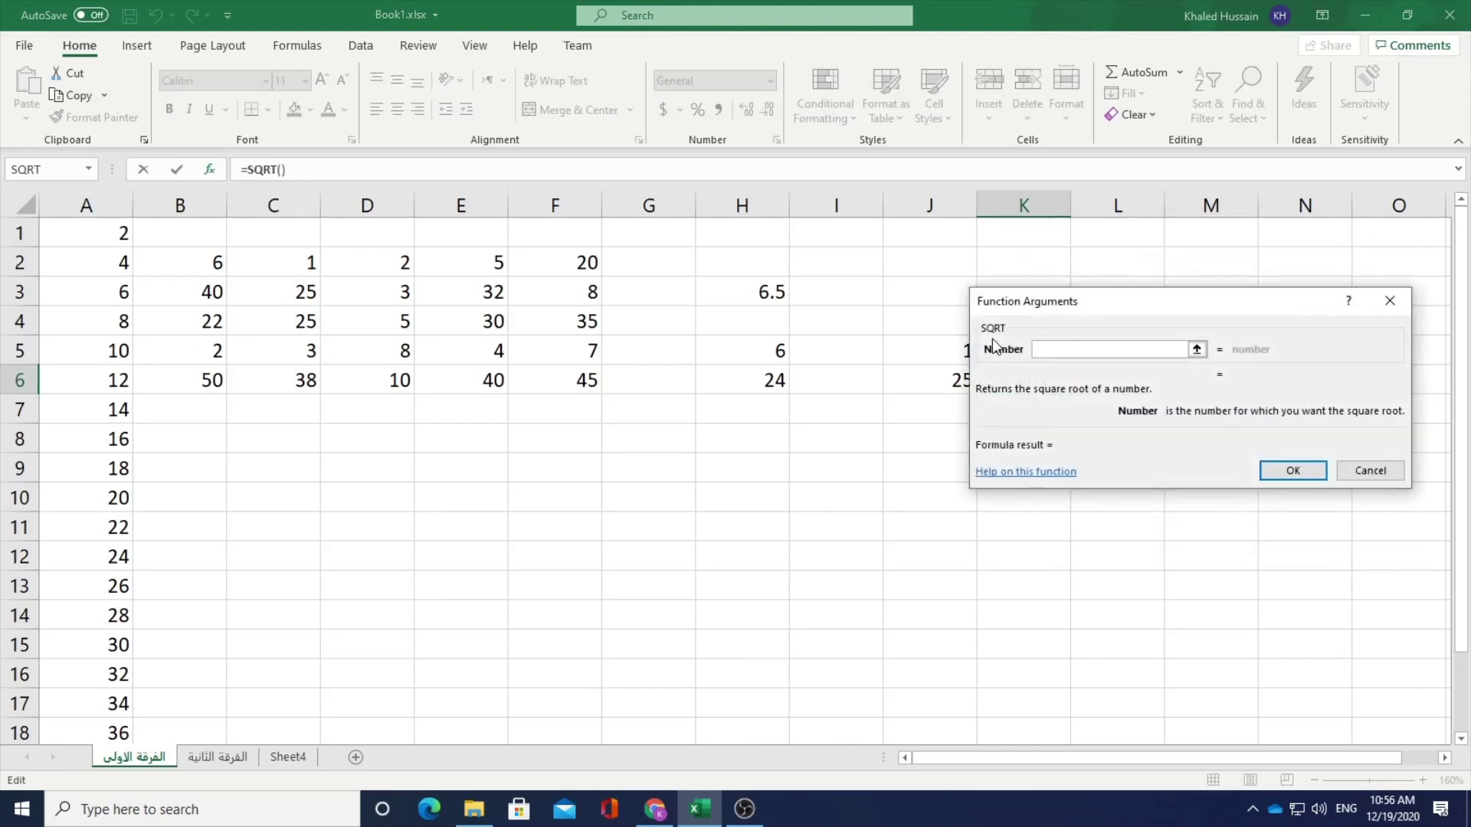
{"action": "left_click_drag", "start_coordinate": [1084, 297], "coordinate": [1155, 368]}
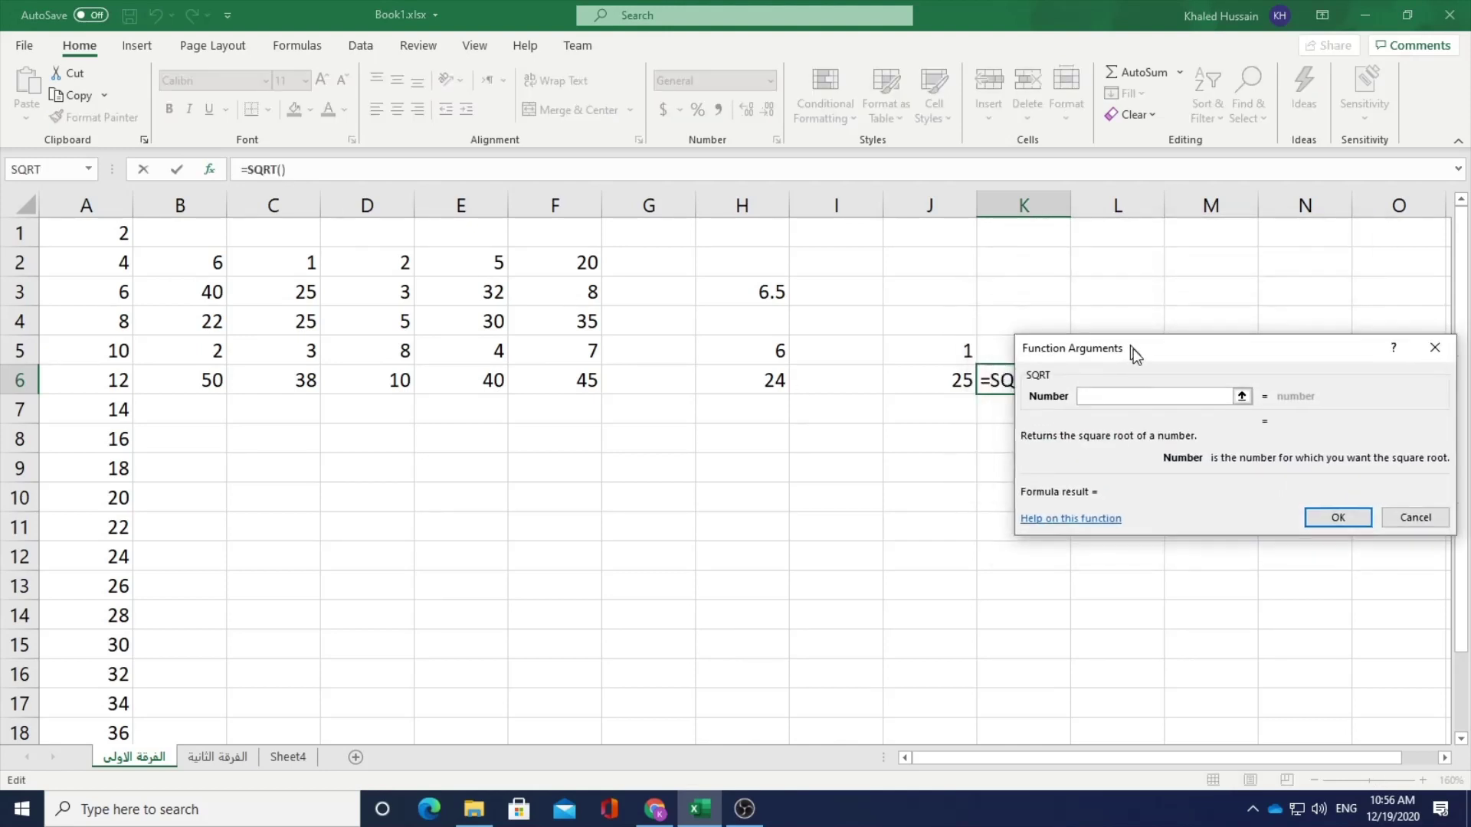
{"action": "left_click", "coordinate": [957, 378]}
{"action": "left_click", "coordinate": [1367, 543]}
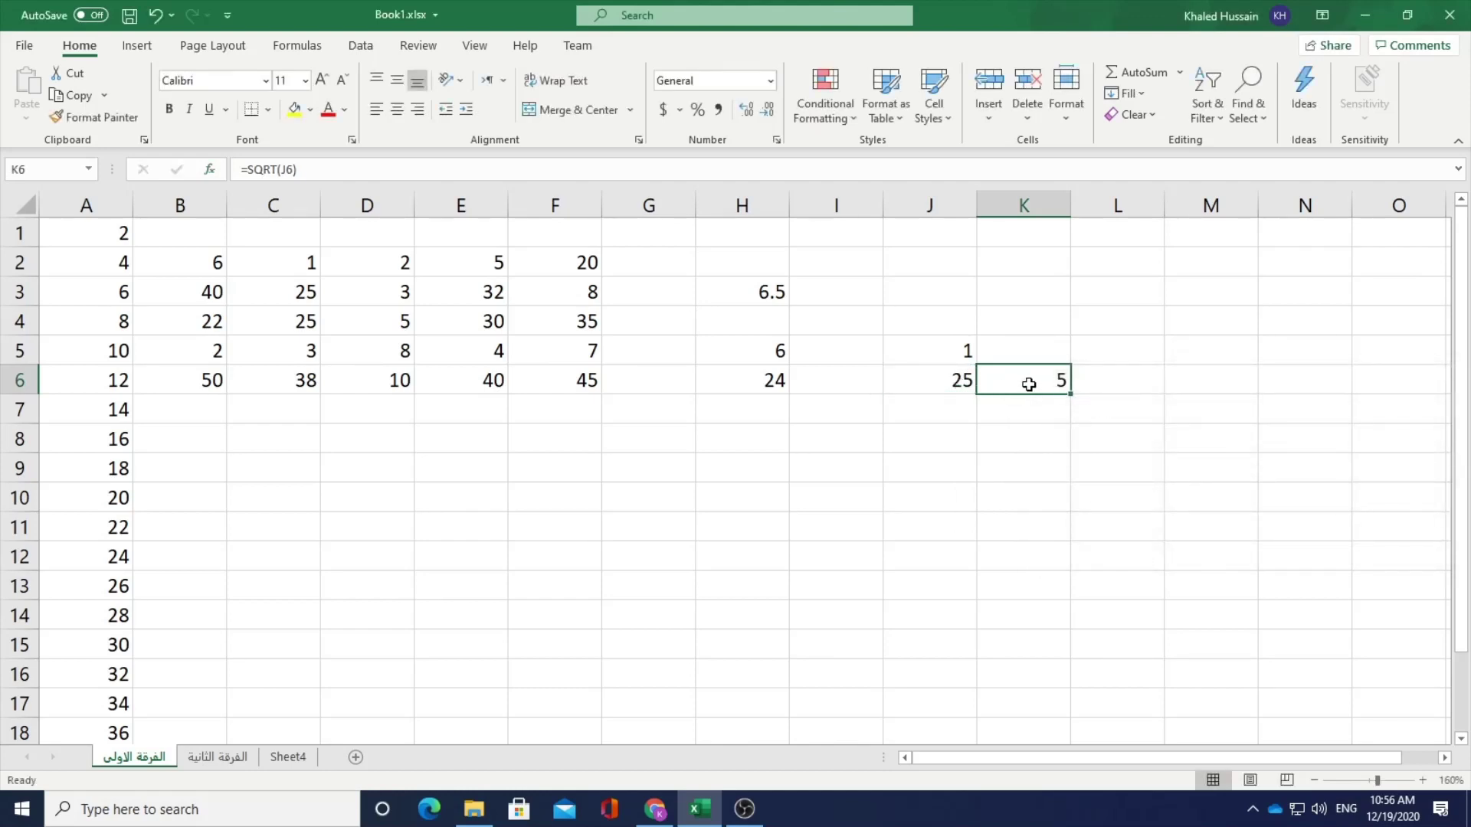
{"action": "left_click", "coordinate": [936, 294]}
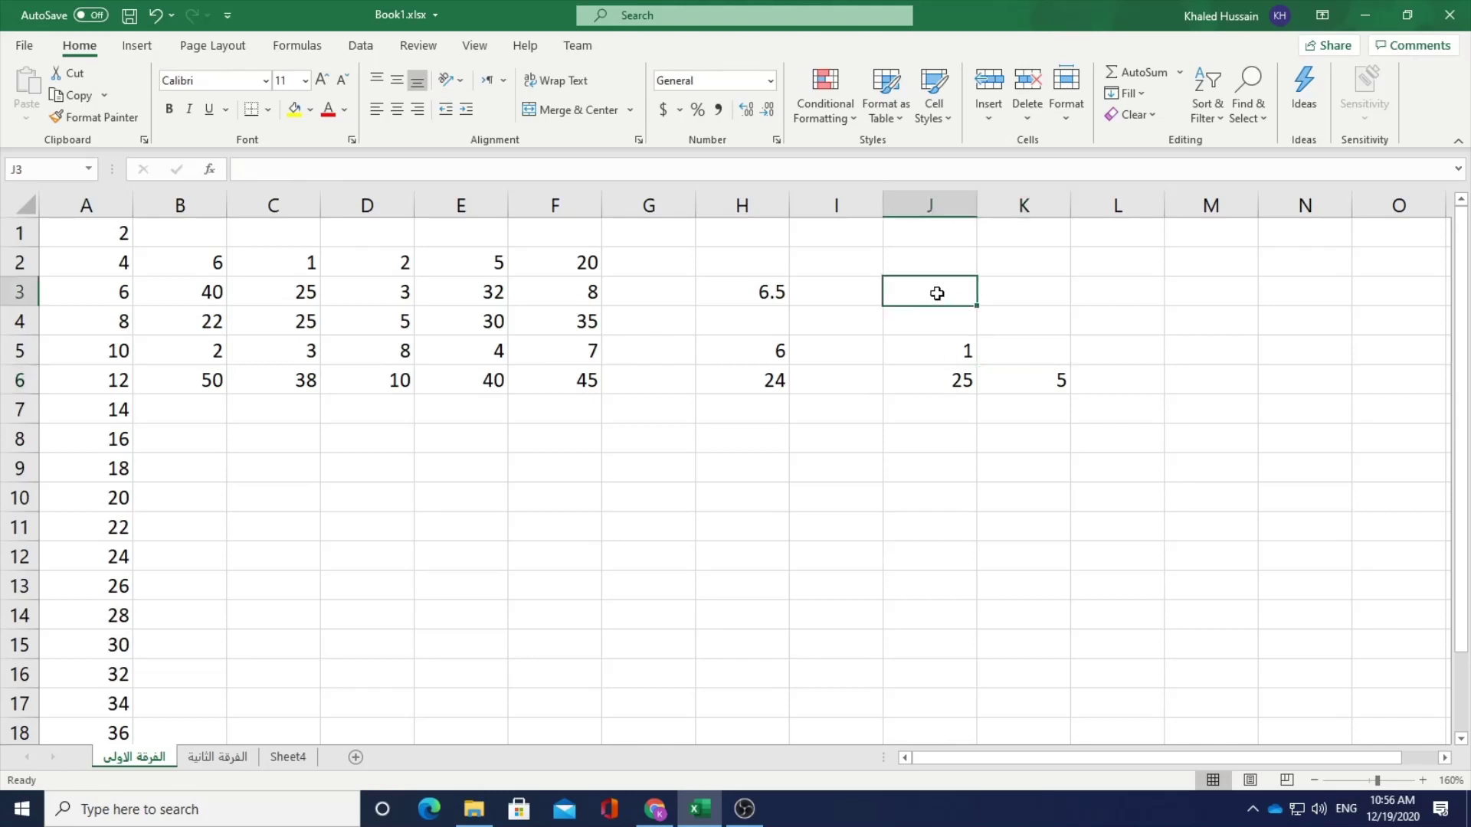
Enter =PI() in J3 so it displays 3.14159.
{"action": "left_click", "coordinate": [263, 169]}
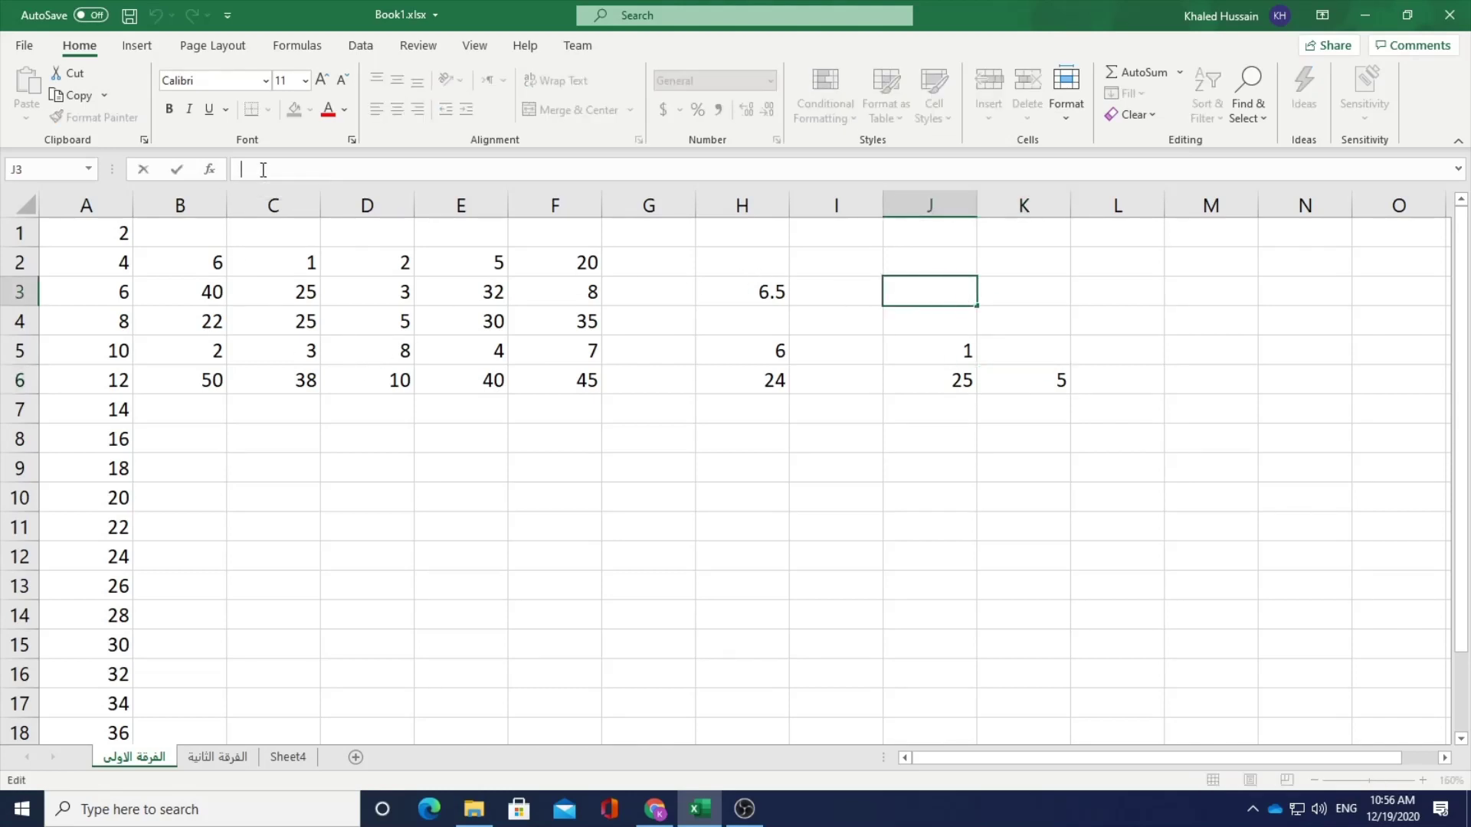
{"action": "type", "text": "="}
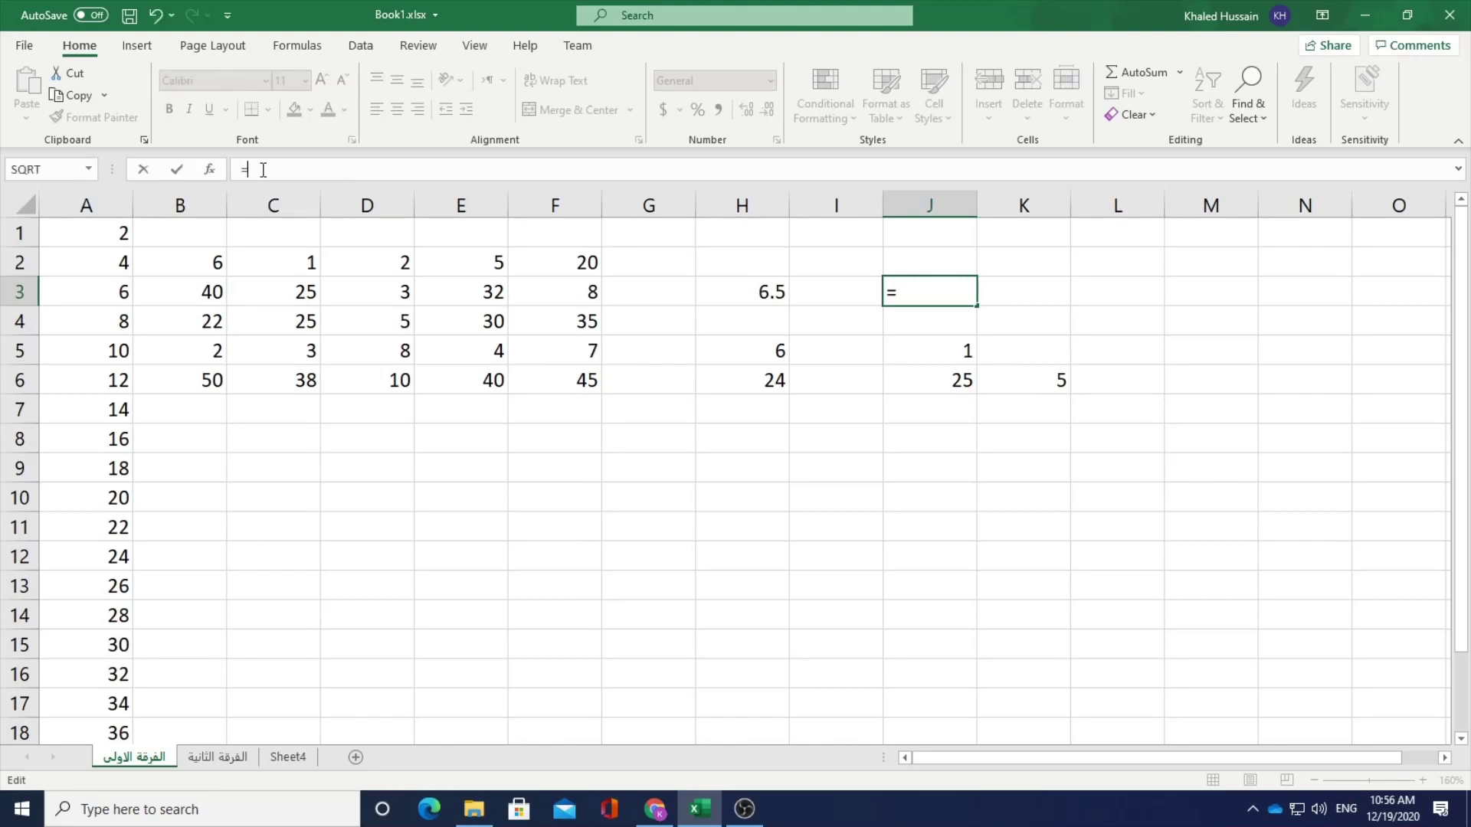
{"action": "type", "text": "PI"}
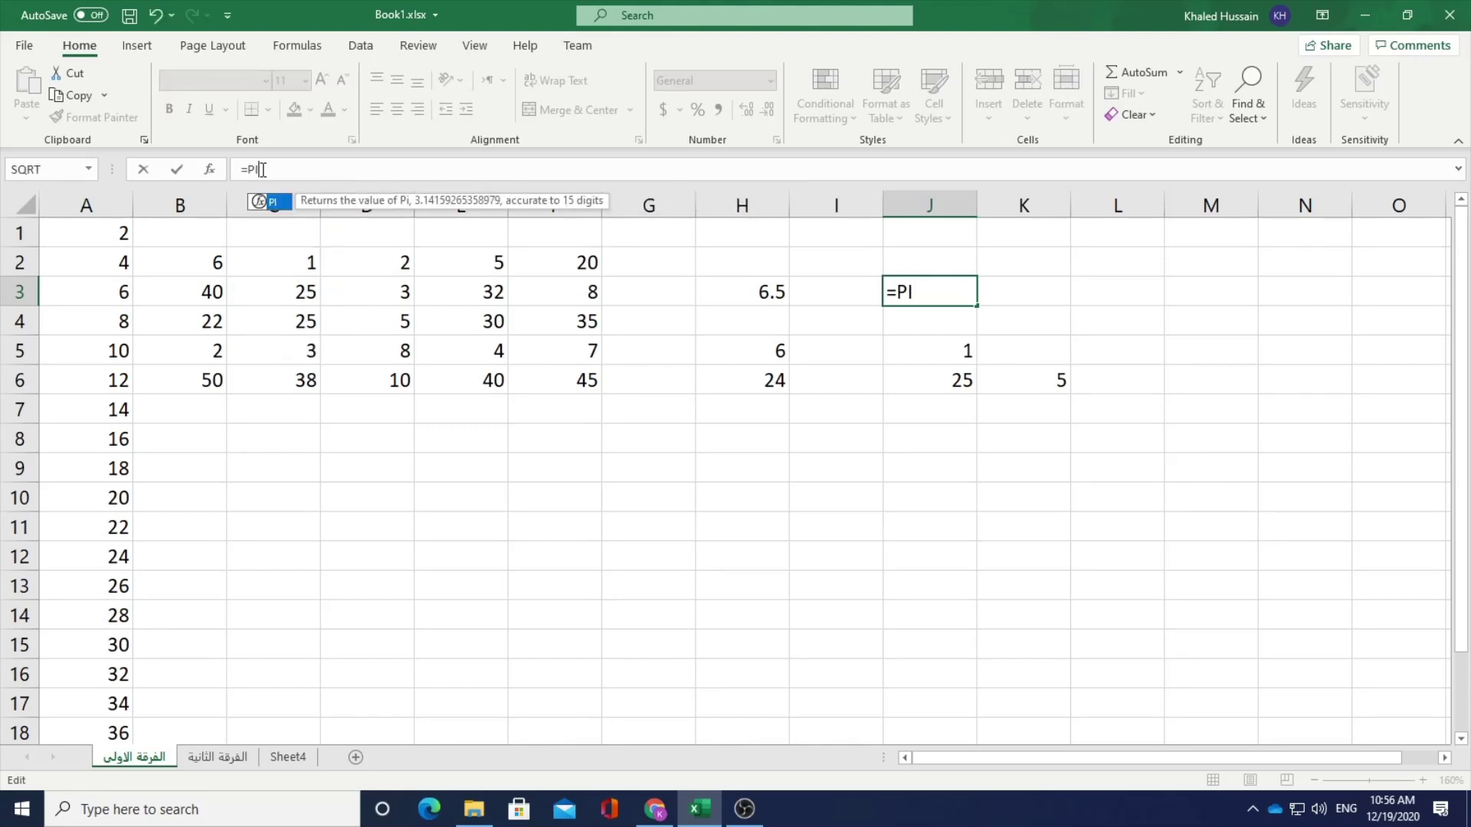
{"action": "type", "text": "()"}
{"action": "key", "text": "Return"}
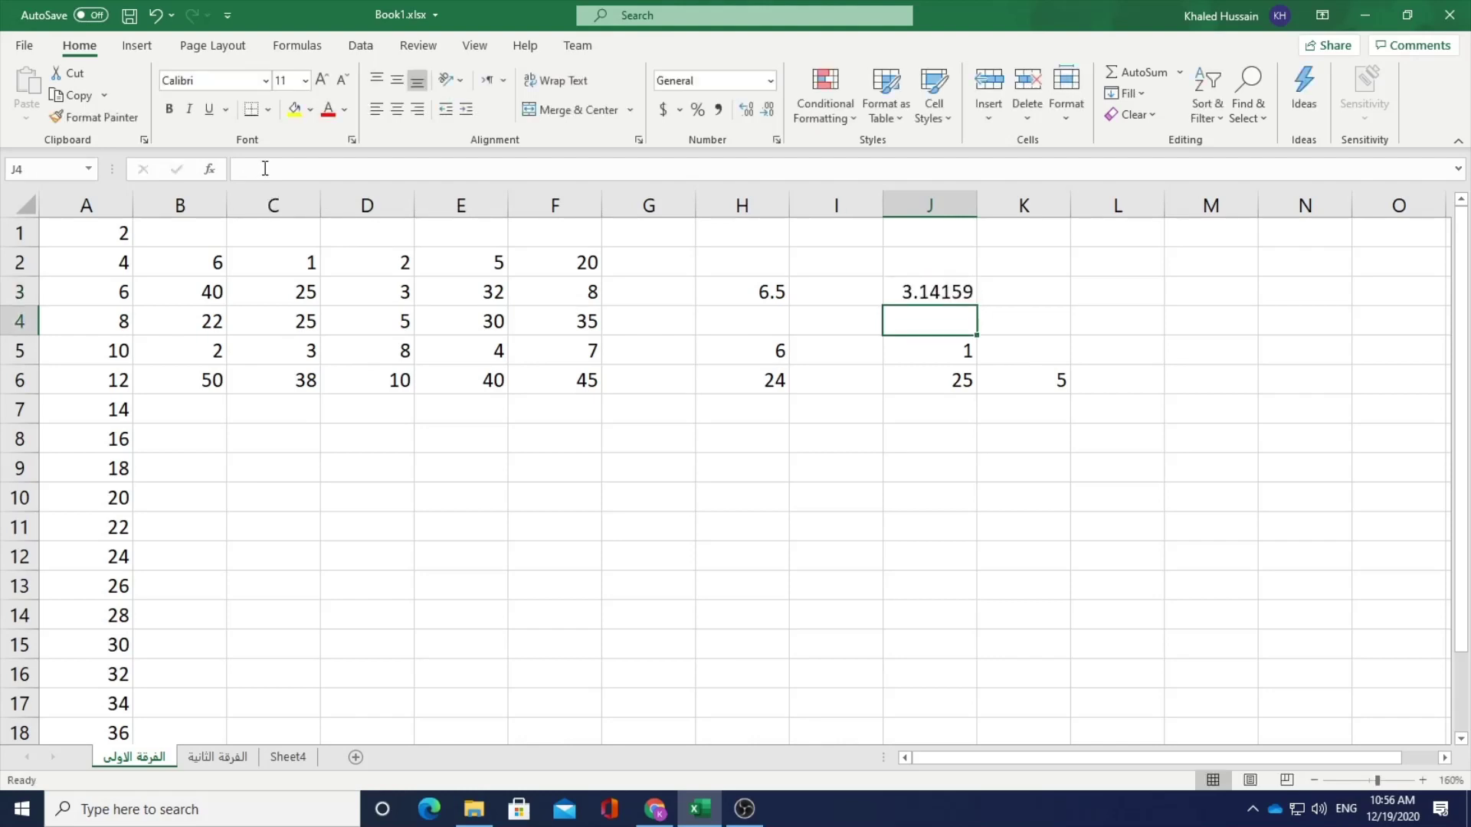
{"action": "left_click", "coordinate": [1015, 291]}
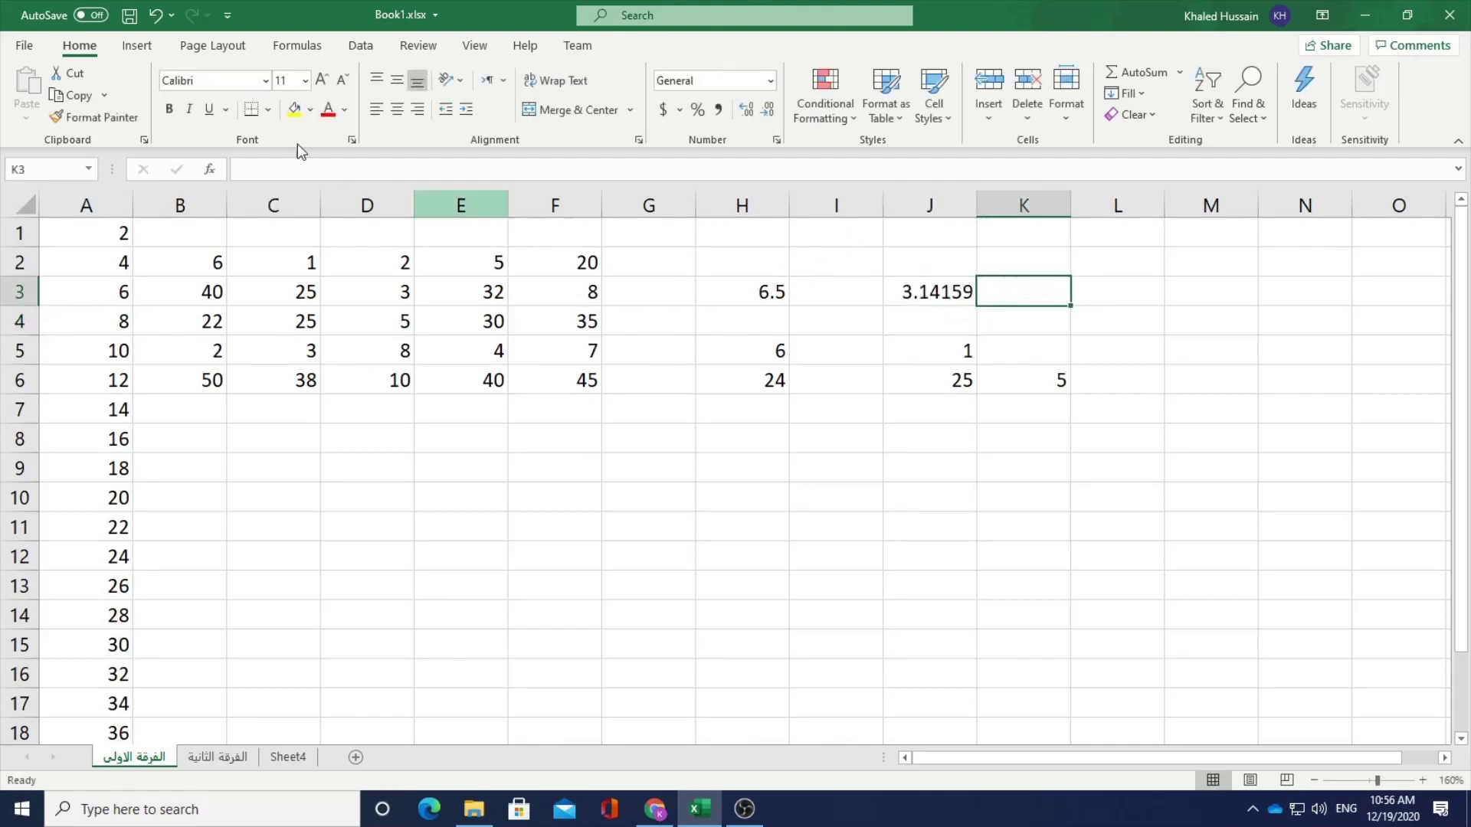
{"action": "left_click", "coordinate": [253, 170]}
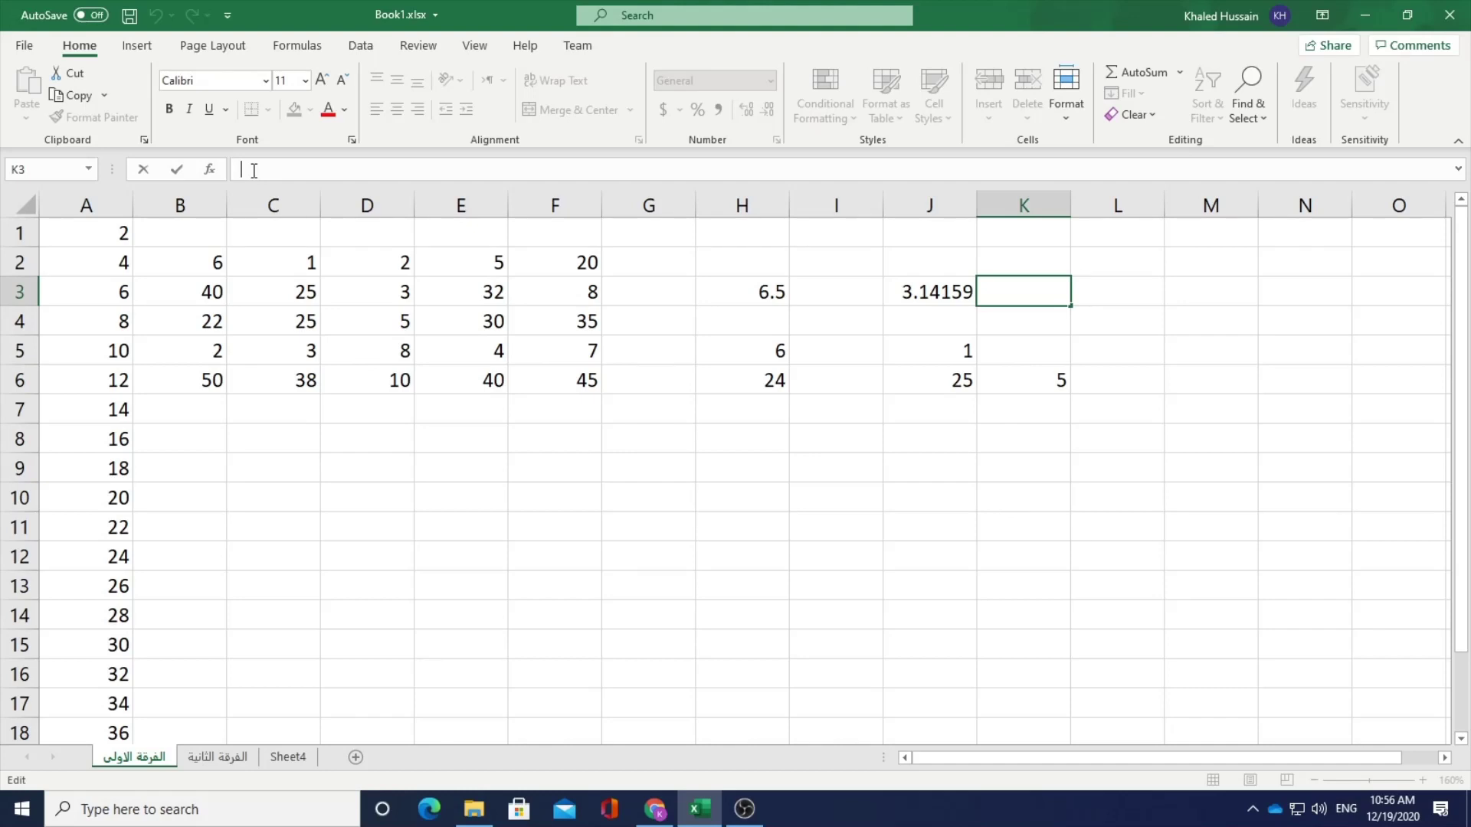
Enter =SIN(PI()/2) in K3.
{"action": "left_click", "coordinate": [296, 168]}
{"action": "type", "text": "=sin"}
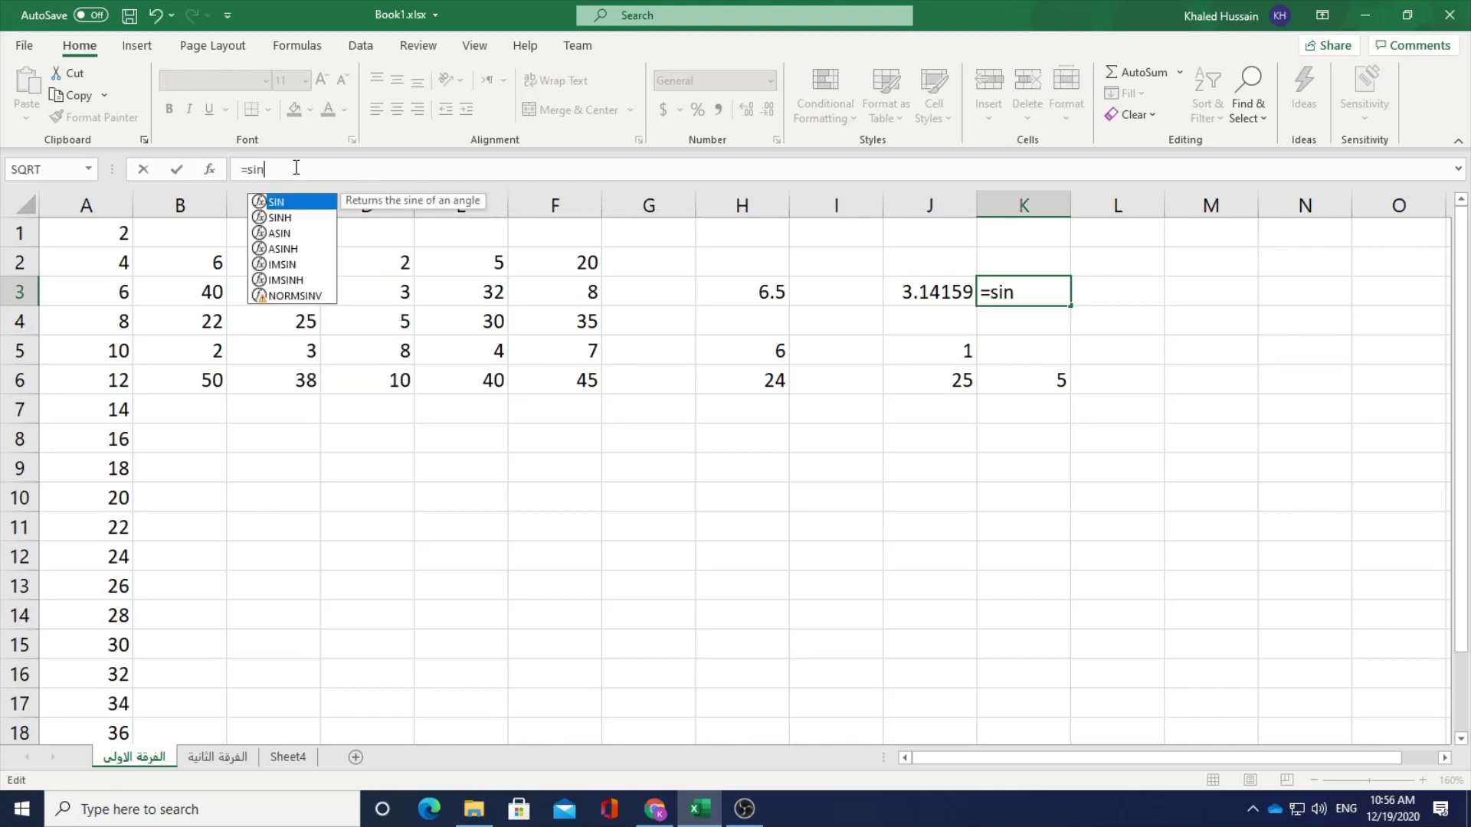
{"action": "type", "text": "("}
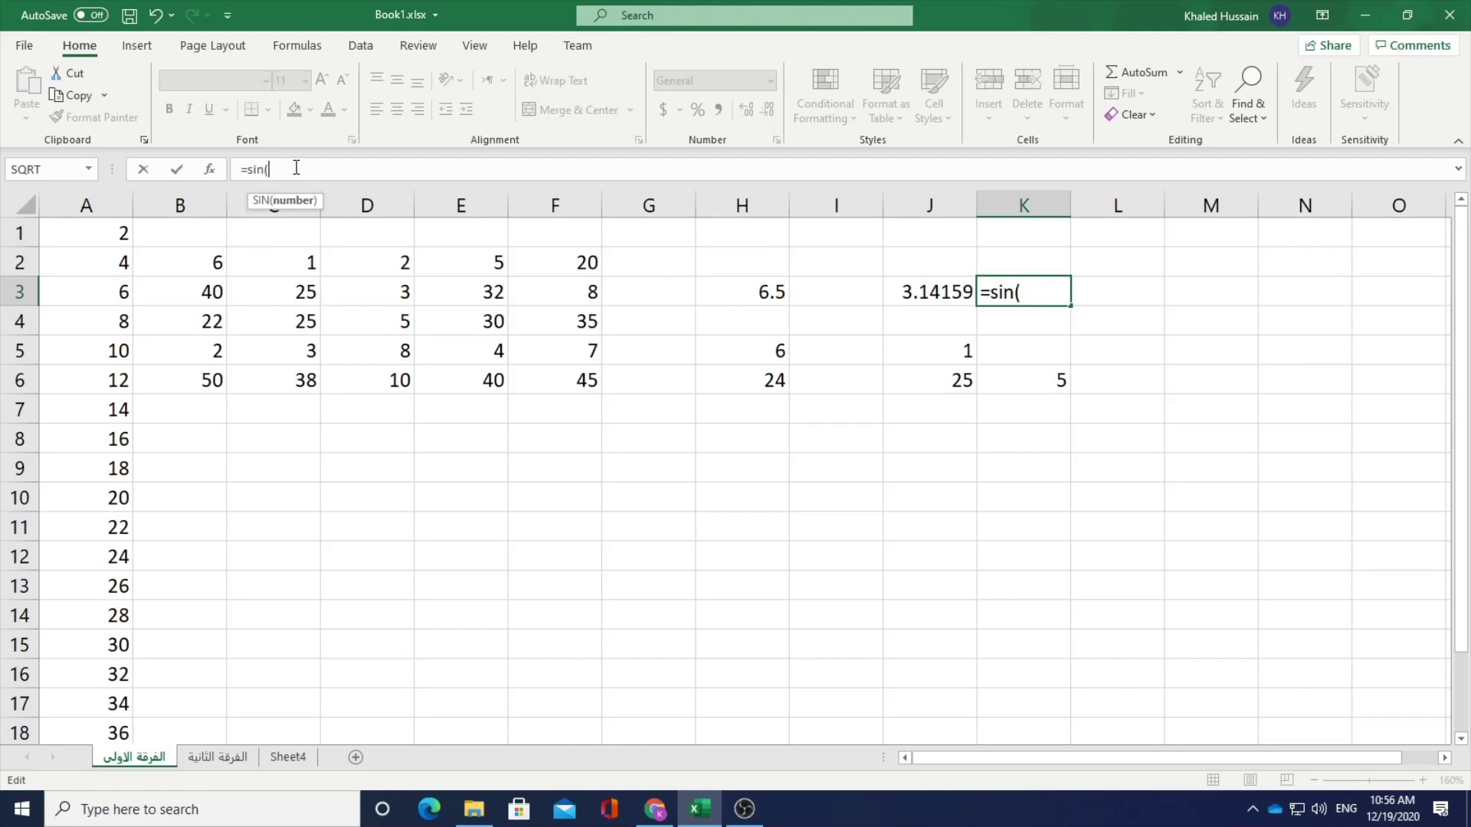
{"action": "type", "text": "PI("}
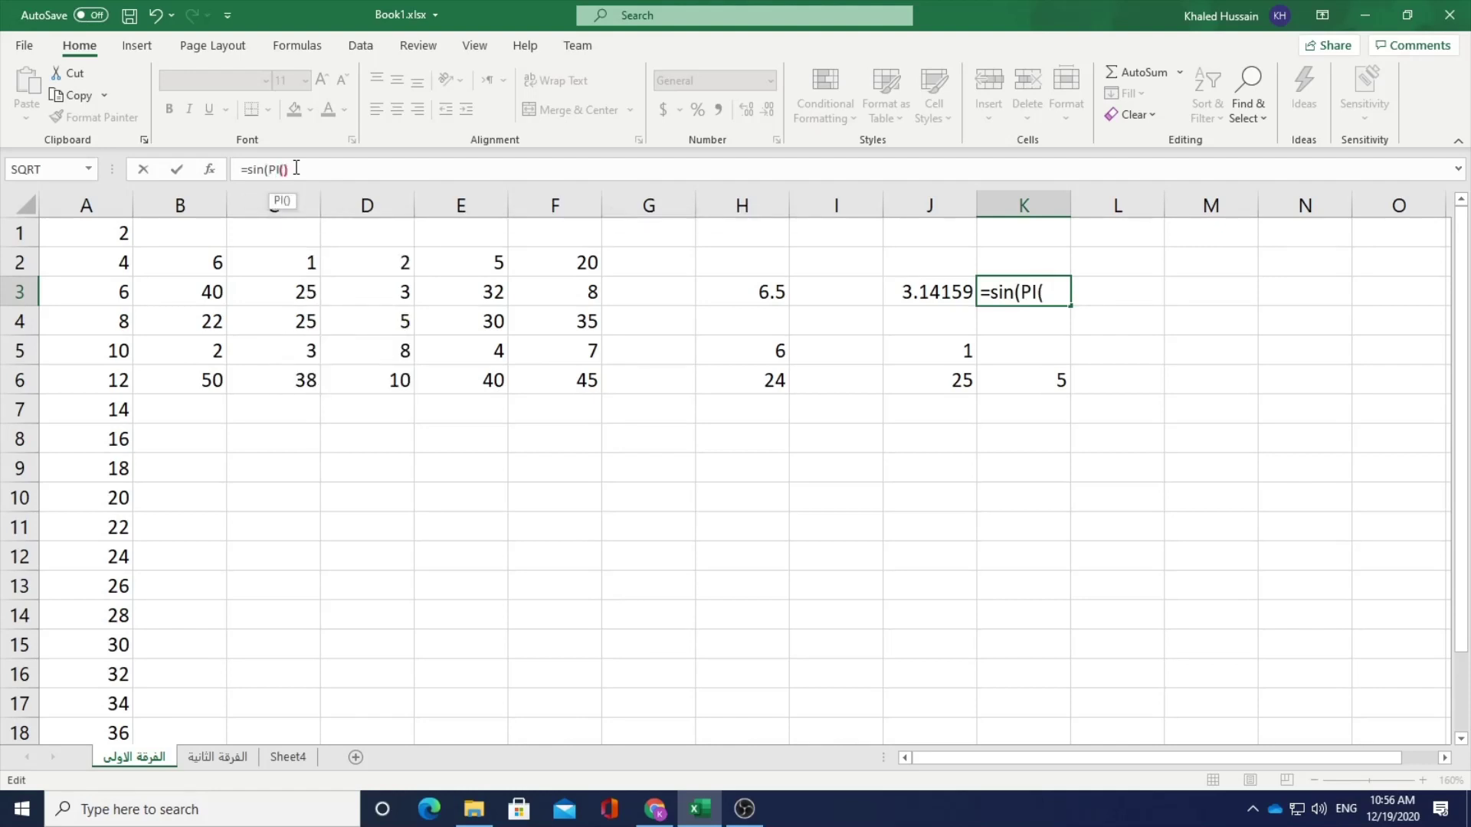
{"action": "type", "text": ")/2"}
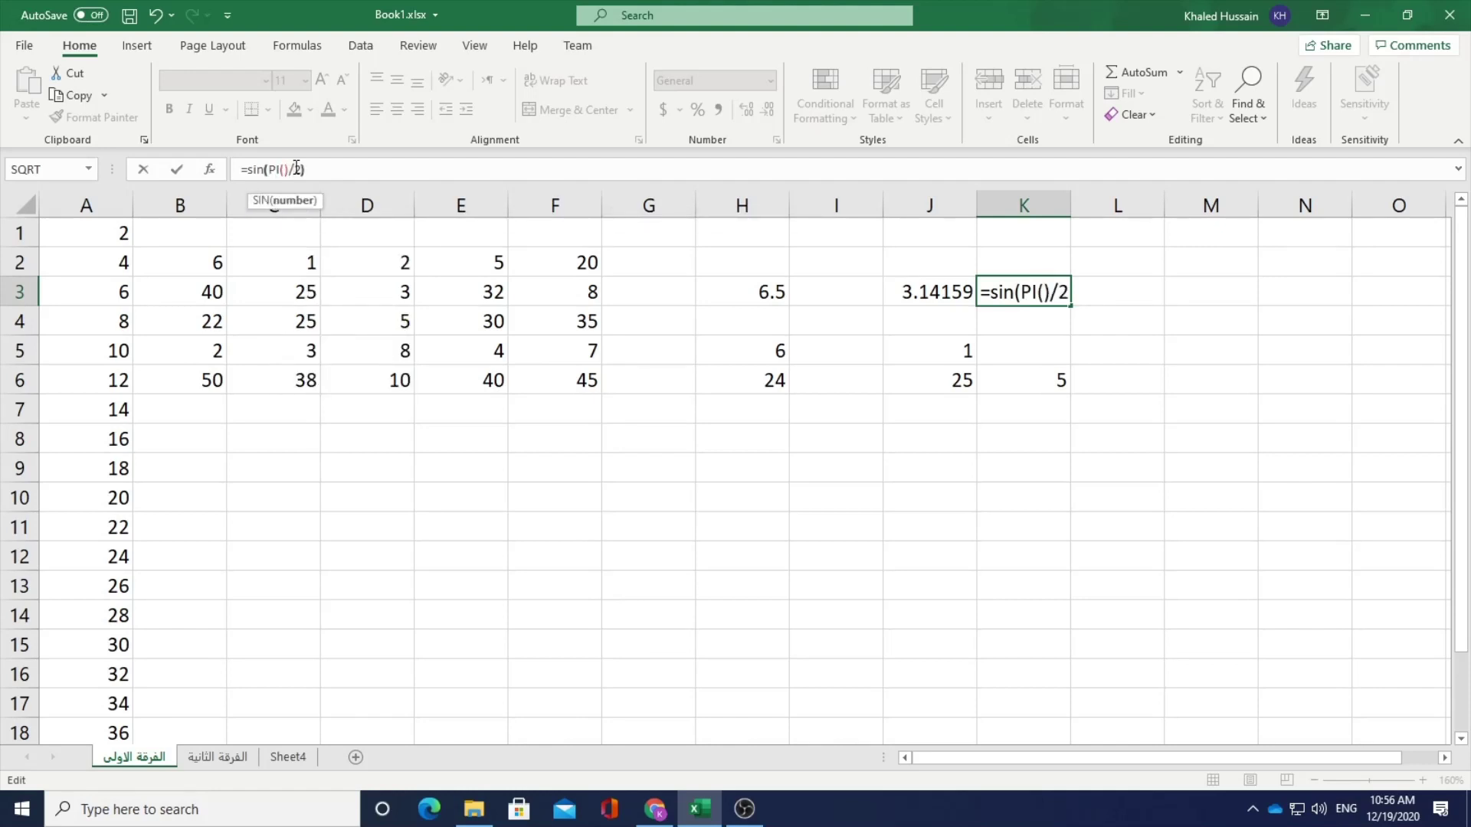
{"action": "key", "text": "Return"}
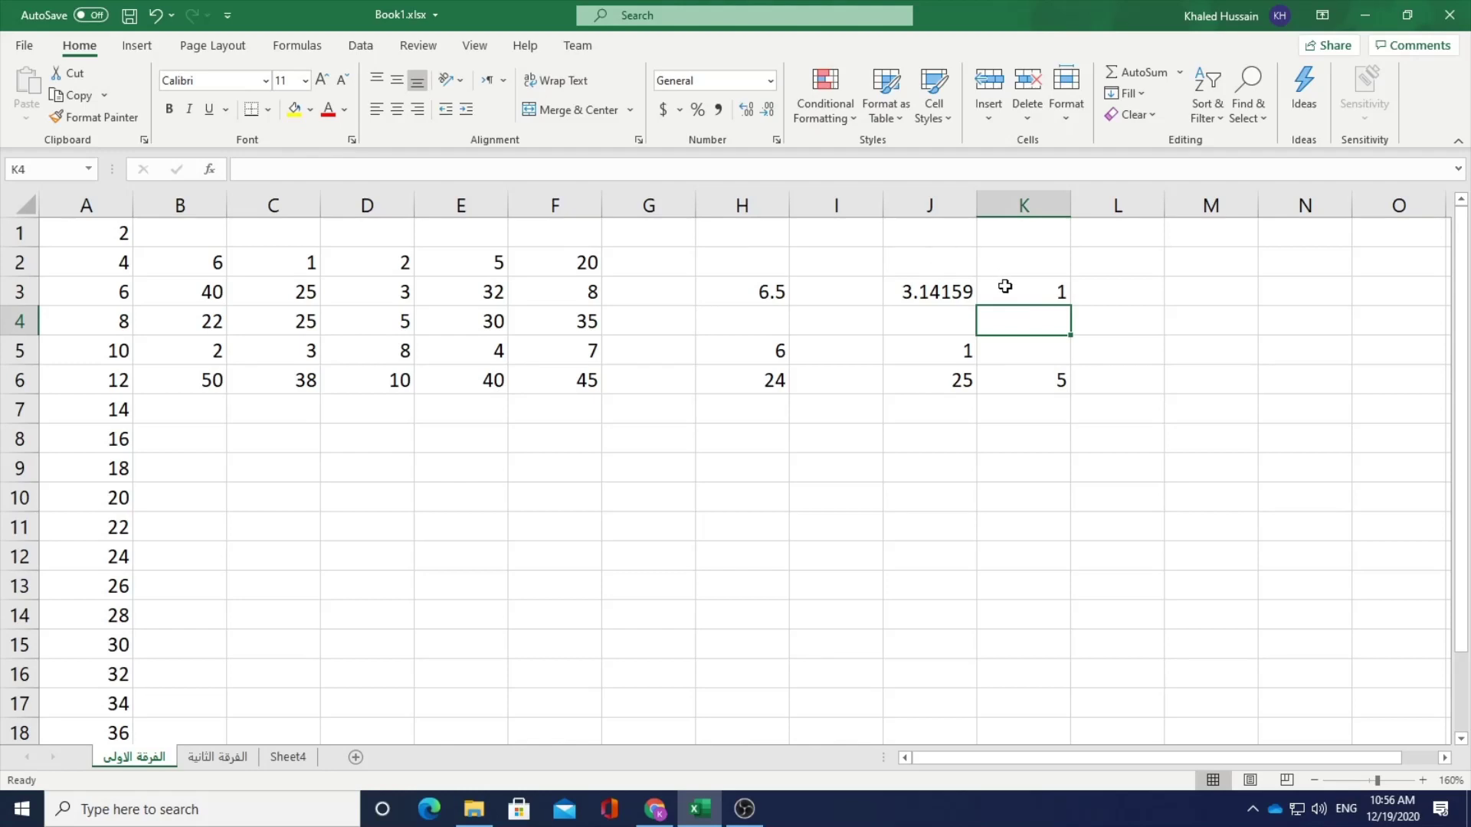
{"action": "left_click", "coordinate": [1005, 287]}
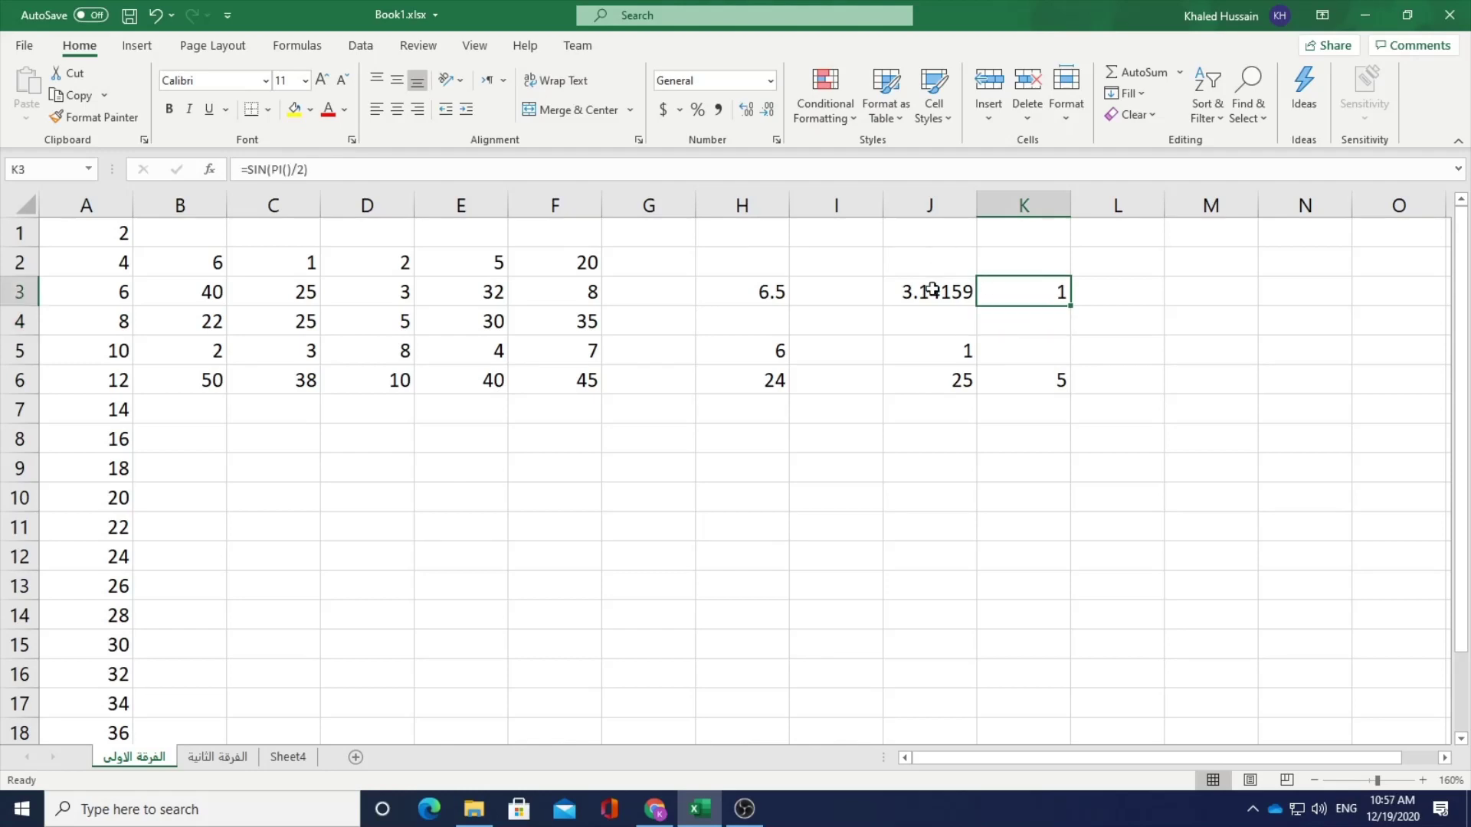
Replace the PI()/2 argument with 90 to try =SIN(90) in K3.
{"action": "left_click", "coordinate": [273, 169]}
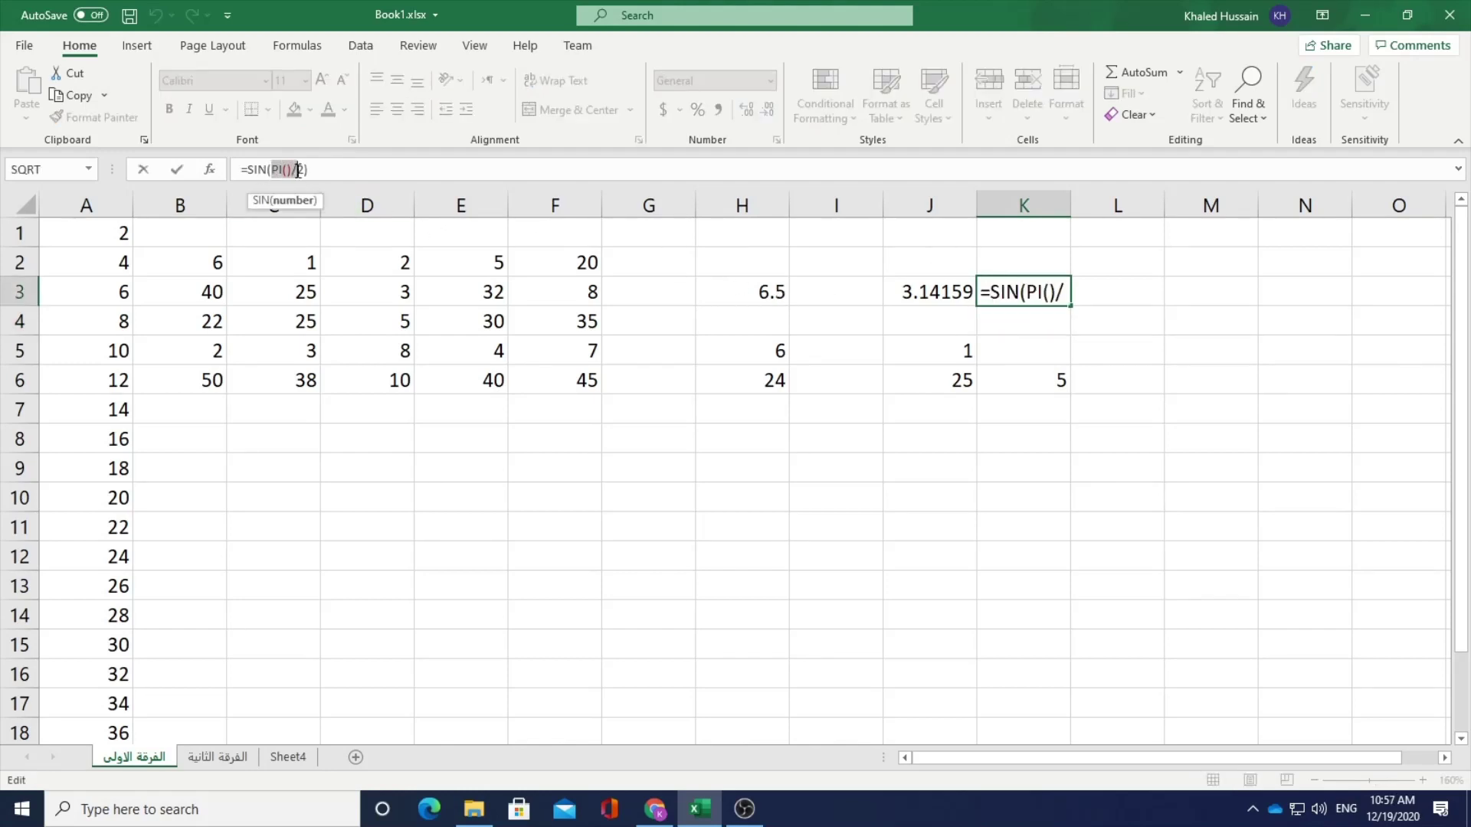
{"action": "left_click_drag", "start_coordinate": [280, 169], "coordinate": [305, 170]}
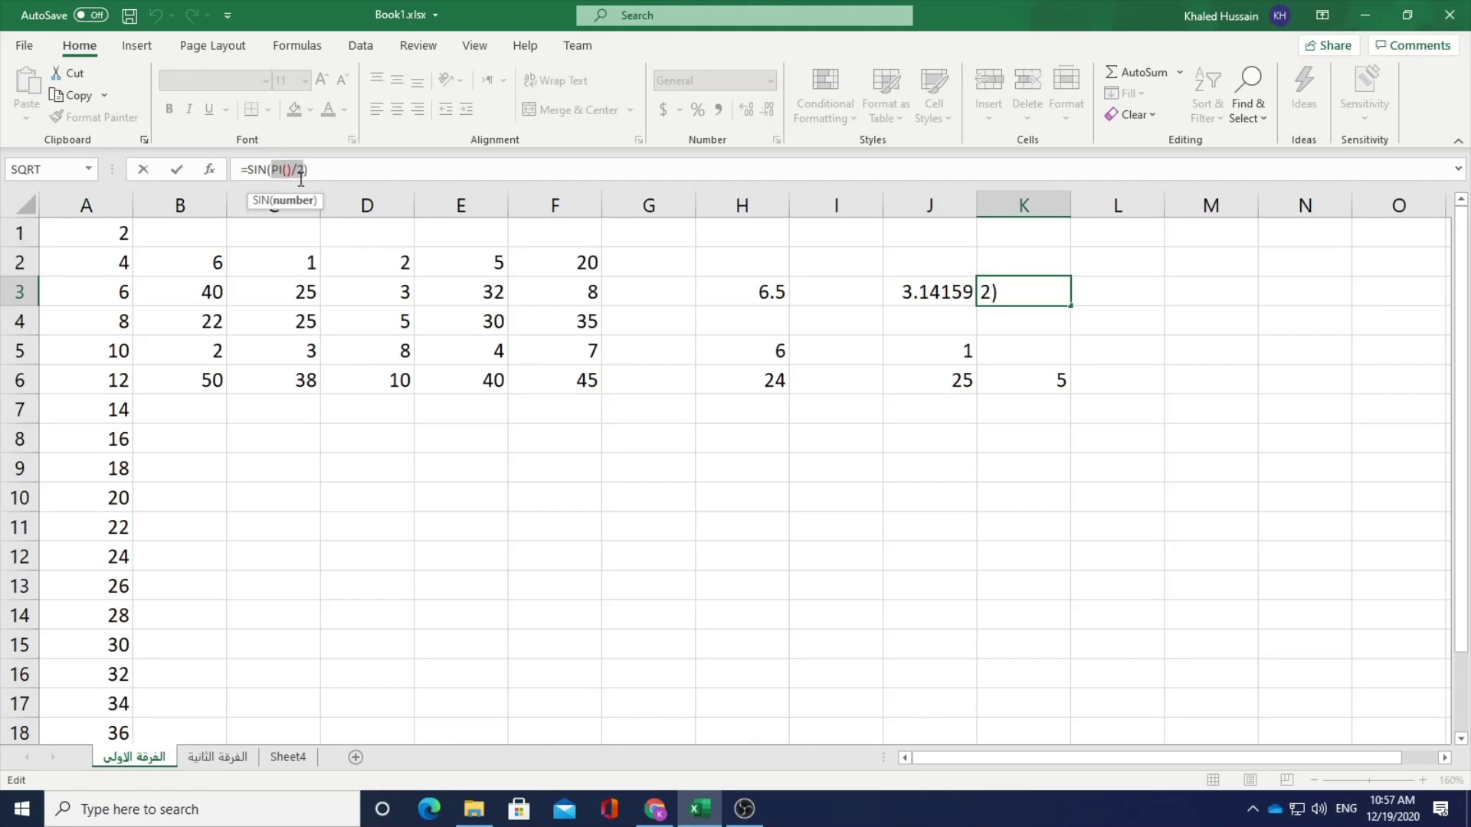
{"action": "type", "text": "90"}
{"action": "key", "text": "Return"}
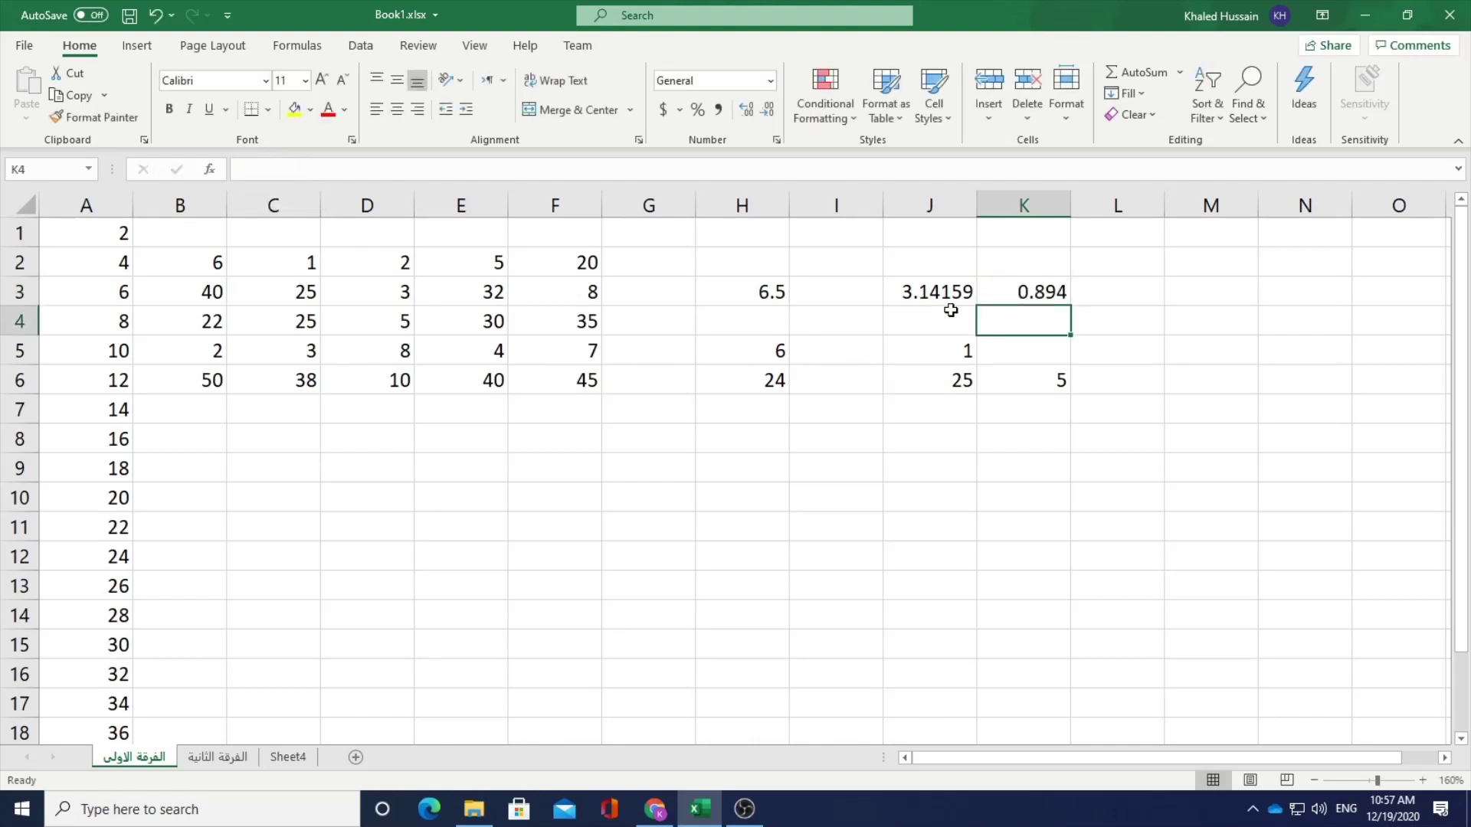
{"action": "left_click", "coordinate": [1001, 288]}
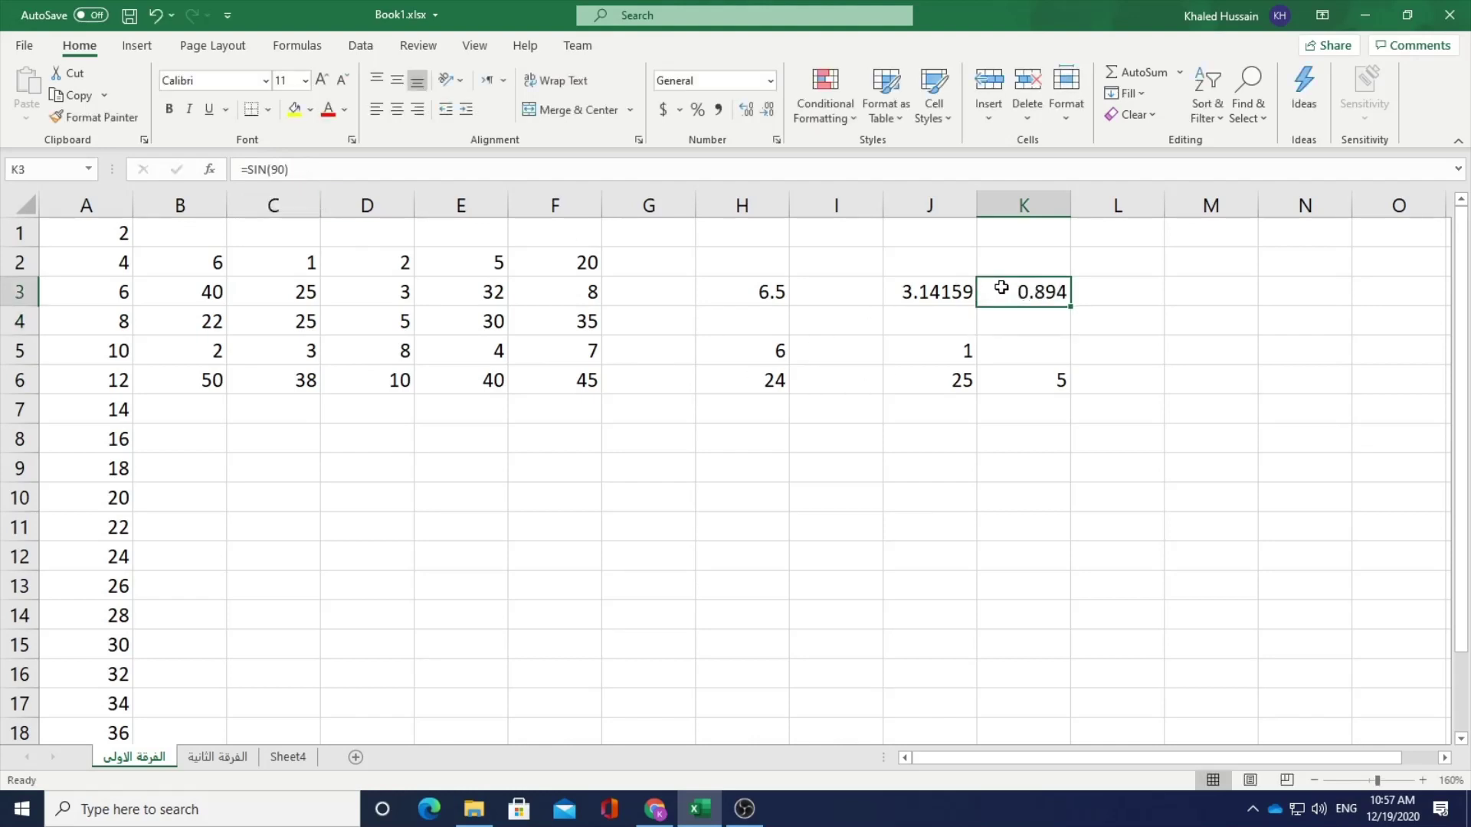
Restore the PI()/2 argument and fix the stray-bracket error so K3 shows 1.
{"action": "left_click", "coordinate": [278, 169]}
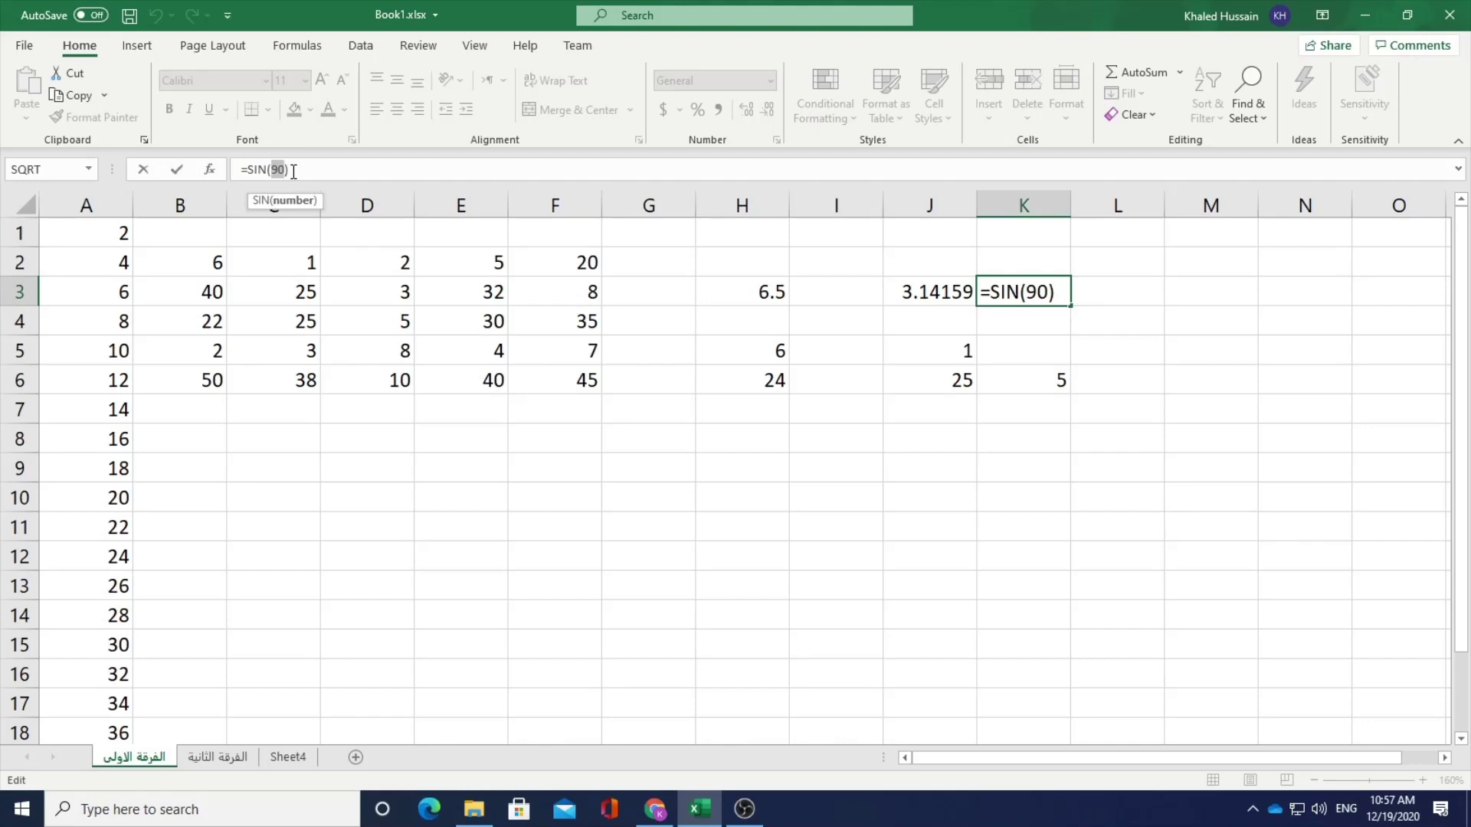
{"action": "type", "text": "PI"}
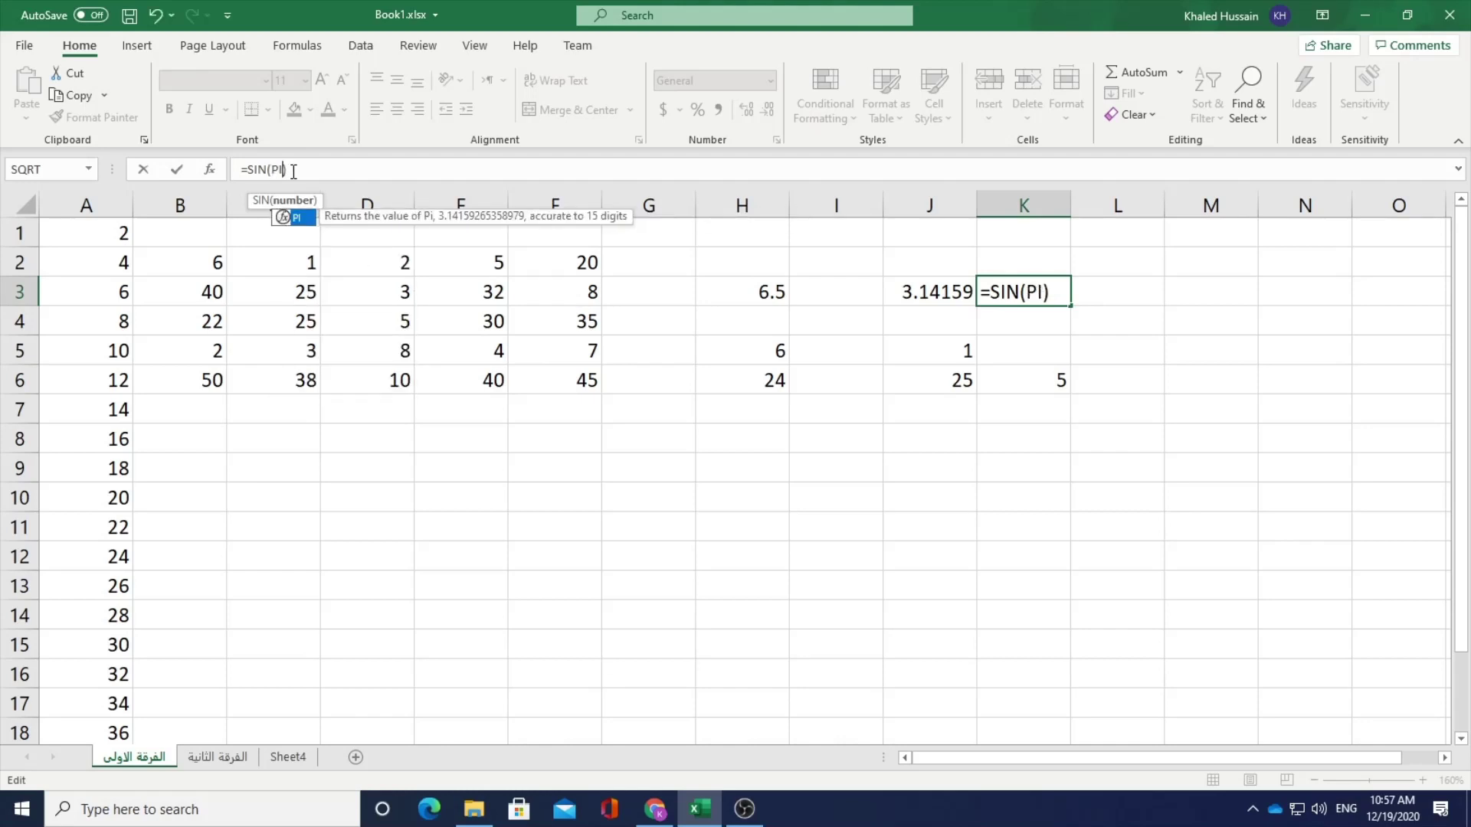
{"action": "type", "text": ")/2"}
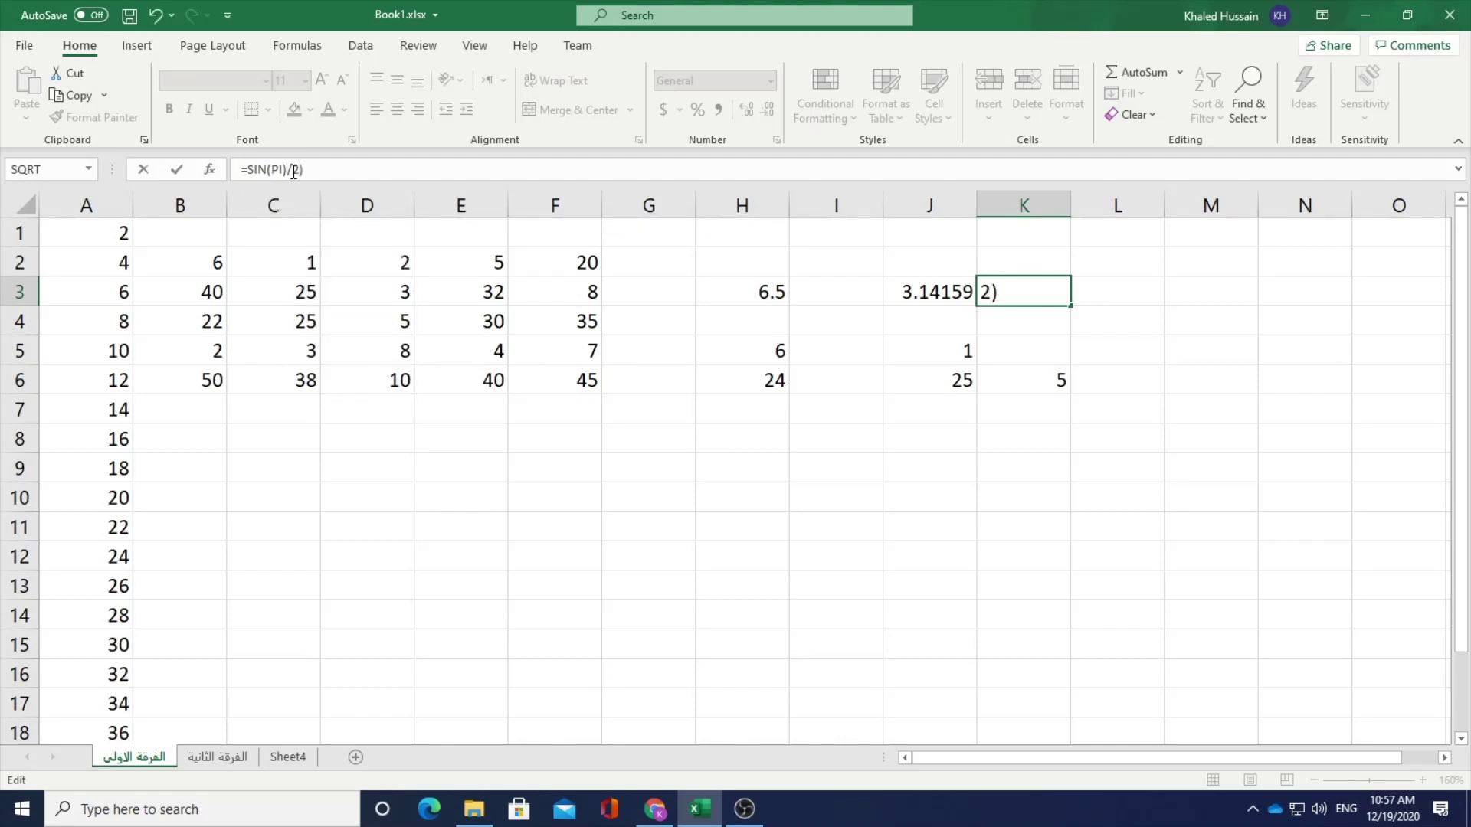
{"action": "key", "text": "Return"}
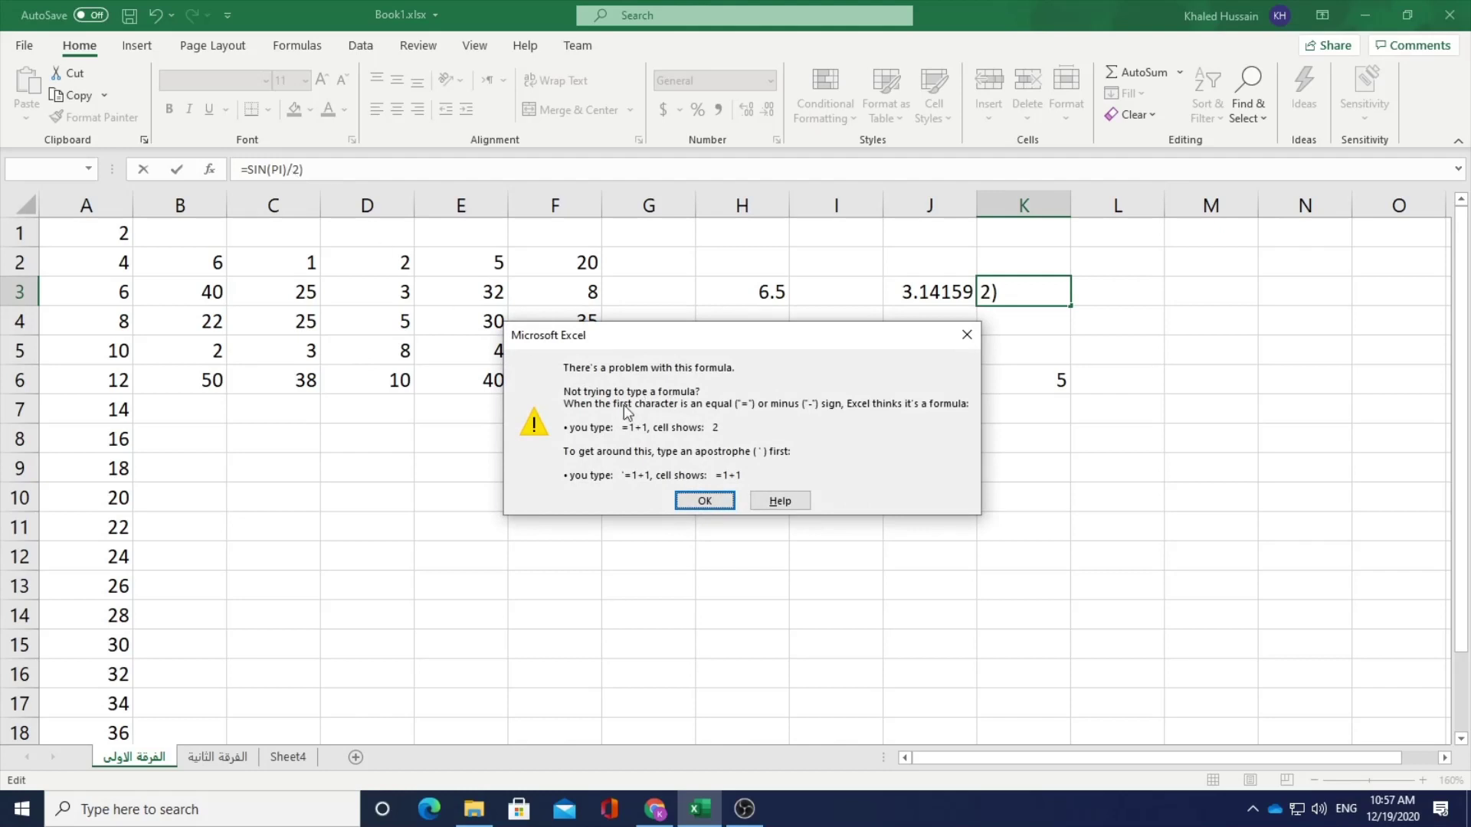
{"action": "left_click", "coordinate": [694, 502]}
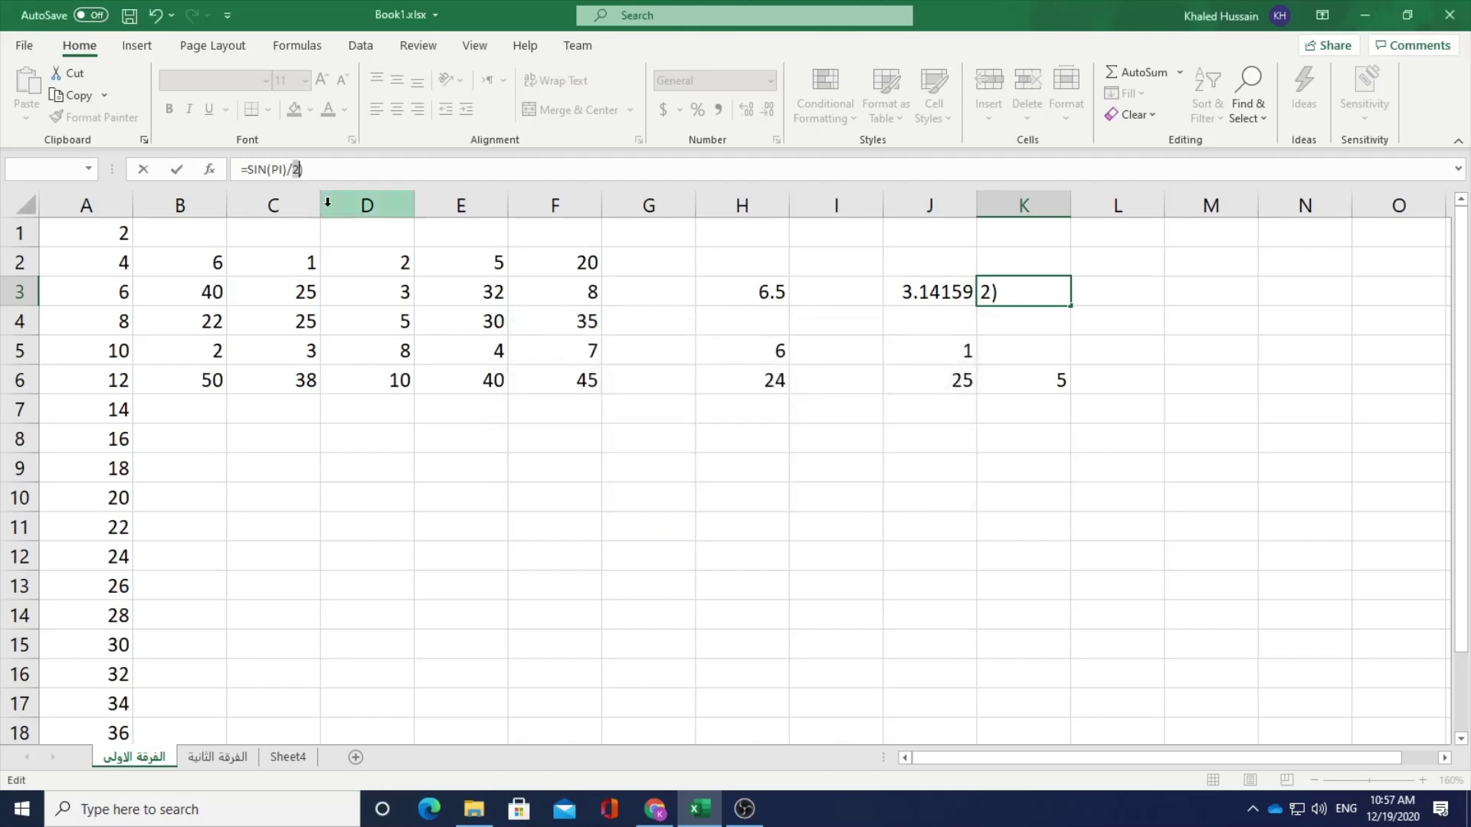
{"action": "left_click", "coordinate": [283, 169]}
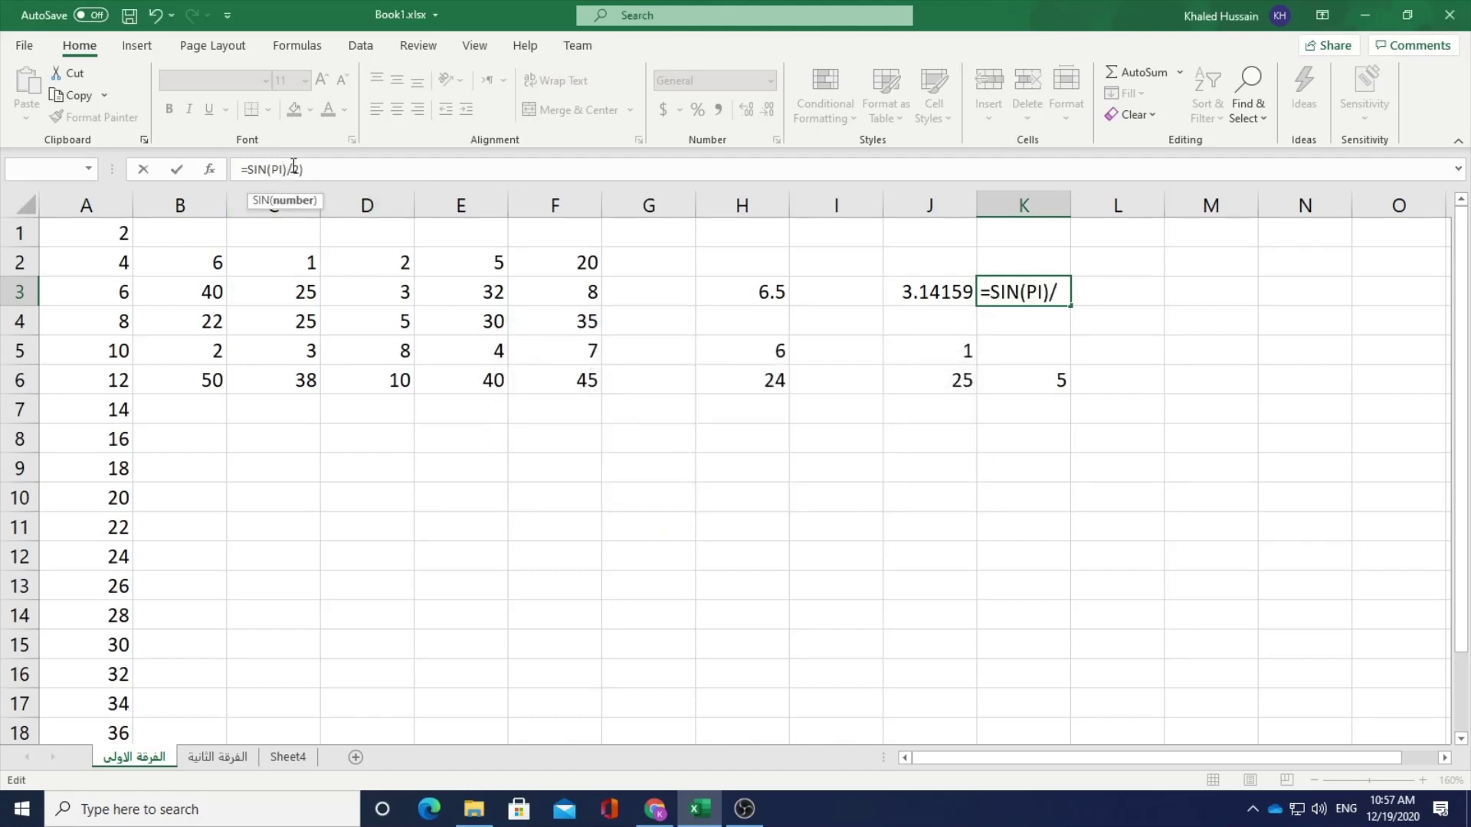
{"action": "key", "text": "Delete"}
{"action": "type", "text": "("}
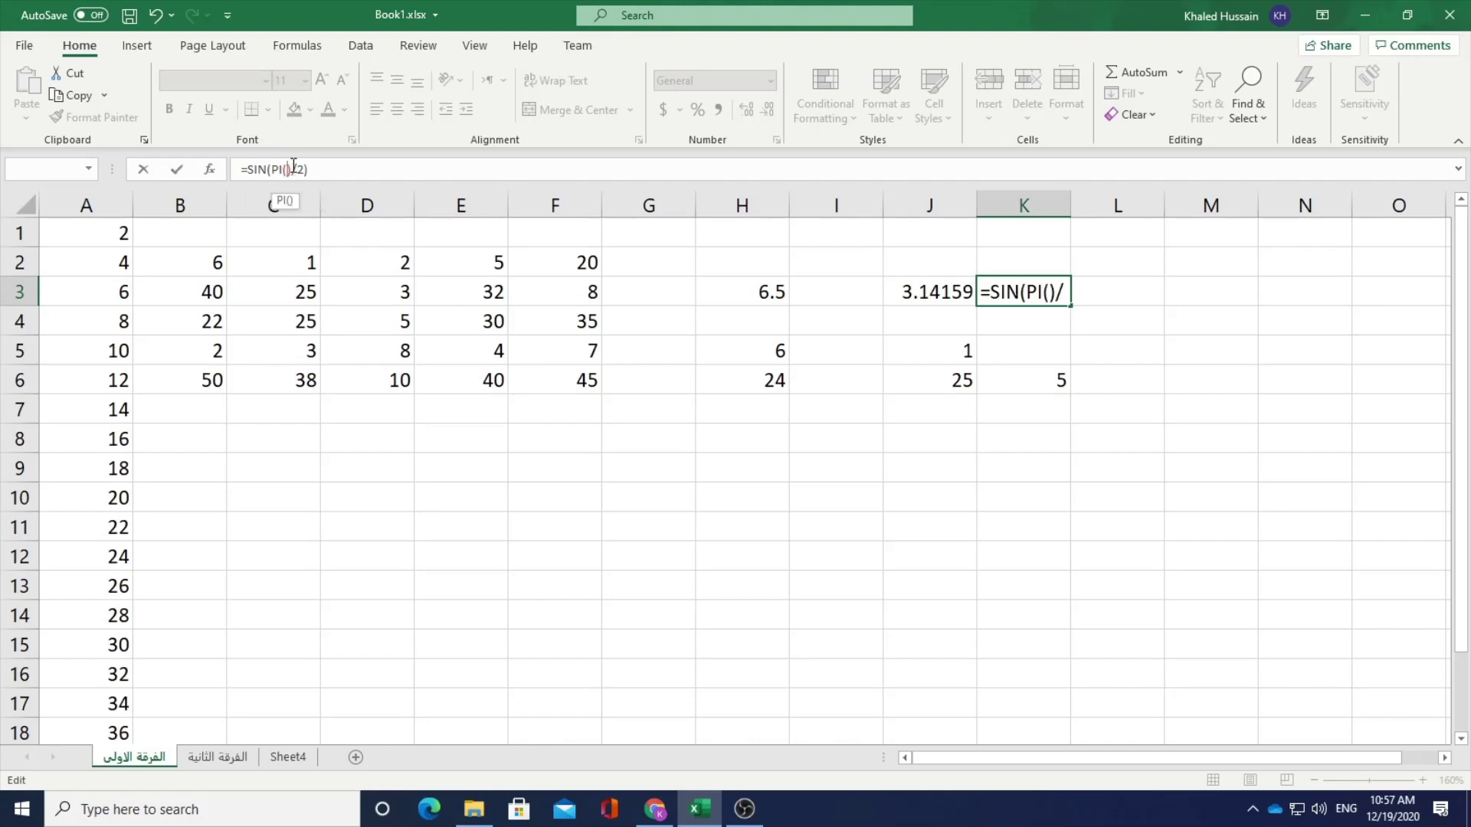
{"action": "key", "text": "Return"}
{"action": "left_click", "coordinate": [1042, 295]}
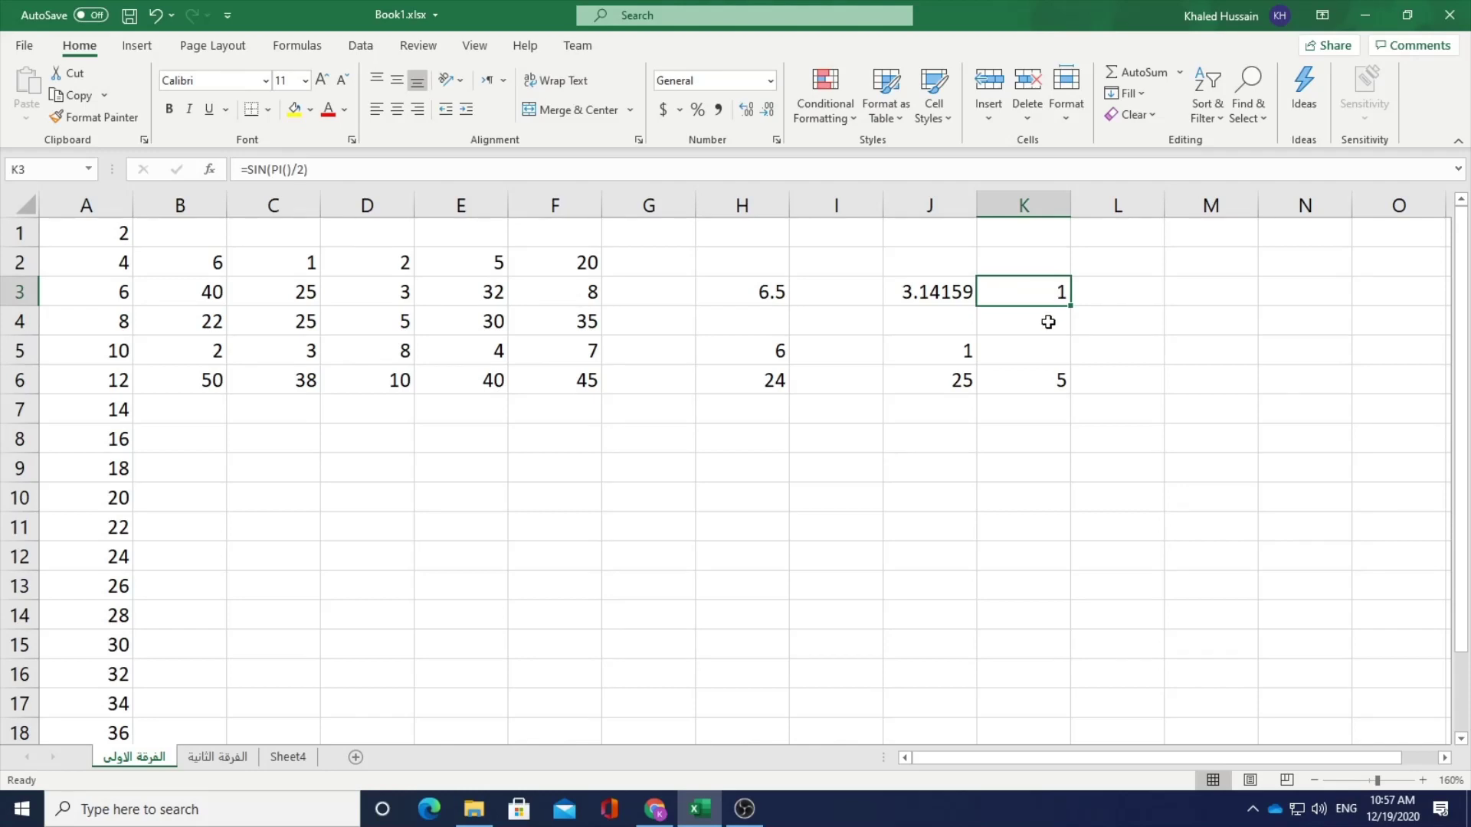
Enter =DATE(2020,5,7) in I8 to produce the date 5/7/2020.
{"action": "left_click", "coordinate": [814, 441]}
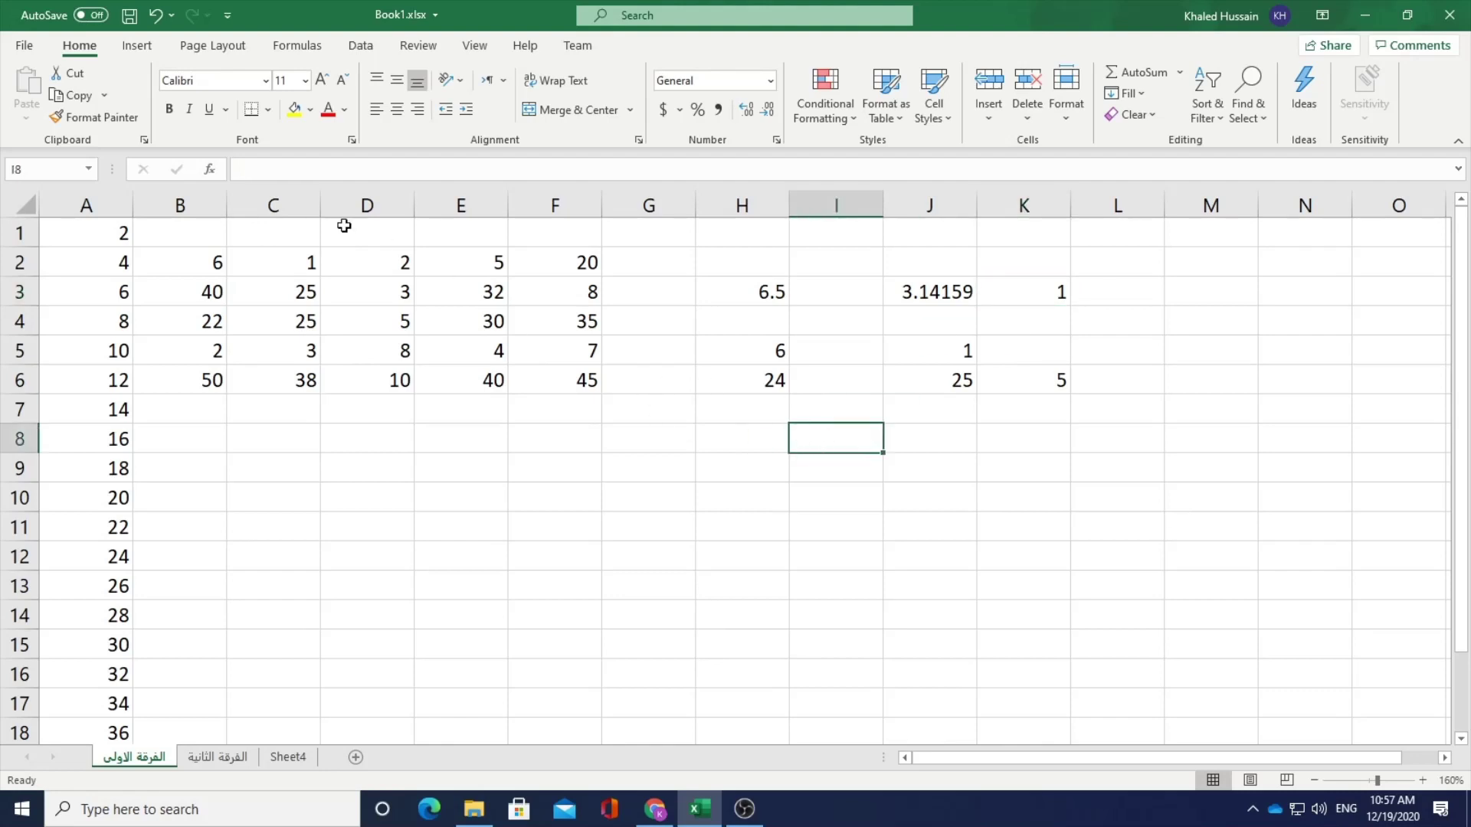
{"action": "left_click", "coordinate": [262, 170]}
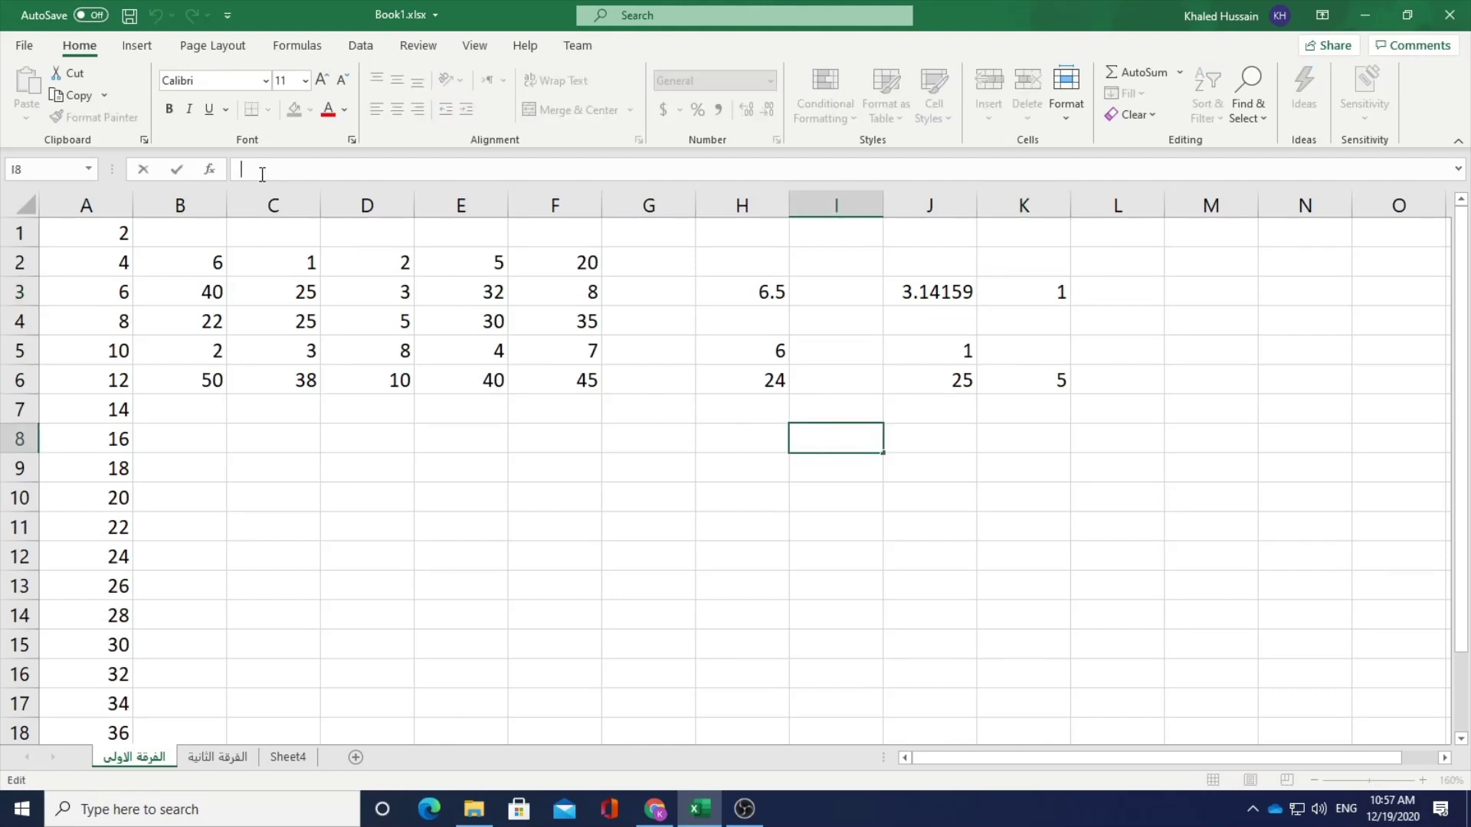
{"action": "type", "text": "=date"}
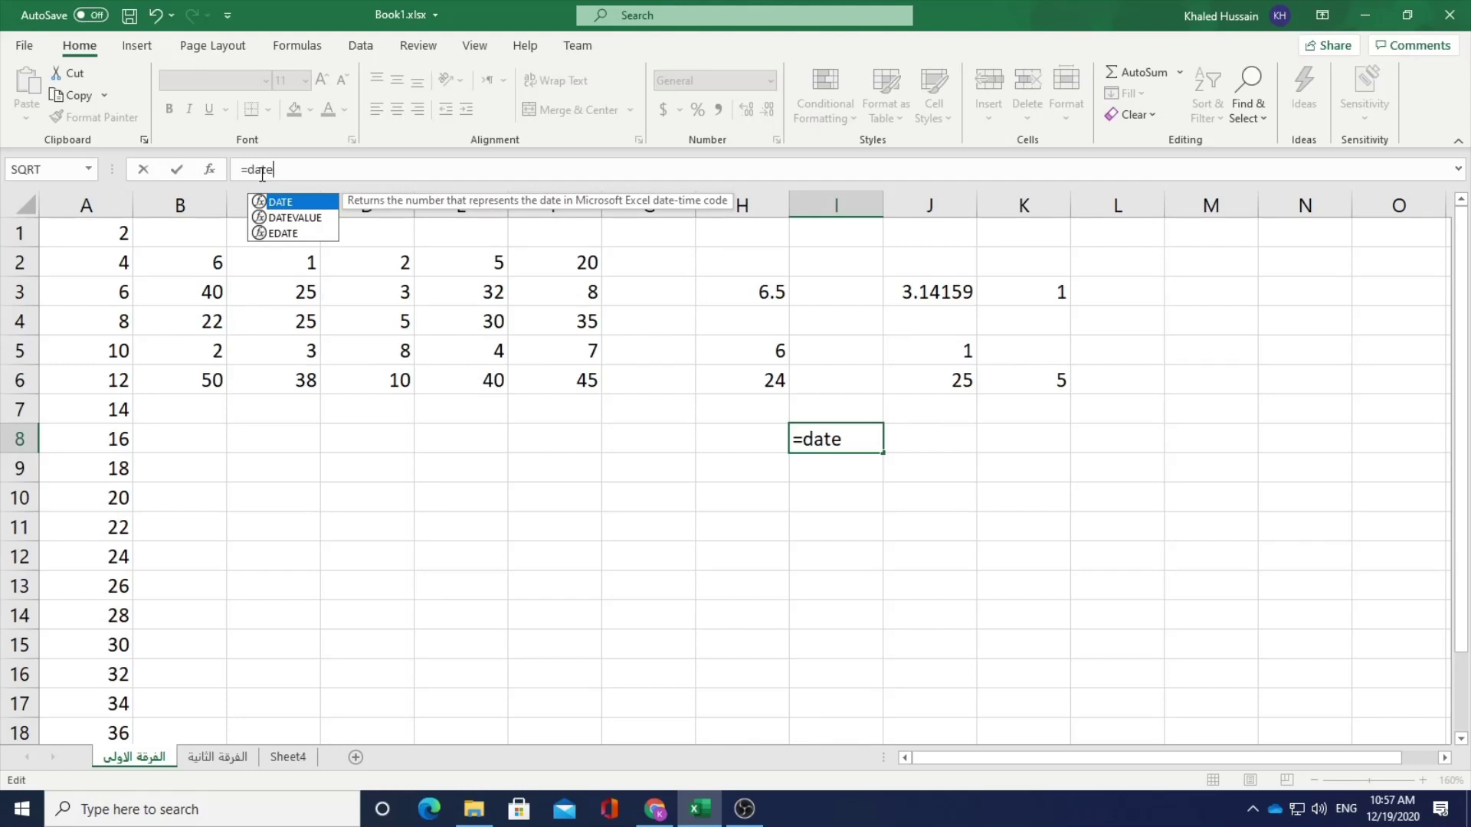
{"action": "type", "text": "("}
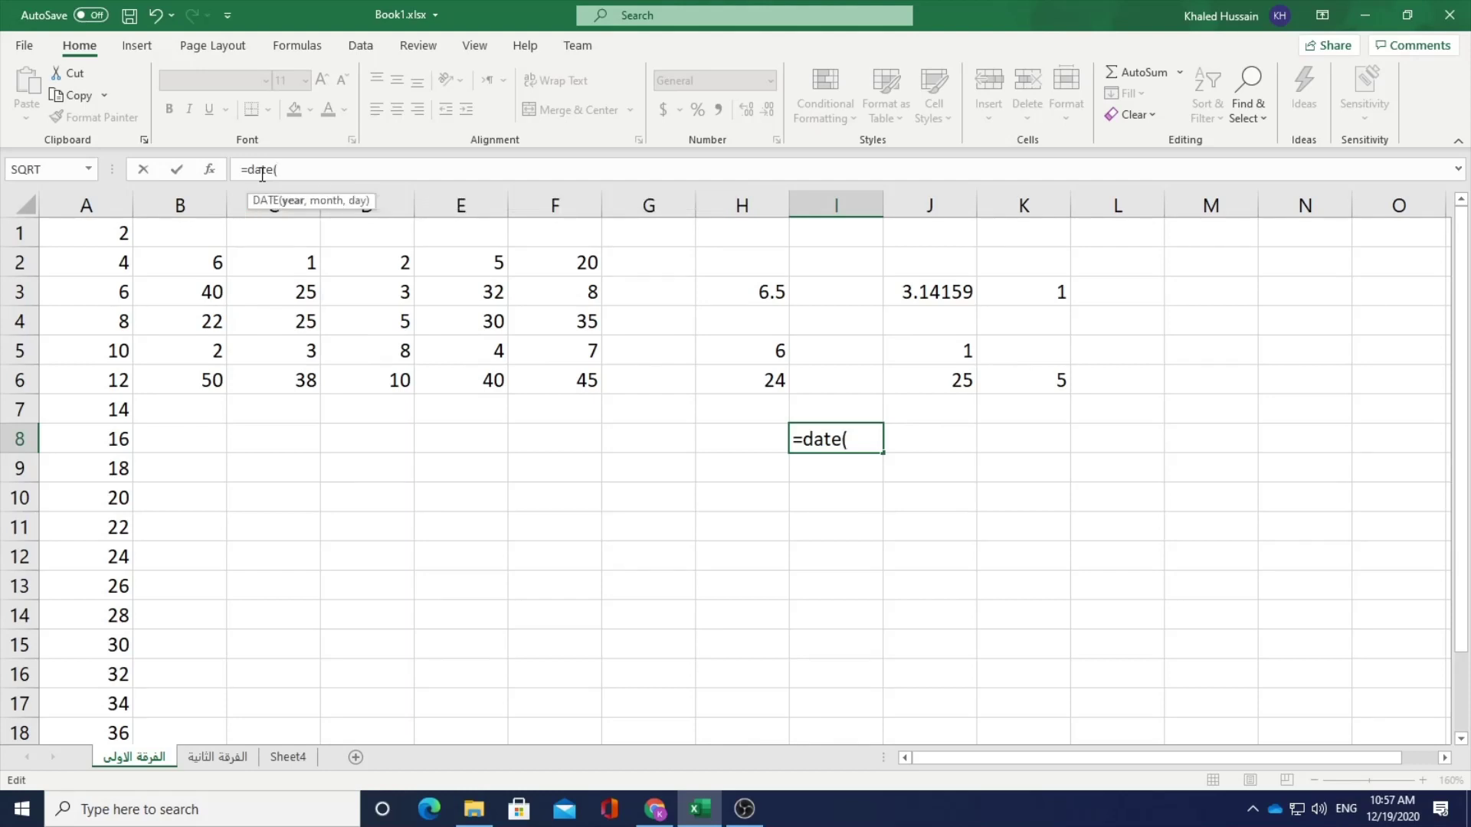
{"action": "type", "text": "20"}
{"action": "type", "text": "20,"}
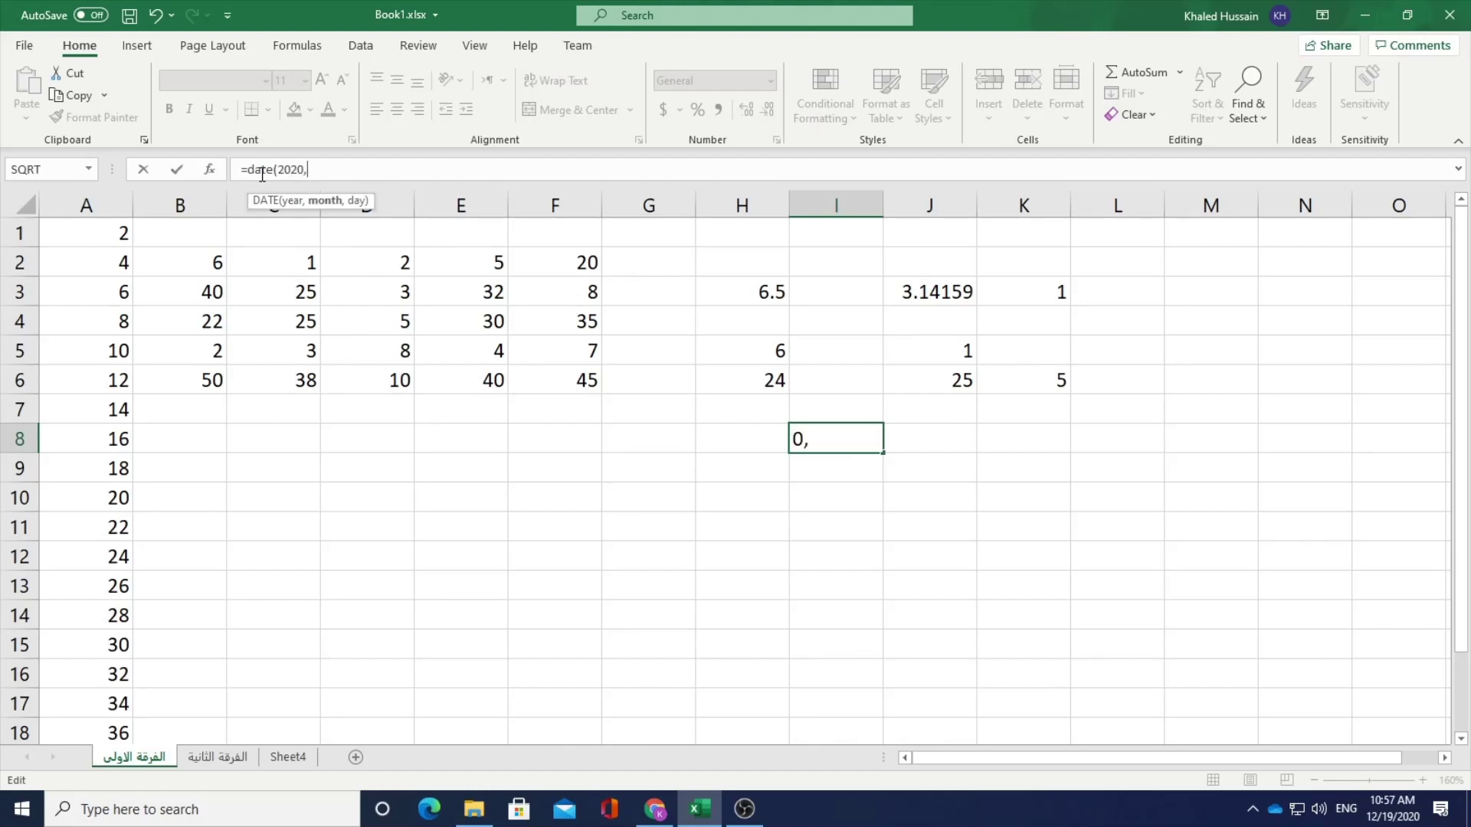
{"action": "type", "text": "5,"}
{"action": "type", "text": "7"}
{"action": "type", "text": ")"}
{"action": "key", "text": "Return"}
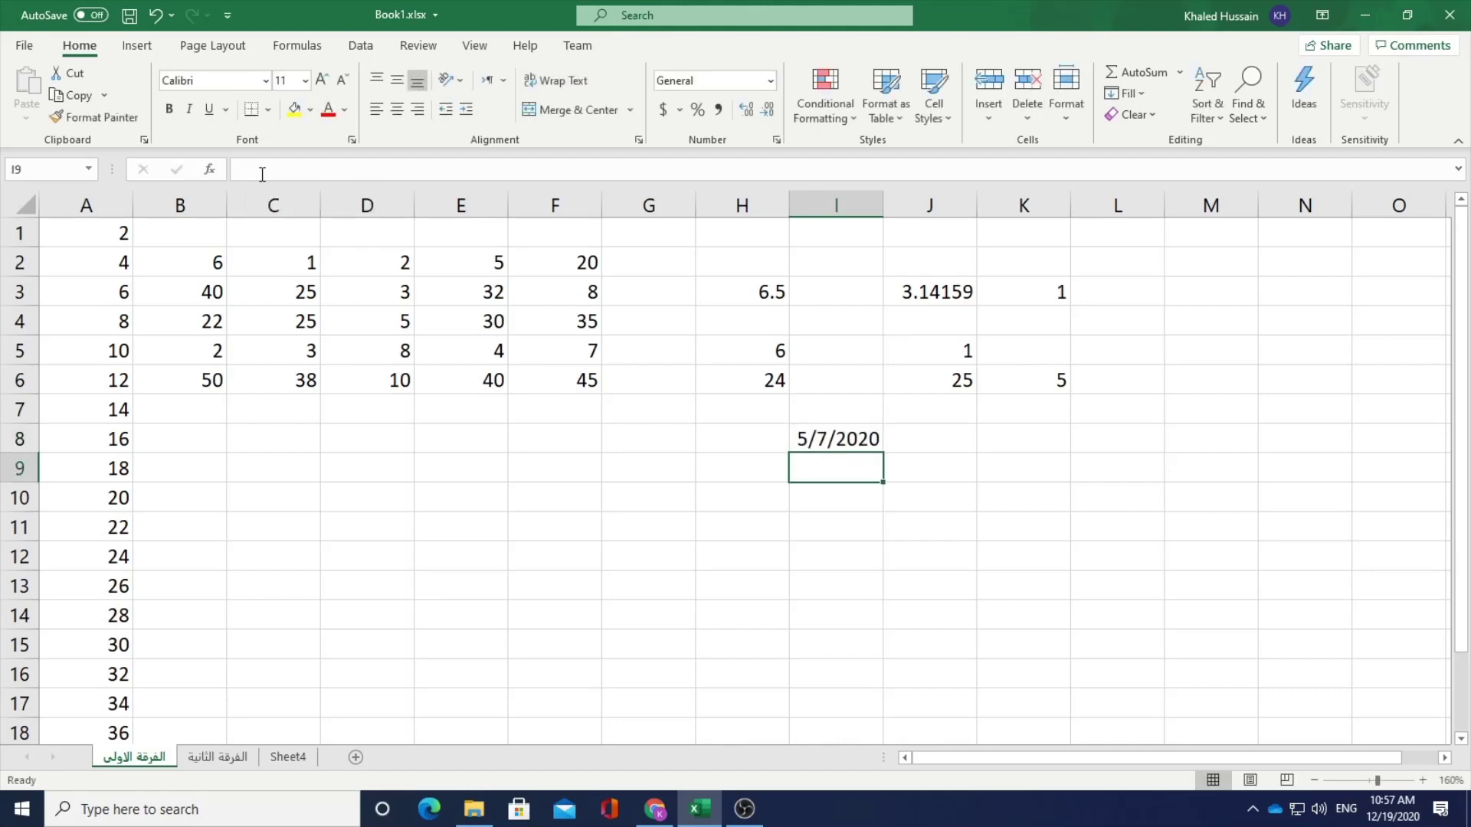
{"action": "left_click", "coordinate": [866, 439]}
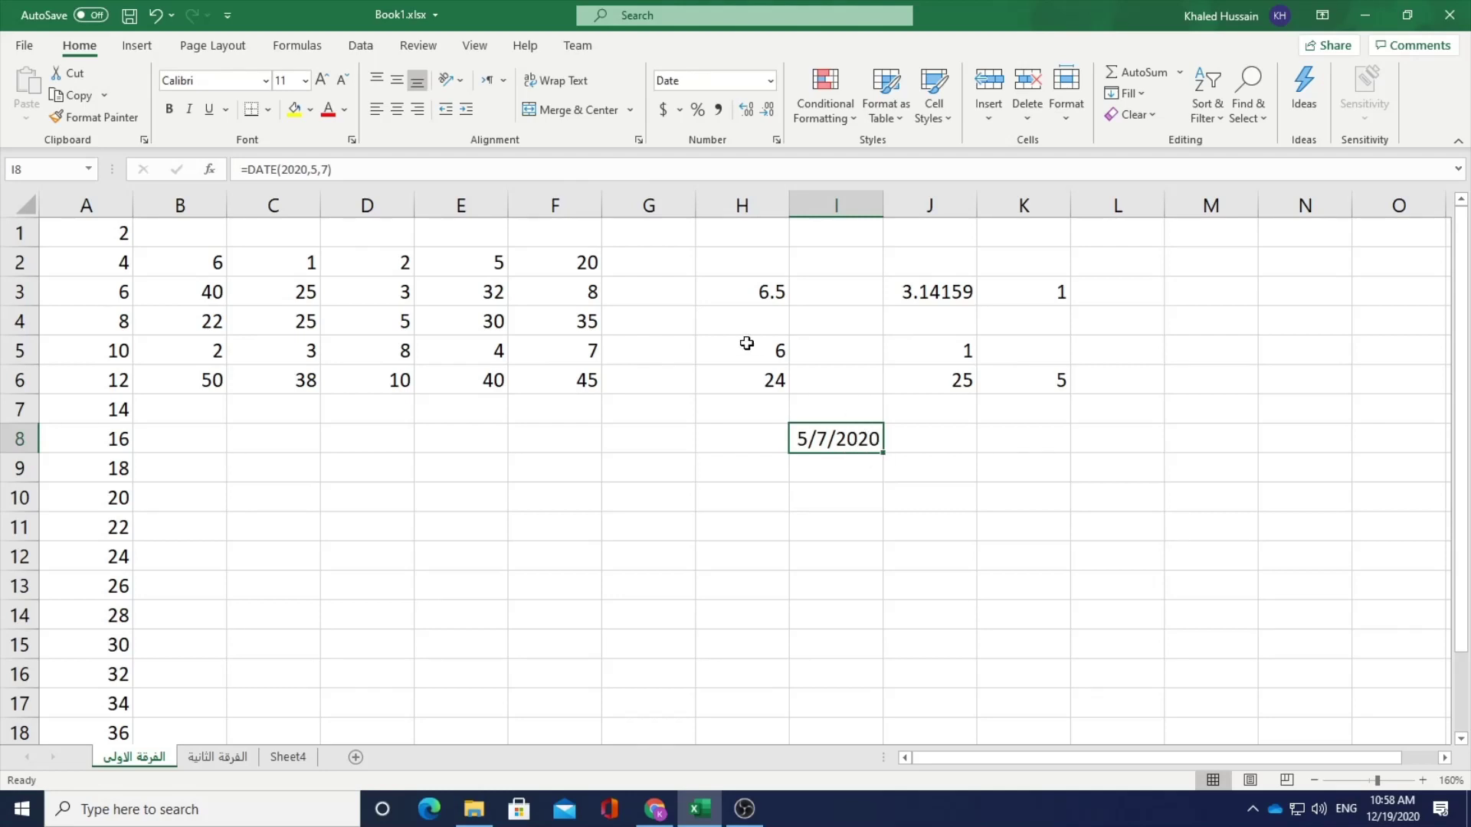
Try the Long Date format on I8, then switch it to Short Date.
{"action": "left_click", "coordinate": [771, 85]}
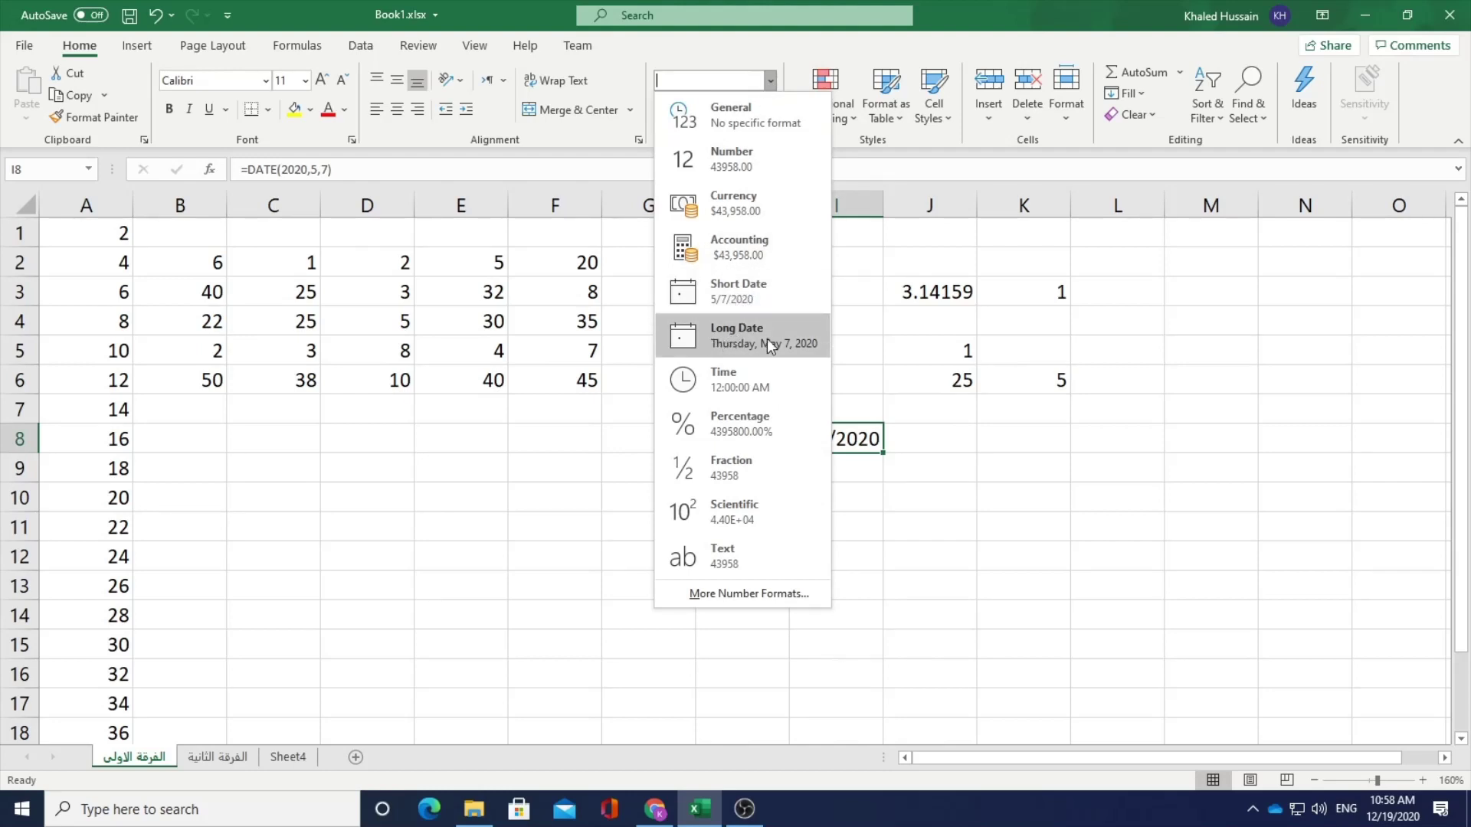
{"action": "left_click", "coordinate": [718, 339]}
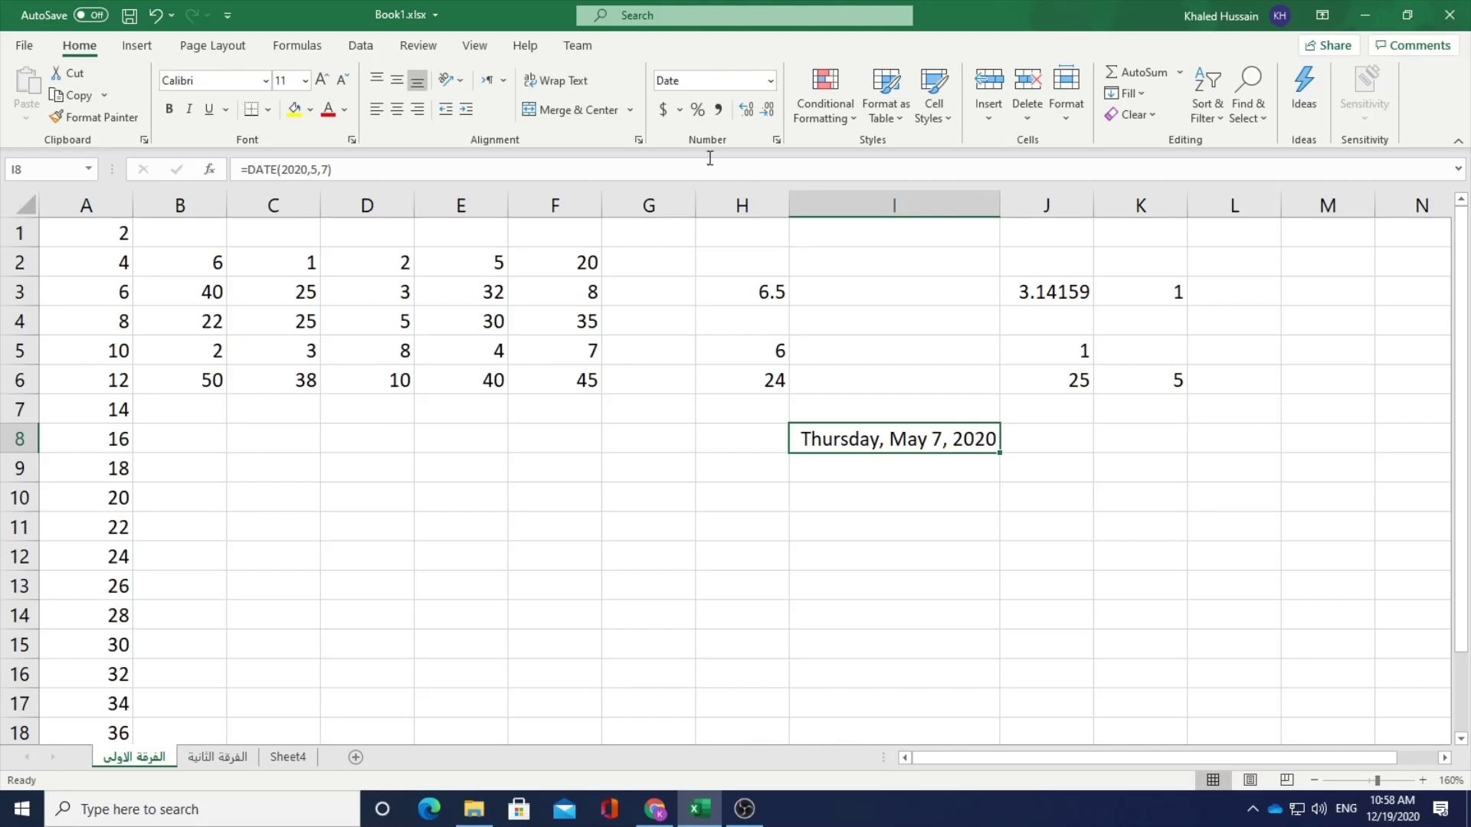
{"action": "left_click", "coordinate": [771, 80]}
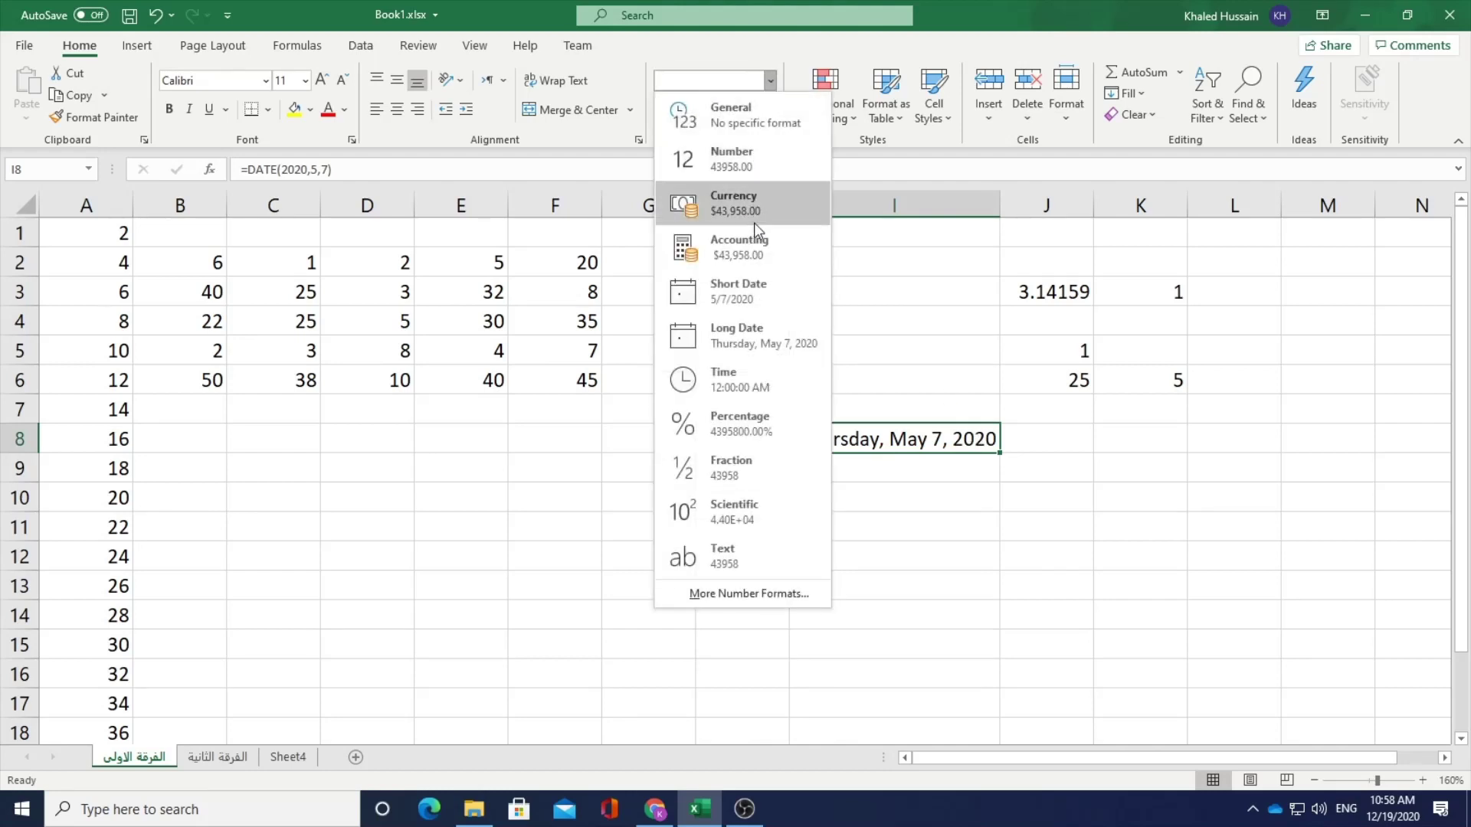
{"action": "left_click", "coordinate": [751, 280]}
{"action": "left_click", "coordinate": [872, 459]}
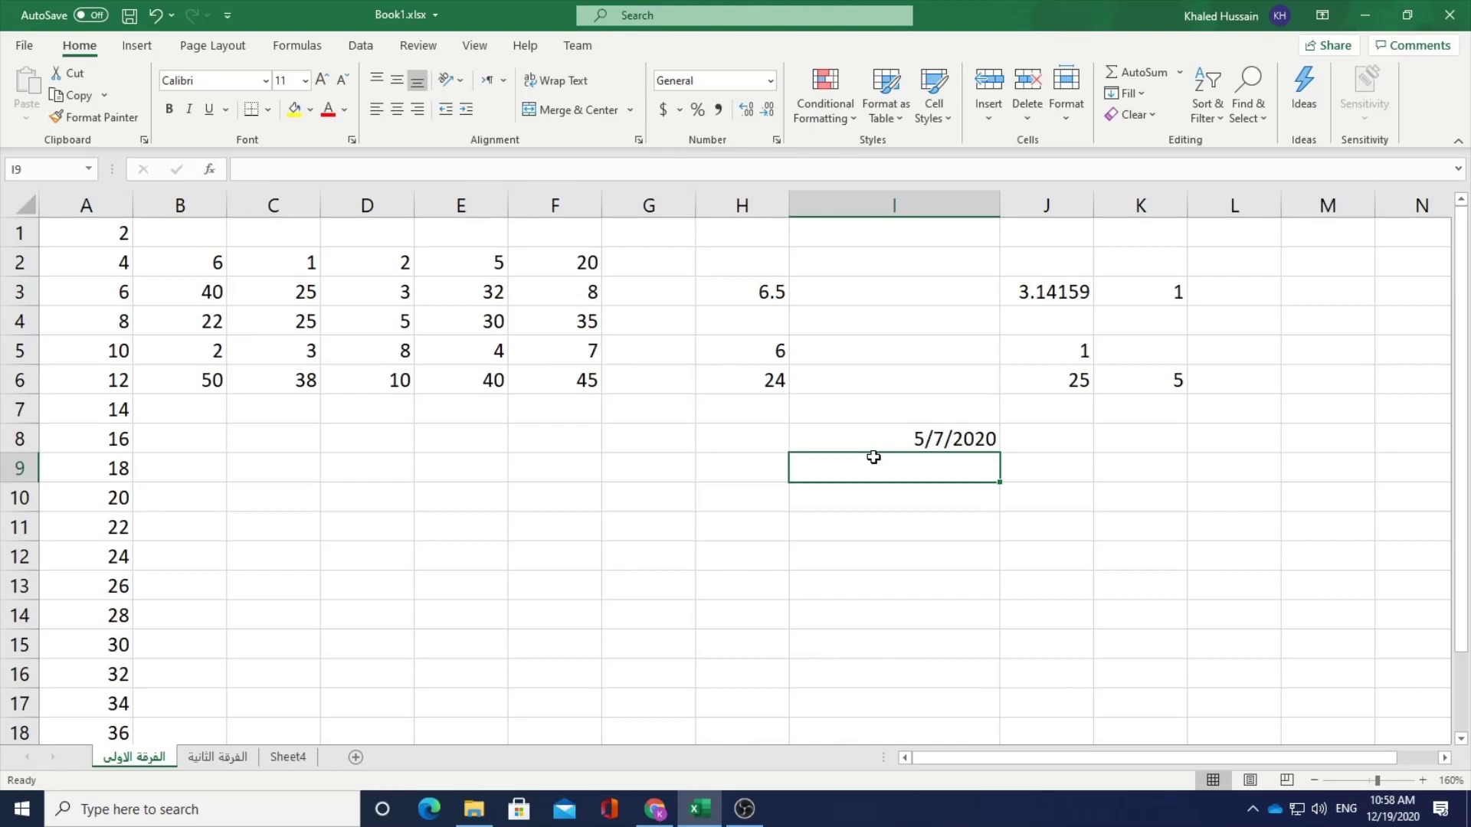
{"action": "left_click", "coordinate": [902, 434]}
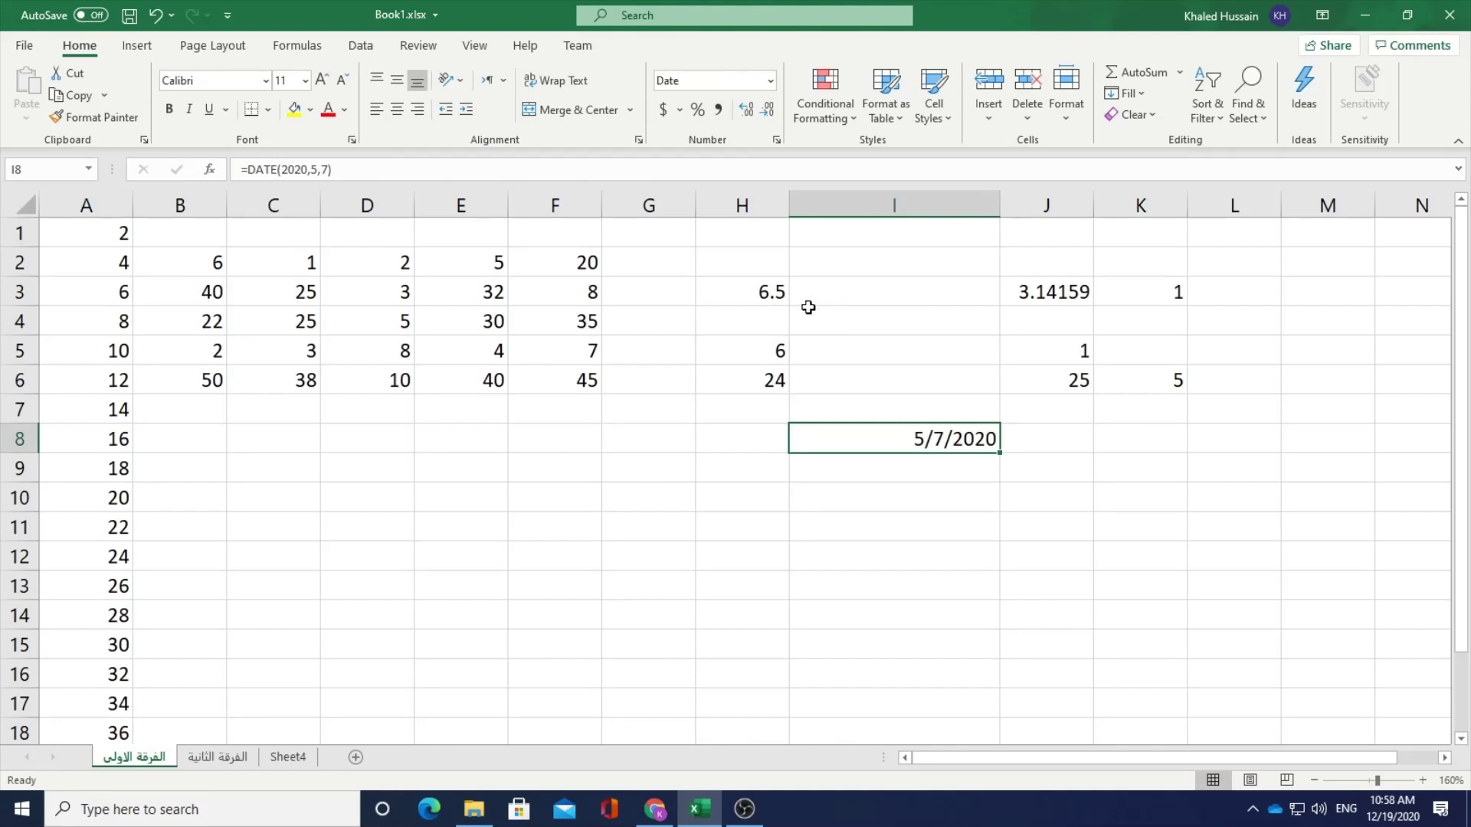
Cycle I8 through General, Short Date and Number, ending on Short Date 5/7/2020.
{"action": "left_click", "coordinate": [769, 81]}
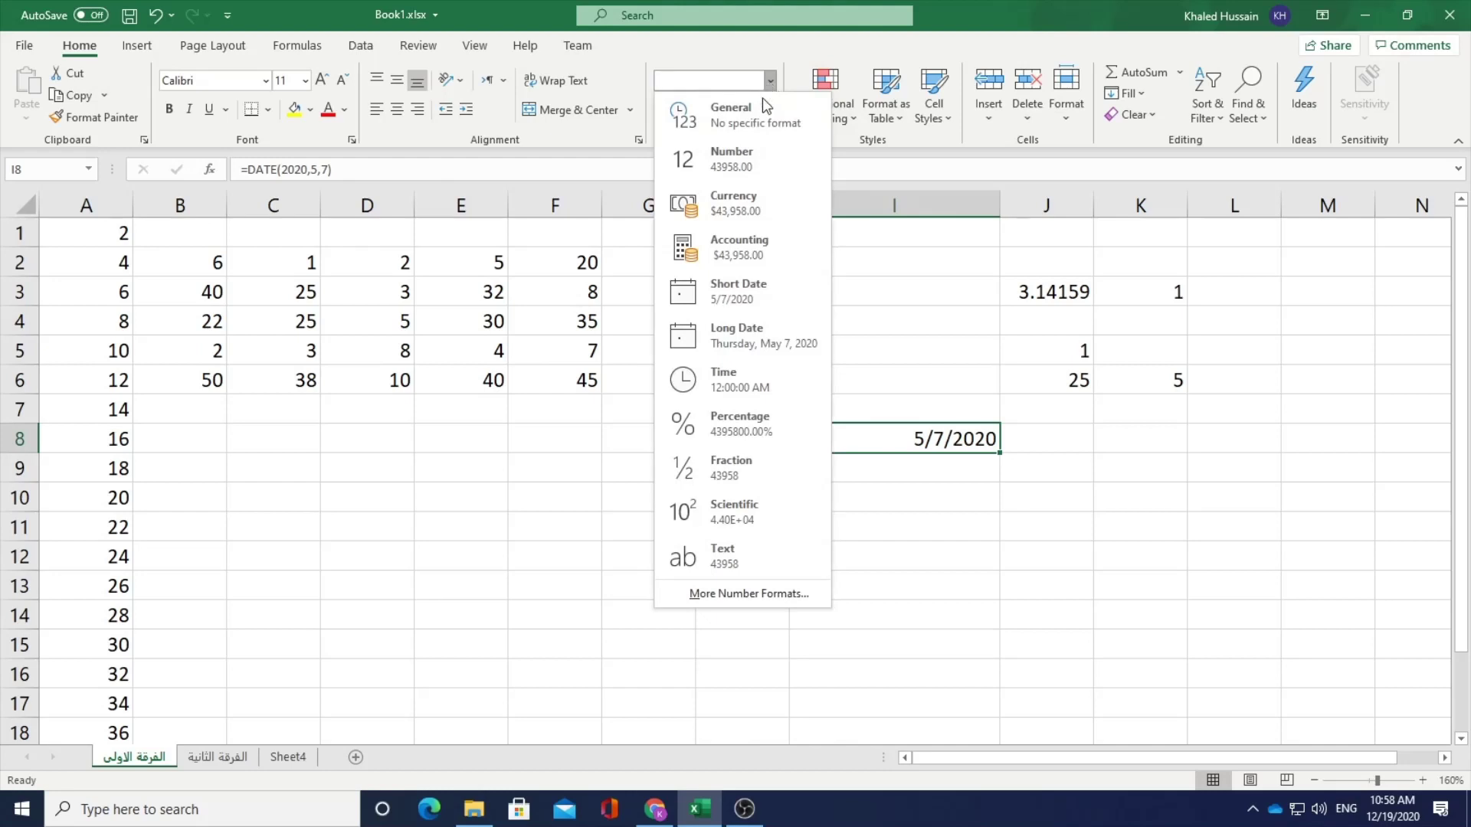
{"action": "left_click", "coordinate": [763, 107]}
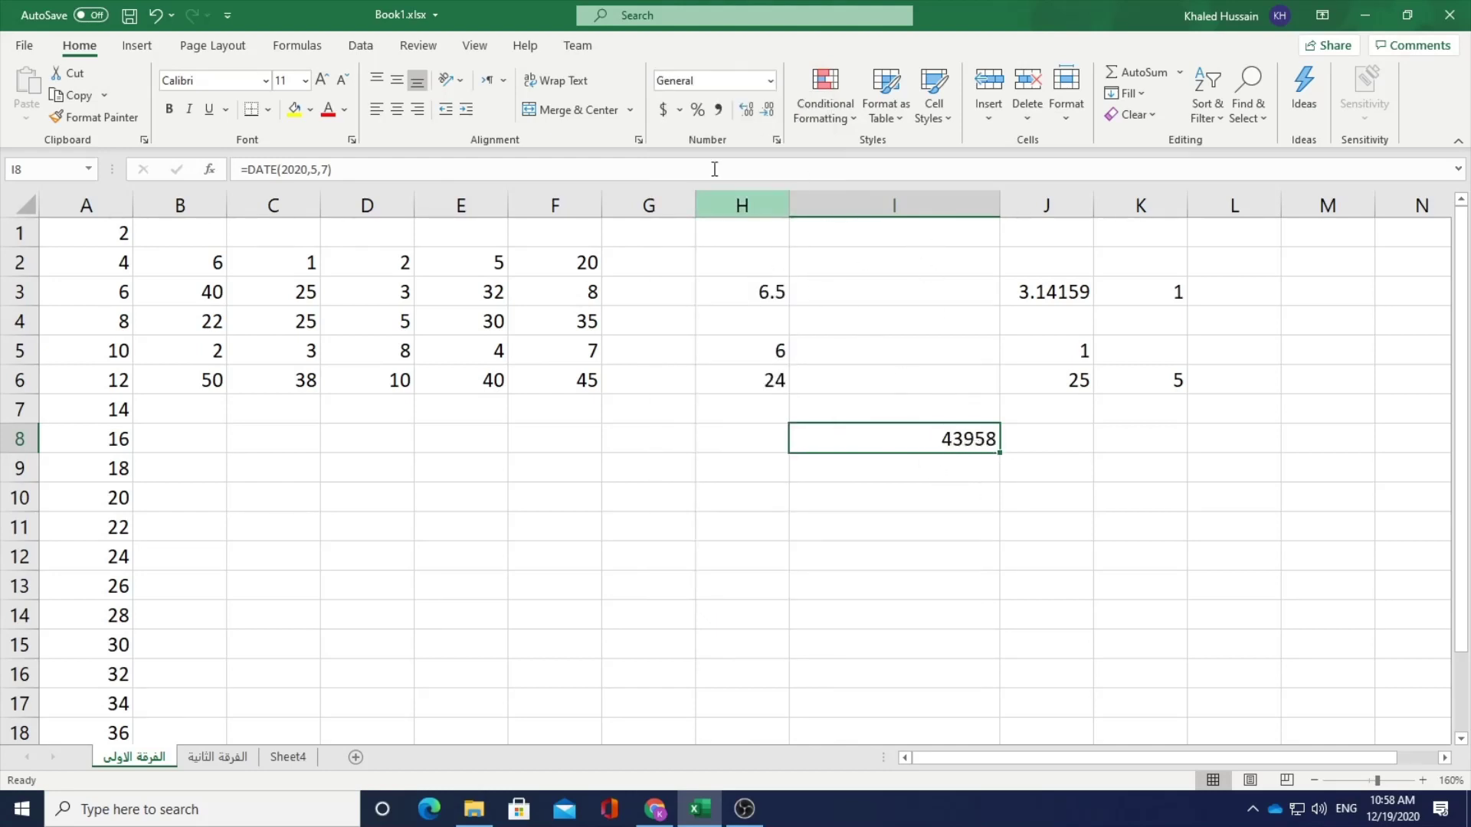
{"action": "left_click", "coordinate": [769, 81]}
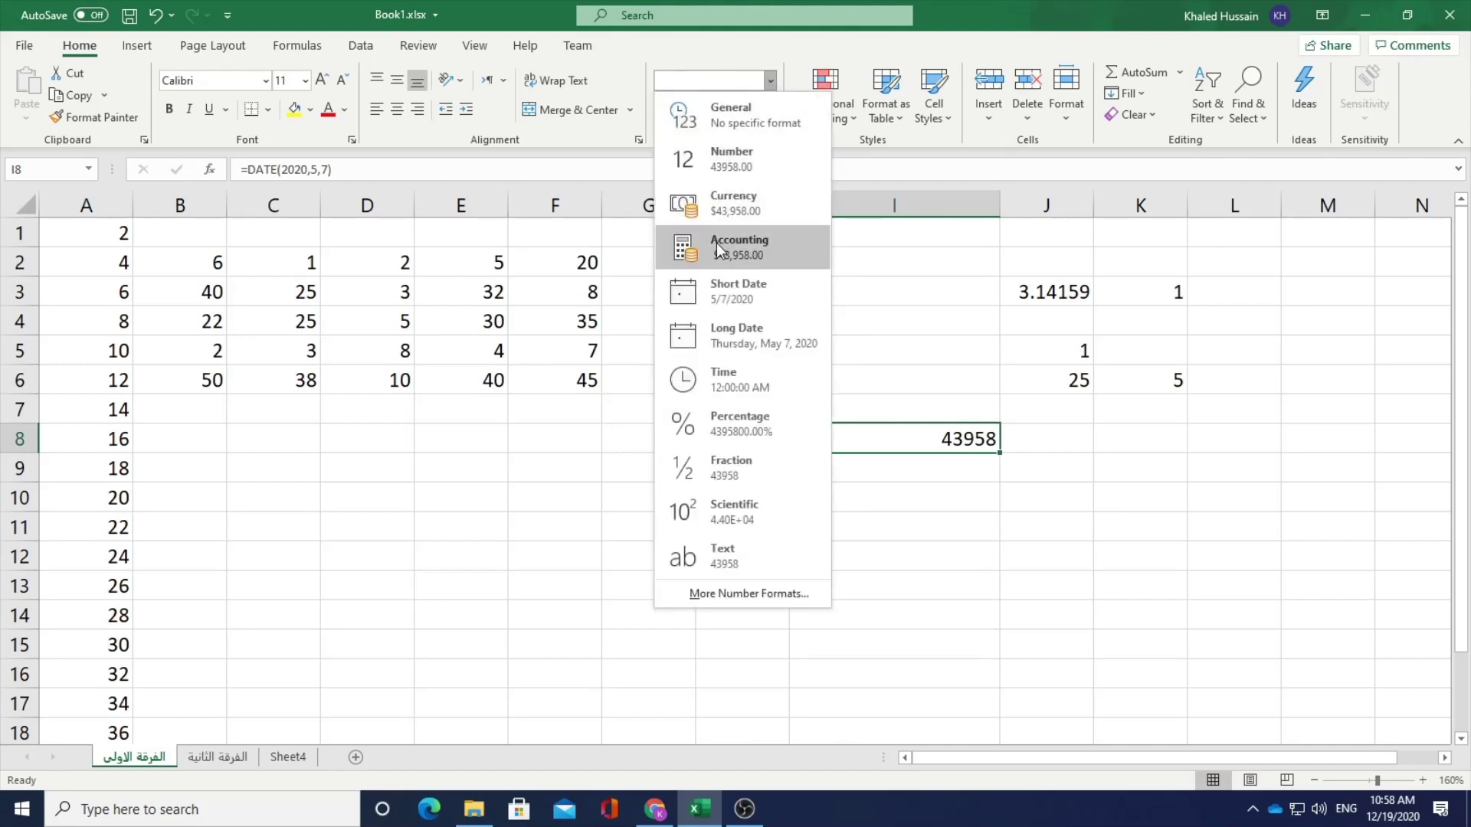
{"action": "left_click", "coordinate": [717, 285]}
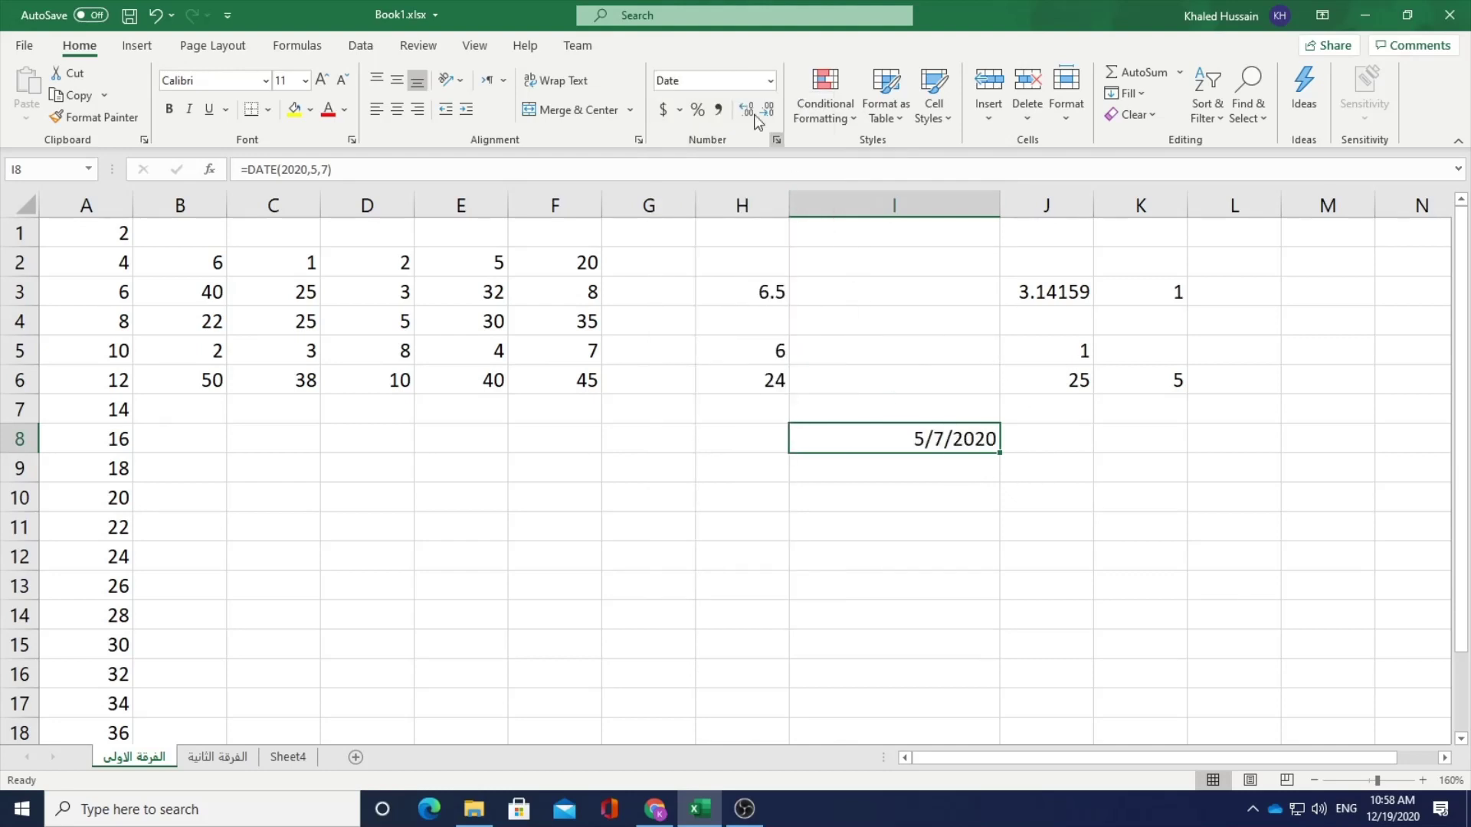
{"action": "left_click", "coordinate": [772, 82]}
{"action": "left_click", "coordinate": [733, 154]}
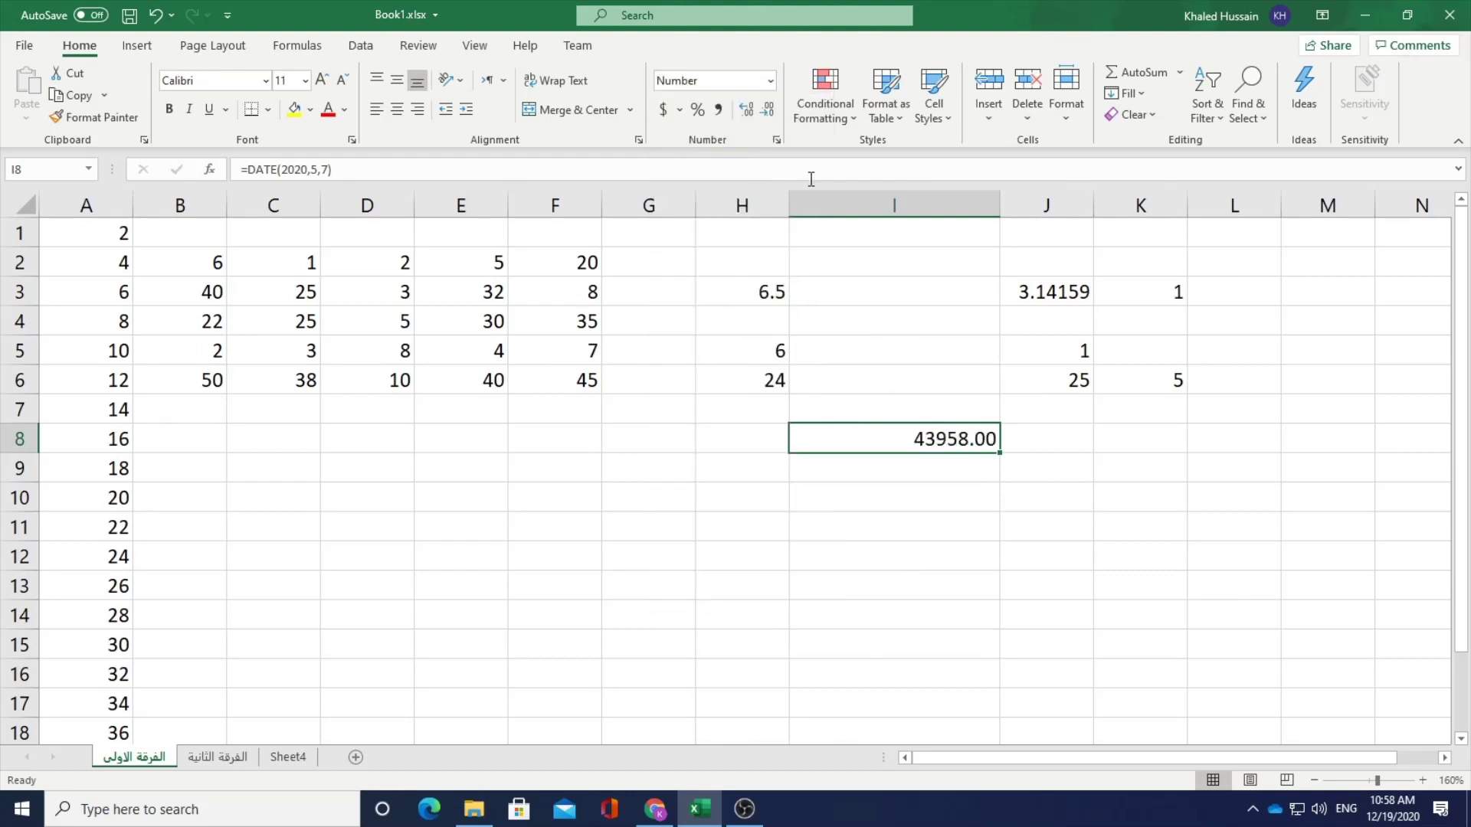
{"action": "left_click", "coordinate": [771, 81]}
{"action": "left_click", "coordinate": [738, 115]}
{"action": "left_click", "coordinate": [770, 81]}
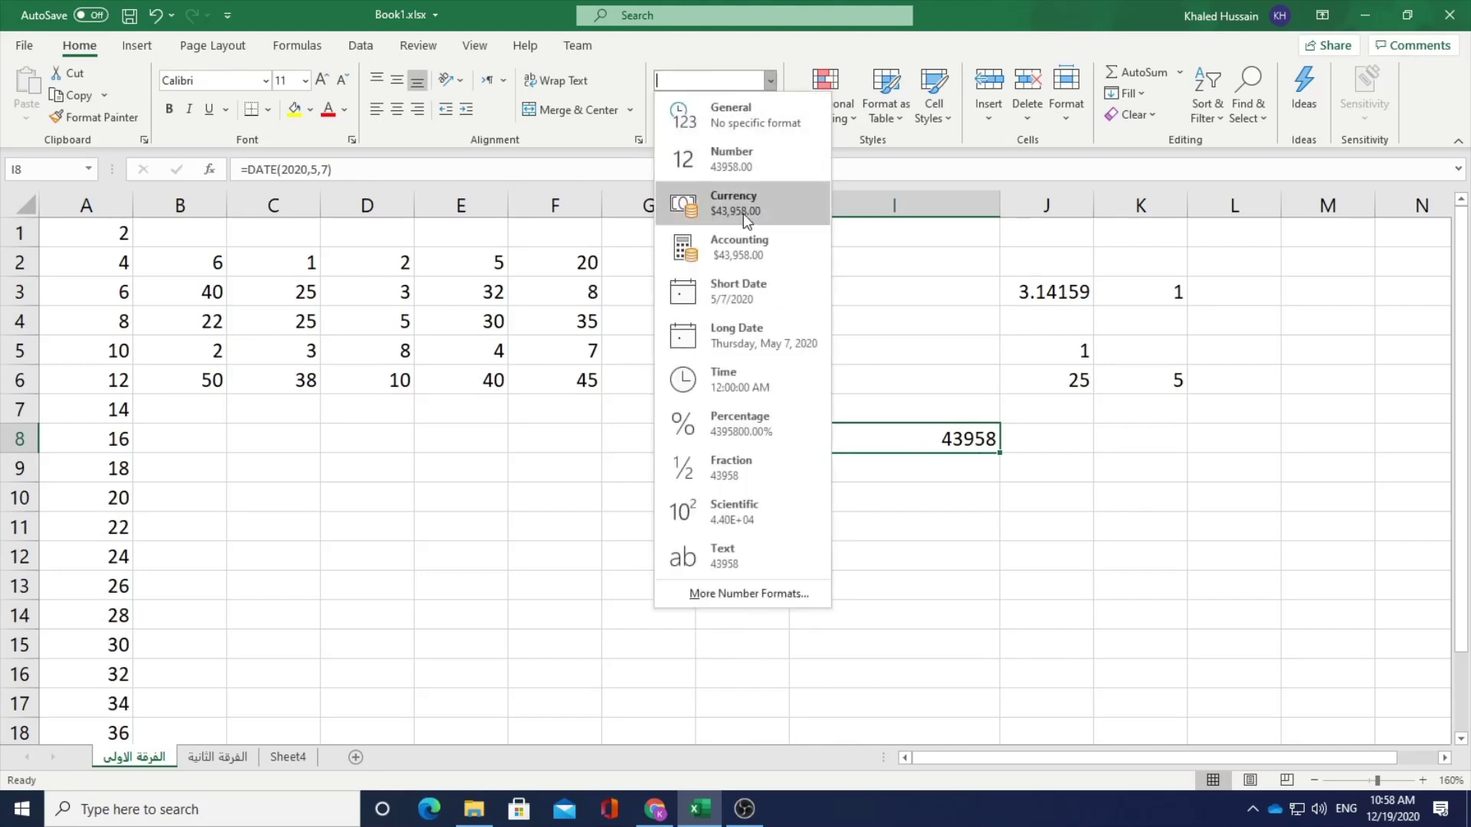
{"action": "left_click", "coordinate": [735, 277]}
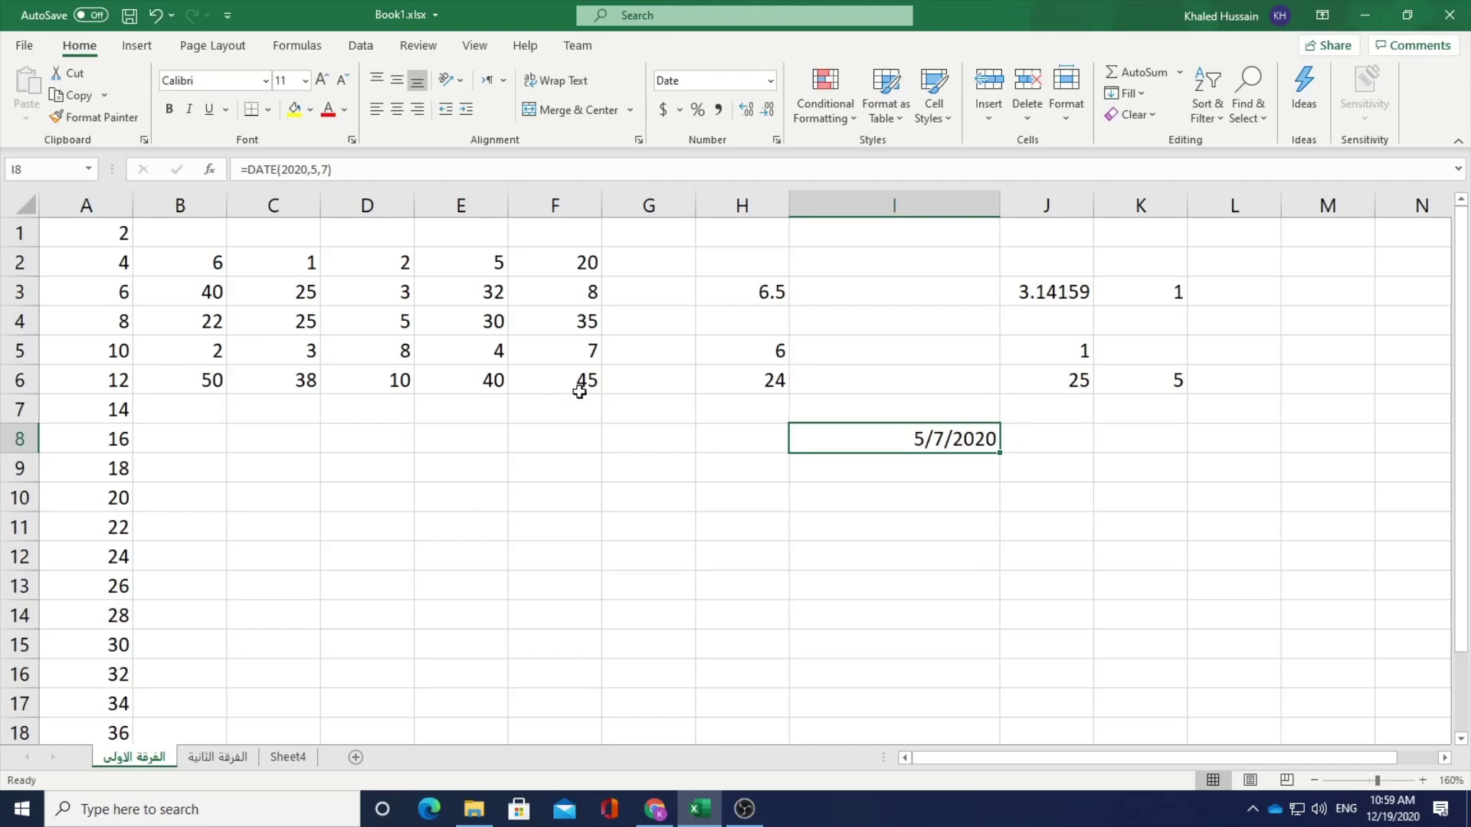
{"action": "left_click", "coordinate": [364, 456]}
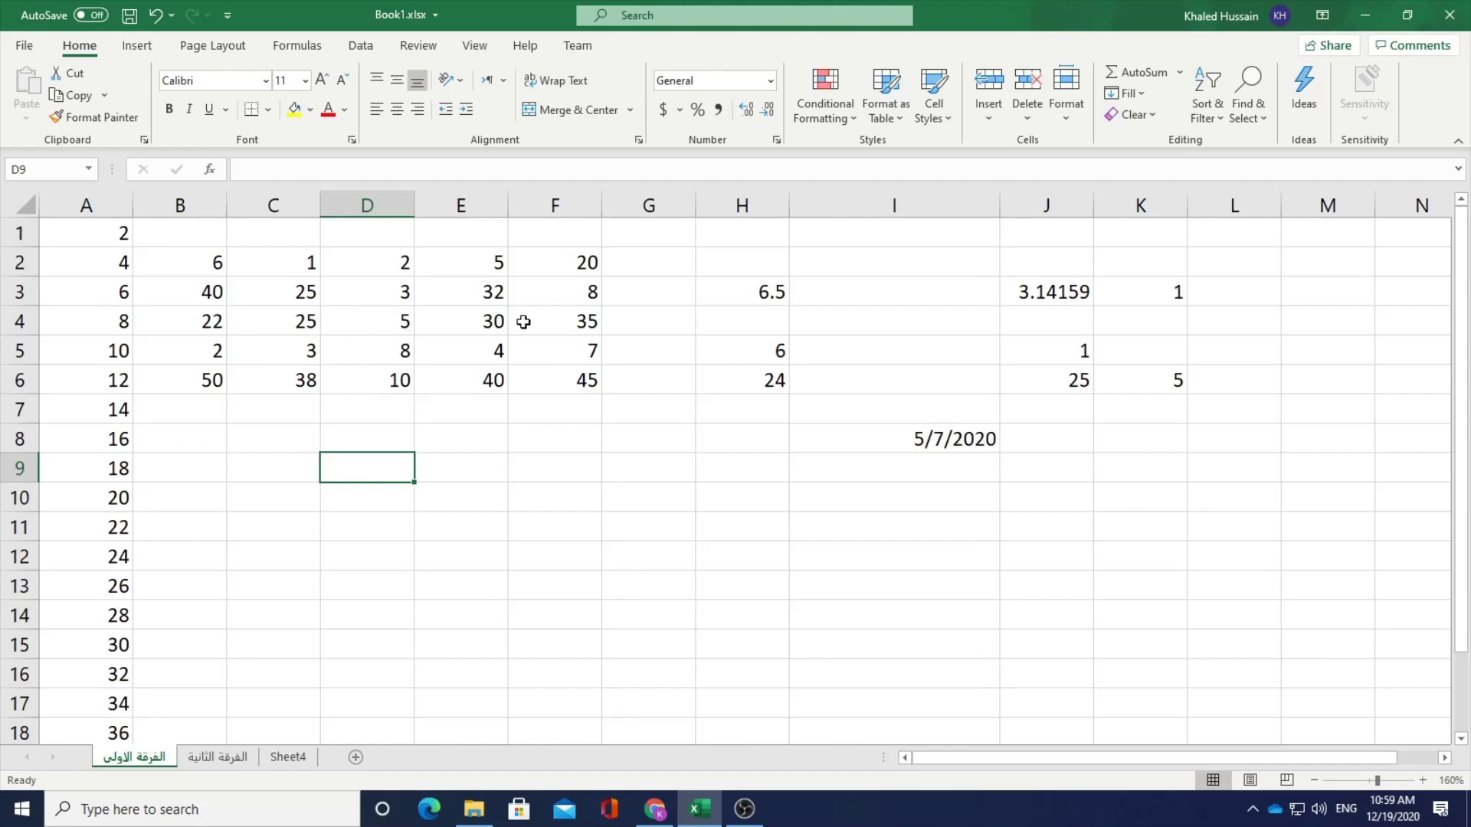
Delete the old values in H3:K8 and select H2.
{"action": "left_click_drag", "start_coordinate": [776, 285], "coordinate": [1159, 431]}
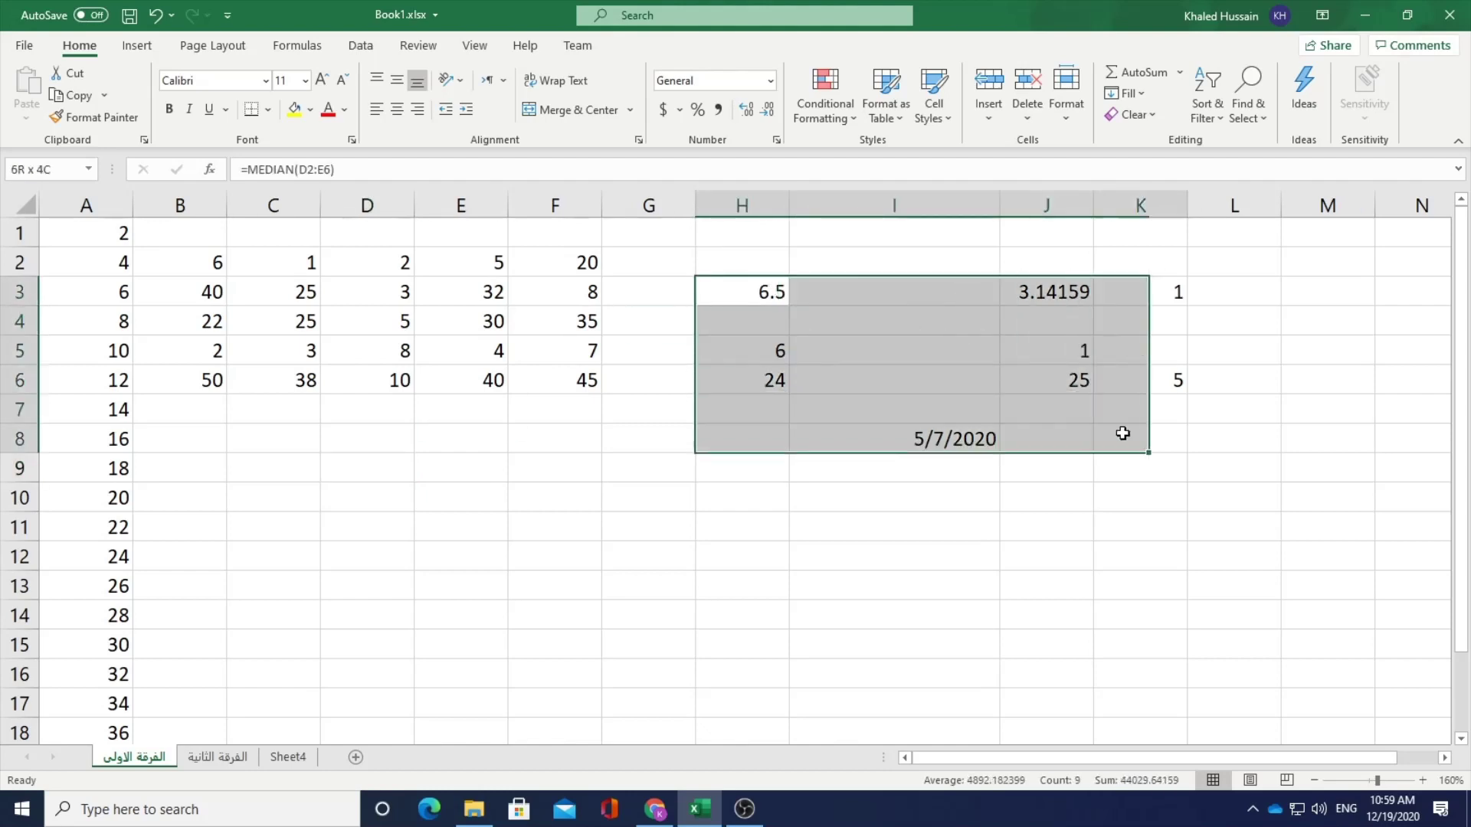
{"action": "key", "text": "Delete"}
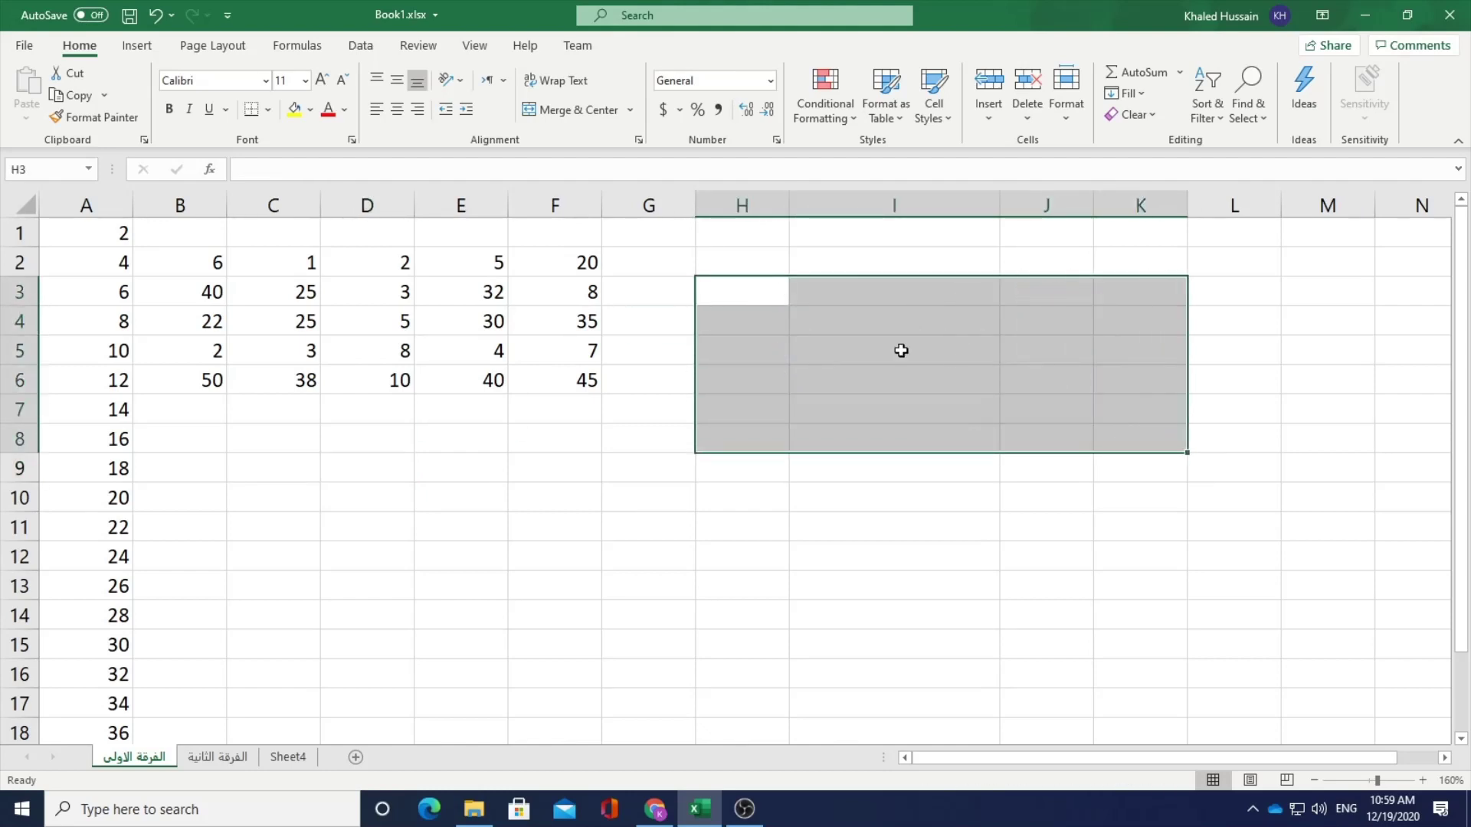
{"action": "left_click", "coordinate": [723, 257]}
{"action": "left_click", "coordinate": [574, 257]}
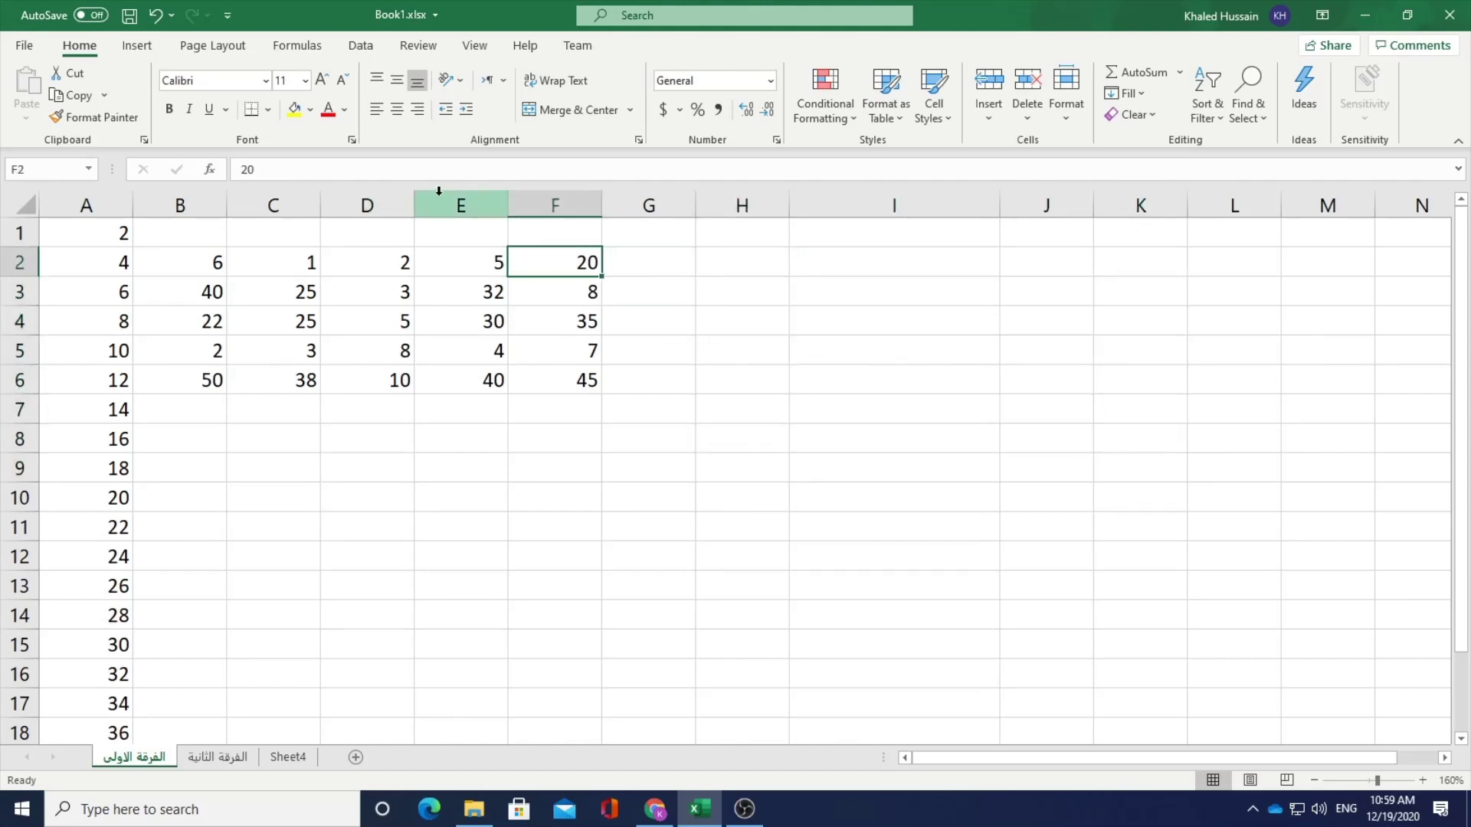
{"action": "left_click", "coordinate": [727, 264]}
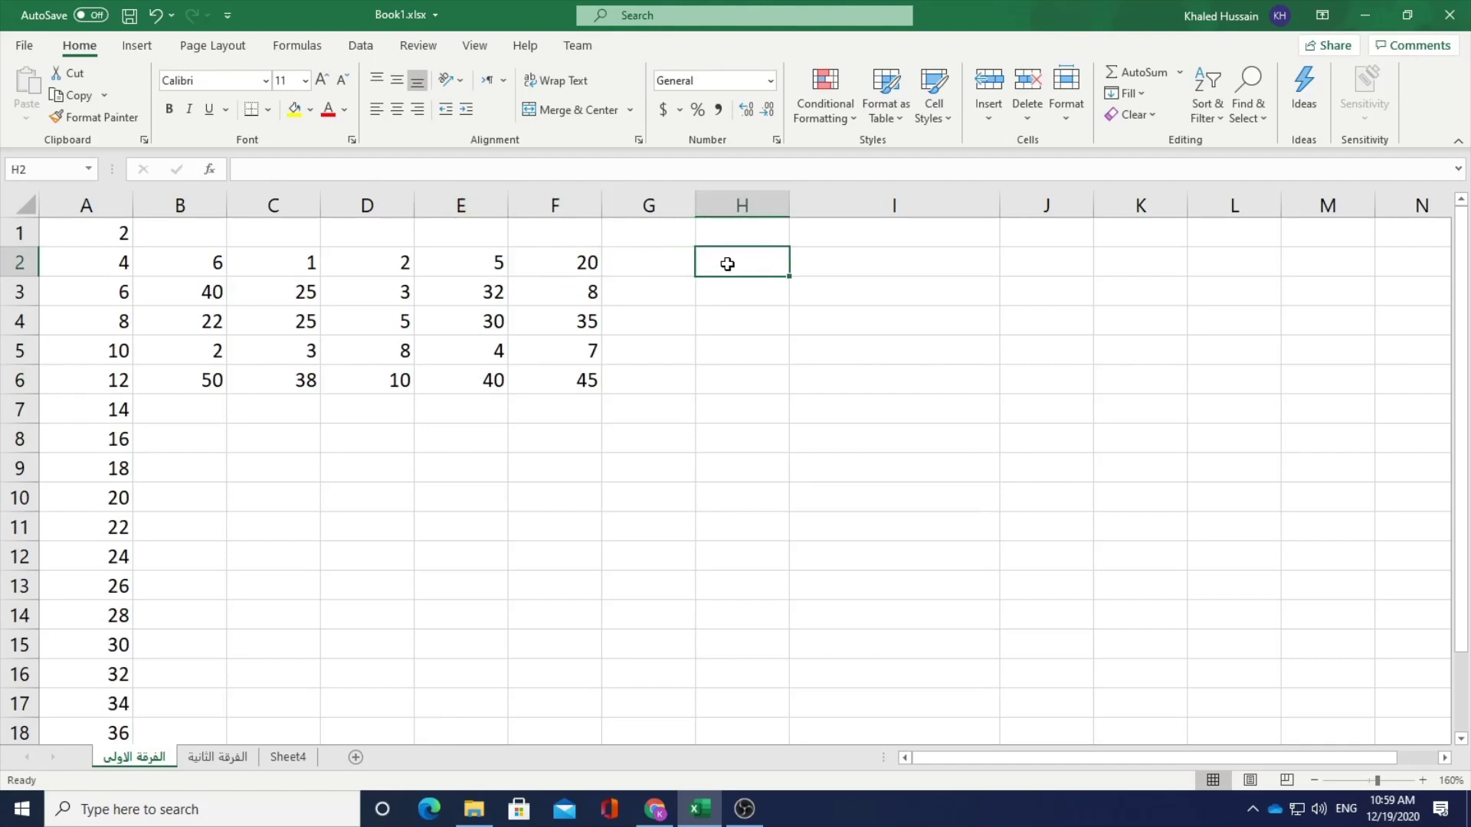
Enter =IF(F2>20,"PASS","Fail") in H2, which returns Fail.
{"action": "left_click", "coordinate": [210, 169]}
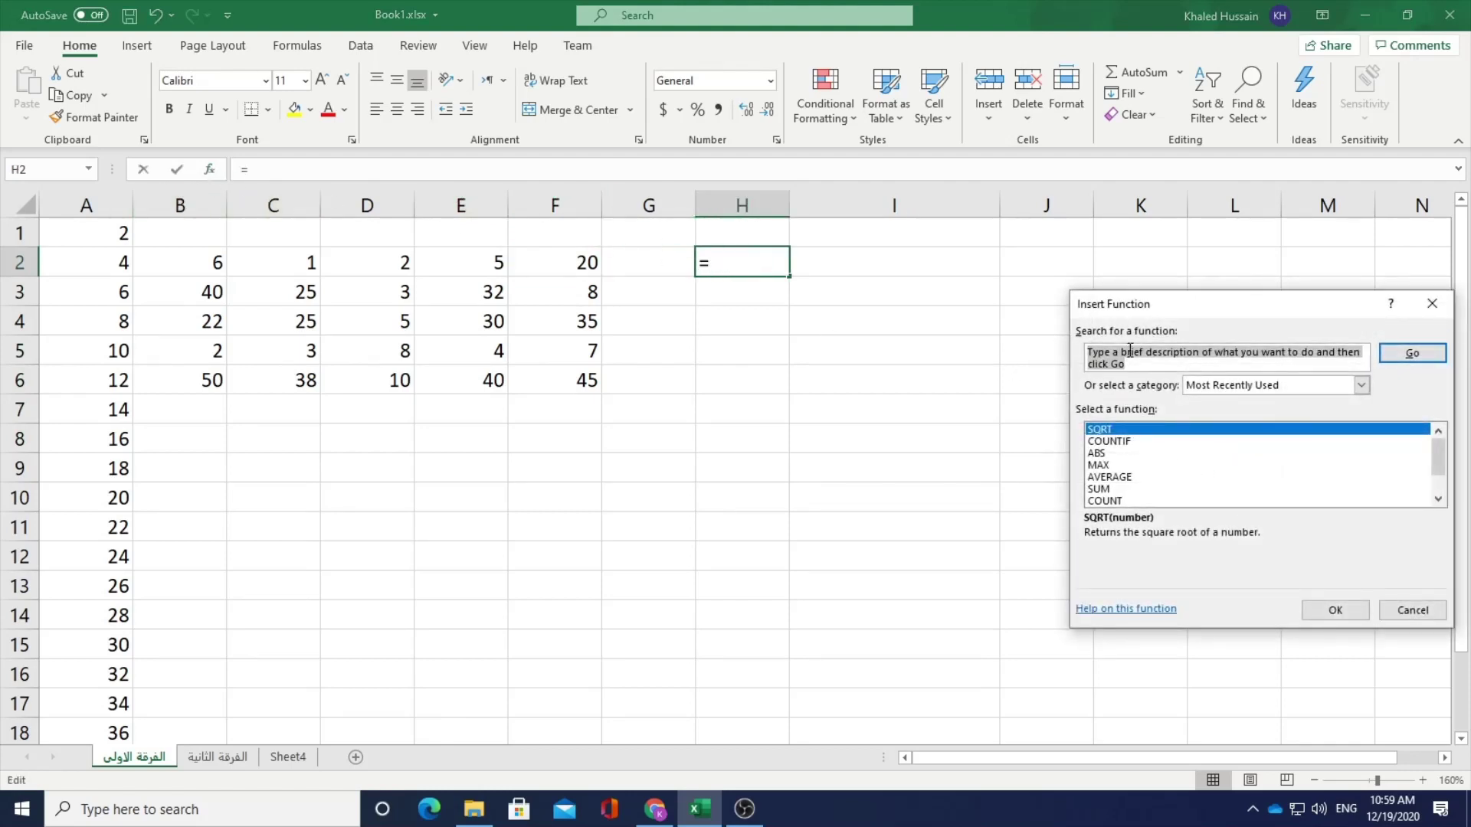
{"action": "left_click", "coordinate": [1419, 612]}
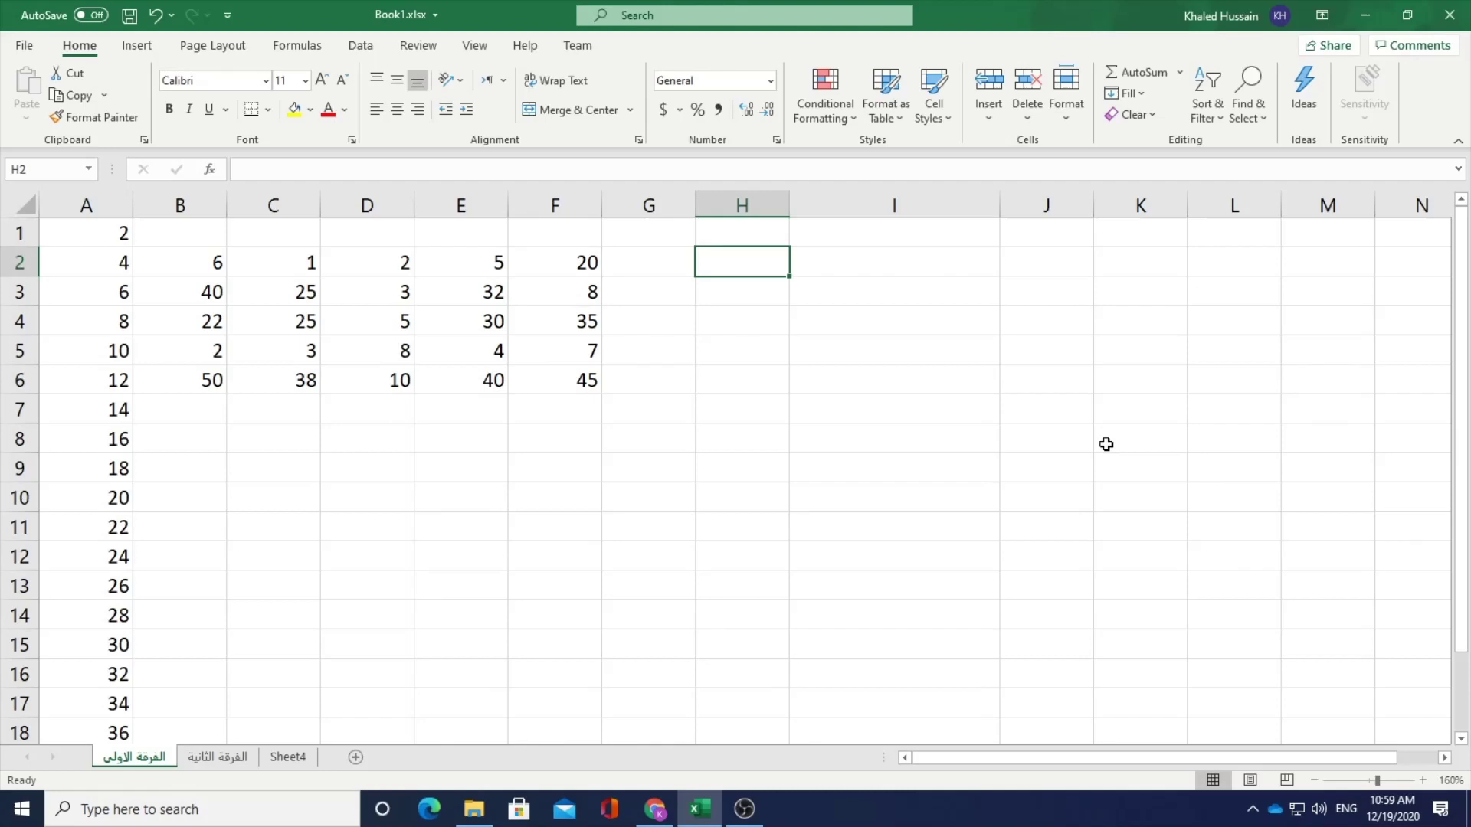
{"action": "left_click", "coordinate": [341, 169]}
{"action": "type", "text": "="}
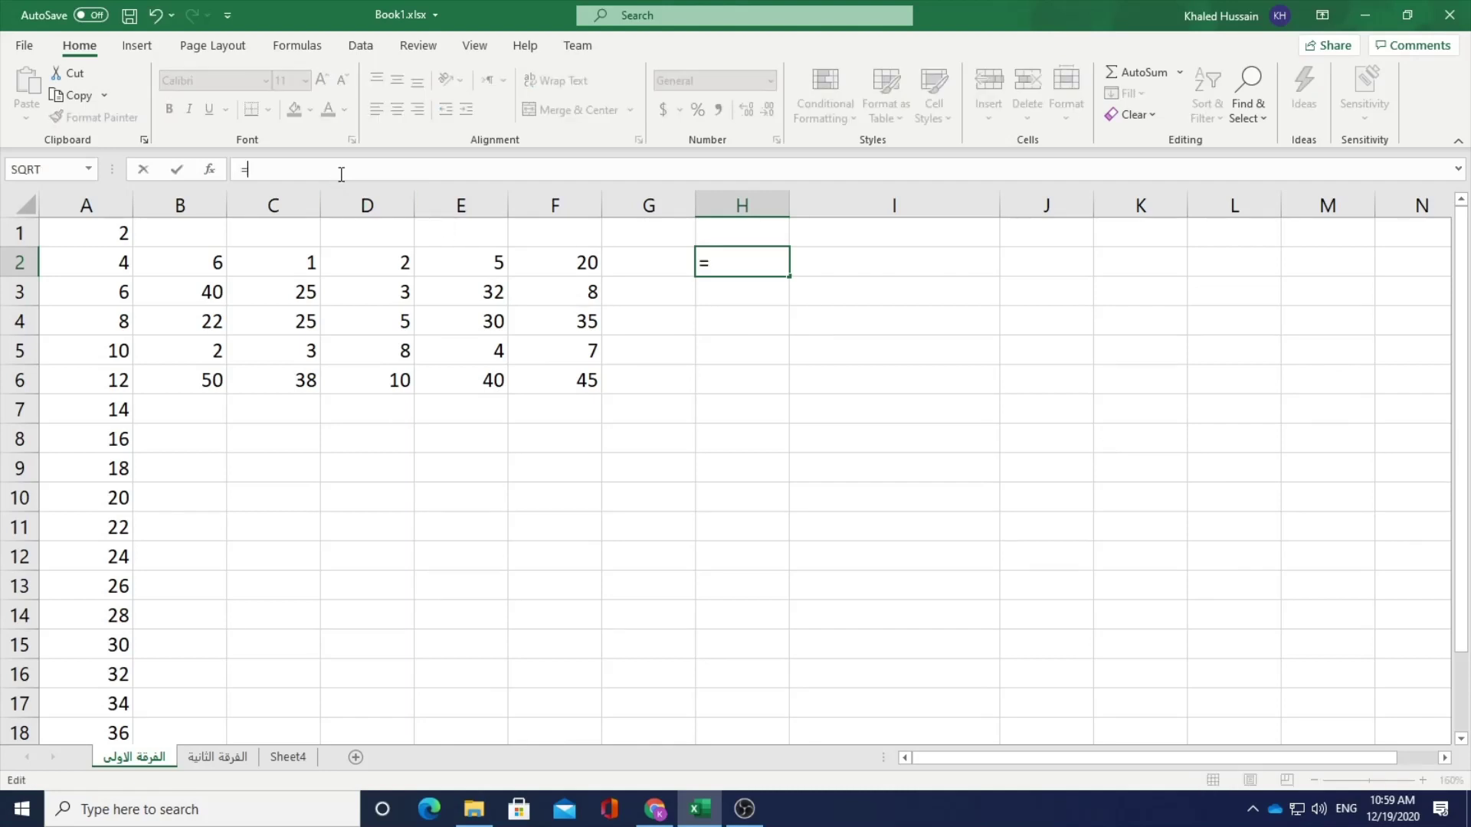
{"action": "type", "text": "if"}
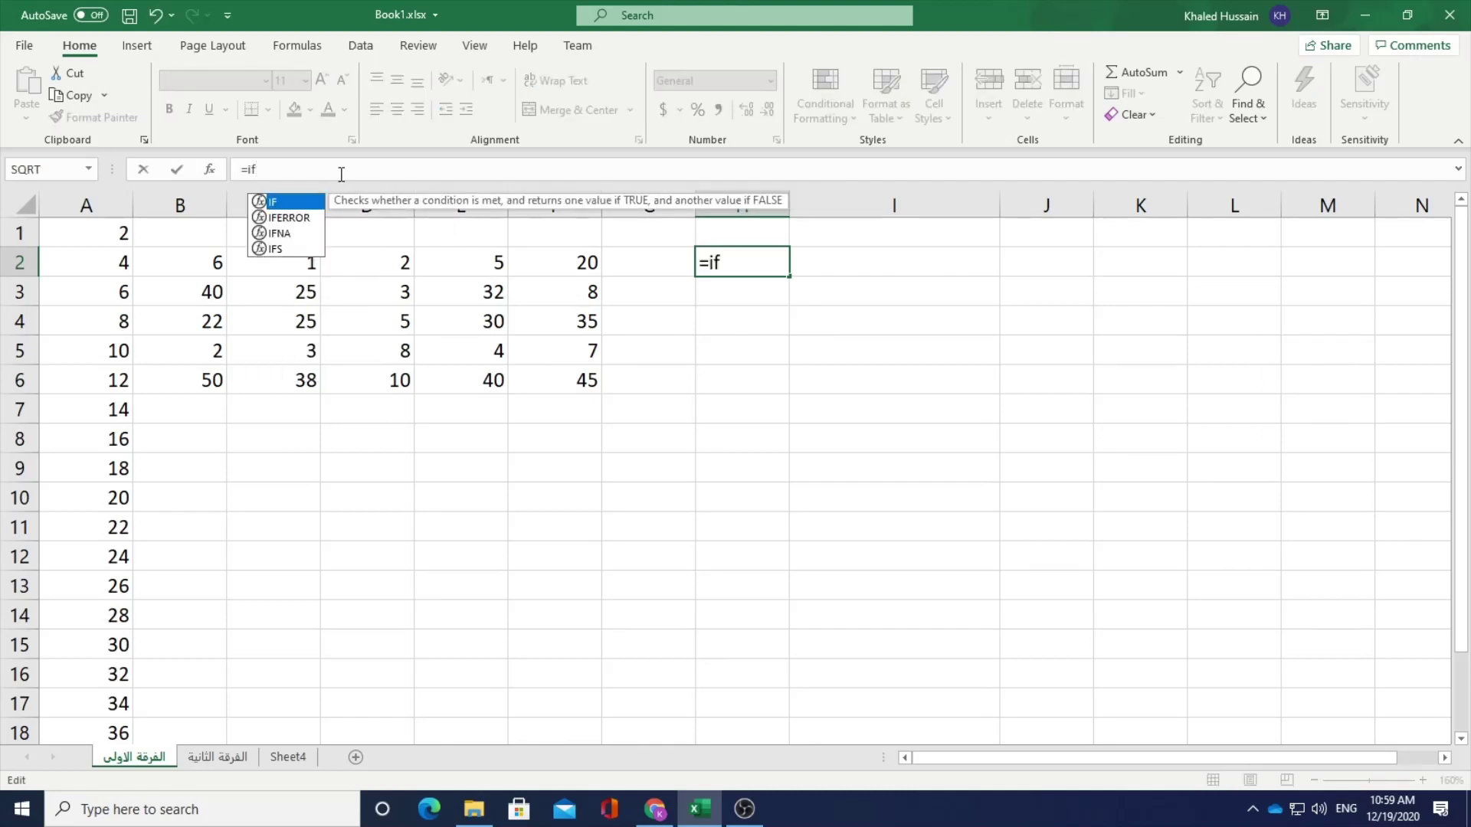
{"action": "double_click", "coordinate": [284, 201]}
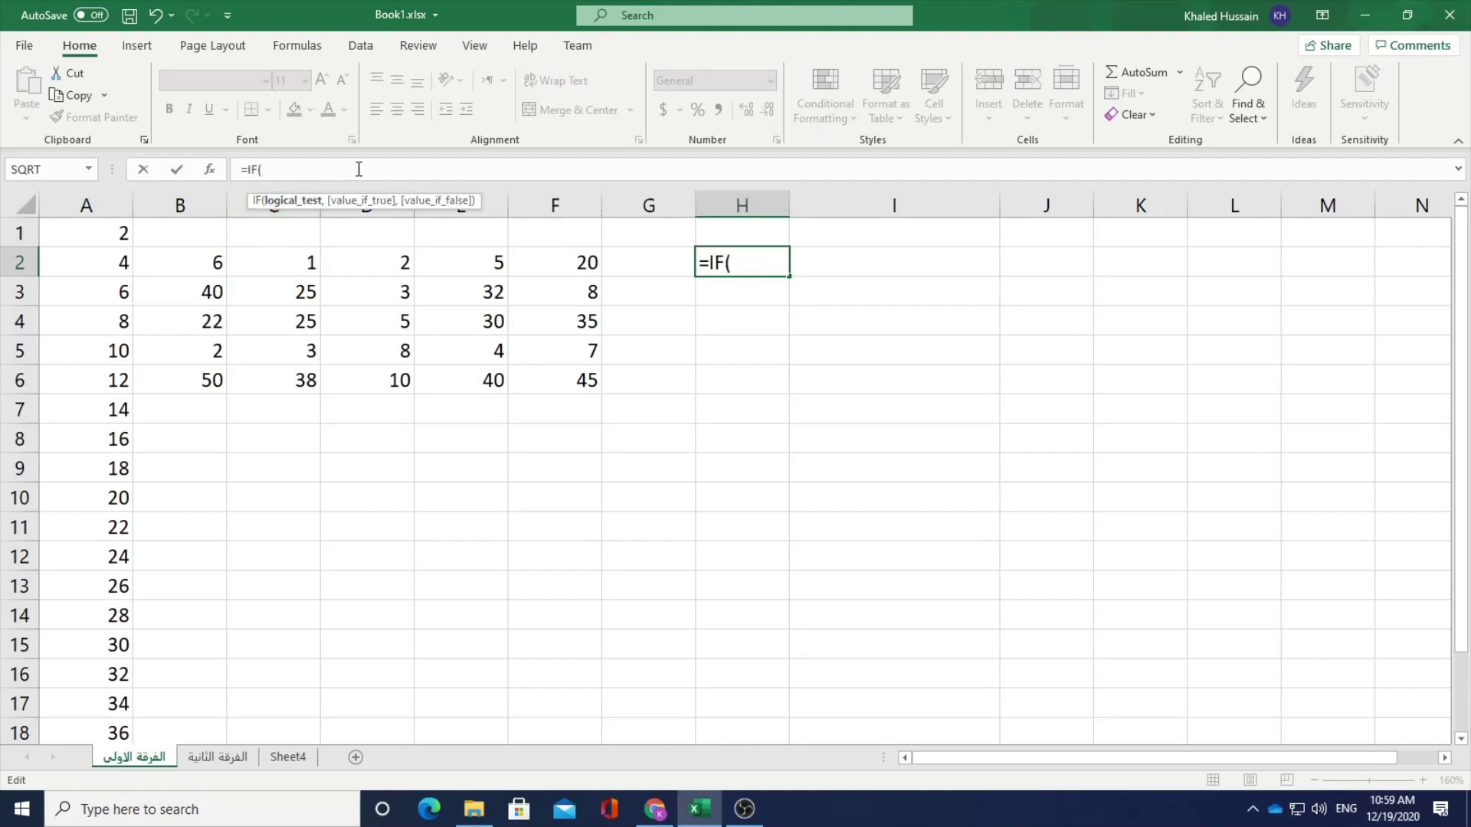
{"action": "left_click", "coordinate": [580, 264]}
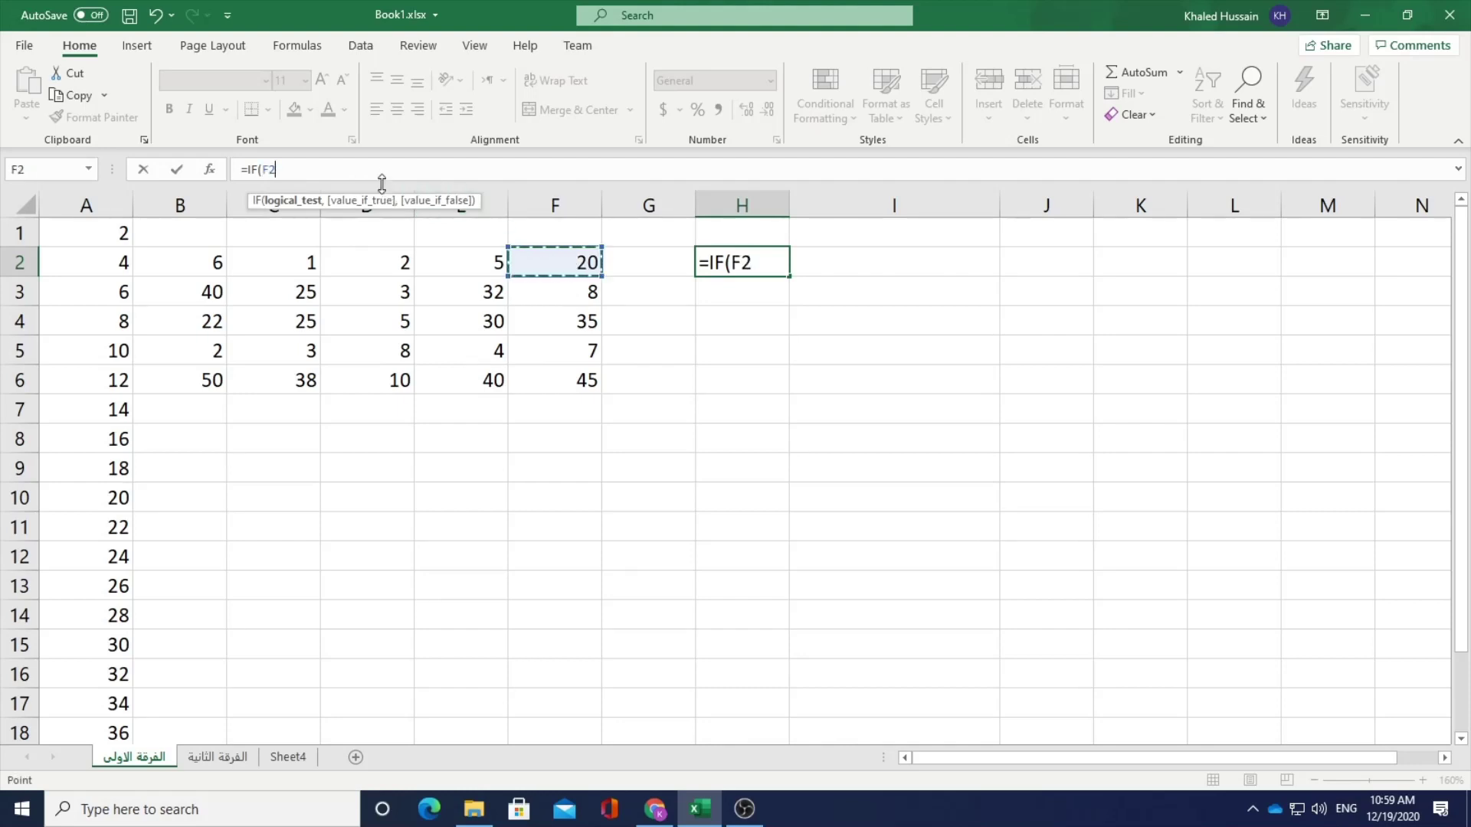
{"action": "type", "text": ">"}
{"action": "type", "text": "20"}
{"action": "type", "text": ","}
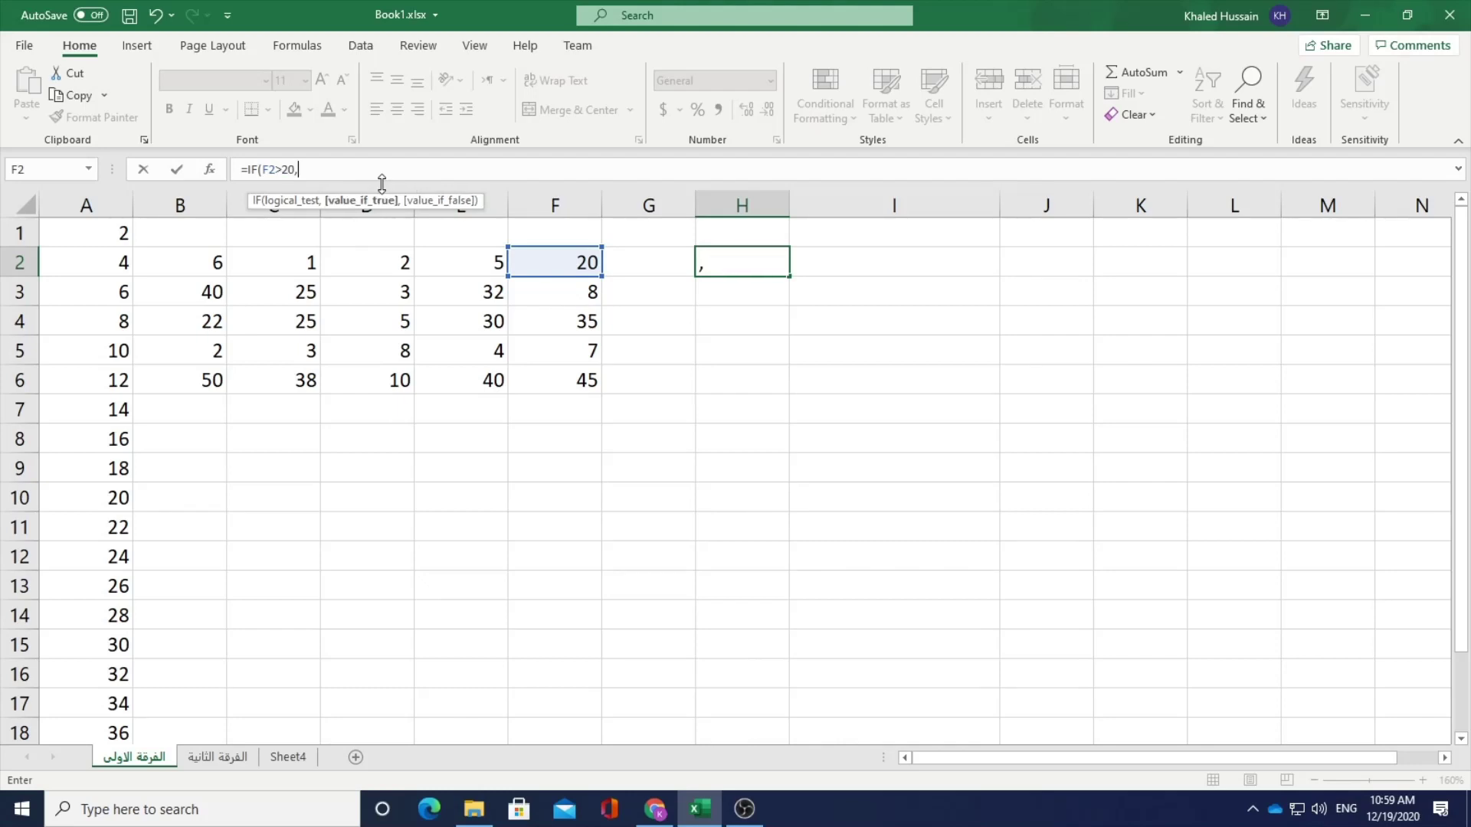
{"action": "type", "text": "\""}
{"action": "type", "text": "PASS"}
{"action": "type", "text": "\","}
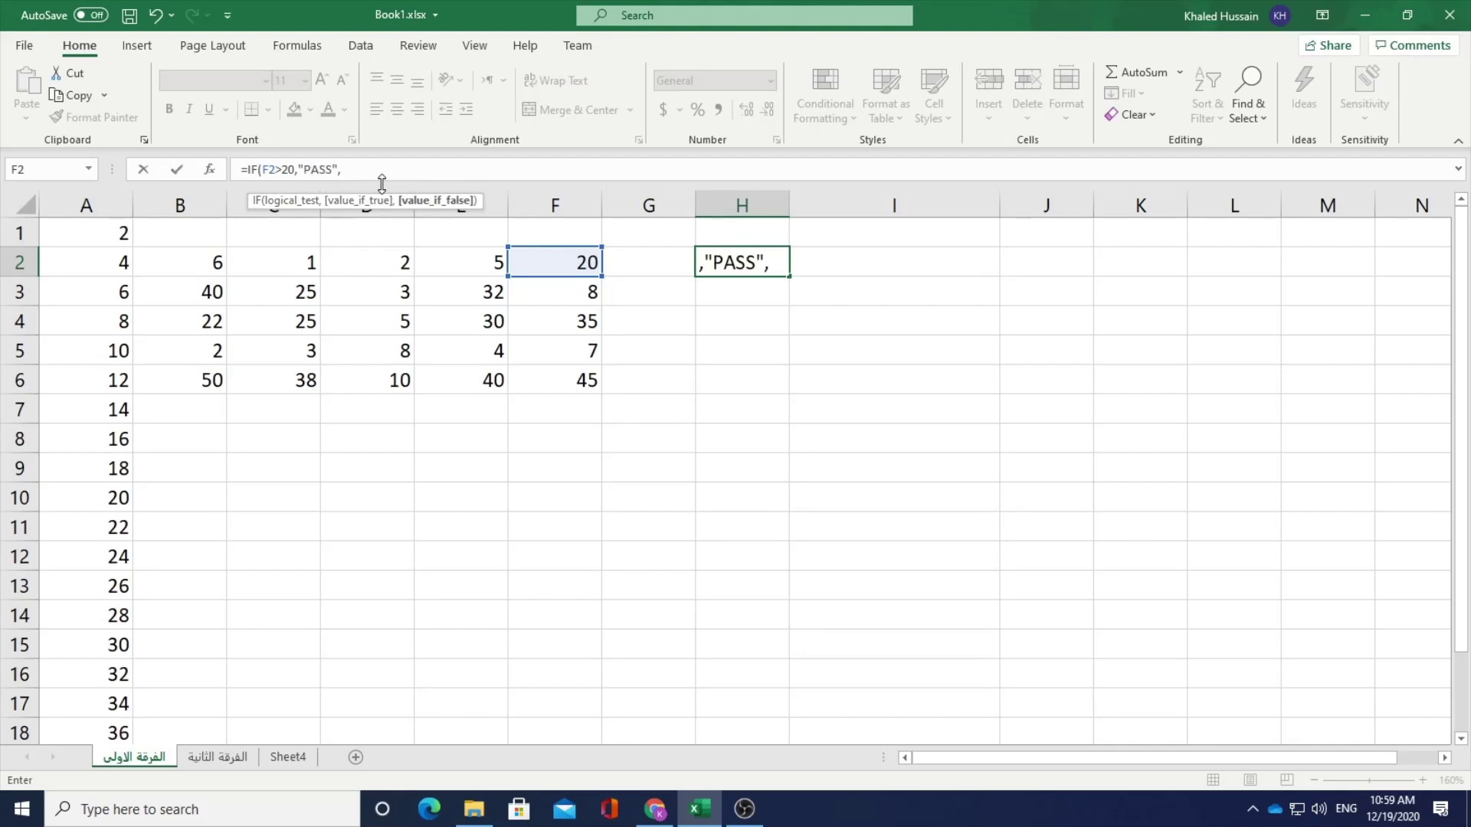
{"action": "type", "text": "\"F"}
{"action": "type", "text": "ail"}
{"action": "type", "text": "\")"}
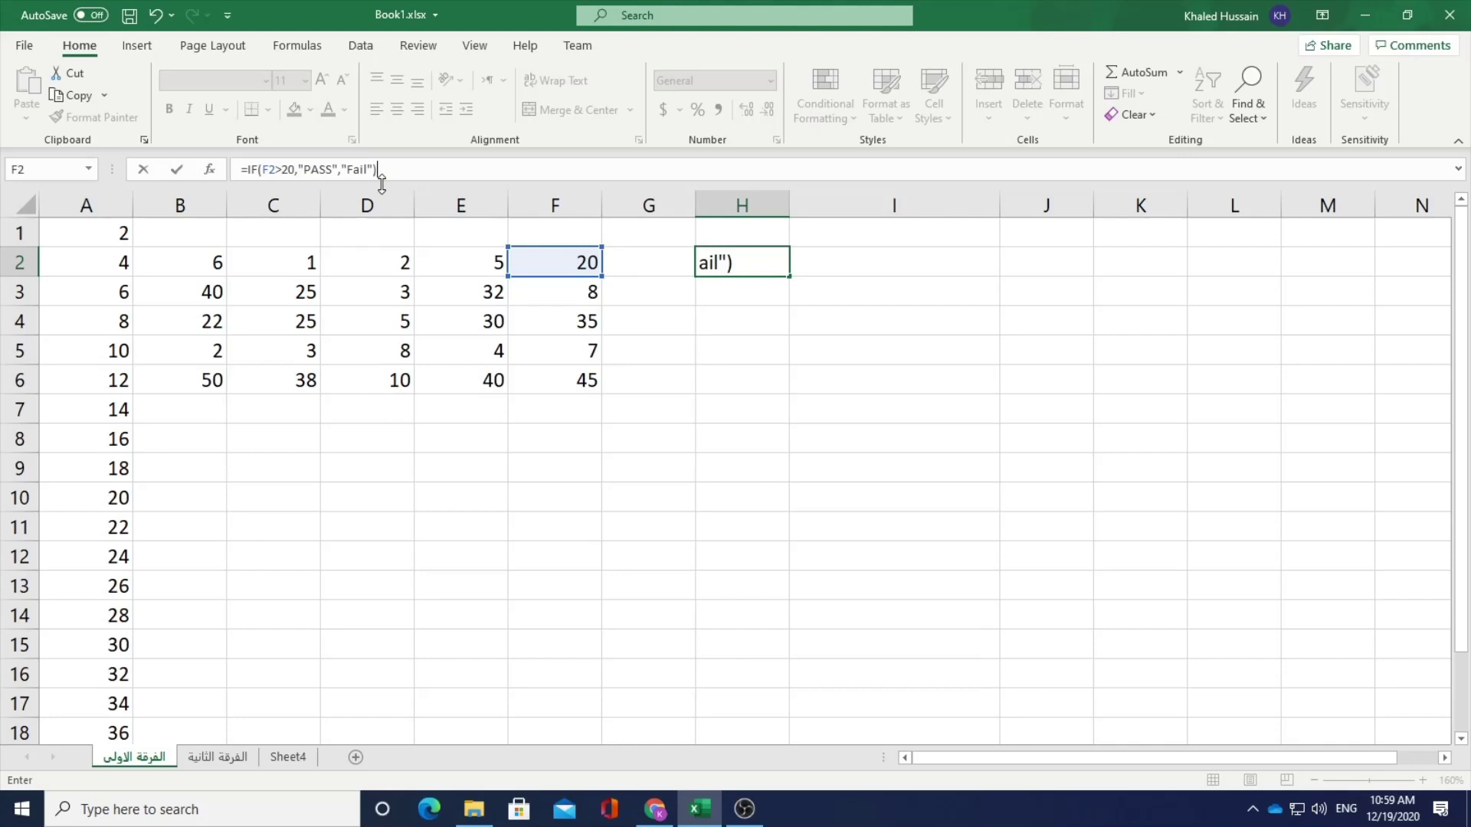
{"action": "key", "text": "Return"}
{"action": "left_click", "coordinate": [740, 262]}
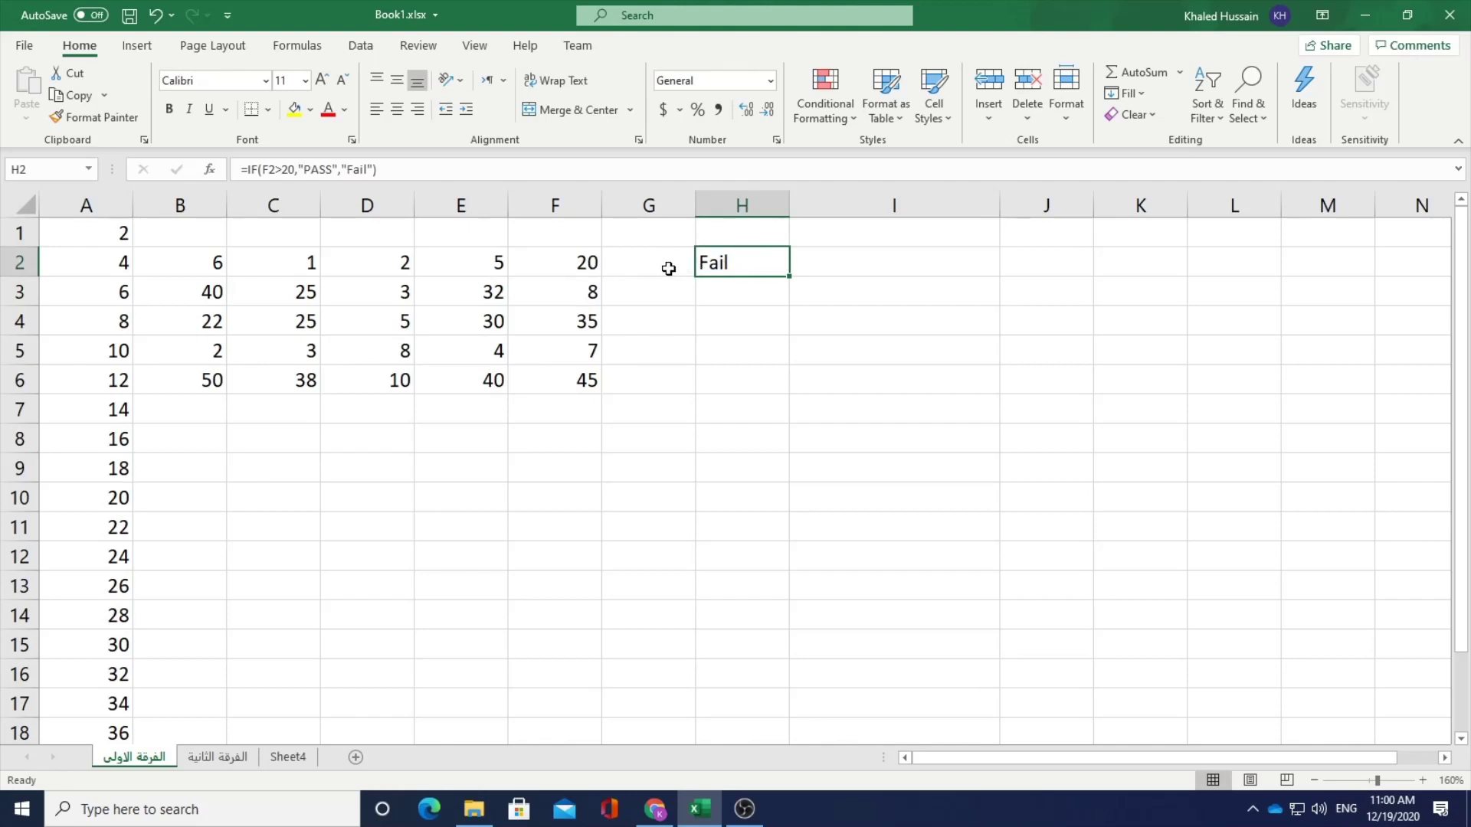
{"action": "left_click", "coordinate": [739, 284]}
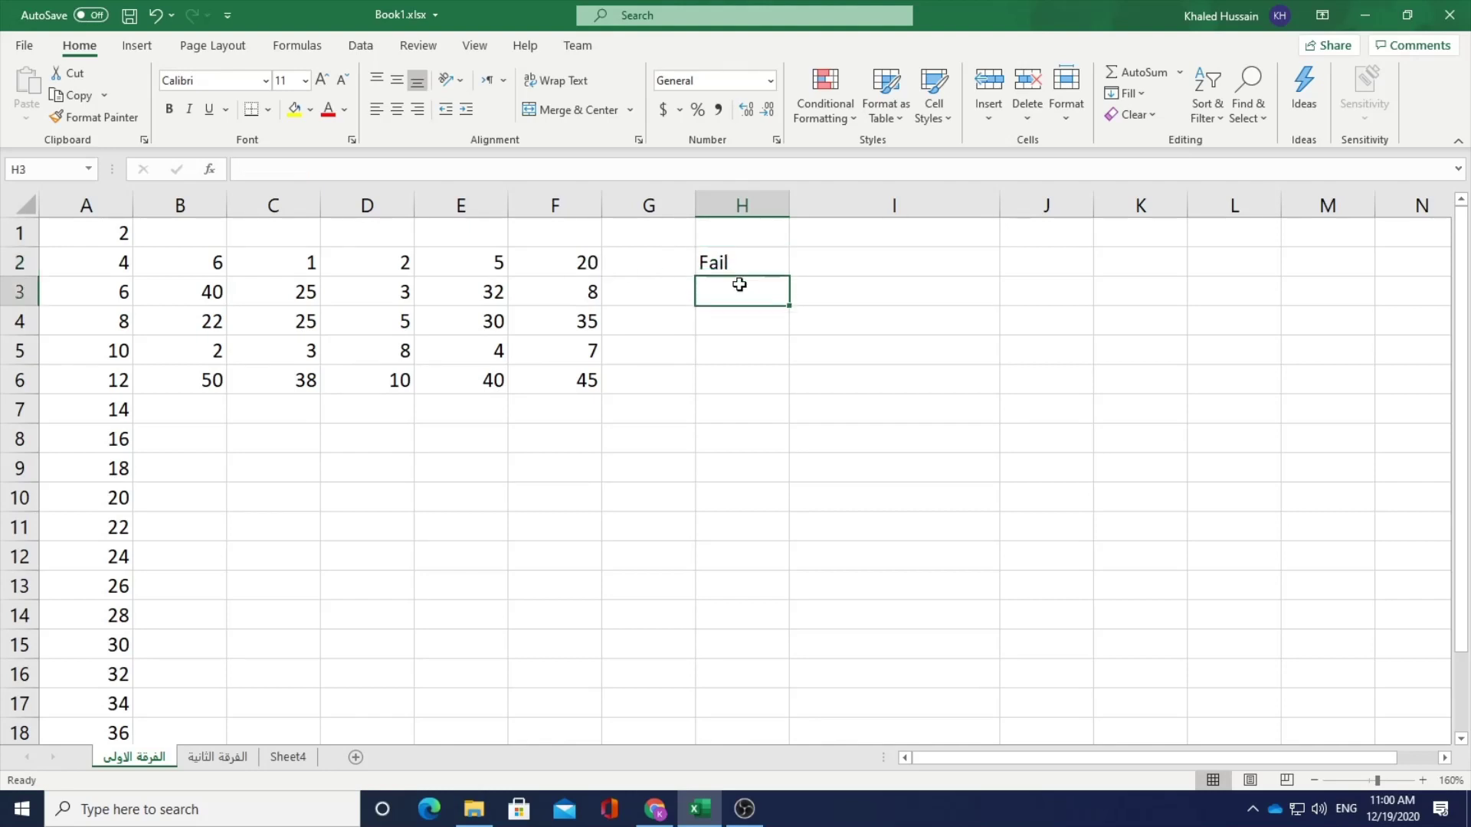
{"action": "left_click", "coordinate": [709, 325]}
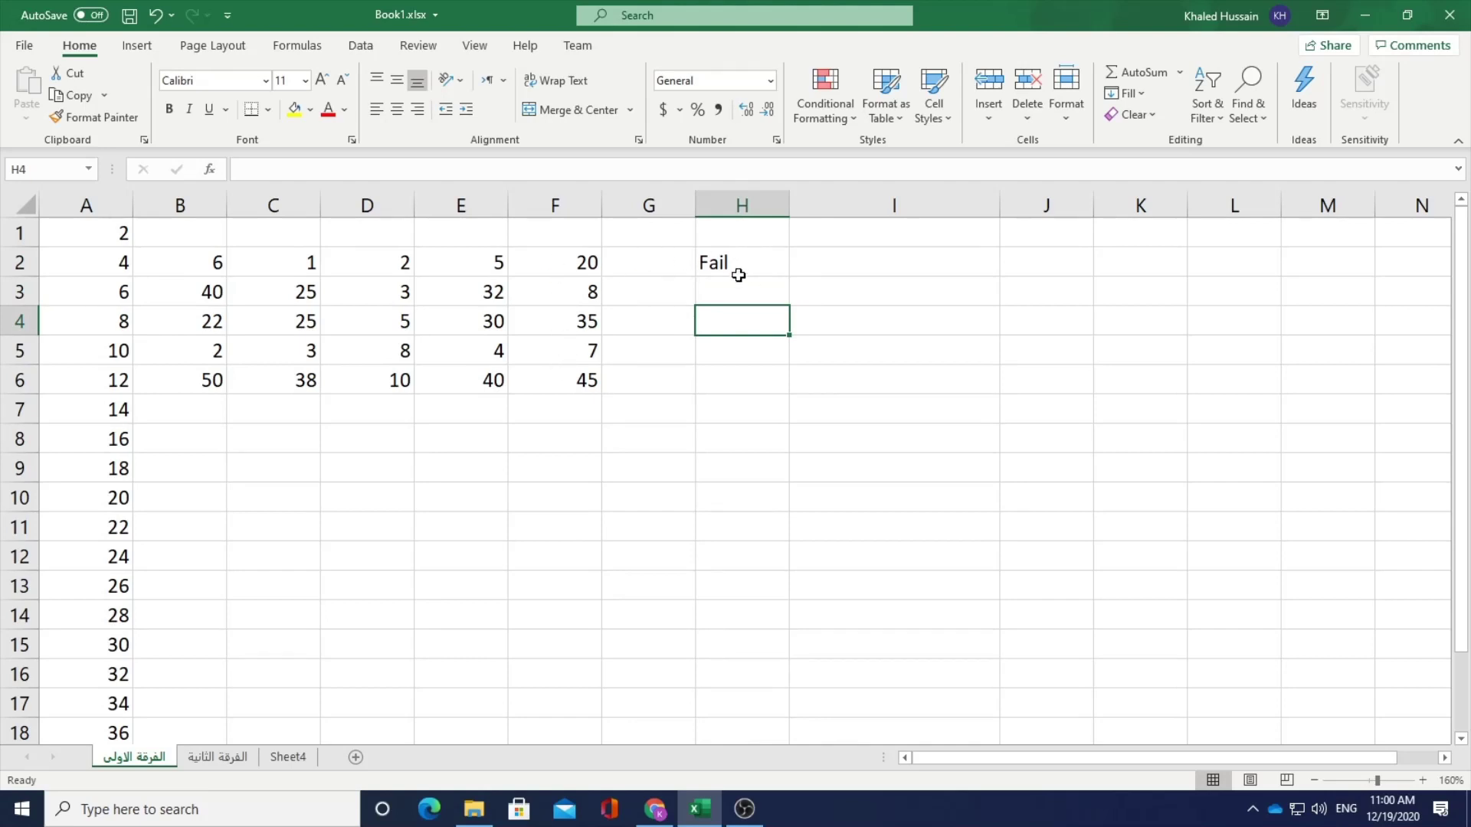
{"action": "left_click", "coordinate": [716, 262]}
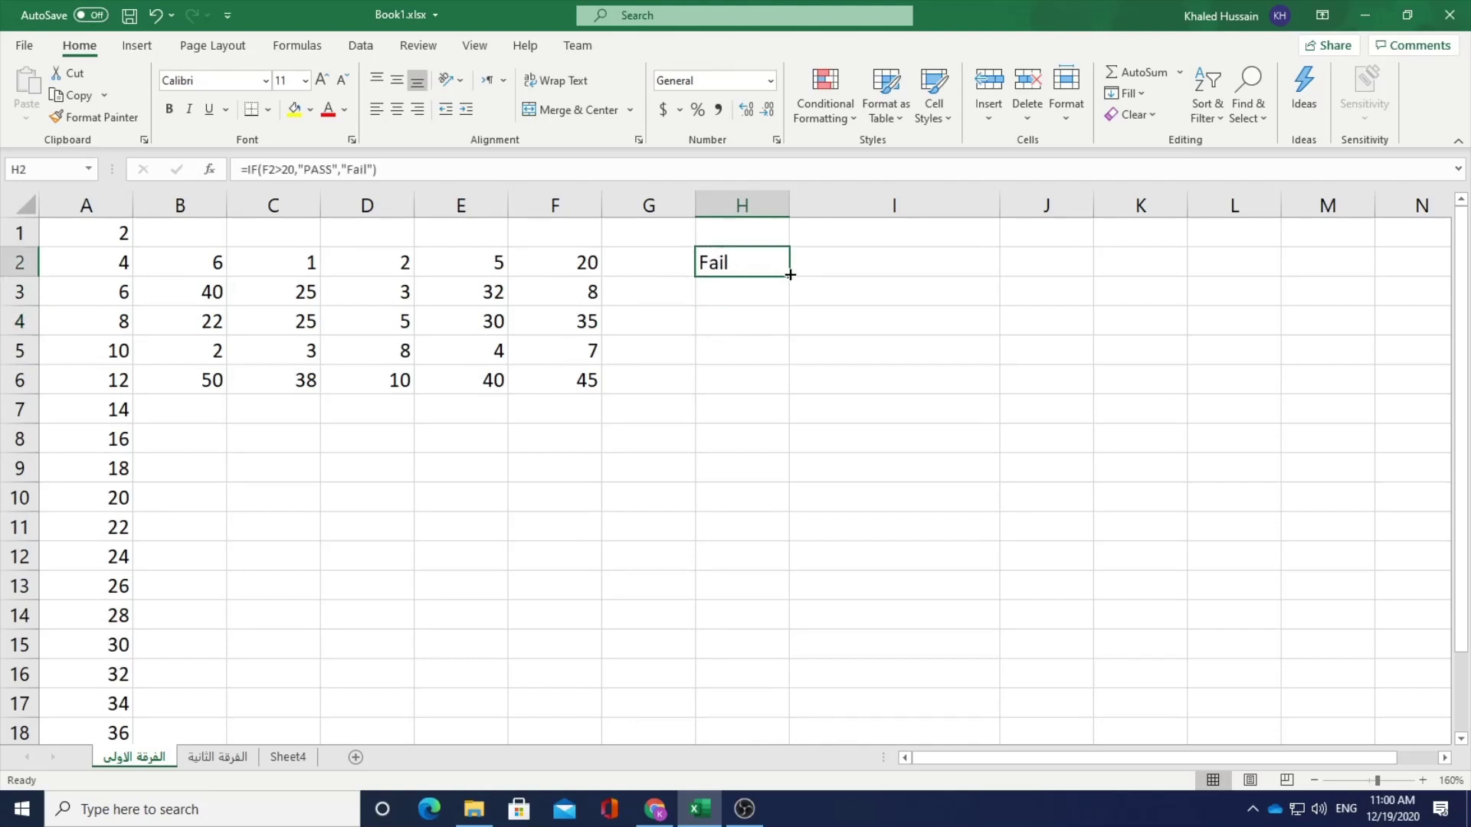
Fill H2's IF formula down to H6 and verify each row tests its own F cell.
{"action": "left_click_drag", "start_coordinate": [790, 275], "coordinate": [780, 347]}
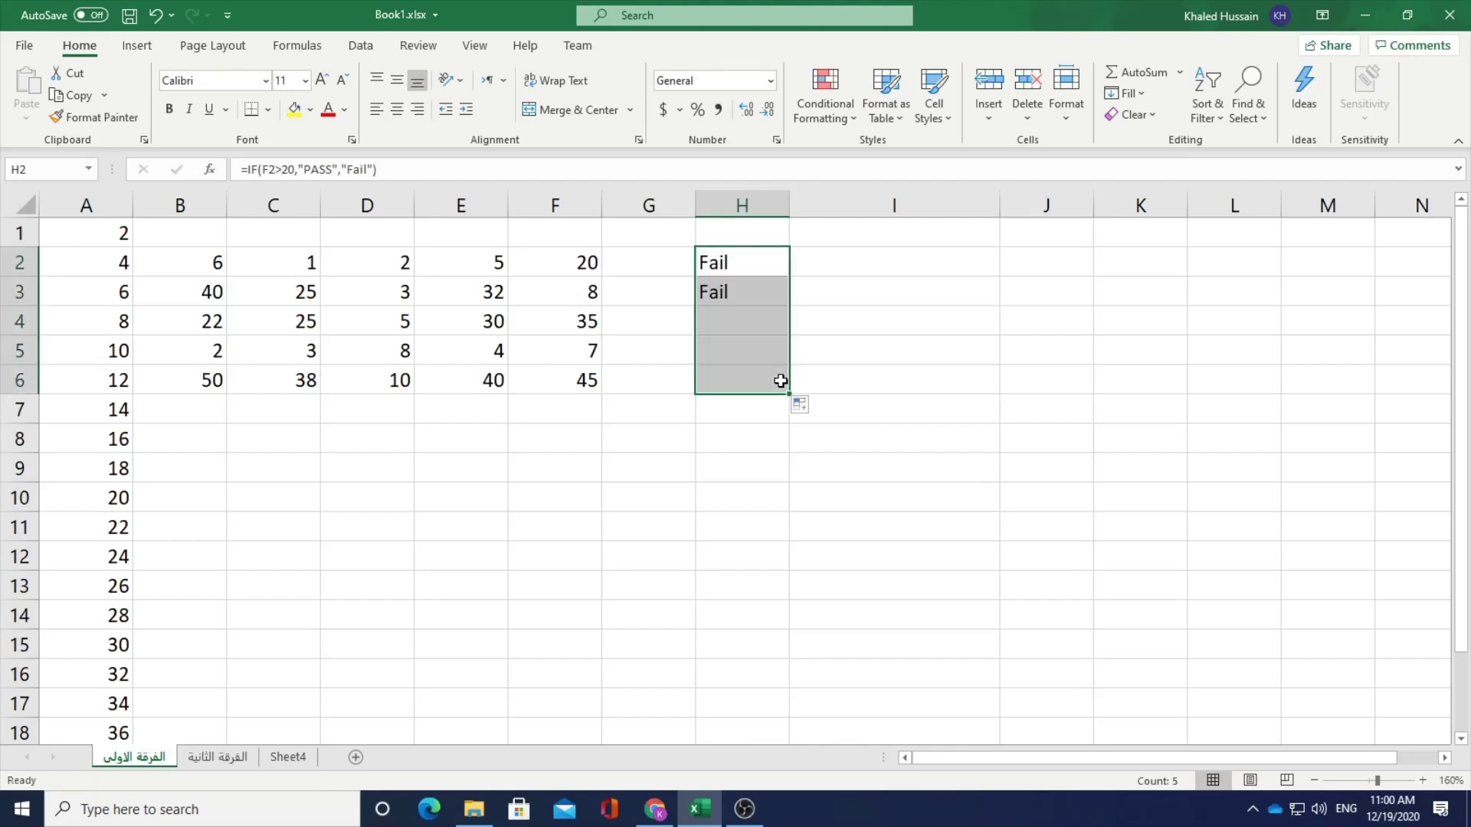
{"action": "left_click_drag", "start_coordinate": [780, 380], "coordinate": [781, 383]}
{"action": "left_click", "coordinate": [722, 291]}
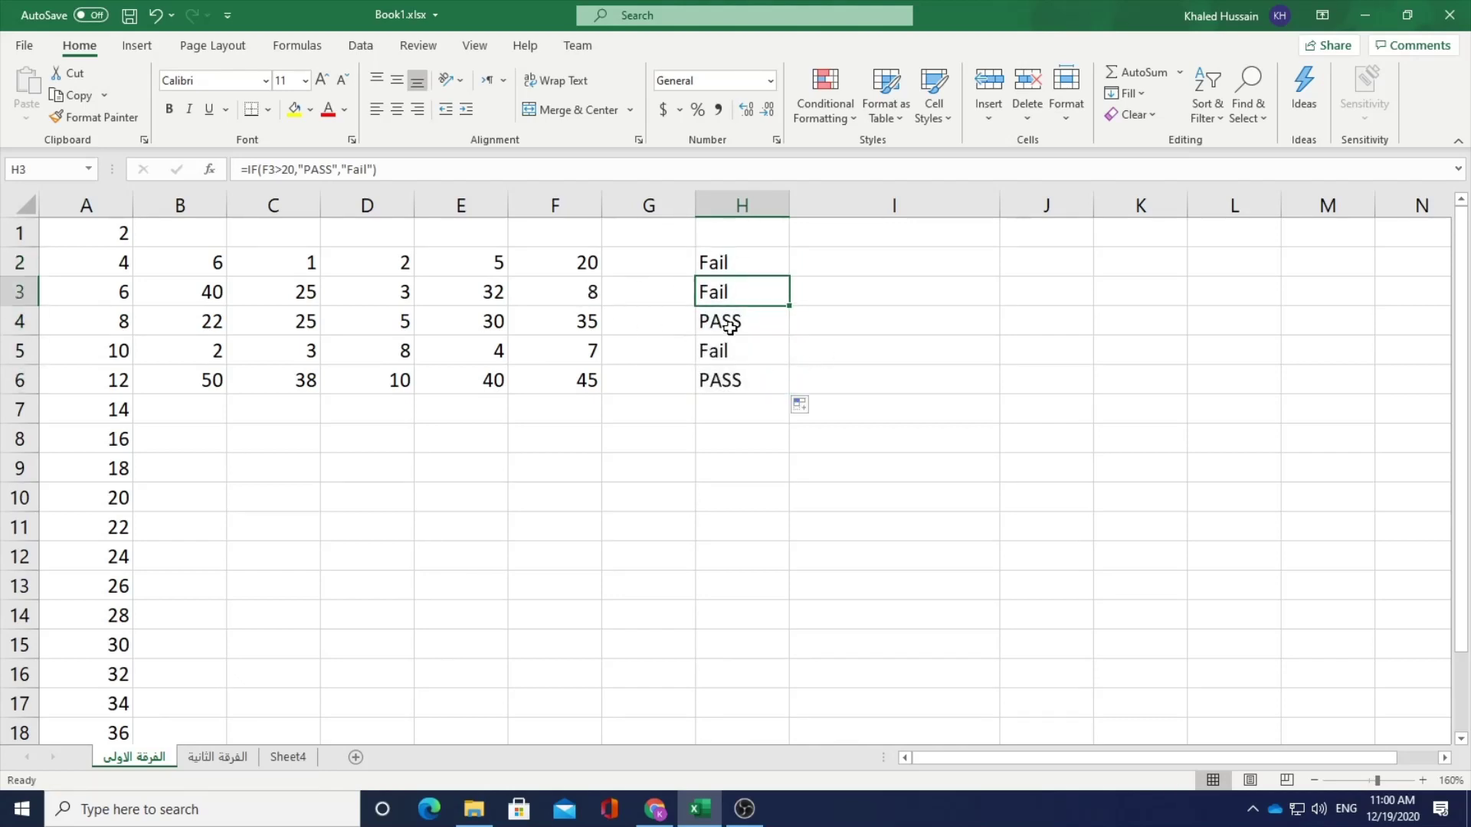
{"action": "left_click", "coordinate": [729, 329]}
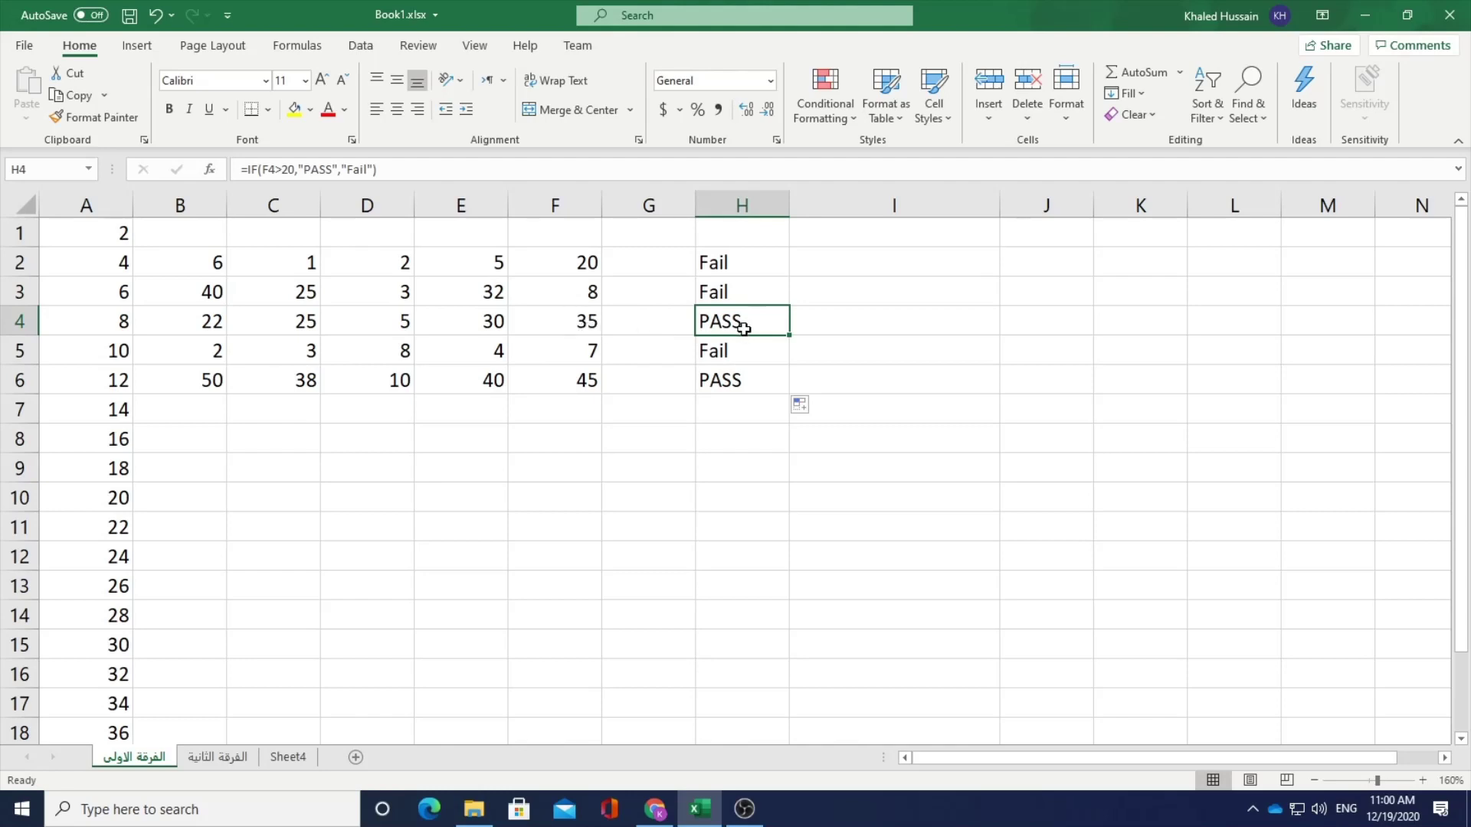
{"action": "left_click", "coordinate": [724, 353]}
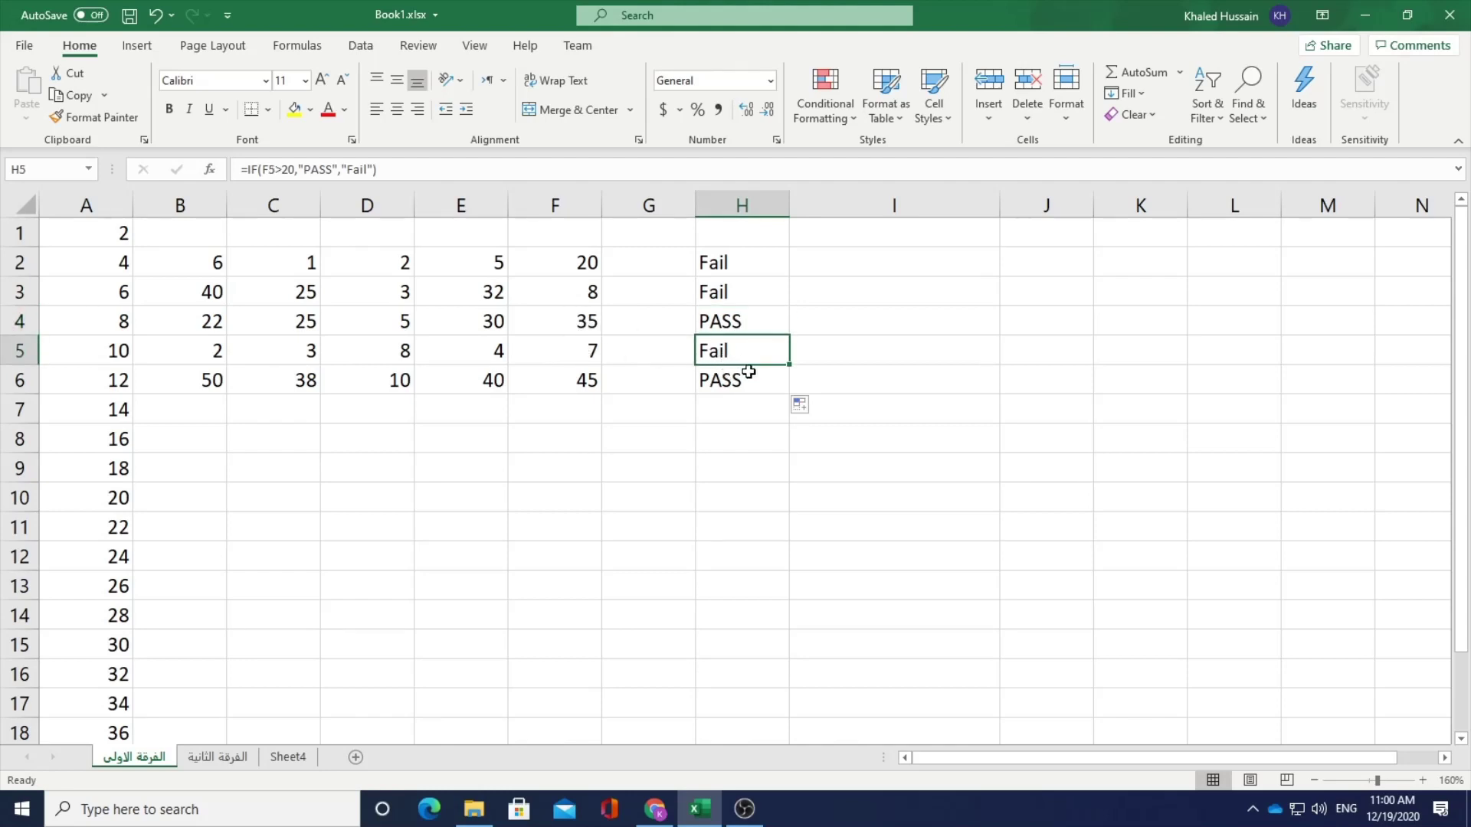
{"action": "left_click", "coordinate": [747, 379]}
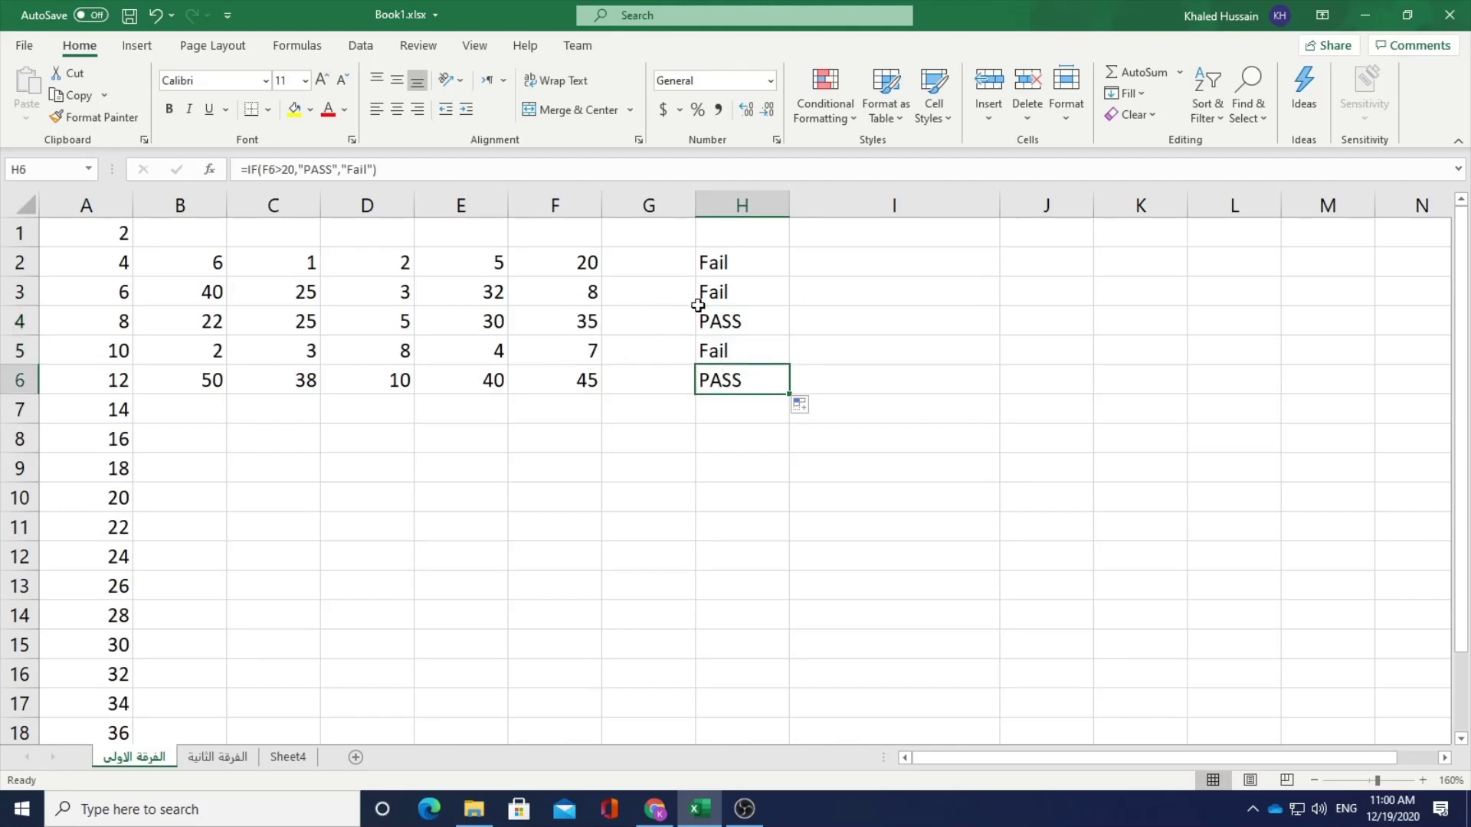
Change F2 to 21 so H2 reads PASS.
{"action": "left_click", "coordinate": [582, 265]}
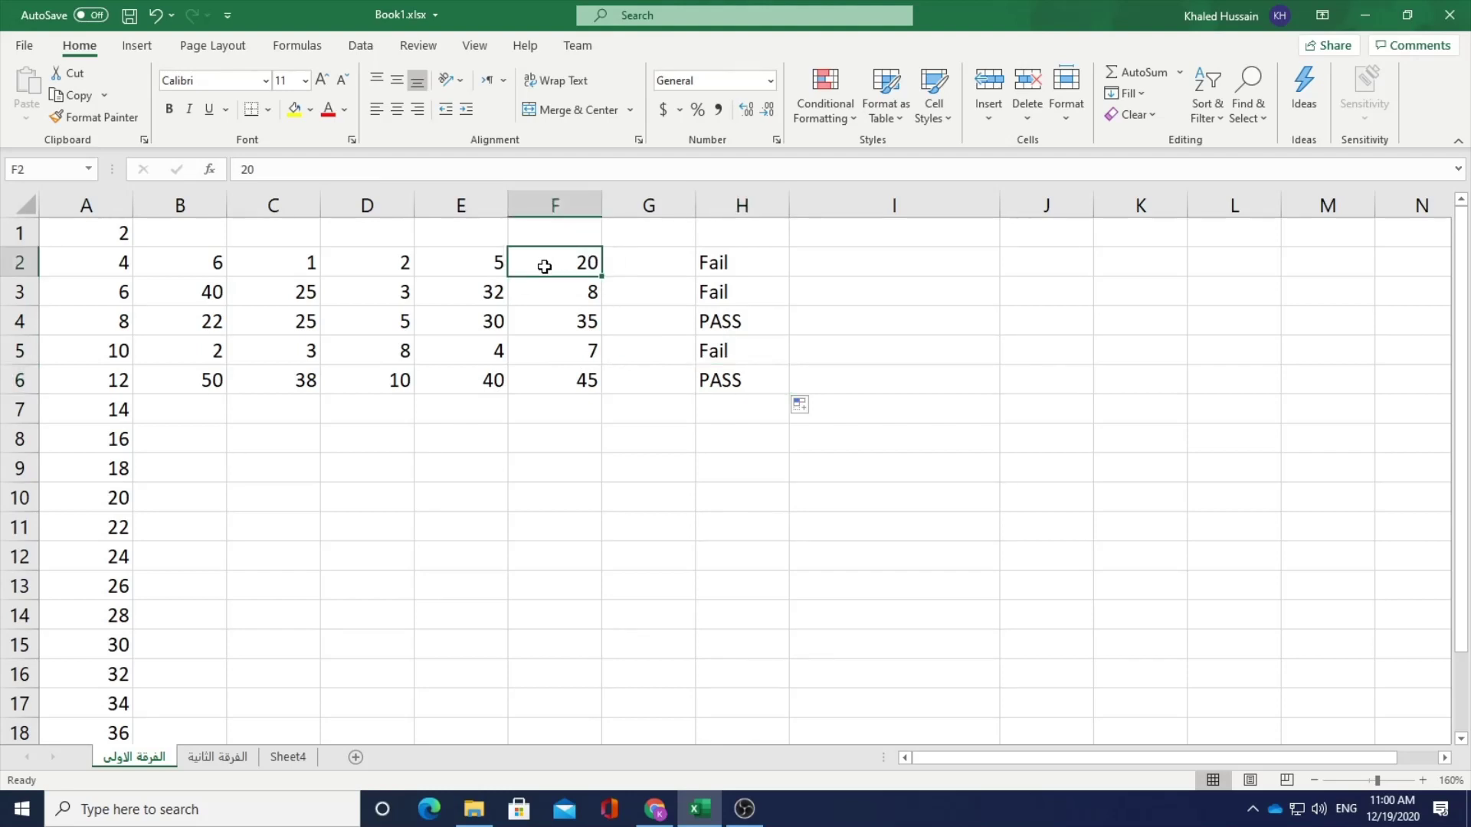
{"action": "type", "text": "21"}
{"action": "key", "text": "Return"}
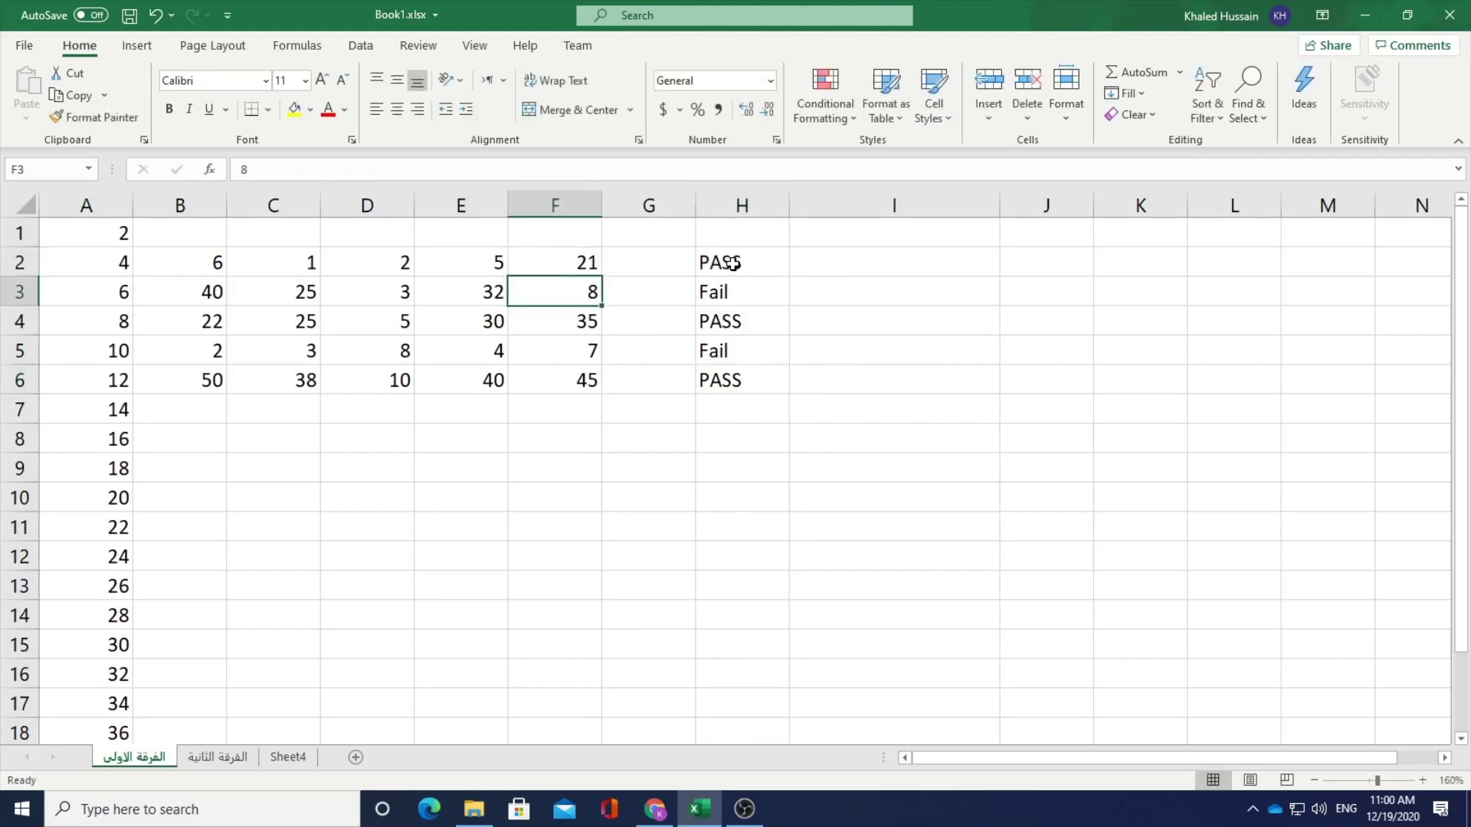
{"action": "left_click", "coordinate": [720, 264]}
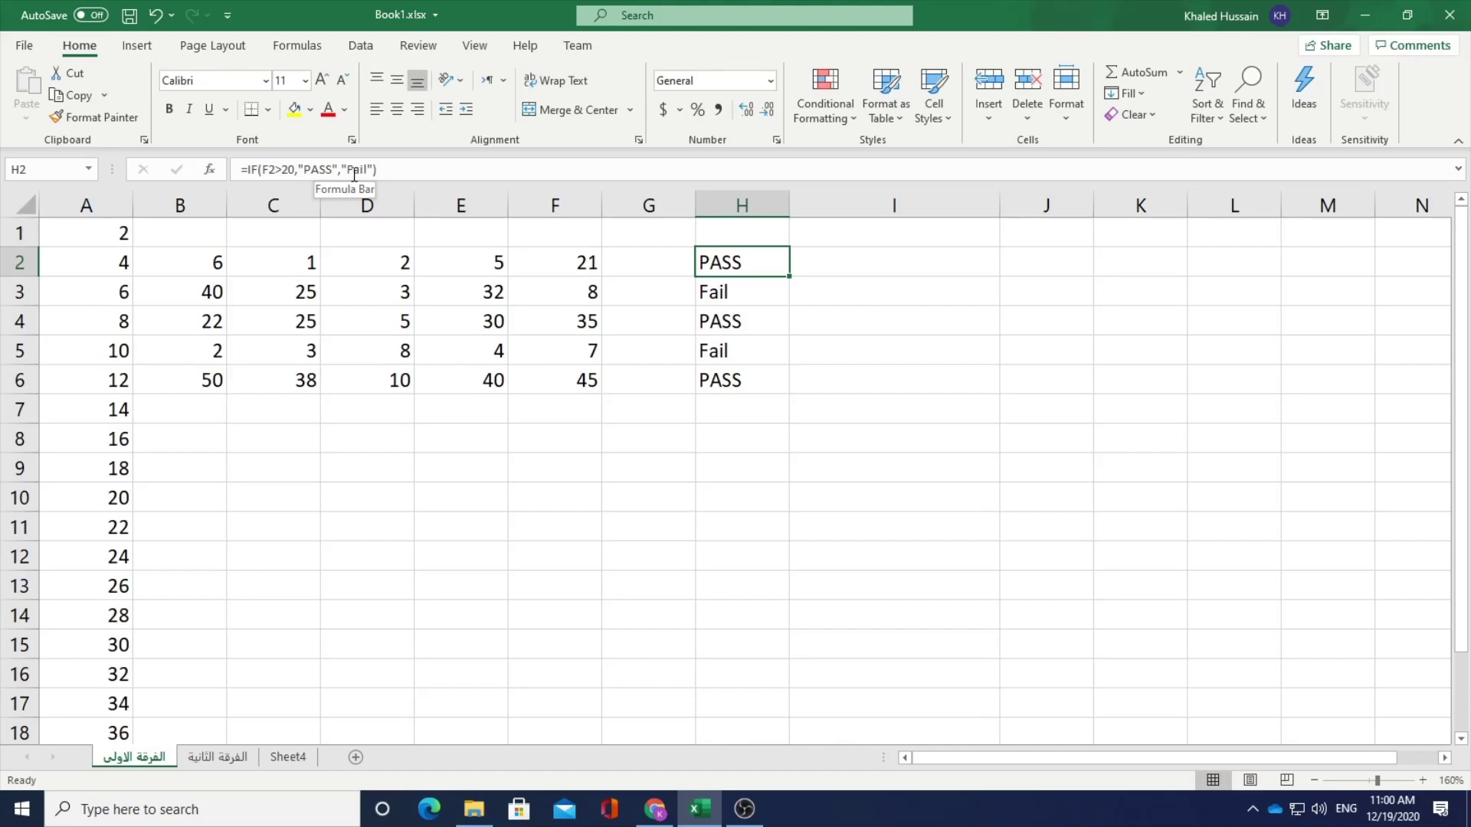
In H2's IF formula, replace PASS with ناجح and Fail with راسب.
{"action": "left_click_drag", "start_coordinate": [305, 170], "coordinate": [333, 169]}
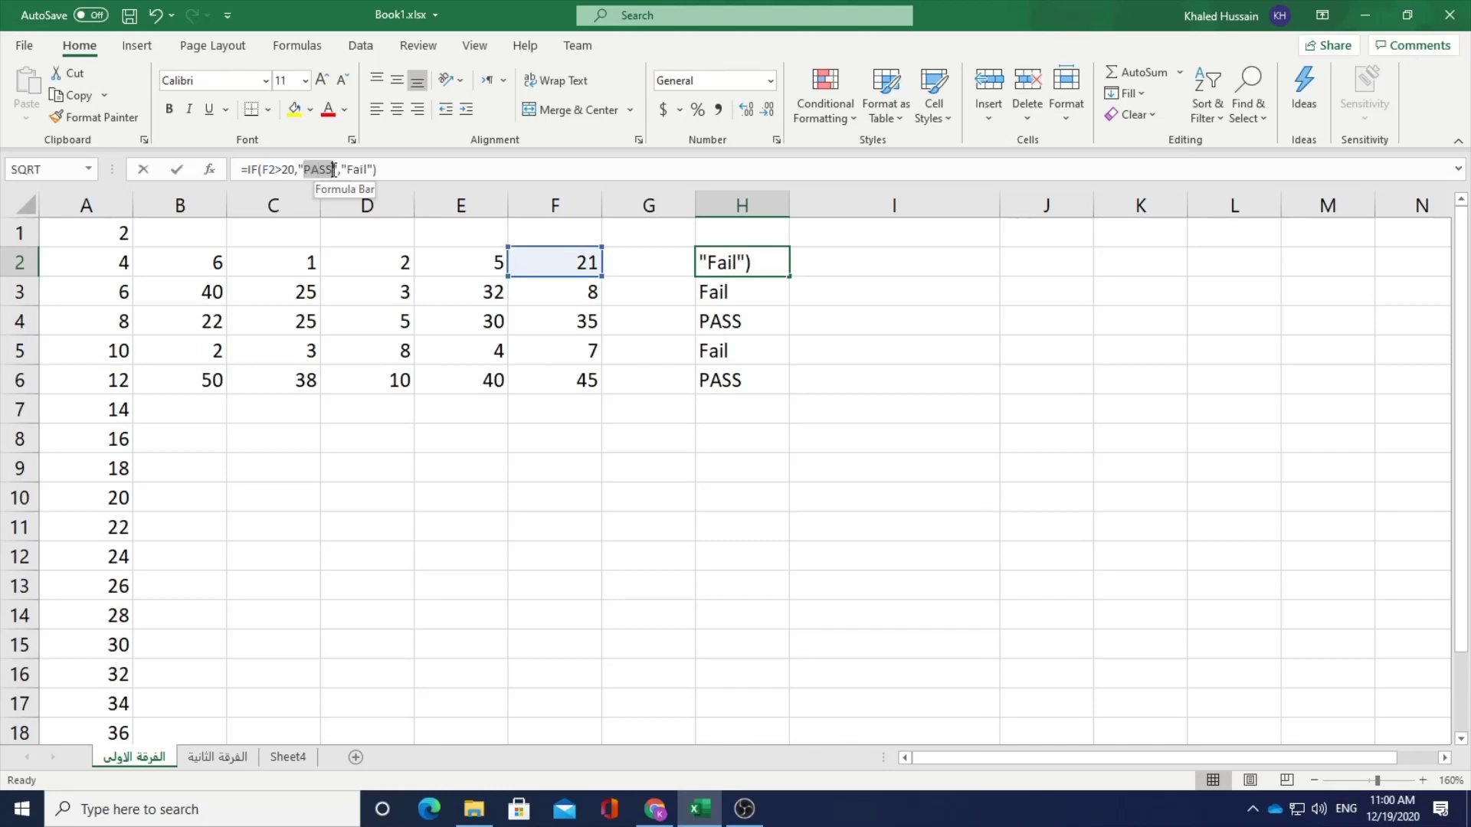
{"action": "left_click", "coordinate": [1346, 809]}
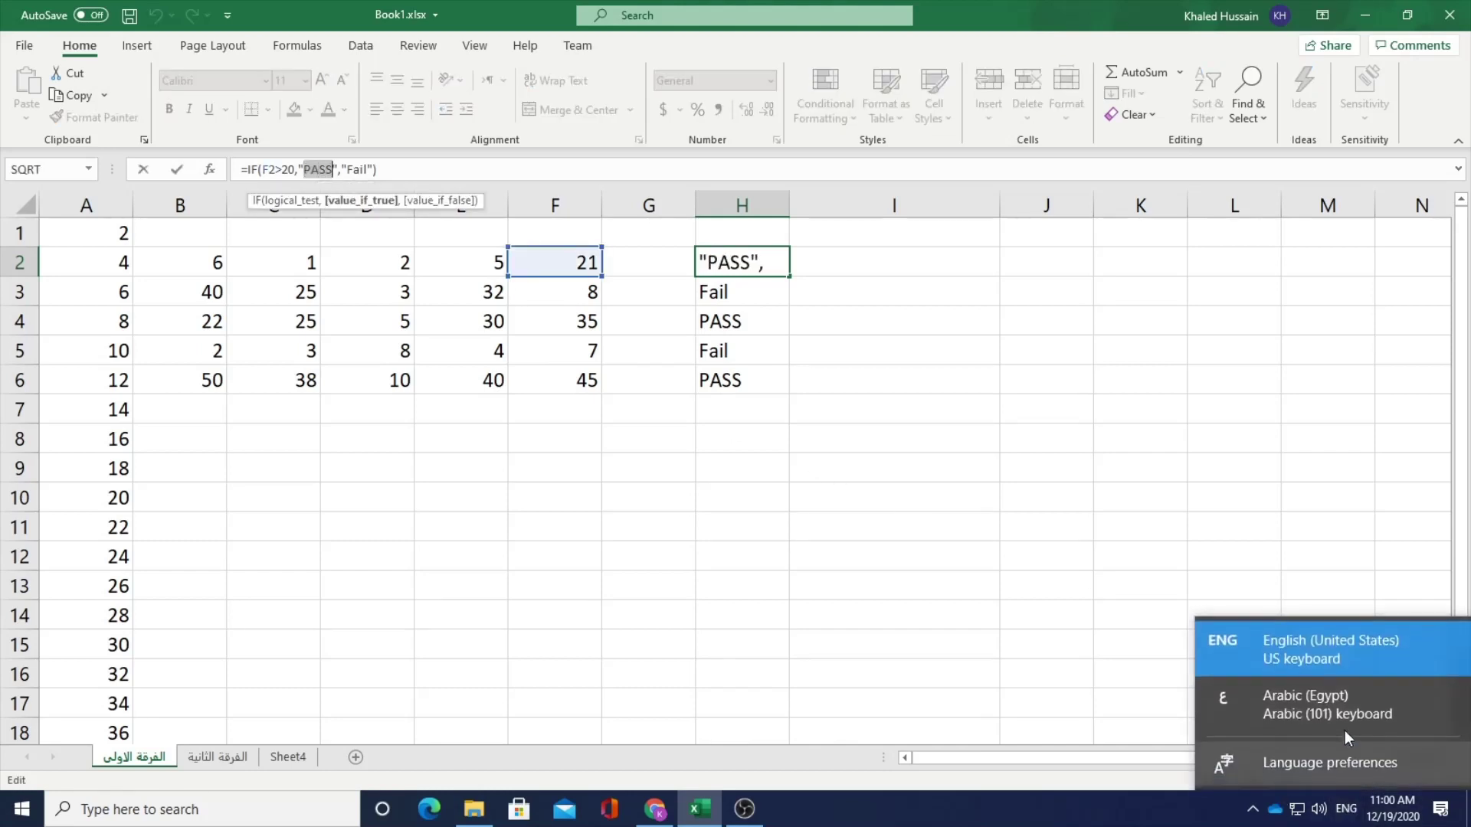
{"action": "left_click", "coordinate": [1198, 671]}
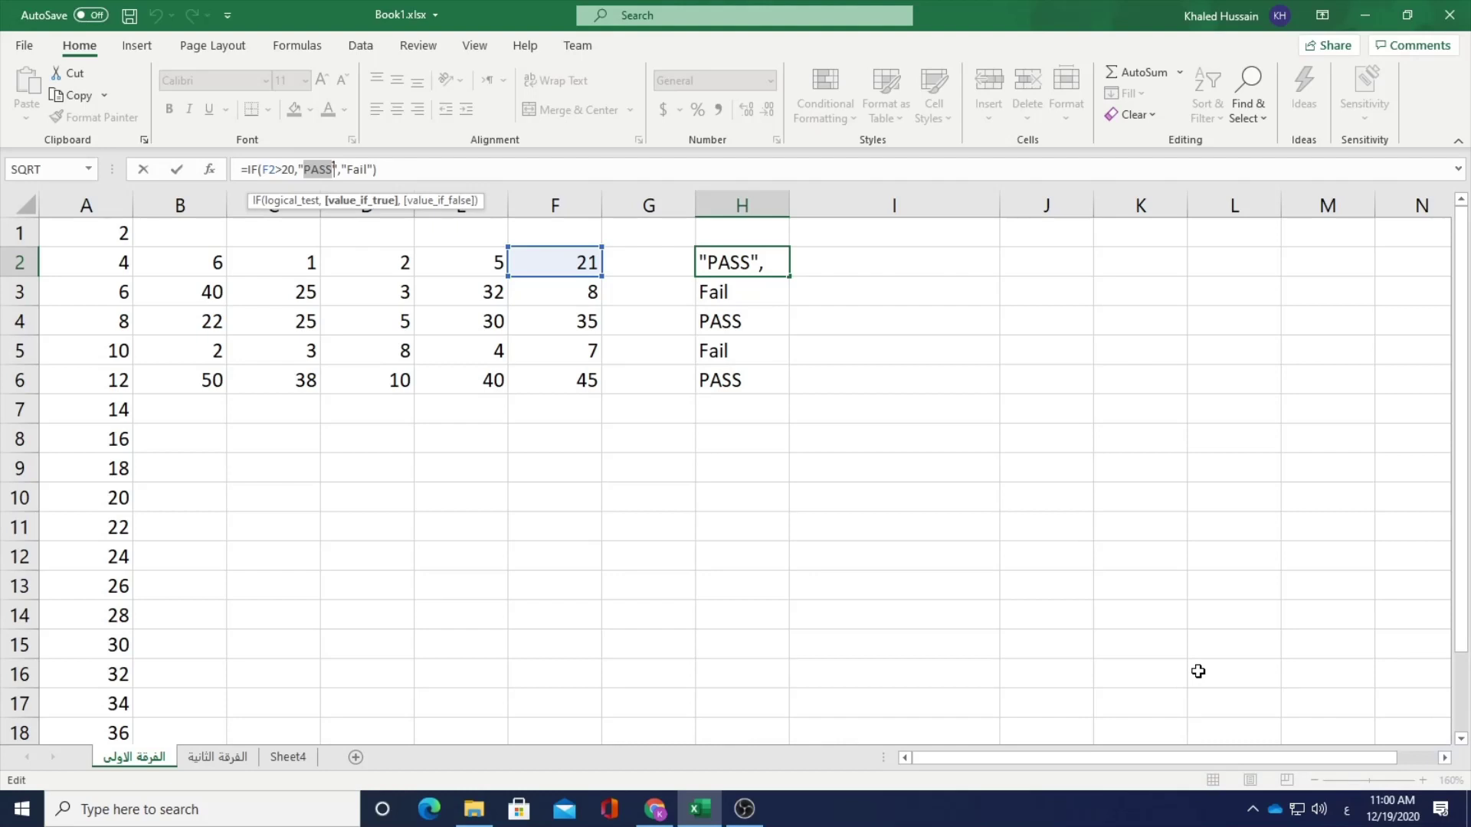
{"action": "type", "text": "ن"}
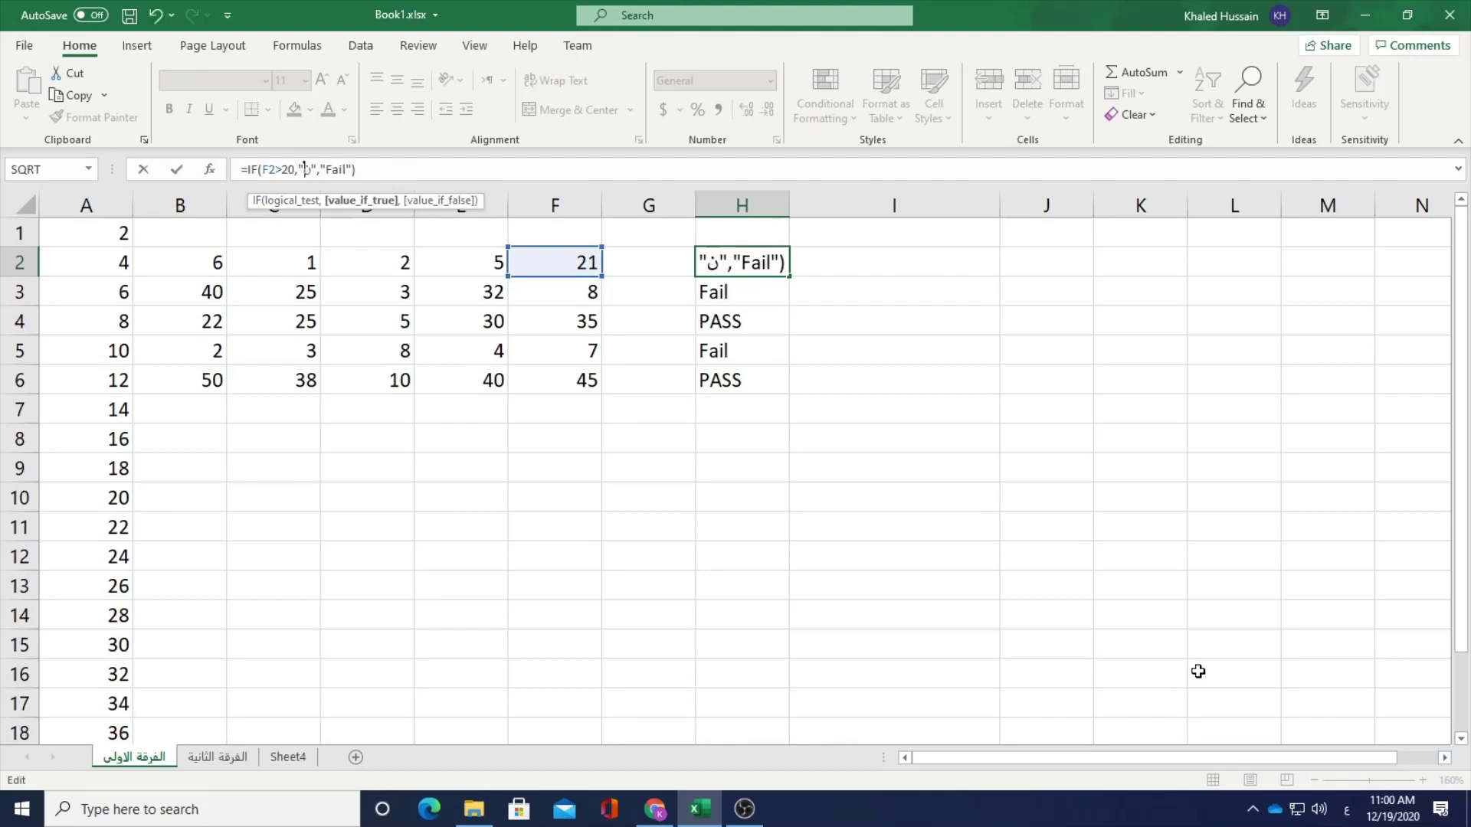
{"action": "type", "text": "اجح"}
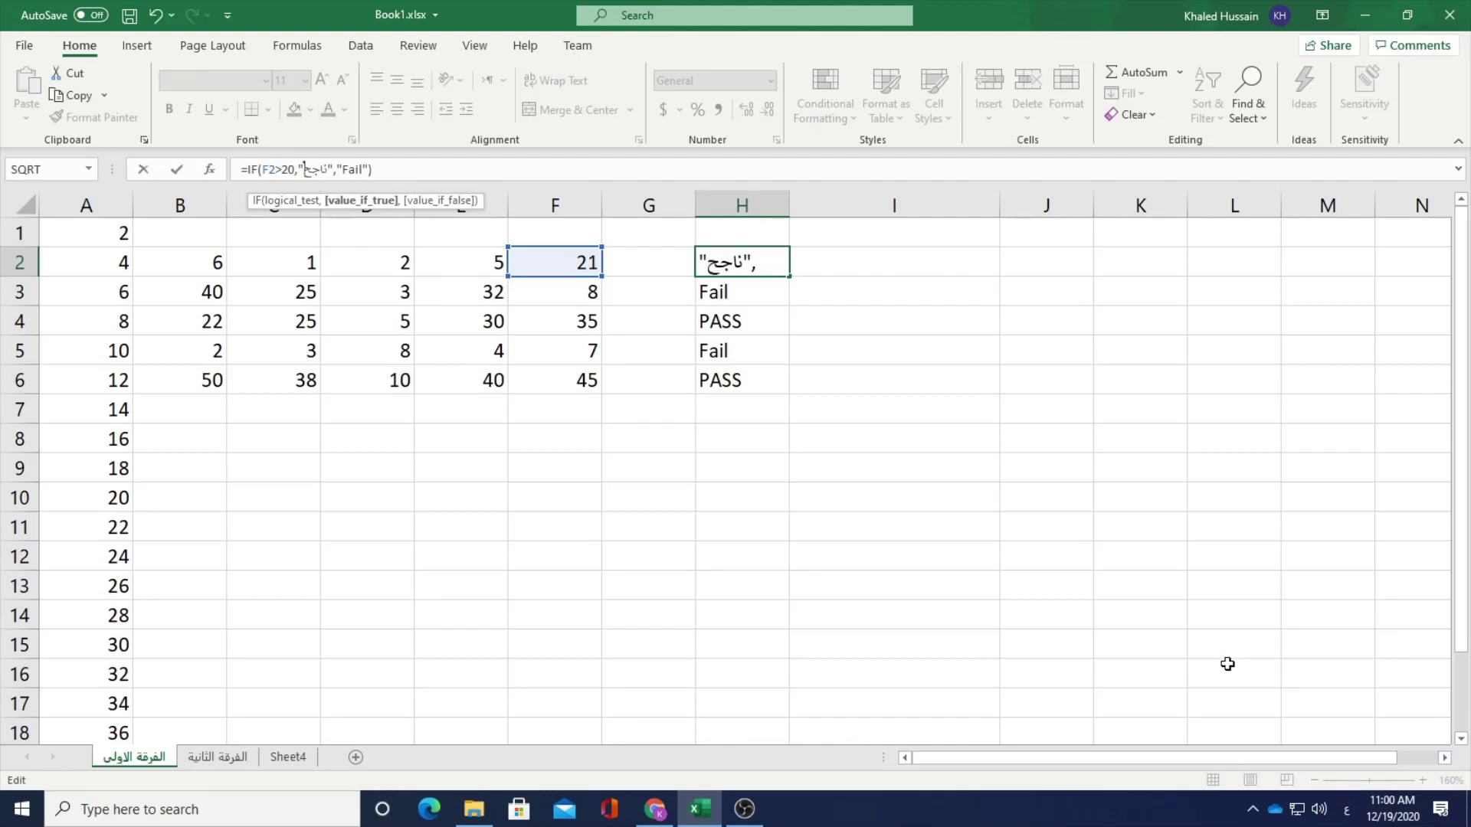
{"action": "left_click", "coordinate": [349, 169]}
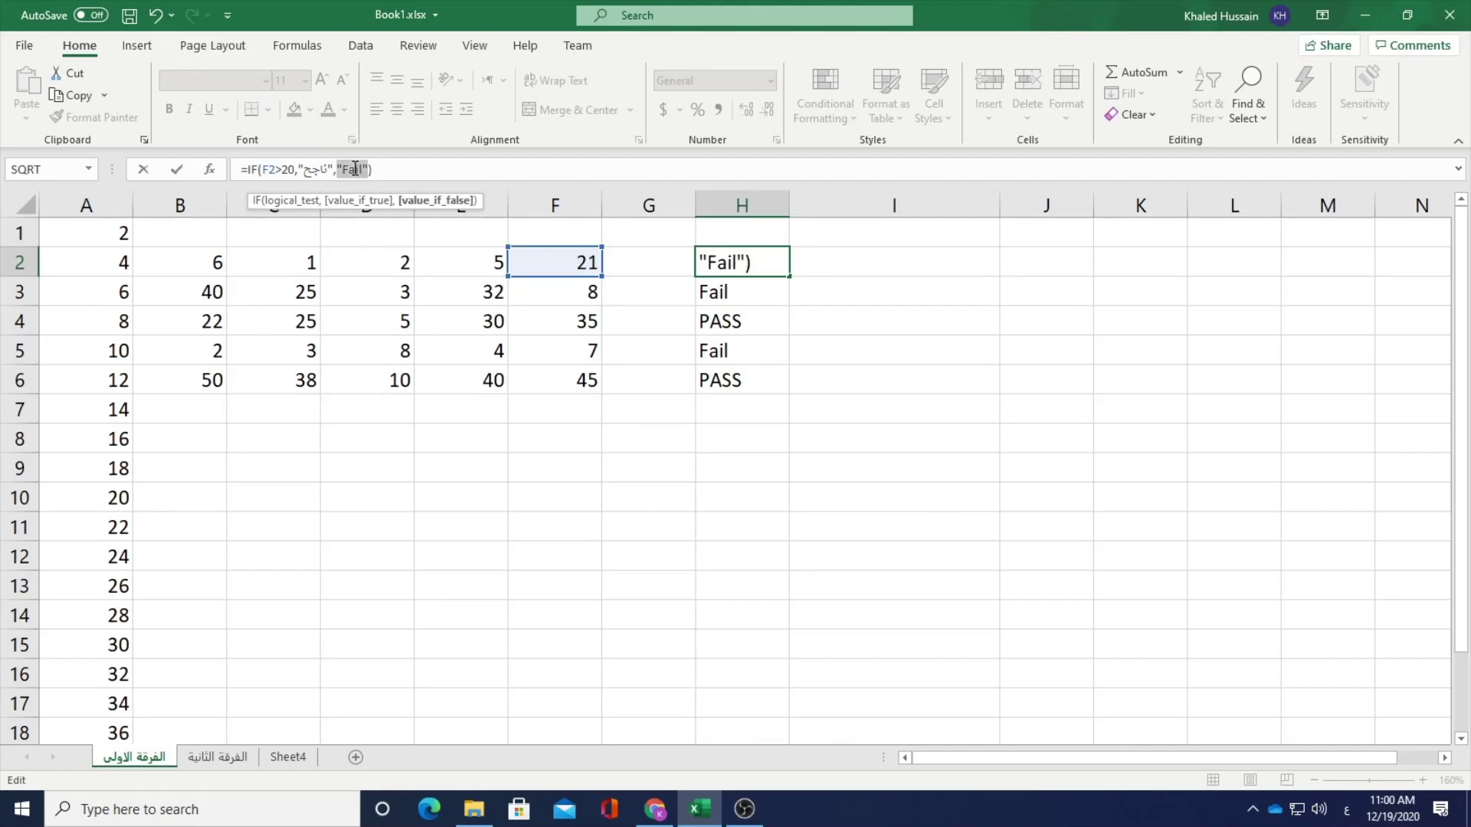
{"action": "left_click_drag", "start_coordinate": [343, 170], "coordinate": [356, 169]}
{"action": "type", "text": "راس"}
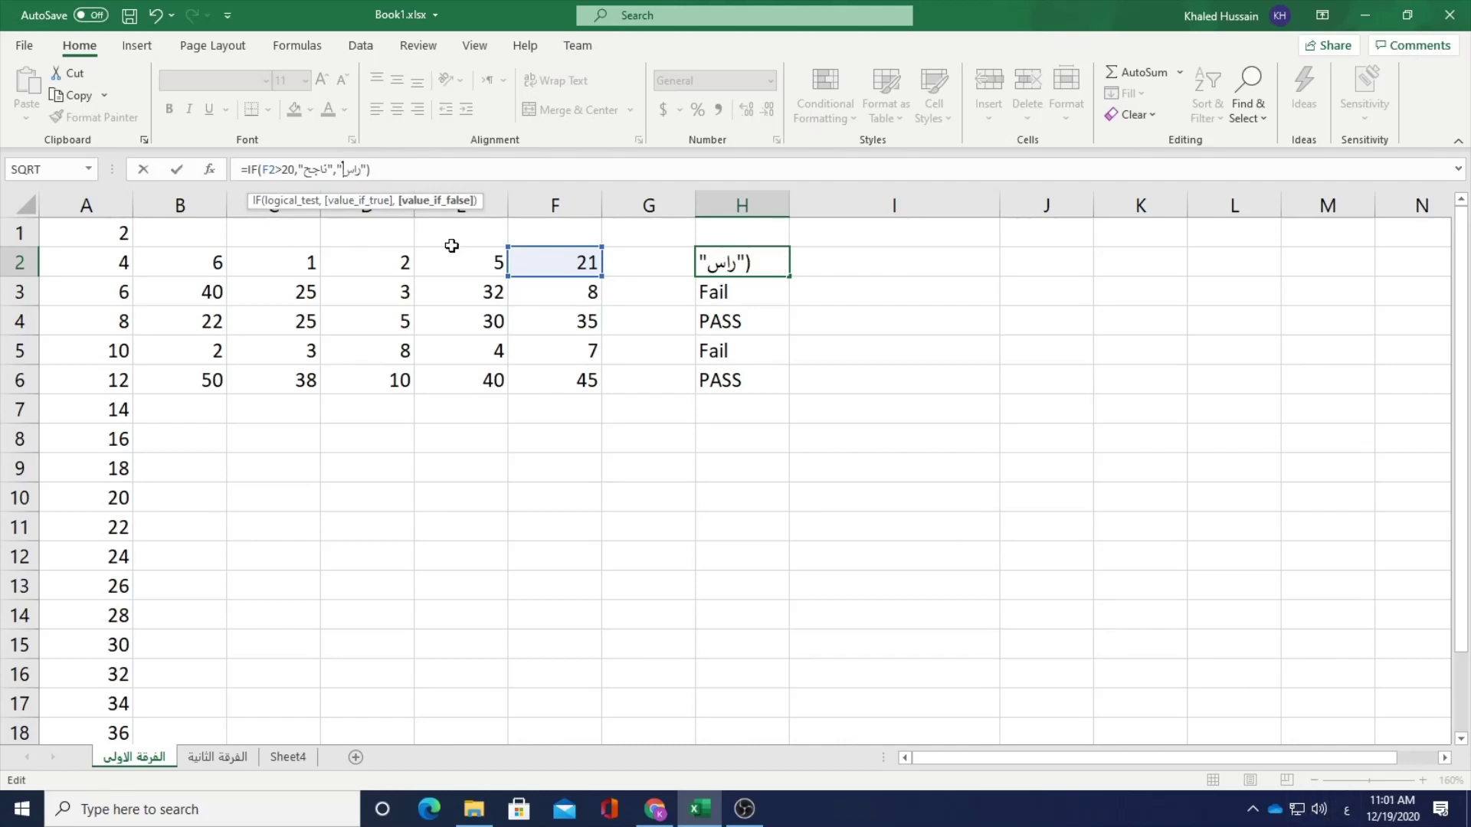
{"action": "type", "text": "ب"}
{"action": "left_click", "coordinate": [797, 326]}
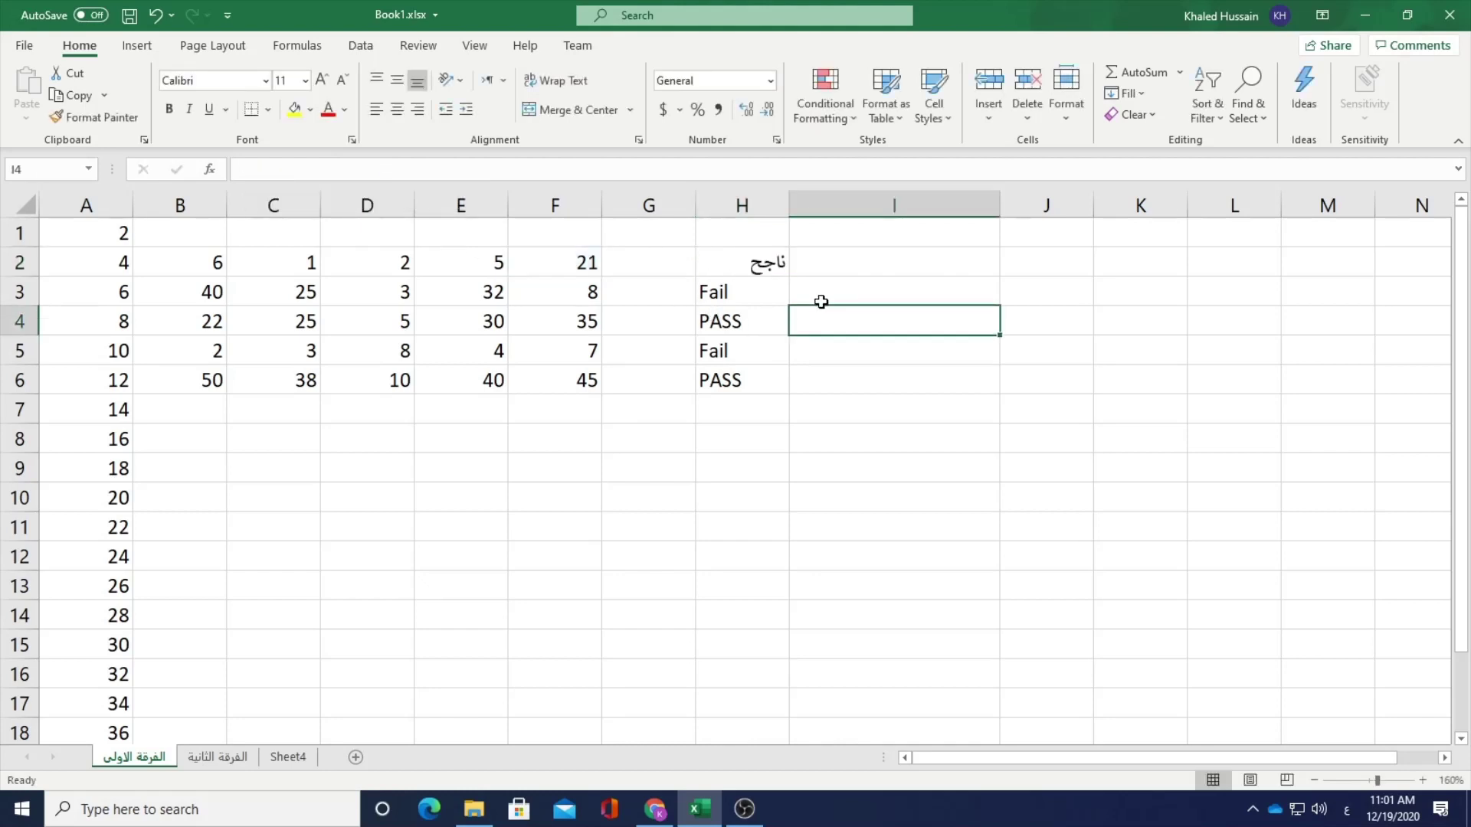
Fill the Arabic-label formula from H2 down to H6 and check each cell.
{"action": "left_click", "coordinate": [762, 271]}
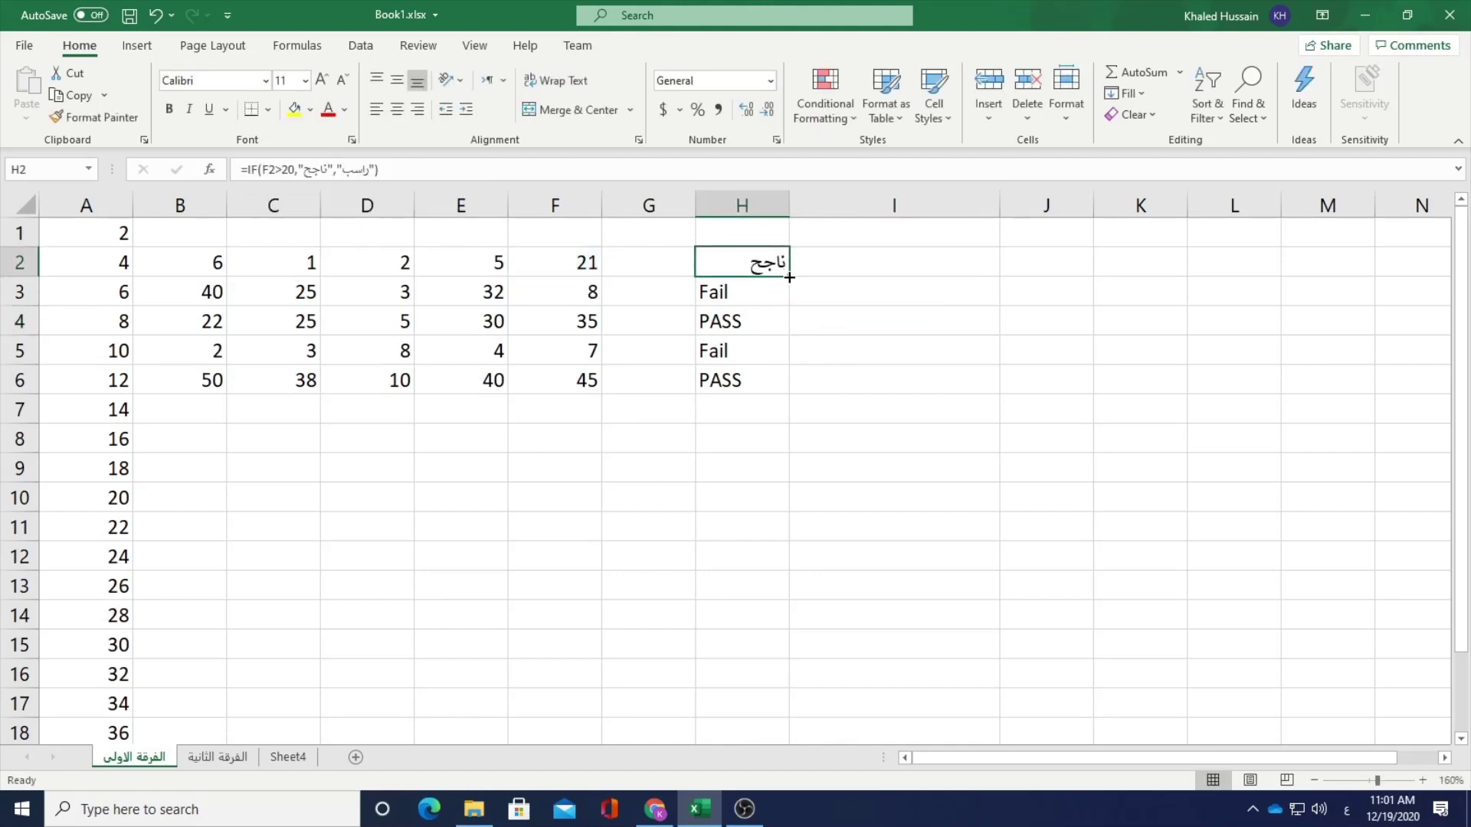
{"action": "left_click_drag", "start_coordinate": [788, 275], "coordinate": [786, 395]}
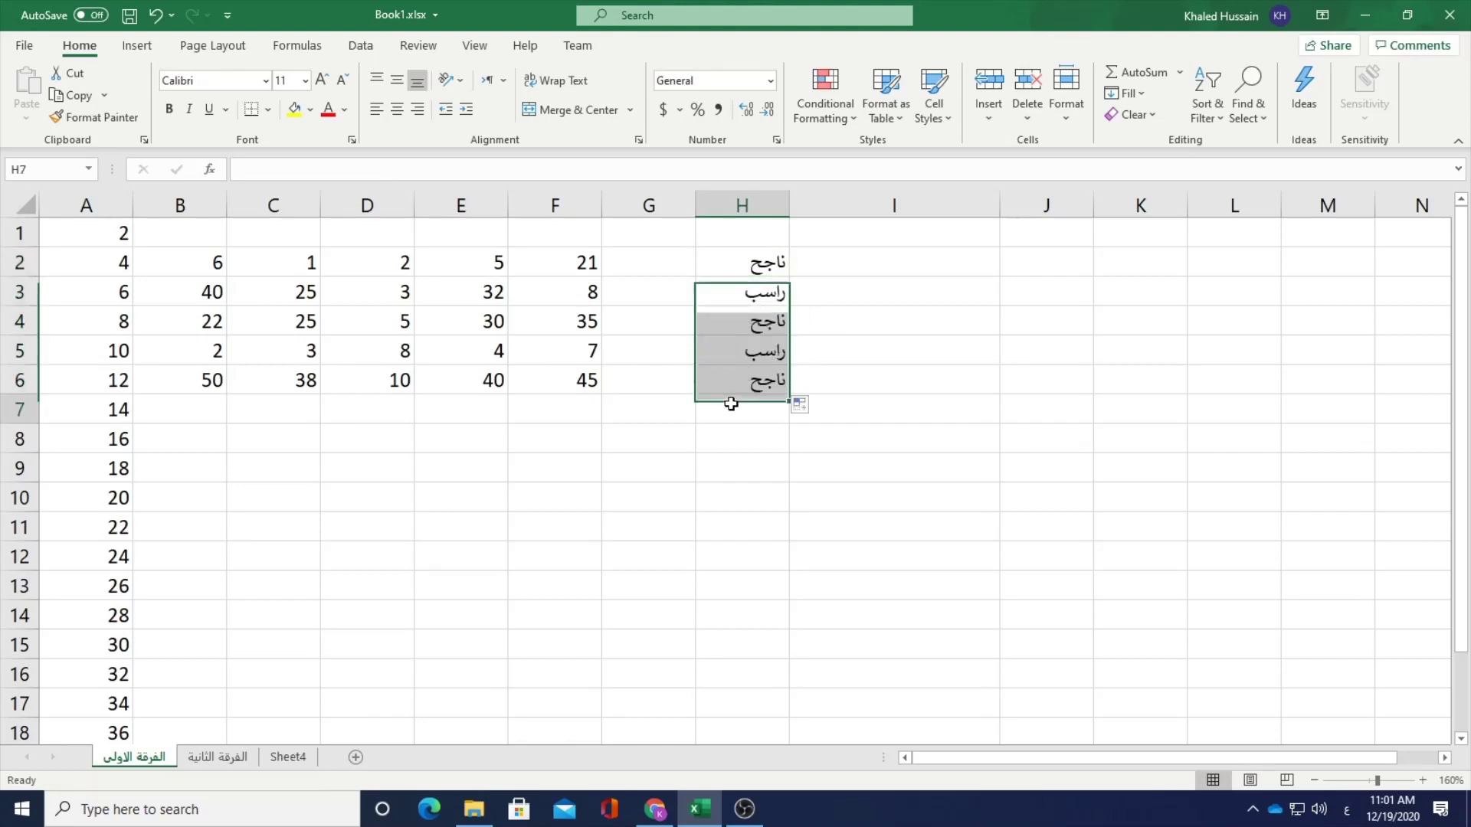
{"action": "left_click", "coordinate": [751, 261]}
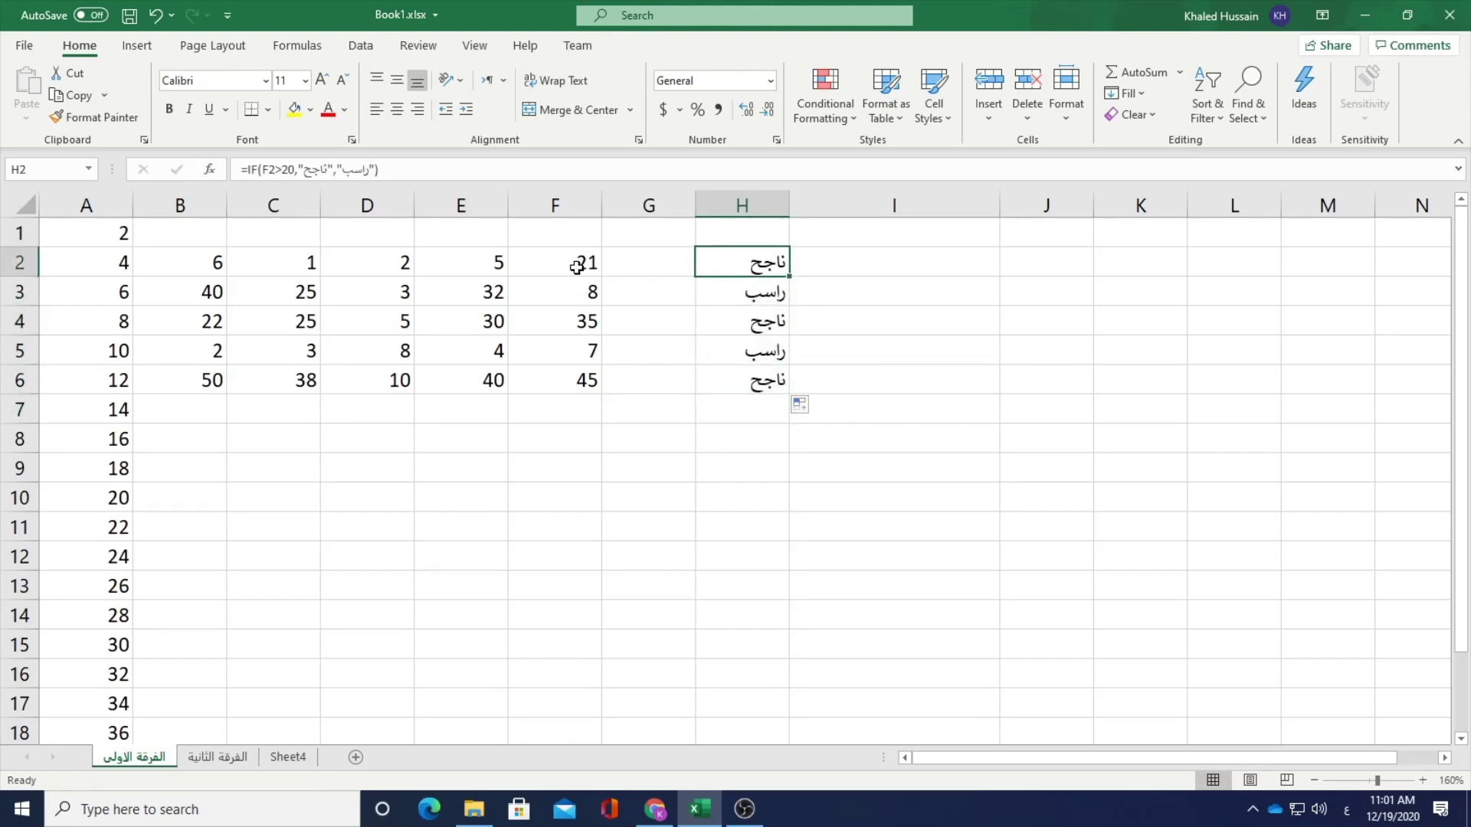
{"action": "left_click", "coordinate": [730, 295]}
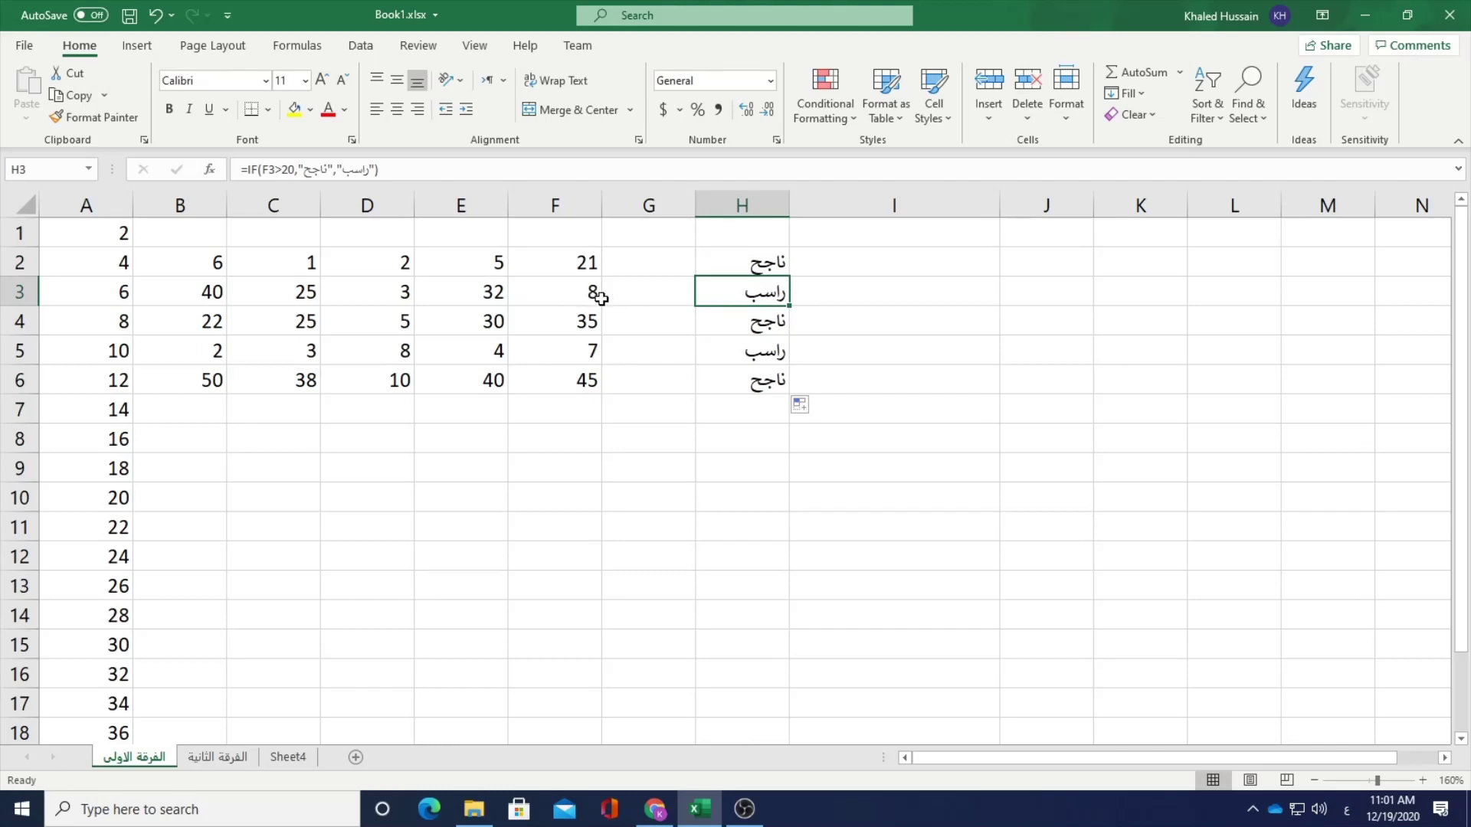
{"action": "left_click", "coordinate": [758, 328]}
{"action": "left_click", "coordinate": [756, 344]}
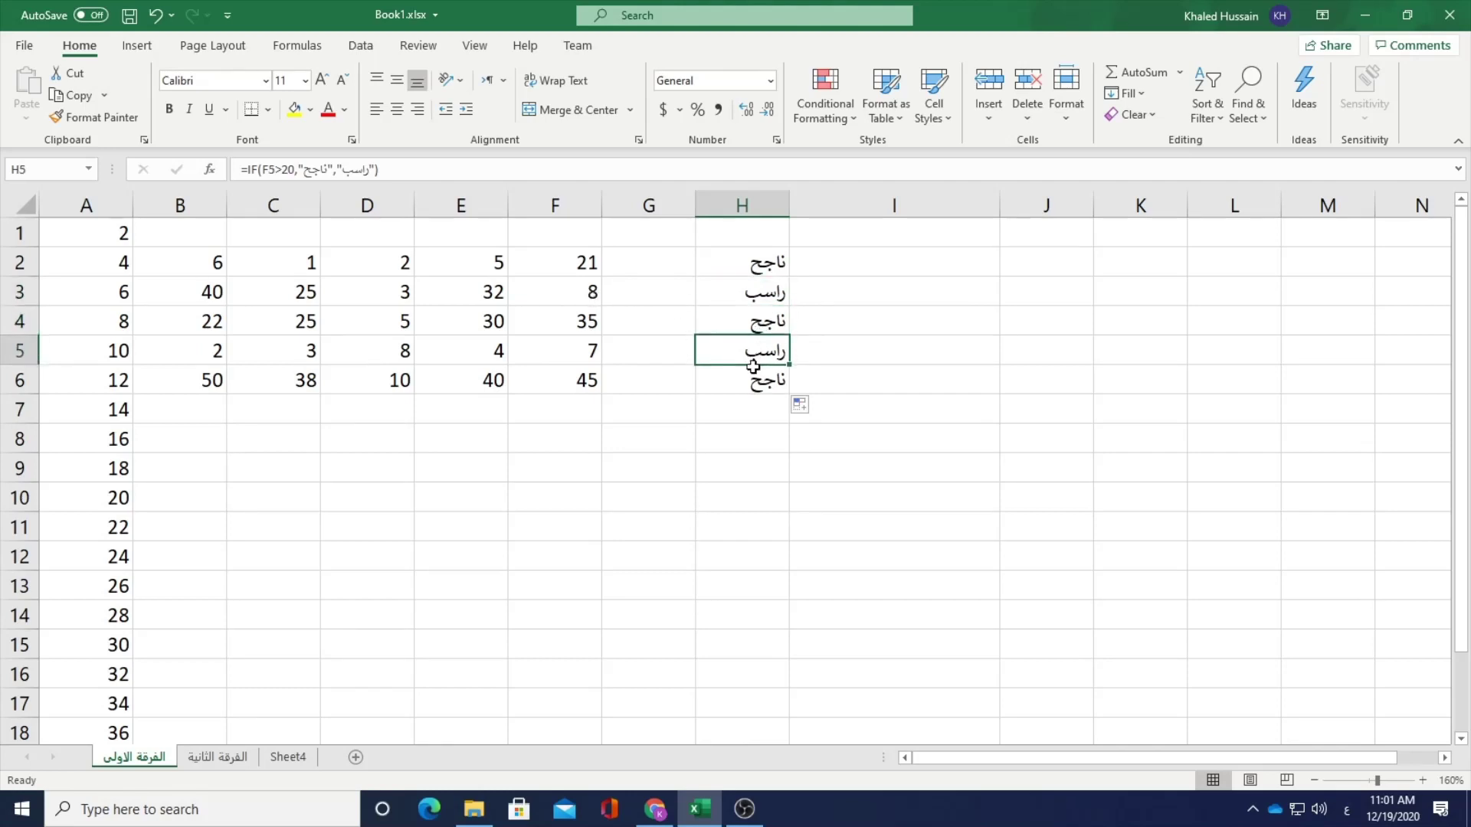
{"action": "left_click", "coordinate": [755, 369]}
{"action": "left_click", "coordinate": [816, 282]}
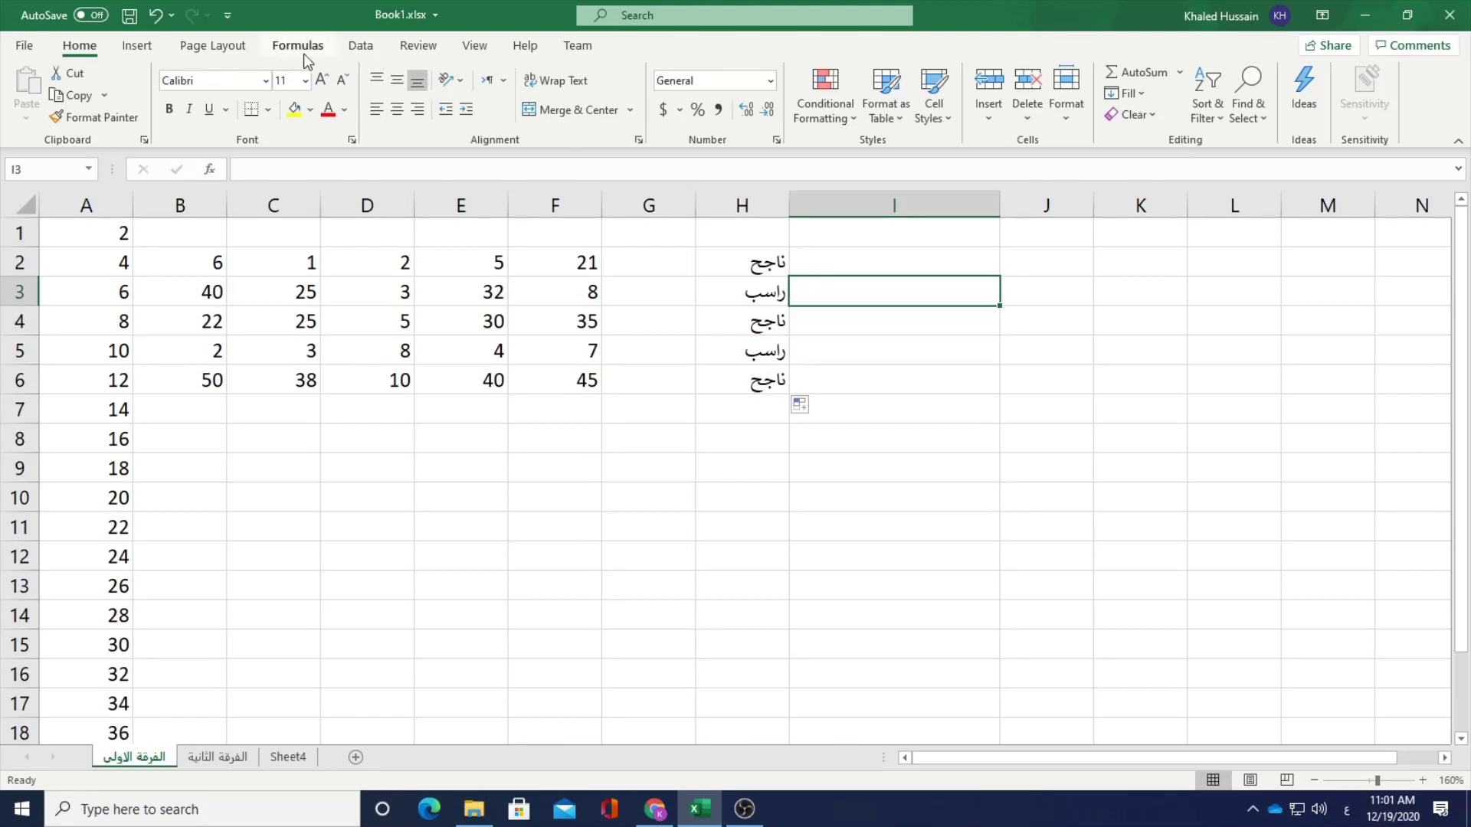
{"action": "left_click", "coordinate": [217, 49]}
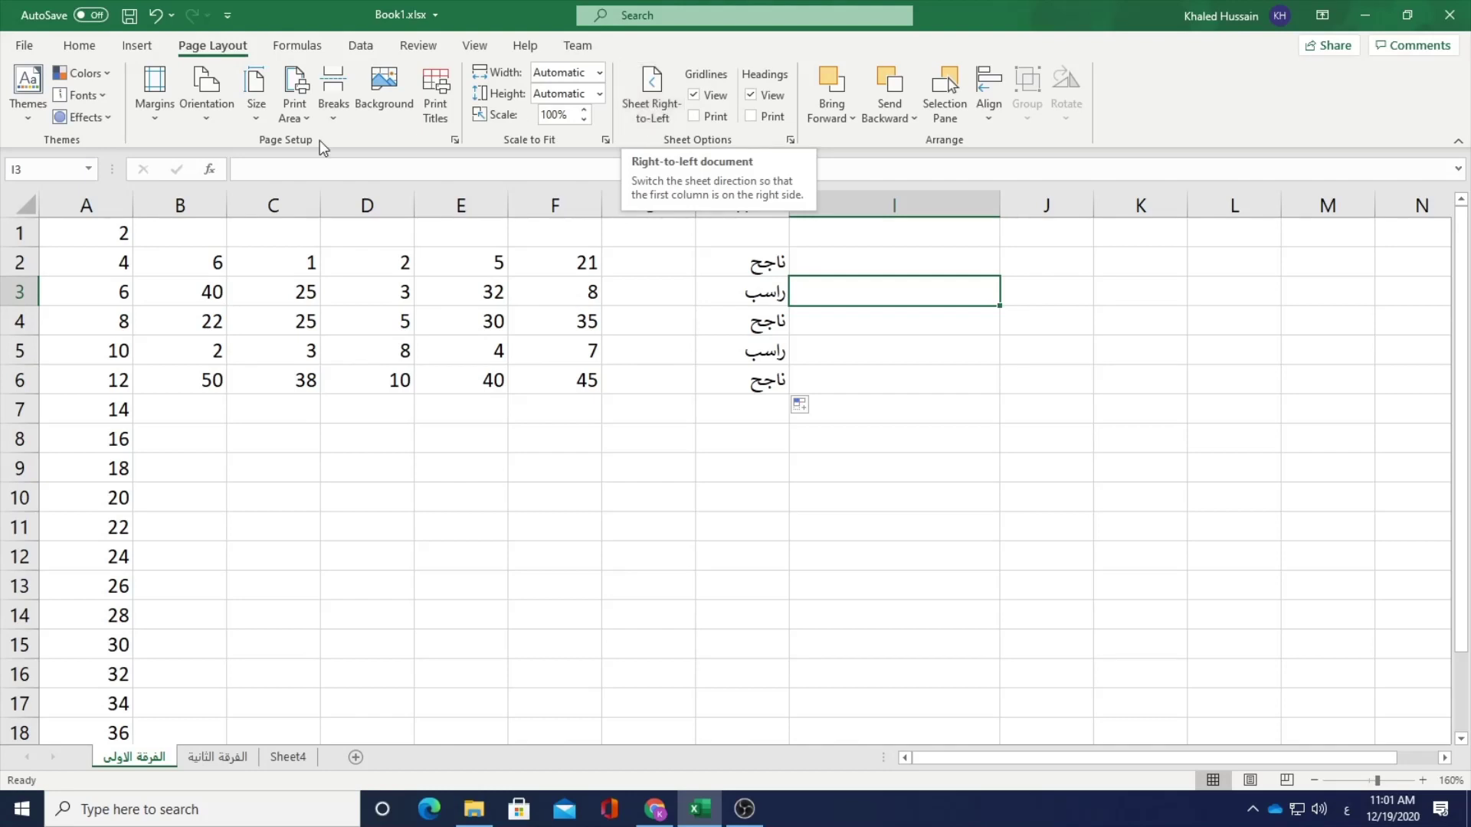
{"action": "left_click", "coordinate": [663, 84]}
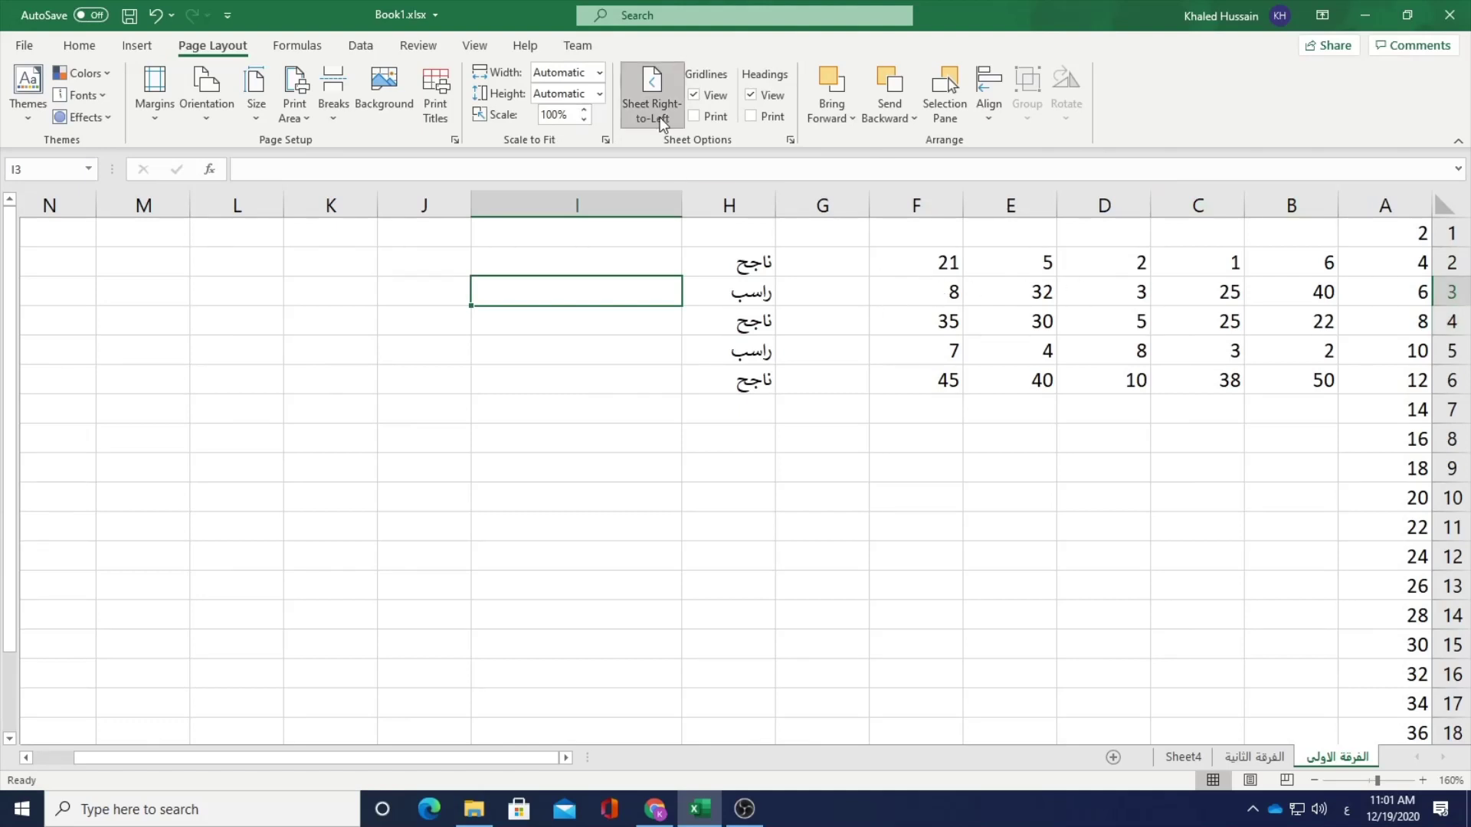
{"action": "left_click", "coordinate": [635, 80]}
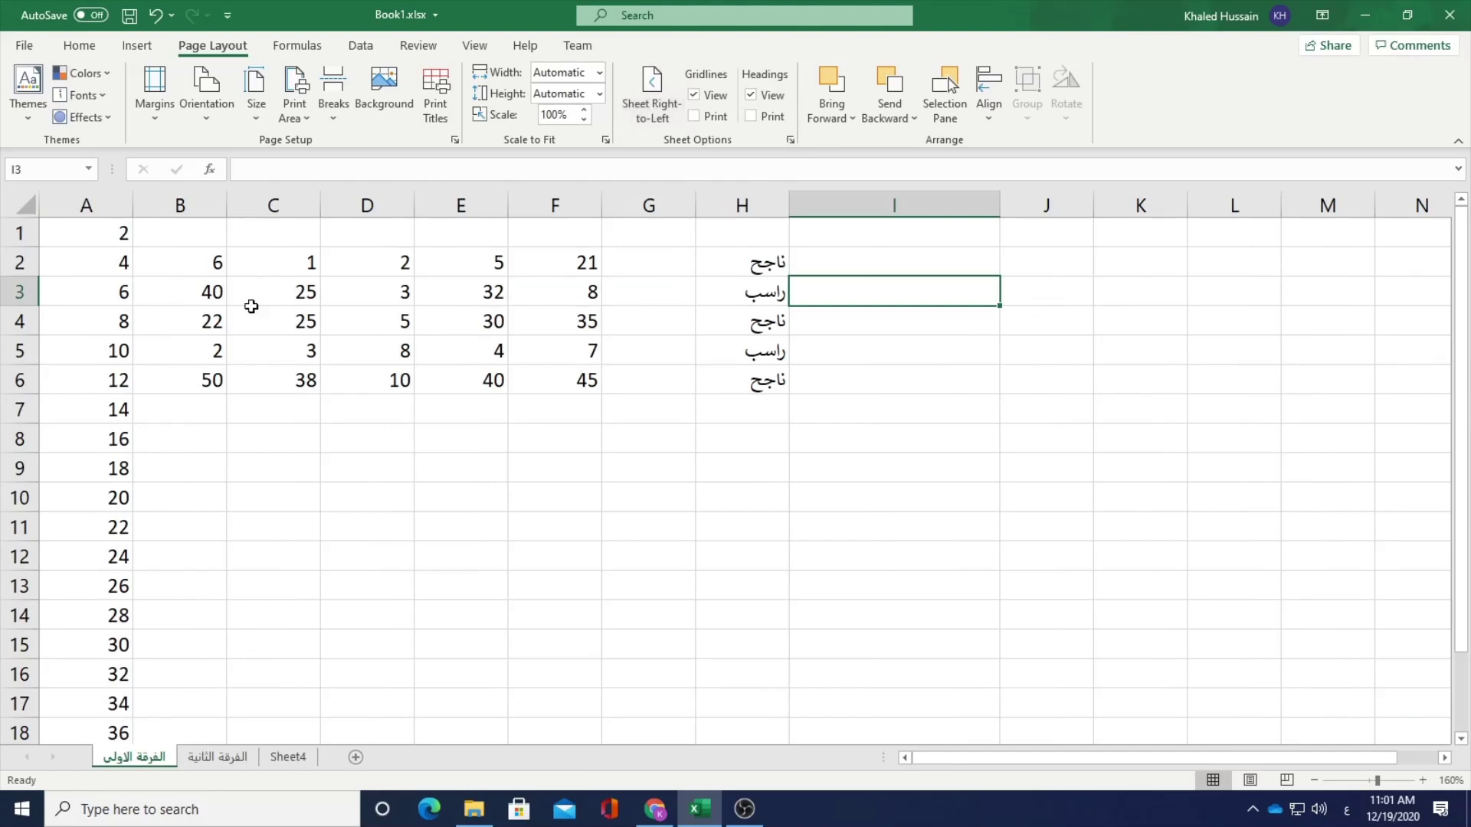
{"action": "left_click", "coordinate": [646, 92]}
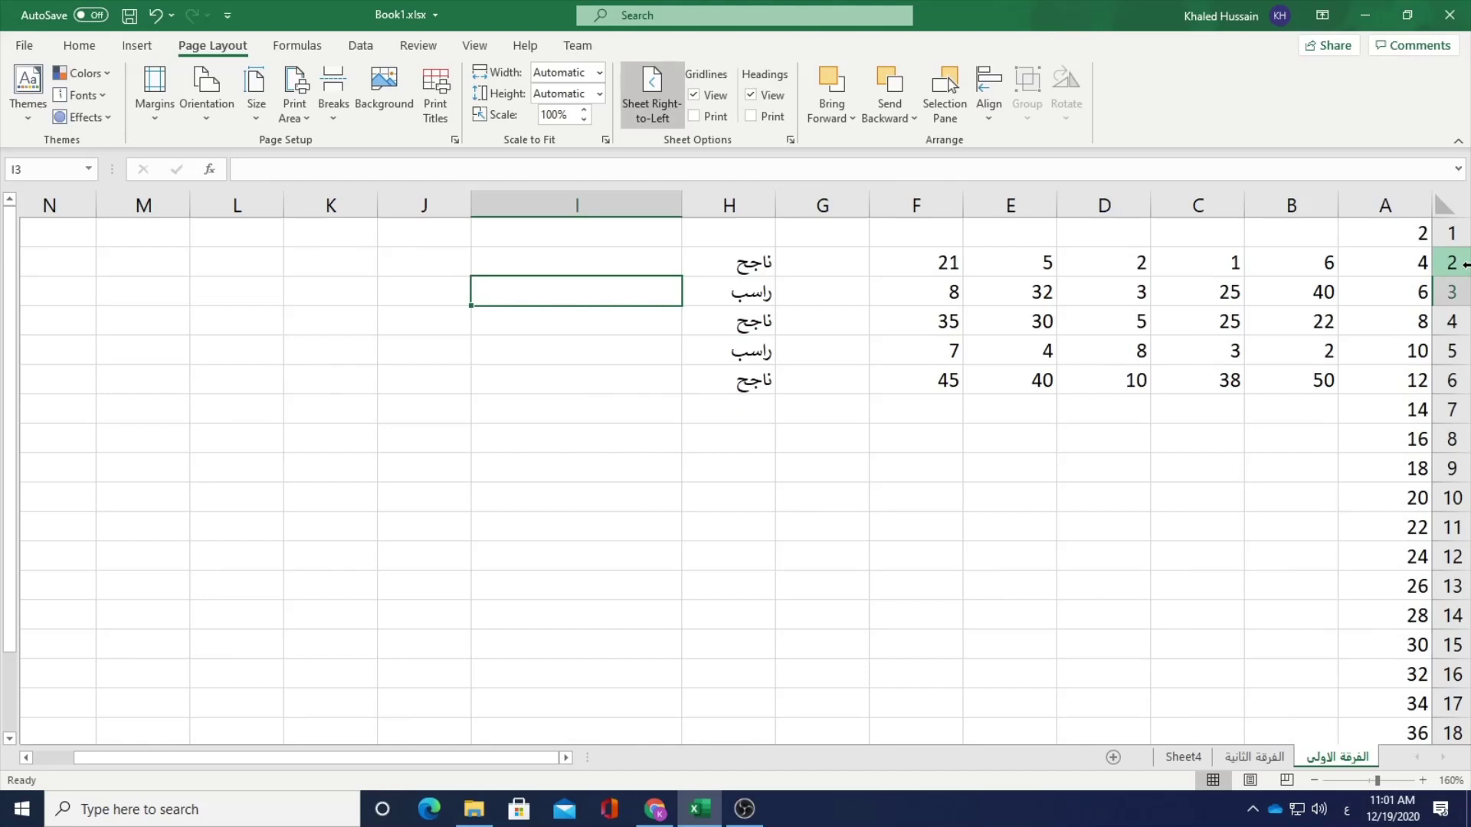
{"action": "left_click", "coordinate": [643, 96]}
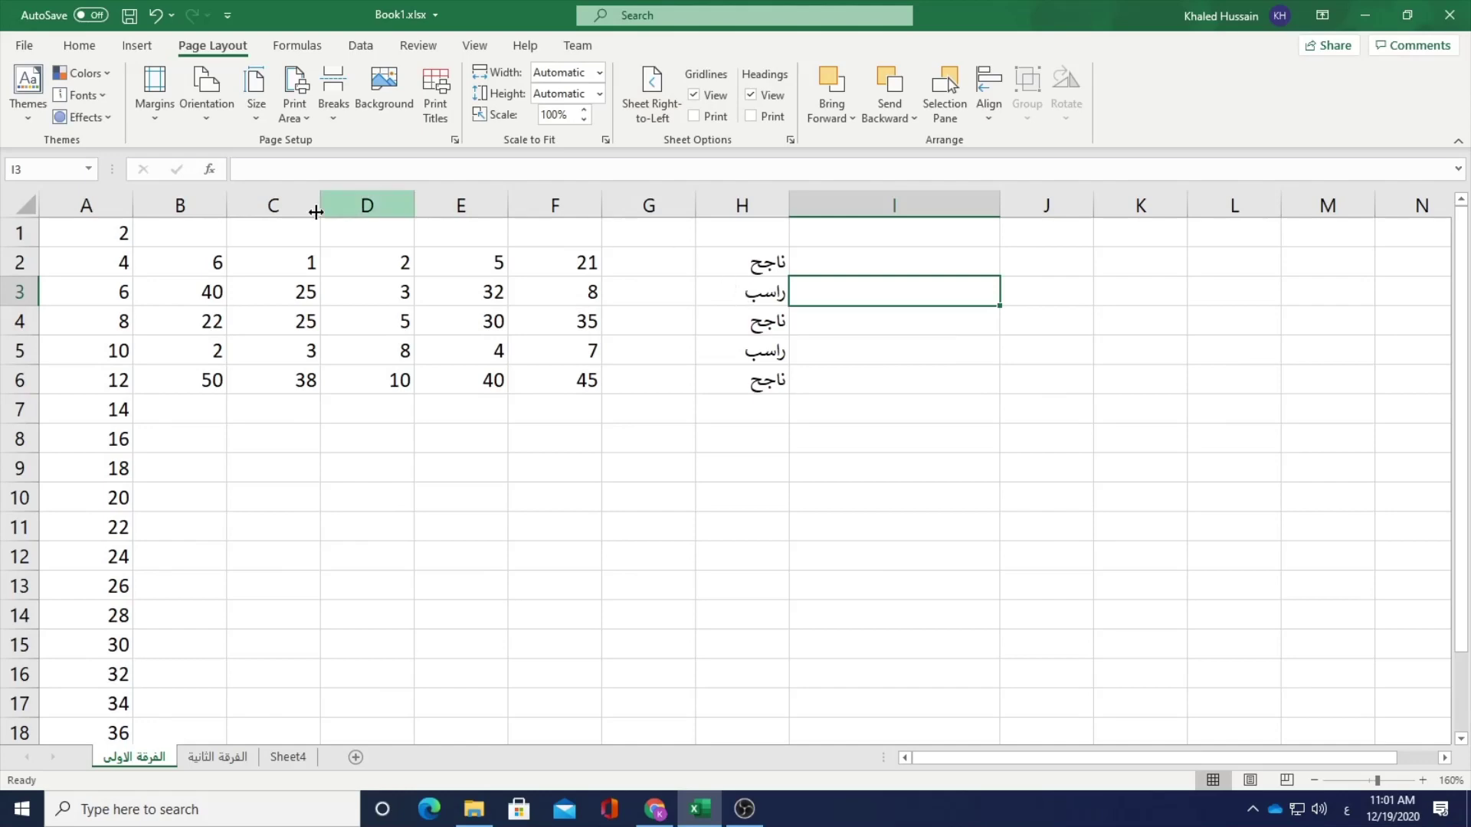
{"action": "left_click", "coordinate": [659, 111]}
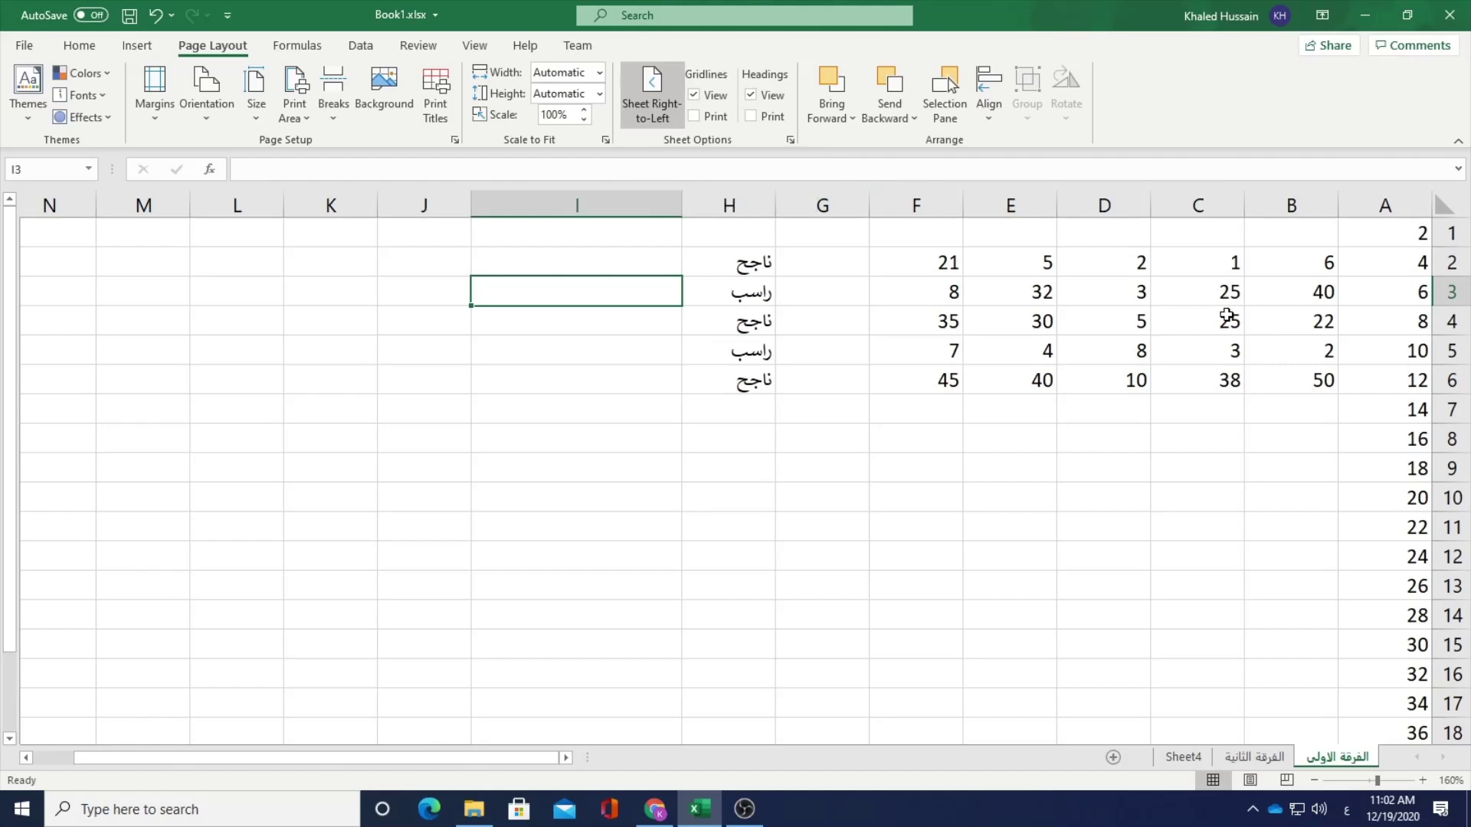
{"action": "left_click", "coordinate": [649, 91]}
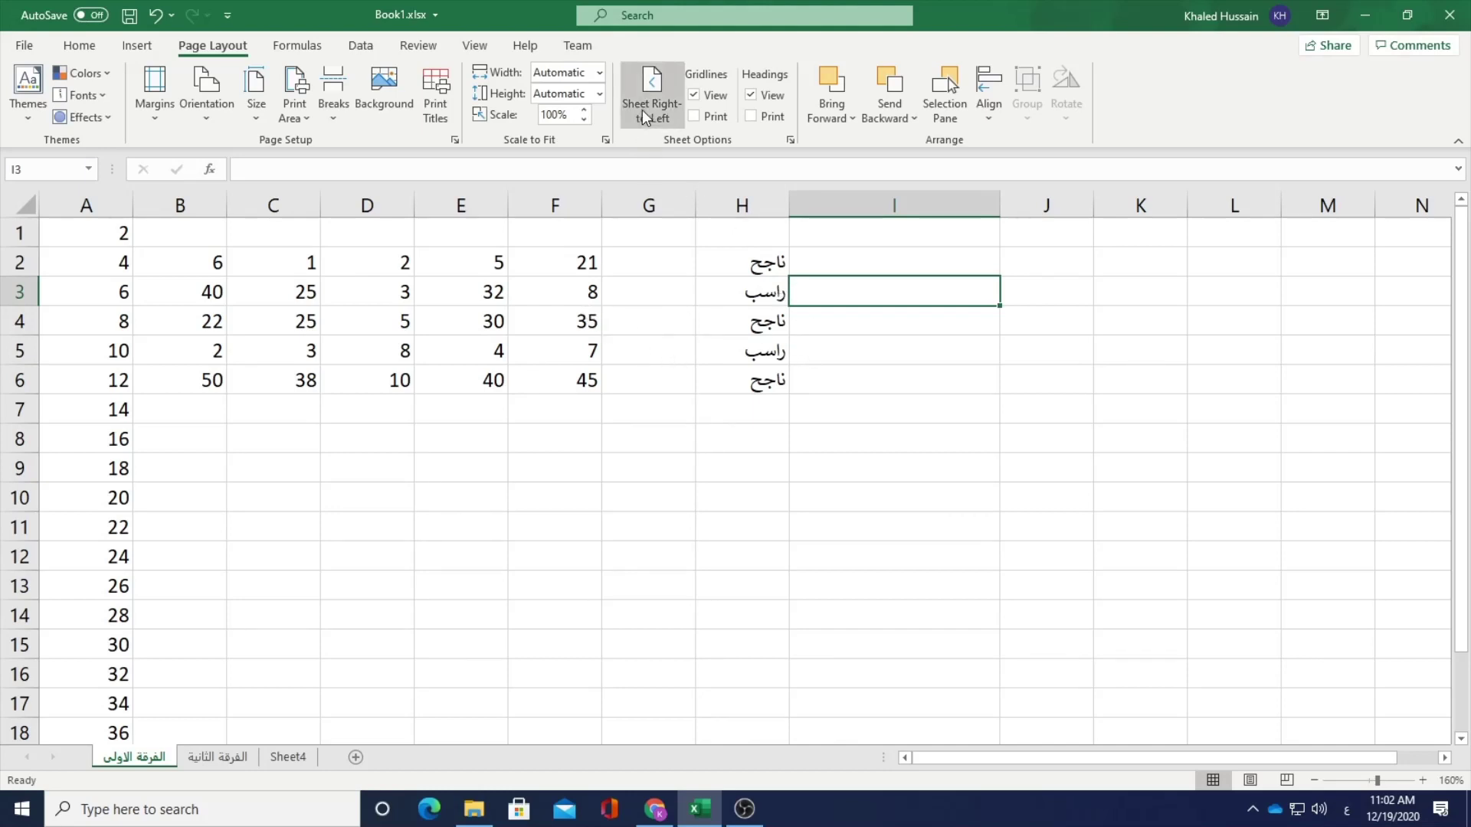
{"action": "left_click", "coordinate": [79, 45]}
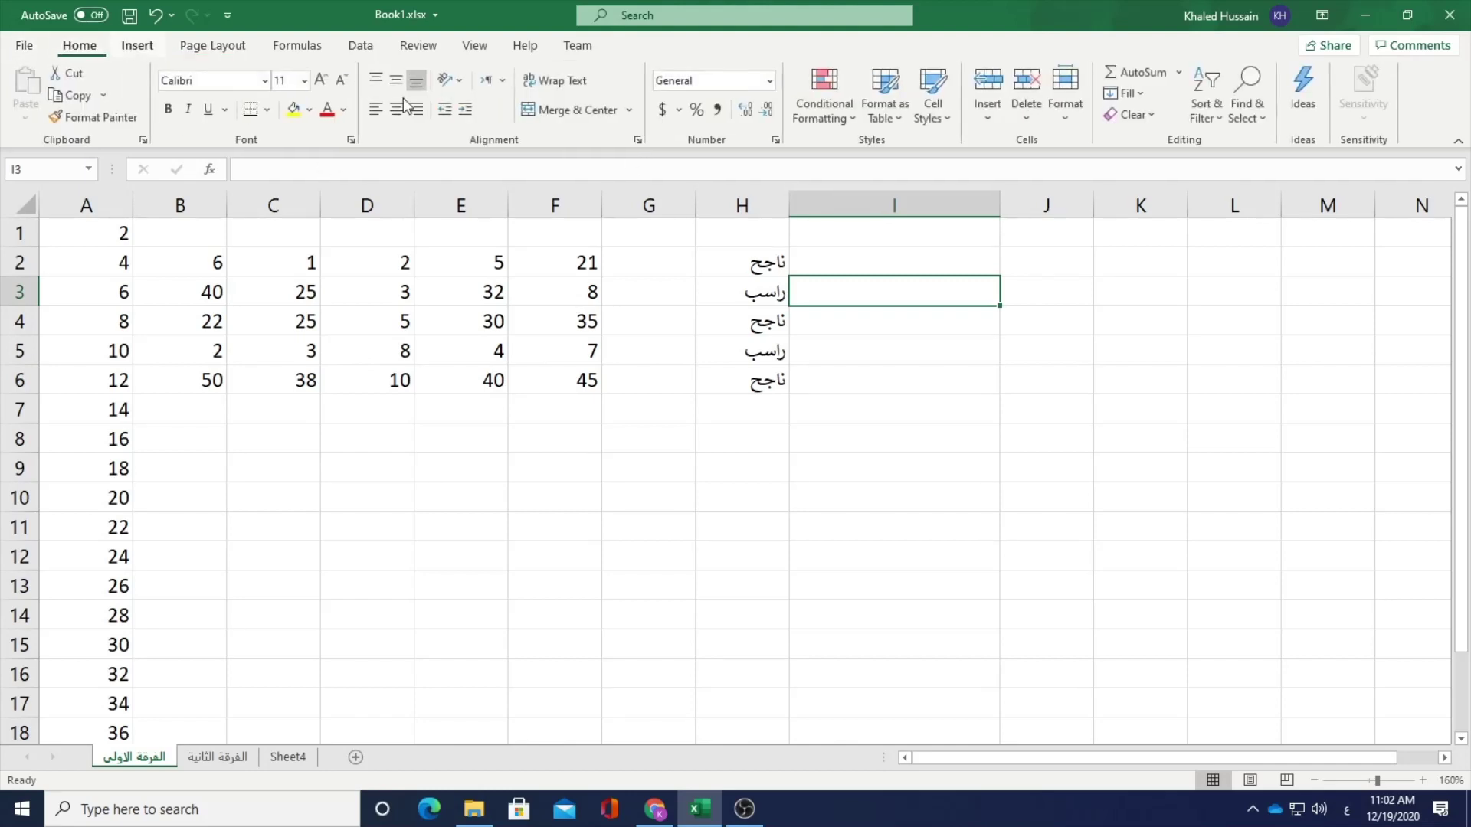
{"action": "left_click", "coordinate": [886, 329]}
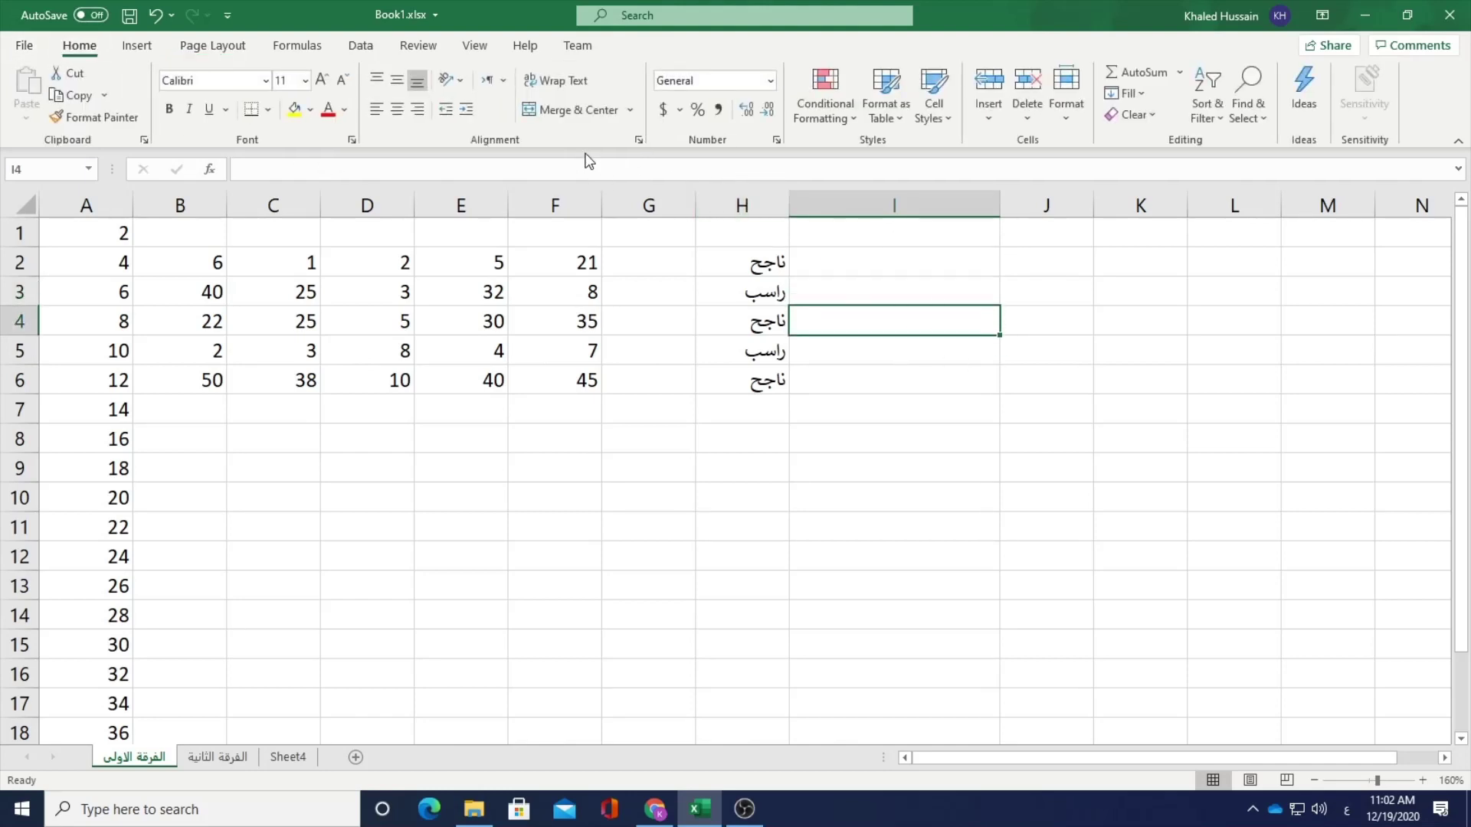
{"action": "left_click", "coordinate": [769, 80]}
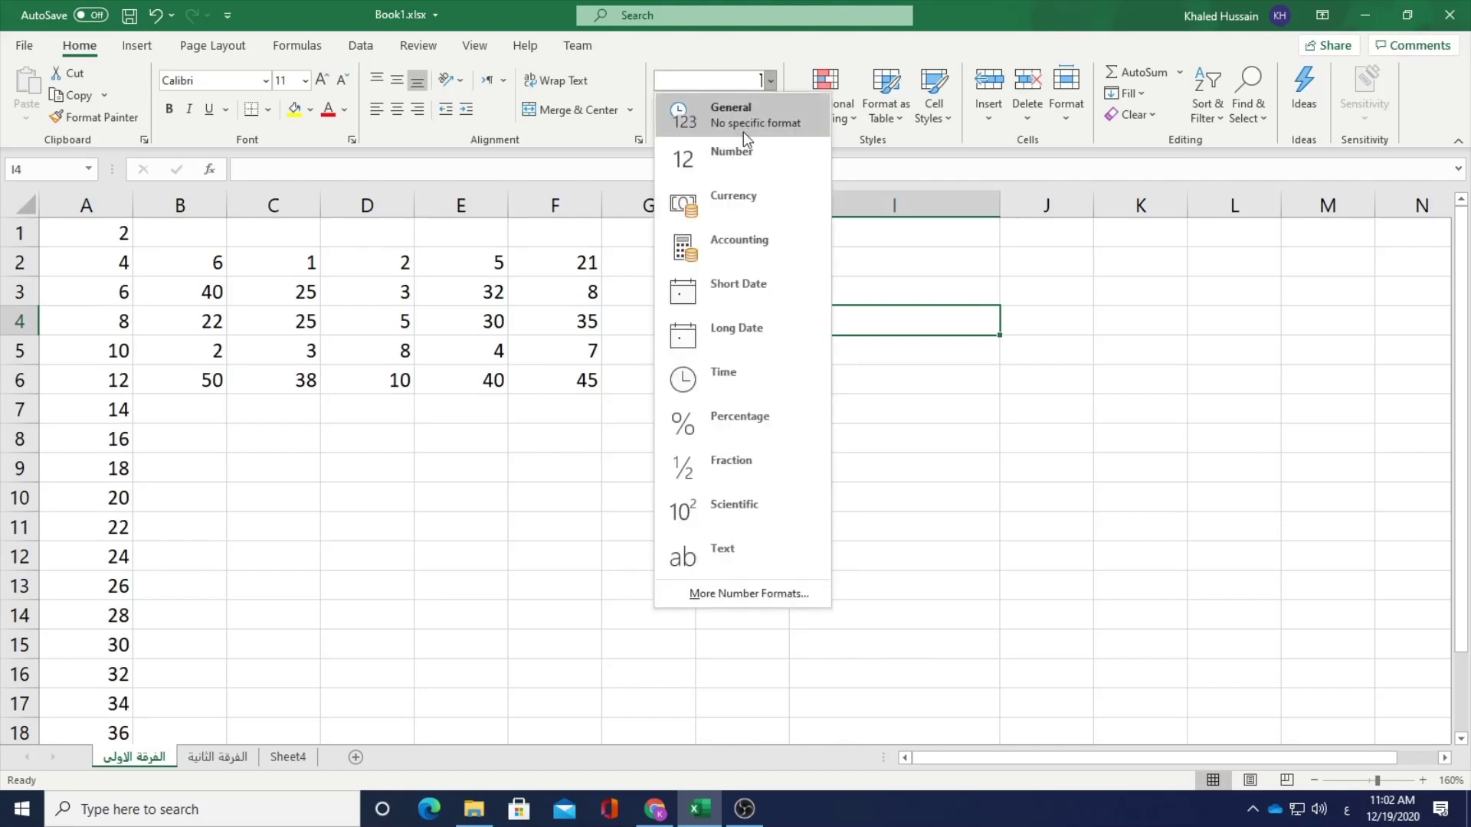
{"action": "left_click", "coordinate": [925, 314]}
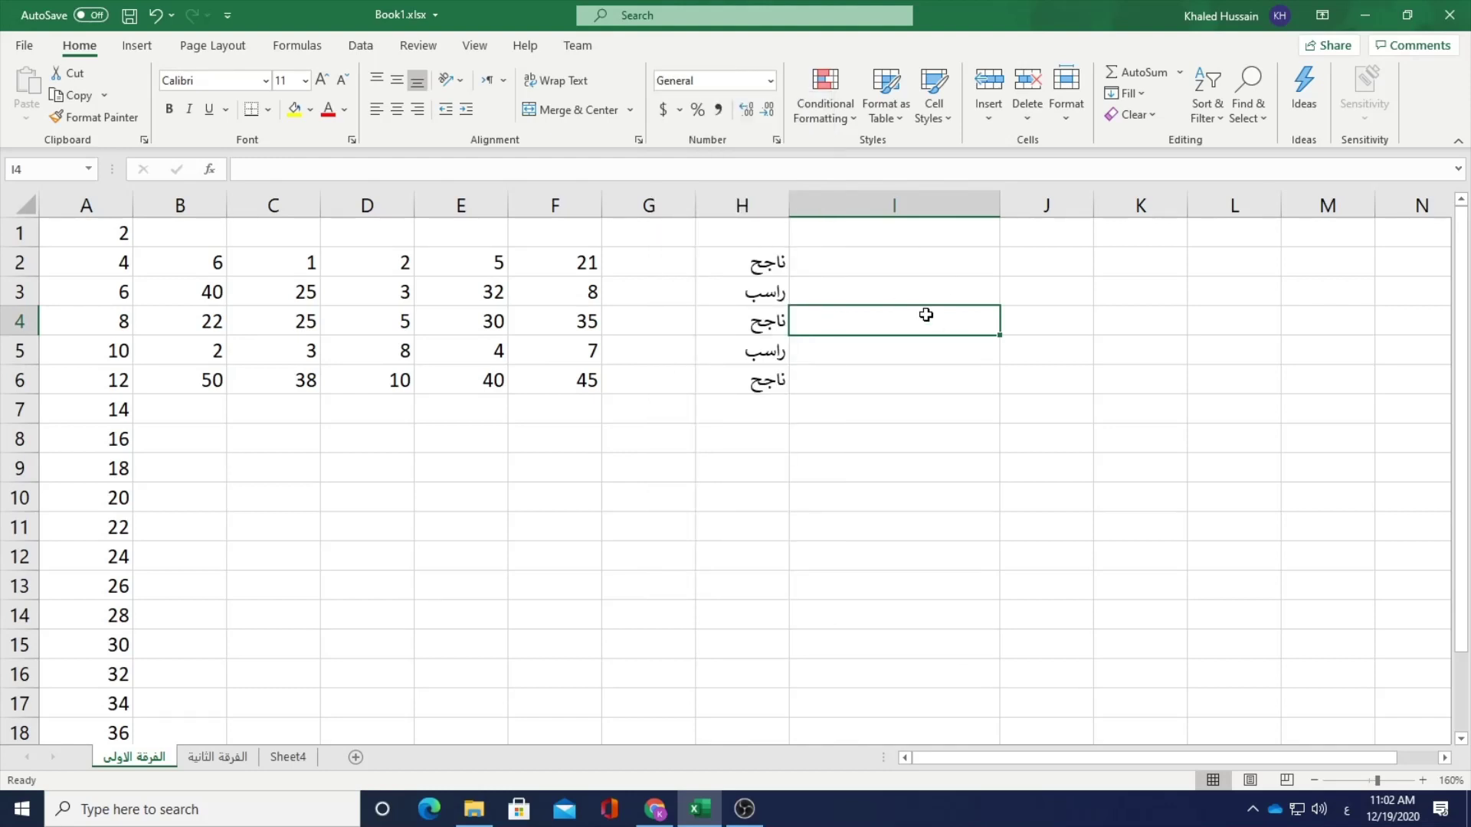
{"action": "type", "text": "515614564654"}
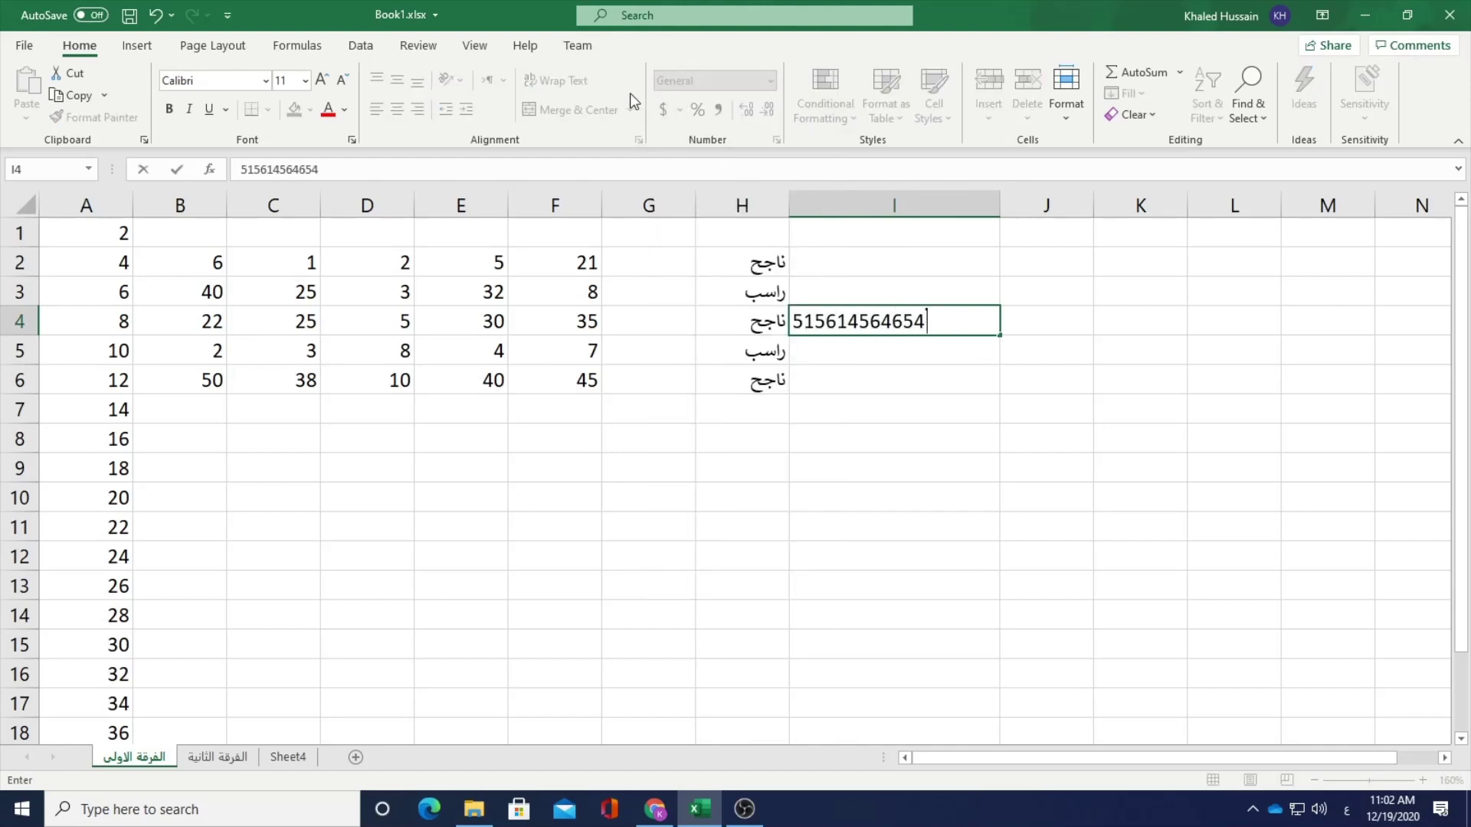
{"action": "key", "text": "ctrl+Return"}
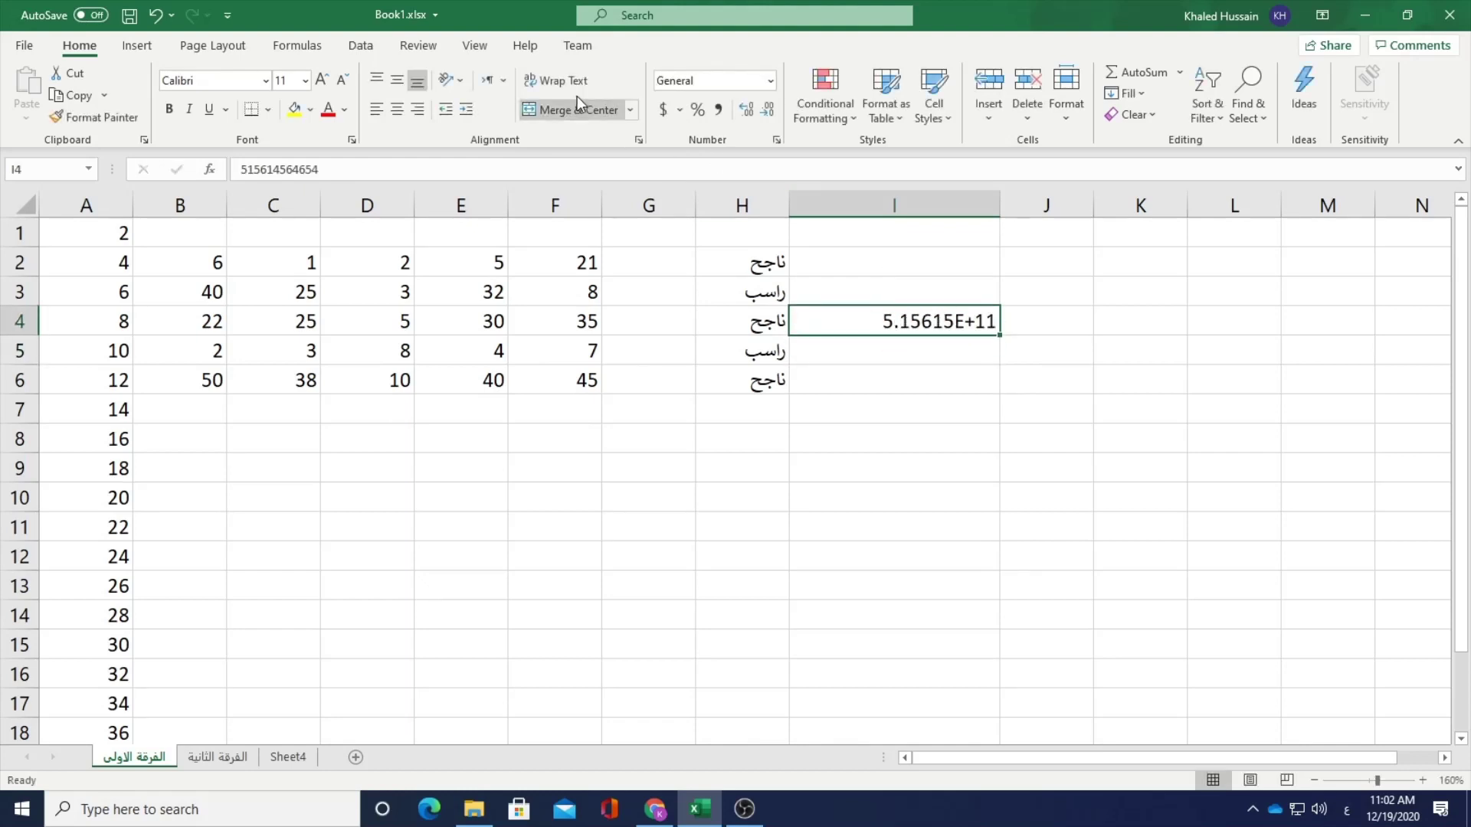
{"action": "left_click", "coordinate": [771, 82]}
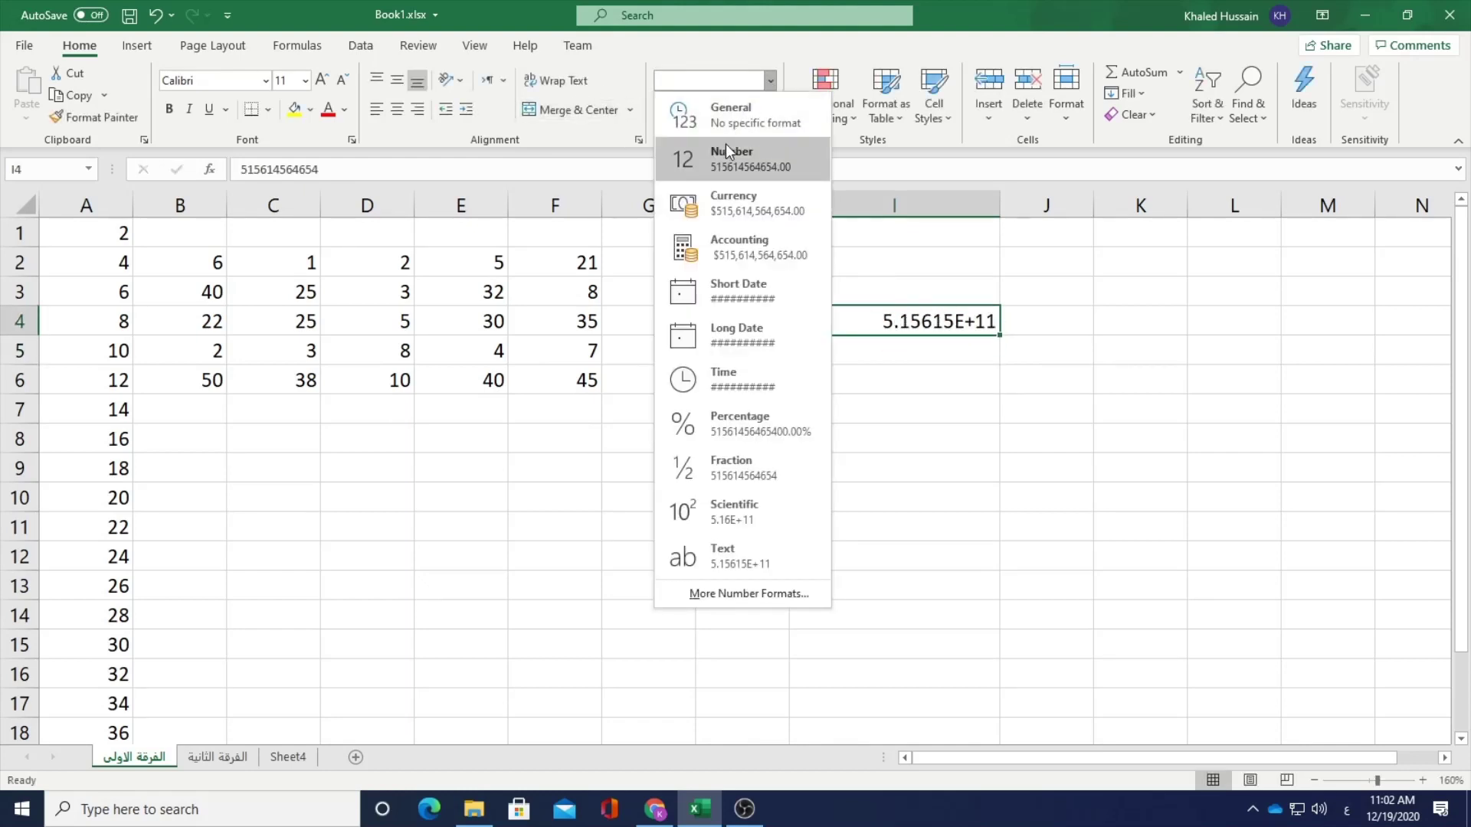
{"action": "left_click", "coordinate": [724, 146]}
{"action": "left_click", "coordinate": [769, 81]}
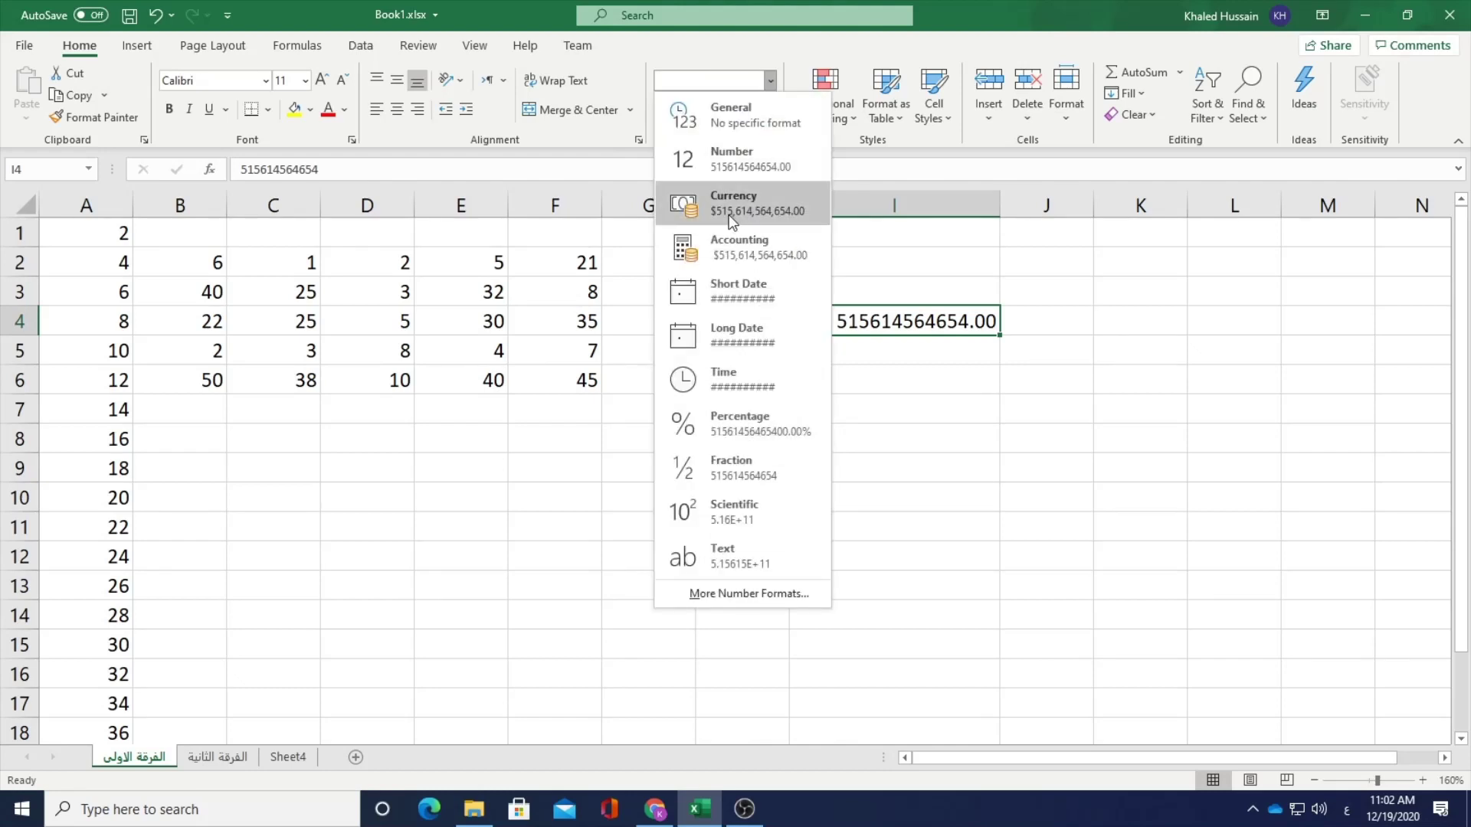
{"action": "left_click", "coordinate": [729, 218]}
{"action": "left_click", "coordinate": [770, 82]}
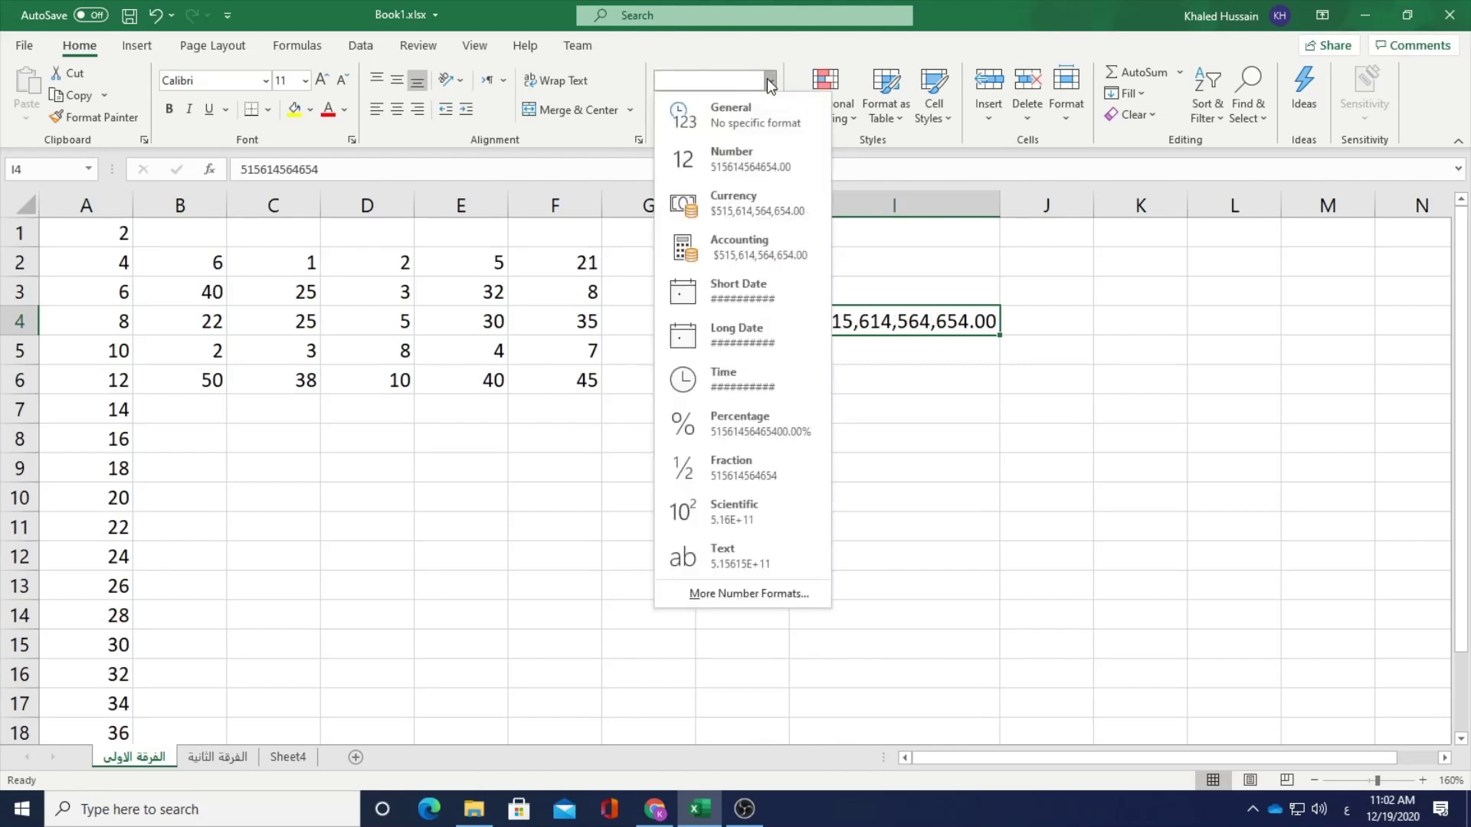
{"action": "left_click", "coordinate": [729, 422]}
Enter 5 in I5 and format it as a percentage, showing 500%.
{"action": "left_click", "coordinate": [912, 356]}
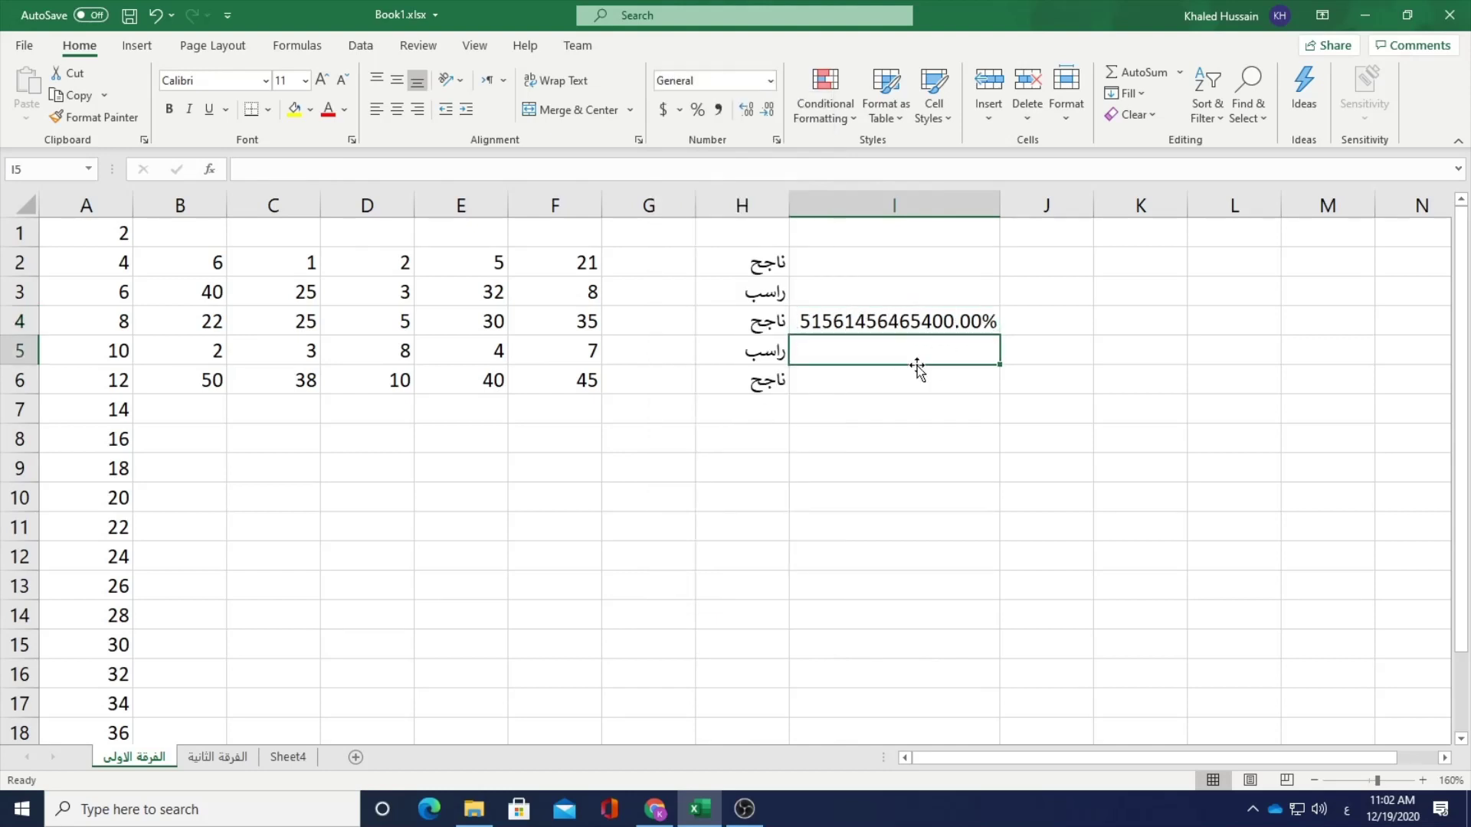
{"action": "type", "text": "5"}
{"action": "key", "text": "Return"}
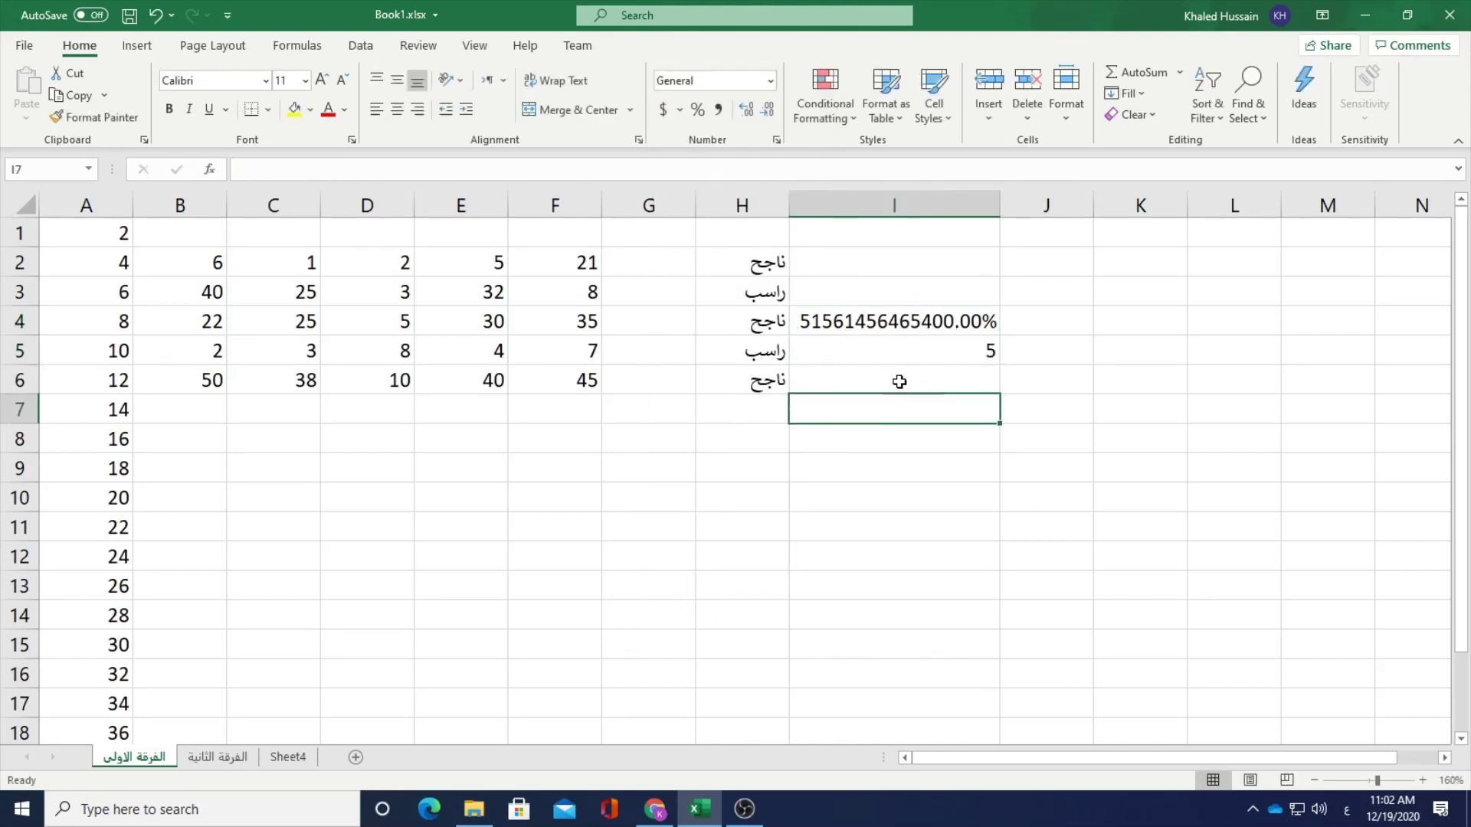
{"action": "left_click", "coordinate": [870, 349]}
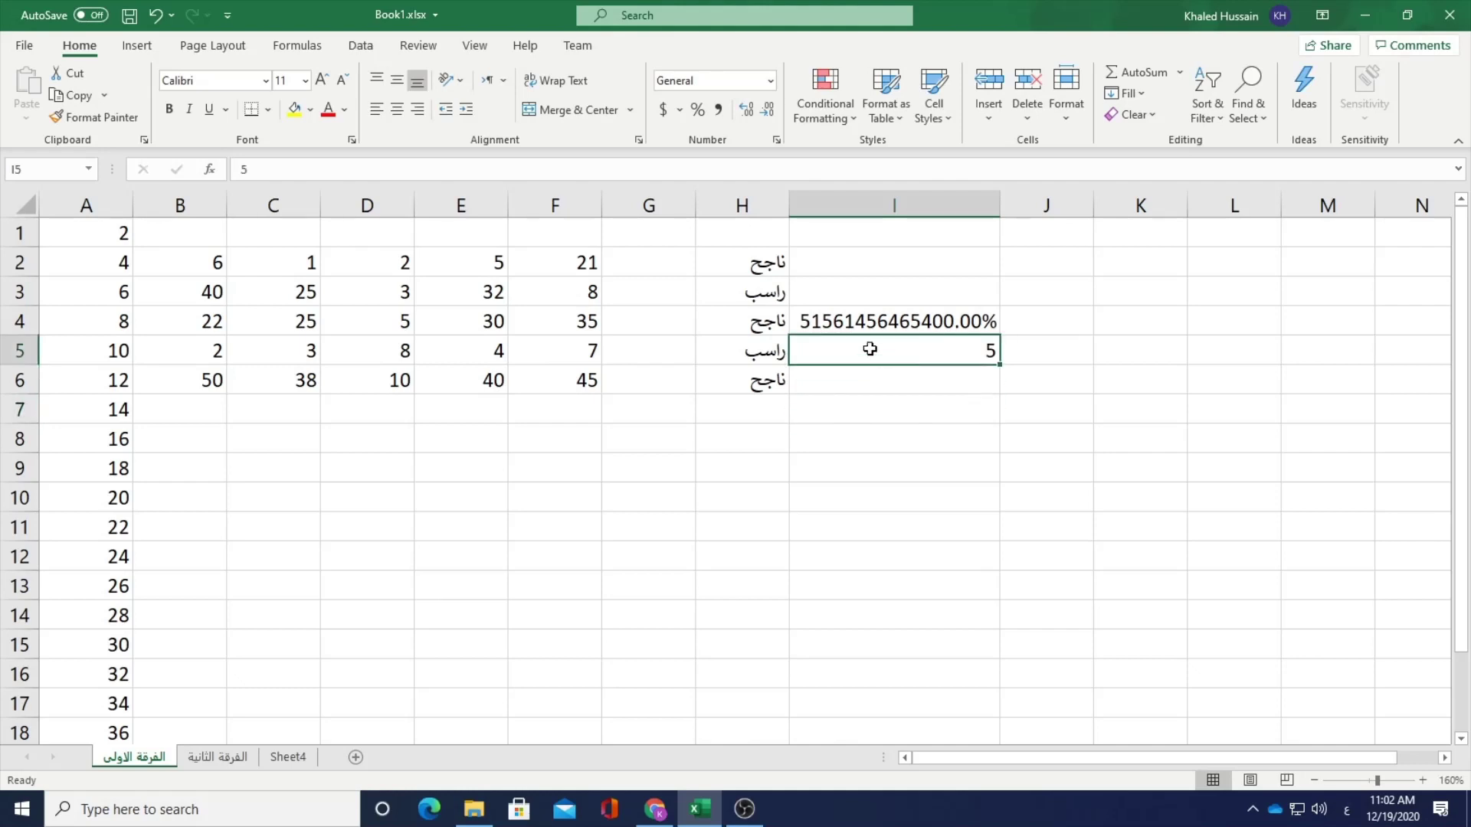
{"action": "left_click", "coordinate": [697, 110]}
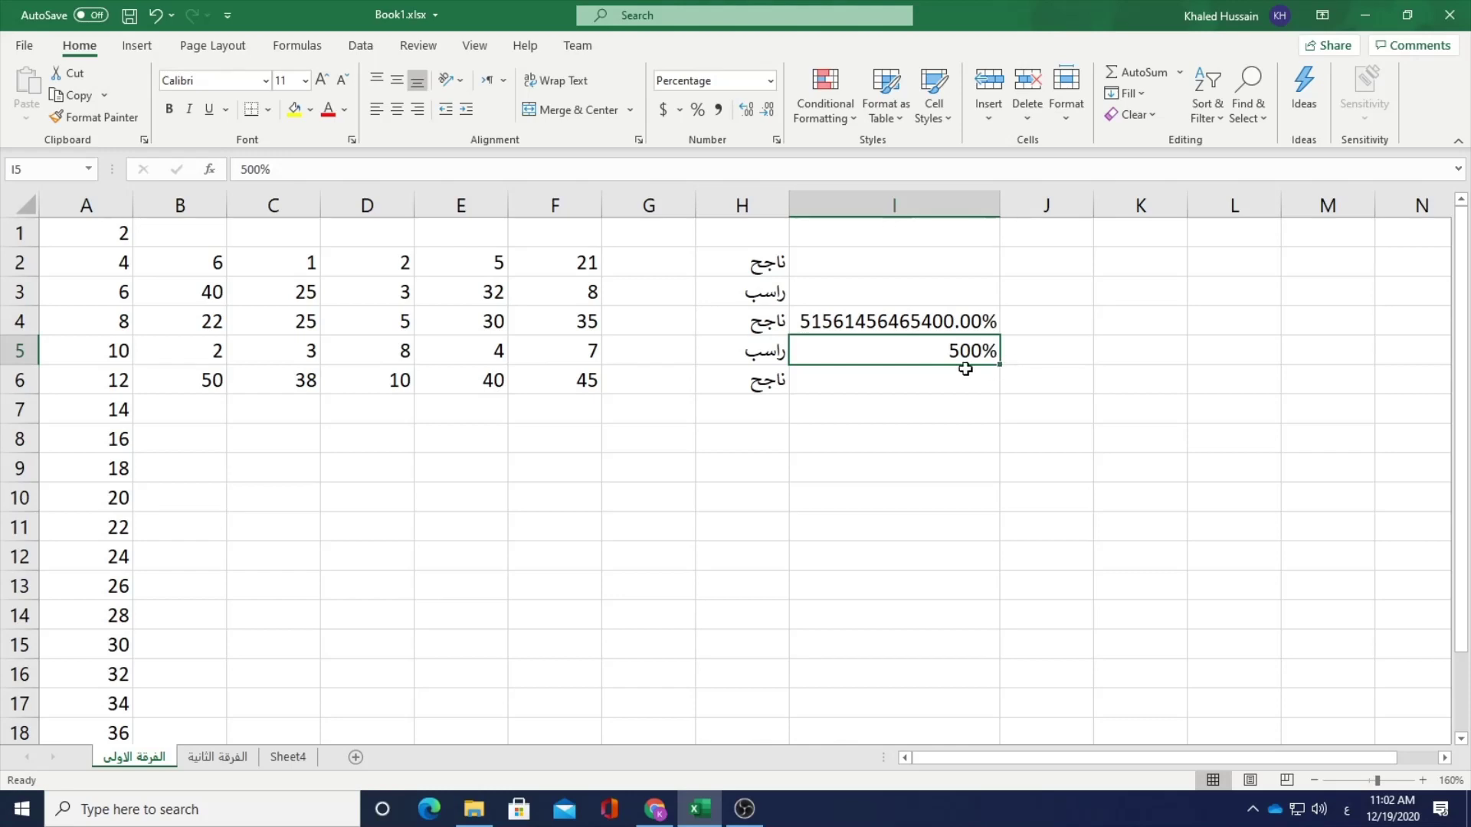
Enter 0.2 in K4, apply Percentage, then Time to show 4:48:00 AM.
{"action": "left_click", "coordinate": [1117, 329]}
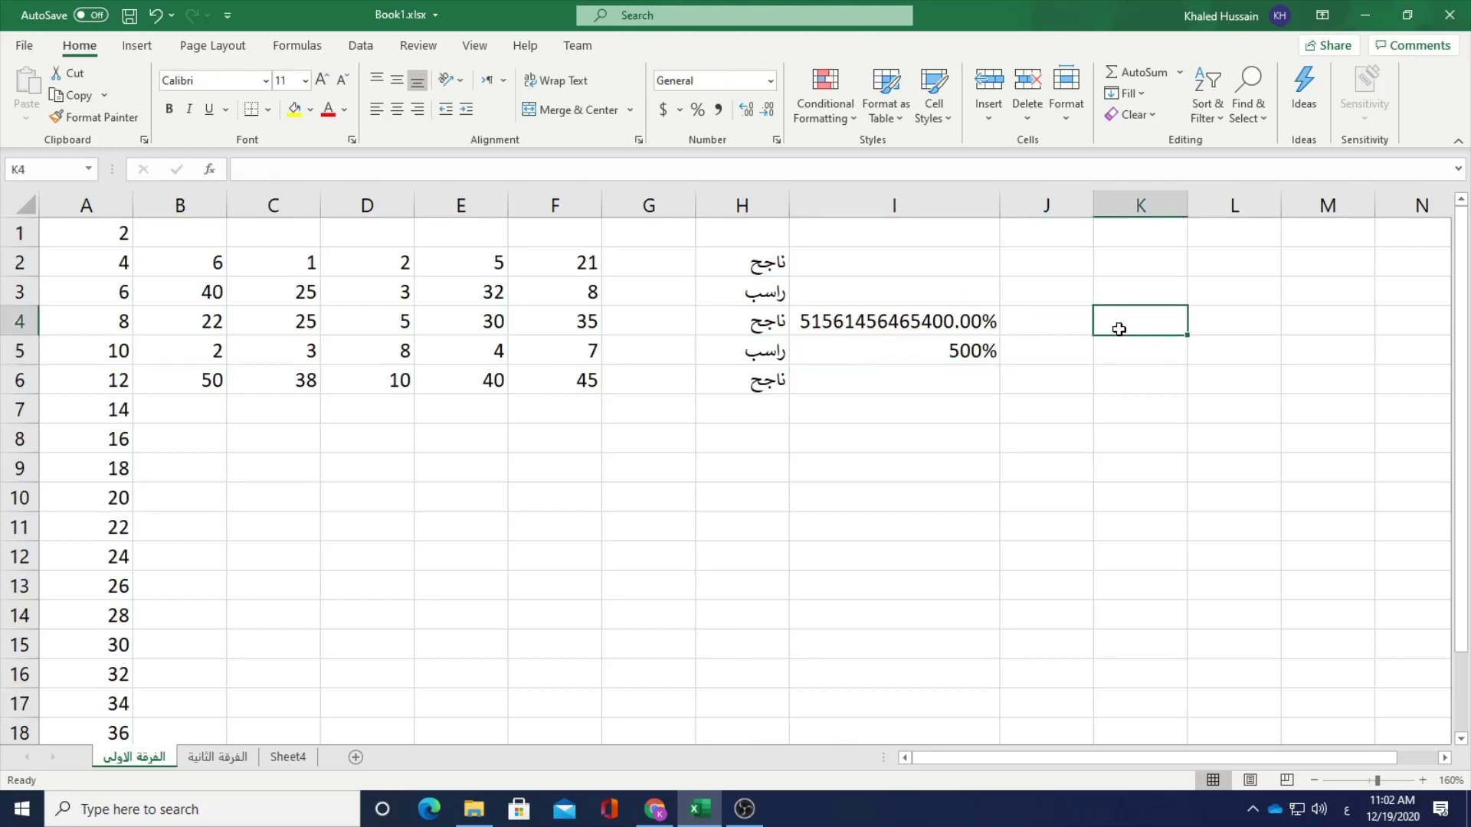
{"action": "type", "text": ".2"}
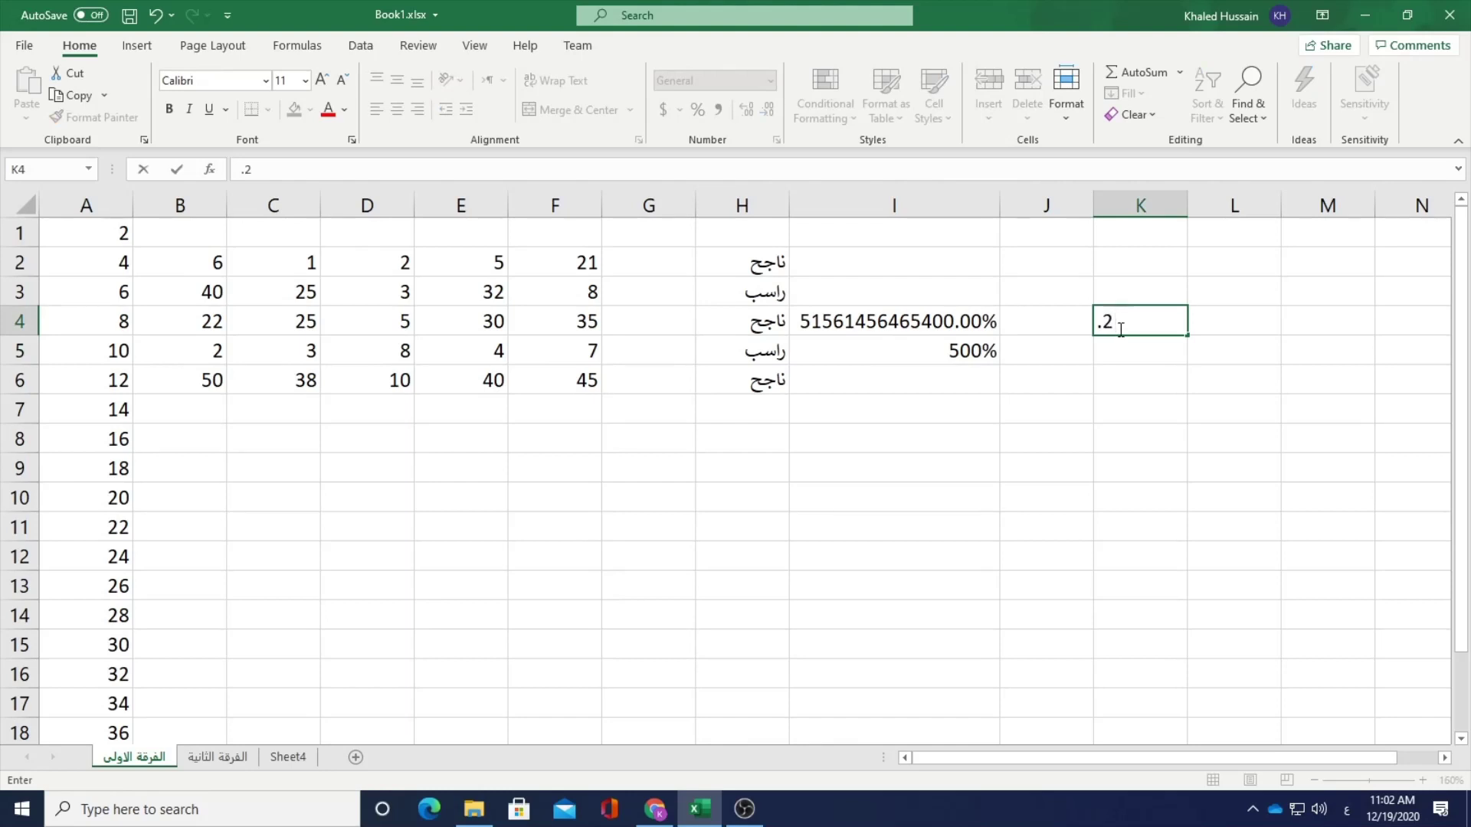
{"action": "key", "text": "Return"}
{"action": "left_click", "coordinate": [1116, 325]}
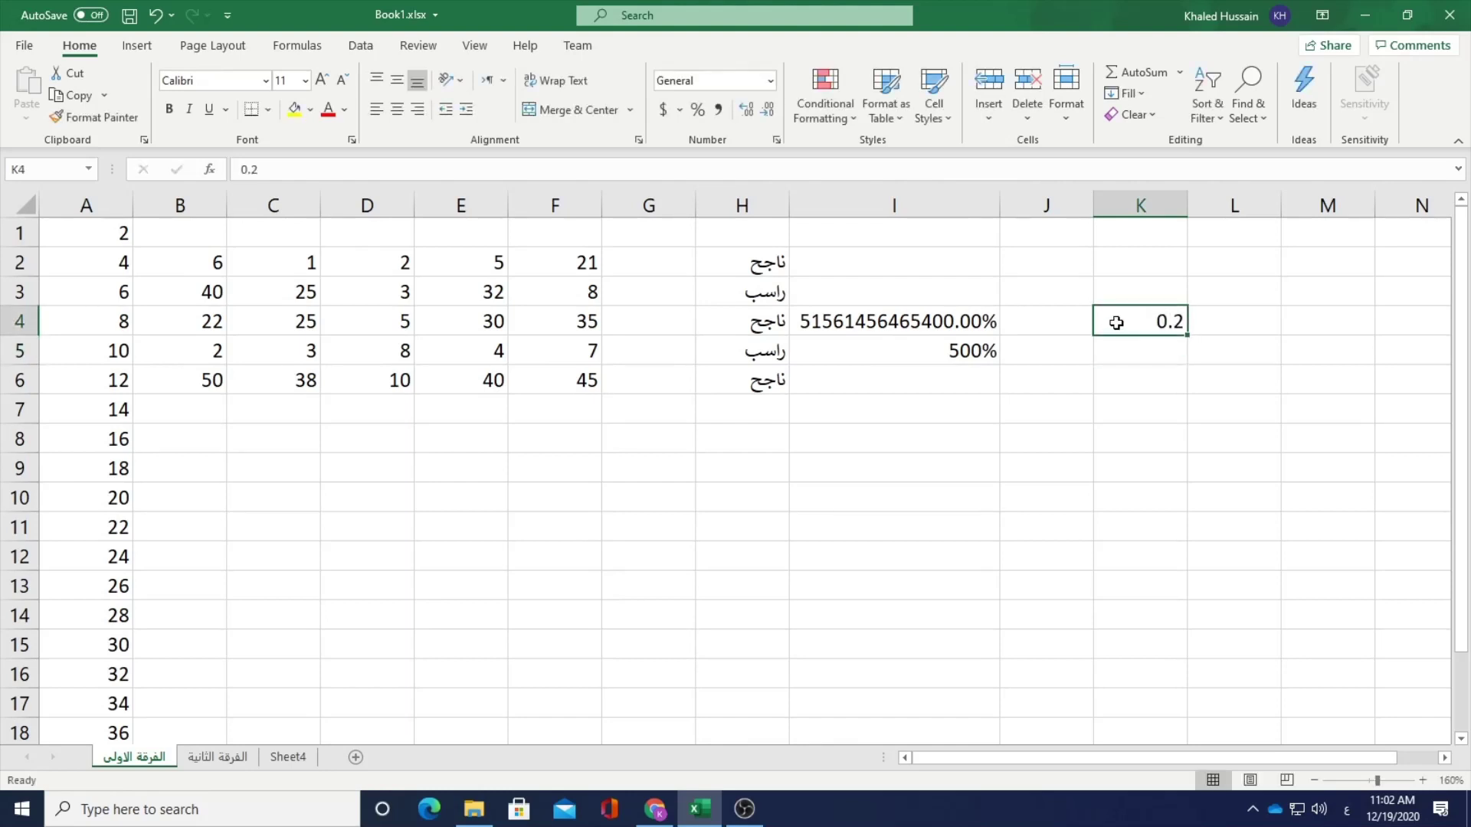
{"action": "left_click", "coordinate": [698, 111]}
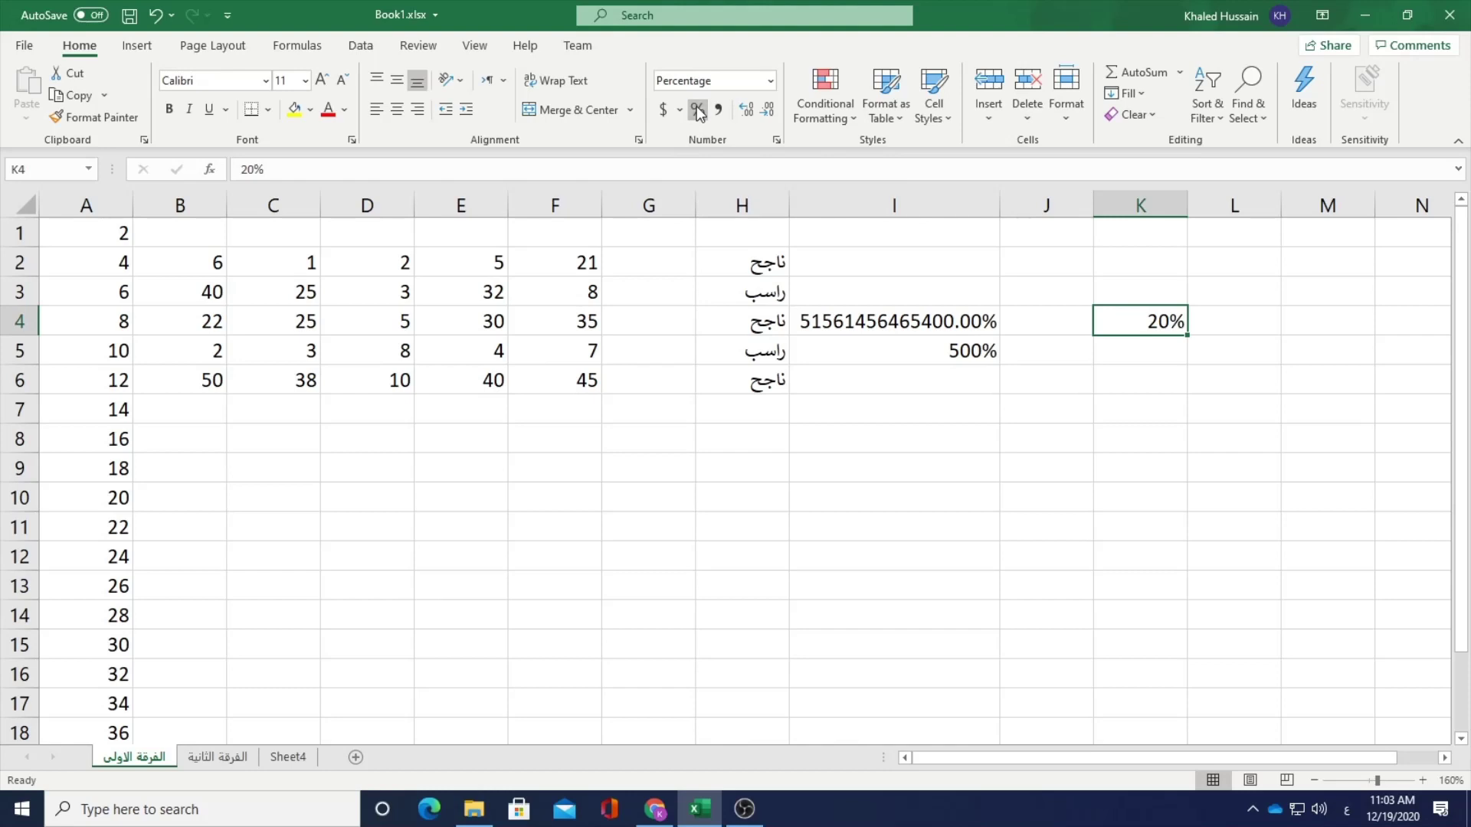
{"action": "left_click", "coordinate": [771, 81]}
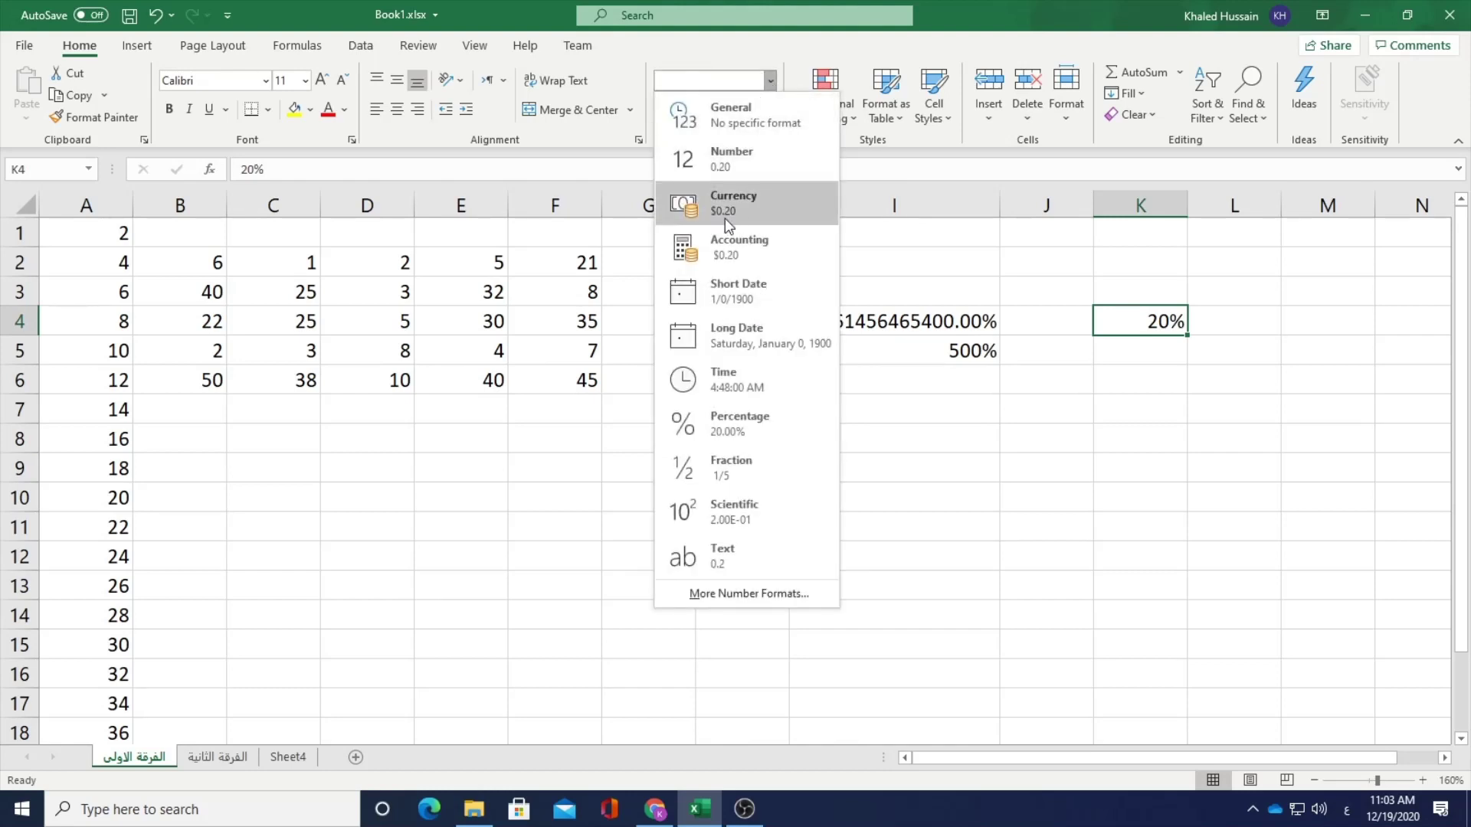
{"action": "left_click", "coordinate": [774, 383]}
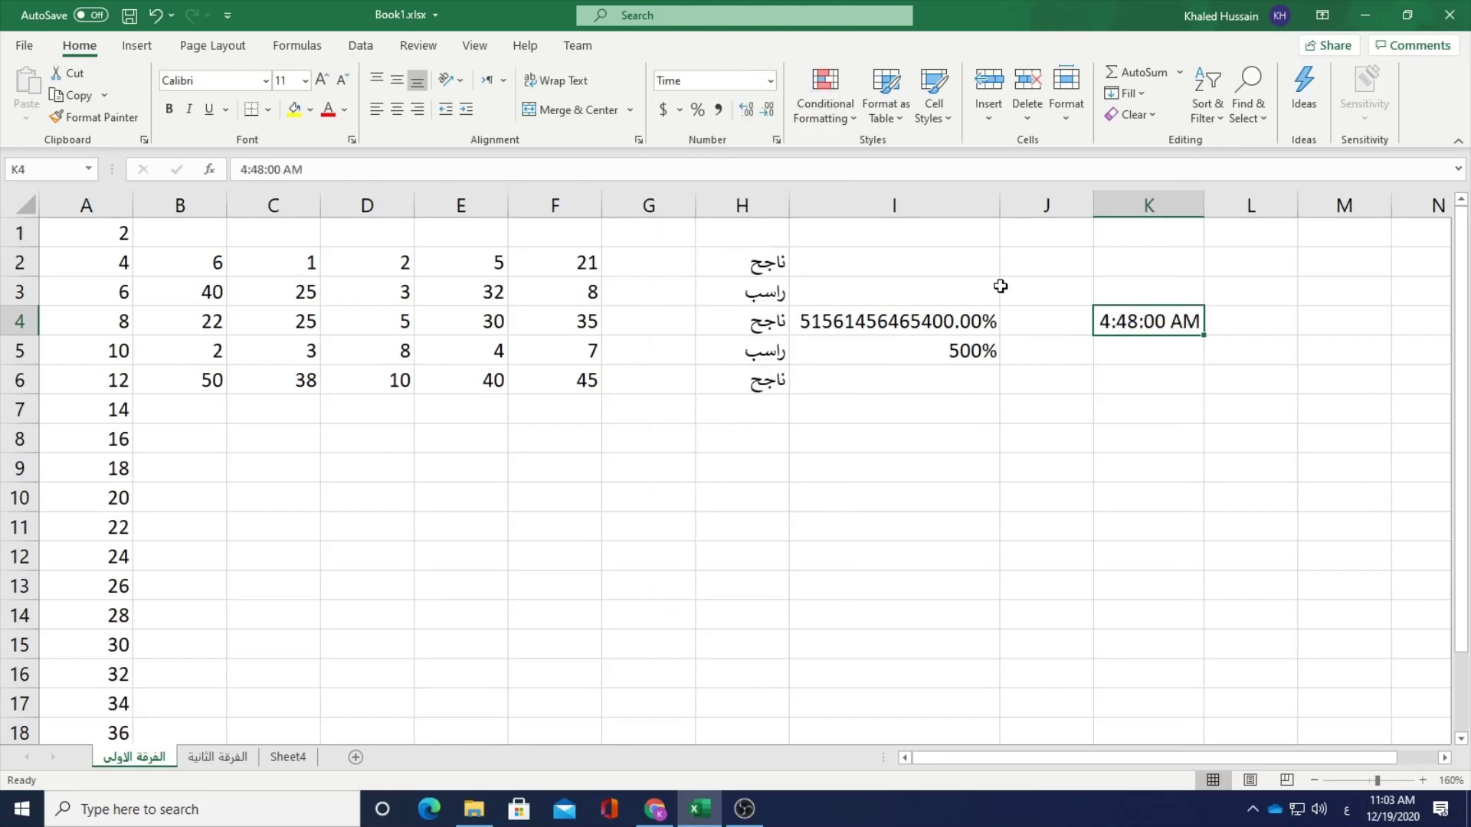
{"action": "left_click", "coordinate": [769, 81]}
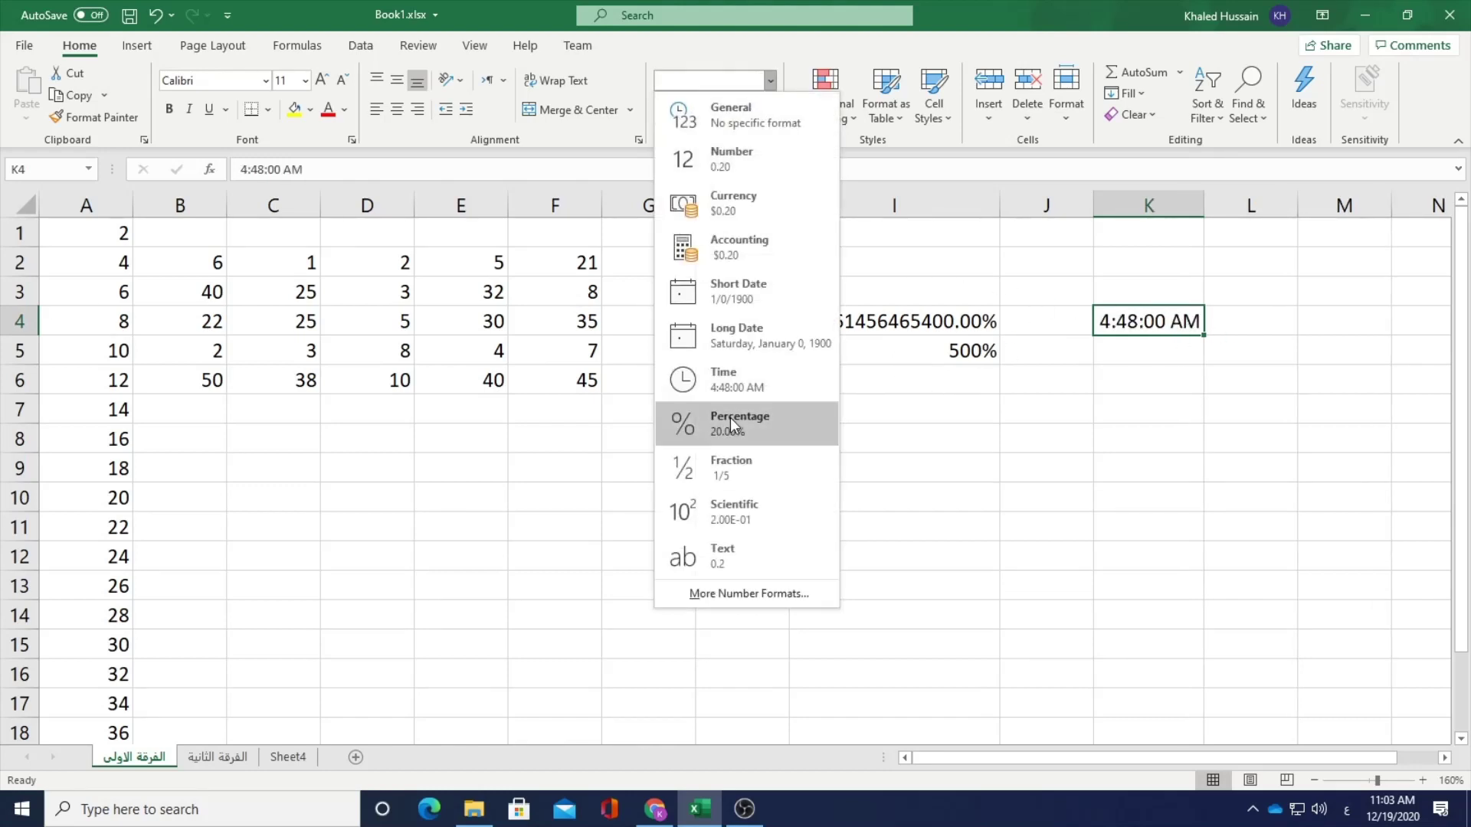
{"action": "left_click", "coordinate": [909, 458]}
Enter 0.5 in I6 and format it as a Fraction, showing 1/2.
{"action": "left_click", "coordinate": [864, 382]}
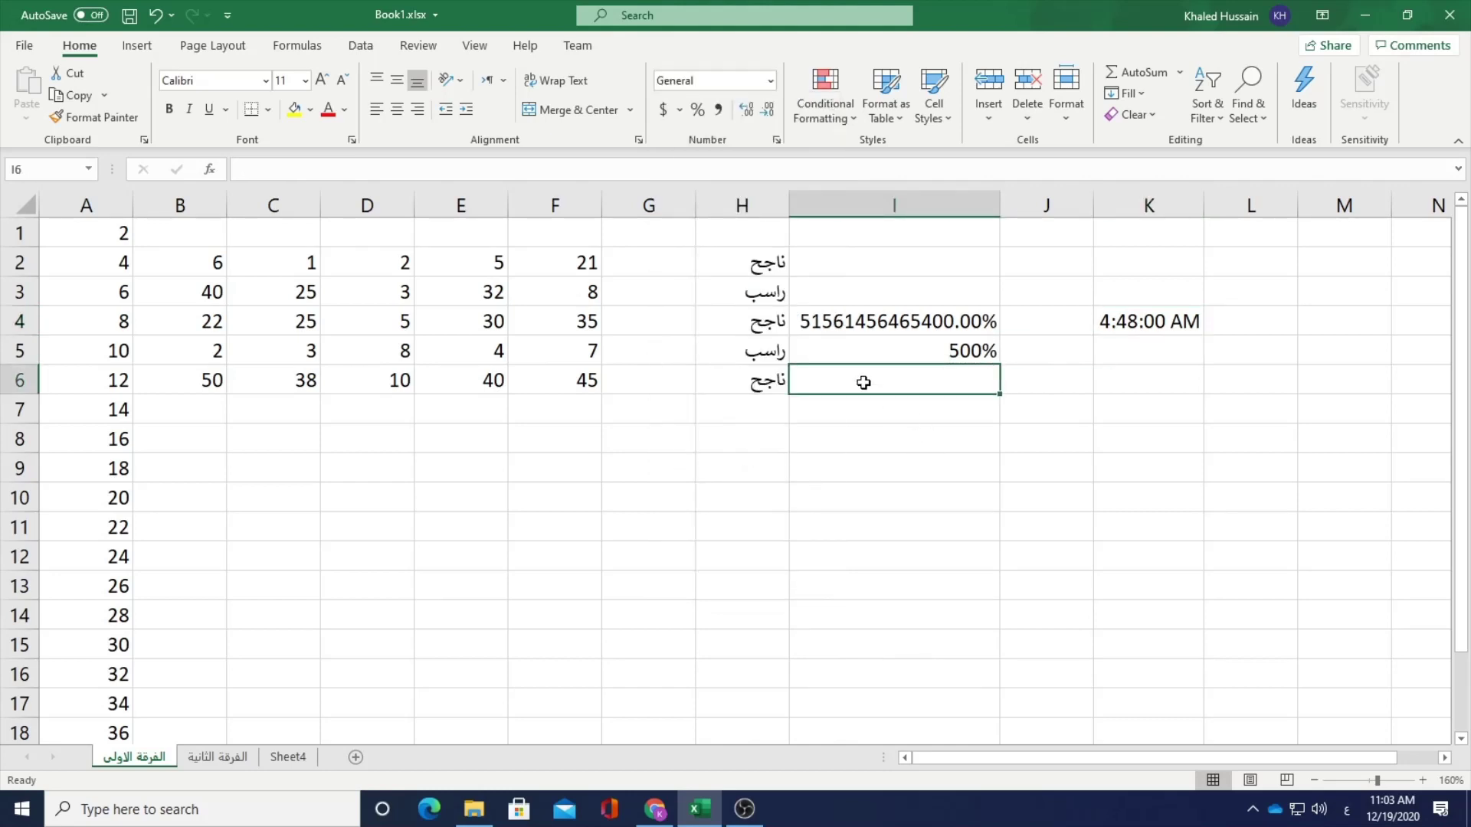
{"action": "type", "text": "0.5"}
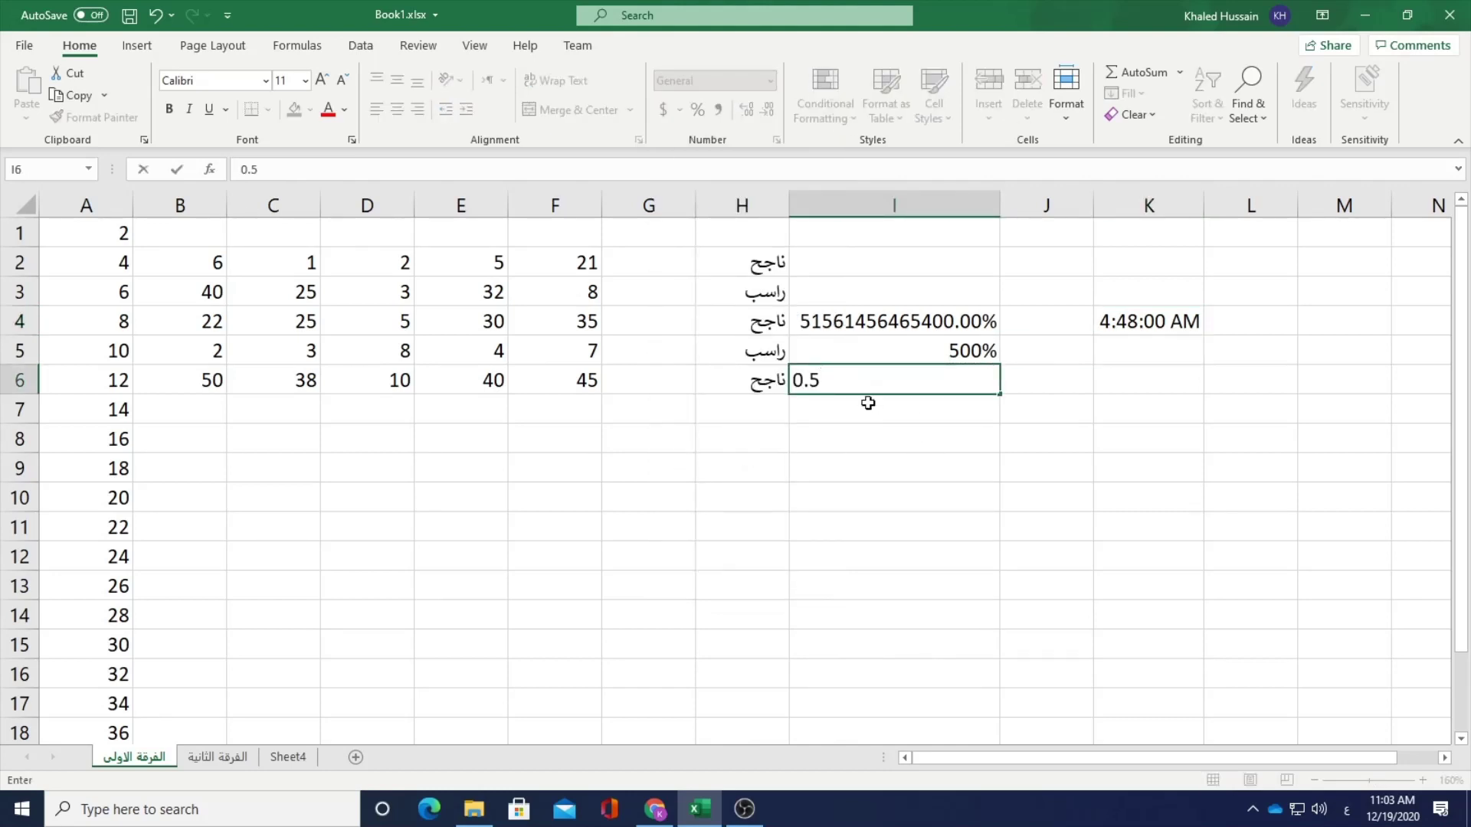
{"action": "key", "text": "Return"}
{"action": "left_click", "coordinate": [853, 383]}
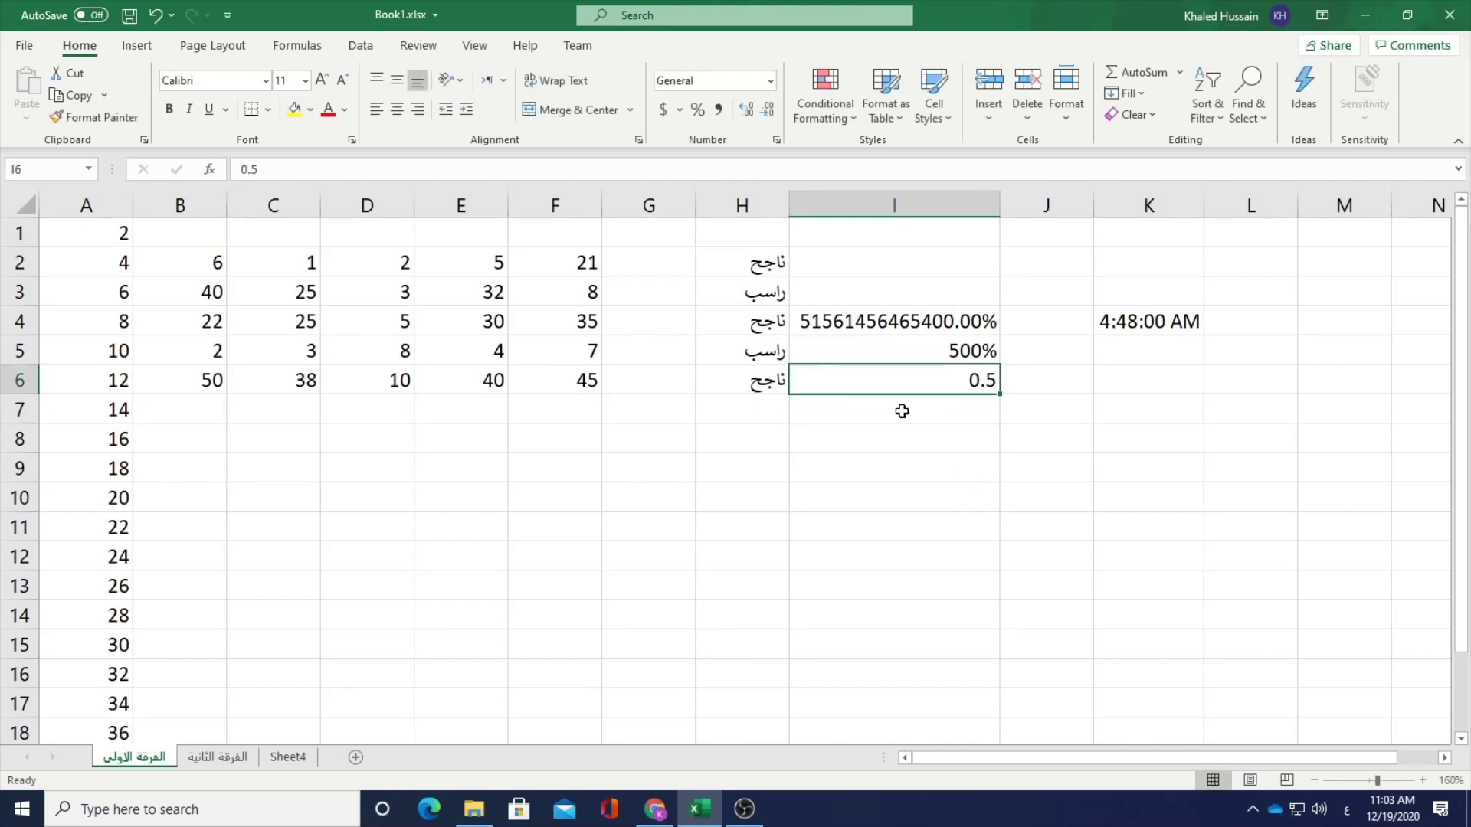
{"action": "left_click", "coordinate": [712, 81]}
{"action": "left_click", "coordinate": [769, 82]}
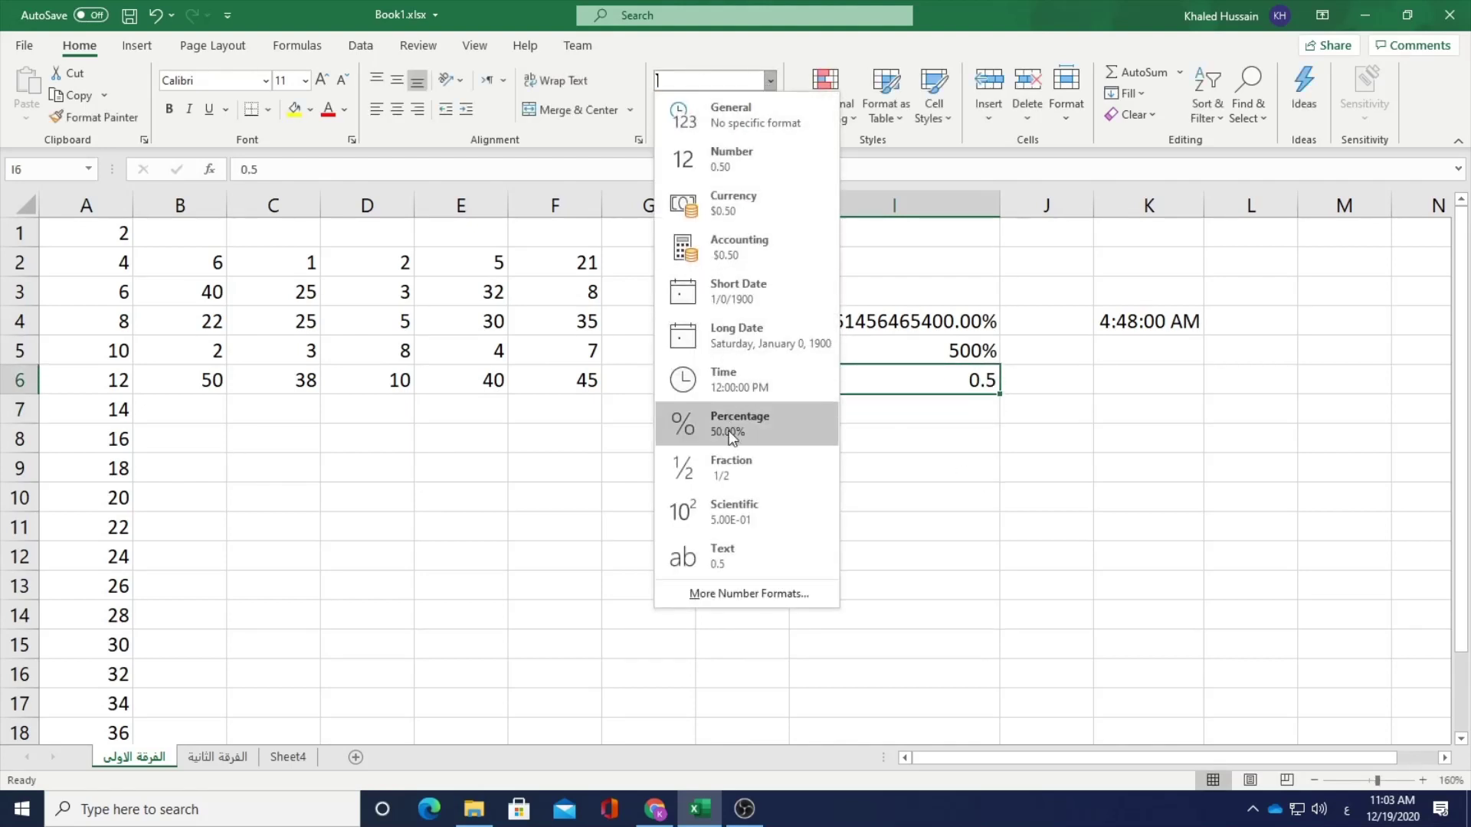
{"action": "left_click", "coordinate": [732, 466]}
{"action": "left_click", "coordinate": [935, 414]}
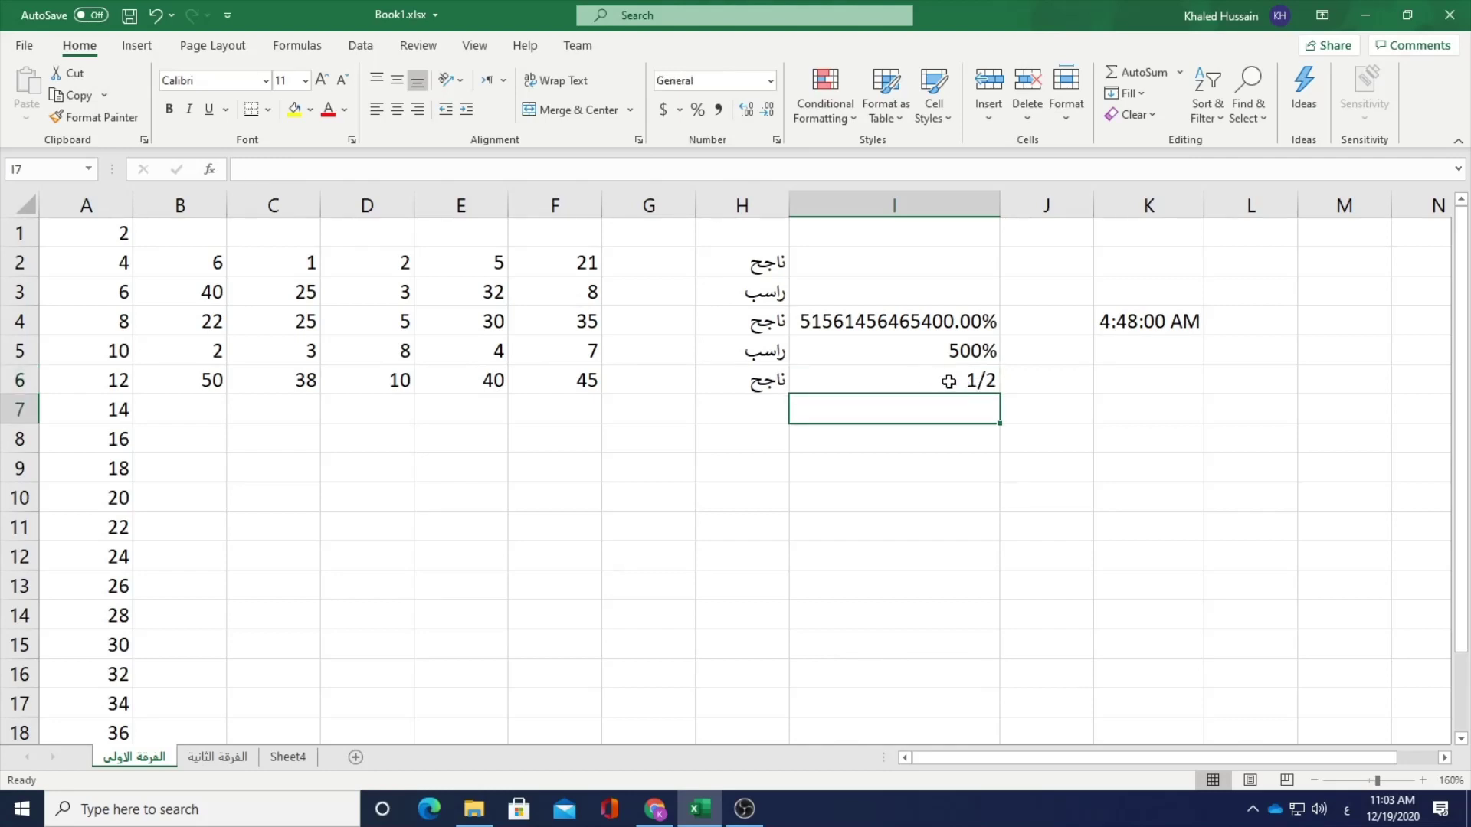
Format I4 as Scientific so it shows 5.16E+11.
{"action": "left_click", "coordinate": [769, 81]}
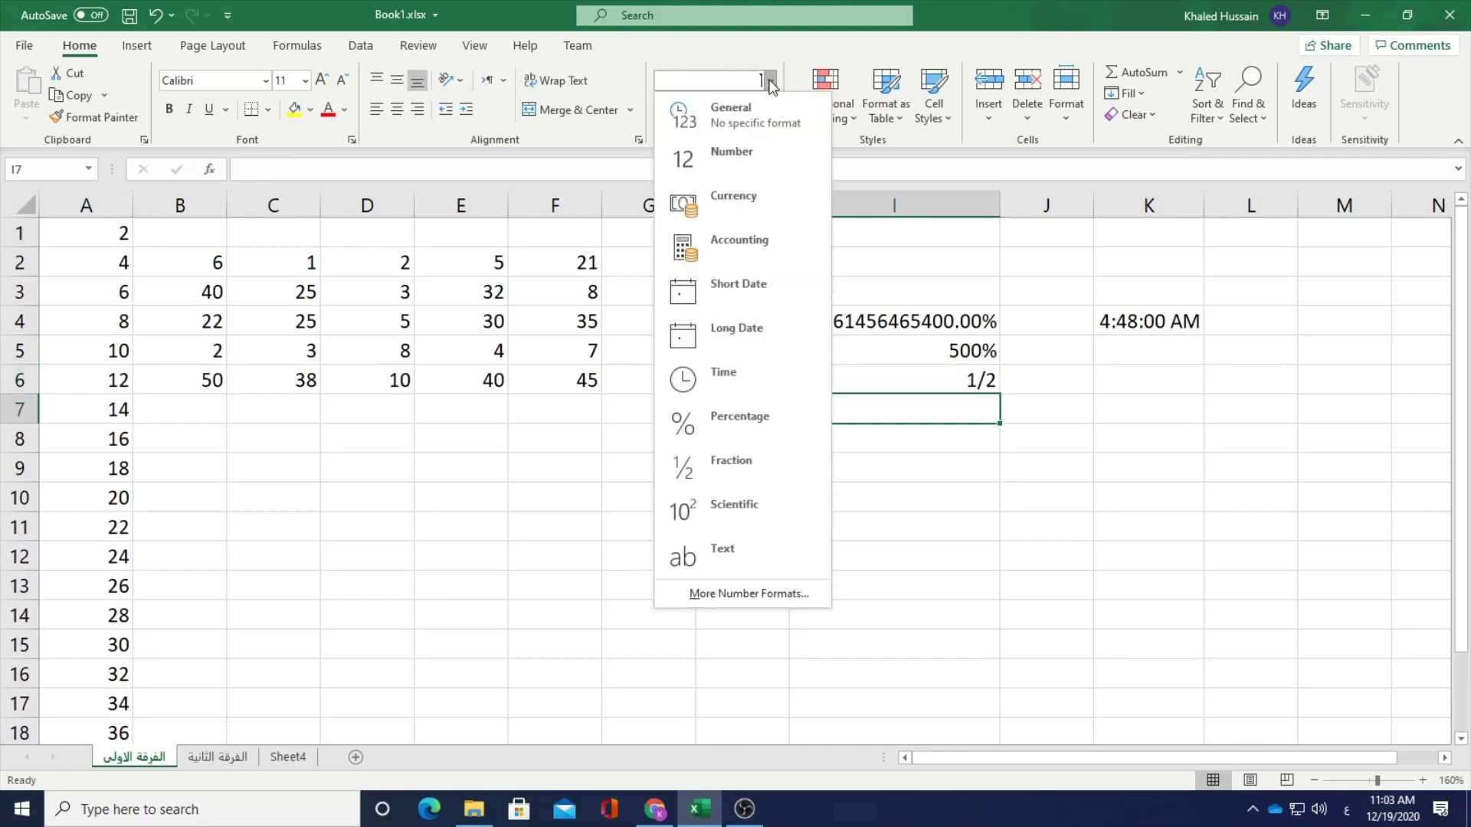
{"action": "left_click", "coordinate": [932, 327]}
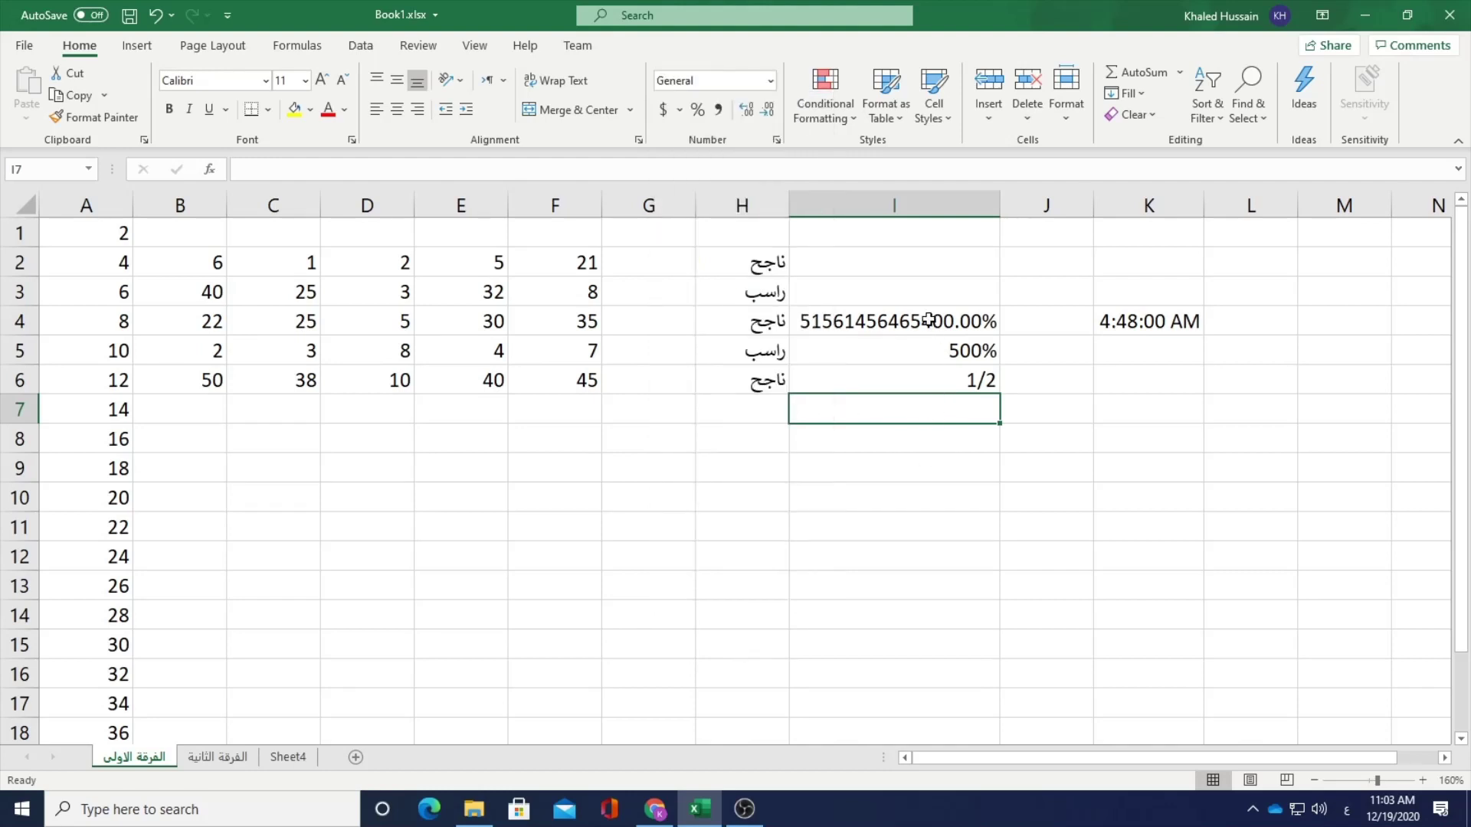
{"action": "double_click", "coordinate": [885, 315]}
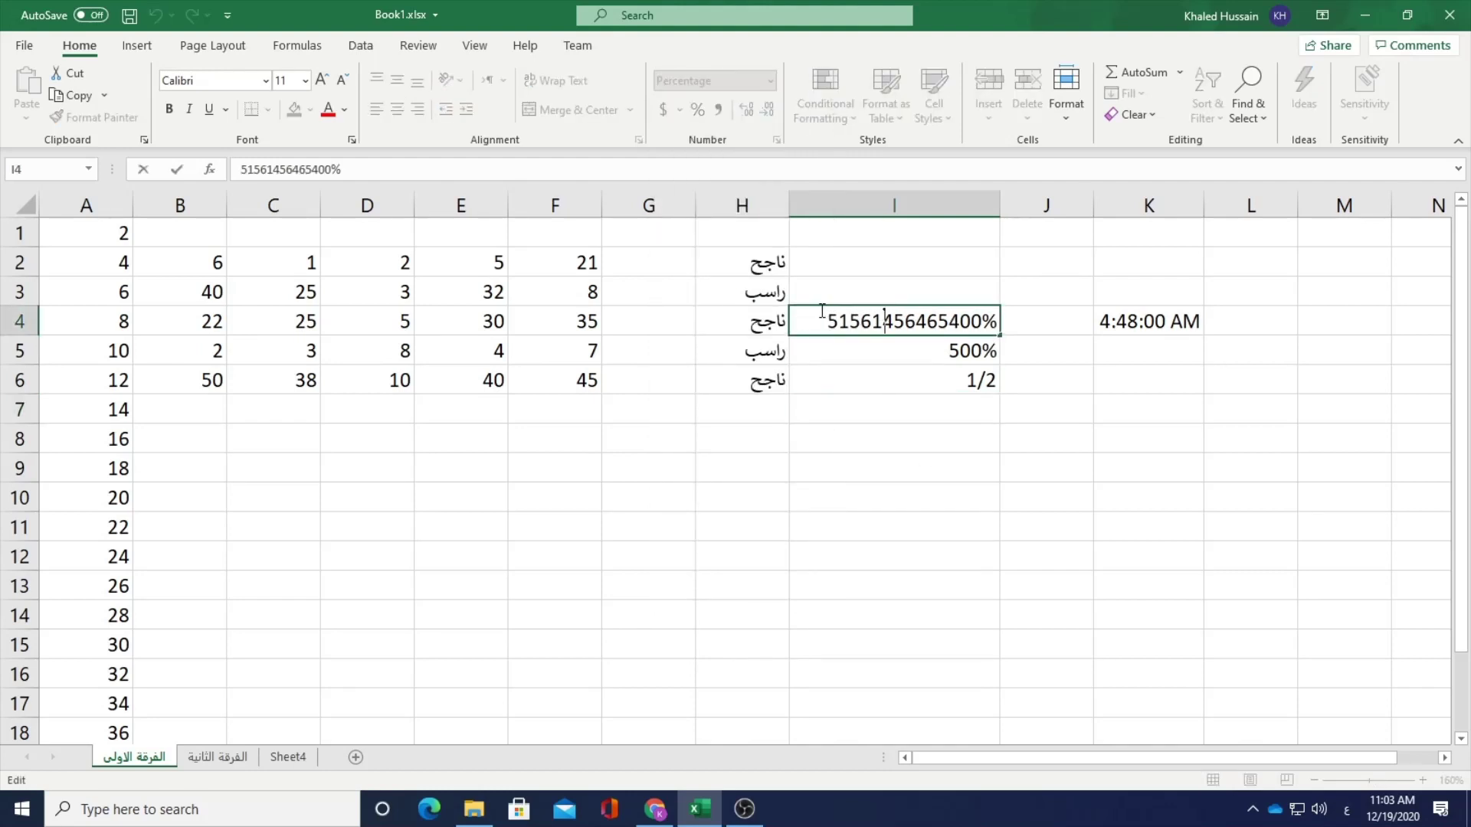
{"action": "left_click", "coordinate": [849, 269]}
{"action": "left_click", "coordinate": [842, 319]}
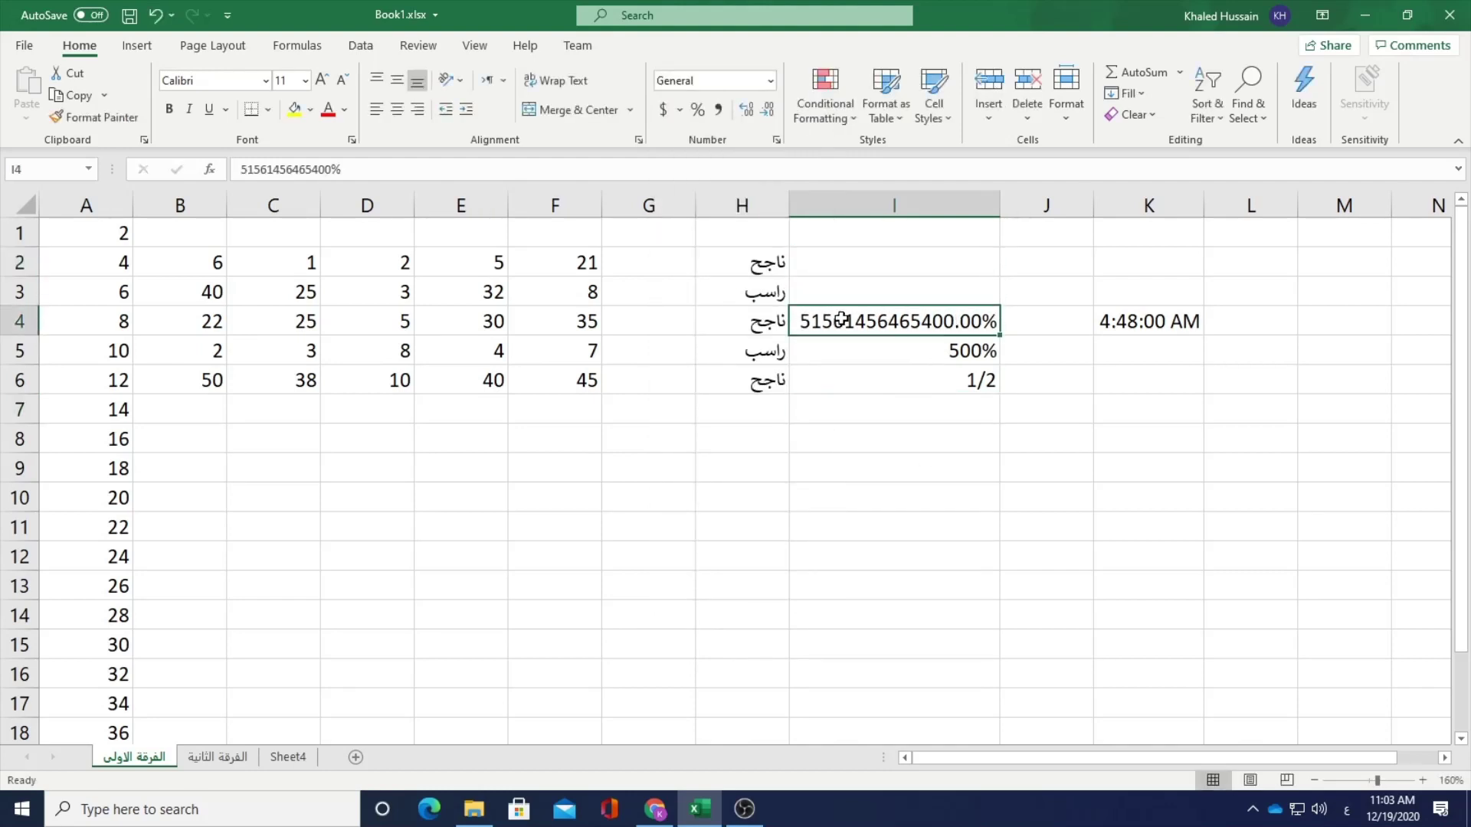
{"action": "left_click", "coordinate": [768, 86]}
{"action": "left_click", "coordinate": [739, 511]}
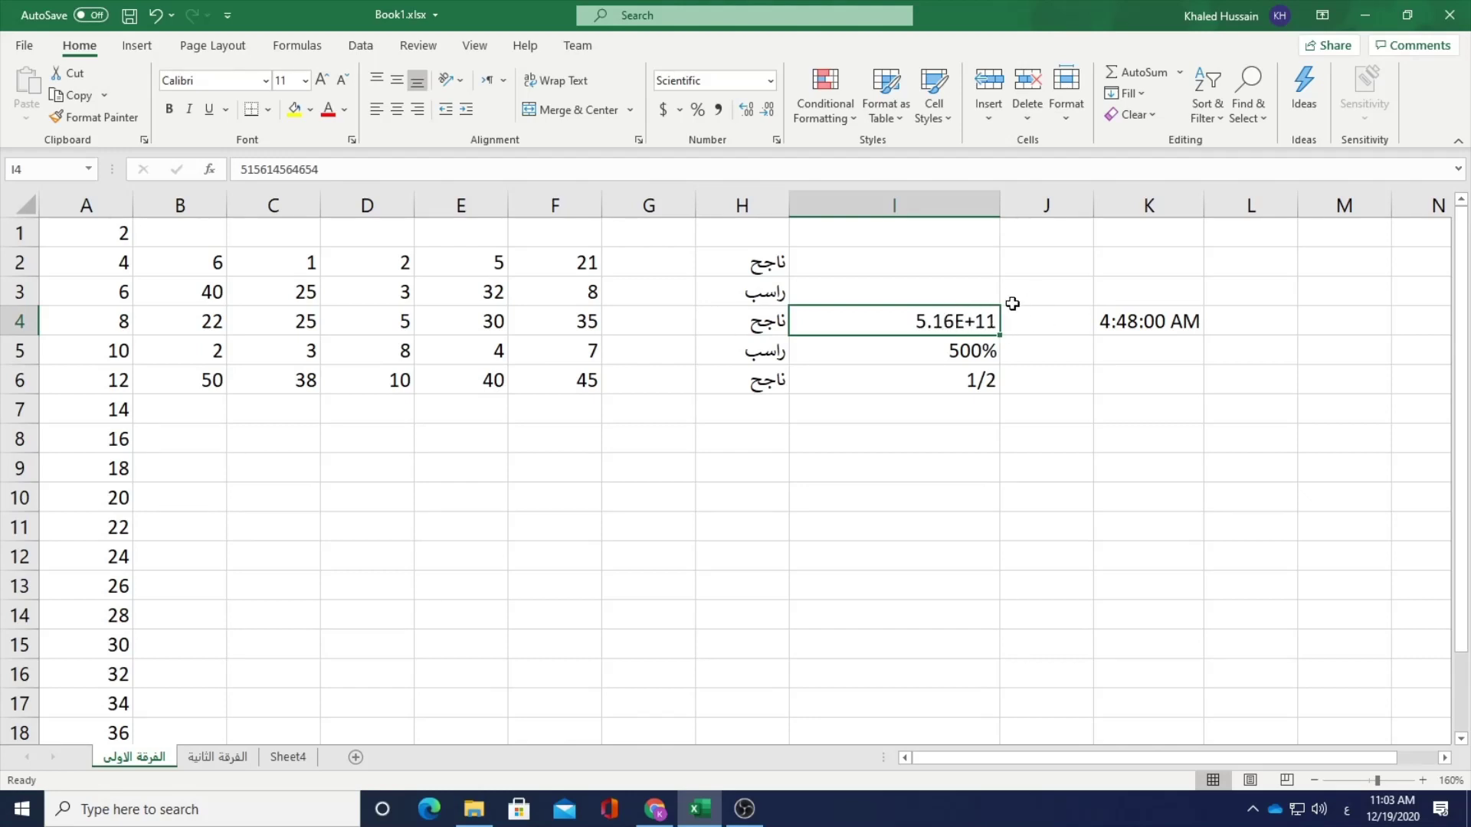
{"action": "left_click", "coordinate": [817, 400]}
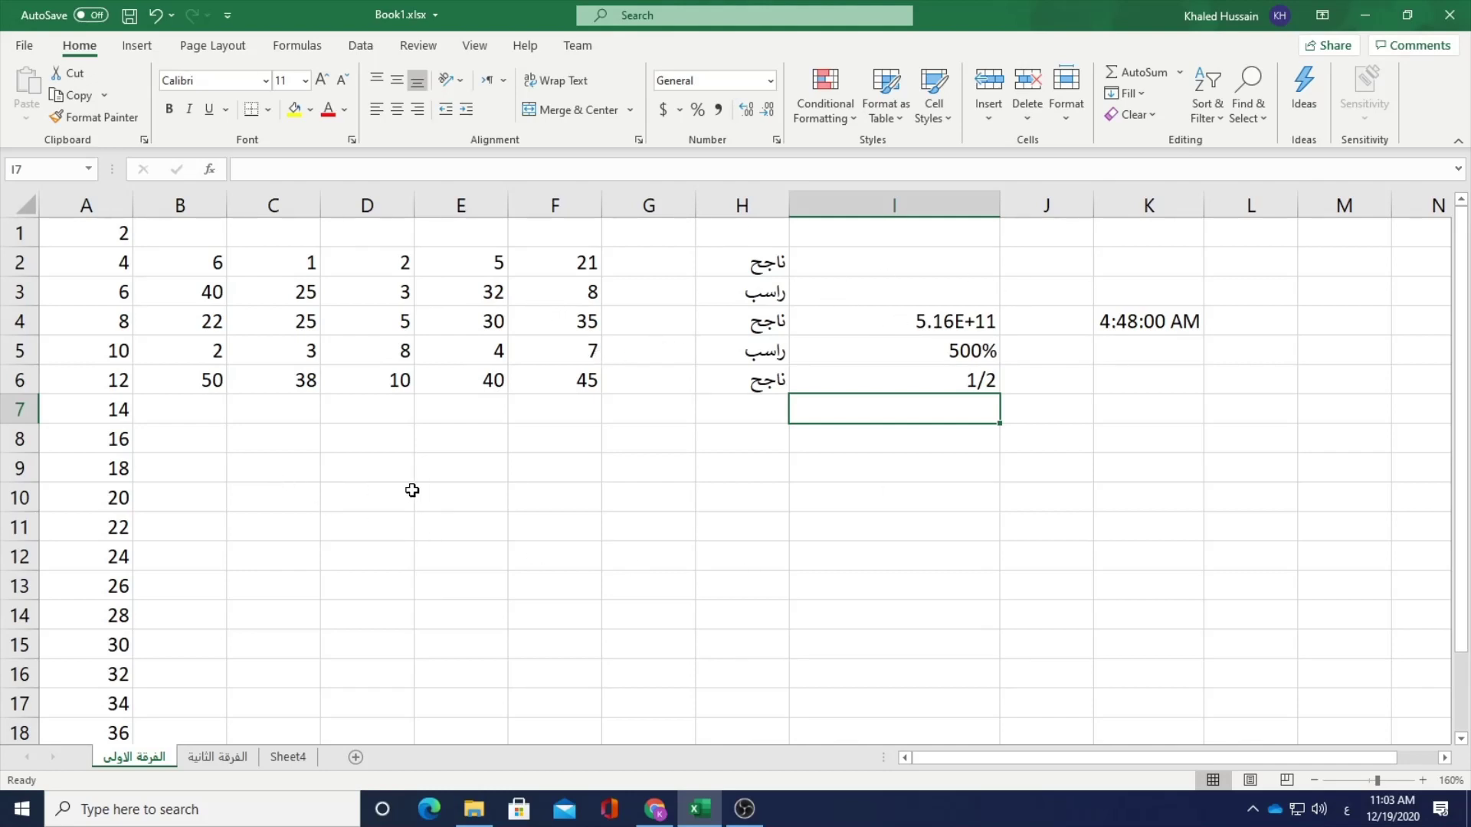
{"action": "left_click", "coordinate": [380, 492]}
{"action": "type", "text": "تنا"}
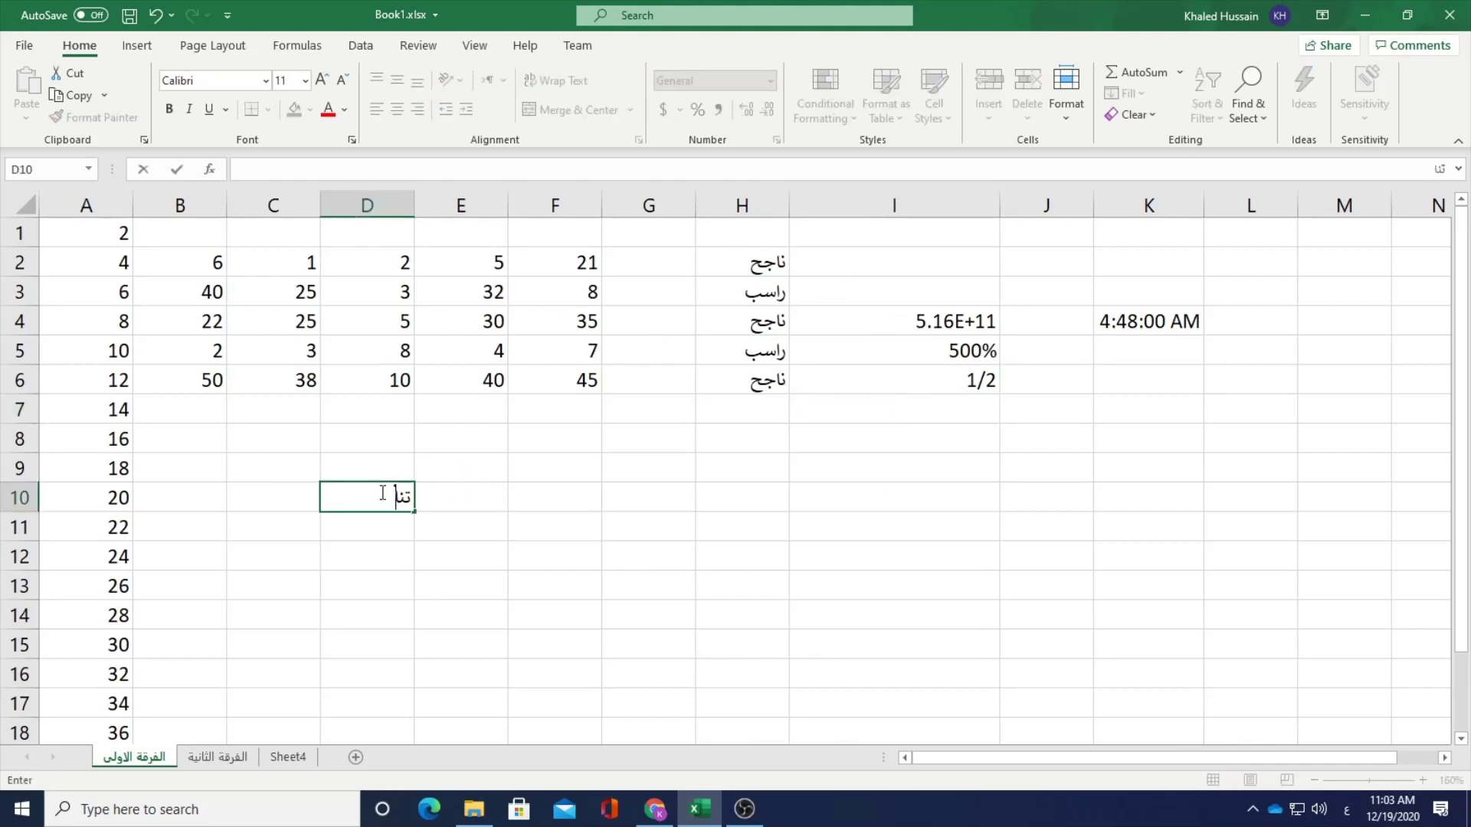
{"action": "type", "text": "تناتنتناتن"}
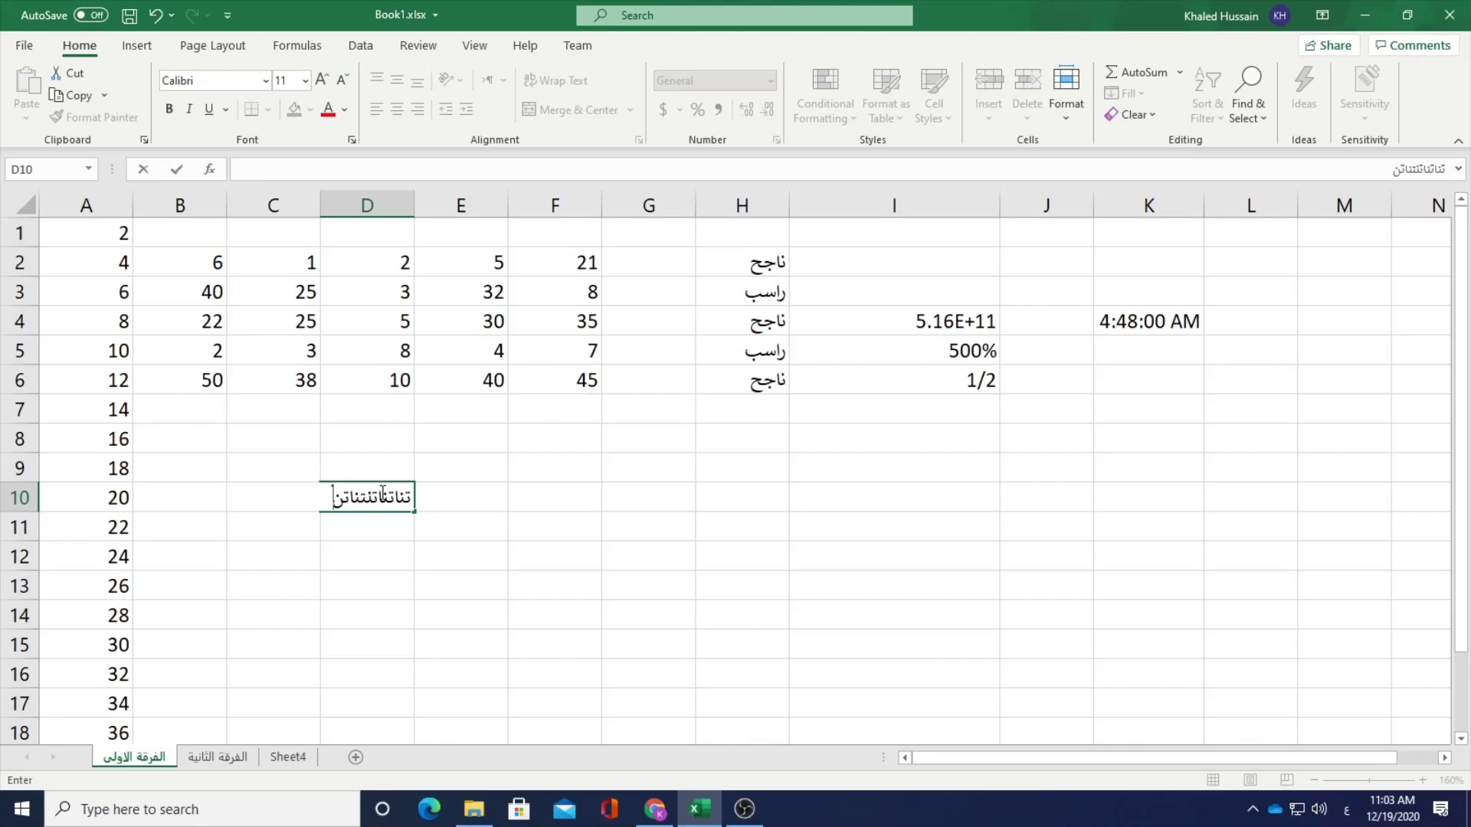
{"action": "type", "text": "ت تناتنا تنا"}
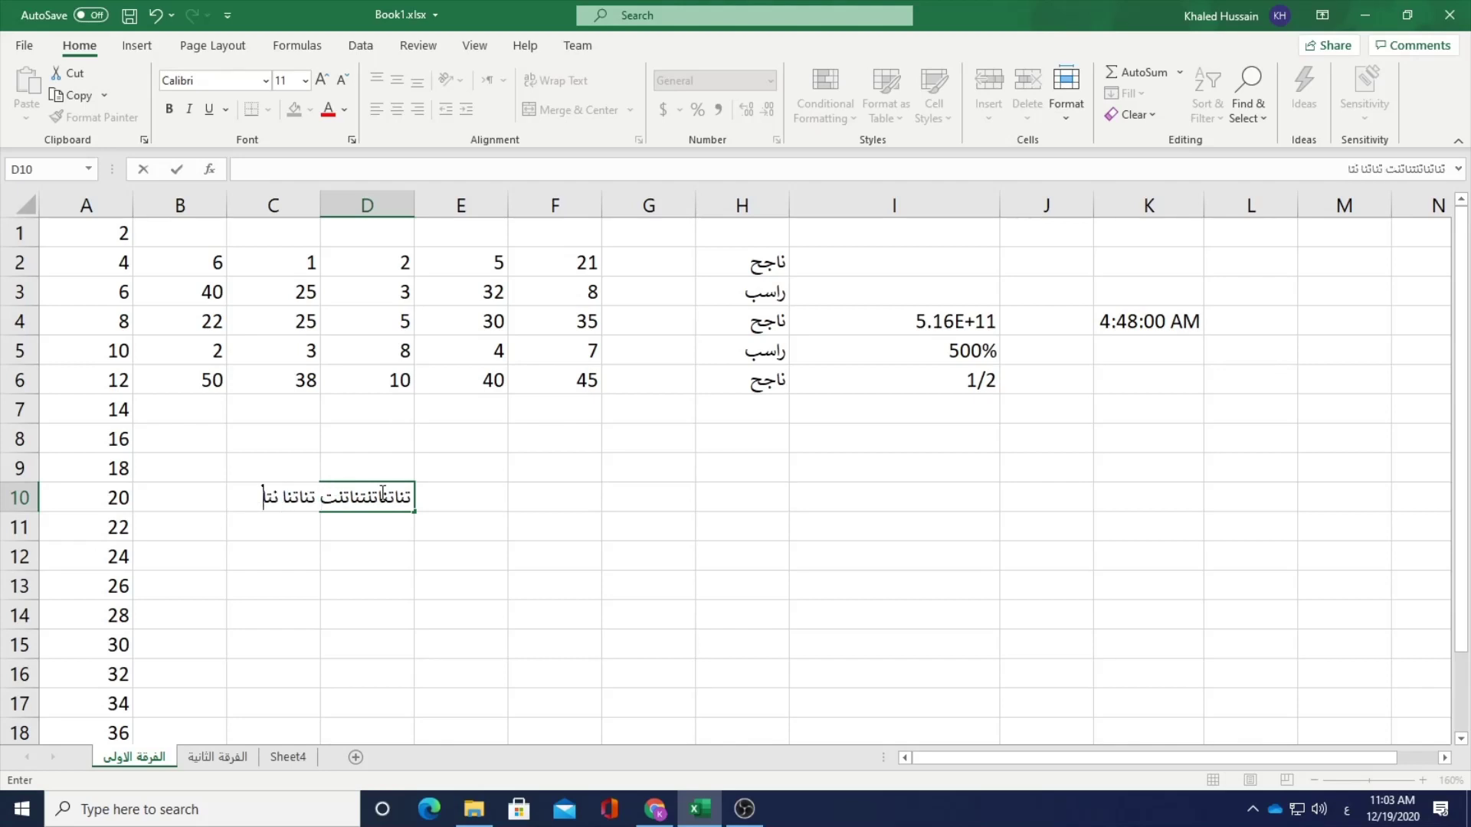
{"action": "type", "text": "تناتنا تناتناتنا"}
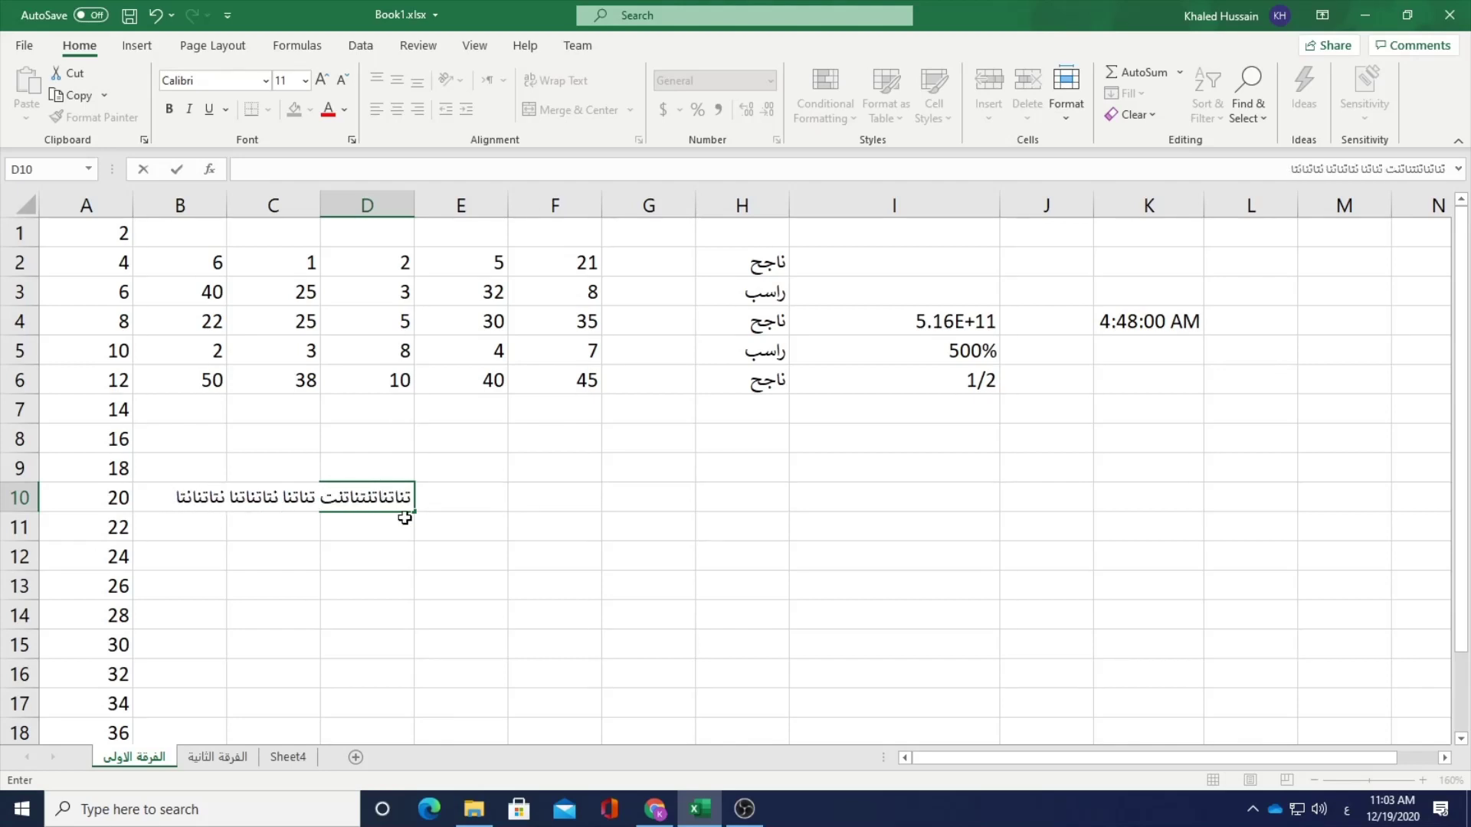
{"action": "key", "text": "Return"}
{"action": "left_click", "coordinate": [355, 496]}
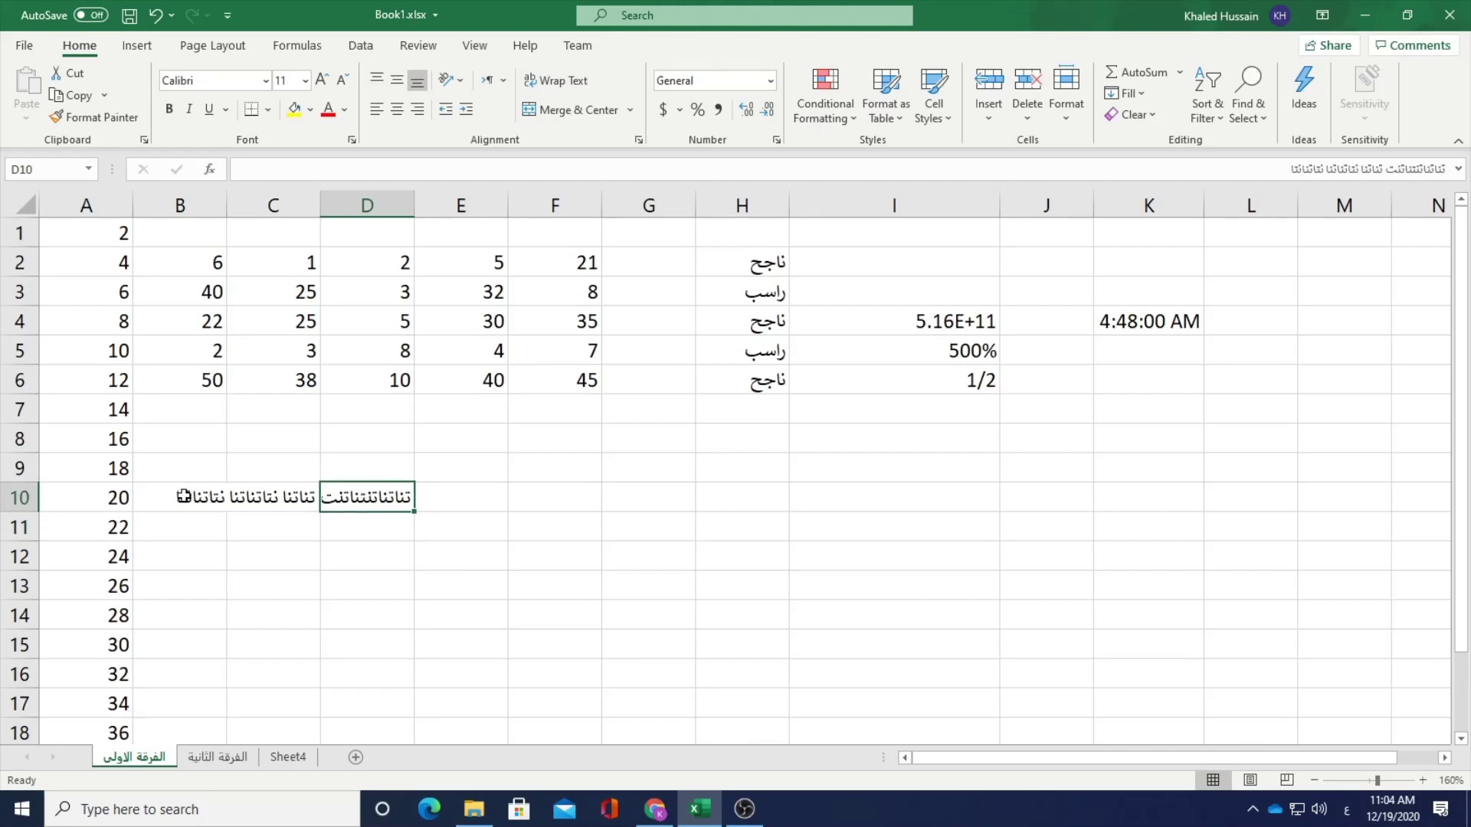
{"action": "left_click_drag", "start_coordinate": [184, 496], "coordinate": [387, 499]}
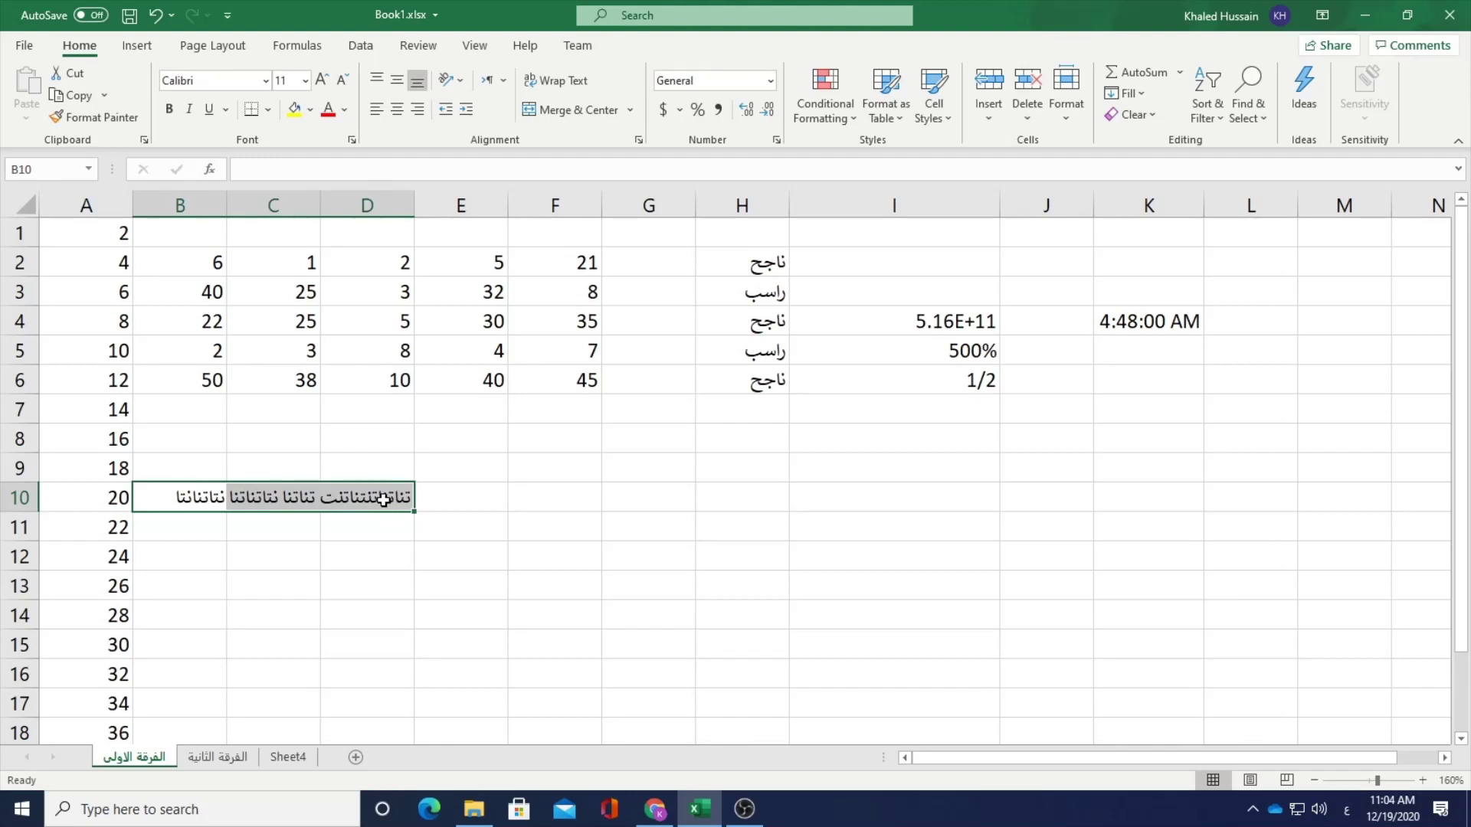
{"action": "left_click", "coordinate": [610, 112]}
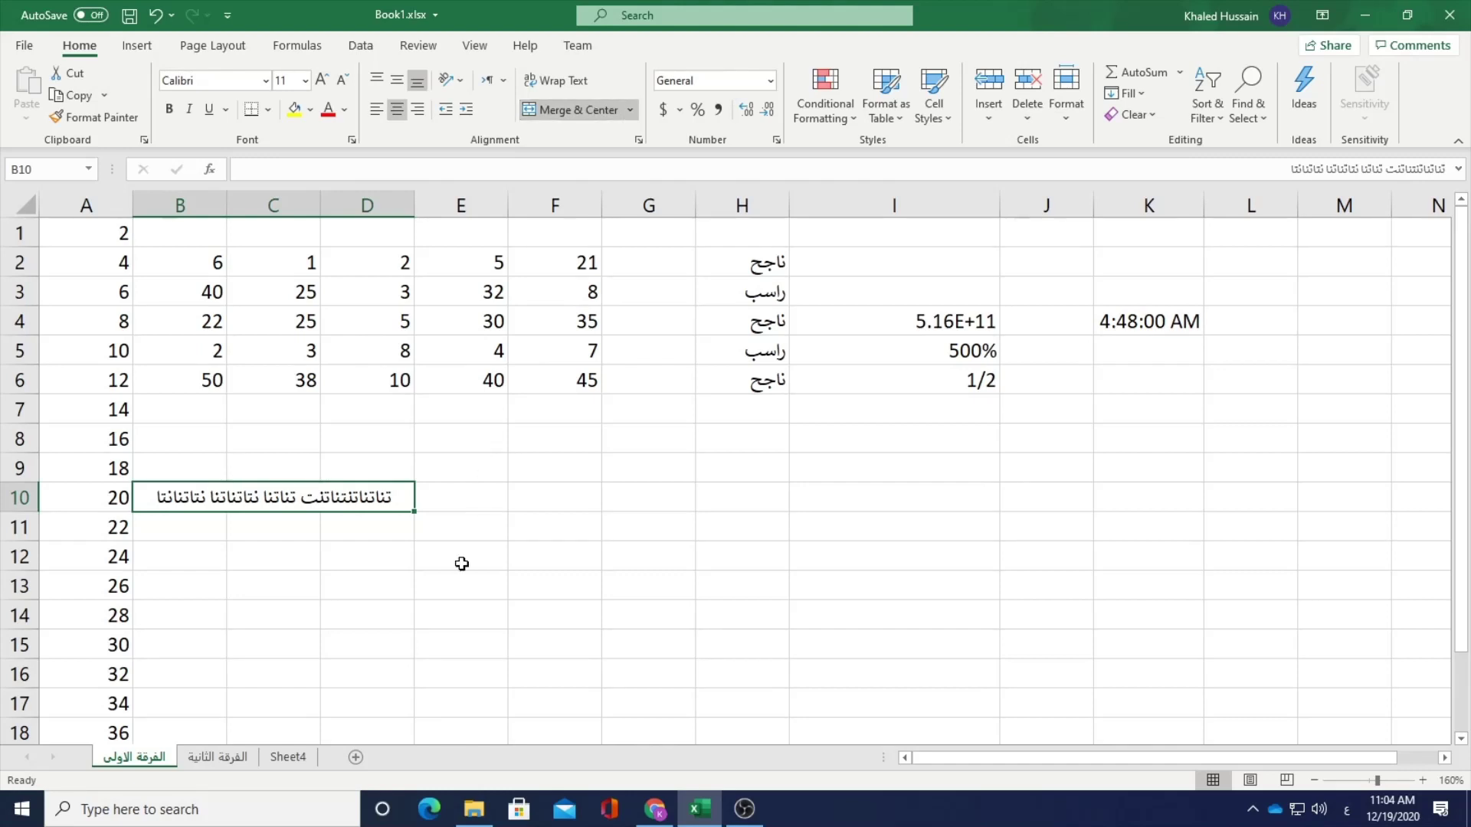
{"action": "left_click", "coordinate": [367, 615]}
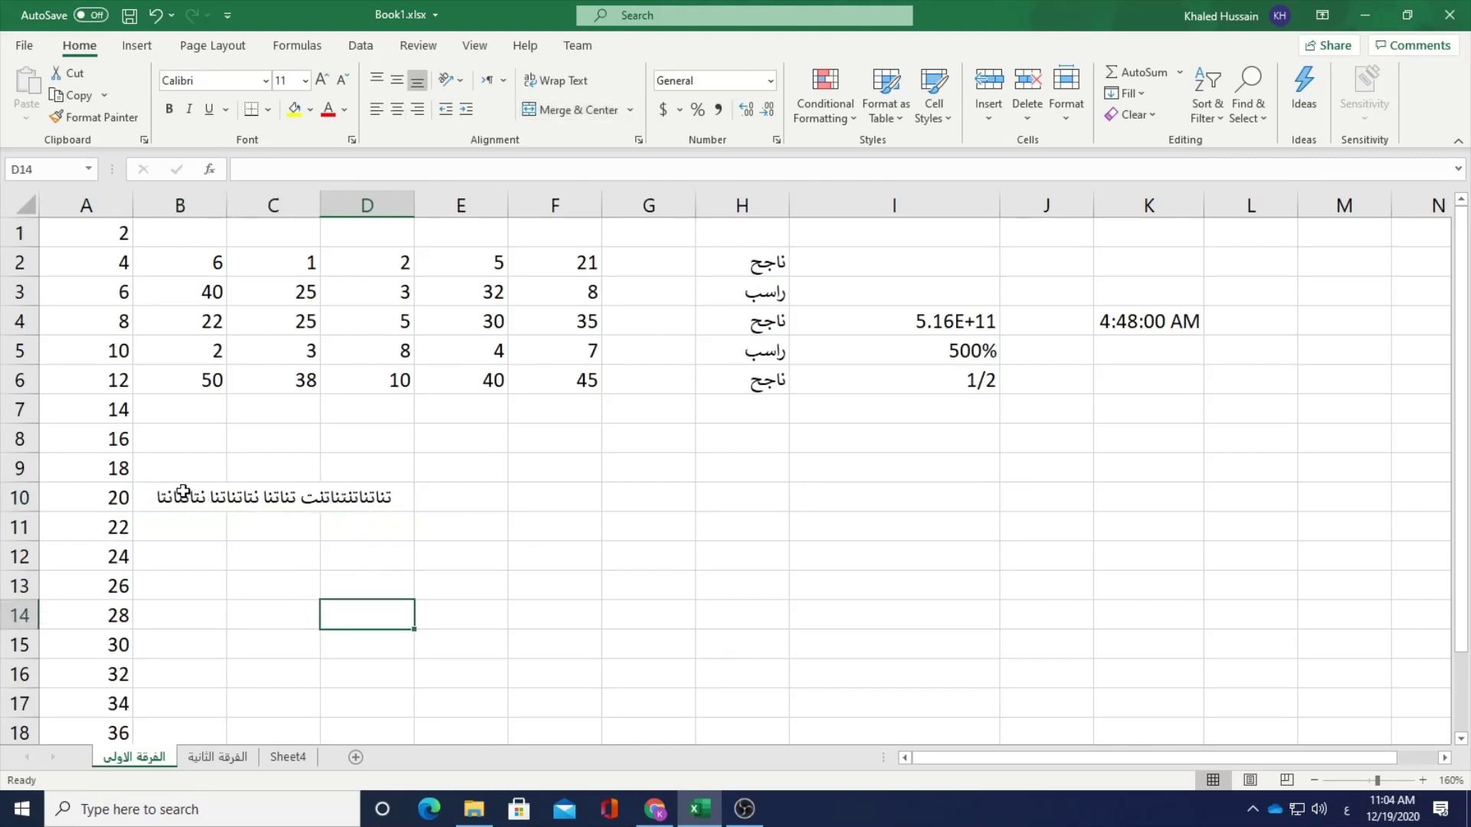
{"action": "left_click", "coordinate": [252, 502]}
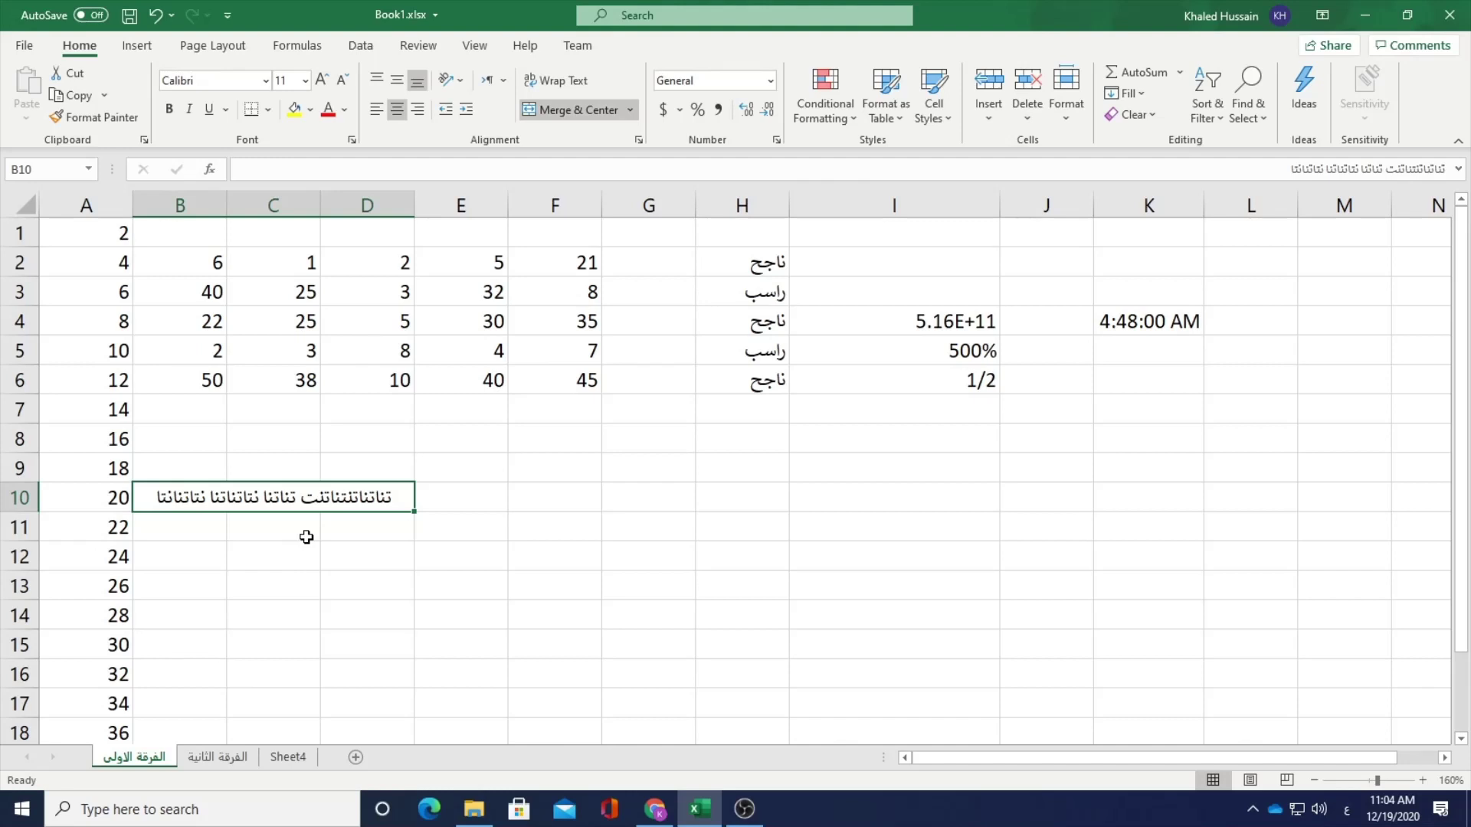
{"action": "key", "text": "ctrl+z"}
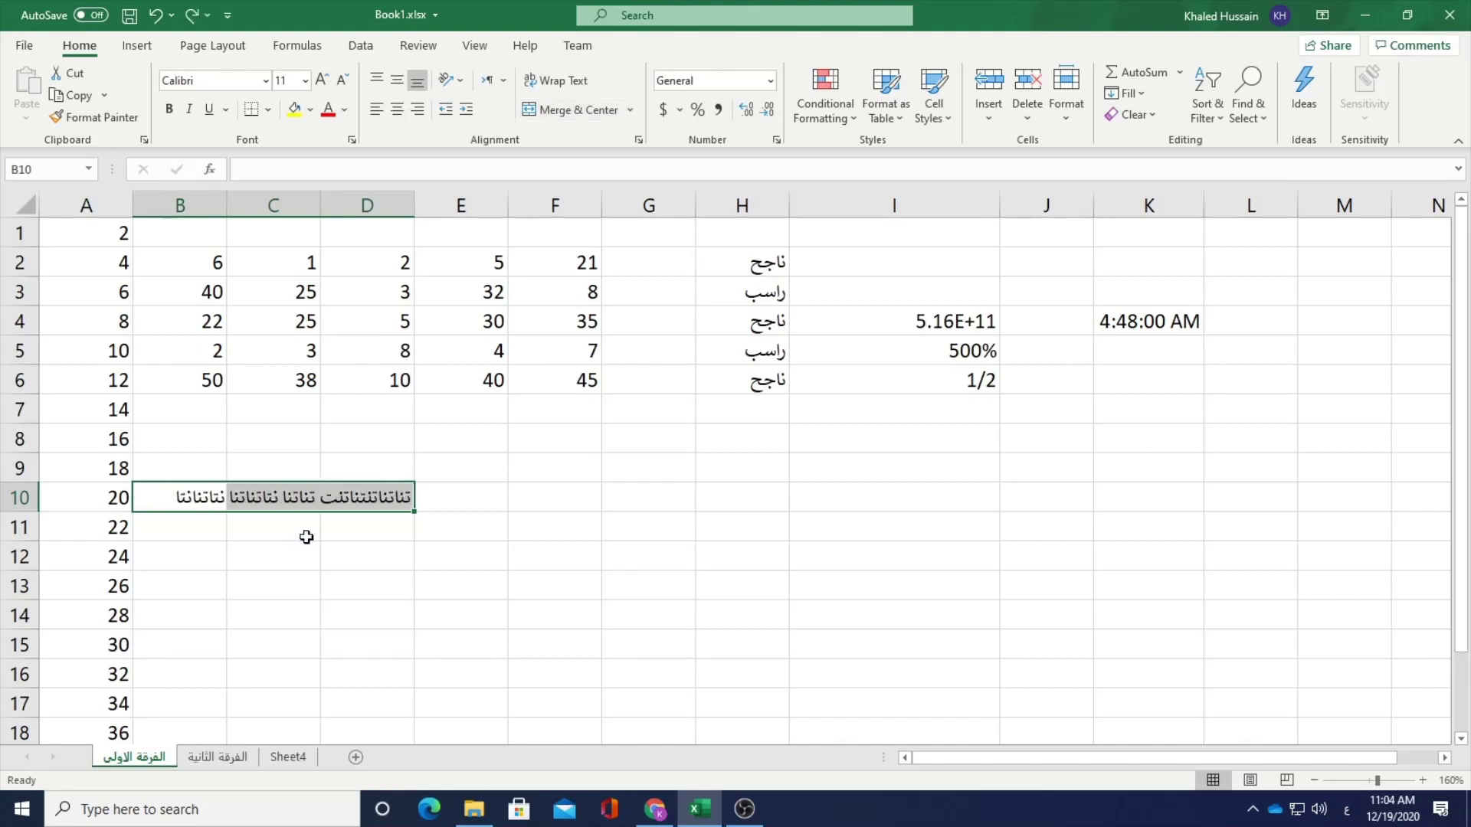
{"action": "left_click", "coordinate": [337, 552]}
{"action": "left_click", "coordinate": [342, 499]}
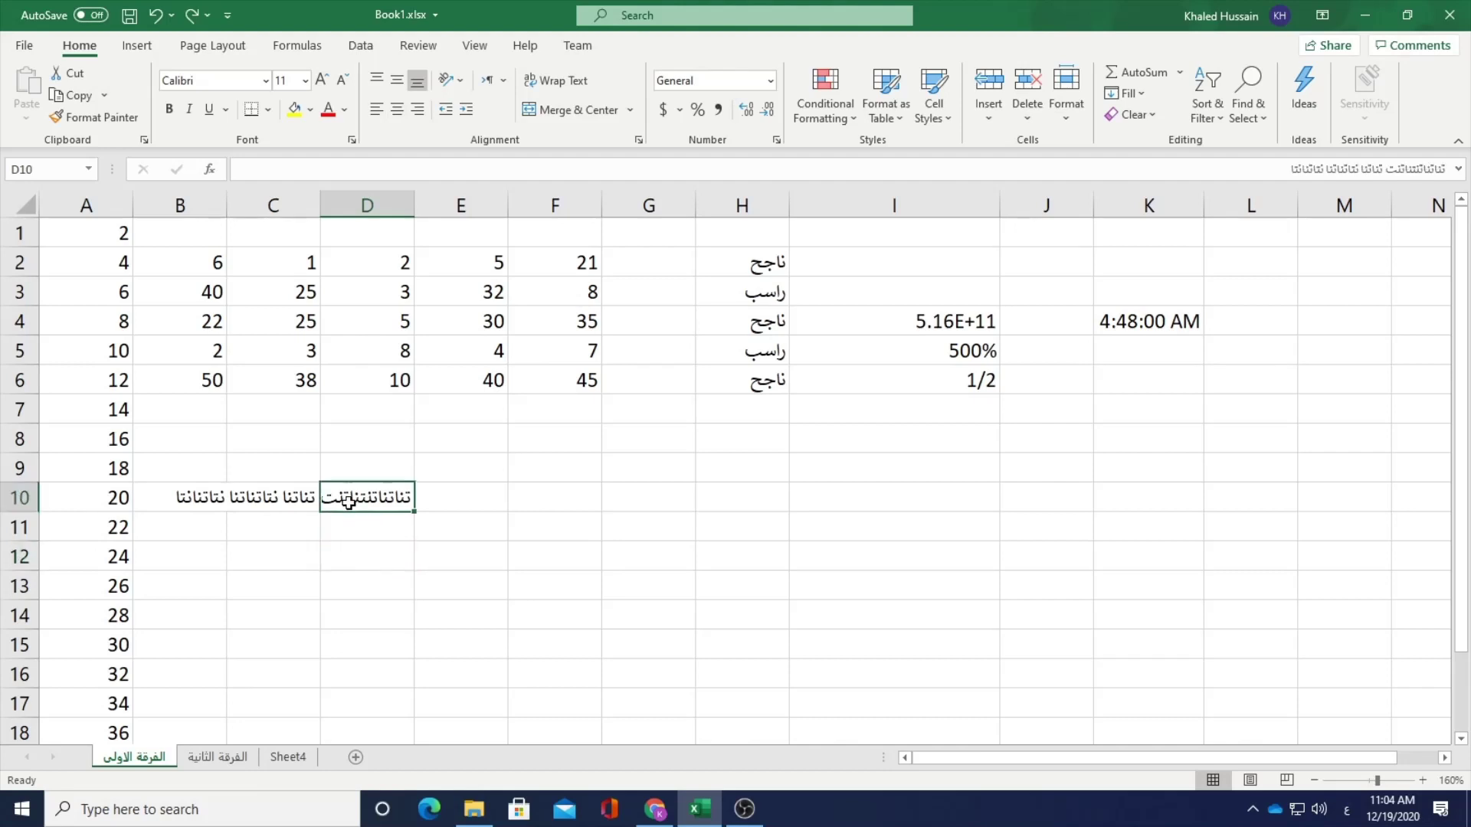
{"action": "left_click", "coordinate": [284, 497]}
{"action": "left_click", "coordinate": [188, 498]}
{"action": "left_click", "coordinate": [275, 498]}
{"action": "left_click", "coordinate": [353, 497]}
{"action": "key", "text": "Delete"}
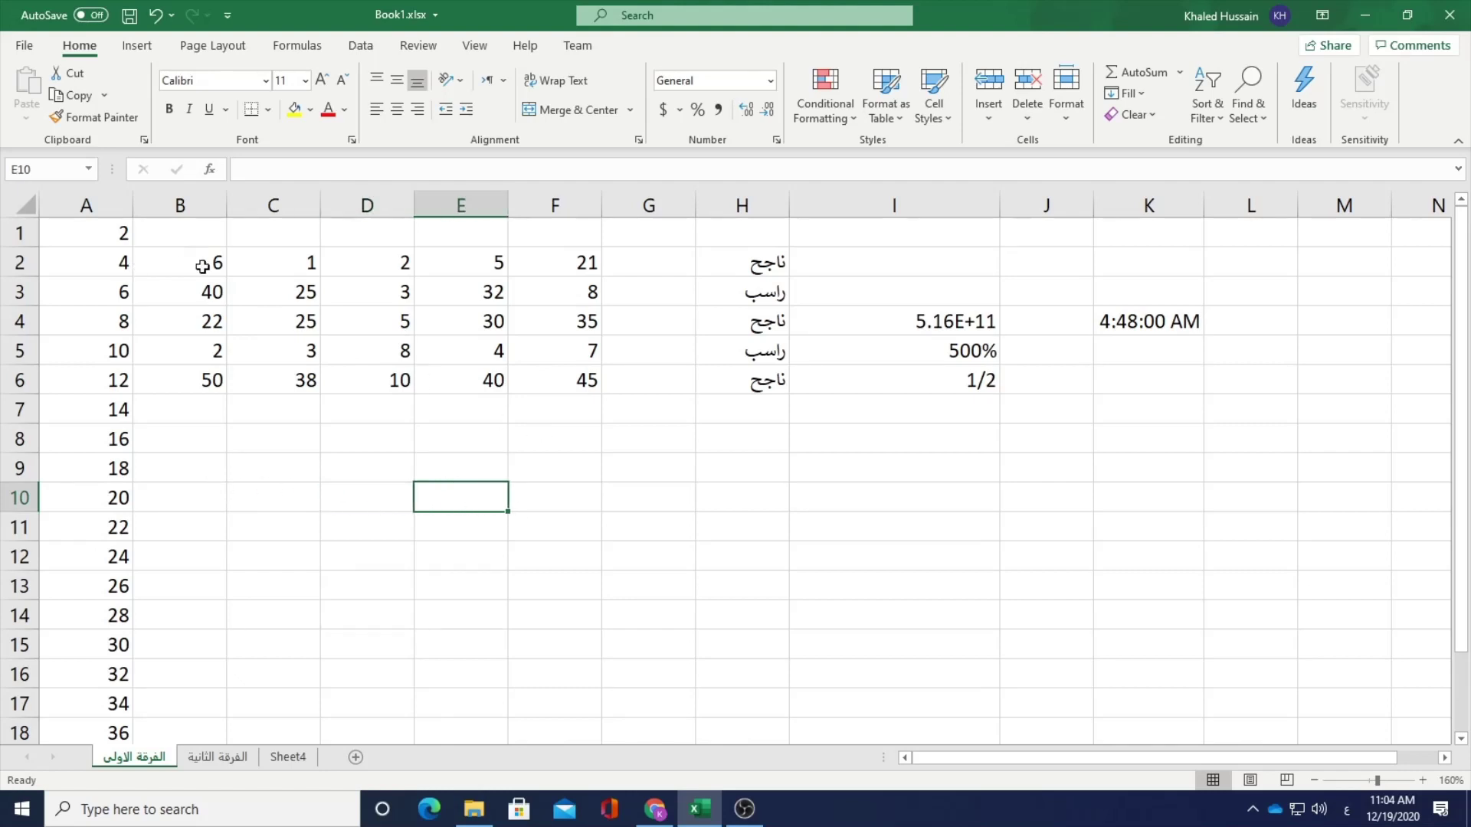
{"action": "left_click_drag", "start_coordinate": [204, 264], "coordinate": [559, 375]}
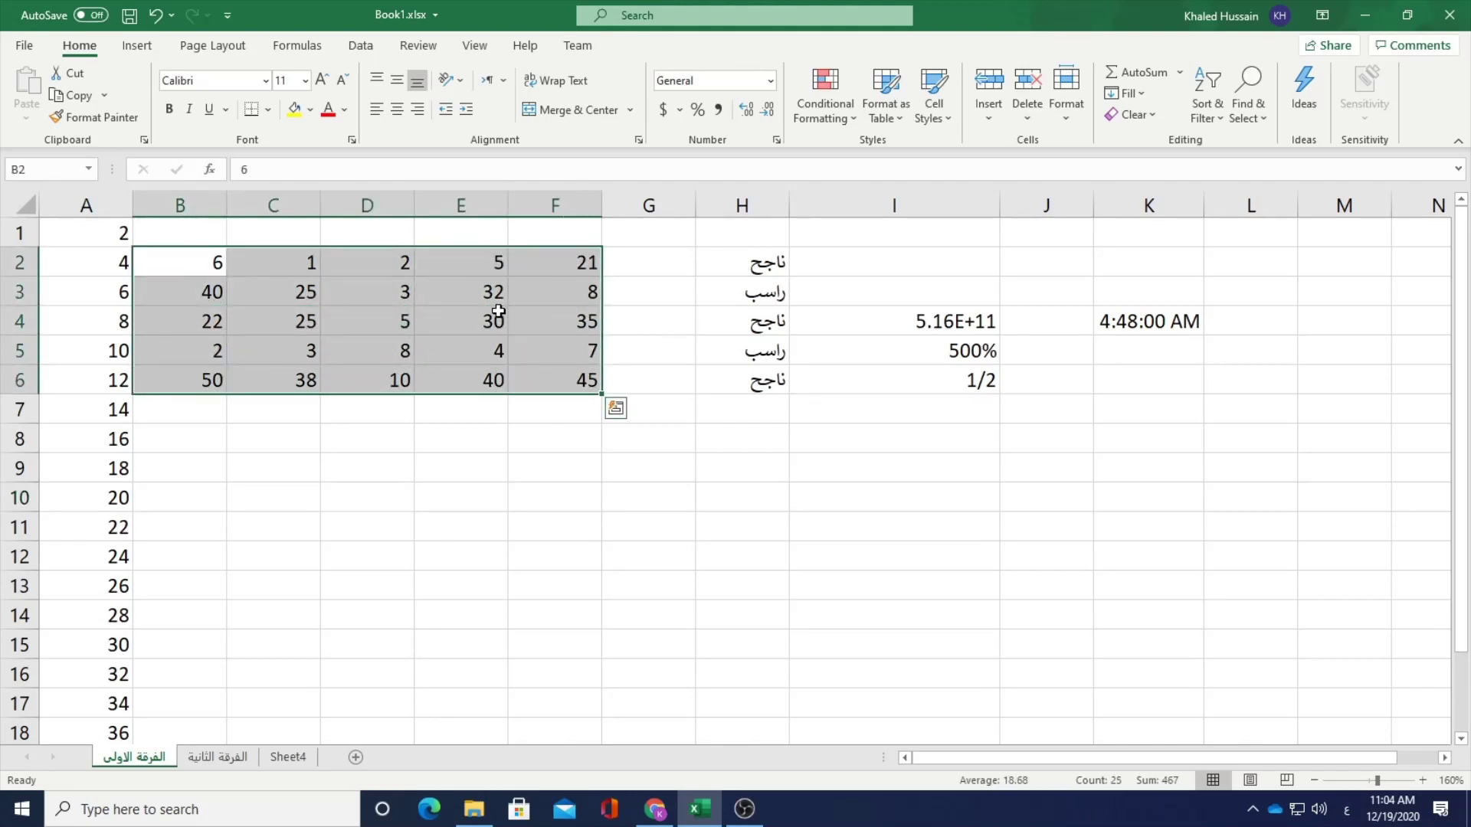
{"action": "right_click", "coordinate": [466, 261]}
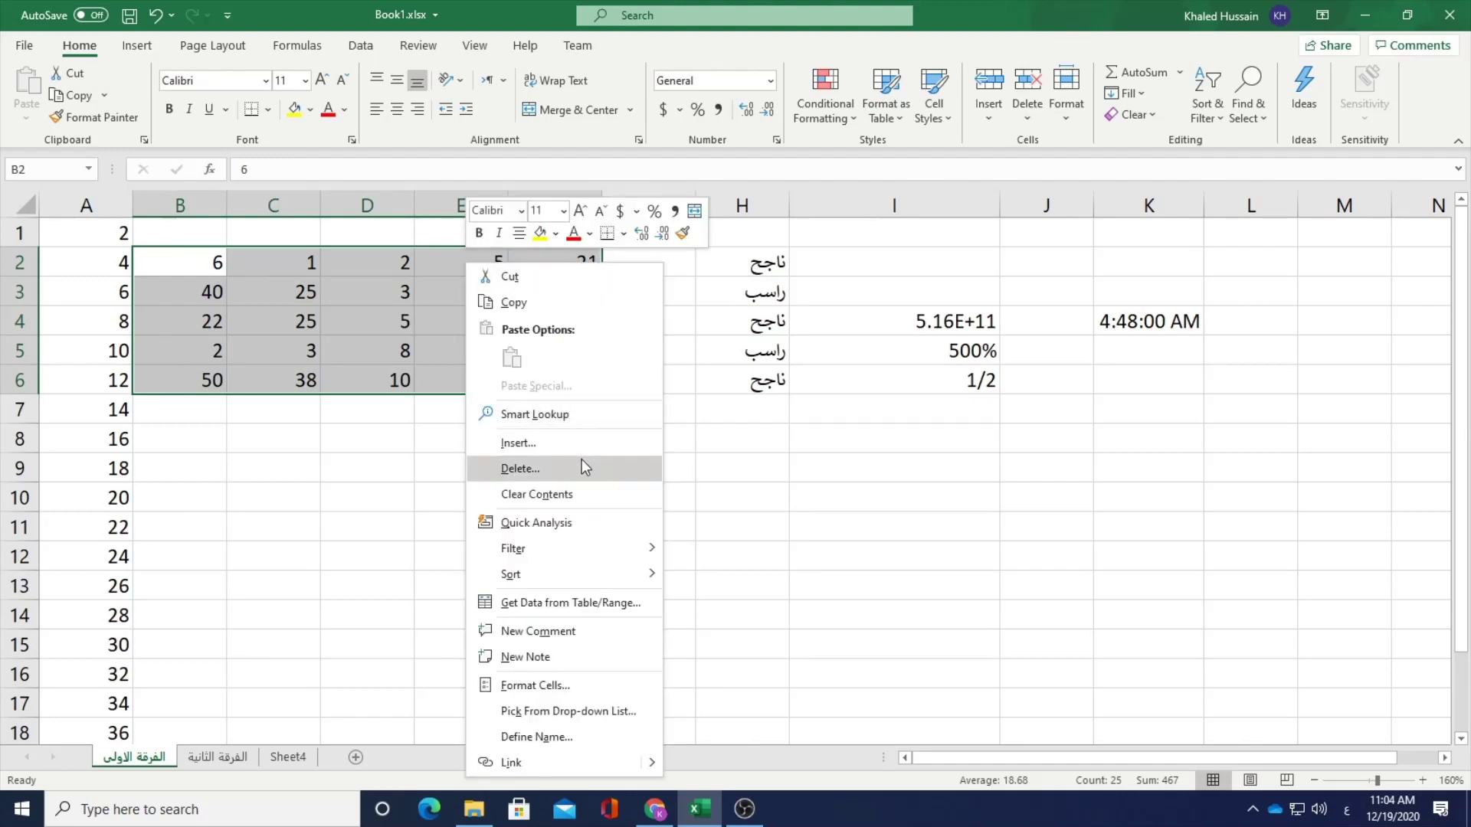
{"action": "left_click", "coordinate": [547, 685]}
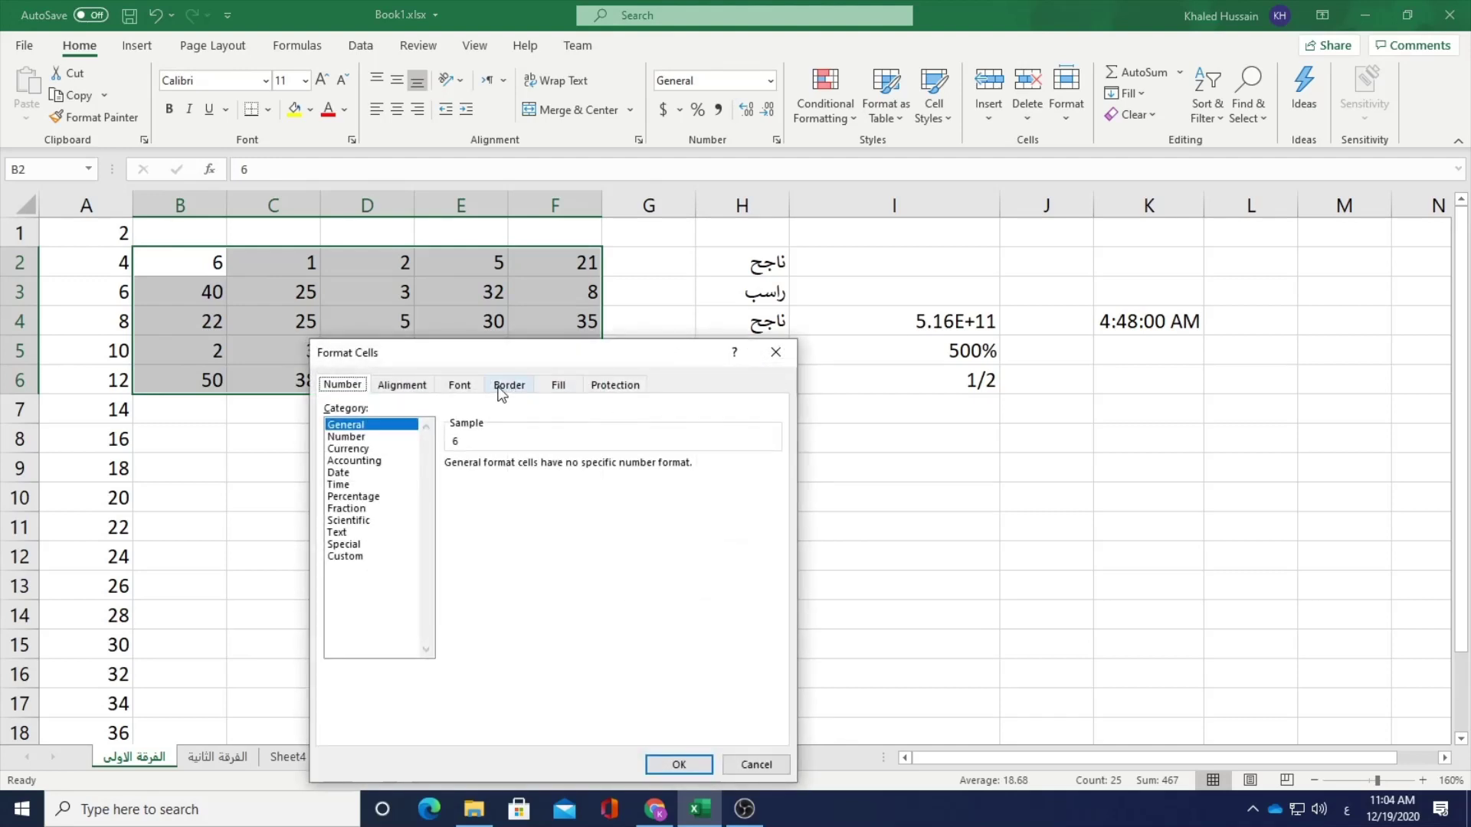
{"action": "left_click", "coordinate": [505, 388]}
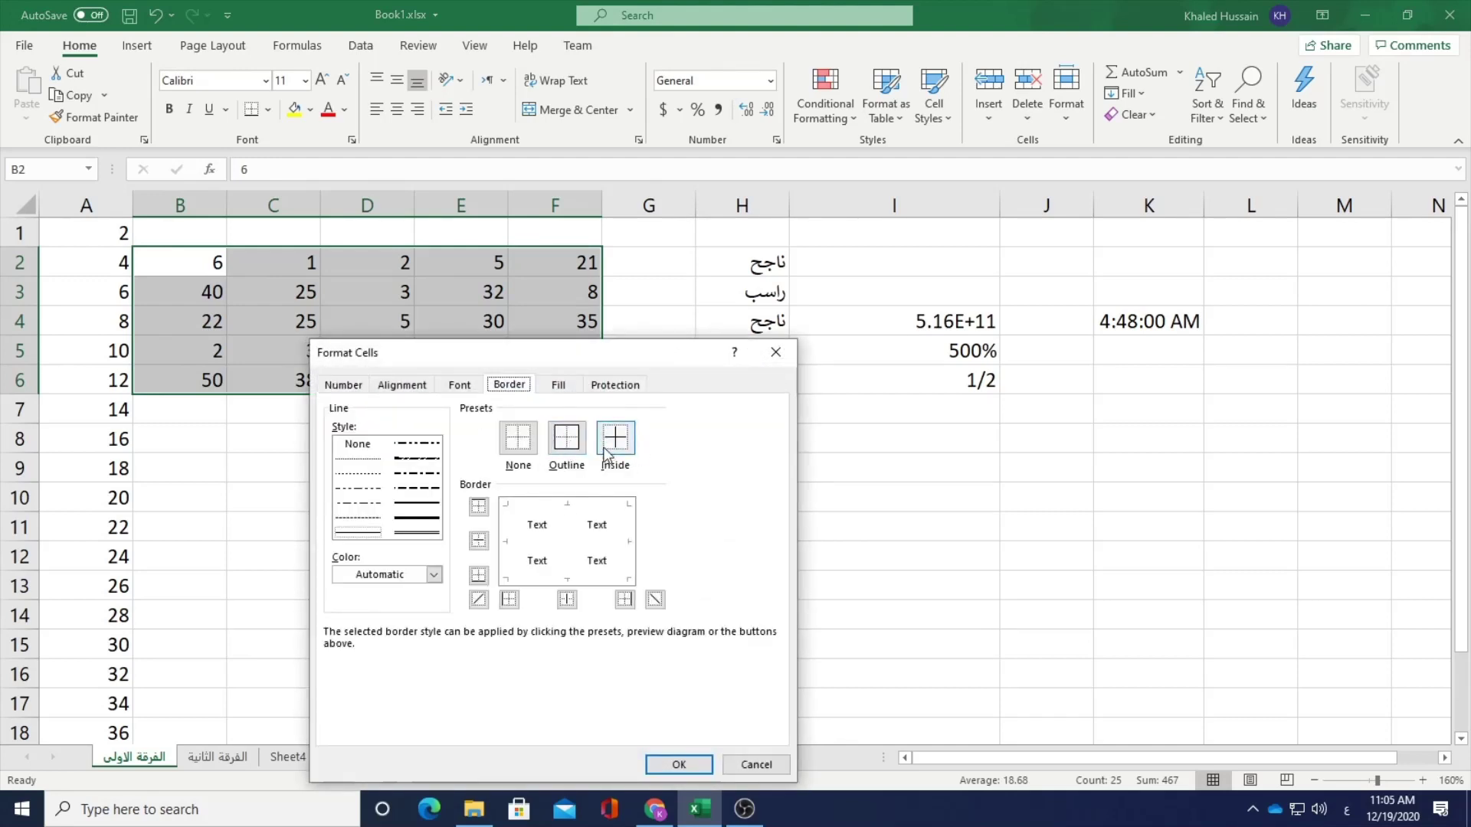
{"action": "left_click", "coordinate": [567, 439]}
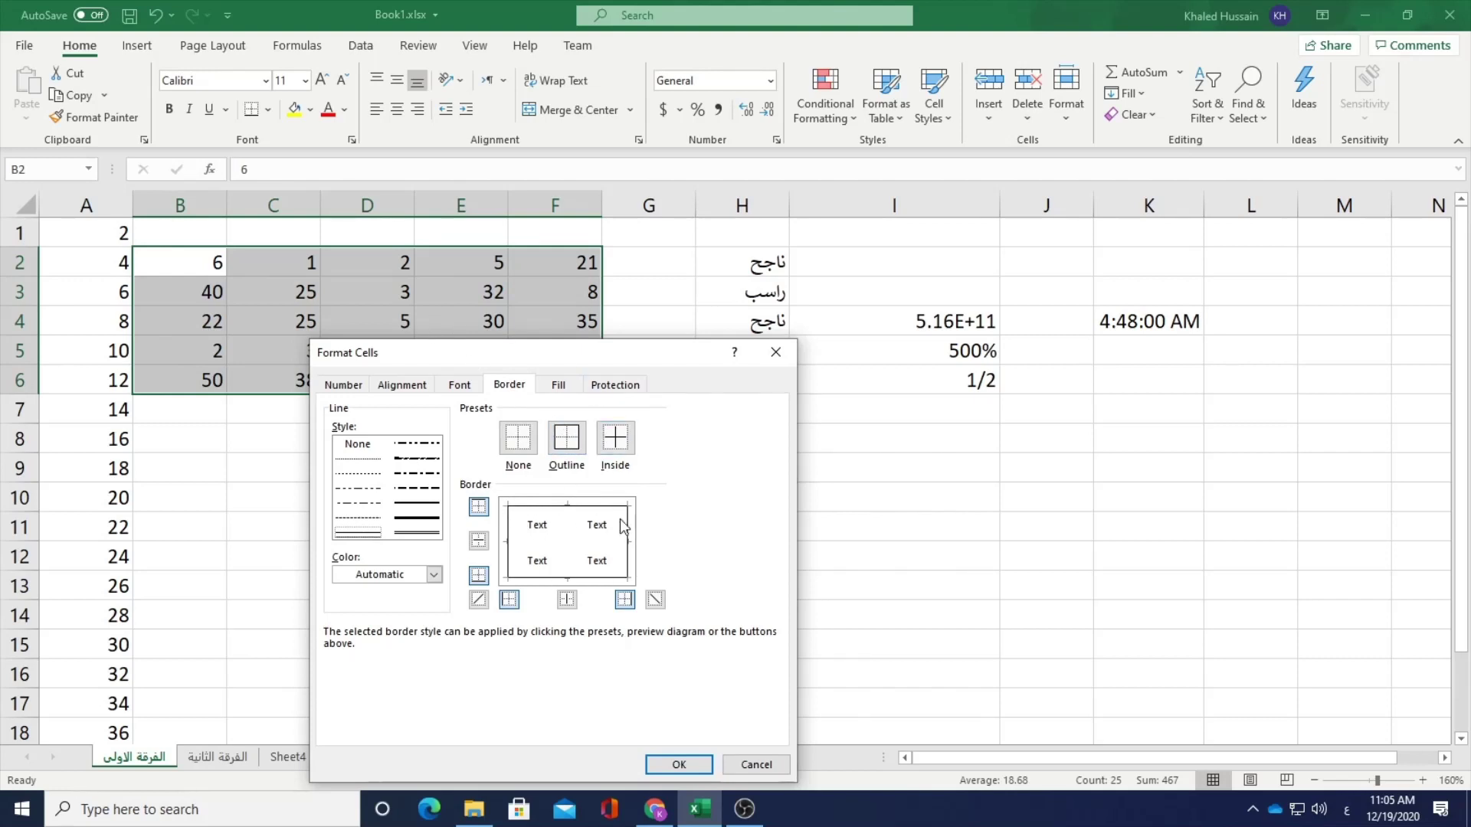
{"action": "key", "text": "Return"}
{"action": "left_click", "coordinate": [565, 434]}
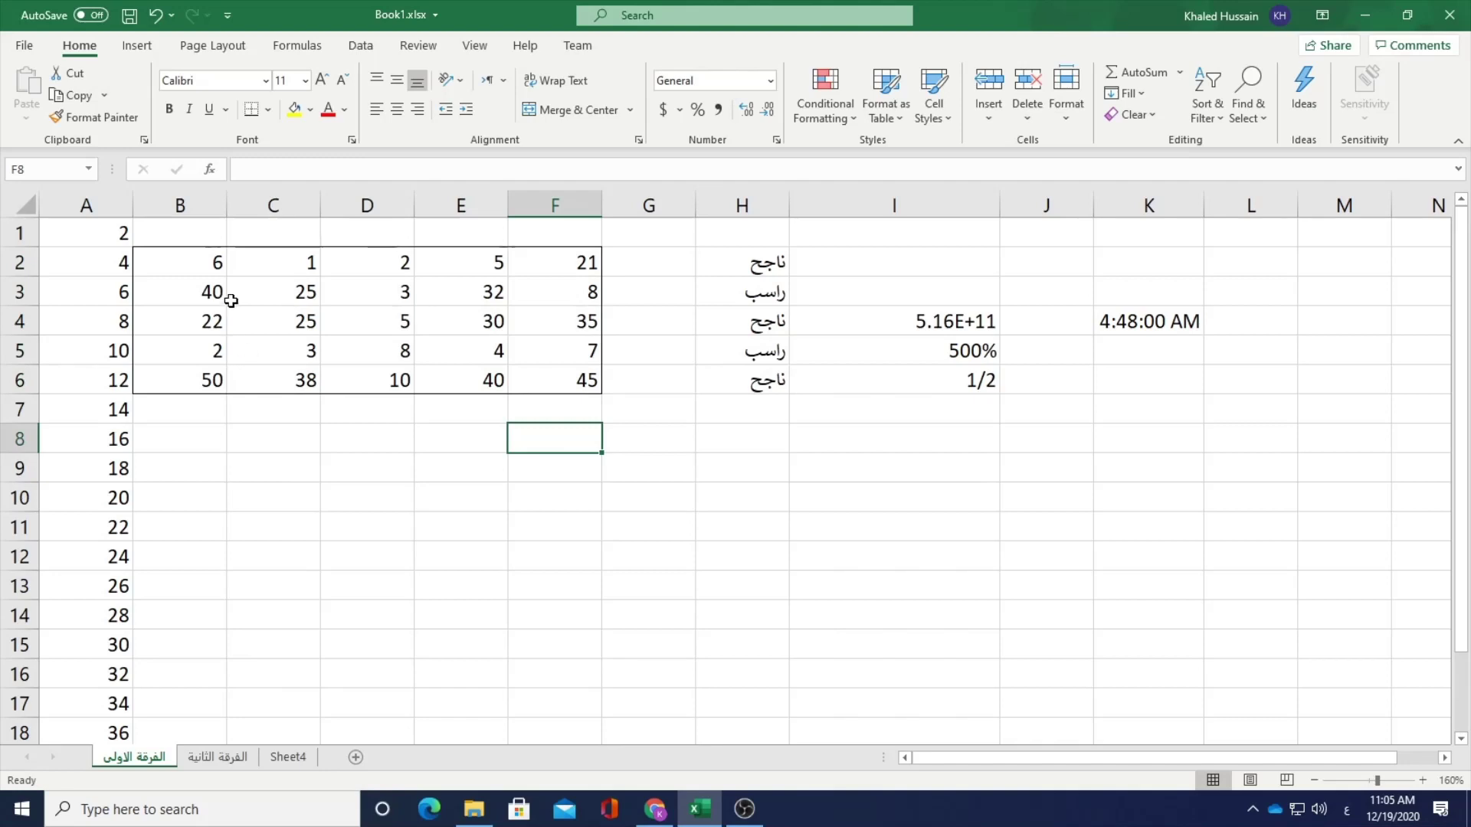
{"action": "left_click_drag", "start_coordinate": [198, 267], "coordinate": [532, 371]}
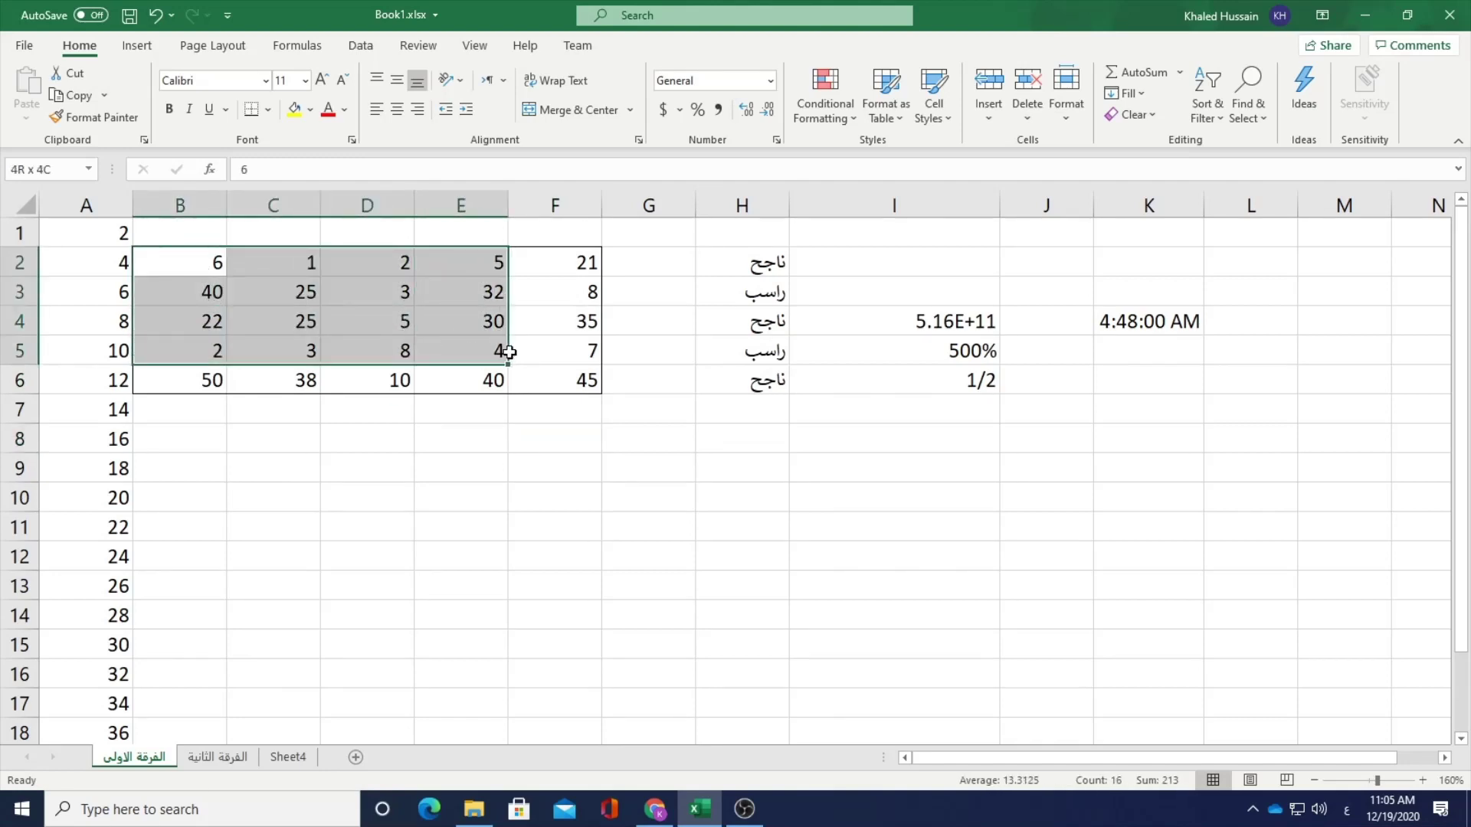
{"action": "right_click", "coordinate": [513, 303]}
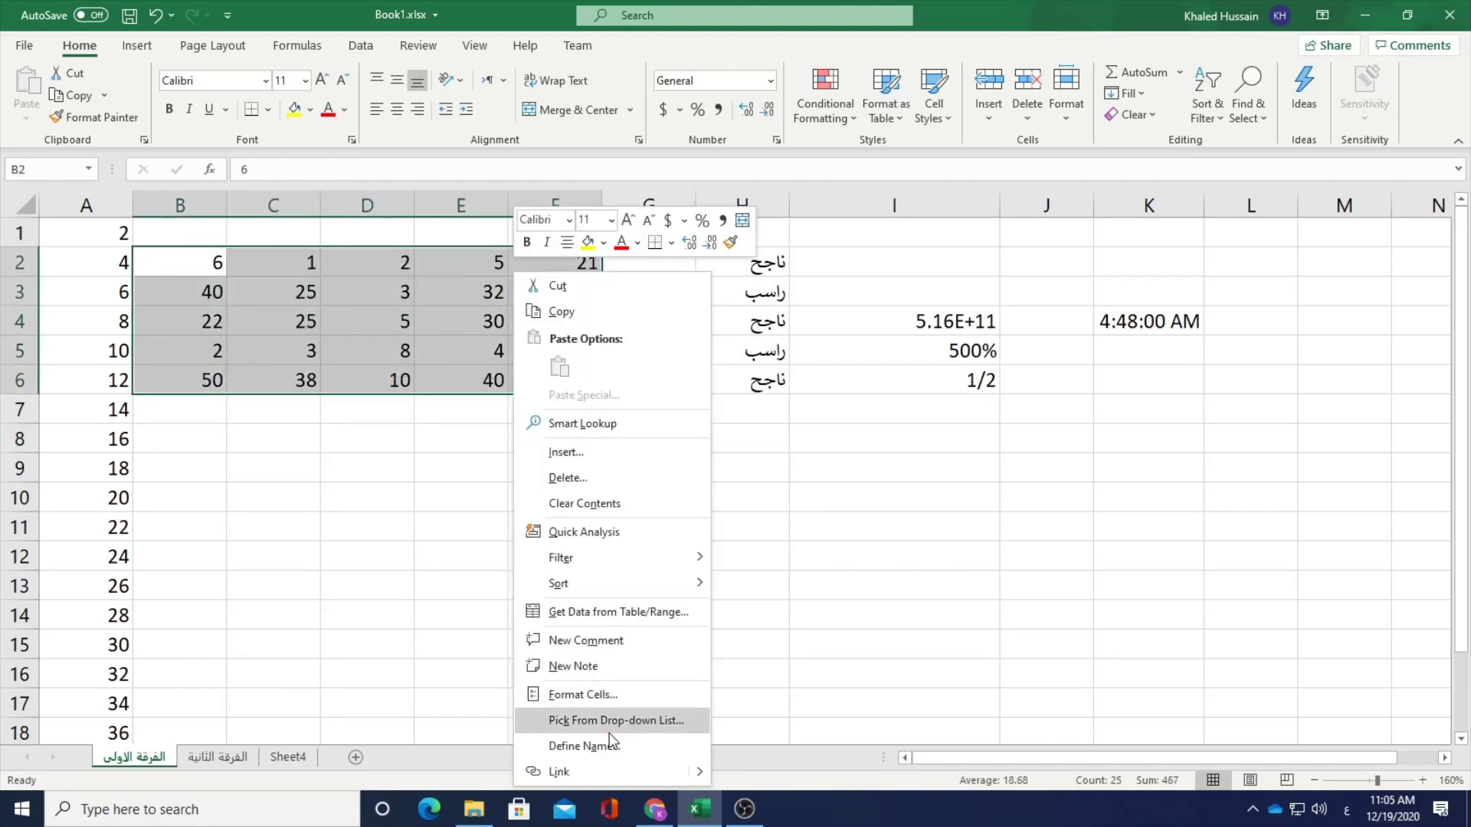
{"action": "left_click", "coordinate": [592, 696]}
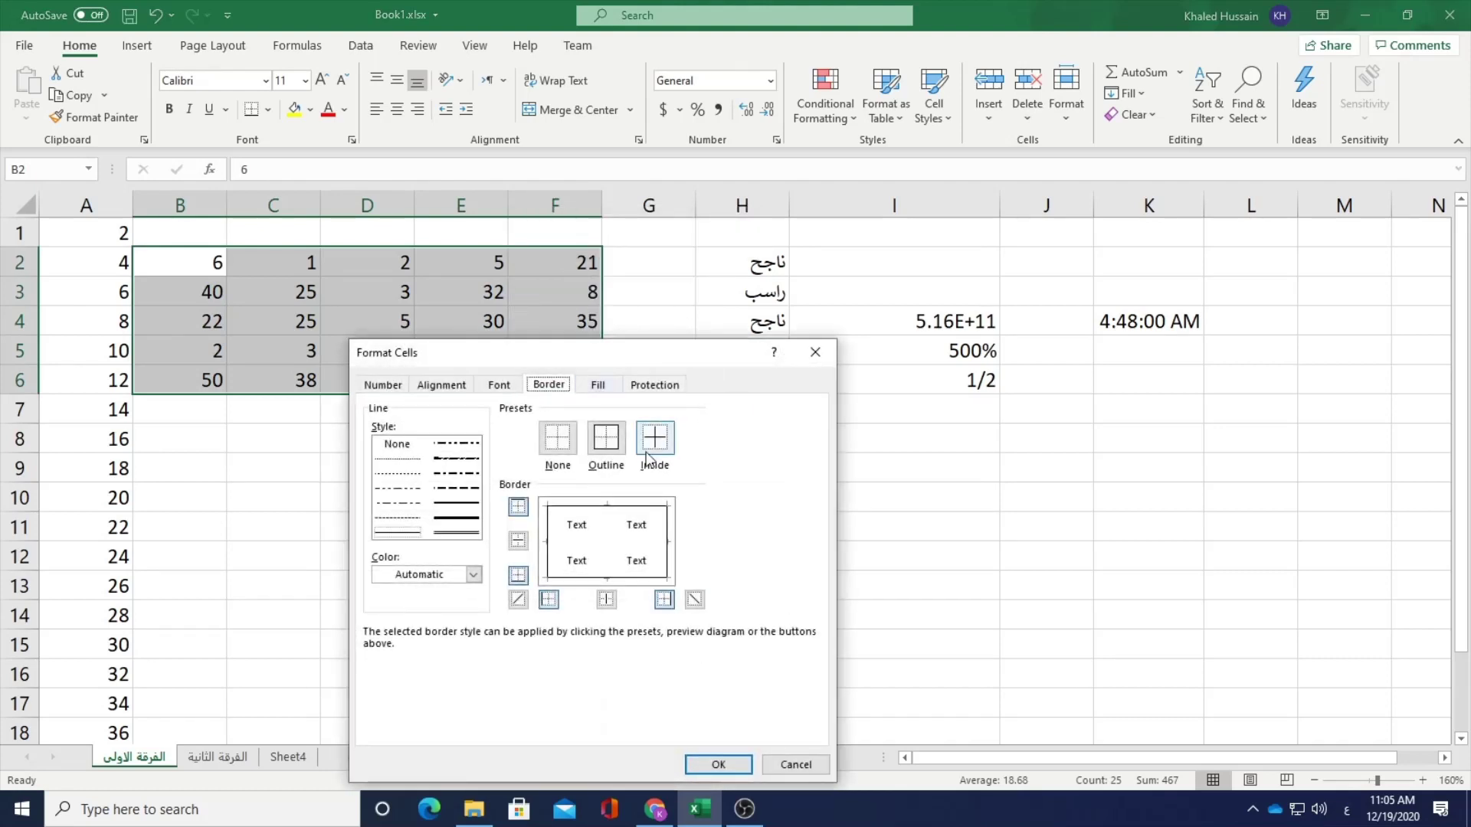
{"action": "left_click", "coordinate": [660, 441]}
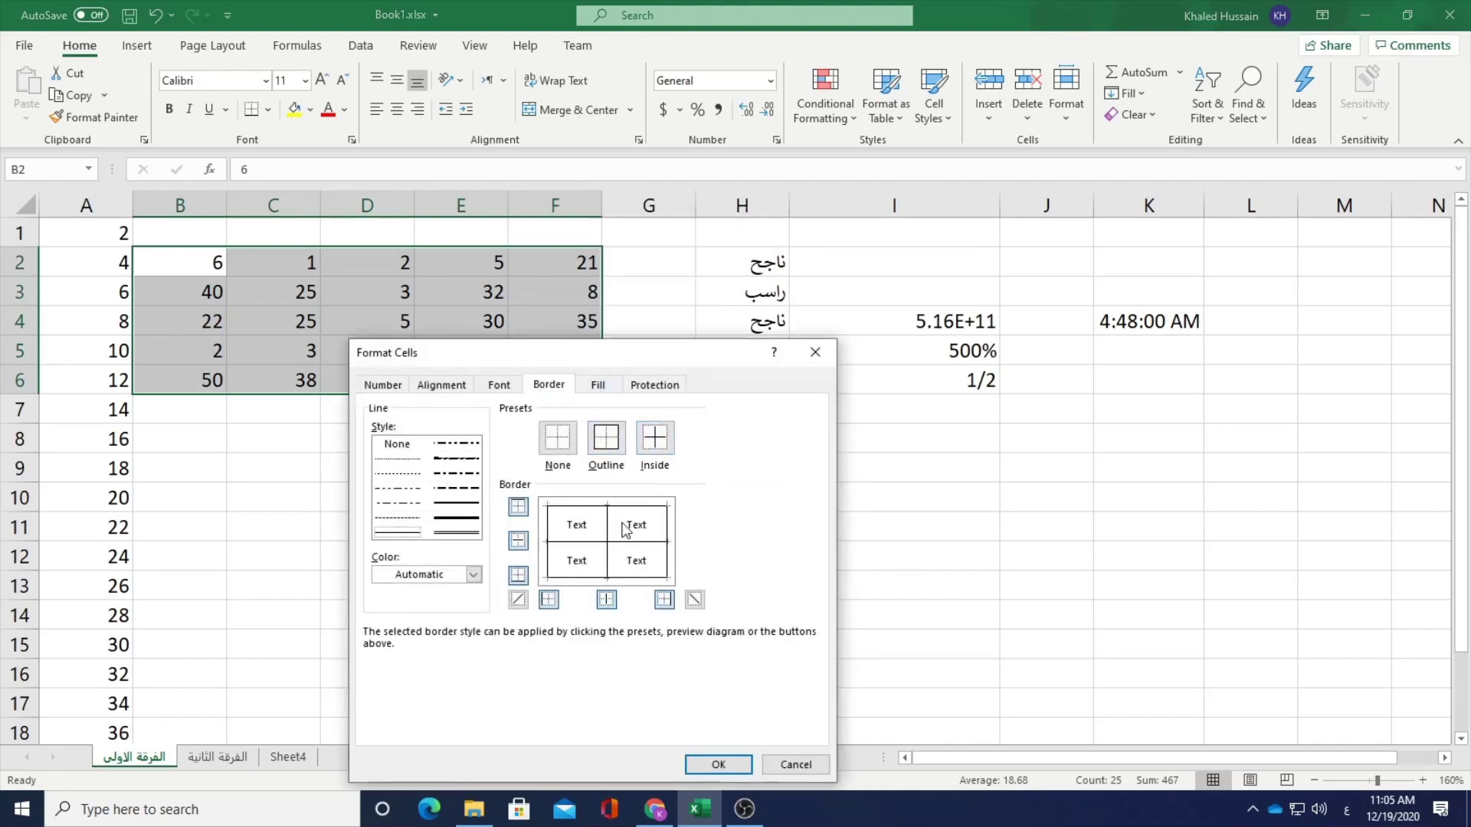
{"action": "left_click", "coordinate": [718, 765]}
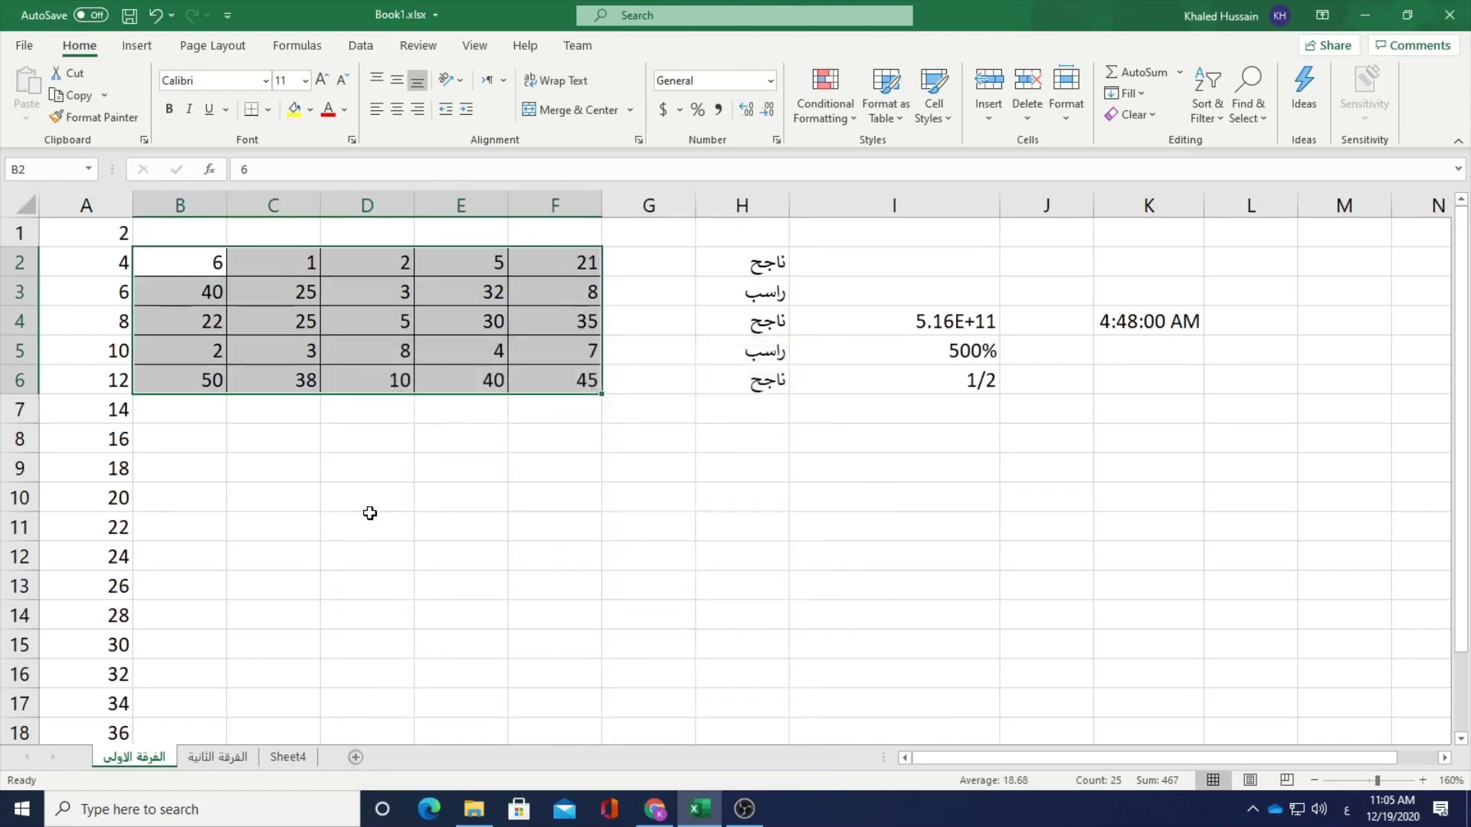
{"action": "left_click", "coordinate": [369, 521]}
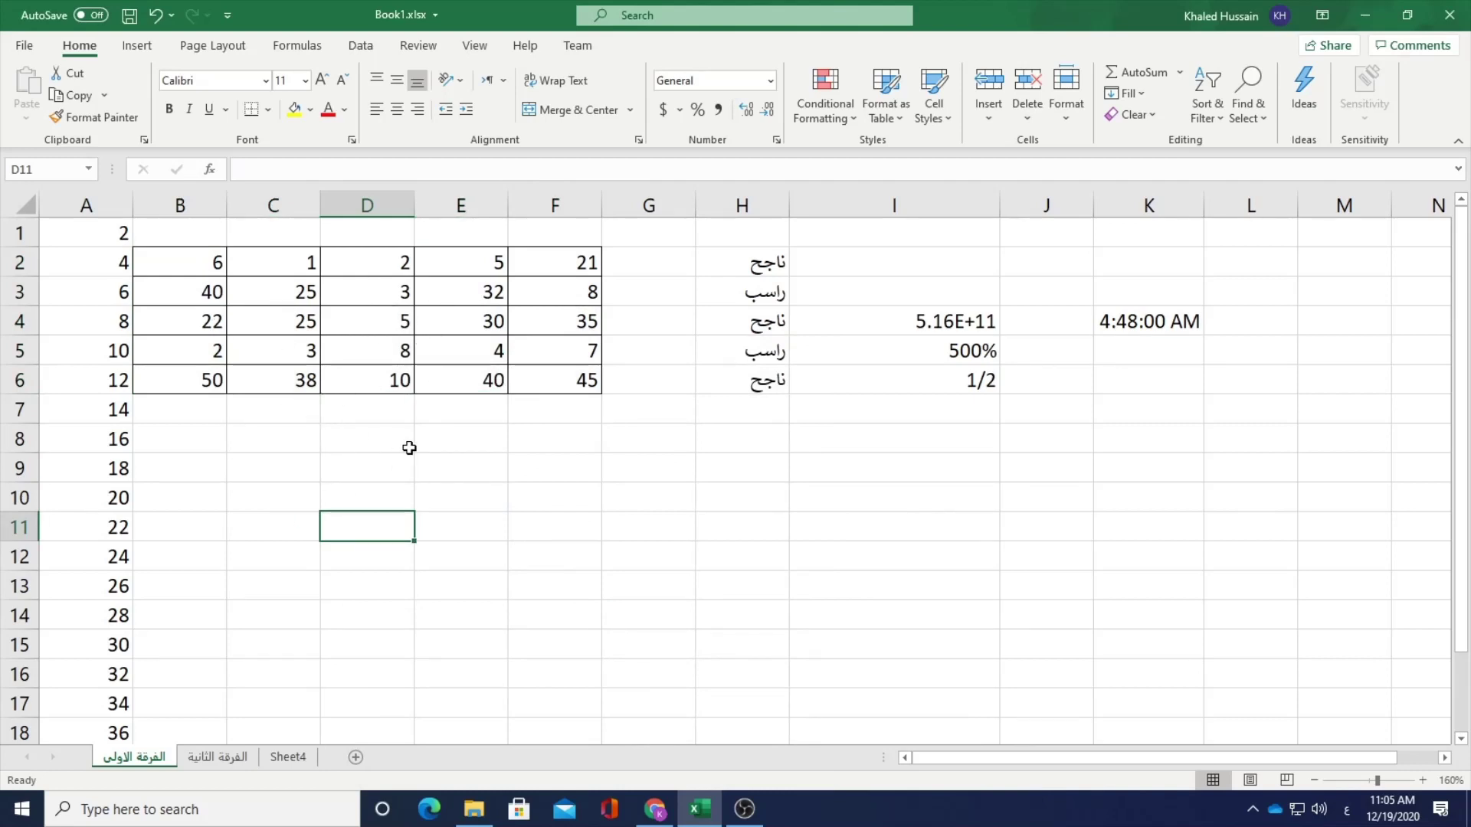
{"action": "key", "text": "ctrl+z"}
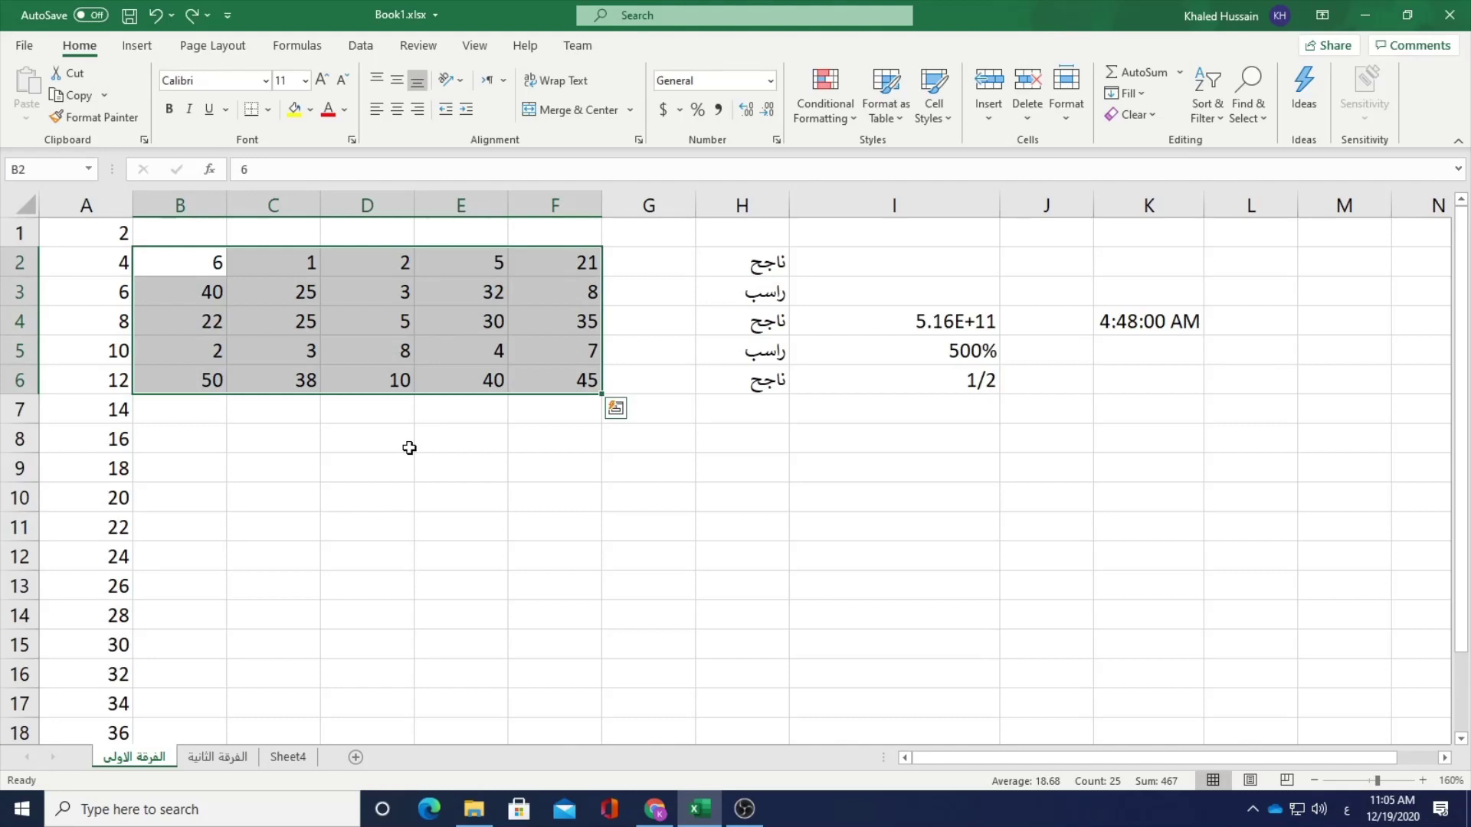
{"action": "left_click", "coordinate": [409, 448]}
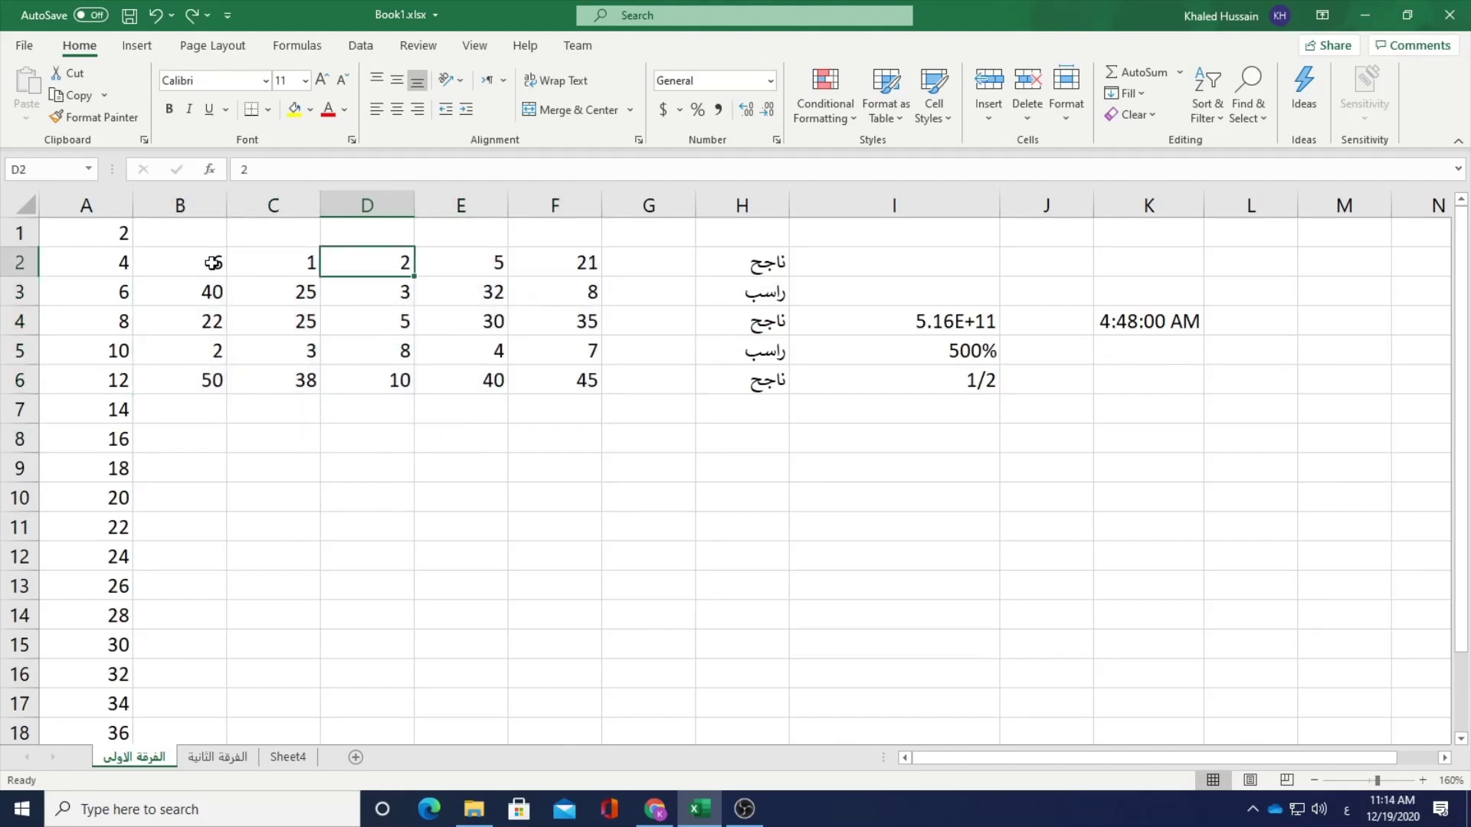
{"action": "left_click_drag", "start_coordinate": [213, 262], "coordinate": [563, 372]}
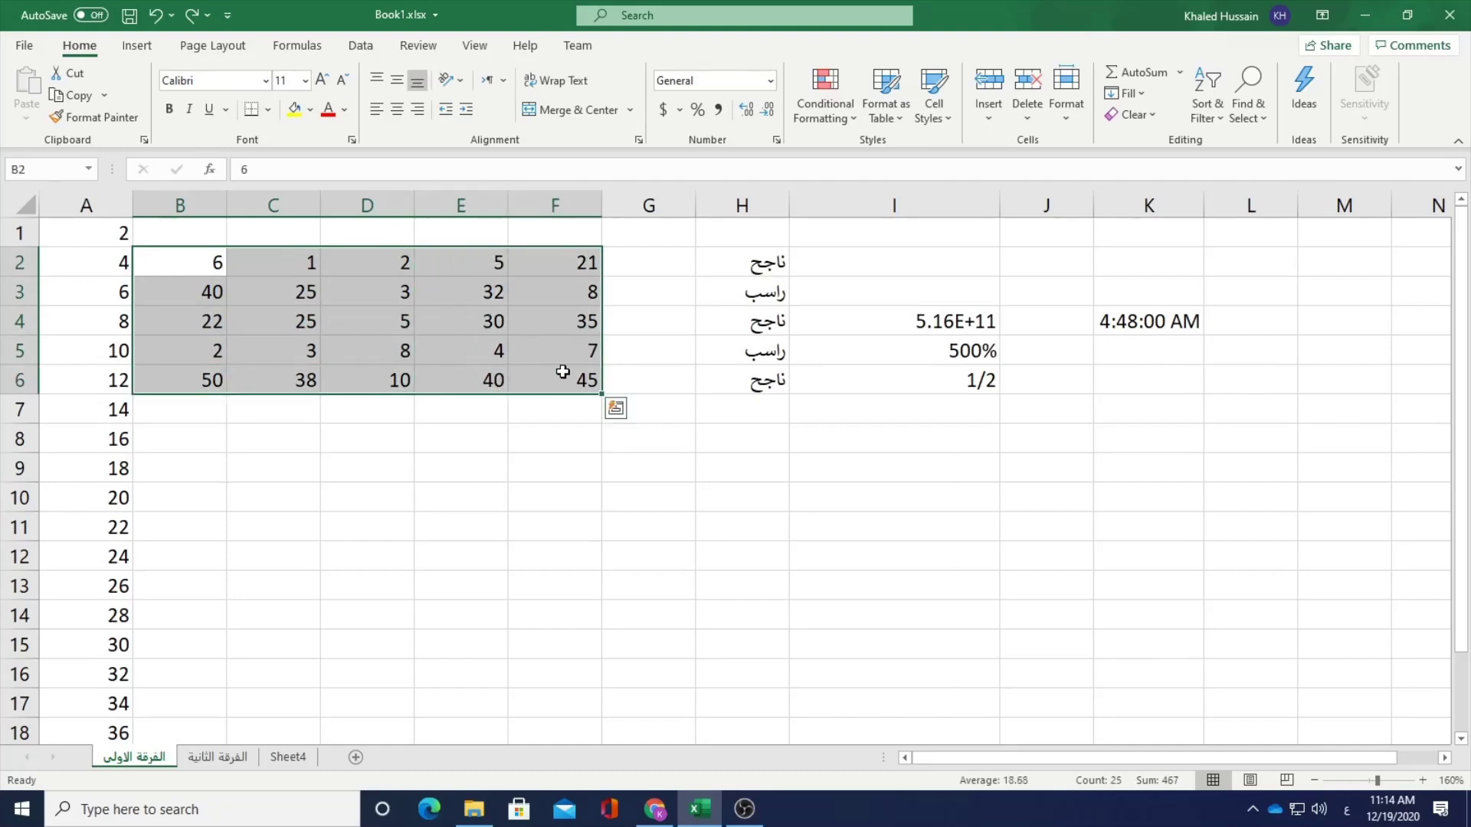
{"action": "left_click", "coordinate": [892, 123]}
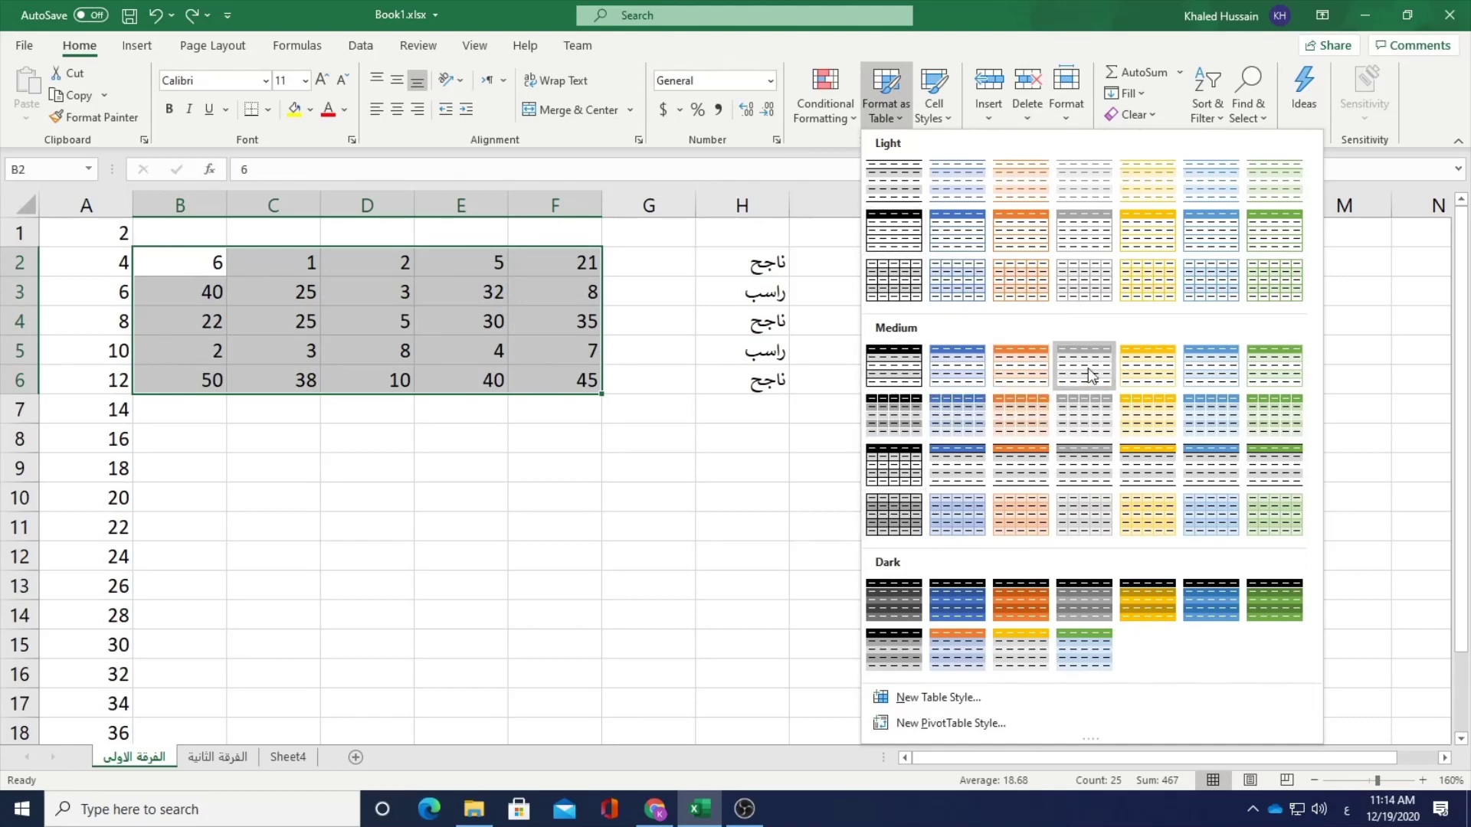
{"action": "left_click", "coordinate": [1216, 367]}
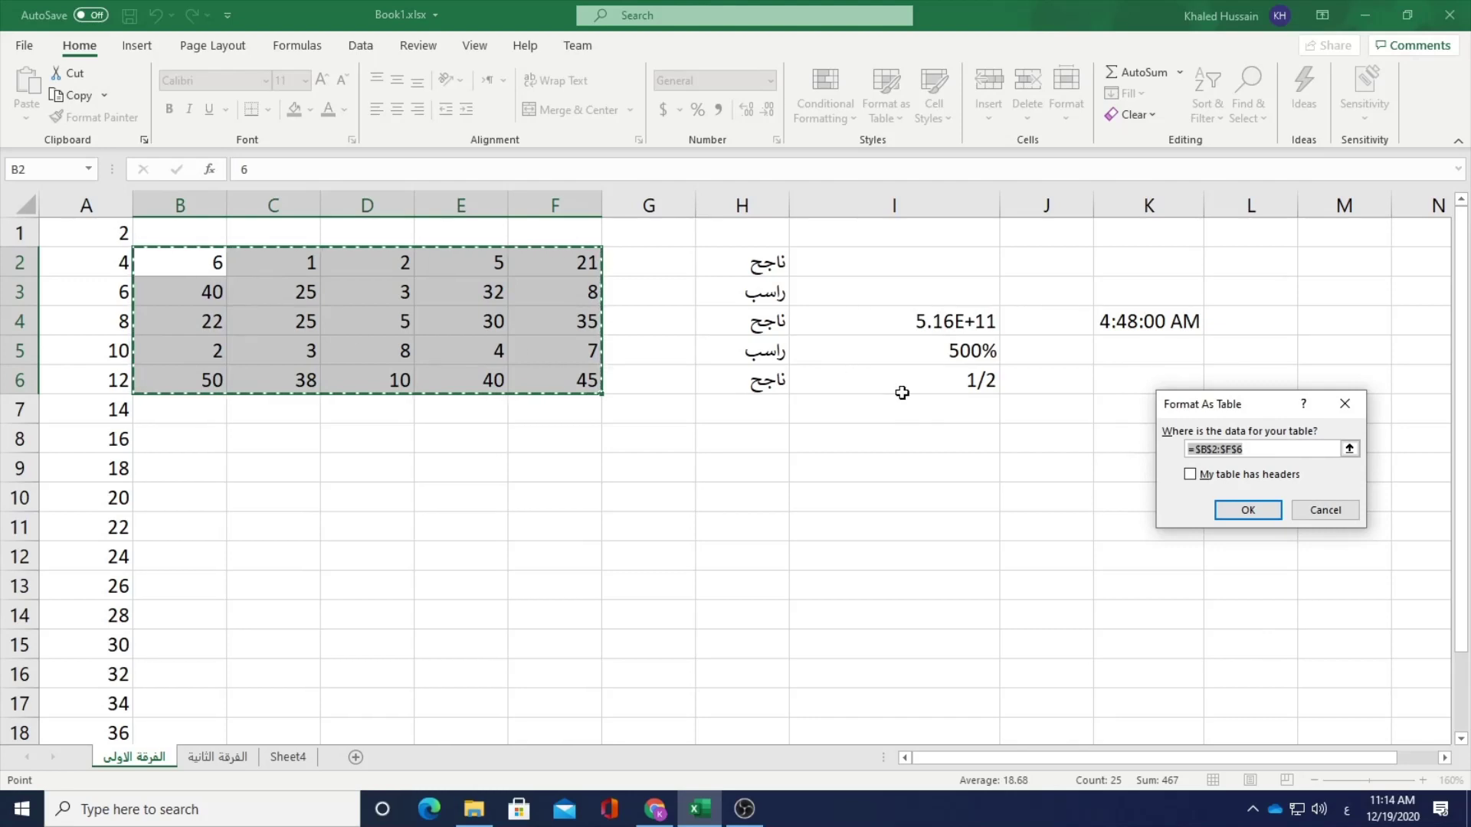
{"action": "left_click", "coordinate": [1248, 511]}
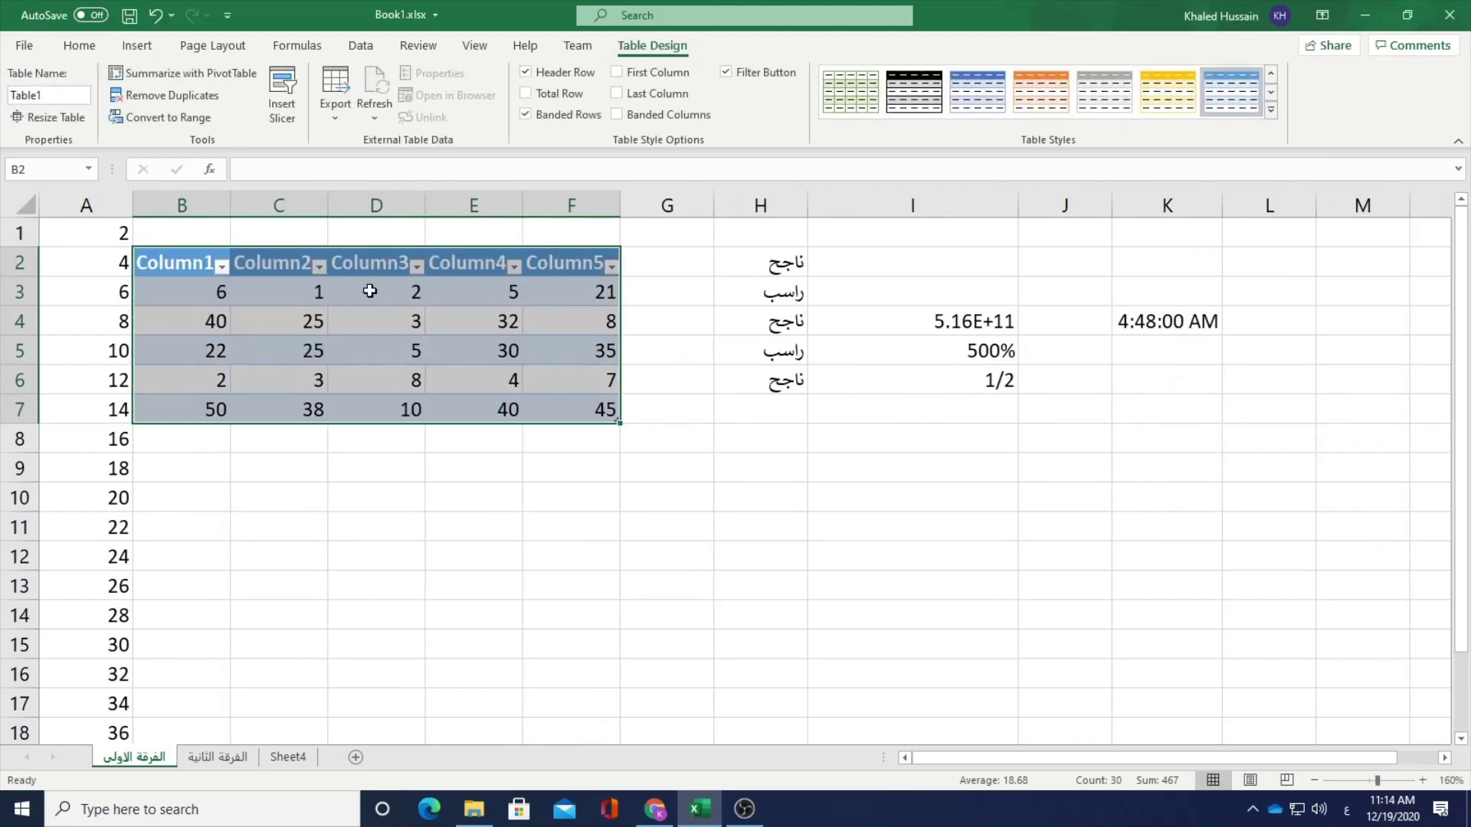
{"action": "left_click", "coordinate": [417, 406]}
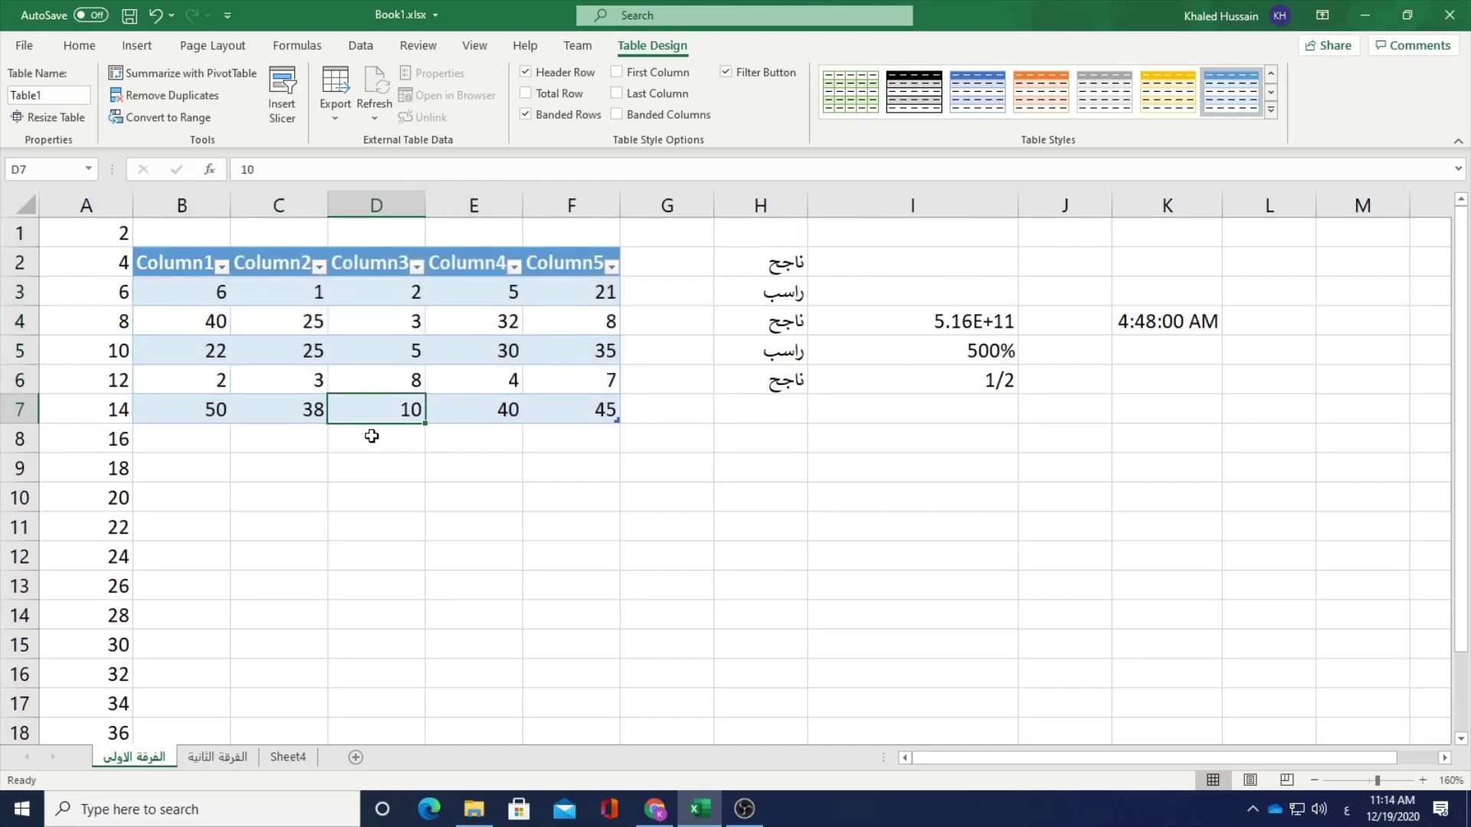
{"action": "key", "text": "ctrl+z"}
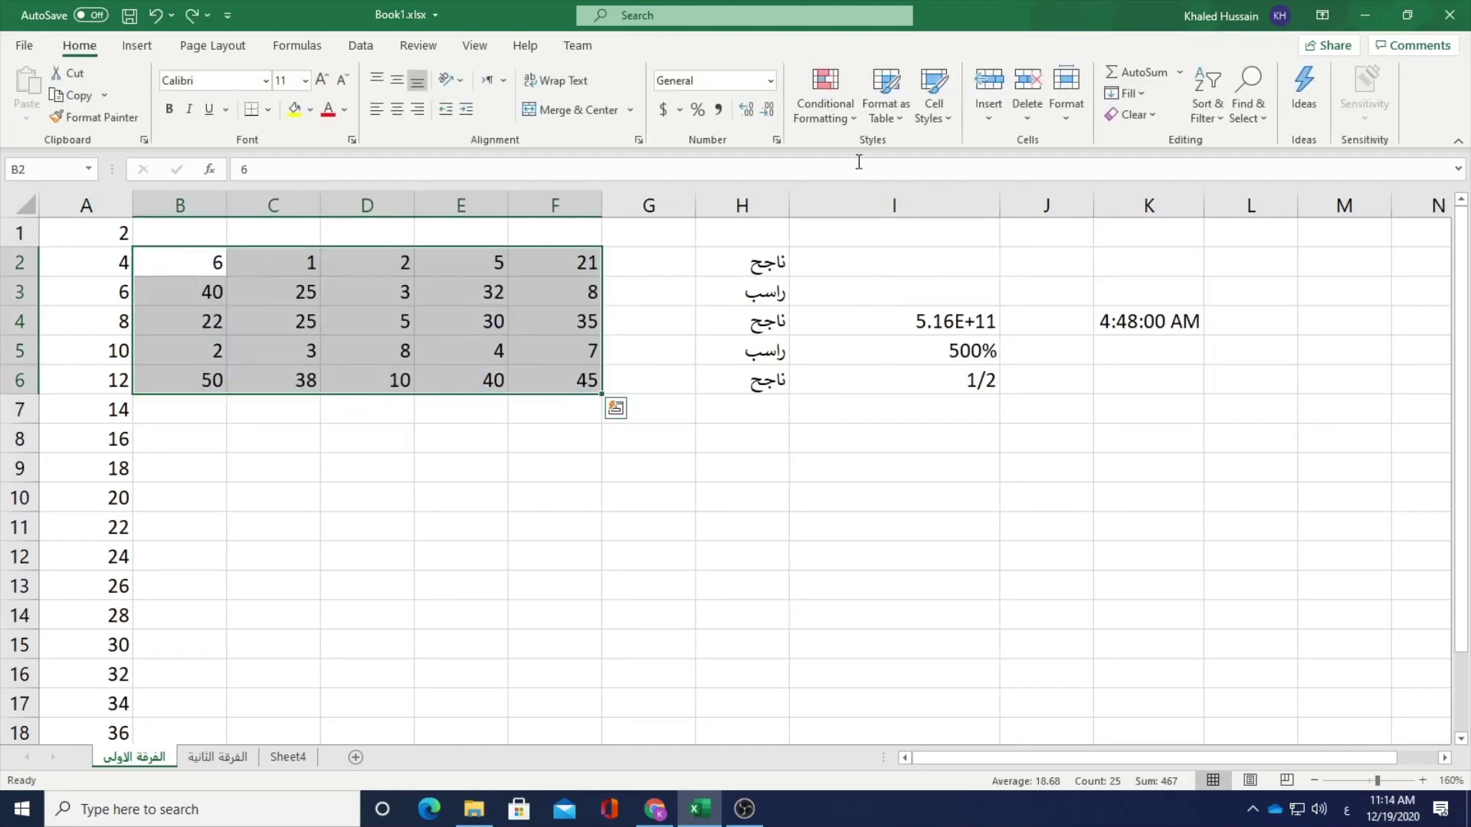
{"action": "left_click", "coordinate": [895, 121]}
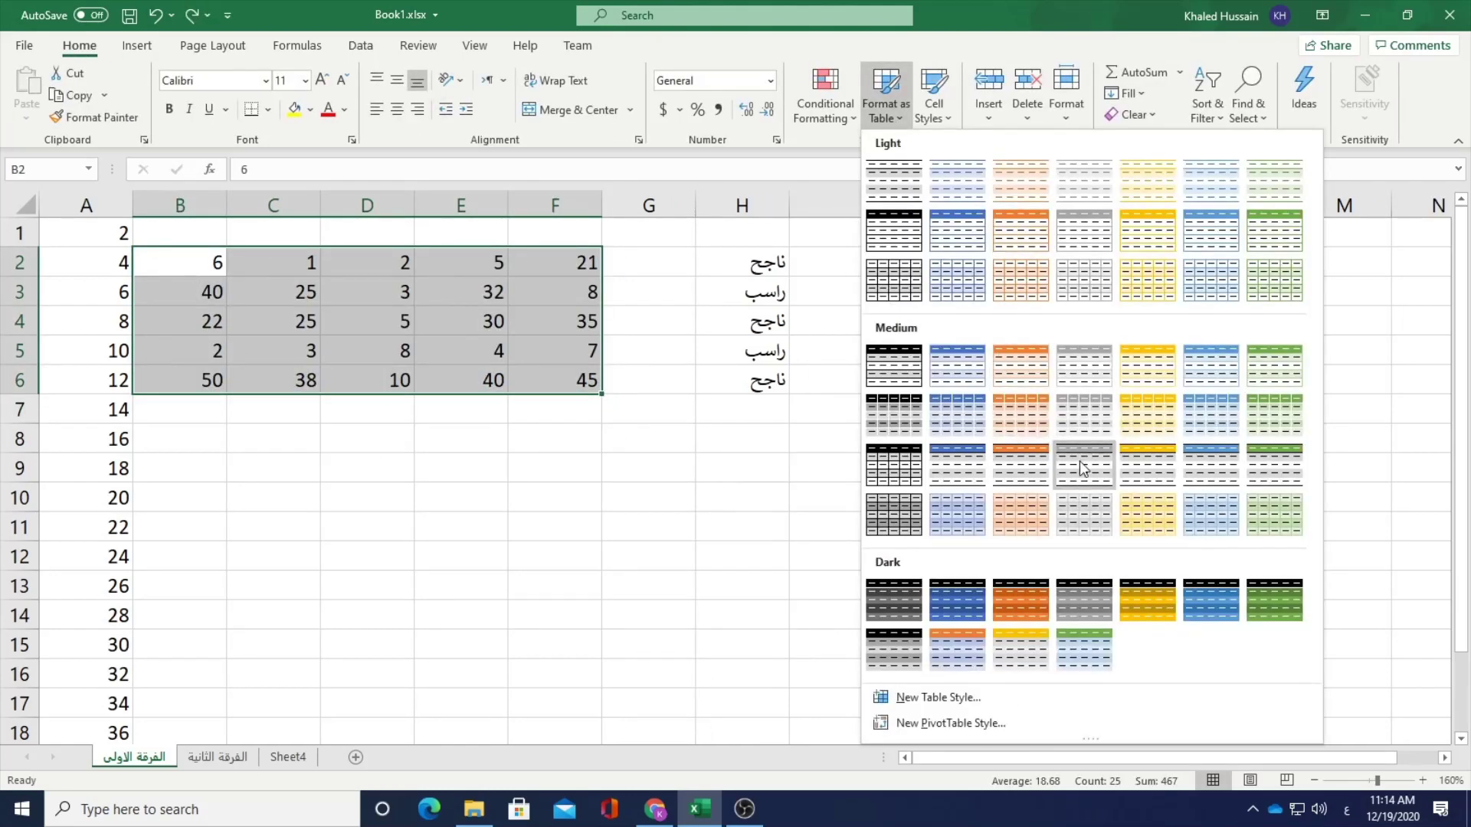
{"action": "left_click", "coordinate": [1275, 604]}
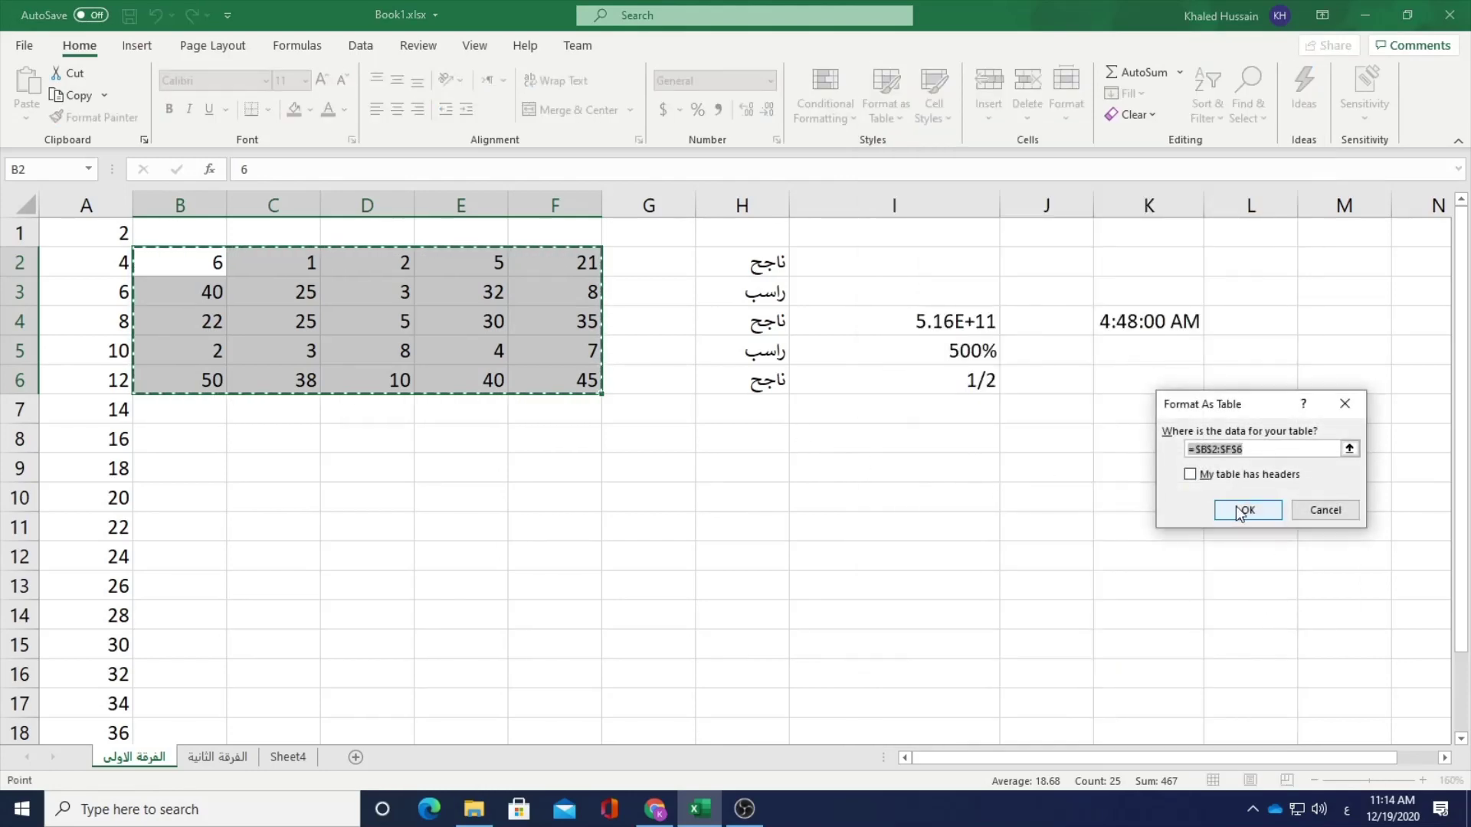
{"action": "left_click", "coordinate": [1247, 510]}
{"action": "key", "text": "ctrl+z"}
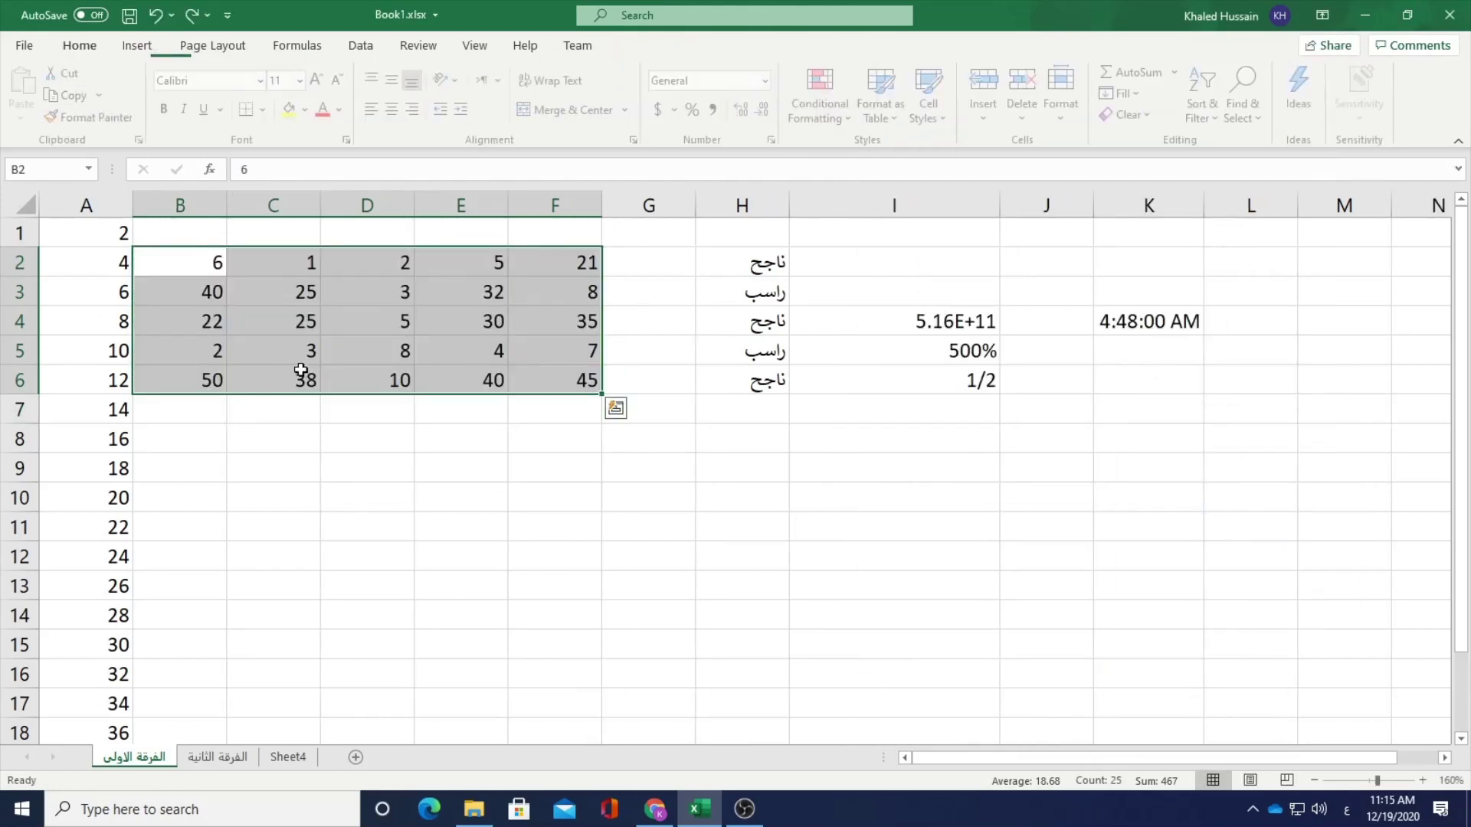
Select B2:F6 and open Conditional Formatting's Highlight Cells Rules.
{"action": "left_click", "coordinate": [325, 431]}
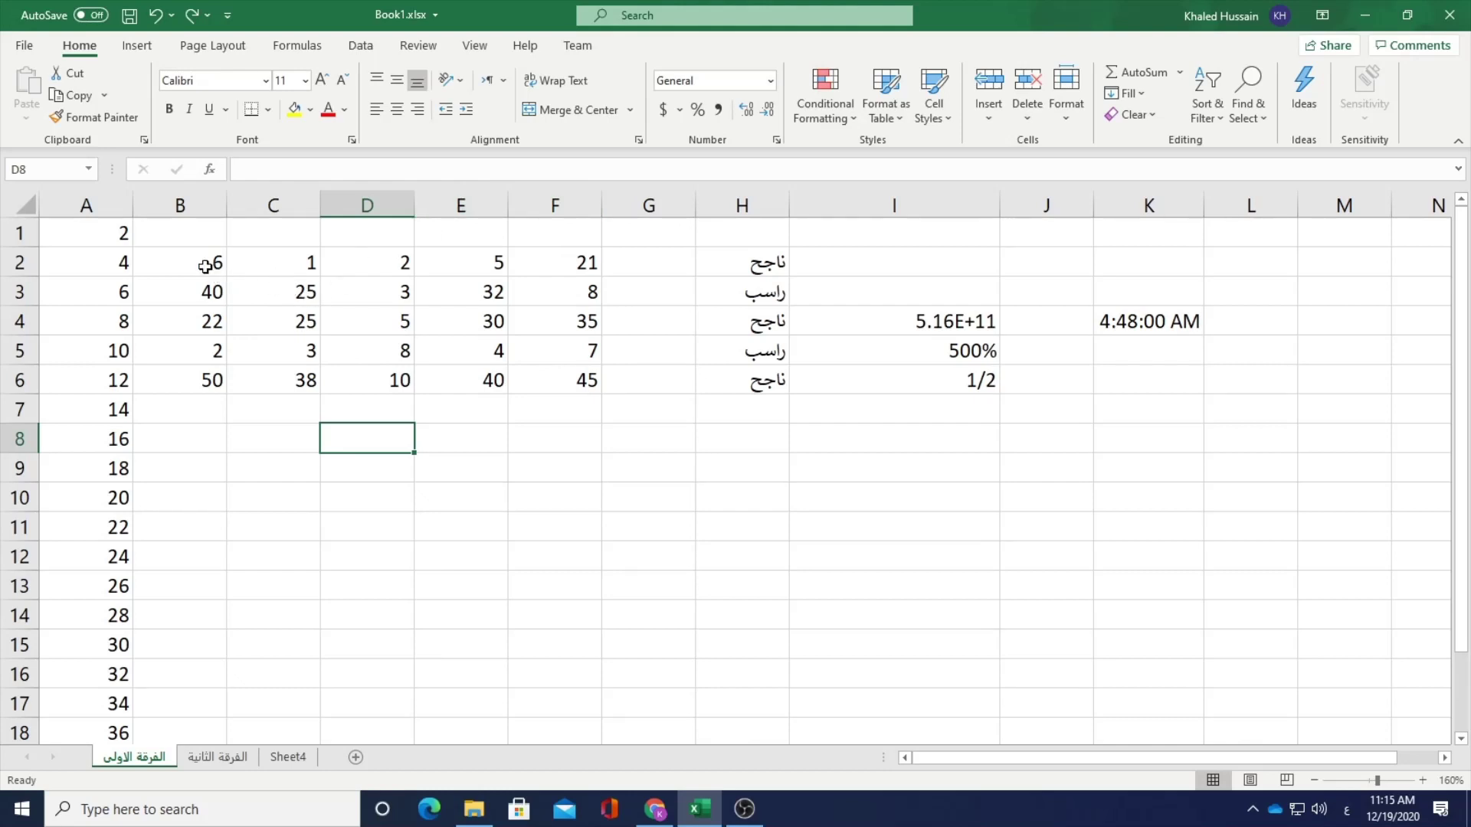
{"action": "left_click_drag", "start_coordinate": [218, 265], "coordinate": [573, 379]}
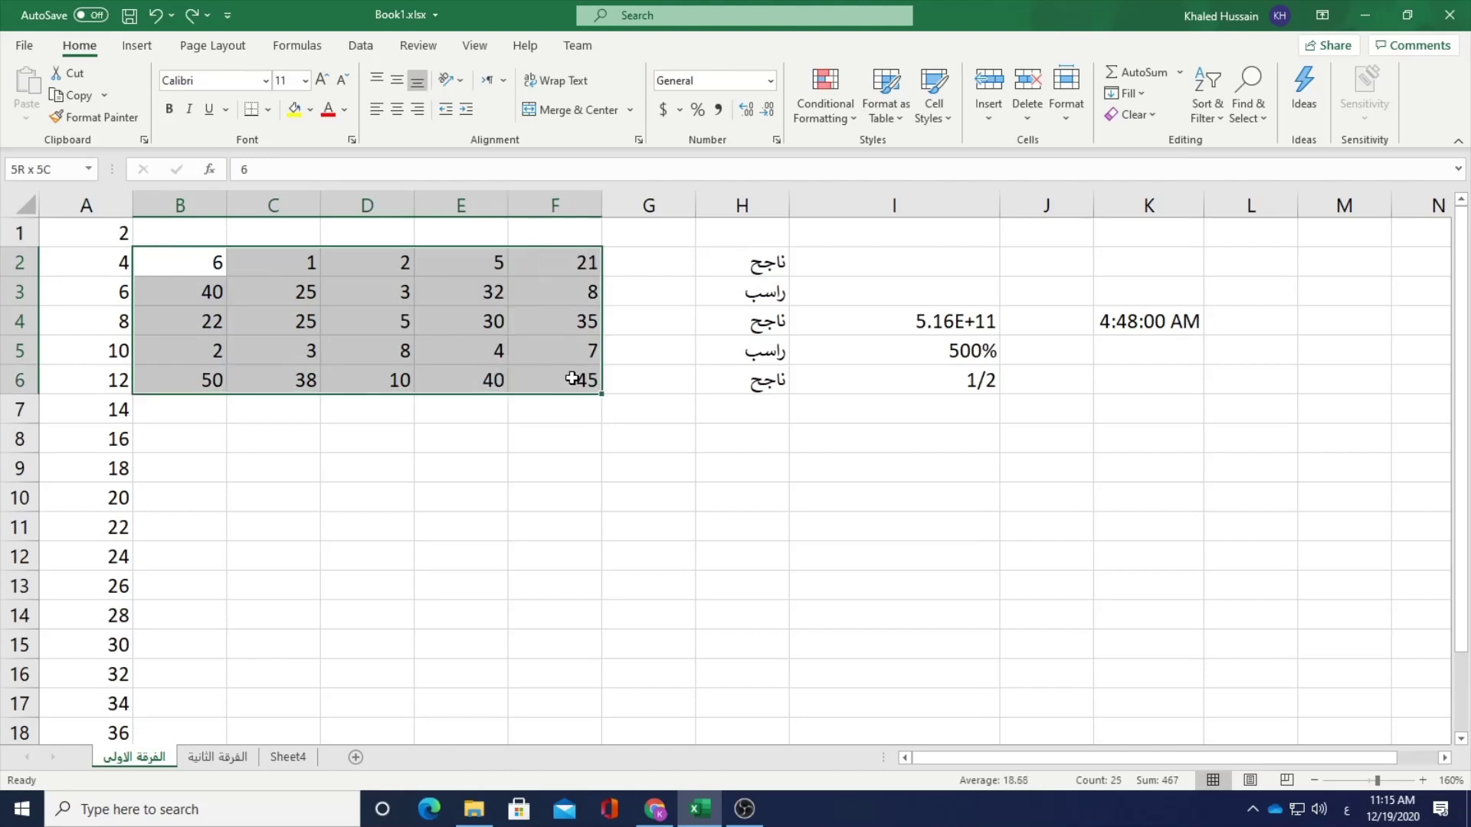
{"action": "left_click", "coordinate": [841, 118]}
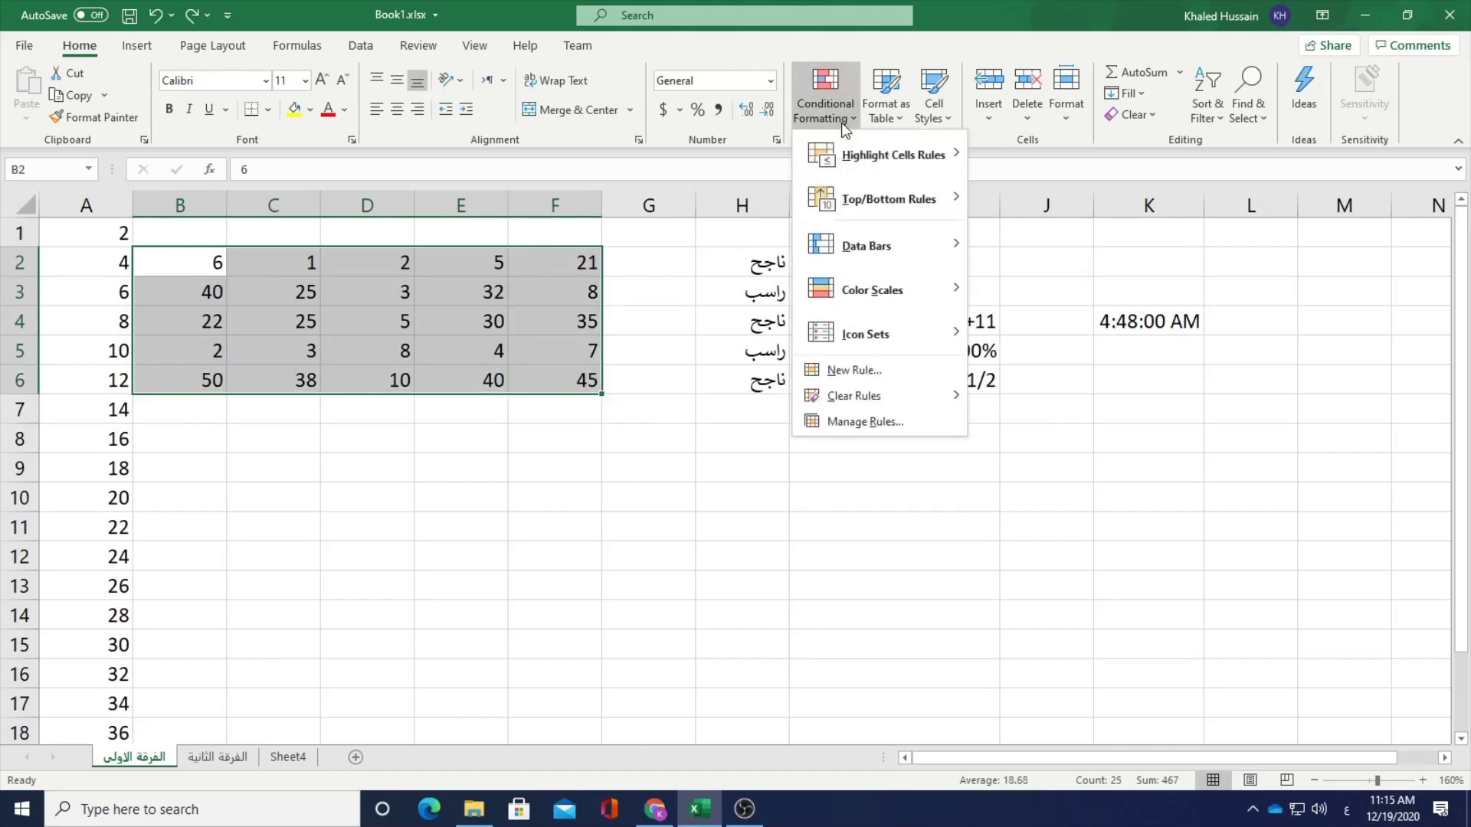
{"action": "mouse_move", "coordinate": [887, 154]}
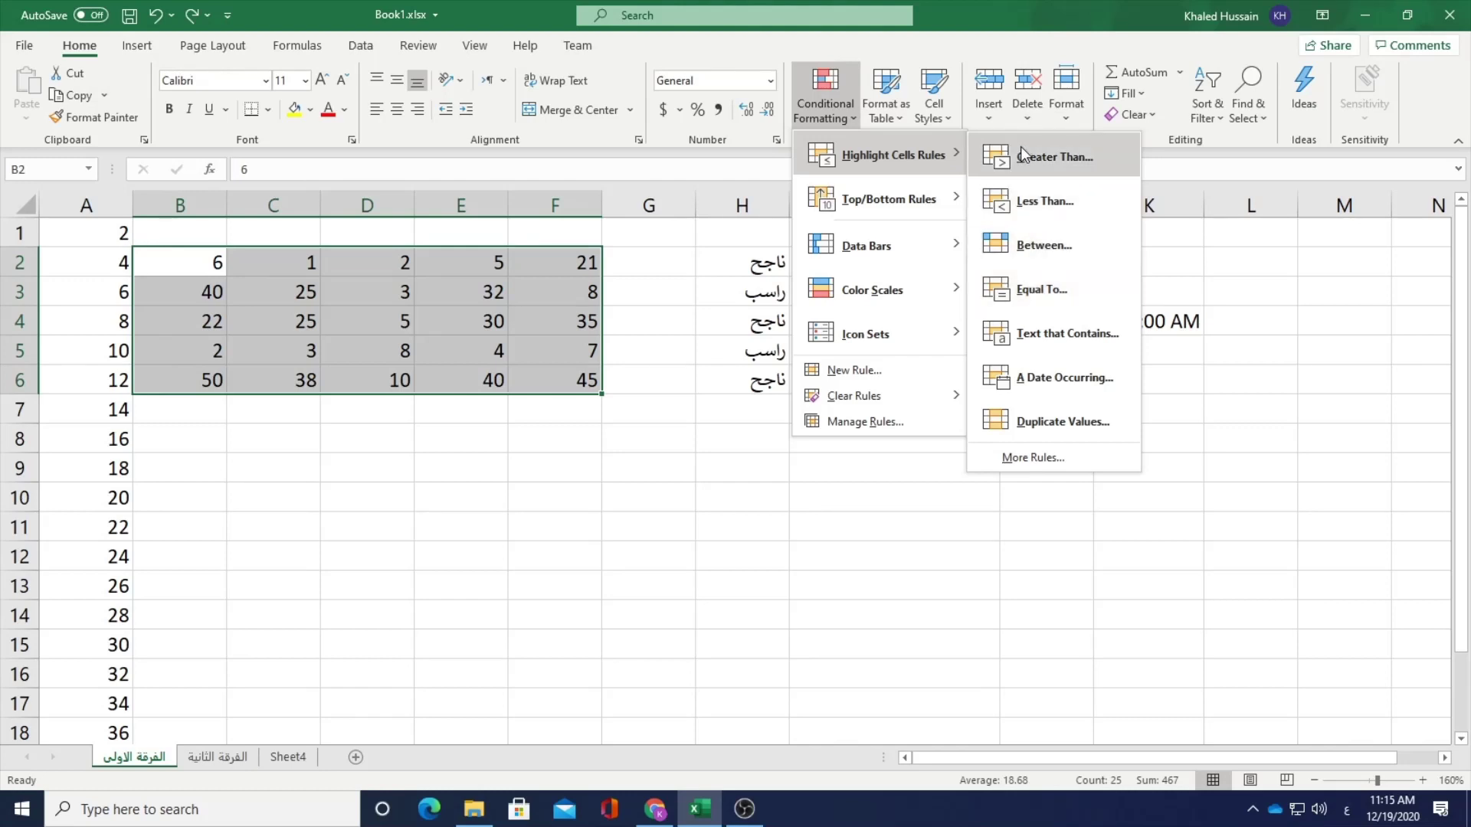
Add a Less Than 10 rule to B2:F6 using Light Red Fill with Dark Red Text.
{"action": "left_click", "coordinate": [1020, 215]}
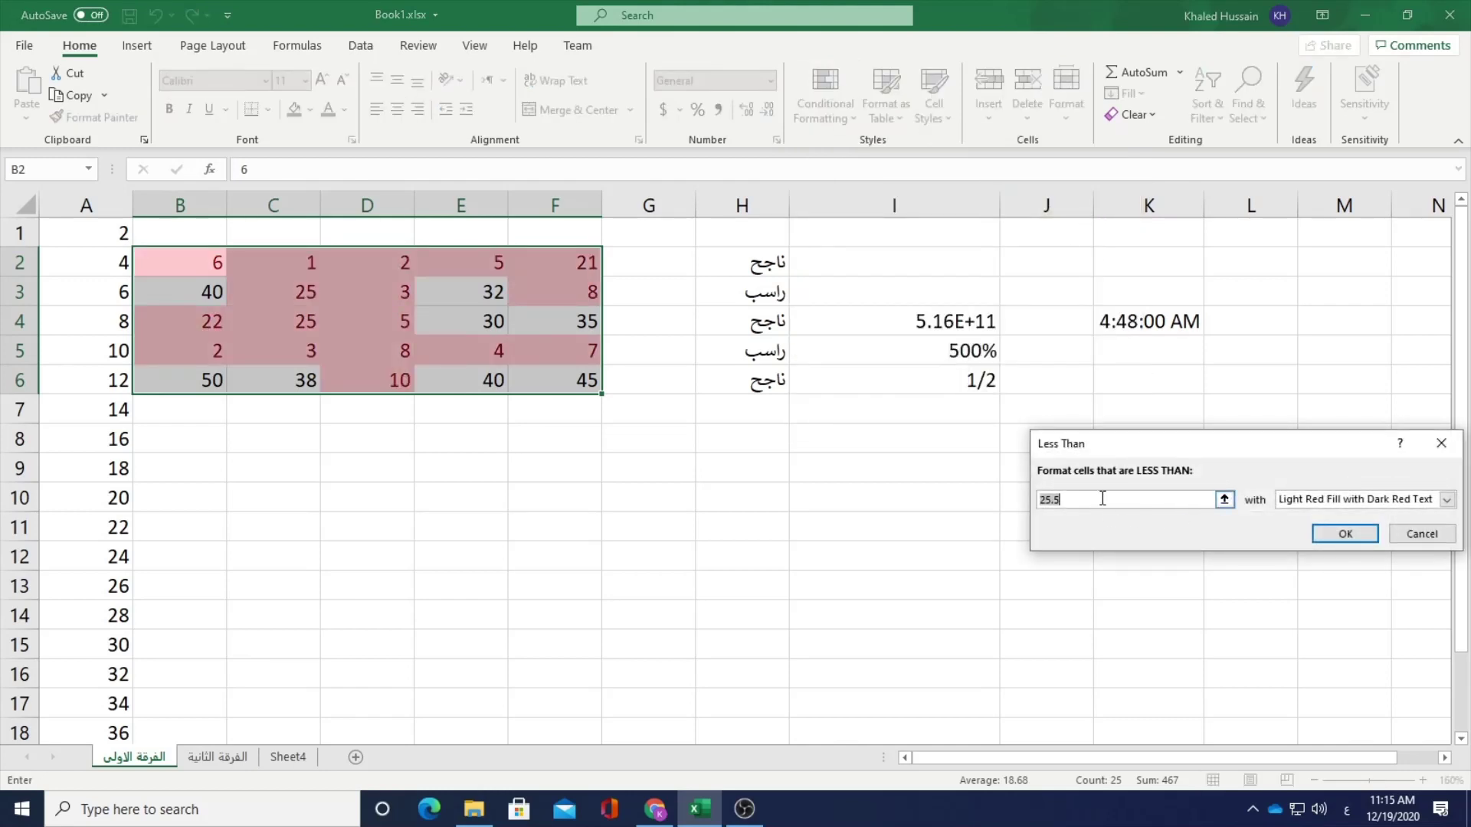
{"action": "type", "text": "10"}
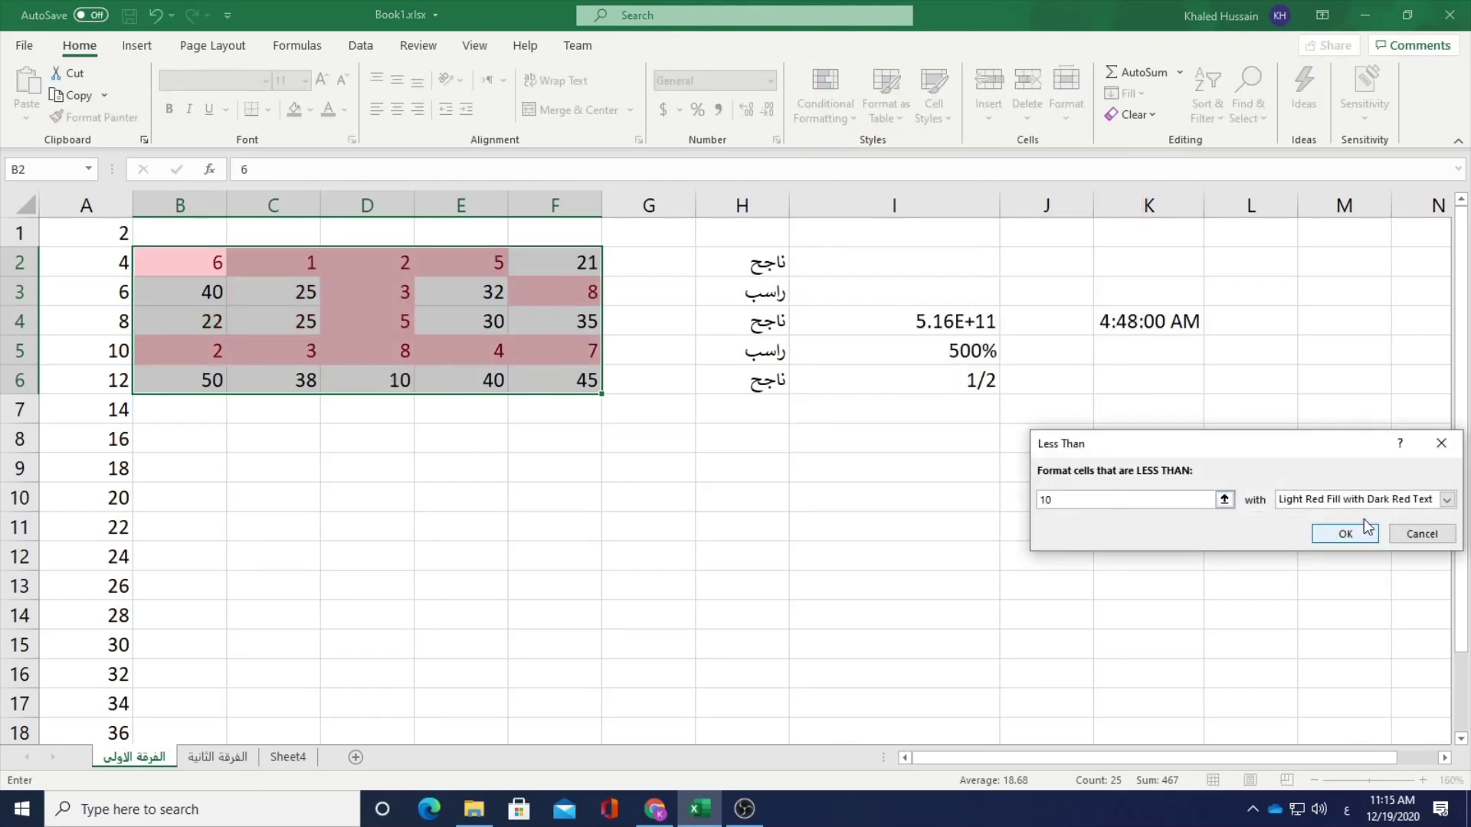
{"action": "left_click", "coordinate": [1446, 500]}
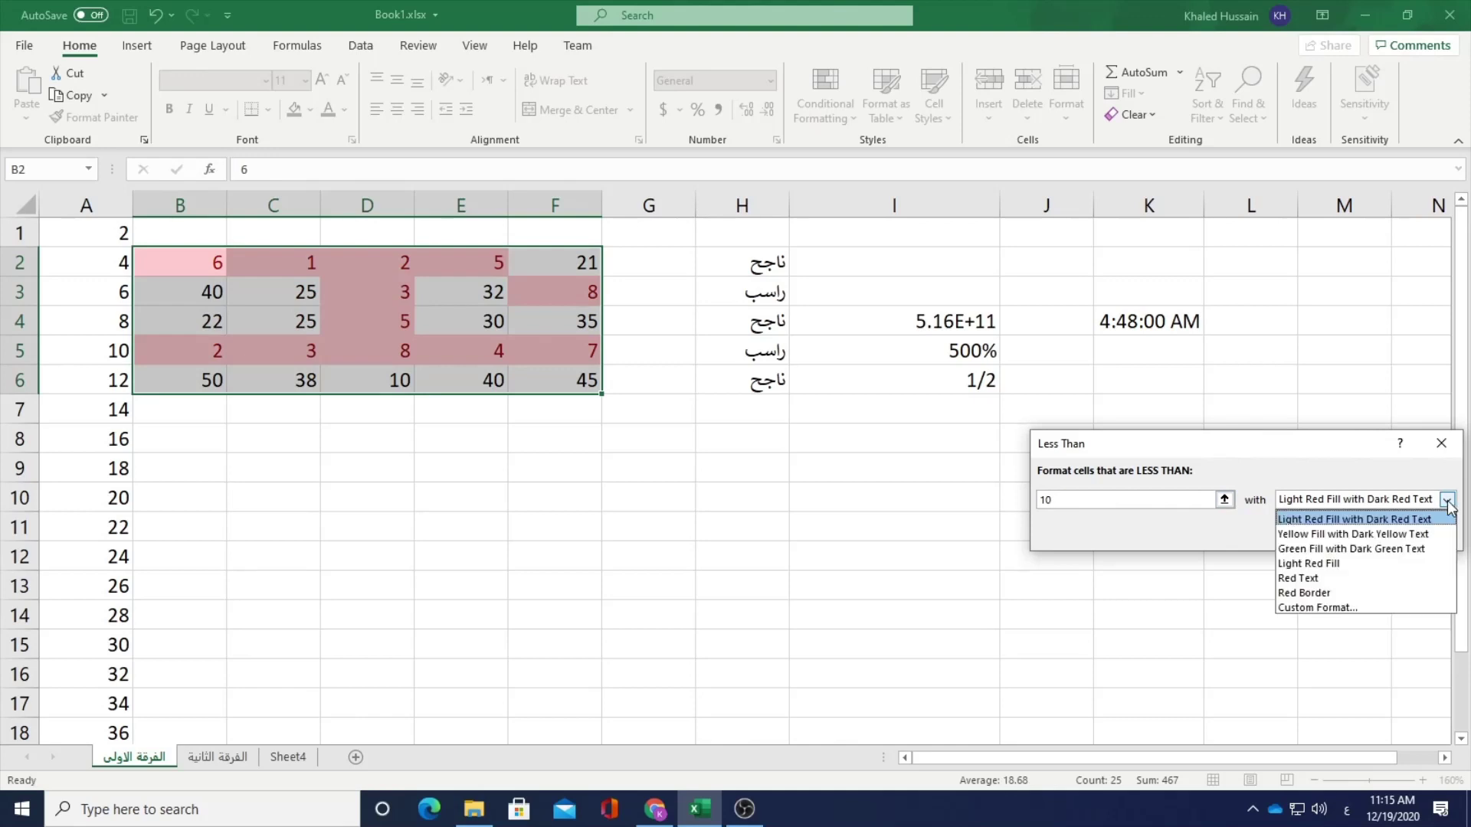
{"action": "left_click", "coordinate": [1340, 521]}
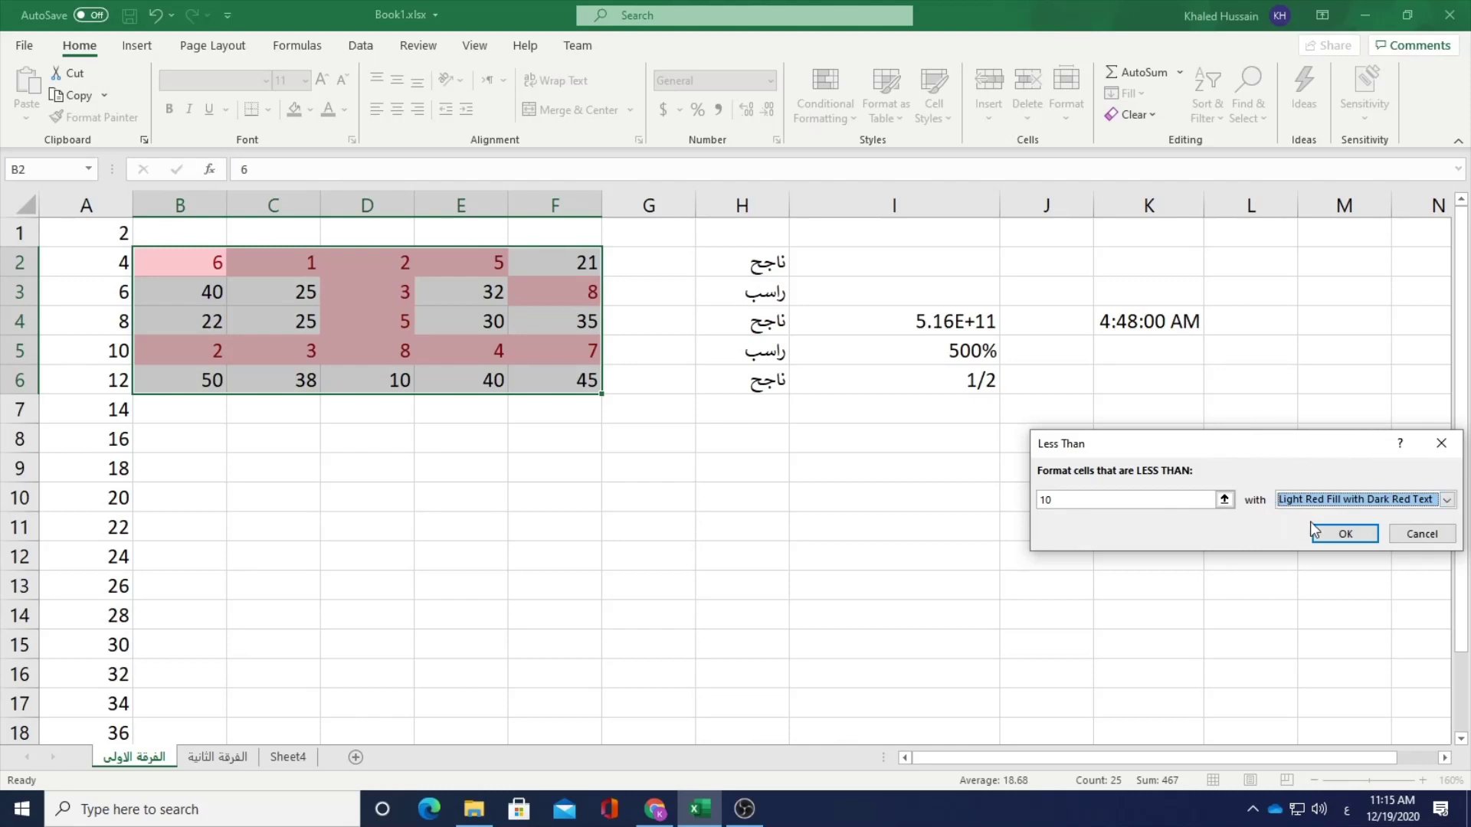
{"action": "left_click", "coordinate": [1345, 535]}
{"action": "left_click", "coordinate": [514, 480]}
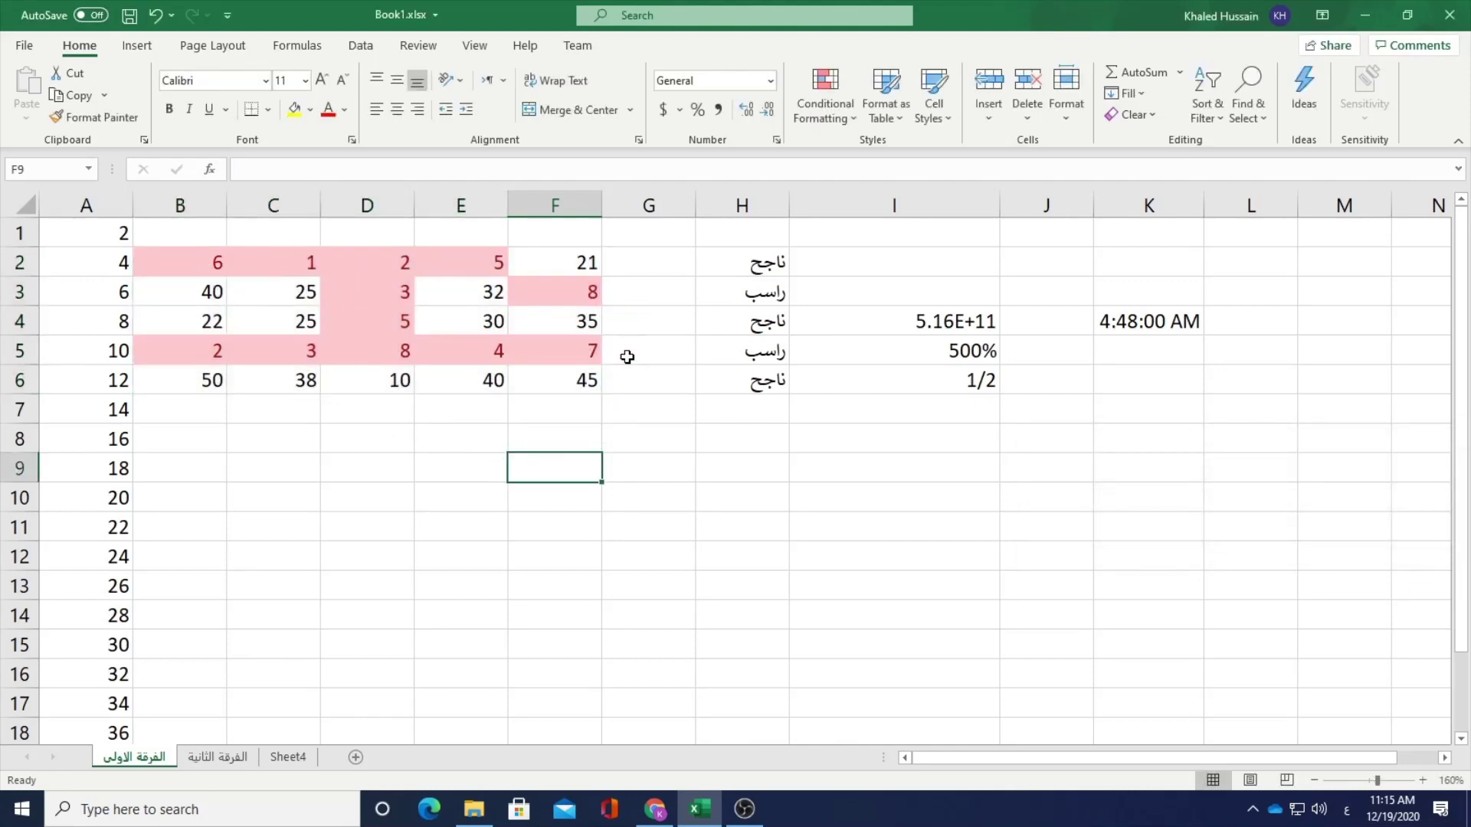
Test the highlight rule with 9 in C3 and 8 in B4, then undo back to 25 and 22.
{"action": "left_click", "coordinate": [282, 293]}
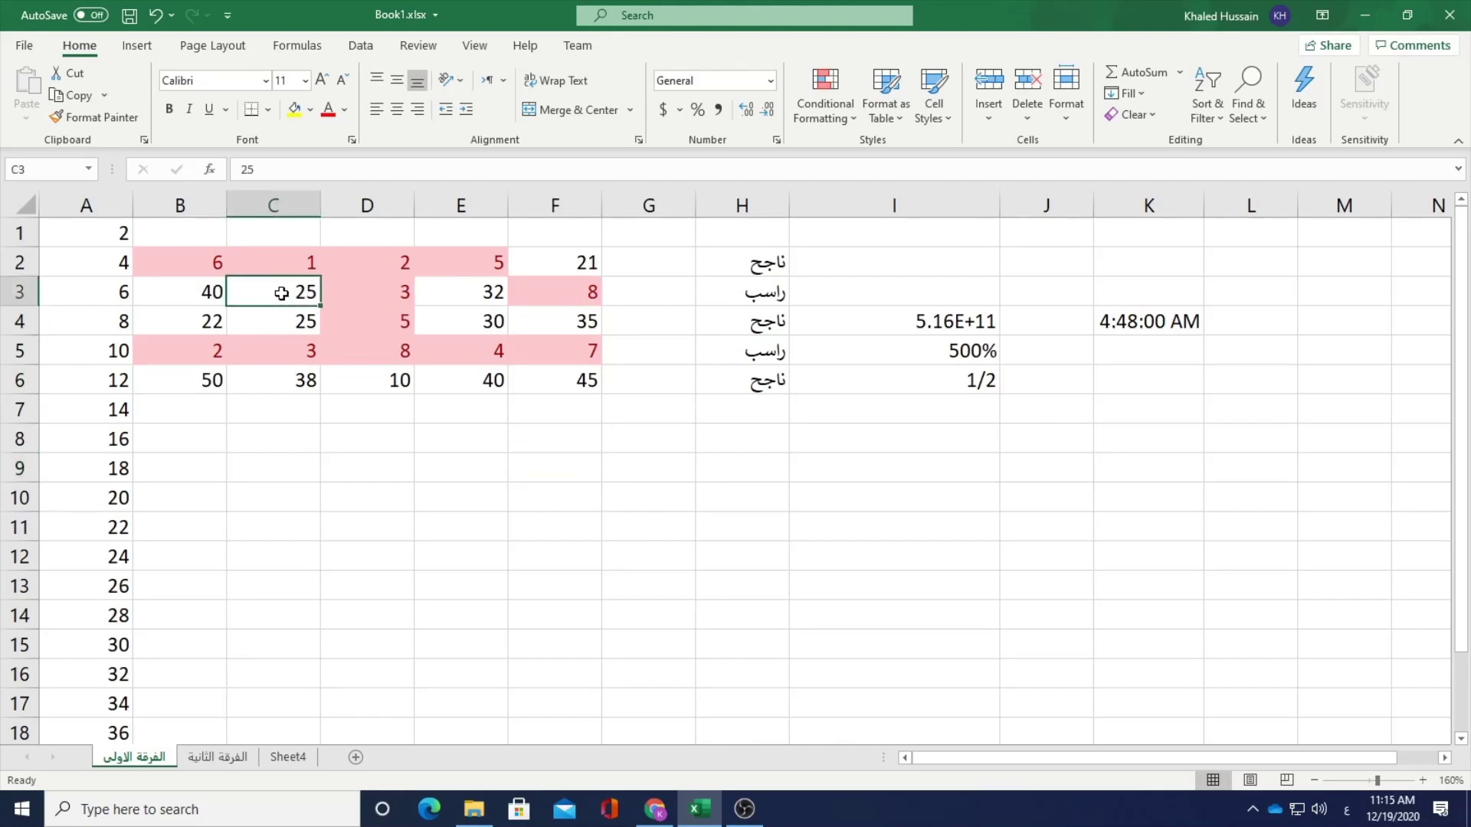
{"action": "type", "text": "9"}
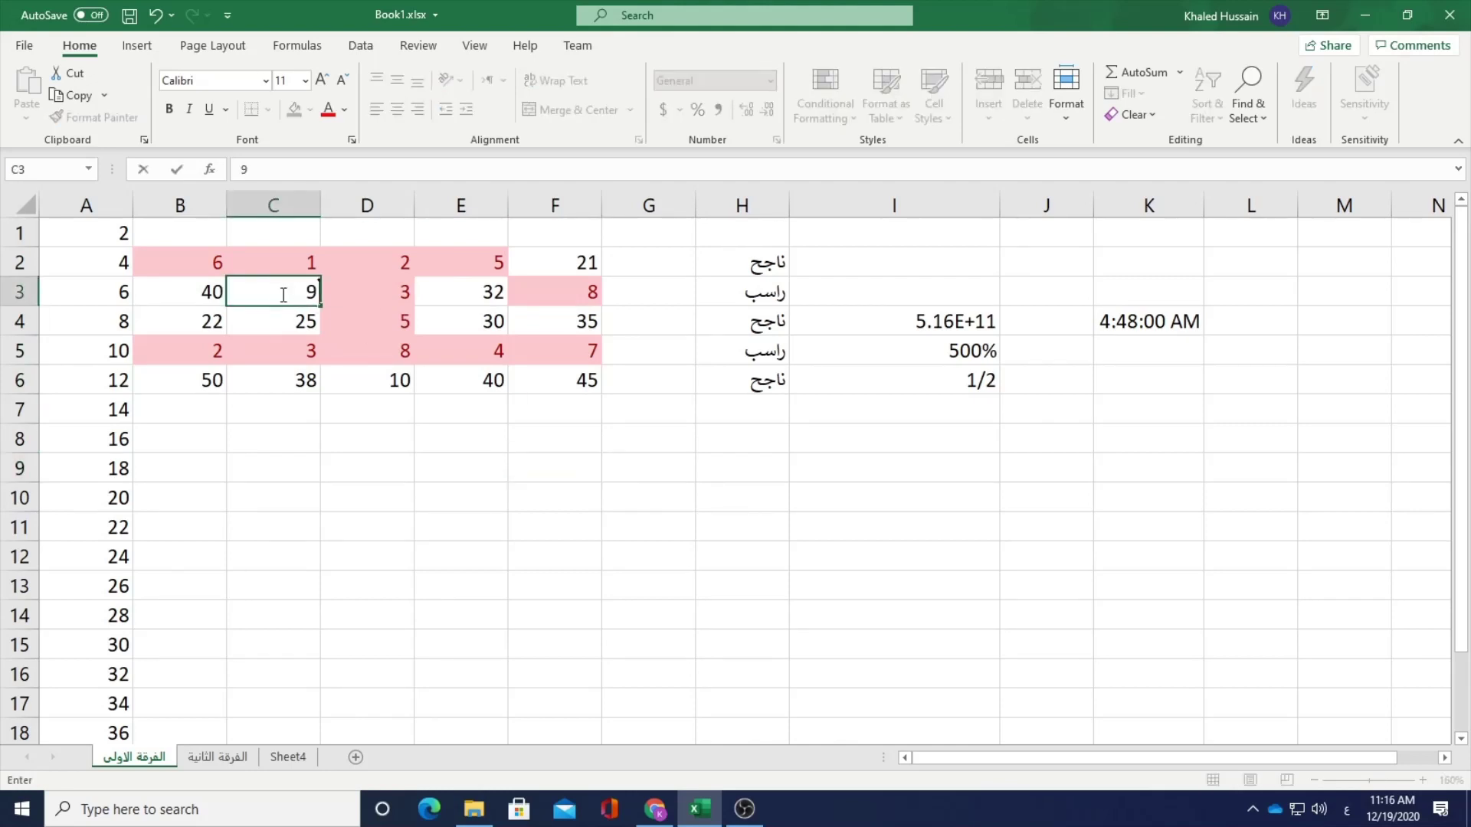
{"action": "left_click", "coordinate": [283, 355]}
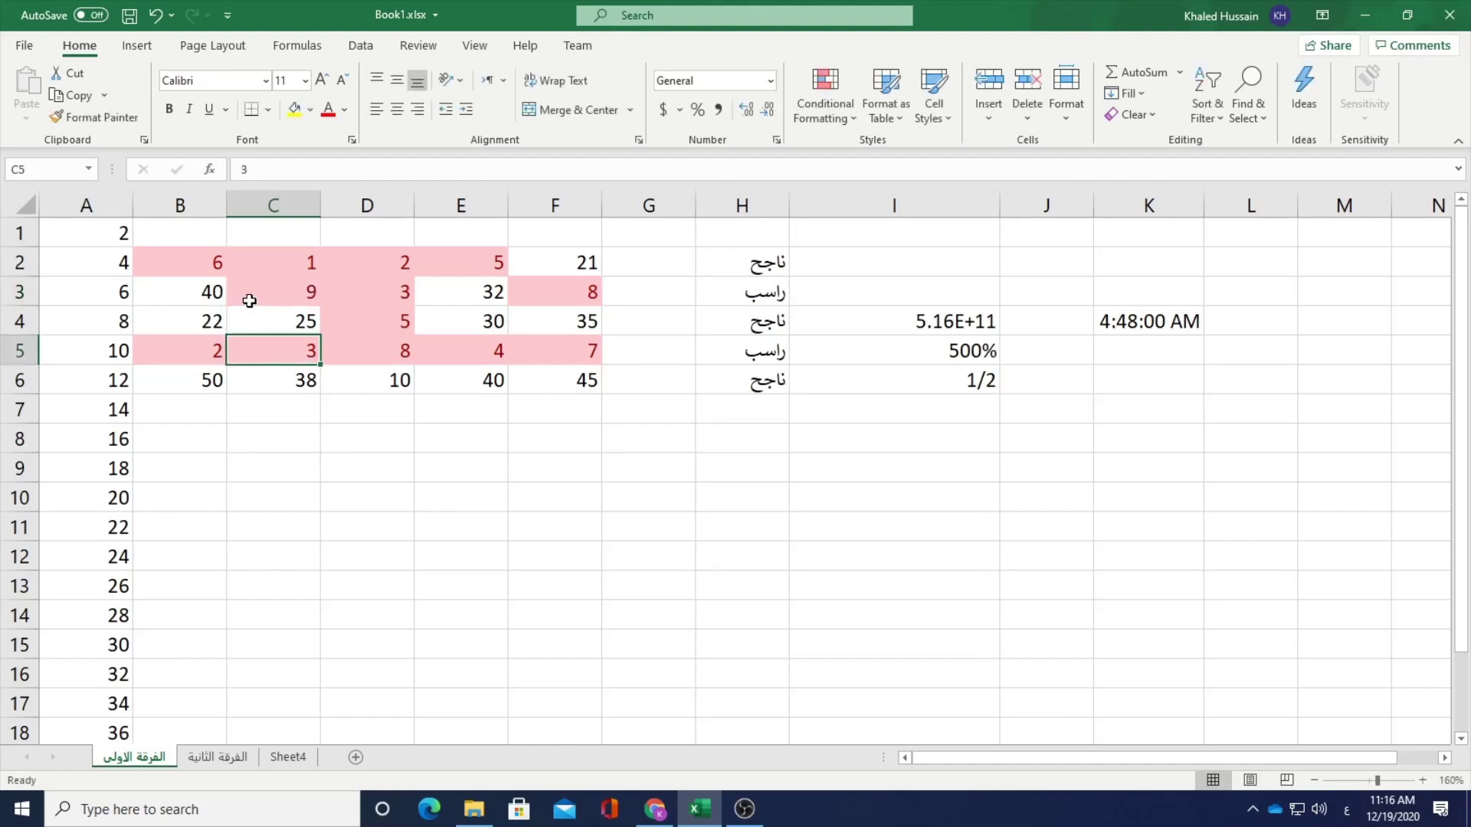
{"action": "left_click", "coordinate": [170, 321]}
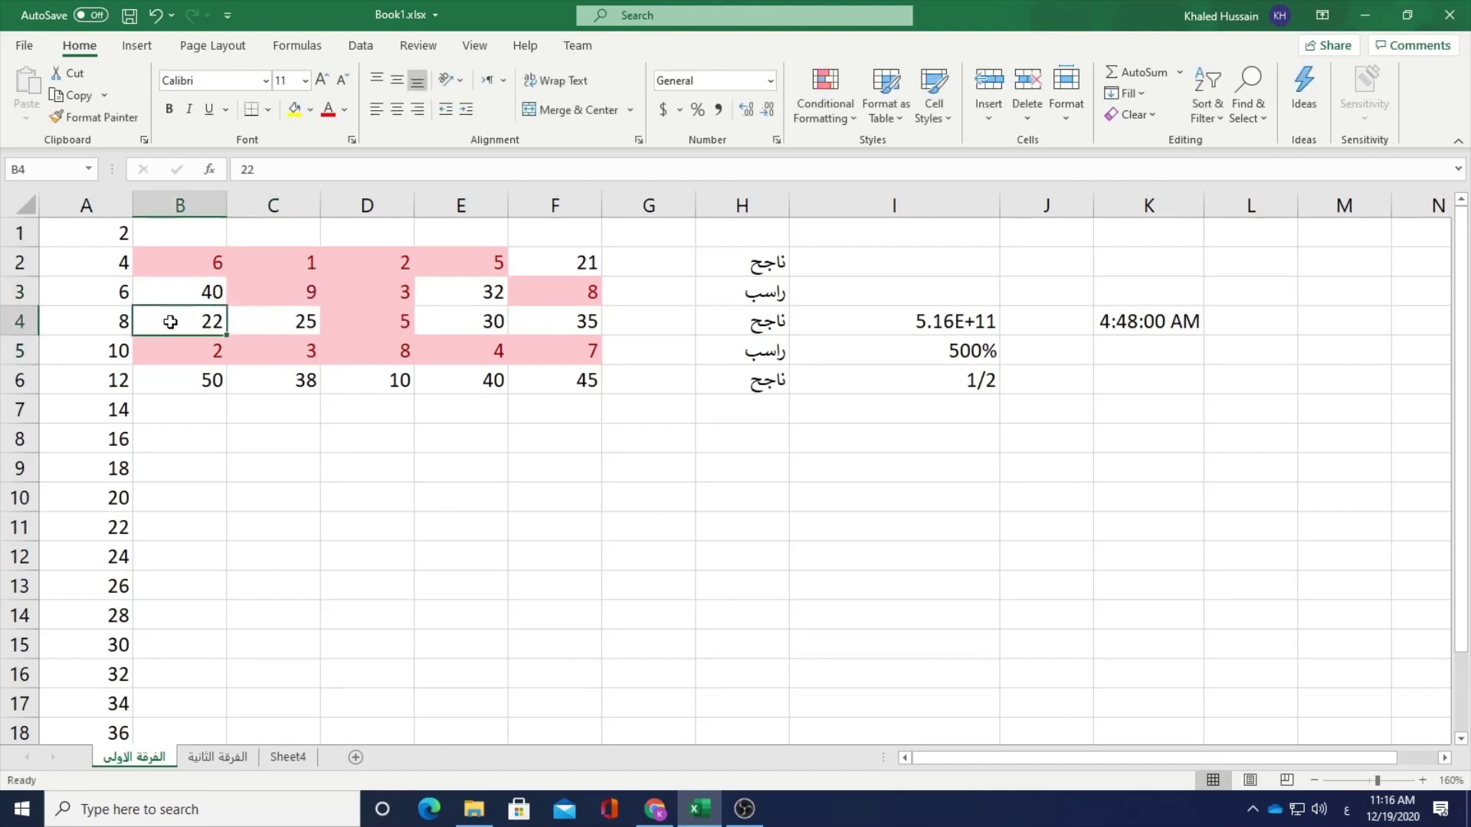
{"action": "key", "text": "BackSpace"}
{"action": "key", "text": "BackSpace"}
{"action": "type", "text": "8"}
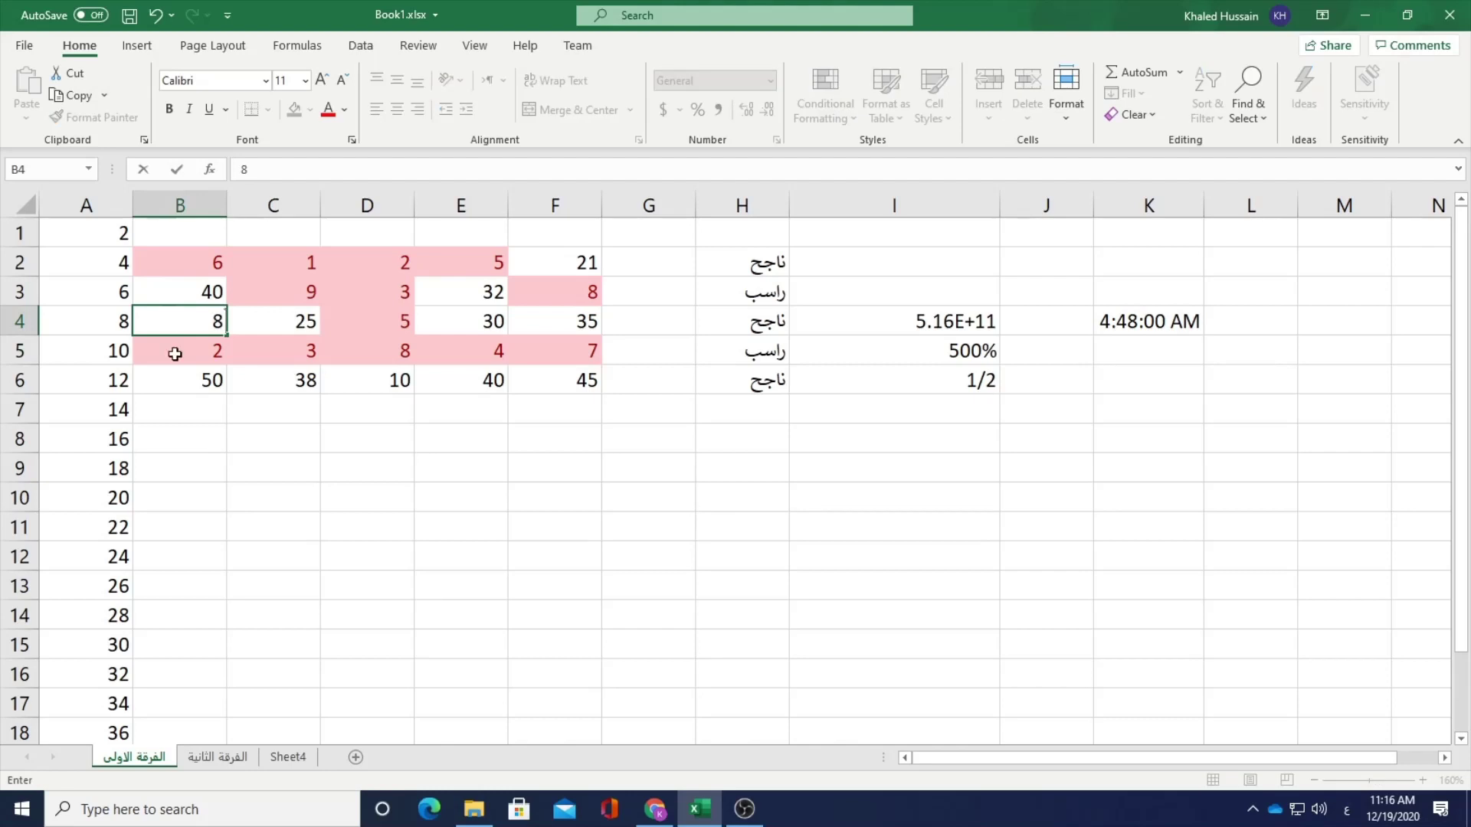
{"action": "key", "text": "Return"}
{"action": "key", "text": "Return"}
{"action": "key", "text": "Return"}
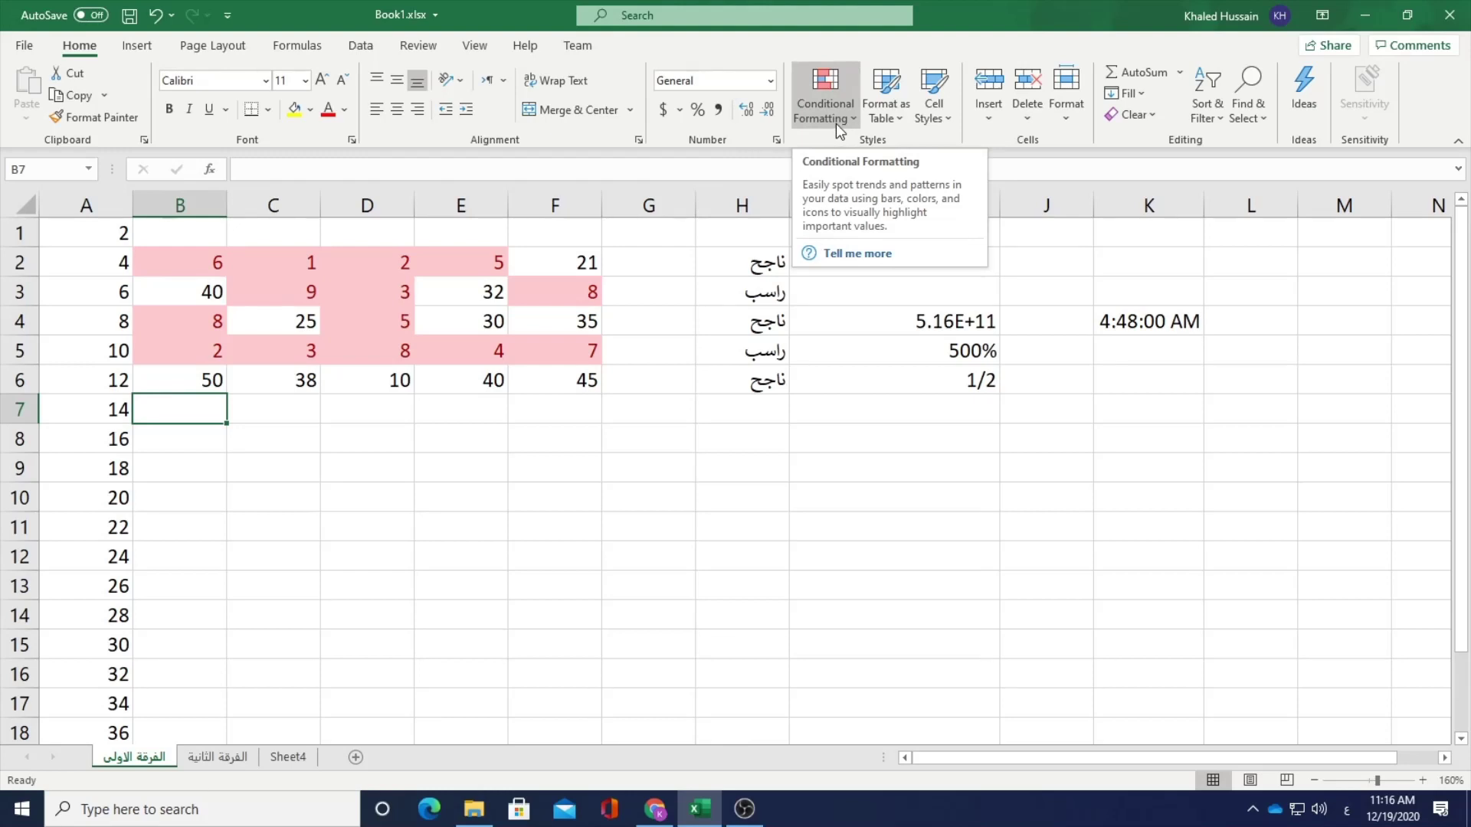
{"action": "left_click", "coordinate": [388, 383]}
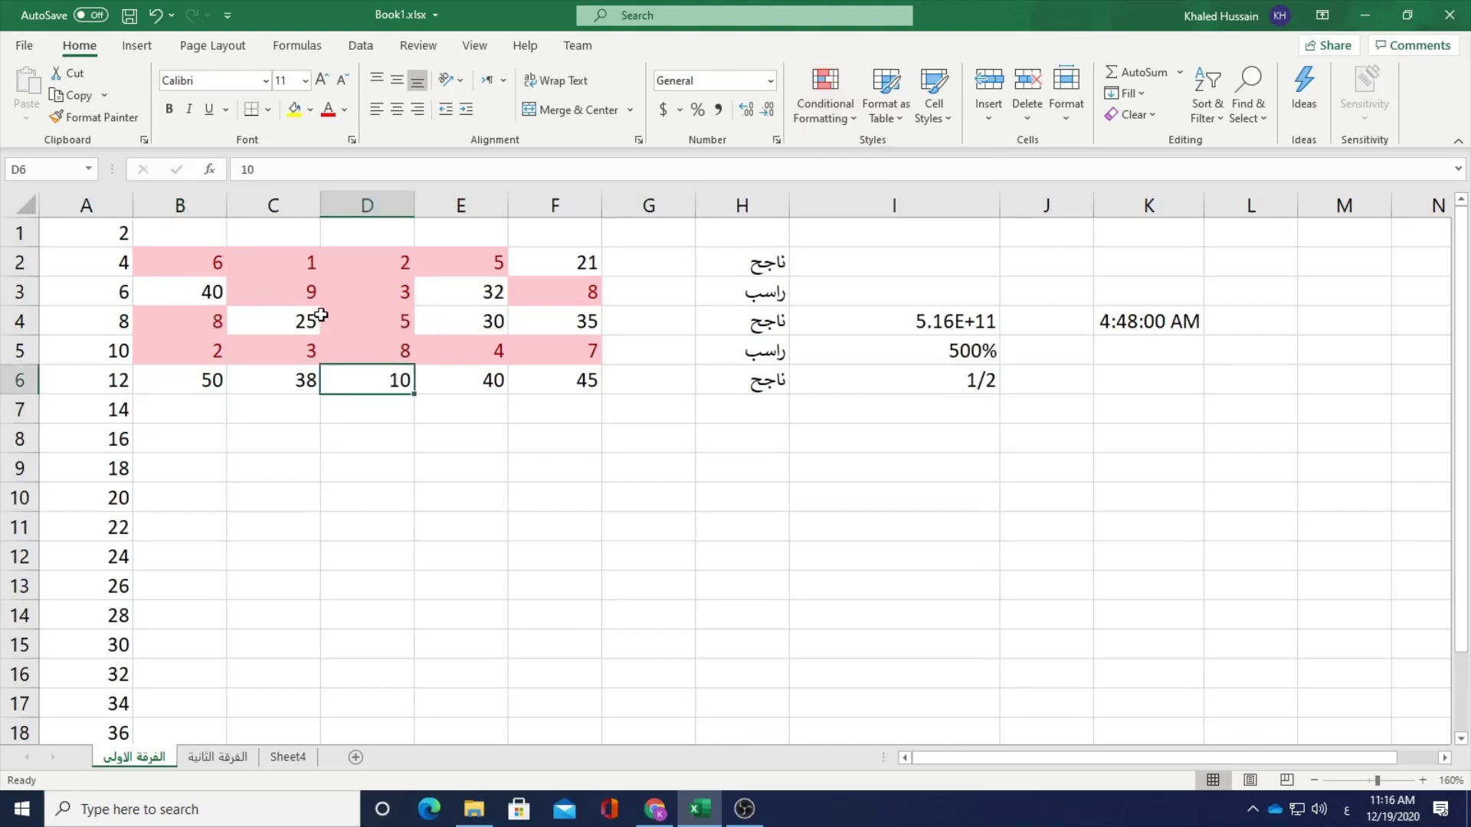
{"action": "key", "text": "ctrl+z"}
{"action": "key", "text": "ctrl+z"}
{"action": "key", "text": "ctrl+z"}
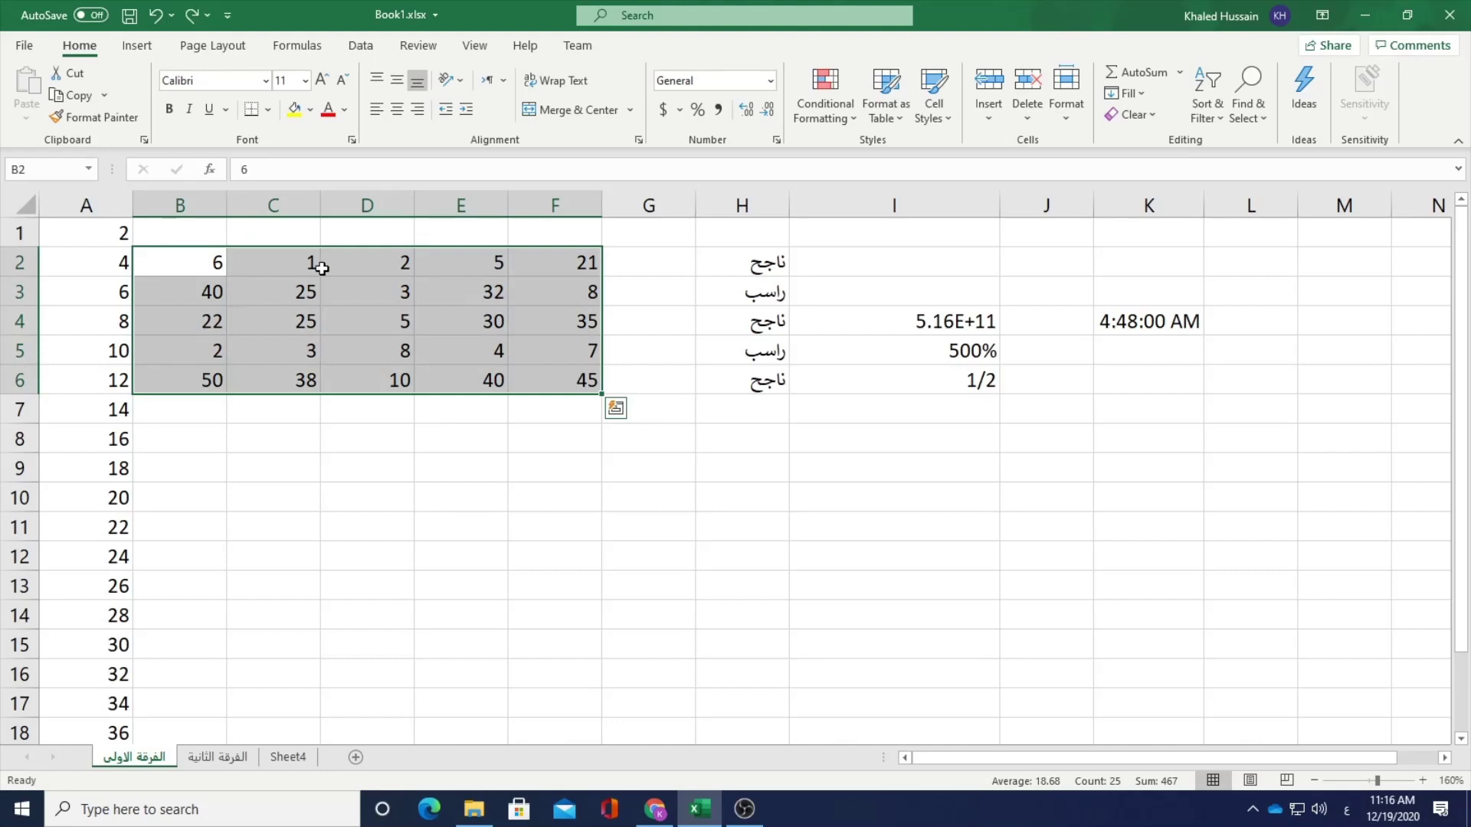
{"action": "left_click", "coordinate": [842, 115]}
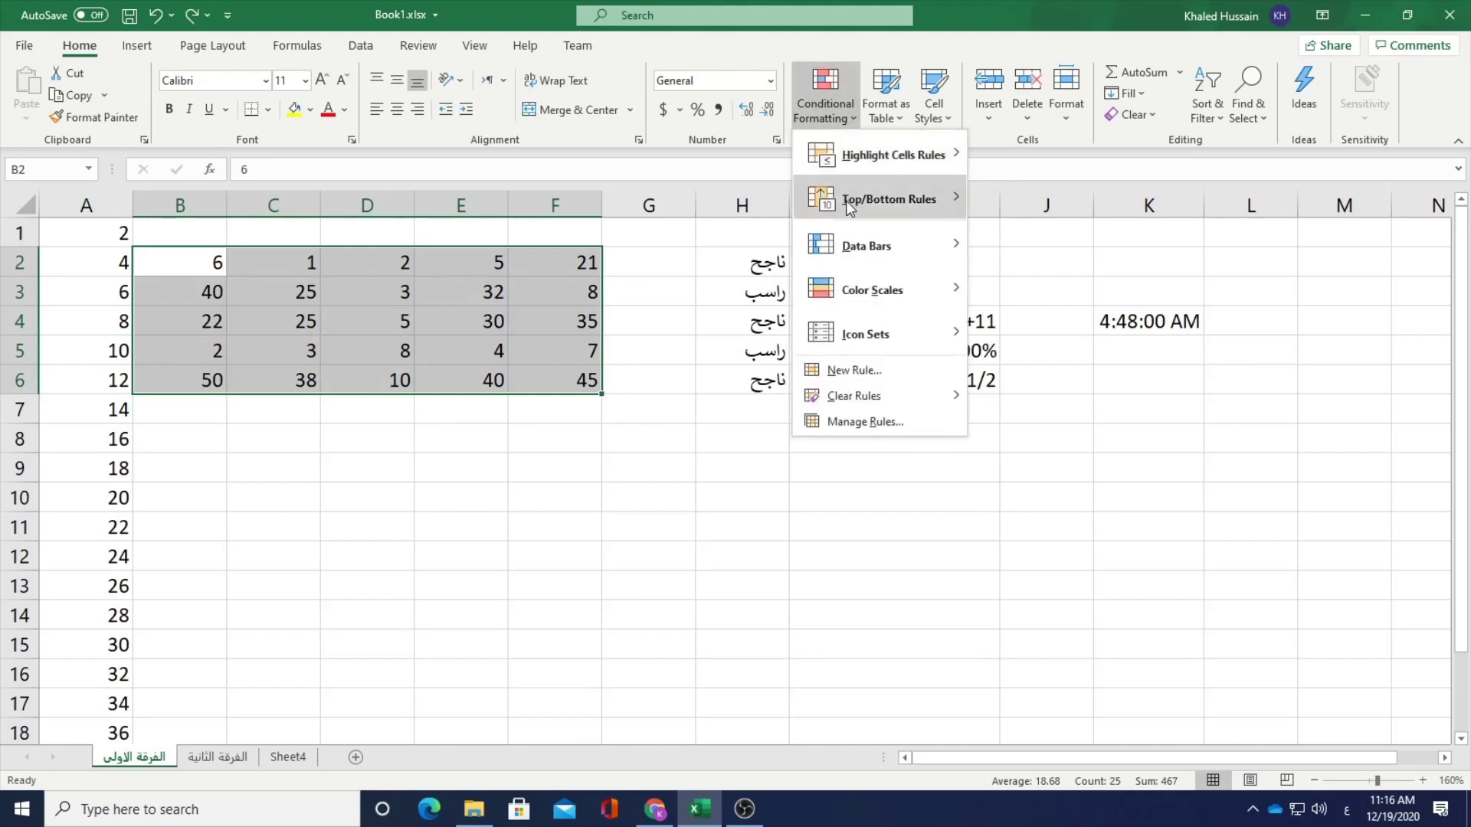
{"action": "mouse_move", "coordinate": [866, 246]}
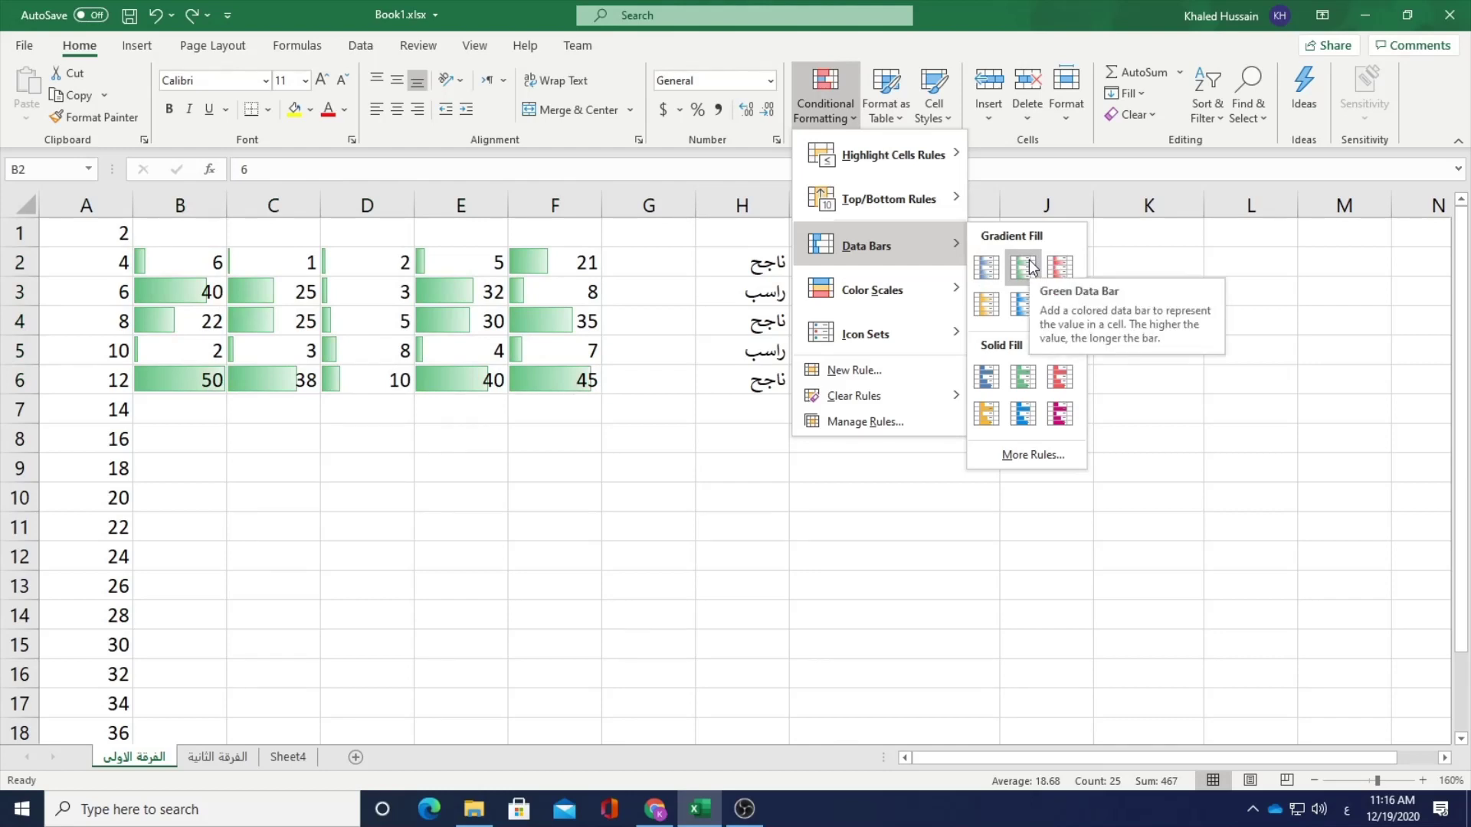
{"action": "left_click", "coordinate": [1059, 267]}
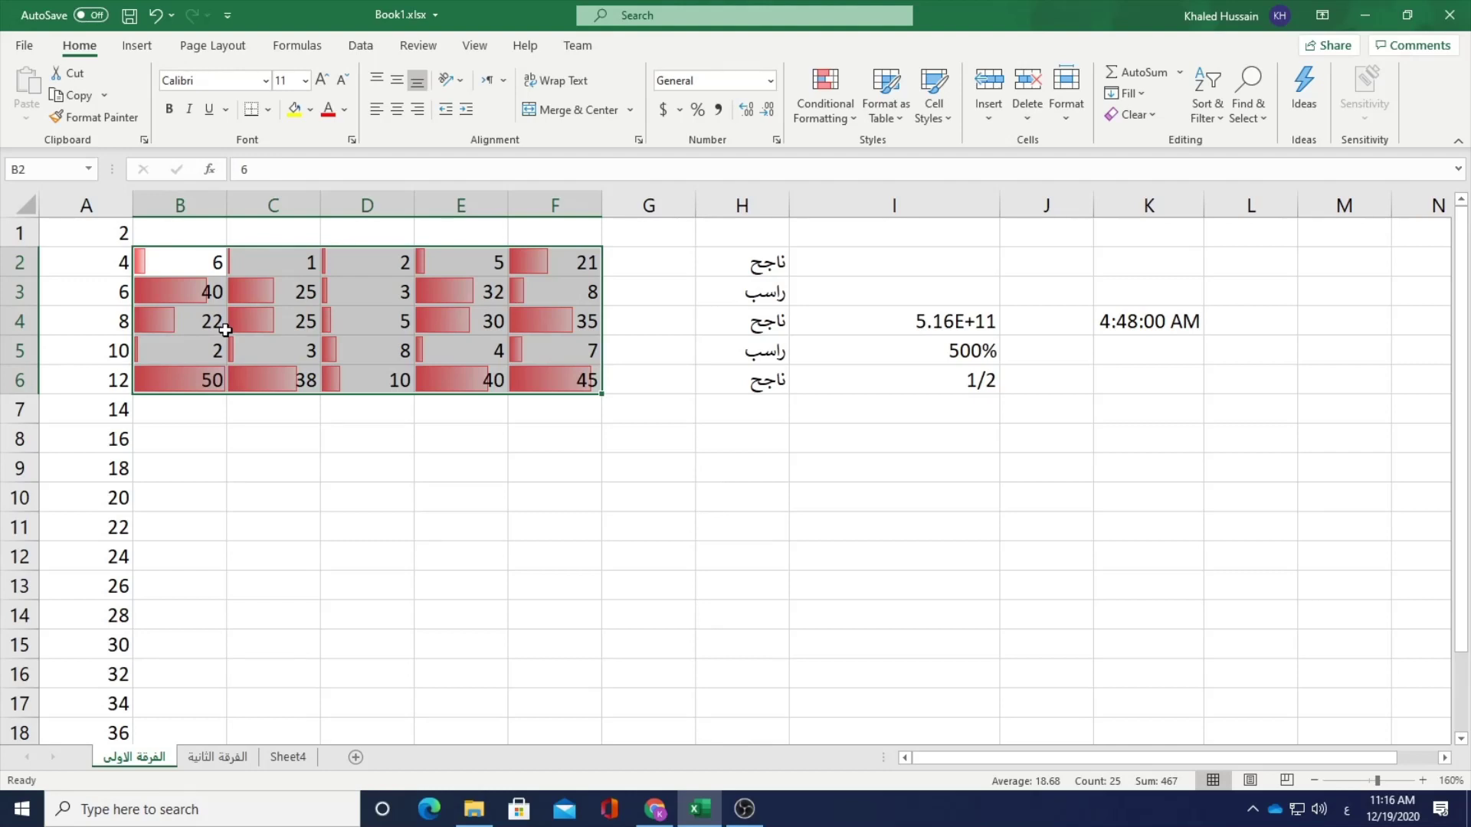
{"action": "key", "text": "ctrl+z"}
{"action": "left_click", "coordinate": [255, 388]}
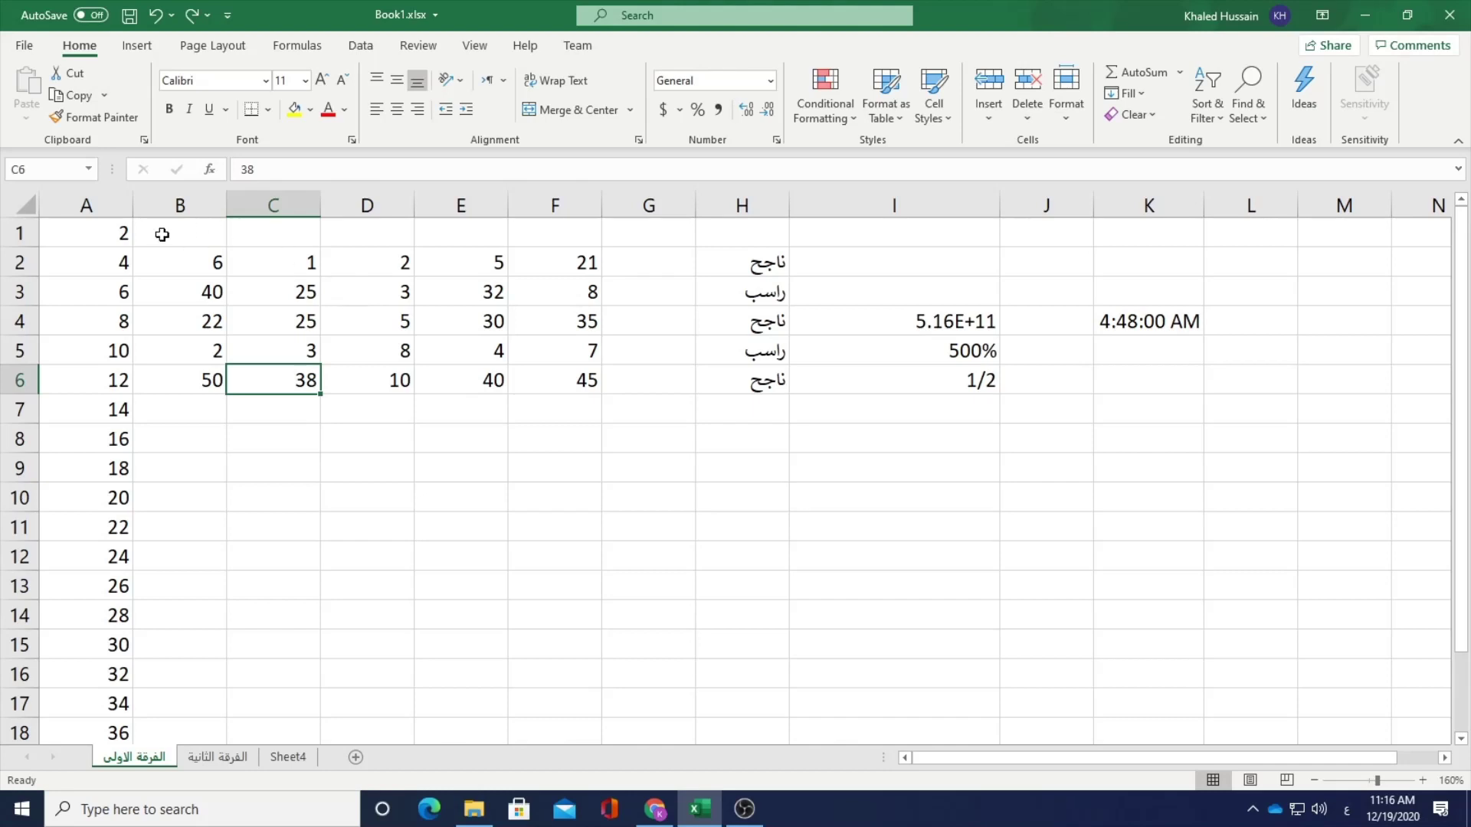
Label B1 'فقثق' and C1 'لايبل'.
{"action": "left_click", "coordinate": [203, 236]}
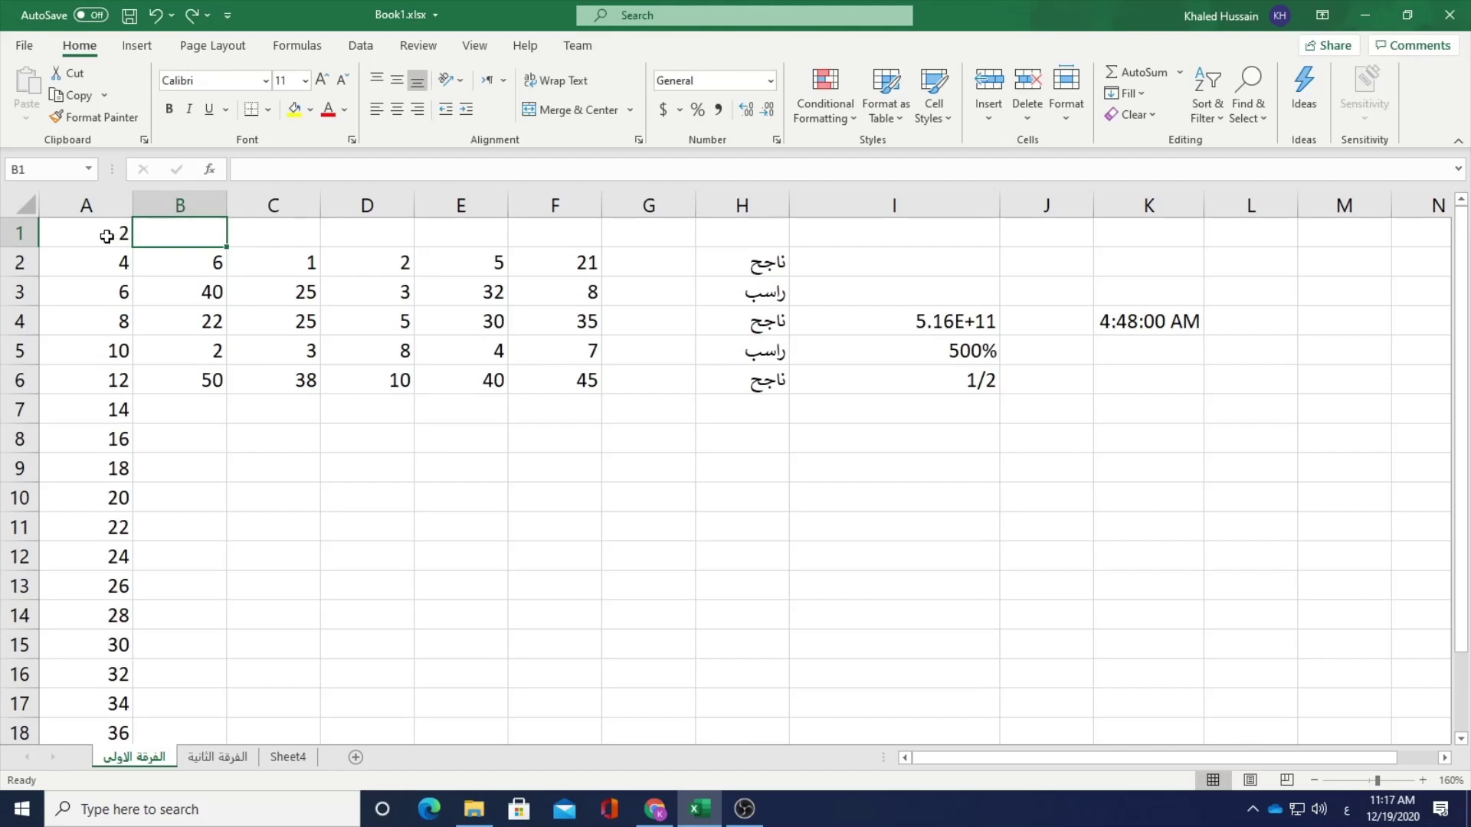
{"action": "type", "text": "فقثق"}
{"action": "left_click", "coordinate": [264, 234]}
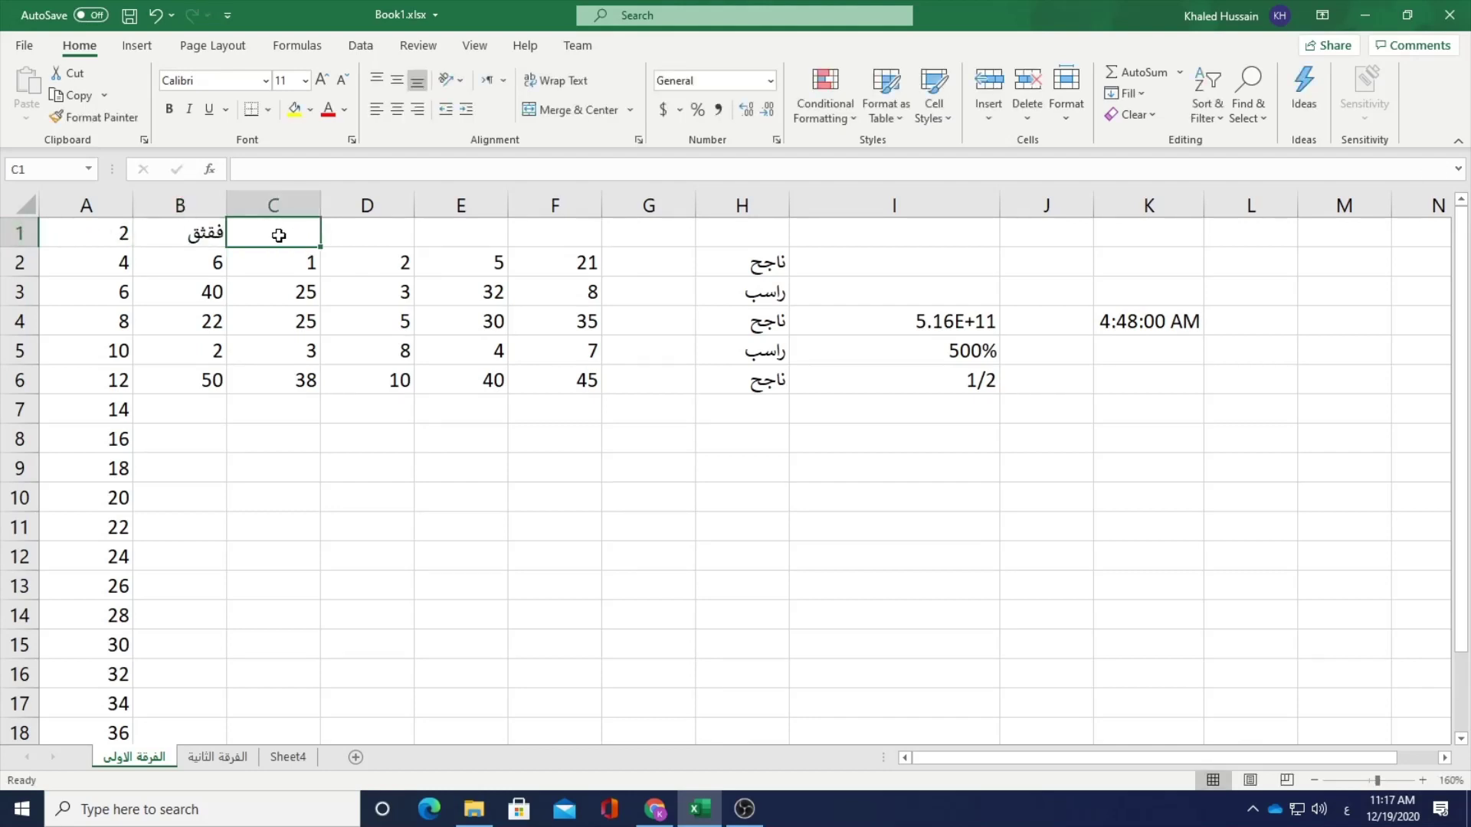
{"action": "type", "text": "لايبل"}
{"action": "left_click", "coordinate": [370, 236]}
Label D1 'ؤيبلثق' and E1 'ثبشسب', then select the header row 1.
{"action": "type", "text": "ؤيبلثق"}
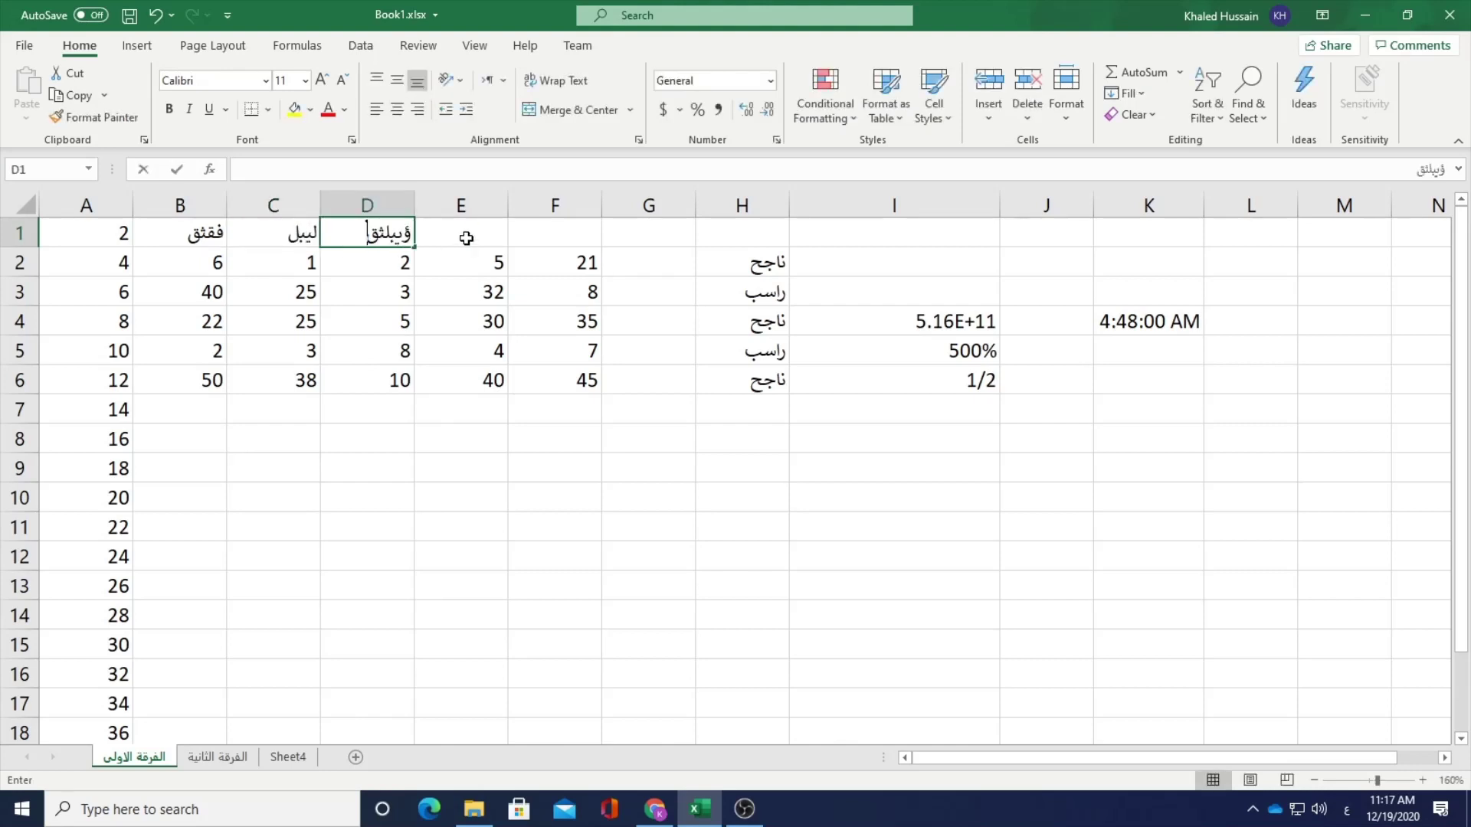
{"action": "left_click", "coordinate": [477, 233]}
{"action": "left_click", "coordinate": [477, 234]}
{"action": "type", "text": "ثبشسب"}
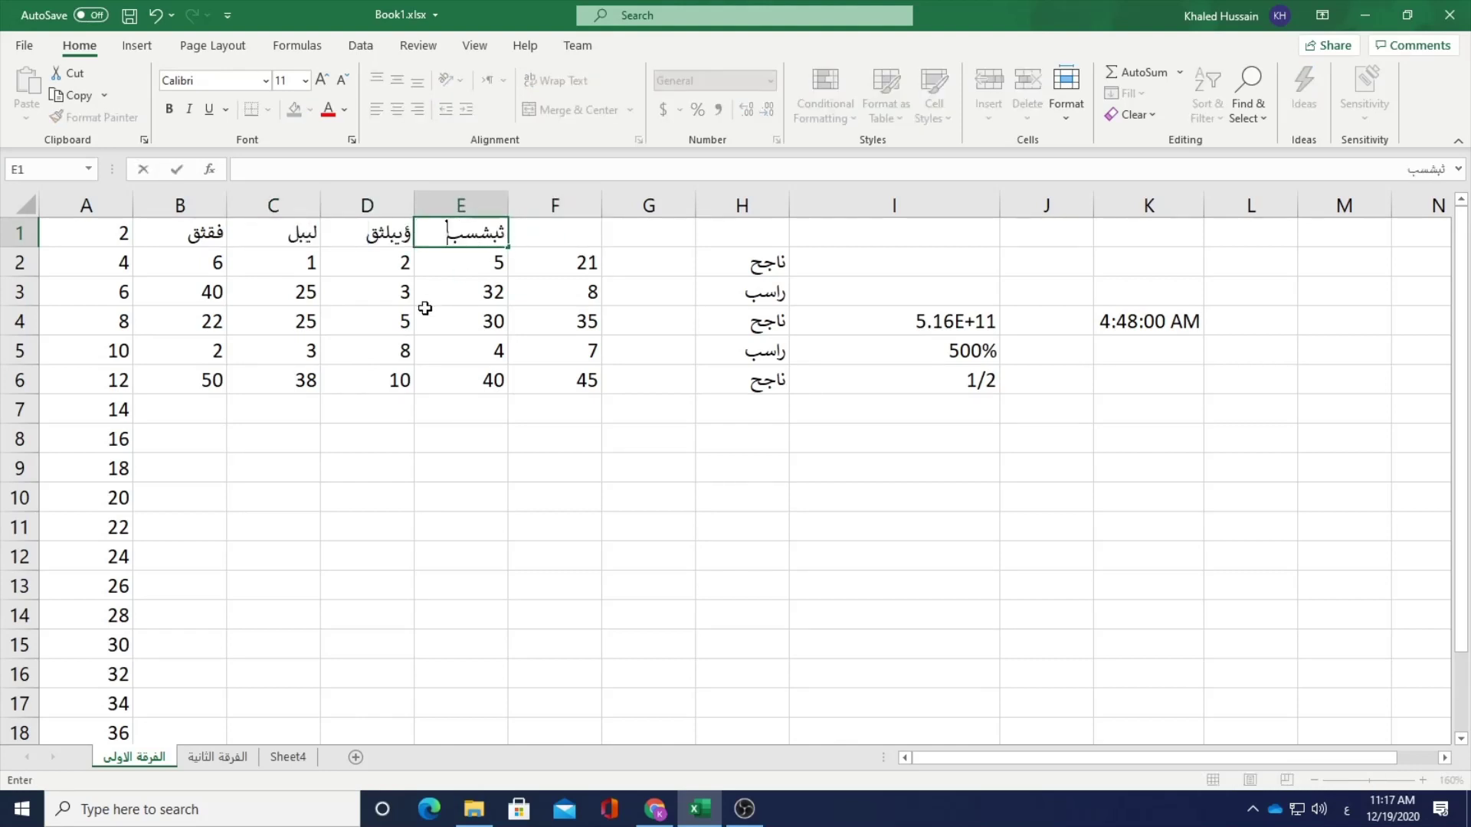
{"action": "scroll", "coordinate": [423, 312], "scroll_direction": "down", "scroll_amount": 4}
{"action": "scroll", "coordinate": [423, 312], "scroll_direction": "down", "scroll_amount": 2}
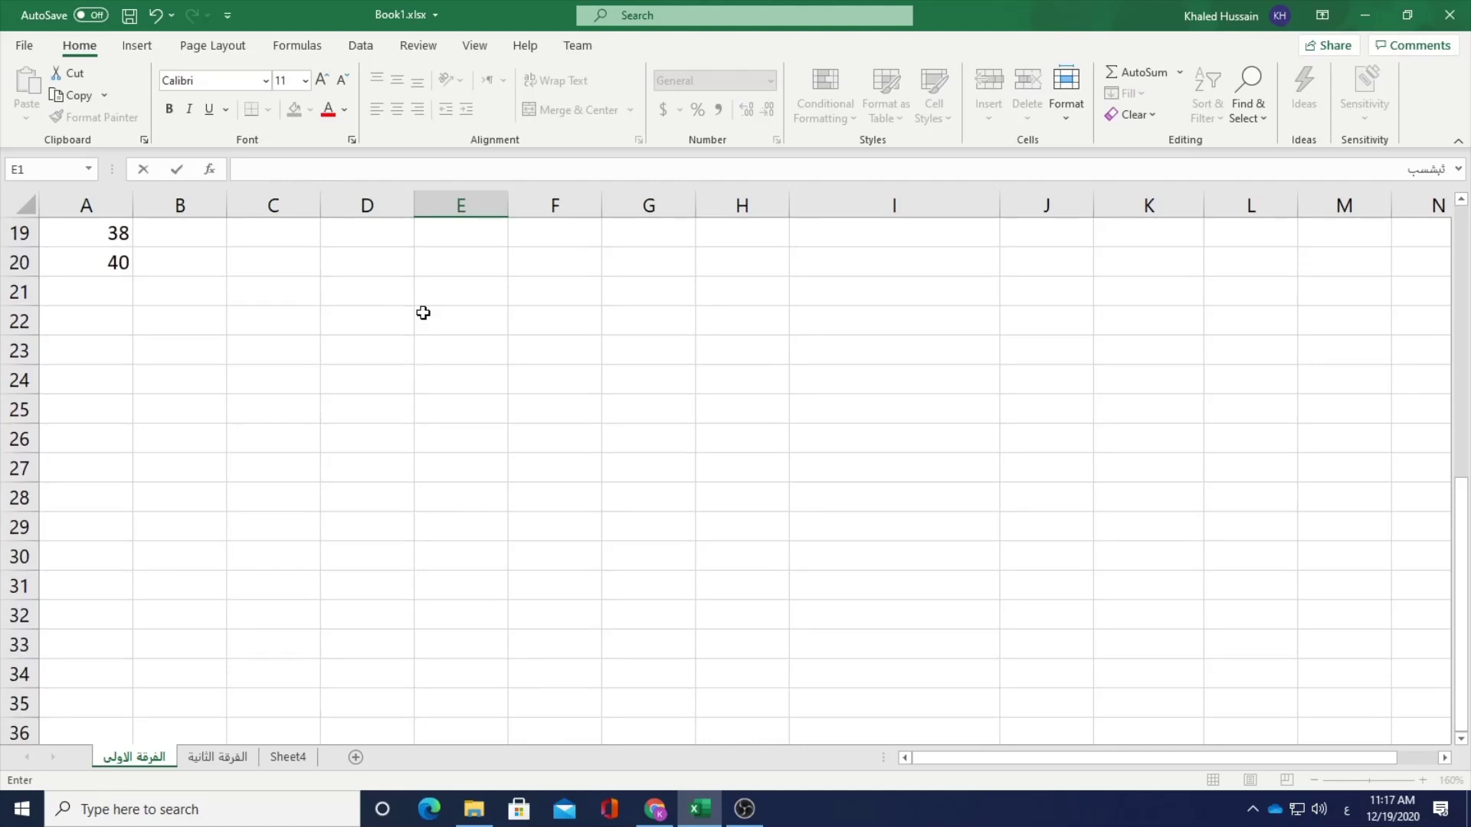
{"action": "scroll", "coordinate": [427, 314], "scroll_direction": "up", "scroll_amount": 1}
{"action": "scroll", "coordinate": [427, 314], "scroll_direction": "up", "scroll_amount": 3}
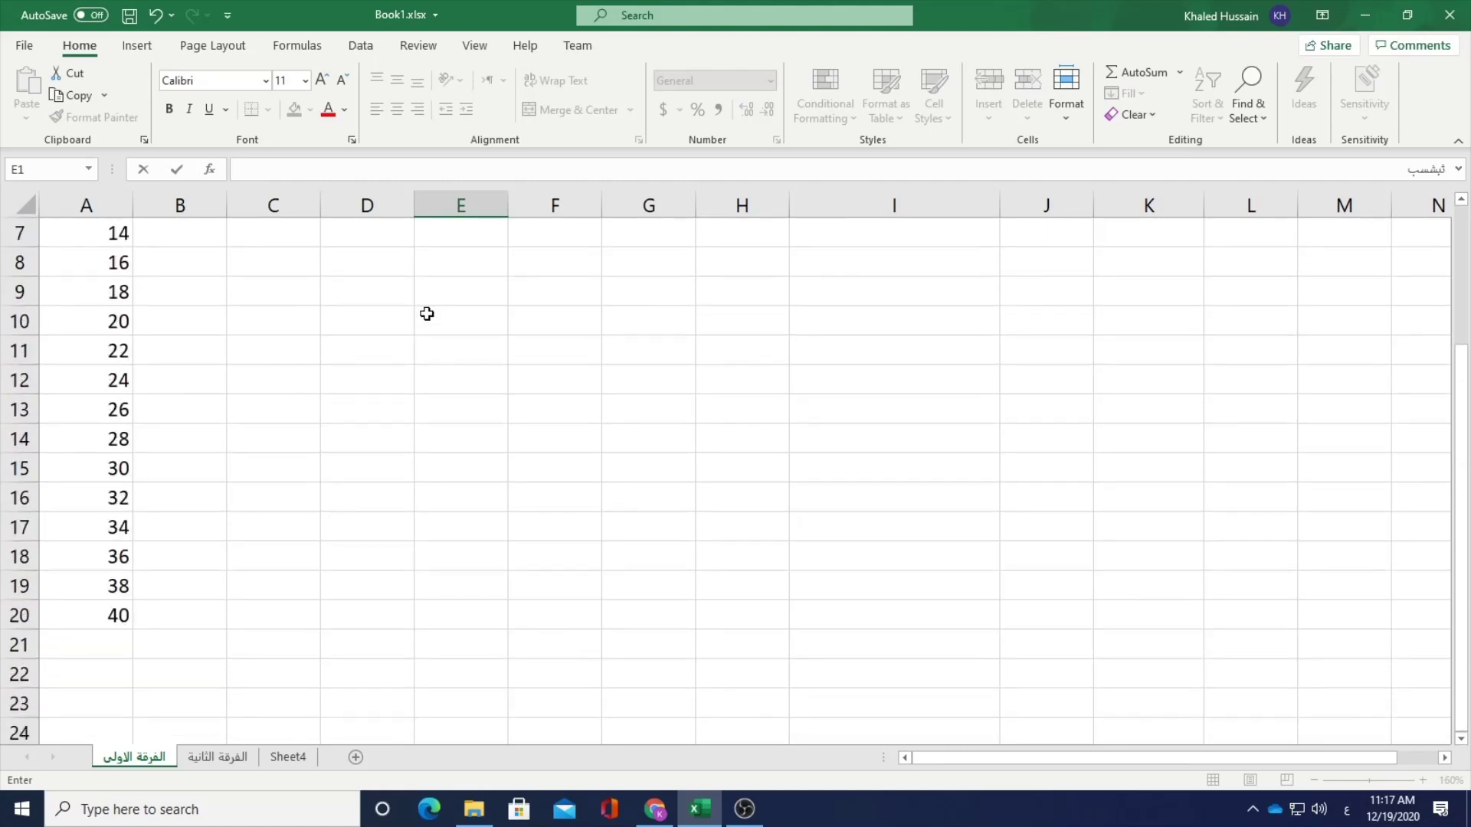
{"action": "scroll", "coordinate": [426, 314], "scroll_direction": "up", "scroll_amount": 2}
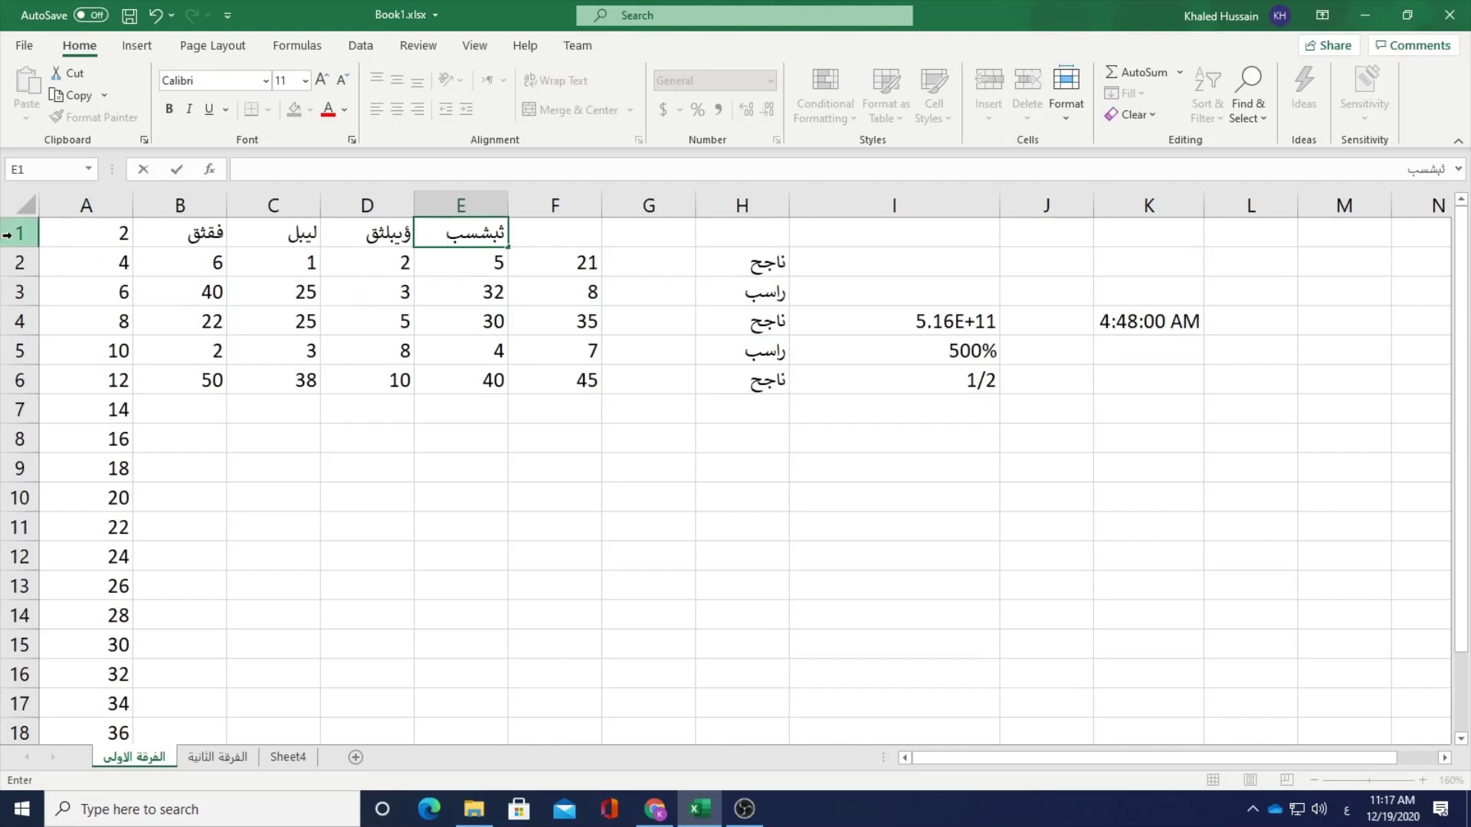
{"action": "left_click", "coordinate": [7, 235]}
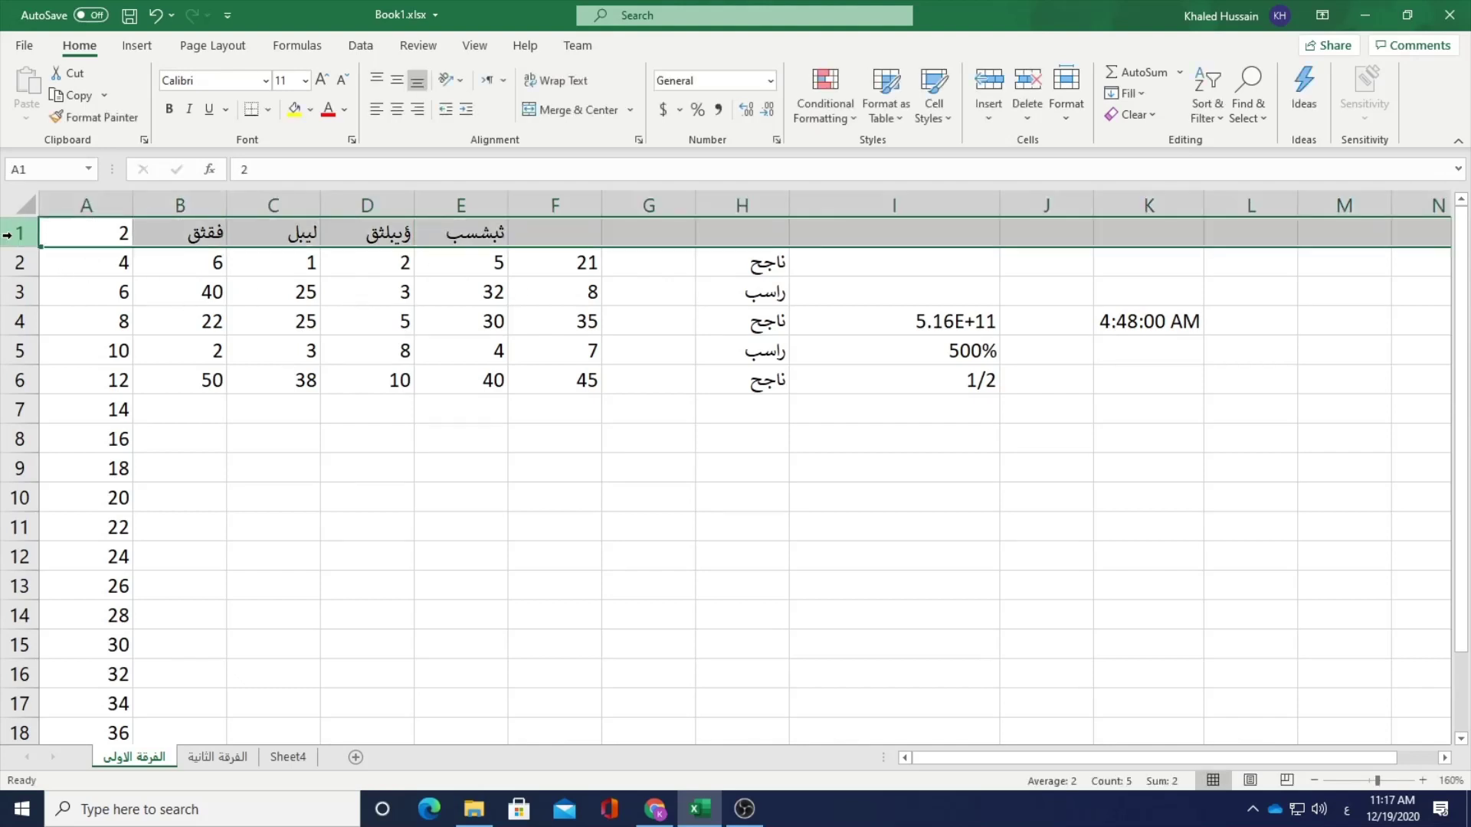
Freeze the top row via View > Freeze Panes and scroll to confirm the headers stay visible.
{"action": "left_click", "coordinate": [244, 272]}
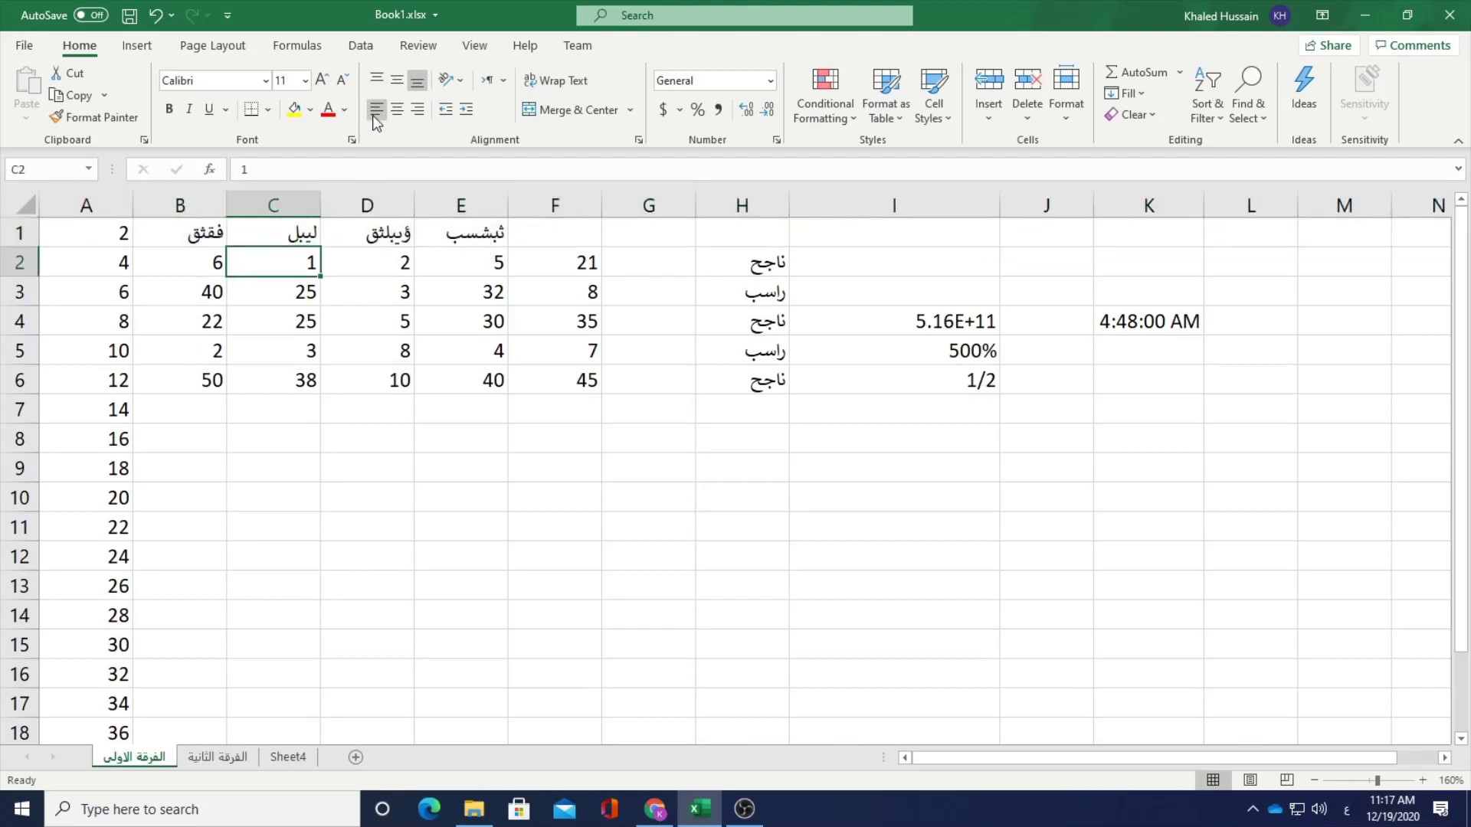
{"action": "left_click", "coordinate": [473, 45]}
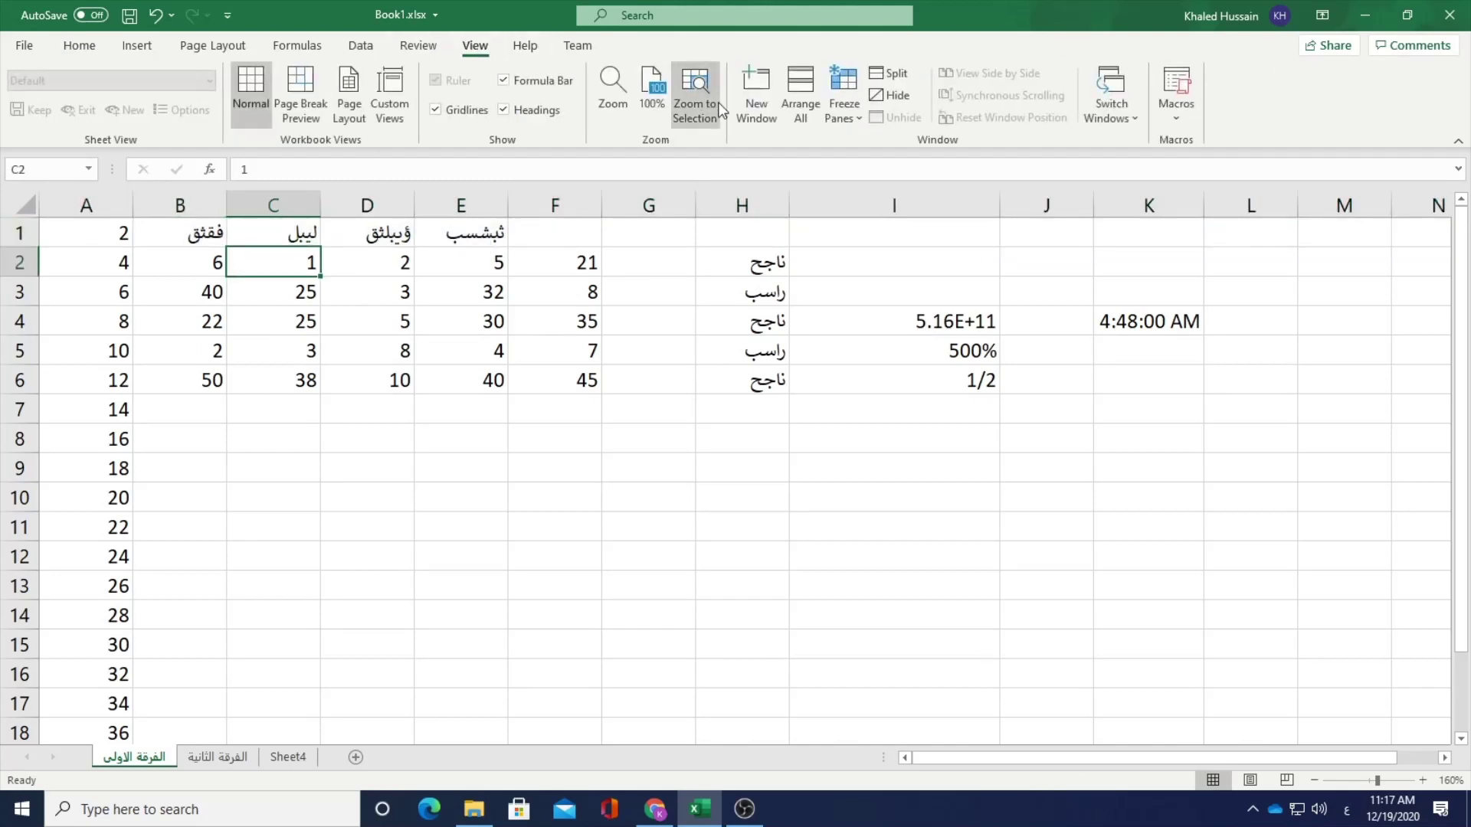
{"action": "left_click", "coordinate": [846, 127]}
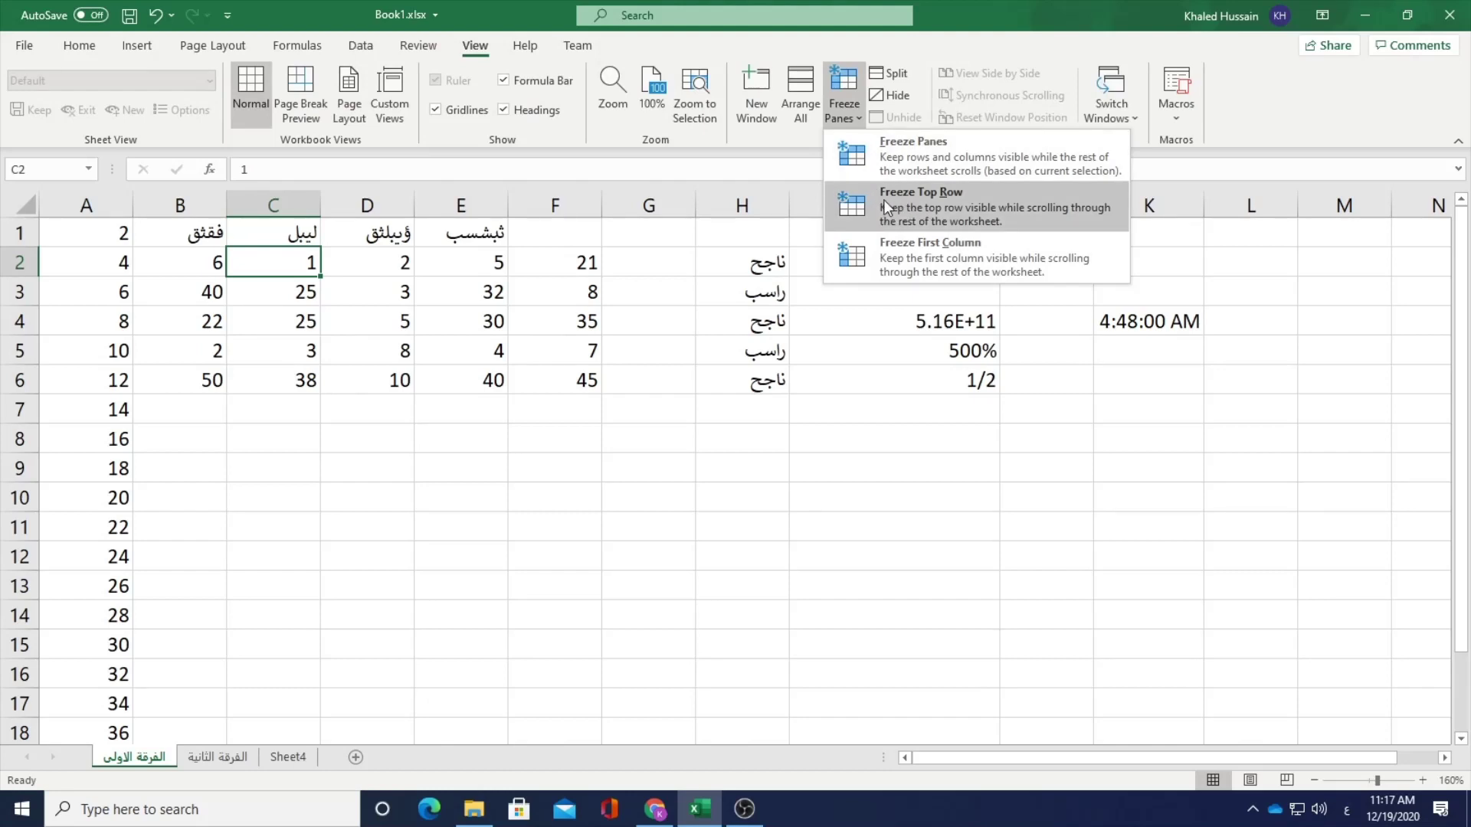
{"action": "left_click", "coordinate": [931, 200]}
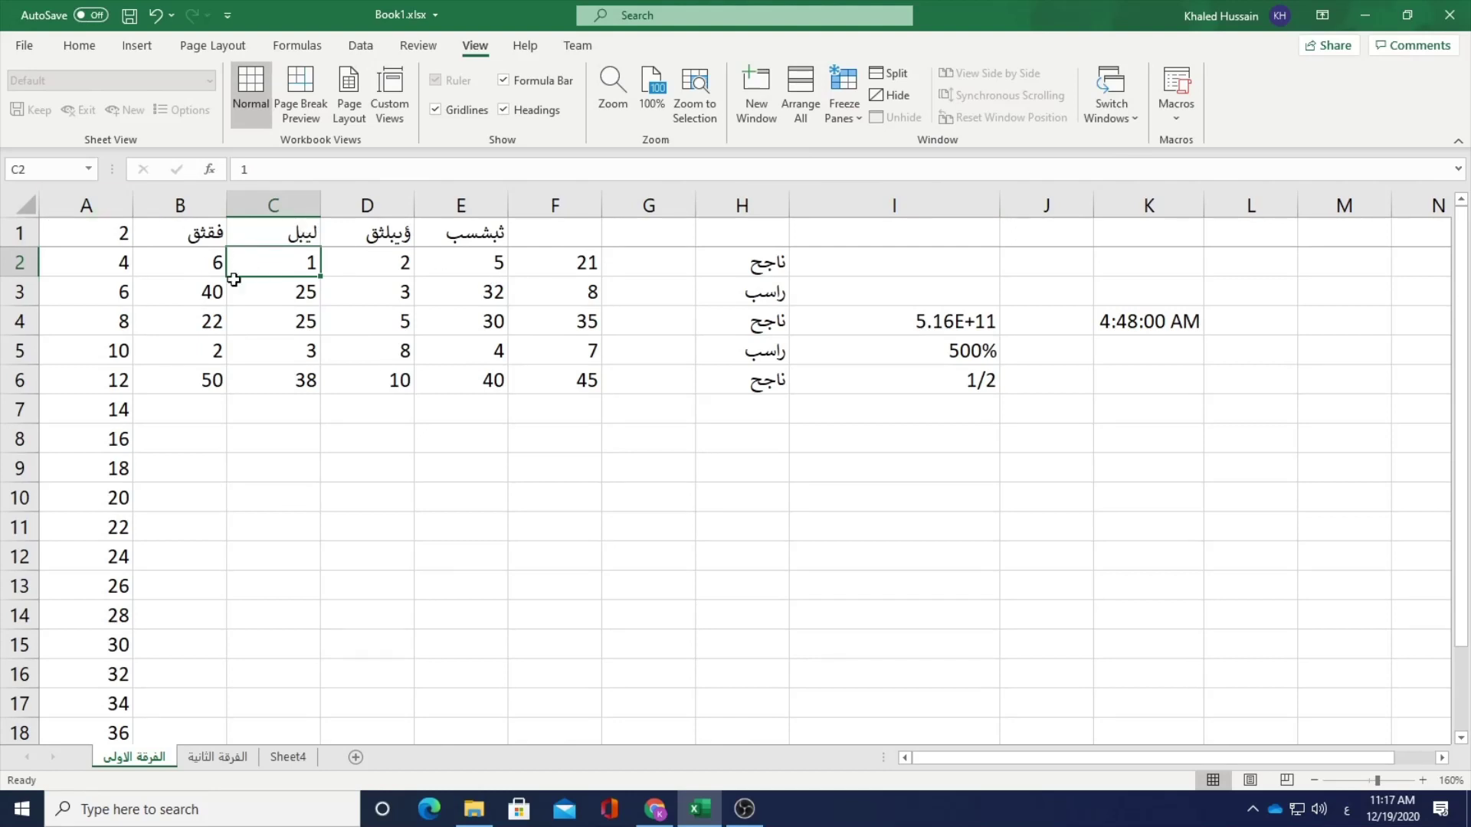
{"action": "scroll", "coordinate": [261, 321], "scroll_direction": "down", "scroll_amount": 2}
{"action": "scroll", "coordinate": [295, 371], "scroll_direction": "down", "scroll_amount": 5}
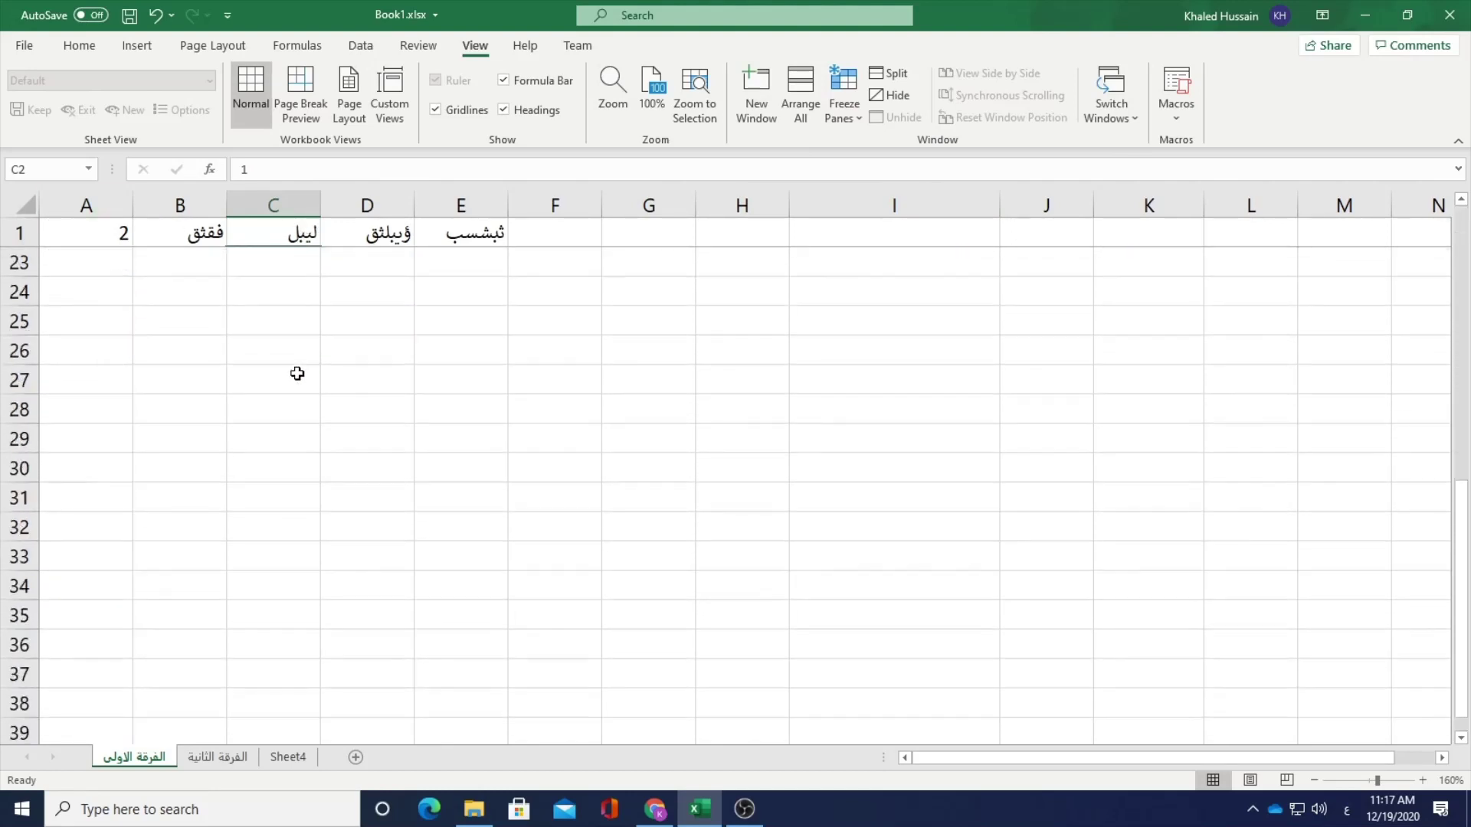
{"action": "scroll", "coordinate": [283, 314], "scroll_direction": "down", "scroll_amount": 1}
{"action": "scroll", "coordinate": [281, 308], "scroll_direction": "down", "scroll_amount": 3}
{"action": "scroll", "coordinate": [279, 305], "scroll_direction": "up", "scroll_amount": 7}
{"action": "scroll", "coordinate": [279, 305], "scroll_direction": "up", "scroll_amount": 4}
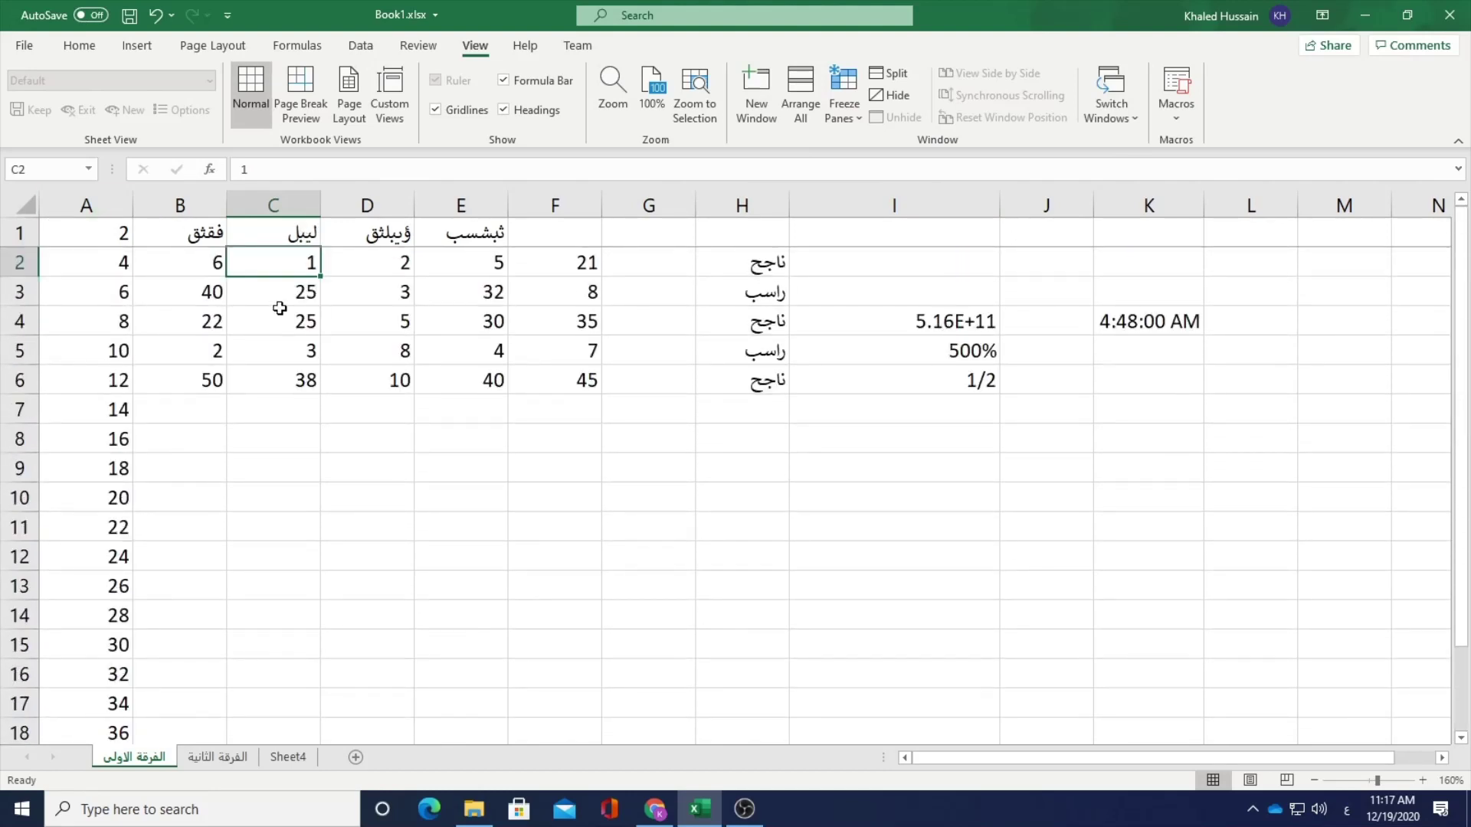
{"action": "left_click", "coordinate": [20, 233]}
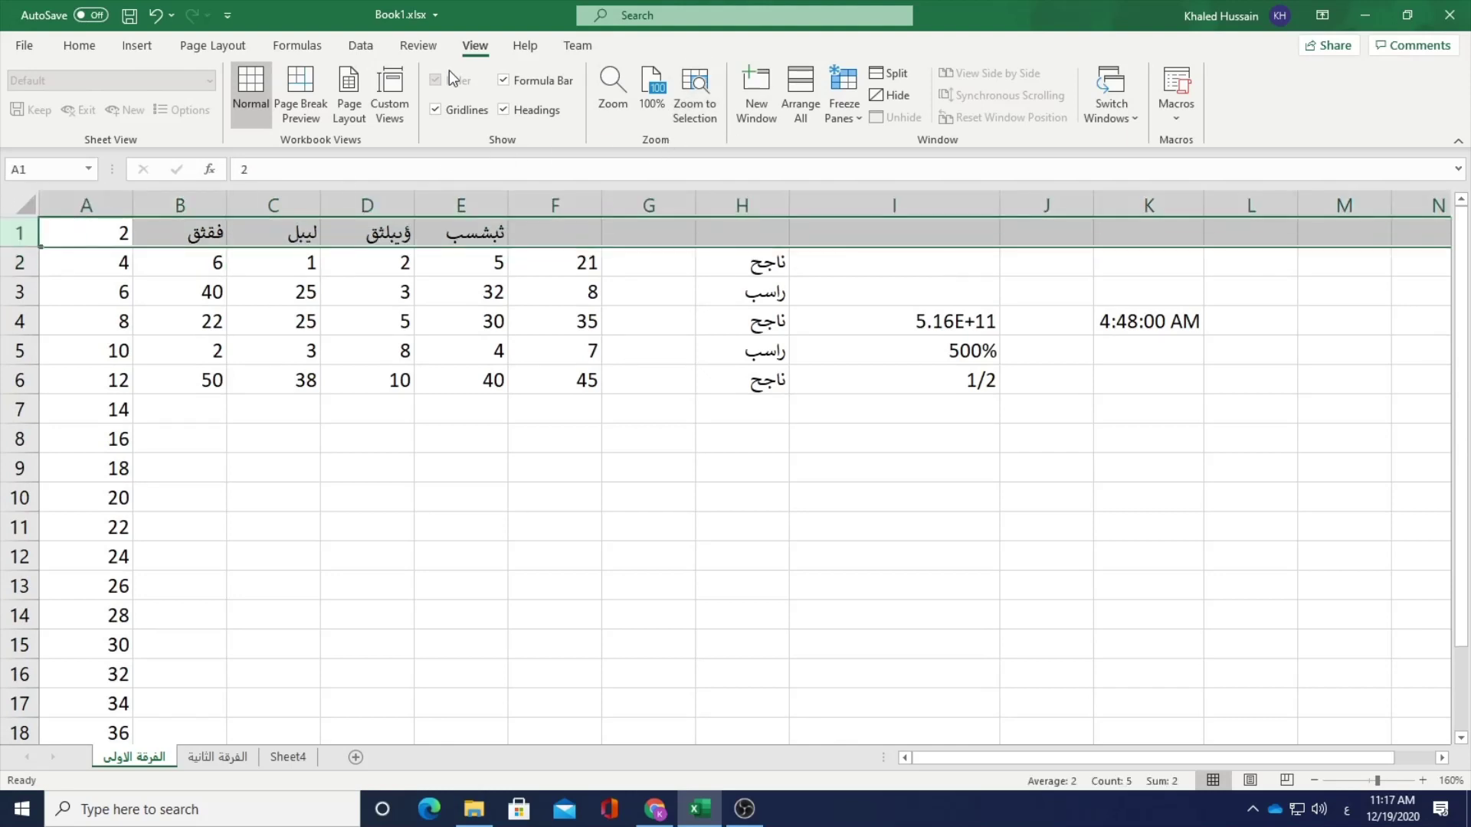
{"action": "left_click", "coordinate": [844, 107]}
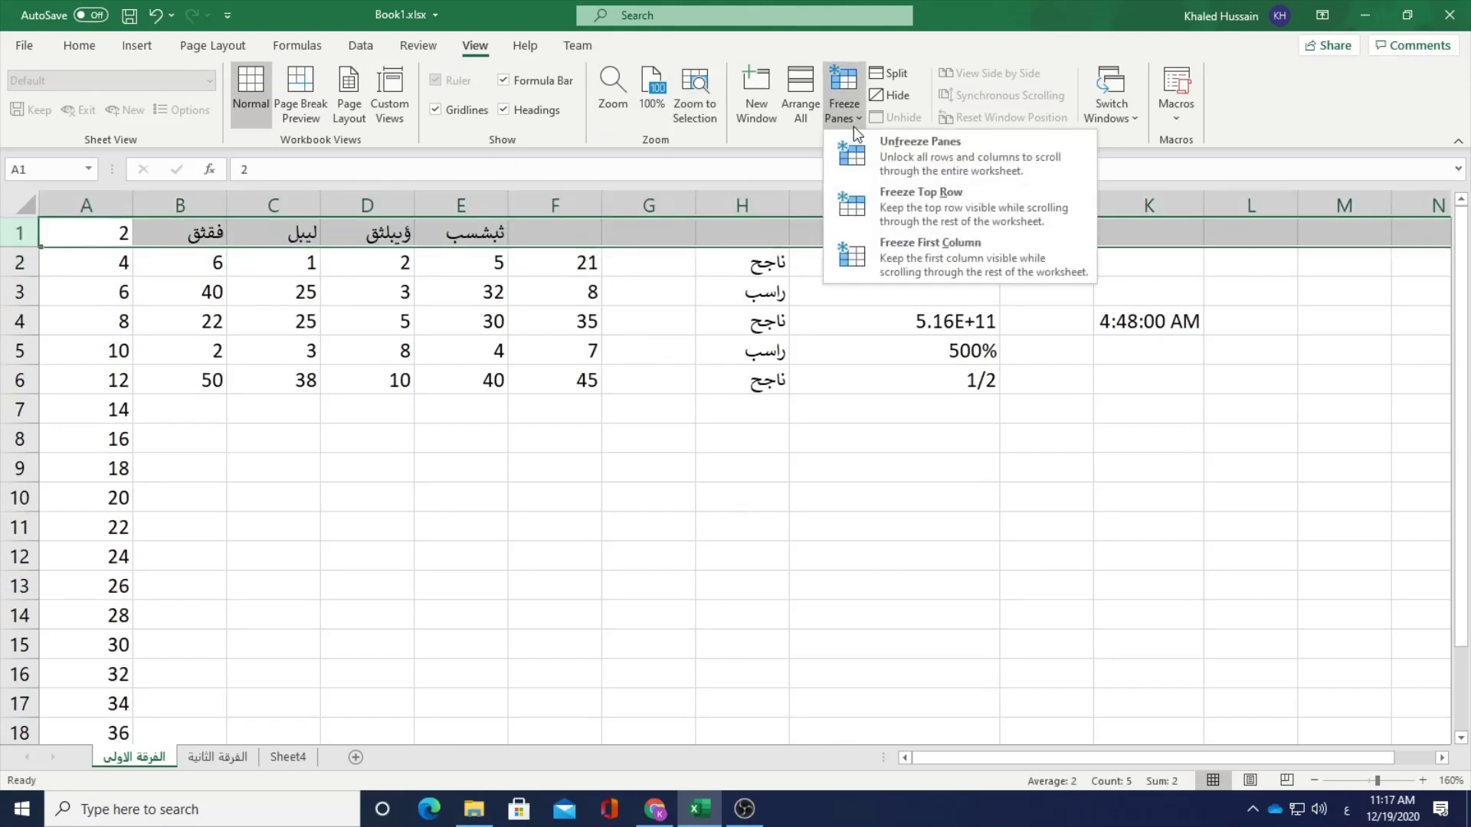
Unfreeze the panes and scroll to confirm the header row now moves with the sheet.
{"action": "left_click", "coordinate": [886, 161]}
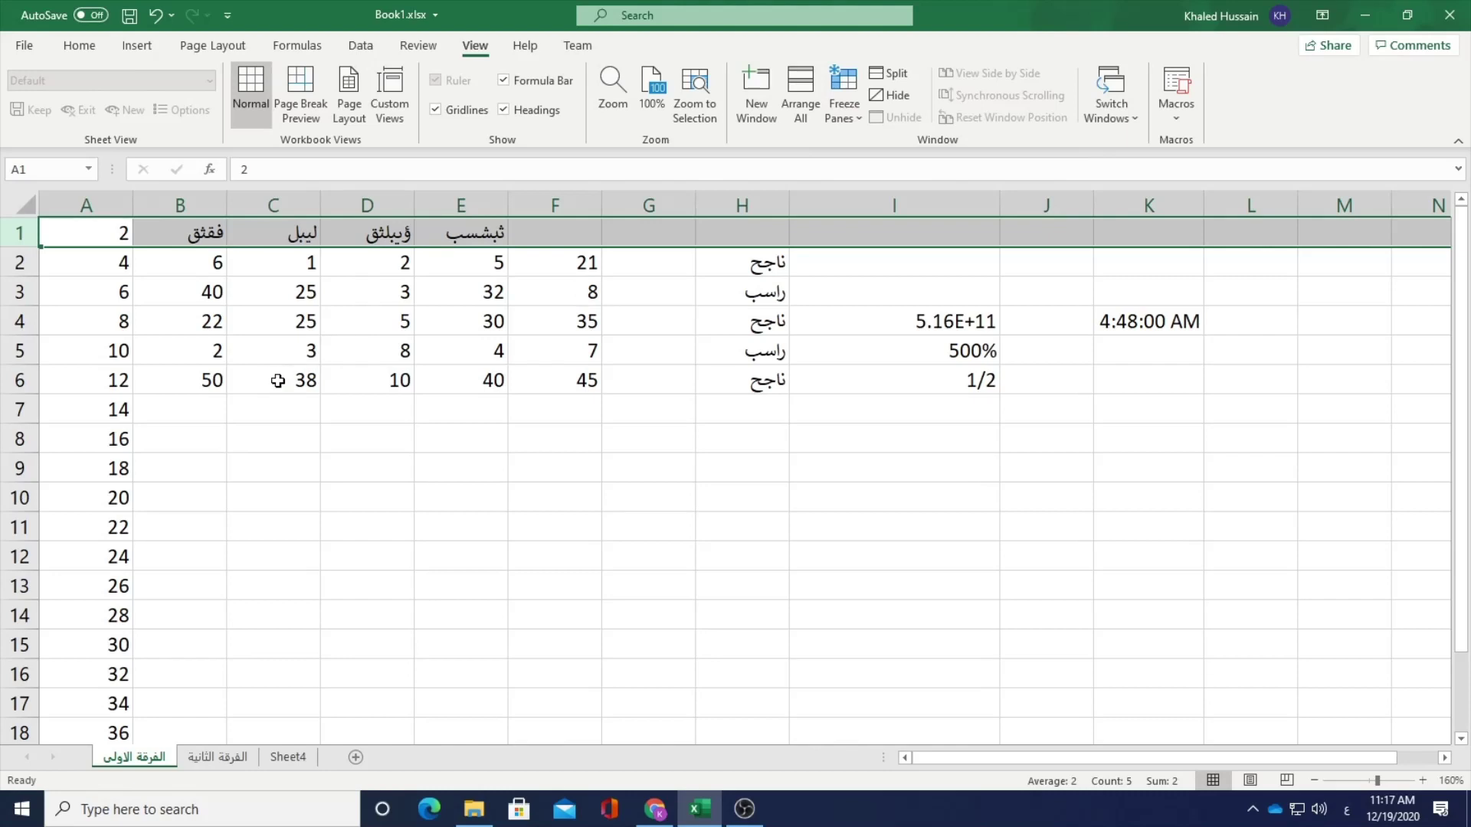
{"action": "scroll", "coordinate": [271, 376], "scroll_direction": "down", "scroll_amount": 2}
{"action": "scroll", "coordinate": [271, 376], "scroll_direction": "down", "scroll_amount": 1}
{"action": "scroll", "coordinate": [271, 376], "scroll_direction": "down", "scroll_amount": 5}
{"action": "scroll", "coordinate": [271, 376], "scroll_direction": "up", "scroll_amount": 6}
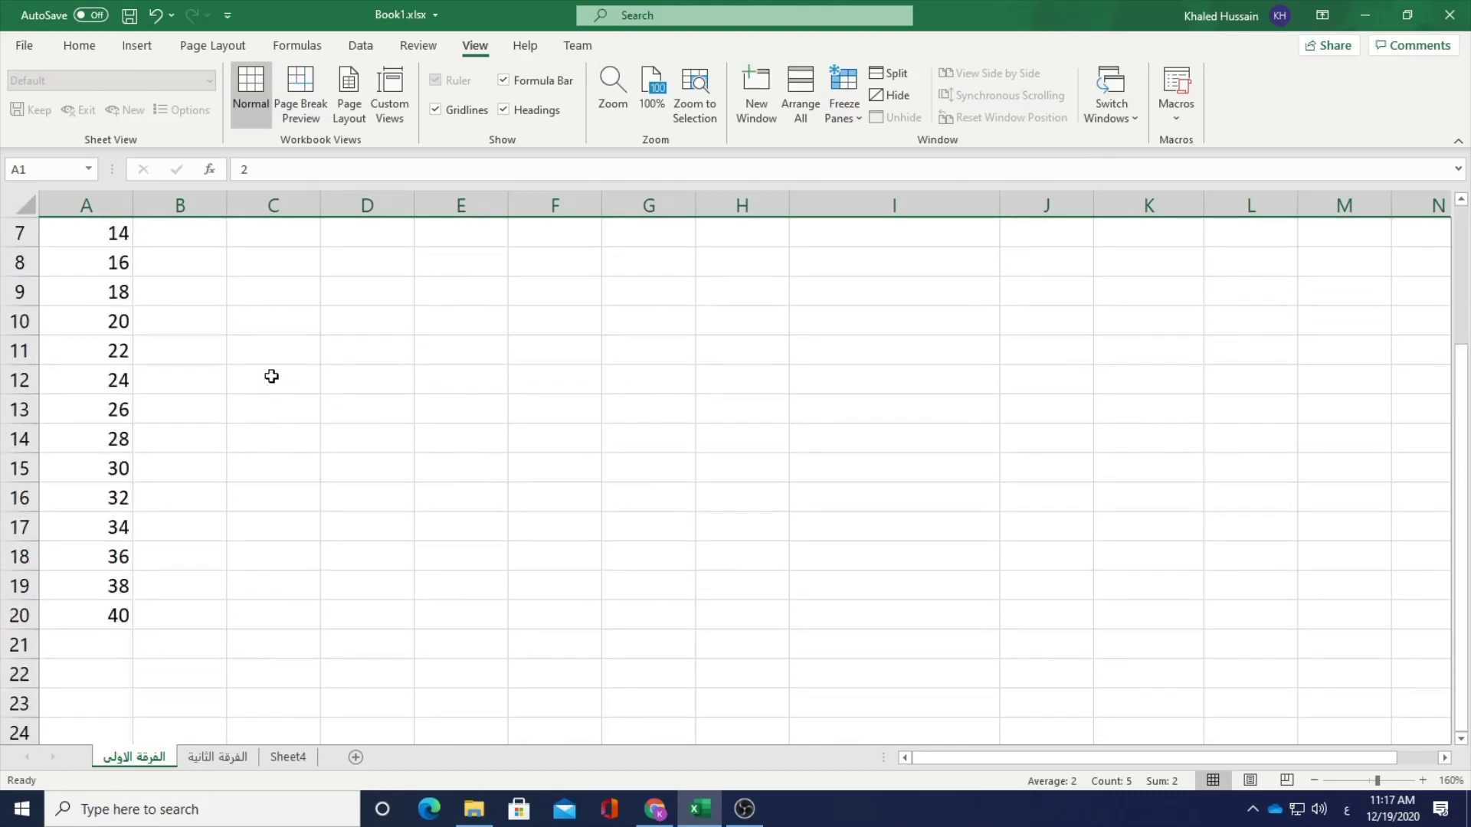
{"action": "scroll", "coordinate": [271, 376], "scroll_direction": "up", "scroll_amount": 2}
Freeze the first column from B2 and page sideways to check column A stays fixed.
{"action": "left_click", "coordinate": [86, 205]}
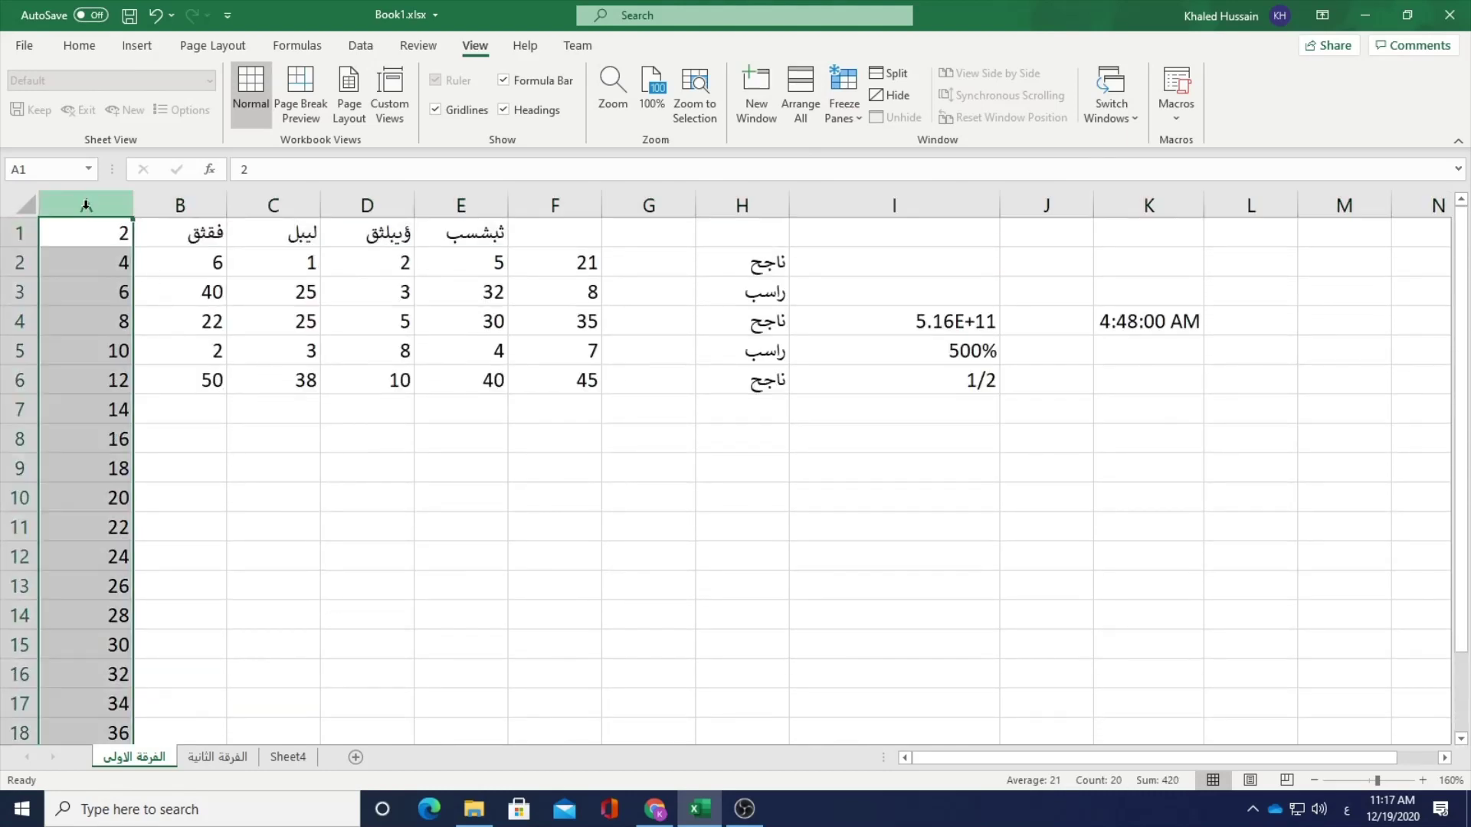
{"action": "key", "text": "Down"}
{"action": "key", "text": "Right"}
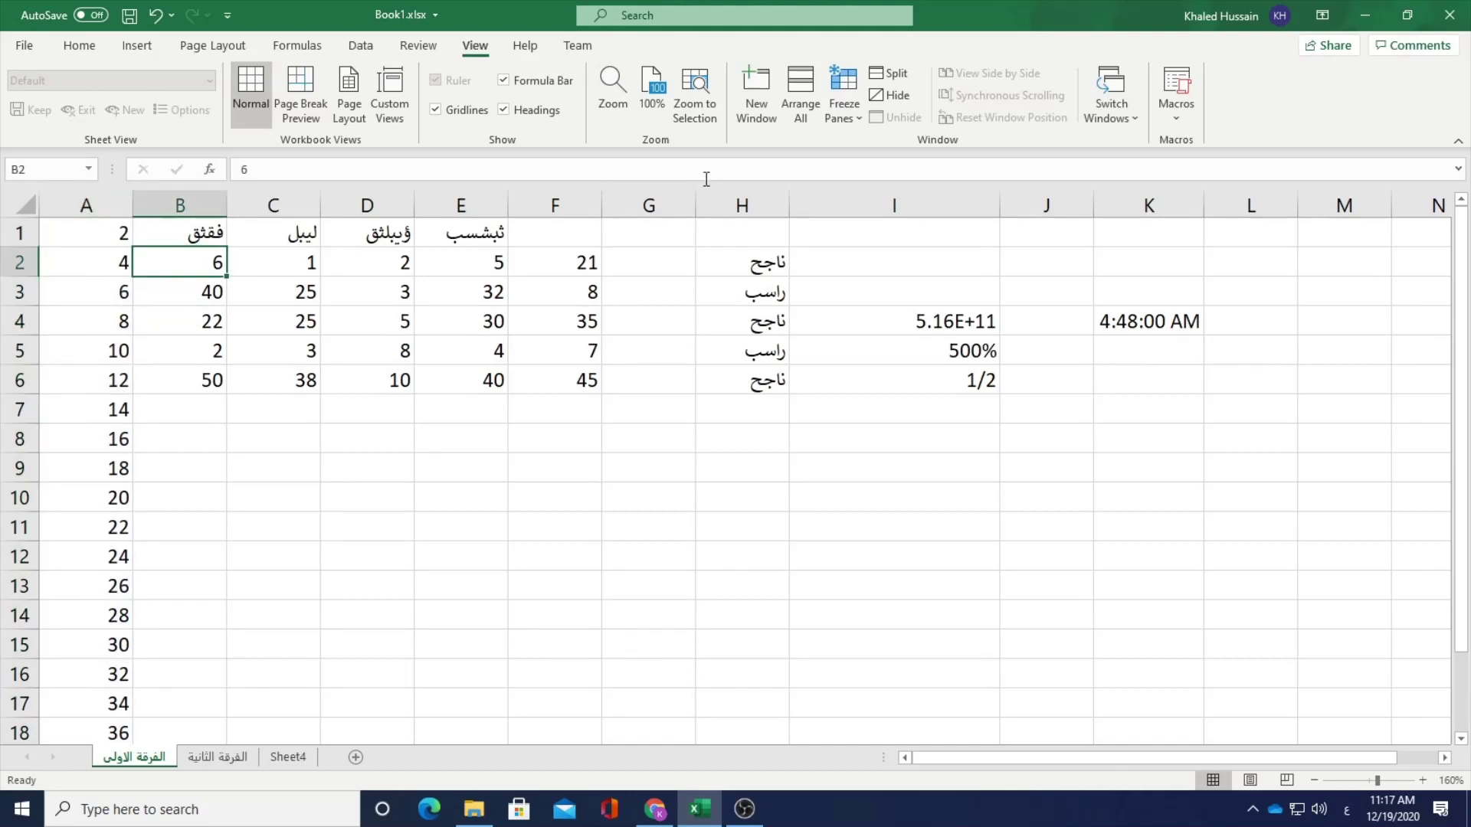
{"action": "left_click", "coordinate": [844, 116]}
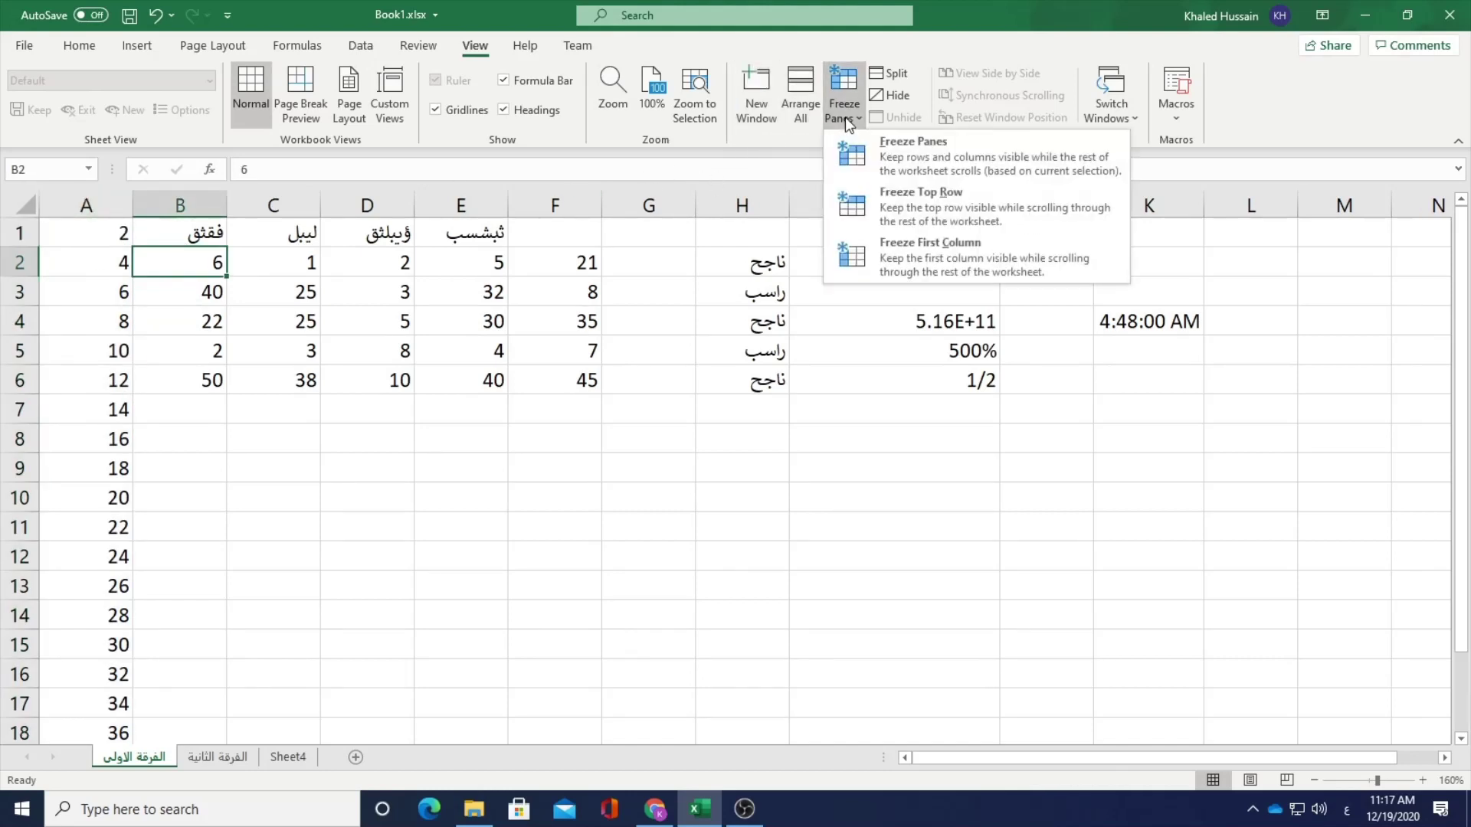
{"action": "left_click", "coordinate": [890, 253]}
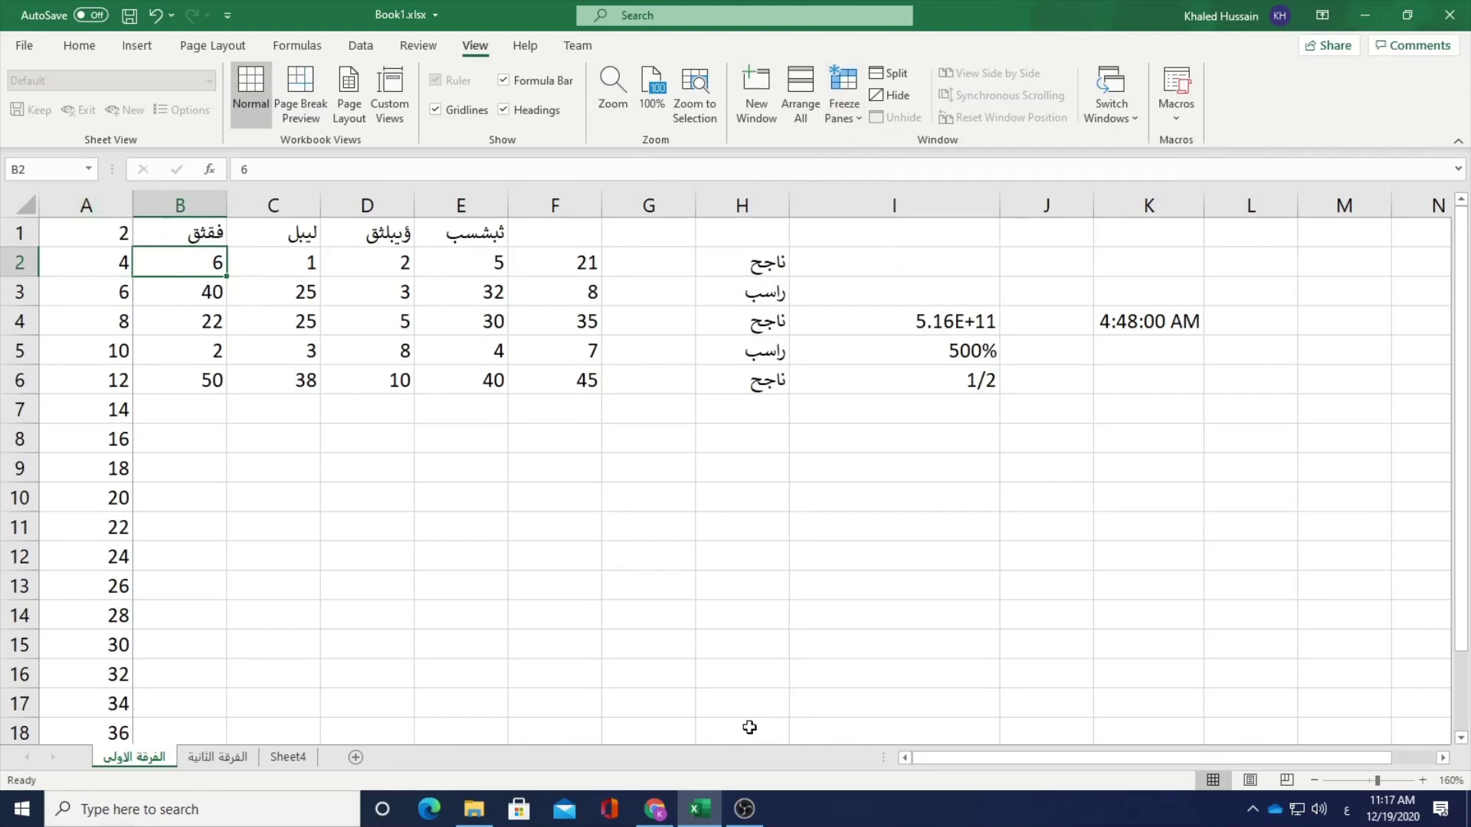
{"action": "left_click", "coordinate": [1407, 759]}
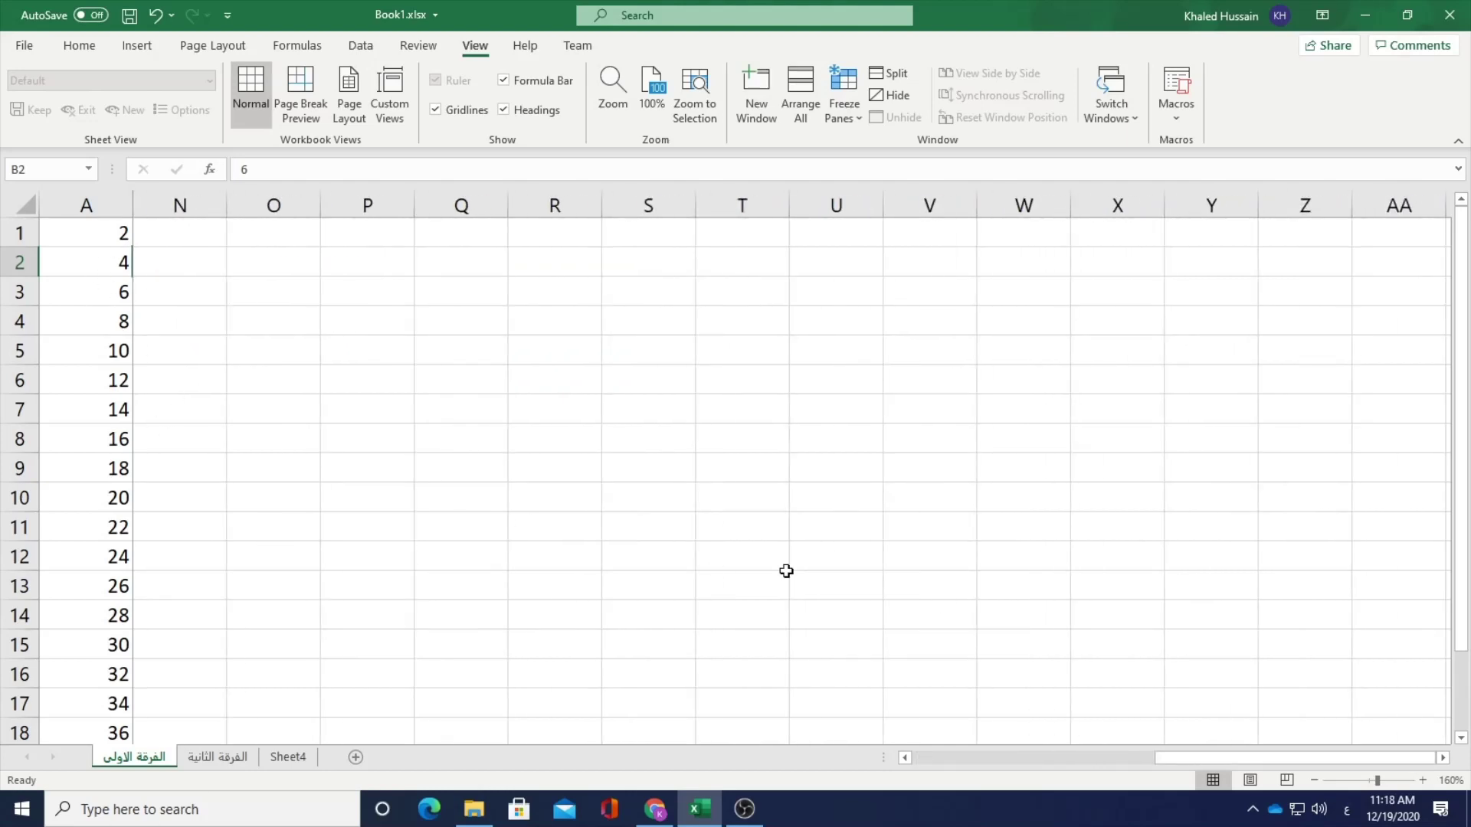
{"action": "left_click", "coordinate": [1017, 758]}
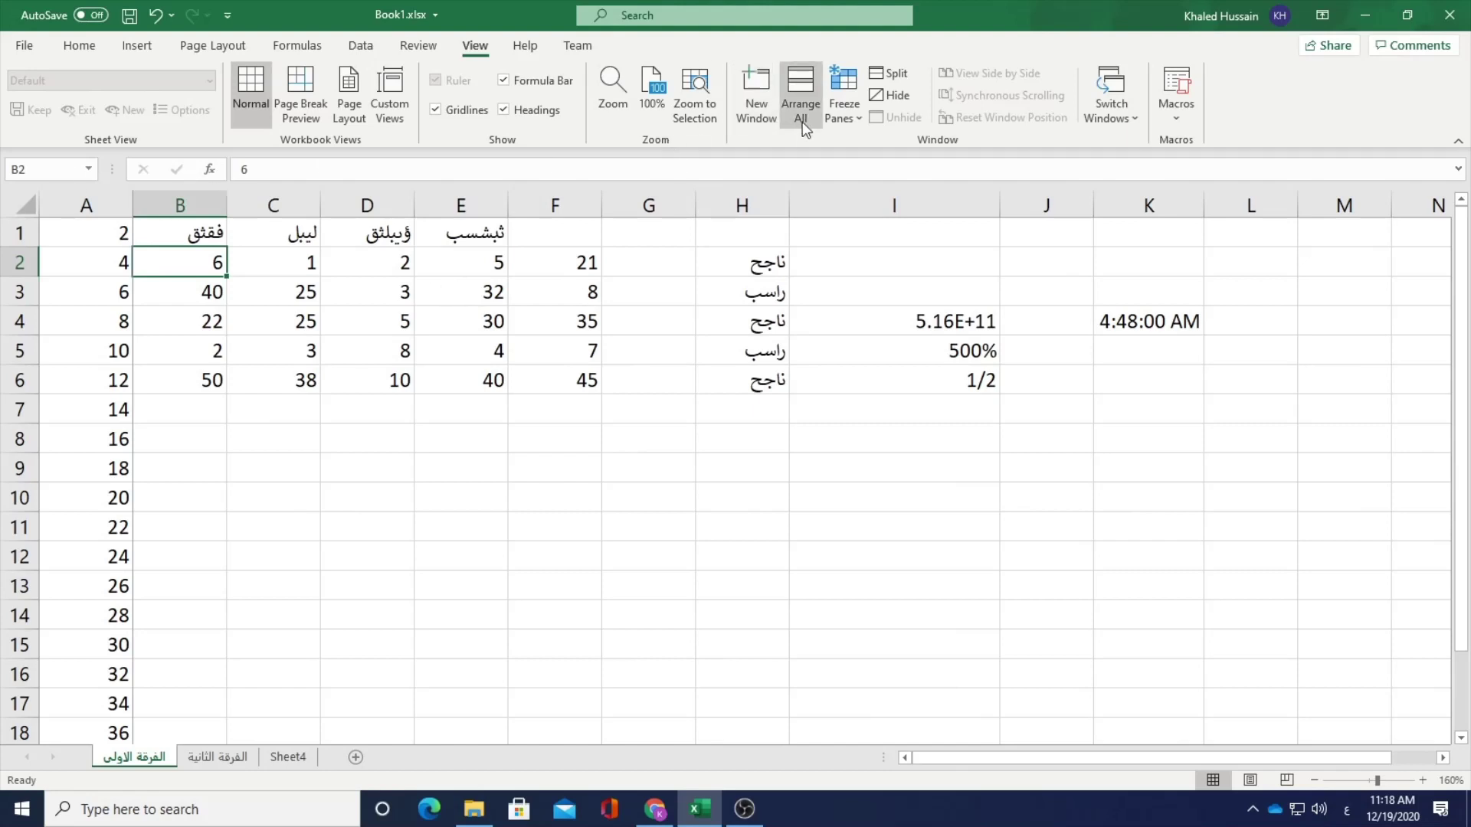
Unfreeze the panes again and page right and back left to confirm column A scrolls away.
{"action": "left_click", "coordinate": [844, 107]}
{"action": "left_click", "coordinate": [896, 146]}
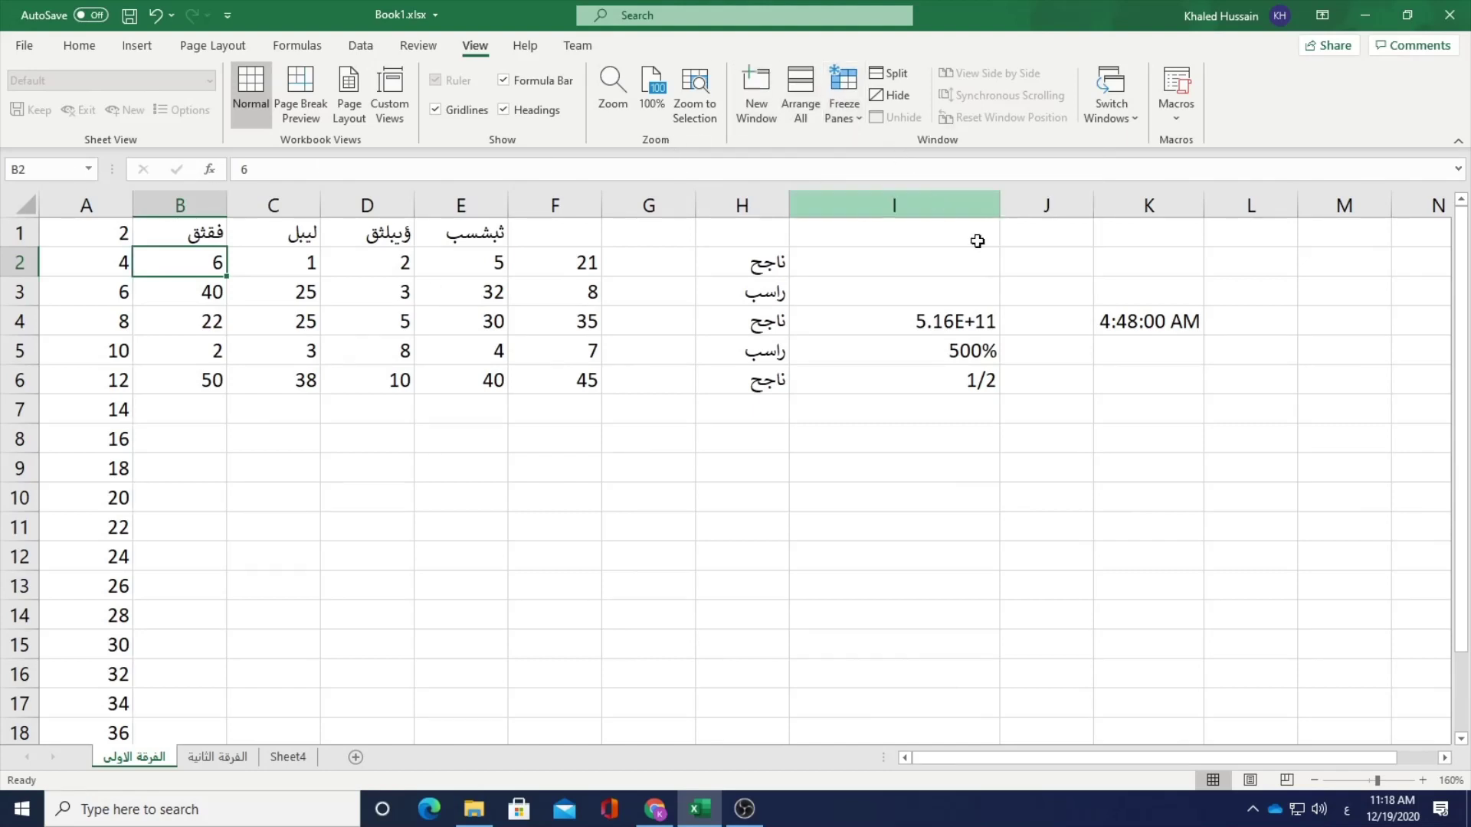
{"action": "left_click", "coordinate": [1417, 760]}
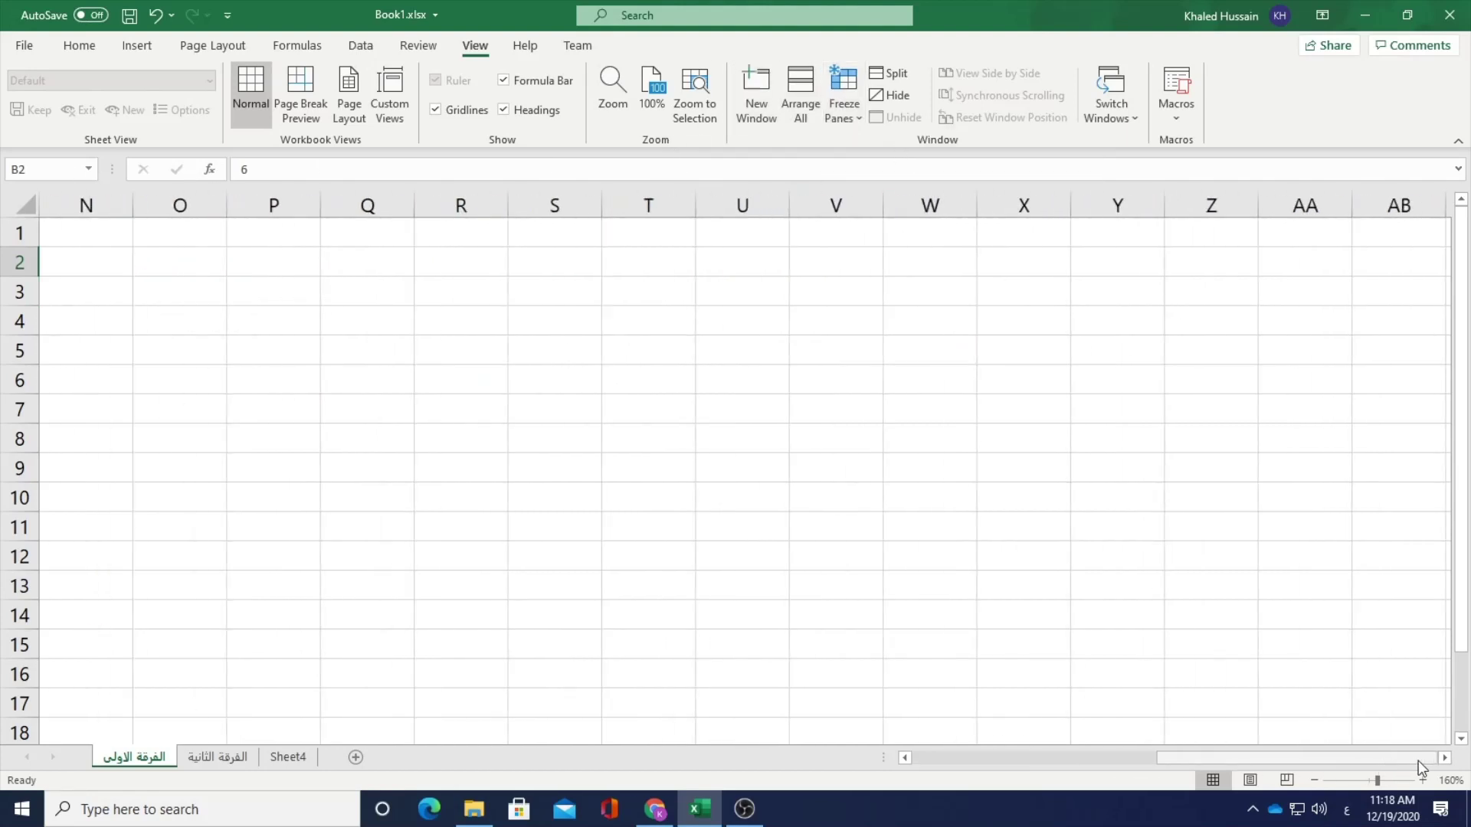
{"action": "left_click", "coordinate": [988, 757]}
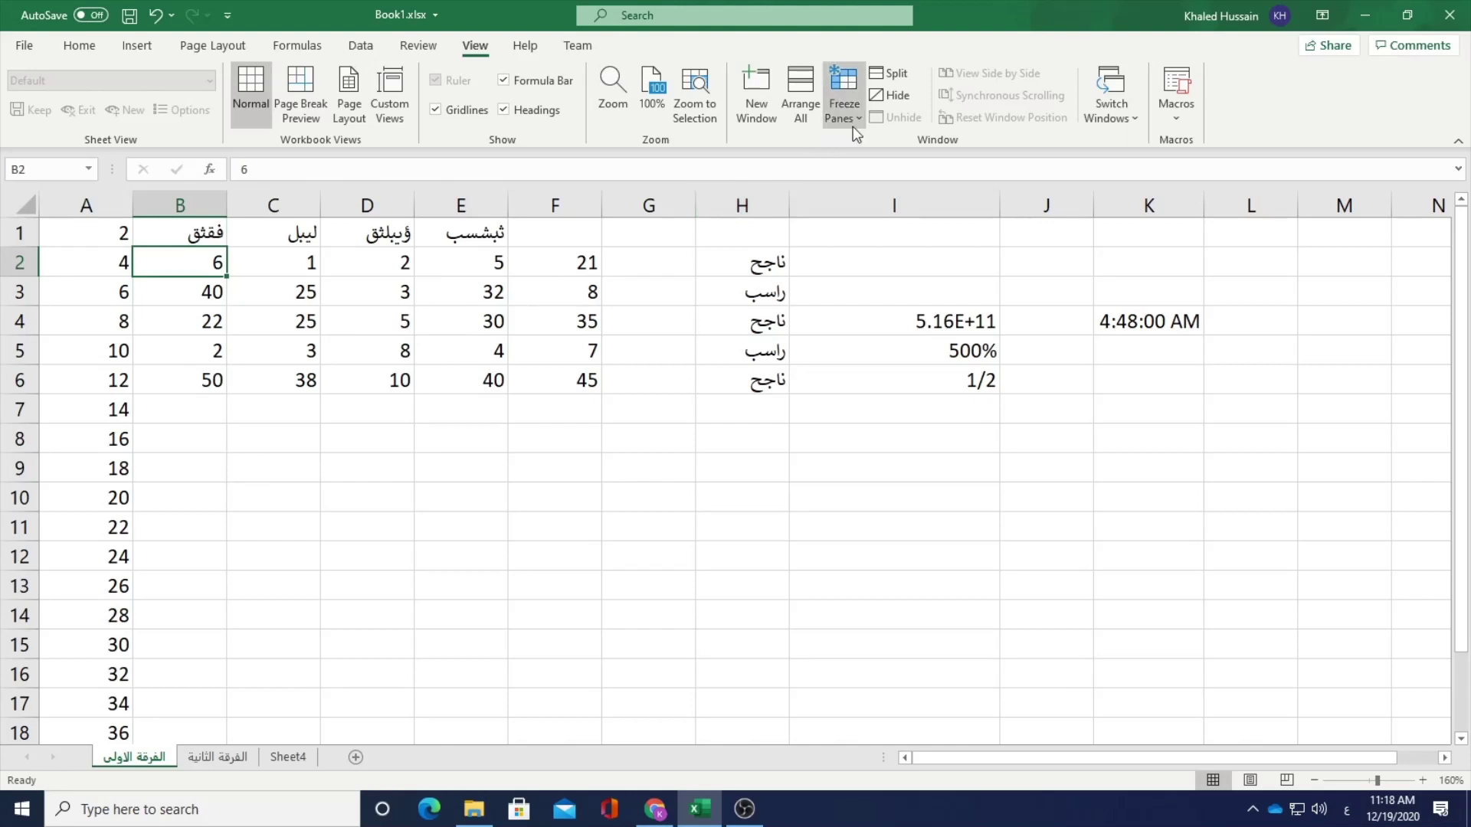
{"action": "left_click", "coordinate": [896, 73]}
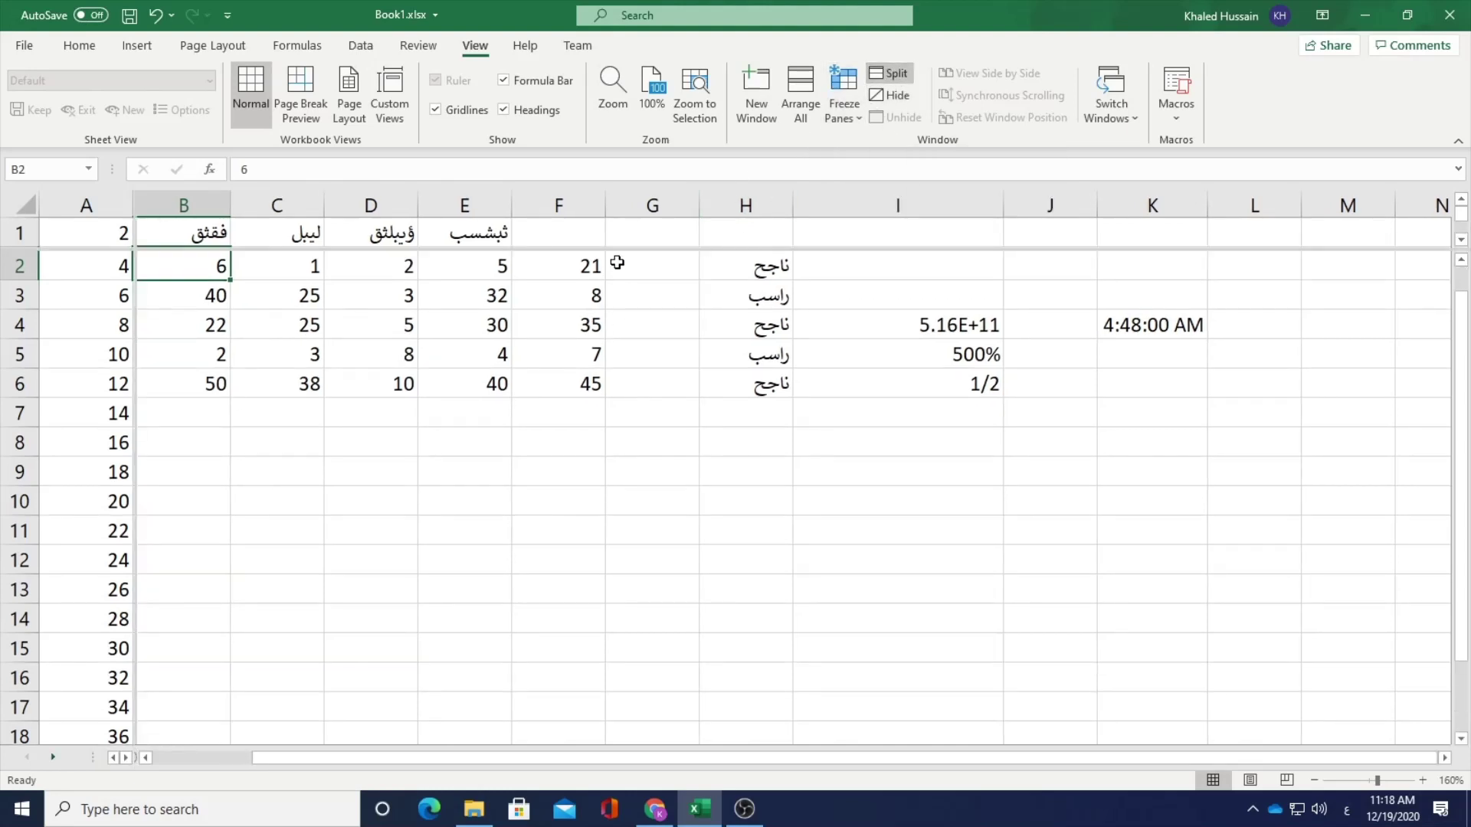
{"action": "left_click_drag", "start_coordinate": [621, 250], "coordinate": [620, 423]}
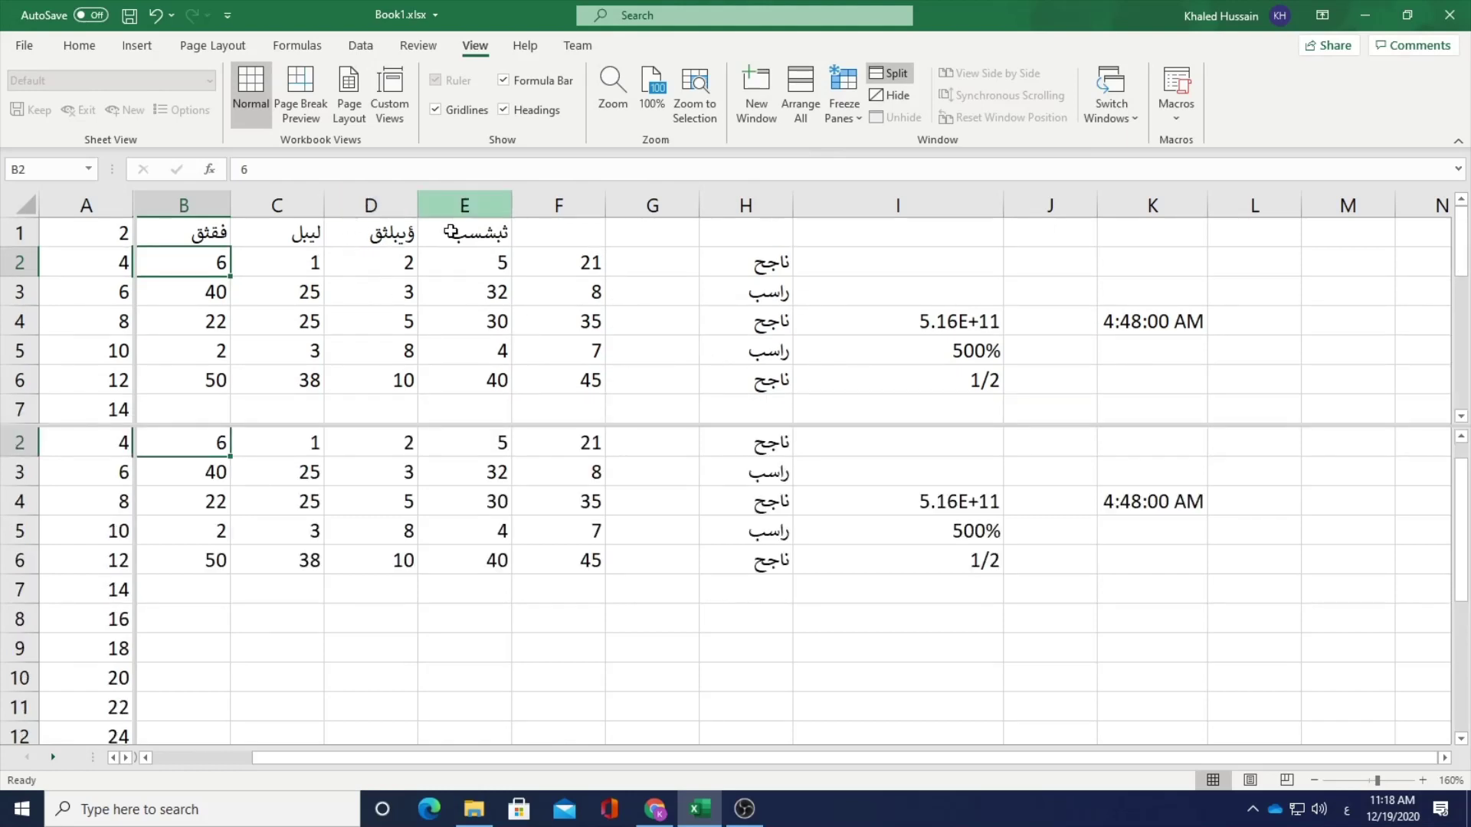
{"action": "scroll", "coordinate": [531, 457], "scroll_direction": "down", "scroll_amount": 1}
{"action": "scroll", "coordinate": [532, 457], "scroll_direction": "down", "scroll_amount": 4}
{"action": "scroll", "coordinate": [532, 457], "scroll_direction": "up", "scroll_amount": 5}
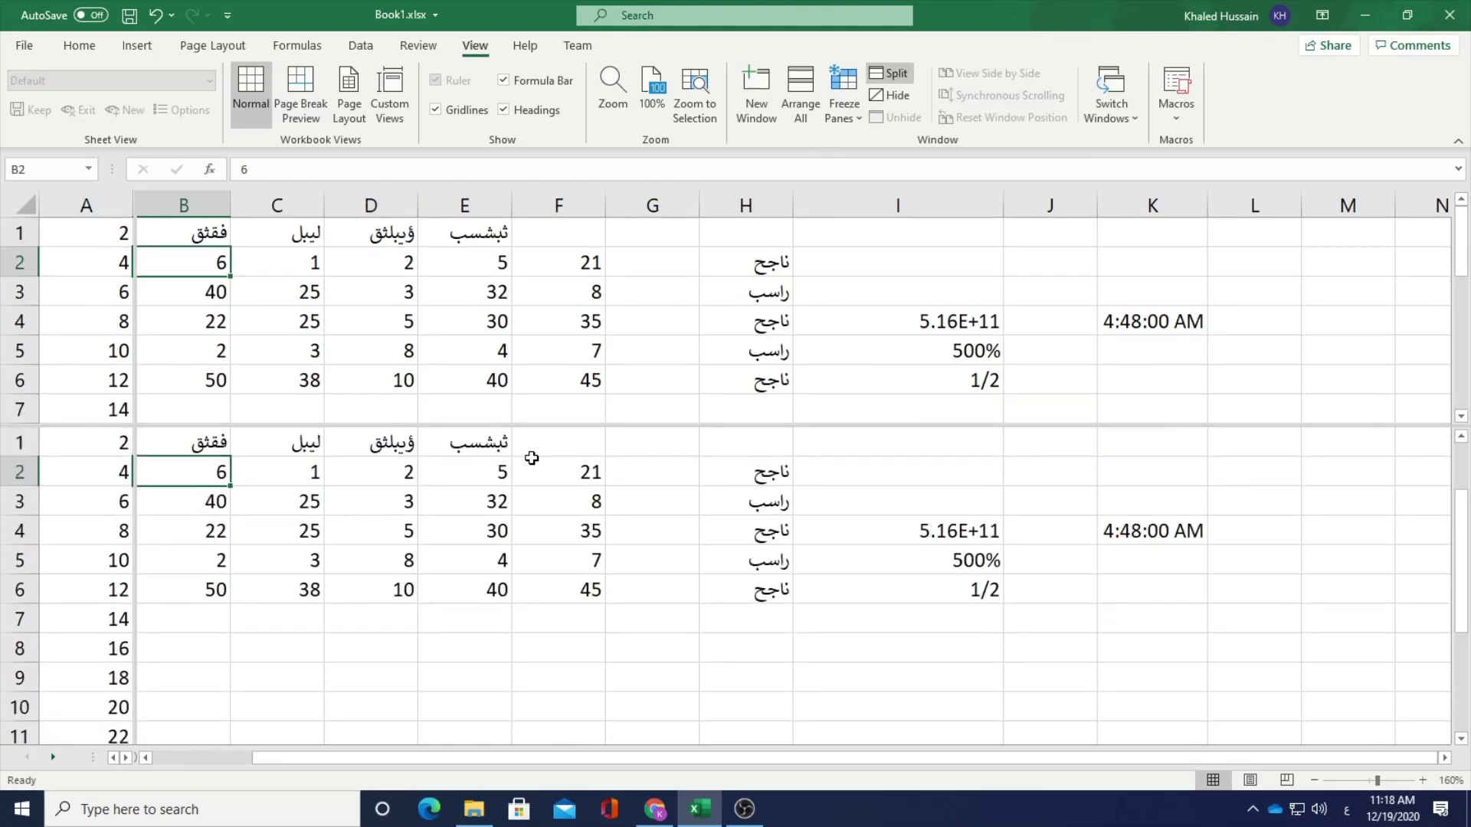
{"action": "mouse_move", "coordinate": [515, 427]}
{"action": "left_mouse_down"}
{"action": "mouse_move", "coordinate": [550, 279]}
{"action": "mouse_move", "coordinate": [572, 274]}
{"action": "mouse_move", "coordinate": [567, 307]}
{"action": "left_mouse_up"}
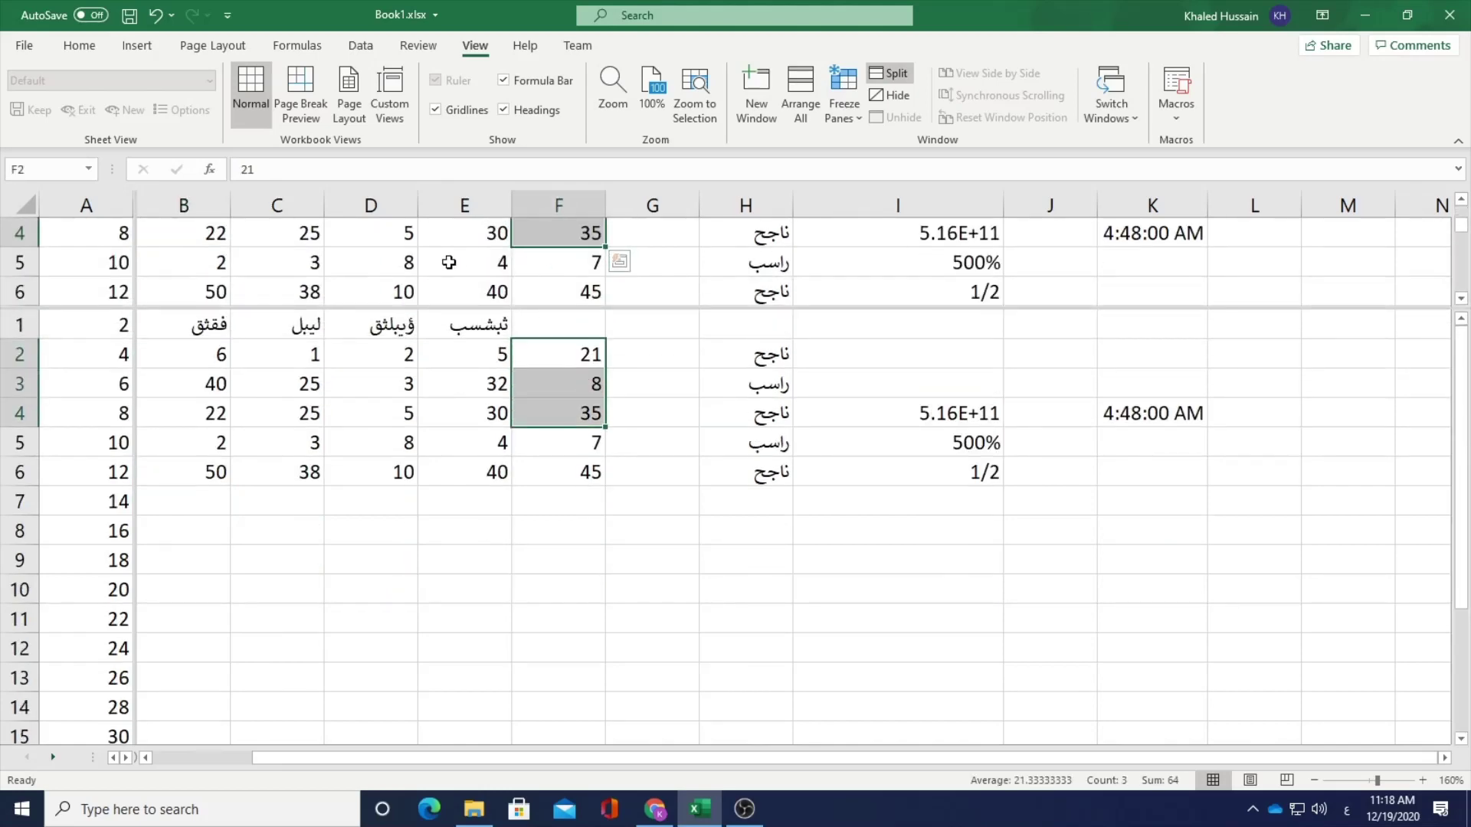
{"action": "scroll", "coordinate": [442, 373], "scroll_direction": "down", "scroll_amount": 2}
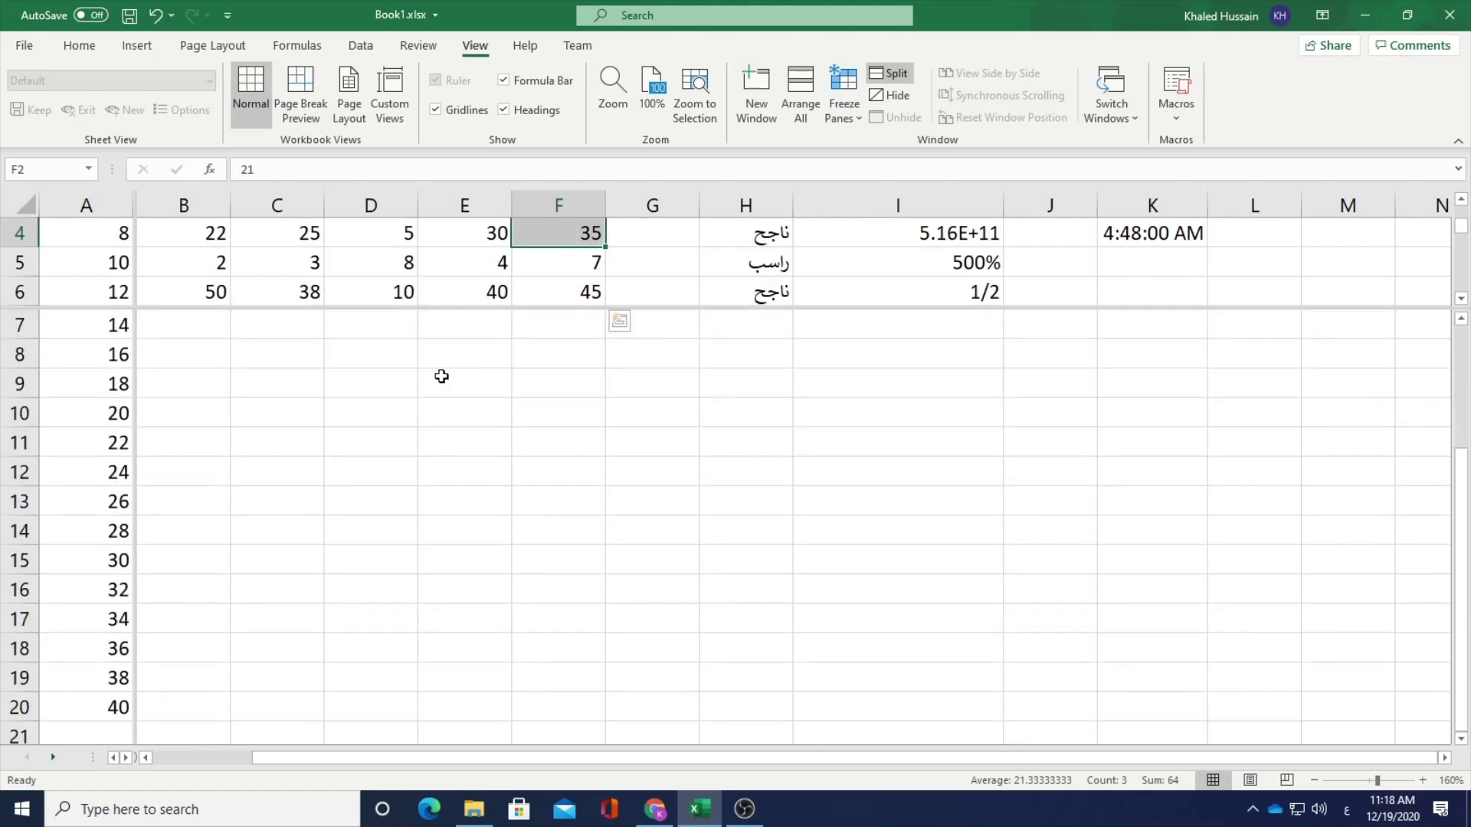
{"action": "scroll", "coordinate": [442, 374], "scroll_direction": "up", "scroll_amount": 2}
{"action": "scroll", "coordinate": [417, 420], "scroll_direction": "down", "scroll_amount": 4}
{"action": "scroll", "coordinate": [418, 420], "scroll_direction": "up", "scroll_amount": 2}
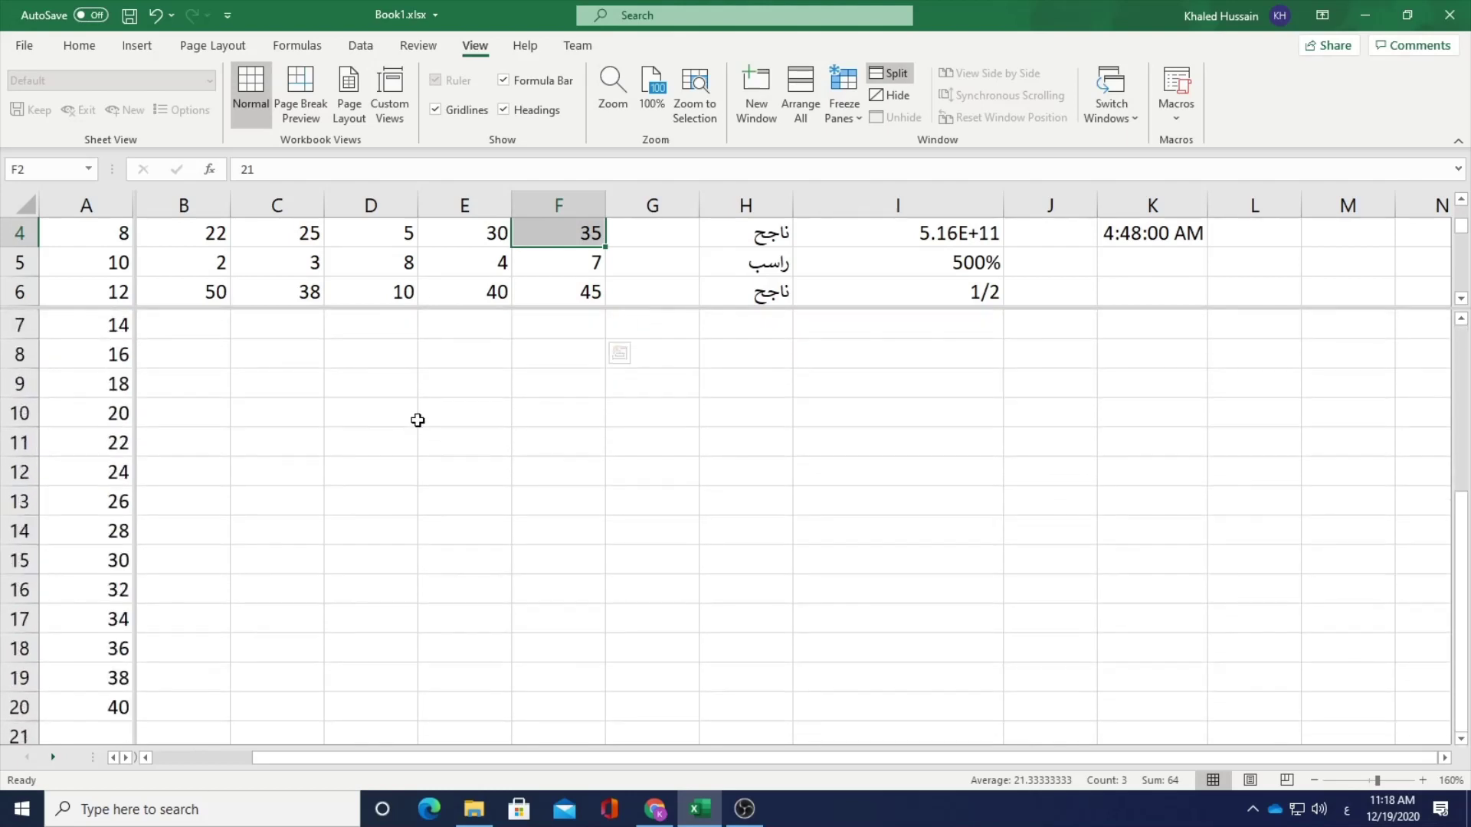
{"action": "scroll", "coordinate": [417, 420], "scroll_direction": "up", "scroll_amount": 2}
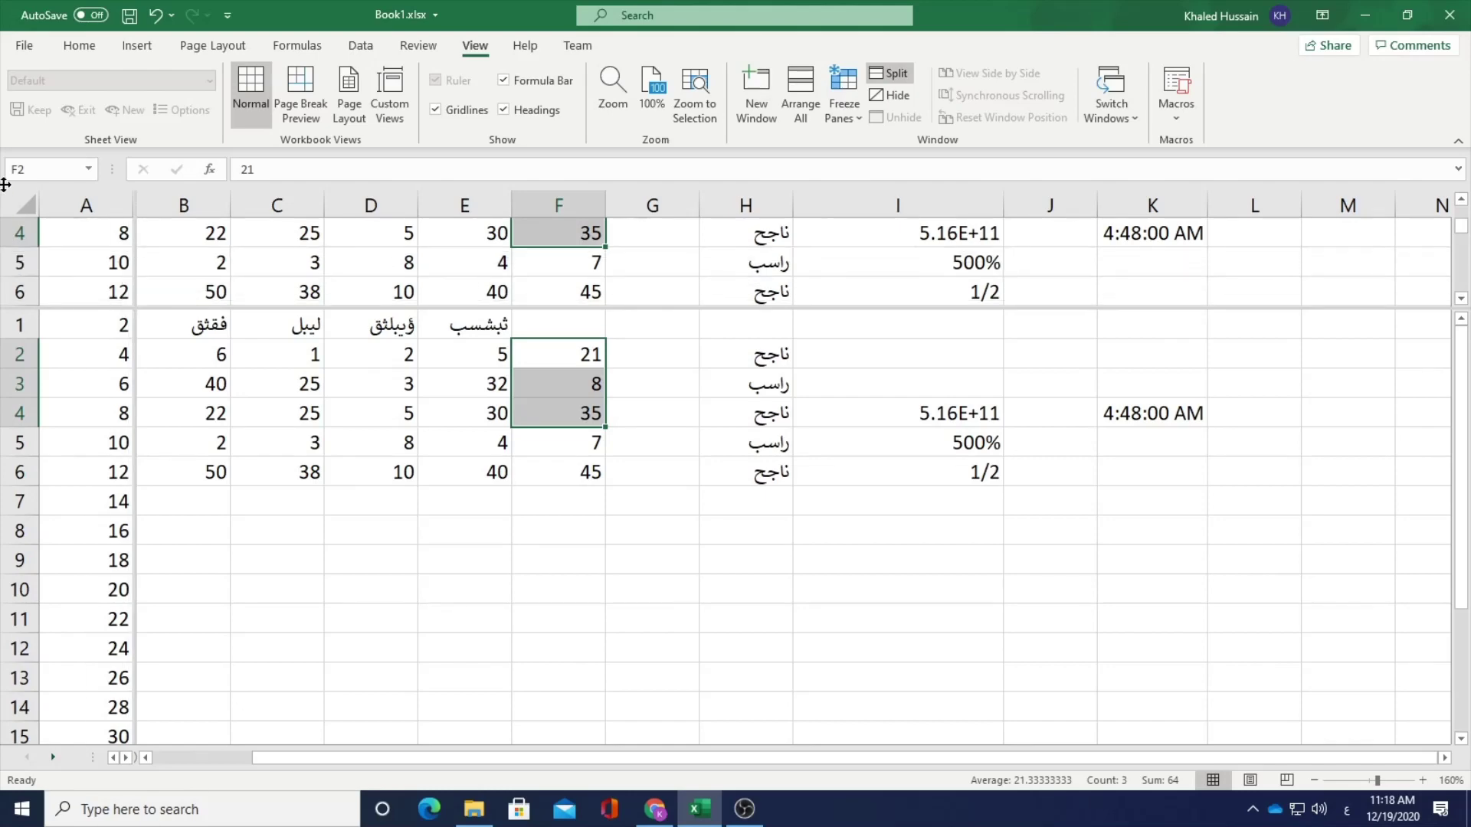
{"action": "double_click", "coordinate": [133, 306]}
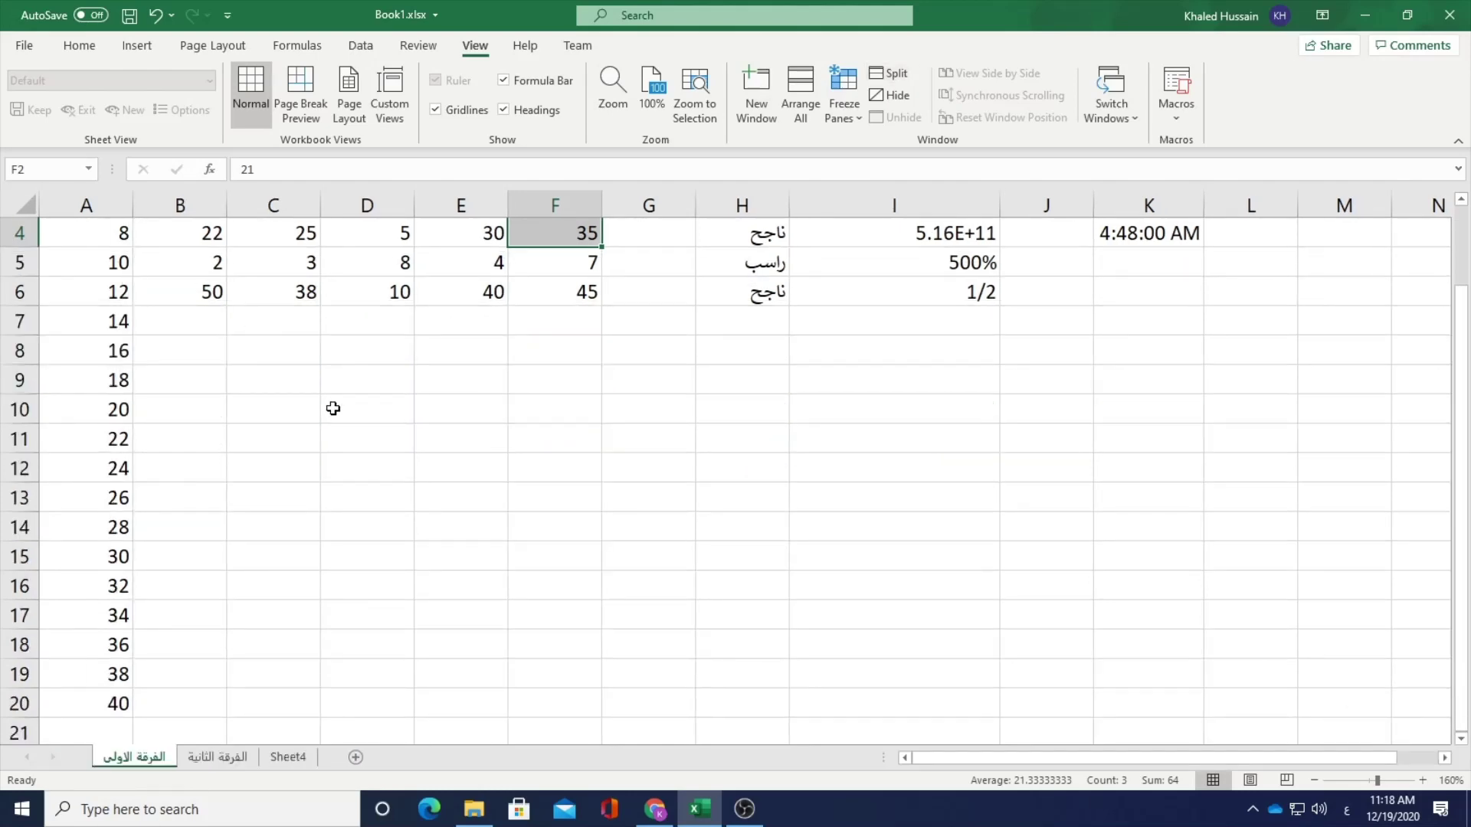
{"action": "scroll", "coordinate": [333, 408], "scroll_direction": "up", "scroll_amount": 1}
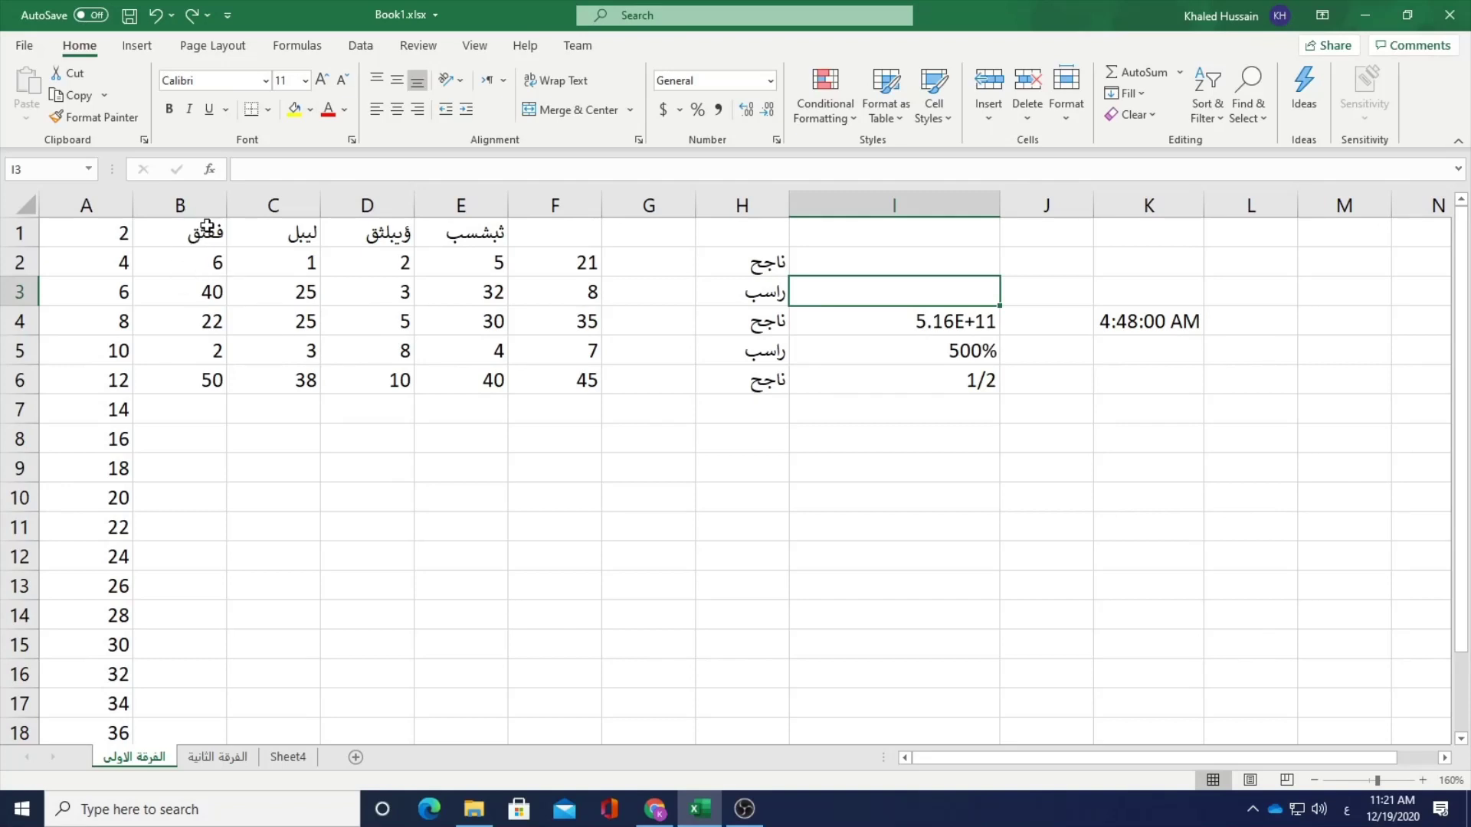
{"action": "left_click", "coordinate": [205, 201]}
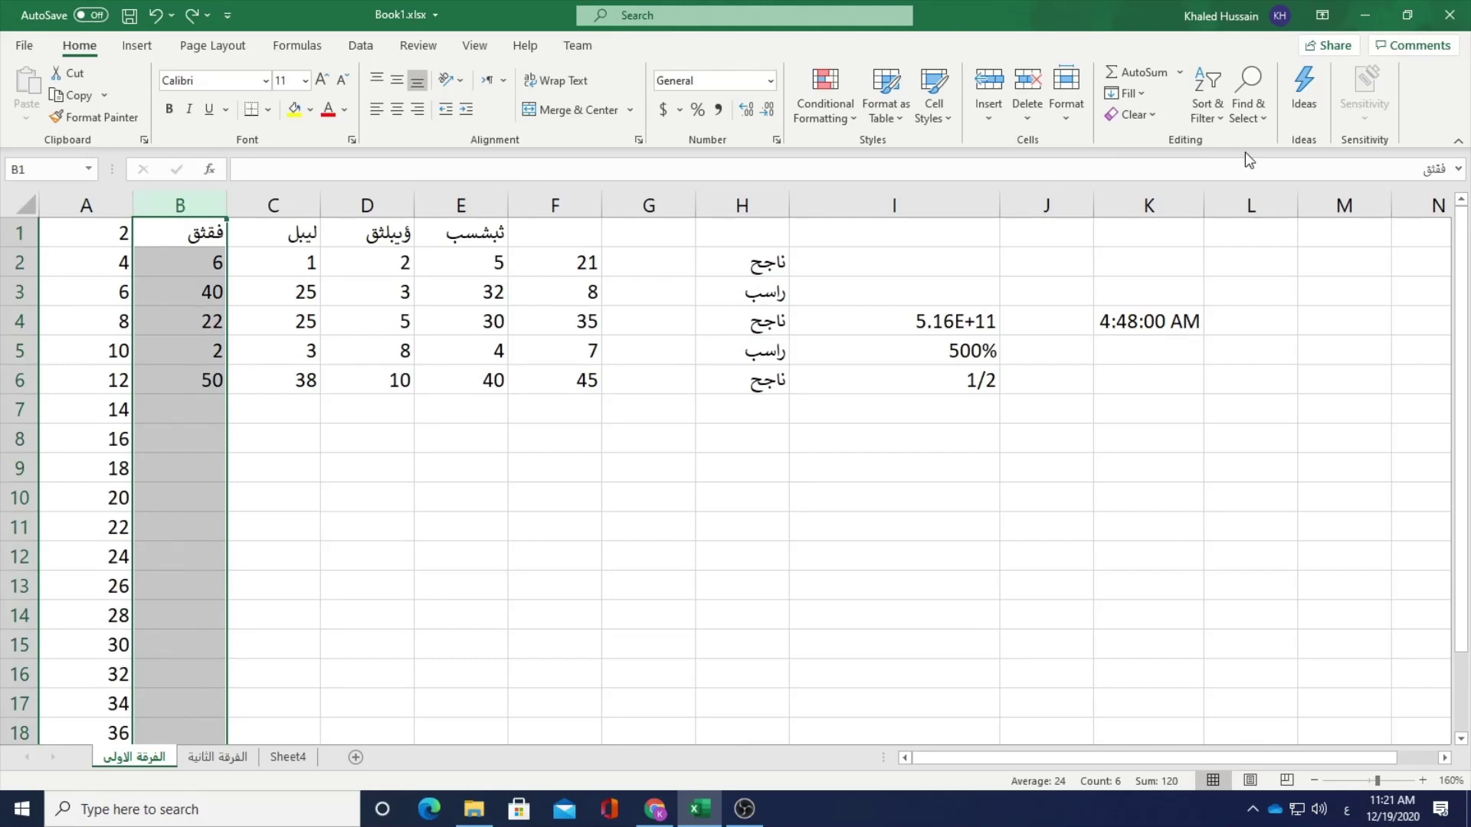
{"action": "left_click", "coordinate": [1207, 115]}
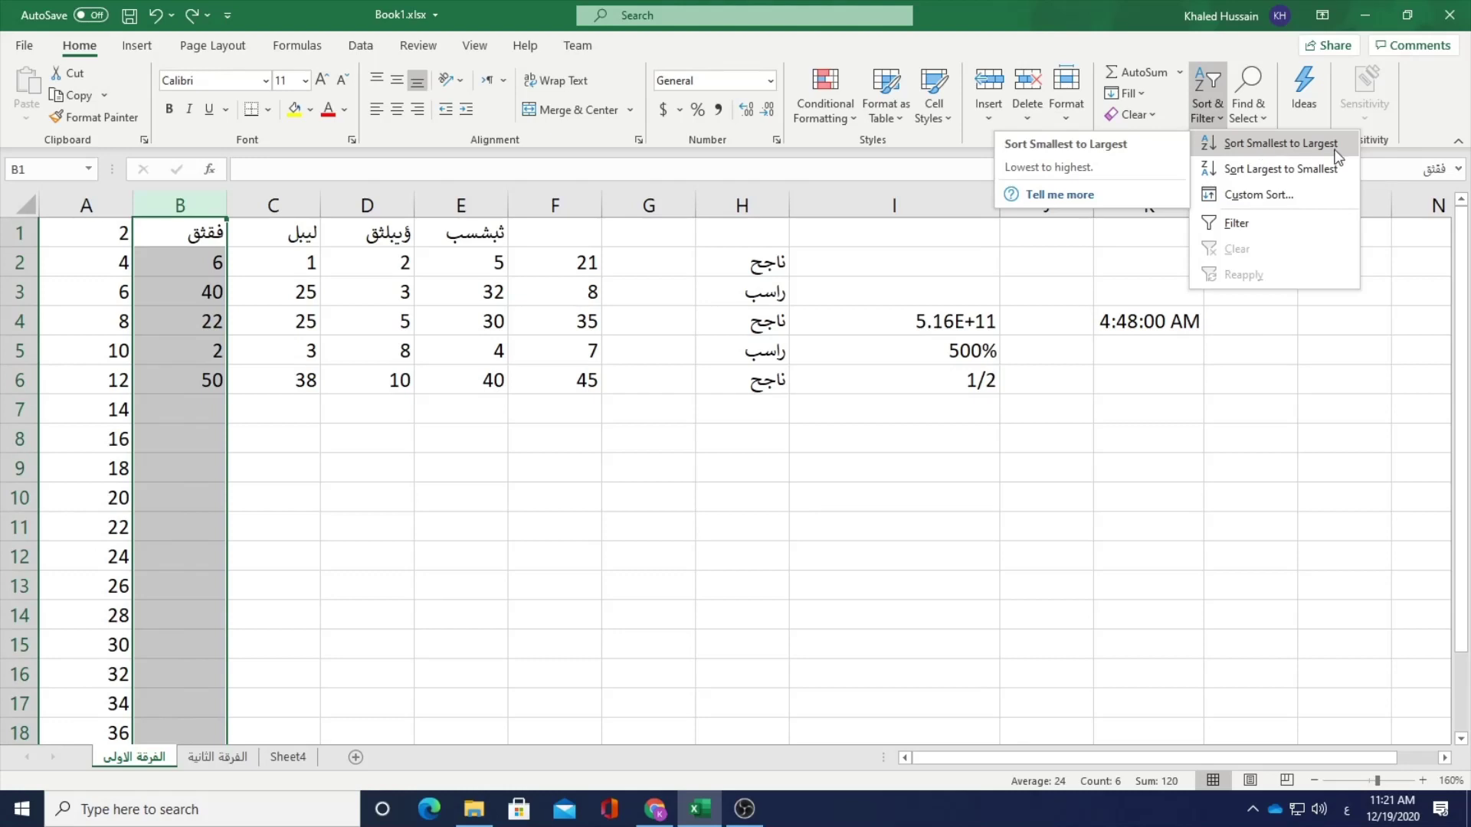
{"action": "left_click", "coordinate": [1276, 144]}
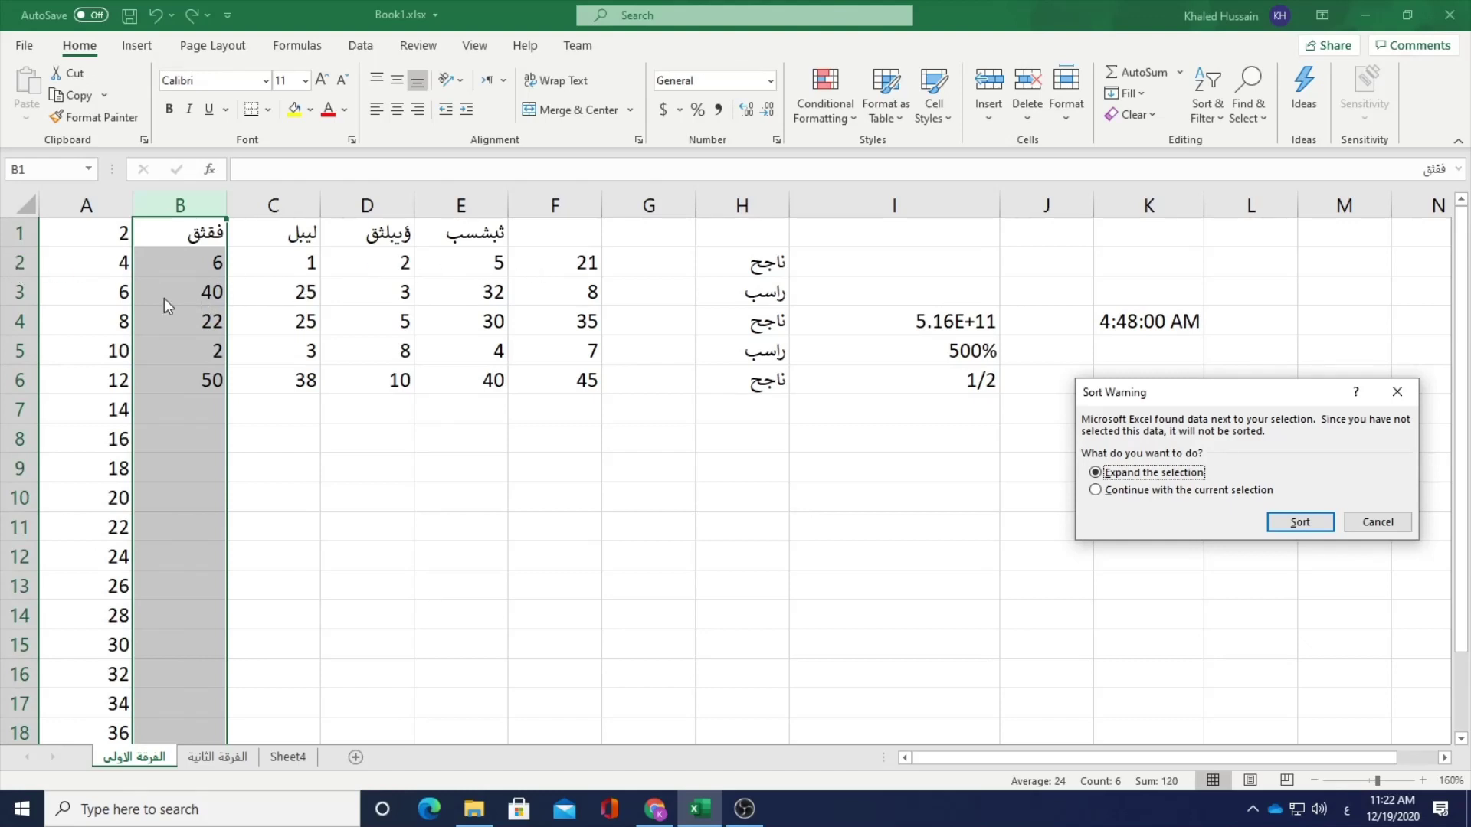
{"action": "left_click", "coordinate": [1300, 522]}
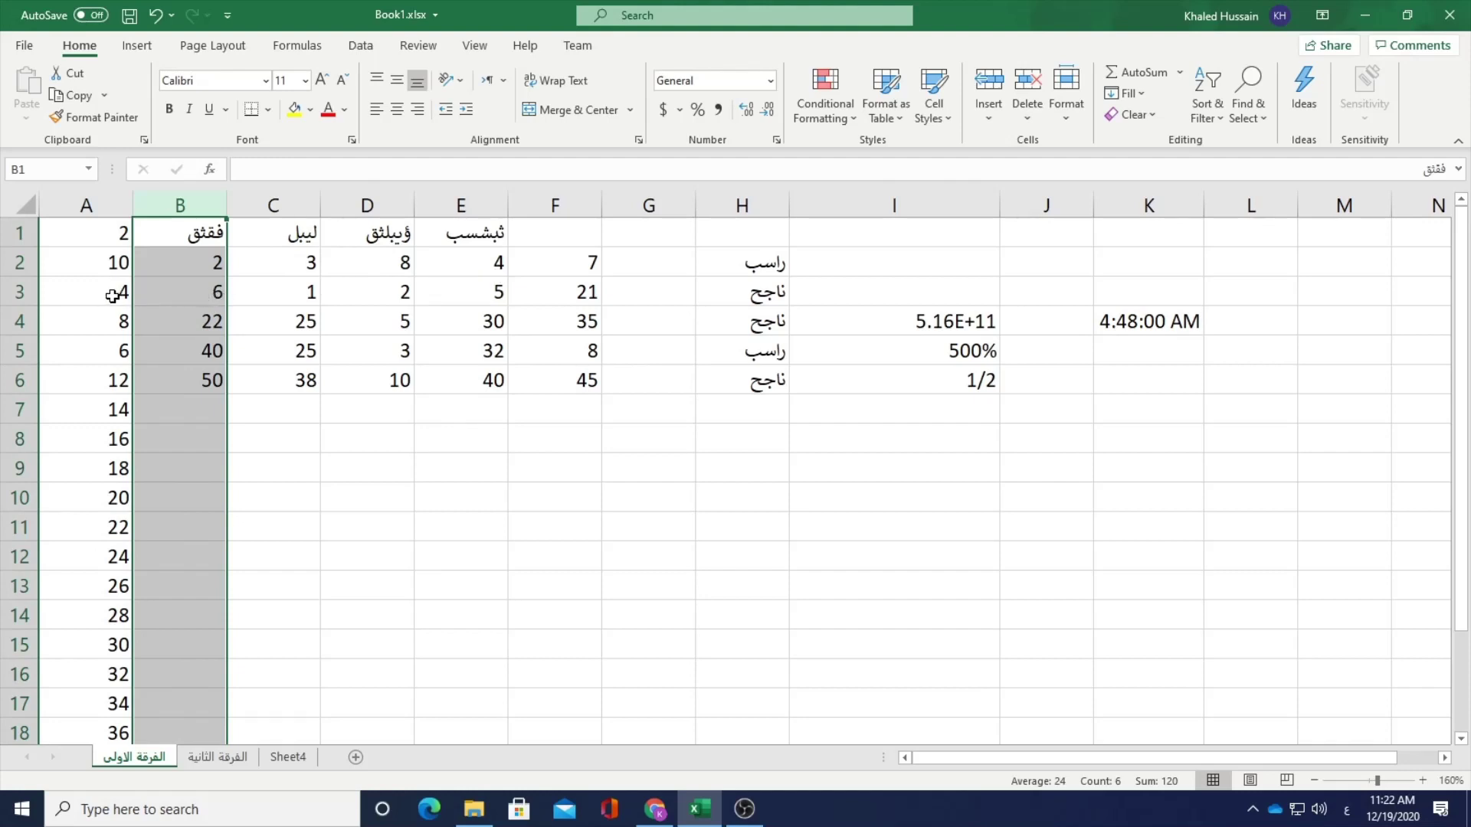
{"action": "key", "text": "ctrl+z"}
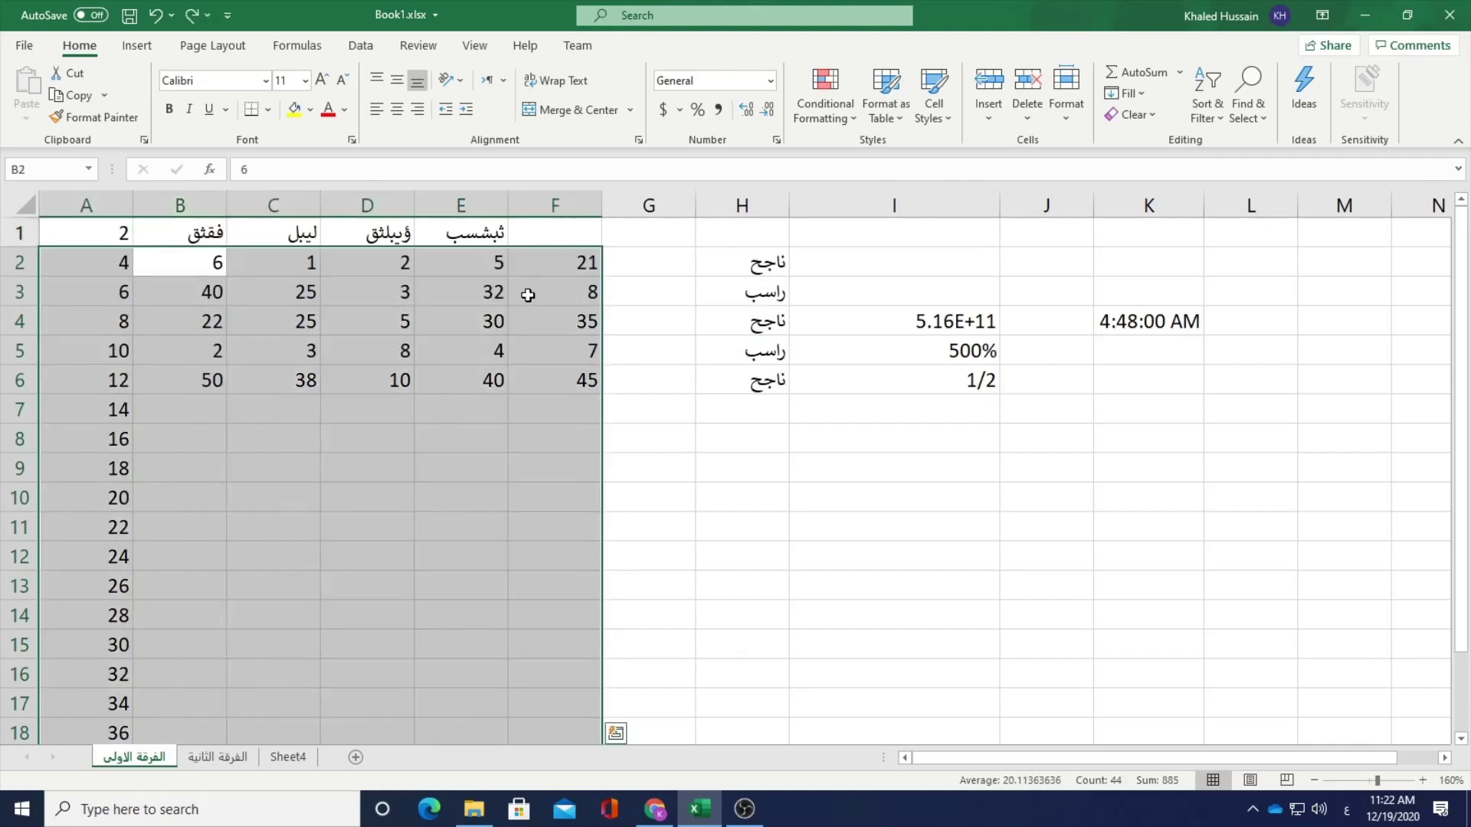
{"action": "left_click", "coordinate": [184, 218]}
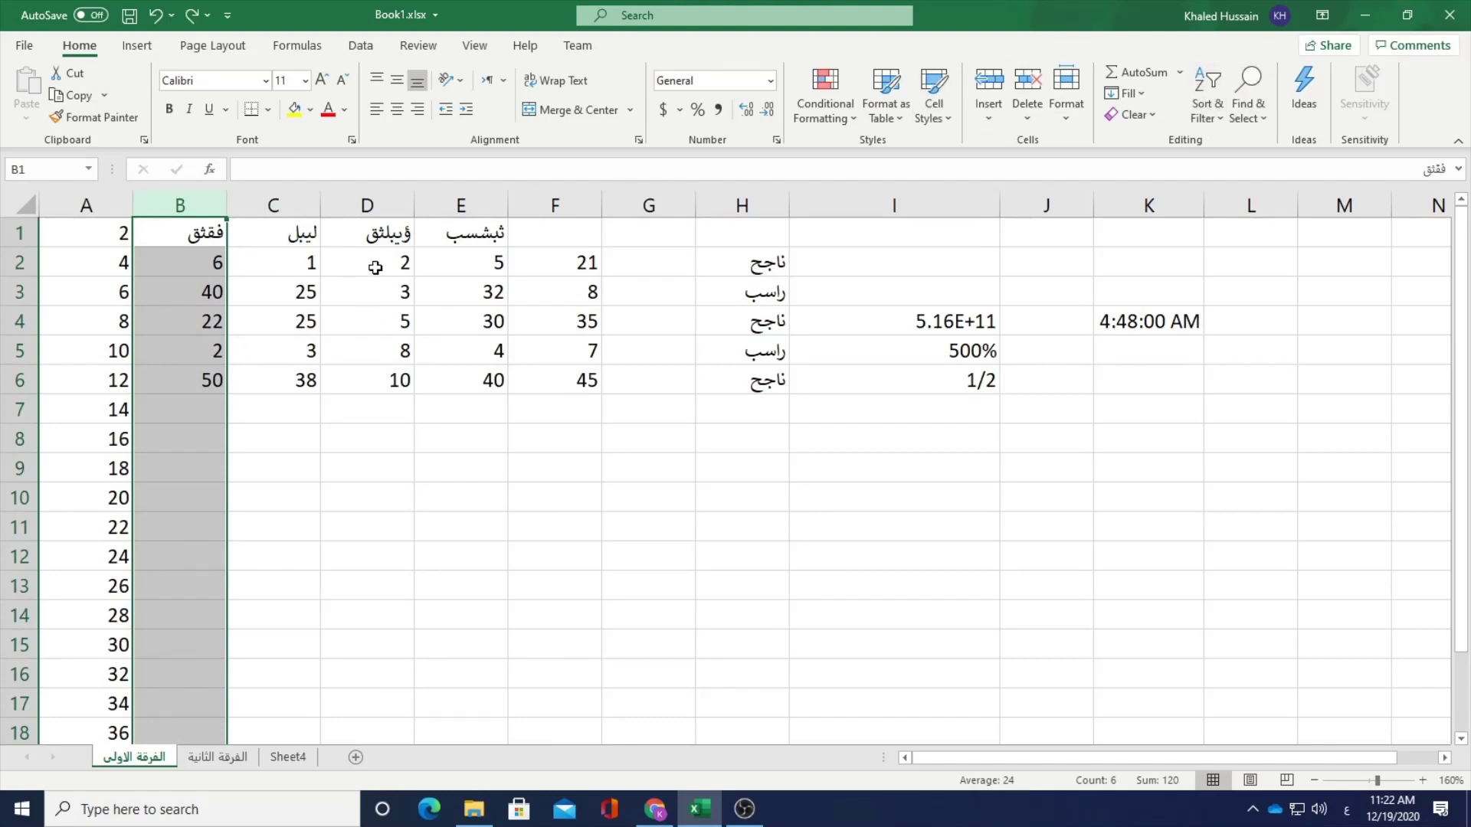
{"action": "left_click", "coordinate": [1210, 113]}
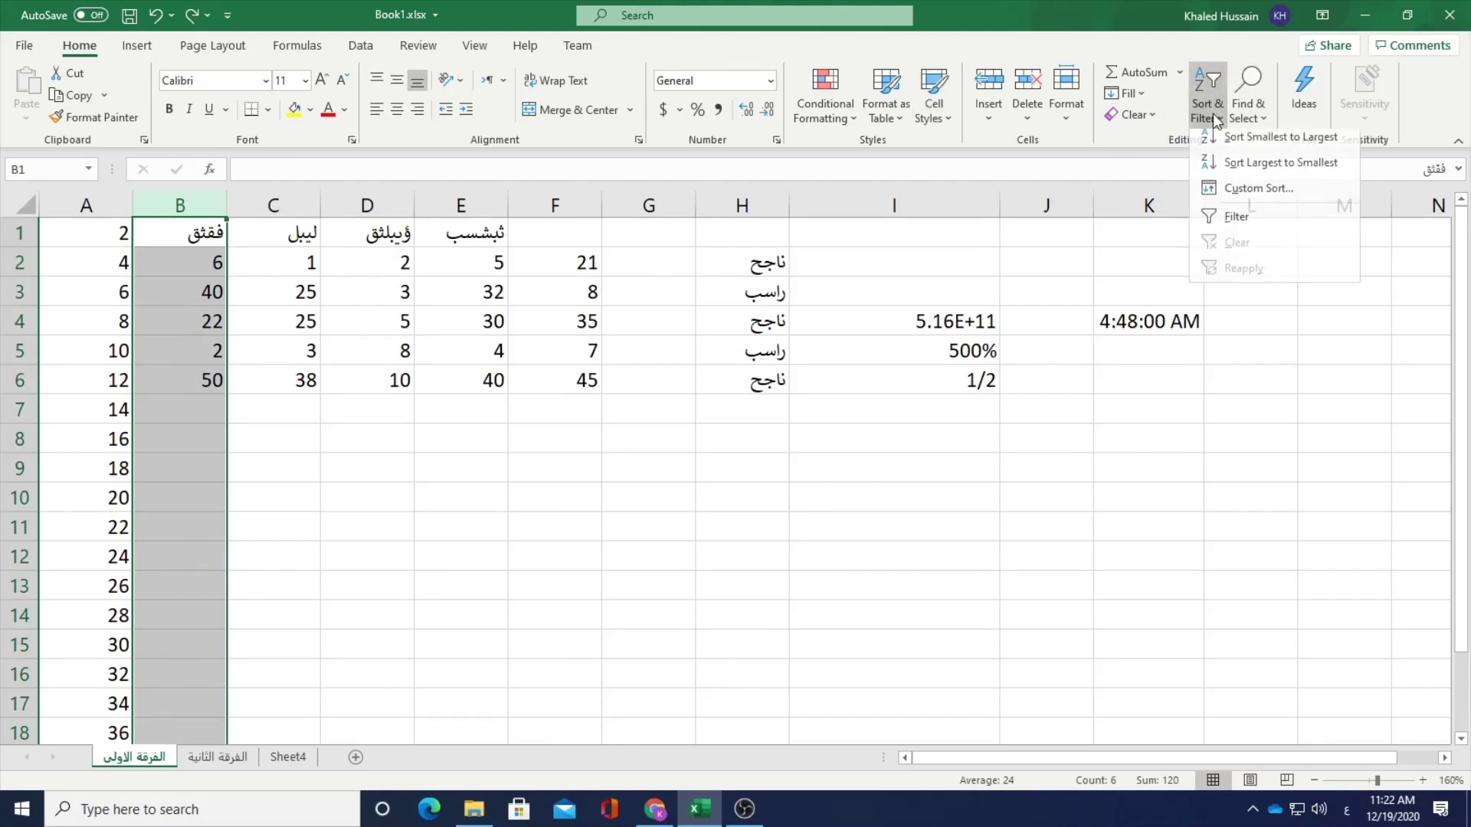
{"action": "left_click", "coordinate": [1216, 146]}
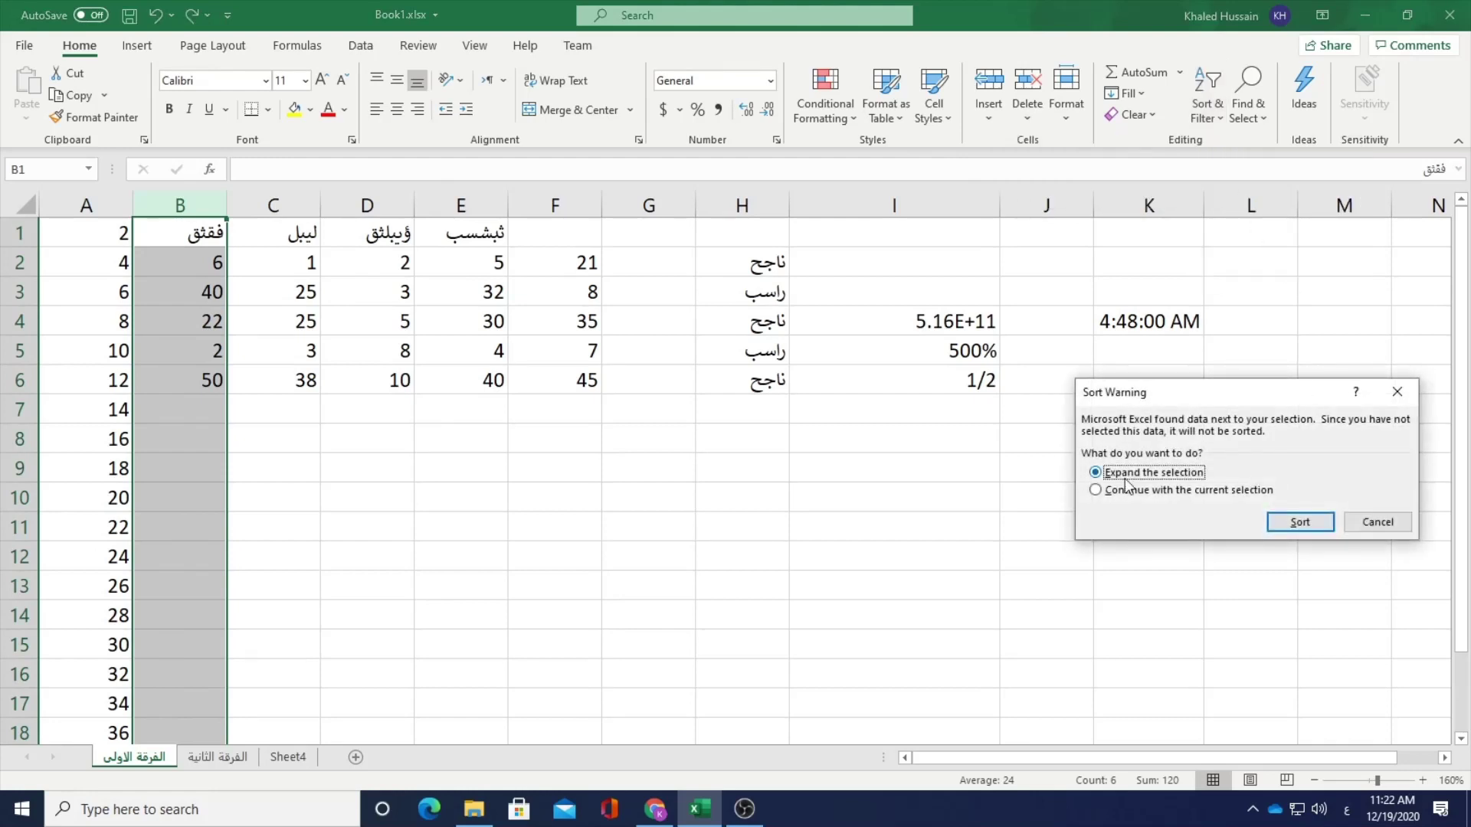
{"action": "left_click", "coordinate": [1147, 493]}
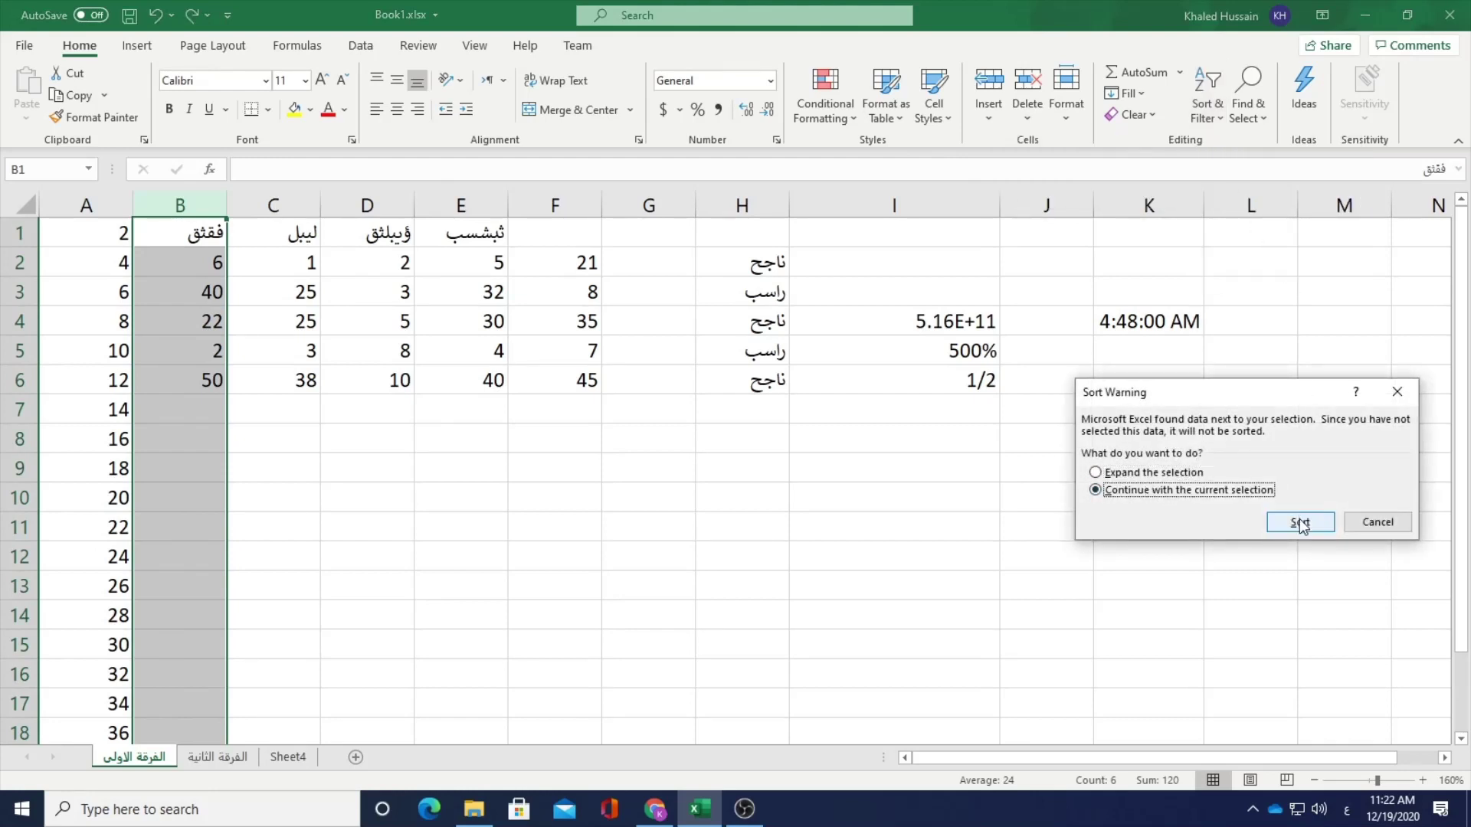
{"action": "left_click", "coordinate": [1300, 524]}
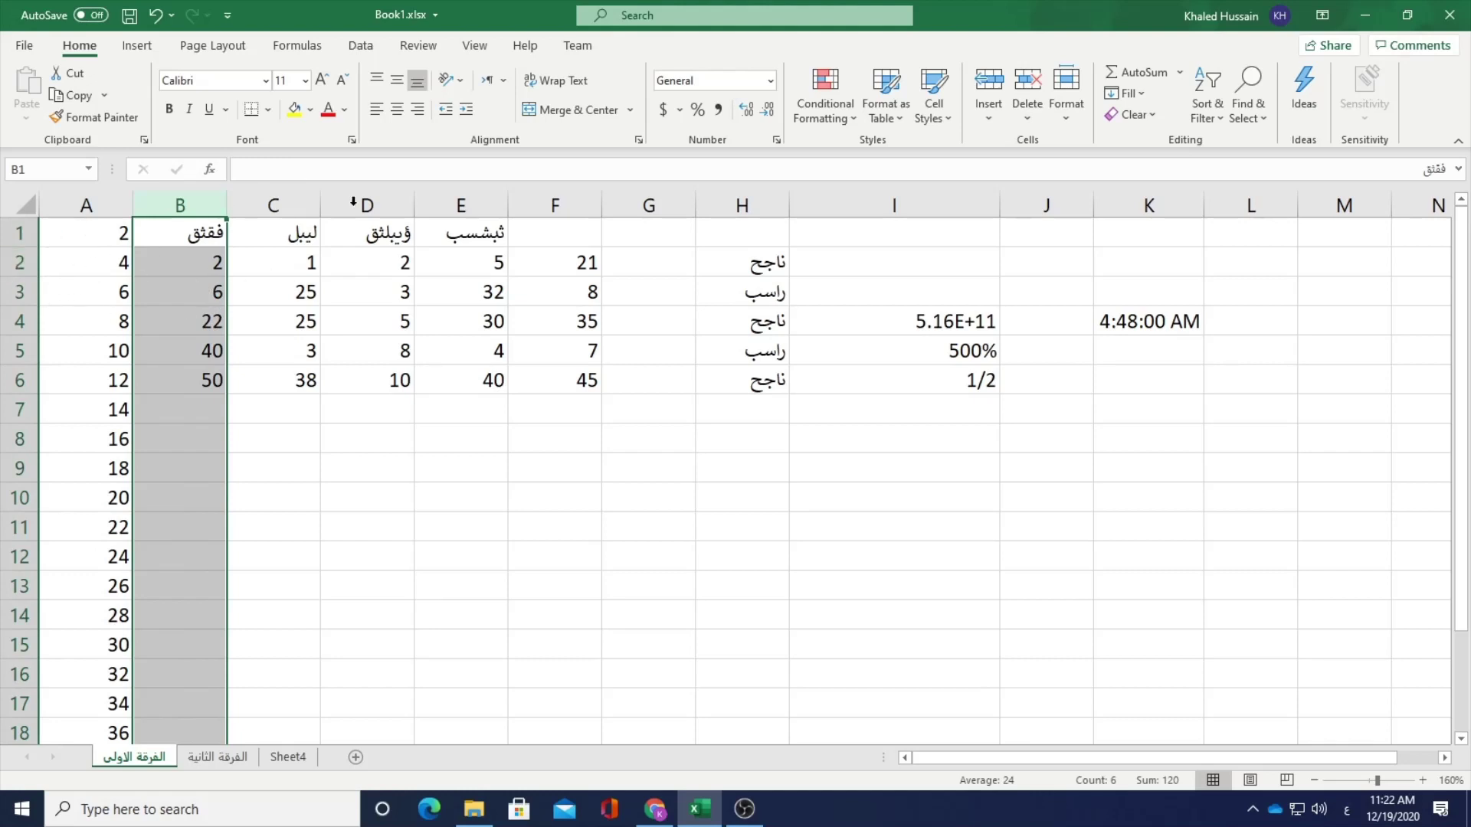
{"action": "key", "text": "ctrl+z"}
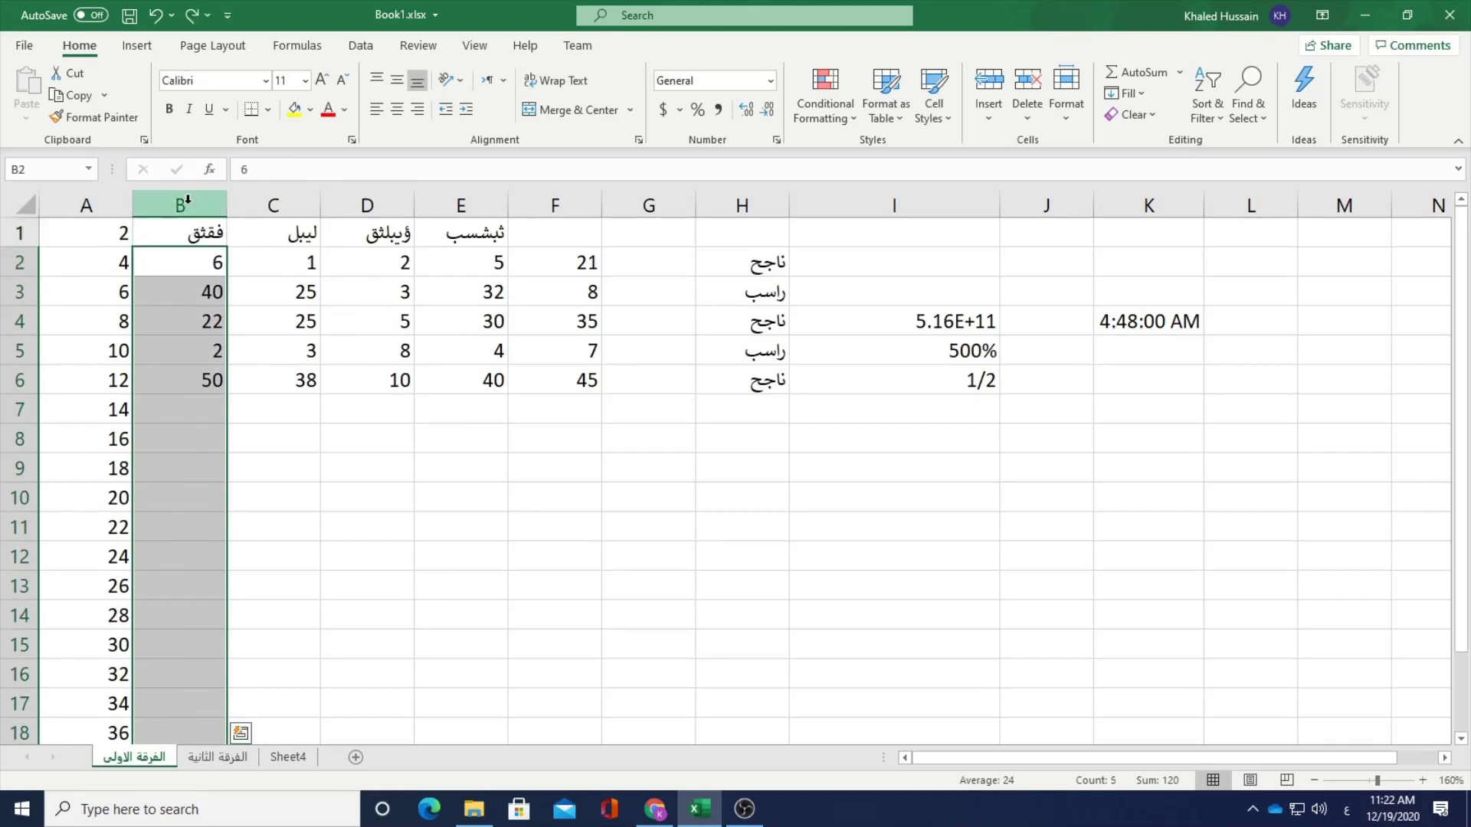
{"action": "left_click", "coordinate": [187, 200]}
{"action": "left_click", "coordinate": [1220, 122]}
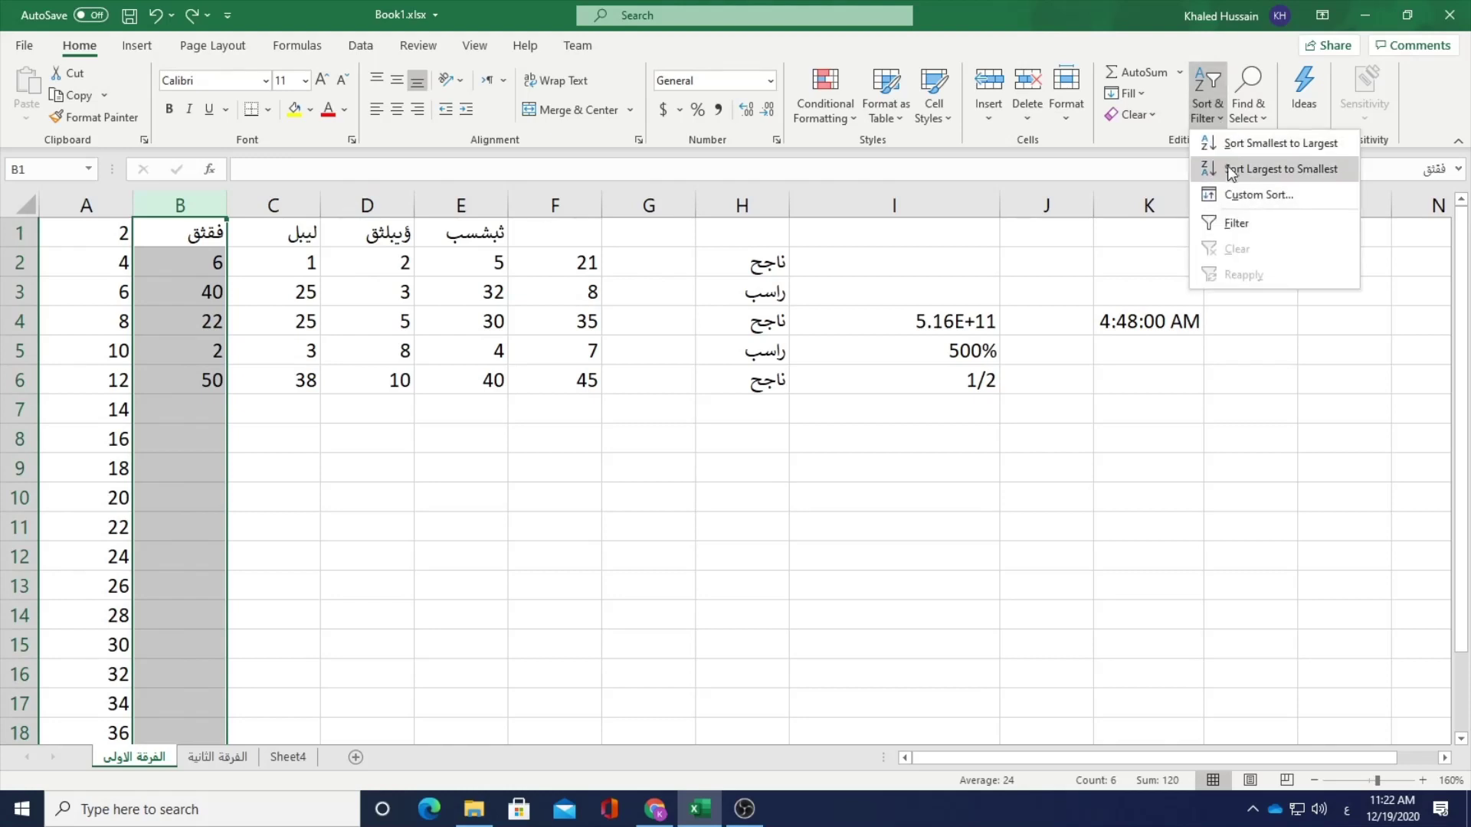
{"action": "left_click", "coordinate": [1245, 148]}
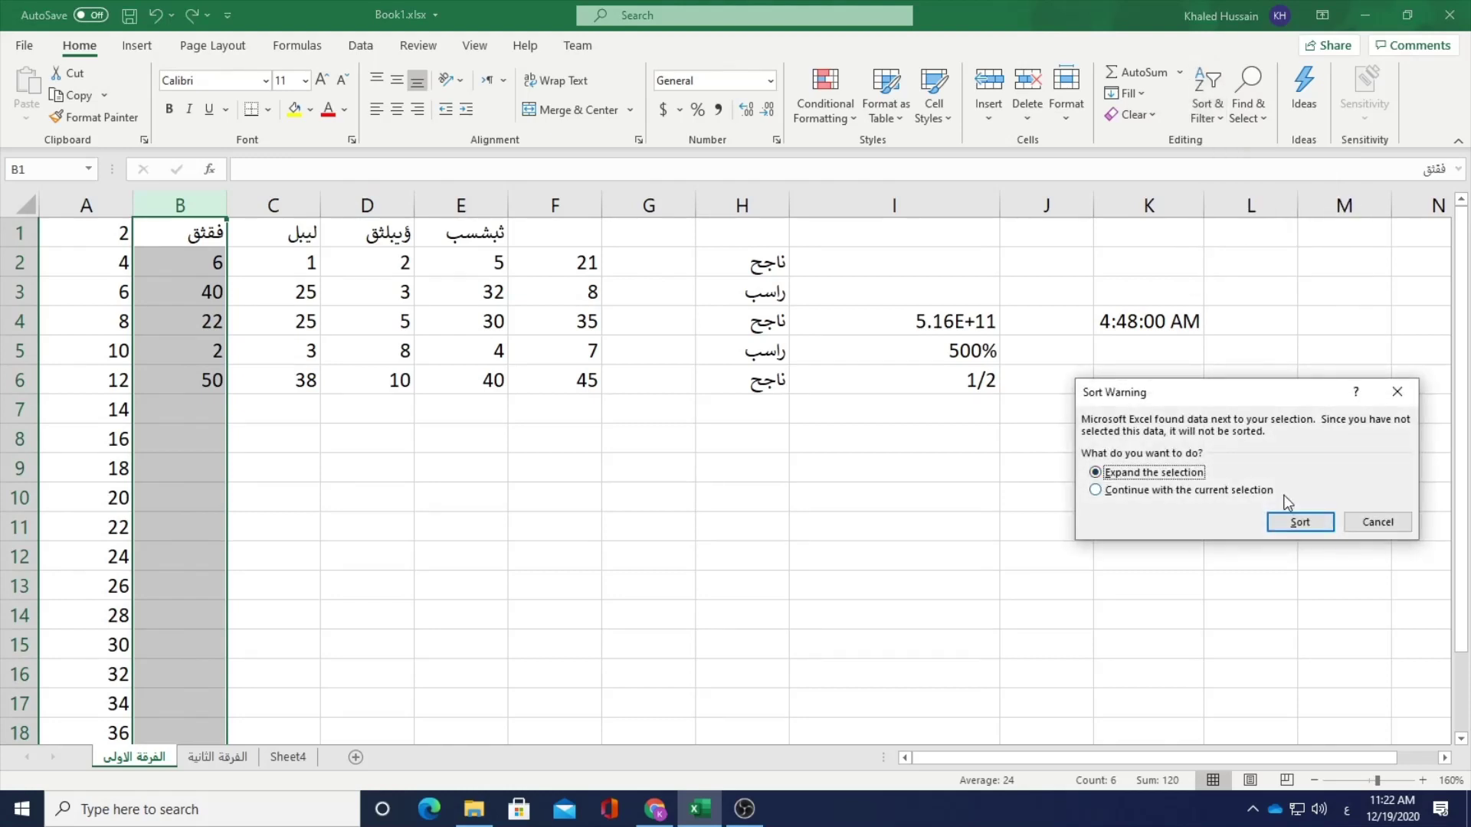
{"action": "left_click", "coordinate": [1302, 521]}
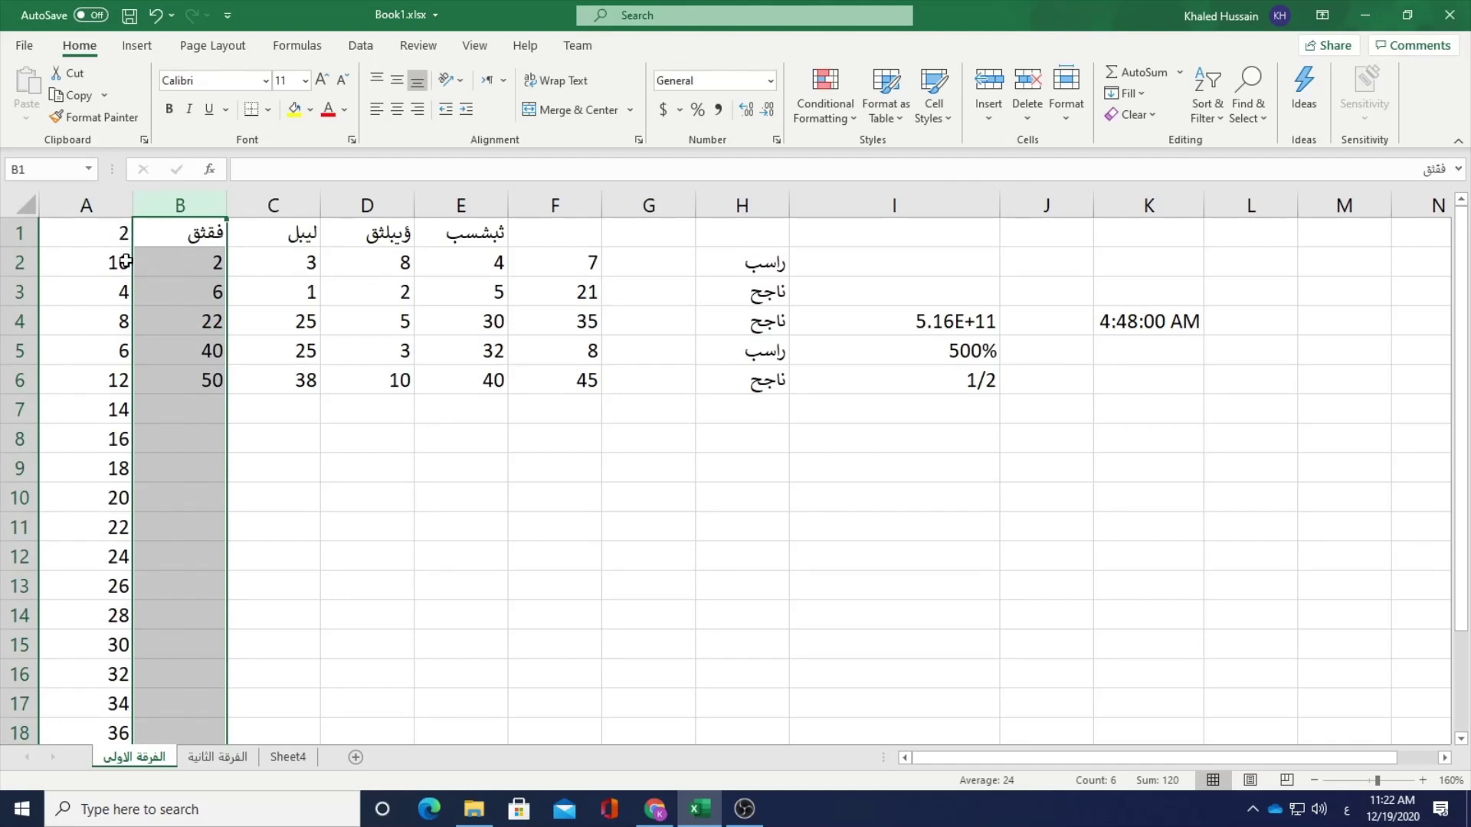
Undo the row sort and turn on filtering for column H.
{"action": "key", "text": "ctrl+z"}
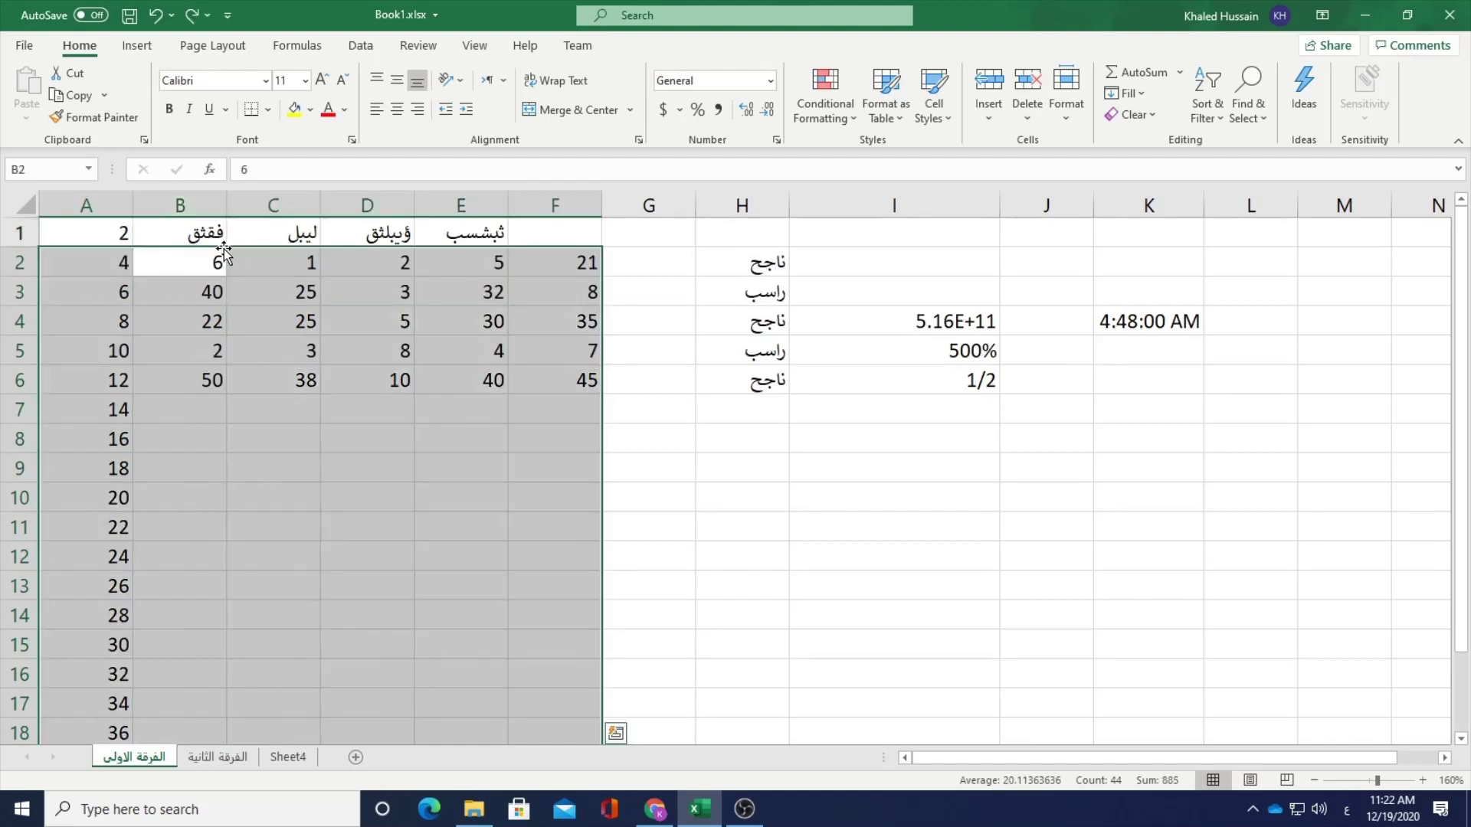
{"action": "left_click", "coordinate": [203, 232]}
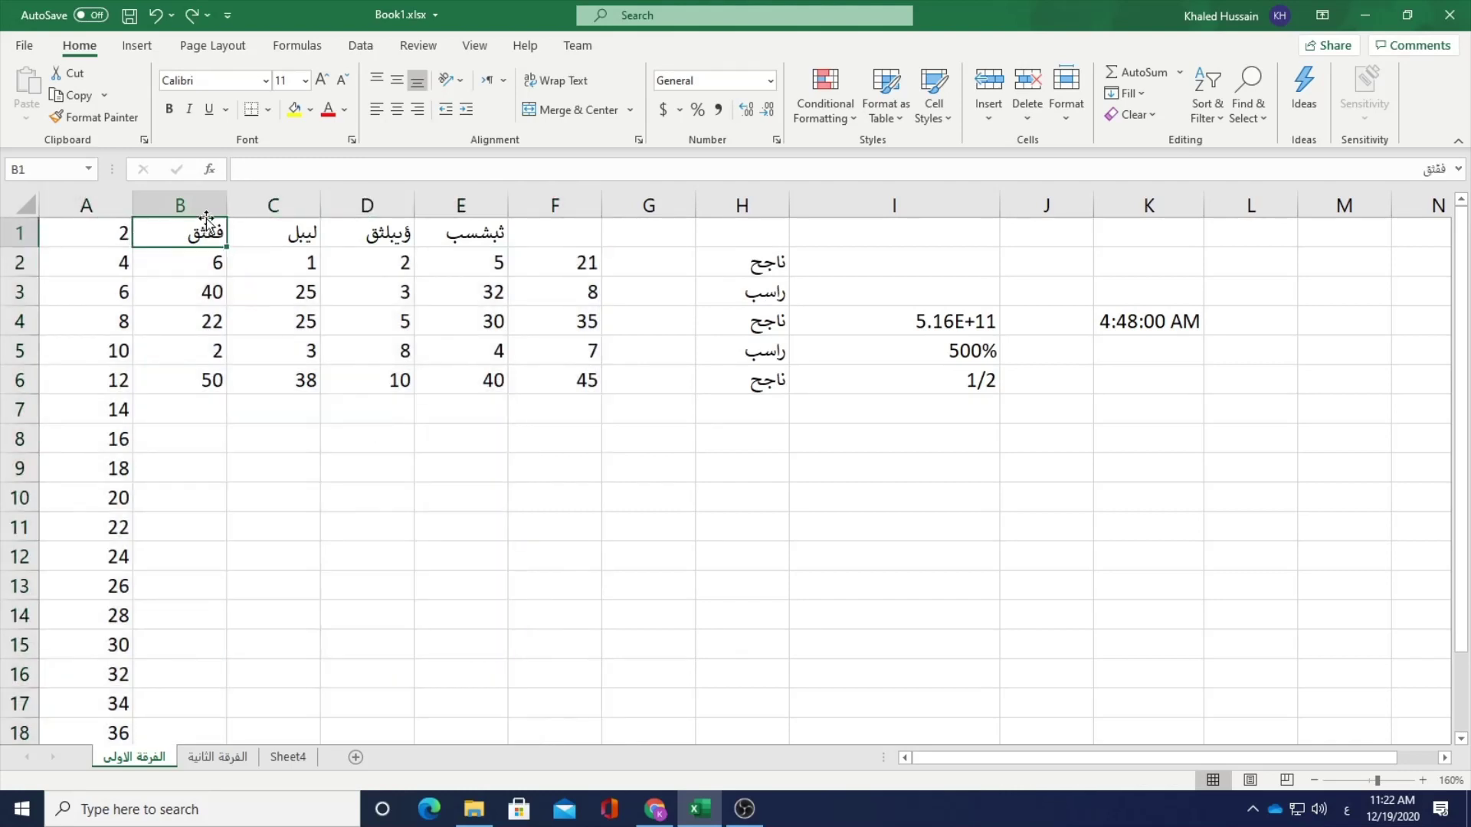
{"action": "left_click", "coordinate": [741, 205]}
{"action": "left_click", "coordinate": [1207, 115]}
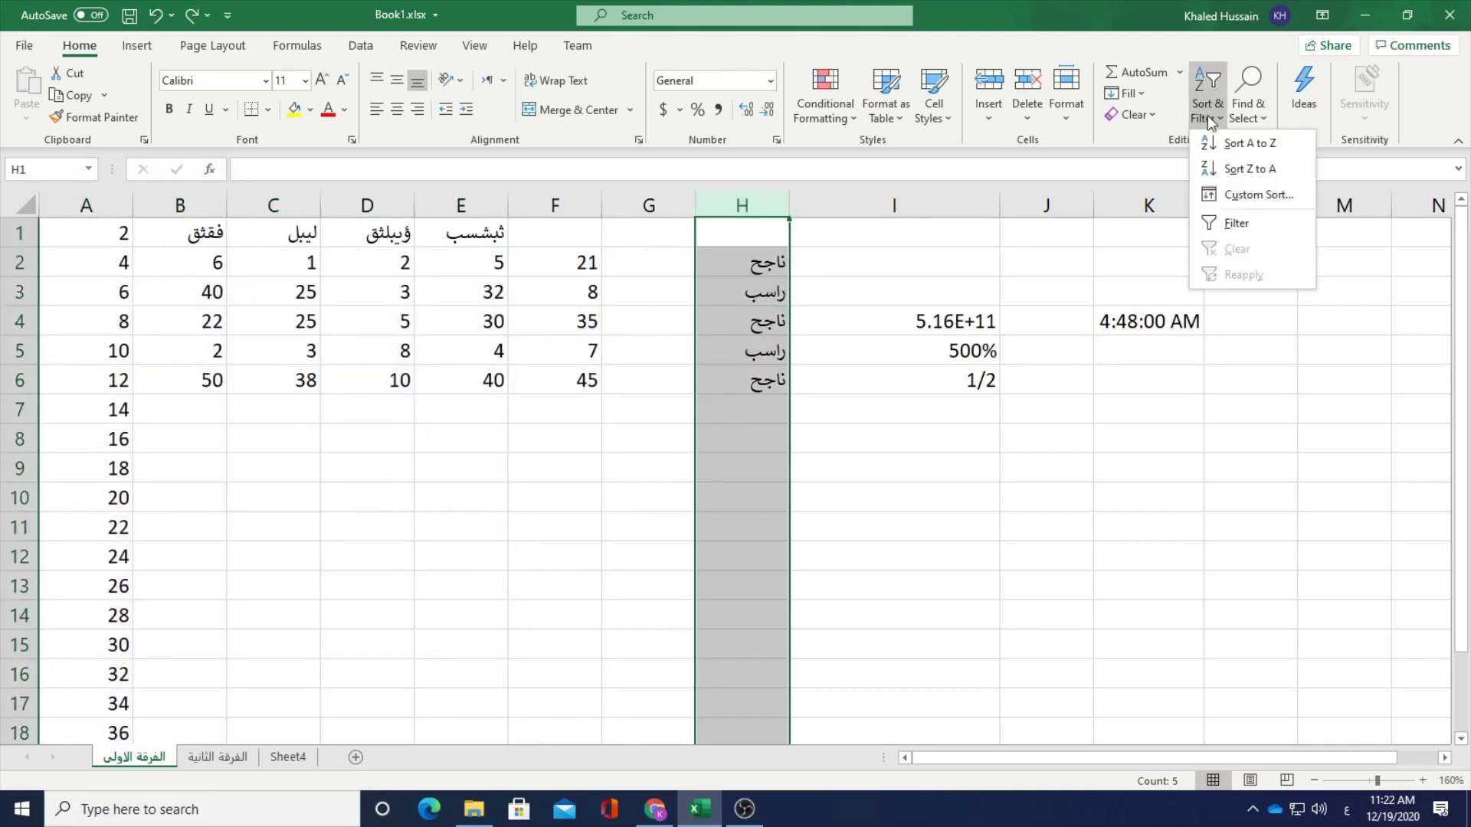
{"action": "left_click", "coordinate": [1235, 223]}
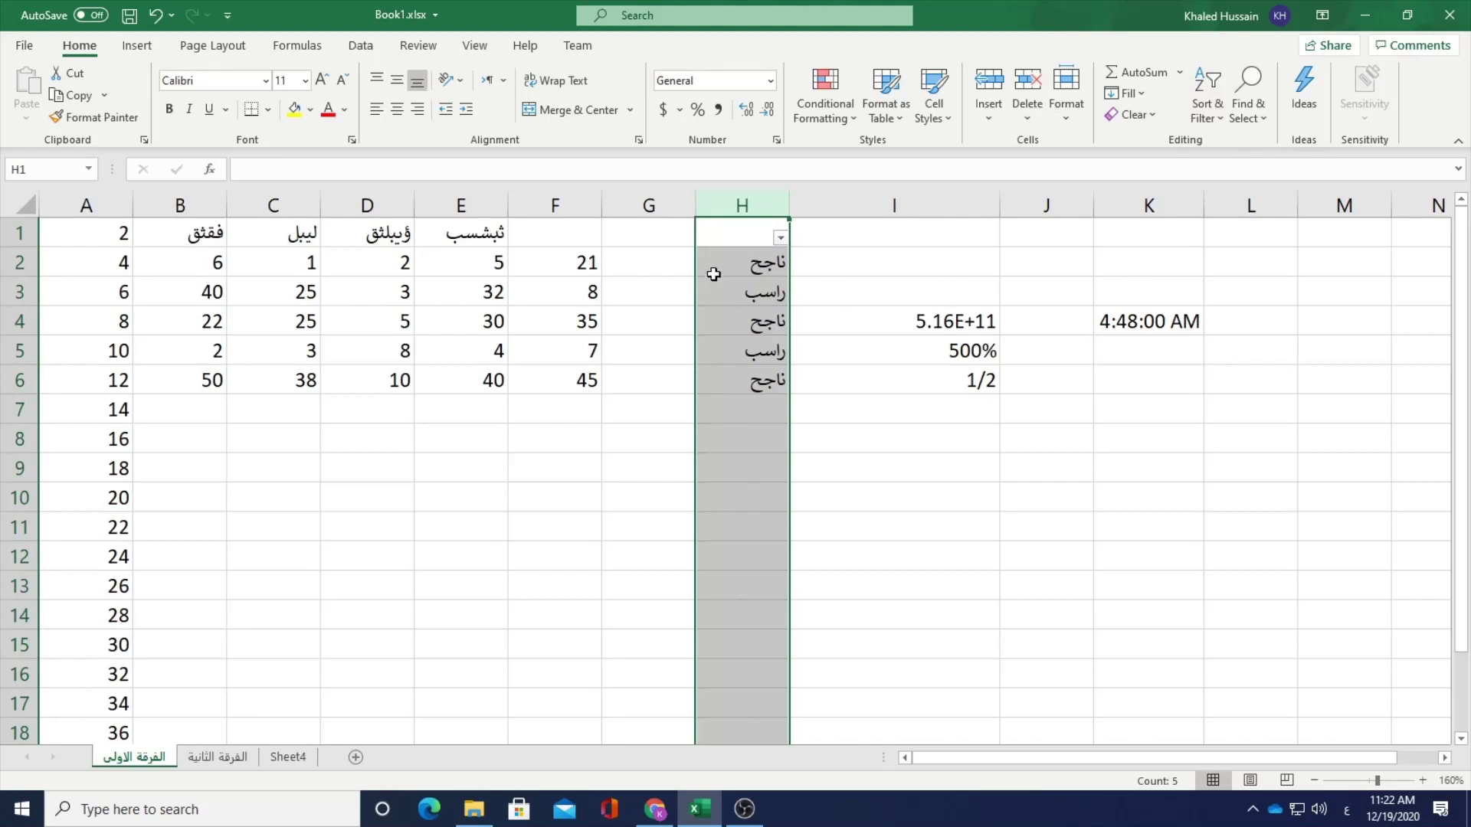
Filter column H to show only the راسب rows.
{"action": "left_click", "coordinate": [780, 239]}
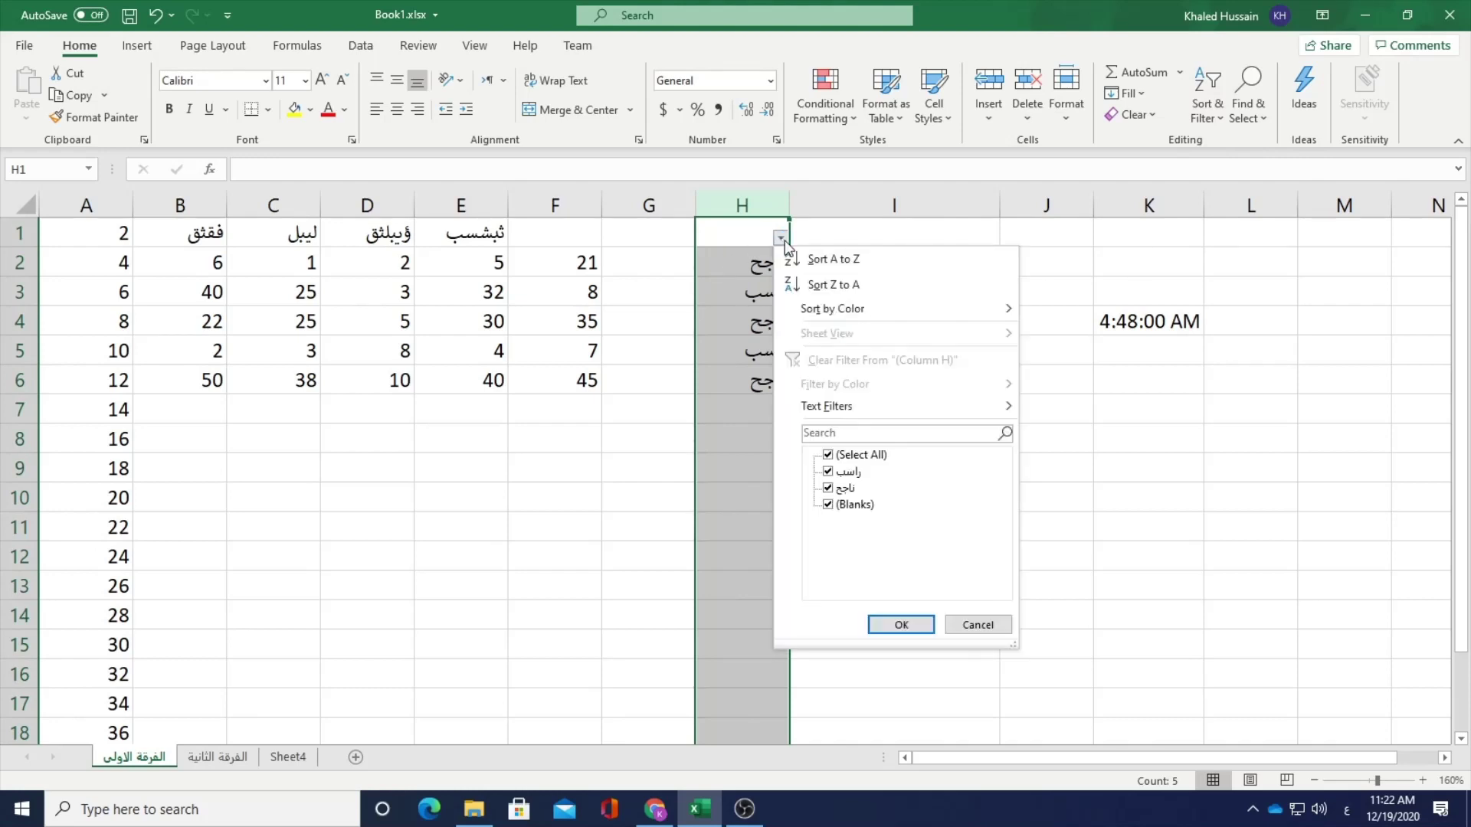
{"action": "left_click", "coordinate": [833, 458]}
{"action": "left_click", "coordinate": [828, 472]}
{"action": "left_click", "coordinate": [889, 626]}
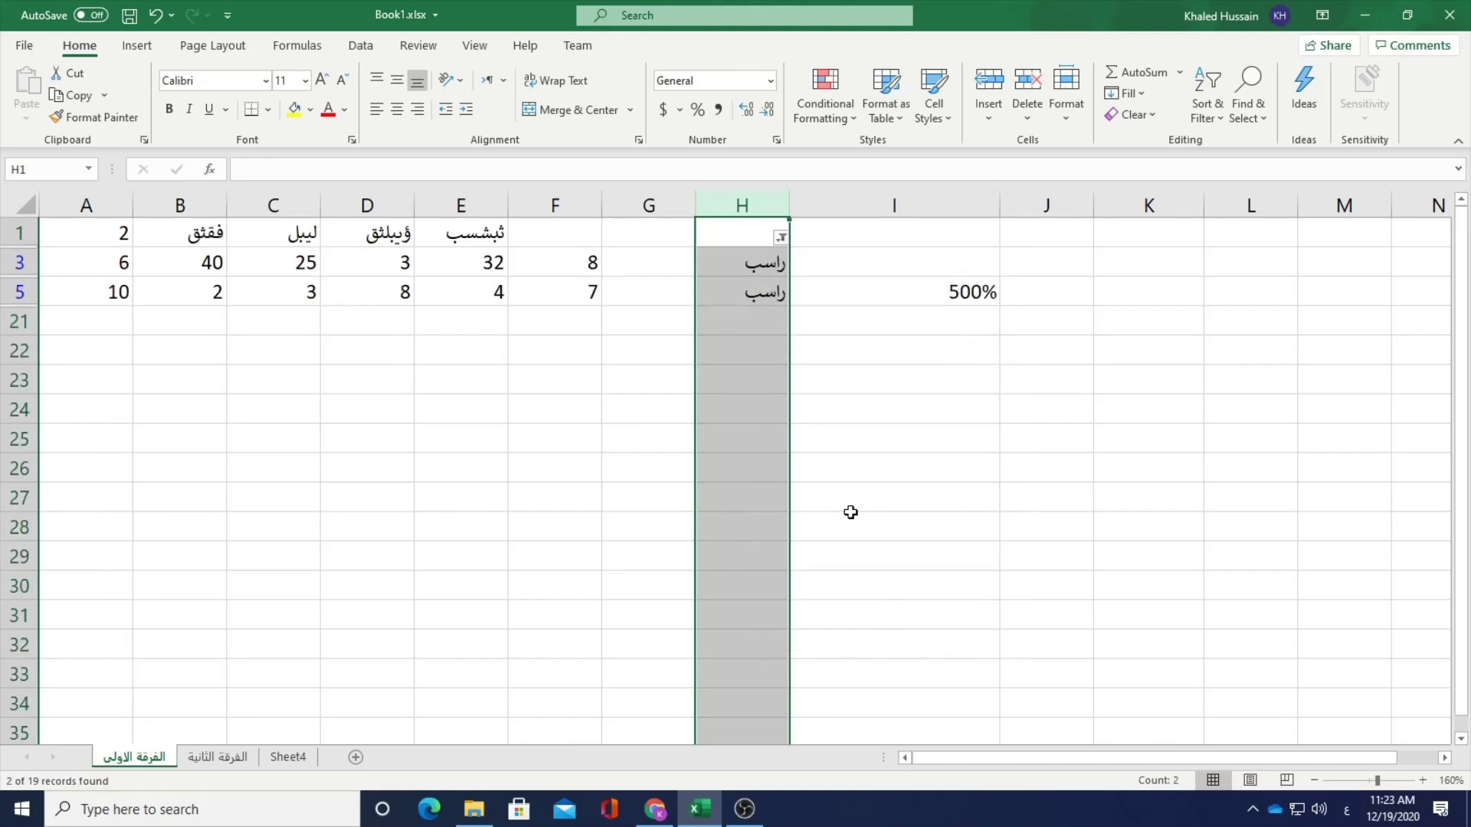
Switch the column H filter to show only the ناجح rows.
{"action": "left_click", "coordinate": [780, 237]}
{"action": "left_click", "coordinate": [828, 472]}
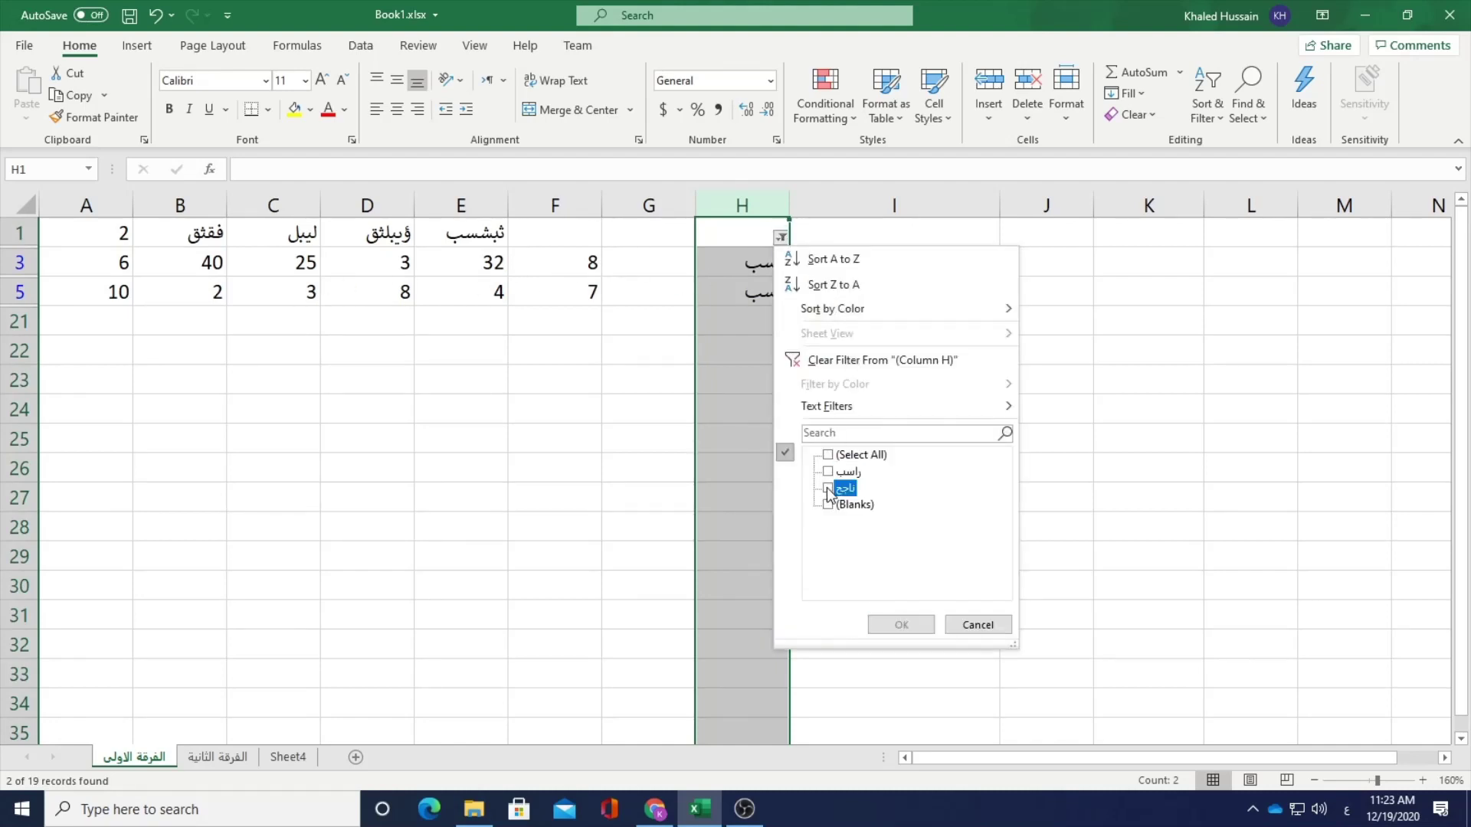
{"action": "left_click", "coordinate": [827, 487]}
{"action": "left_click", "coordinate": [900, 625]}
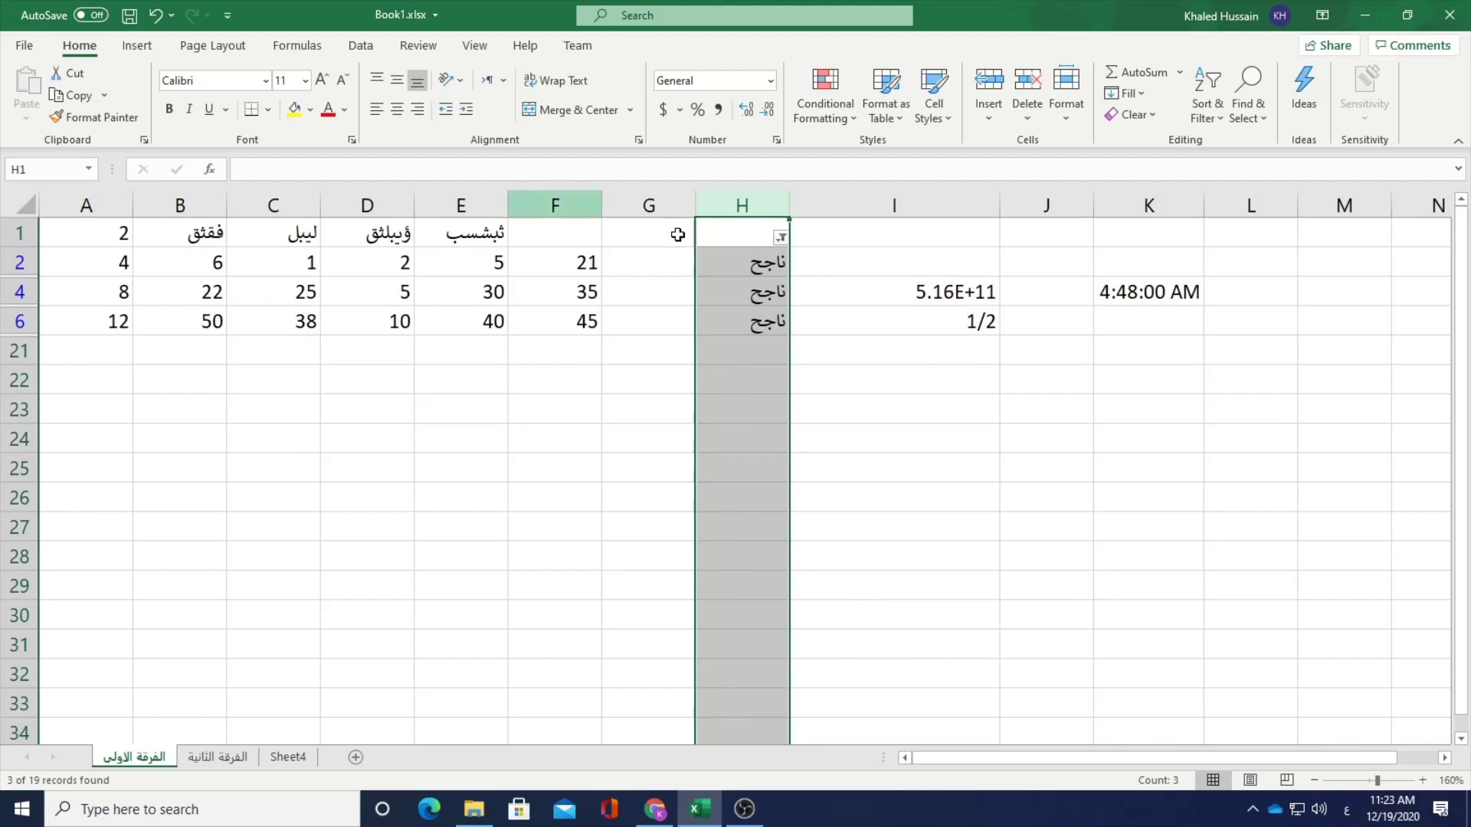
Tick (Select All) in the column H filter so every row shows again.
{"action": "left_click", "coordinate": [780, 237]}
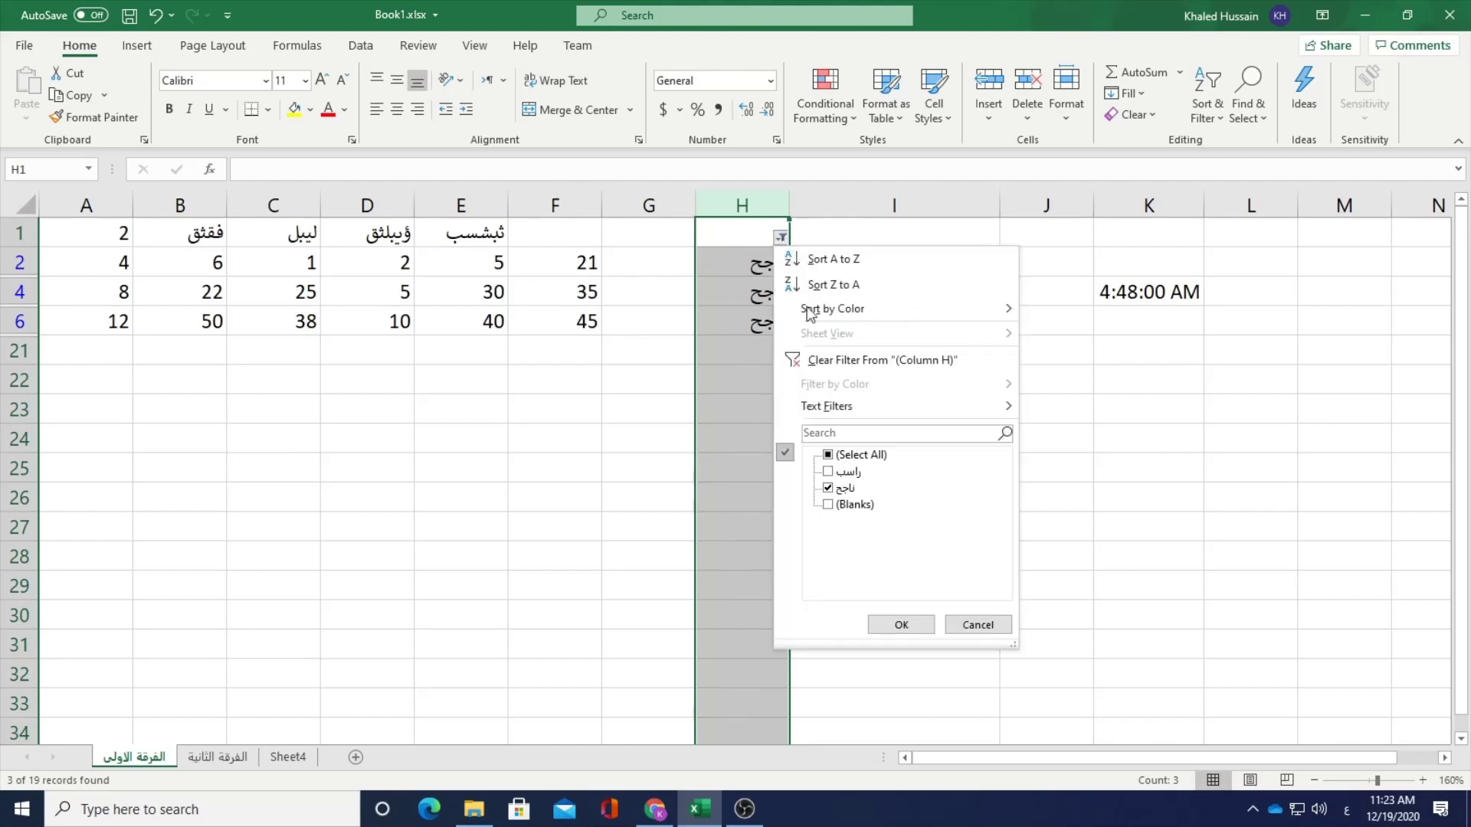
{"action": "left_click", "coordinate": [827, 455]}
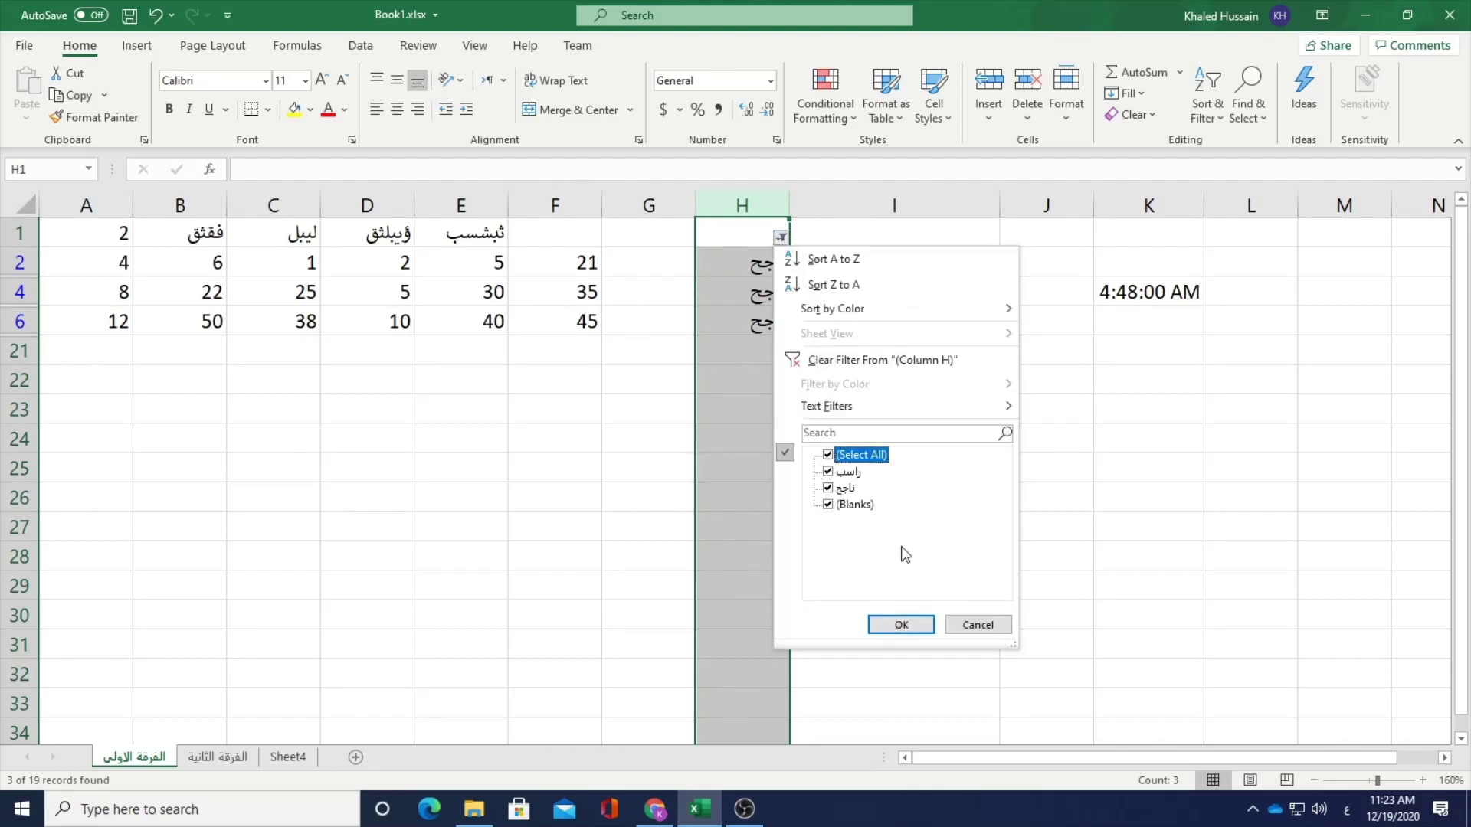
{"action": "left_click", "coordinate": [899, 625]}
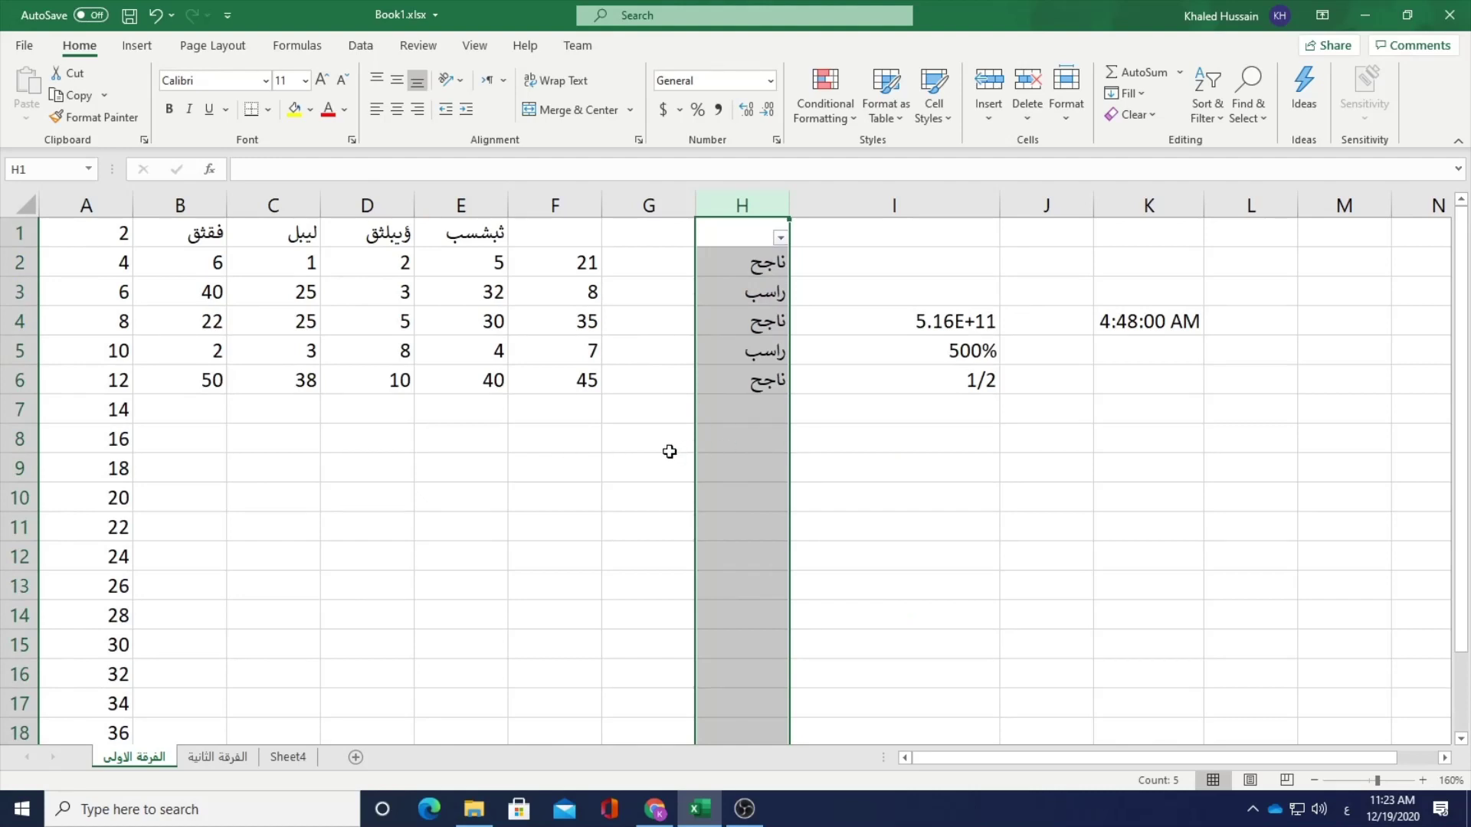
Hide column D and row 4.
{"action": "left_click", "coordinate": [624, 457]}
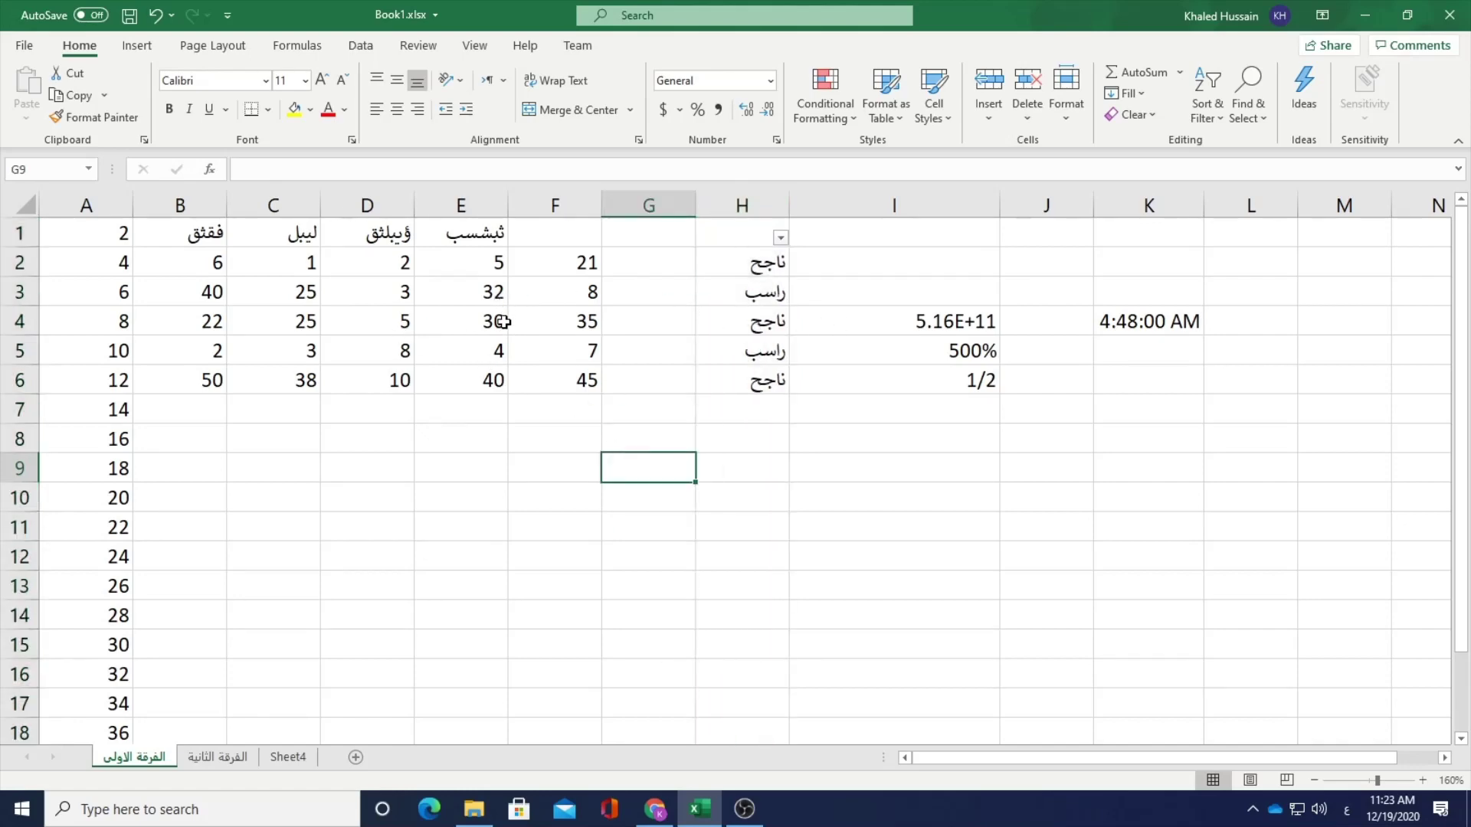
{"action": "left_click", "coordinate": [371, 193]}
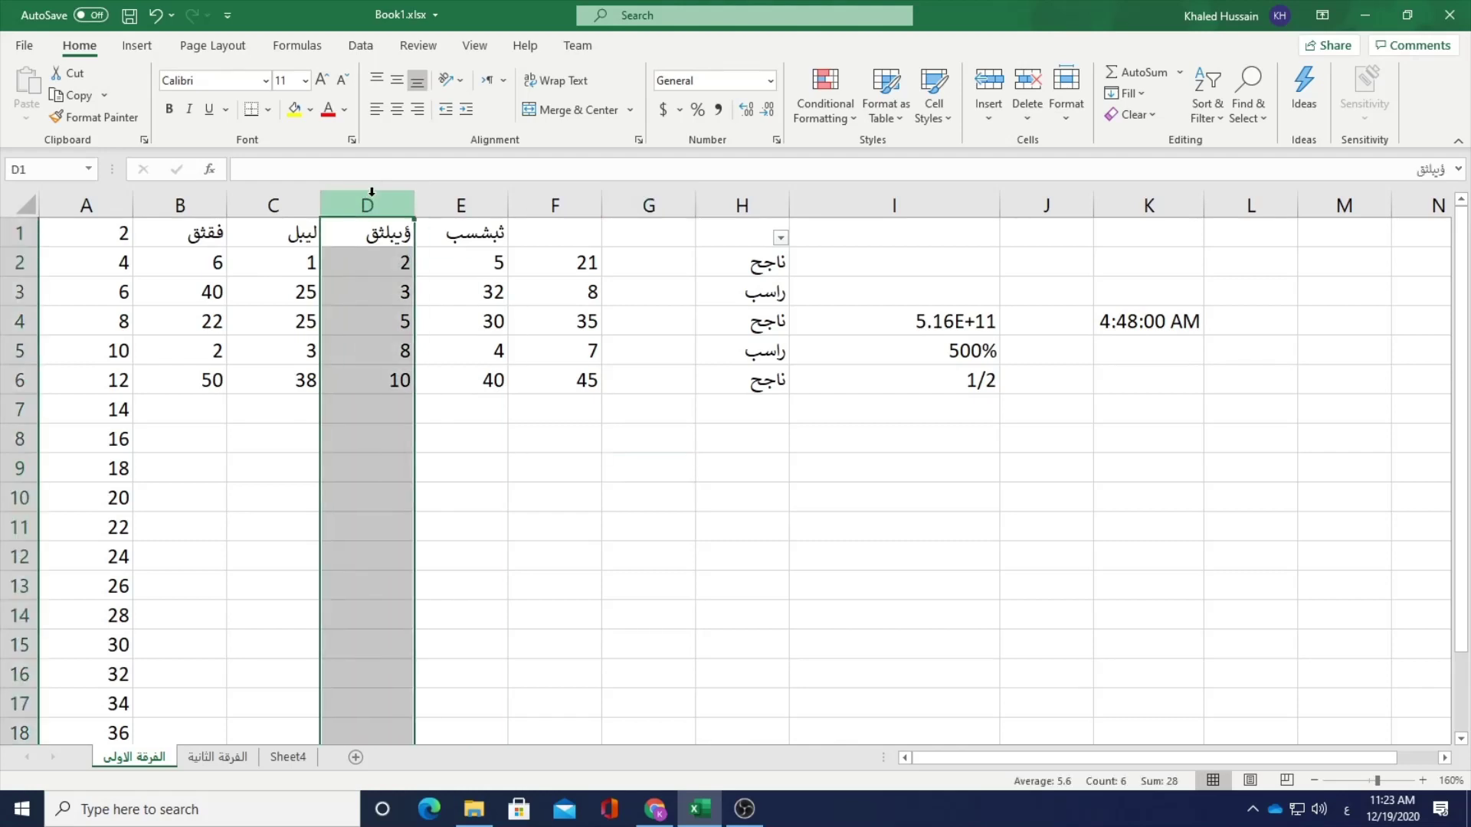
{"action": "right_click", "coordinate": [372, 197]}
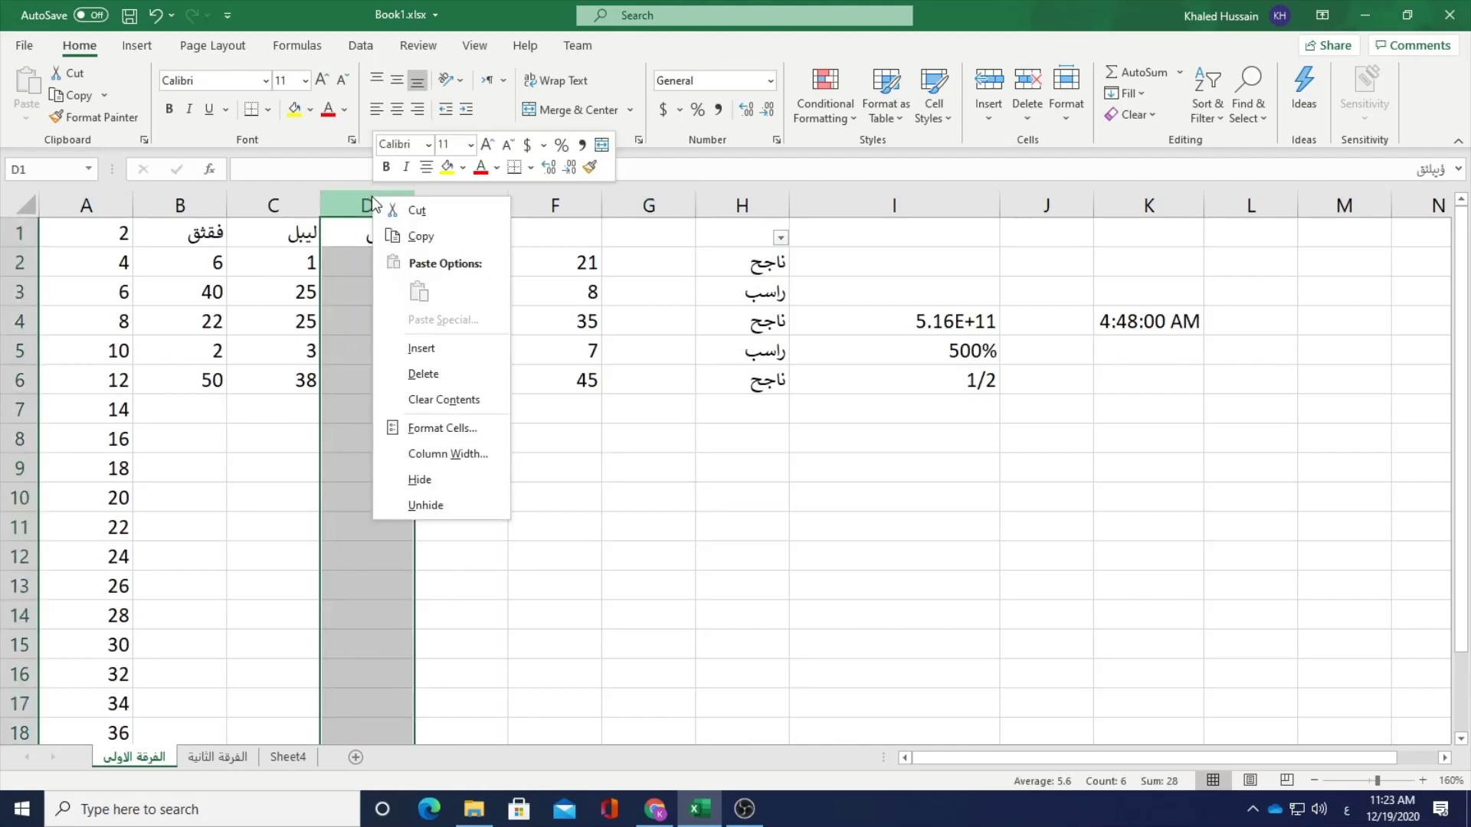
{"action": "left_click", "coordinate": [417, 480]}
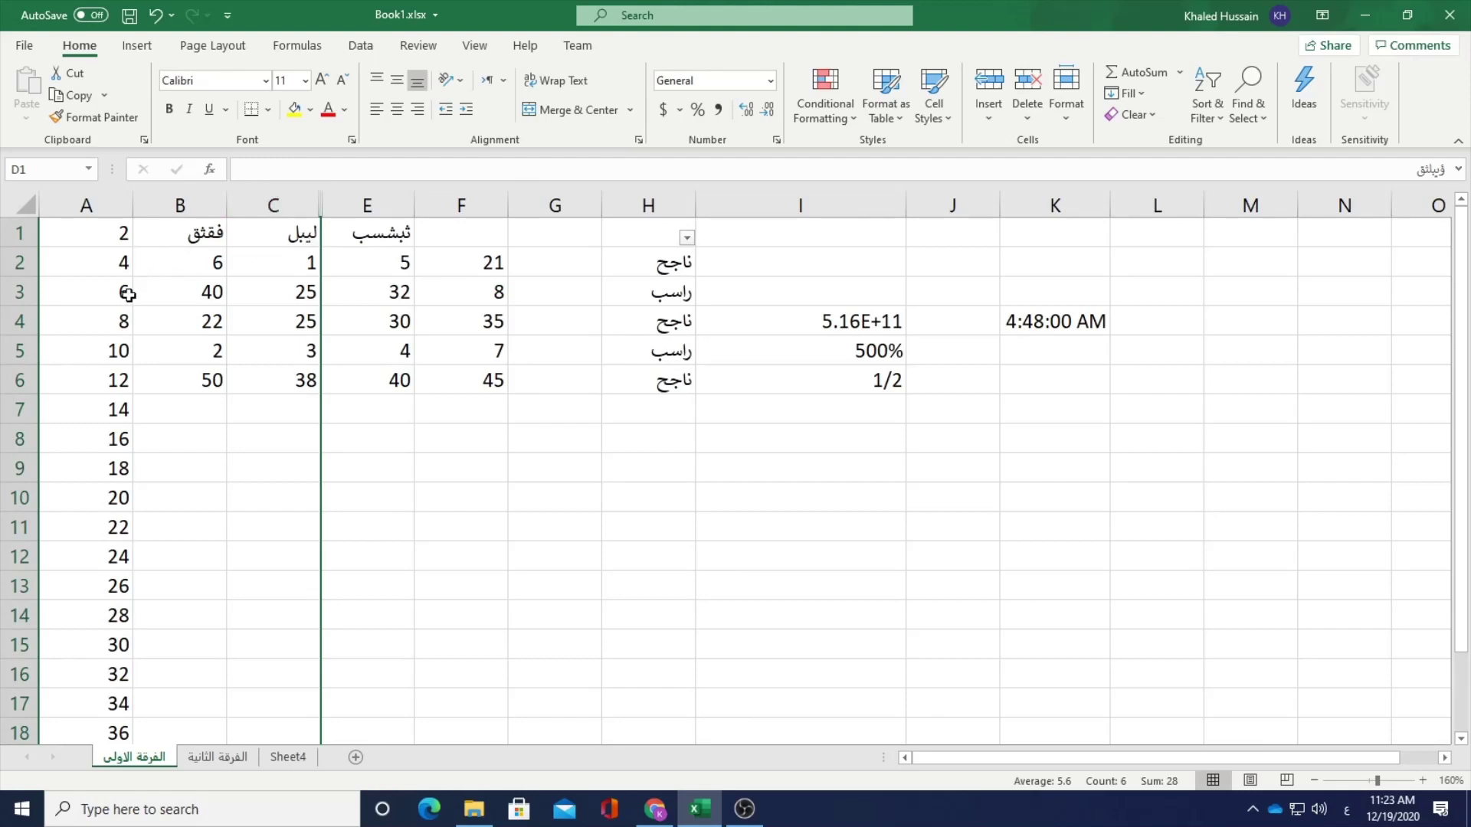
{"action": "left_click", "coordinate": [21, 320]}
{"action": "right_click", "coordinate": [23, 320]}
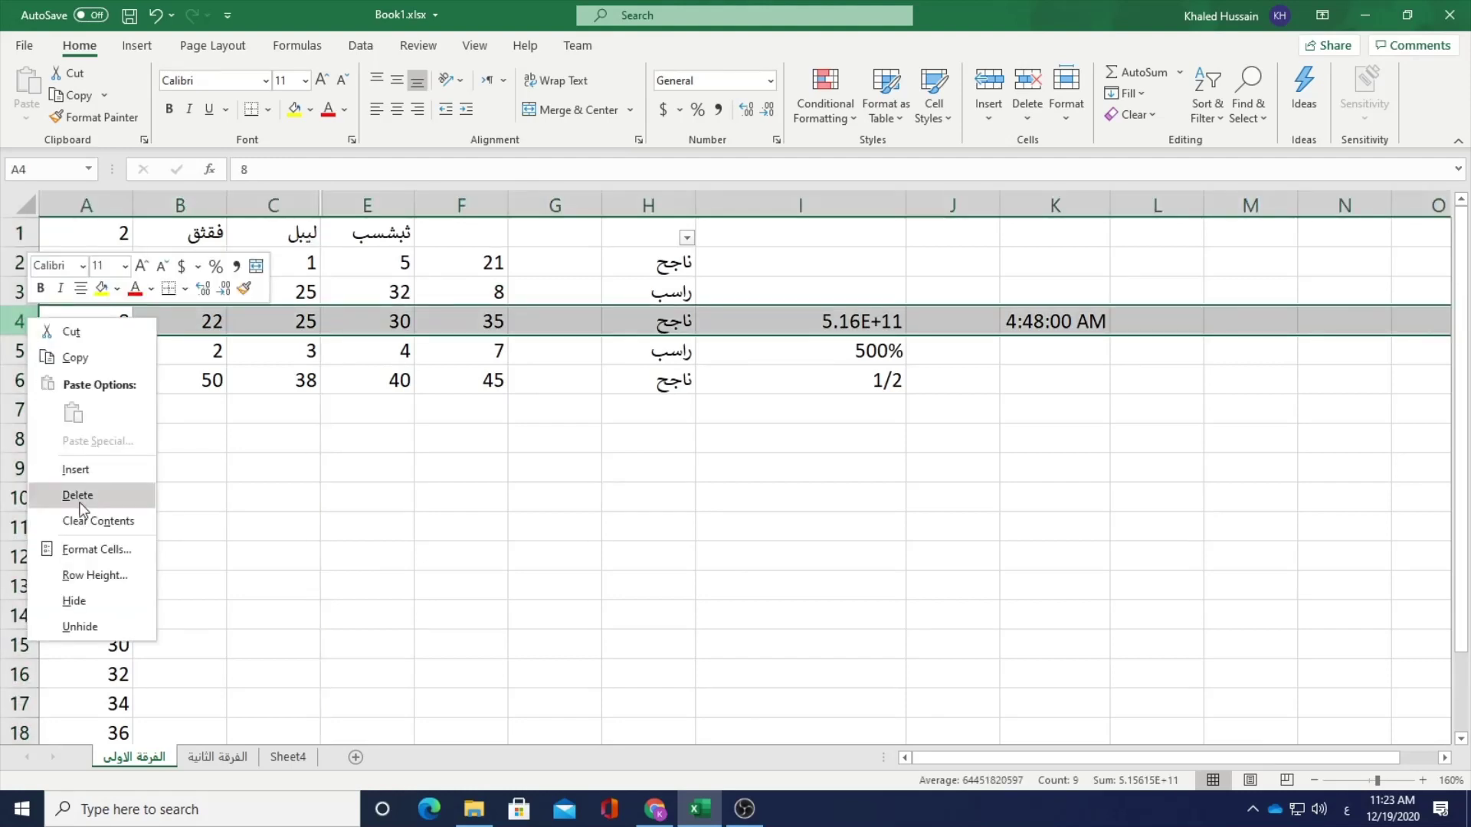
{"action": "left_click", "coordinate": [76, 598]}
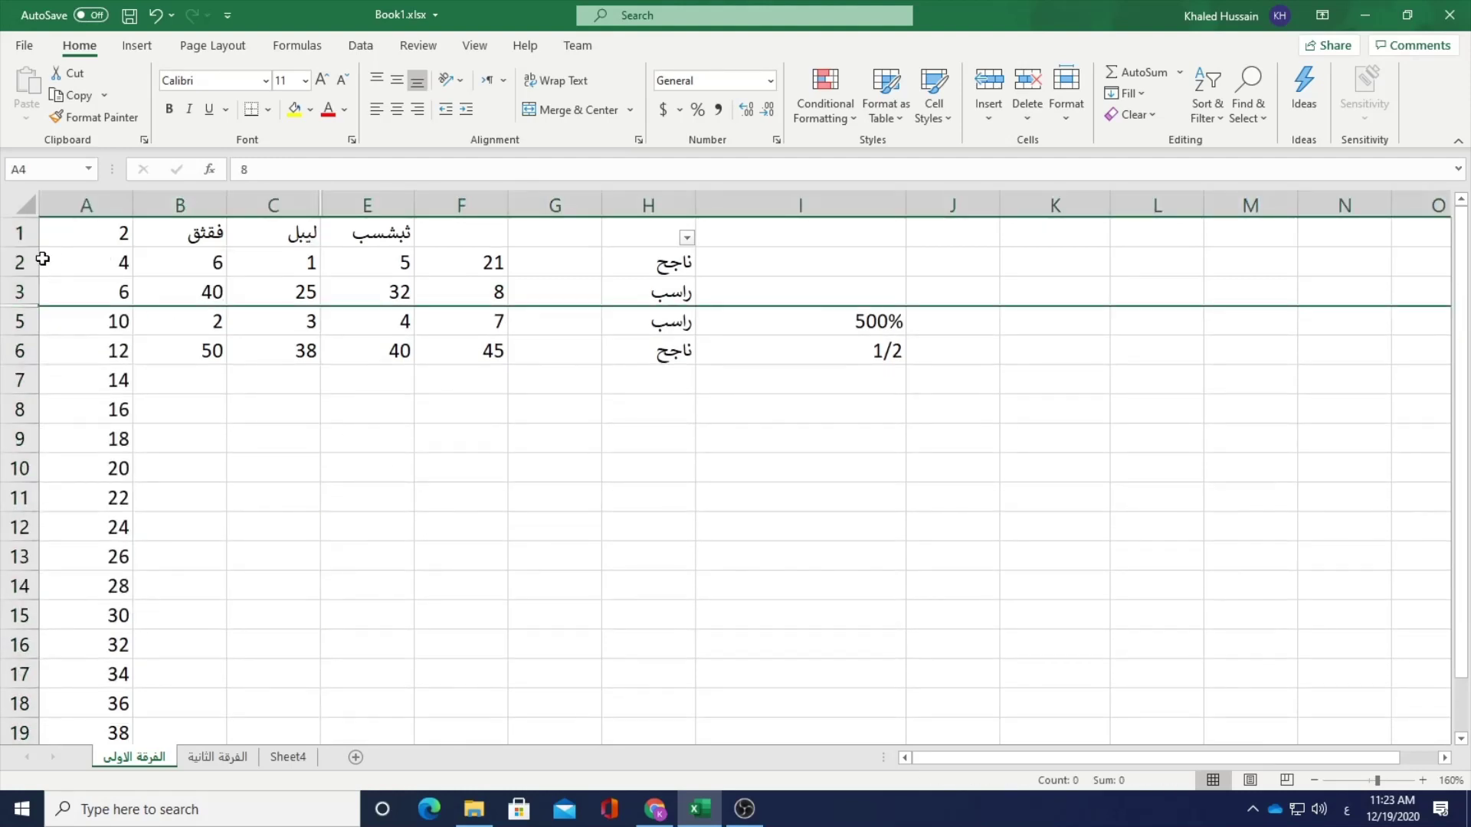
Unhide row 4 and column D.
{"action": "left_click_drag", "start_coordinate": [12, 292], "coordinate": [15, 321]}
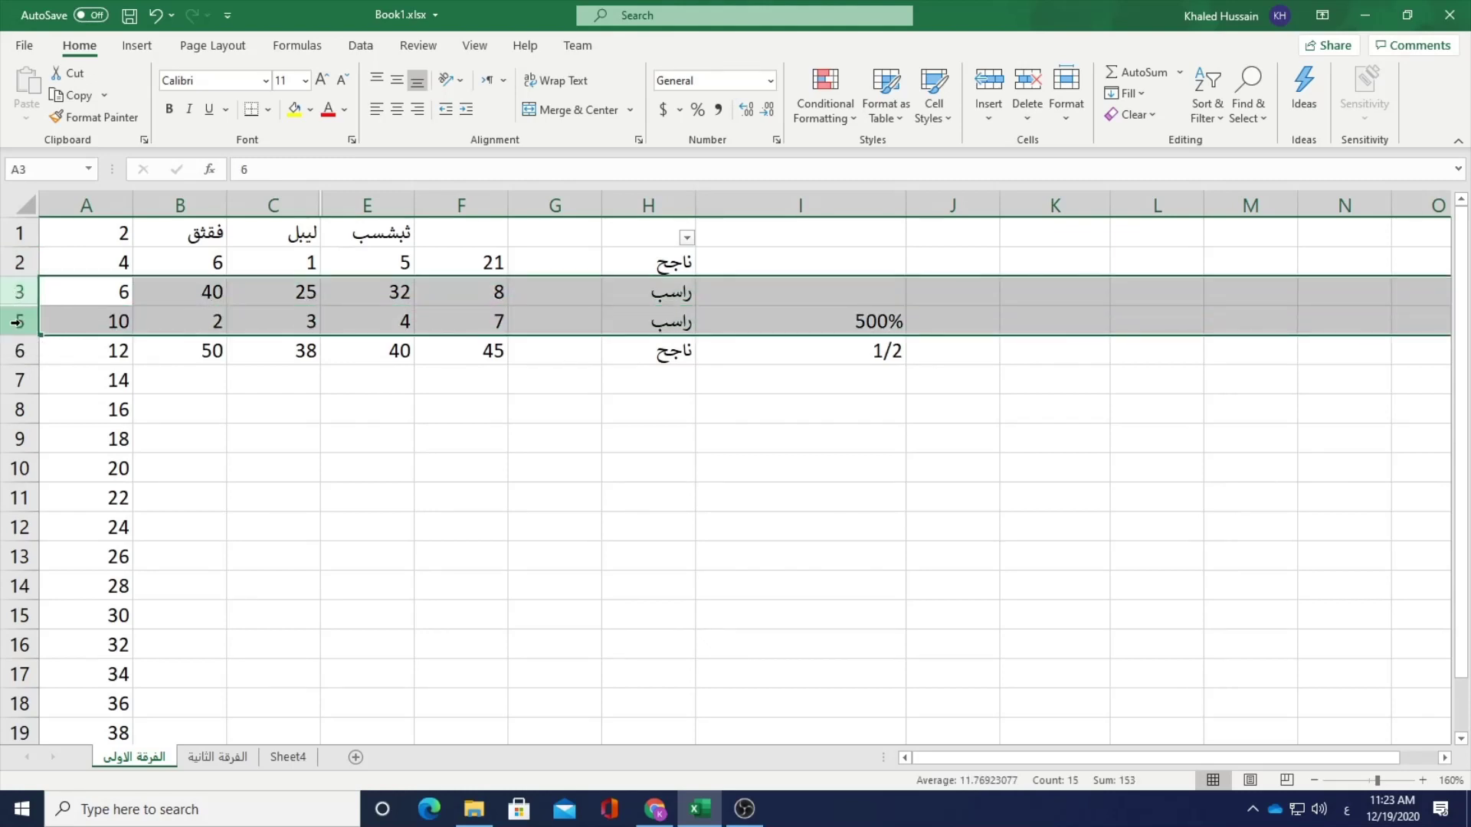
{"action": "right_click", "coordinate": [17, 299]}
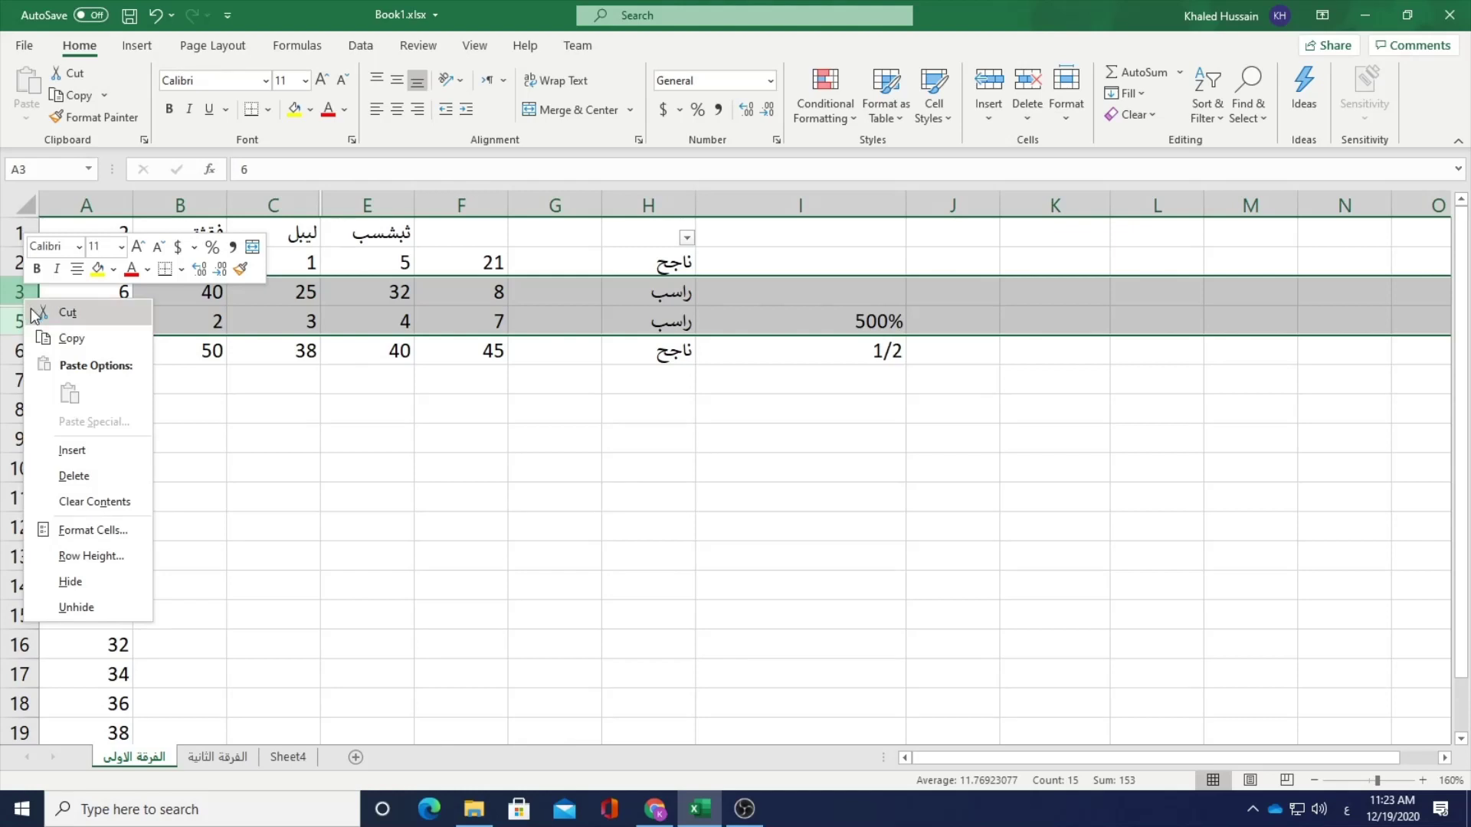
{"action": "left_click", "coordinate": [86, 609]}
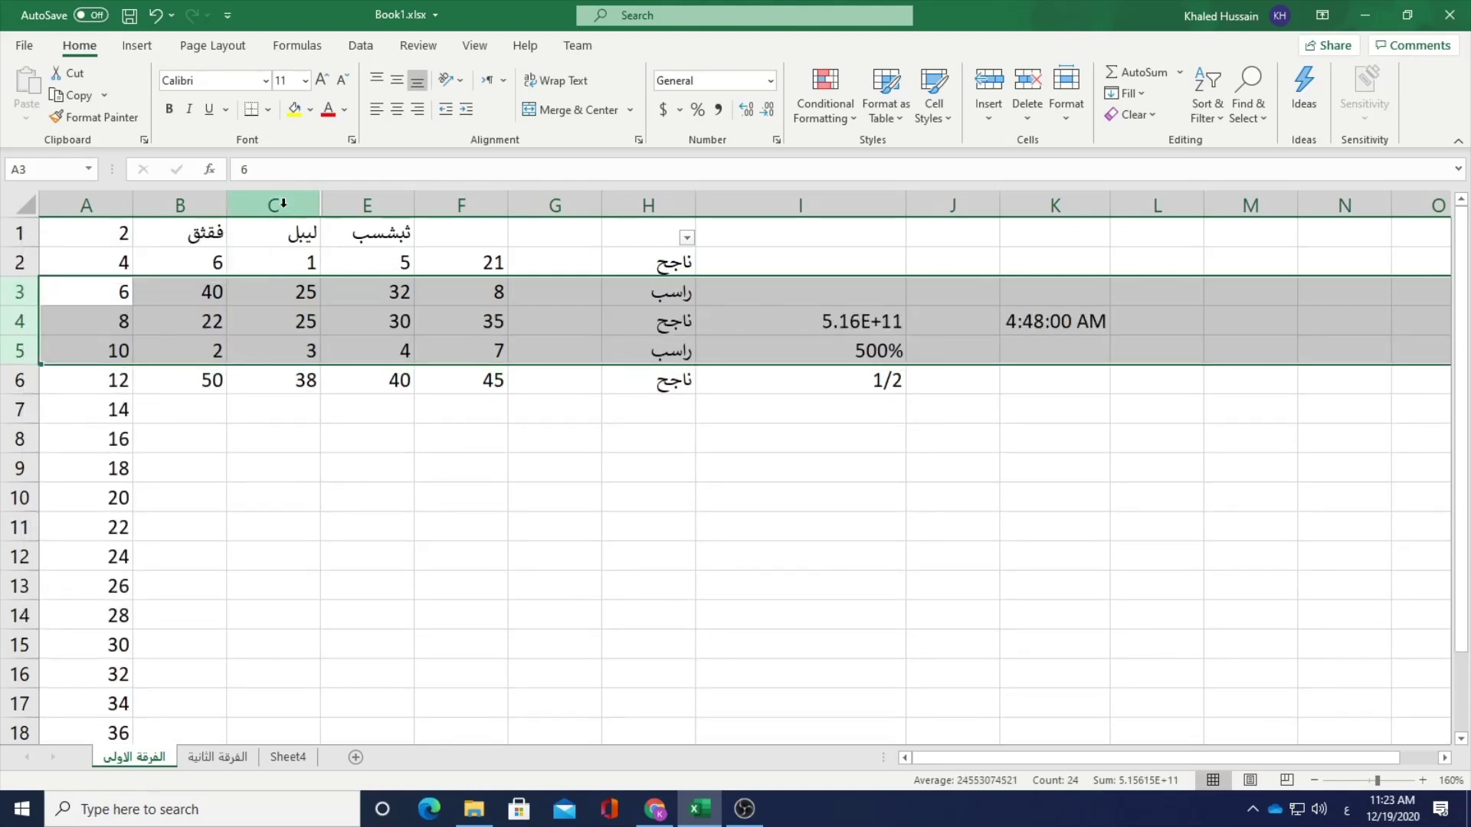
{"action": "left_click_drag", "start_coordinate": [283, 204], "coordinate": [340, 202]}
{"action": "right_click", "coordinate": [340, 202]}
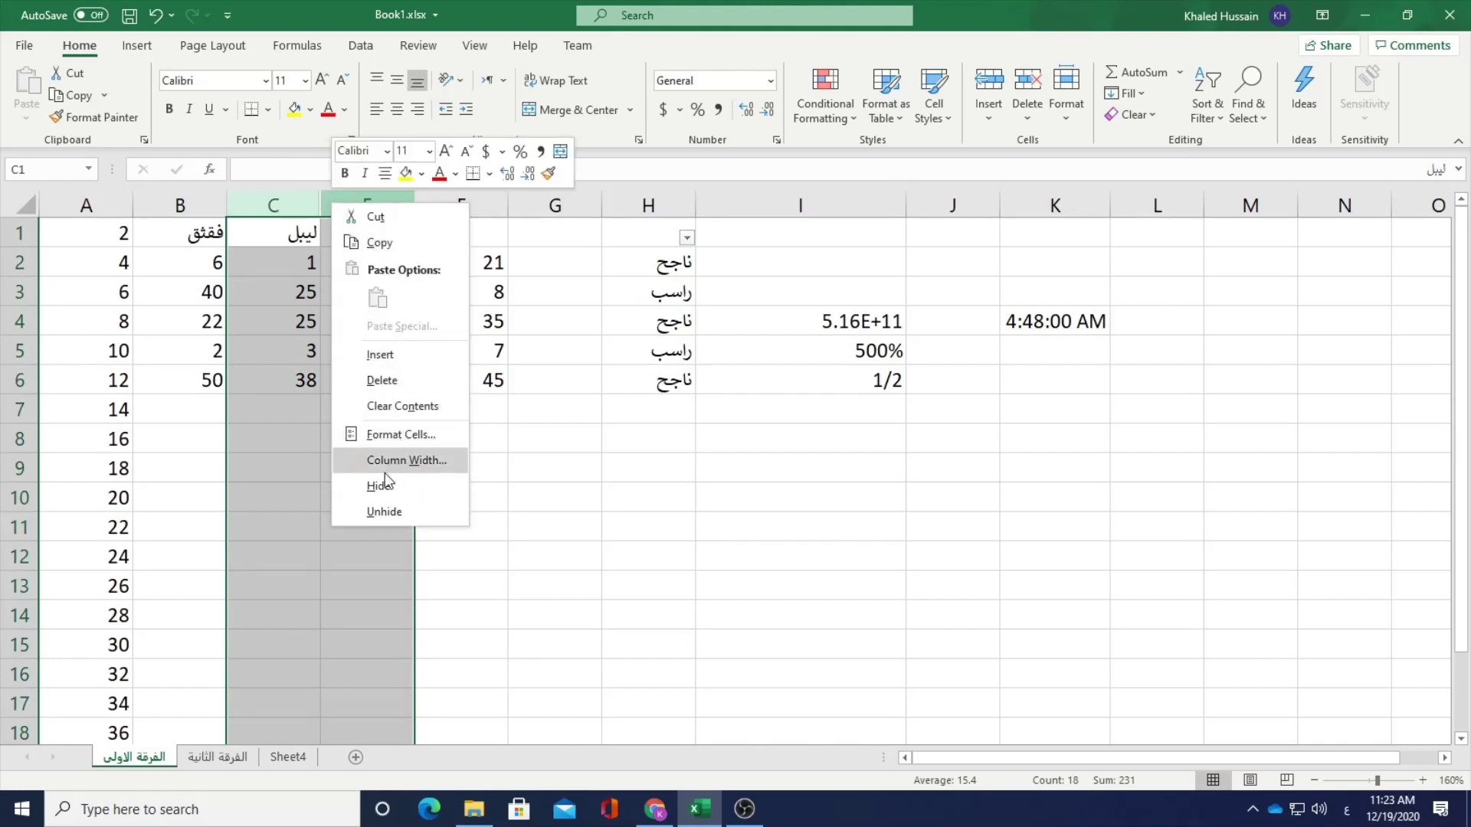
{"action": "left_click", "coordinate": [384, 499]}
Select cell F8 and switch the keyboard input language to English.
{"action": "left_click", "coordinate": [431, 321]}
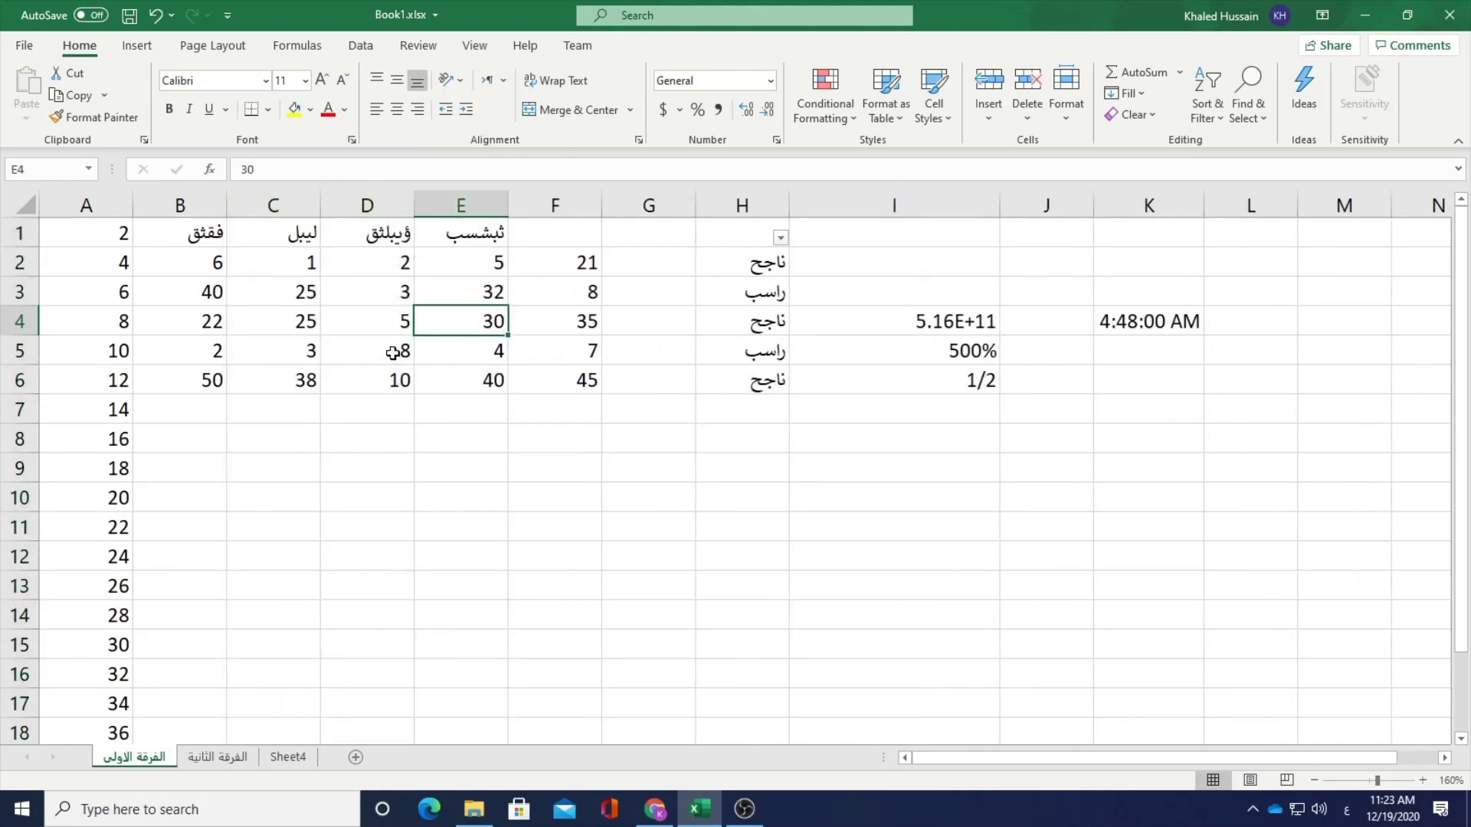
{"action": "key", "text": "Down"}
{"action": "key", "text": "Down"}
{"action": "key", "text": "Down"}
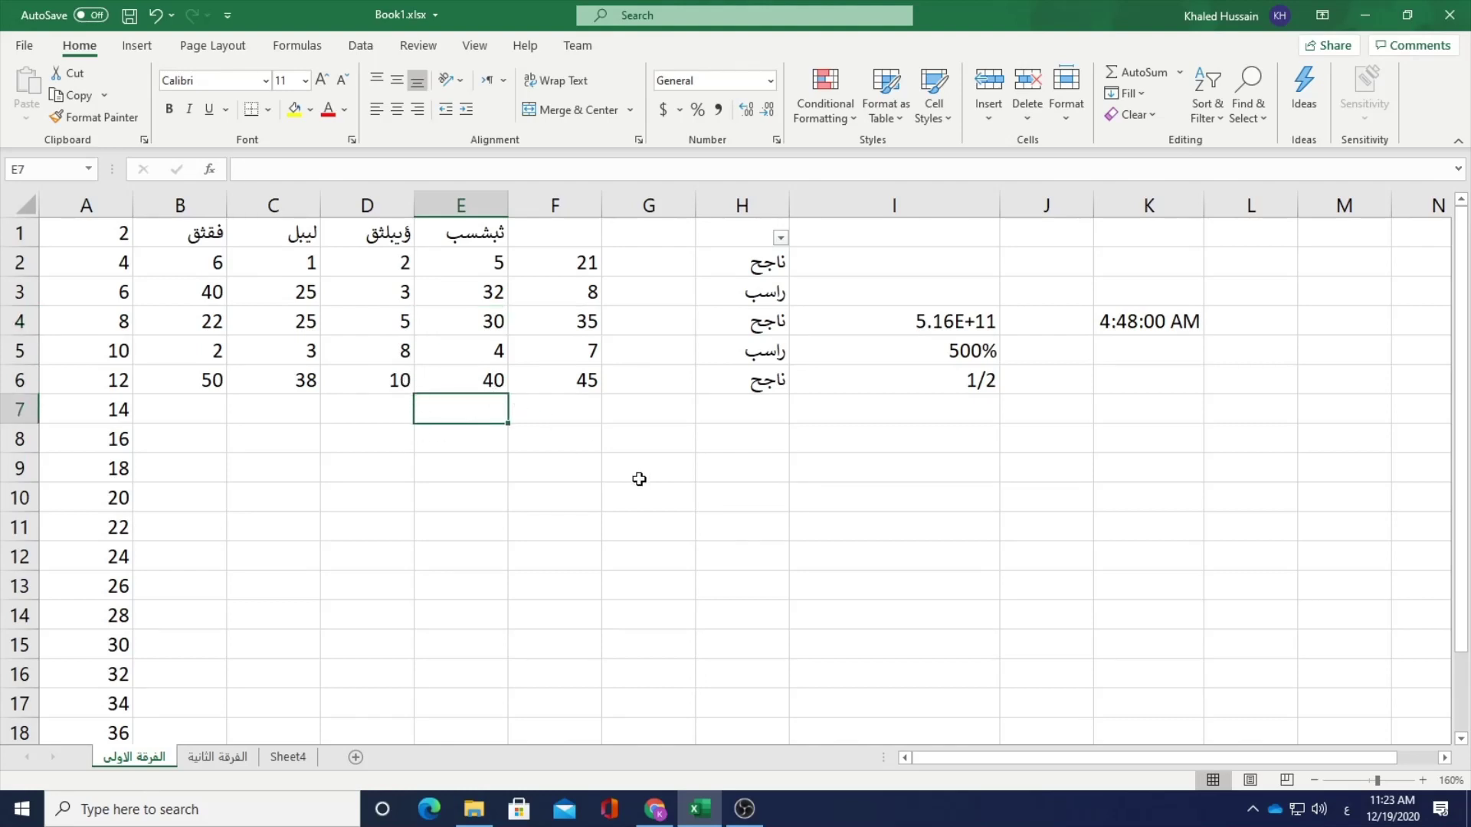
{"action": "left_click", "coordinate": [549, 445]}
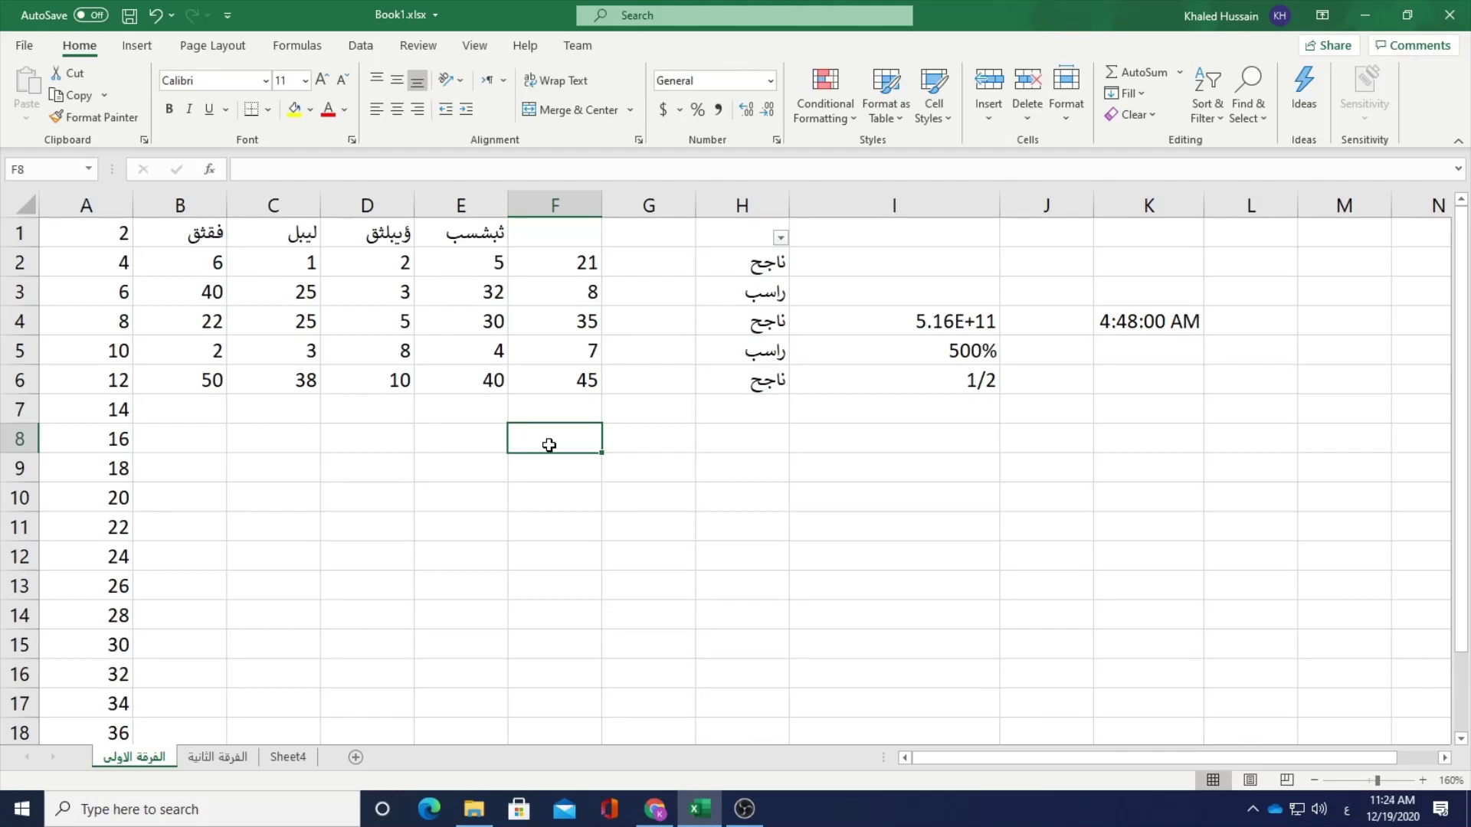
{"action": "left_click", "coordinate": [1346, 809]}
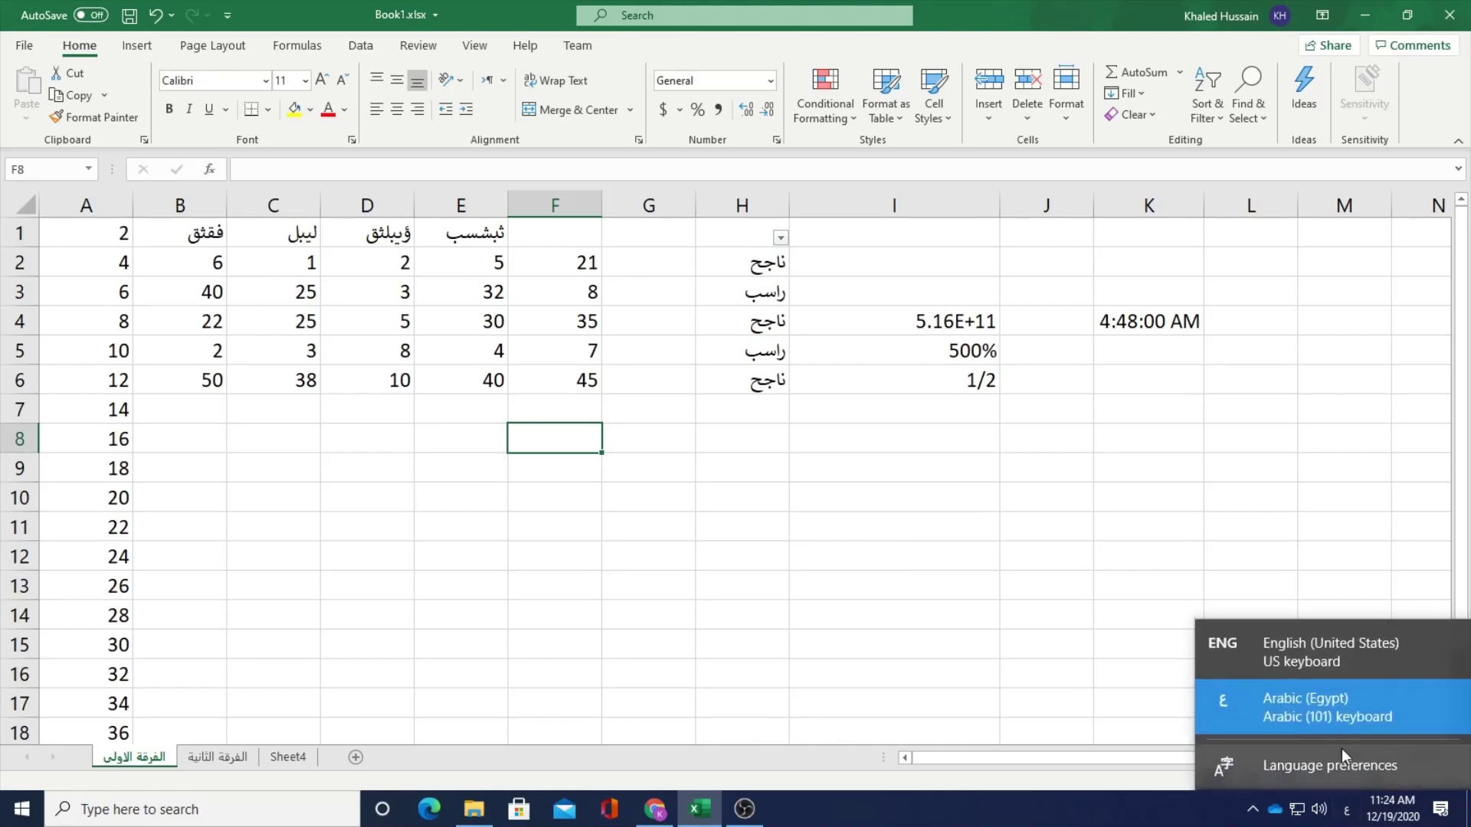
{"action": "left_click", "coordinate": [1314, 658]}
Give F8 a data validation rule allowing only decimals less than a set maximum.
{"action": "left_click", "coordinate": [363, 46]}
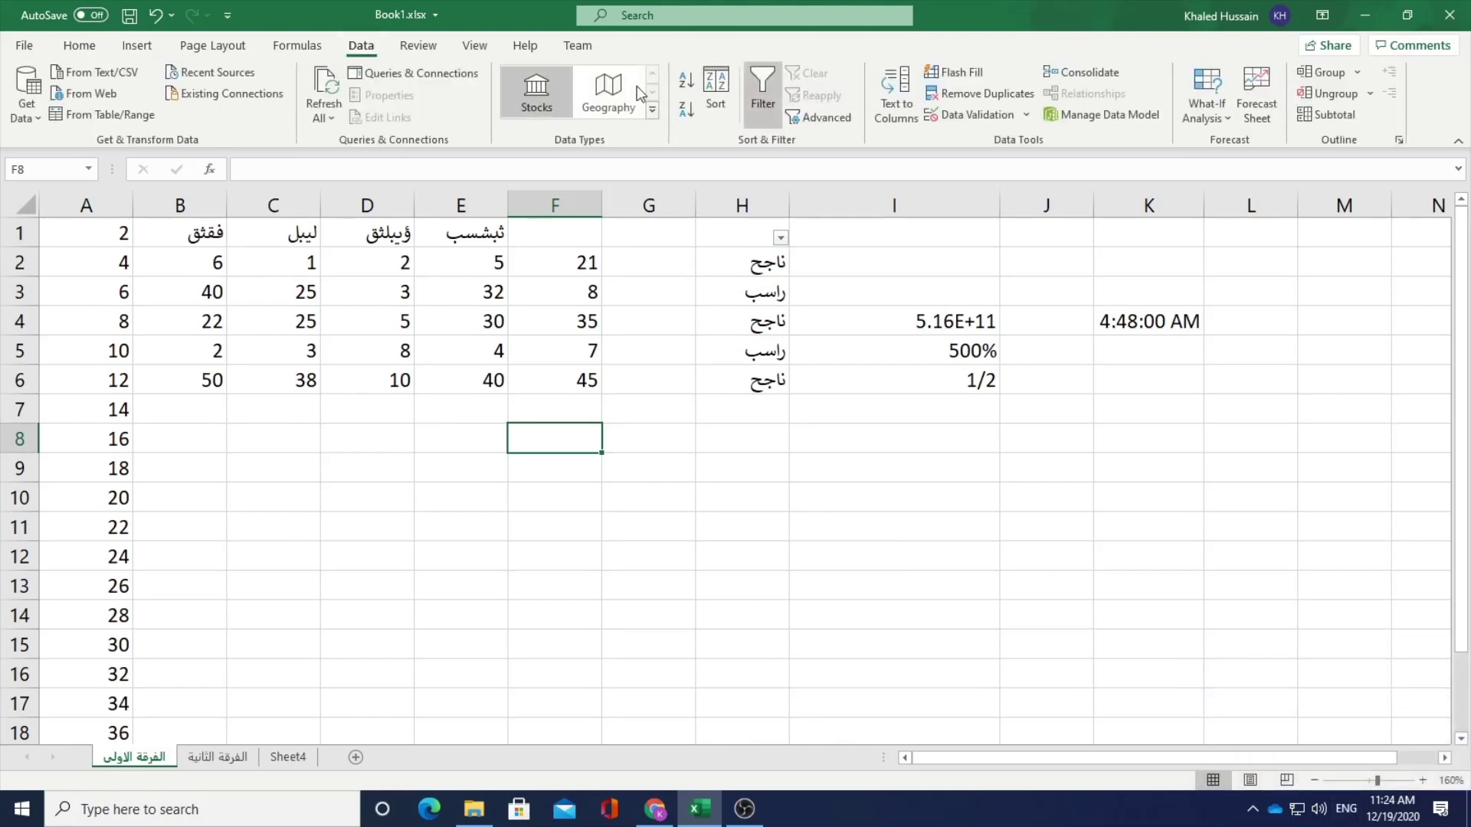
{"action": "left_click", "coordinate": [950, 113]}
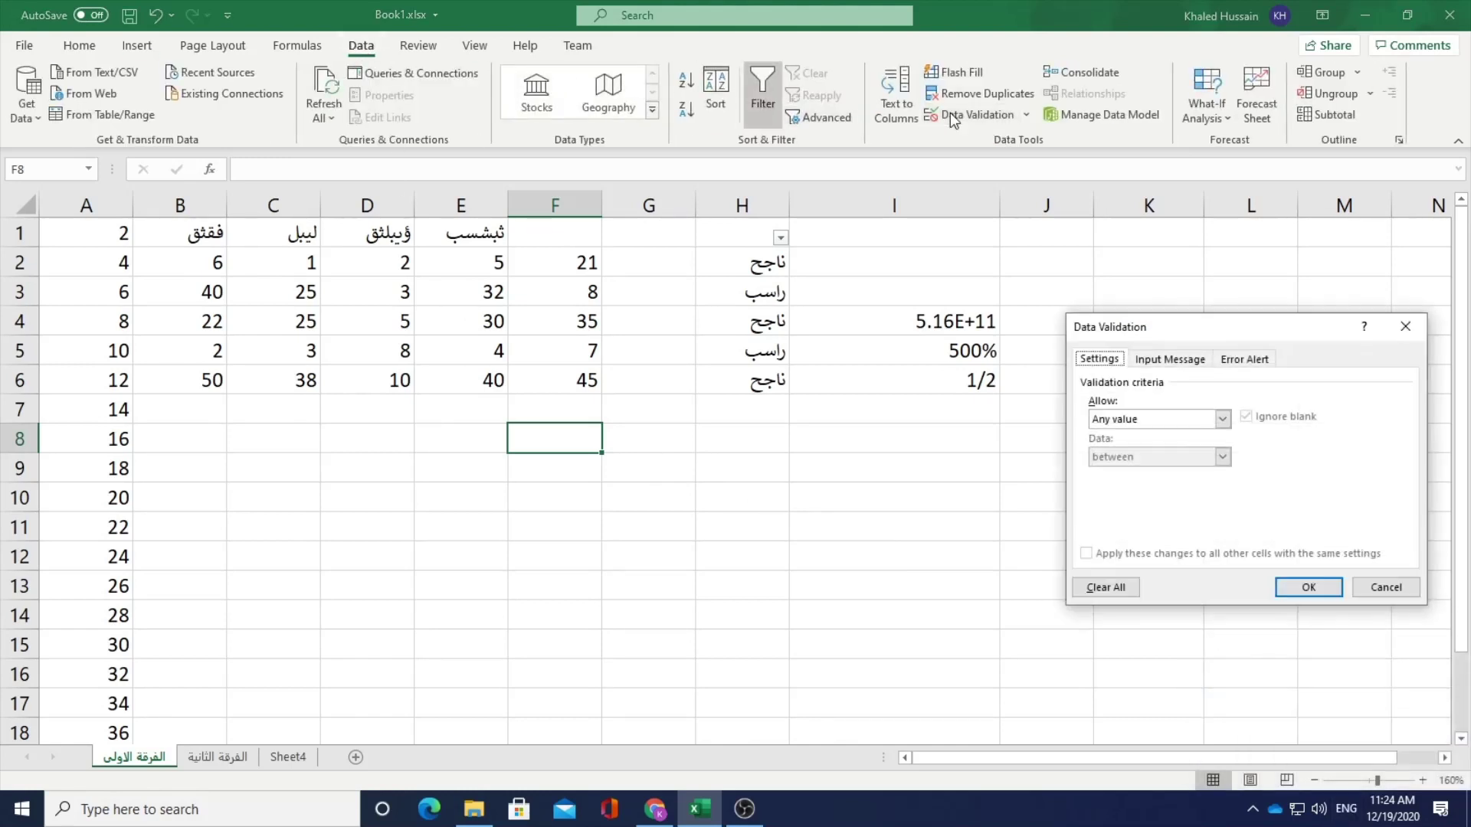
{"action": "left_click", "coordinate": [1221, 420]}
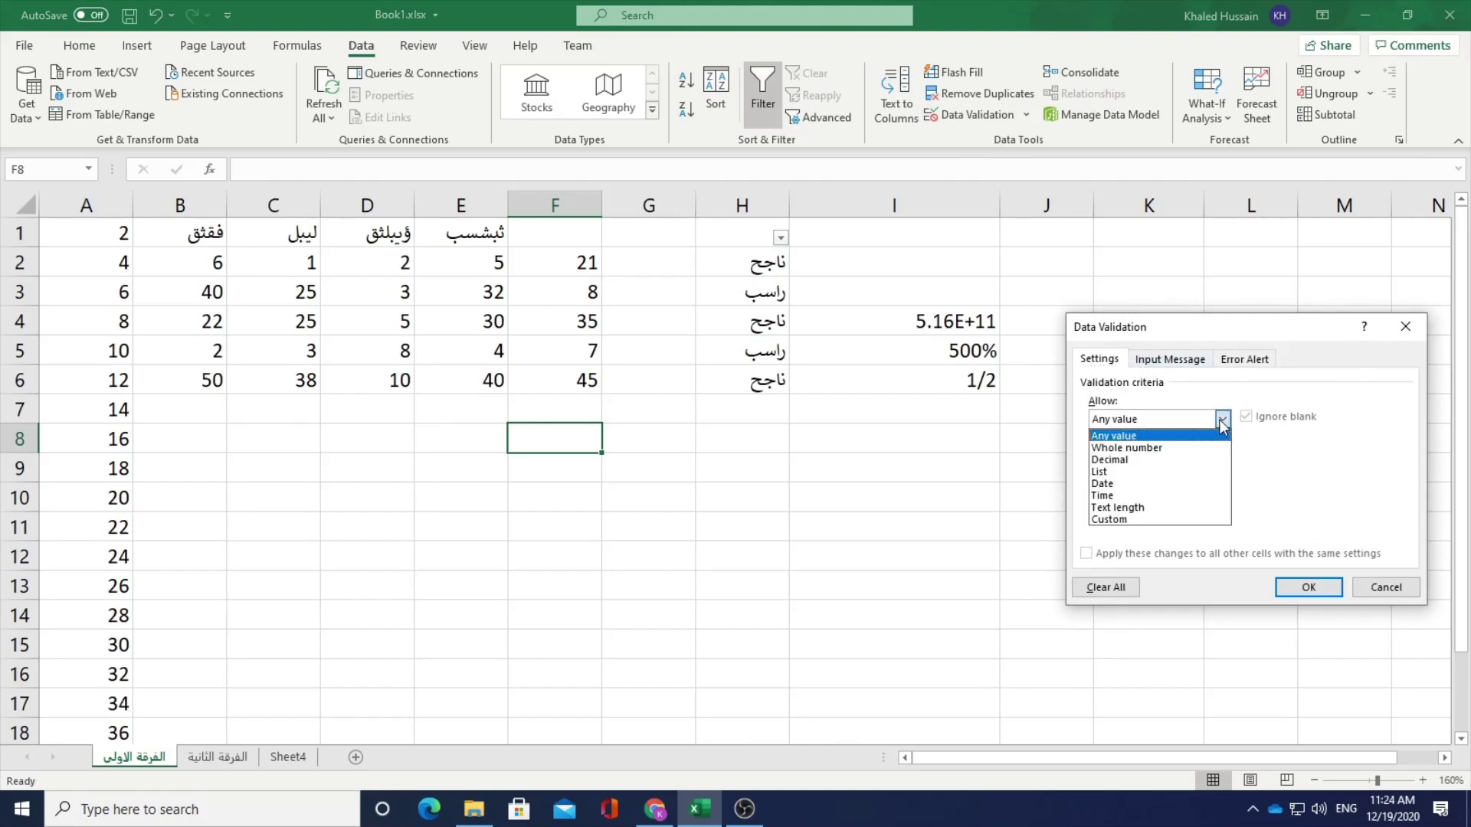
{"action": "left_click", "coordinate": [1140, 459]}
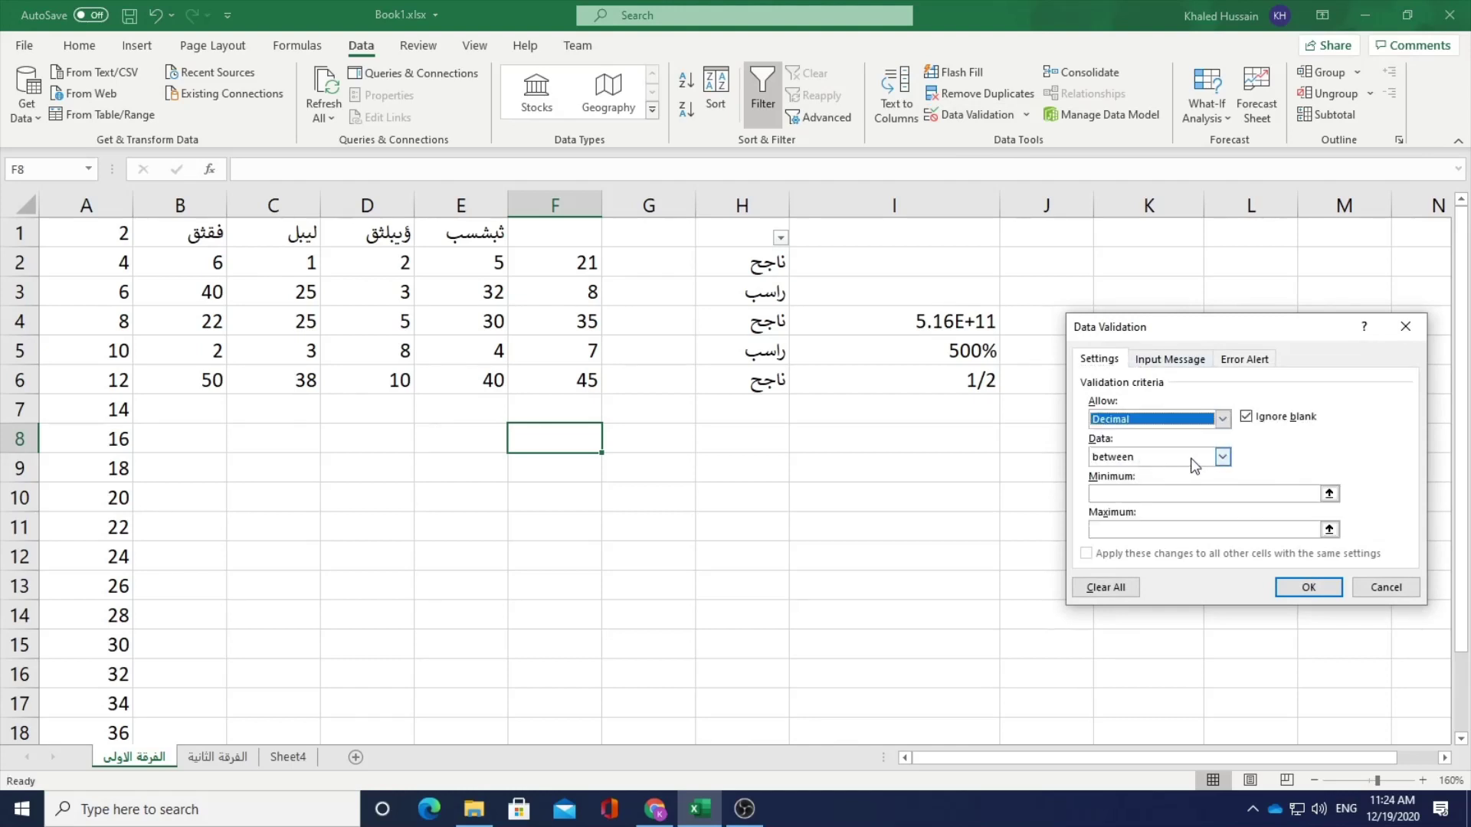
{"action": "left_click", "coordinate": [1222, 458]}
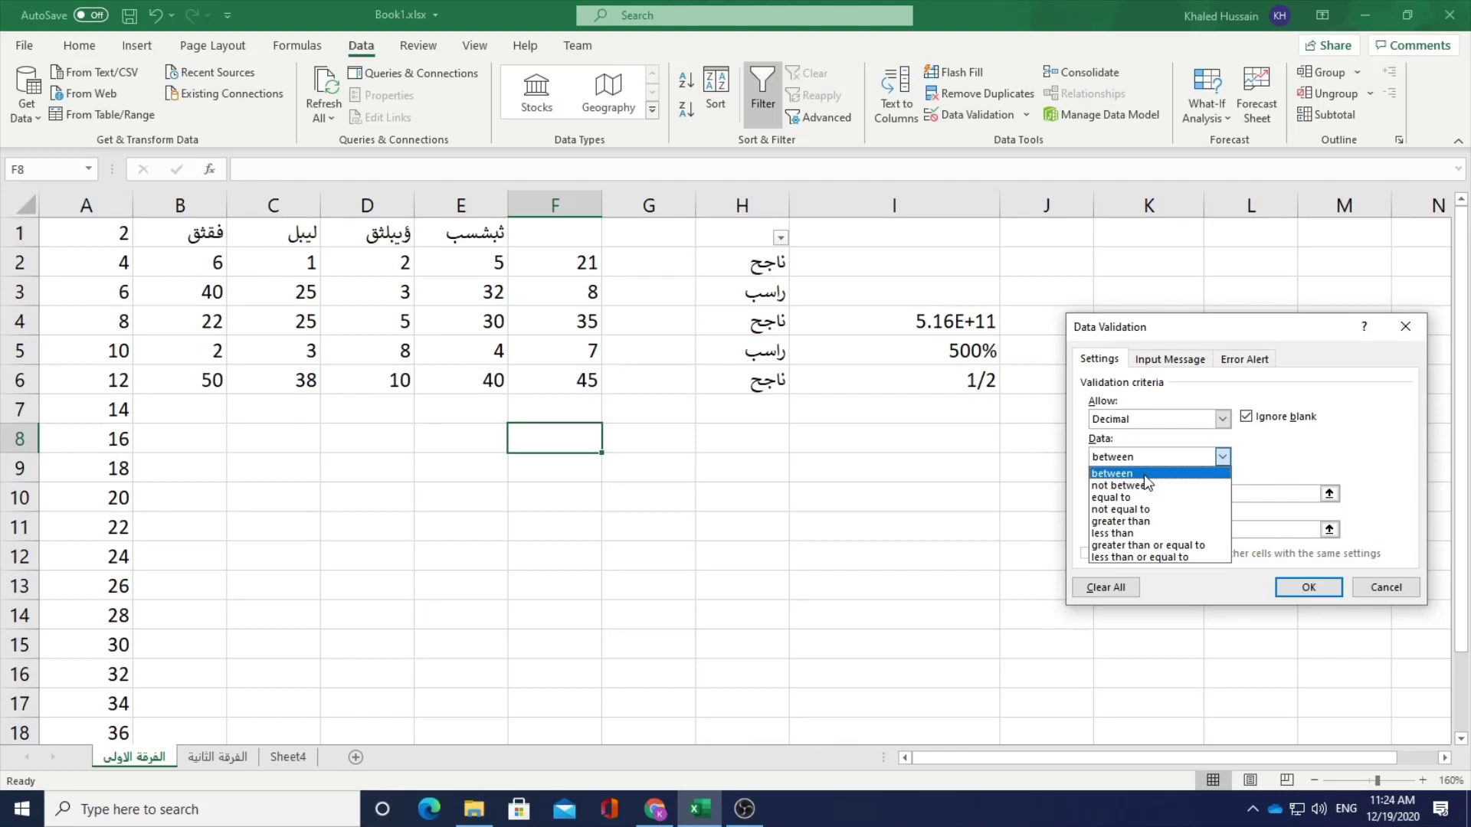
{"action": "left_click", "coordinate": [1134, 533]}
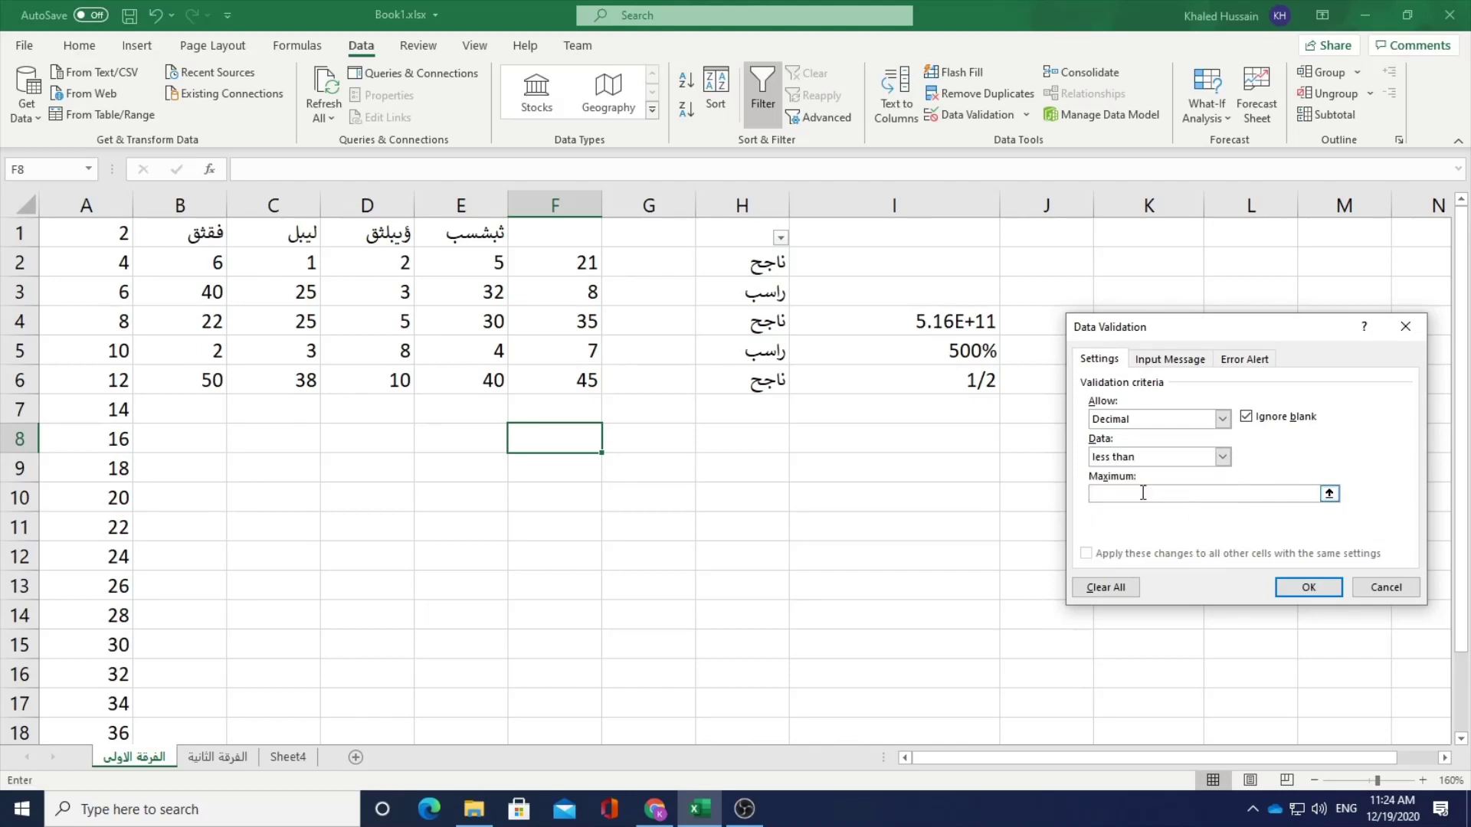
{"action": "left_click", "coordinate": [1143, 493]}
{"action": "type", "text": "10"}
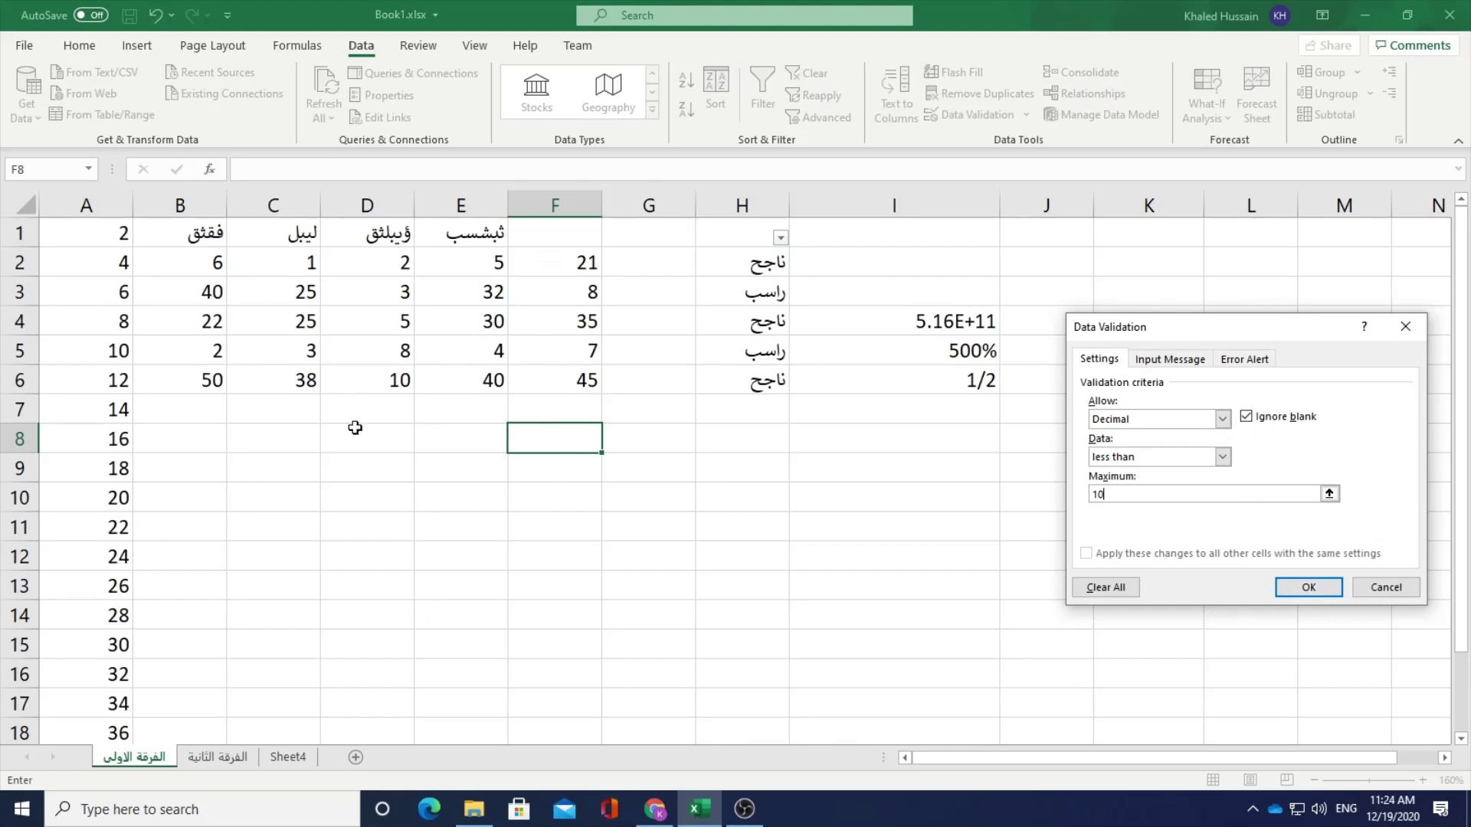
{"action": "left_click", "coordinate": [1329, 591]}
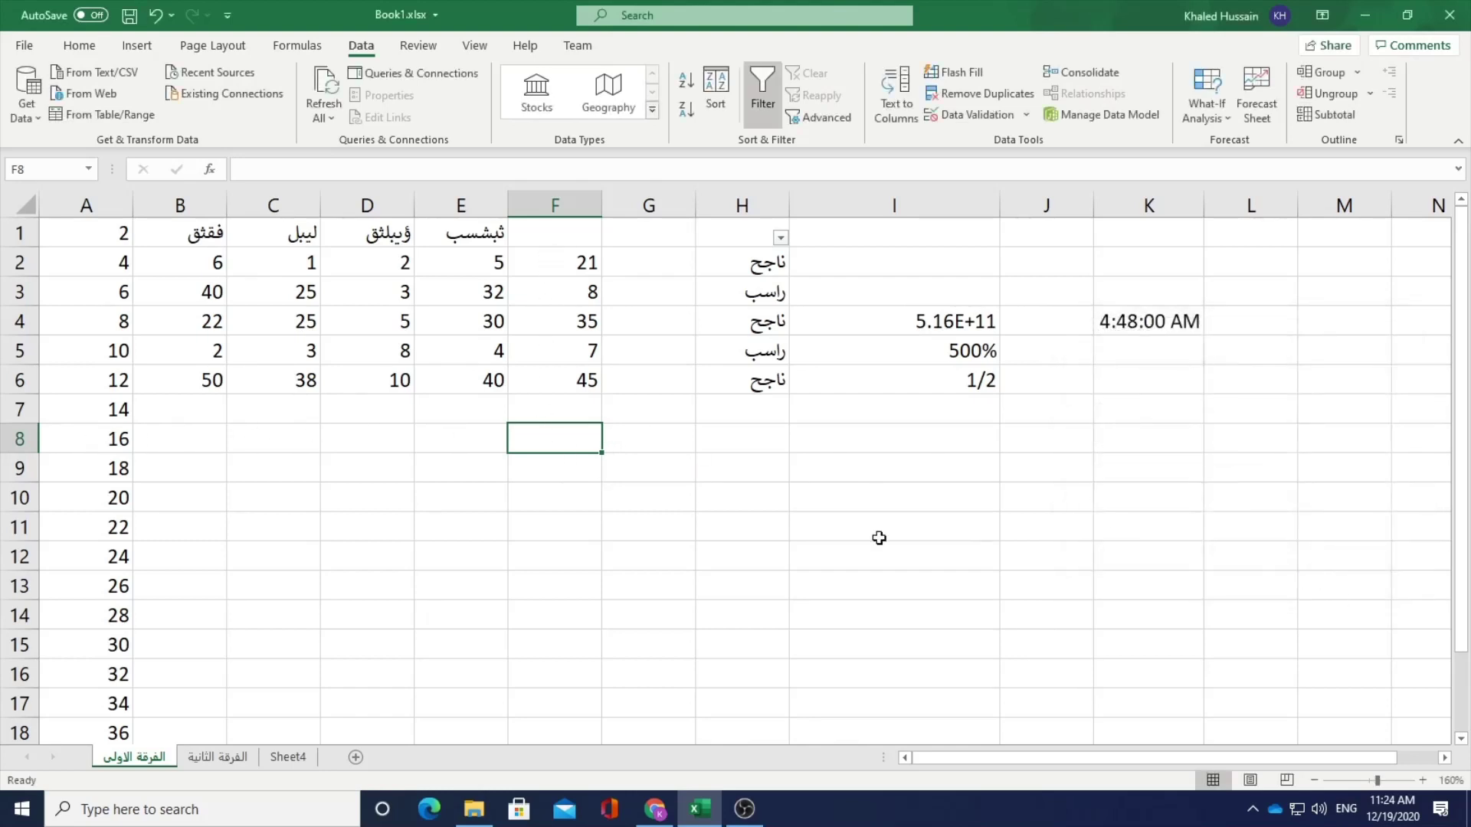
Enter 5 in cell F8.
{"action": "type", "text": "5"}
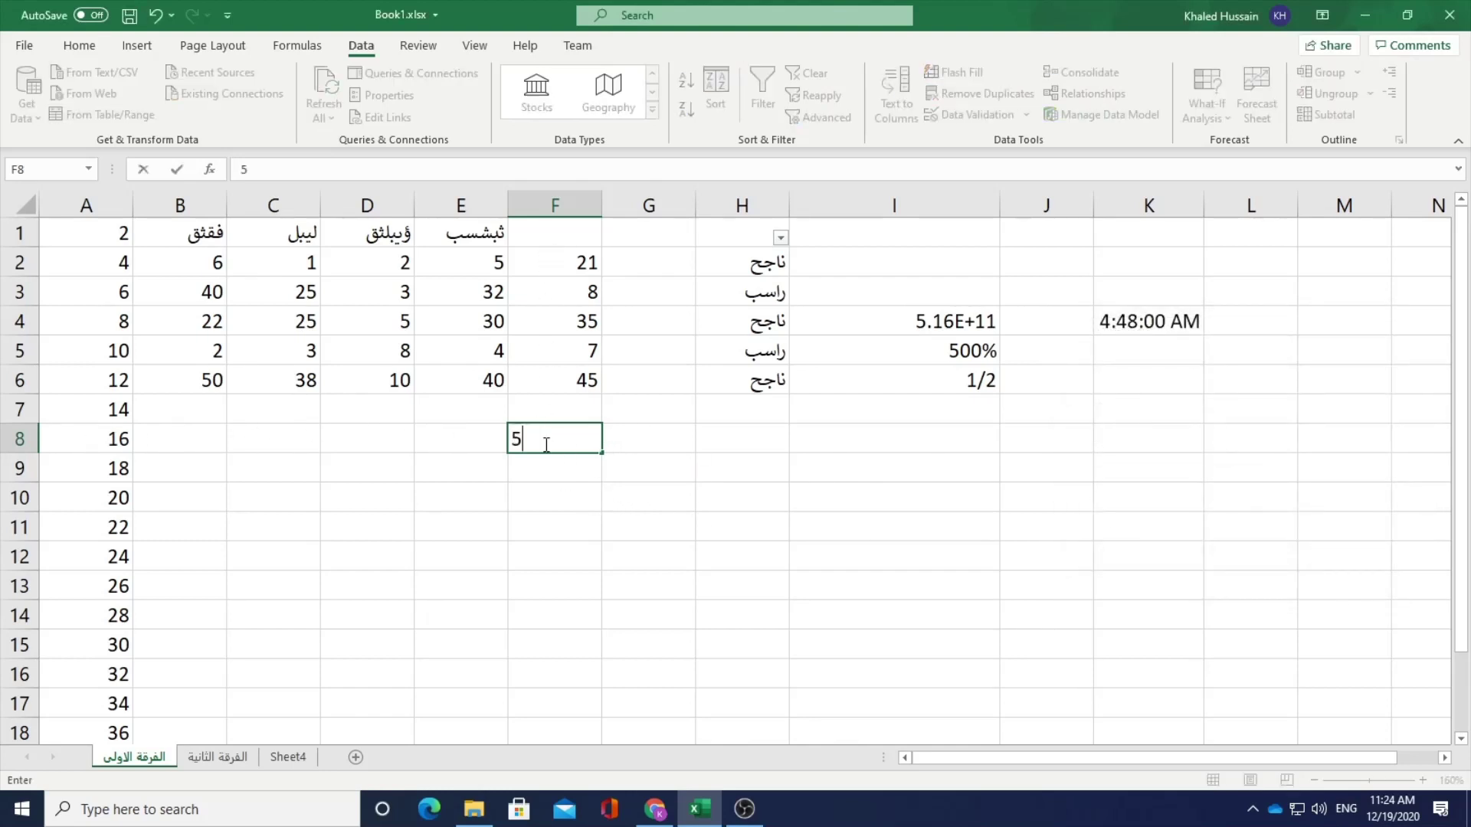
{"action": "key", "text": "Return"}
{"action": "left_click", "coordinate": [542, 441]}
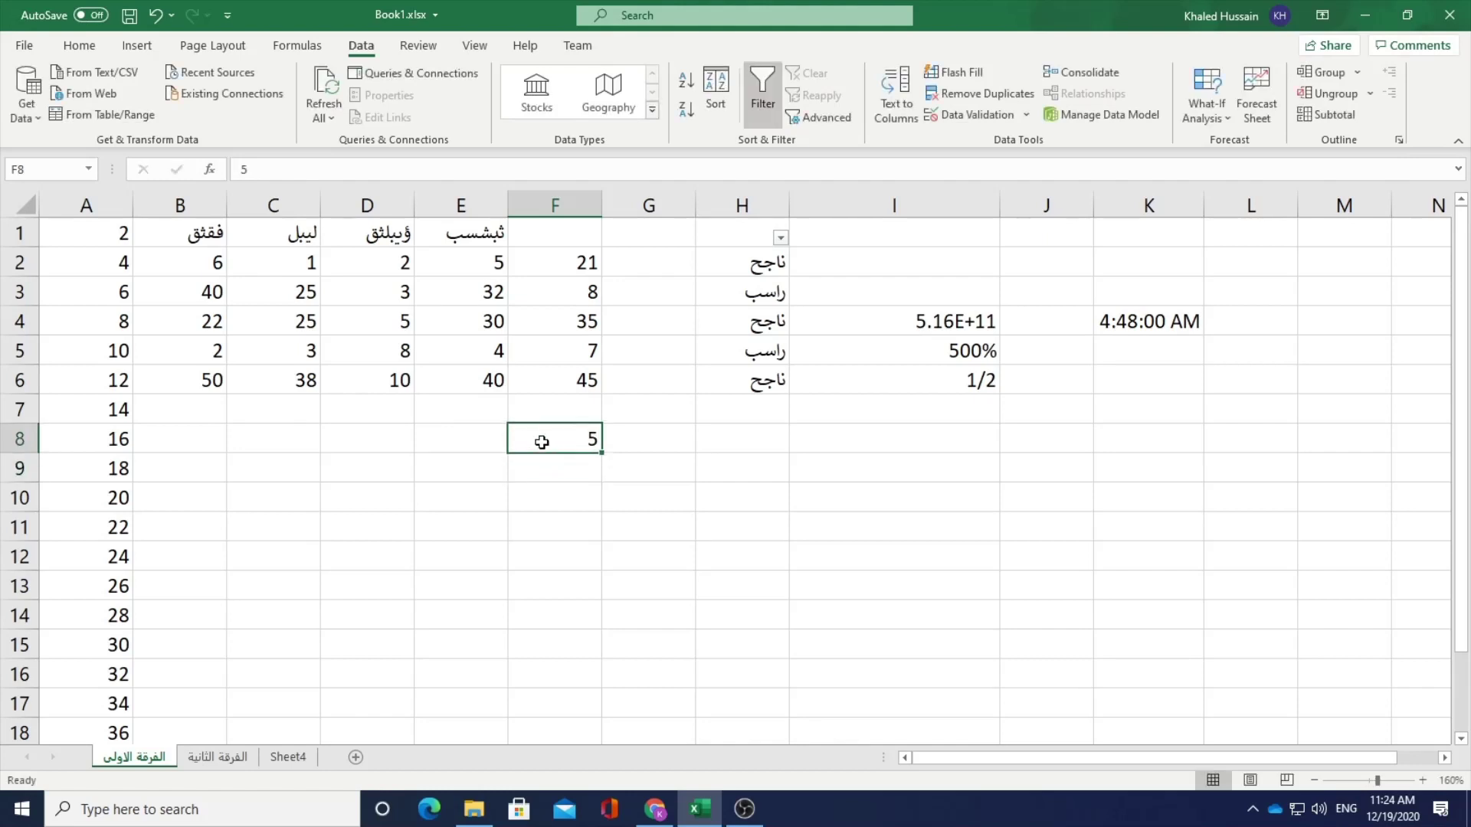
{"action": "double_click", "coordinate": [541, 442]}
{"action": "key", "text": "Return"}
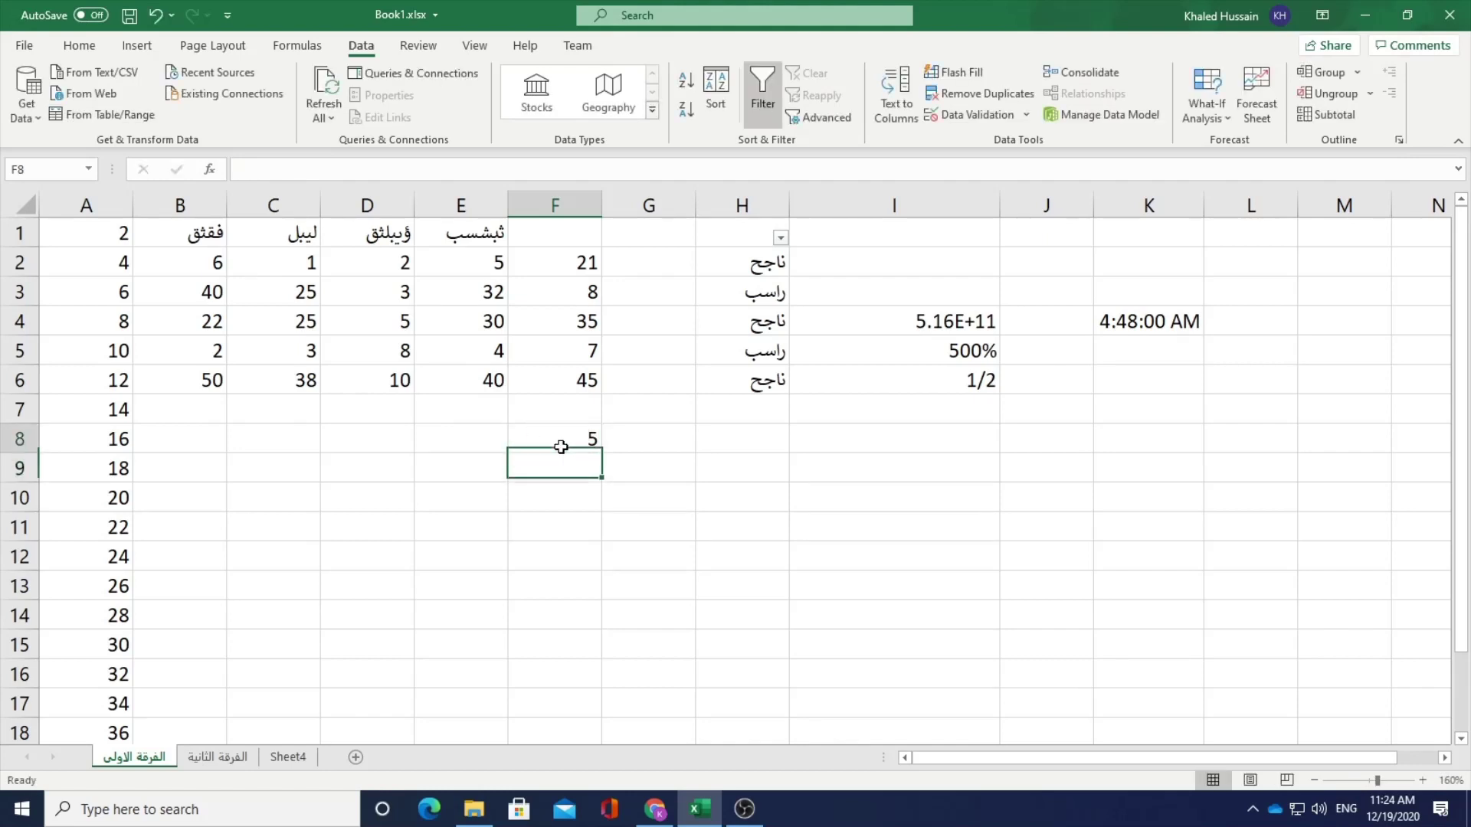
Try entering 15 in F8, cancel the validation error, and confirm F8 still holds 5.
{"action": "left_click", "coordinate": [561, 440]}
{"action": "double_click", "coordinate": [585, 441]}
{"action": "double_click", "coordinate": [592, 438]}
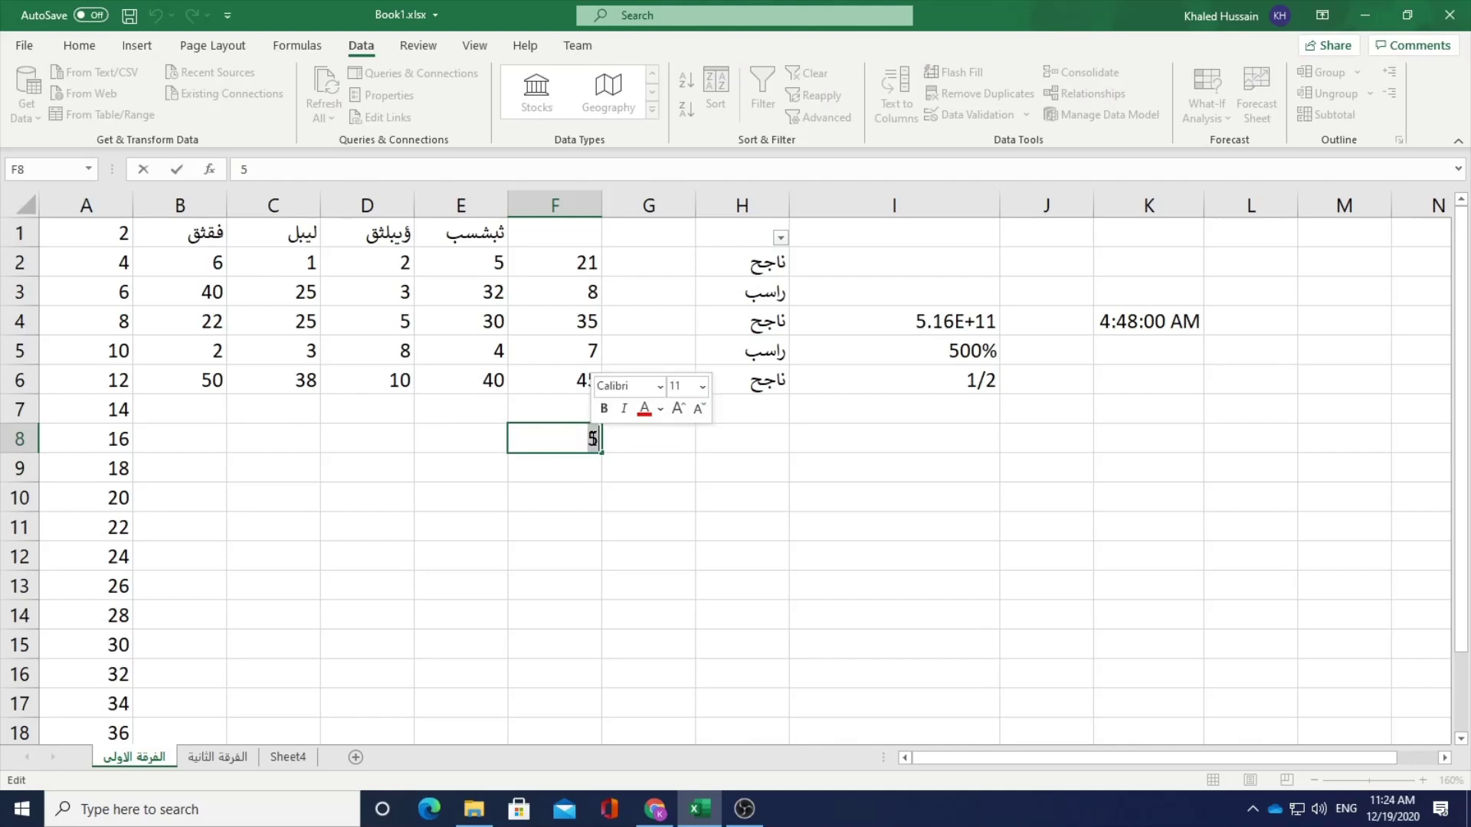
{"action": "type", "text": "15"}
{"action": "key", "text": "Return"}
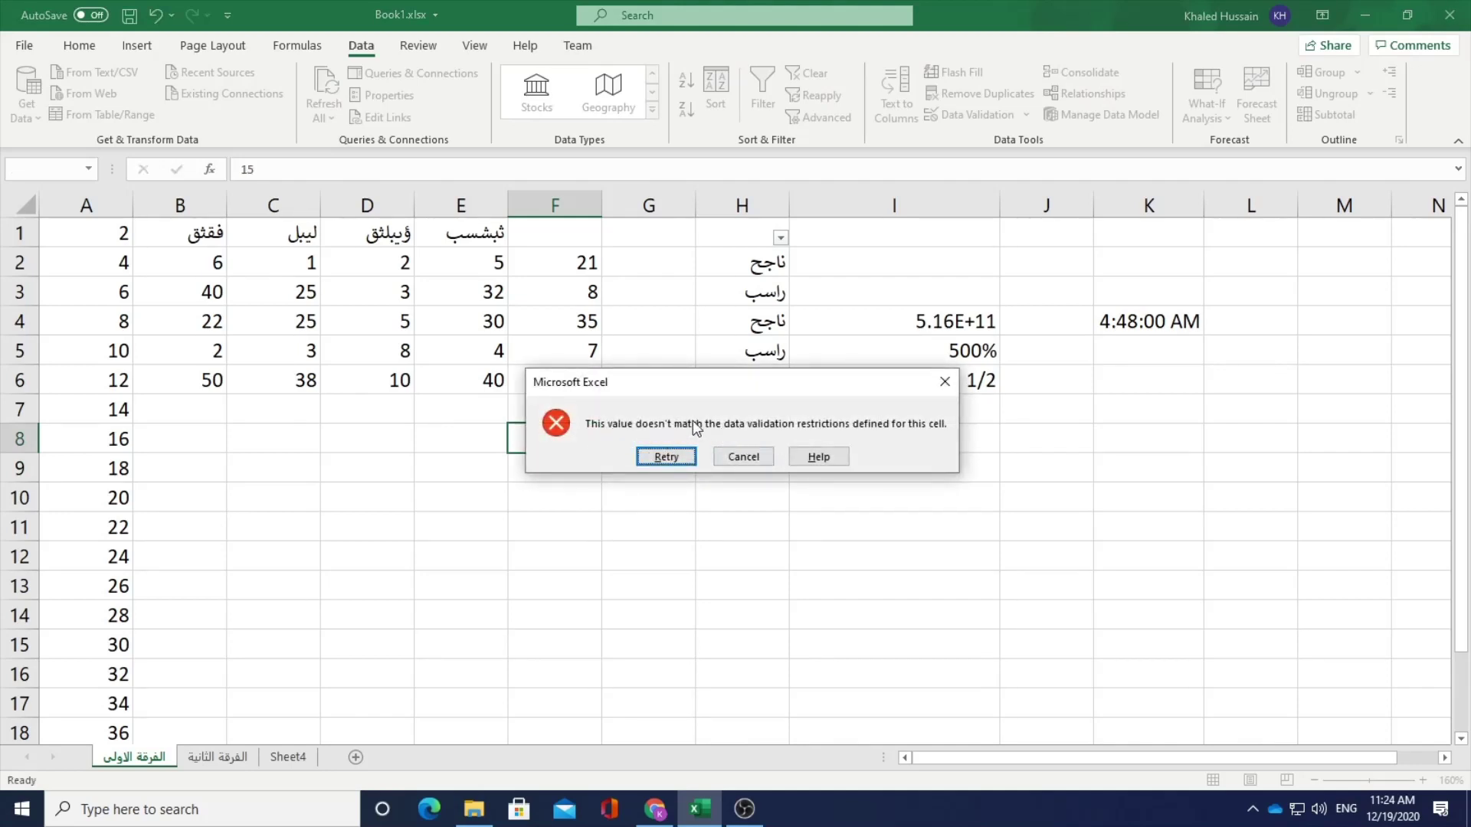
{"action": "left_click", "coordinate": [734, 457]}
{"action": "left_click", "coordinate": [552, 463]}
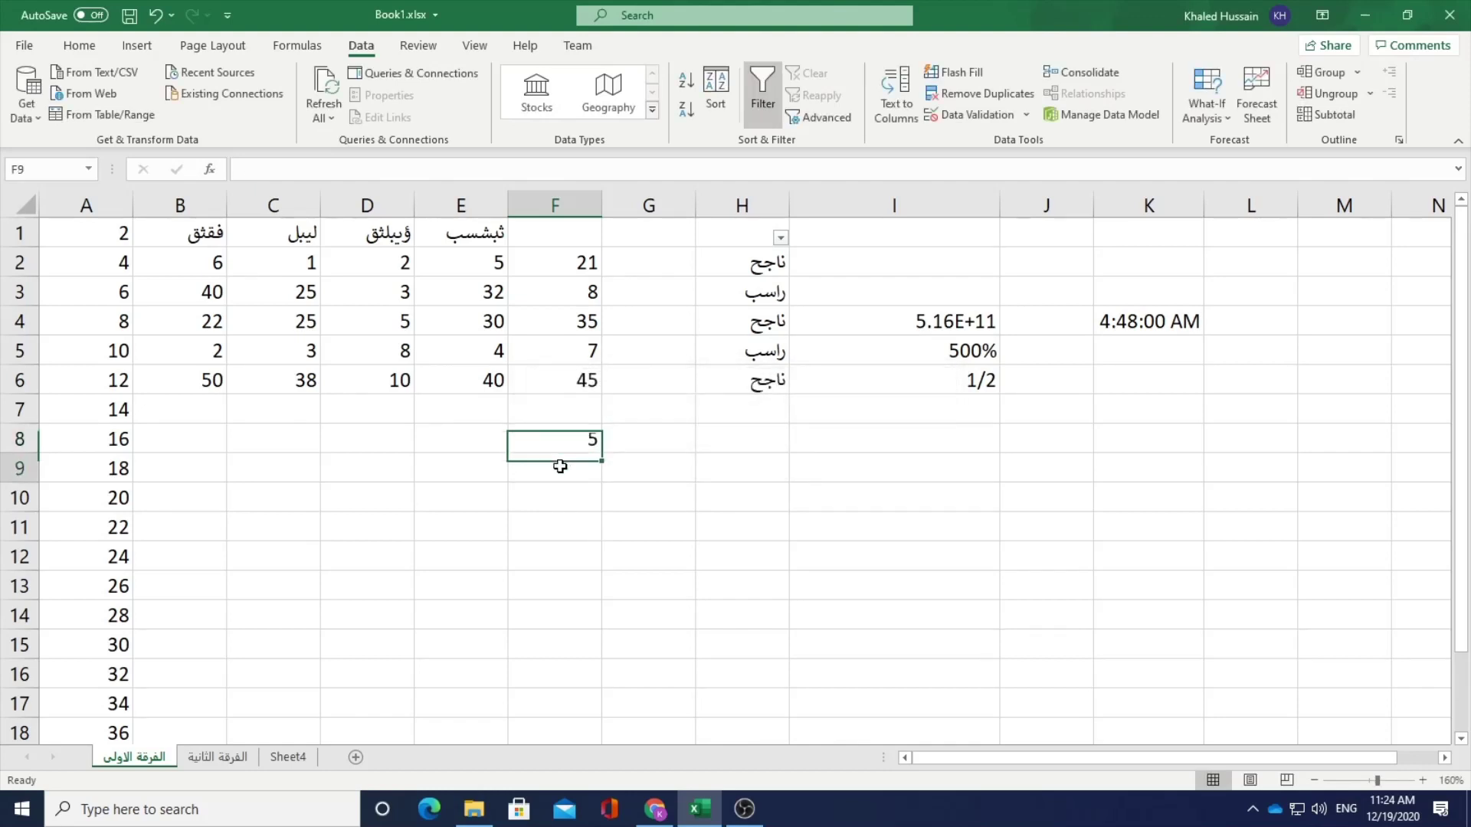
{"action": "left_click", "coordinate": [552, 445]}
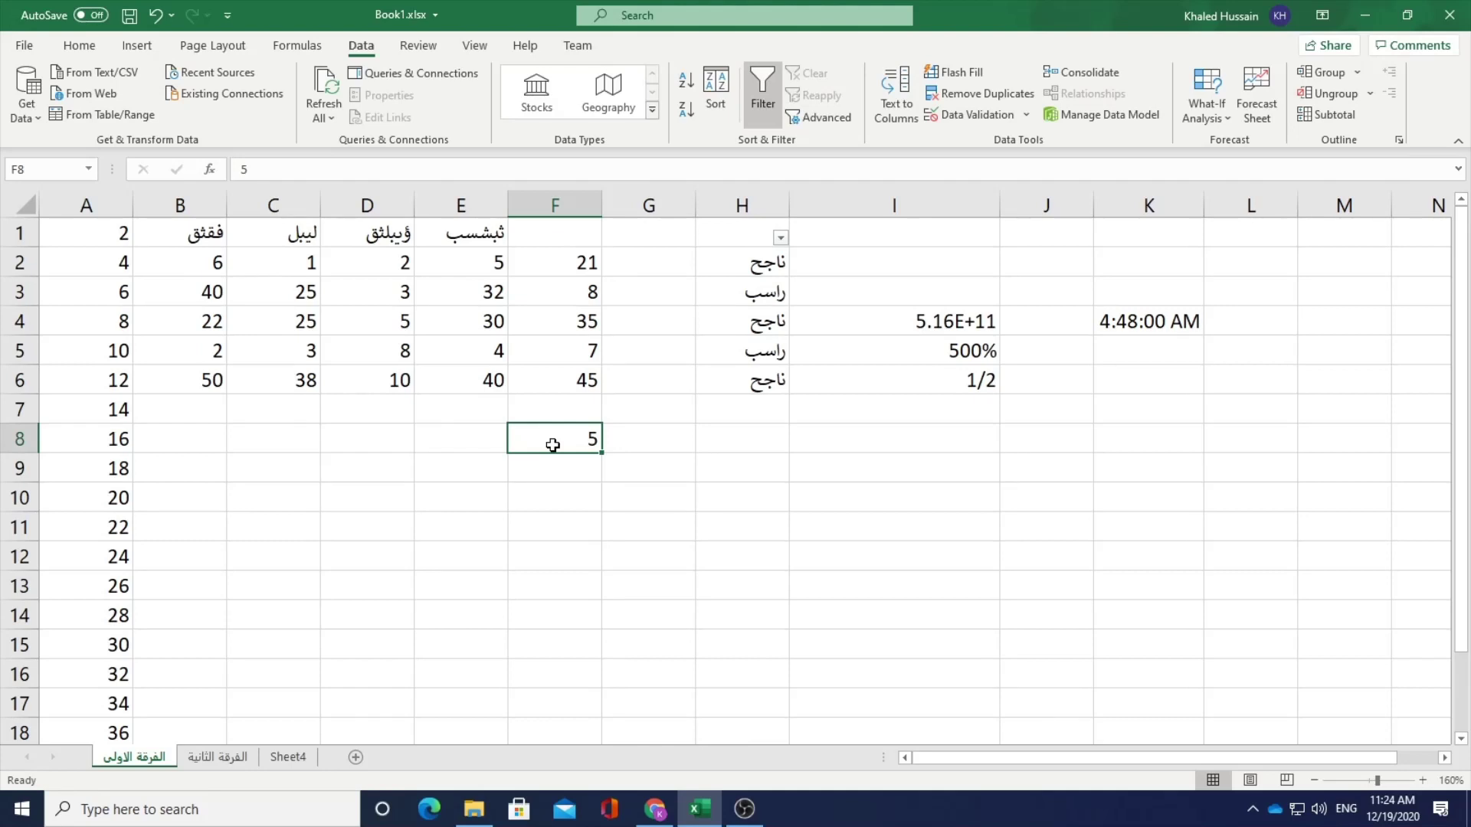
{"action": "left_click", "coordinate": [655, 463]}
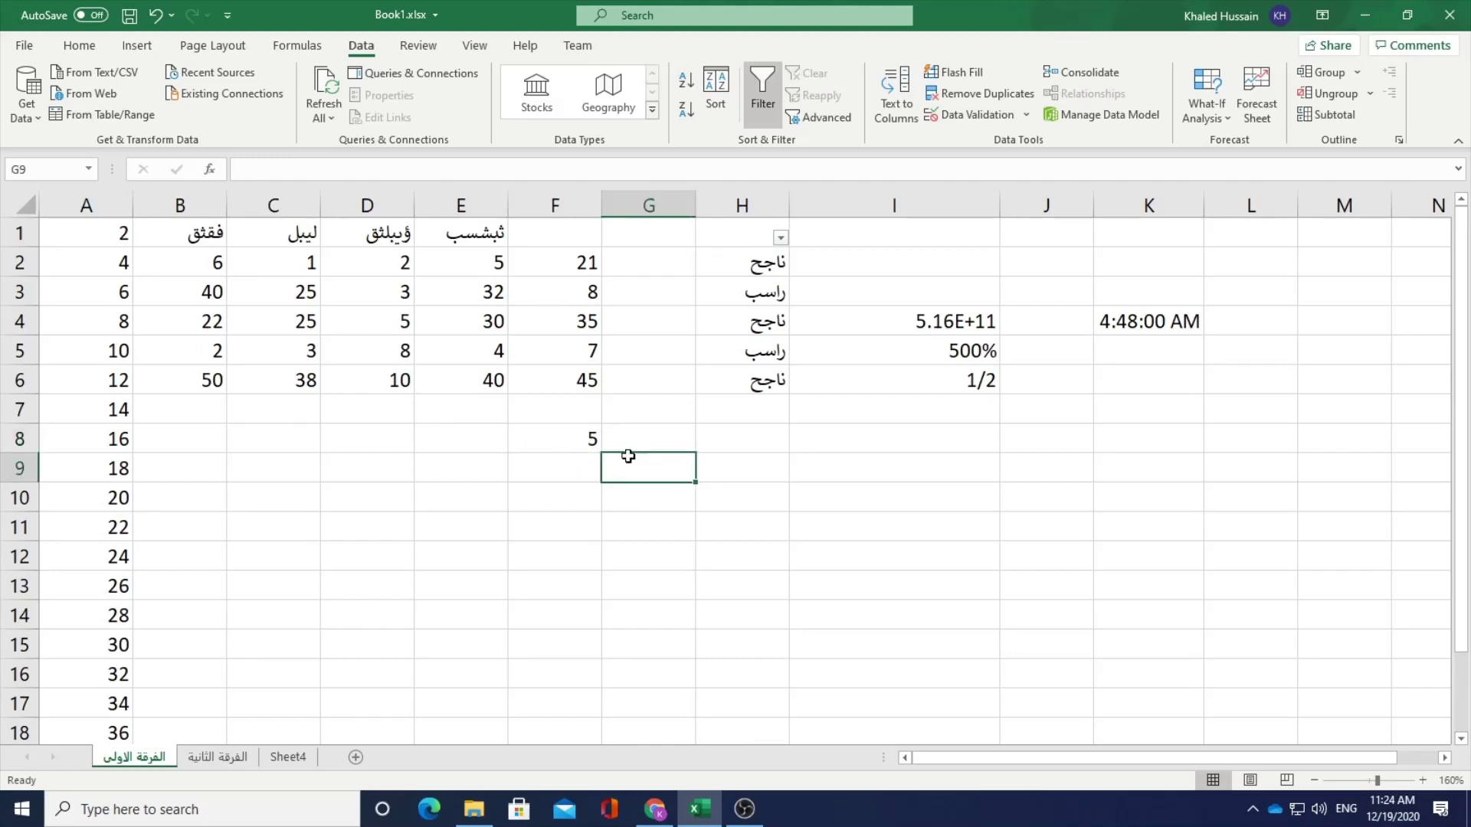
Look through the Pictures, Shapes and SmartArt options, then cancel the SmartArt dialog.
{"action": "left_click", "coordinate": [137, 48]}
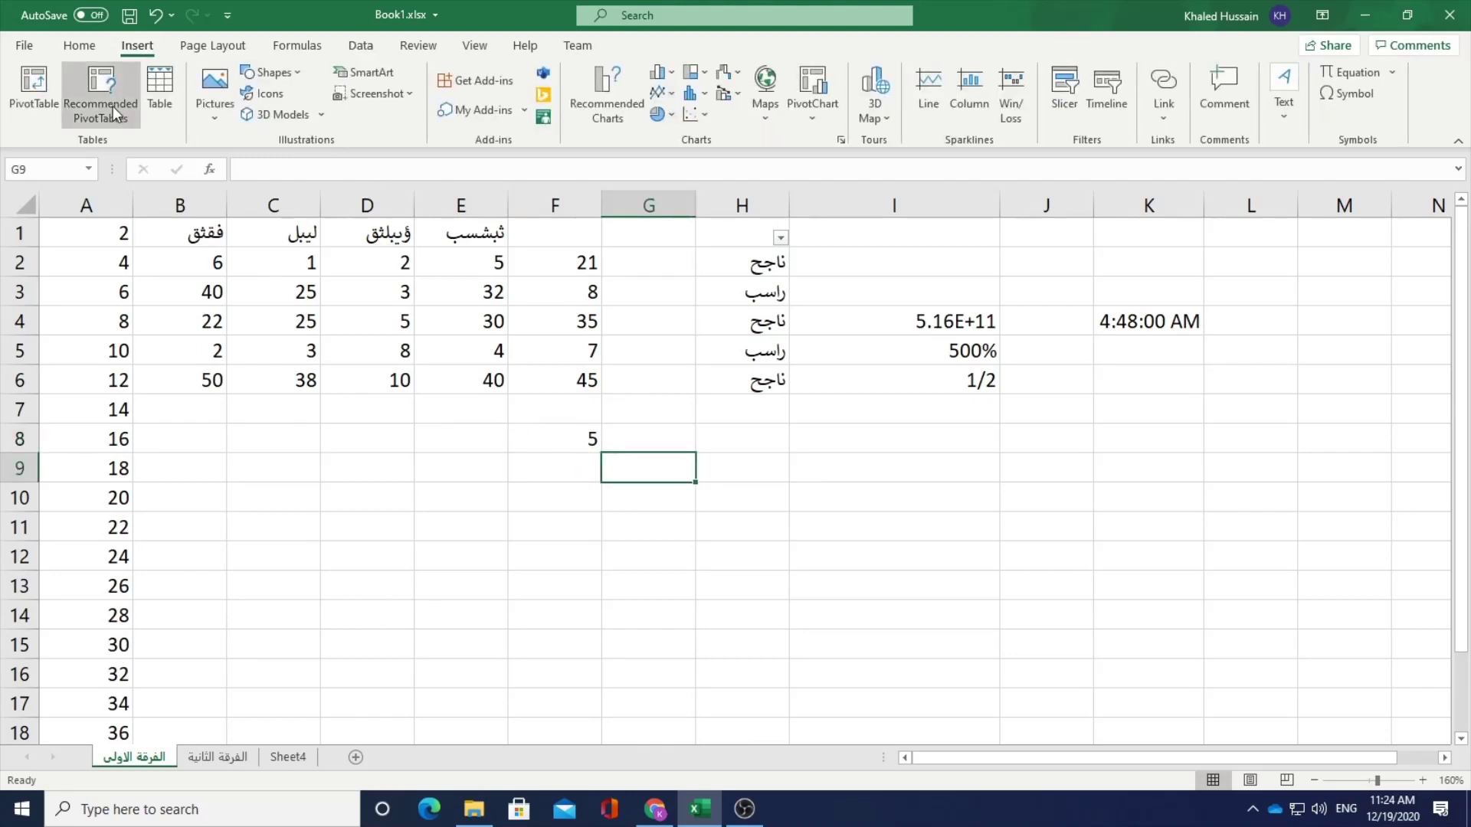
{"action": "left_click", "coordinate": [219, 117]}
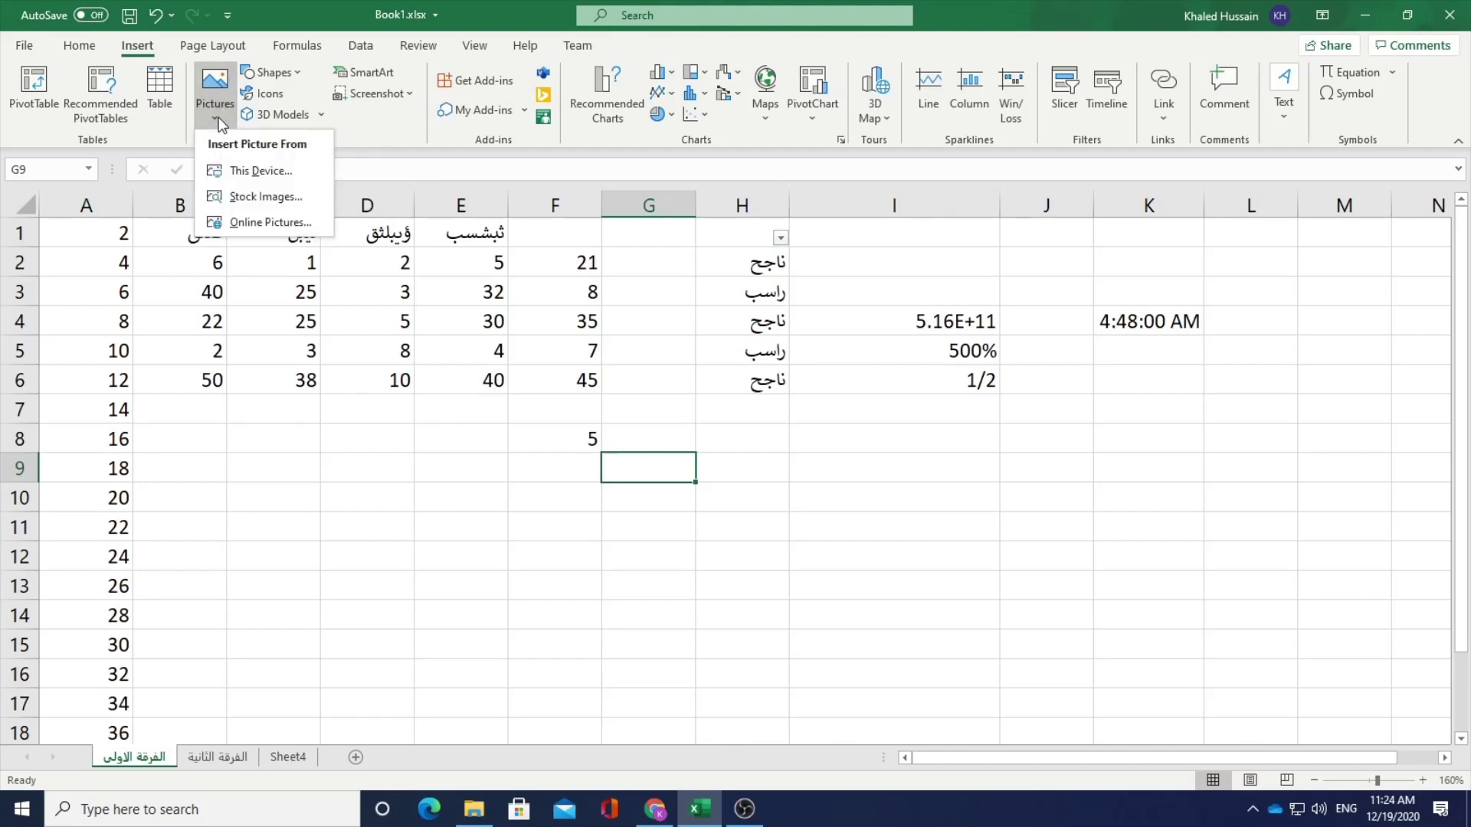
{"action": "left_click", "coordinate": [289, 70]}
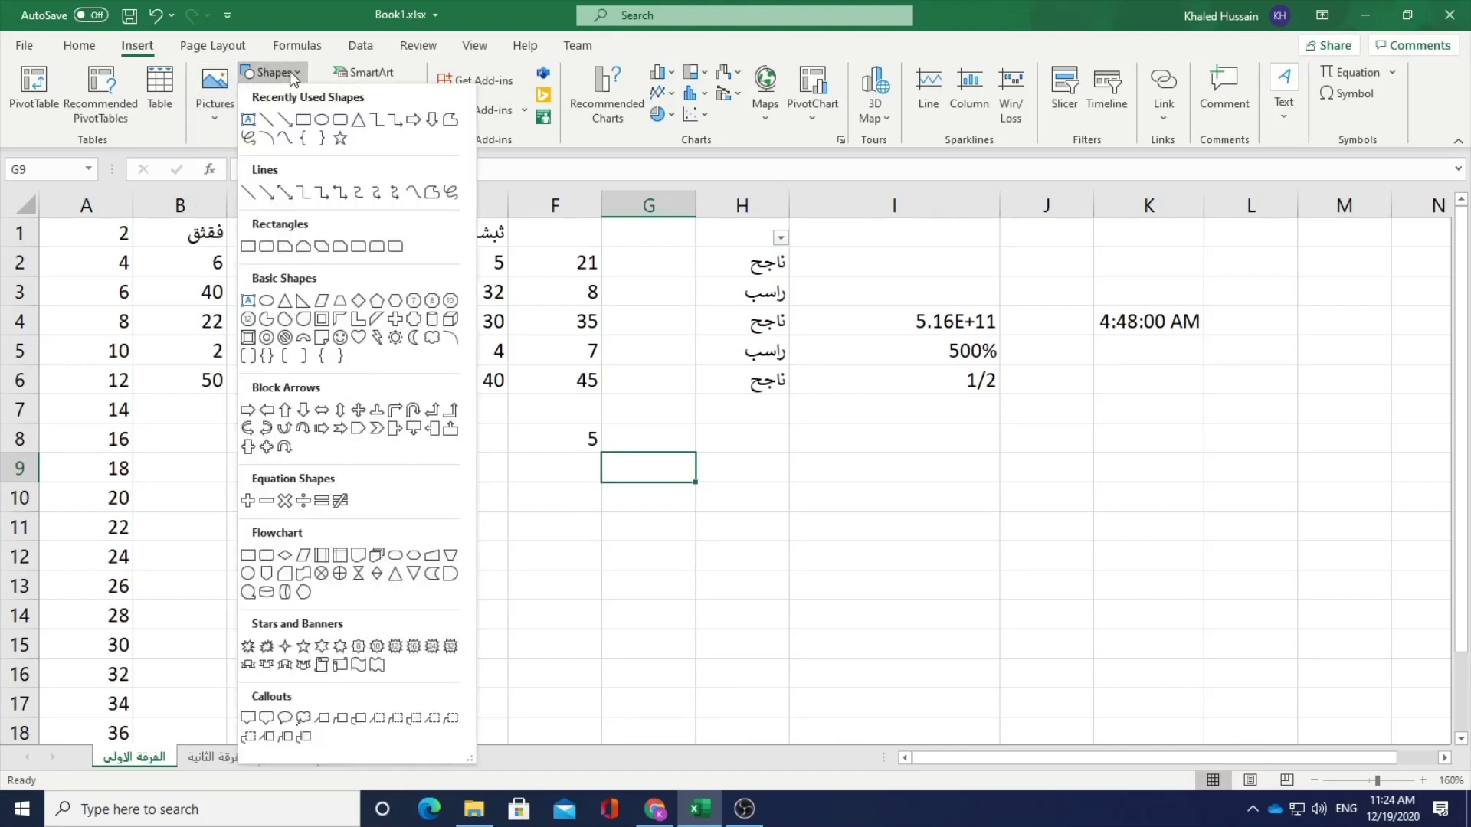
{"action": "left_click", "coordinate": [307, 66]}
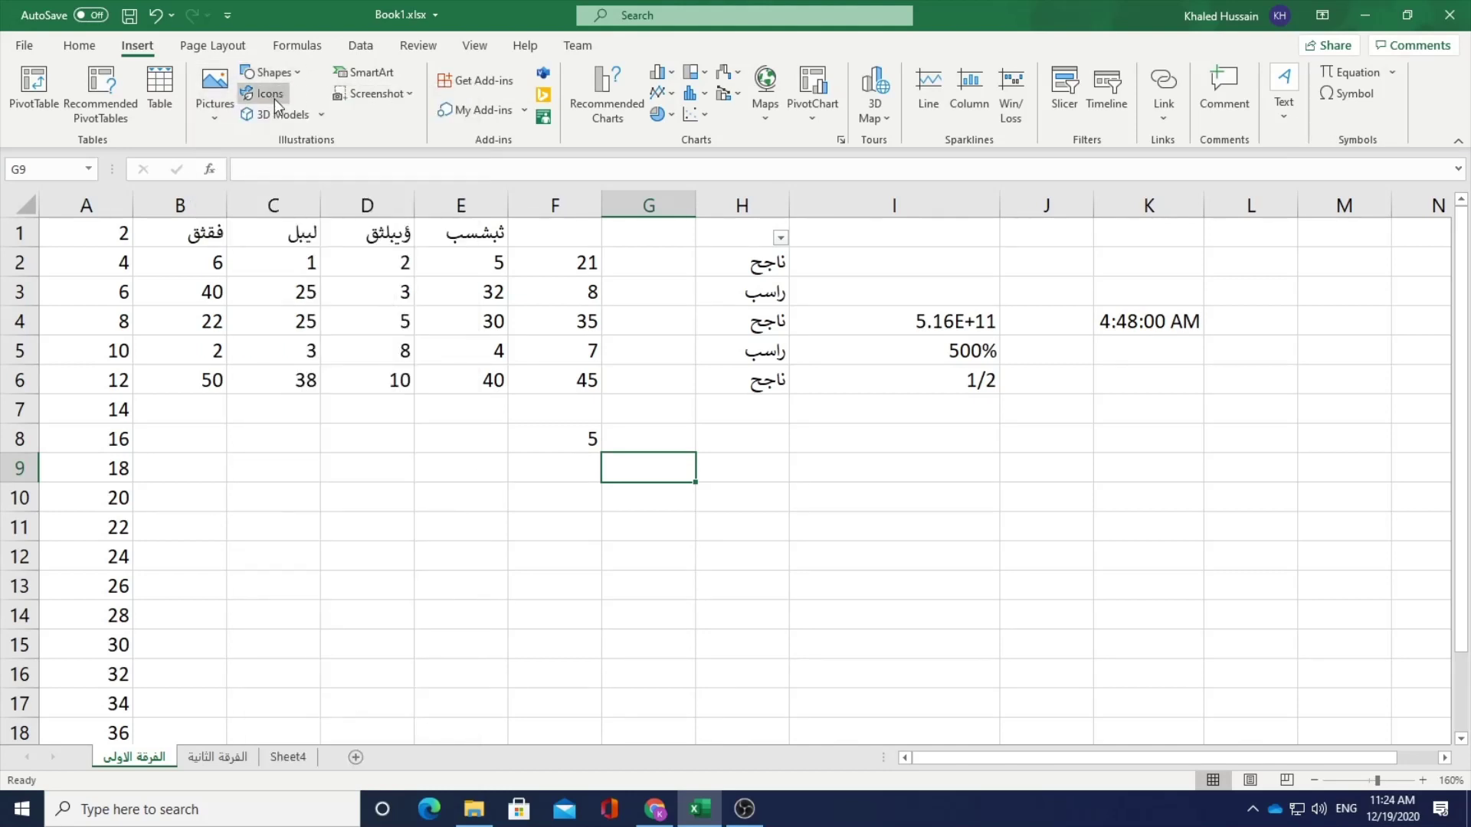
{"action": "left_click", "coordinate": [389, 73]}
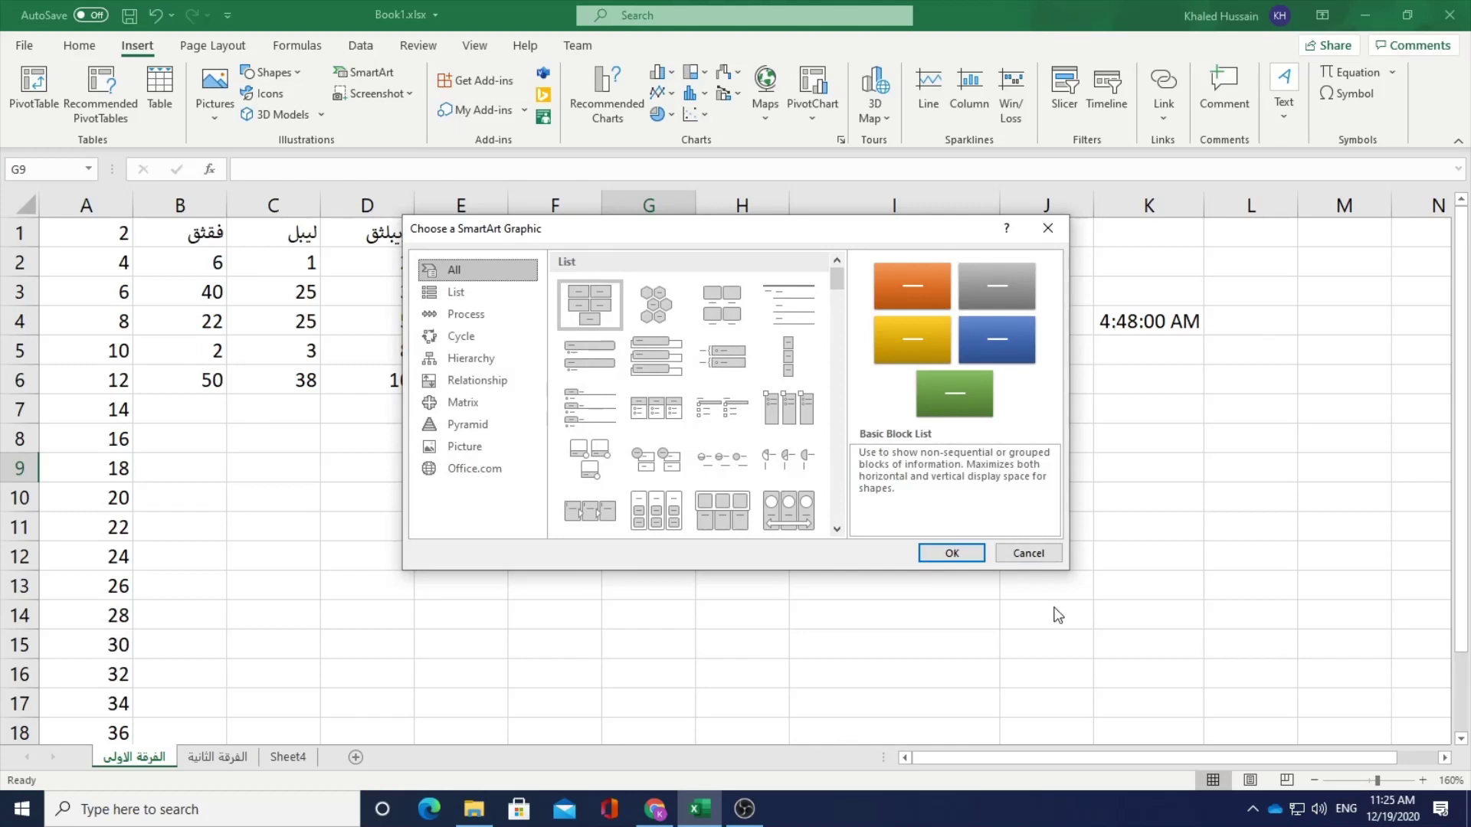
{"action": "left_click", "coordinate": [1030, 555]}
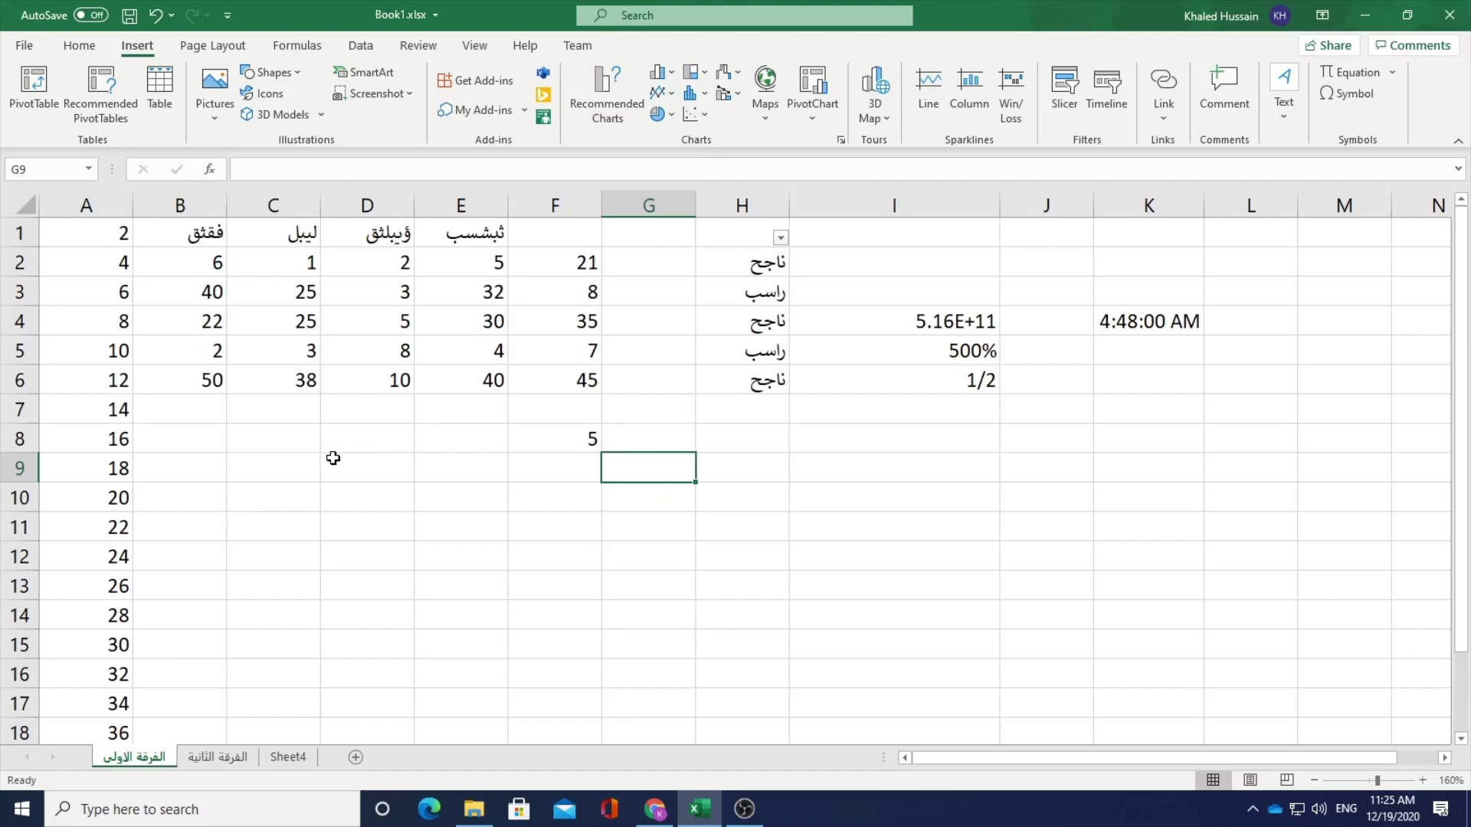
{"action": "left_click", "coordinate": [105, 233]}
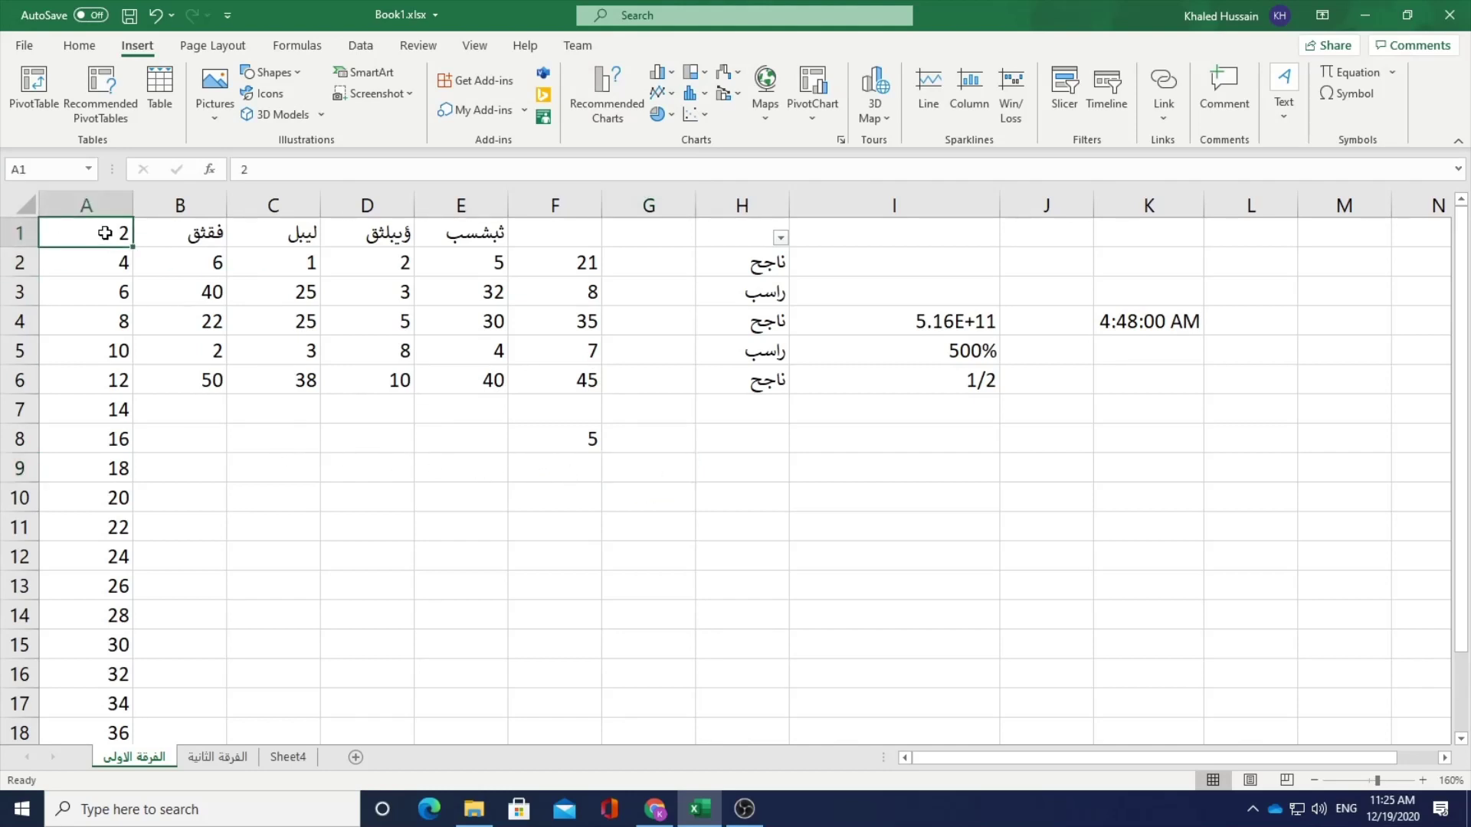
{"action": "left_click_drag", "start_coordinate": [105, 233], "coordinate": [101, 412]}
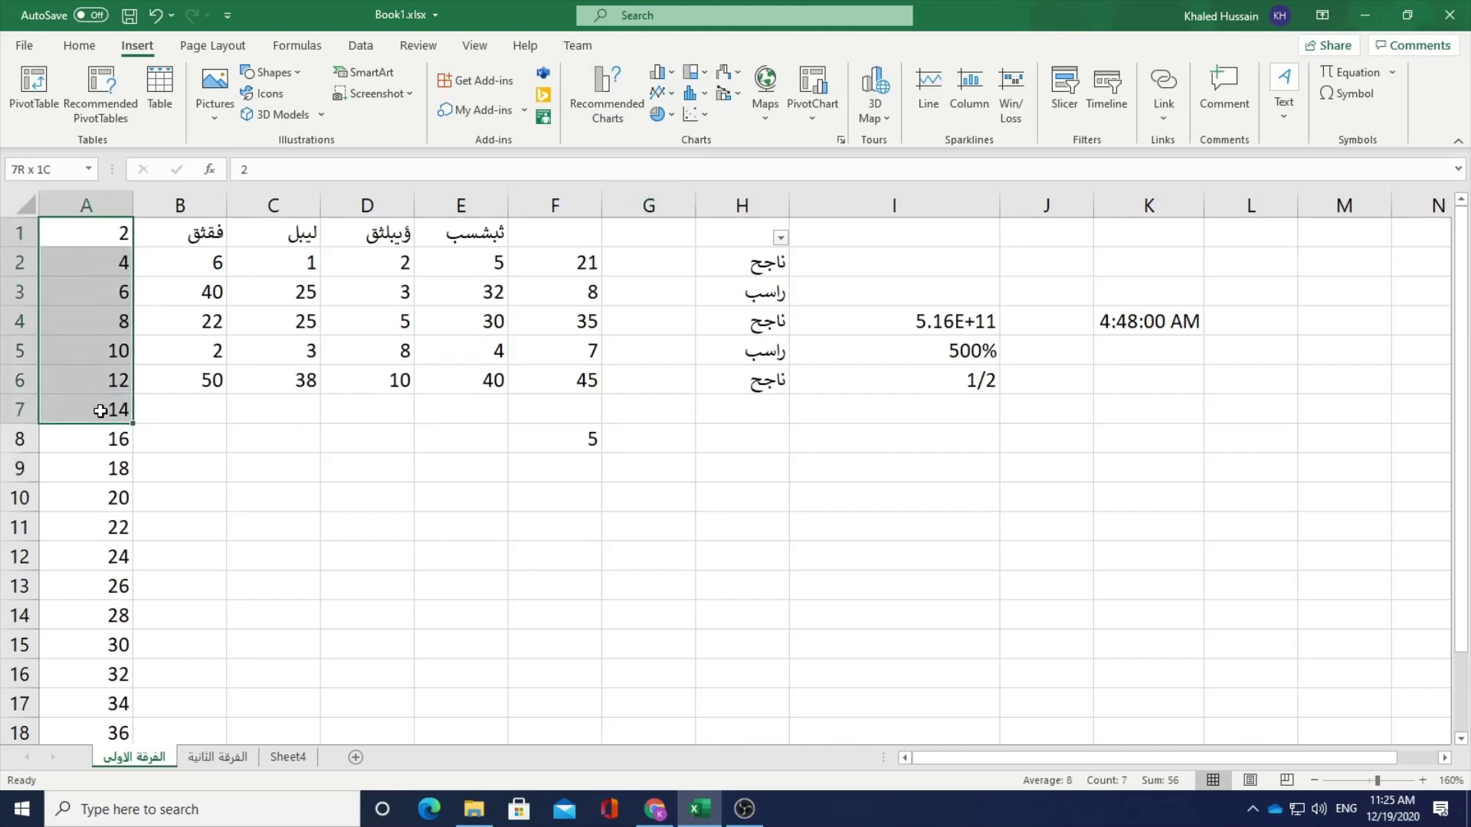
{"action": "left_click", "coordinate": [700, 107]}
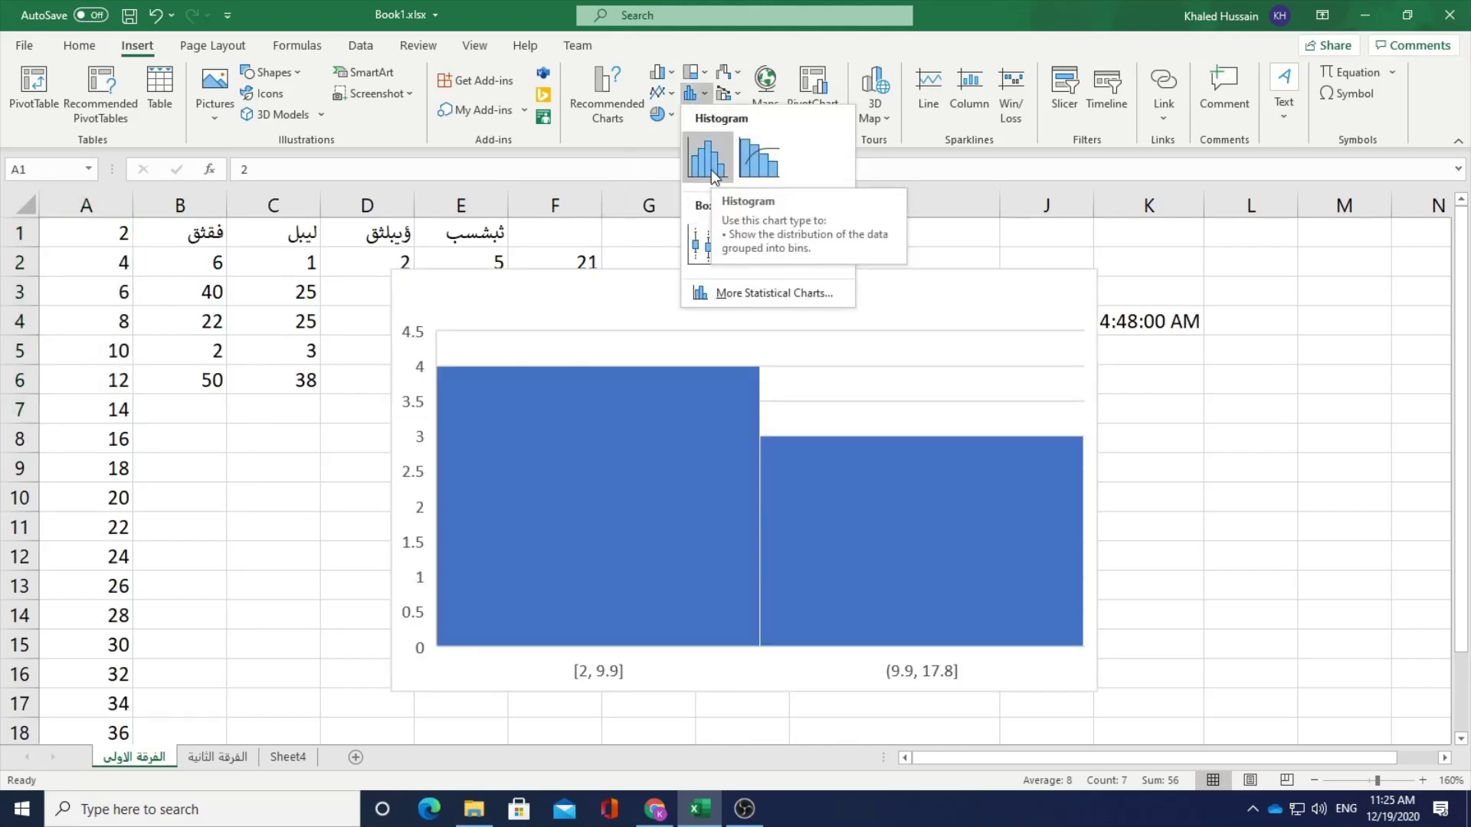
{"action": "left_click", "coordinate": [710, 168]}
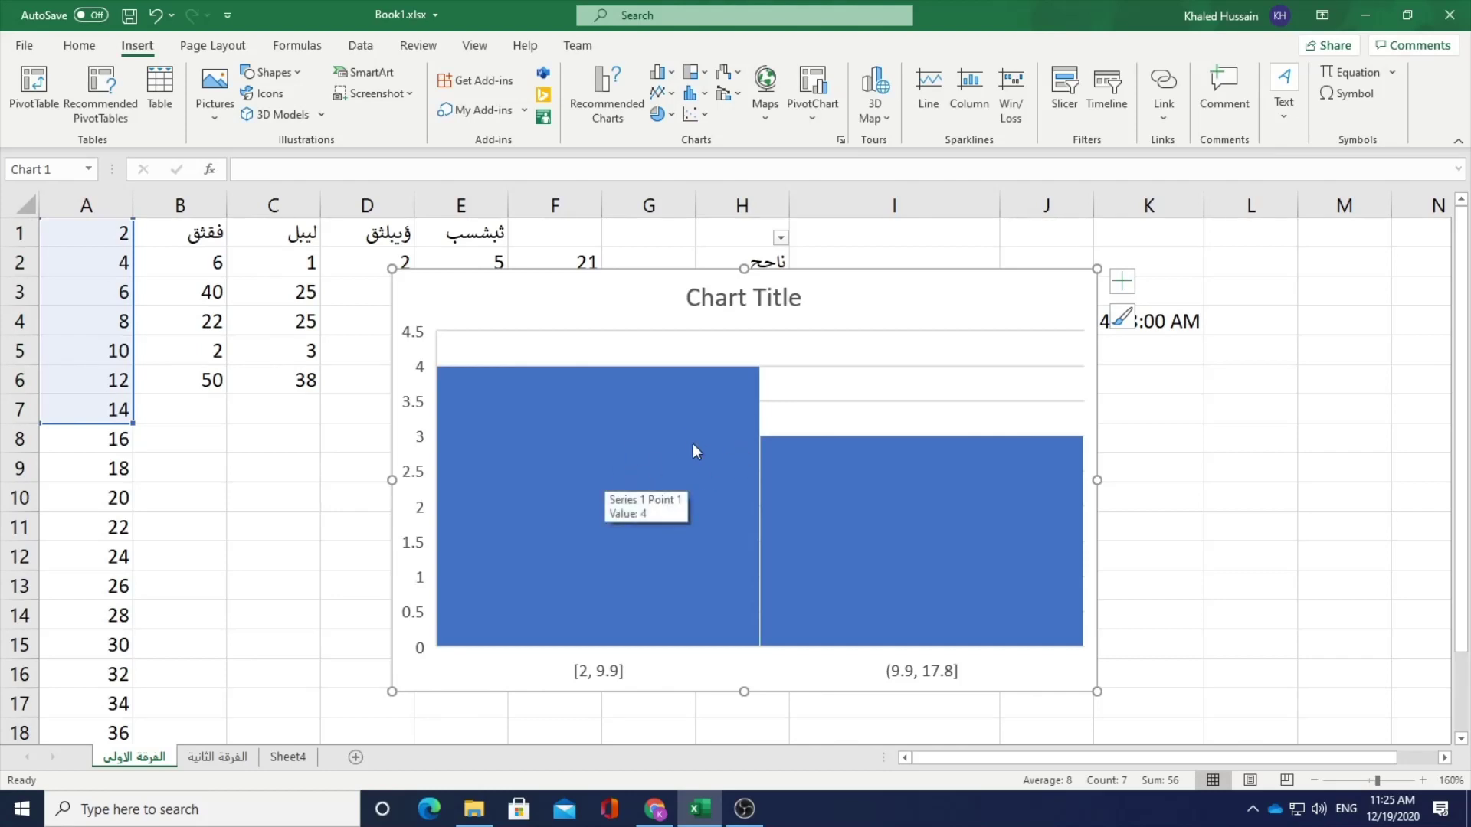
{"action": "key", "text": "Delete"}
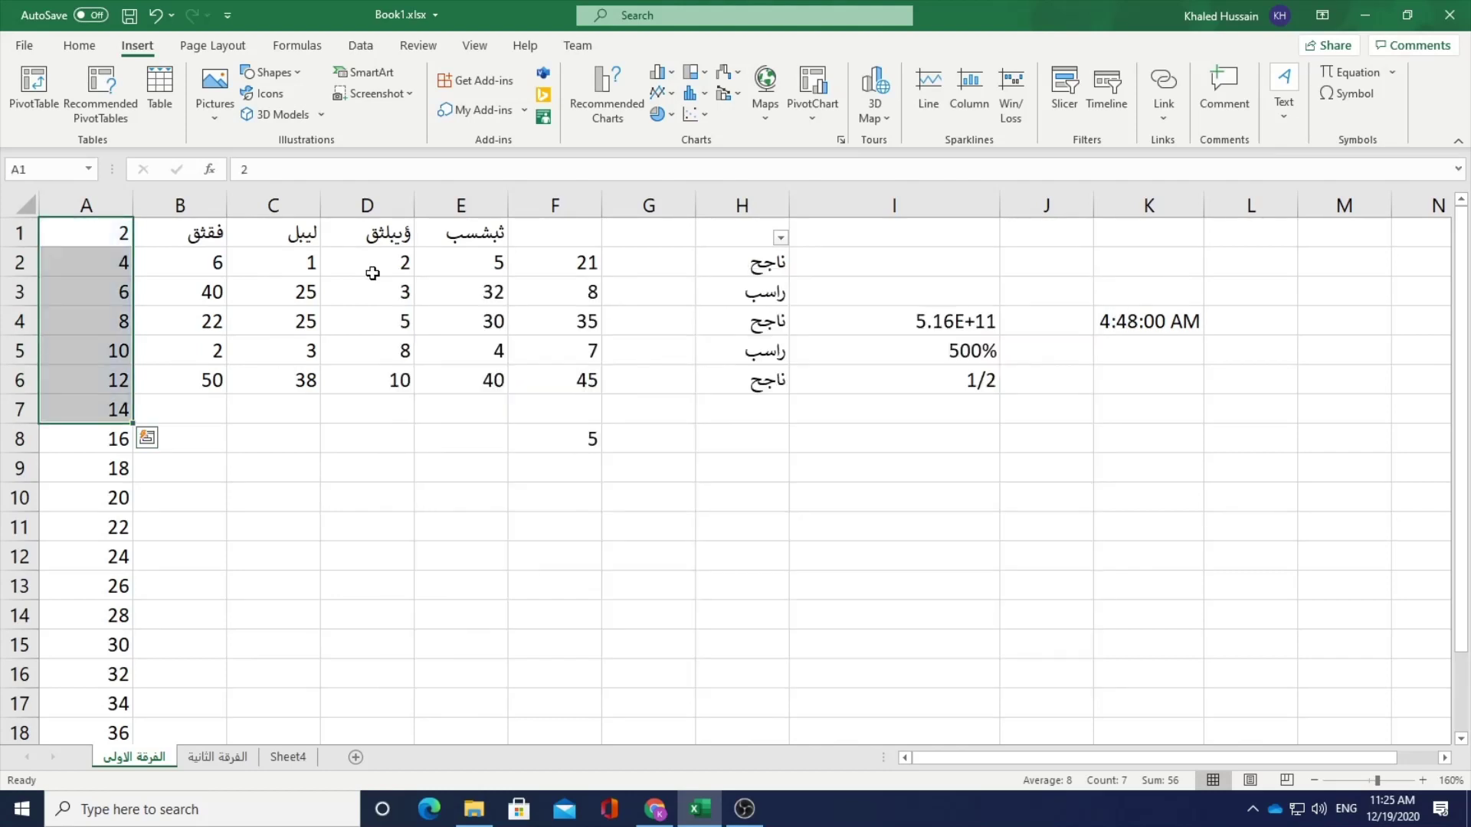
{"action": "left_click", "coordinate": [107, 315]}
{"action": "left_click_drag", "start_coordinate": [105, 233], "coordinate": [103, 407]}
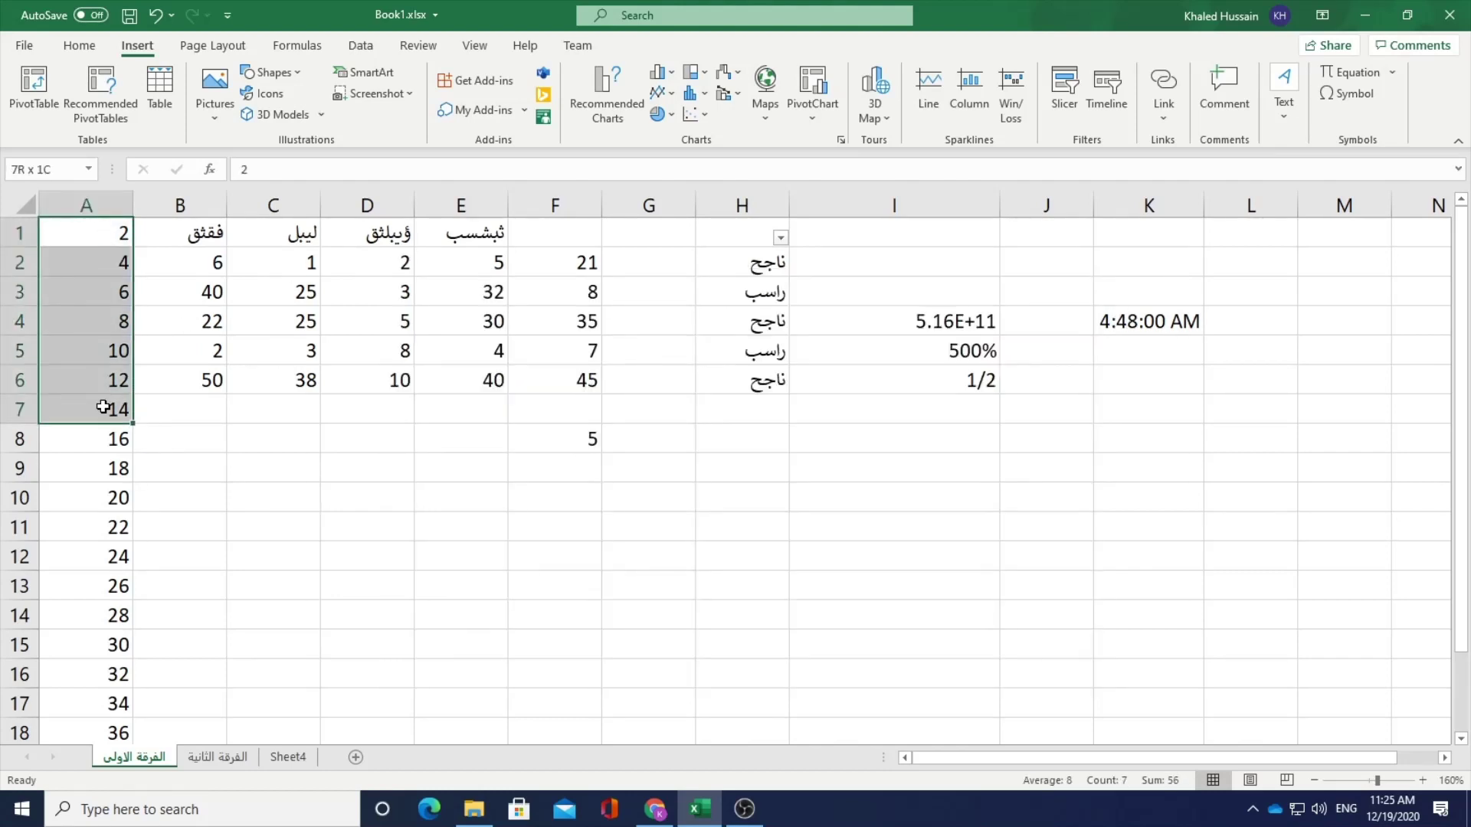
{"action": "left_click", "coordinate": [693, 95]}
{"action": "left_click", "coordinate": [716, 149]}
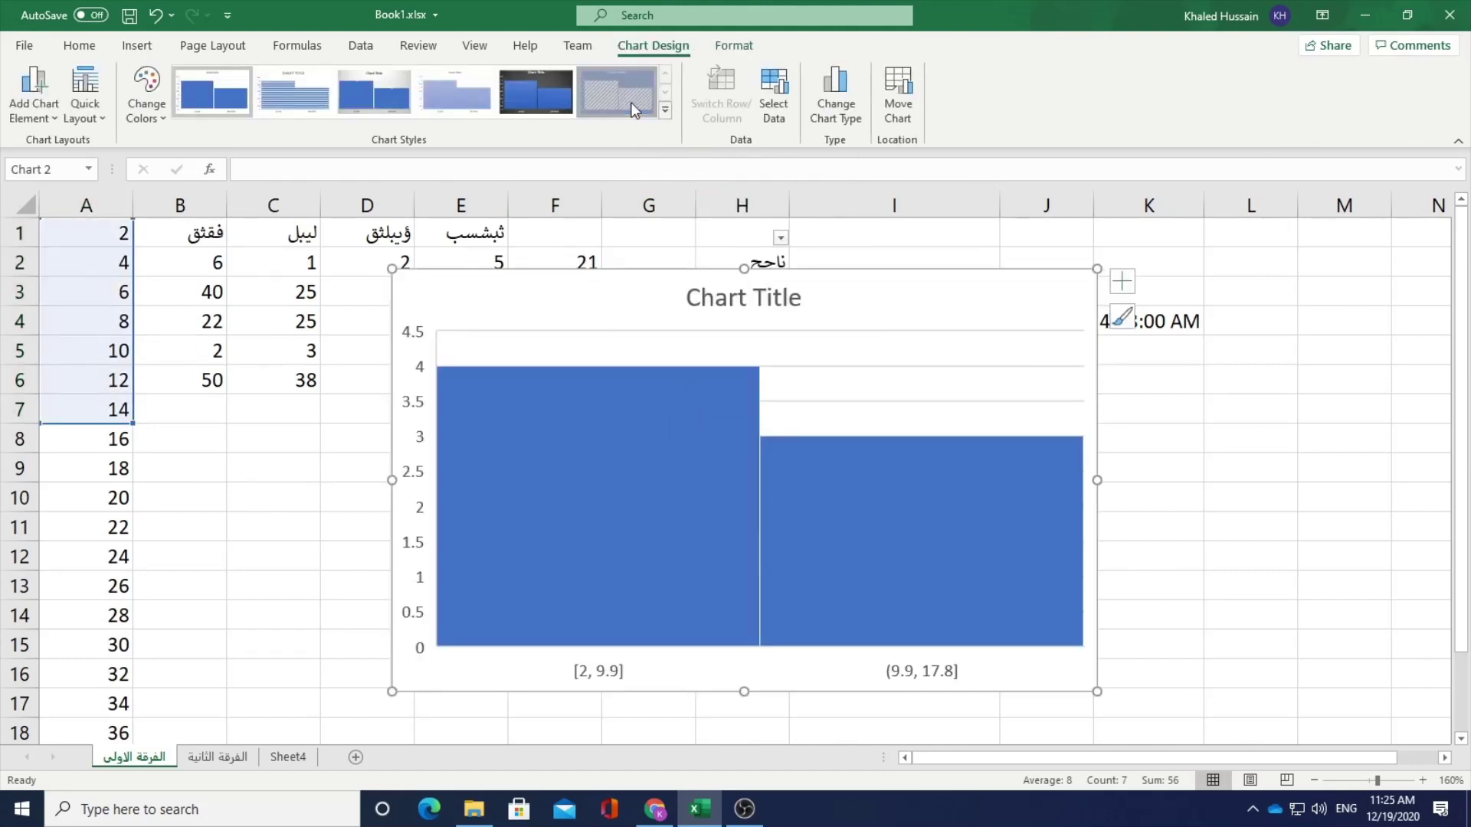
{"action": "left_click", "coordinate": [325, 103]}
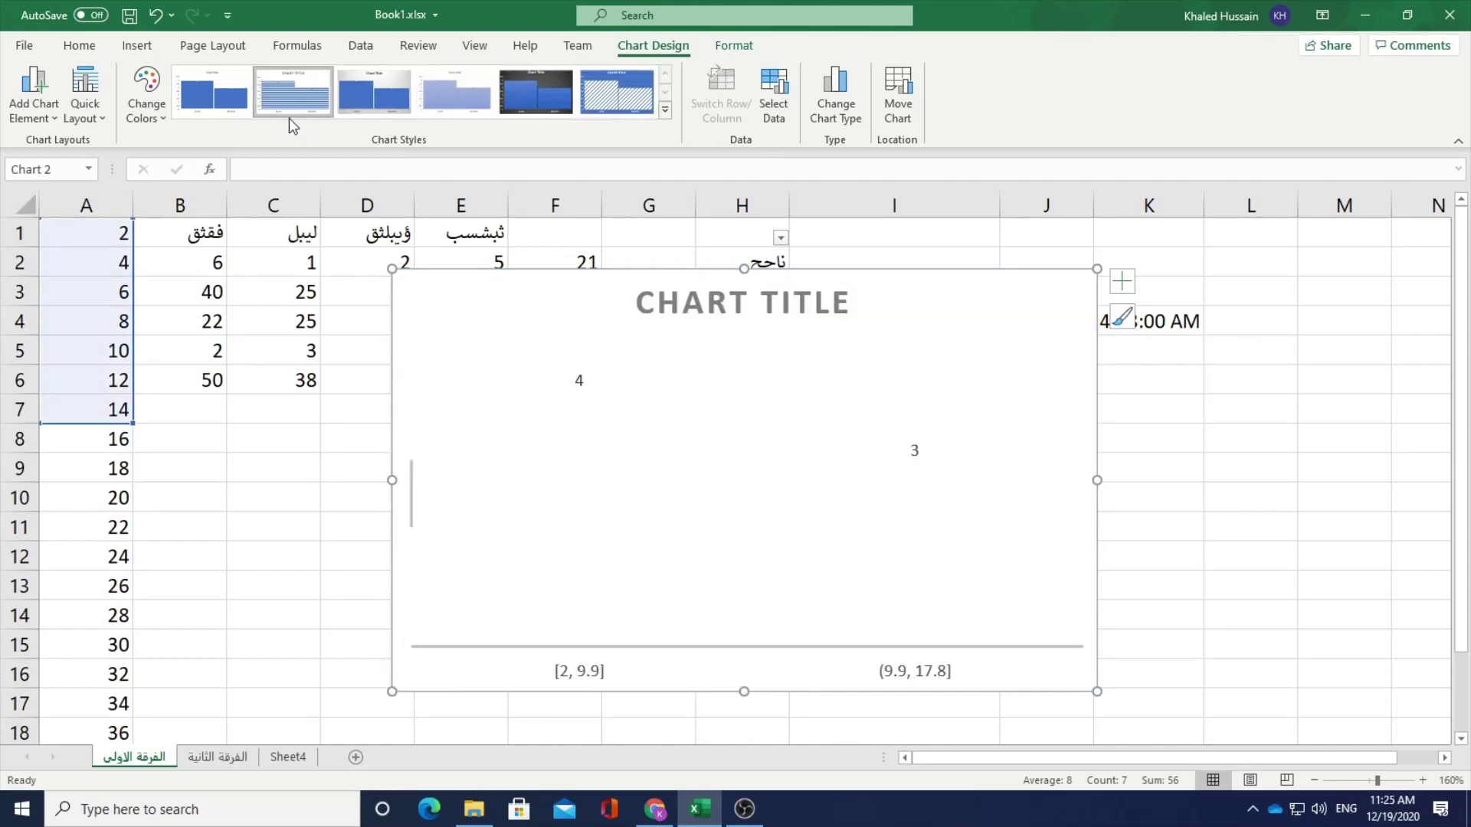
{"action": "left_click", "coordinate": [180, 350]}
{"action": "left_click", "coordinate": [678, 339]}
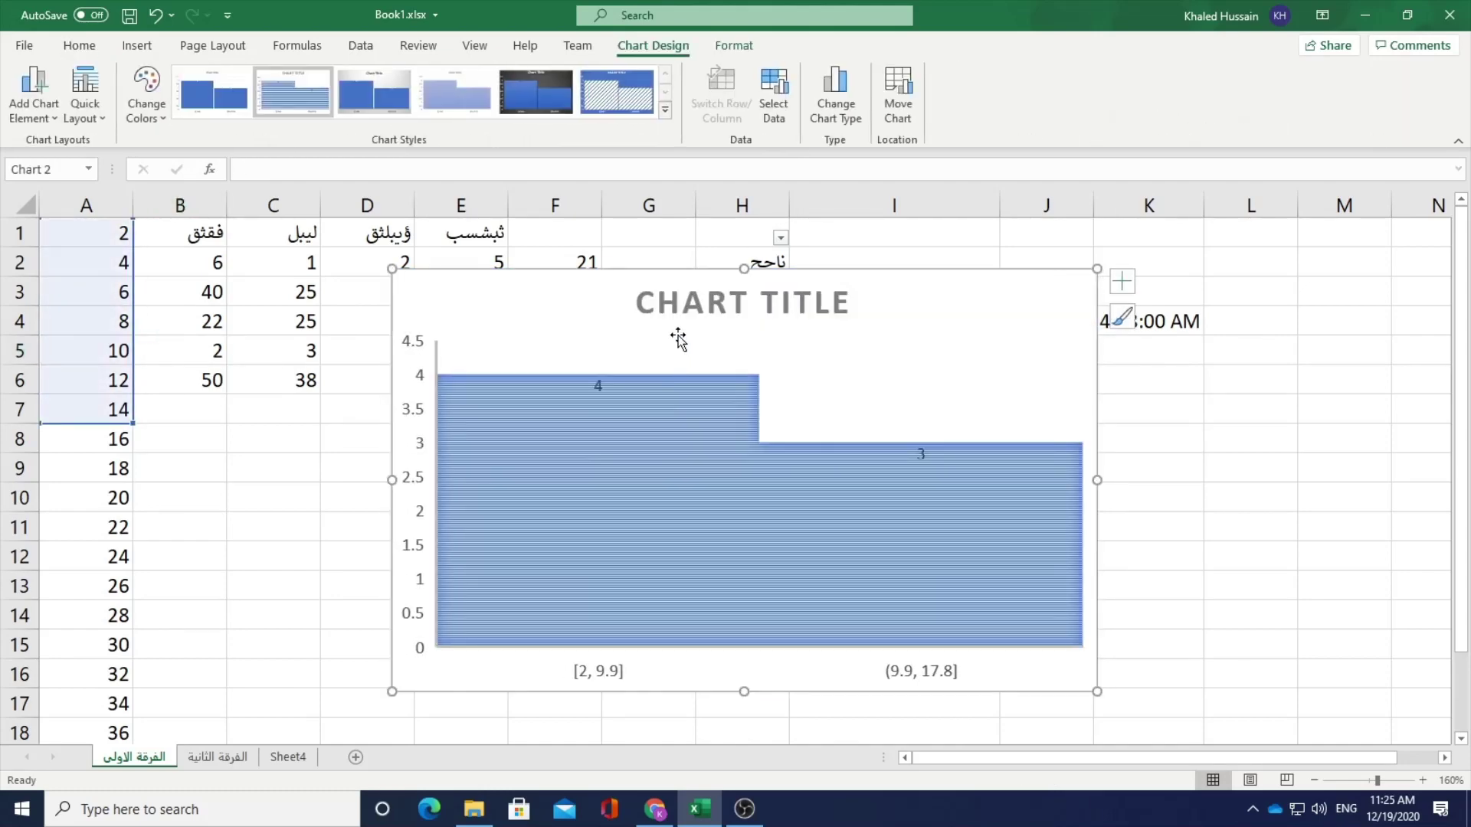
{"action": "key", "text": "Delete"}
{"action": "left_click_drag", "start_coordinate": [107, 233], "coordinate": [92, 378]}
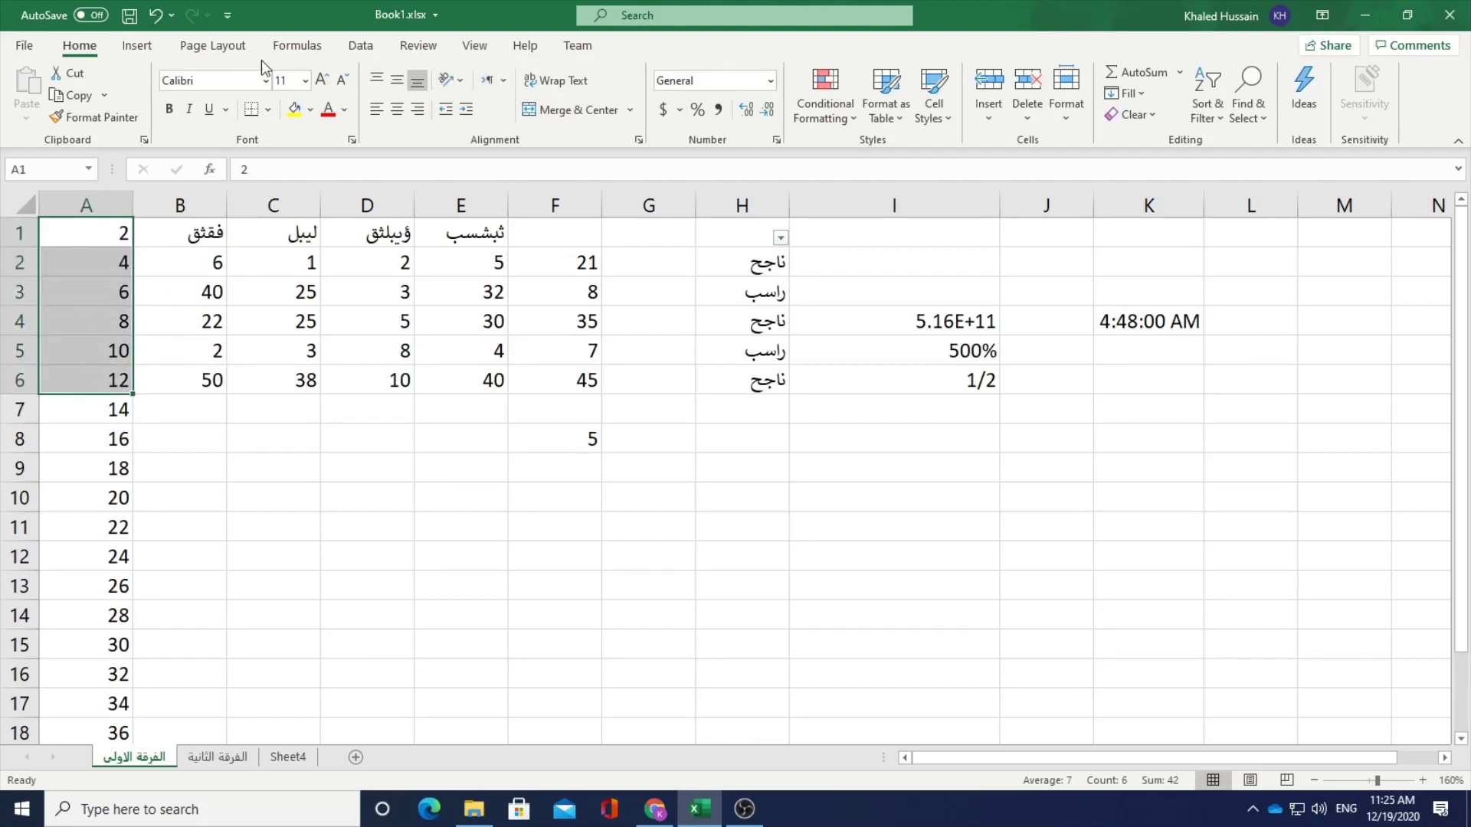
{"action": "left_click", "coordinate": [138, 46]}
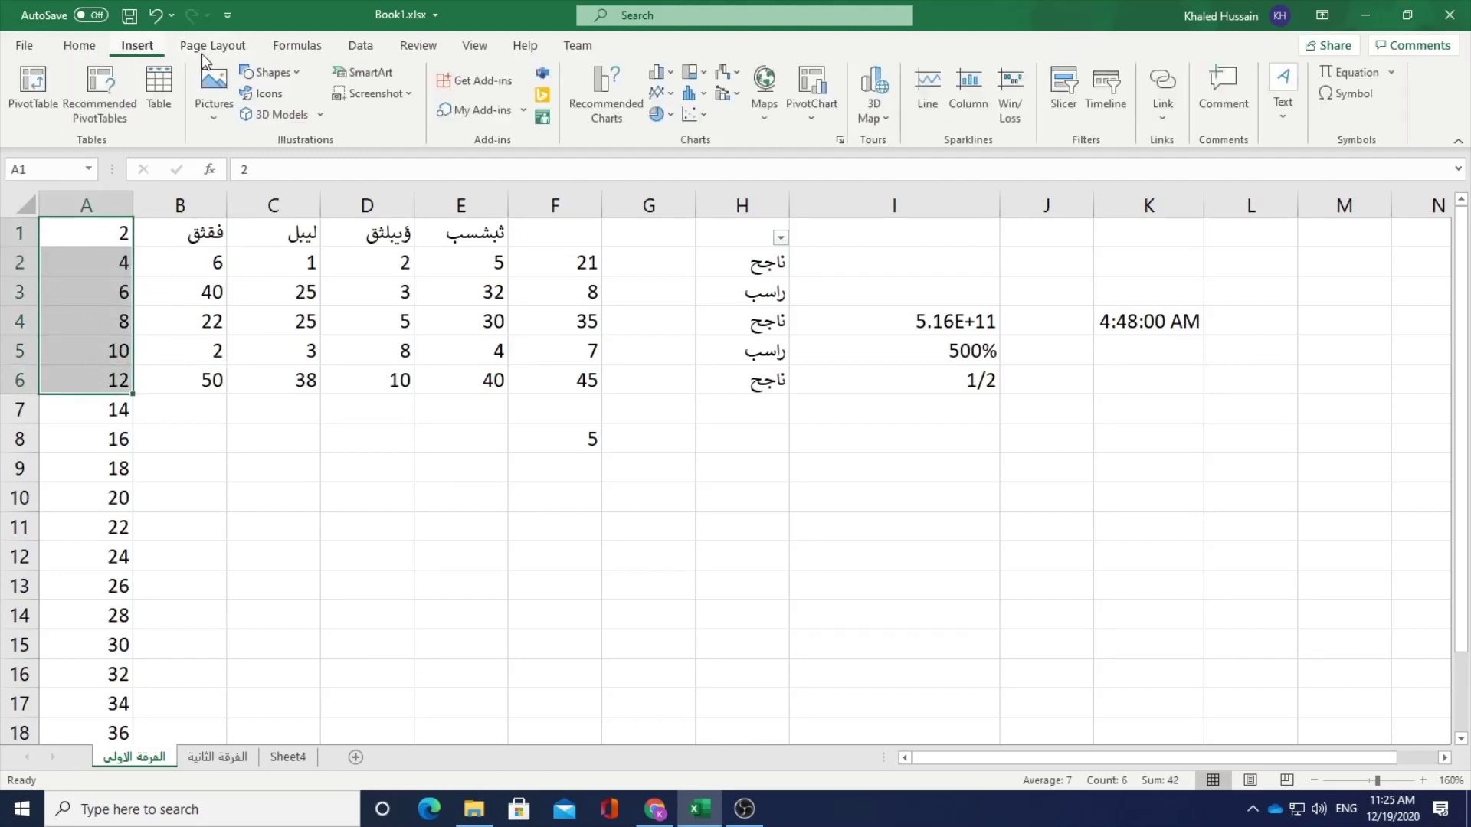
{"action": "left_click", "coordinate": [672, 116]}
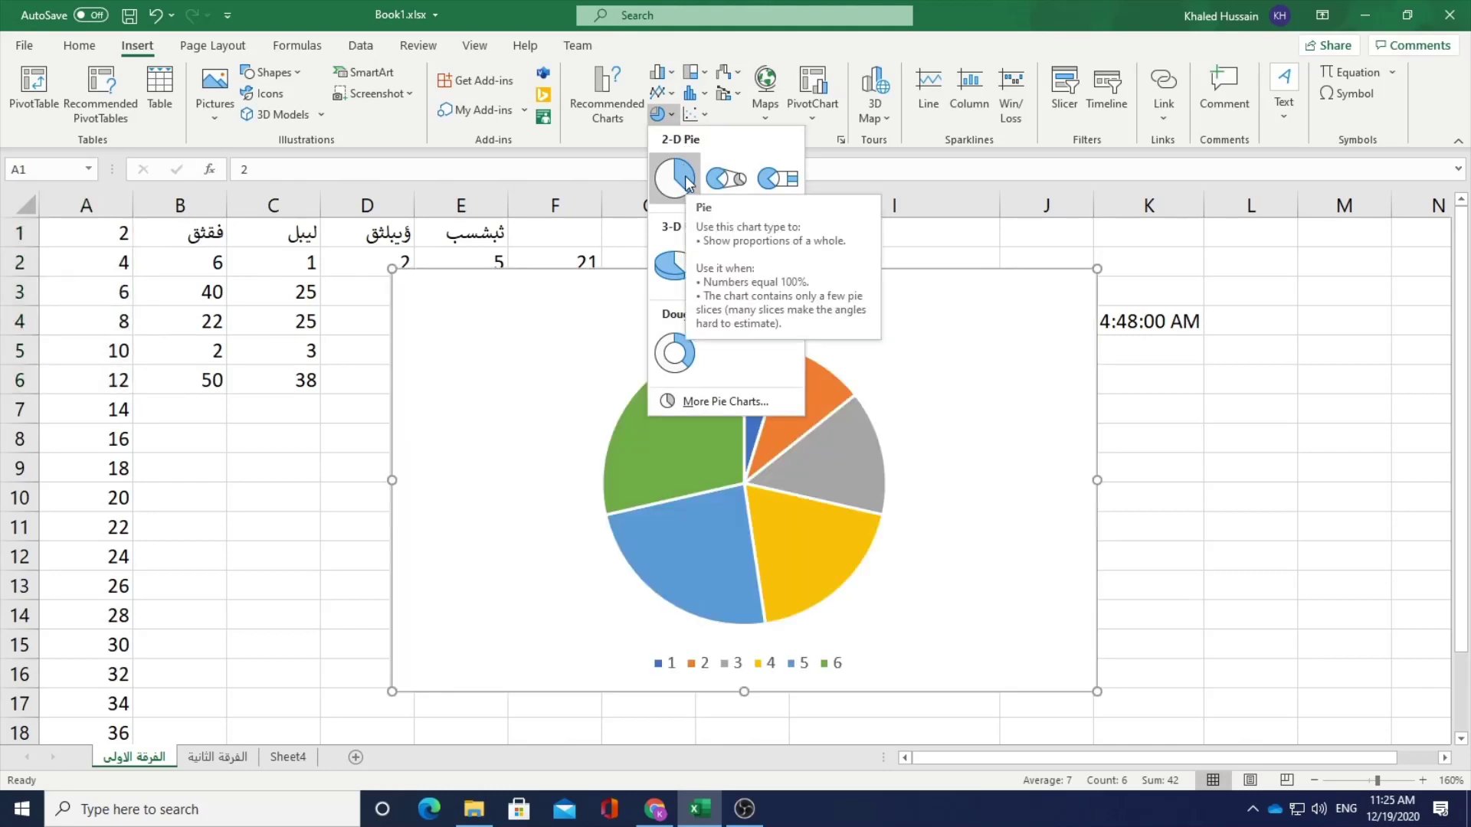
{"action": "left_click", "coordinate": [685, 182]}
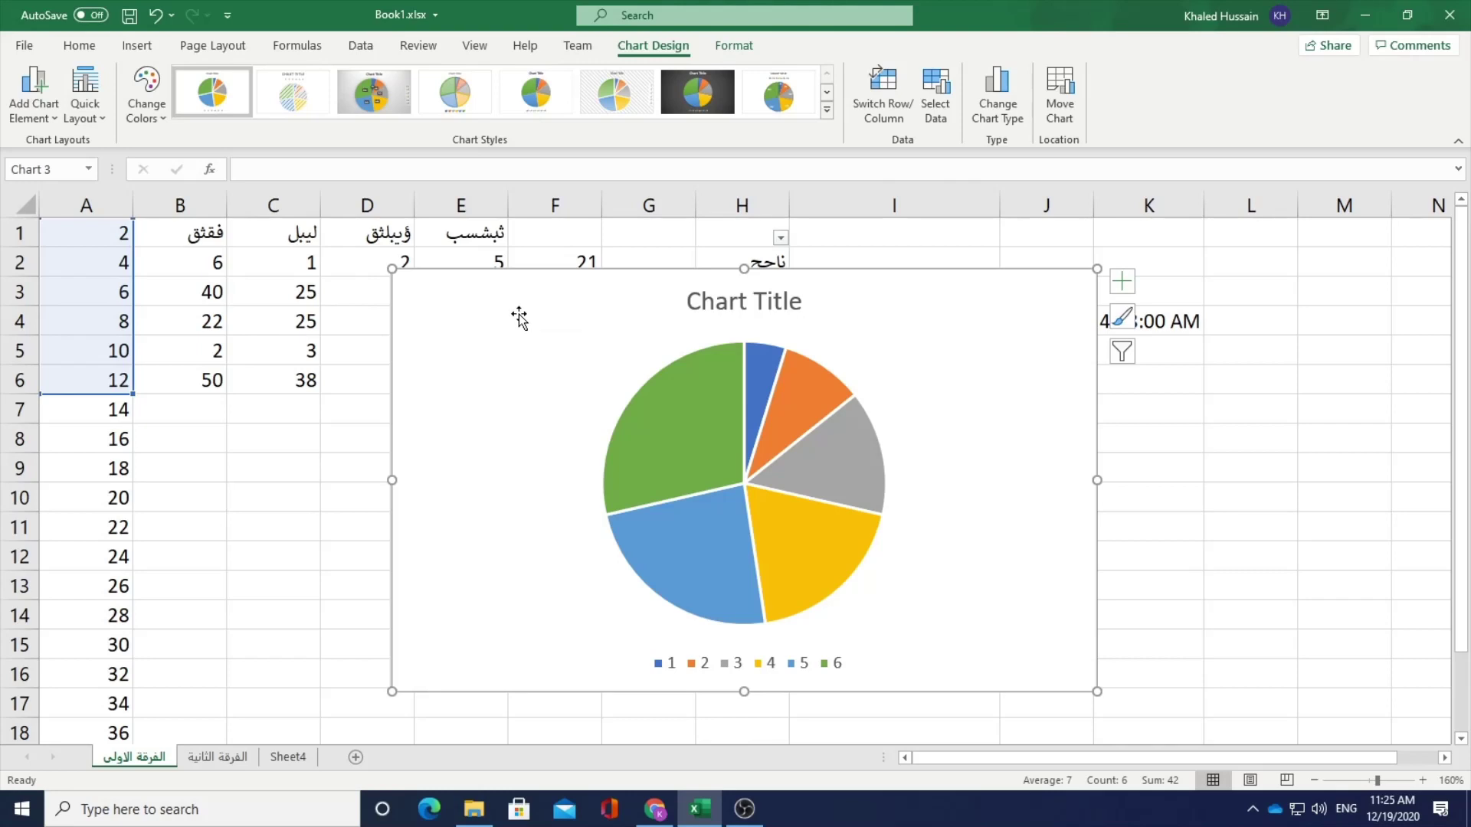
{"action": "key", "text": "Delete"}
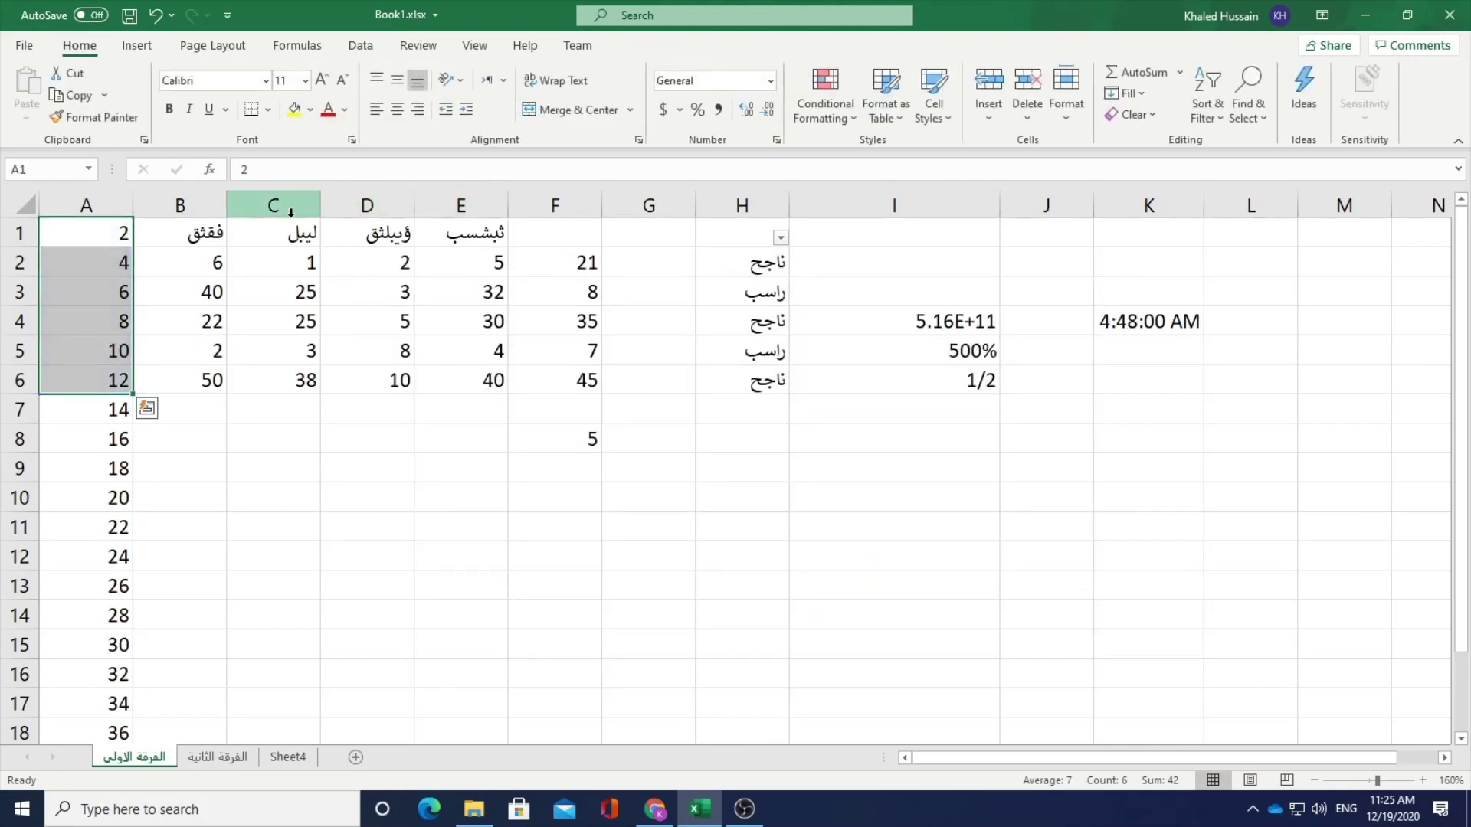
Select A2:B6 and insert a 2-D Line chart from the line and area chart options.
{"action": "left_click", "coordinate": [138, 241]}
{"action": "left_click_drag", "start_coordinate": [102, 268], "coordinate": [187, 373]}
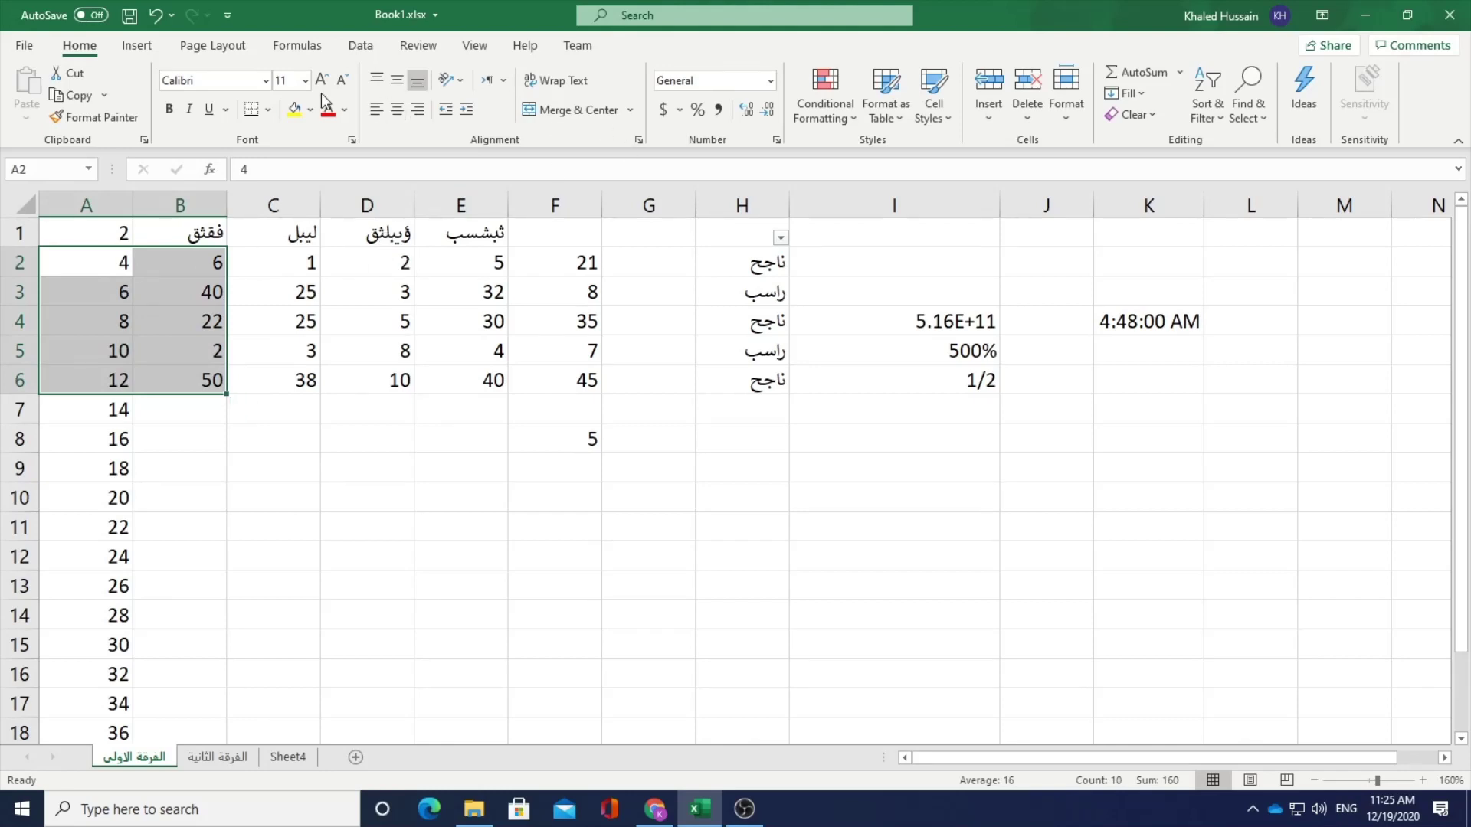
{"action": "left_click", "coordinate": [148, 48]}
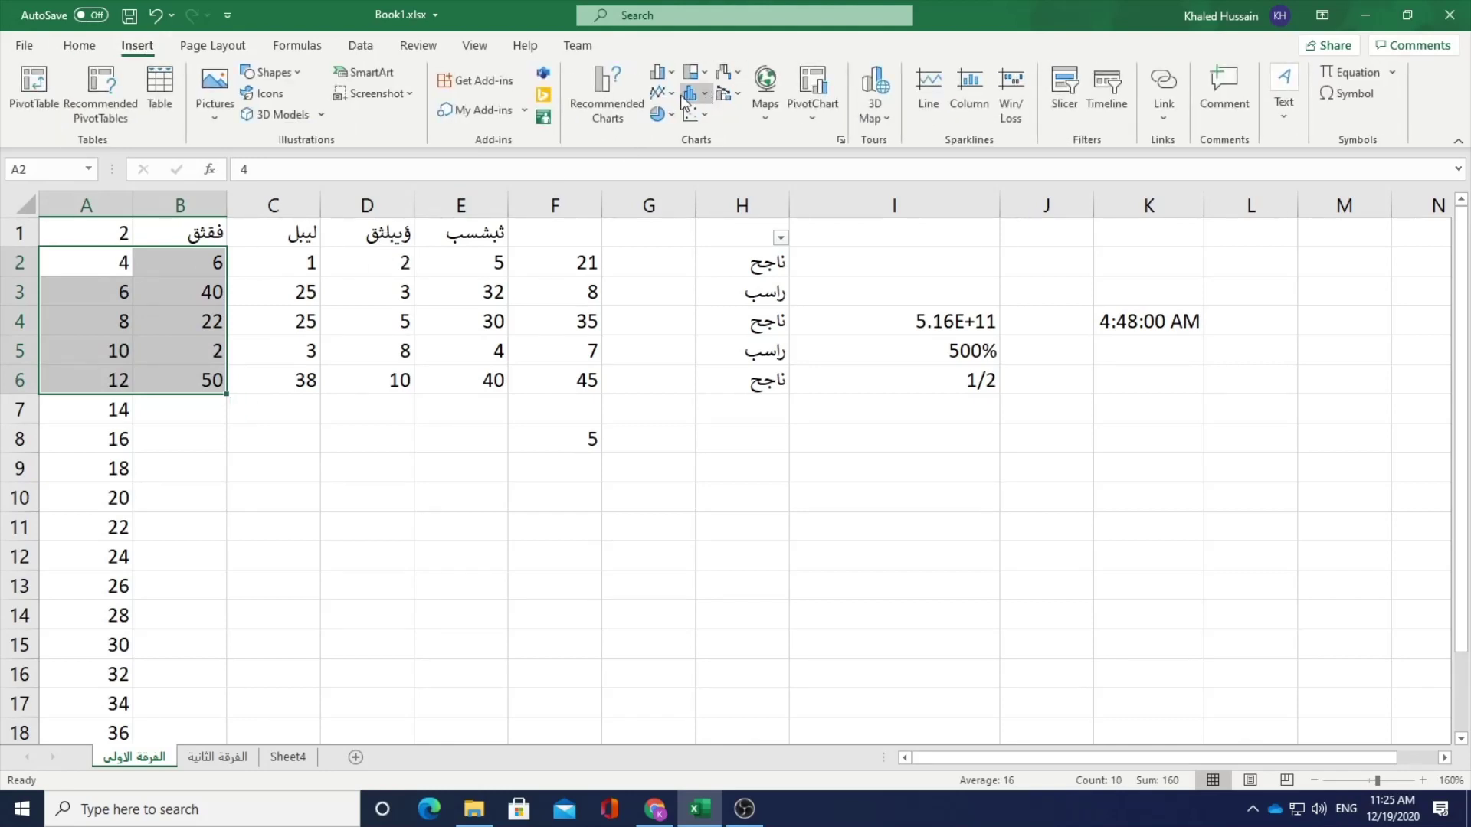
{"action": "left_click", "coordinate": [671, 95]}
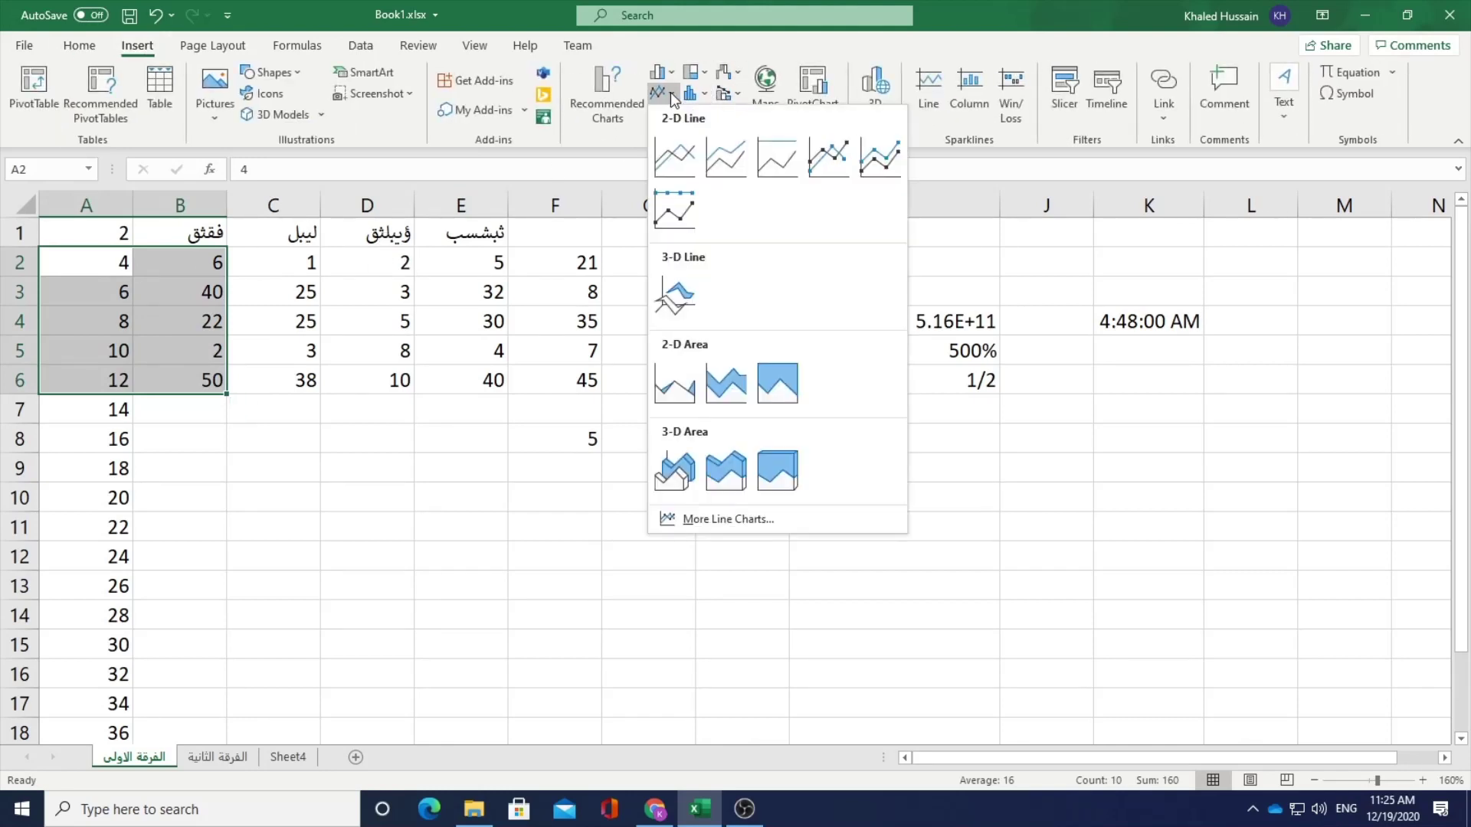
{"action": "left_click", "coordinate": [678, 177]}
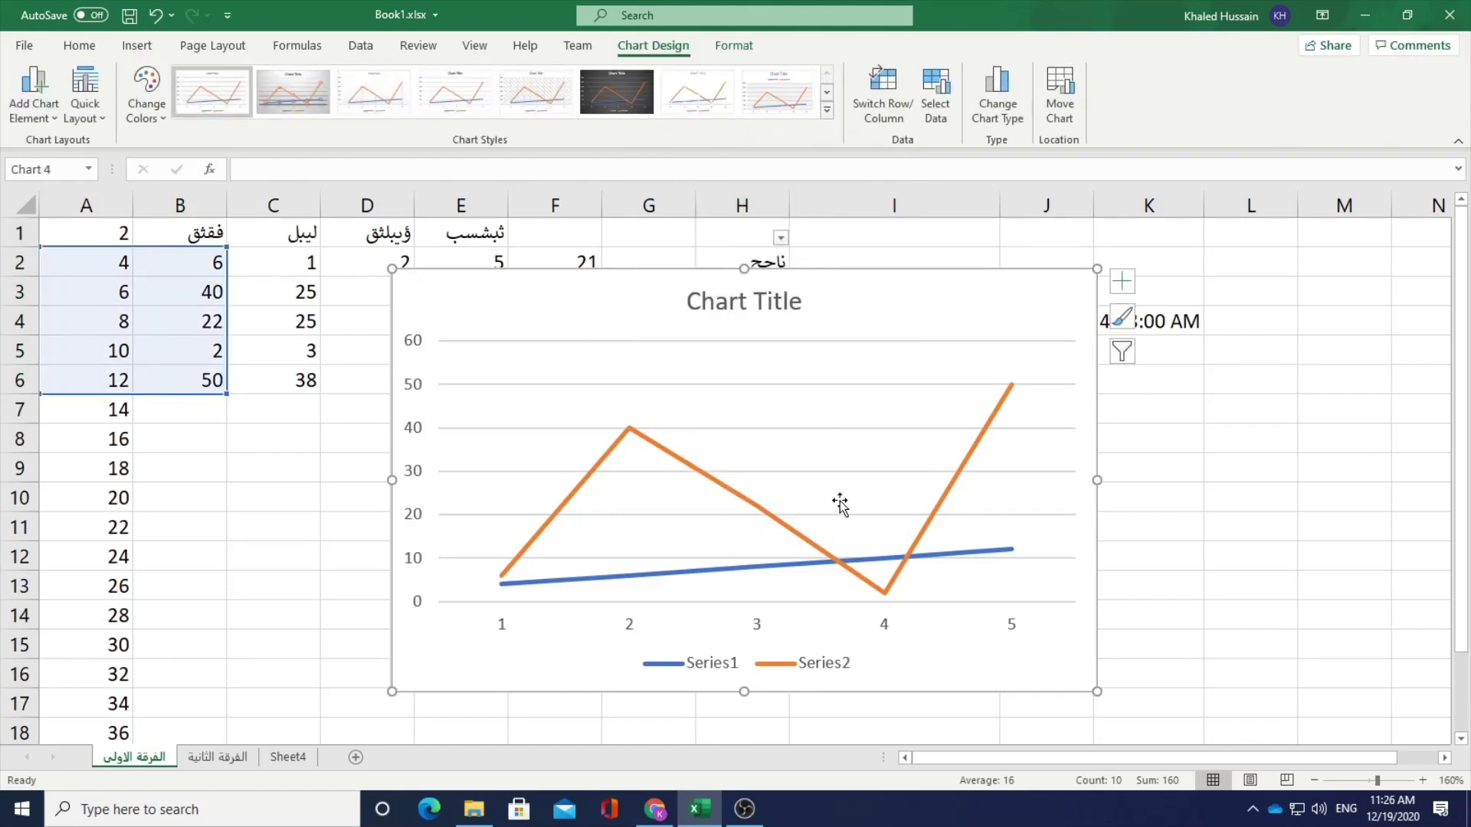